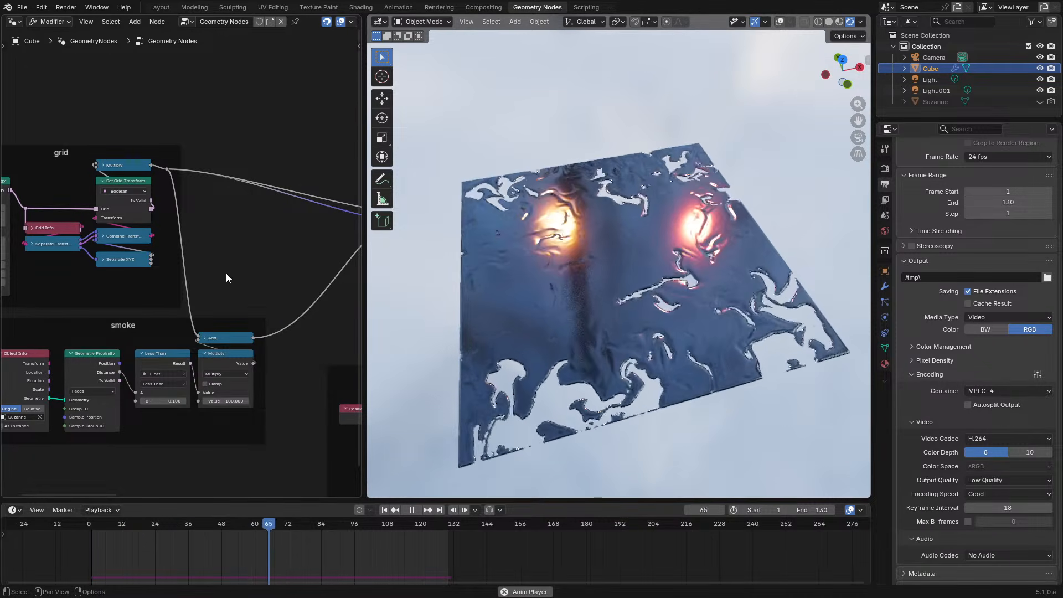
Examine the bounds and resolution settings of the Cube Grid Topology node in the grid frame
middle_click_drag(179, 224, 279, 241)
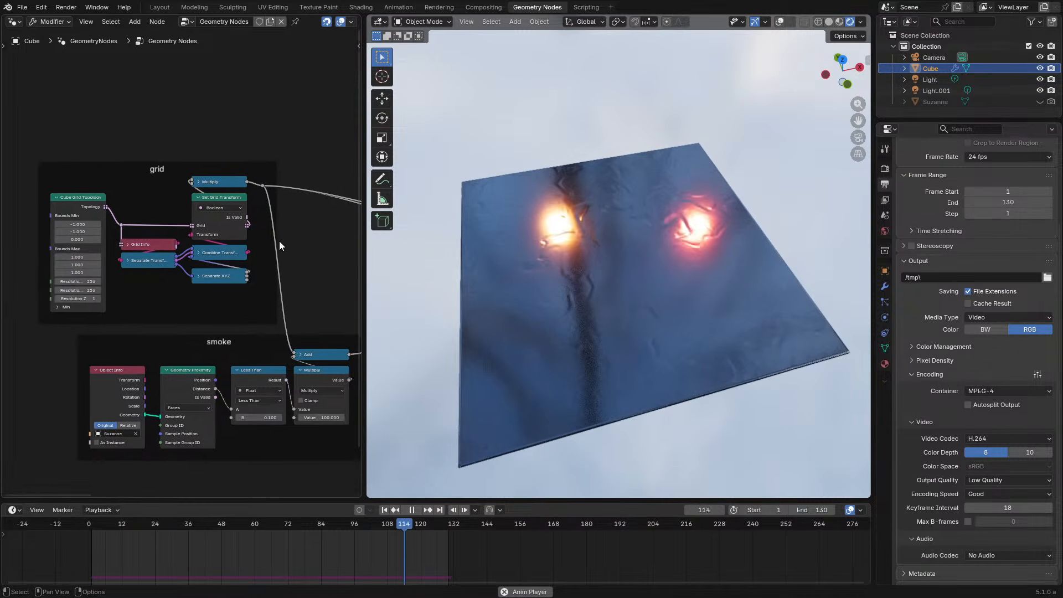
scroll(279, 240, "up", 2)
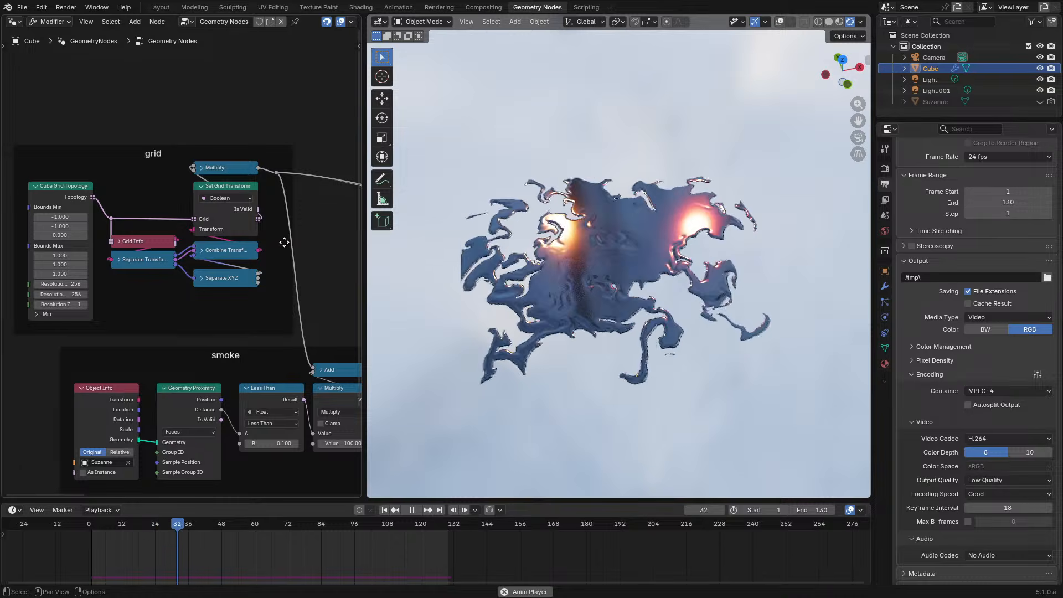
scroll(105, 286, "up", 2)
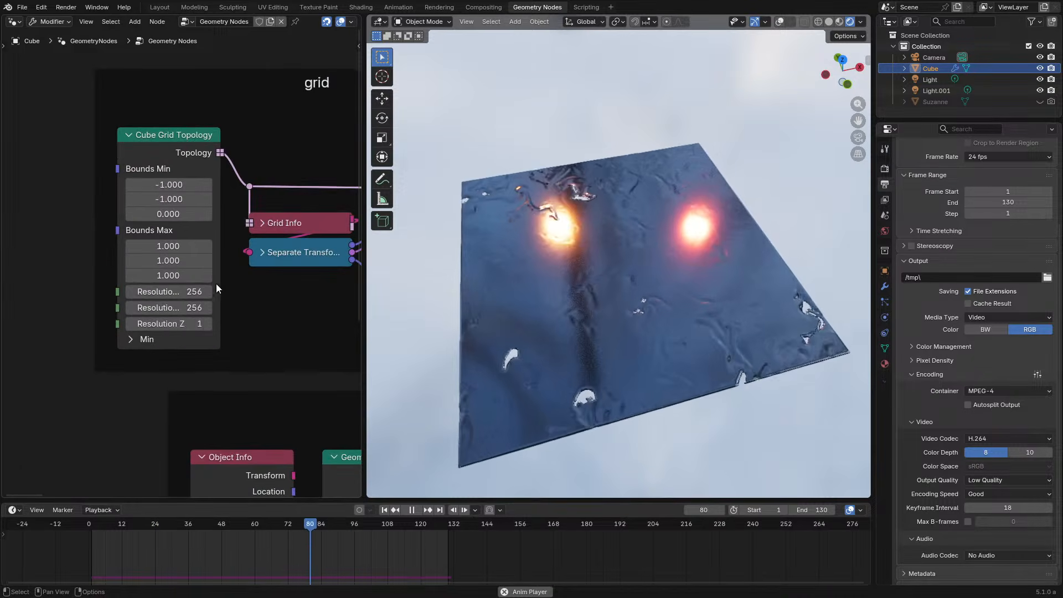
scroll(188, 145, "up", 2)
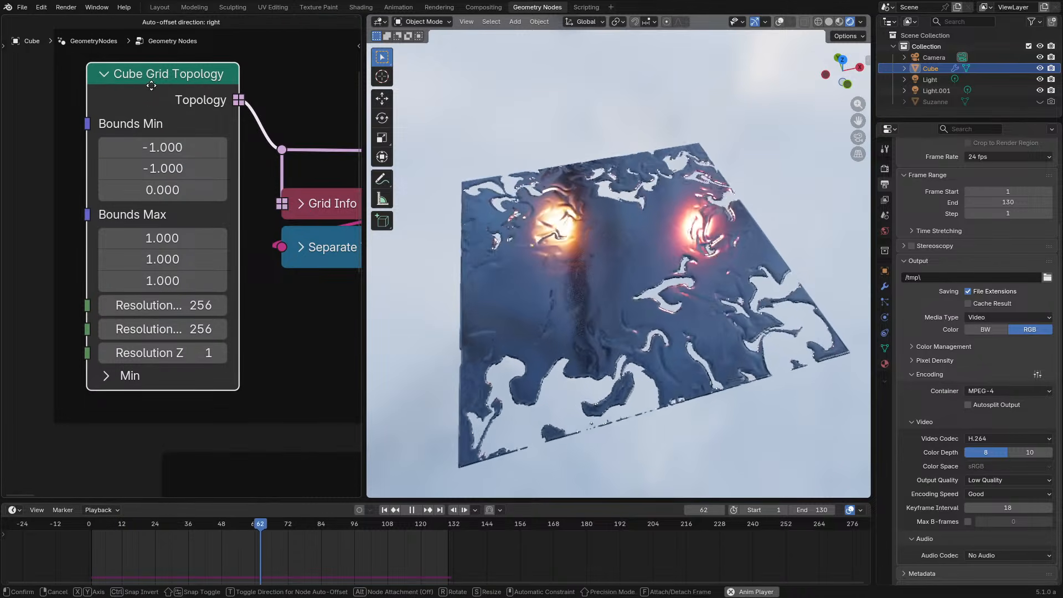
scroll(189, 255, "down", 2)
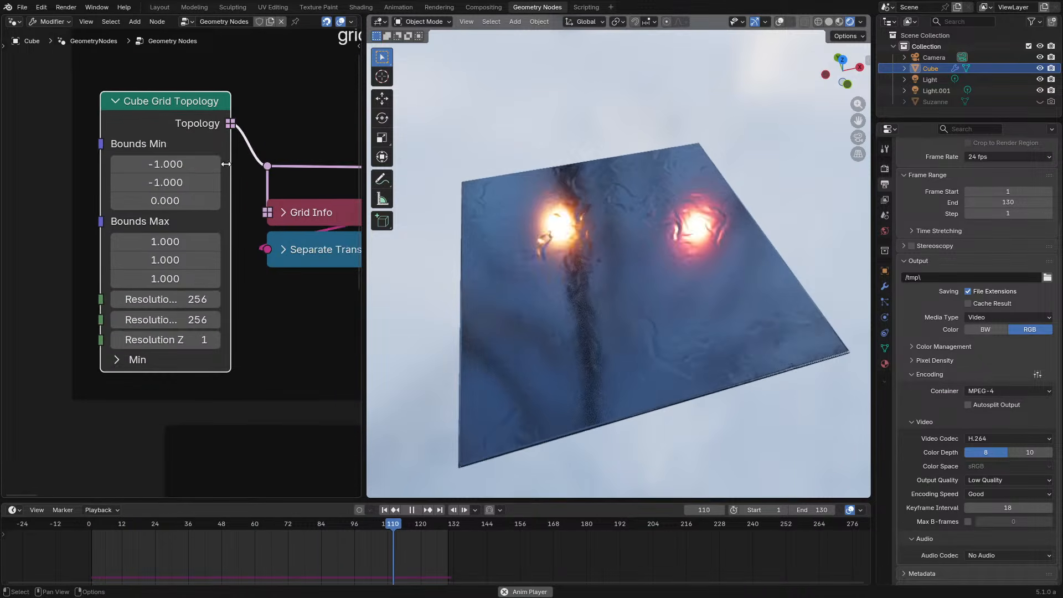
Stop the animation playback and maximize the node editor on the grid frame
middle_click_drag(228, 157, 161, 229)
key("space")
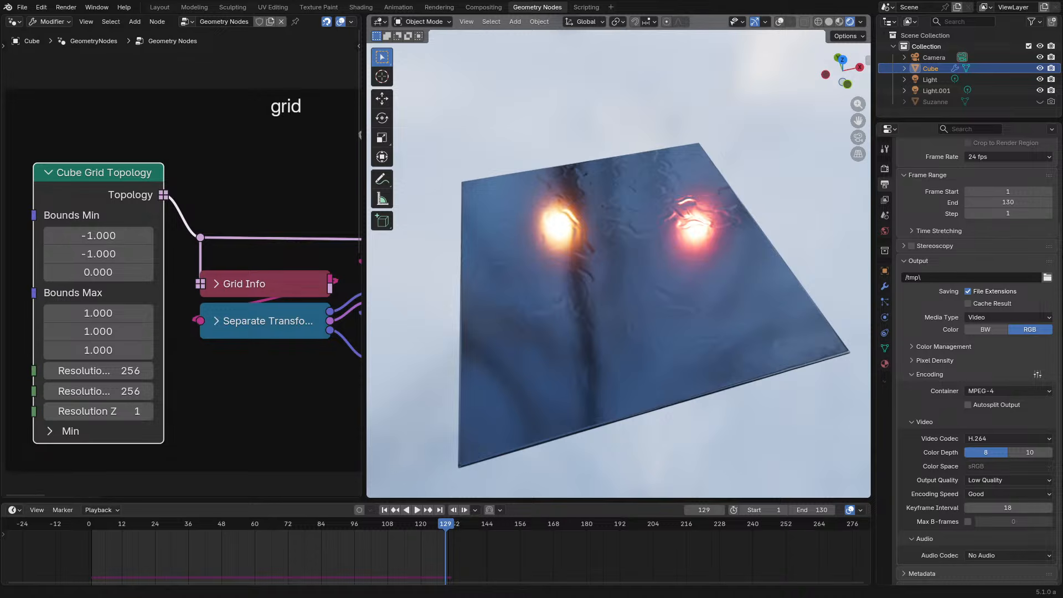
key("space")
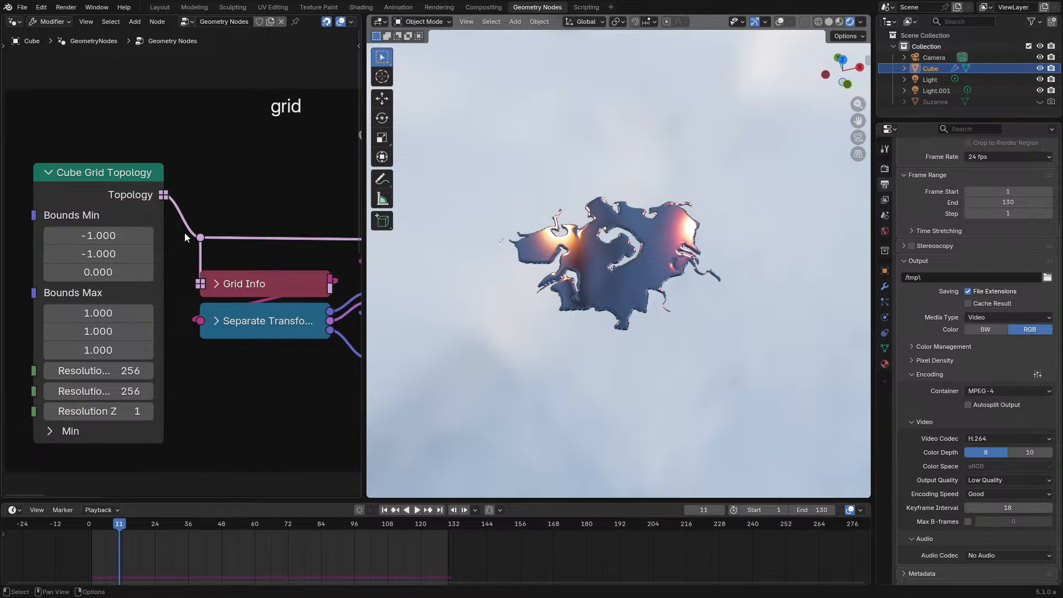
middle_click_drag(239, 214, 166, 225)
key("ctrl+space")
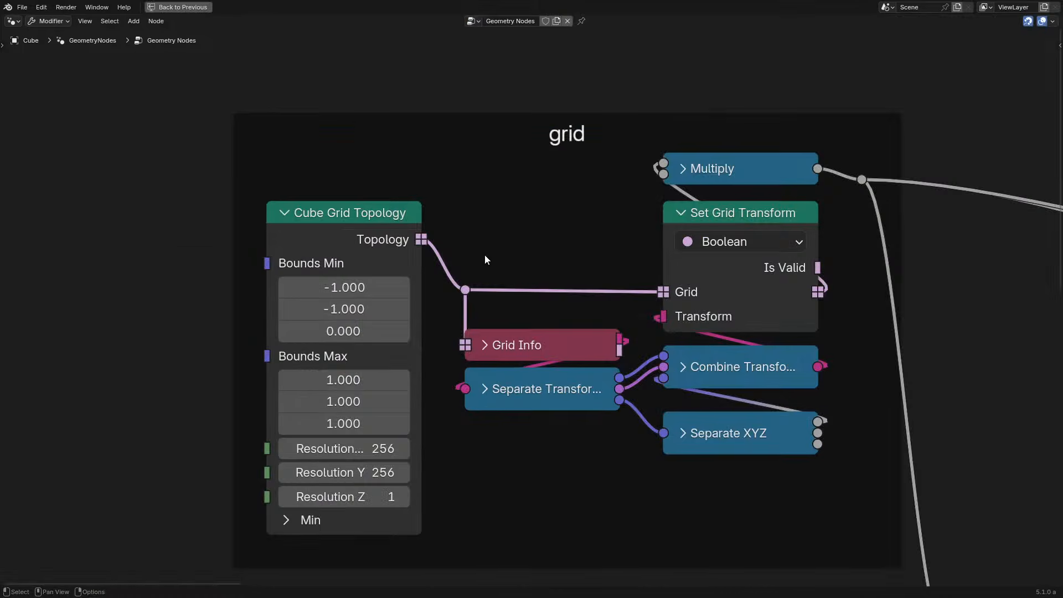
Select the grid frame's transform nodes, from Grid Info and Separate Transform to Set Grid Transform, Combine Transform and Separate XYZ
middle_click_drag(686, 266, 503, 252)
mouse_move(194, 206)
left_mouse_down()
mouse_move(174, 215)
mouse_move(219, 215)
mouse_move(188, 197)
left_mouse_up()
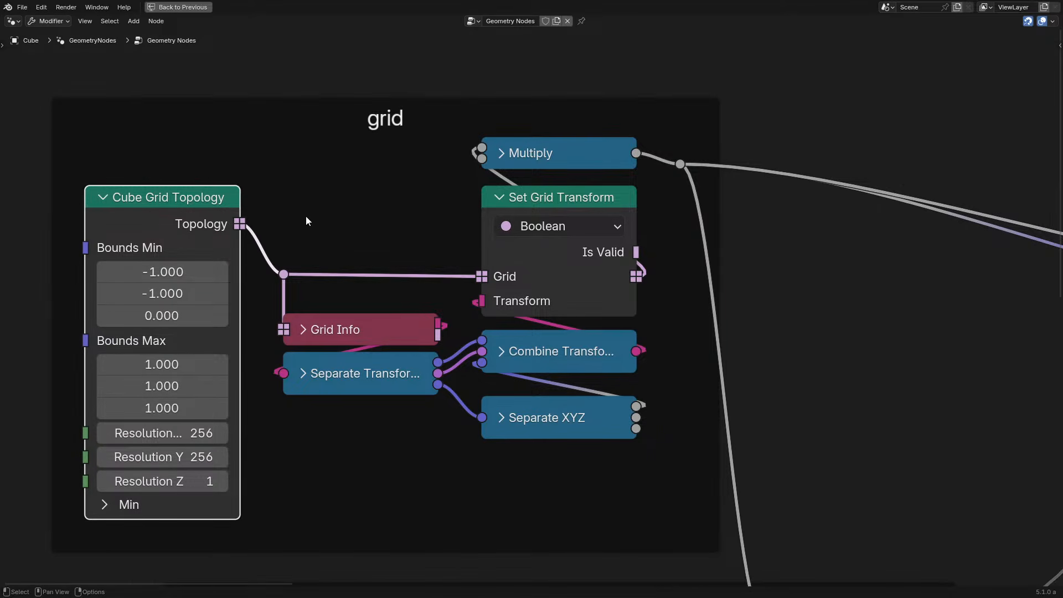
left_click_drag(307, 221, 645, 479)
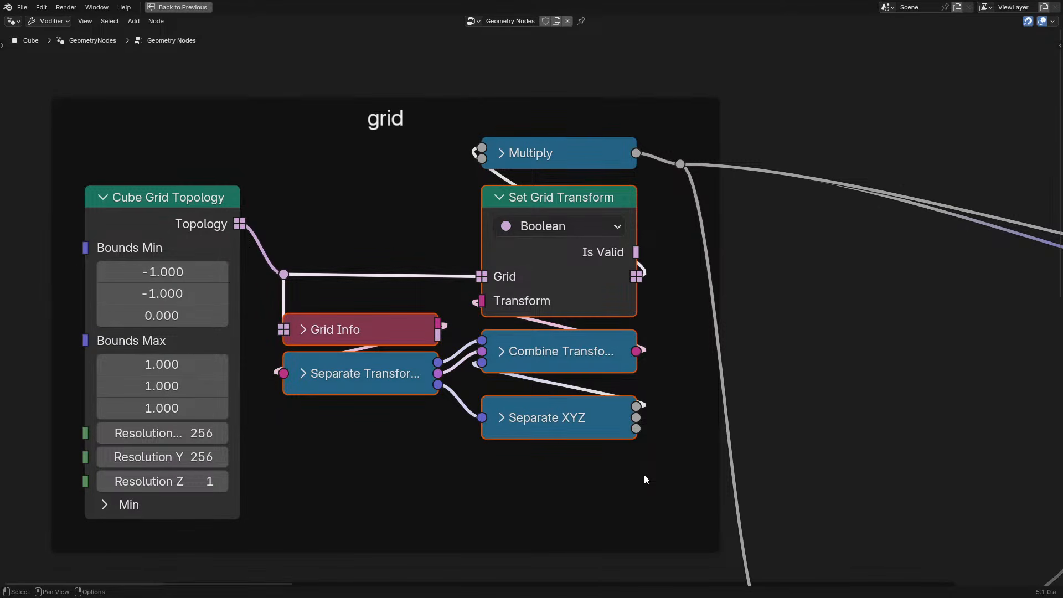
scroll(787, 237, "down", 3)
scroll(787, 236, "up", 2)
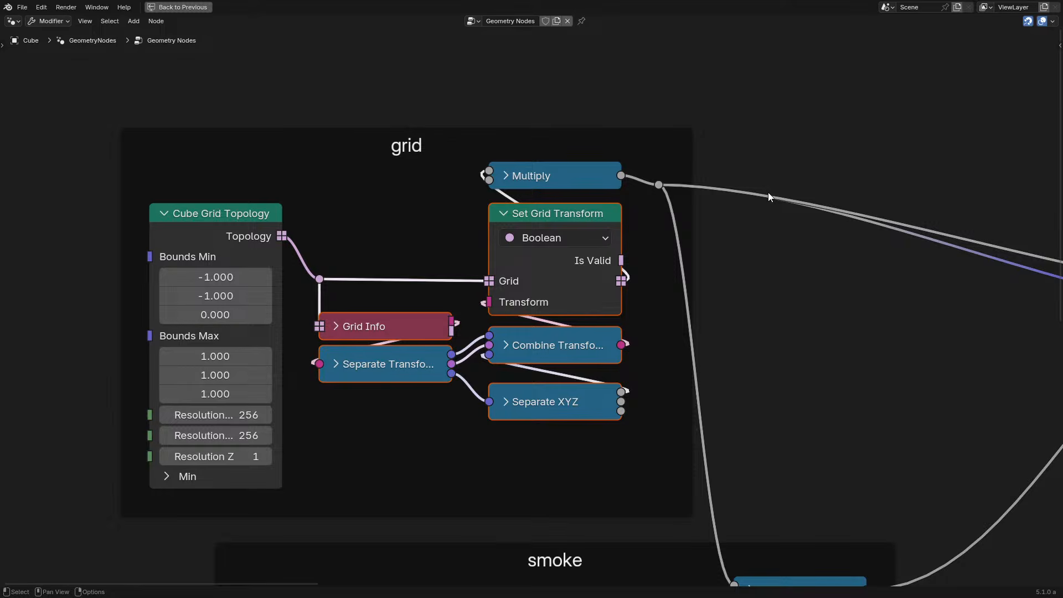
Expand the Multiply node in the grid frame to check its settings, and collapse it again
scroll(819, 211, "down", 4)
middle_click_drag(819, 211, 534, 289)
scroll(531, 291, "up", 1)
left_click(339, 255)
key("h")
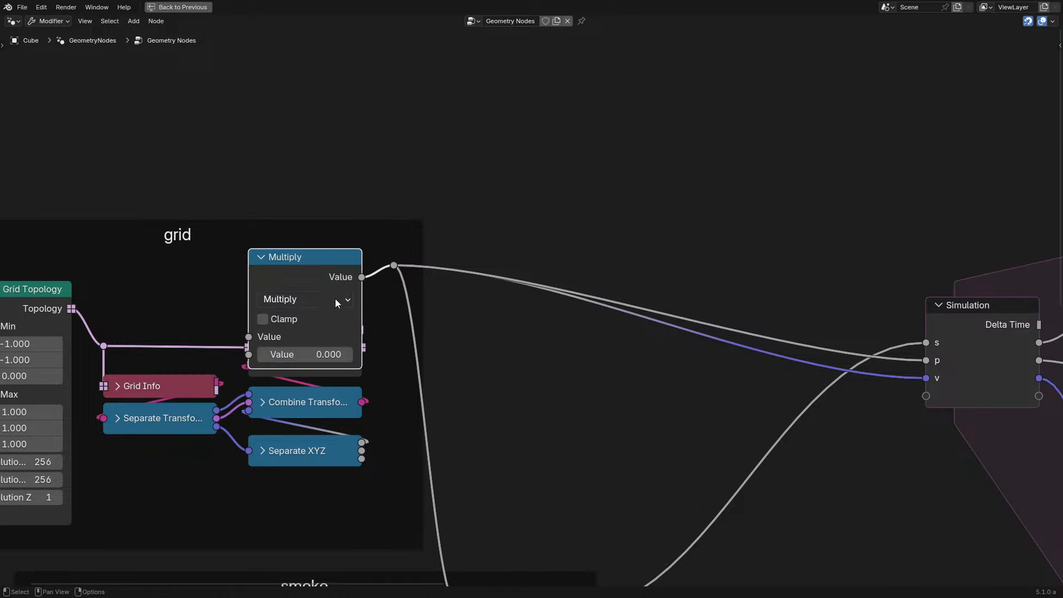
key("h")
Examine the links from the grid and smoke frames into the simulation zone and the node groups inside it
scroll(415, 343, "down", 1)
middle_click_drag(458, 335, 401, 204)
scroll(421, 299, "down", 1)
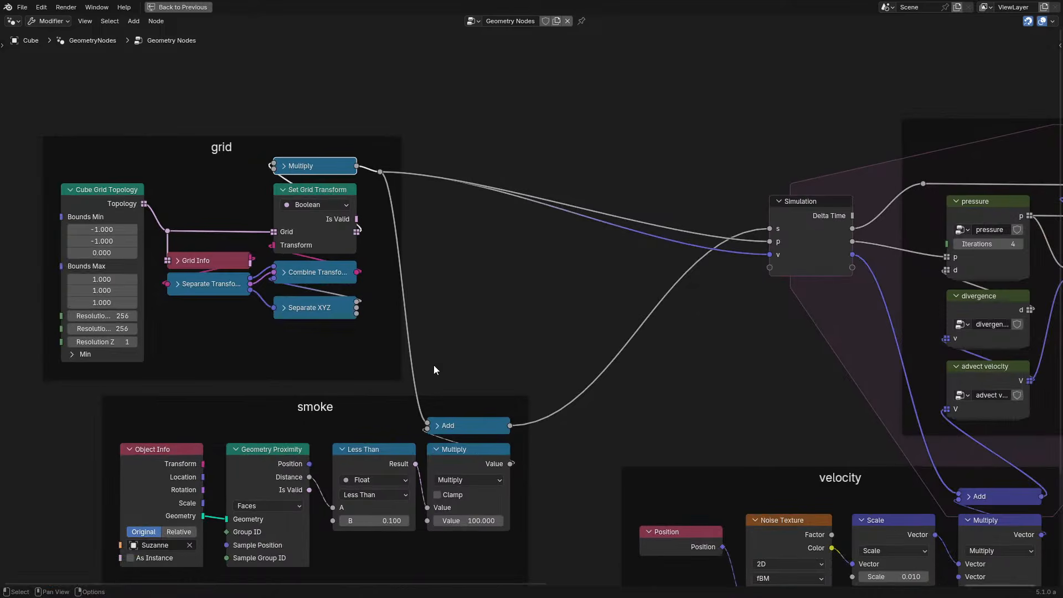
middle_click_drag(701, 257, 552, 277)
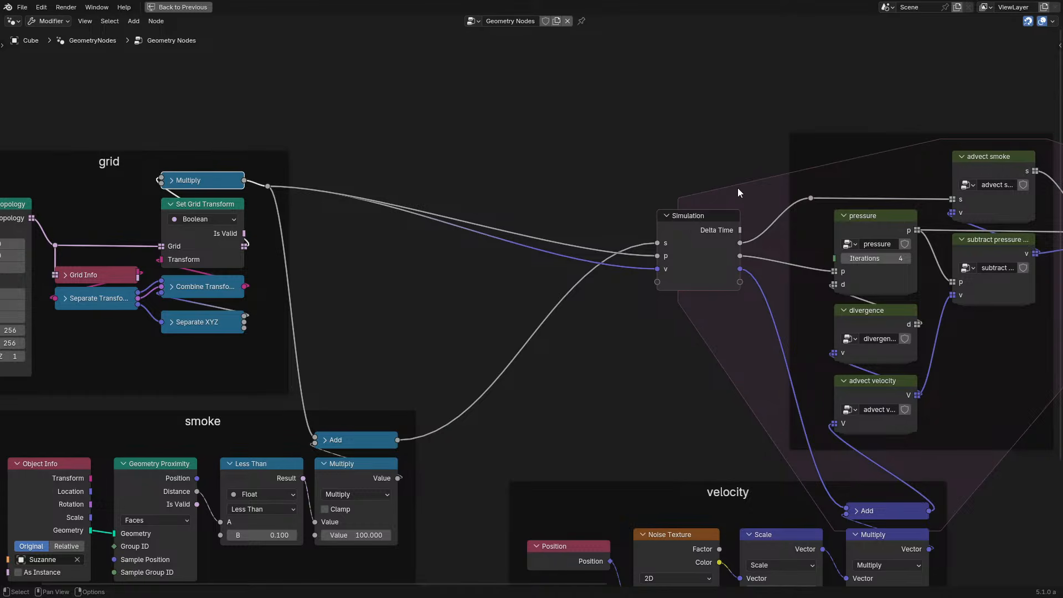
middle_click_drag(737, 192, 278, 168)
middle_click_drag(431, 448, 555, 291)
scroll(555, 292, "down", 1)
middle_click_drag(537, 232, 478, 373)
scroll(480, 374, "up", 1)
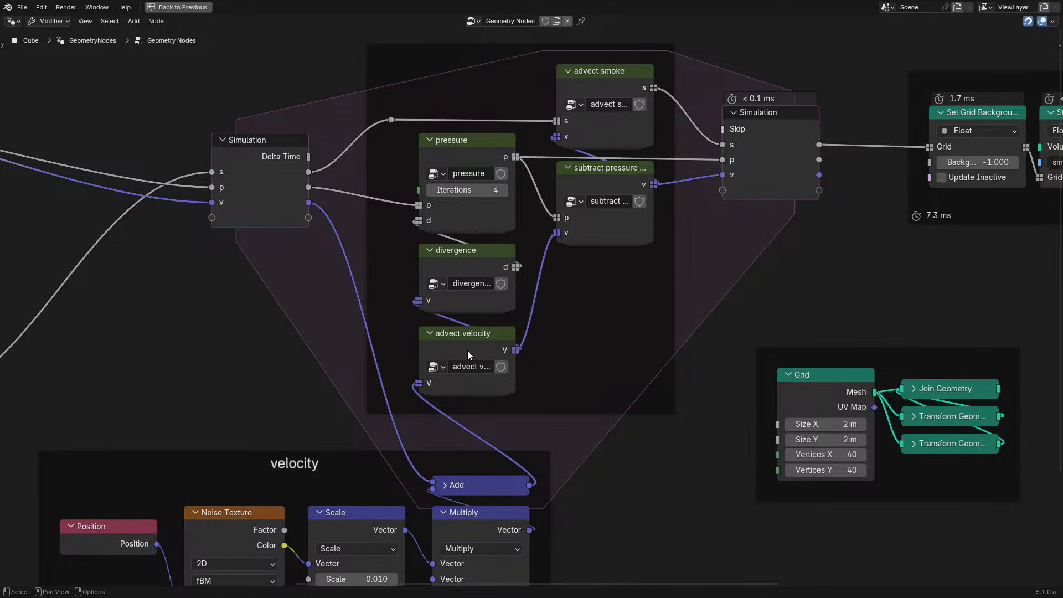
Open the advect velocity node group inside the simulation zone
left_click(467, 350)
middle_click_drag(466, 376, 519, 322)
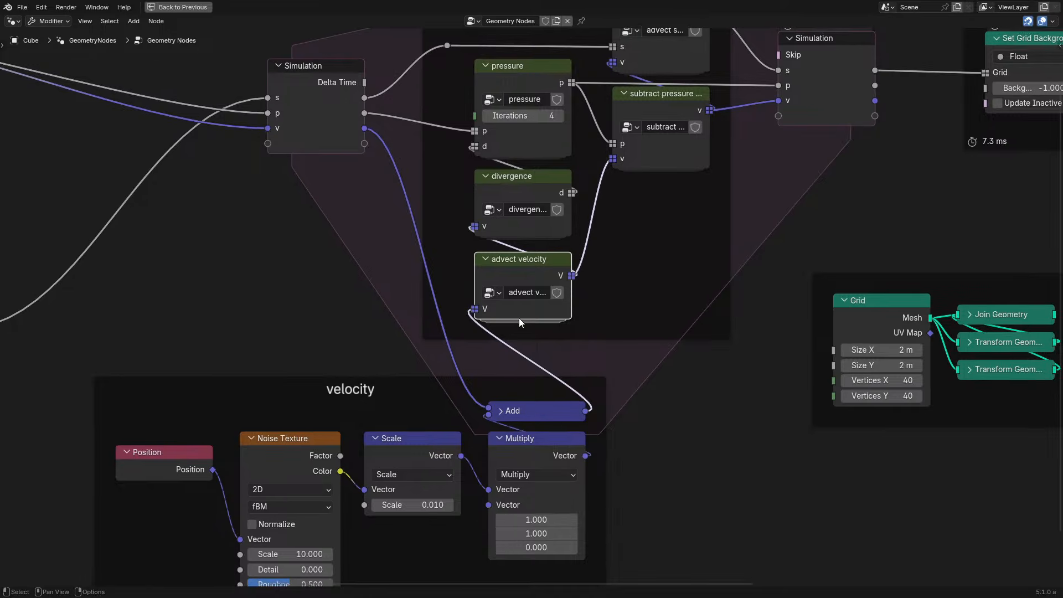
middle_click_drag(579, 66, 531, 178)
scroll(496, 307, "up", 1)
key("Tab")
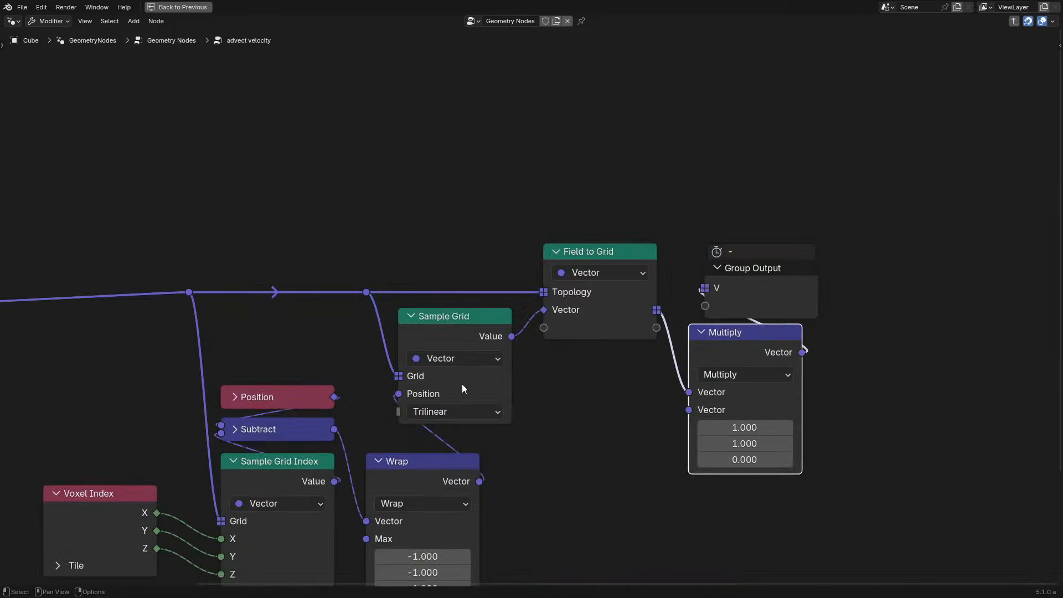
Preview the fluid animation in the viewport, stop it, and show the whole advect velocity node tree maximized
key("ctrl+space")
key("space")
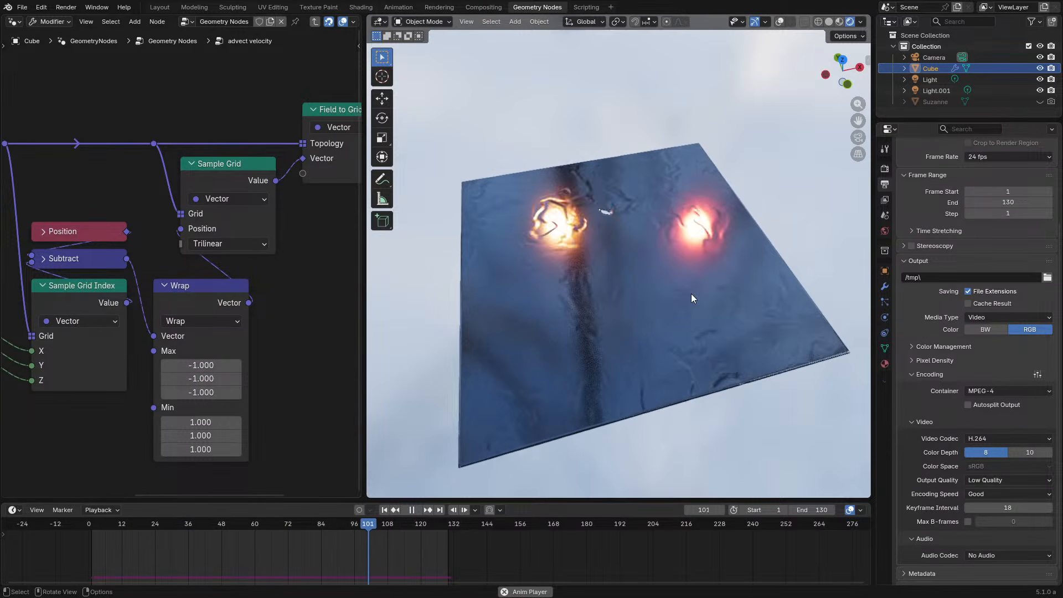
key("space")
scroll(238, 293, "down", 1)
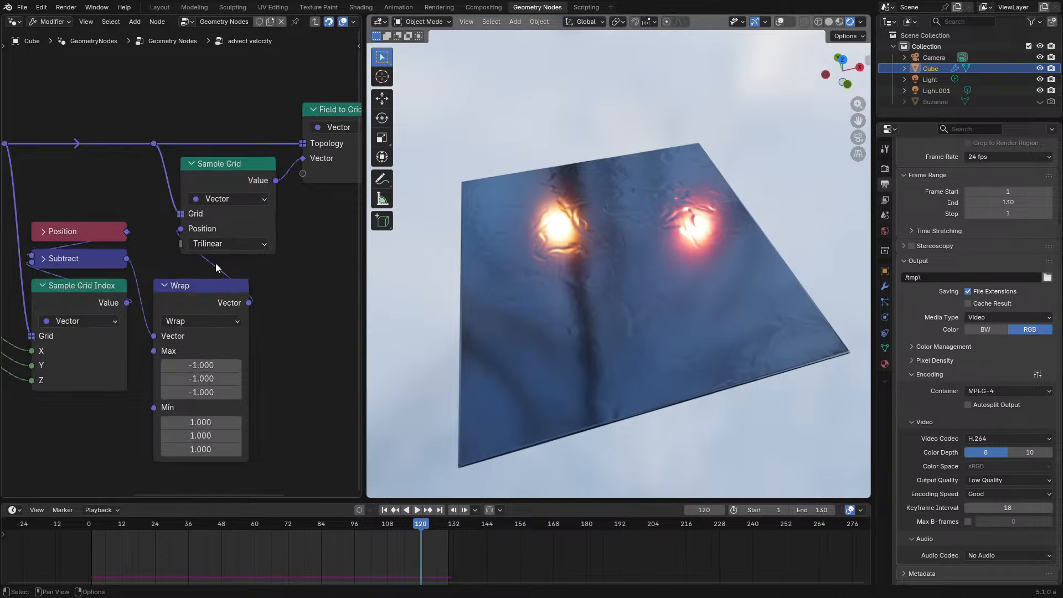
scroll(268, 268, "down", 1)
key("ctrl+space")
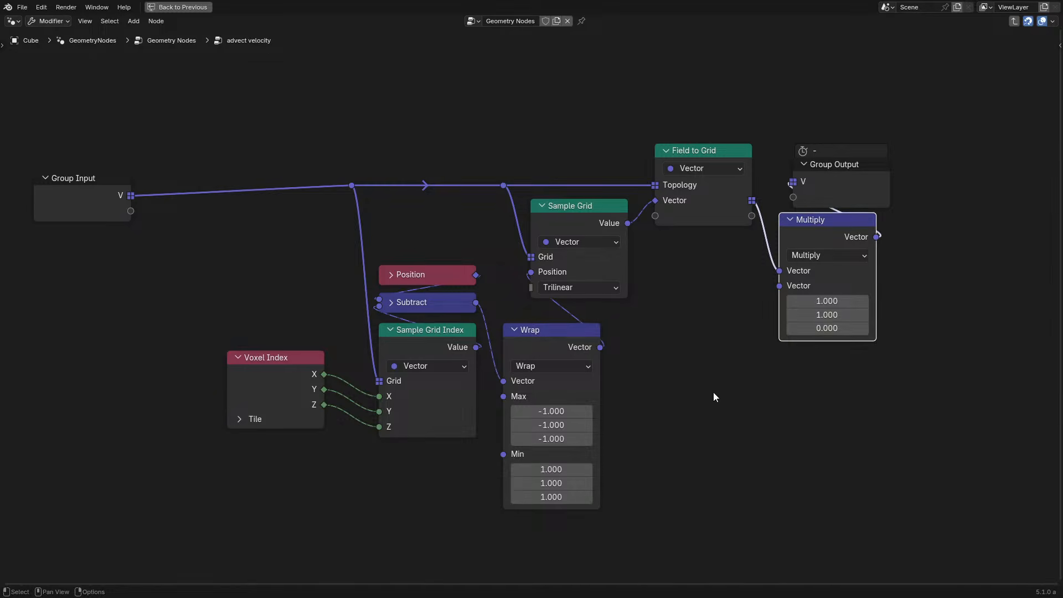
Leave the advect velocity group and open the divergence node group
key("Tab")
left_click(488, 299)
key("Tab")
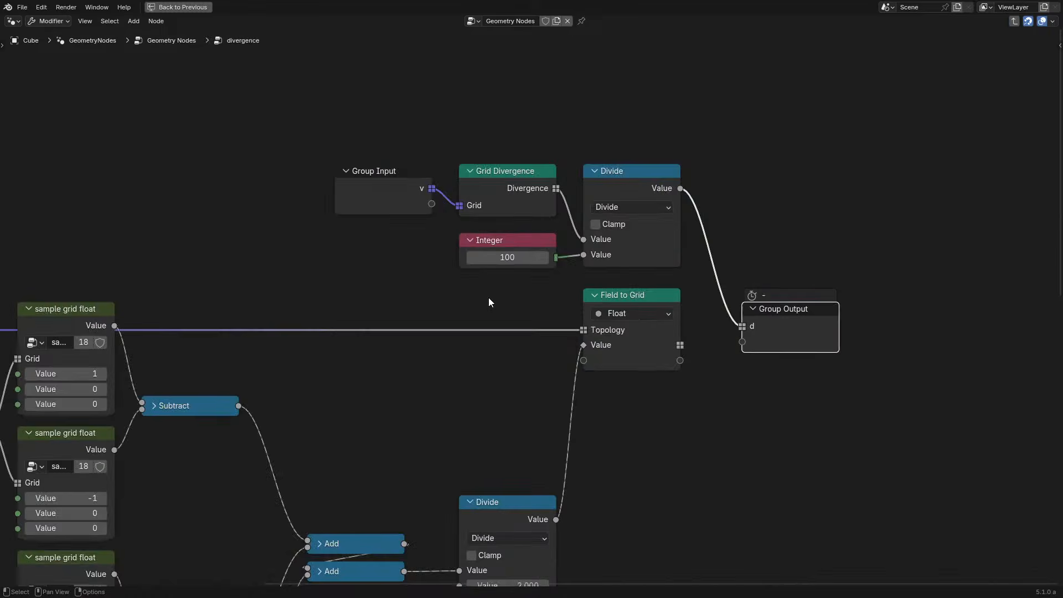
scroll(479, 303, "down", 1)
middle_click_drag(384, 333, 339, 362)
scroll(406, 253, "up", 4)
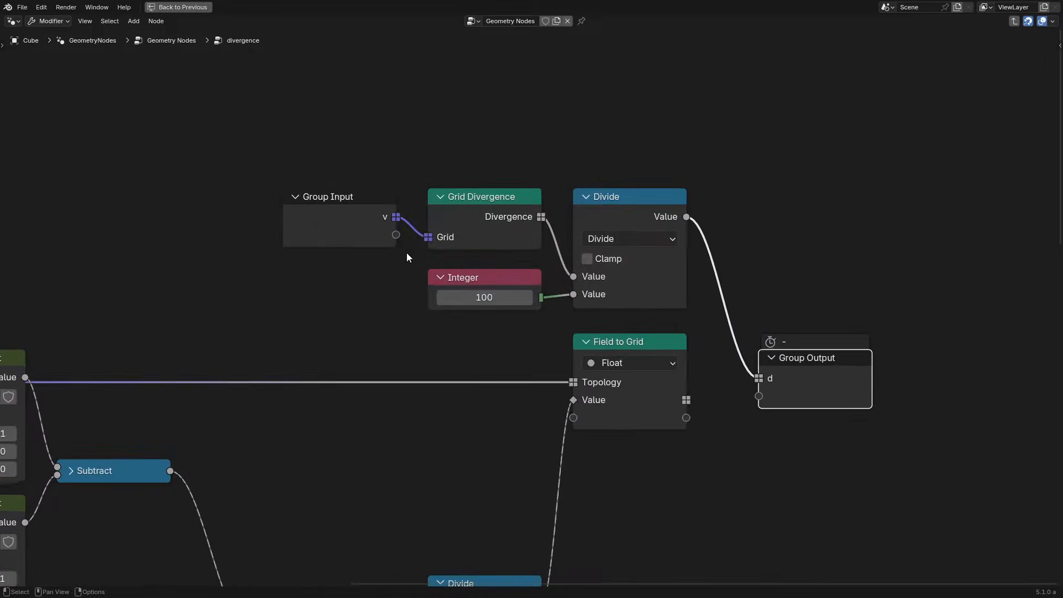
Inspect the Grid Divergence, Integer and Divide nodes that feed the divergence group's output
left_click_drag(320, 137, 669, 289)
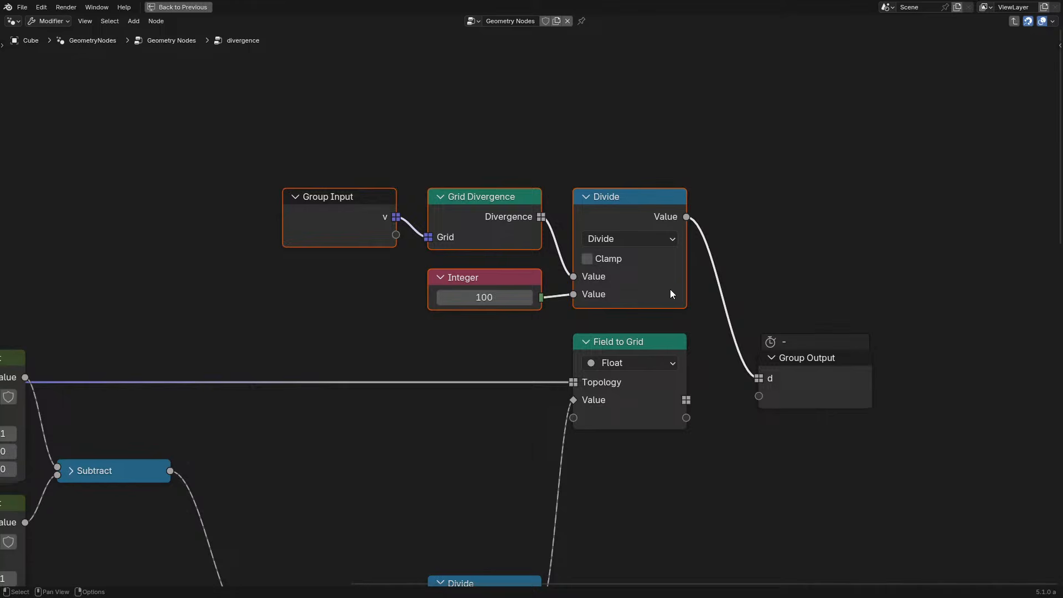
left_click(477, 213)
left_click(476, 274)
key("ctrl+space")
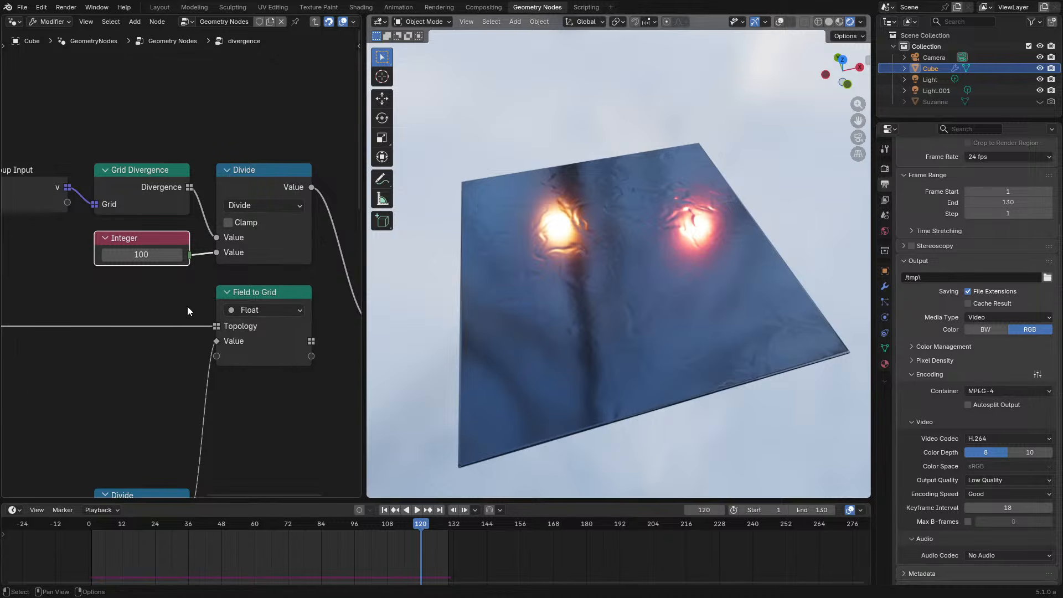
middle_click_drag(112, 296, 133, 318)
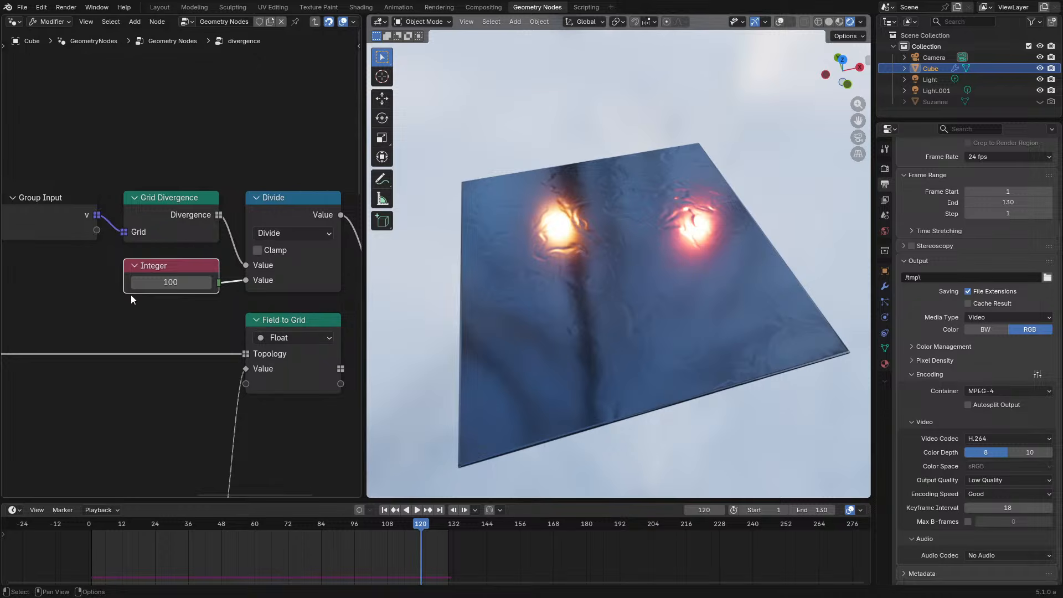
key("ctrl+space")
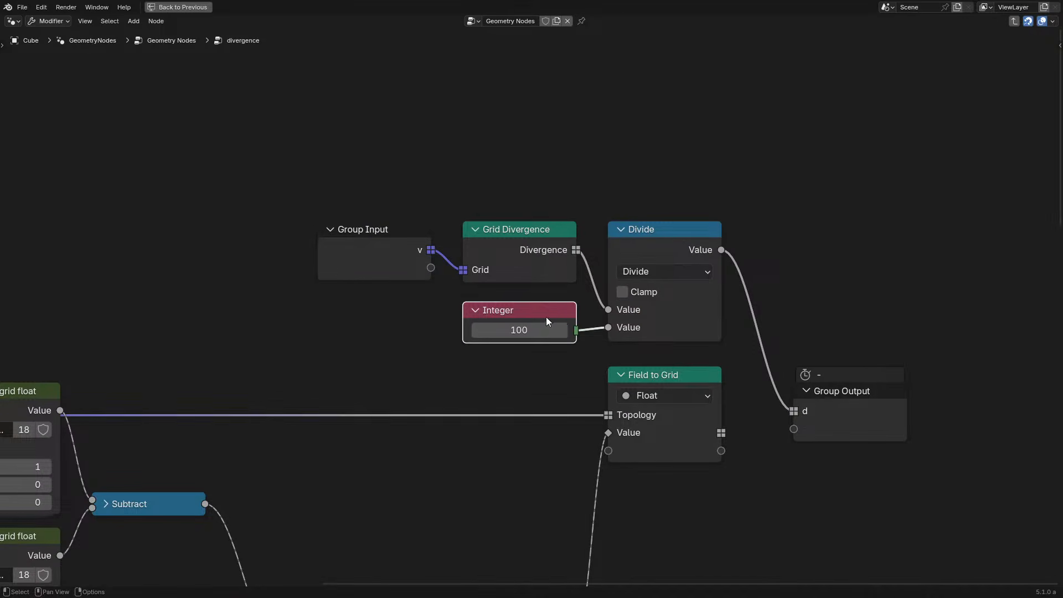
Look inside the first sample grid float group of the manual divergence setup, and return to the divergence group
scroll(548, 321, "down", 4)
middle_click_drag(448, 387, 729, 107)
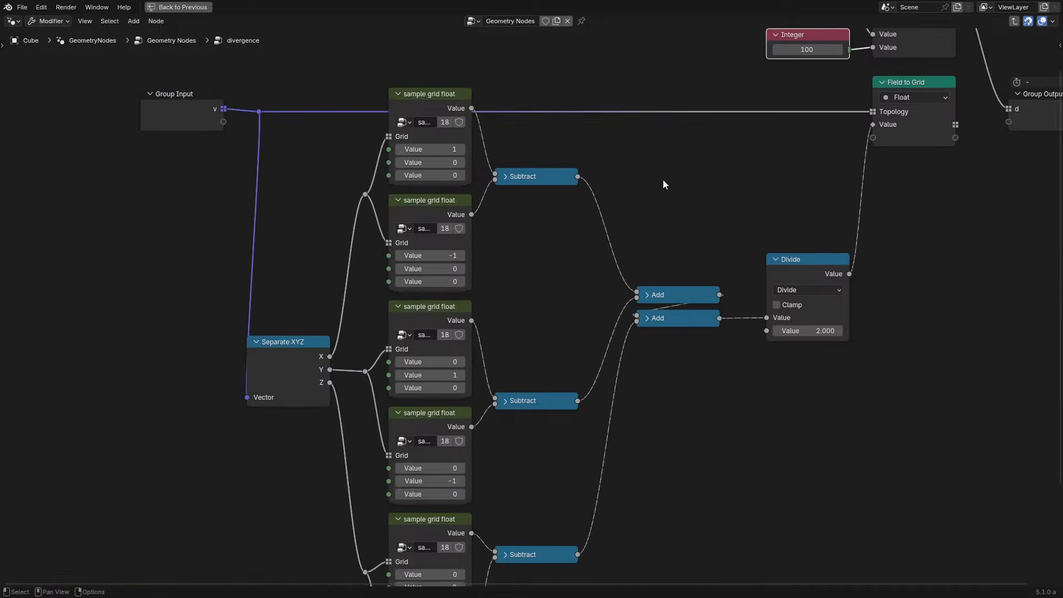
left_click(416, 97)
scroll(507, 320, "down", 1)
middle_click_drag(507, 320, 502, 229)
key("Tab")
scroll(468, 303, "up", 2)
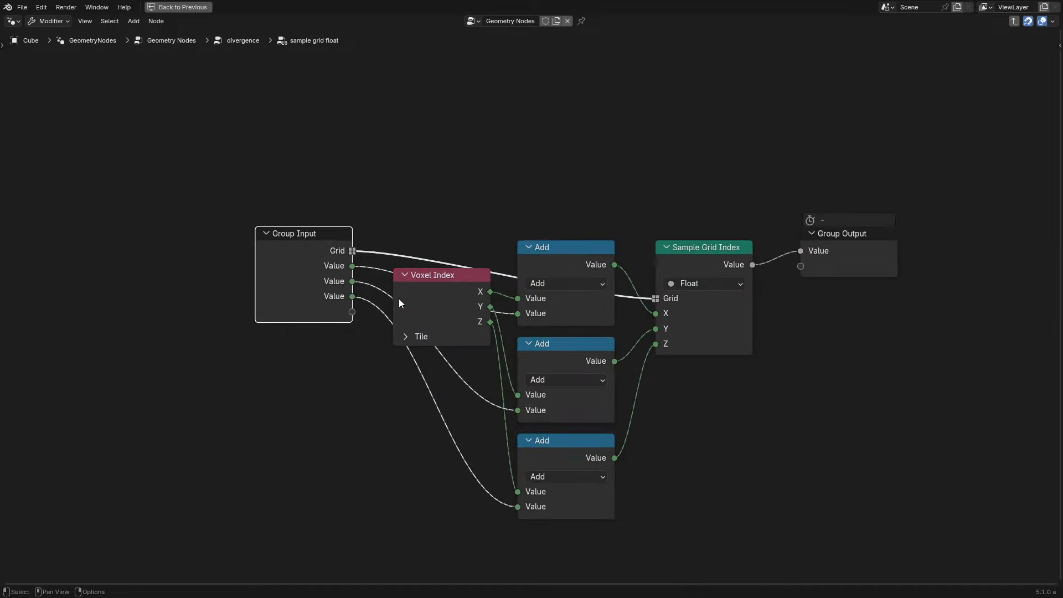
key("Tab")
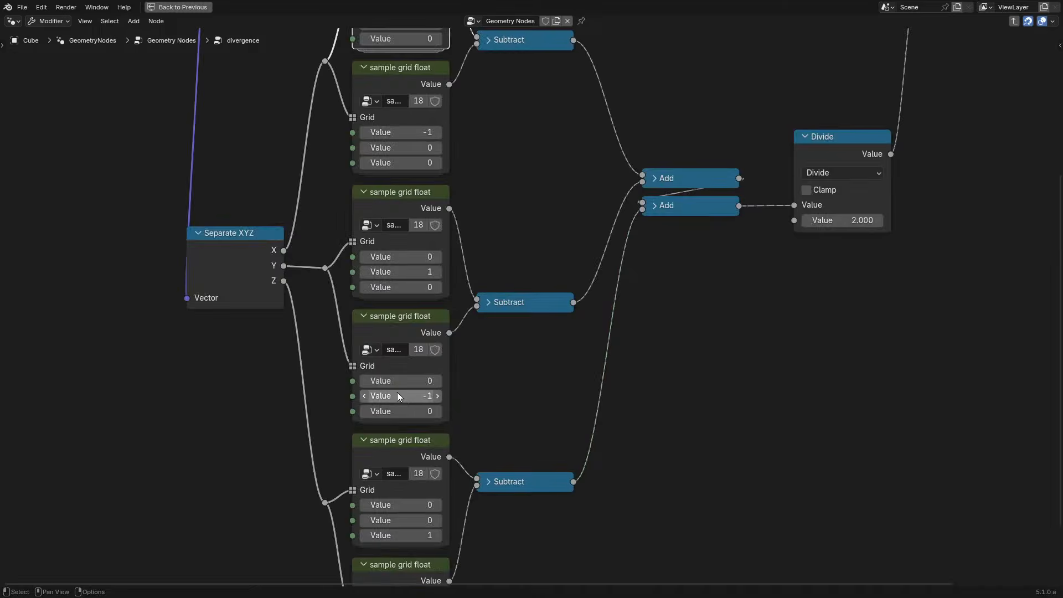
Go back over the Grid Divergence chain up to the Group Output, and exit the divergence group
scroll(601, 149, "down", 4)
middle_click_drag(602, 146, 559, 204)
middle_click_drag(687, 106, 285, 457)
scroll(285, 458, "up", 4)
left_click_drag(53, 236, 538, 416)
left_click(632, 467)
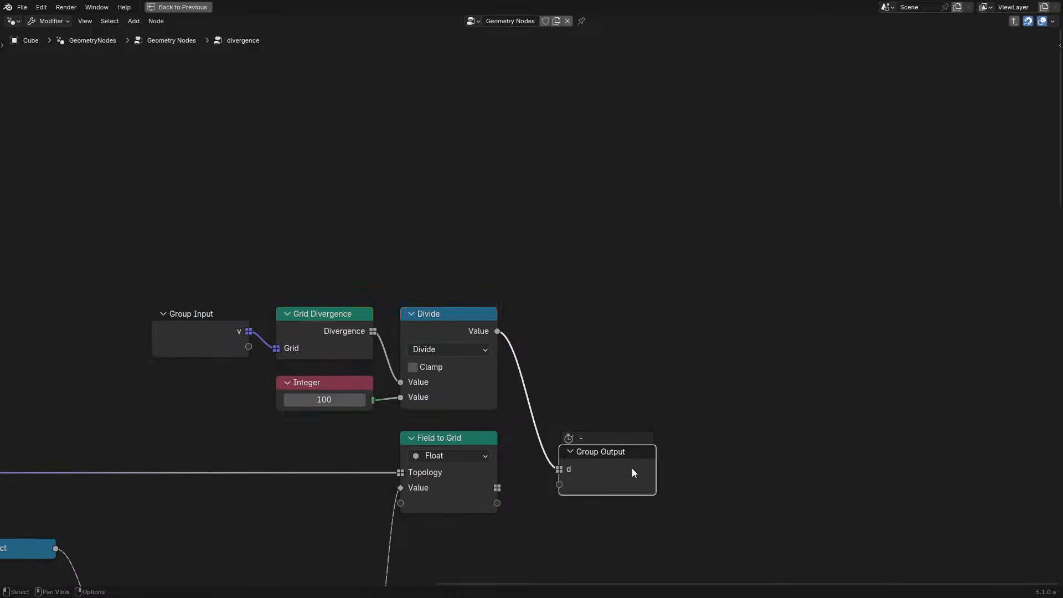
key("Tab")
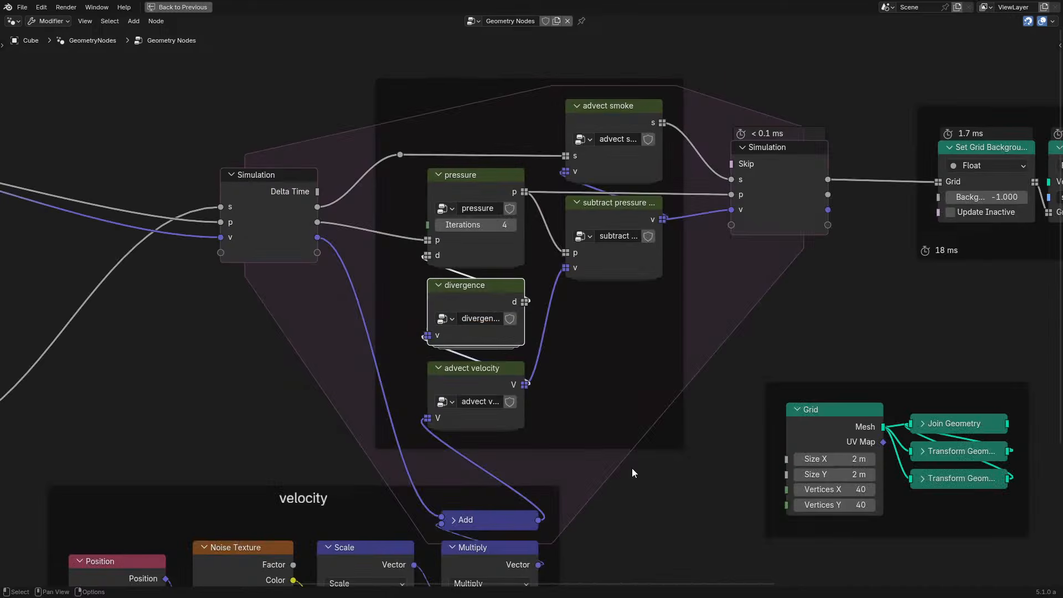
Open the pressure node group and examine the sample grid float, Add and Divide nodes in its repeat zone
left_click(484, 198)
scroll(484, 197, "up", 1)
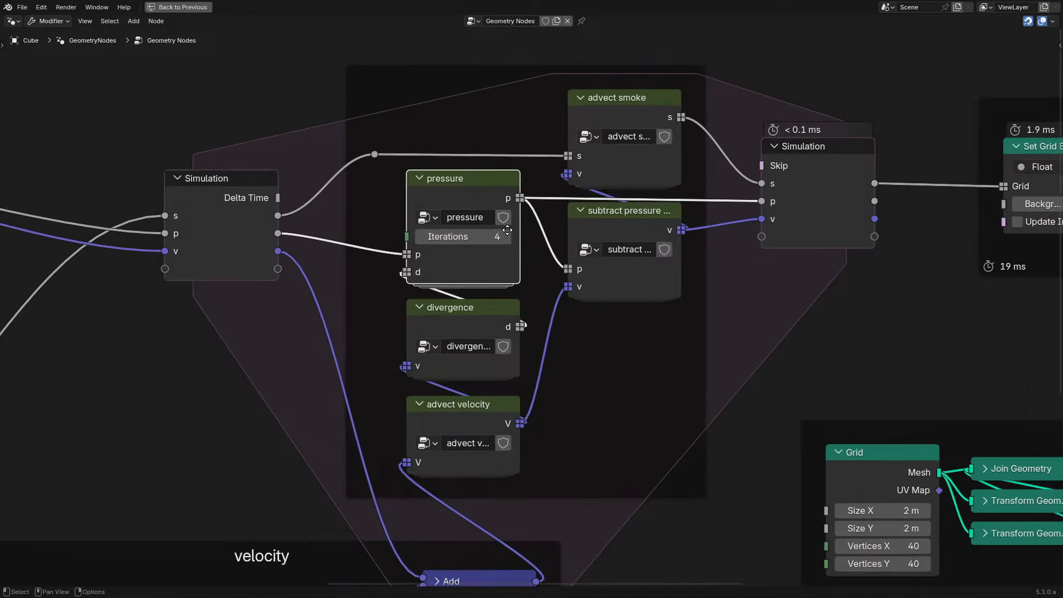
middle_click_drag(507, 230, 484, 284)
scroll(484, 284, "up", 1)
key("Tab")
scroll(447, 274, "down", 4)
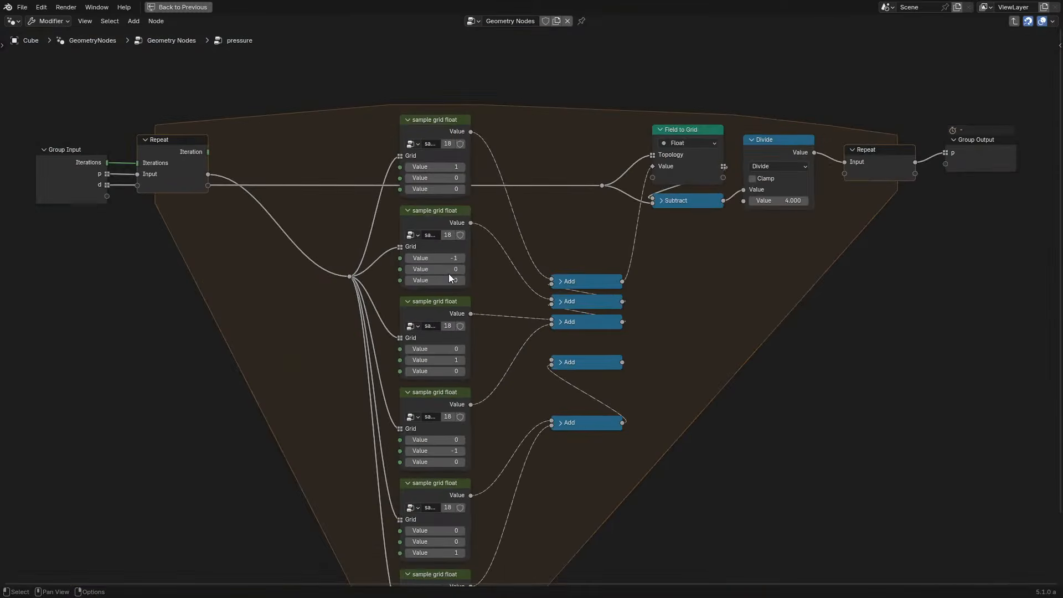
scroll(448, 273, "down", 3)
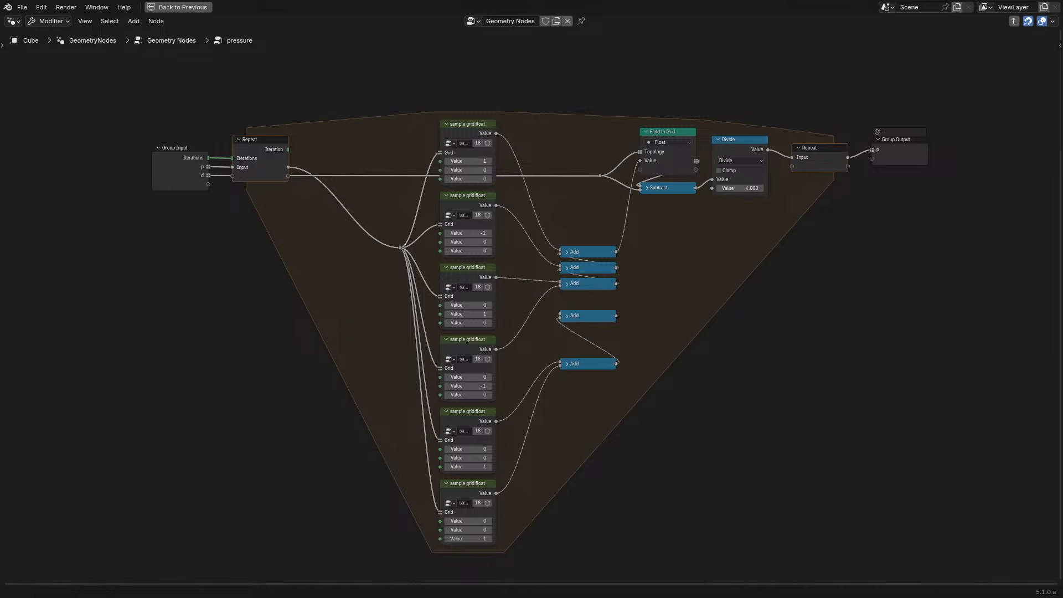
scroll(548, 321, "up", 1)
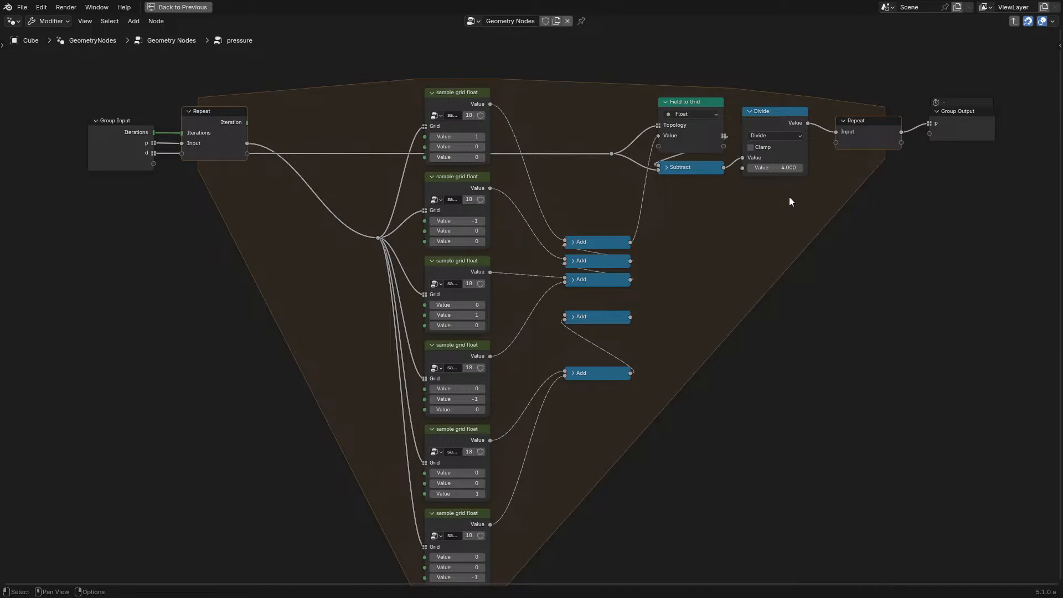
Exit the pressure group, restore the full layout, and play the fluid simulation from its start
key("Tab")
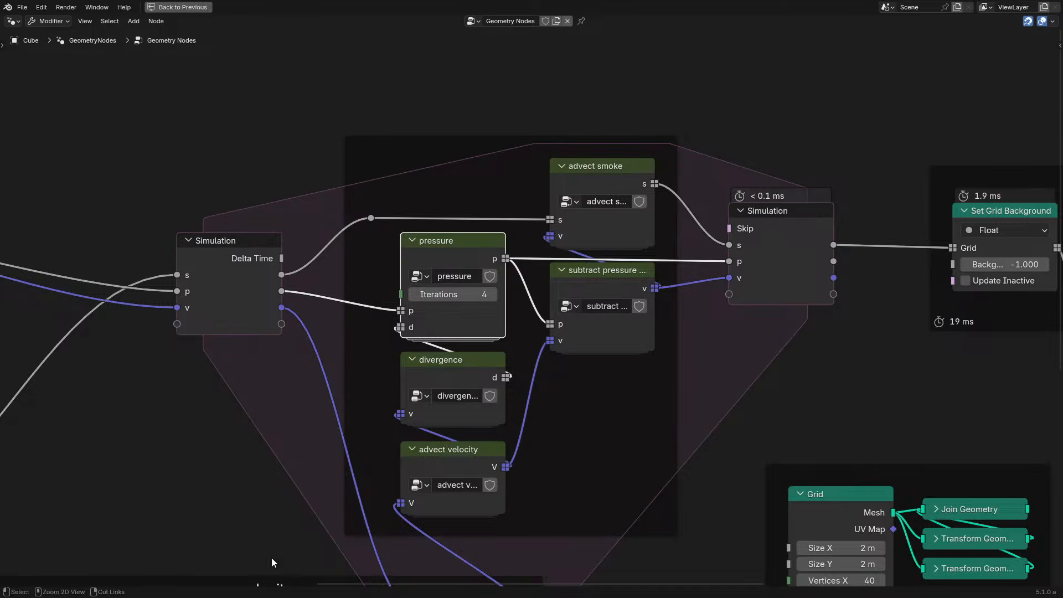
key("ctrl+space")
left_click_drag(125, 252, 111, 252)
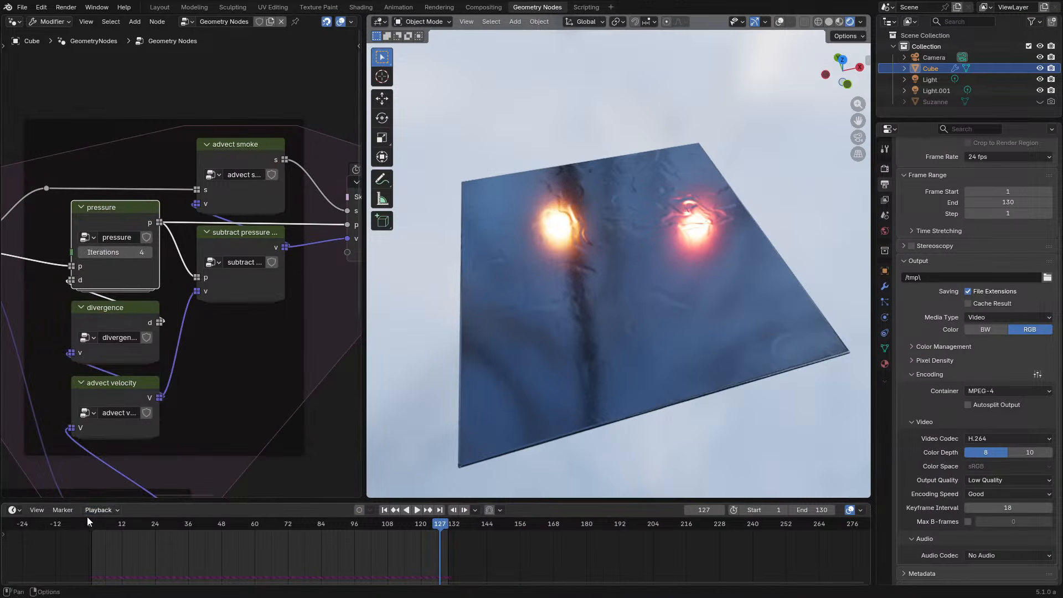
left_click(87, 515)
left_click(84, 523)
key("space")
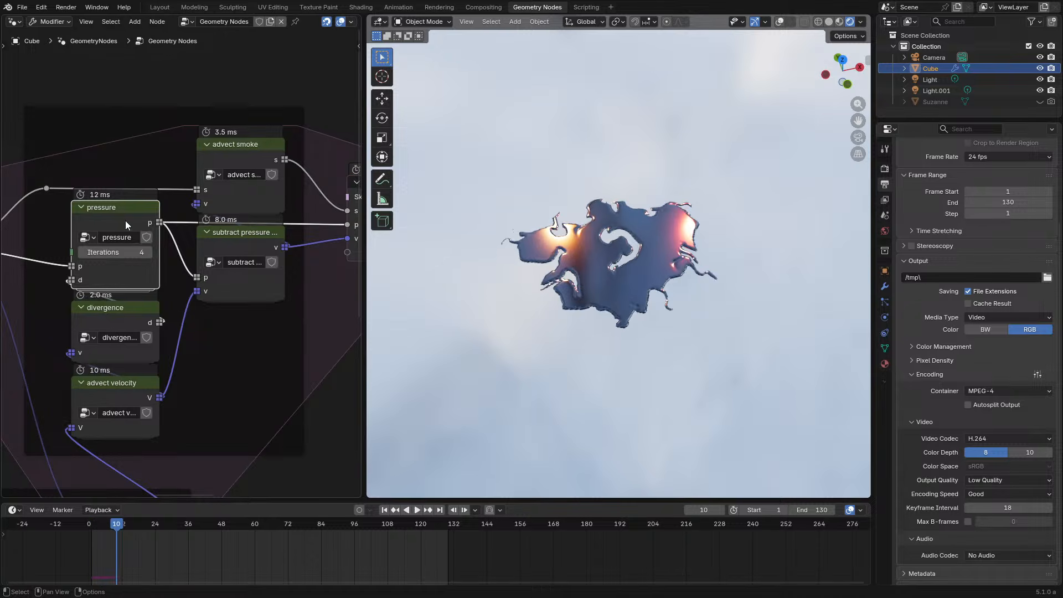
Check the resolution settings of the Cube Grid Topology node in the grid frame, and return to the full layout
middle_click_drag(112, 227, 131, 229)
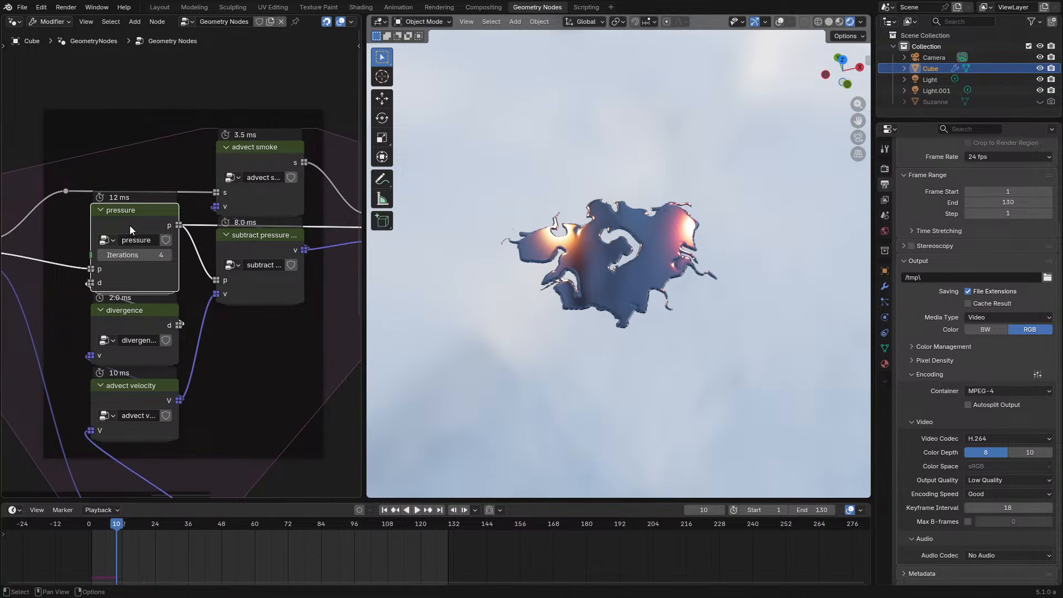
key("ctrl+space")
middle_click_drag(241, 313, 1061, 251)
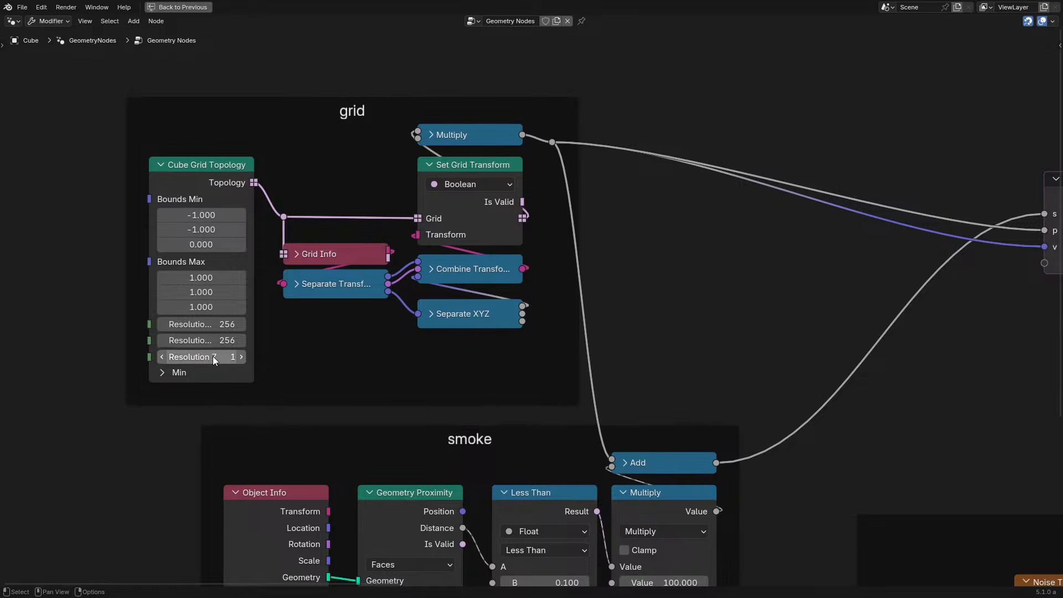
key("ctrl+space")
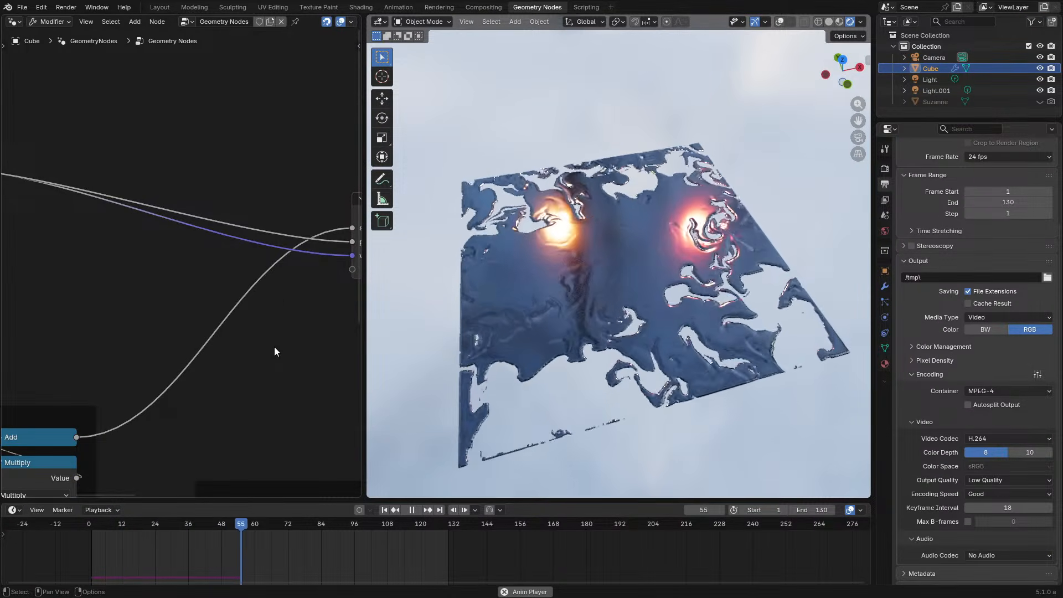
Replay the simulation with the simulation zone's pressure, divergence and advection groups in view
middle_click_drag(284, 293, 107, 316)
scroll(125, 297, "down", 1)
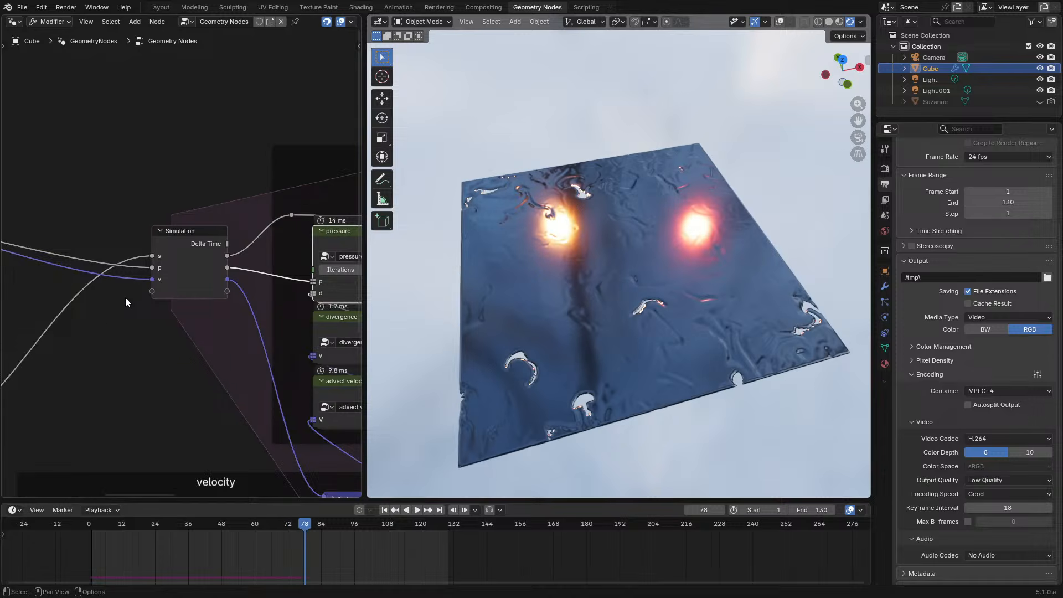
middle_click_drag(288, 277, 73, 261)
key("space")
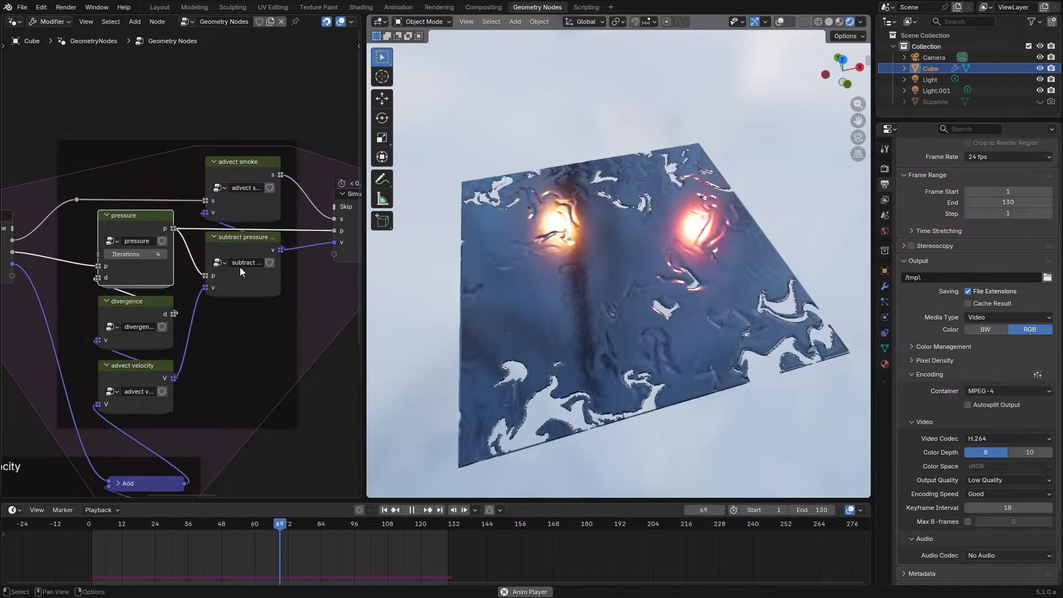
scroll(268, 245, "up", 1)
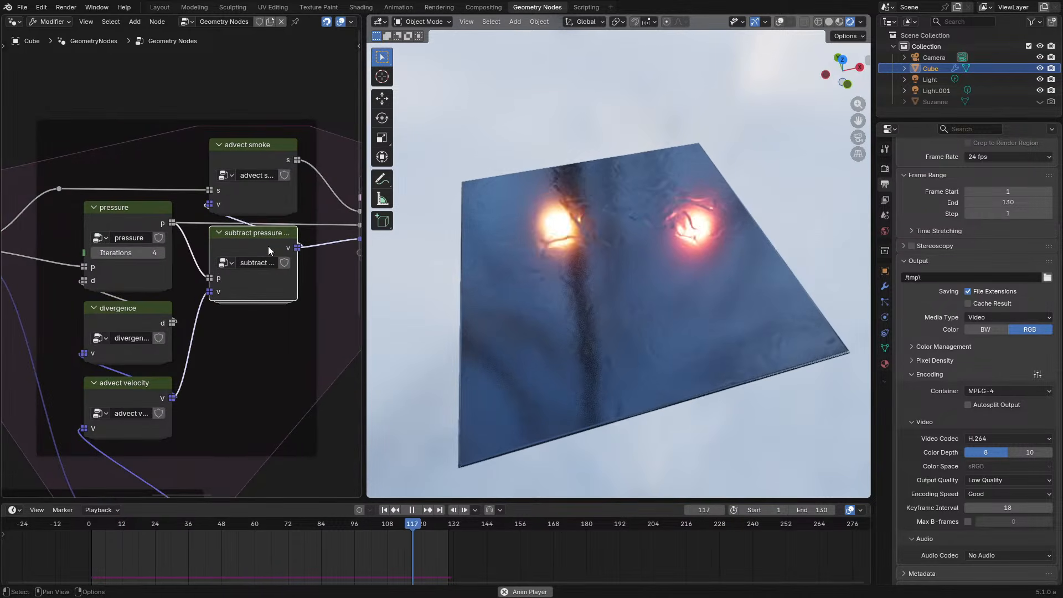
Open the subtract pressure gradient group in an enlarged node editor and inspect its Grid Gradient, Integer and Divide nodes
key("ctrl+space")
scroll(522, 457, "up", 1)
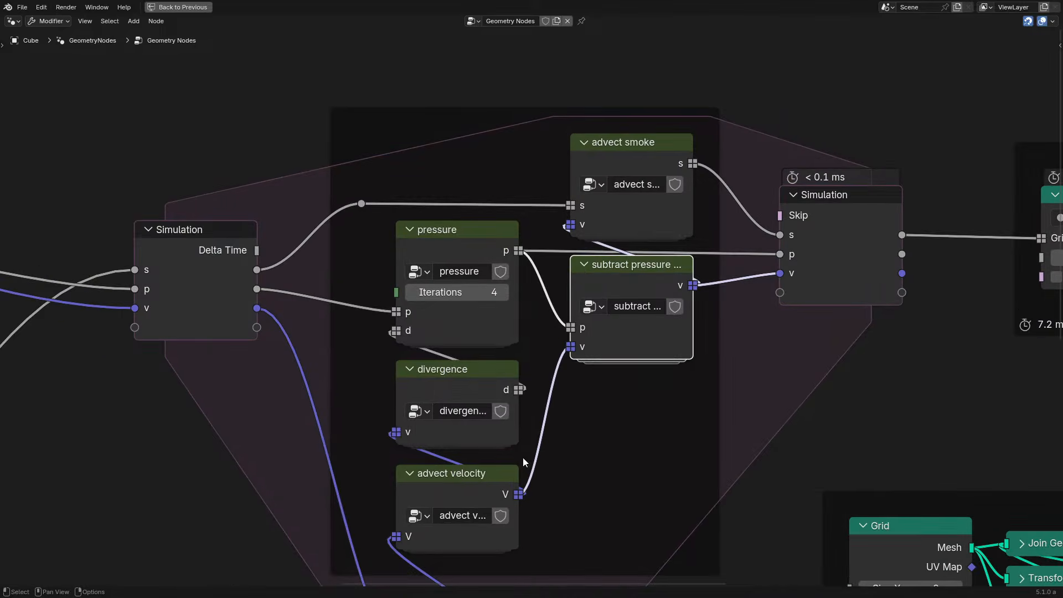
key("Tab")
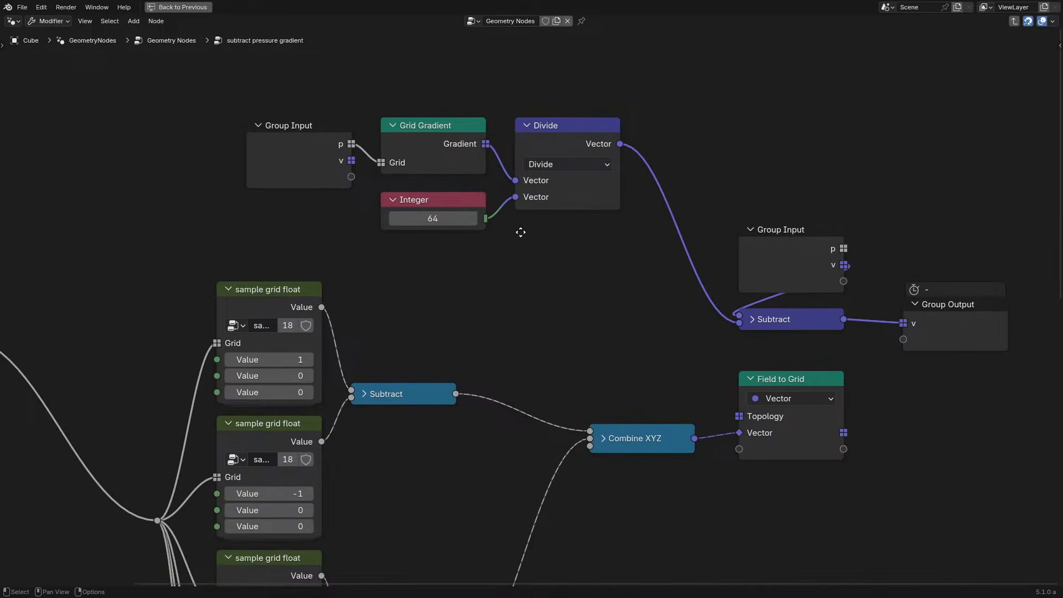
middle_click_drag(520, 232, 461, 283)
left_click_drag(250, 101, 502, 266)
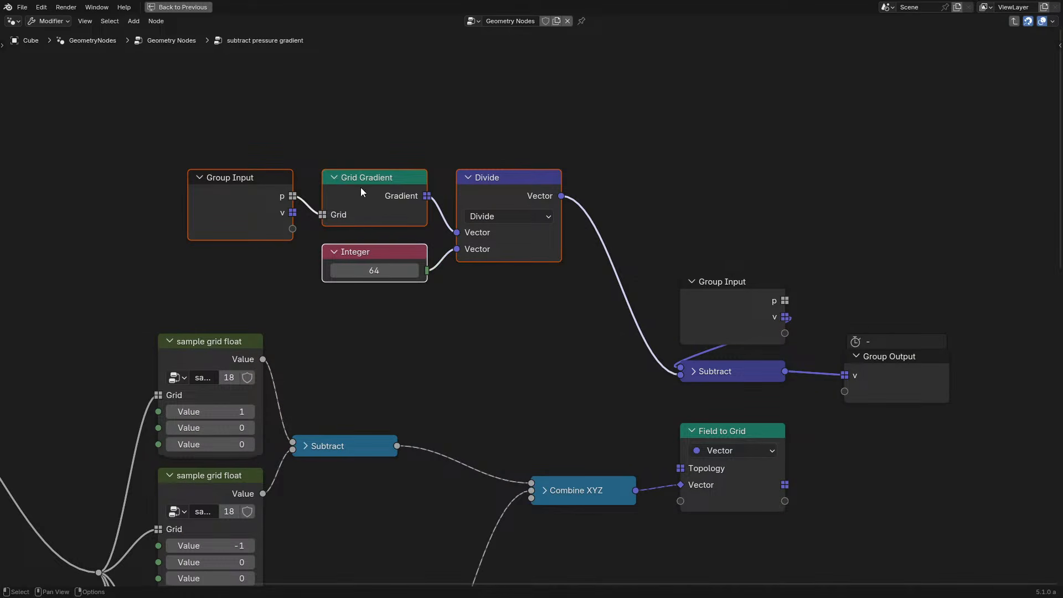
mouse_move(374, 251)
left_mouse_down()
mouse_move(432, 252)
mouse_move(389, 280)
mouse_move(374, 250)
left_mouse_up()
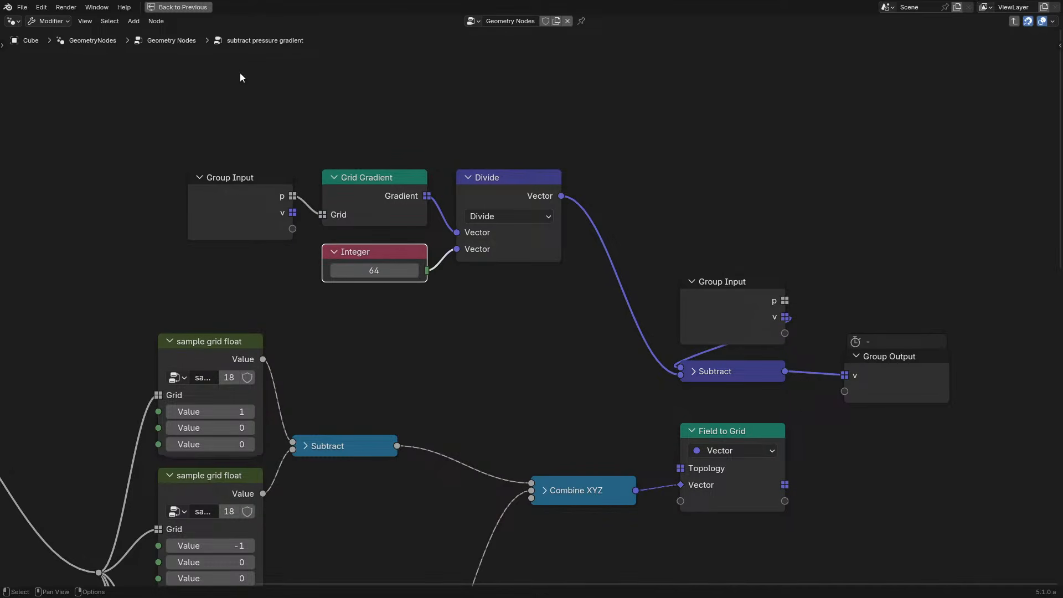
left_click_drag(241, 72, 714, 281)
left_click(359, 92)
Examine the manual gradient setup, from the sample grid float and Subtract nodes through Combine XYZ to Field to Grid
scroll(284, 332, "down", 4)
middle_click_drag(283, 332, 519, 48)
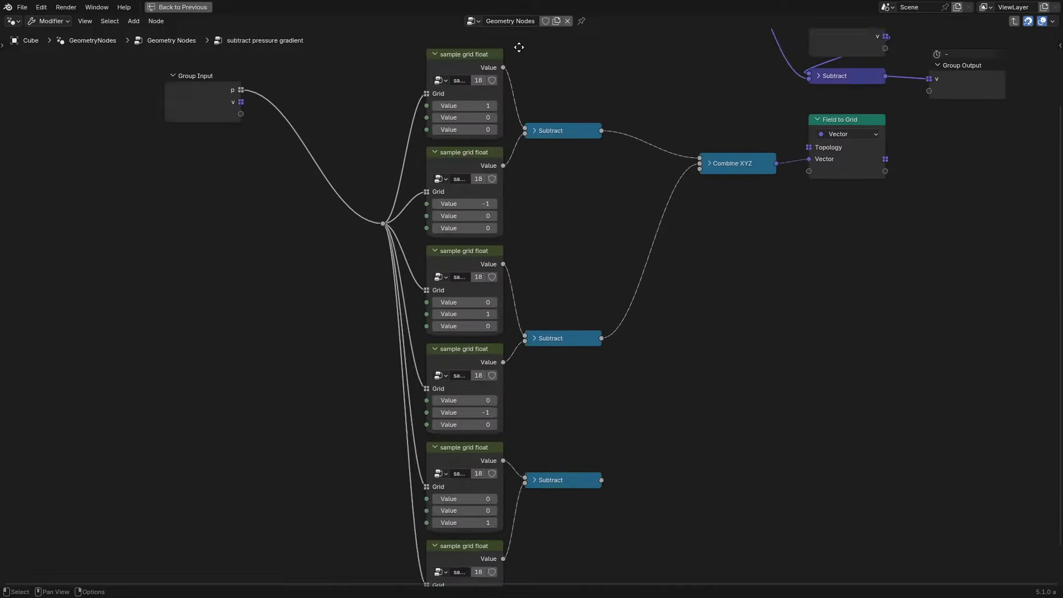
scroll(380, 135, "down", 1)
left_click_drag(380, 135, 772, 546)
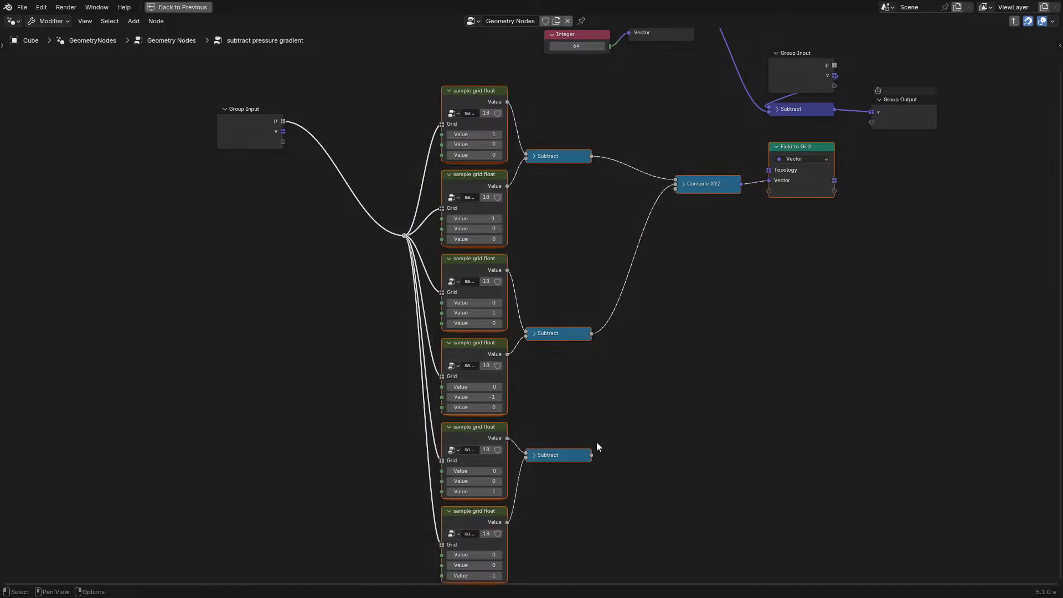
scroll(596, 442, "down", 1)
middle_click_drag(737, 194, 453, 342)
scroll(433, 298, "up", 4)
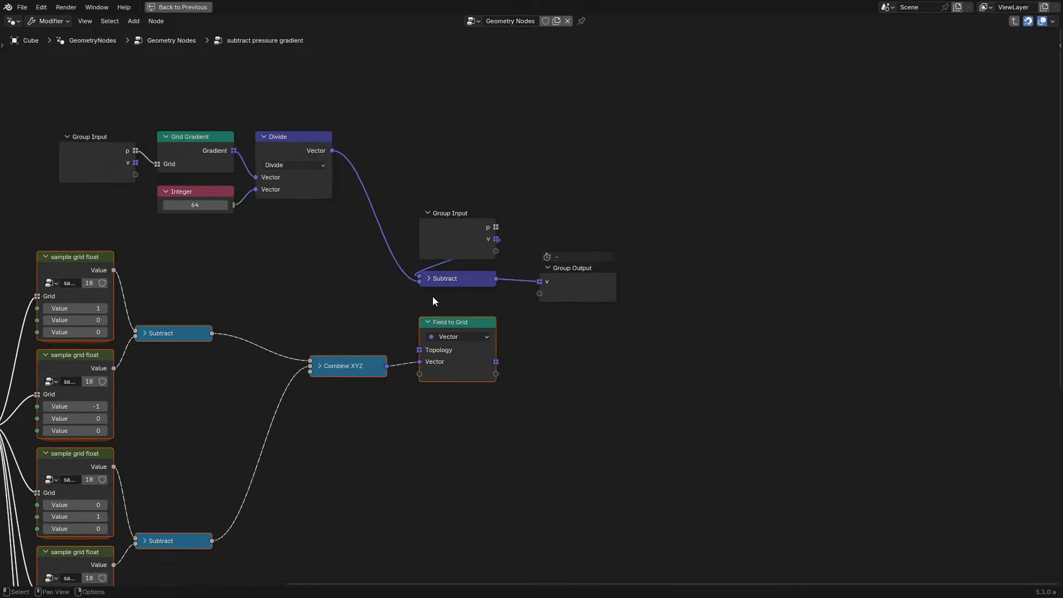
middle_click_drag(351, 136, 587, 141)
scroll(536, 154, "down", 4)
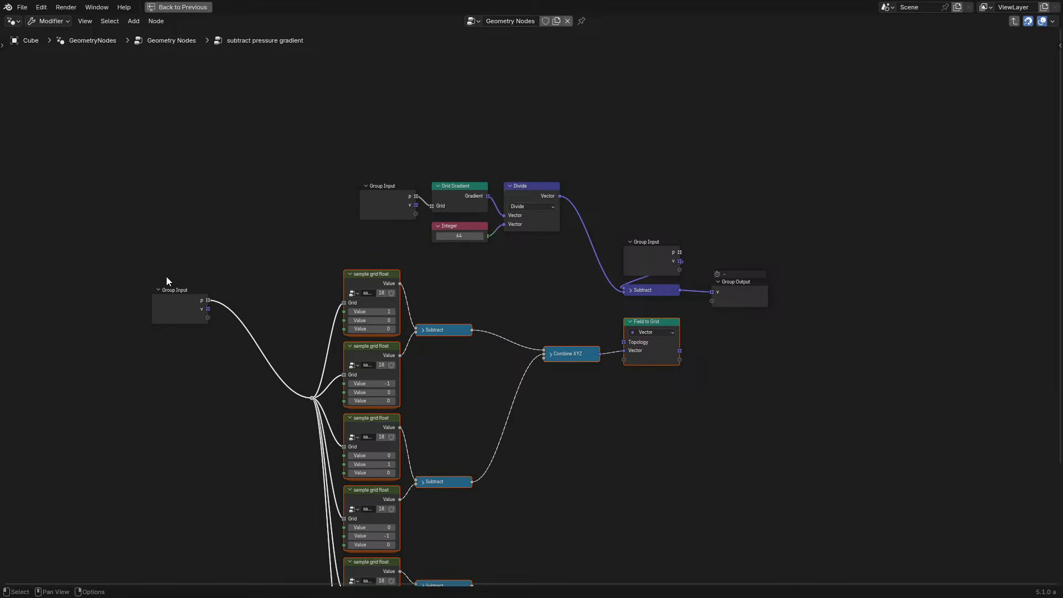
Move the whole manual gradient setup, including its Group Input and Field to Grid, down and left of the Grid Gradient chain
key("f")
key("ctrl+z")
scroll(477, 325, "down", 3)
key("c")
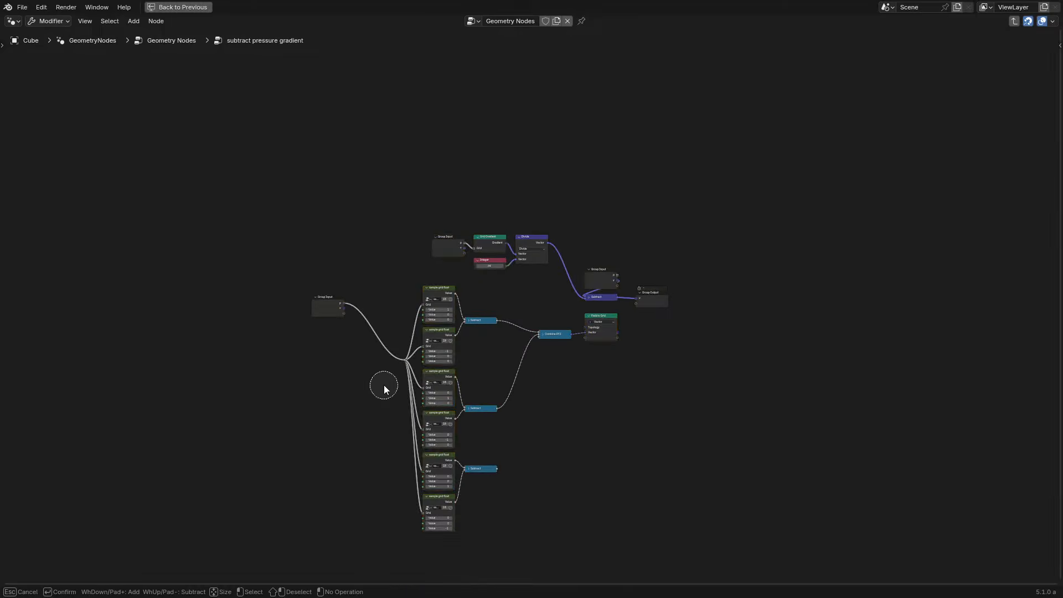
mouse_move(419, 387)
left_mouse_down()
mouse_move(472, 369)
mouse_move(551, 381)
left_mouse_up()
key("Escape")
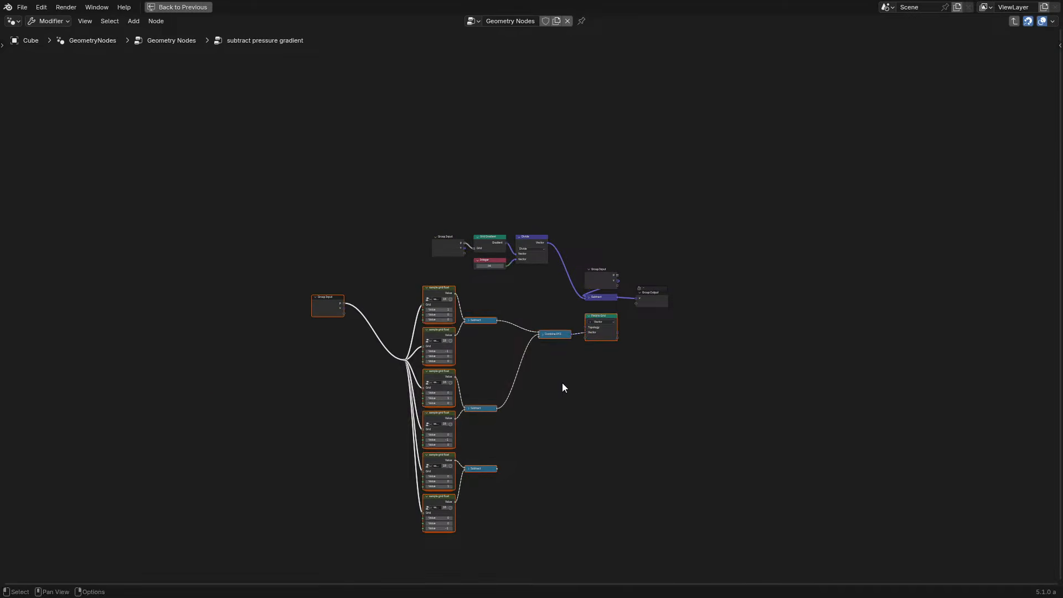
key("g")
left_click(464, 434)
Place the Grid Gradient chain just before the Subtract node, and move the velocity Group Input above the Divide node
scroll(443, 238, "up", 6)
left_click_drag(364, 102, 559, 266)
key("g")
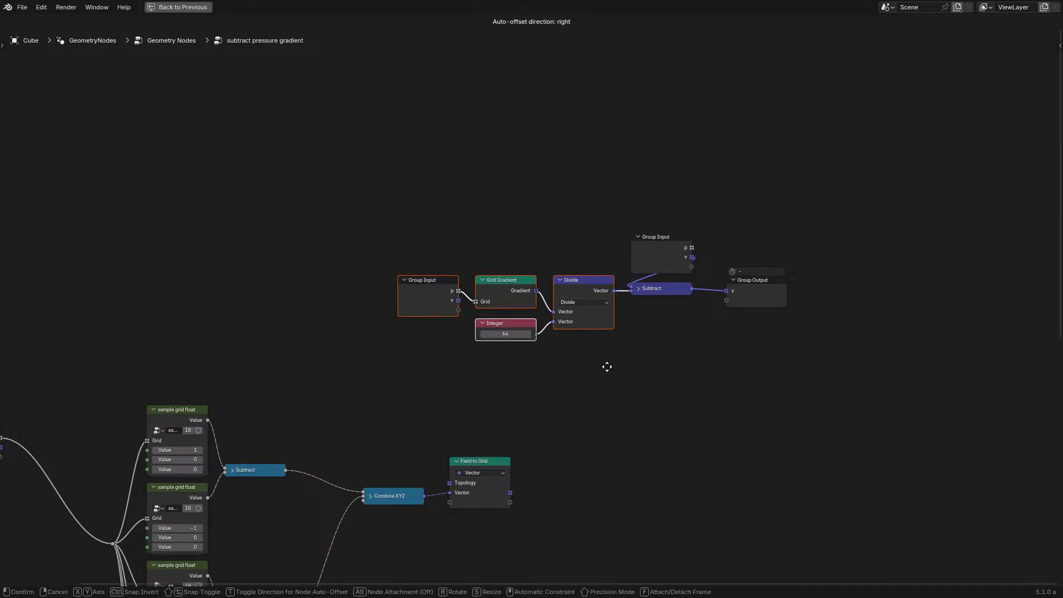
left_click(607, 365)
scroll(682, 318, "up", 3)
scroll(653, 323, "up", 1)
left_click_drag(694, 275, 536, 291)
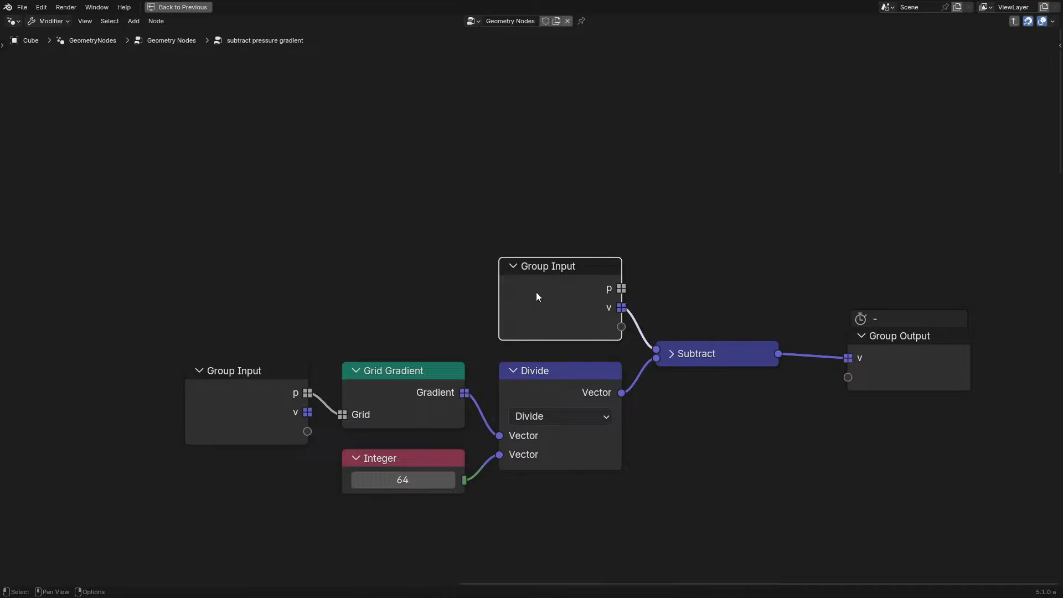
Exit the subtract pressure gradient group, open the advect smoke group, and look over its nodes
key("Tab")
left_click(630, 170)
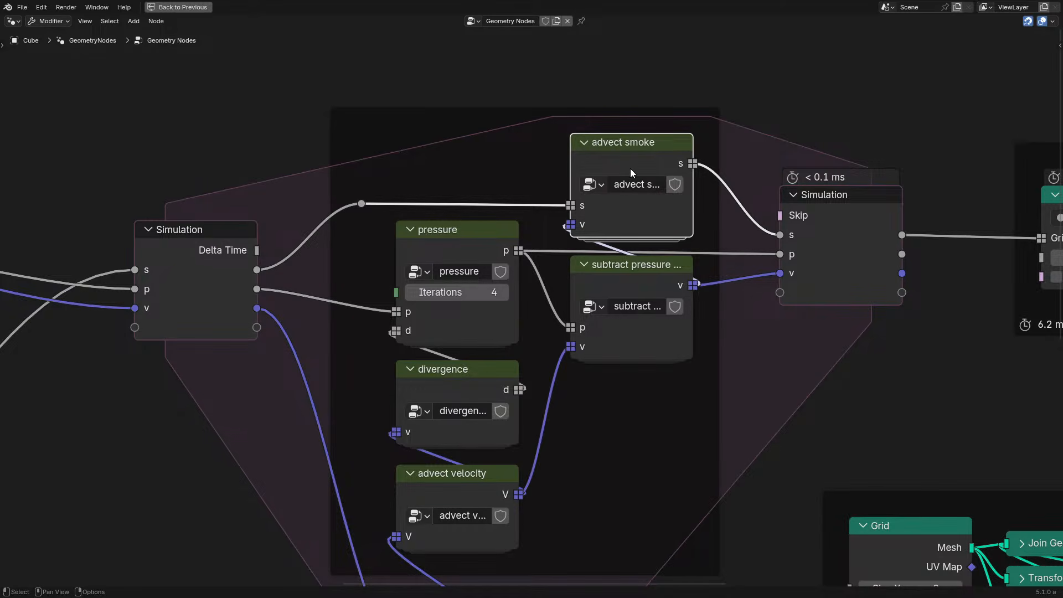
key("Tab")
scroll(620, 337, "down", 2)
middle_click_drag(620, 337, 445, 302)
scroll(445, 304, "up", 2)
middle_click_drag(191, 405, 339, 408)
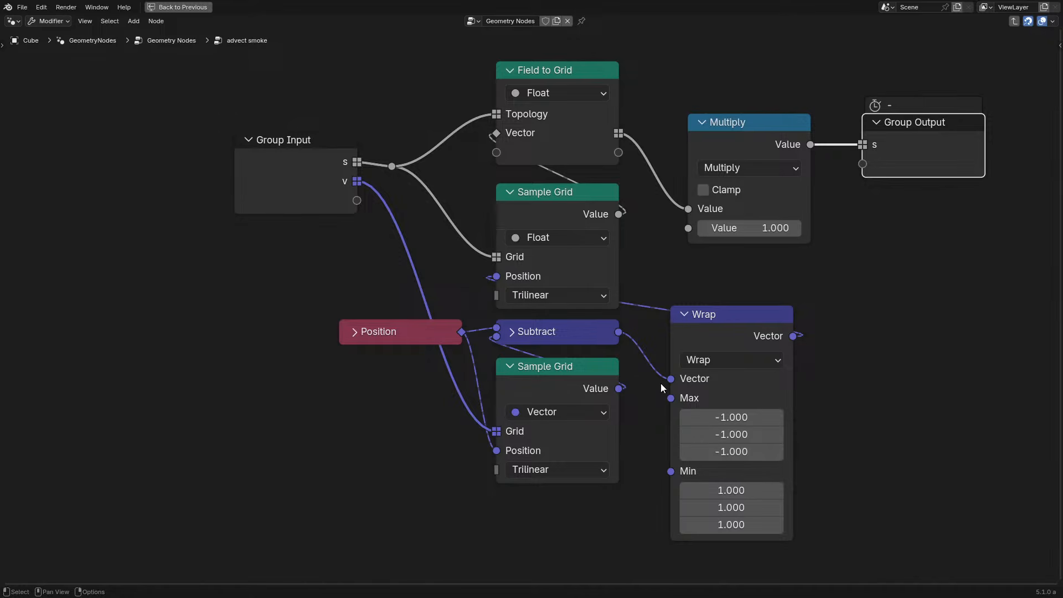
Shift the Group Input, Position, Subtract, Wrap and both Sample Grid nodes left along X, away from Field to Grid
mouse_move(241, 88)
left_mouse_down()
mouse_move(324, 180)
mouse_move(408, 381)
mouse_move(715, 446)
left_mouse_up()
key("c")
key("Escape")
key("g")
key("x")
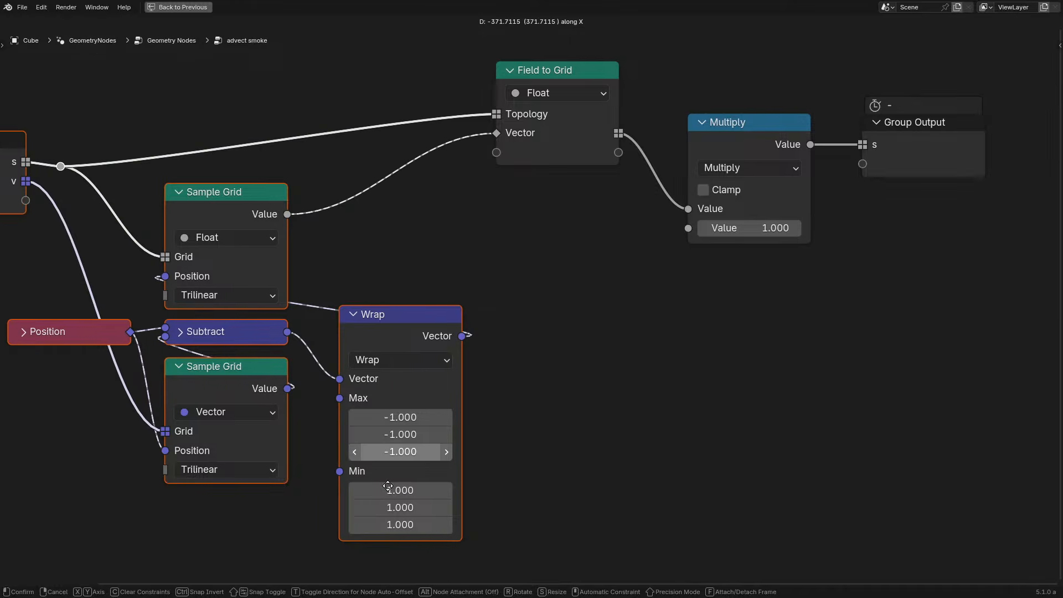
left_click(384, 465)
Place the float Sample Grid node under Field to Grid, and move the reroute on the smoke link close to them
left_click_drag(227, 224, 558, 223)
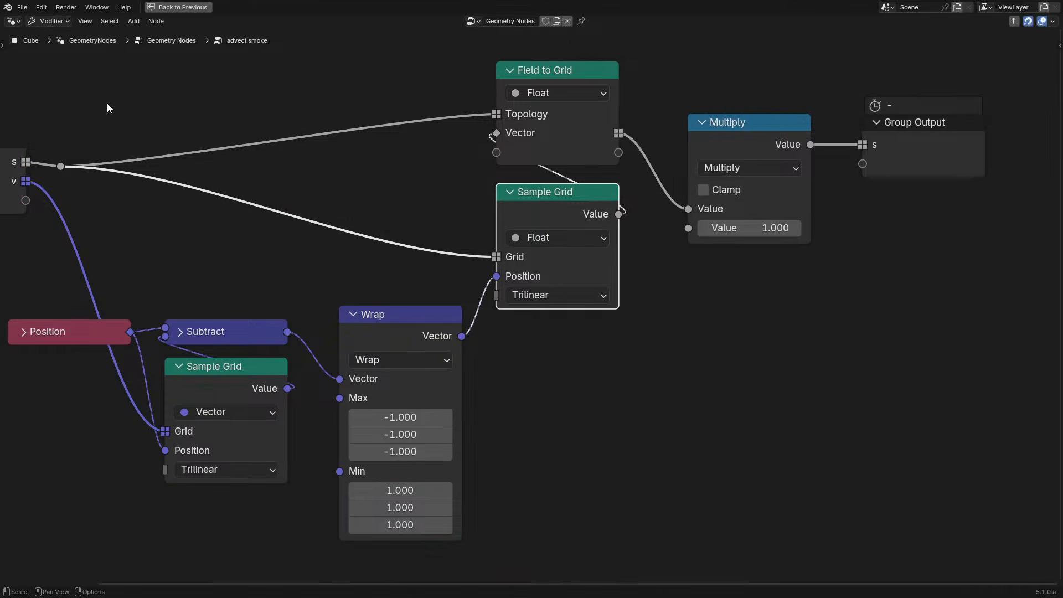
left_click_drag(52, 128, 114, 192)
key("g")
left_click(507, 197)
middle_click_drag(441, 205, 574, 223)
left_click_drag(551, 81, 713, 251)
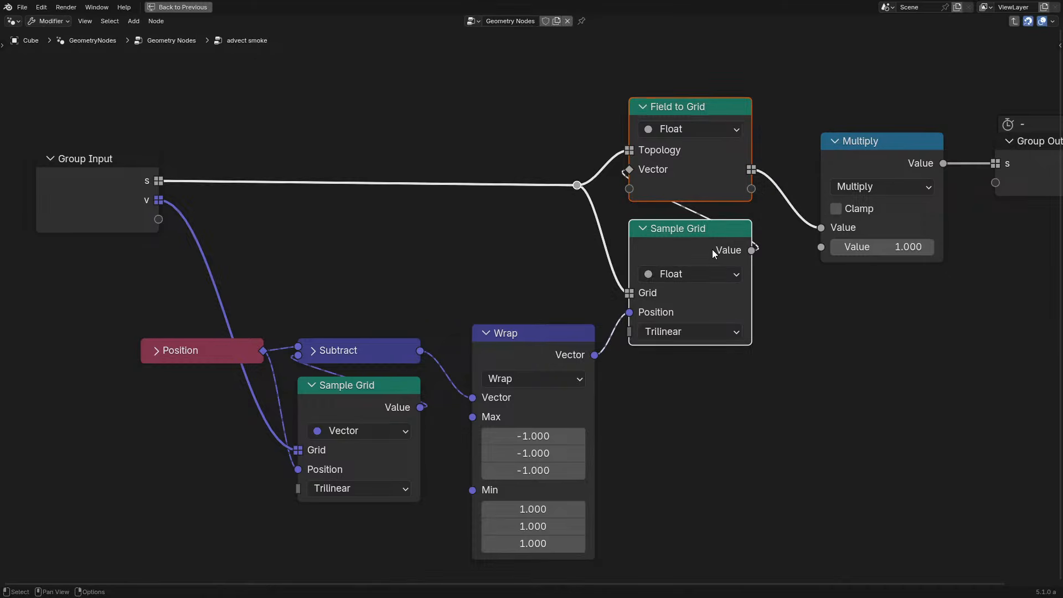
Delete the Multiply node while keeping its connection, and move the remaining nodes closer to the Group Output
left_click(861, 163)
key("ctrl+x")
scroll(190, 387, "down", 2)
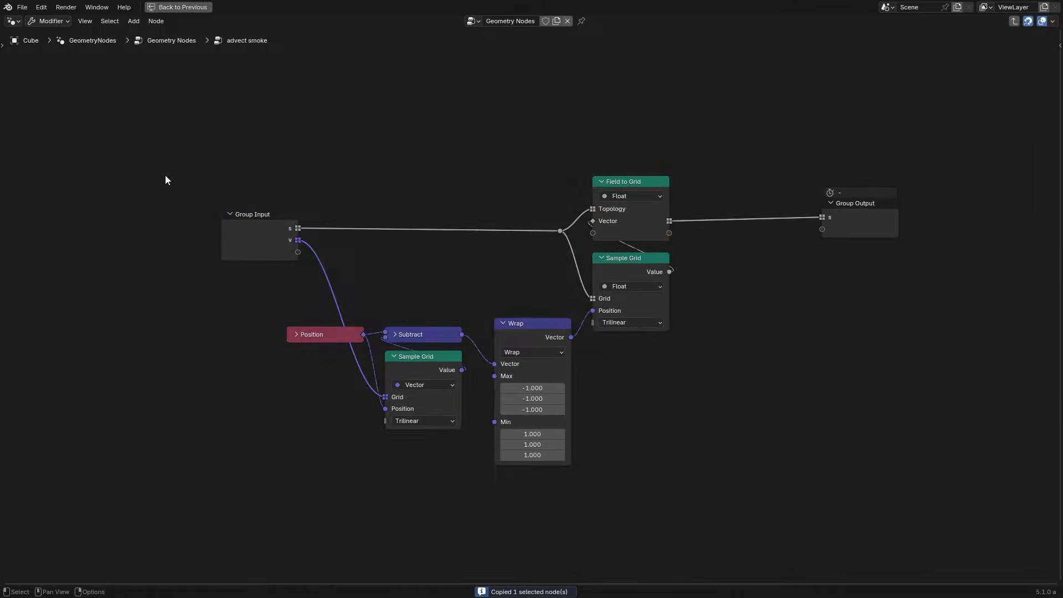
left_click_drag(163, 170, 628, 440)
key("g")
left_click(746, 435)
scroll(457, 372, "up", 2)
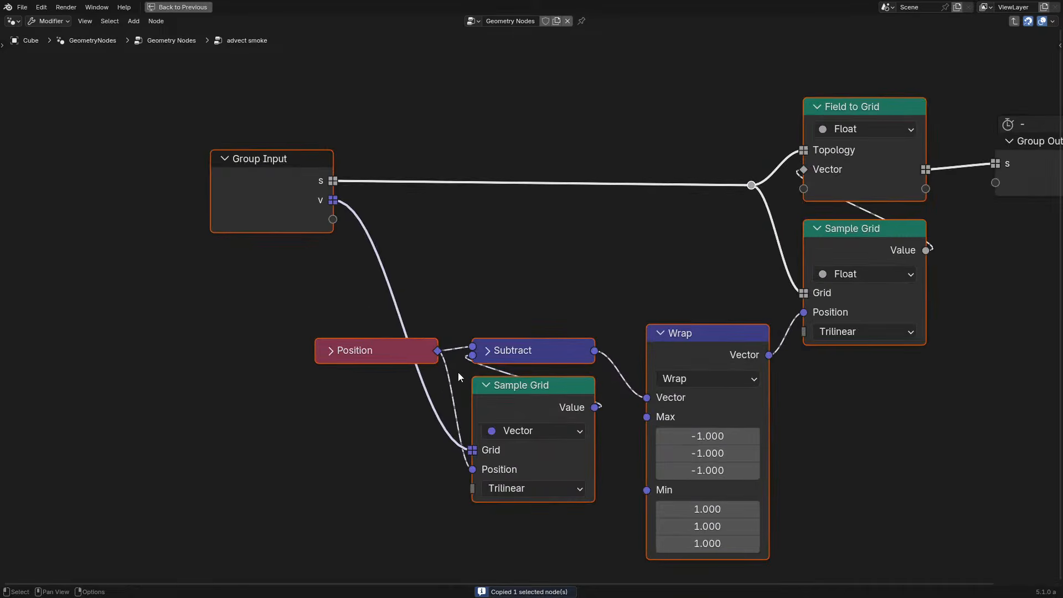
Move the Position node farther left of the Subtract and vector Sample Grid nodes, and exit the advect smoke group
left_click(364, 340)
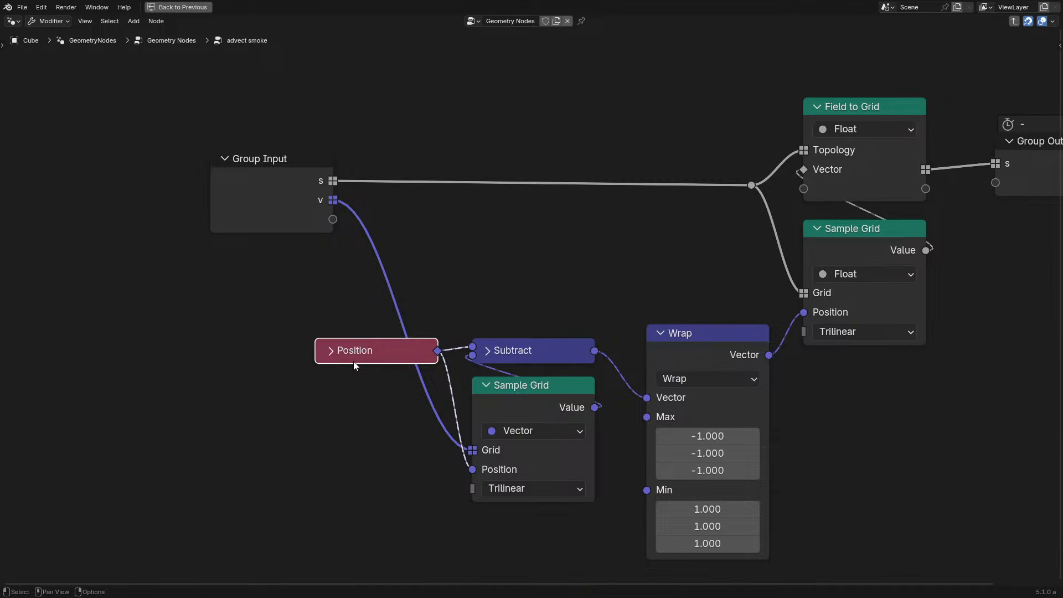
key("g")
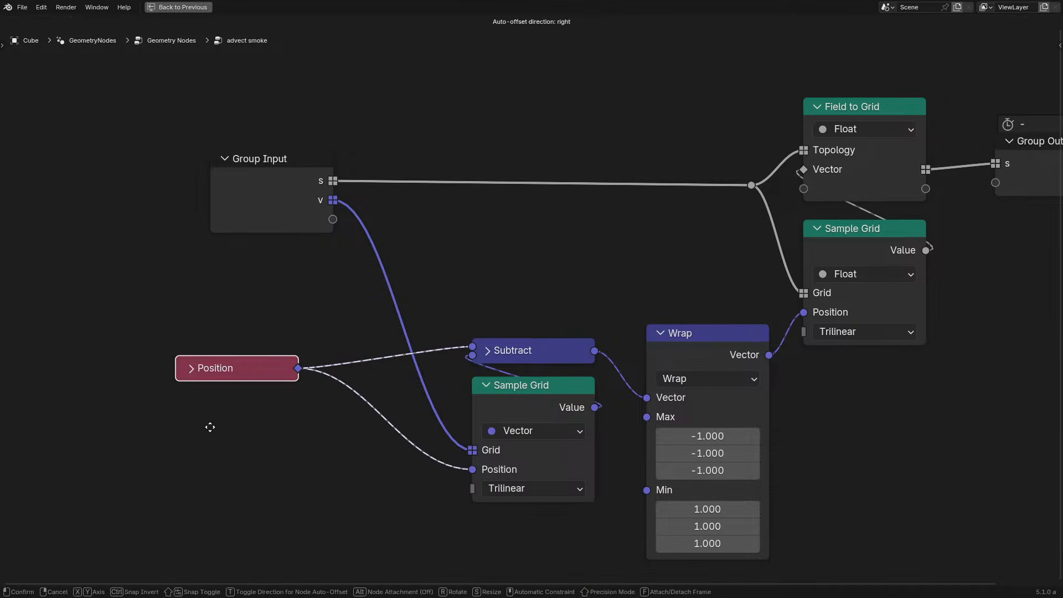
left_click(283, 443)
left_click(486, 258)
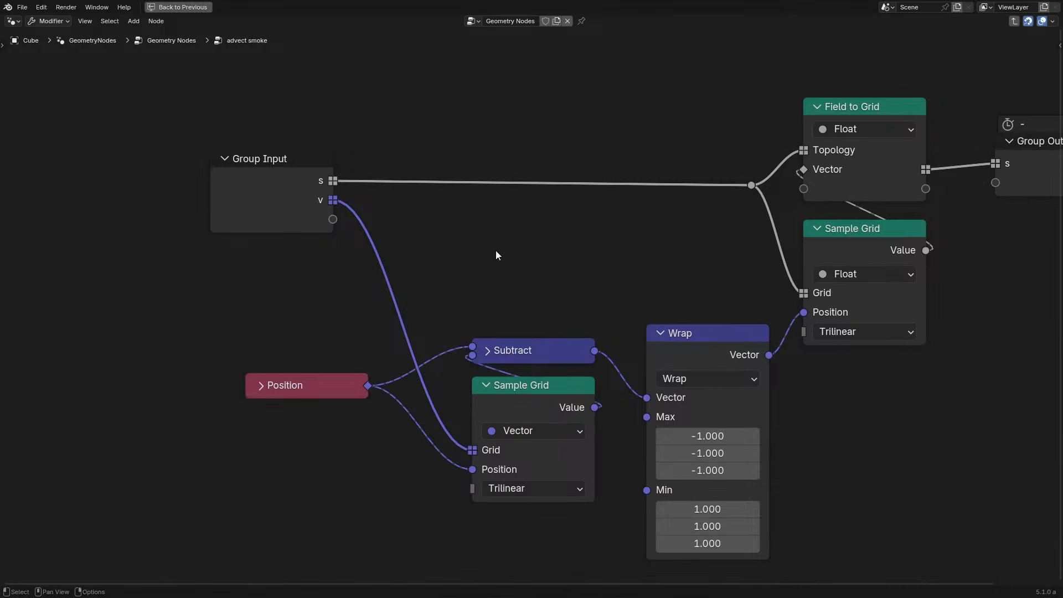
key("Tab")
Reopen the pressure group from the simulation zone and move its Group Input node slightly lower
left_click(335, 131)
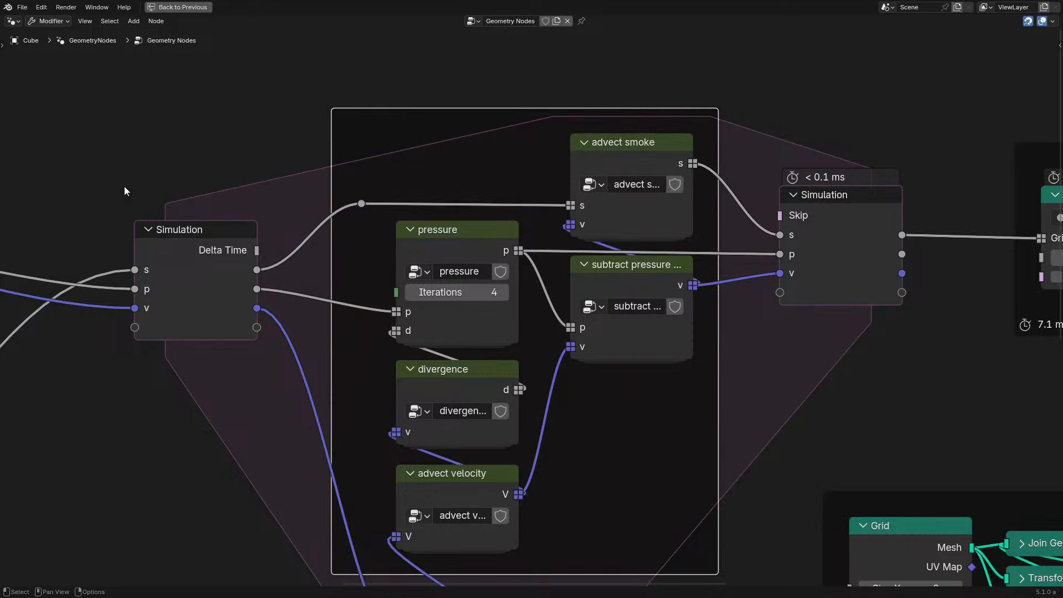
left_click(125, 187)
middle_click_drag(759, 374, 652, 375)
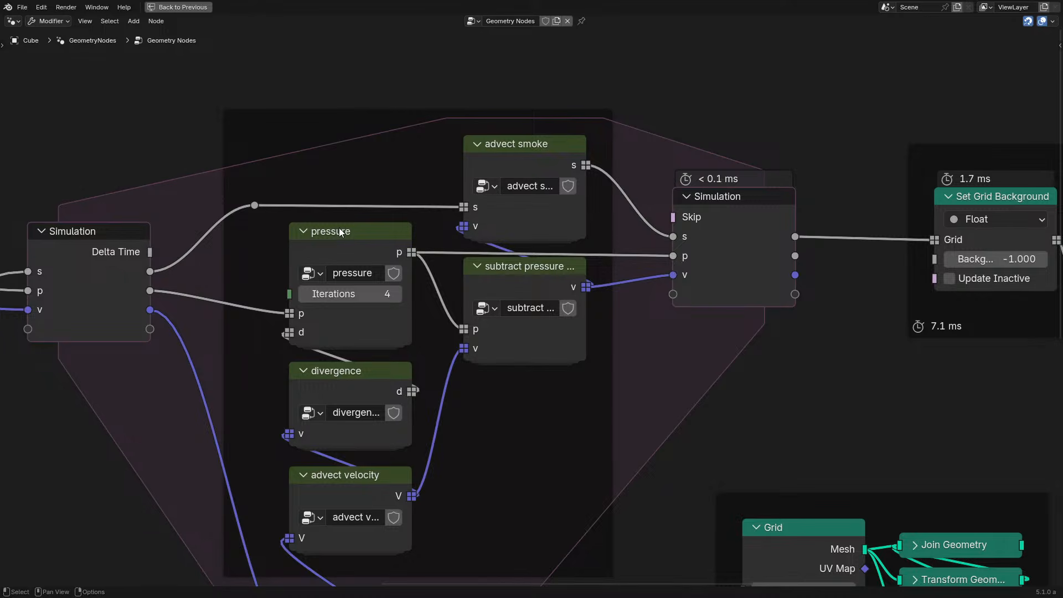
left_click(351, 316)
key("Tab")
key("Home")
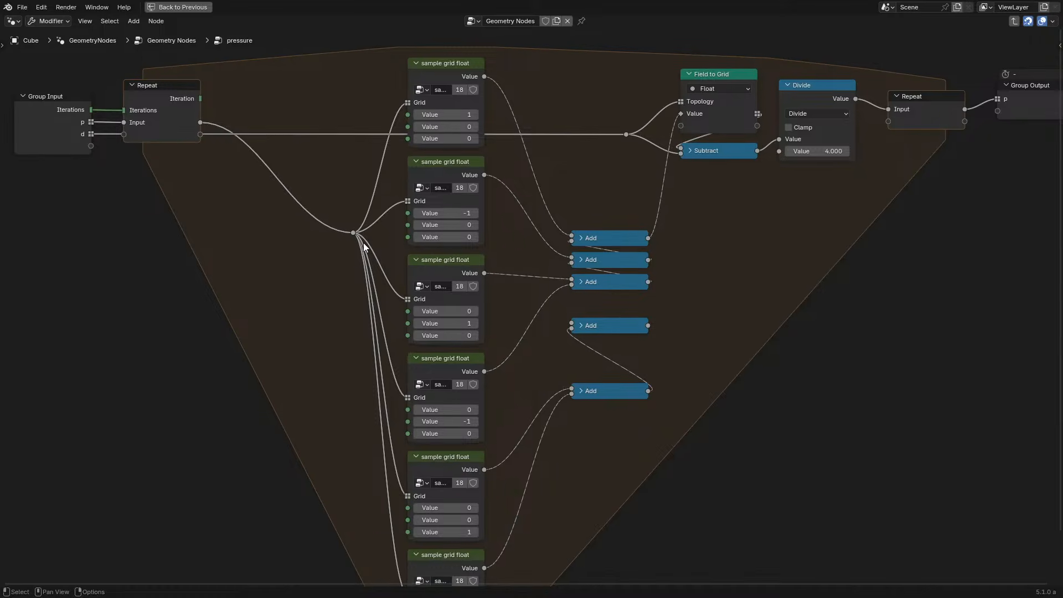
left_click_drag(38, 111, 38, 135)
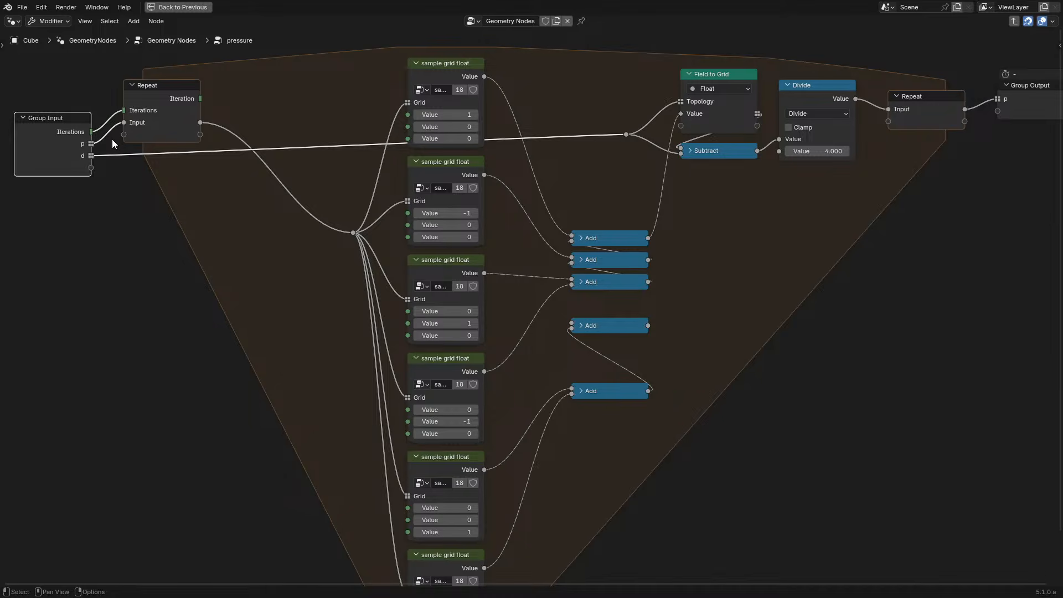
Leave the pressure group, restore the full workspace and play the simulation from the start in the viewport
key("Tab")
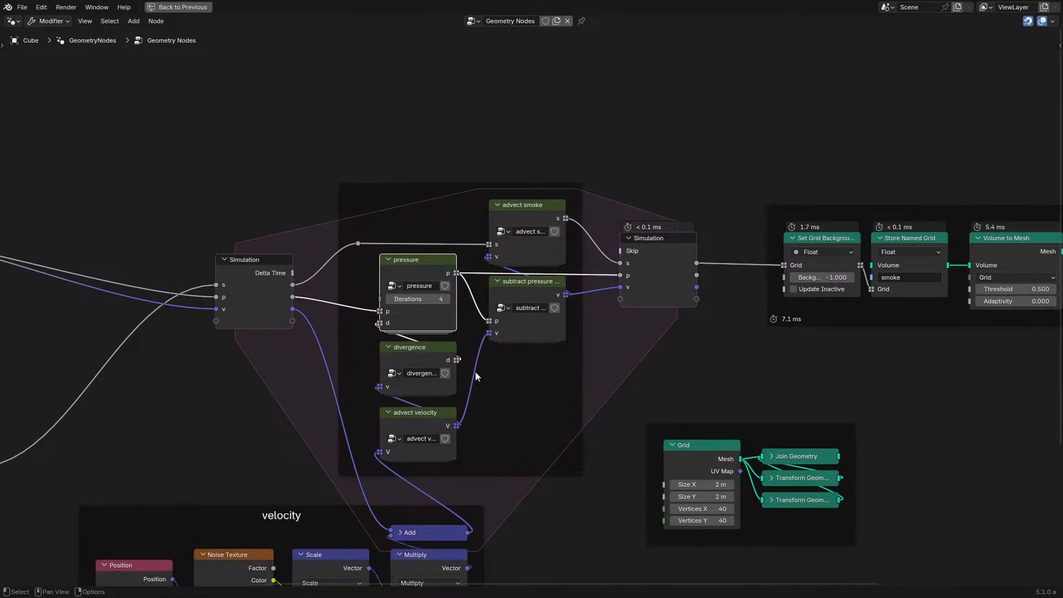
scroll(475, 371, "up", 1)
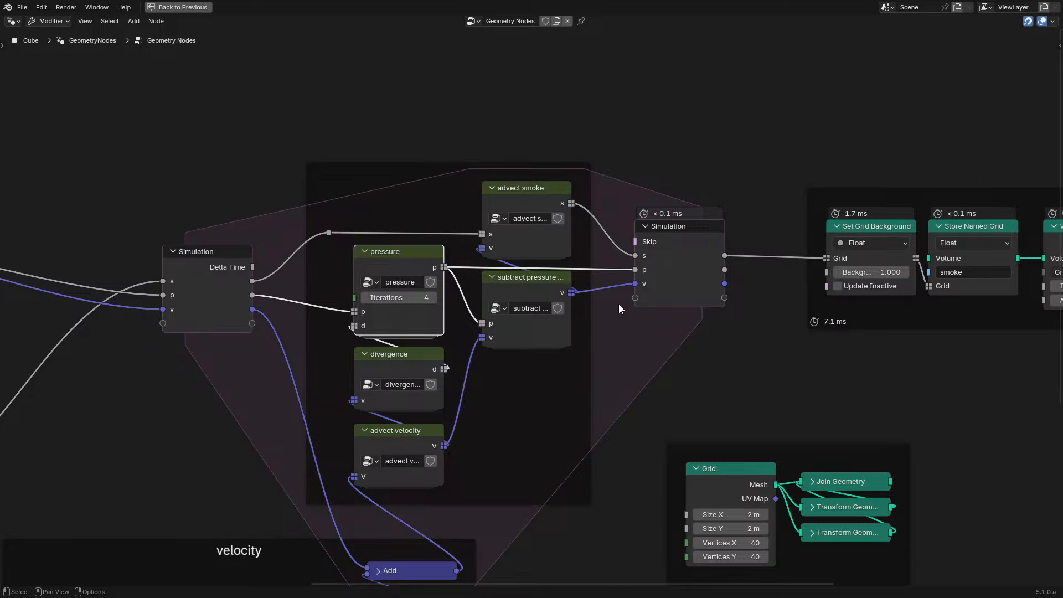
key("ctrl+space")
key("space")
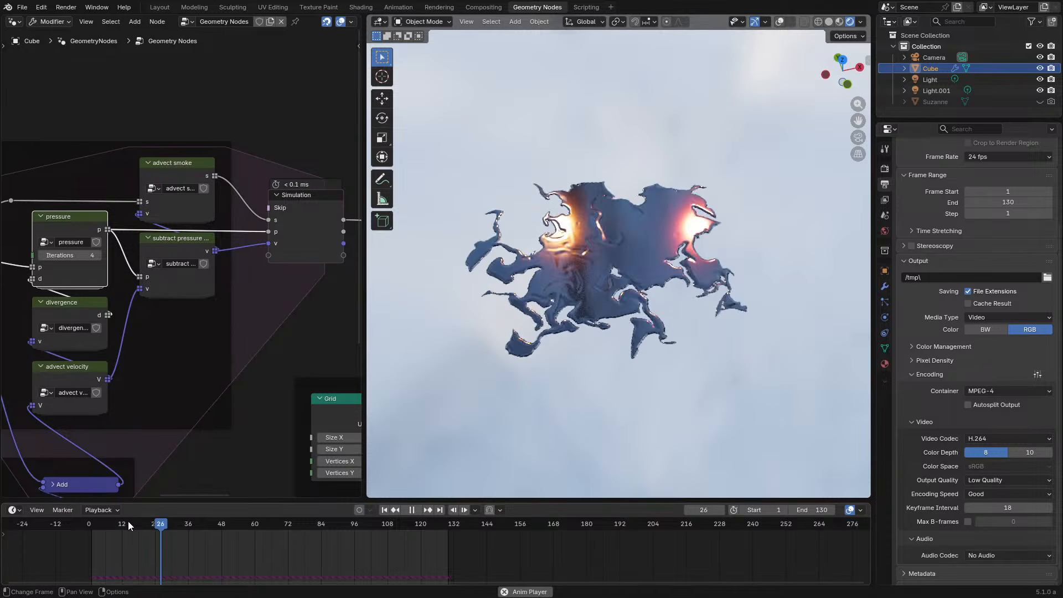
left_click(68, 524)
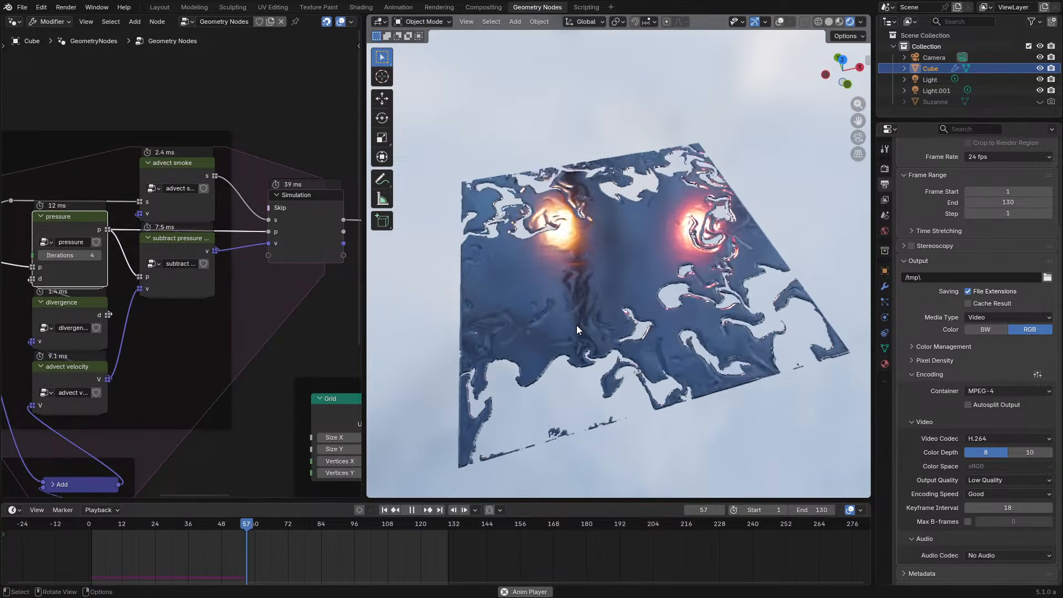
scroll(700, 282, "up", 4)
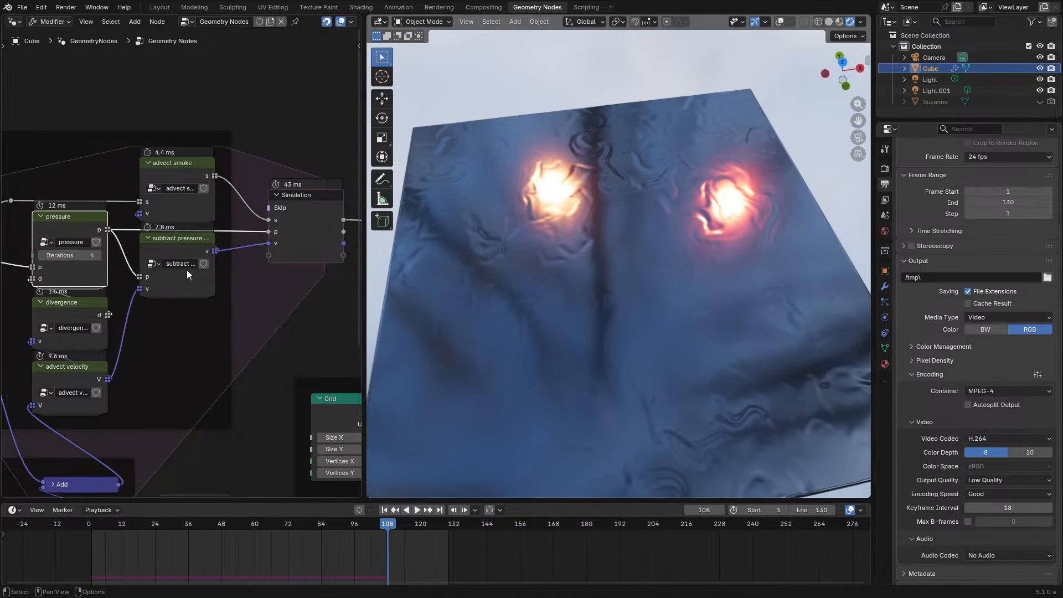
Connect the Store Named Grid node directly to the output and play the smoke volume in Solid shading
scroll(187, 270, "down", 2)
middle_click_drag(187, 270, 15, 280)
scroll(183, 256, "up", 1)
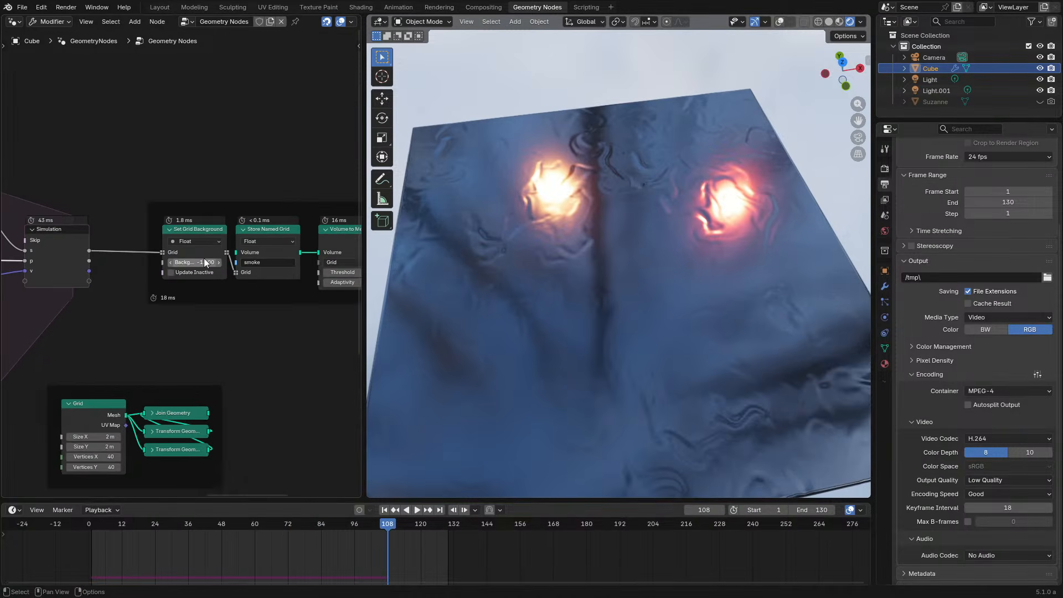
left_click(284, 250, "alt+shift")
left_click(828, 22)
scroll(772, 82, "down", 2)
key("space")
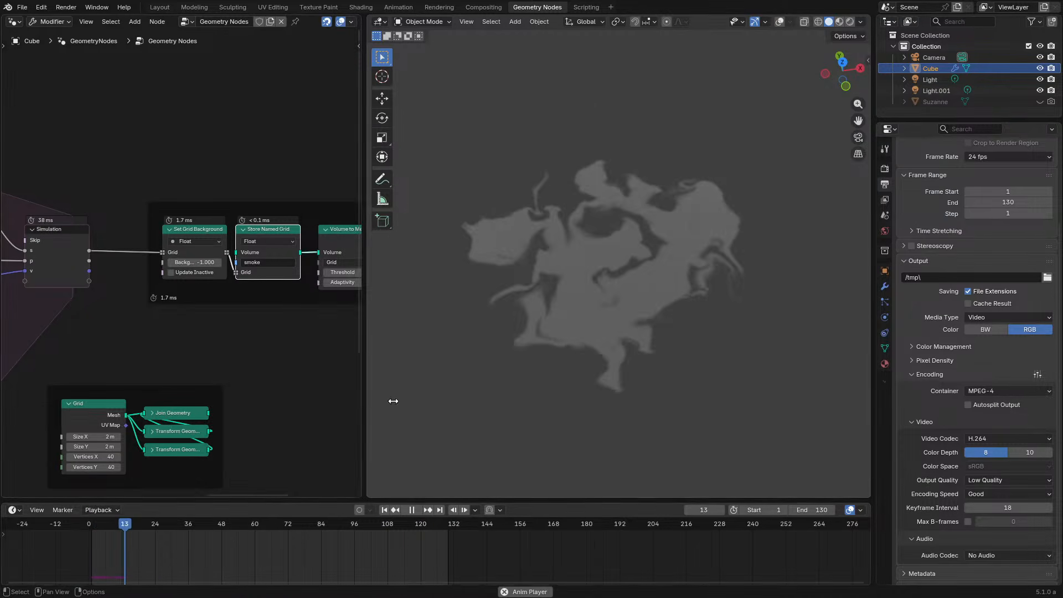
Examine the output chain from Set Grid Background and Store Named Grid through Volume to Mesh, Set Shade Smooth and Set Material
middle_click_drag(324, 314, 323, 340)
scroll(145, 281, "up", 2)
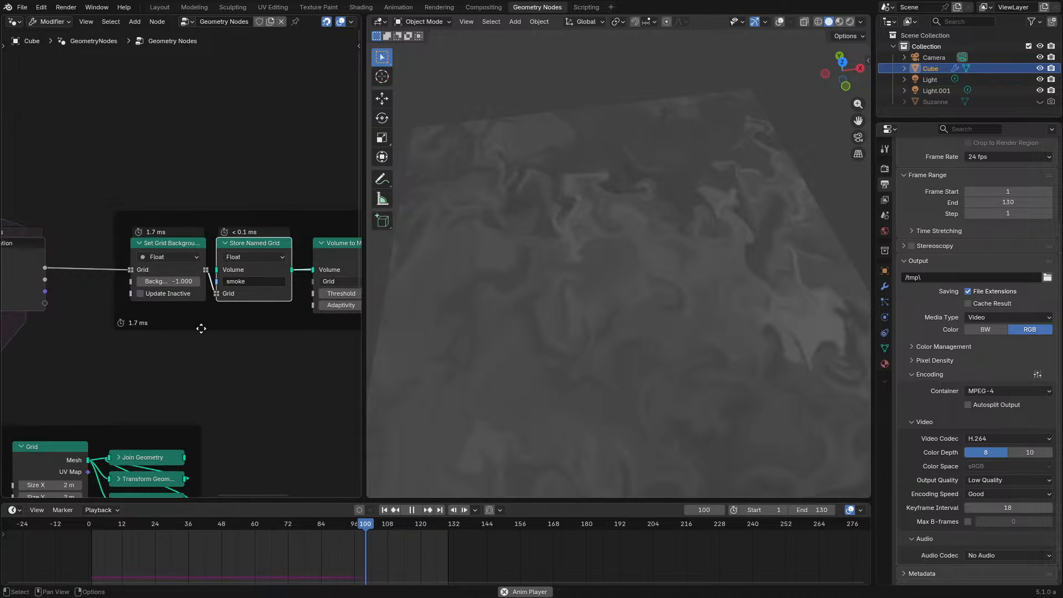
middle_click_drag(201, 328, 188, 301)
key("ctrl+space")
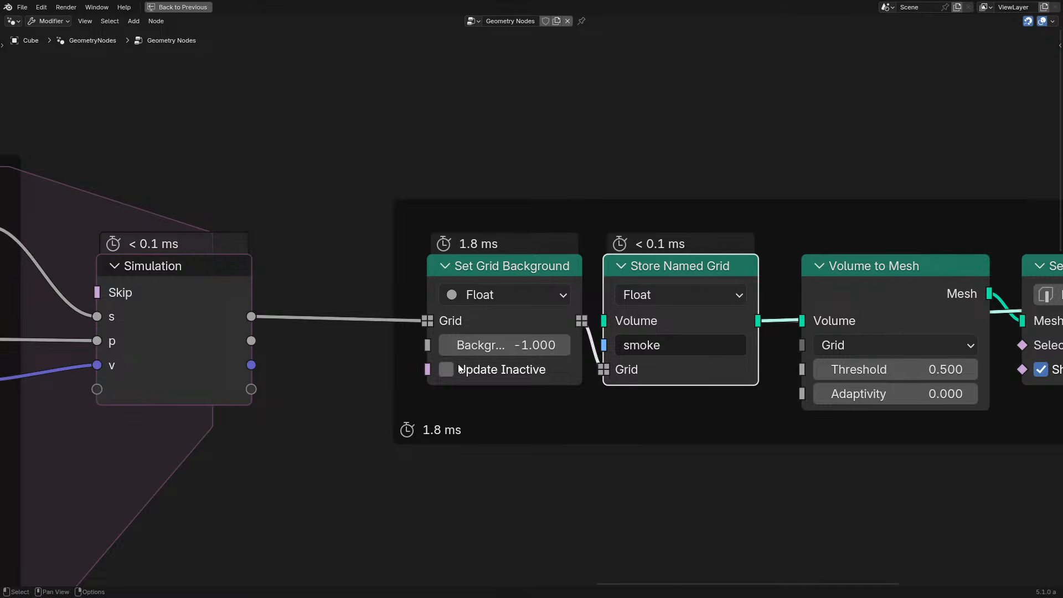
middle_click_drag(642, 341, 314, 374)
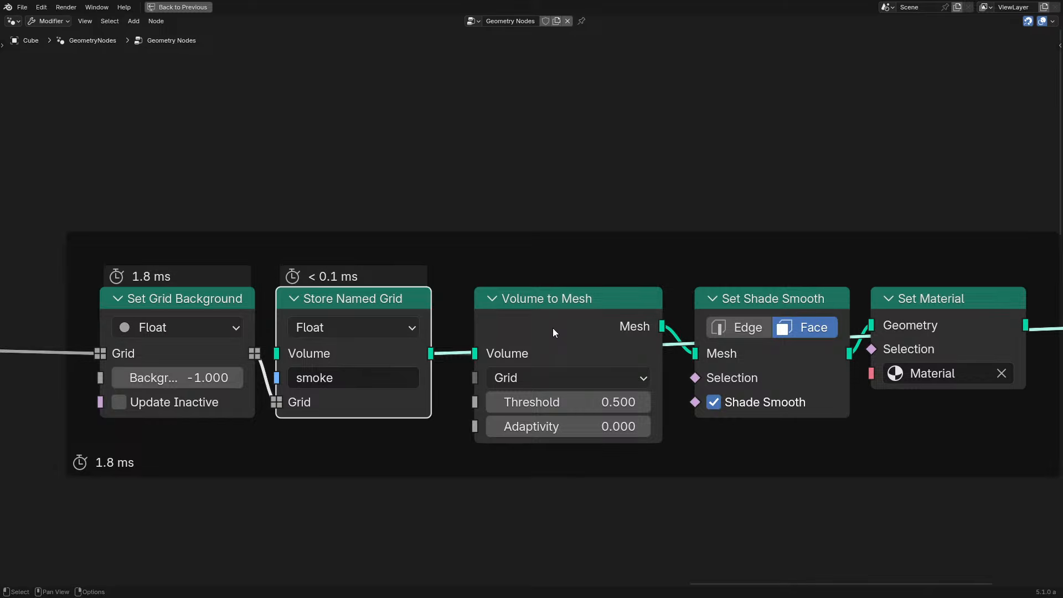
key("ctrl+space")
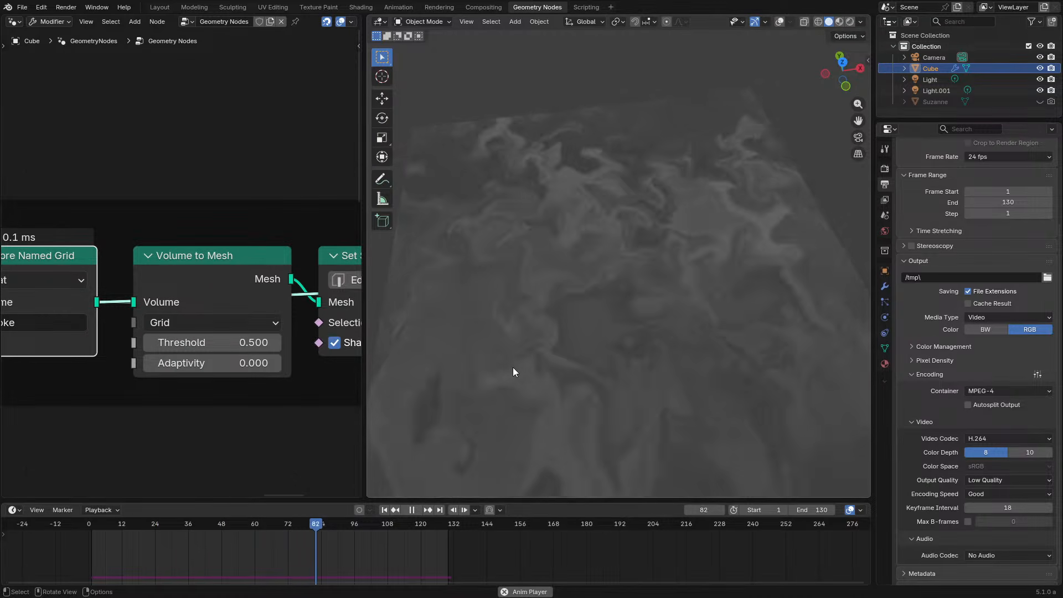
middle_click_drag(267, 369, 161, 357)
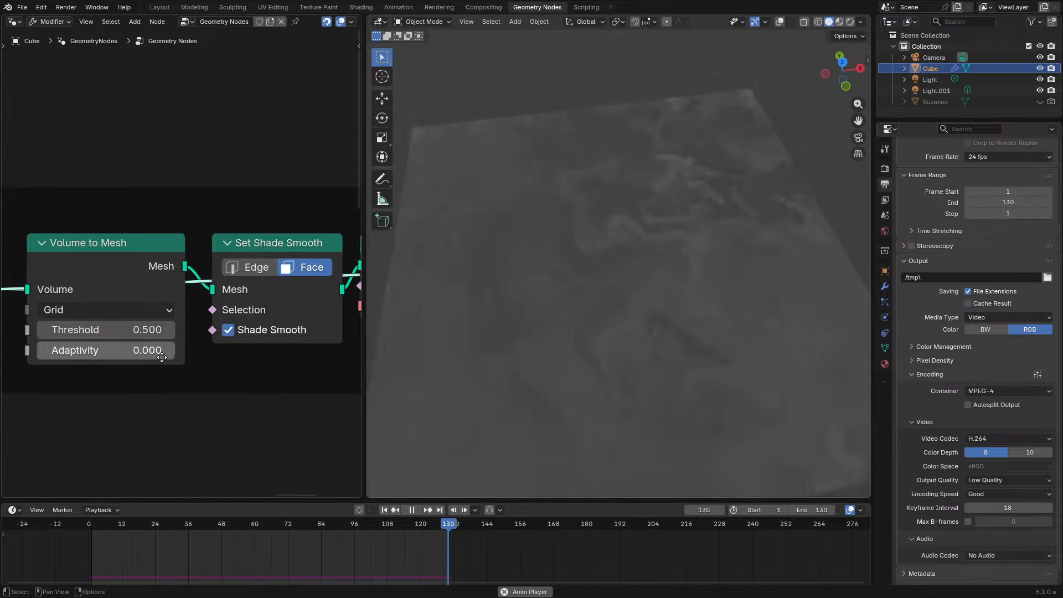
middle_click_drag(291, 318, 205, 330)
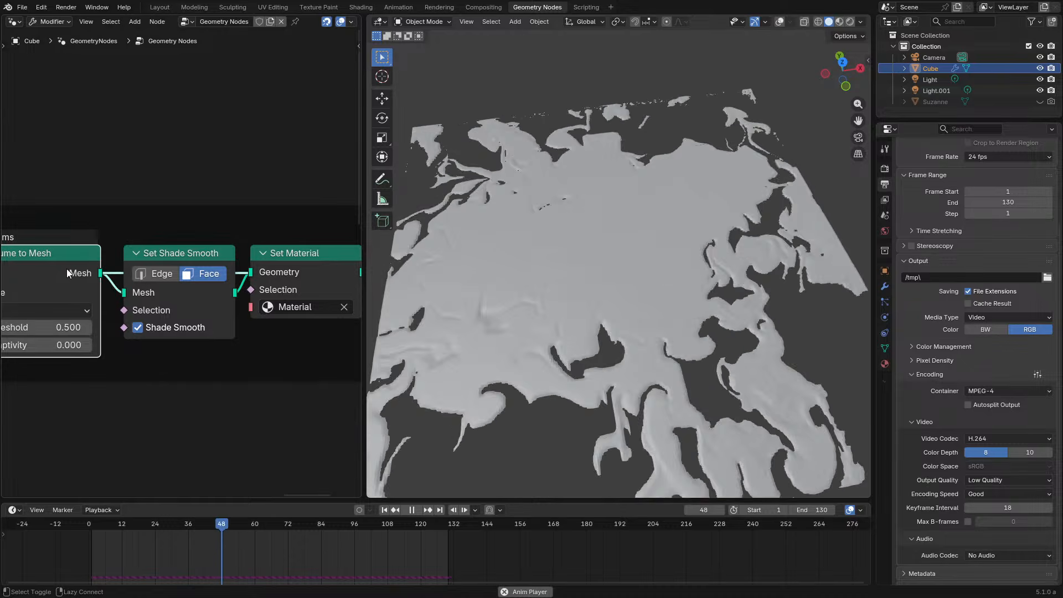
Preview the Set Shade Smooth and Set Material outputs in turn, and switch the viewport back to Rendered shading
left_click(199, 288, "alt+shift")
left_click(294, 258, "alt+shift")
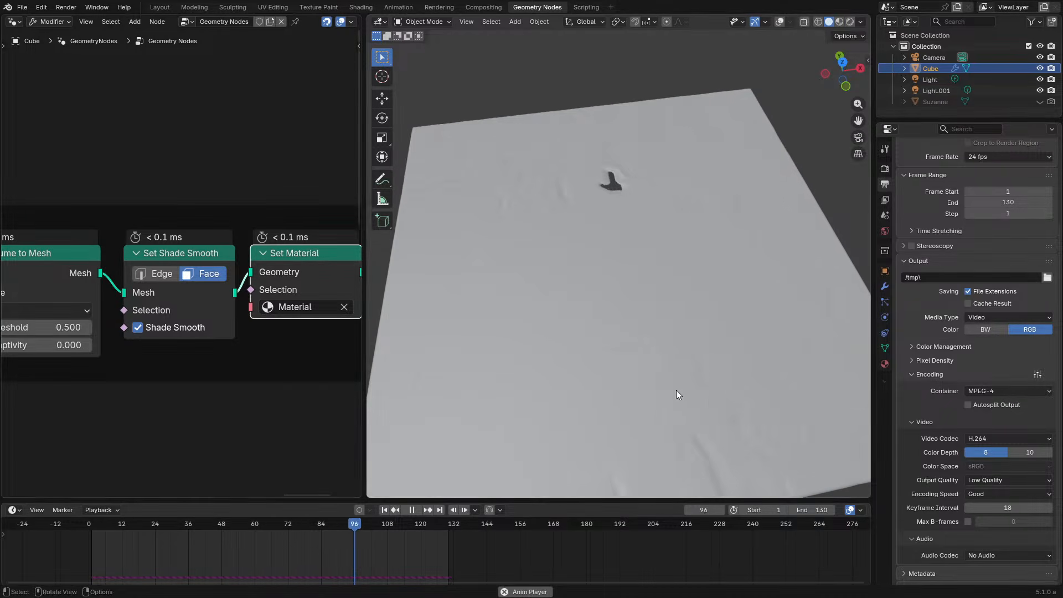
key("z")
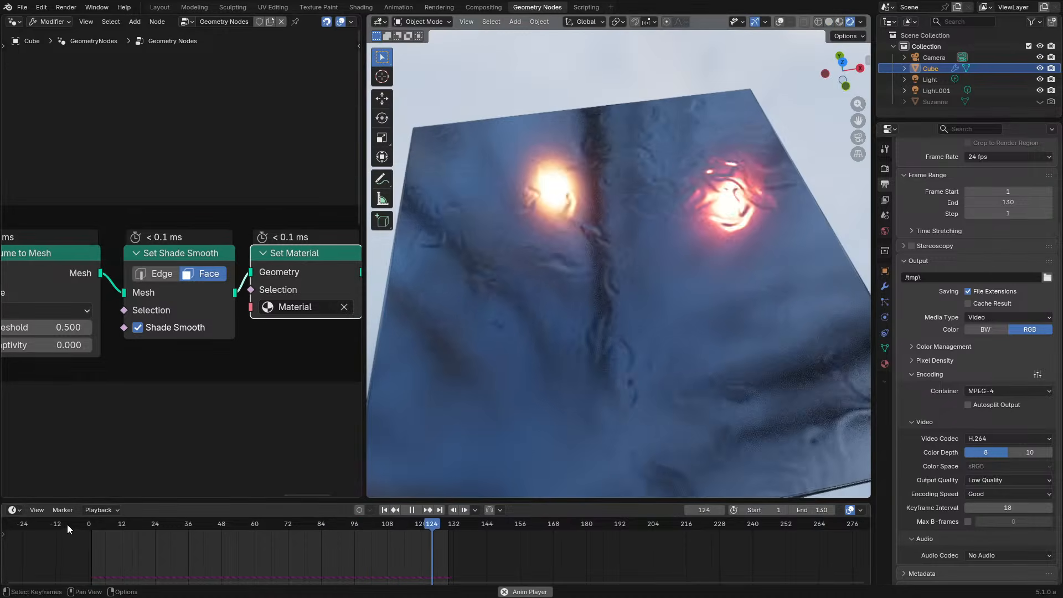
key("space")
scroll(161, 295, "down", 1)
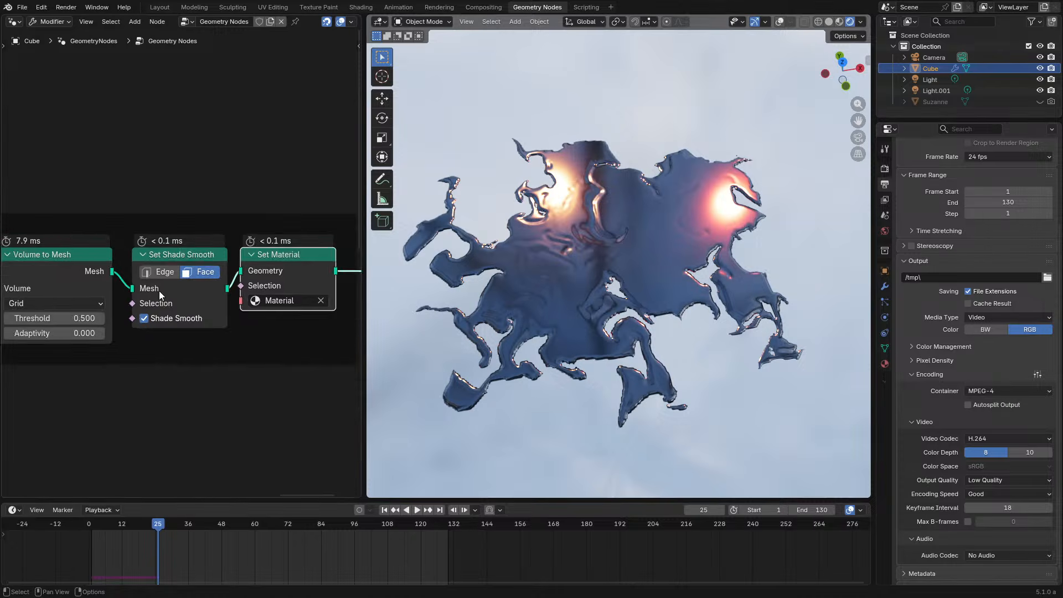
Link Store Named Grid straight to Set Material, and in the shader editor connect Principled Volume to the Material Output's Volume input
scroll(161, 295, "down", 3)
left_click_drag(77, 275, 213, 268)
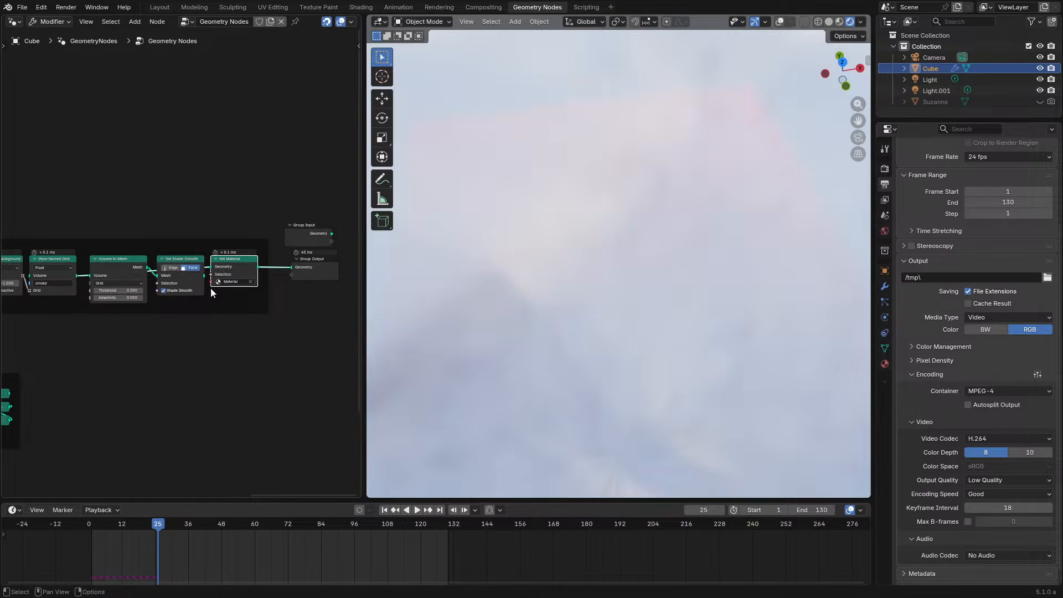
left_click(14, 21)
left_click(50, 86)
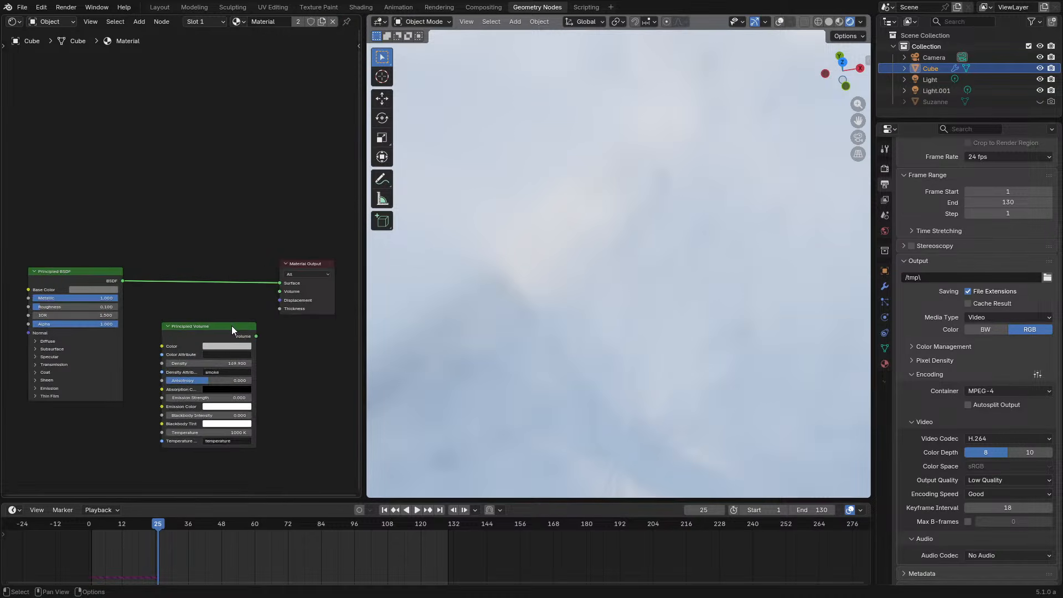
left_click_drag(256, 336, 280, 292)
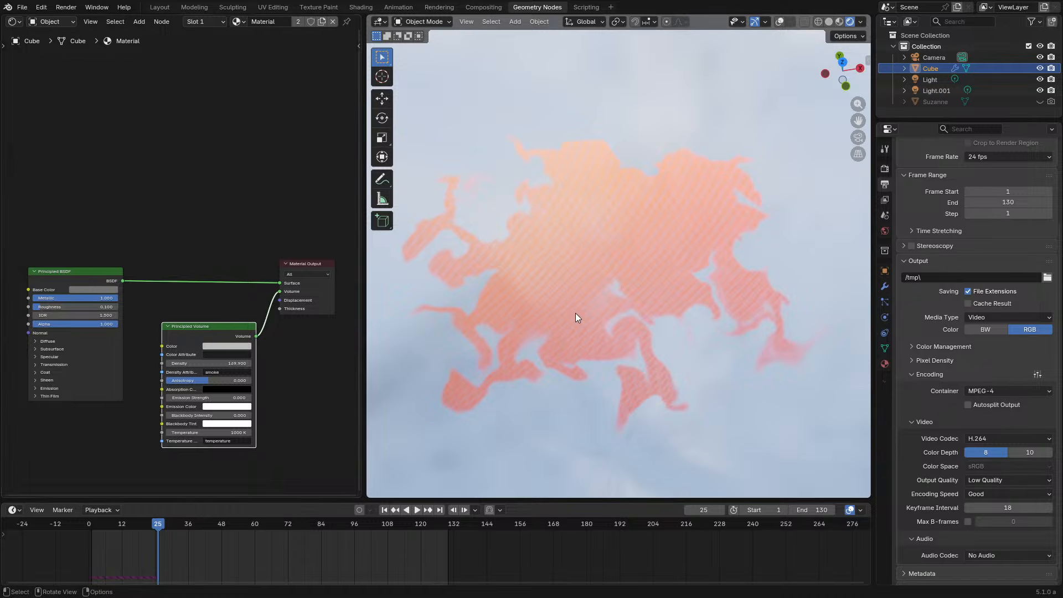
Play the simulation rendered as a volume, view it from above and restart it from the beginning
key("space")
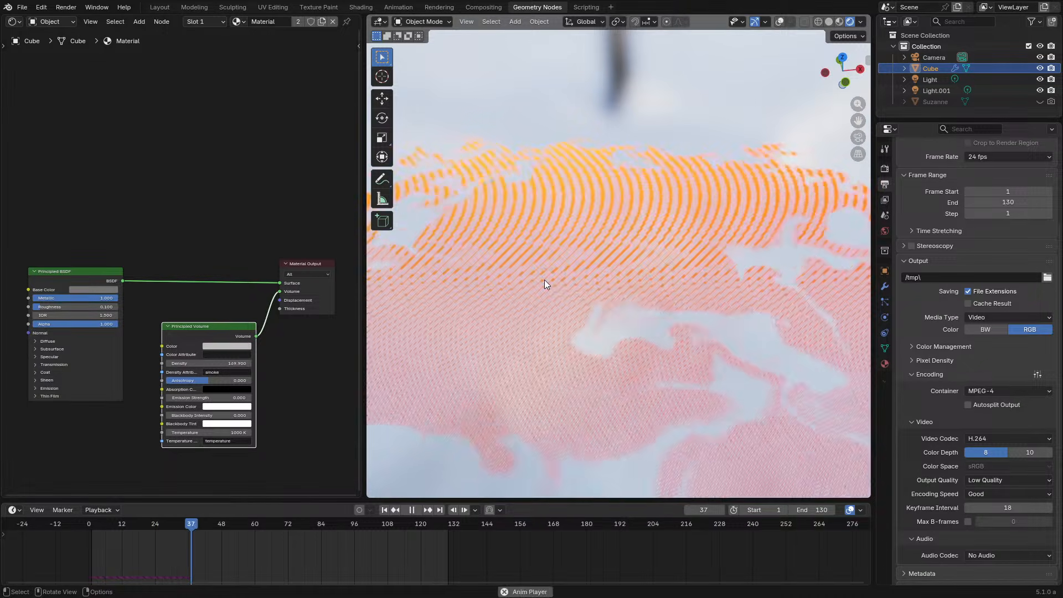
middle_click_drag(543, 280, 554, 338)
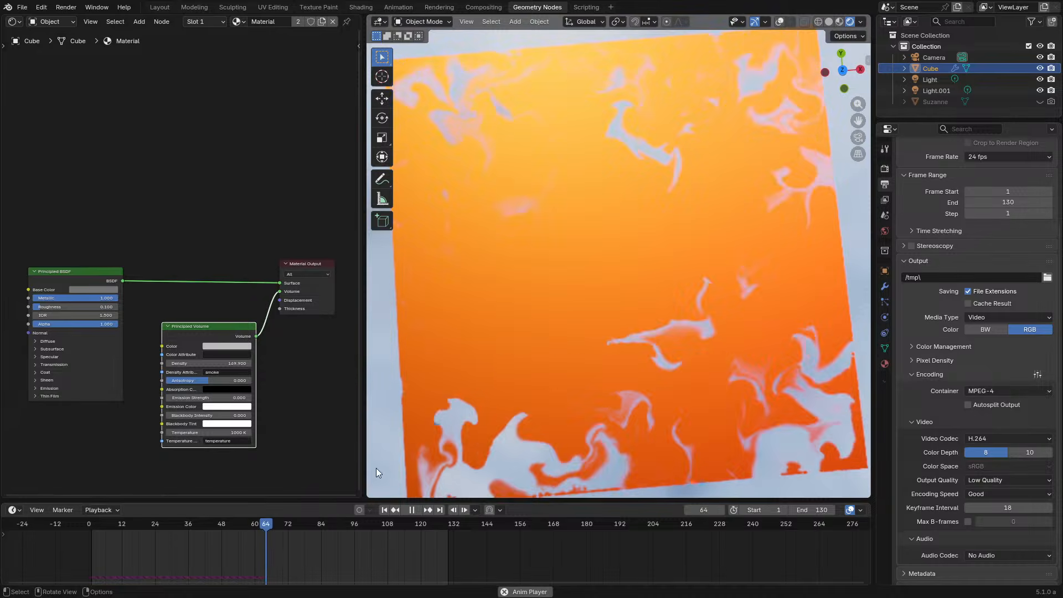
left_click(76, 527)
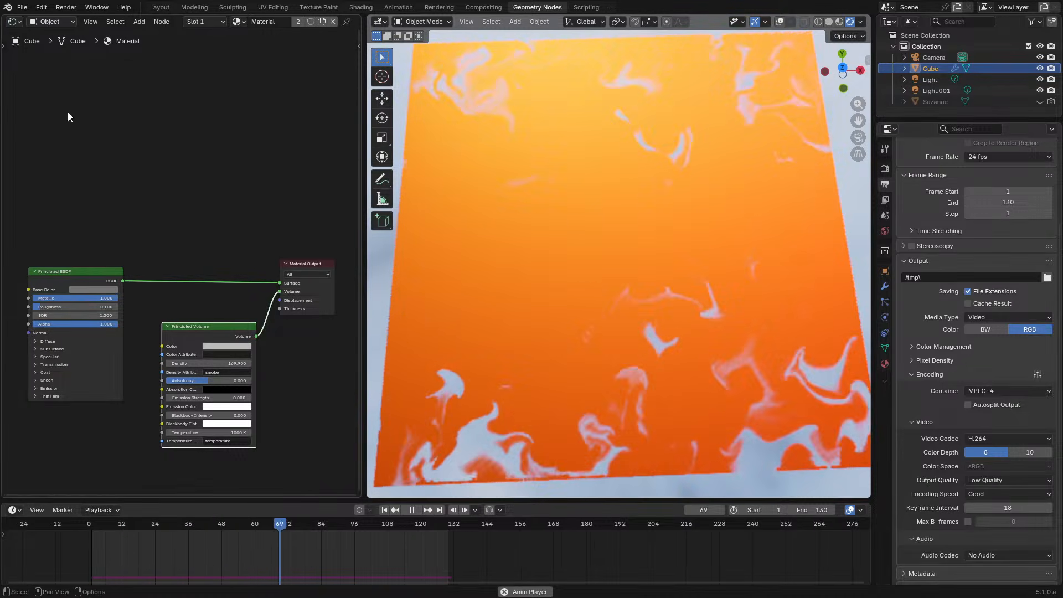
Return to the geometry node tree, reconnect Set Shade Smooth to Set Material and play the meshed simulation
left_click(15, 22)
left_click(38, 110)
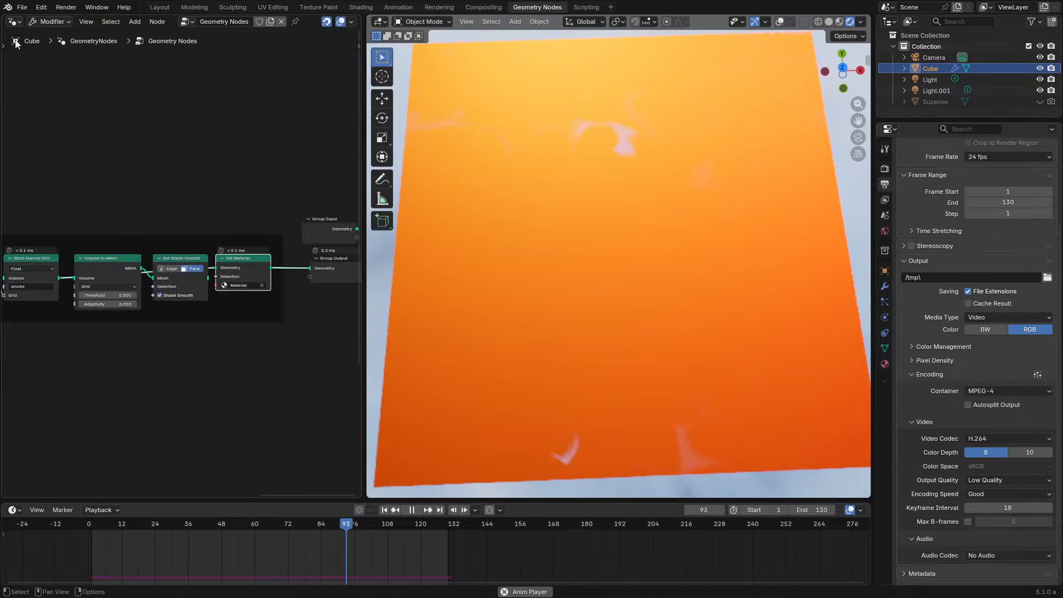
left_click(202, 286)
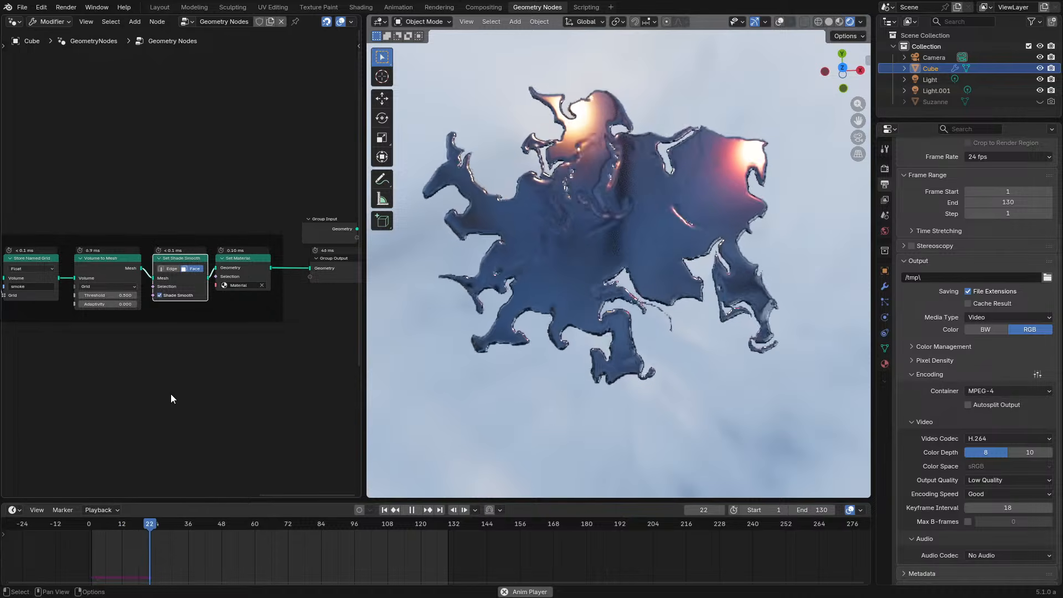
key("space")
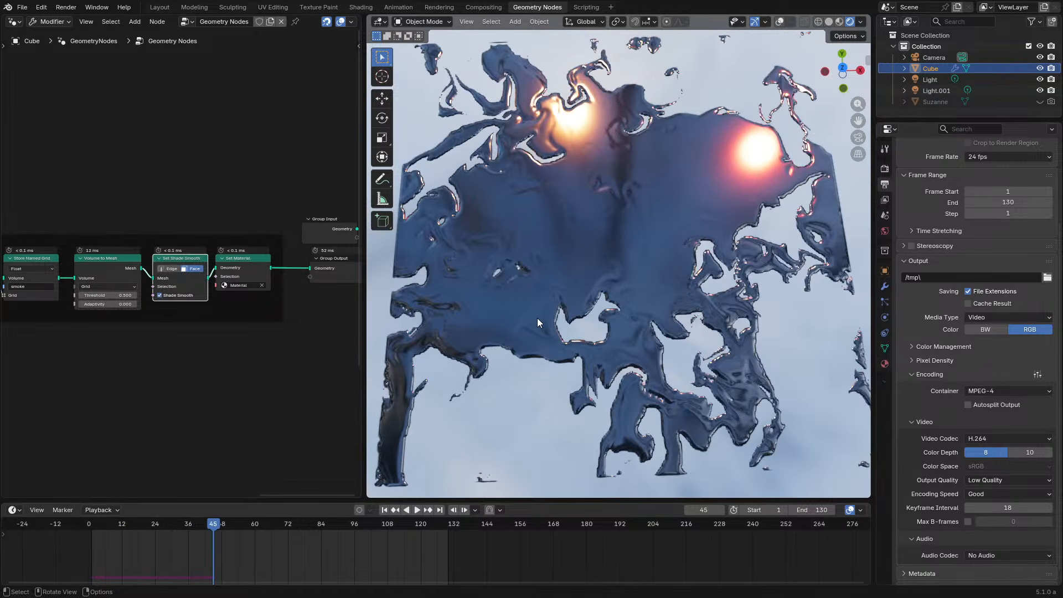
mouse_move(537, 318)
middle_mouse_down()
mouse_move(609, 221)
mouse_move(545, 306)
middle_mouse_up()
key("space")
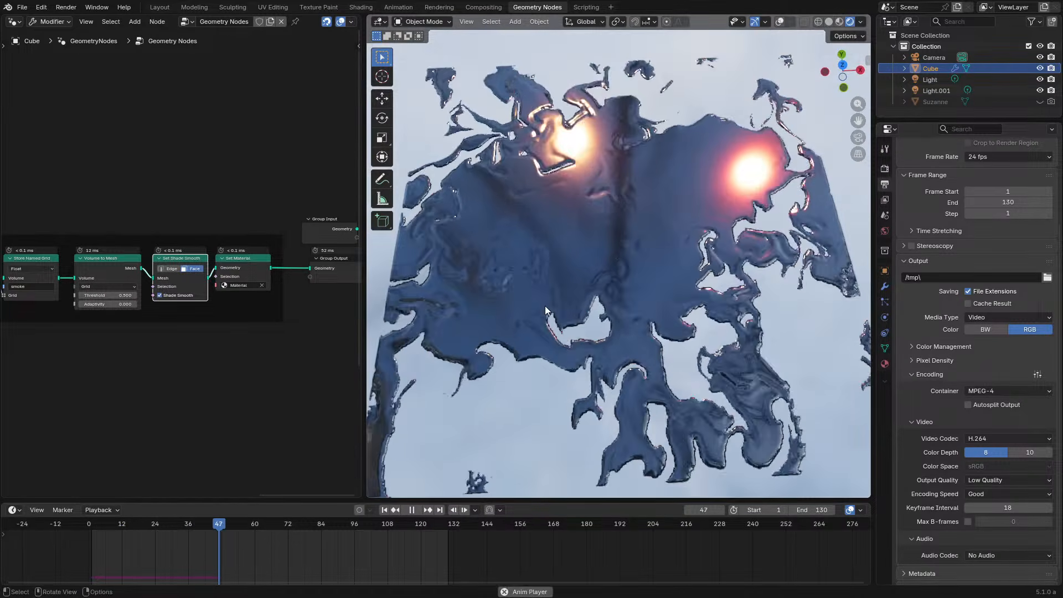
key("space")
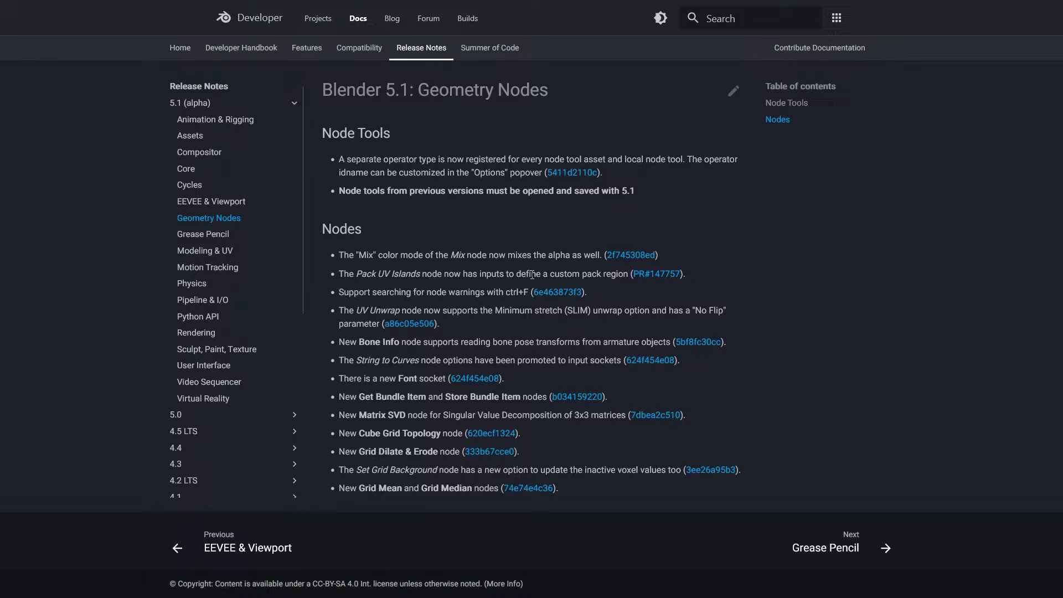
Switch to the Blender 5.1 Geometry Nodes release notes in the browser, enlarge the page and highlight parts of the Bone Info entry
scroll(756, 248, "up", 4, "ctrl")
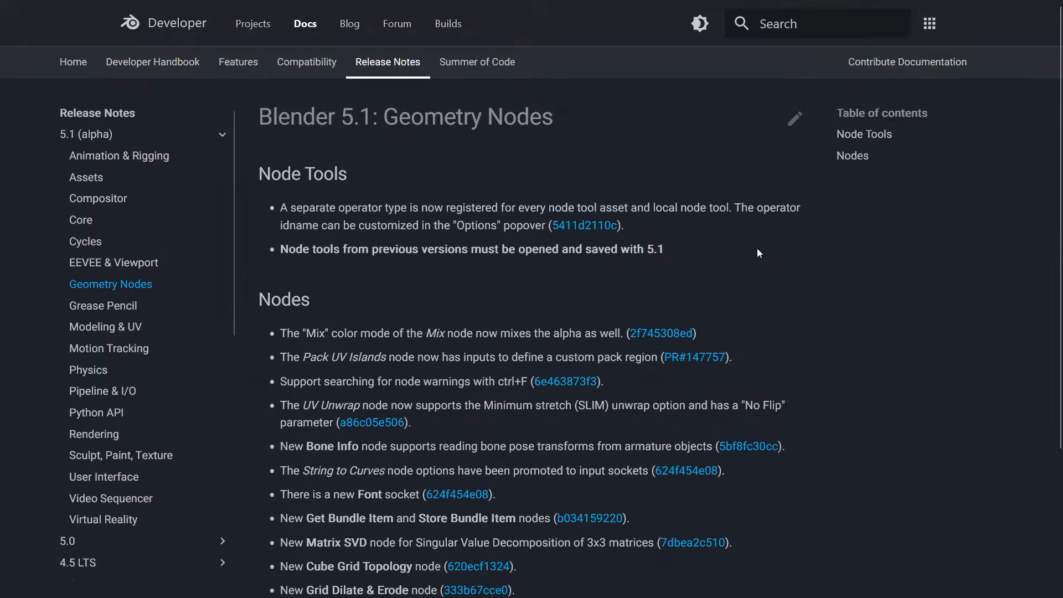
scroll(757, 252, "down", 3)
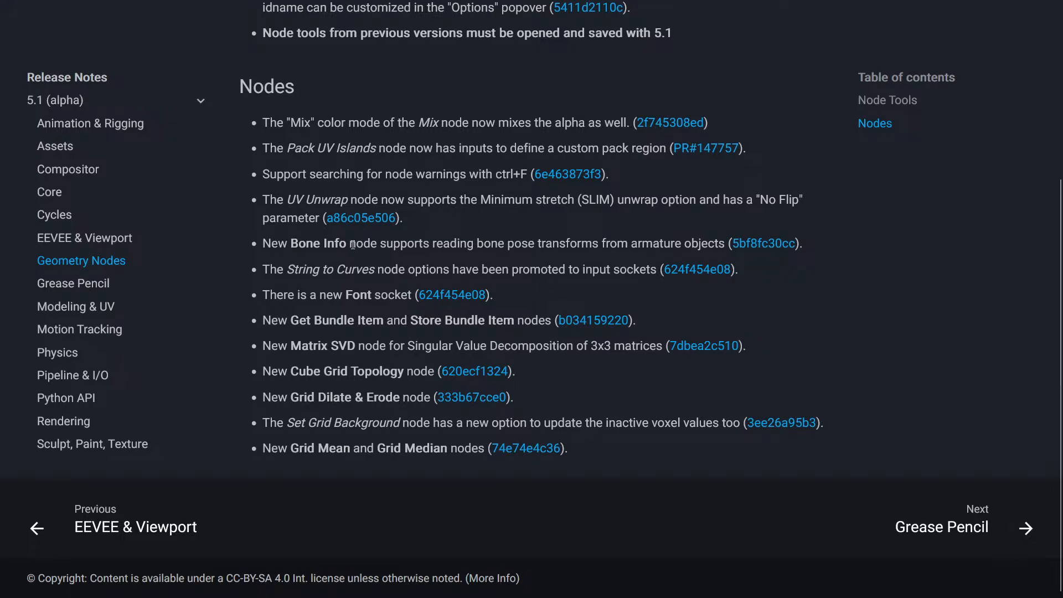
left_click_drag(346, 245, 269, 247)
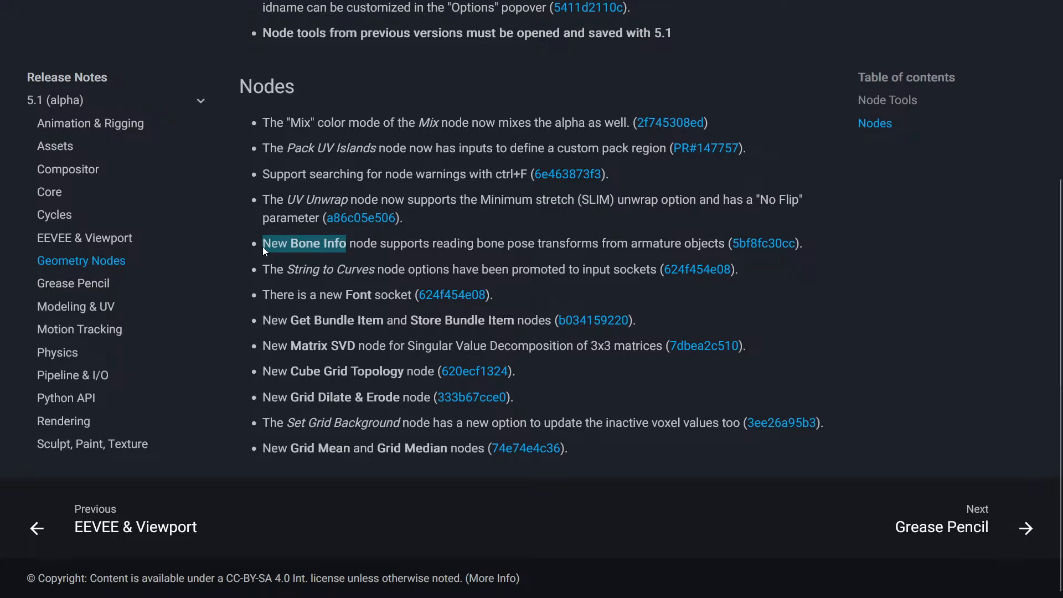
left_click(294, 287)
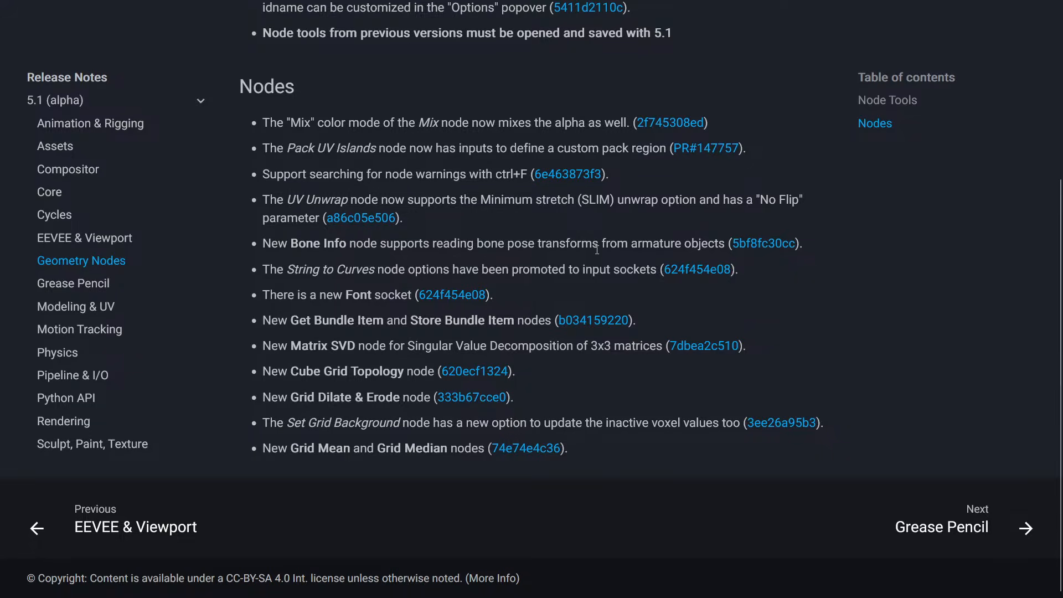
left_click_drag(598, 245, 725, 244)
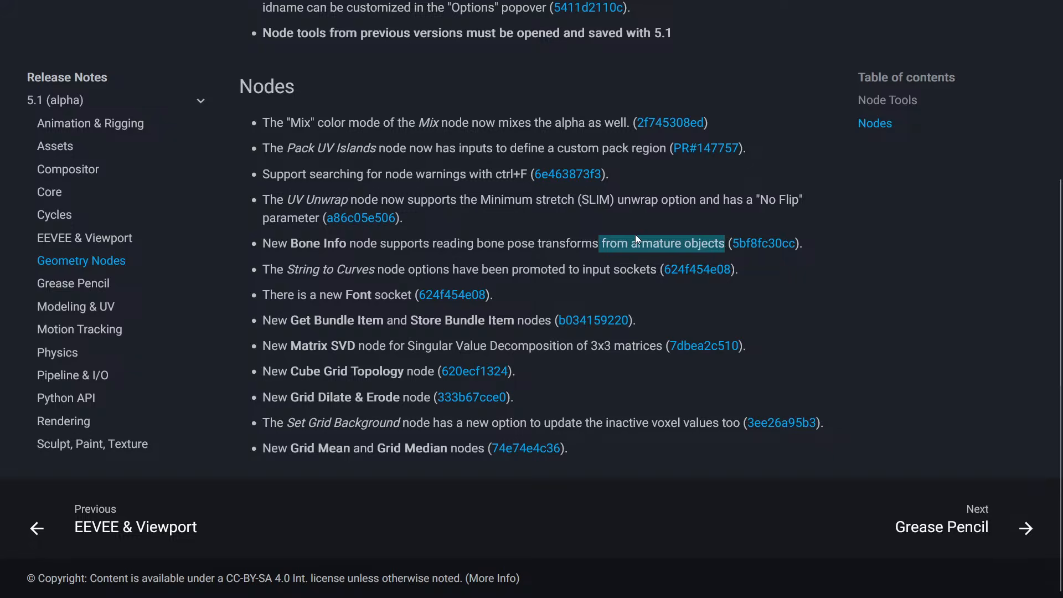
left_click(523, 253)
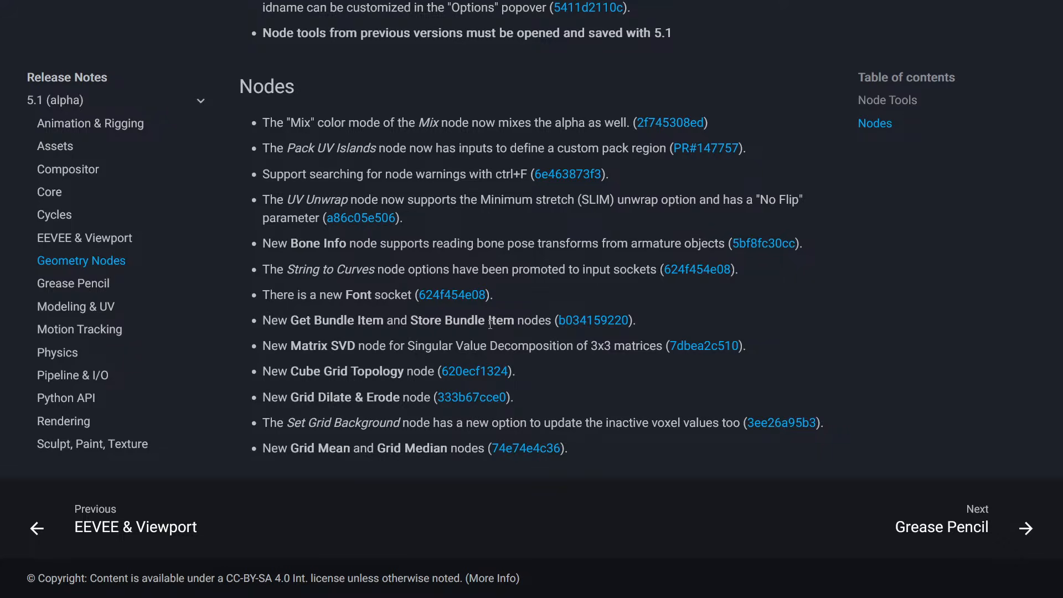
Highlight the Matrix SVD node entry in the Nodes list of the release notes
left_click_drag(270, 346, 672, 344)
left_click(272, 336)
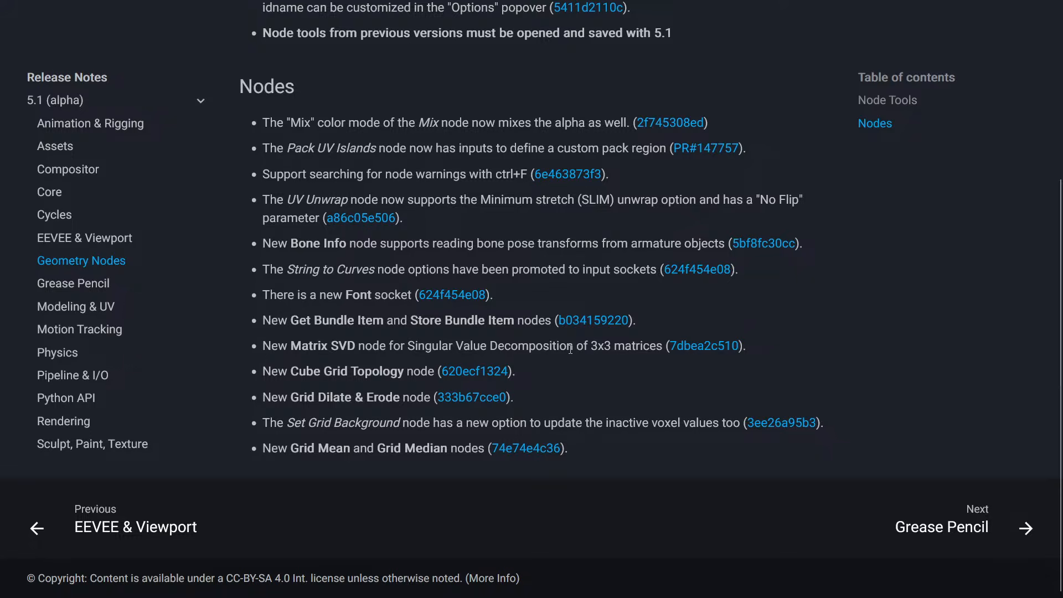
left_click_drag(662, 345, 267, 340)
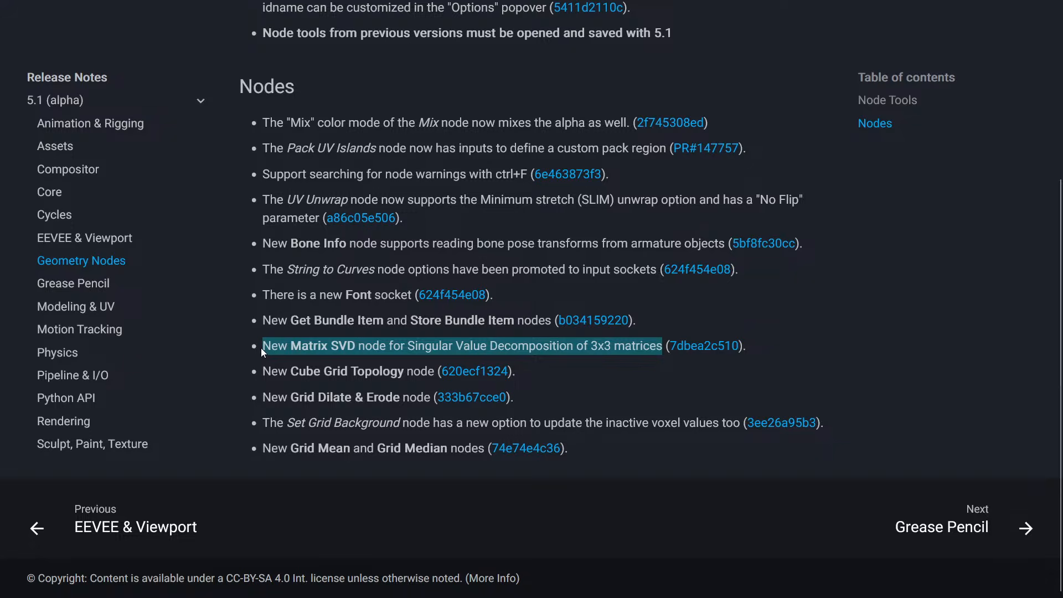
Highlight the Grid Mean and Grid Median nodes entry in the Nodes list
left_click(238, 340)
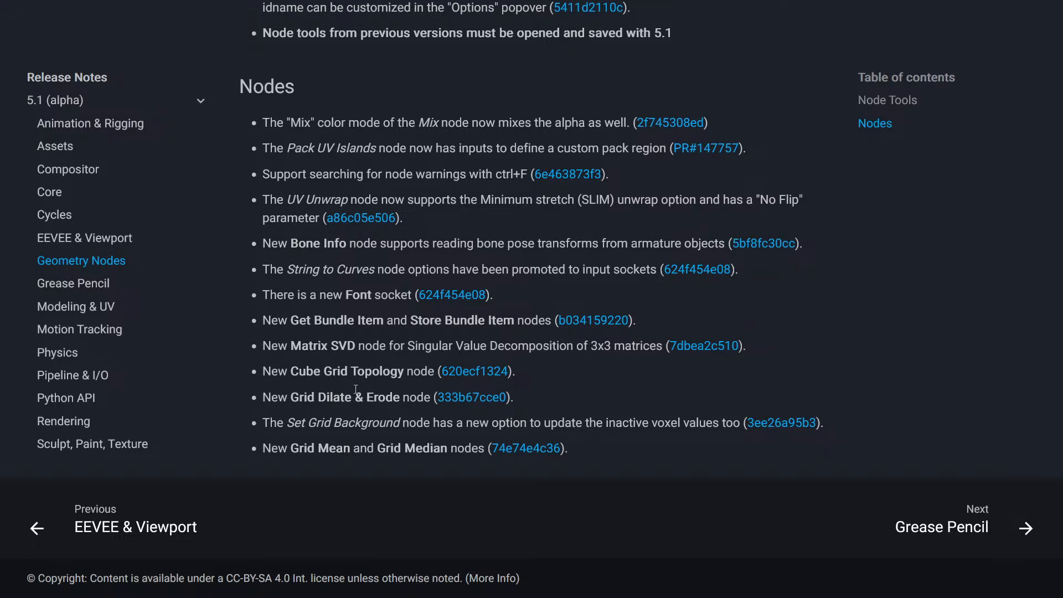
left_click_drag(287, 449, 486, 446)
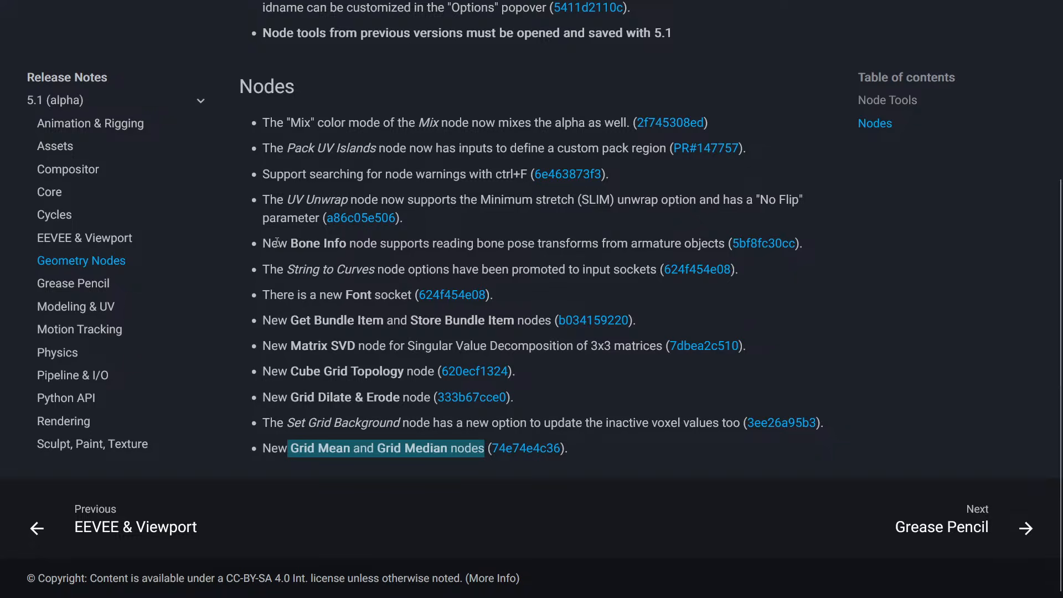
Open the Blender 5.1 Compositor release notes and examine the Mask To SDF node example
left_click(68, 168)
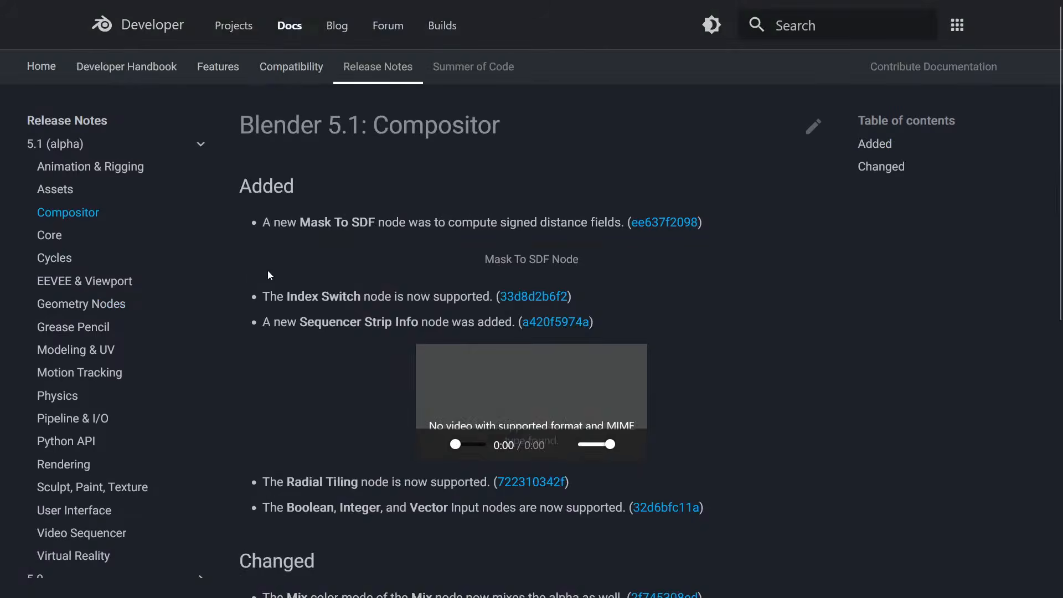
scroll(370, 88, "down", 3)
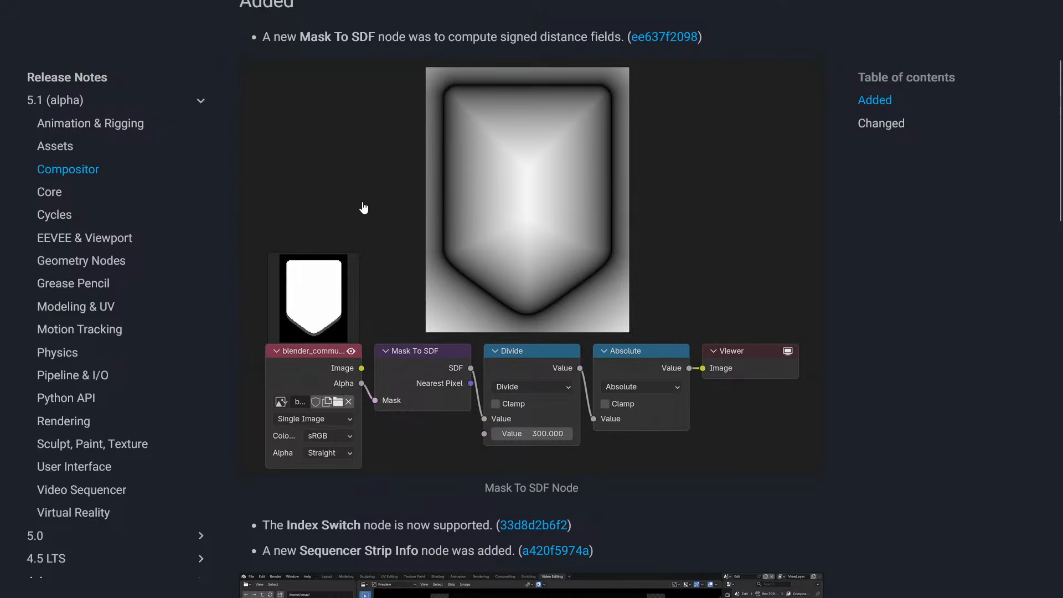
scroll(364, 208, "down", 3)
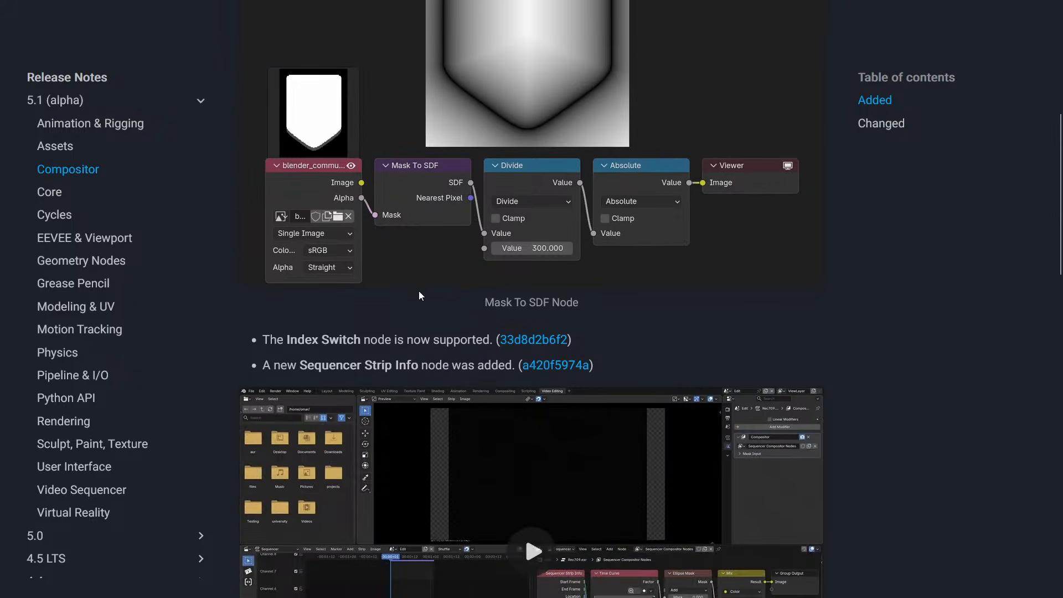
scroll(403, 216, "up", 3)
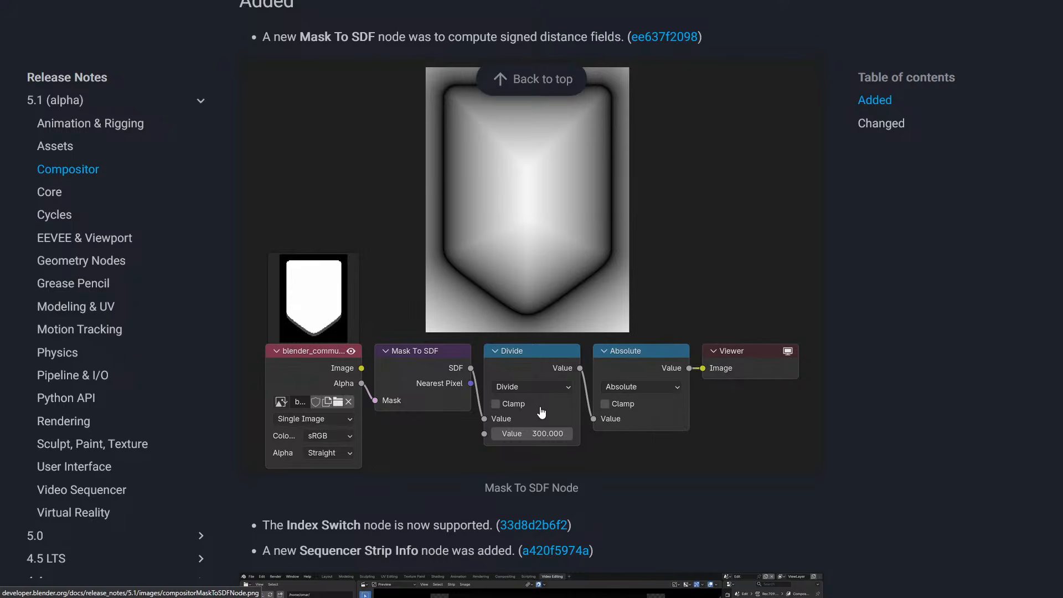
scroll(541, 412, "down", 3)
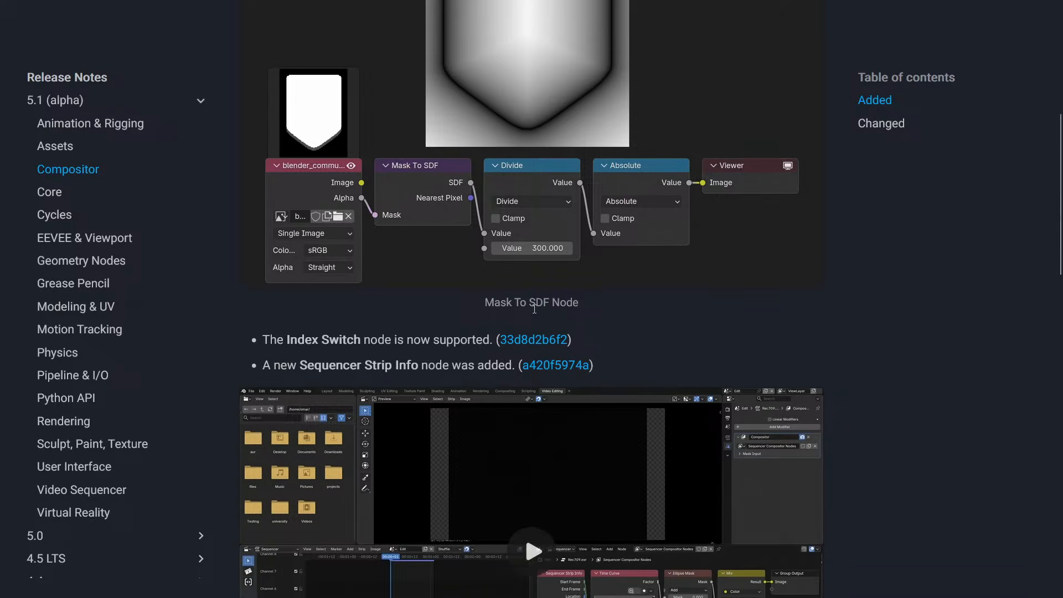
scroll(569, 282, "up", 3)
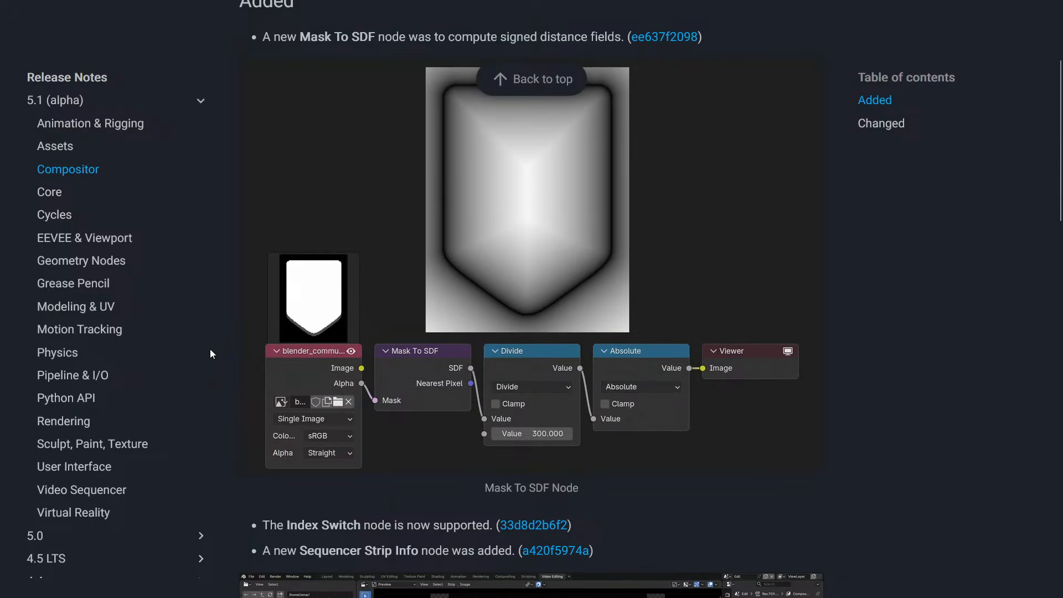
scroll(234, 333, "down", 3)
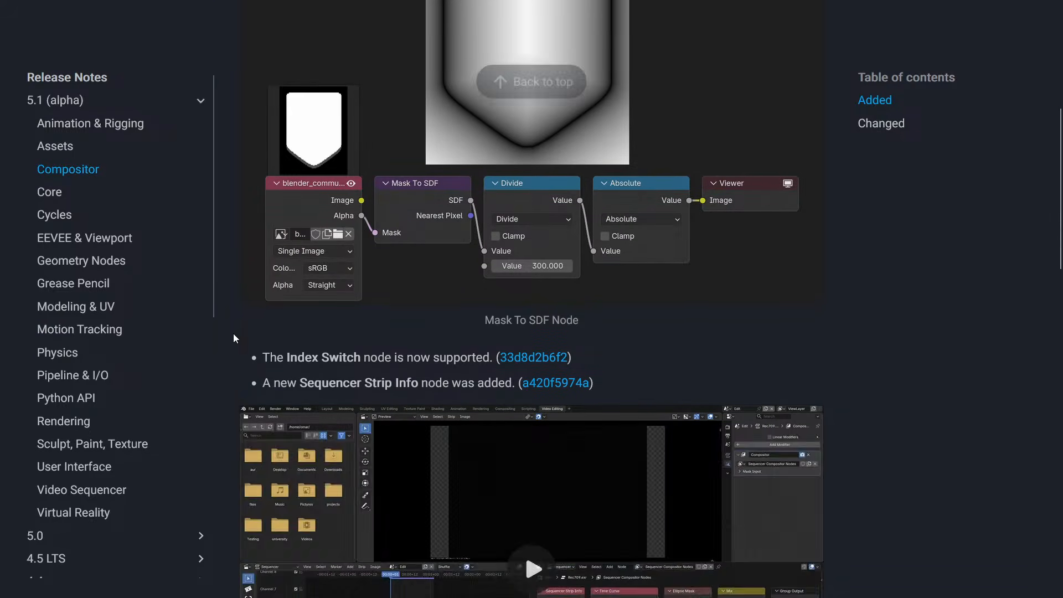
scroll(233, 333, "up", 3)
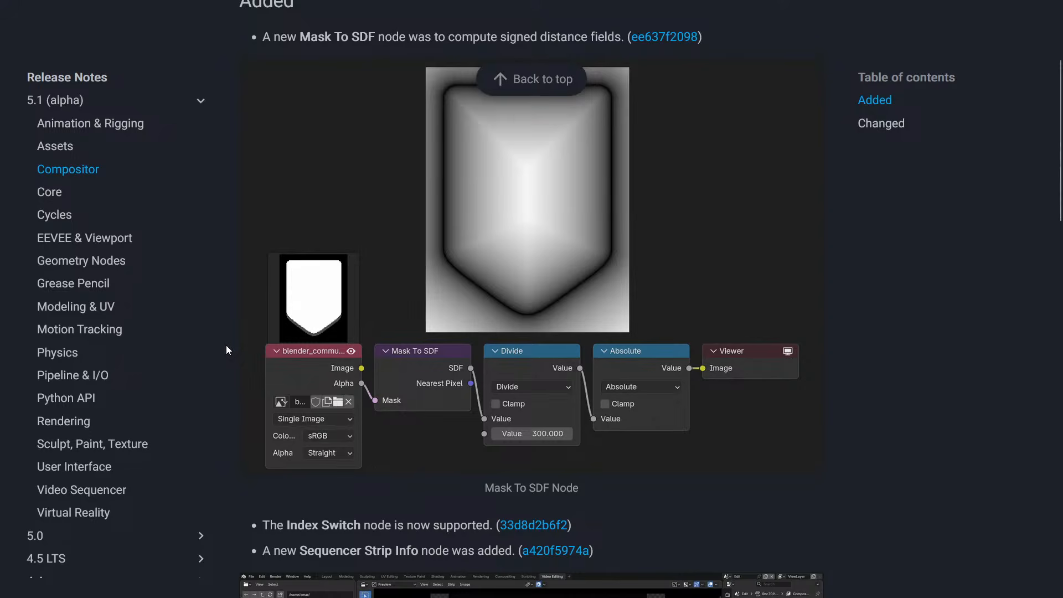
Examine the remaining entries of the Added section, including the Sequencer Strip Info node video, and continue to the Changed section
scroll(227, 343, "down", 6)
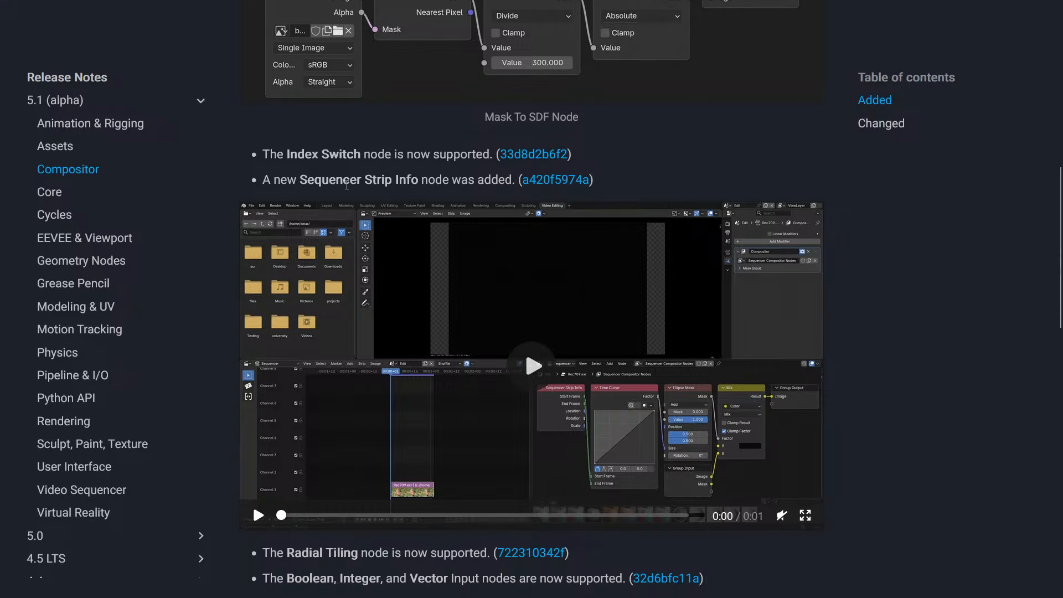
scroll(534, 207, "down", 6)
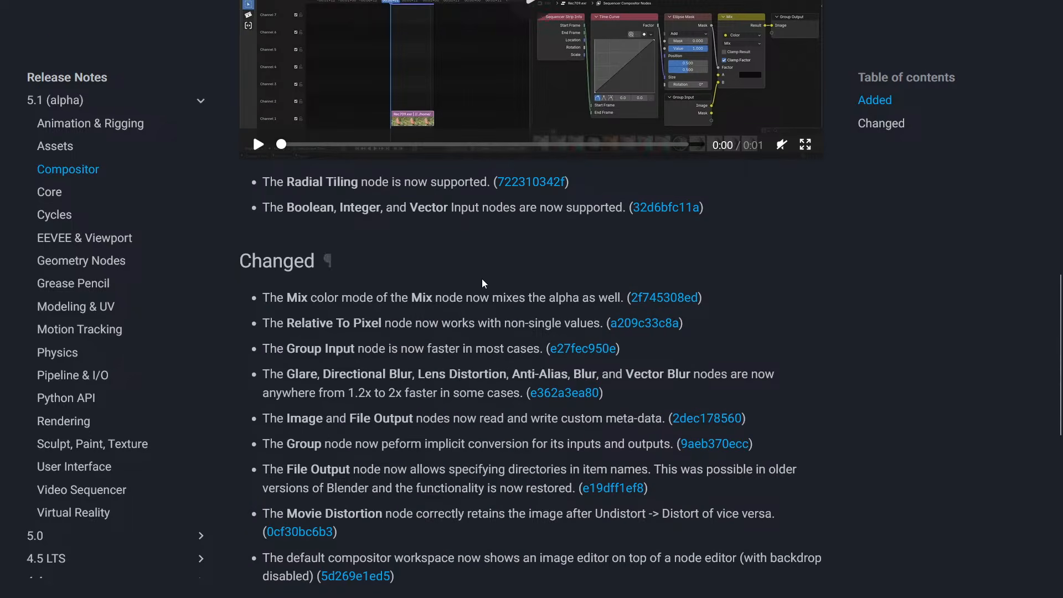
scroll(421, 255, "up", 3)
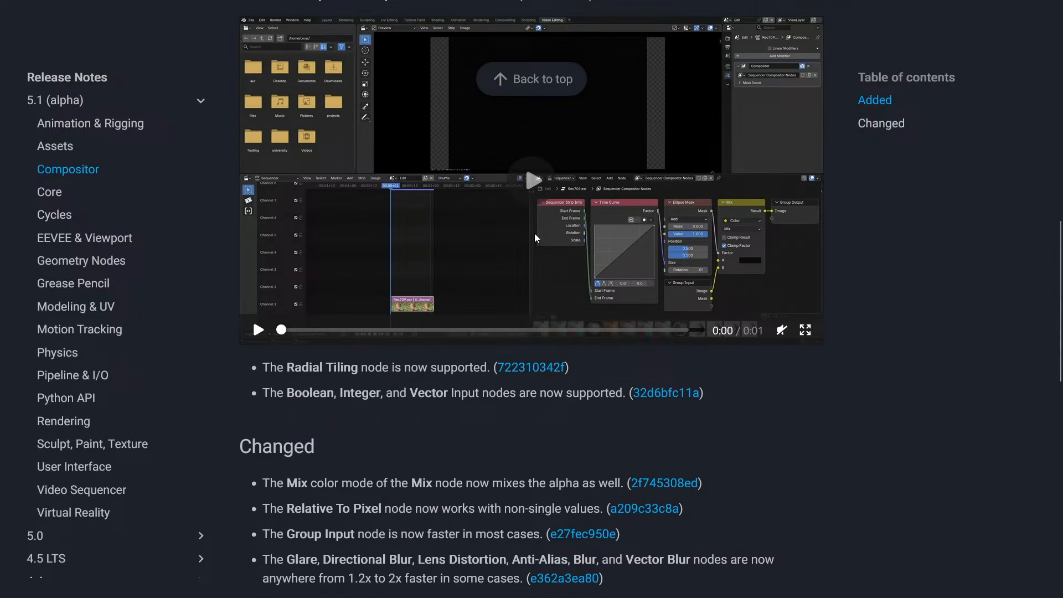
scroll(534, 235, "up", 3)
scroll(533, 235, "down", 6)
scroll(535, 238, "down", 3)
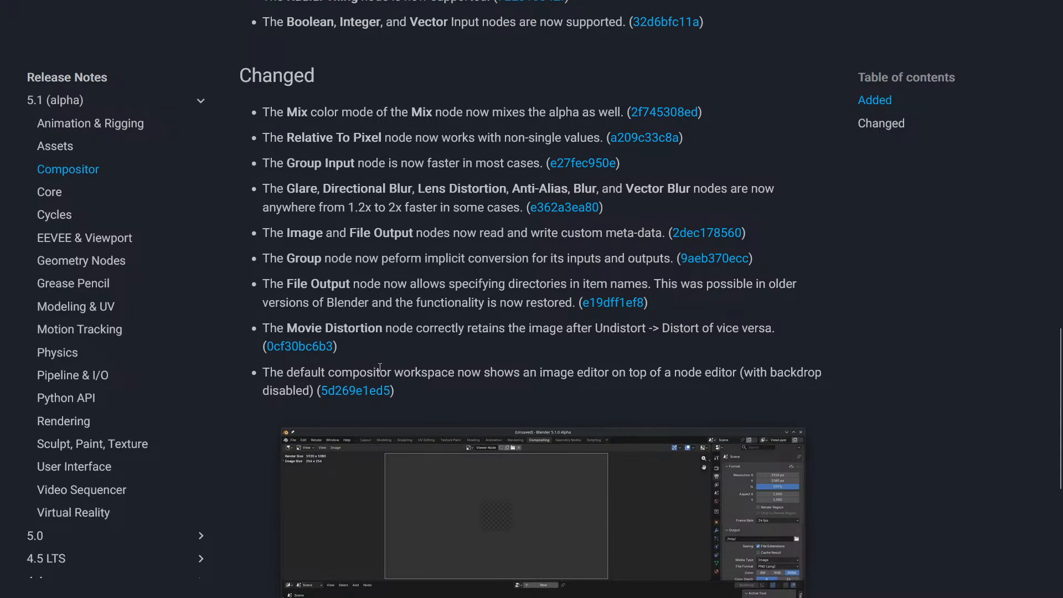
Read through the compositor's Changed list and default workspace image, and return to the Added section
scroll(379, 368, "down", 3)
scroll(482, 280, "up", 3)
scroll(509, 394, "down", 3)
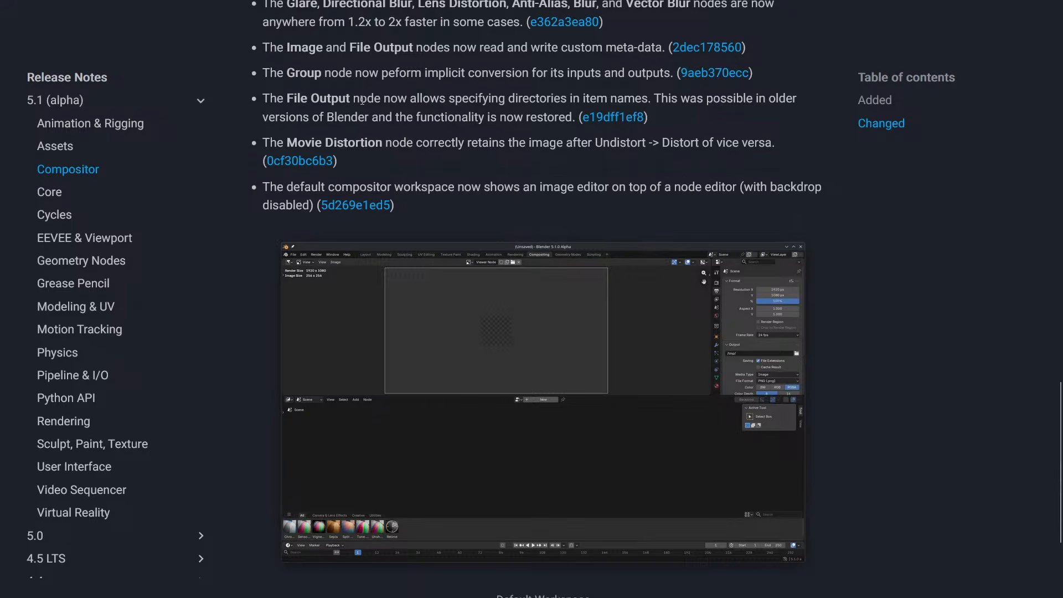
scroll(653, 292, "down", 3)
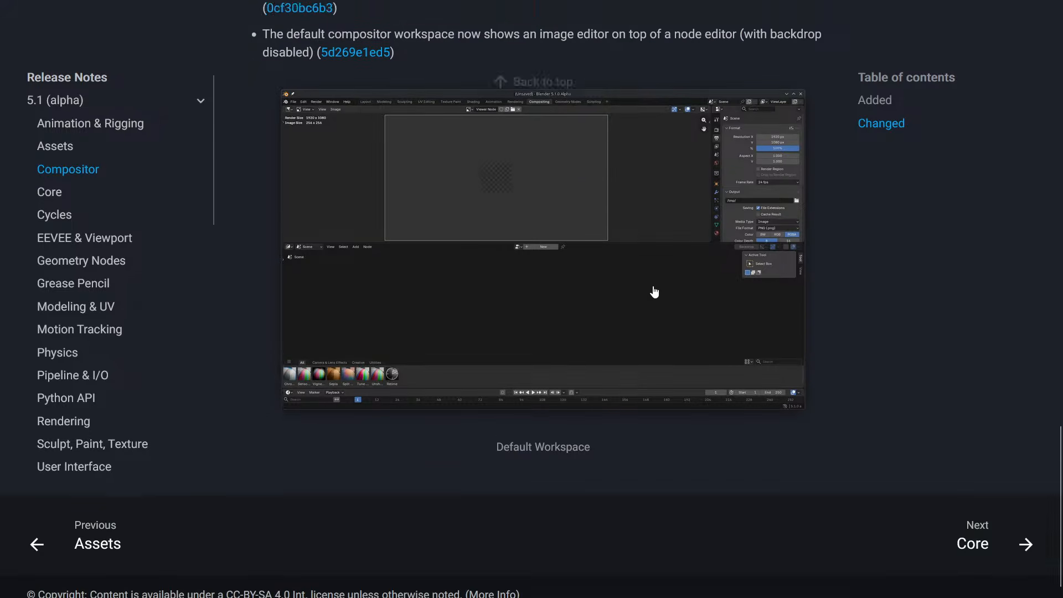
scroll(653, 292, "up", 6)
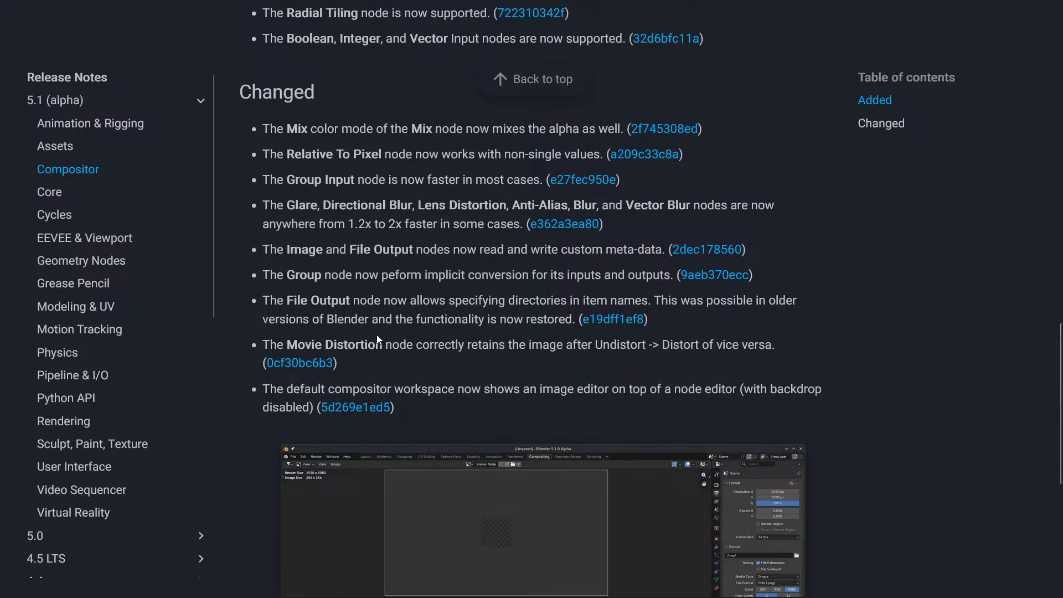
scroll(376, 336, "up", 3)
scroll(365, 338, "up", 3)
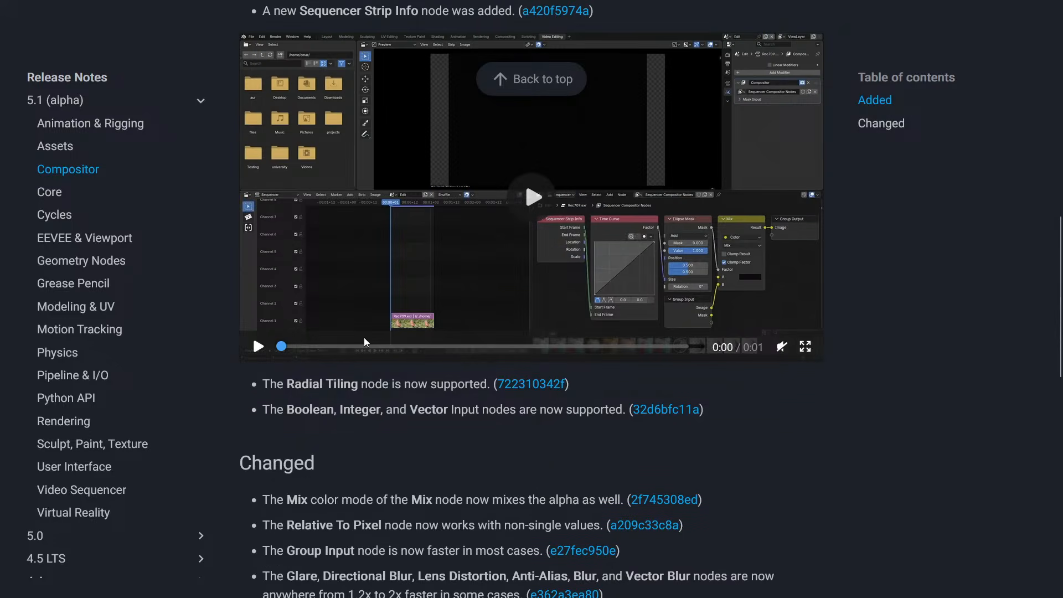
scroll(365, 342, "up", 9)
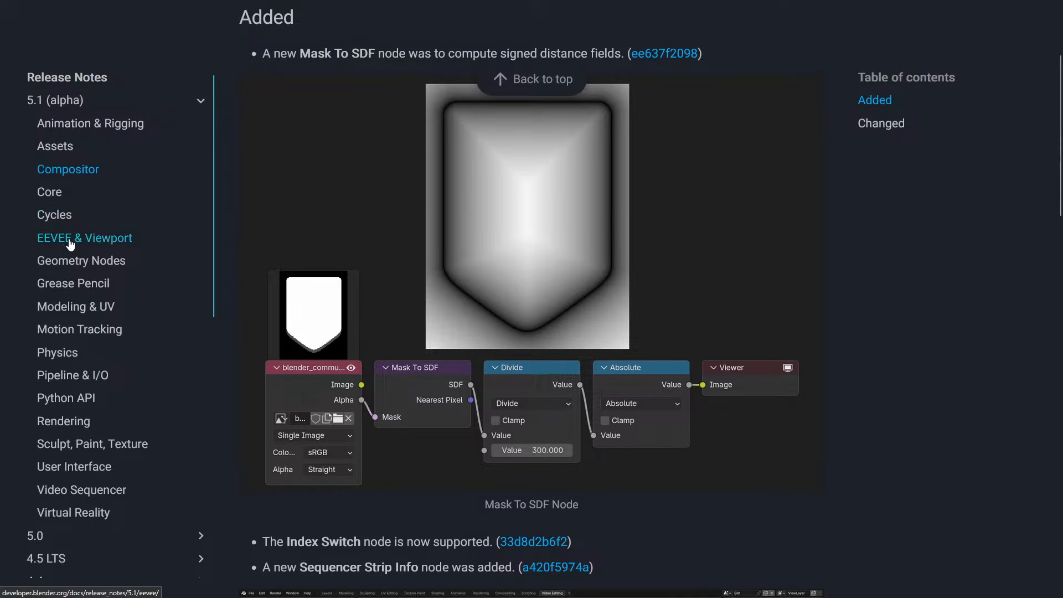
View the Cycles release notes and open the EEVEE & Viewport page
left_click(68, 222)
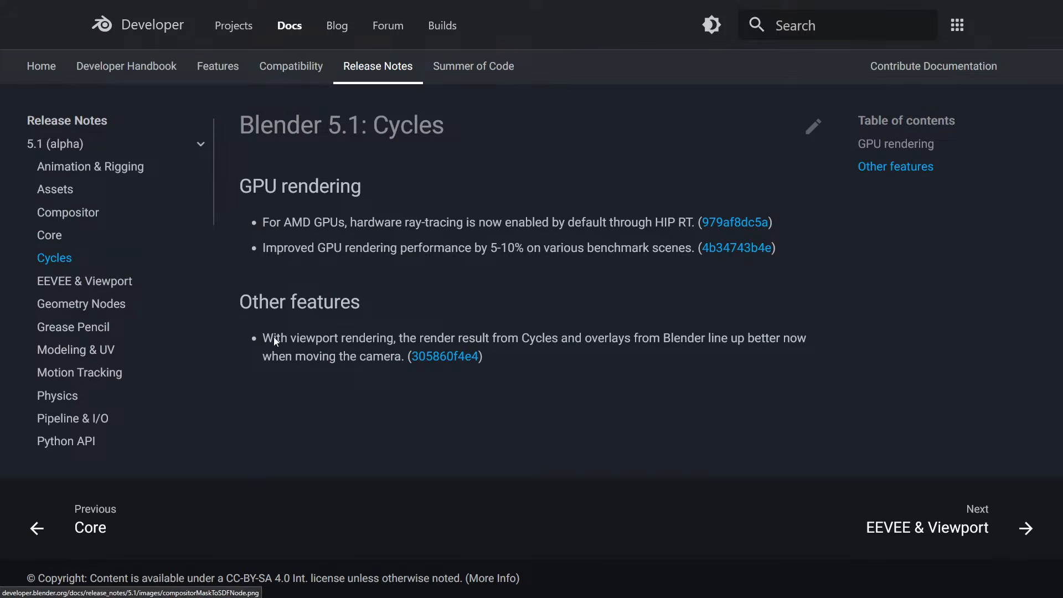
left_click(66, 282)
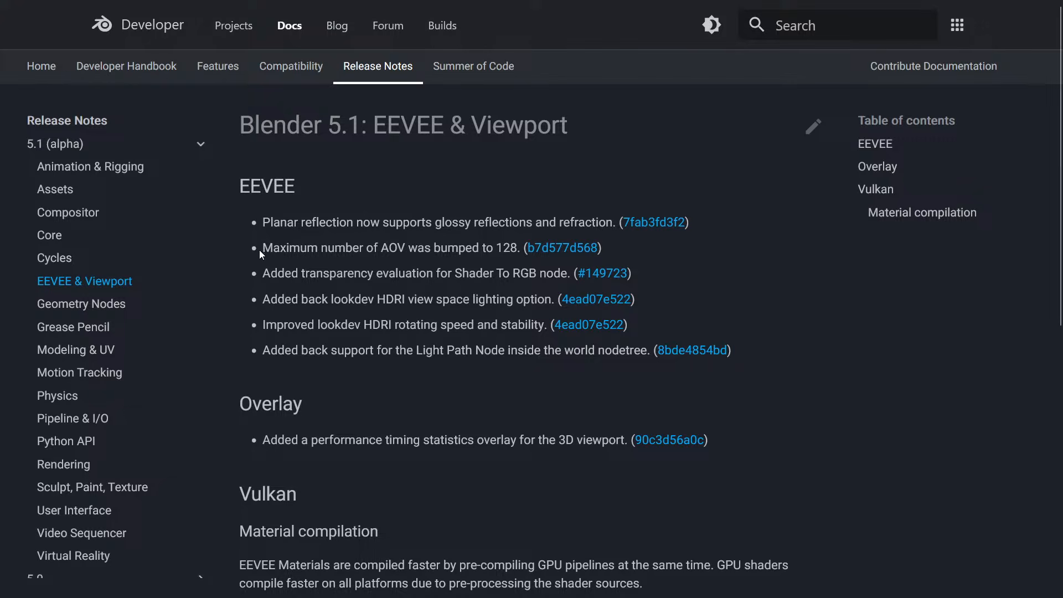
Highlight the AOV maximum, Shader To RGB transparency, lookdev HDRI lighting and Light Path Node entries in turn, and clear the highlight
left_click_drag(244, 246, 523, 249)
left_click(342, 269)
left_click_drag(563, 275, 266, 275)
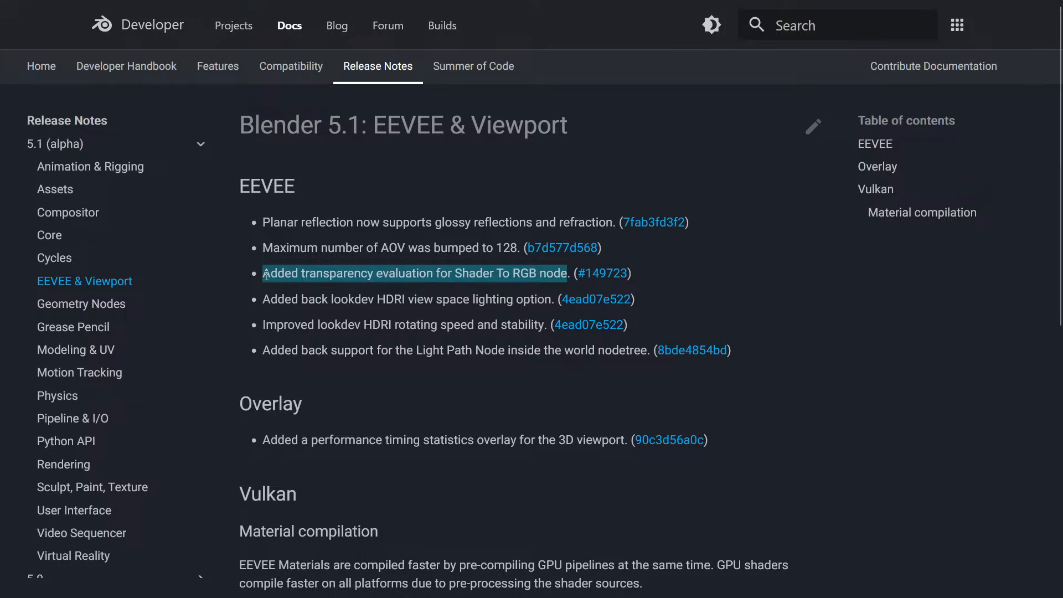
left_click(272, 295)
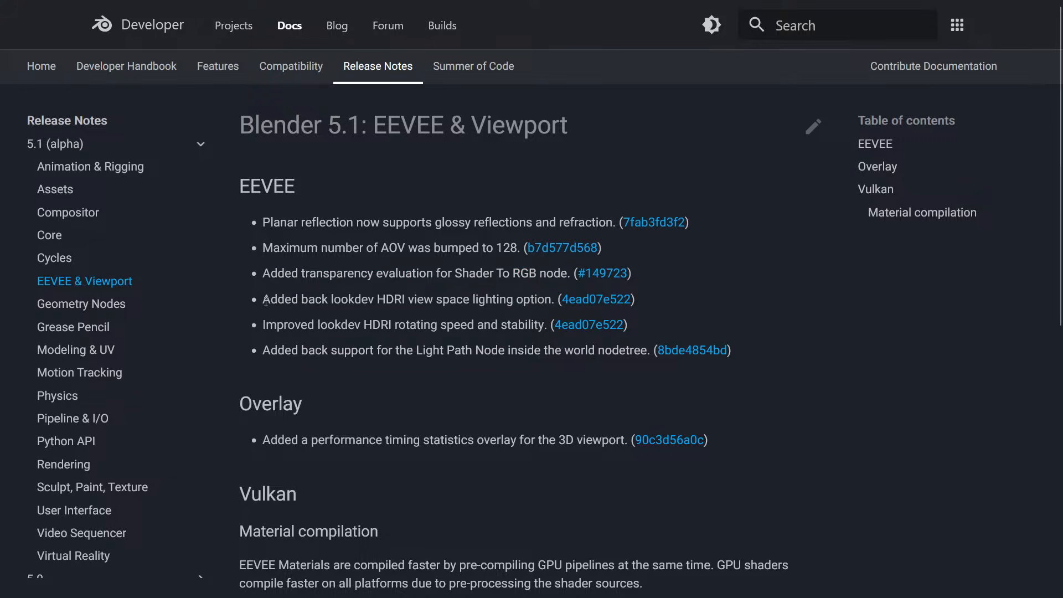
left_click_drag(265, 300, 541, 307)
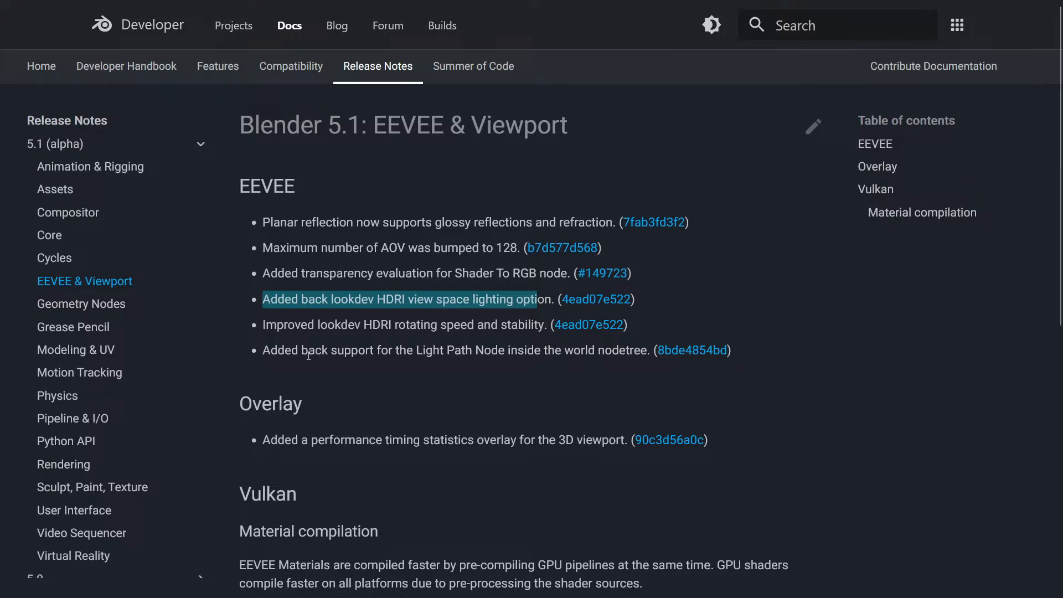
left_click_drag(309, 355, 505, 362)
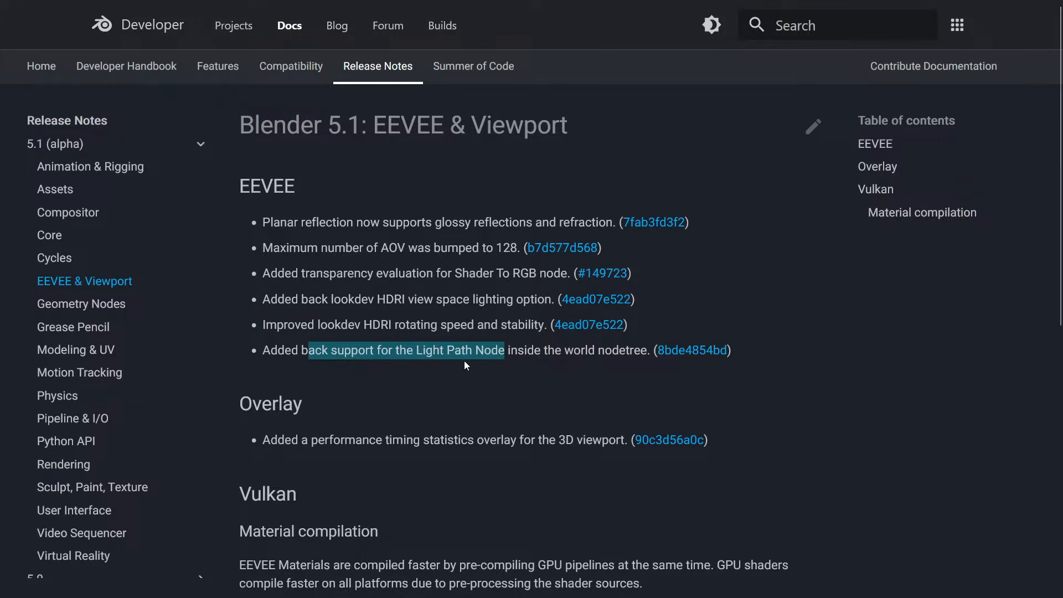
left_click(387, 360)
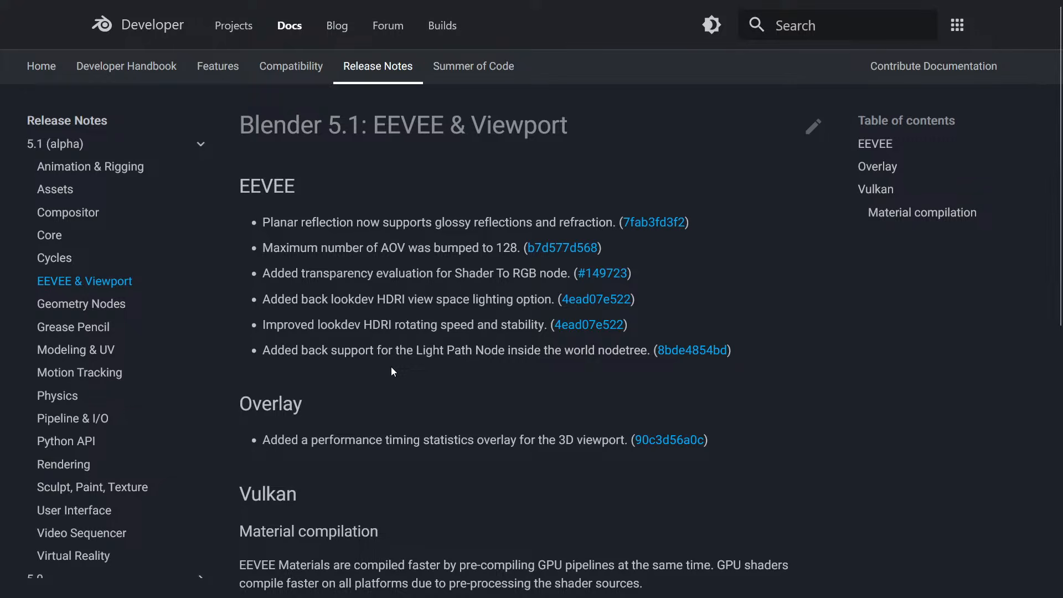
Open the commit for the 3D viewport performance timing statistics overlay and its linked pull request #149523
scroll(432, 285, "down", 6)
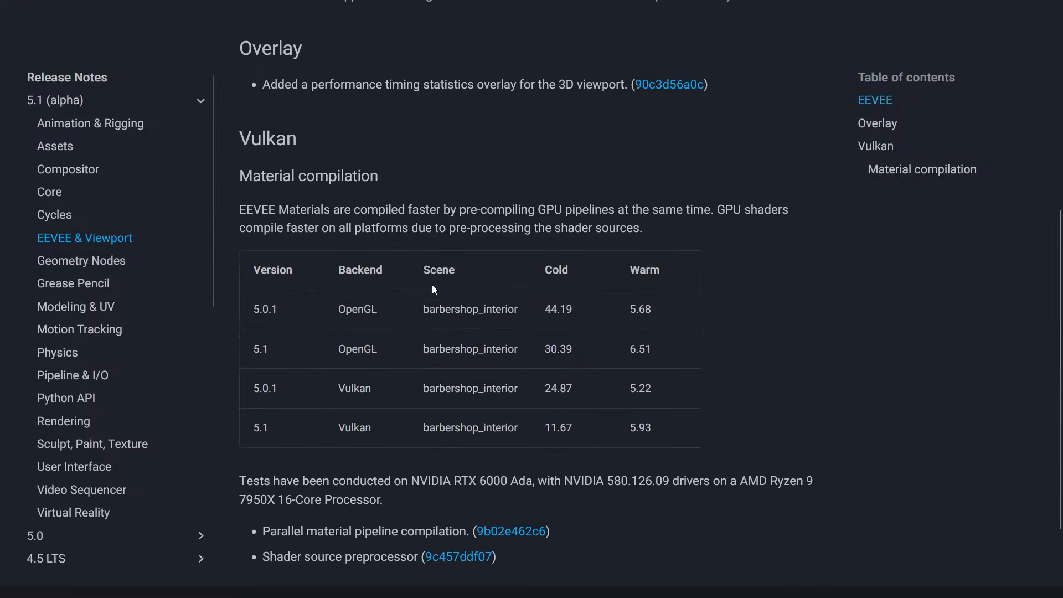
scroll(466, 257, "up", 3)
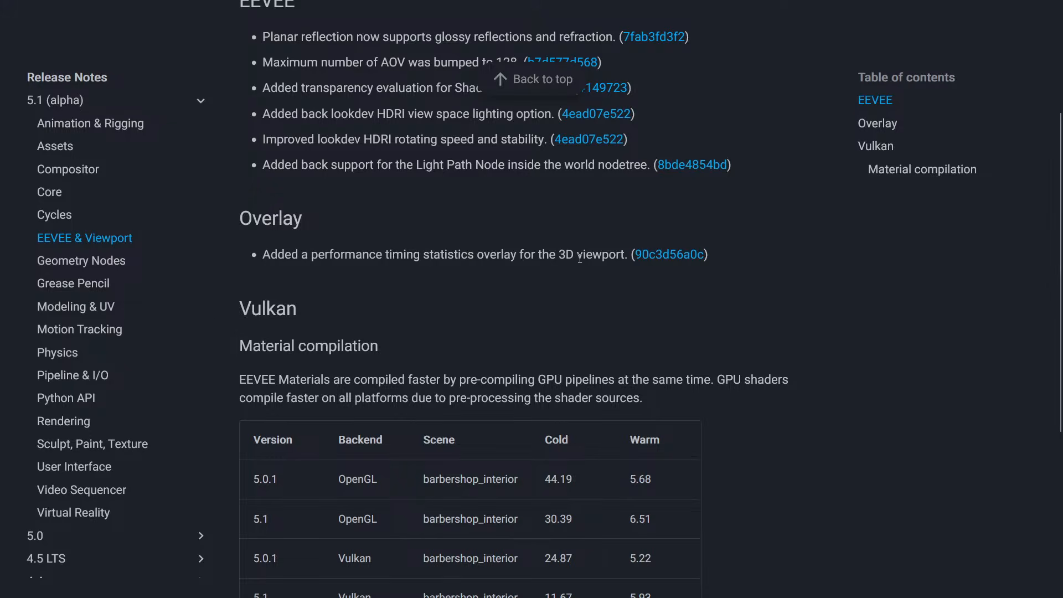
left_click(651, 256)
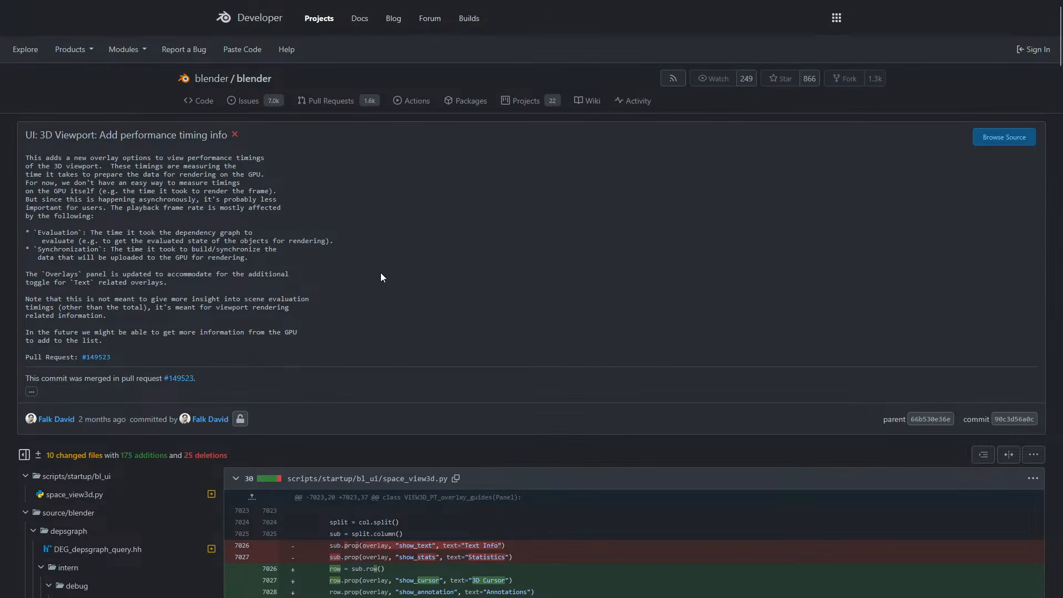
left_click(99, 357)
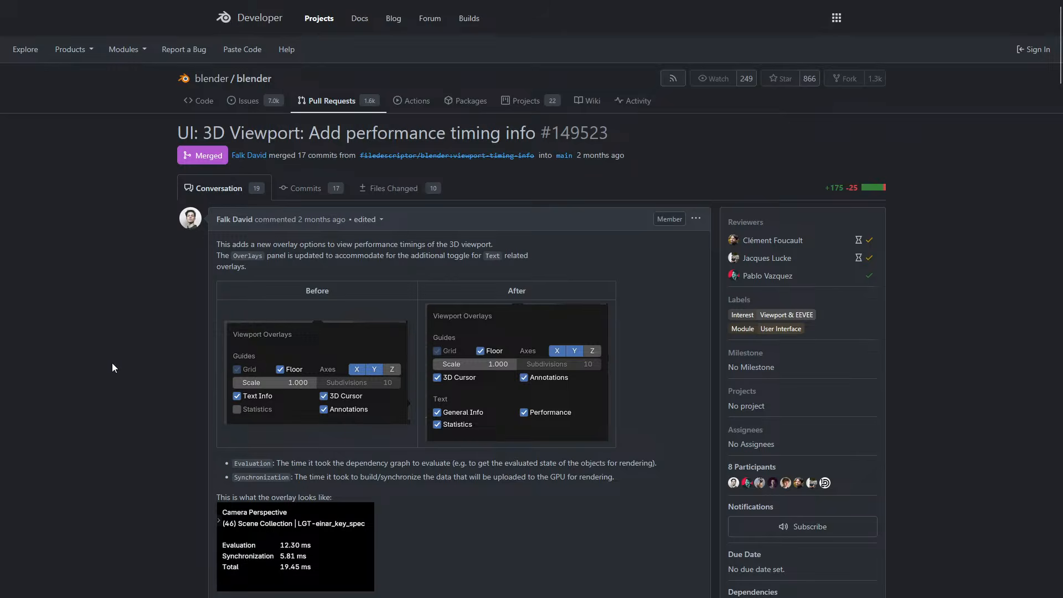
Examine the Viewport Overlays before/after comparison and the timing overlay examples in the pull request
scroll(111, 365, "down", 5)
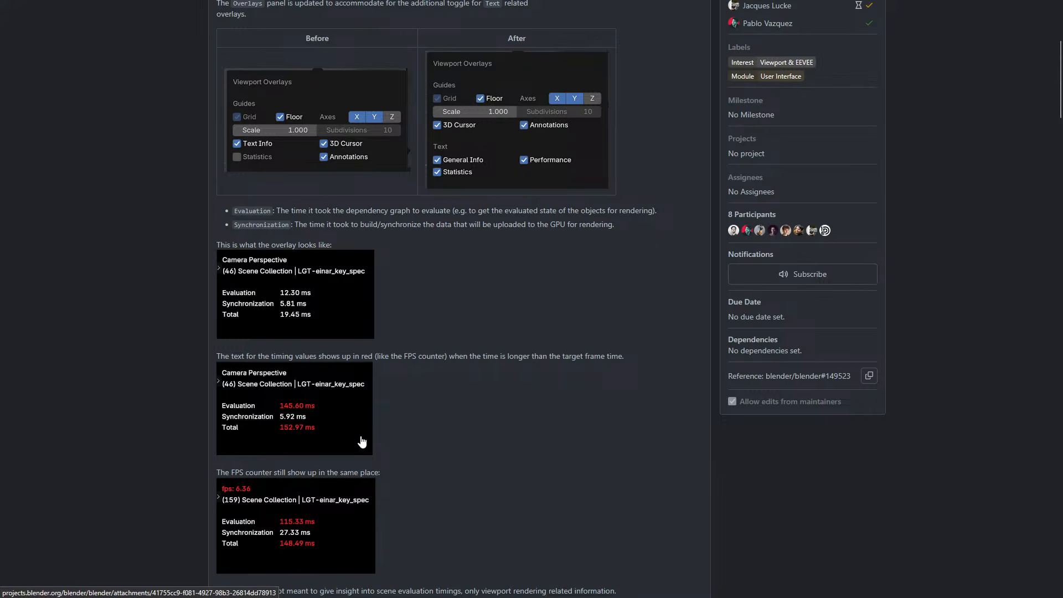
scroll(393, 424, "down", 3)
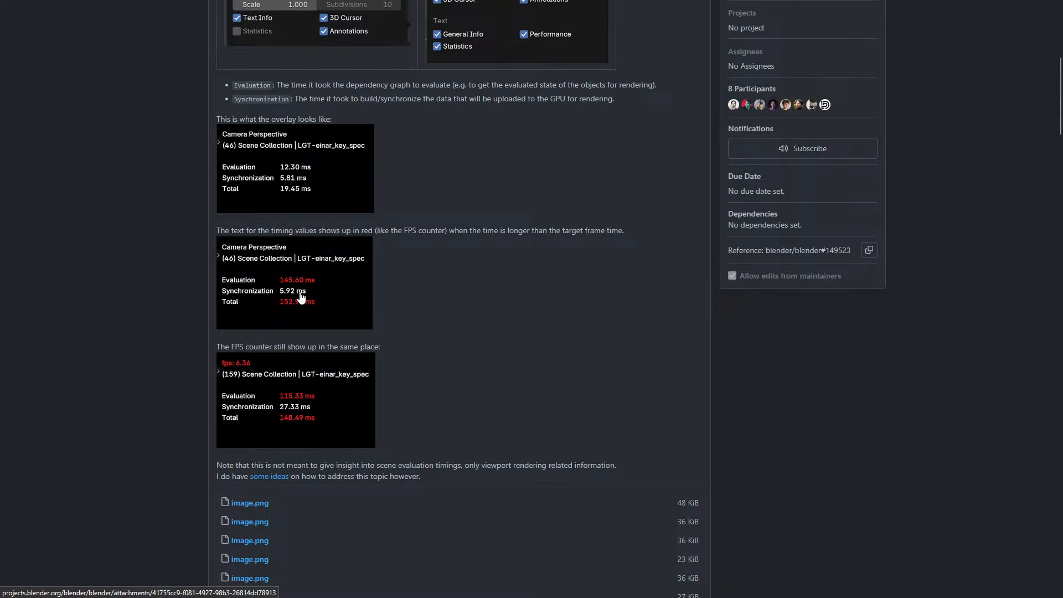
scroll(301, 298, "down", 2)
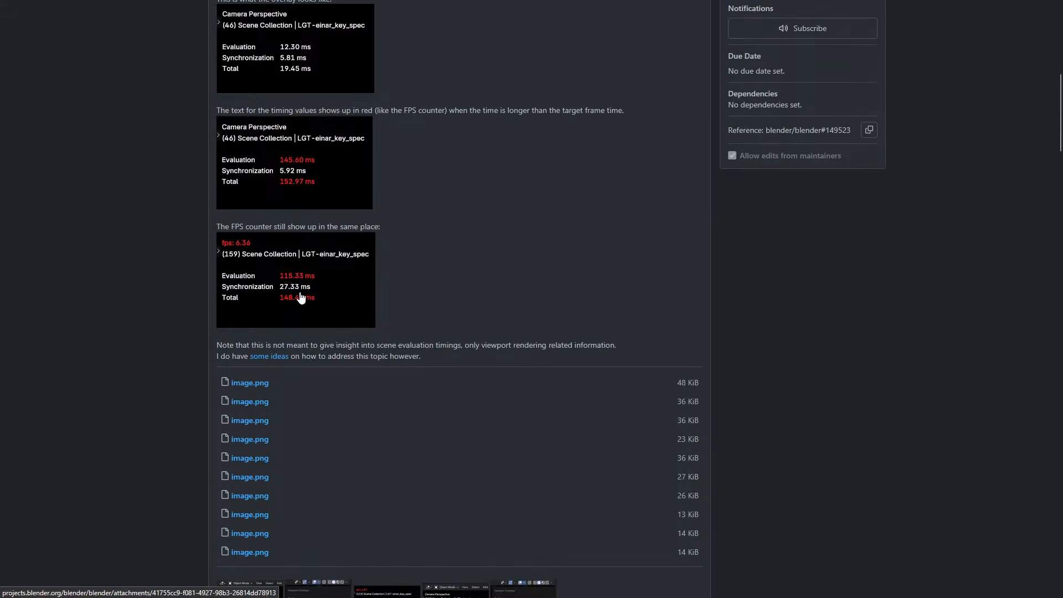
scroll(304, 287, "down", 4)
scroll(307, 282, "up", 10)
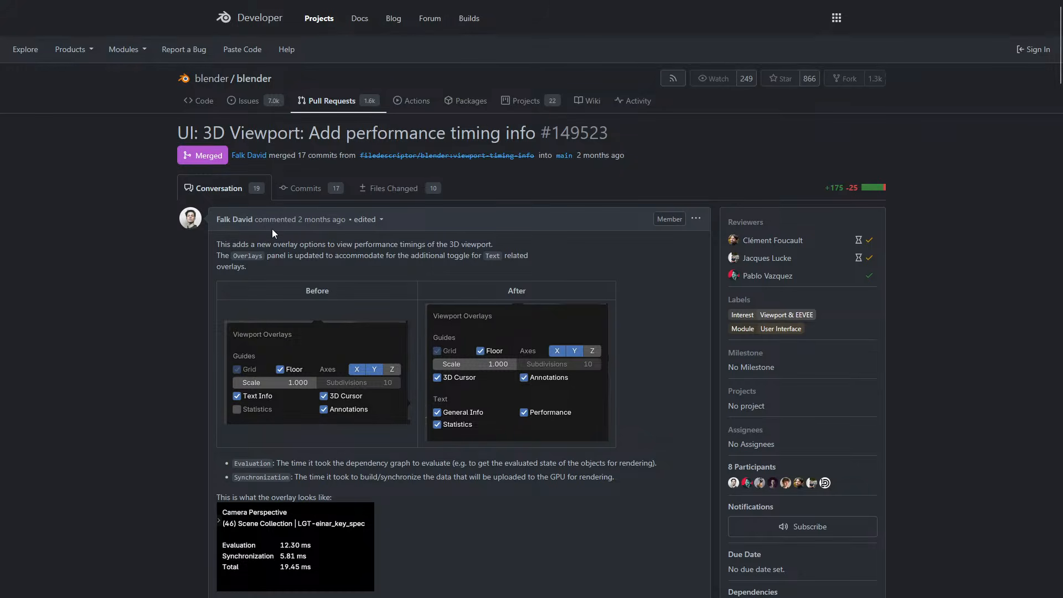
Return to the EEVEE & Viewport release notes and examine the Vulkan material compilation table
mouse_move(270, 4)
left_click(105, 6)
scroll(349, 360, "down", 3)
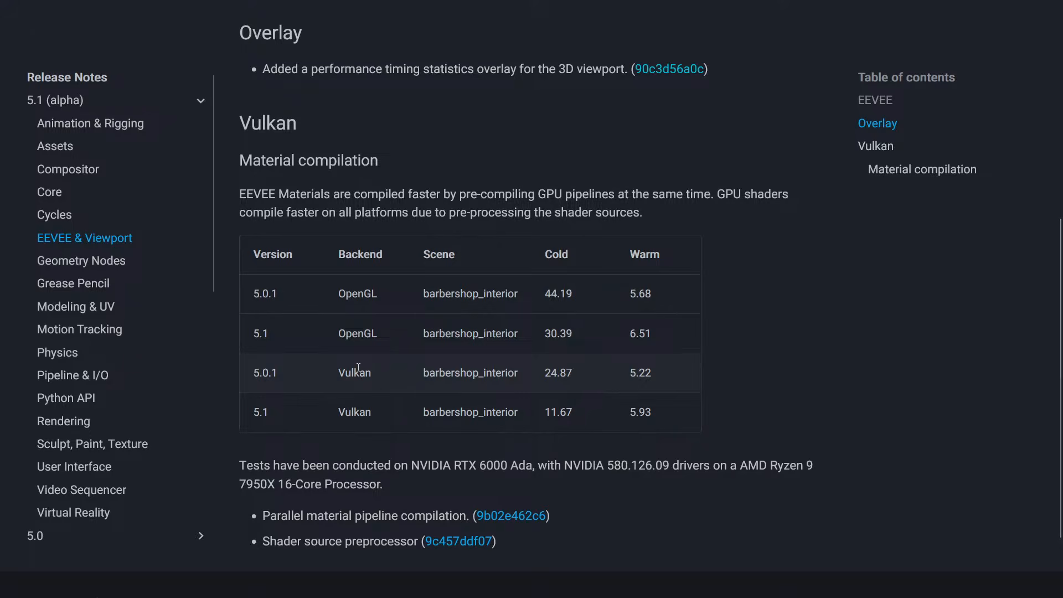
Highlight the performance timing statistics entry under Overlay, clear the highlight, and return to the Vulkan material compilation section
scroll(390, 313, "up", 3)
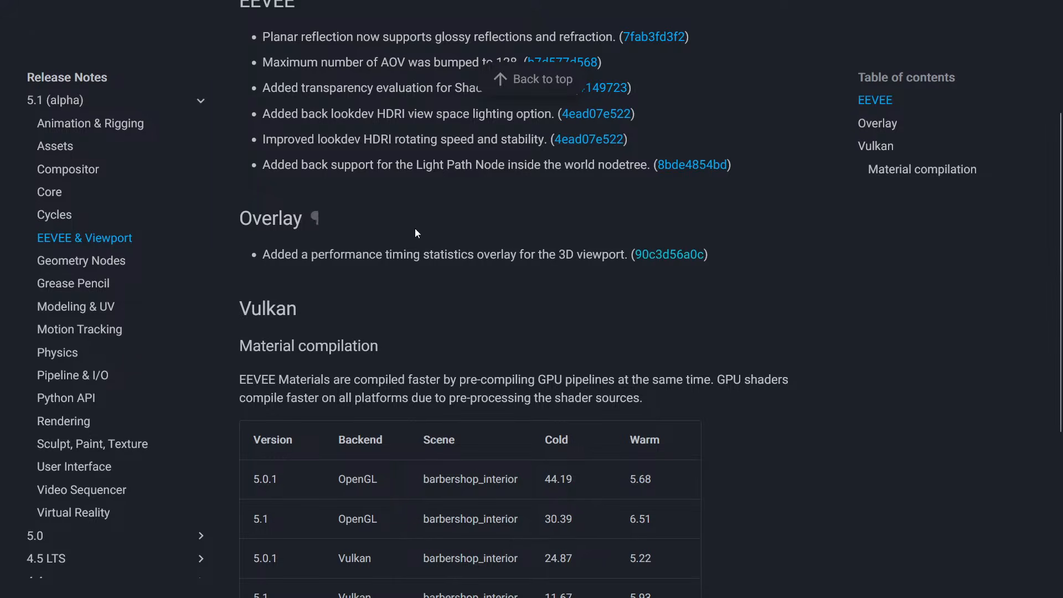
left_click_drag(259, 256, 719, 255)
left_click(715, 255)
scroll(705, 307, "down", 2)
scroll(705, 308, "up", 1)
scroll(597, 314, "up", 1)
scroll(710, 243, "down", 3)
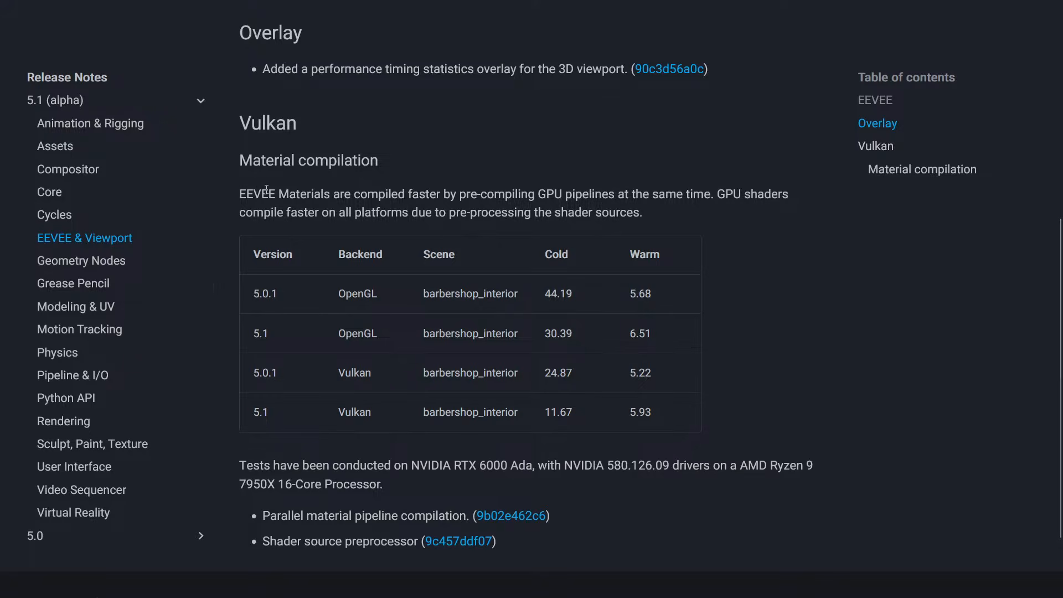
Highlight the GPU pipeline pre-compiling phrase, the Warm values for both 5.1 backends, and the 5.1 Vulkan Cold value in turn
left_click_drag(452, 197, 608, 195)
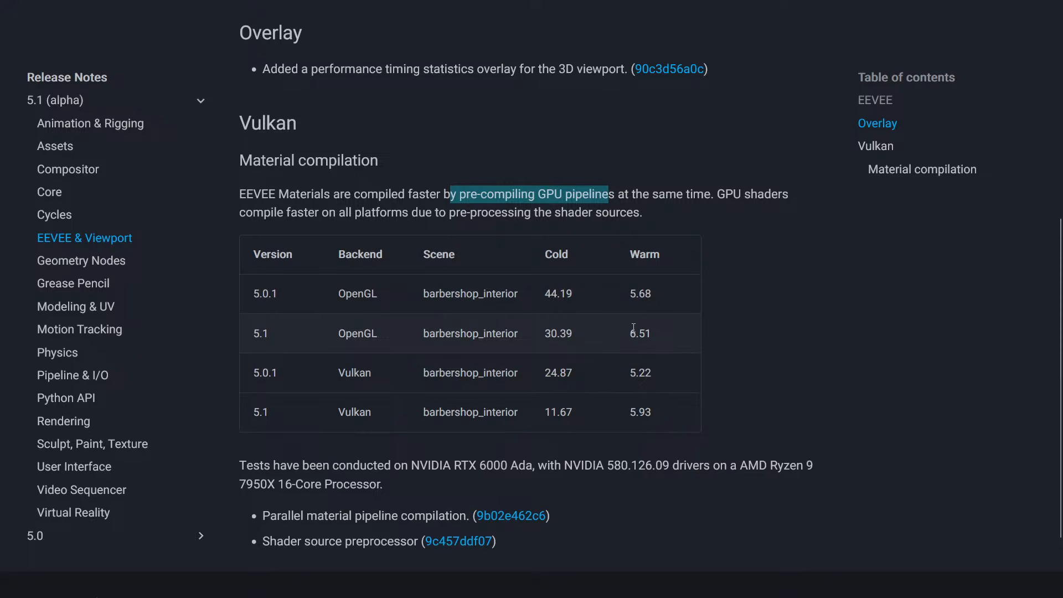
left_click_drag(630, 332, 651, 333)
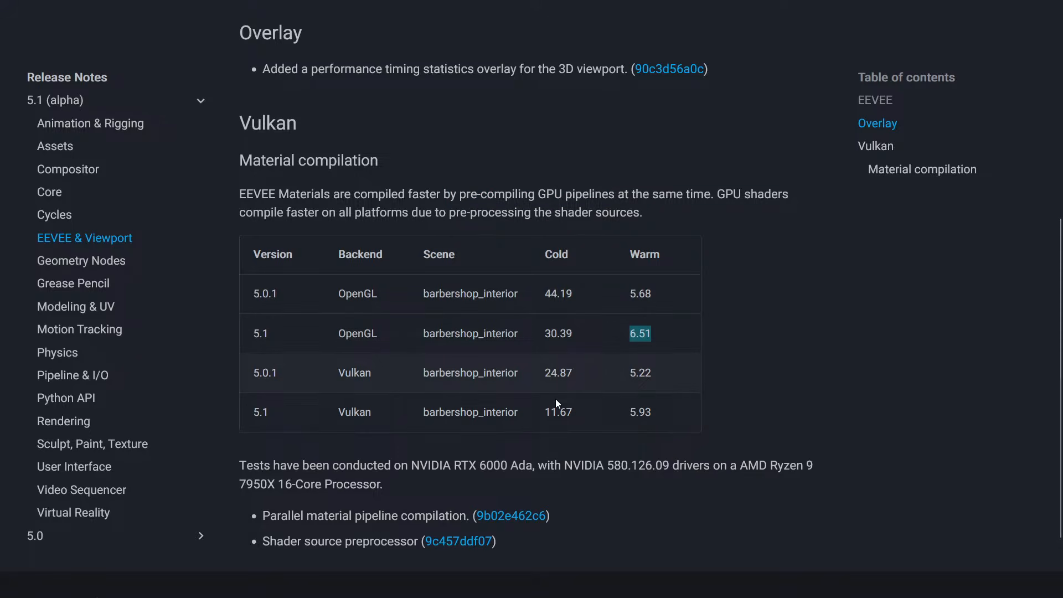
left_click_drag(536, 416, 628, 409)
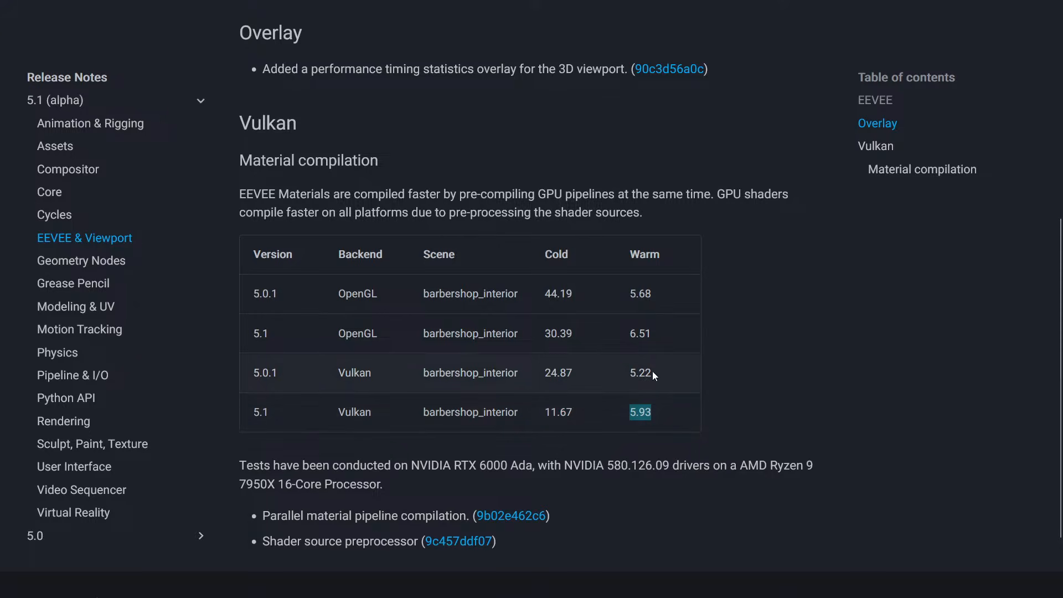
double_click(549, 419)
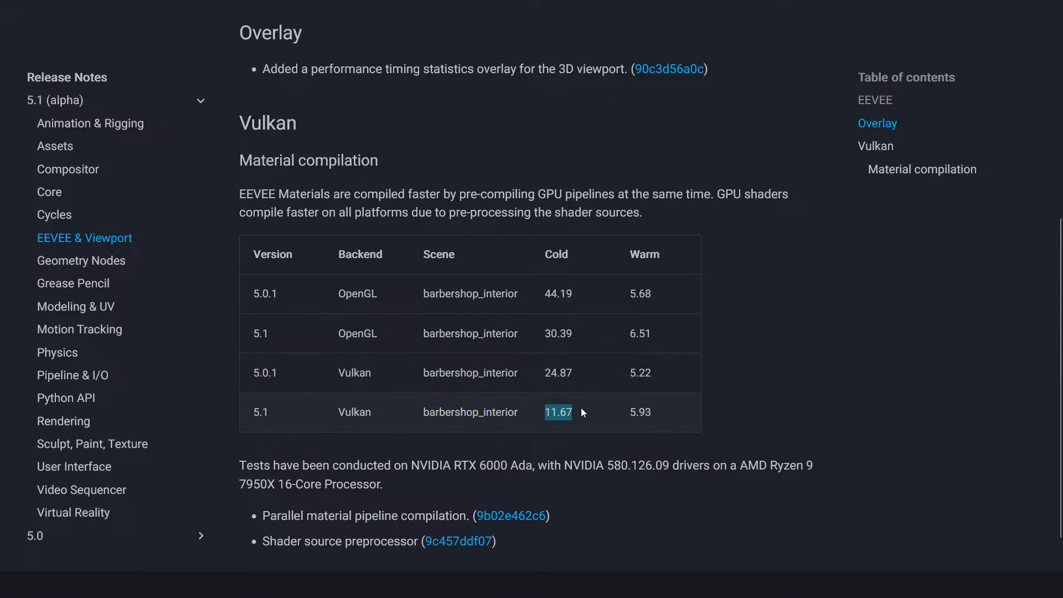
scroll(568, 390, "down", 3)
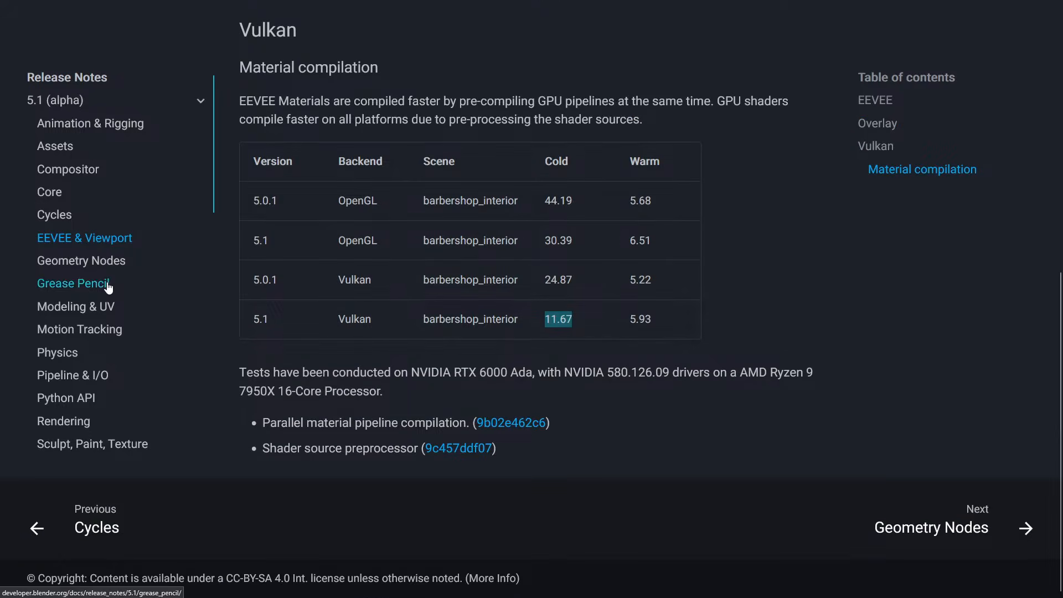
Open the Grease Pencil release notes, and go on to the Modeling & UV notes to review them down to the UV section
left_click(44, 285)
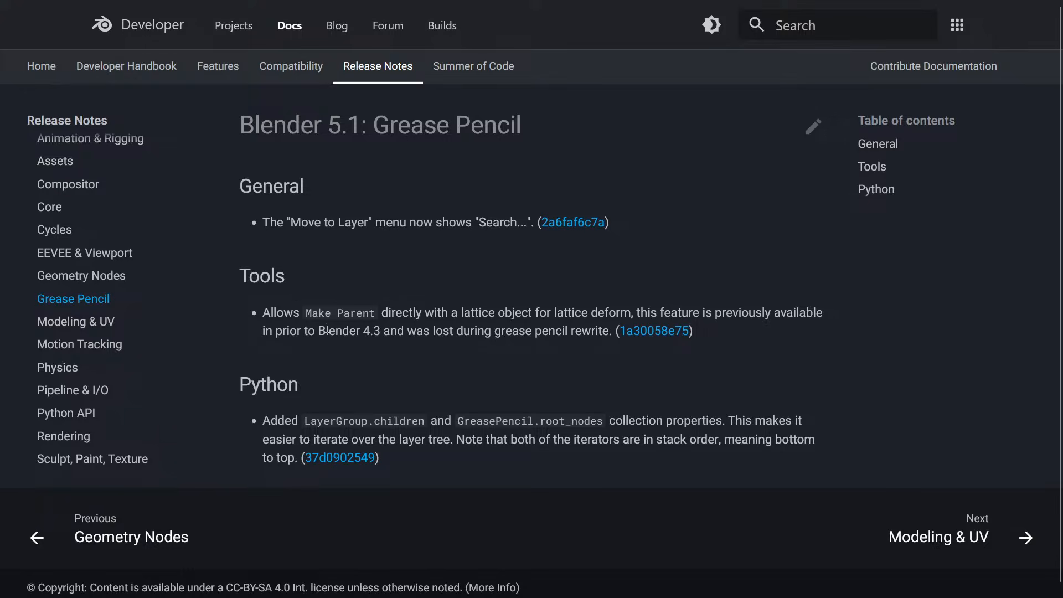
left_click(83, 322)
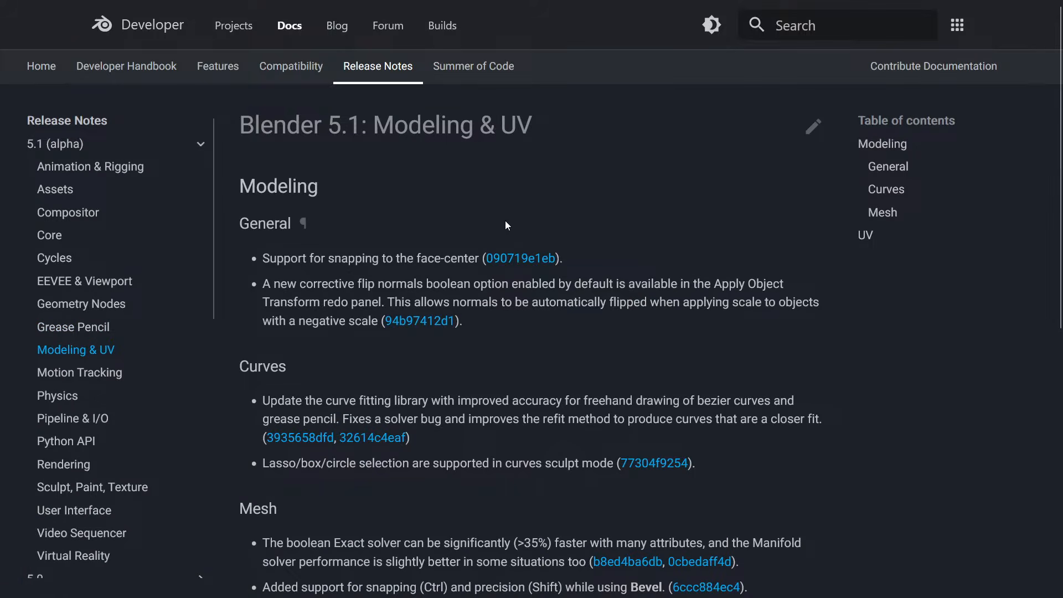
scroll(506, 225, "down", 6)
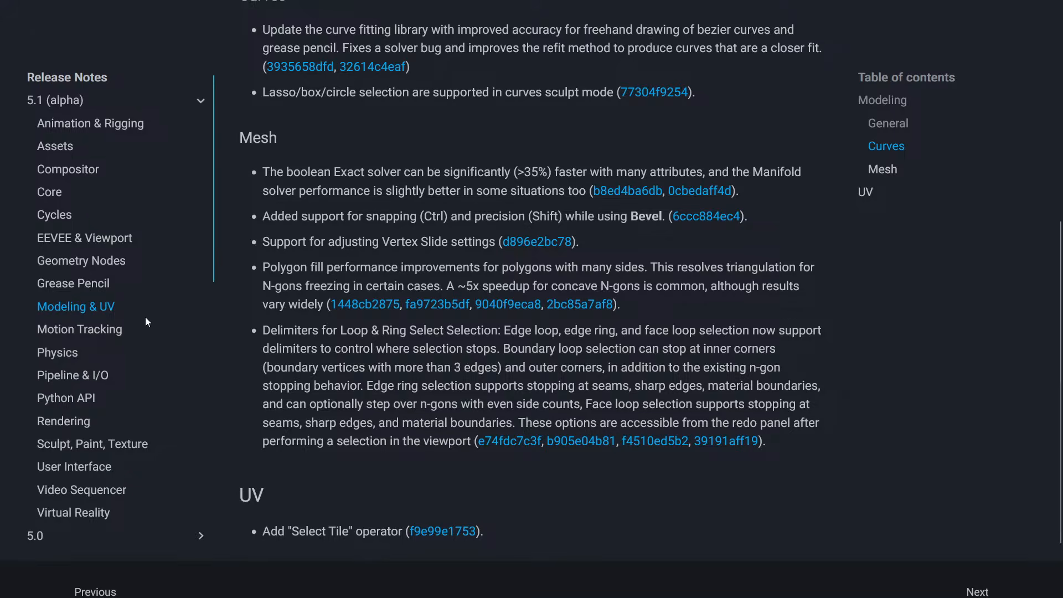
Open the Python API release notes, skim them down to the VSE property renames, and return to the page's beginning
left_click(66, 400)
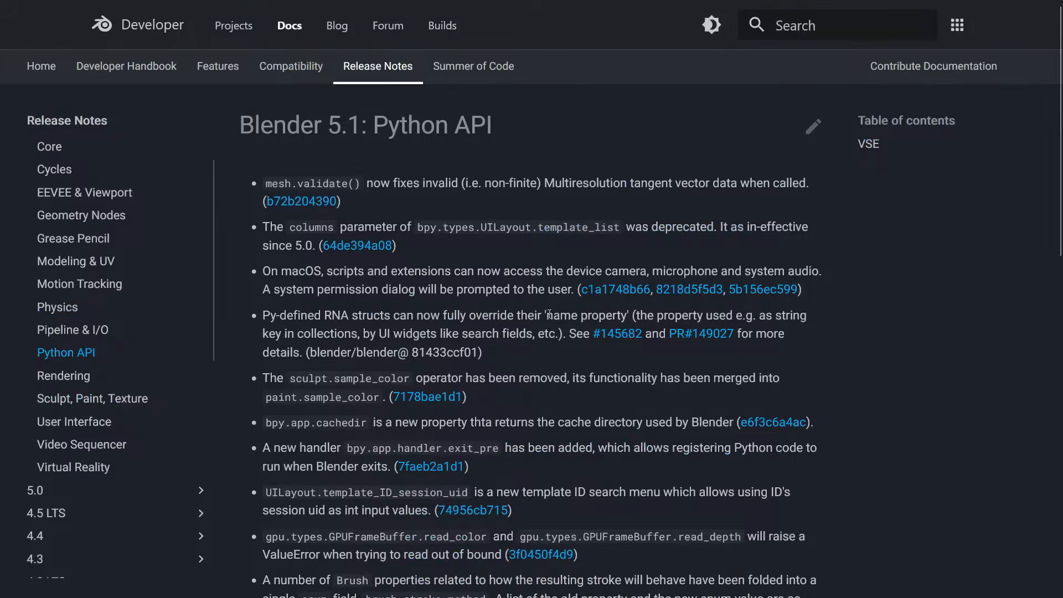
scroll(549, 290, "down", 10)
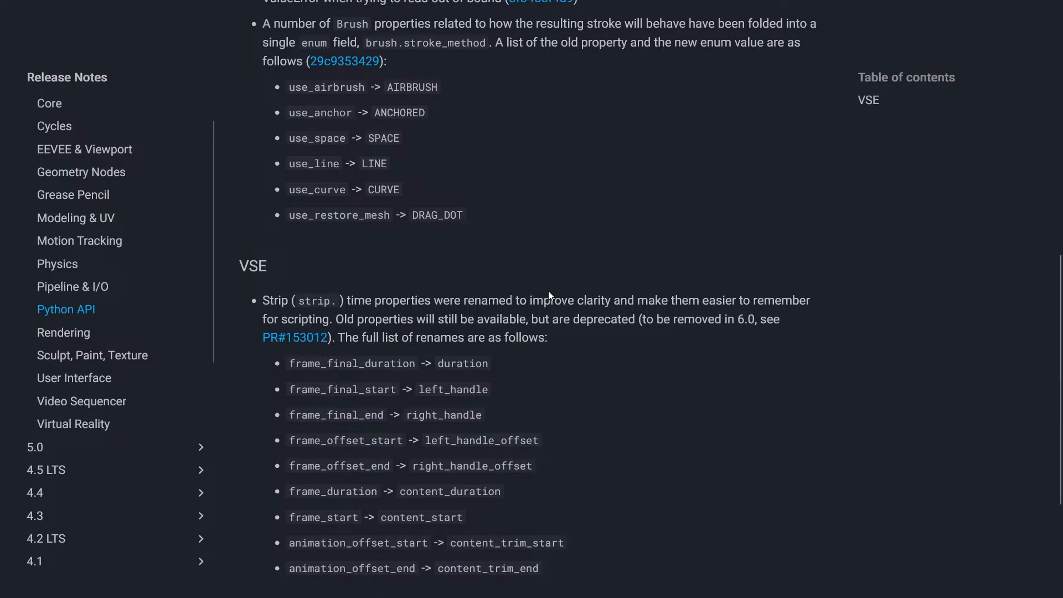
scroll(549, 295, "down", 3)
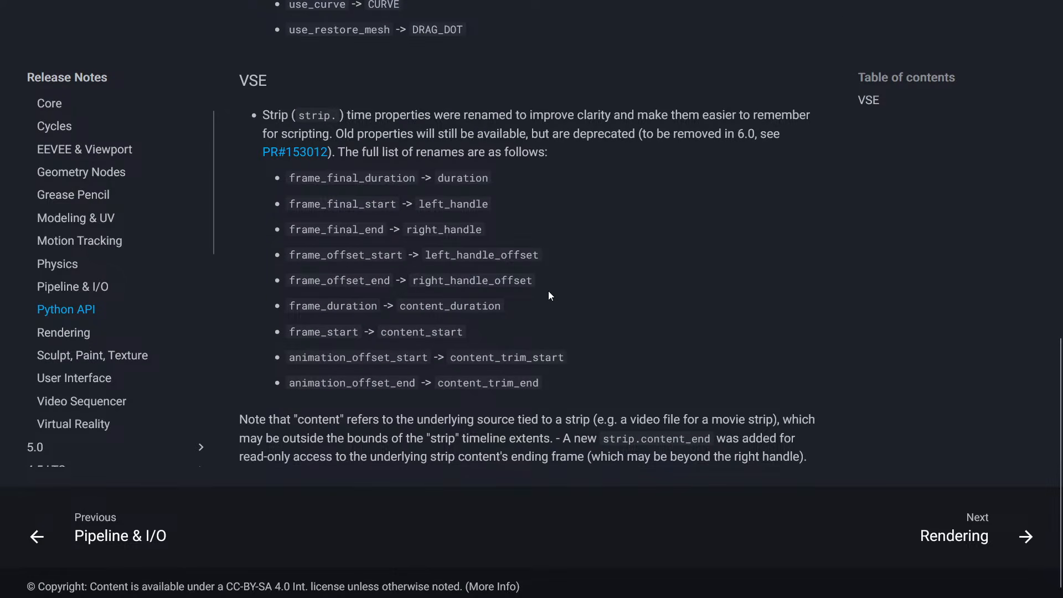
key("Home")
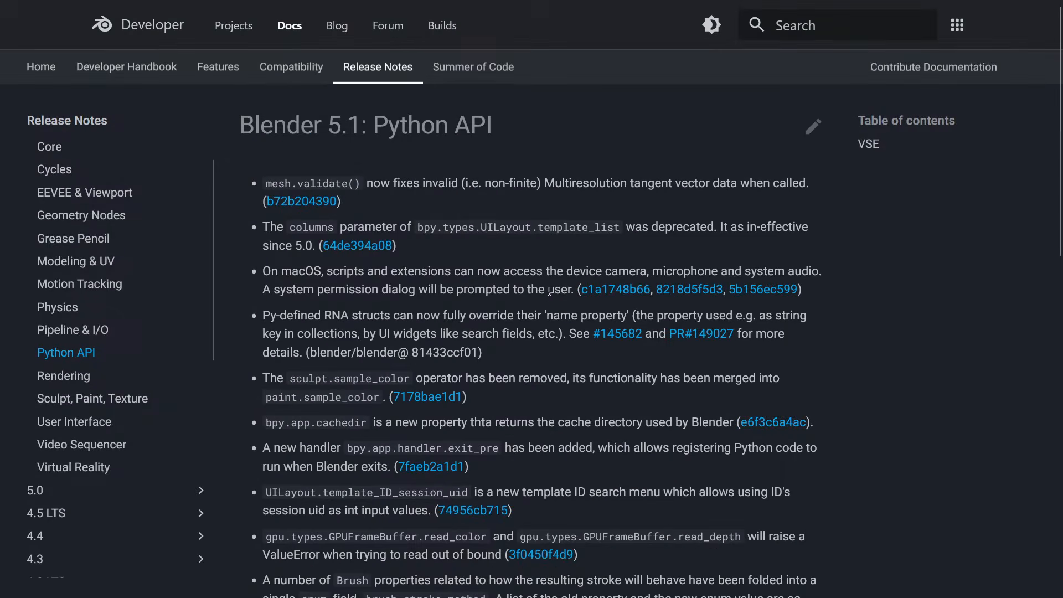
Go back through the Blender 5.1 release notes overview and open the Core release notes
left_click(55, 168)
left_click(52, 147)
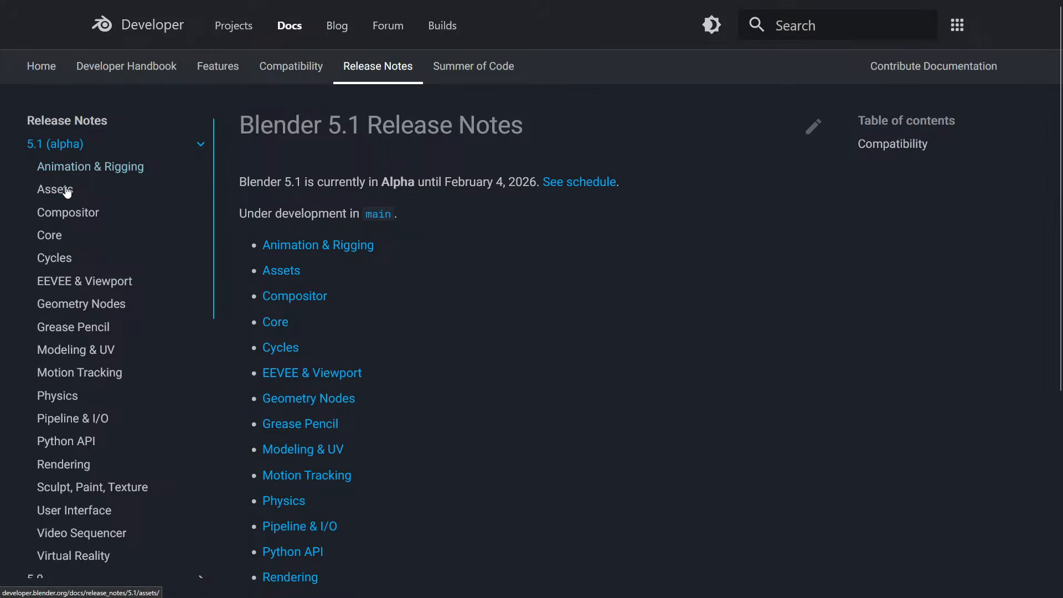
left_click(156, 227)
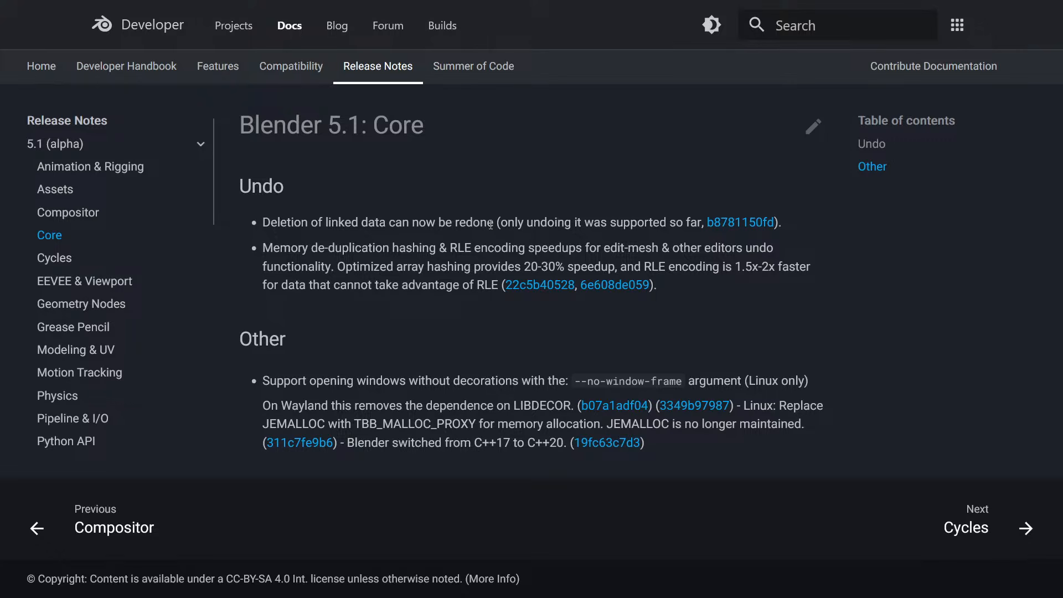
Open the Animation & Rigging release notes, review the performance table, and play the Gaussian Smoothing F-Curve modifier video
left_click(71, 166)
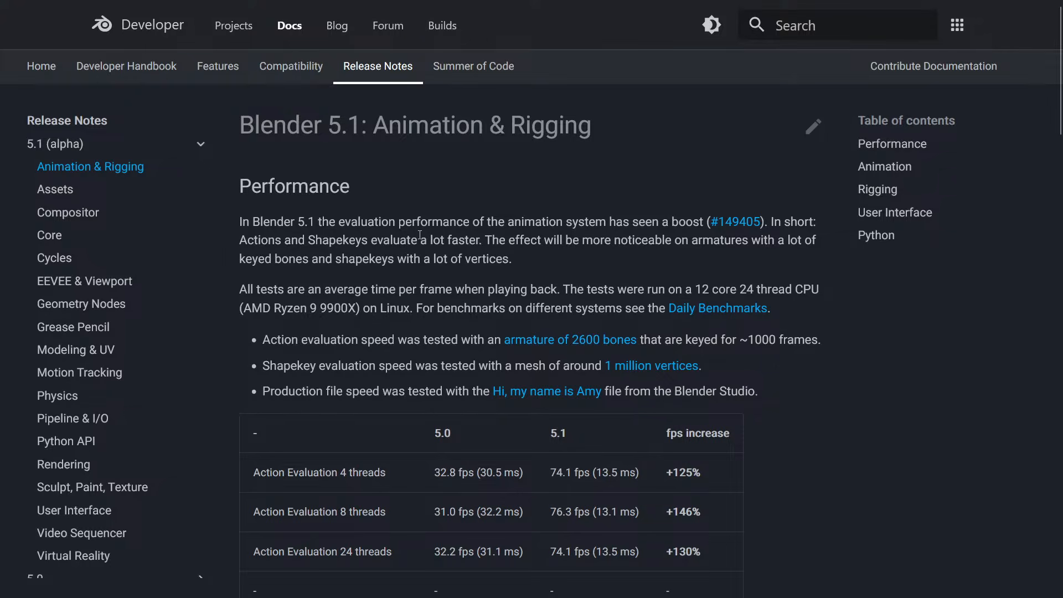
scroll(512, 262, "down", 3)
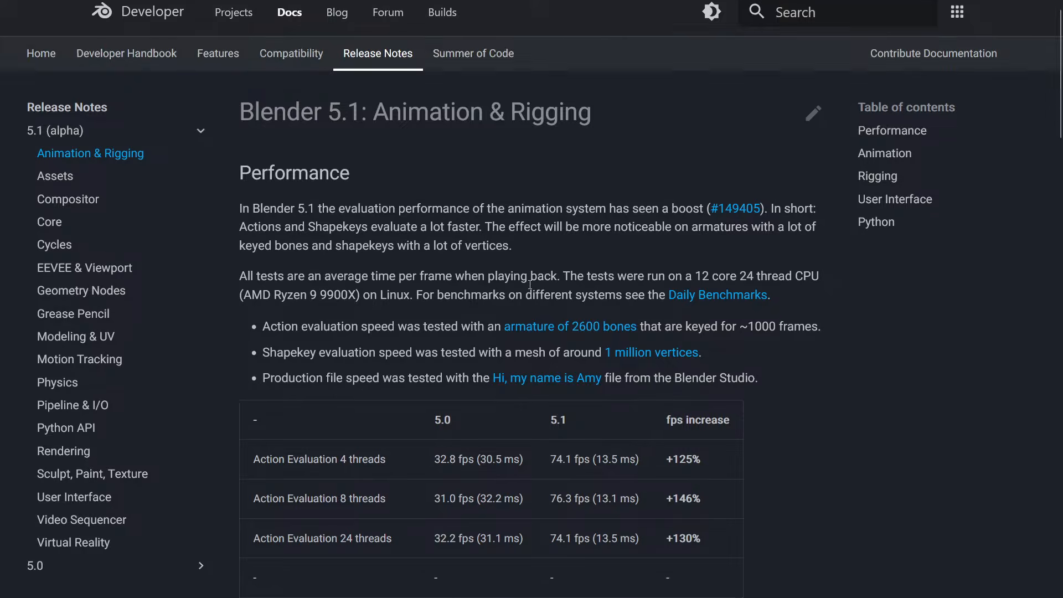
scroll(512, 261, "down", 8)
scroll(513, 258, "up", 7)
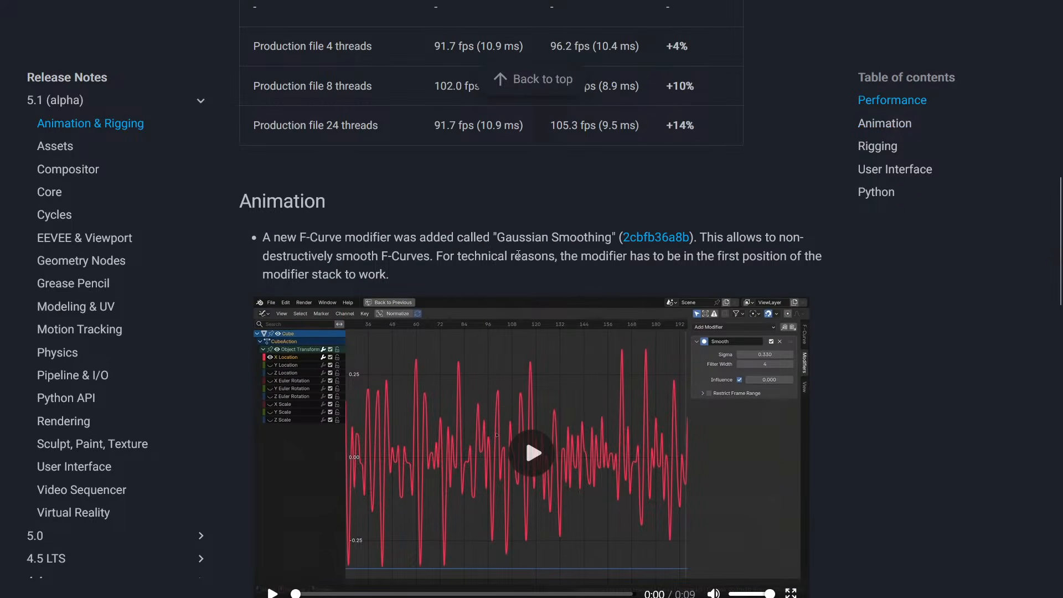
scroll(500, 407, "down", 3)
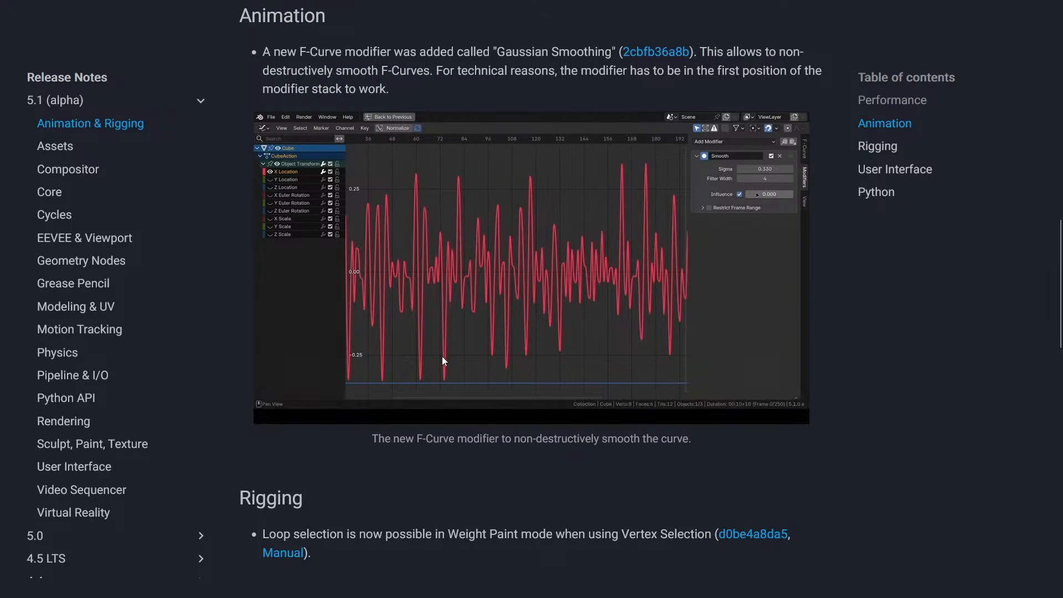
left_click(268, 410)
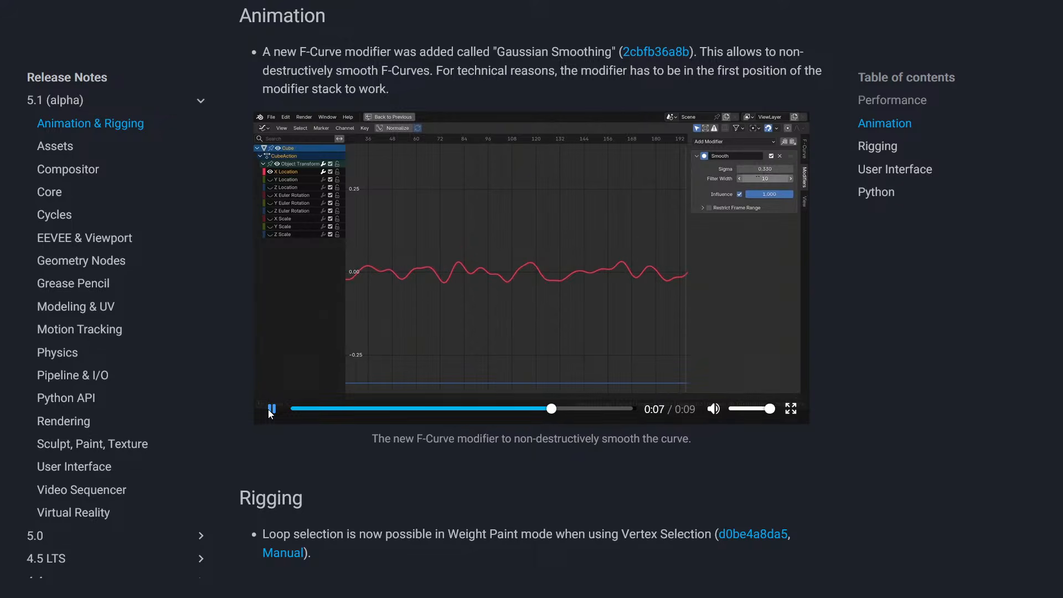
Examine the Rigging, User Interface and Python sections, comparing the Dope Sheet interpolation lines and playing the subframe playhead video
scroll(268, 409, "down", 6)
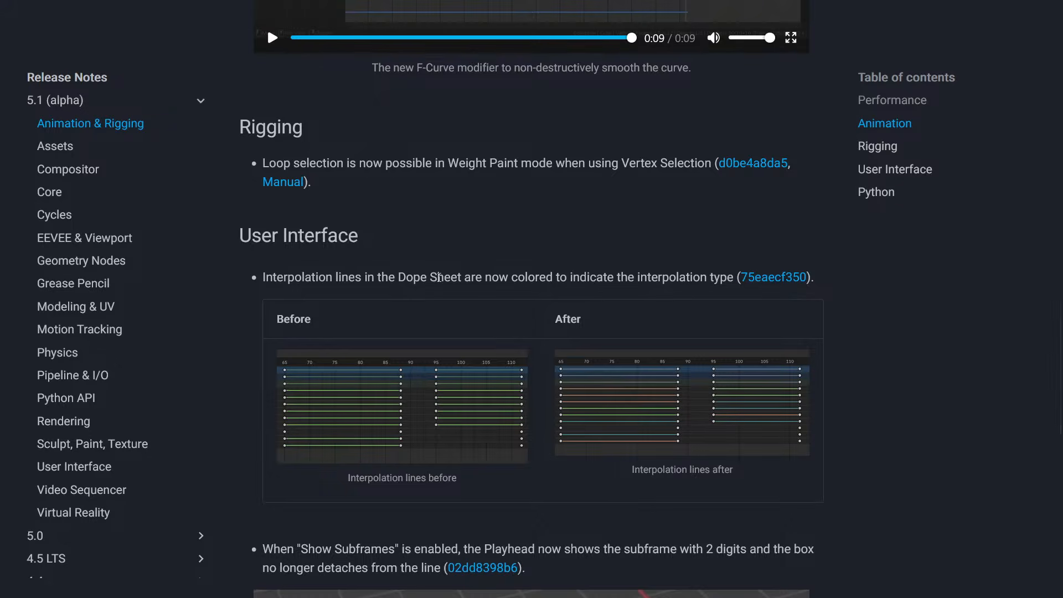
scroll(559, 301, "down", 3)
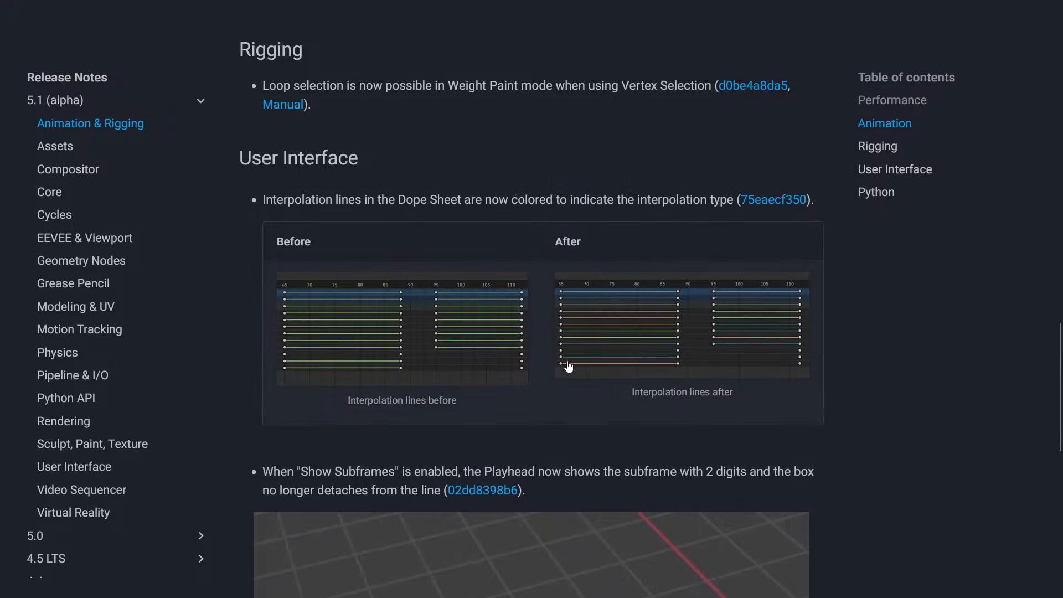
scroll(515, 283, "down", 6)
scroll(513, 282, "up", 3)
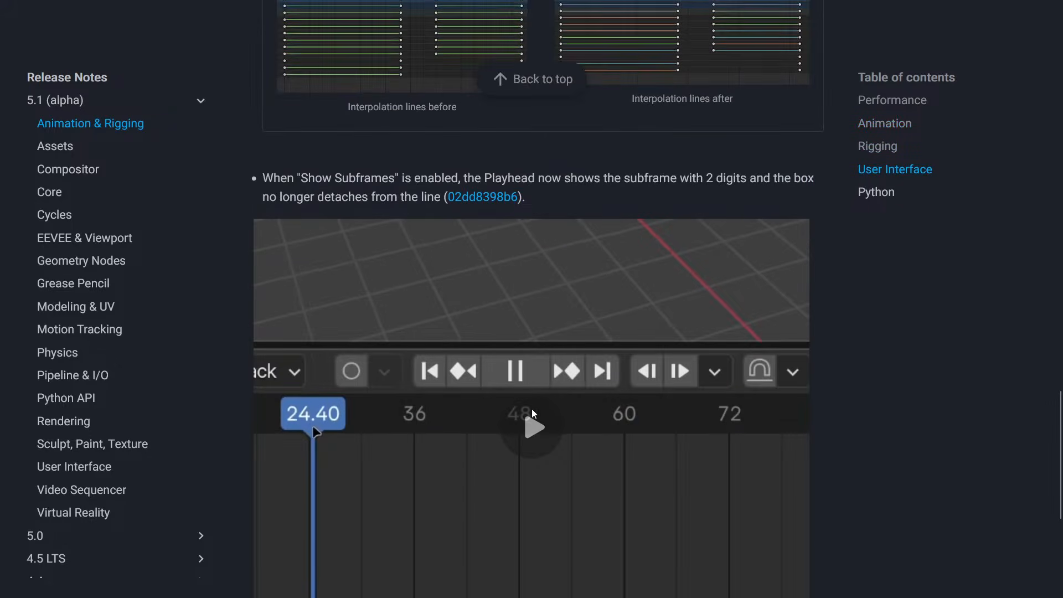
left_click(532, 420)
scroll(575, 399, "down", 3)
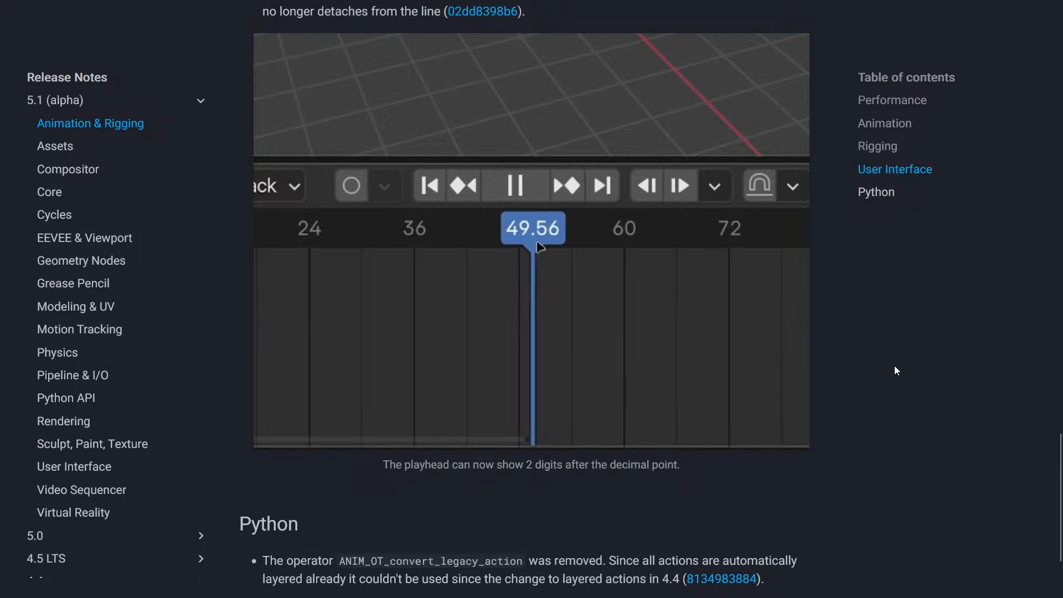
scroll(892, 366, "down", 2)
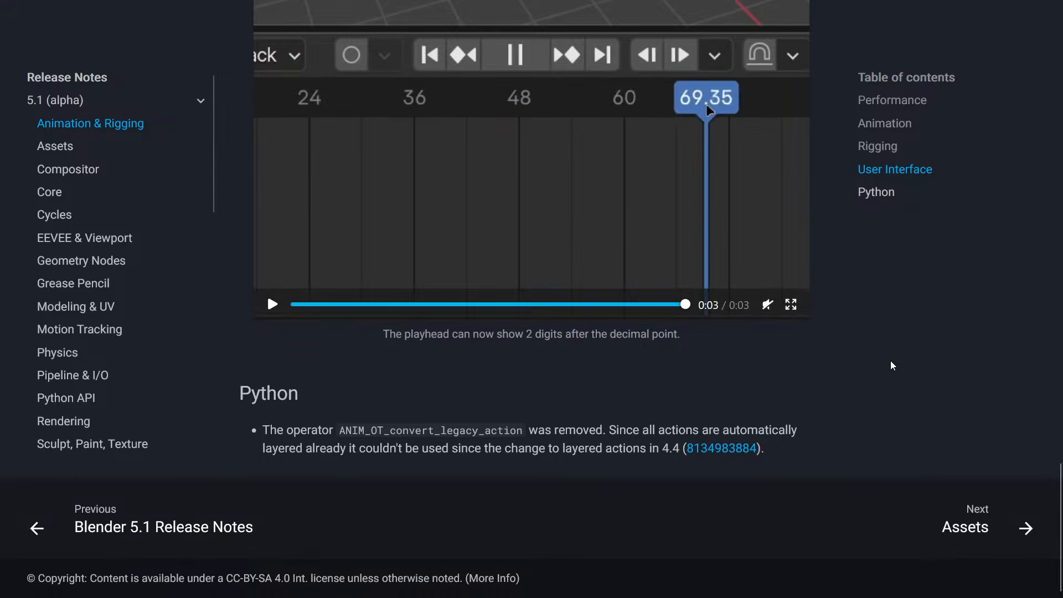
scroll(890, 363, "up", 6)
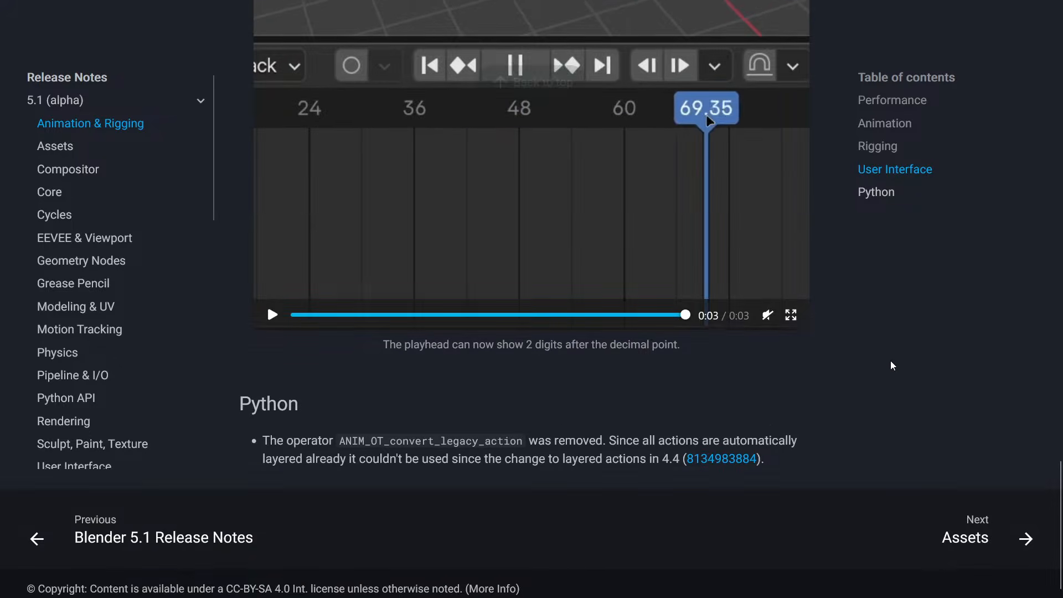
Open the Assets release notes, highlight the entry on disabling individual asset libraries, and clear the highlight
left_click(54, 154)
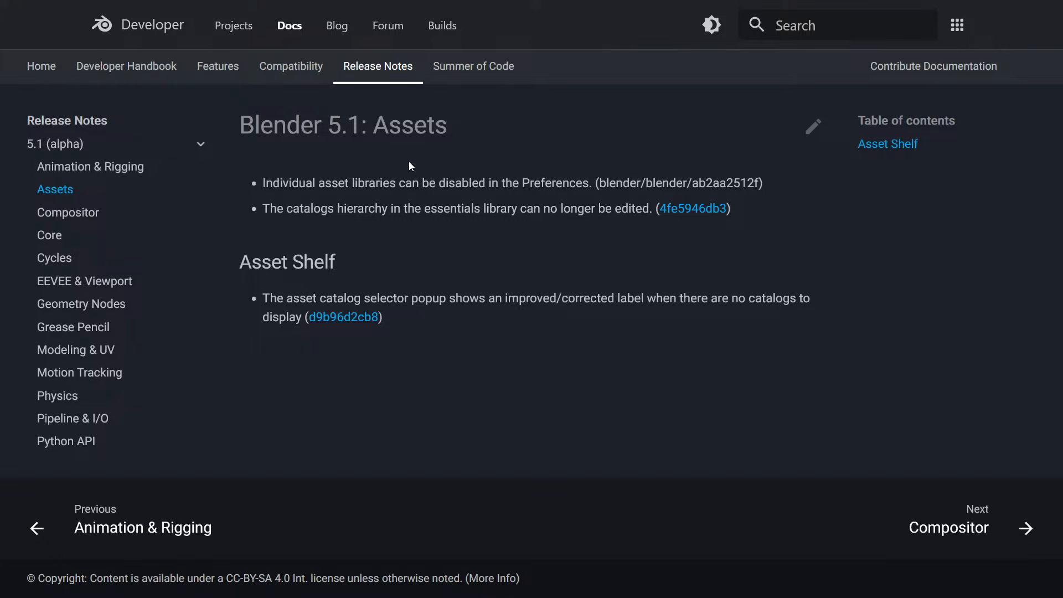
left_click_drag(270, 184, 491, 183)
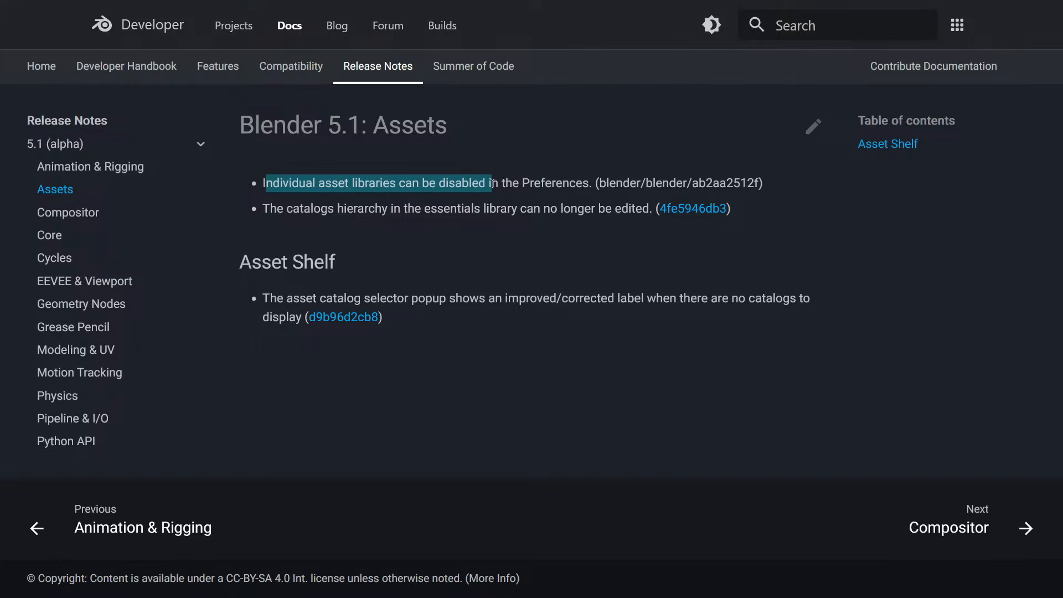
left_click(301, 173)
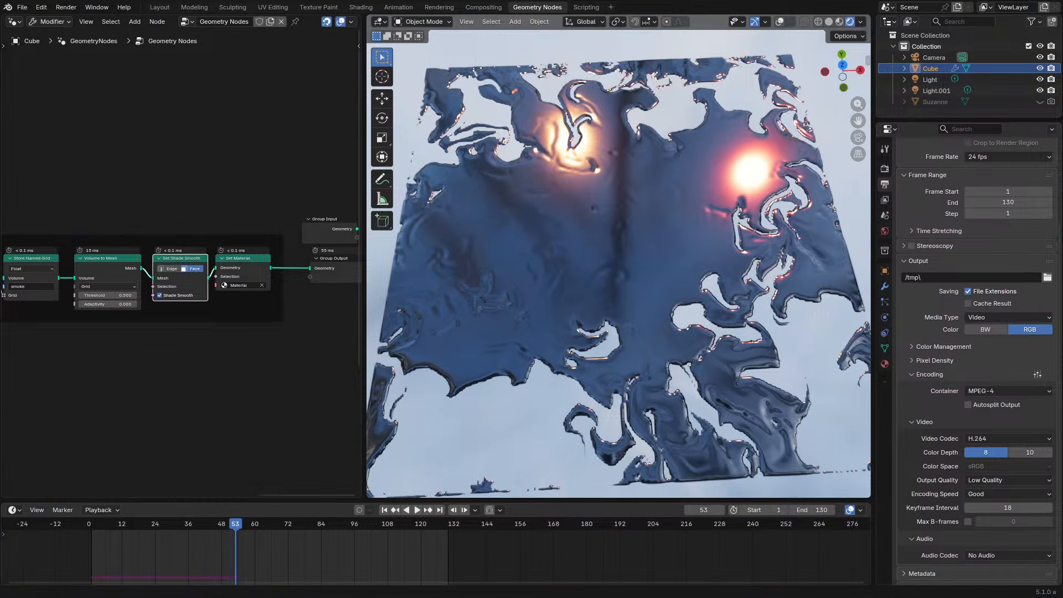
Switch to Blender, play the fluid simulation, and examine the grid and smoke node frames while toggling playback
key("space")
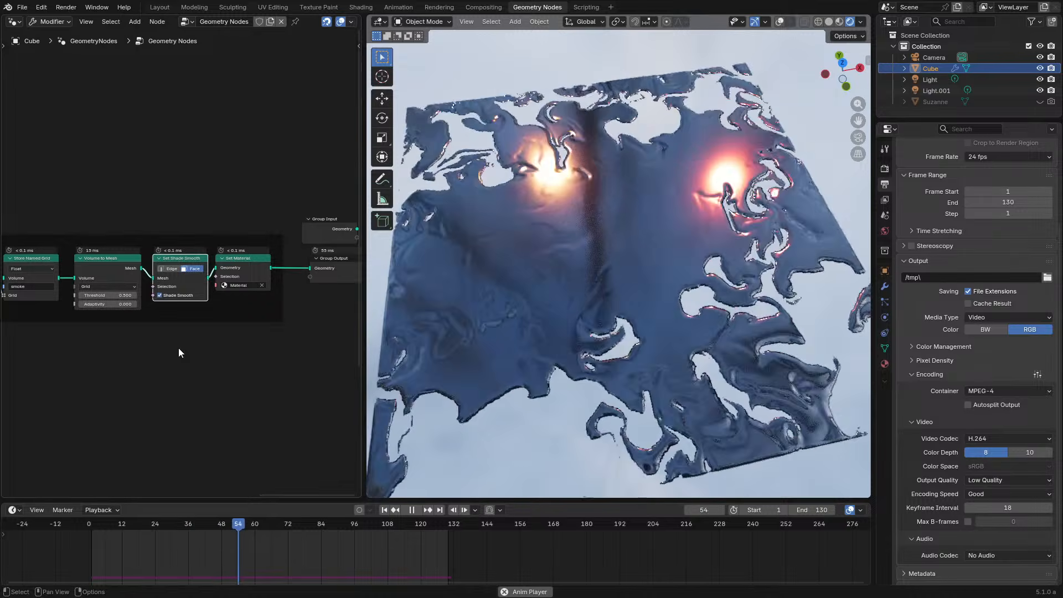
scroll(622, 304, "up", 2)
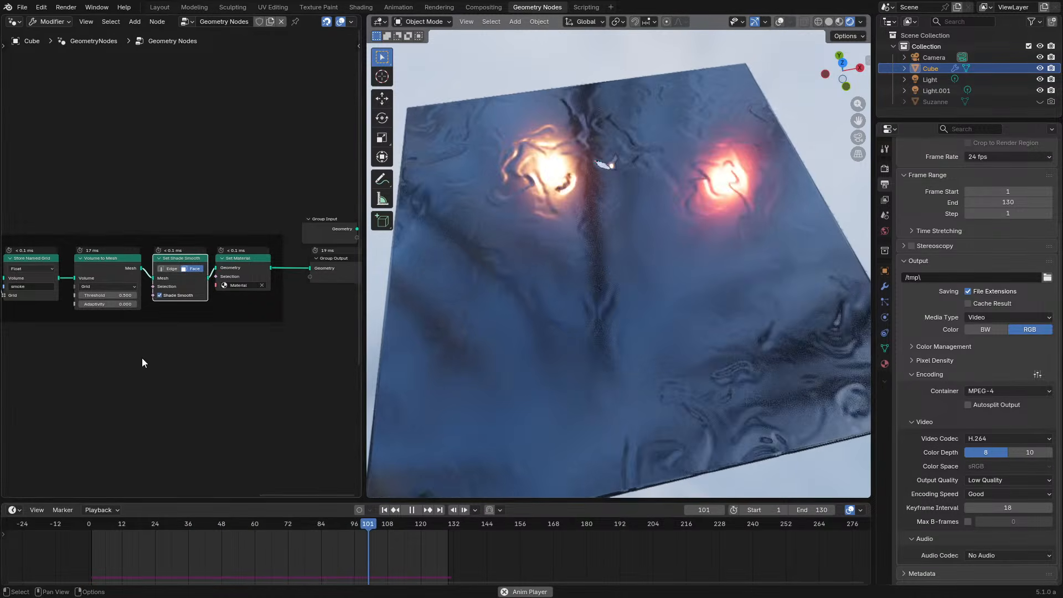
middle_click_drag(142, 357, 13, 314)
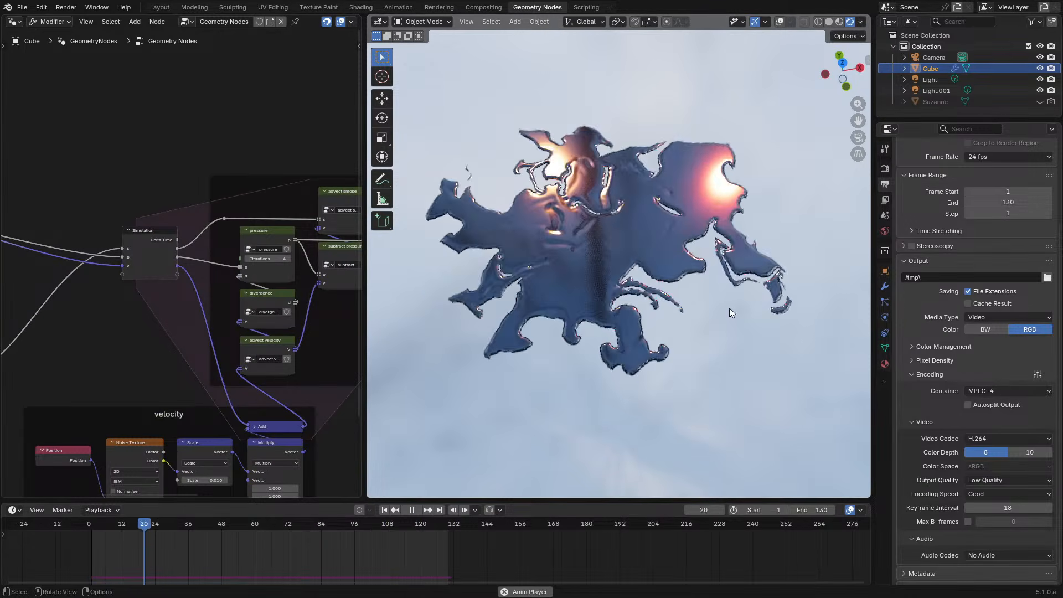
middle_click_drag(230, 315, 321, 301)
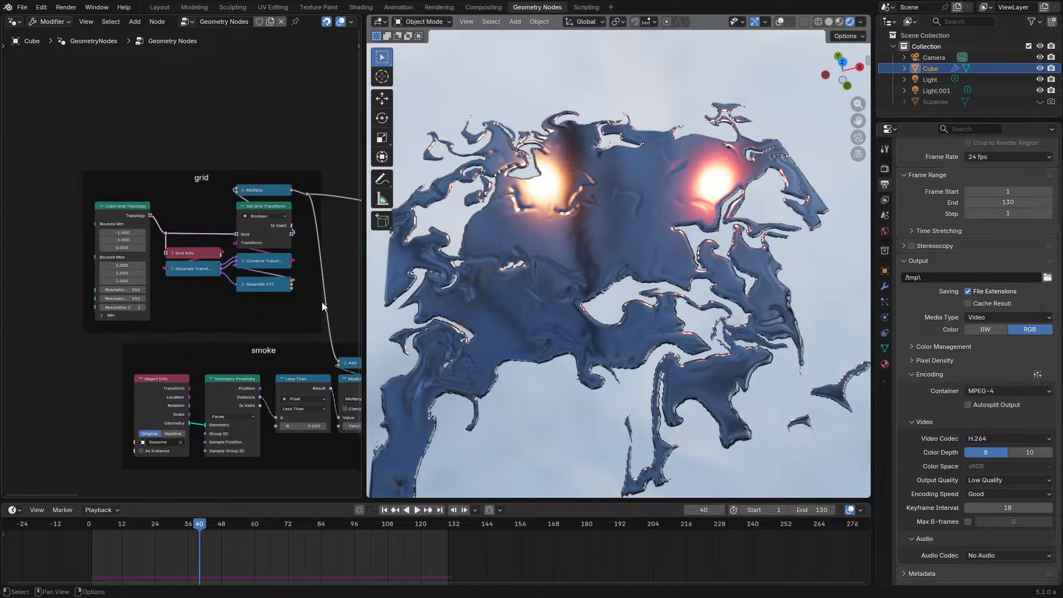
scroll(175, 282, "up", 2)
key("space")
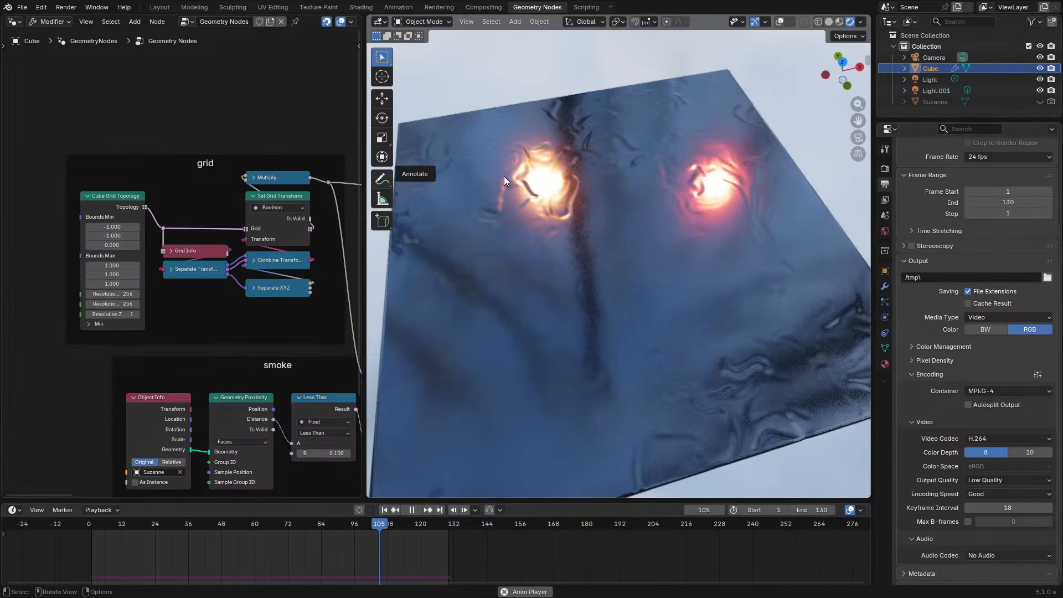
Examine the playing fluid surface from a steeper angle, look over the smoke nodes, and pause playback
middle_click_drag(294, 264, 25, 290)
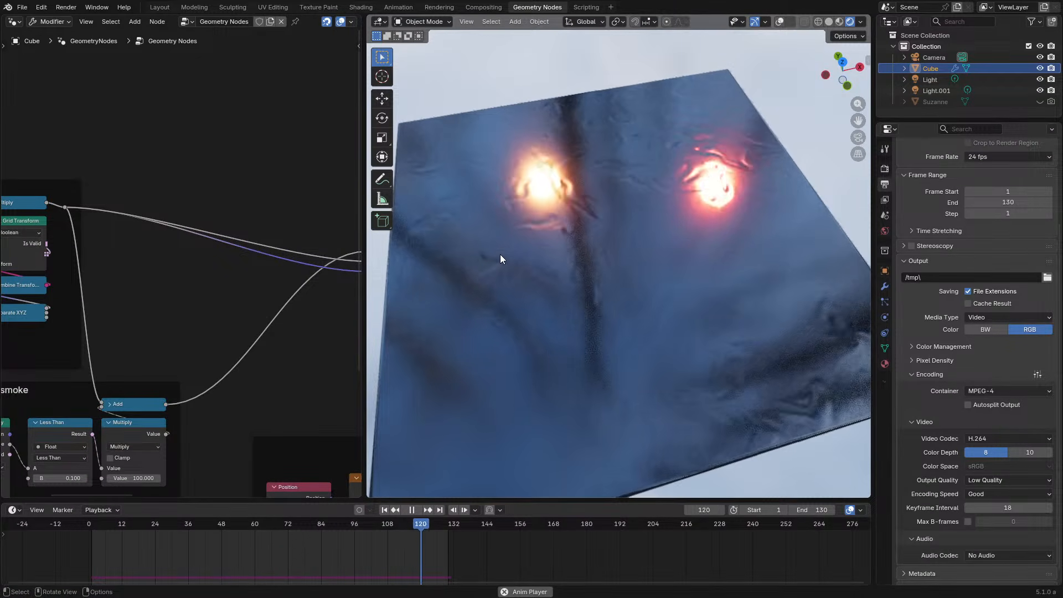
middle_click_drag(500, 254, 491, 281)
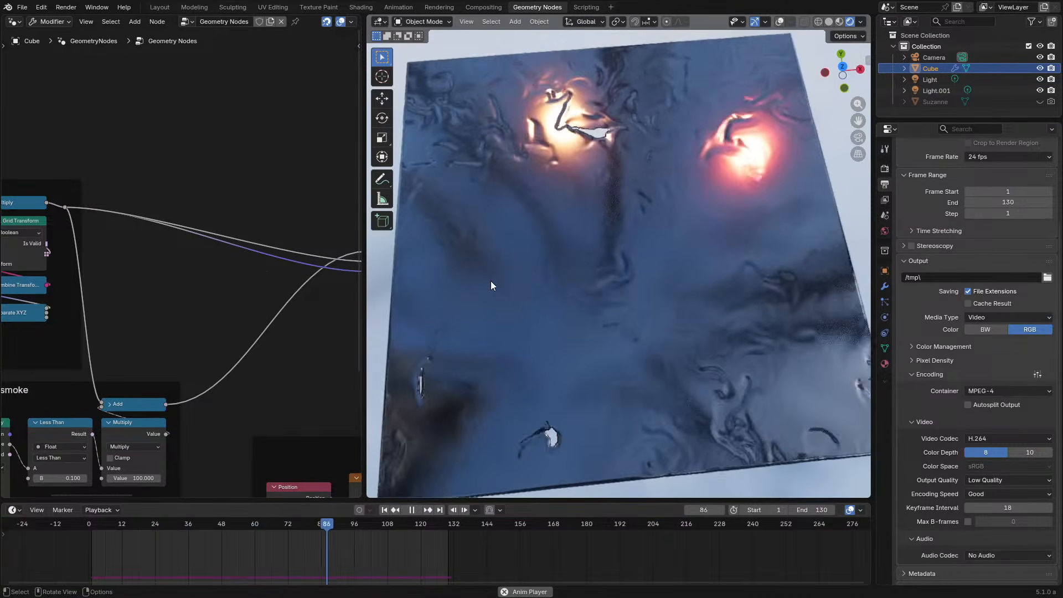
middle_click_drag(597, 283, 598, 329)
key("space")
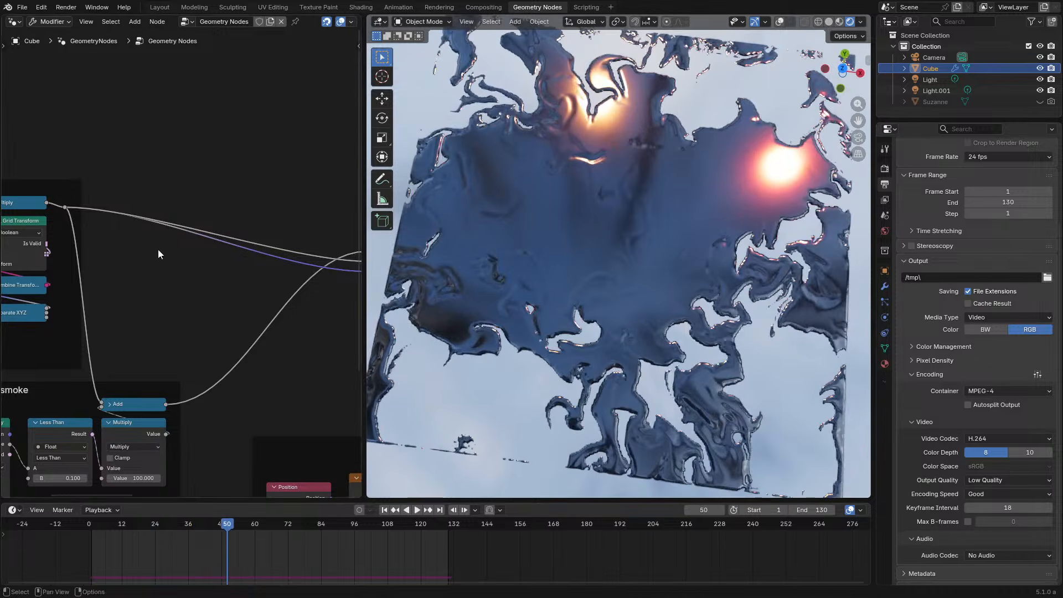
Add a Volume Cube node beside the Cube Grid Topology node, outside the grid frame
middle_click_drag(155, 247, 133, 210)
key("shift+a")
type("vou")
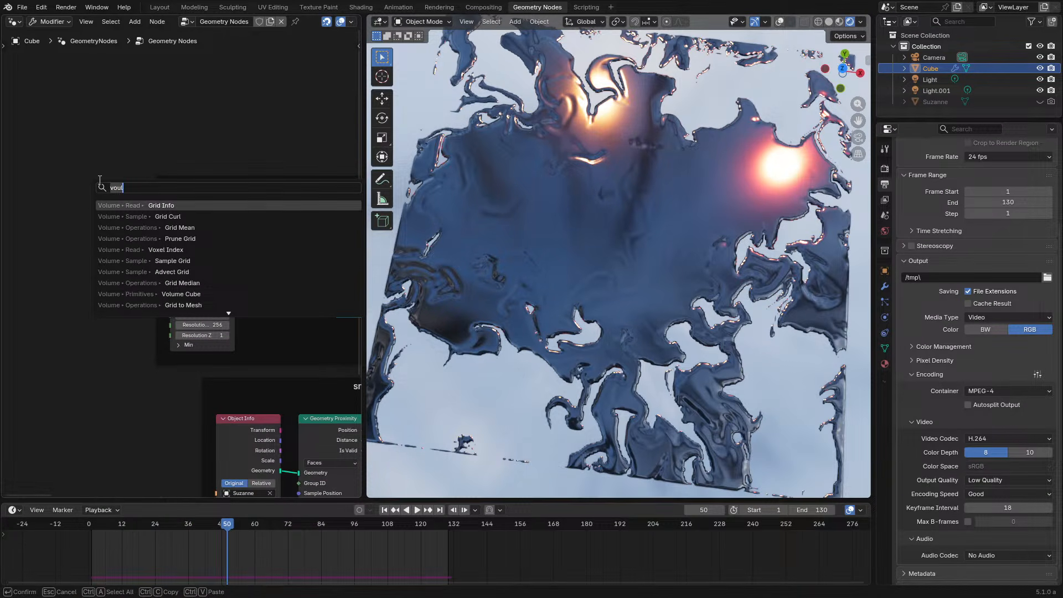
type("l")
key("BackSpace")
key("BackSpace")
type("lu")
key("Return")
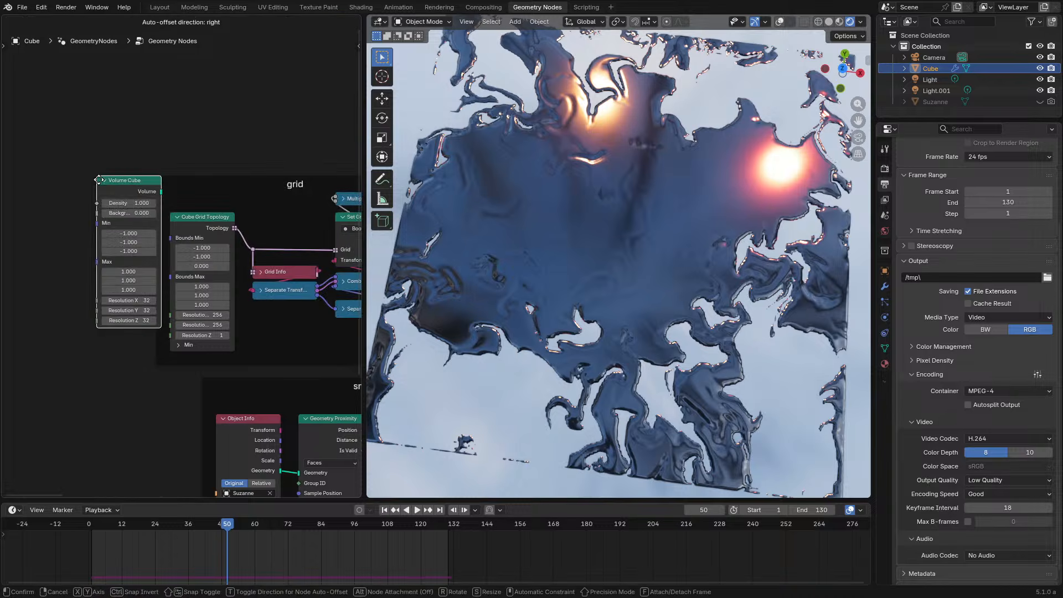
left_click(62, 207)
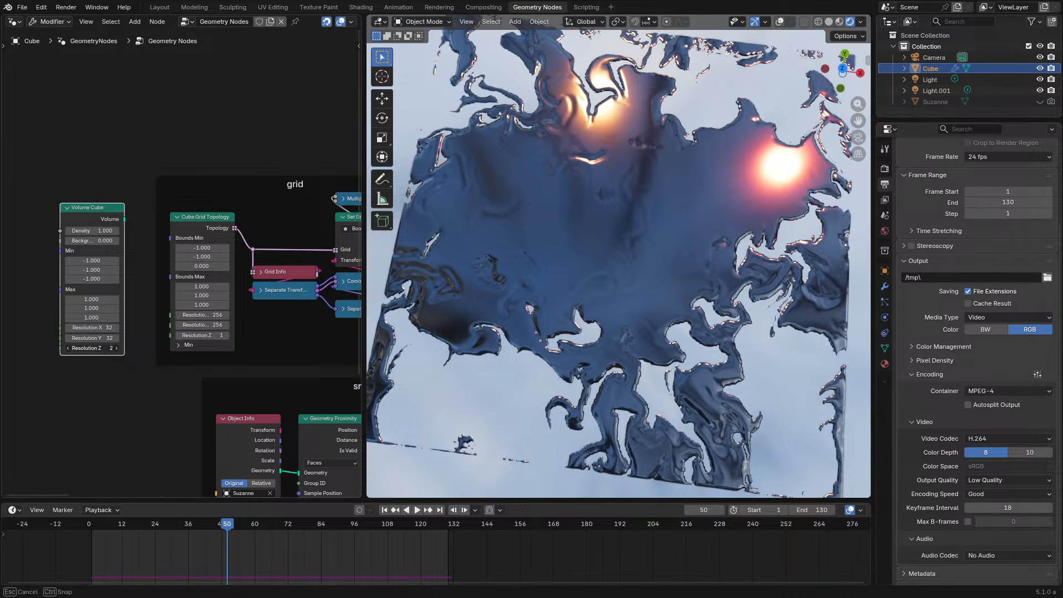
Set the Volume Cube's Resolution Z to 1, preview its volume as output, and read the node's warning
scroll(207, 361, "up", 2)
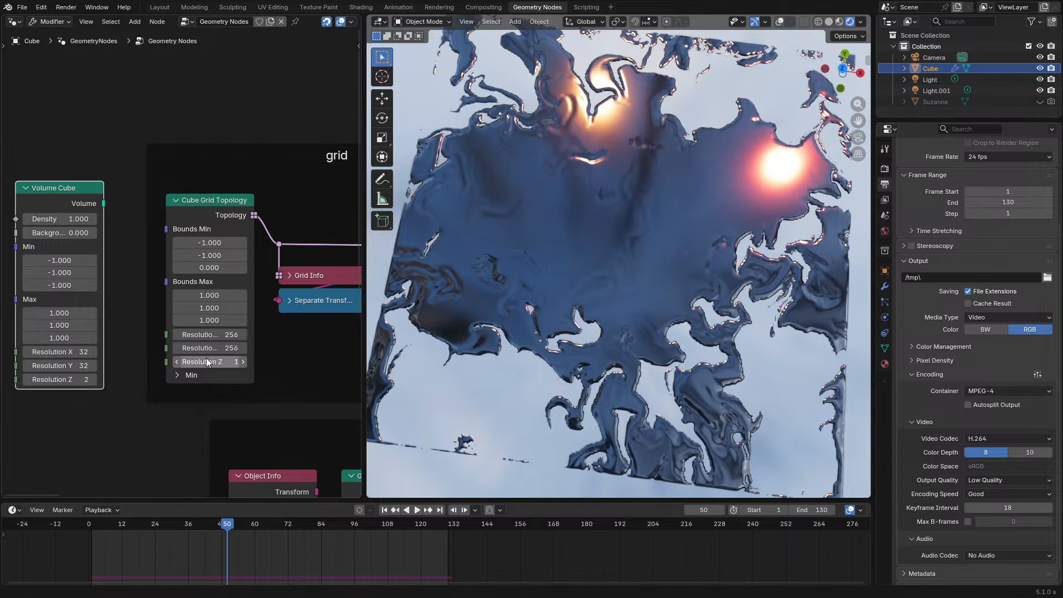
left_click(55, 380)
type("1")
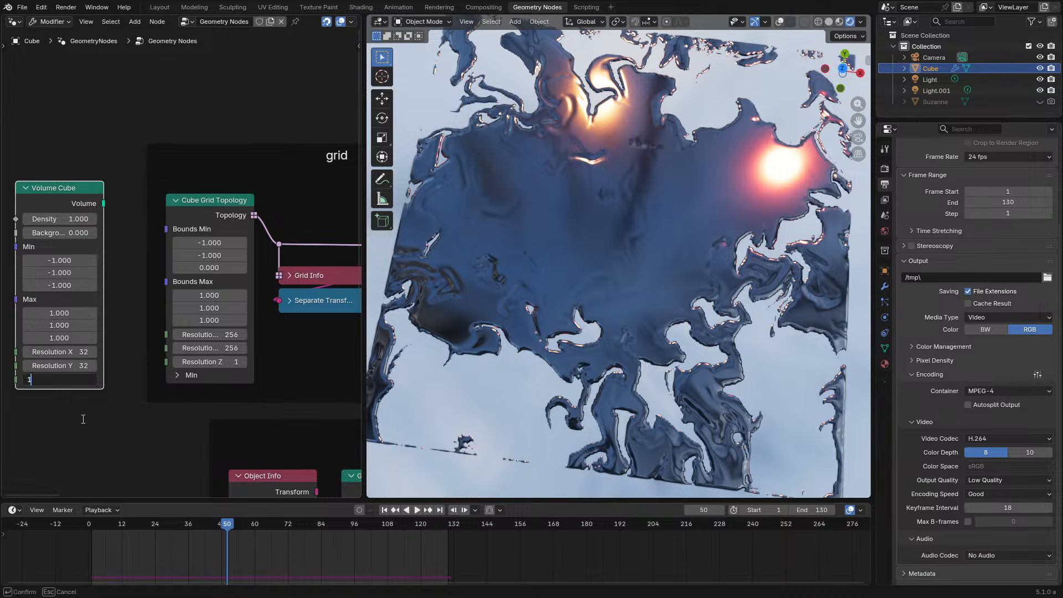
left_click(85, 194, "ctrl+shift")
mouse_move(95, 189)
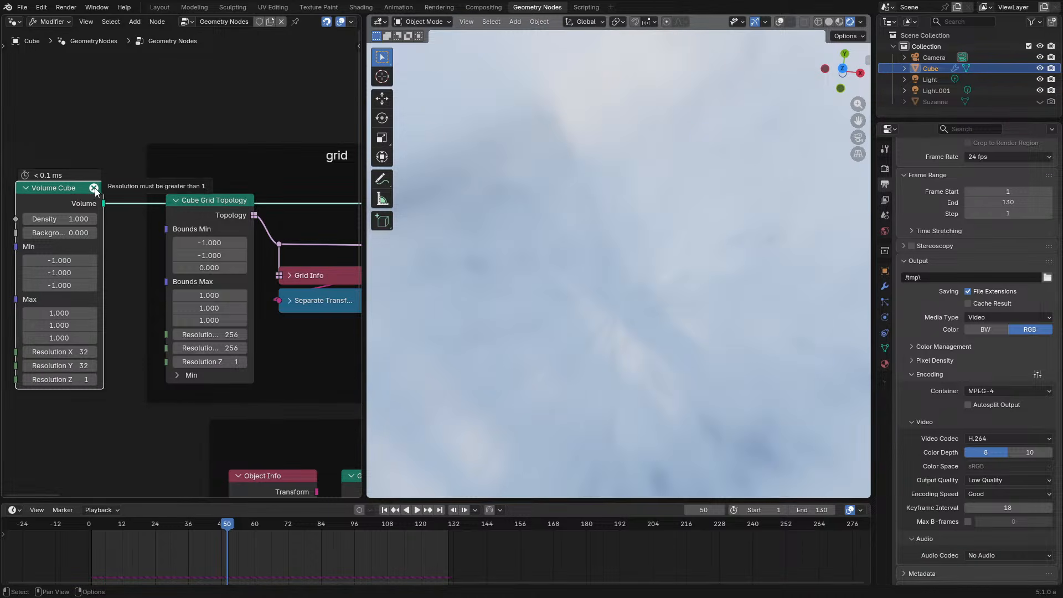
Remove the Volume Cube node, reconnect the fluid surface to the output, and briefly run the simulation
key("ctrl+c")
key("ctrl+x")
scroll(230, 250, "down", 4)
middle_click_drag(231, 251, 316, 306)
scroll(276, 310, "up", 5)
left_click(265, 311, "ctrl+shift")
middle_click_drag(208, 314, 93, 226)
scroll(94, 232, "up", 8)
key("space")
key("space")
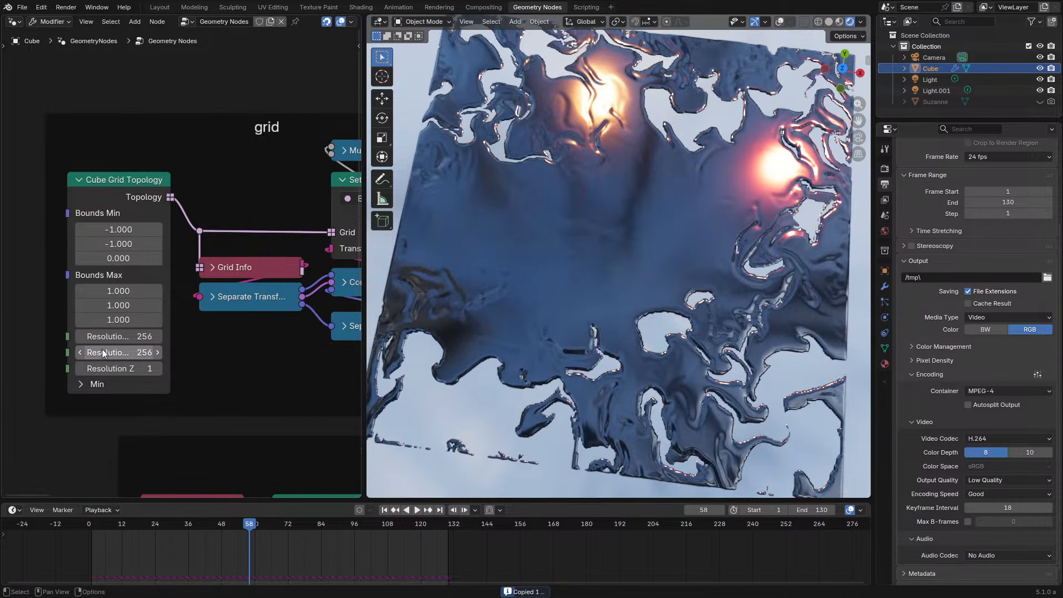
Set Cube Grid Topology's Resolution Y to 1 and play the simulation from the start
left_click(101, 349)
left_click_drag(102, 349, 118, 476)
left_click(83, 527)
key("space")
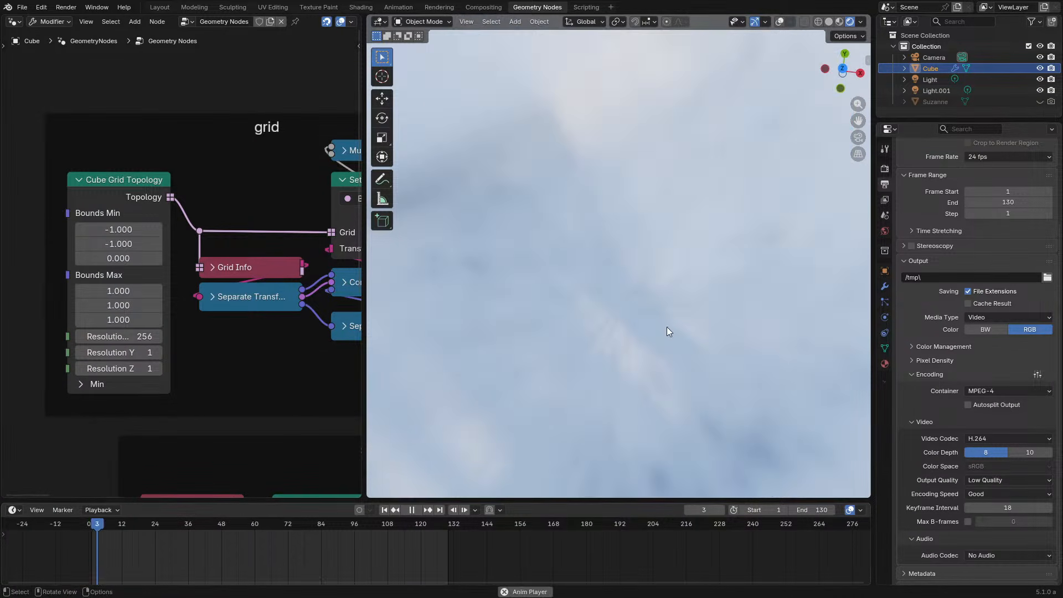
Switch the viewport to wireframe shading, pause playback, and turn on the viewport overlays
key("z")
left_click(589, 300)
key("space")
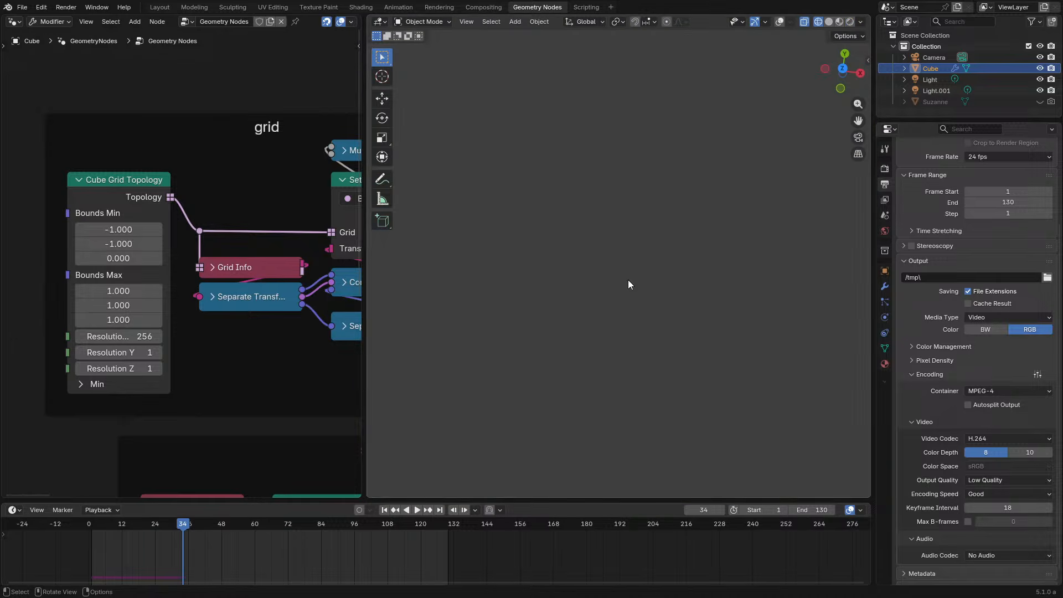
left_click(778, 21)
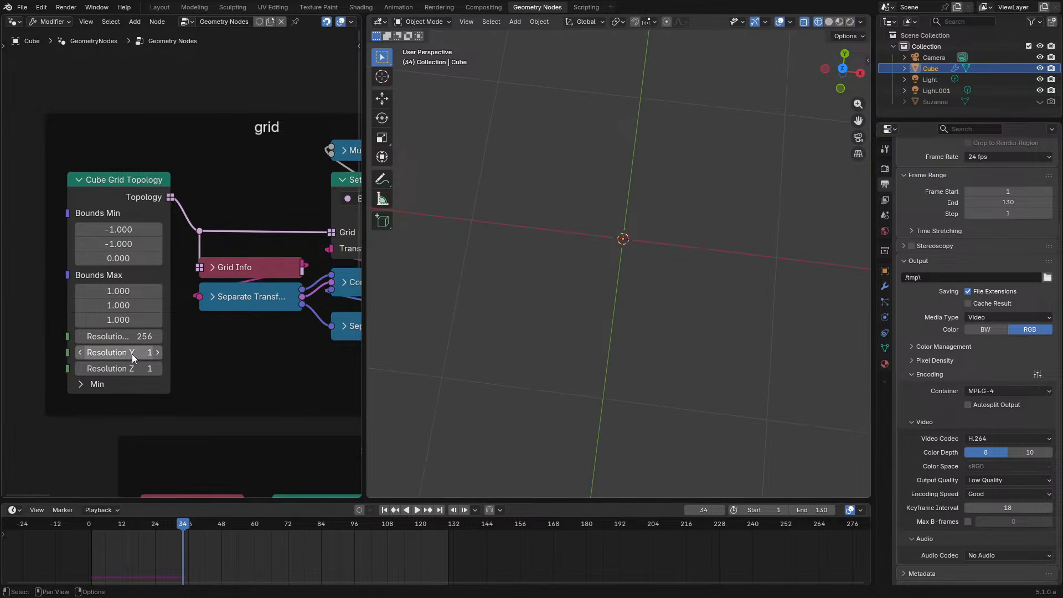
Set Cube Grid Topology's Resolution Y to 8, replay the simulation from the start, and view it from a low angle
left_click(97, 523)
key("space")
middle_click_drag(628, 328, 671, 244)
key("space")
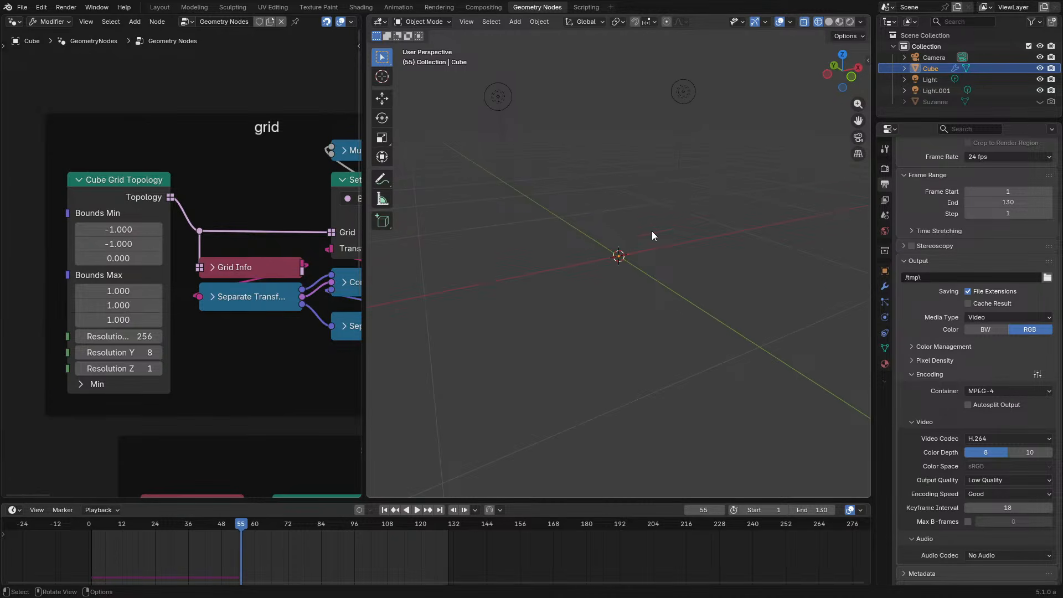
Set Cube Grid Topology's Resolution Y to 64, replay the simulation from the start, and view it from above
left_click(142, 358)
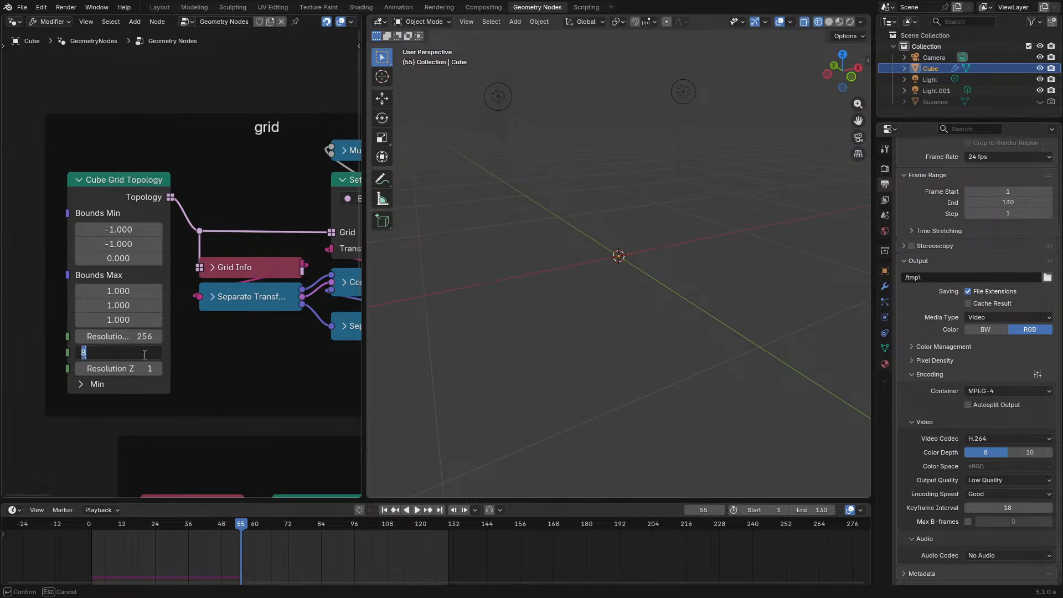
left_click(86, 523)
key("space")
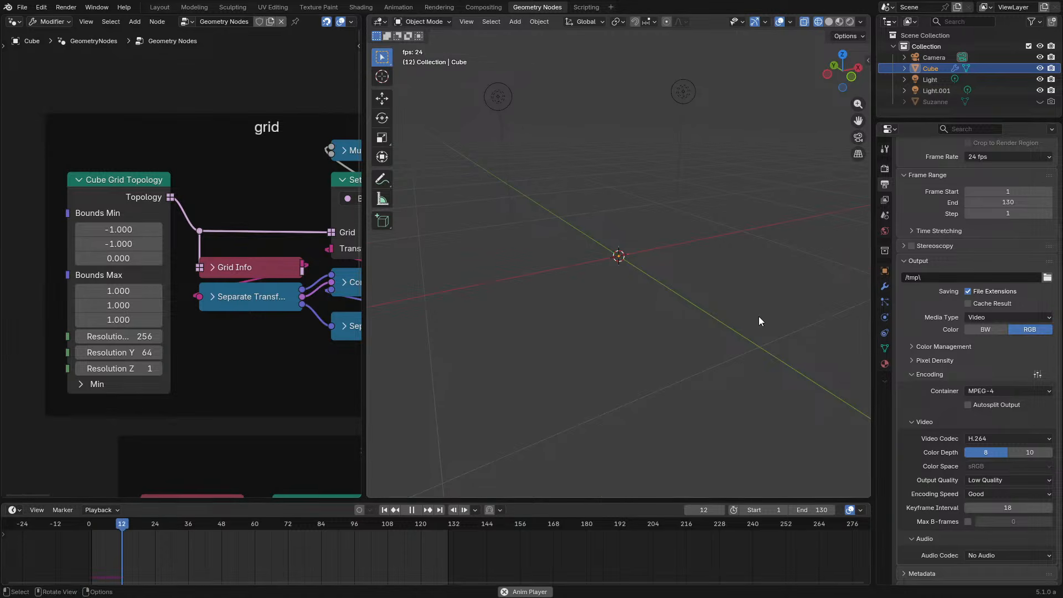
middle_click_drag(758, 316, 703, 377)
key("space")
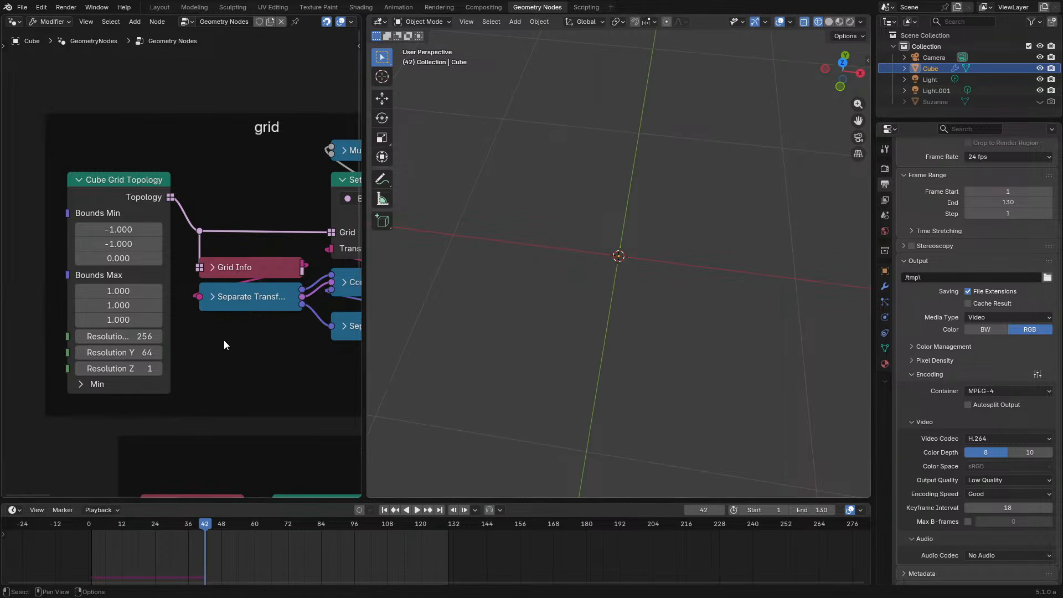
Preview the Store Named Grid node's smoke volume as output and play the simulation
scroll(224, 341, "down", 2)
left_click(157, 201)
scroll(271, 252, "down", 9)
middle_click_drag(272, 255, 248, 302)
scroll(247, 302, "up", 4)
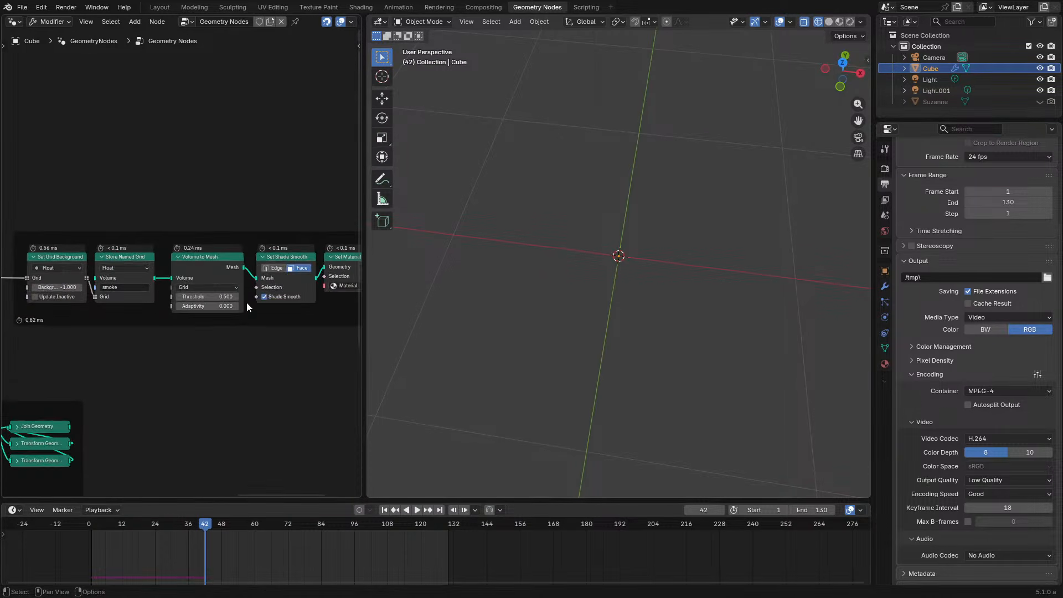
left_click(144, 276, "shift")
key("space")
middle_click_drag(596, 350, 492, 333)
Move the cube about 0.77 m along the global Y axis during playback, and pause
key("g")
key("y")
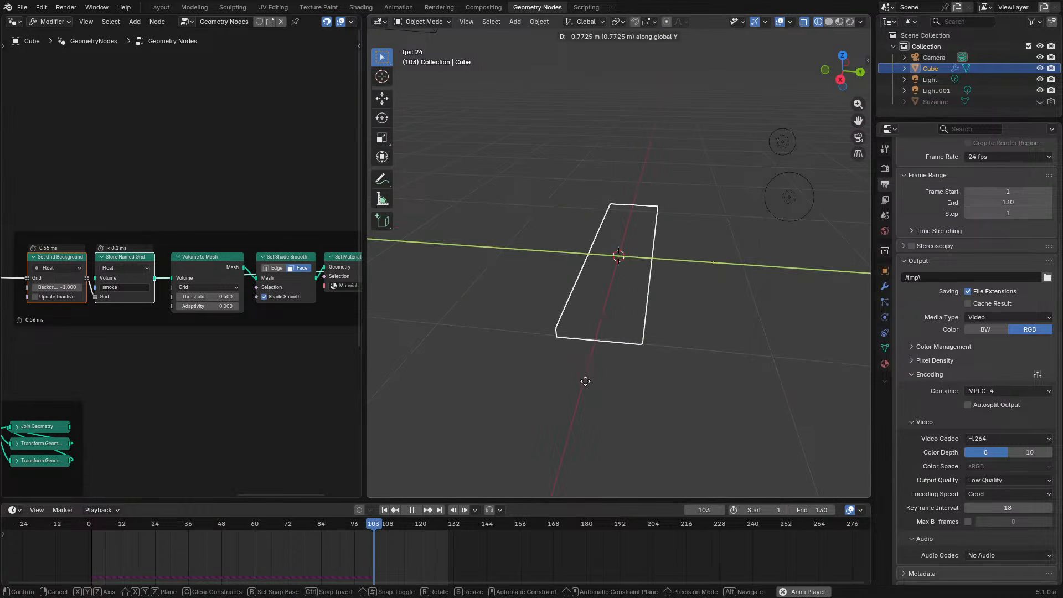
left_click(588, 380)
key("space")
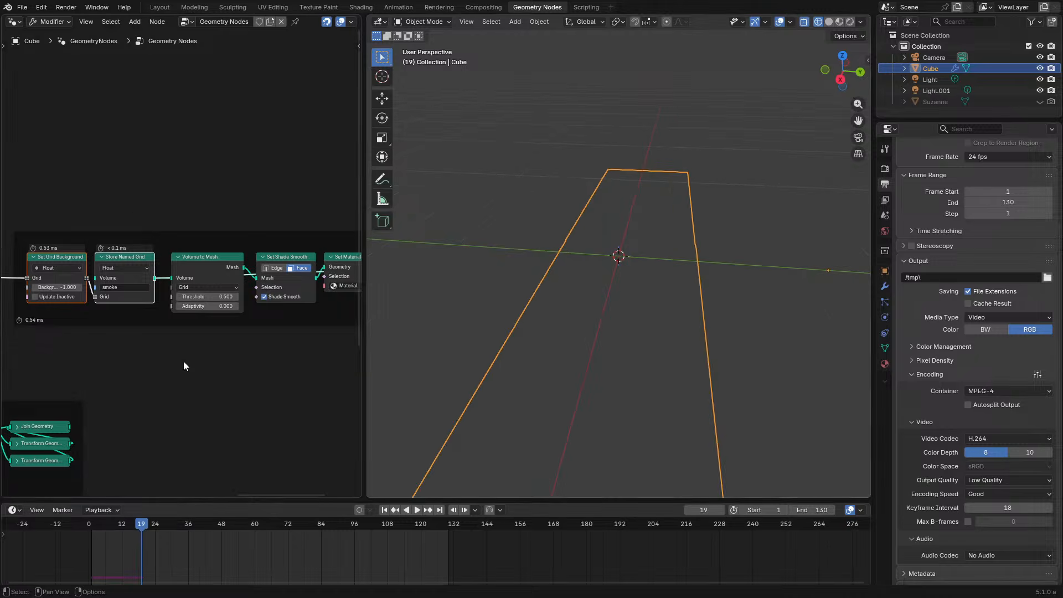
Nudge the cube freely while the simulation plays, and return playback to frame 0
middle_click_drag(183, 360, 194, 230)
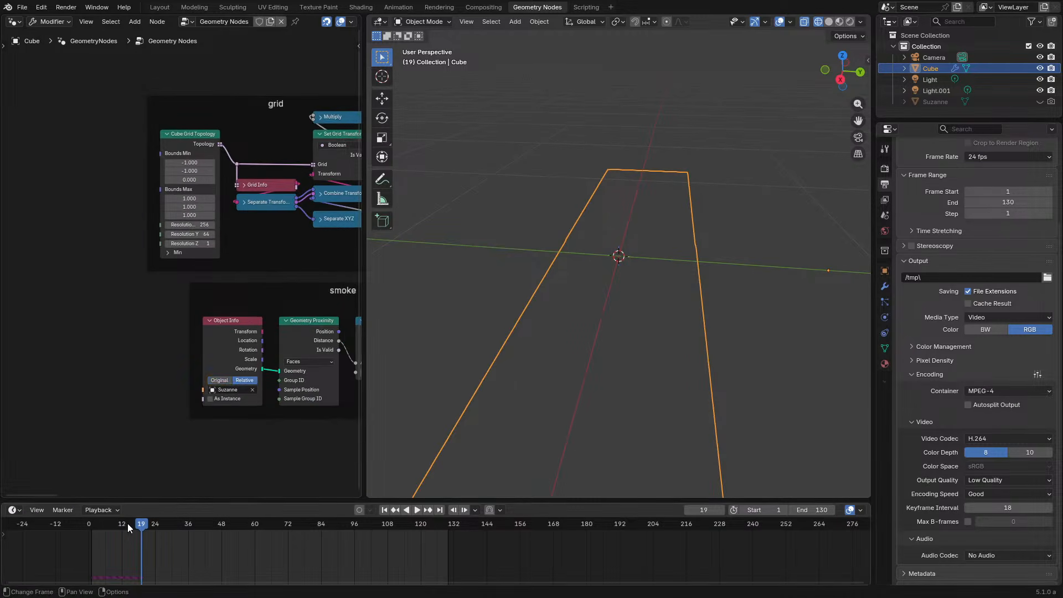
key("space")
key("g")
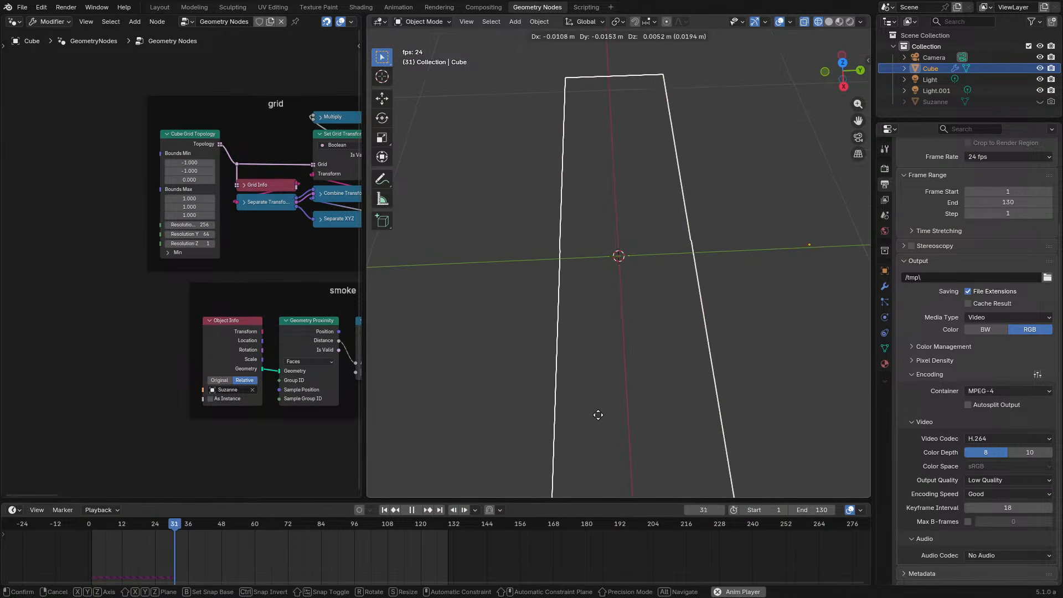
left_click(603, 423)
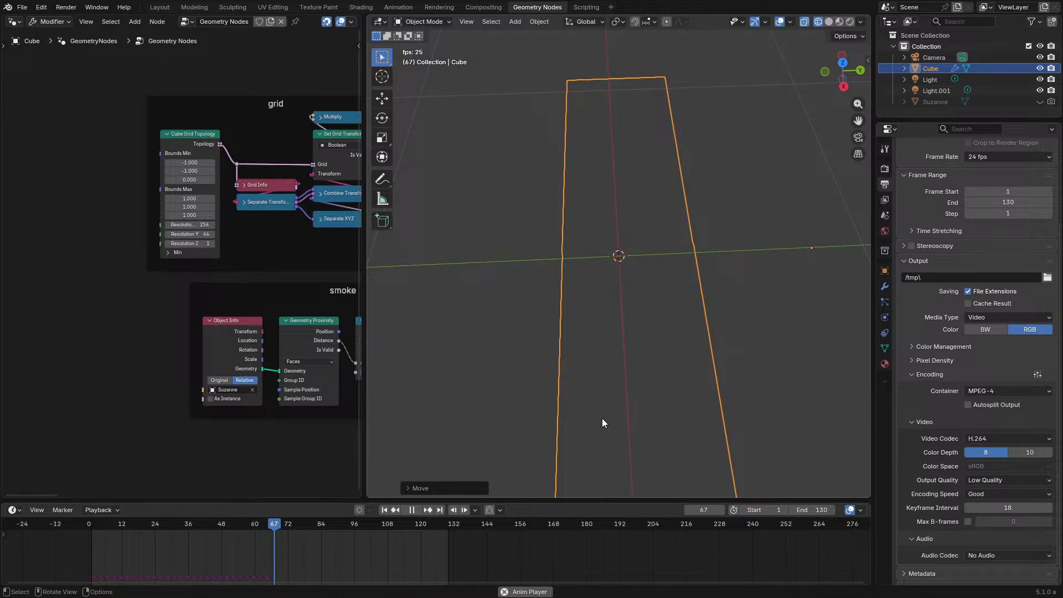
left_click(91, 525)
key("space")
Set Cube Grid Topology's Resolution Z to 32
middle_click_drag(290, 270, 108, 289)
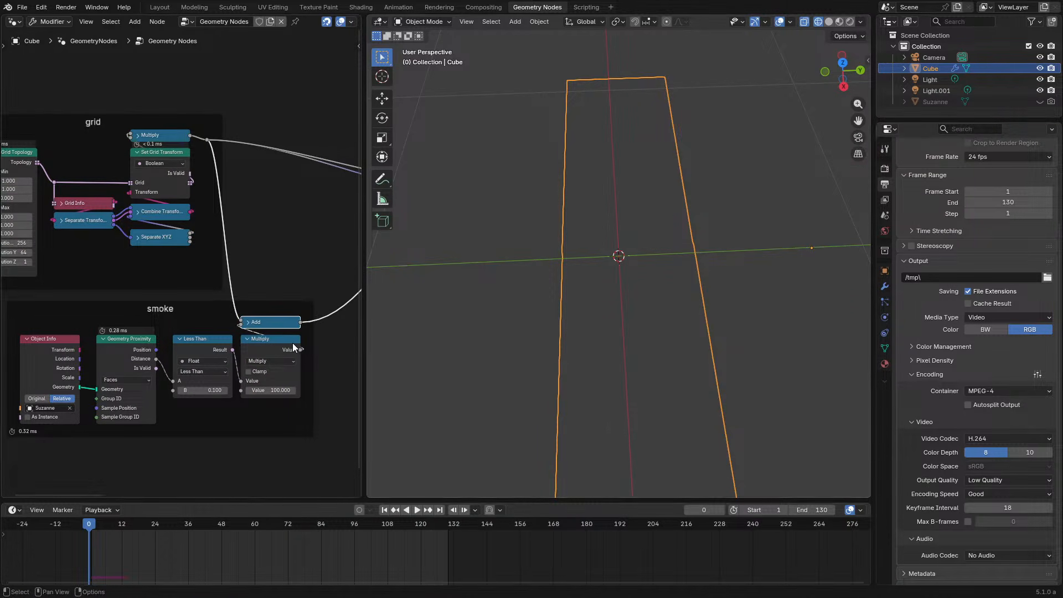
middle_click_drag(150, 317, 68, 320)
scroll(177, 266, "up", 2)
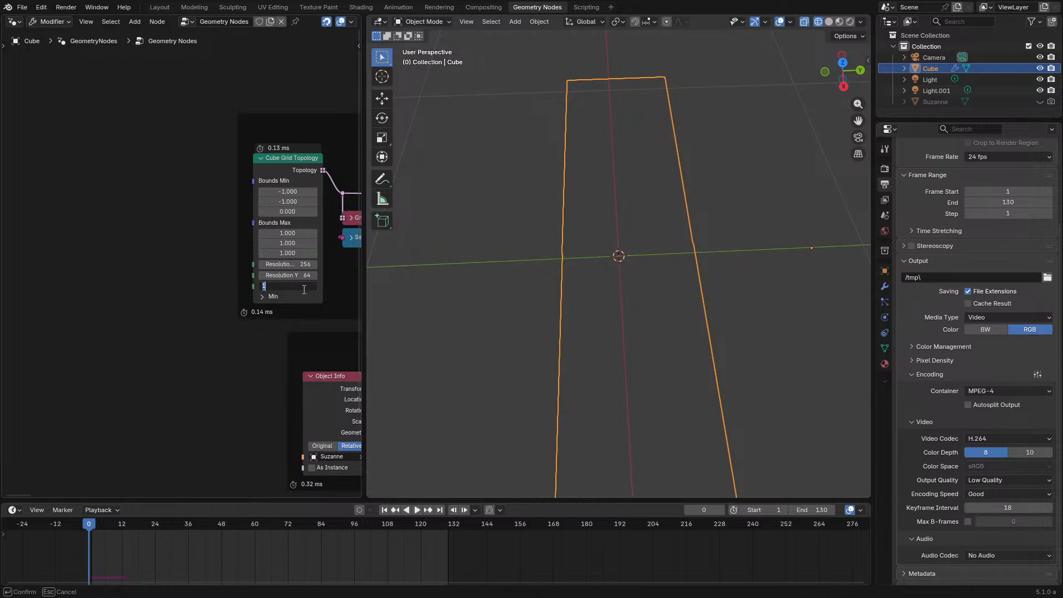
type("32")
key("Return")
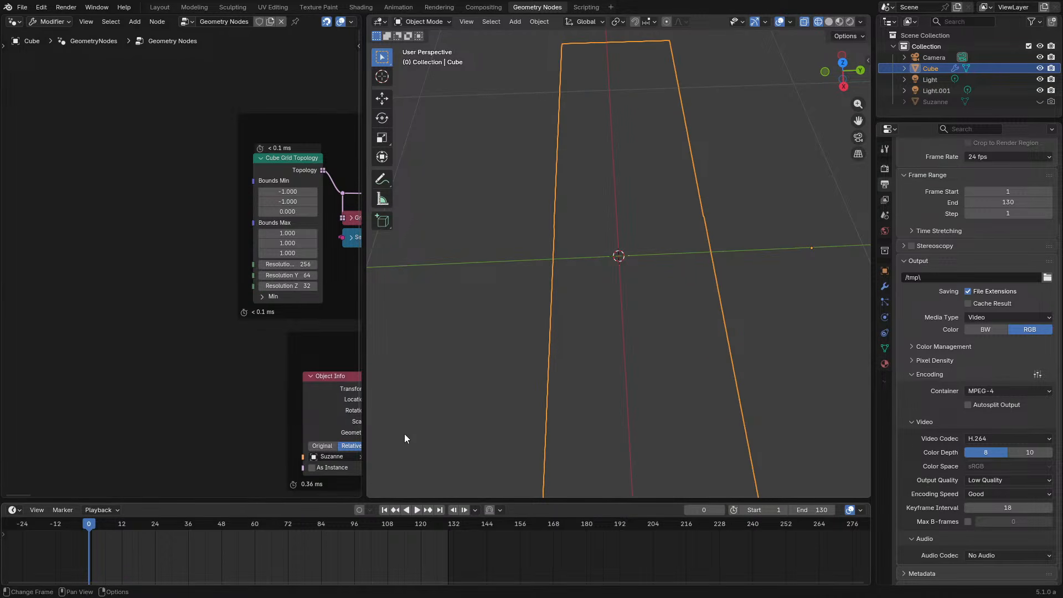
Run the simulation briefly from a side view and move the cube vertically along the Z axis
middle_click_drag(597, 389, 785, 316)
key("space")
key("g")
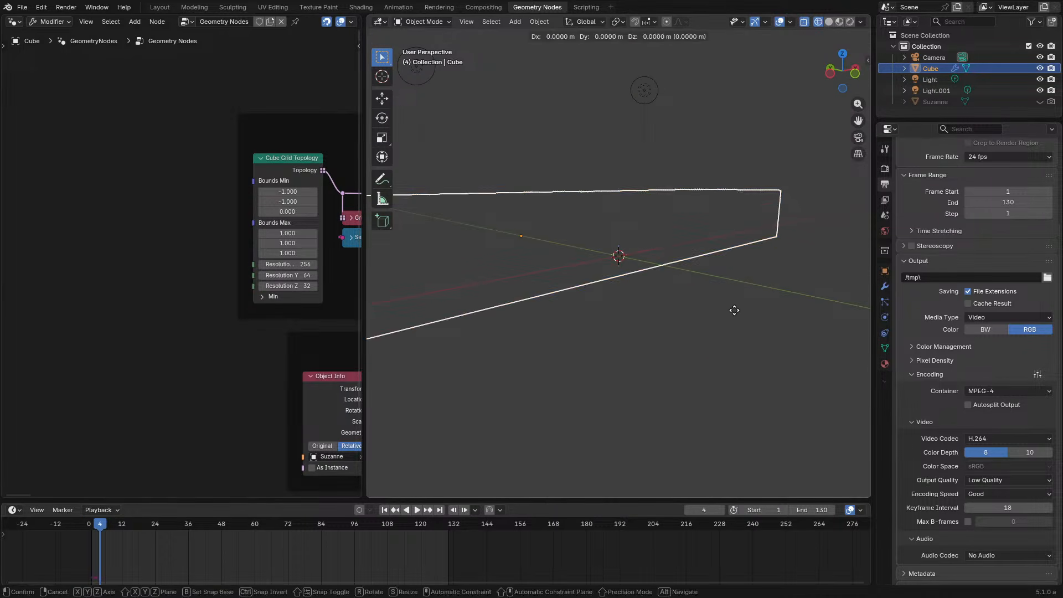
key("z")
left_click(735, 324)
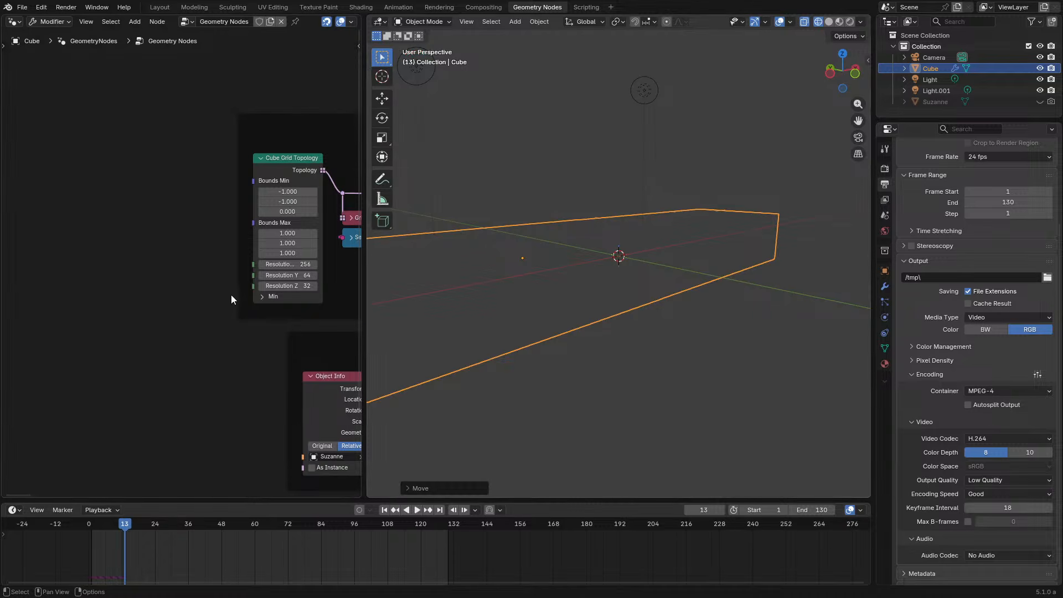
Undo the cube moves, the volume preview and the grid resolution edits, back to a Resolution Y of 256
middle_click_drag(226, 304, 116, 361)
key("ctrl+z")
key("ctrl+z")
key("ctrl+z")
key("ctrl+z")
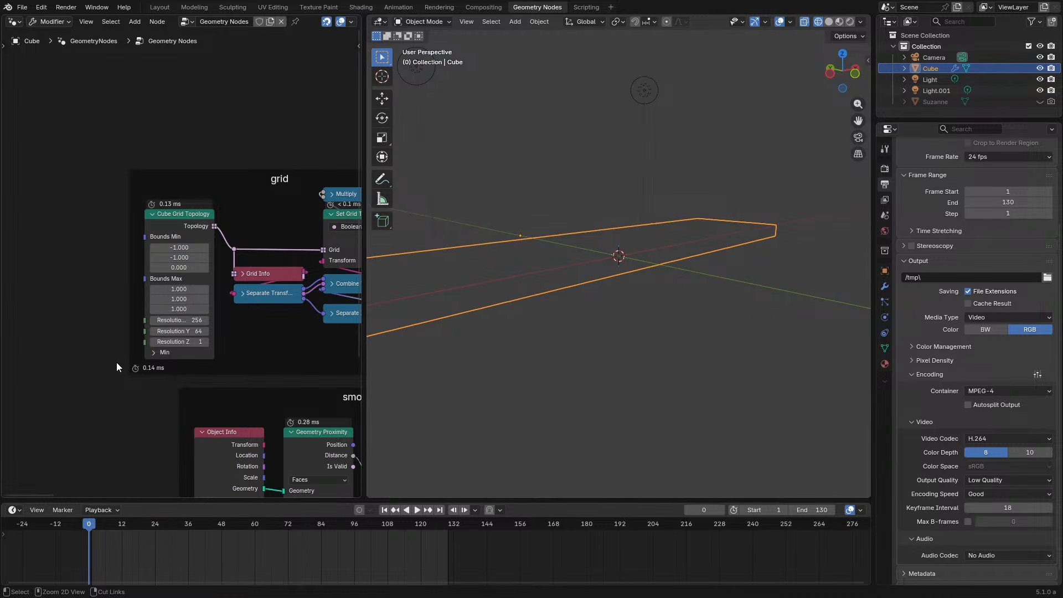
key("space")
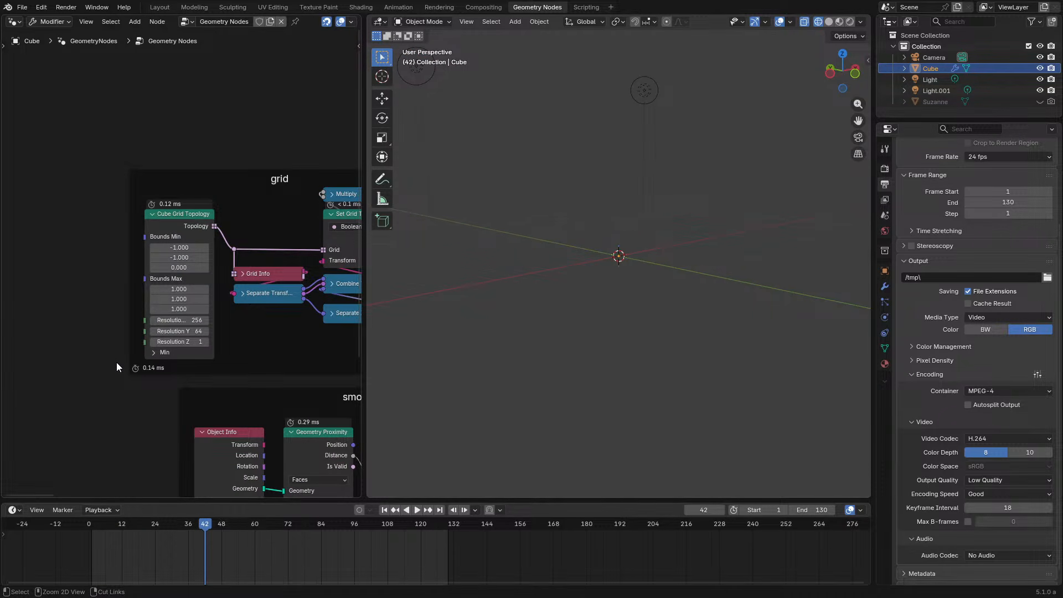
key("ctrl+z")
key("ctrl+z")
key("ctrl+z")
key("ctrl+z")
key("ctrl+z")
key("ctrl+z")
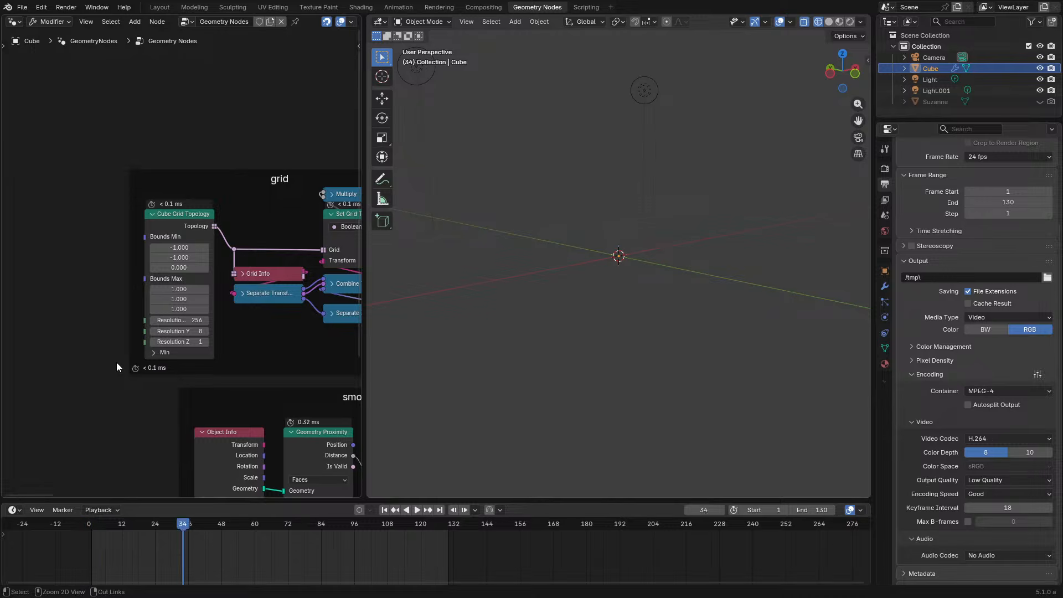
key("ctrl+z")
key("ctrl+z")
key("ctrl+z")
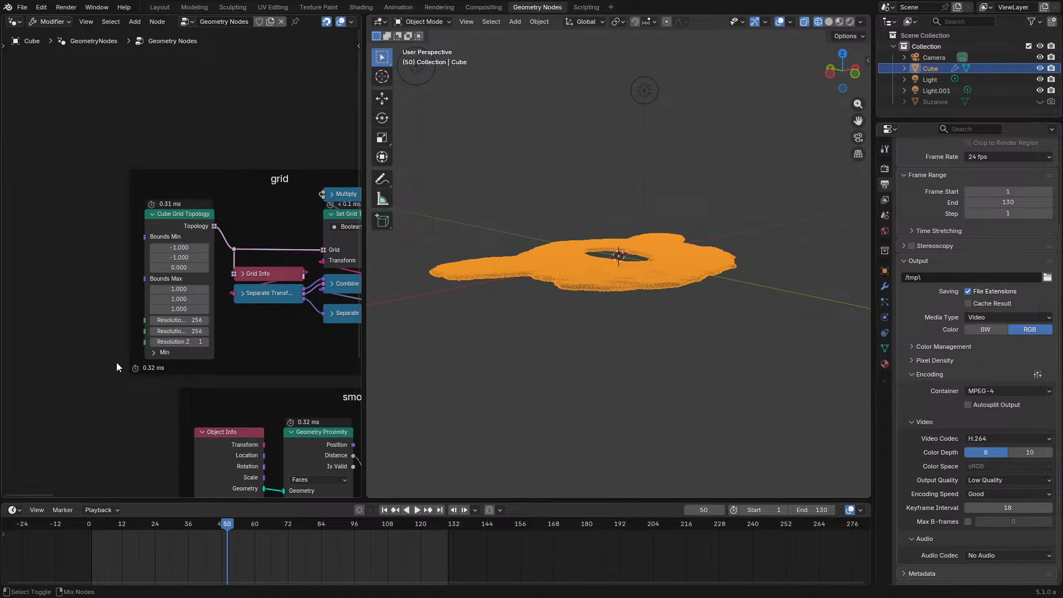
Play the simulation, deselect the cube, and inspect the wireframe surface from above
key("space")
left_click(786, 295)
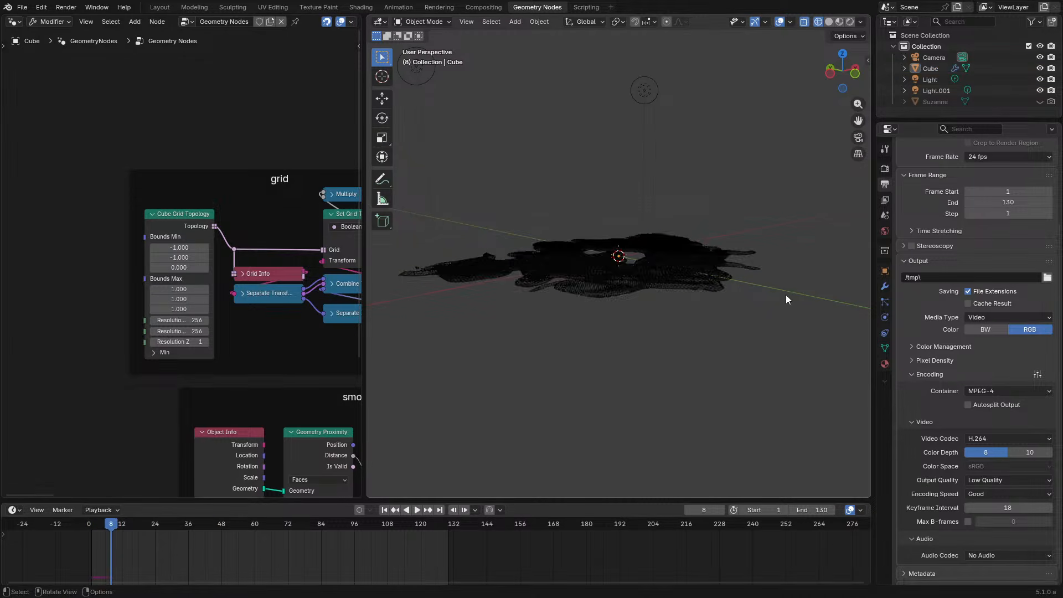
middle_click_drag(785, 295, 758, 357)
Pause playback, set Cube Grid Topology's Resolution Y to 128, and replay the simulation from the start
key("space")
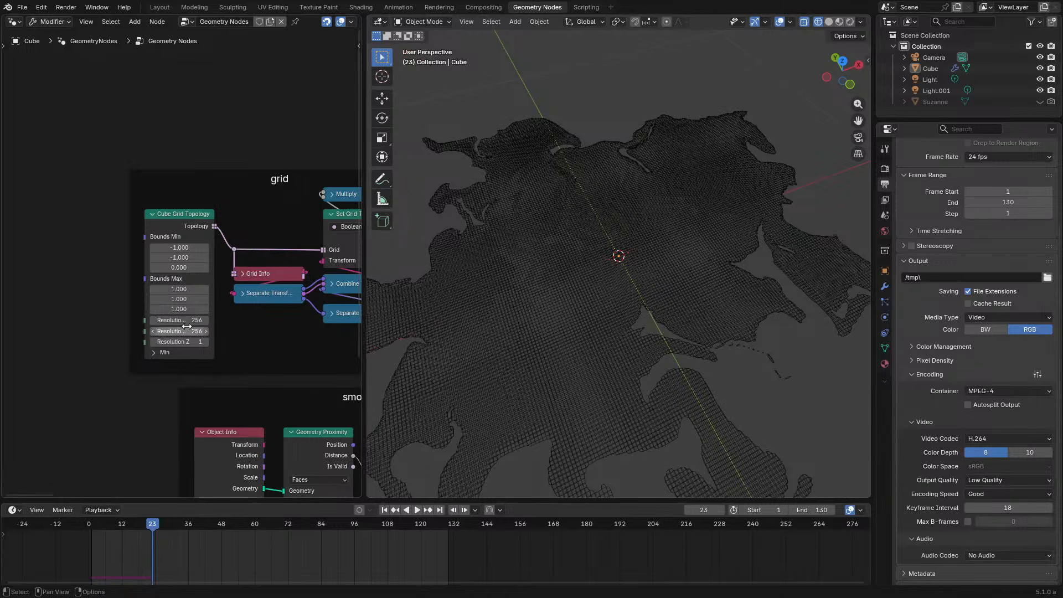
key("space")
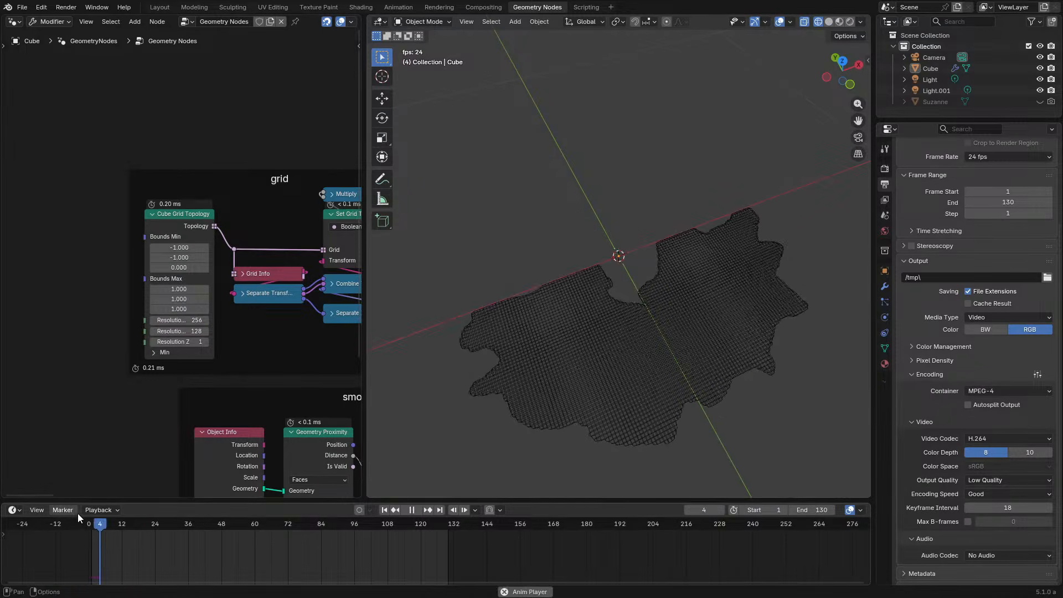
Orbit above the running simulation, replay it from the start in rendered shading, and pause it at frame 92
mouse_move(664, 310)
middle_mouse_down()
mouse_move(748, 248)
mouse_move(710, 220)
mouse_move(745, 275)
mouse_move(624, 331)
mouse_move(538, 308)
mouse_move(660, 314)
mouse_move(584, 327)
middle_mouse_up()
key("shift+z")
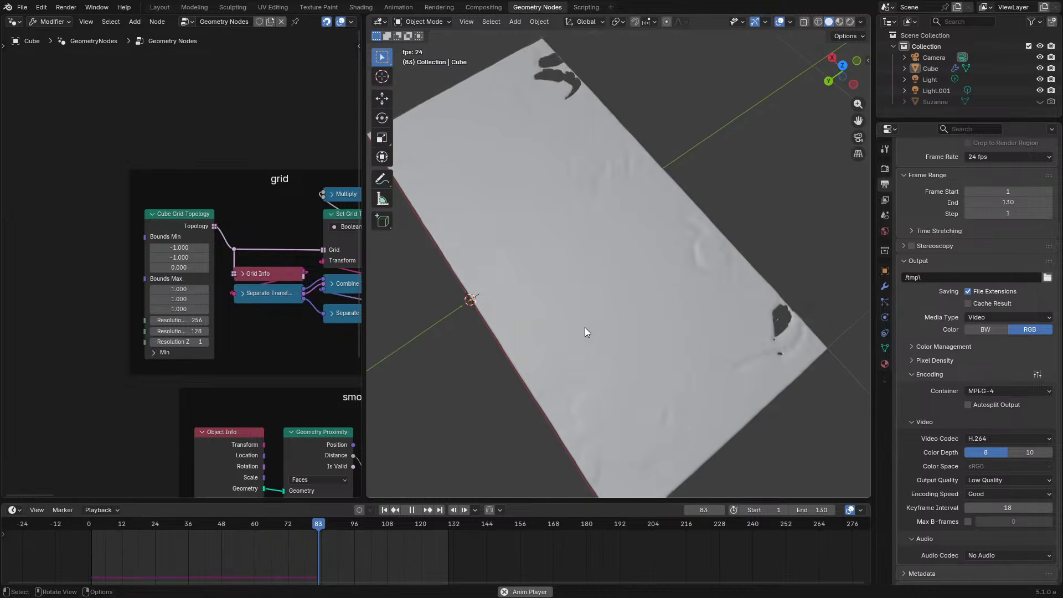
key("z")
left_click(65, 533)
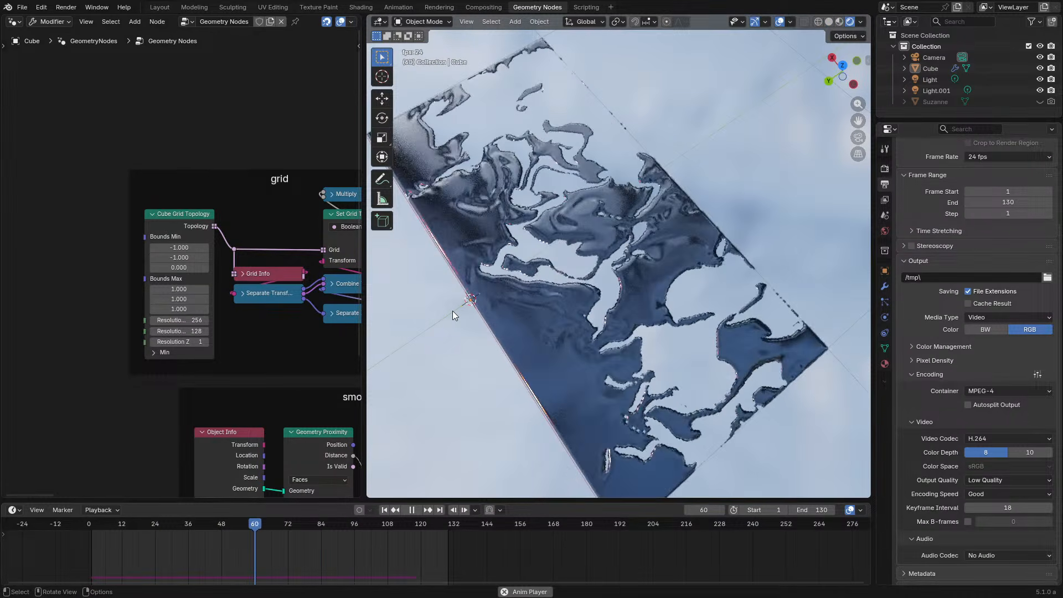
key("space")
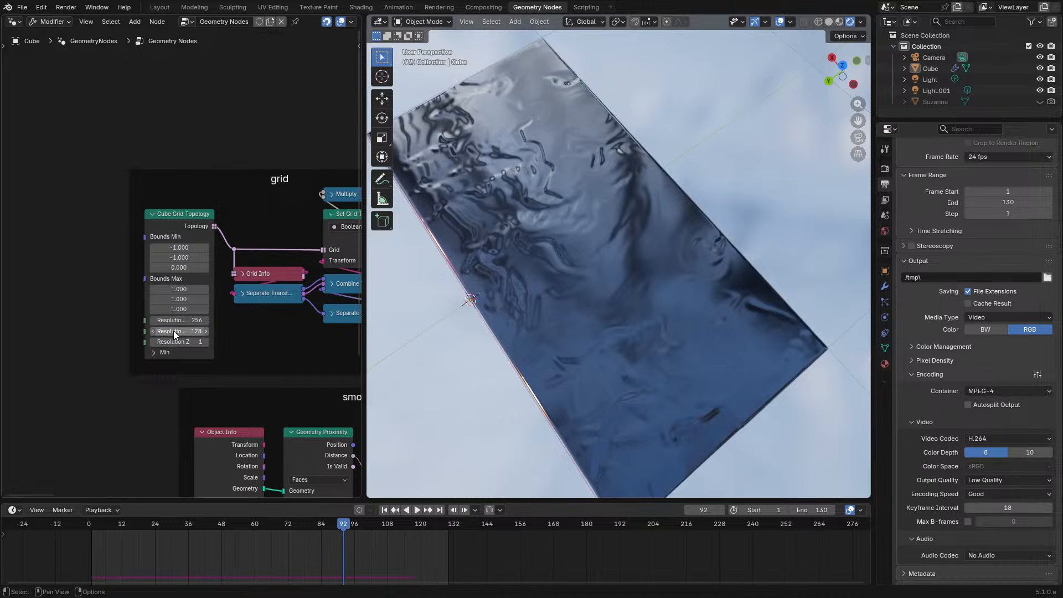
Return to frame 0, set Cube Grid Topology's Resolution X and Y to 512, and play the simulation briefly
left_click(87, 530)
type("51")
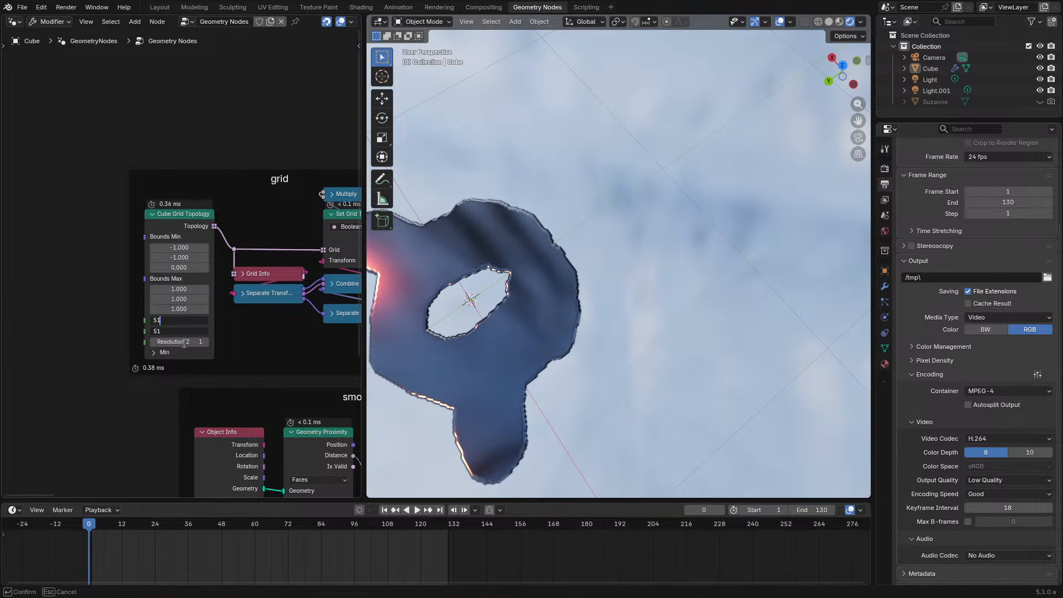
type("2")
key("Return")
key("space")
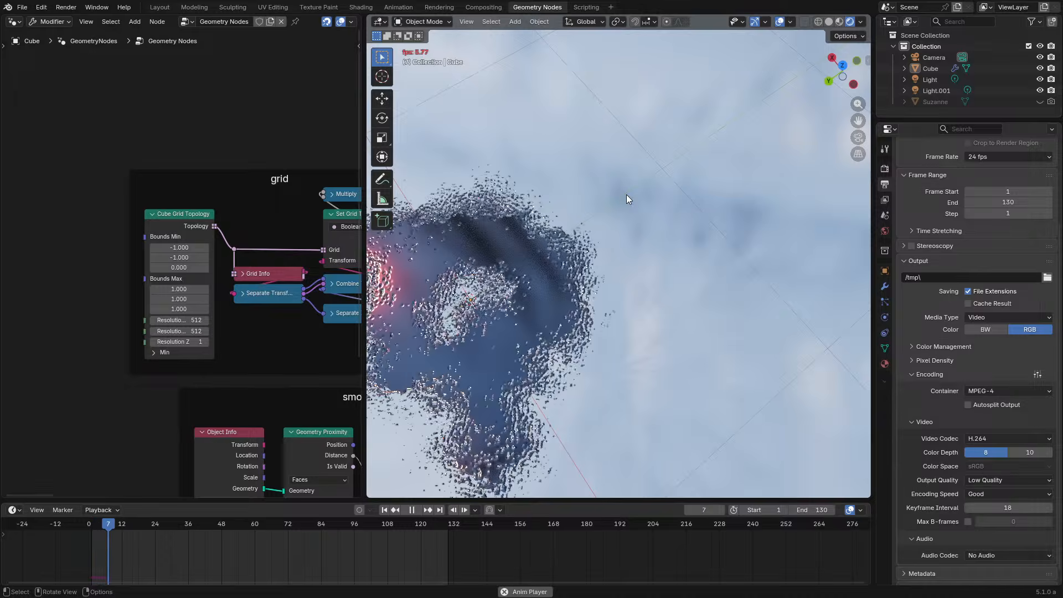
key("space")
Undo the grid resolution edits back to 256 by 256 and play the simulation up to frame 70
middle_click_drag(625, 194, 634, 245)
key("ctrl+z")
key("space")
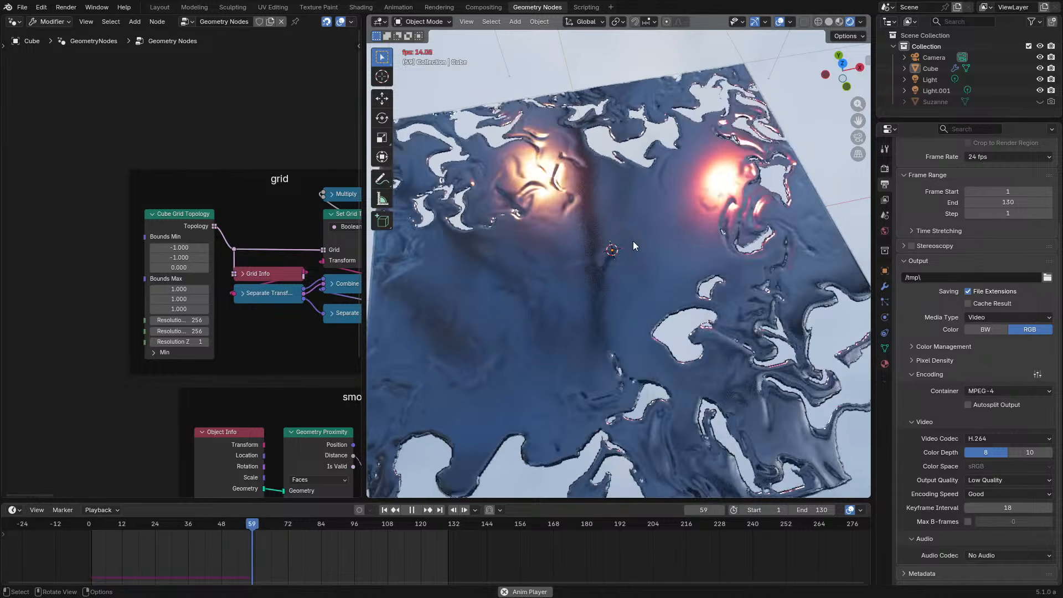
key("space")
Examine the node tree from the grid and smoke frames through the simulation zone to the Set Material node
scroll(286, 307, "down", 1)
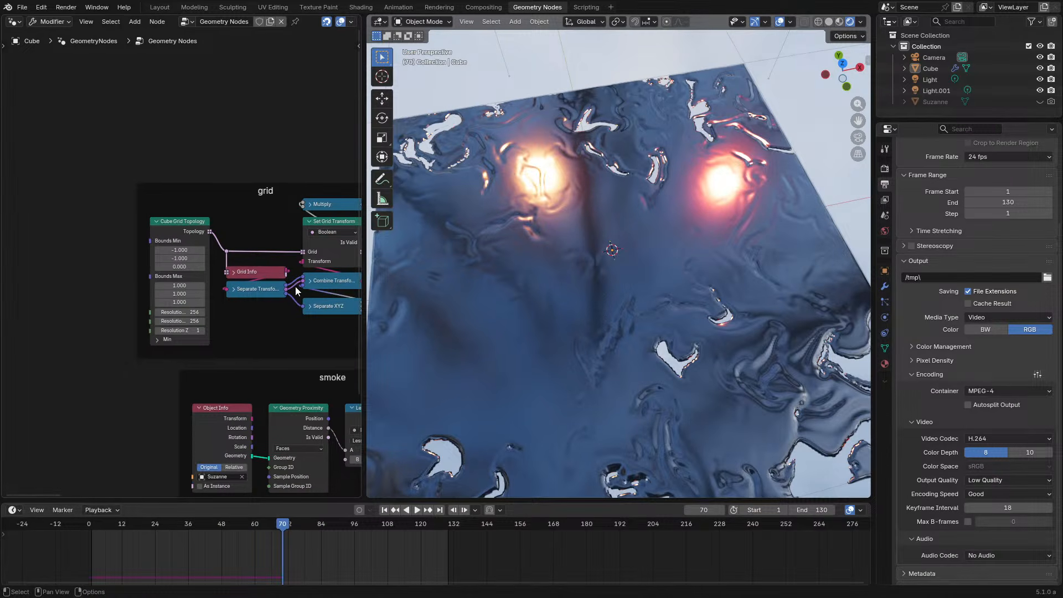
middle_click_drag(296, 290, 126, 260)
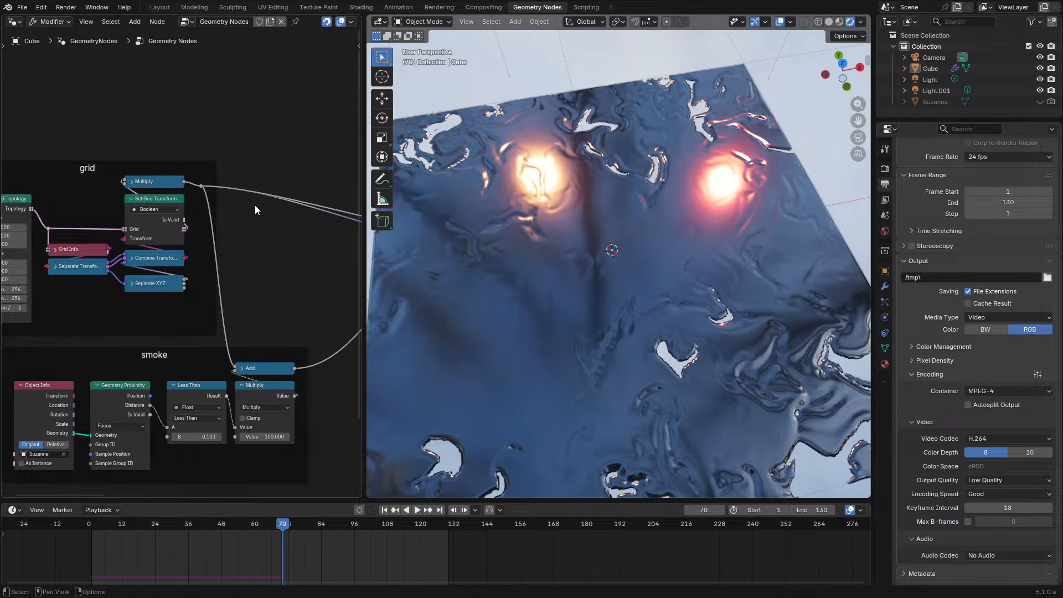
middle_click_drag(280, 177, 166, 209)
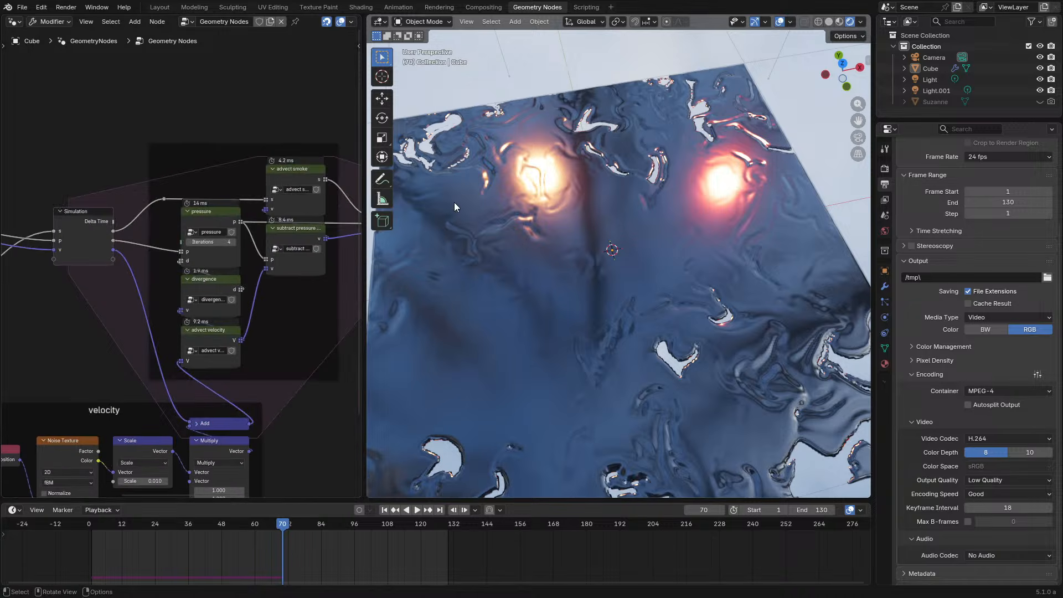
middle_click_drag(142, 254, 54, 272)
middle_click_drag(318, 221, 152, 231)
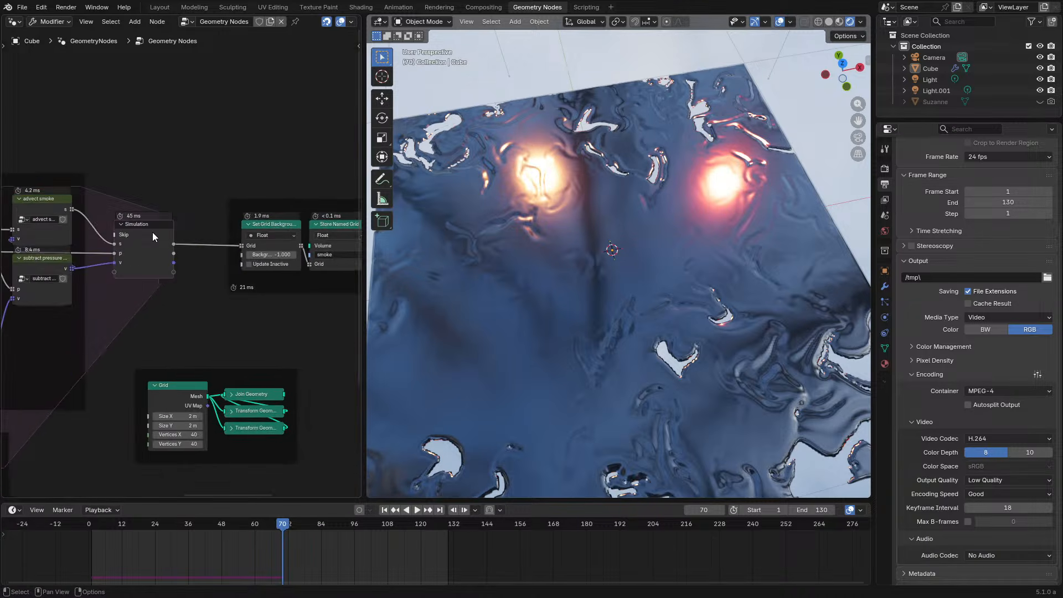
middle_click_drag(347, 231, 205, 250)
middle_click_drag(303, 240, 195, 256)
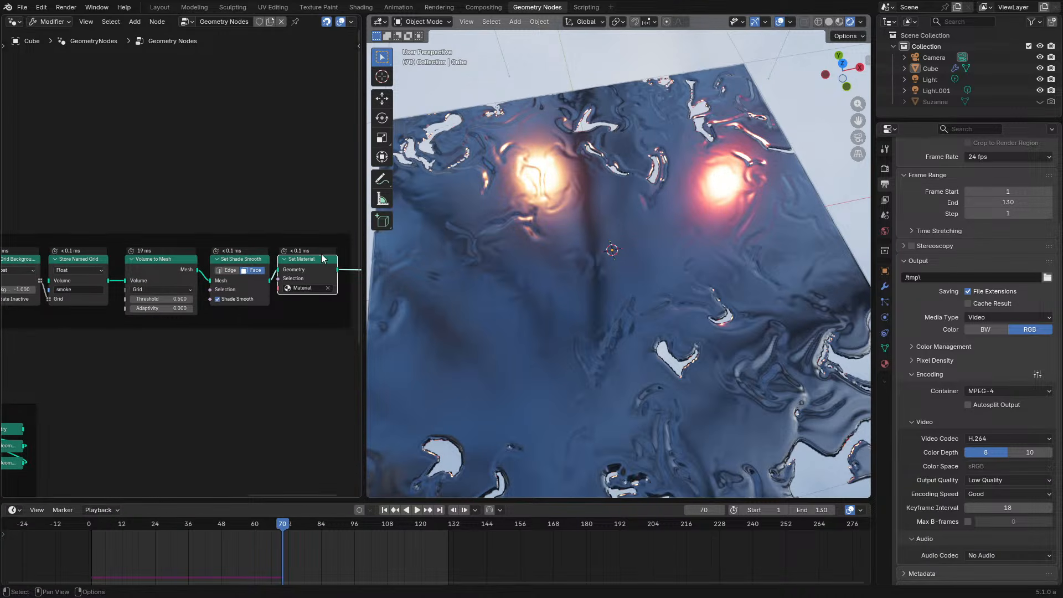
Shift the Volume to Mesh and Set Shade Smooth nodes slightly towards Store Named Grid, keeping Set Material aligned after them
left_click_drag(314, 268, 322, 267)
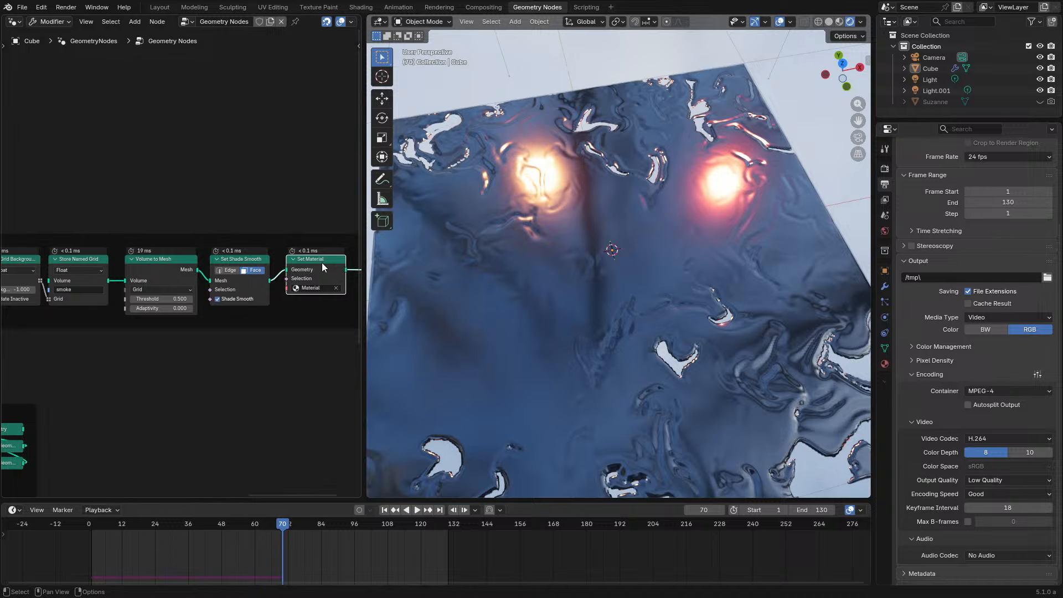
left_click(240, 280, "shift")
key("g")
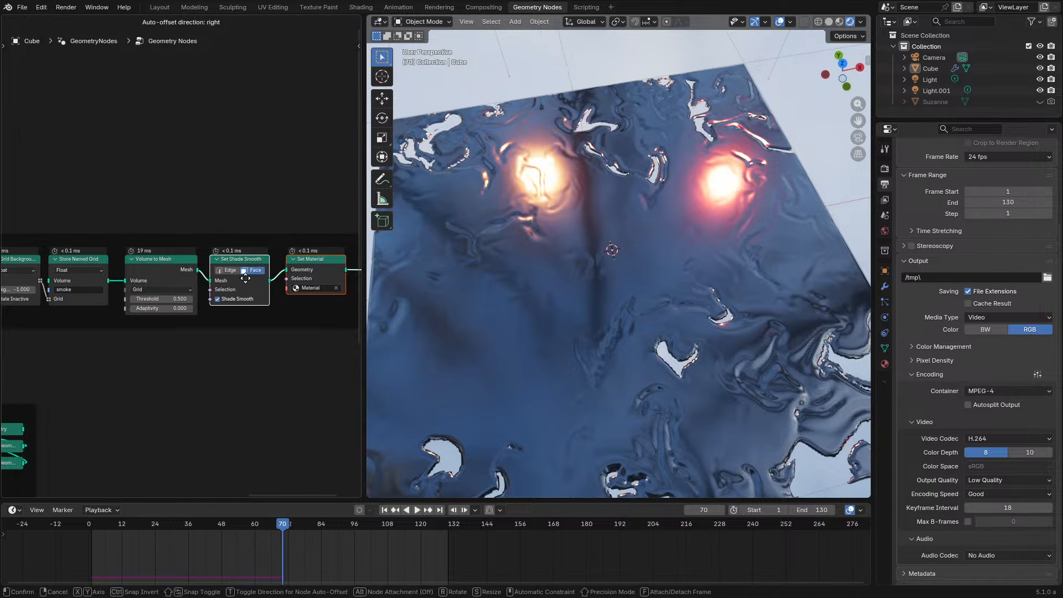
right_click(246, 276)
left_click(155, 262, "shift")
key("g")
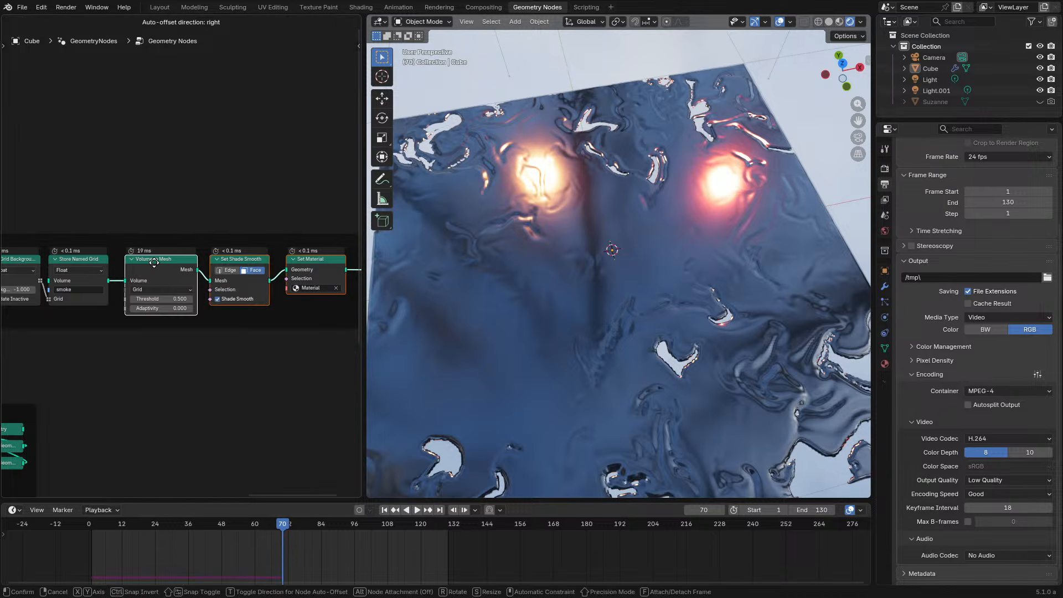
left_click(148, 264)
left_click(204, 331)
left_click_drag(310, 263, 308, 260)
left_click(241, 316)
left_click(308, 217)
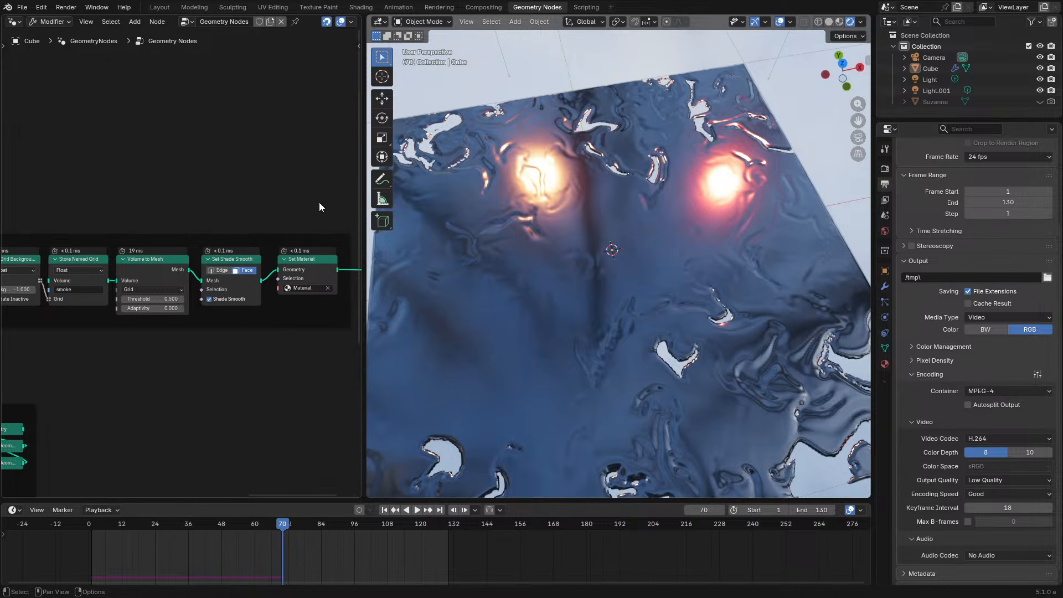
Replay the simulation from the start with the whole surface in view and pause it at frame 29
middle_click_drag(319, 202, 220, 213)
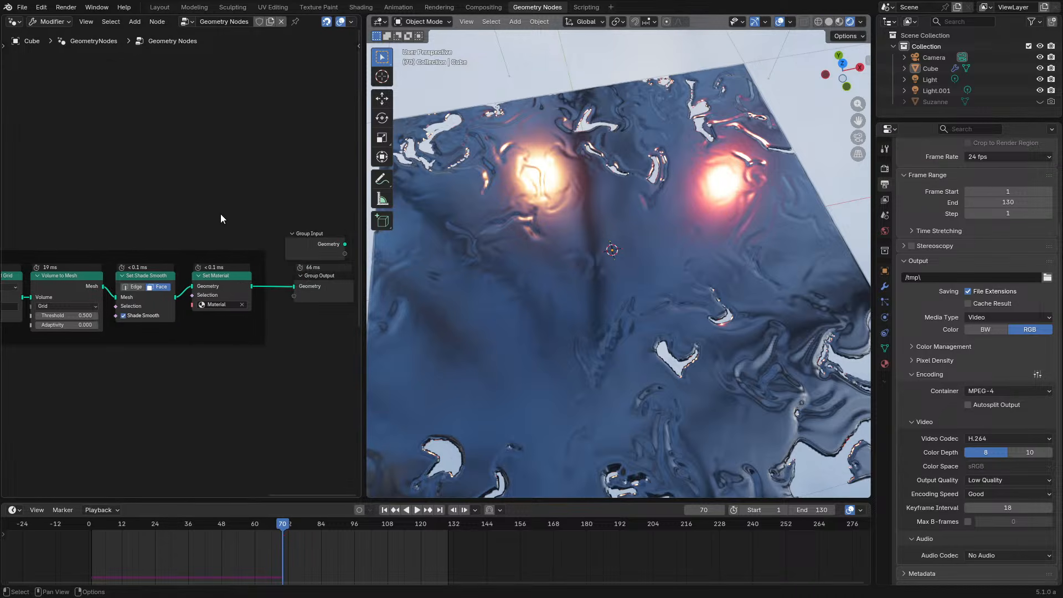
left_click(95, 525)
key("space")
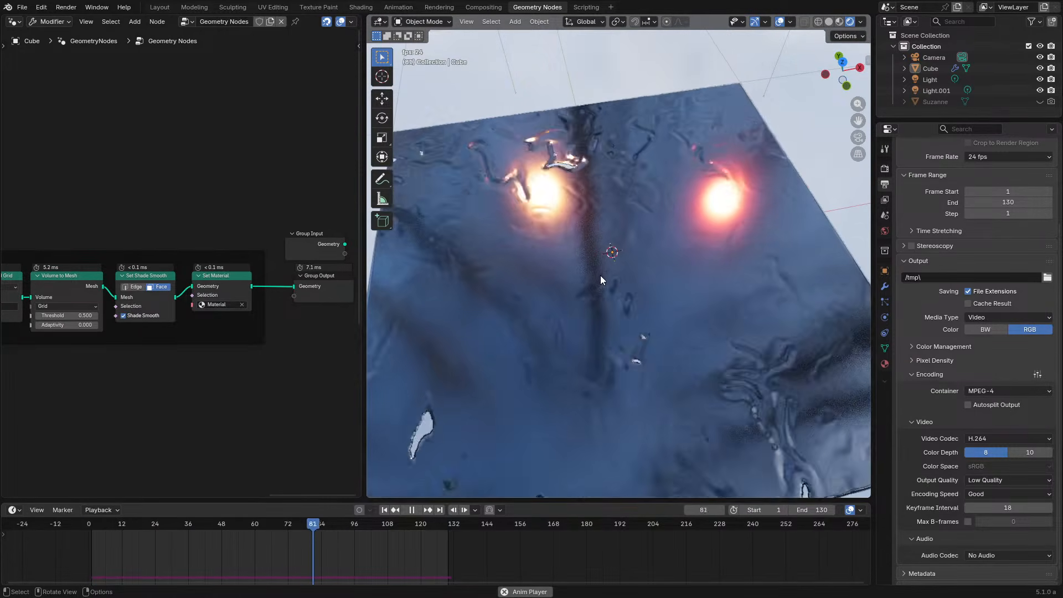
scroll(600, 274, "down", 1)
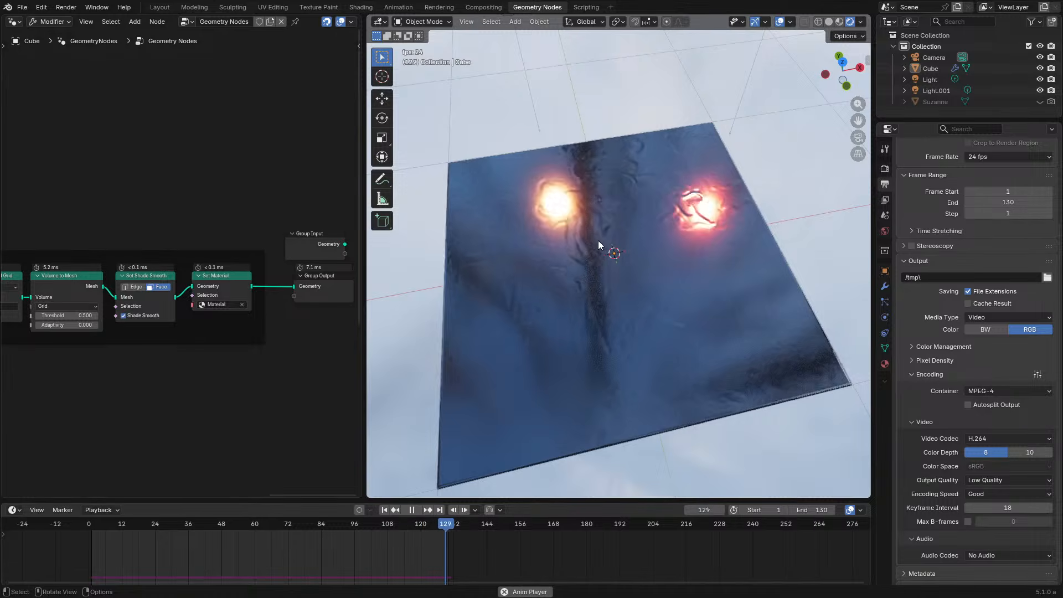
key("space")
key("space")
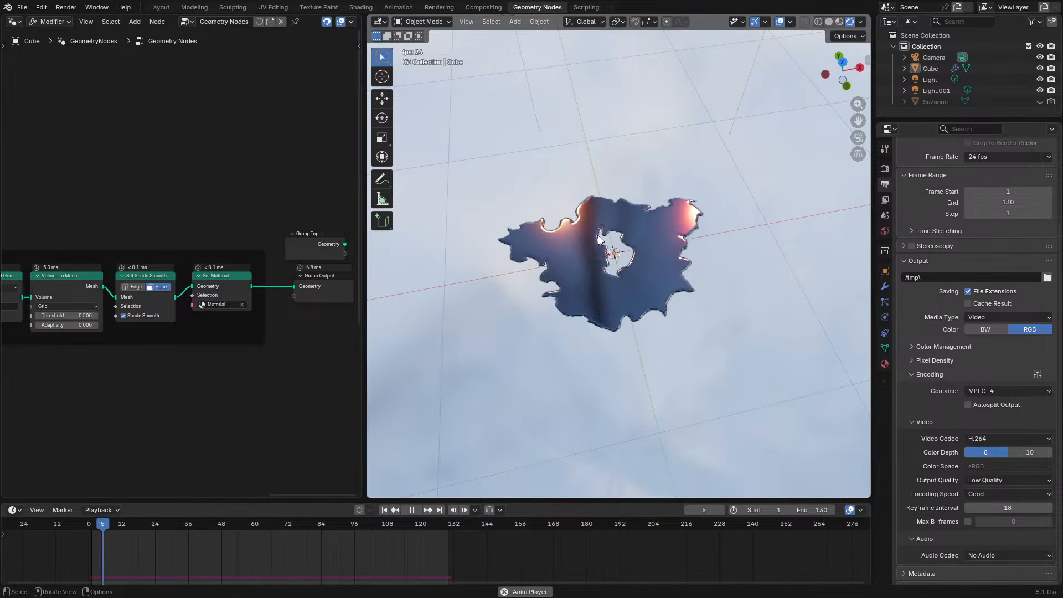
key("space")
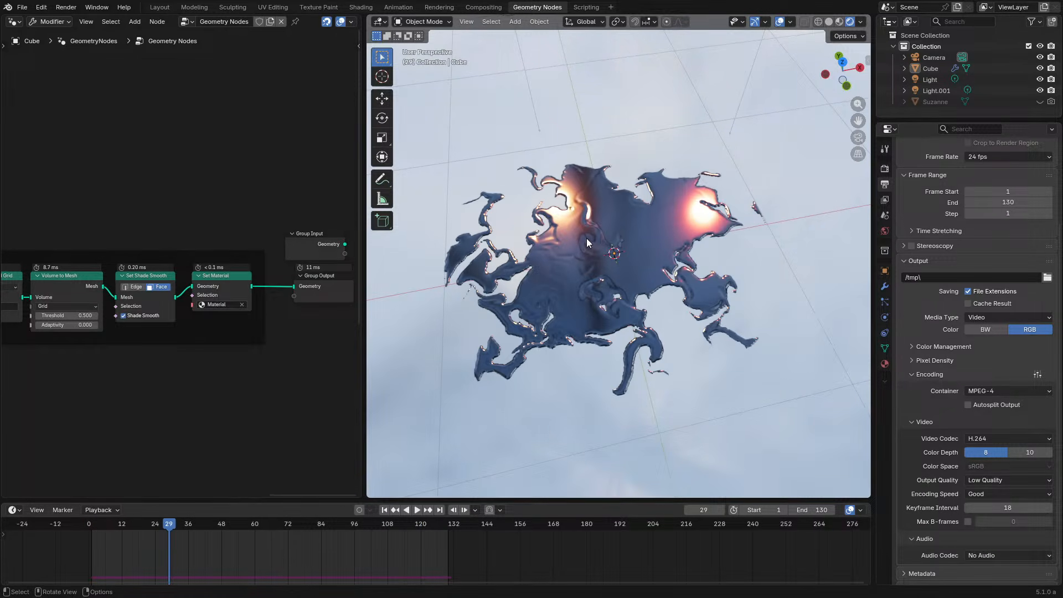
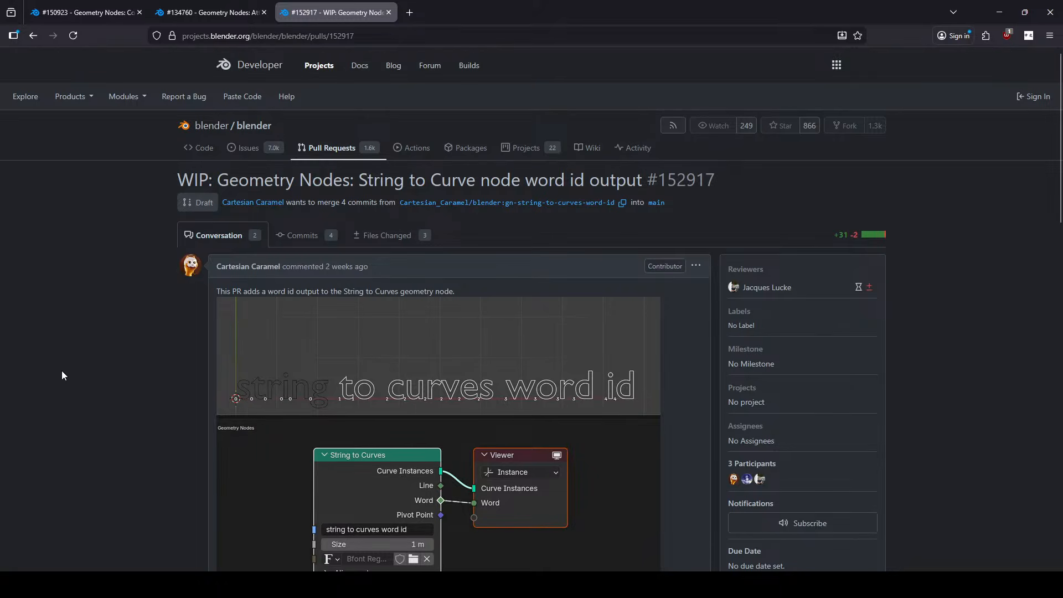
Read pull request #152917 on the String to Curve word id output in full-screen view, including its workaround and comments
key("F11")
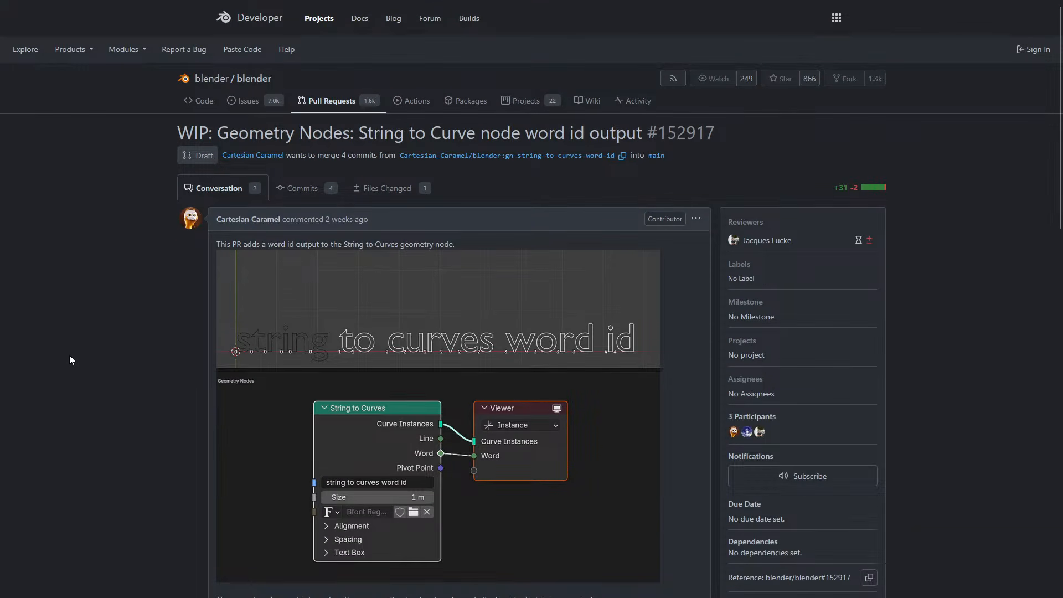
scroll(71, 355, "down", 2)
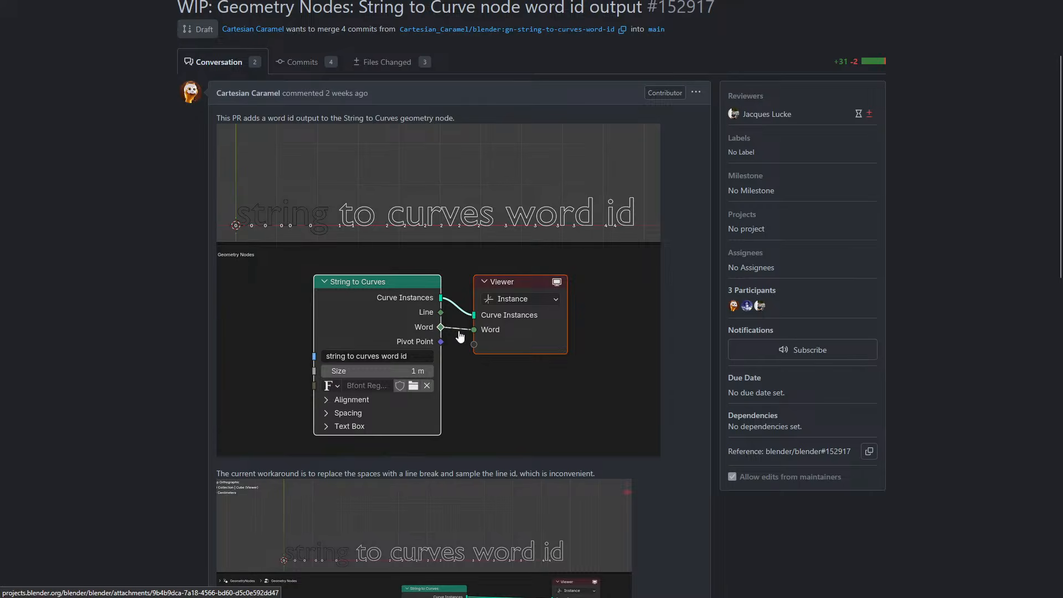
scroll(460, 336, "down", 6)
scroll(432, 316, "down", 7)
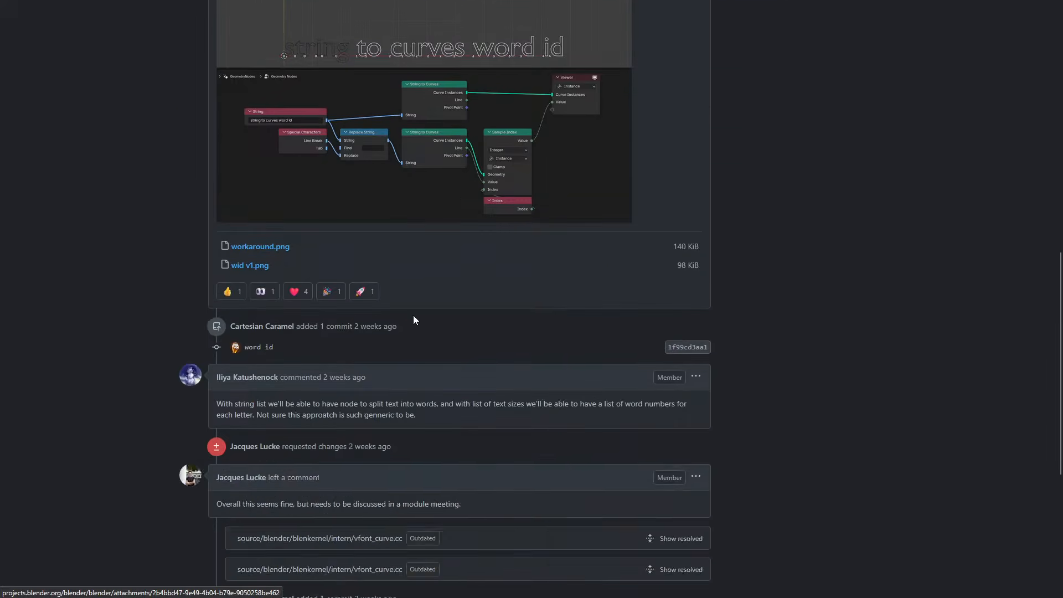
scroll(84, 320, "up", 4)
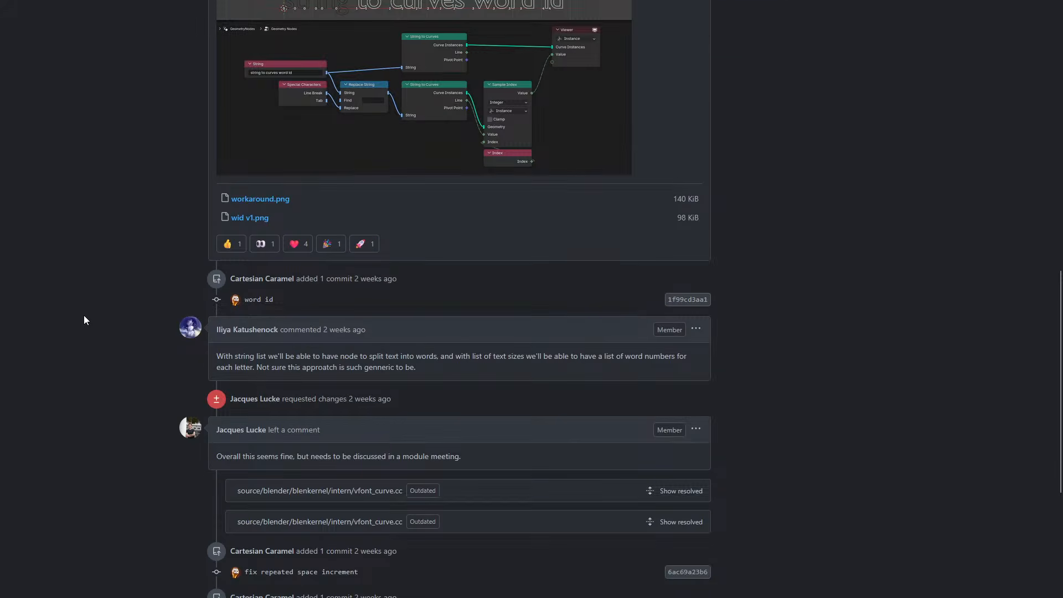
scroll(84, 320, "down", 4)
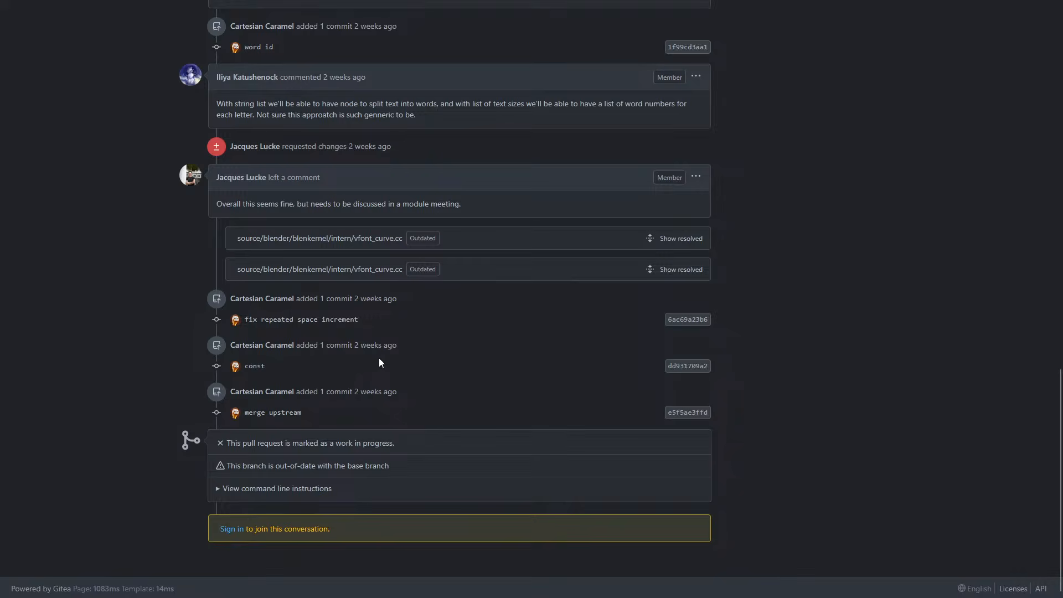
scroll(380, 362, "up", 3)
scroll(380, 362, "up", 12)
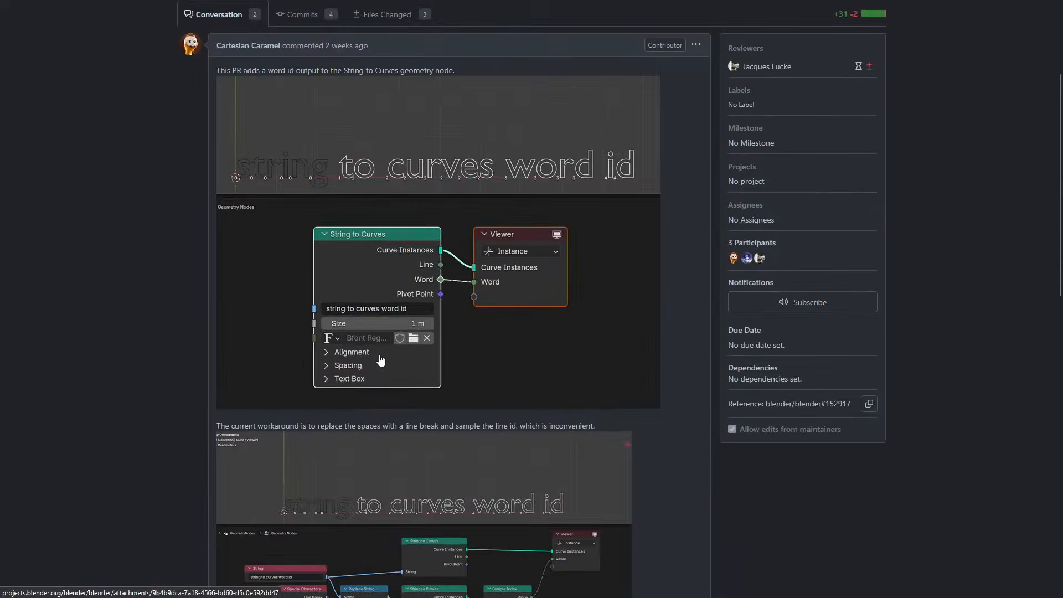
scroll(380, 361, "up", 3)
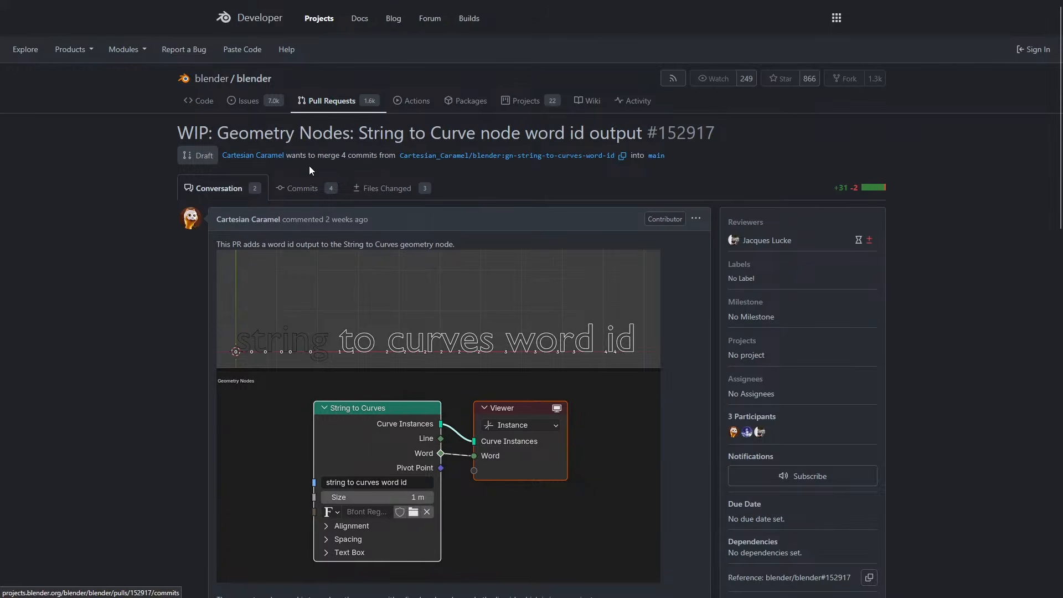
Review the changed files of the word id pull request, from BKE_vfont.hh through node_geo_string_to_curves.cc
left_click(370, 188)
scroll(163, 284, "down", 10)
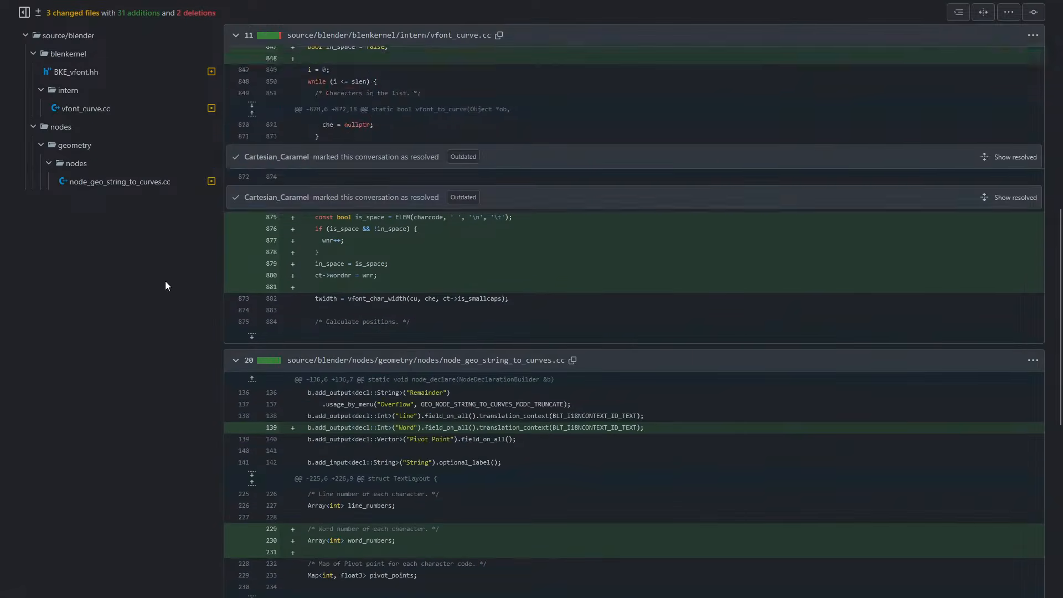
scroll(165, 282, "down", 8)
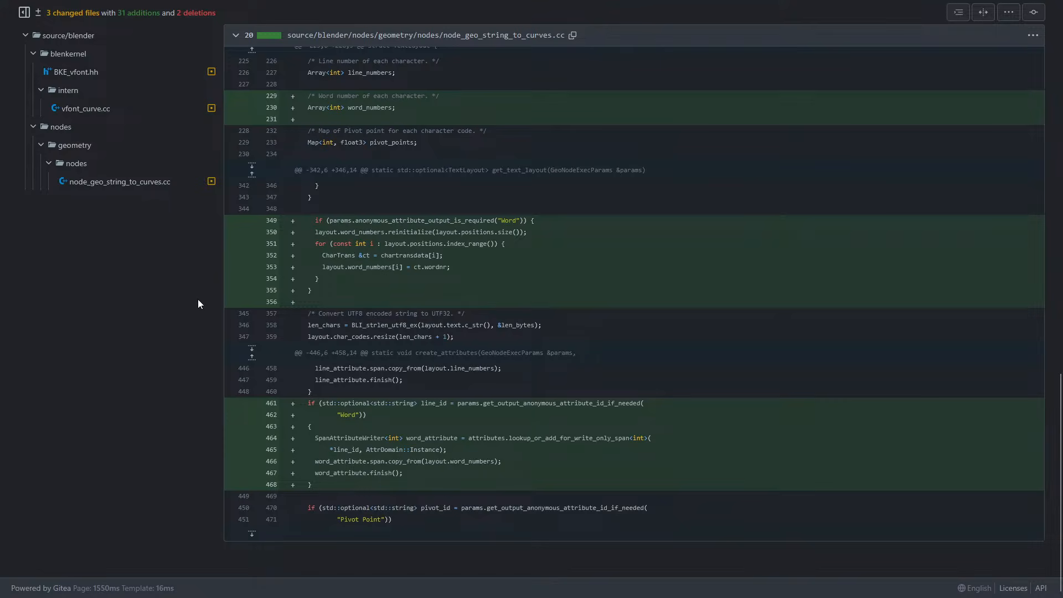
scroll(411, 337, "up", 13)
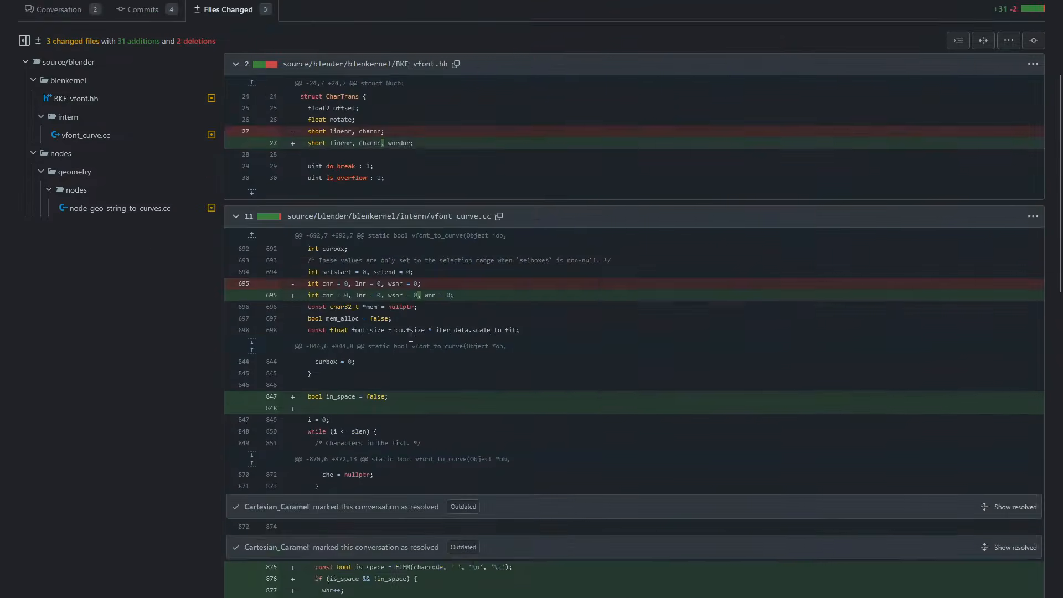
scroll(411, 337, "up", 3)
Open pull request #150923 for the Collection Children node and read its description and first comments
mouse_move(259, 5)
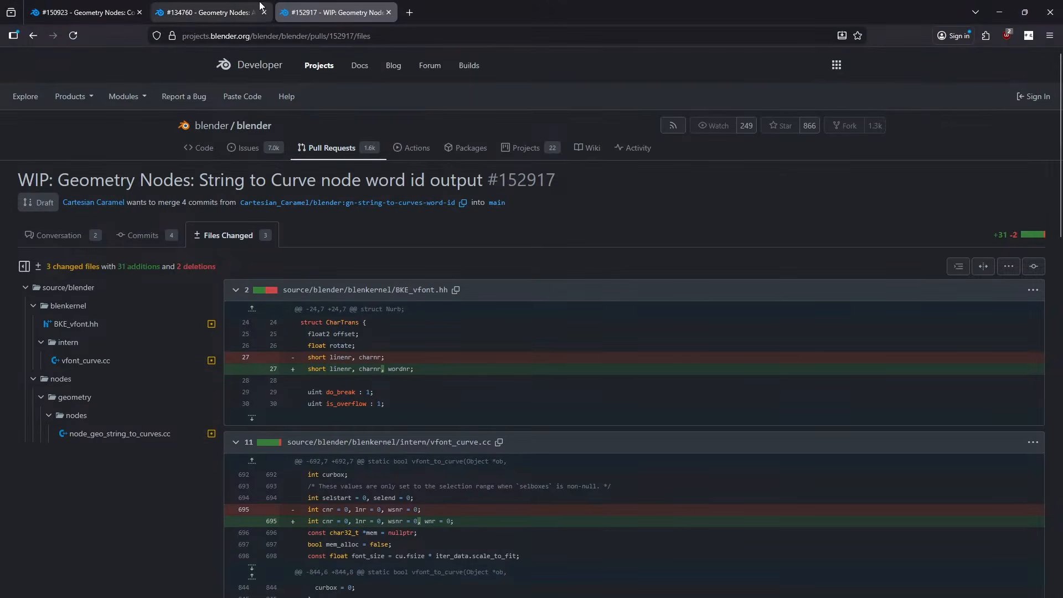
left_click(105, 13)
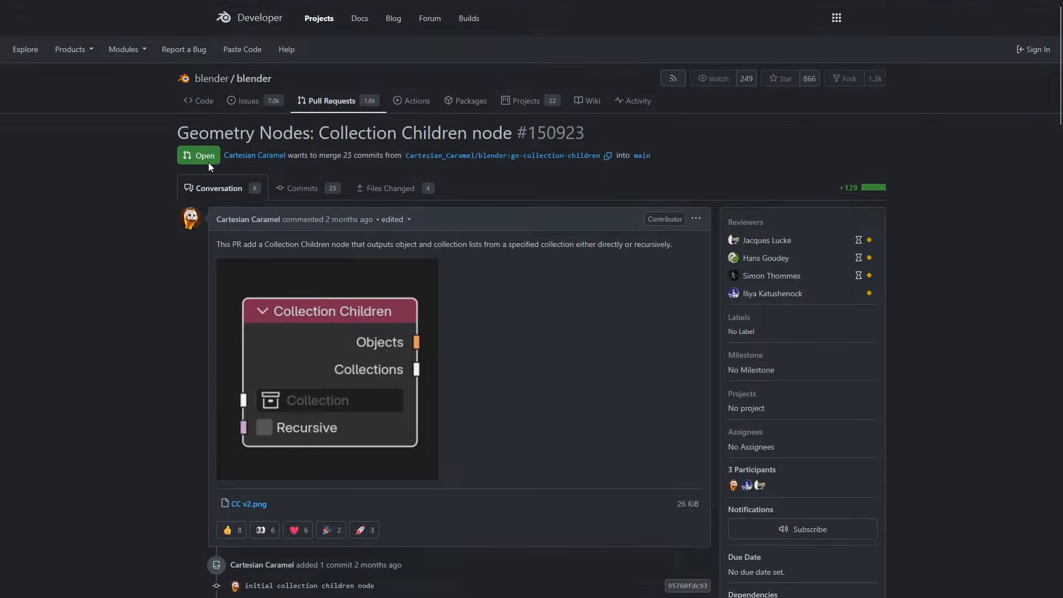
scroll(149, 357, "down", 2)
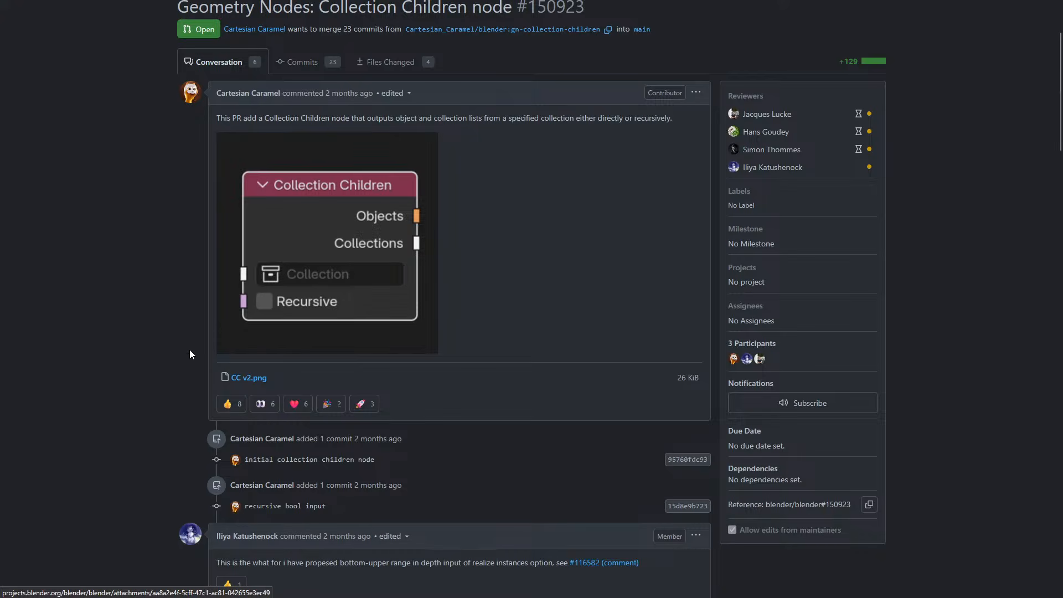
scroll(130, 424, "down", 2)
scroll(119, 360, "up", 2)
scroll(118, 359, "down", 2)
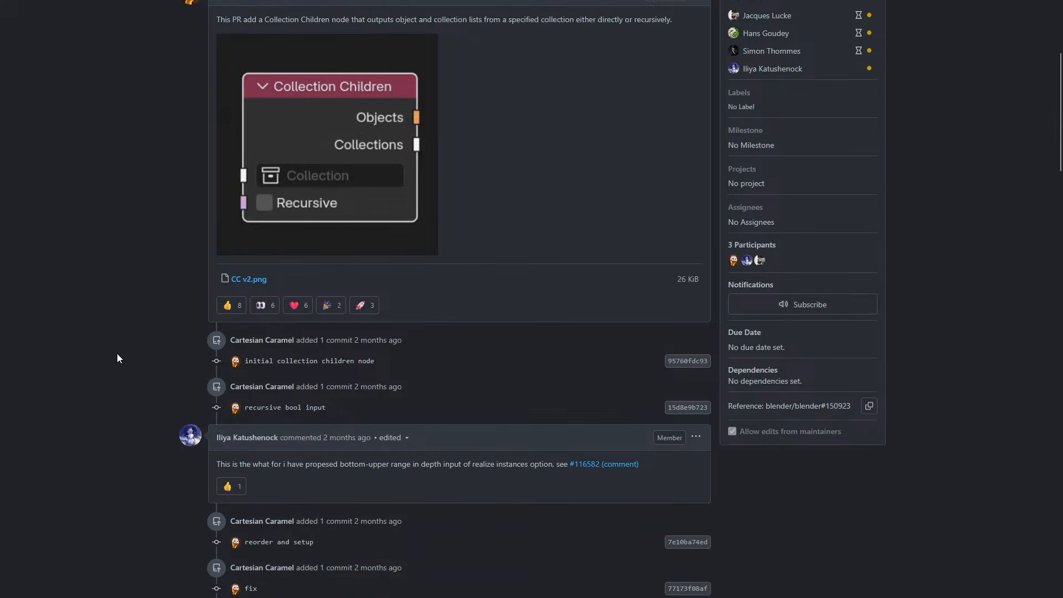
Revisit the top of the Collection Children pull request, then open pull request #134760 for the Attribute Name List node in full-screen view
scroll(118, 359, "up", 2)
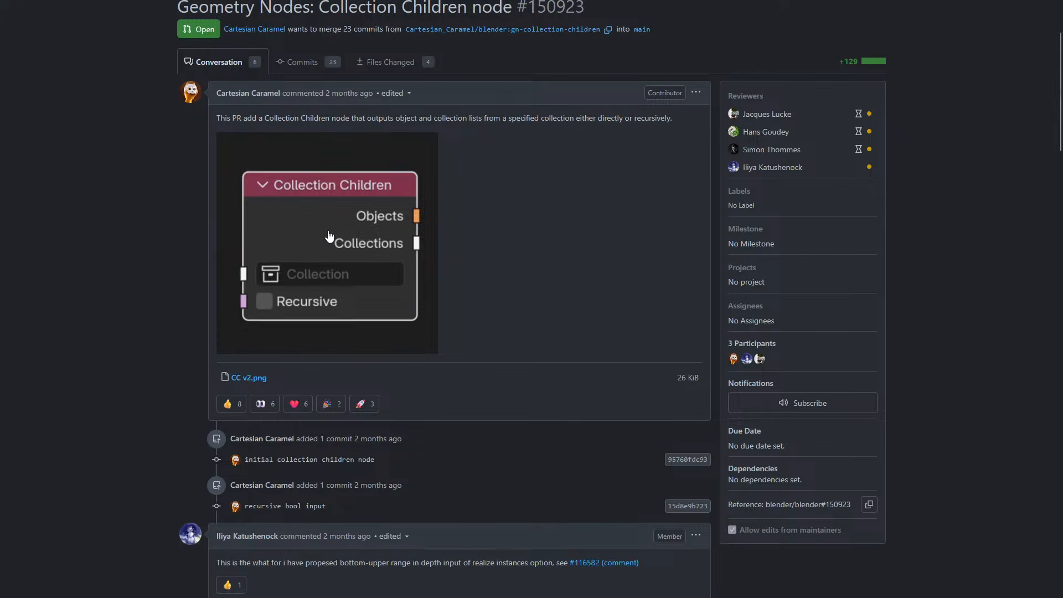
scroll(125, 212, "up", 3)
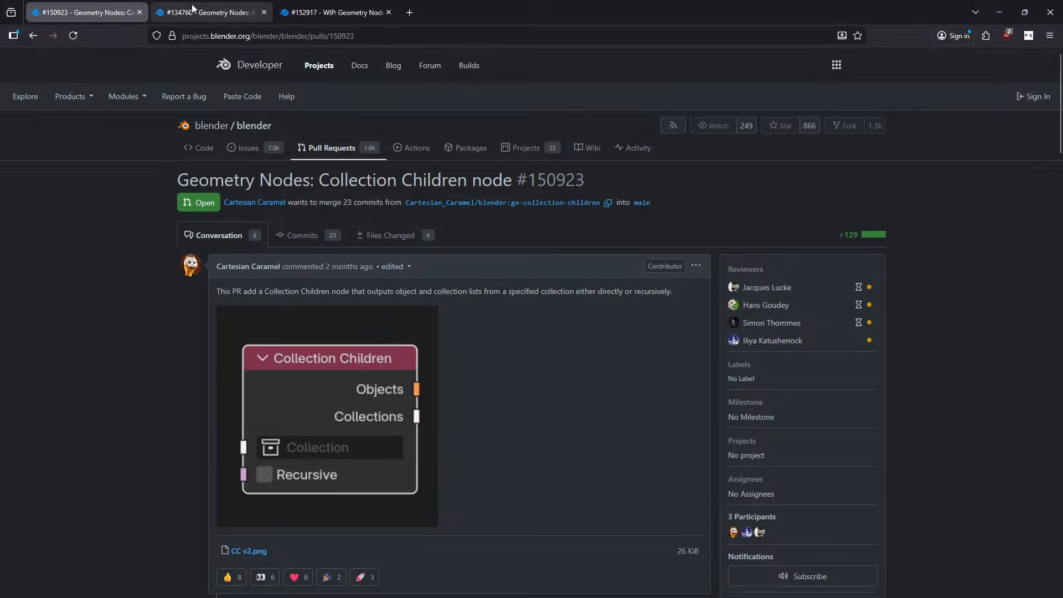
left_click(210, 11)
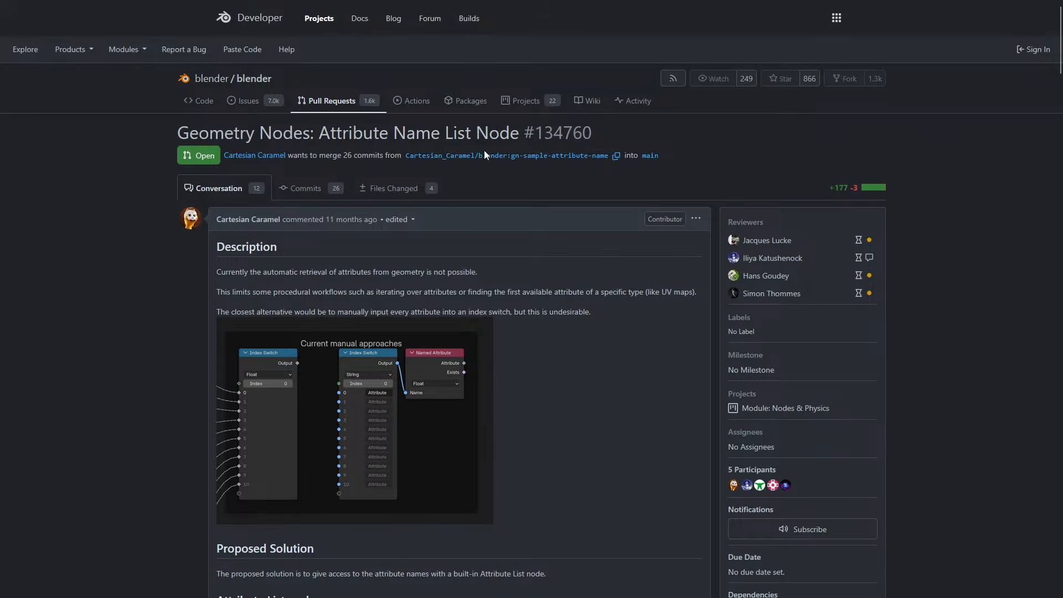
scroll(309, 285, "down", 2)
left_click(409, 308)
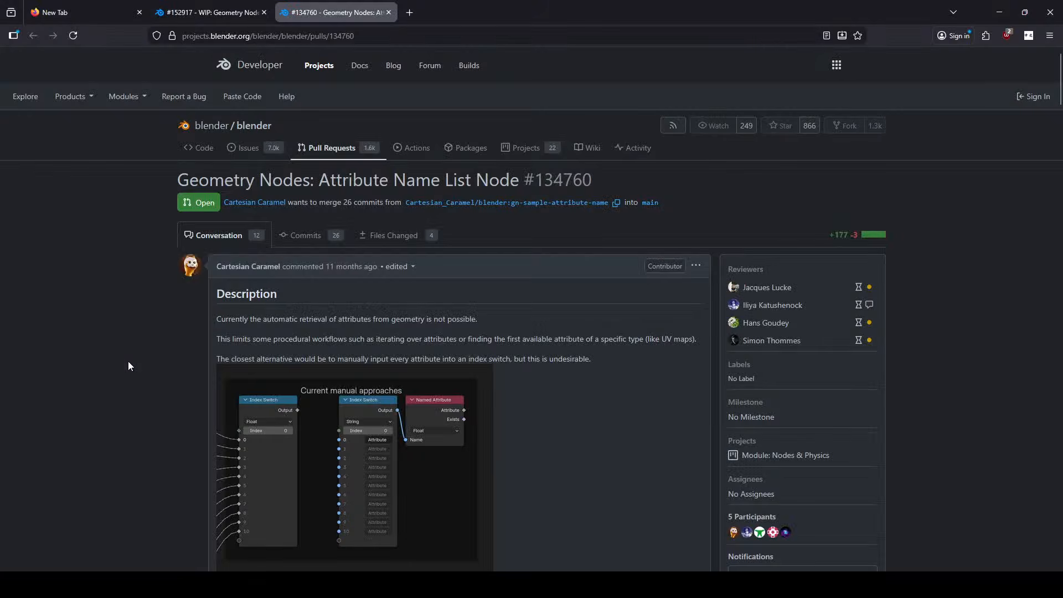
key("F11")
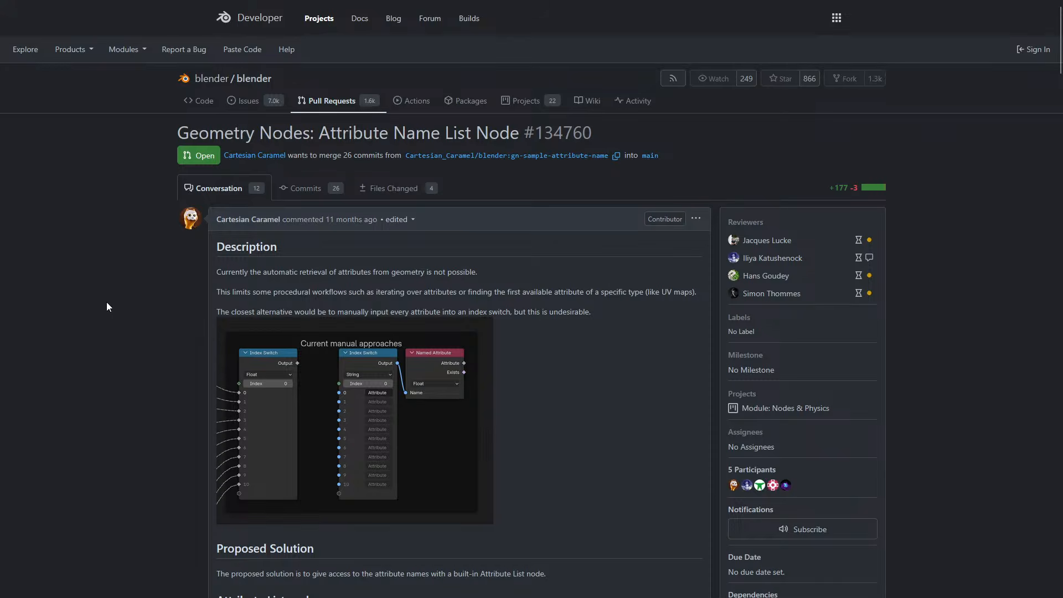
Read the enlarged description of pull request #134760, from the current manual approaches through the proposed Attribute List node
scroll(127, 304, "down", 3)
scroll(144, 307, "up", 3, "ctrl")
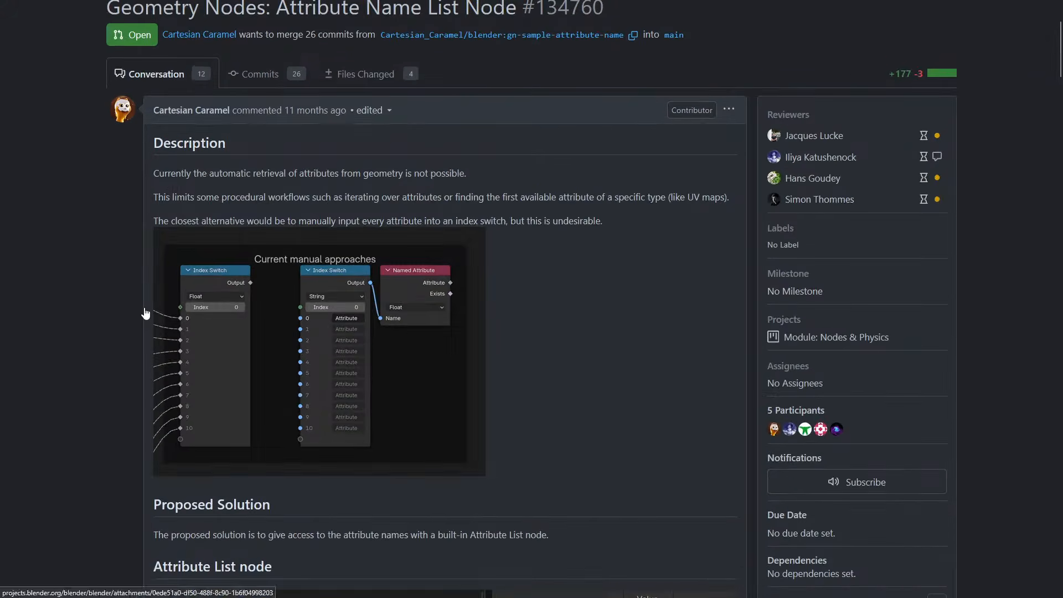
scroll(55, 287, "down", 3)
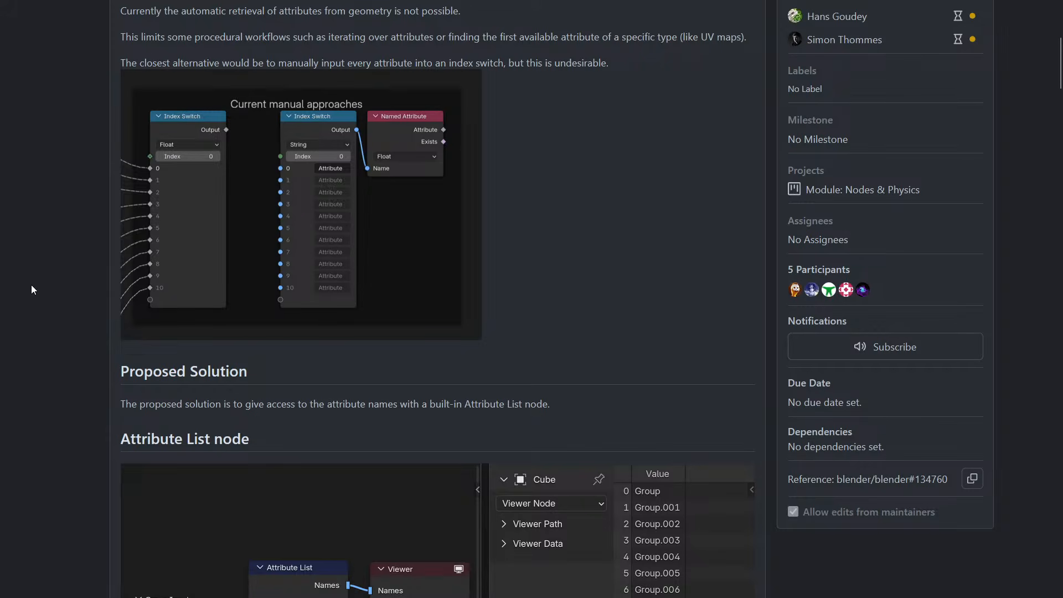
scroll(31, 285, "down", 6)
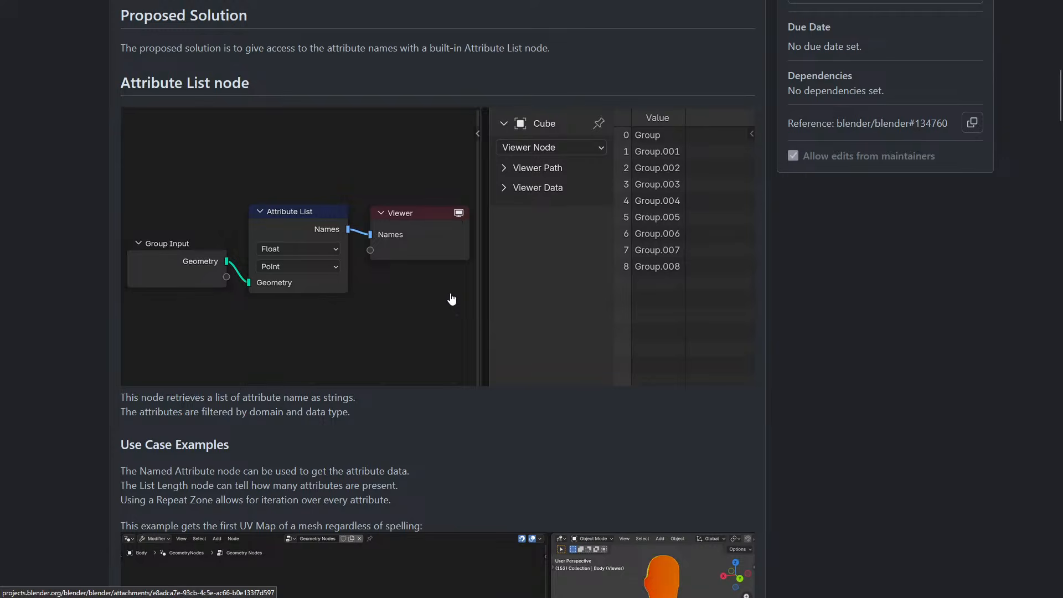
scroll(440, 304, "down", 1)
Examine the use case examples for getting the first UV Map and for custom armature deformation from vertex group names
scroll(440, 304, "down", 5)
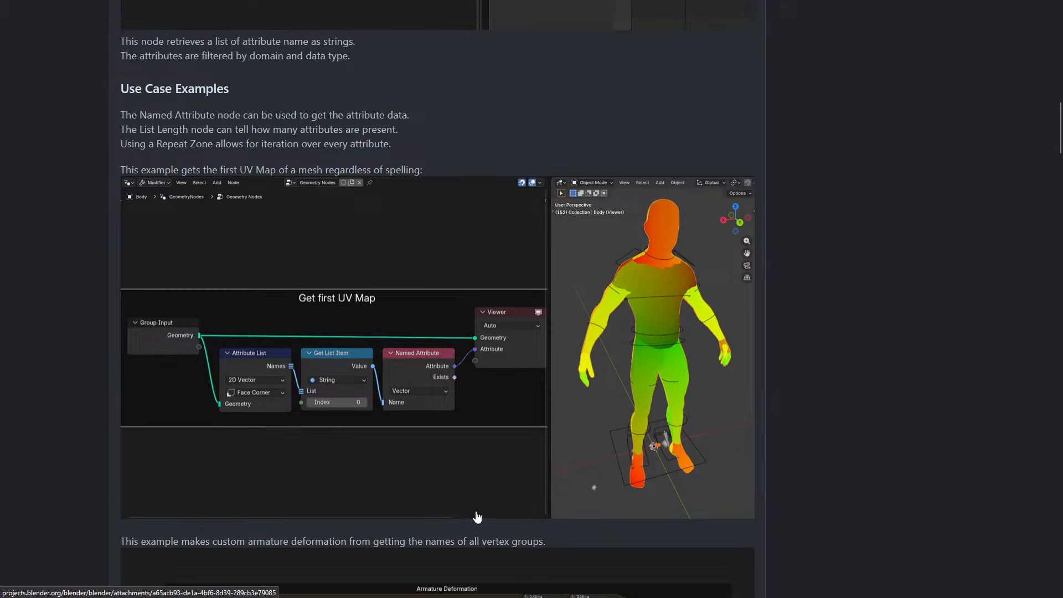
scroll(514, 492, "down", 3)
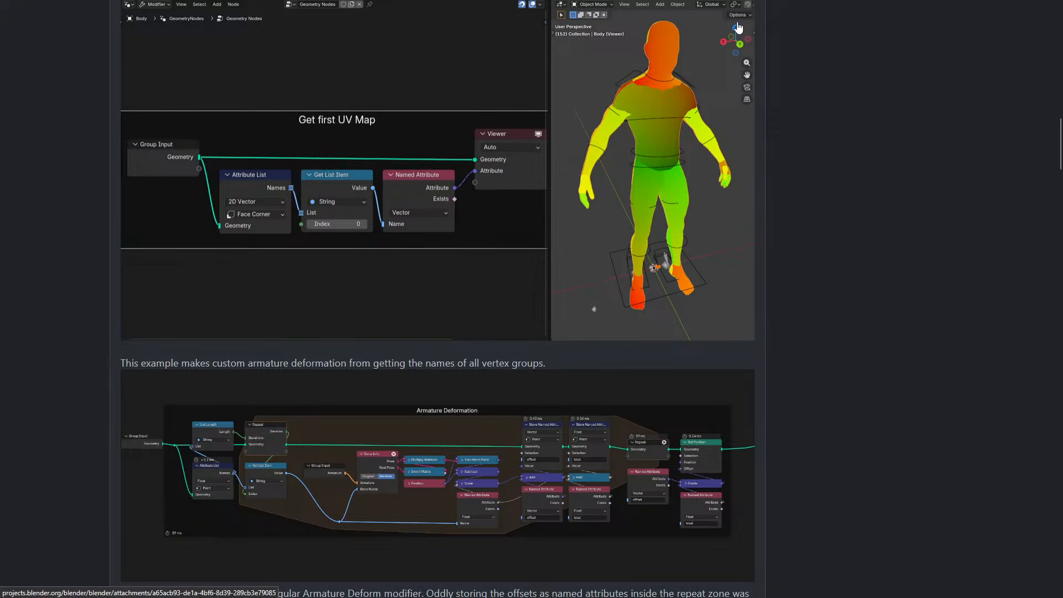
scroll(686, 202, "down", 3)
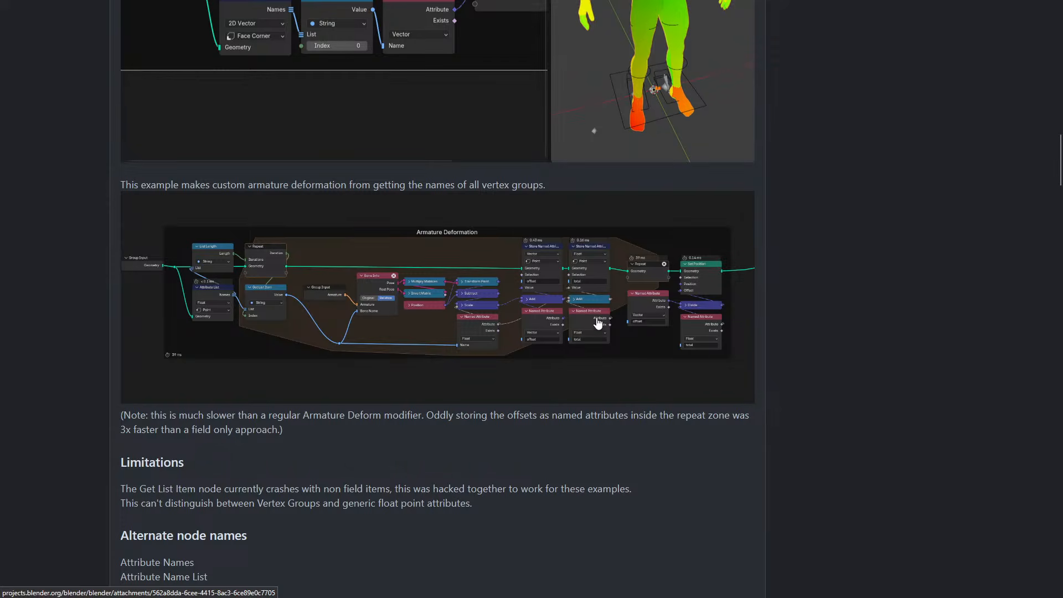
scroll(596, 319, "down", 5)
scroll(598, 324, "up", 5)
scroll(525, 359, "up", 3, "ctrl")
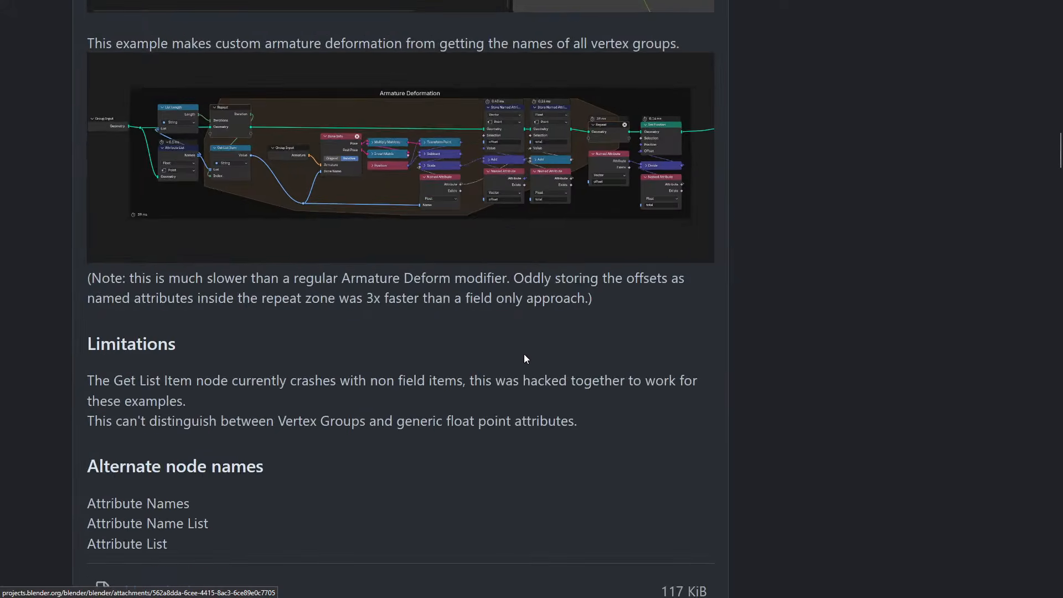
scroll(525, 359, "down", 4, "ctrl")
scroll(525, 359, "up", 1, "ctrl")
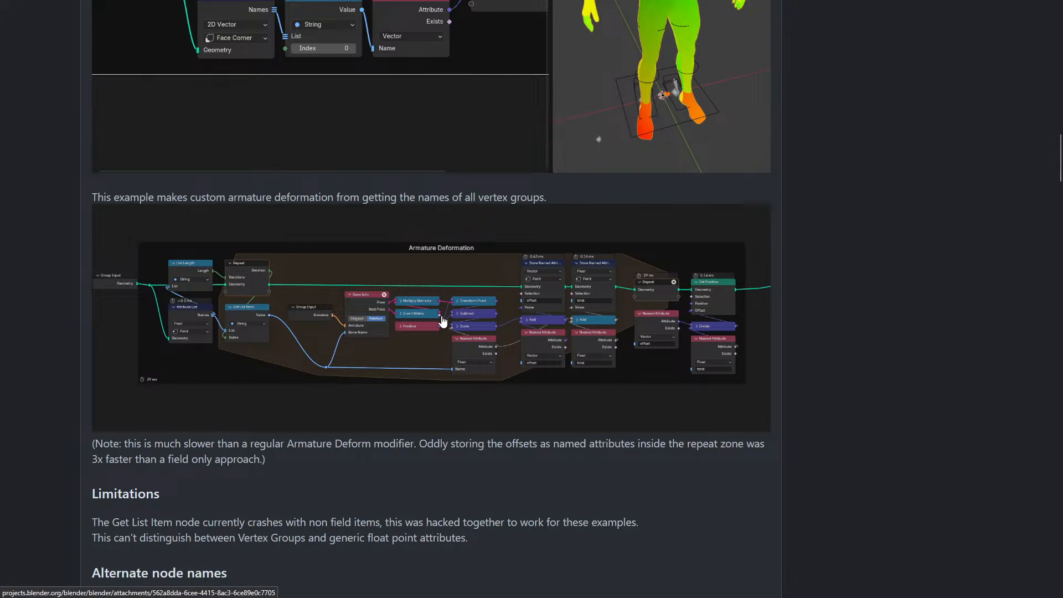
Read the limitations, alternate node names, attachments, commit history and discussion comments of the Attribute Name List pull request
scroll(443, 320, "down", 3)
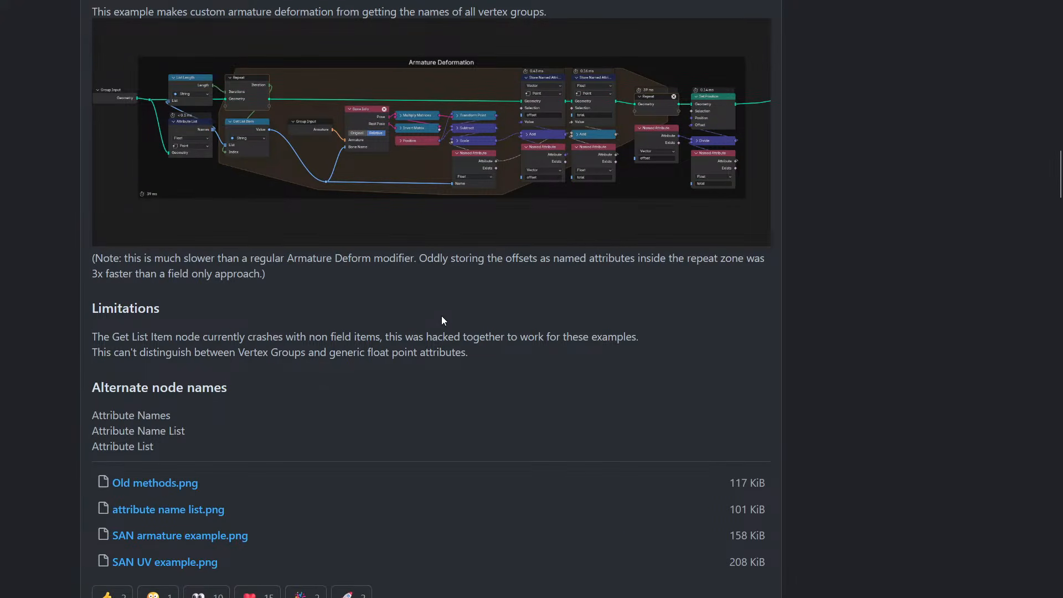
scroll(442, 320, "down", 3)
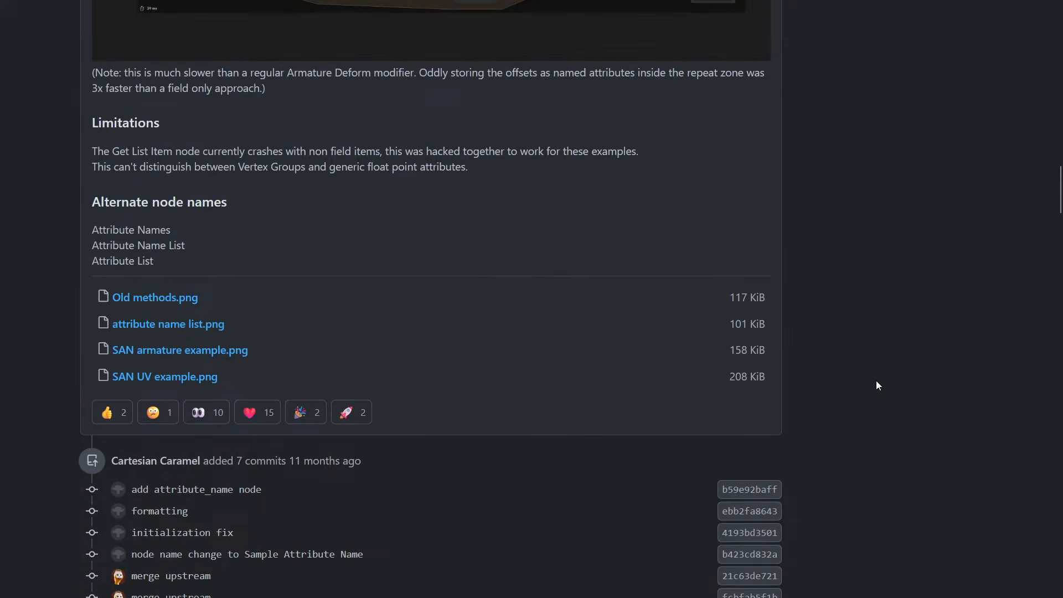
scroll(876, 381, "down", 2, "ctrl")
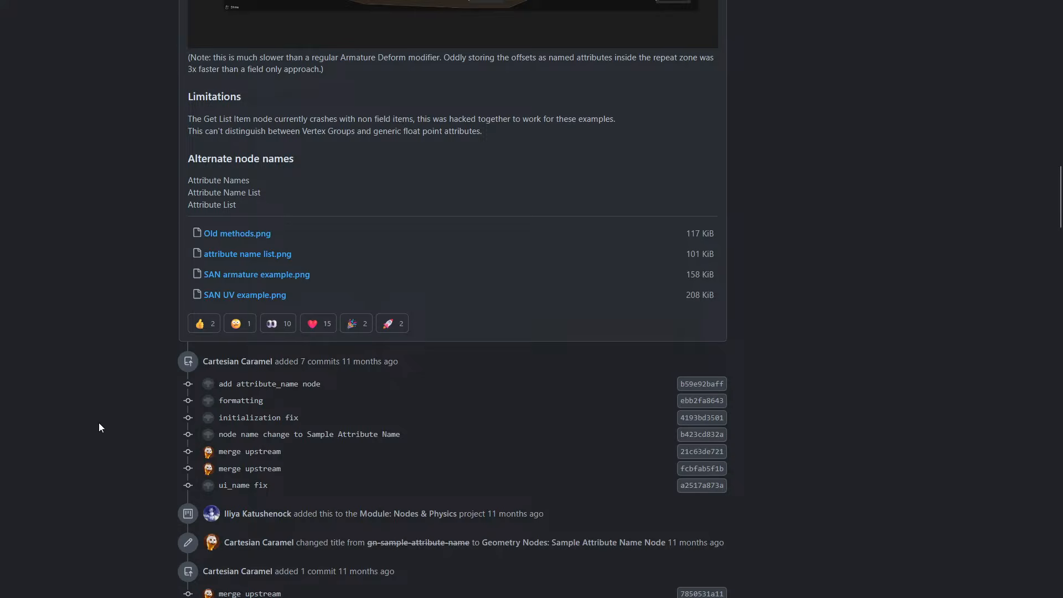
scroll(114, 413, "down", 10)
scroll(114, 414, "down", 15)
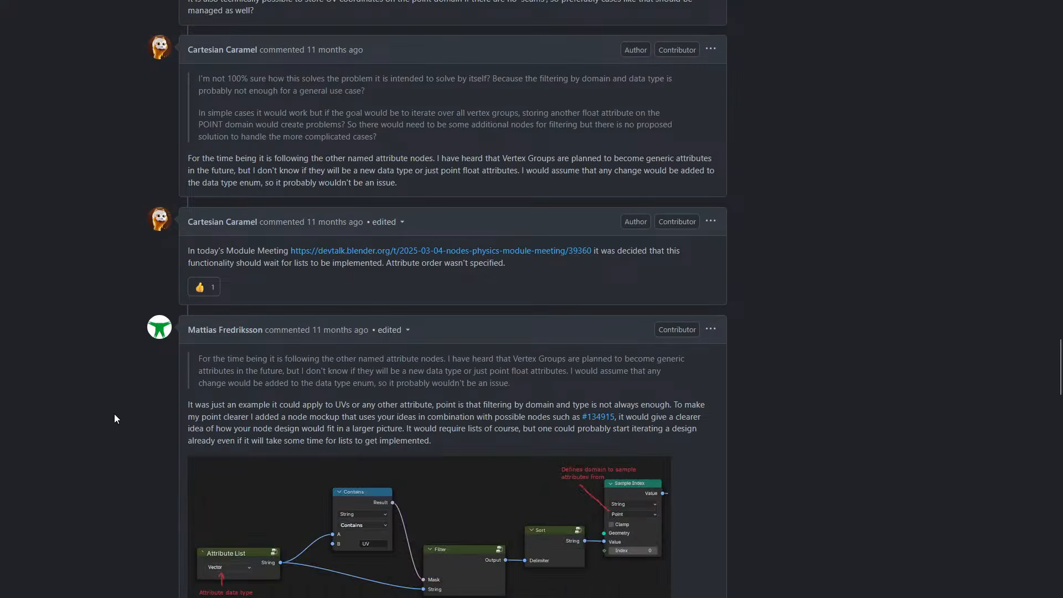
Go back up to the pull request's description and re-examine the Attribute List node and the first UV Map example
scroll(114, 414, "up", 10)
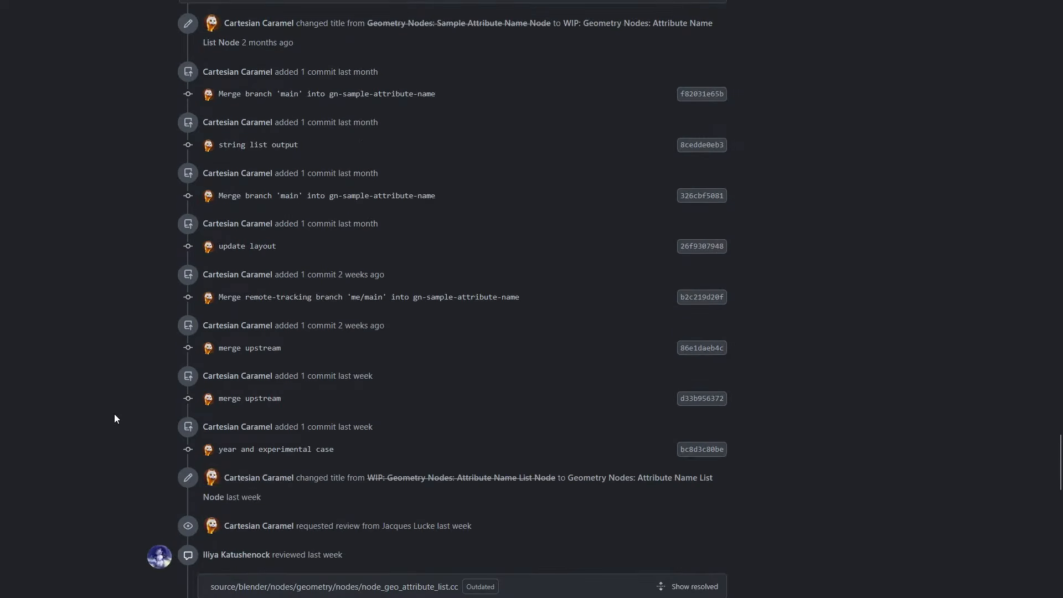
scroll(90, 487, "up", 15)
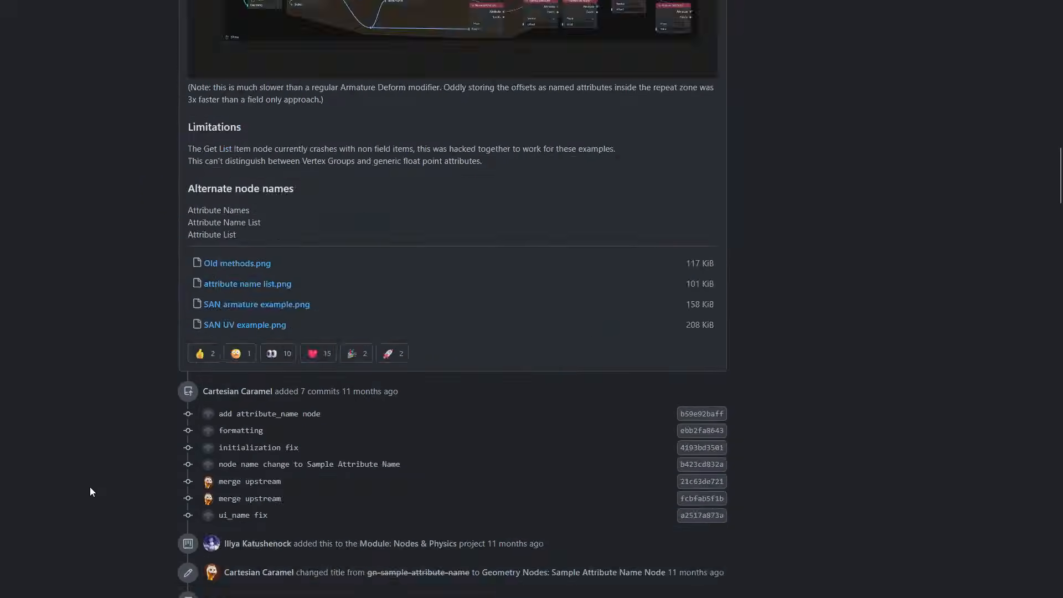
scroll(90, 484, "up", 10)
scroll(91, 480, "up", 2)
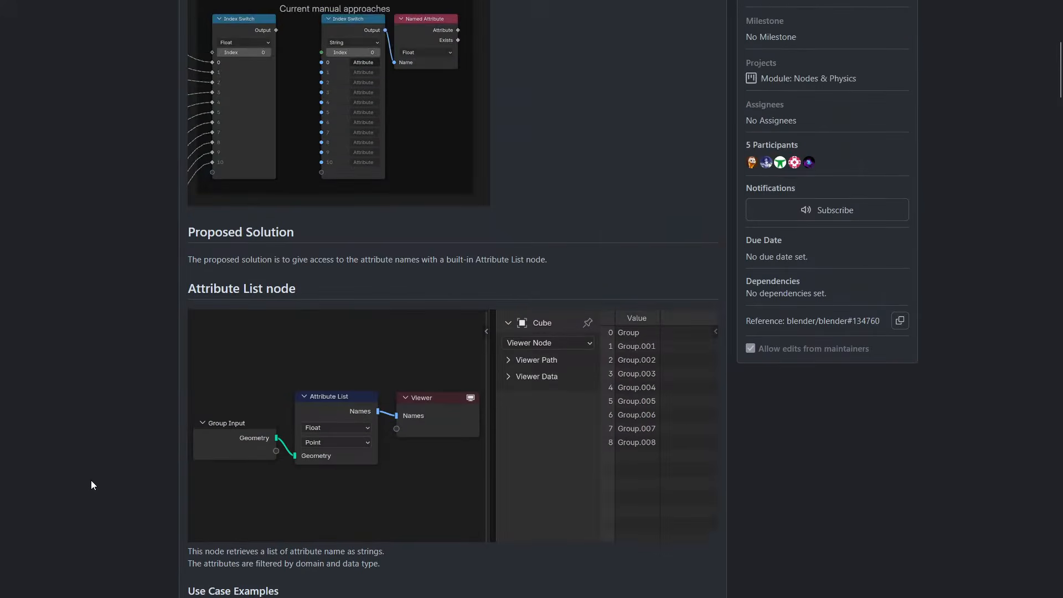
scroll(90, 480, "down", 4)
scroll(91, 480, "down", 3)
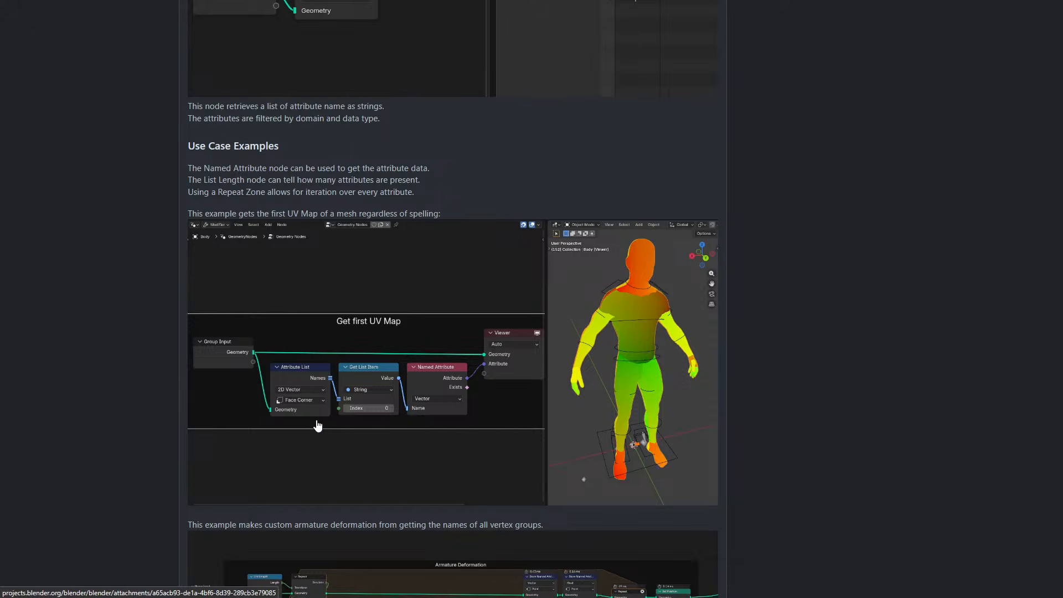
scroll(317, 425, "up", 20)
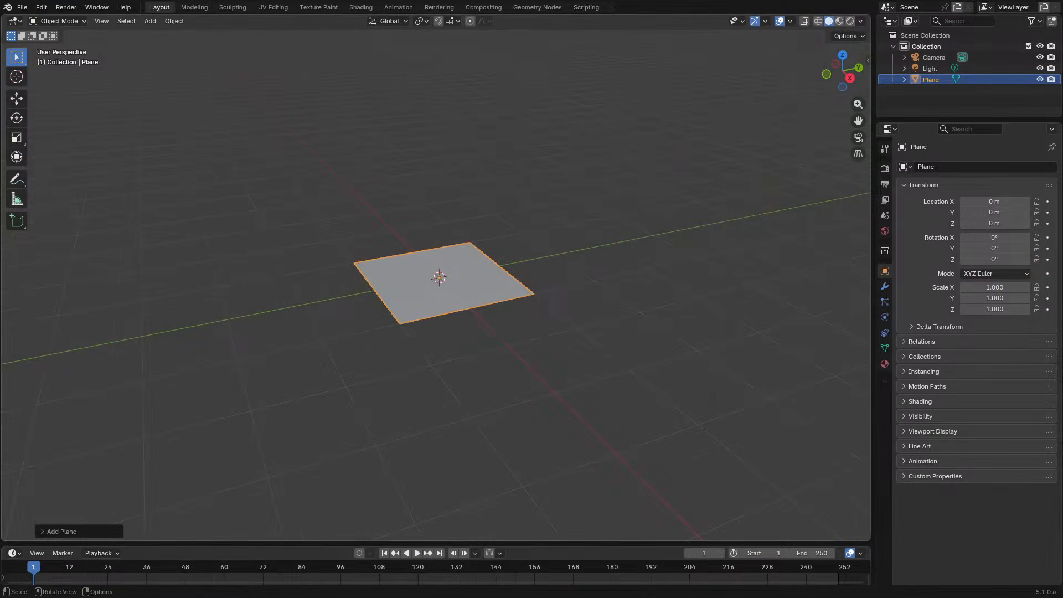
In Blender, enlarge the default plane's mesh evenly in Edit Mode
scroll(481, 266, "up", 2)
middle_click_drag(482, 266, 530, 282)
key("Tab")
key("s")
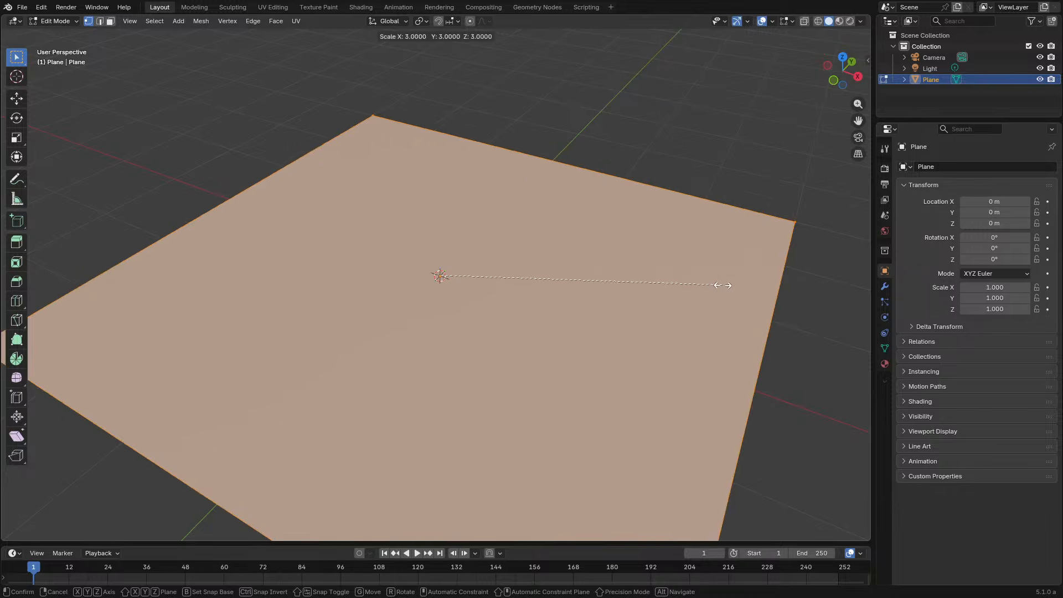
left_click(622, 298)
scroll(622, 299, "down", 5)
middle_click_drag(527, 318, 583, 308)
scroll(583, 308, "up", 3)
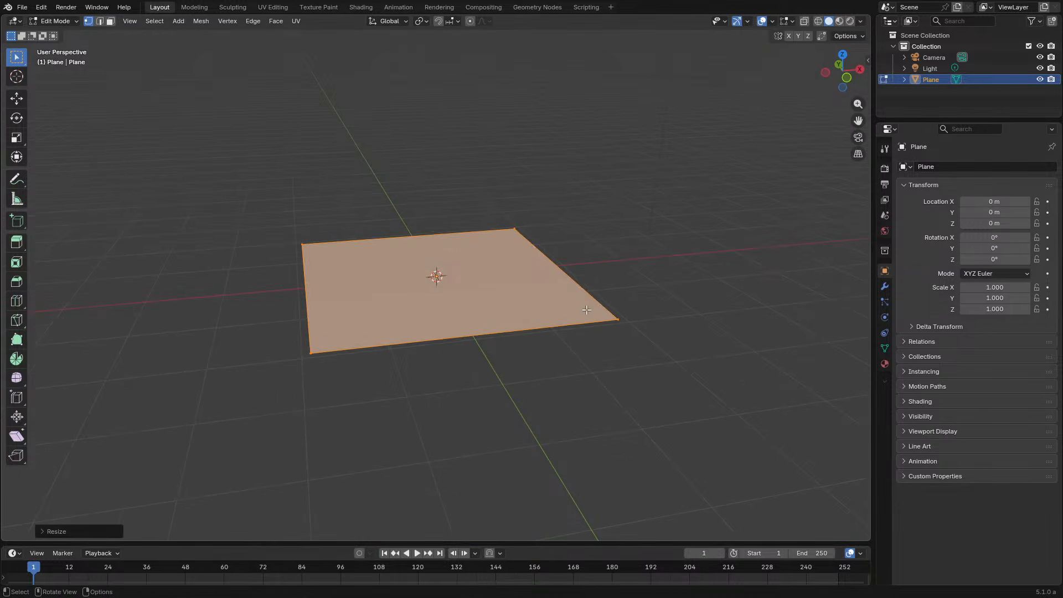
Show the plane's modifiers, set the viewport to Rendered shading, and enlarge the plane's mesh to about 12.6 m square
key("Tab")
left_click(884, 285)
key("Tab")
key("z")
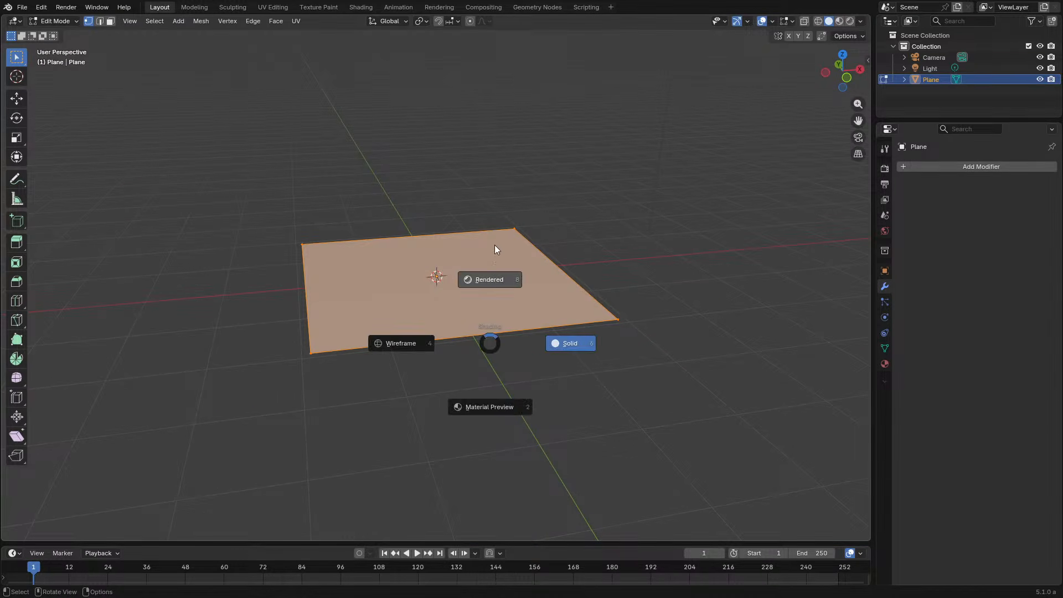
left_click(493, 238)
key("s")
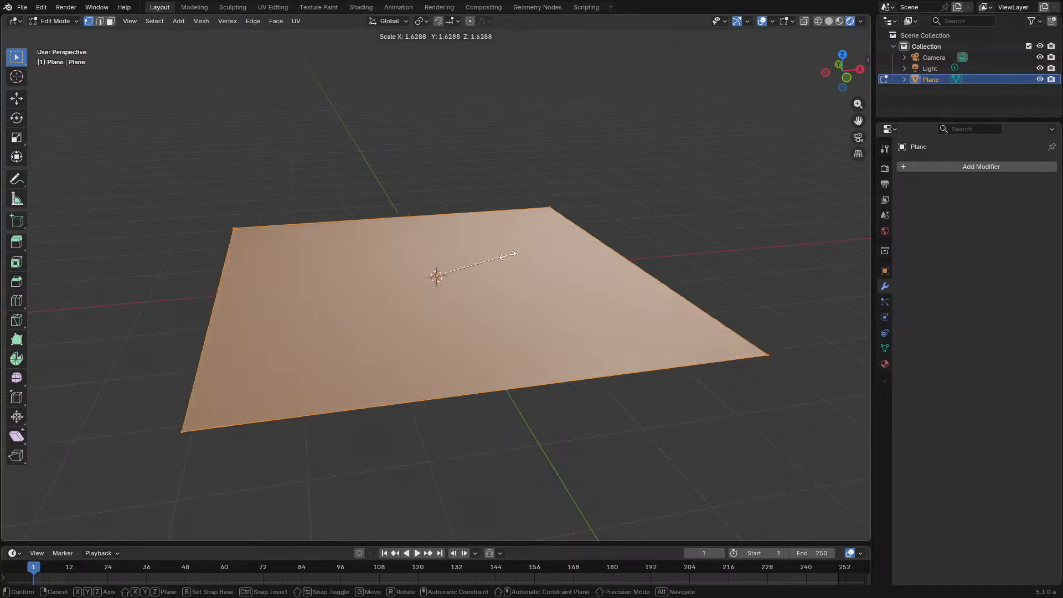
left_click(589, 240)
scroll(581, 249, "down", 4)
middle_click_drag(572, 261, 443, 313)
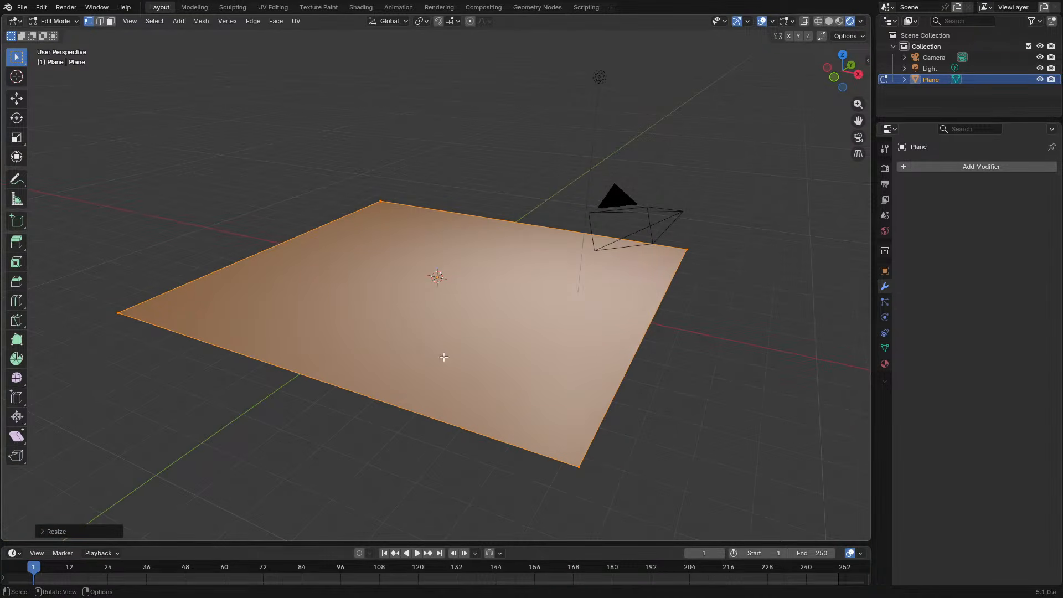
Stretch the plane's mesh along the Y axis to about 38 m long and return to Object Mode
middle_click_drag(463, 353, 543, 351)
key("s")
key("x")
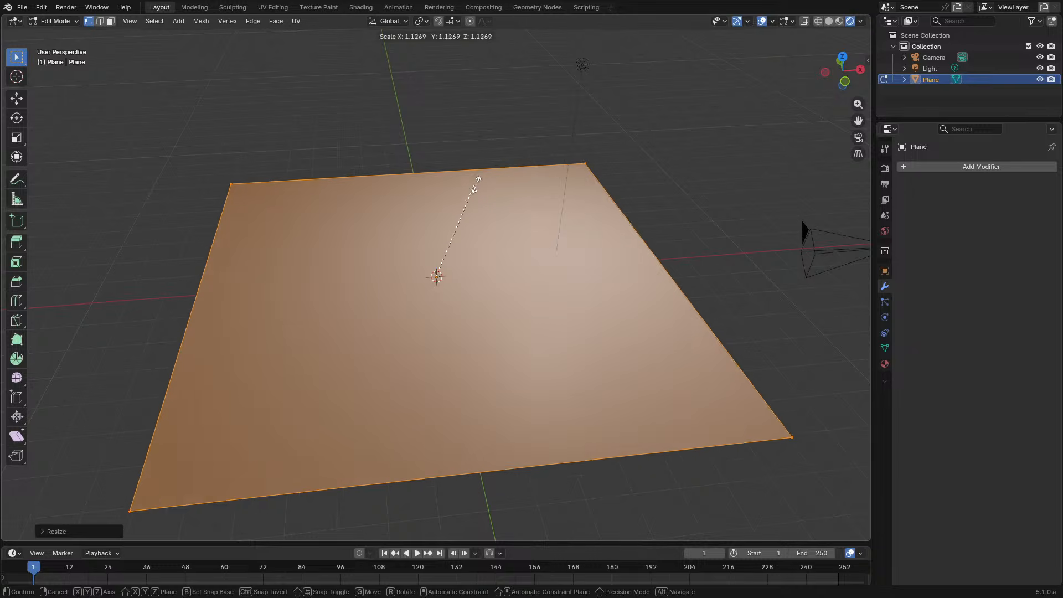
key("y")
left_click(652, 146)
key("Tab")
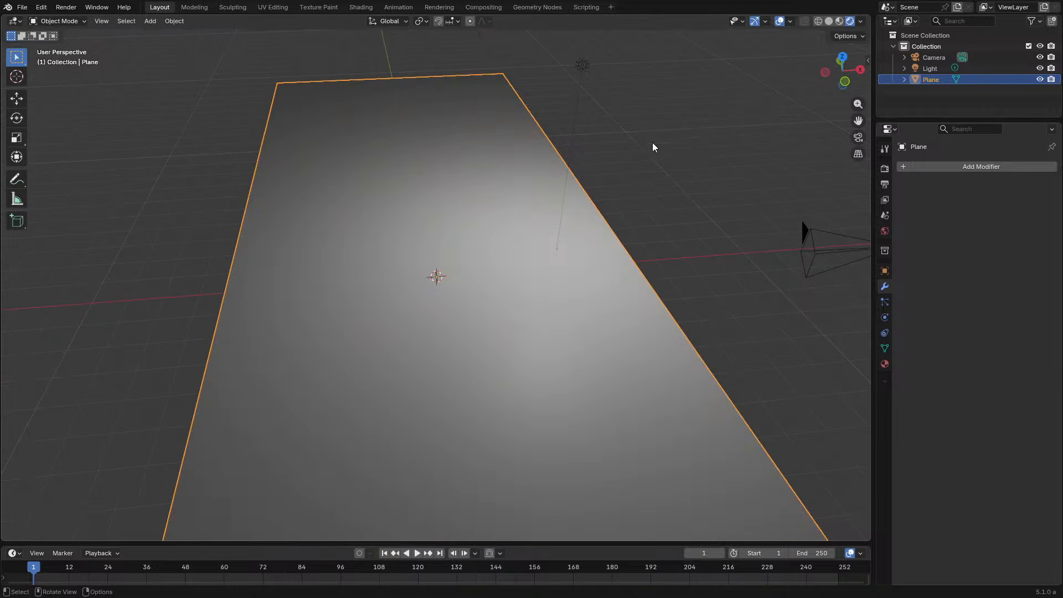
Extrude the plane's two long edges upward along Z by about 4.6 m to form side walls
middle_click_drag(410, 332, 582, 316)
key("Tab")
left_click(569, 284)
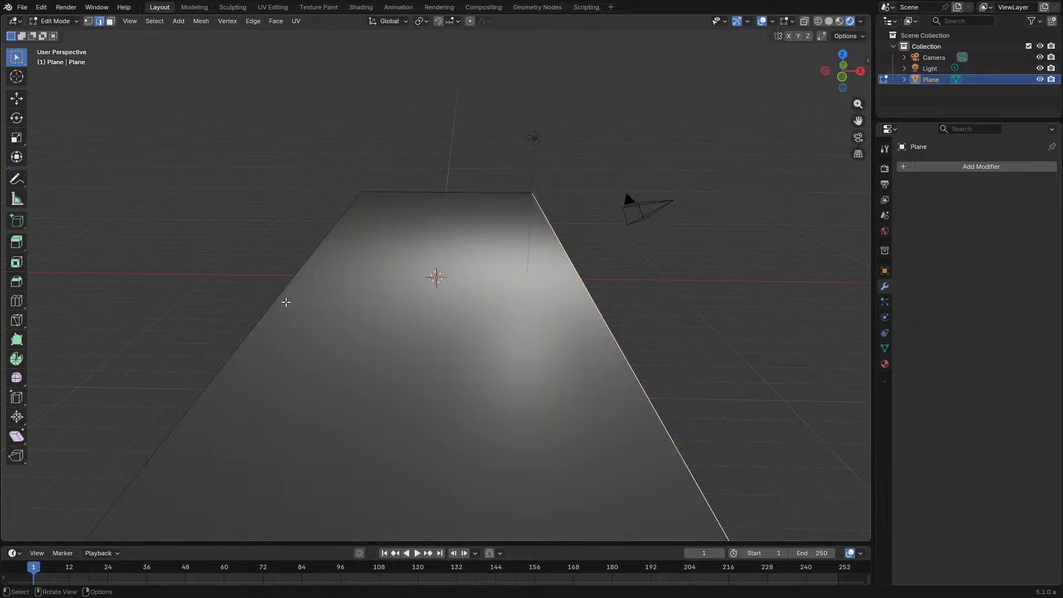
left_click(287, 301, "shift")
key("e")
key("z")
left_click(289, 190)
Extrude the walls' upper edges and scale them outward along X into flat ledges, about 27.5 m across in total
key("e")
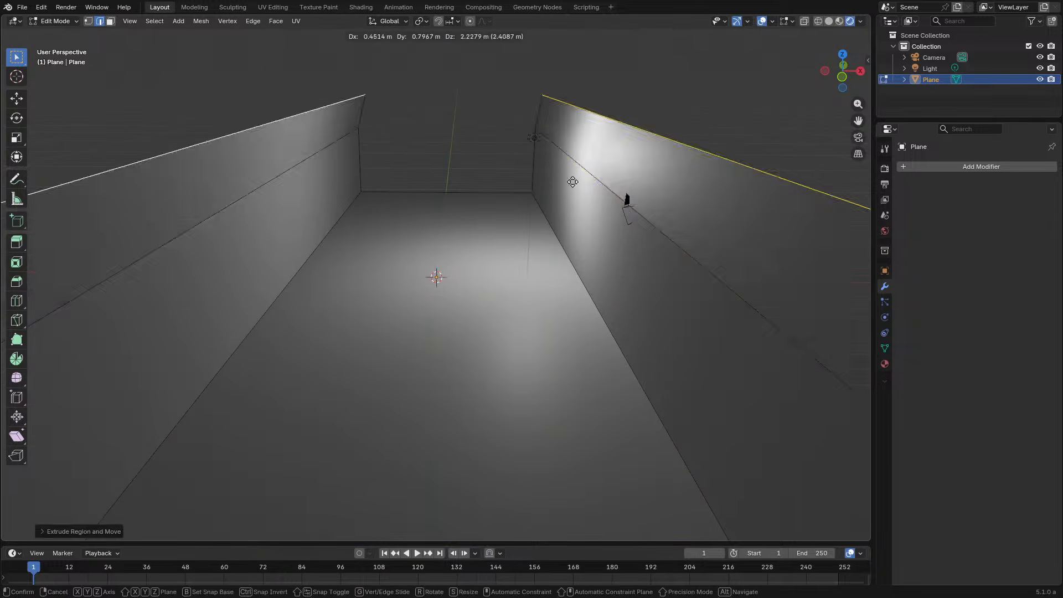
right_click(569, 181)
key("s")
key("x")
left_click(712, 190)
key("Tab")
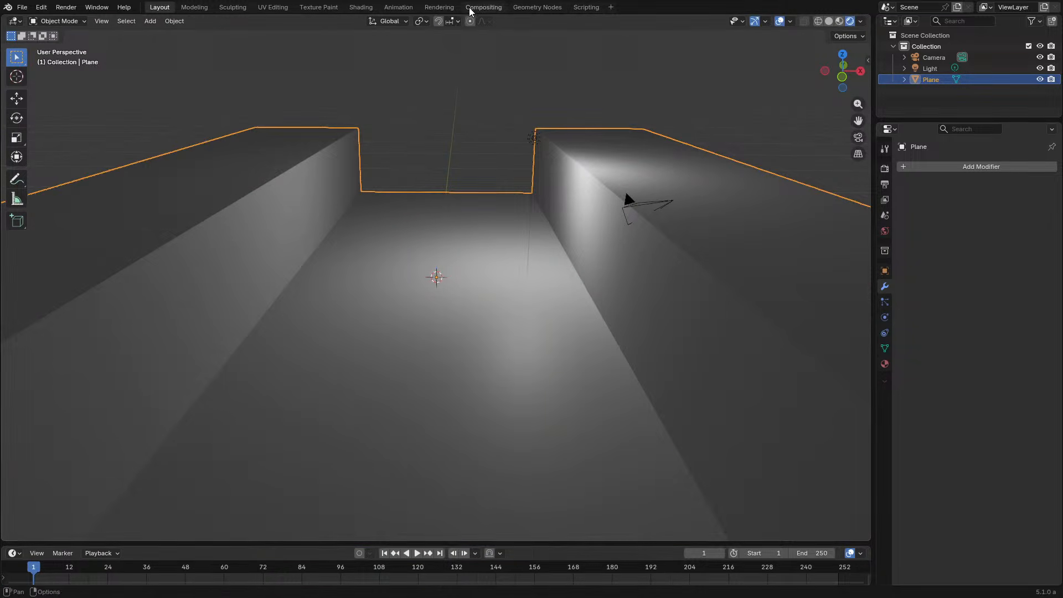
Create a new geometry node tree on the channel-shaped plane and insert Distribute Points on Faces between the Group Input and Group Output
left_click(535, 7)
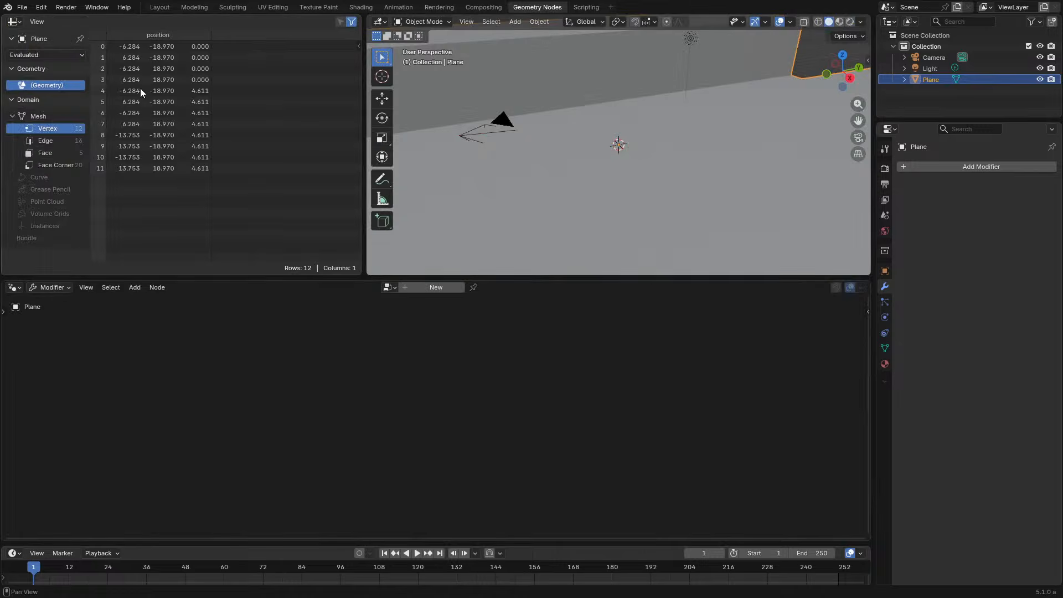
left_click(427, 287)
right_click(341, 373)
key("shift+a")
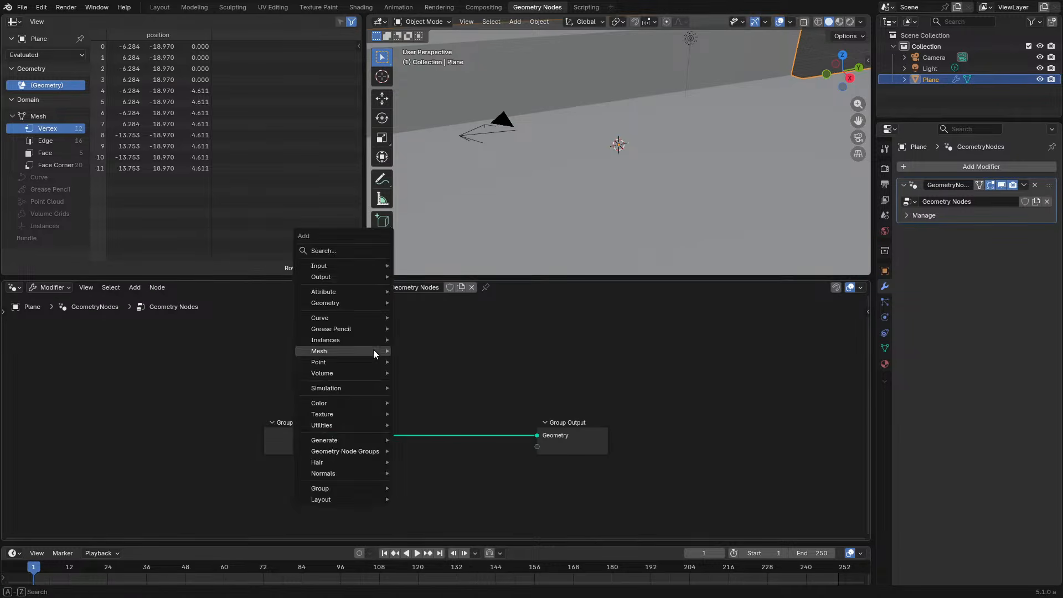
key("shift+a")
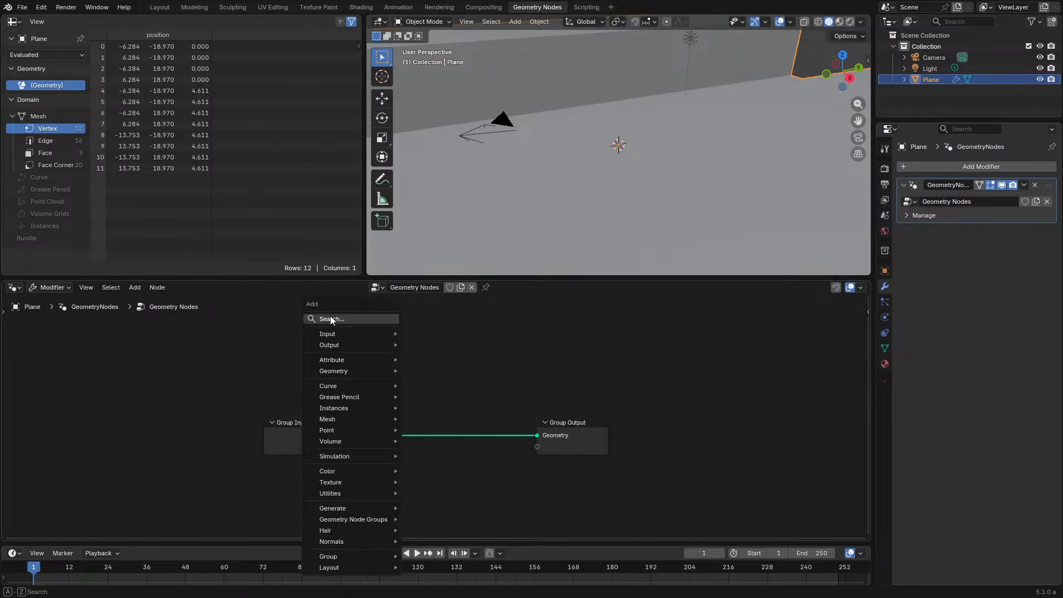
type("distr")
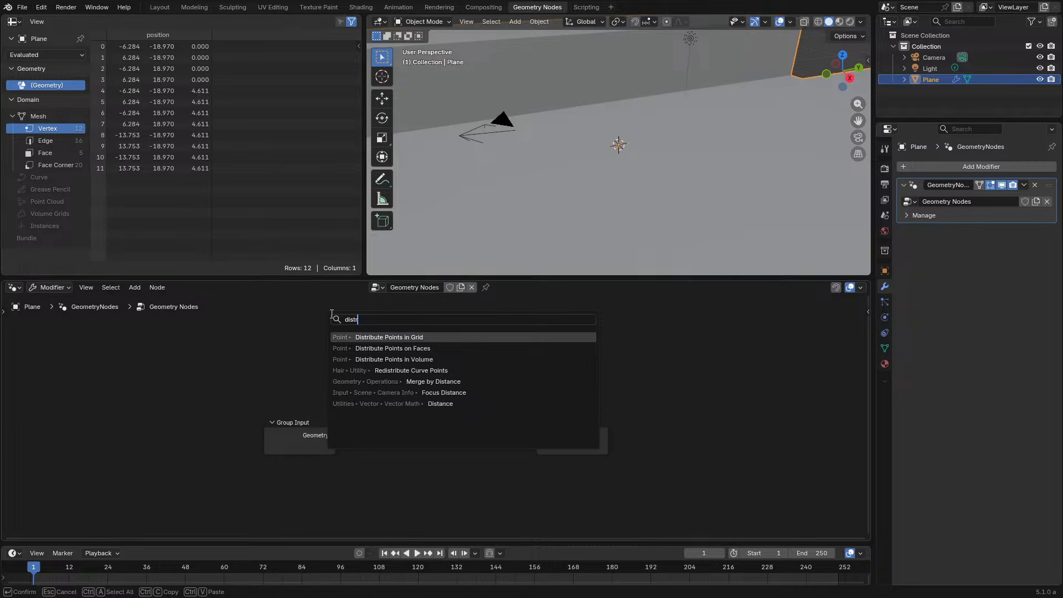
key("Down")
key("Return")
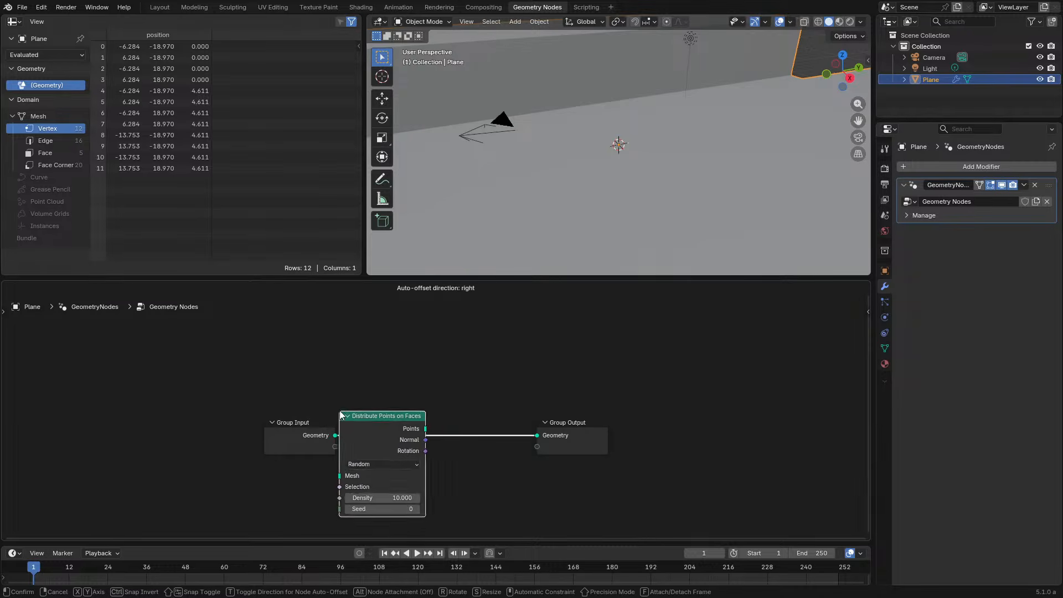
left_click(424, 371)
Insert Instance on Points and Realize Instances nodes in sequence between Distribute Points on Faces and the Group Output
key("shift+a")
type("isntance on")
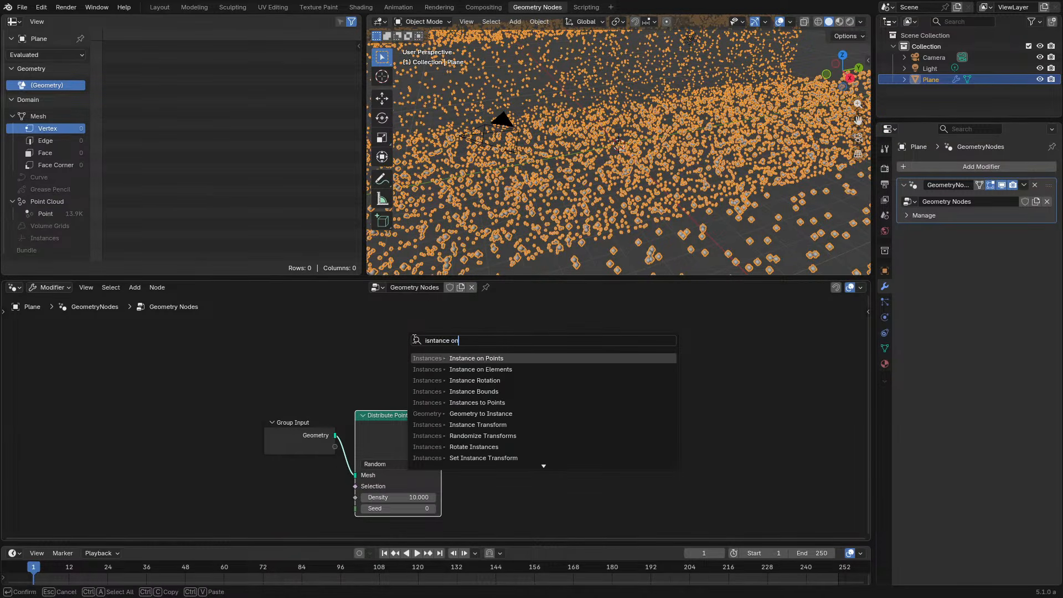
key("Return")
left_click(516, 382)
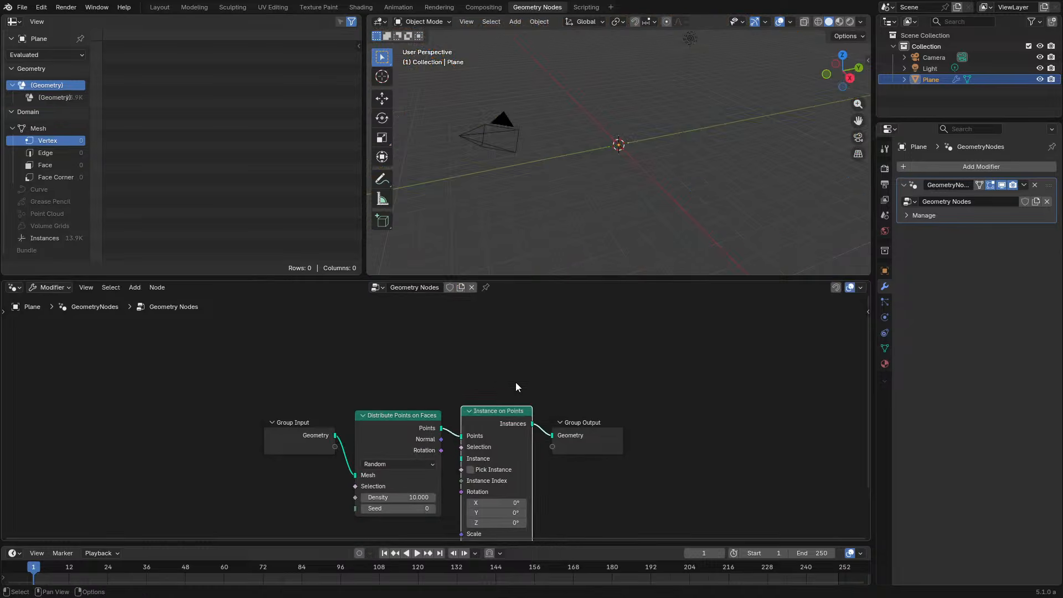
key("shift+a")
type("rea")
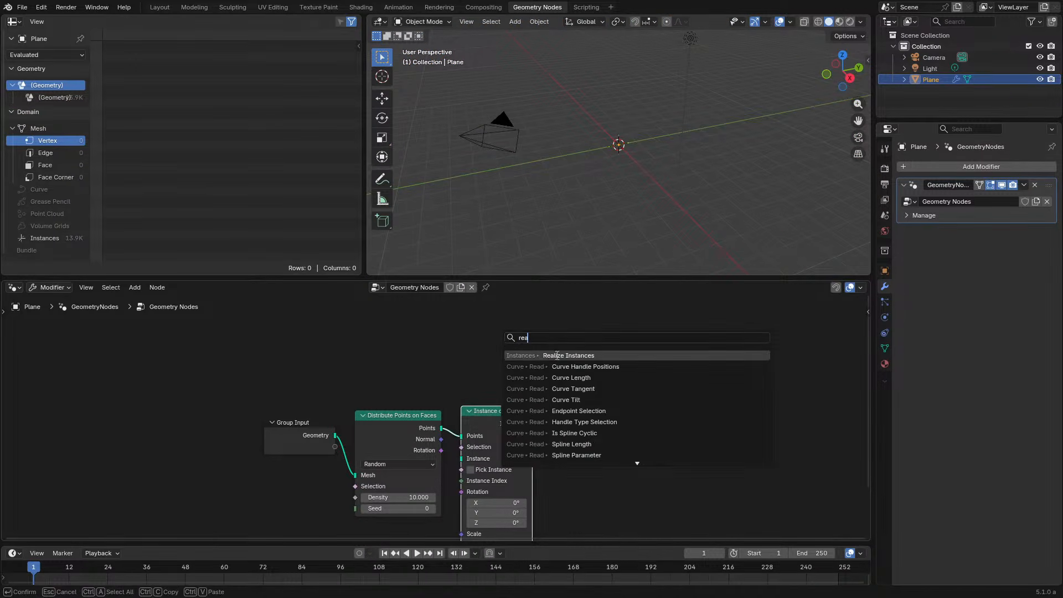
key("Return")
left_click(538, 416)
Add a Cube node below Distribute Points on Faces and feed its mesh into the Instance input of Instance on Points
middle_click_drag(480, 470, 457, 350)
left_click_drag(439, 339, 359, 405)
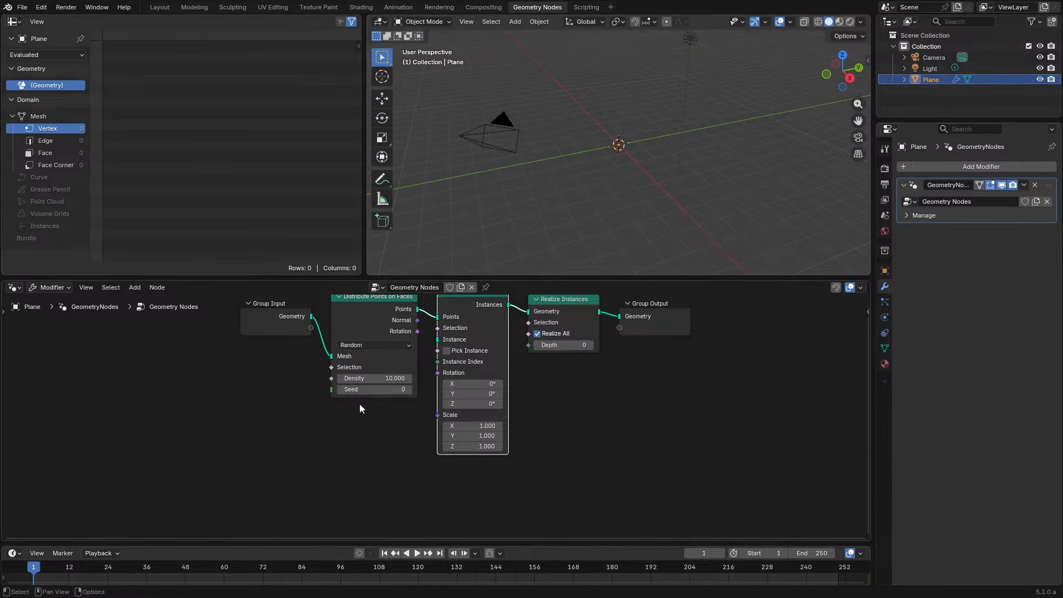
left_click_drag(439, 340, 252, 489)
type("cube")
key("Return")
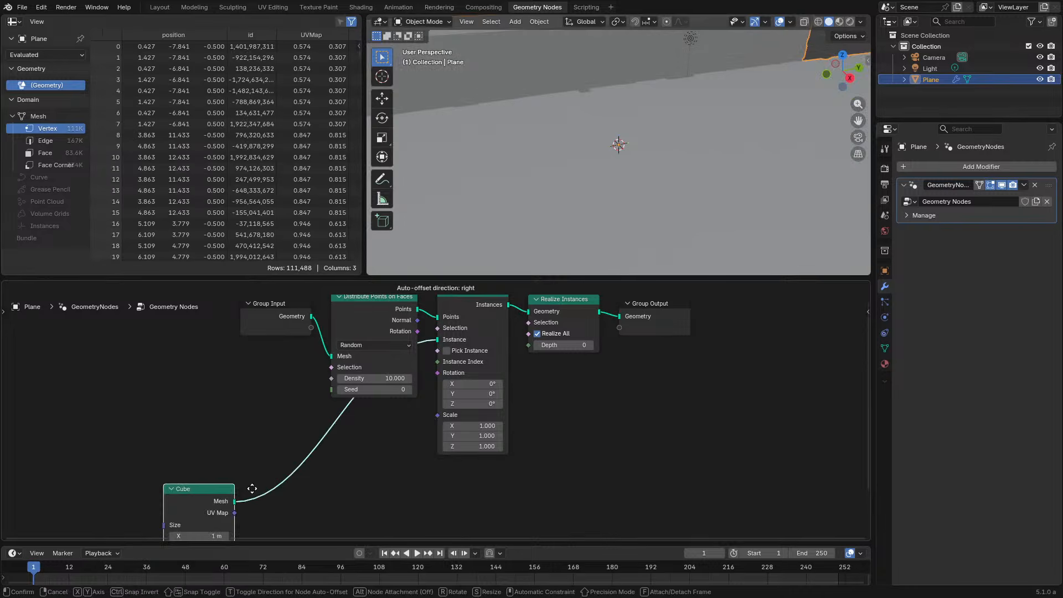
left_click(426, 418)
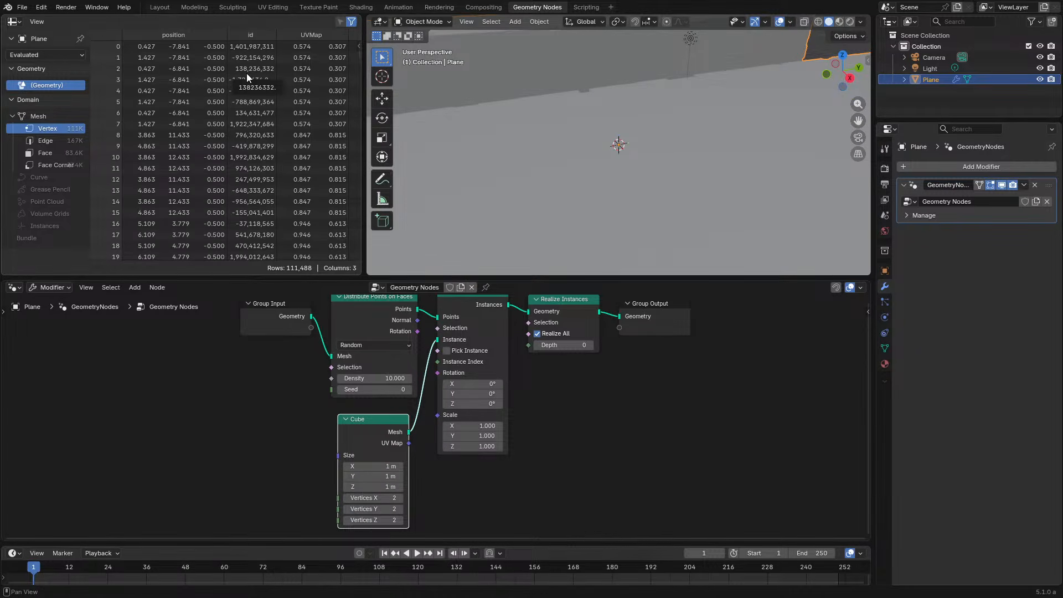
Examine the id values of the realized instances' vertices in the spreadsheet
scroll(250, 143, "down", 20)
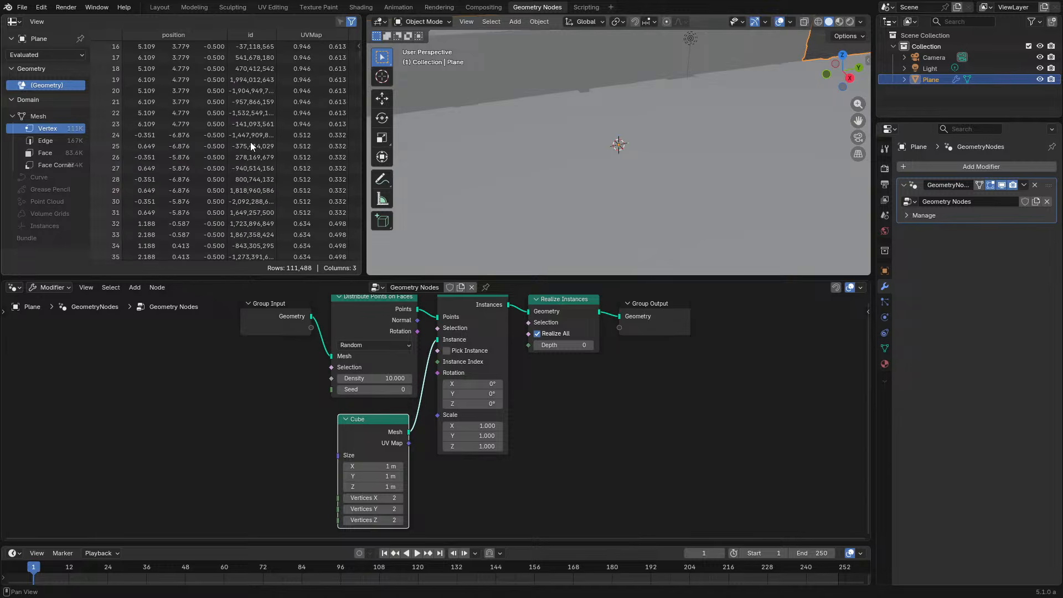
scroll(250, 143, "down", 20)
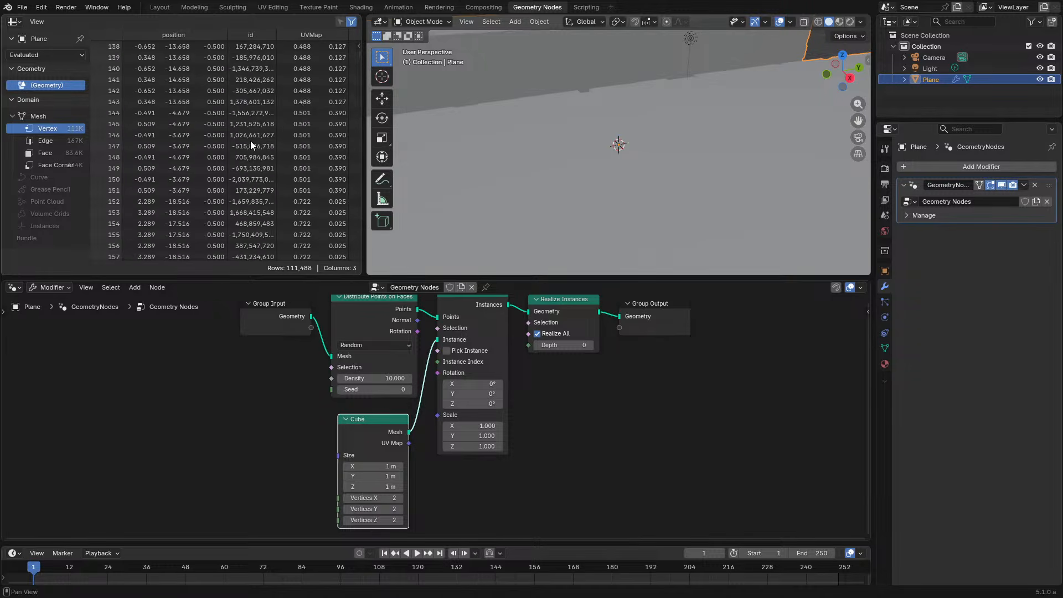
scroll(253, 137, "down", 20)
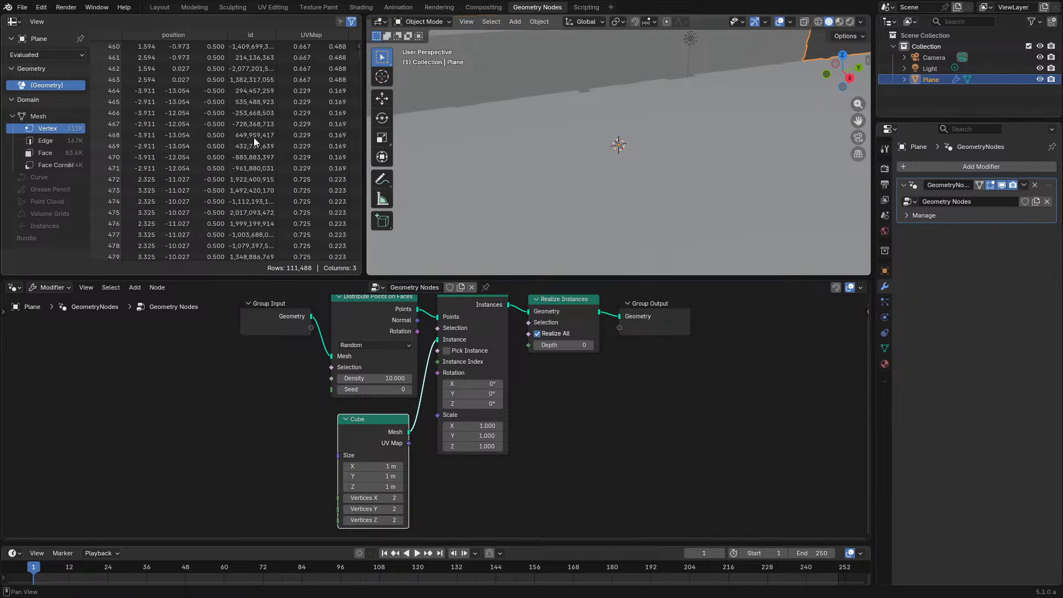
scroll(253, 137, "up", 20)
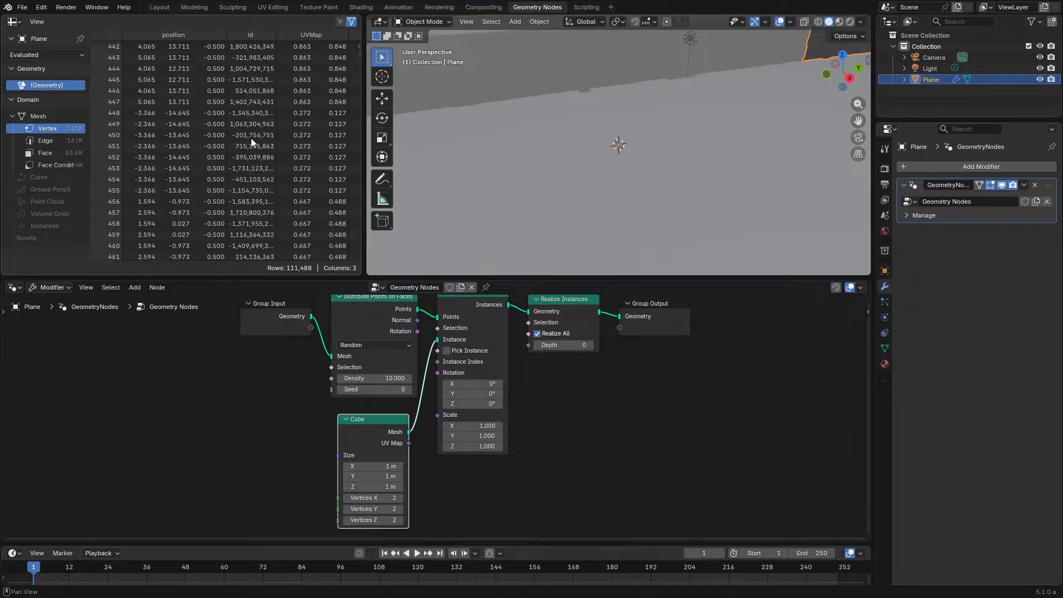
scroll(252, 137, "up", 18)
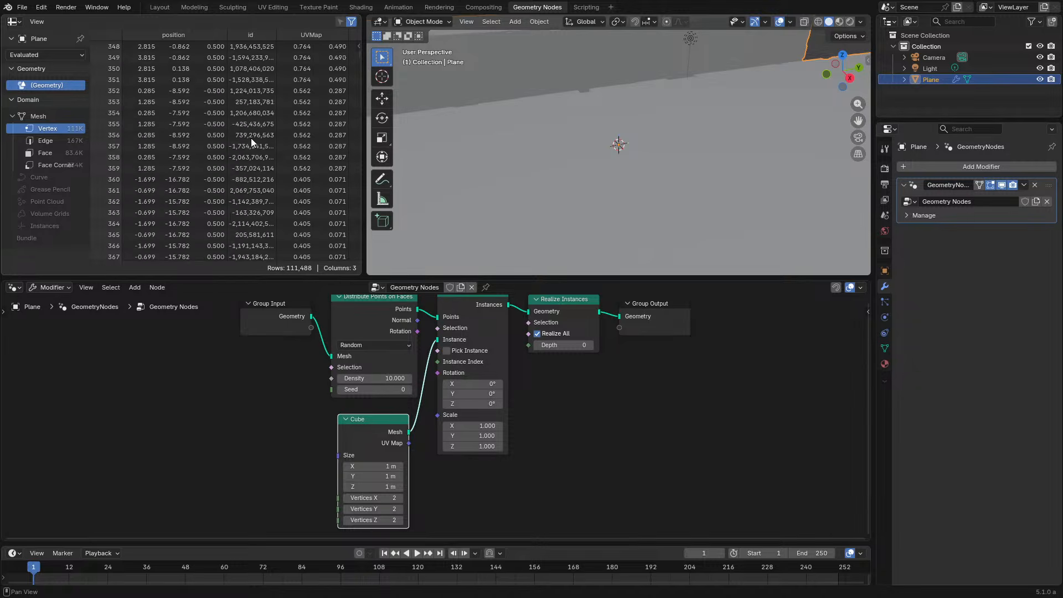
scroll(254, 137, "up", 20)
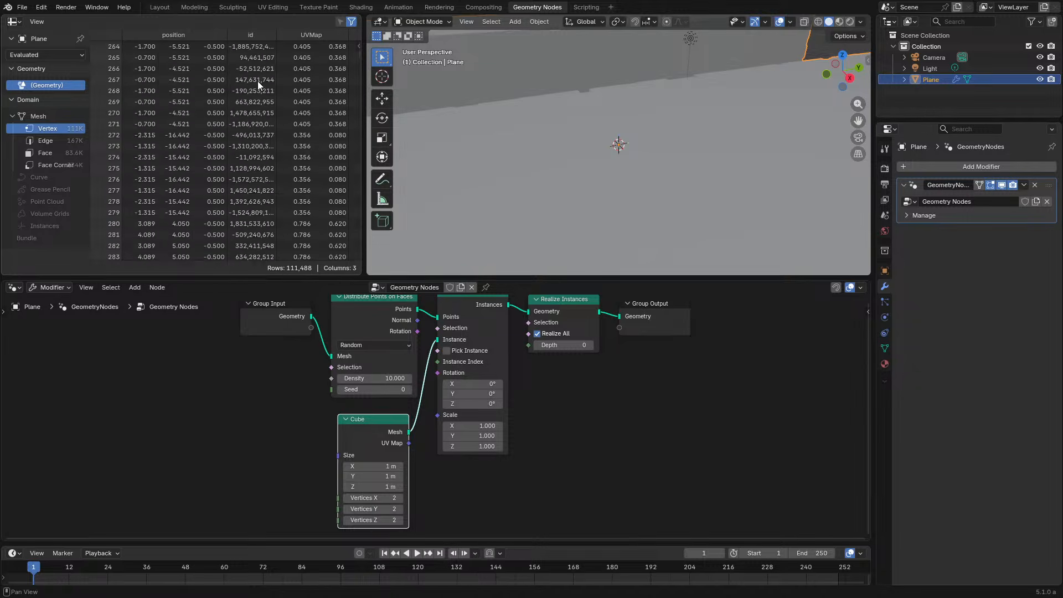
scroll(253, 97, "up", 20)
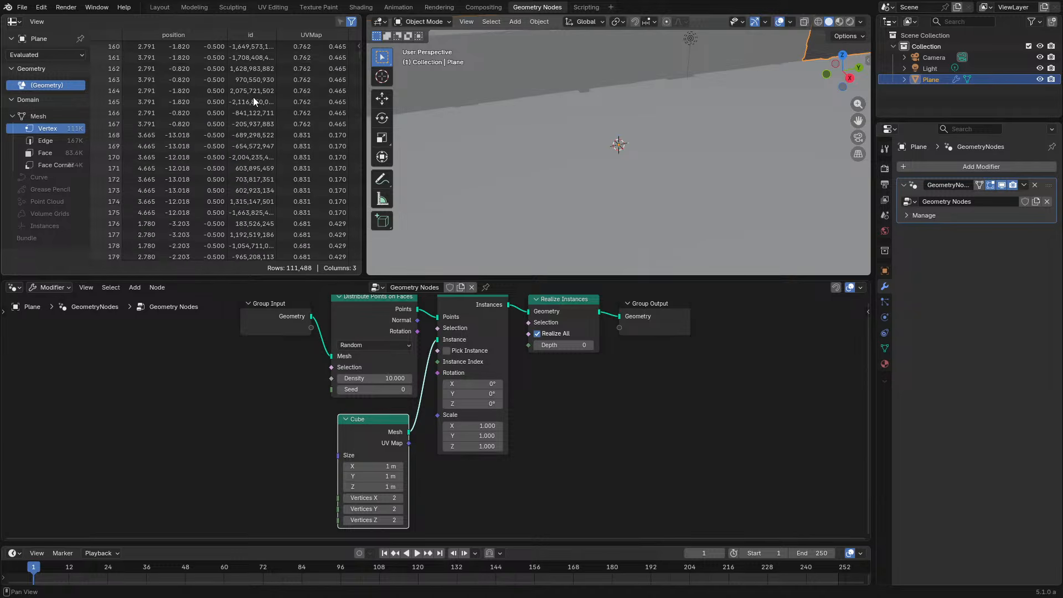
scroll(254, 97, "up", 18)
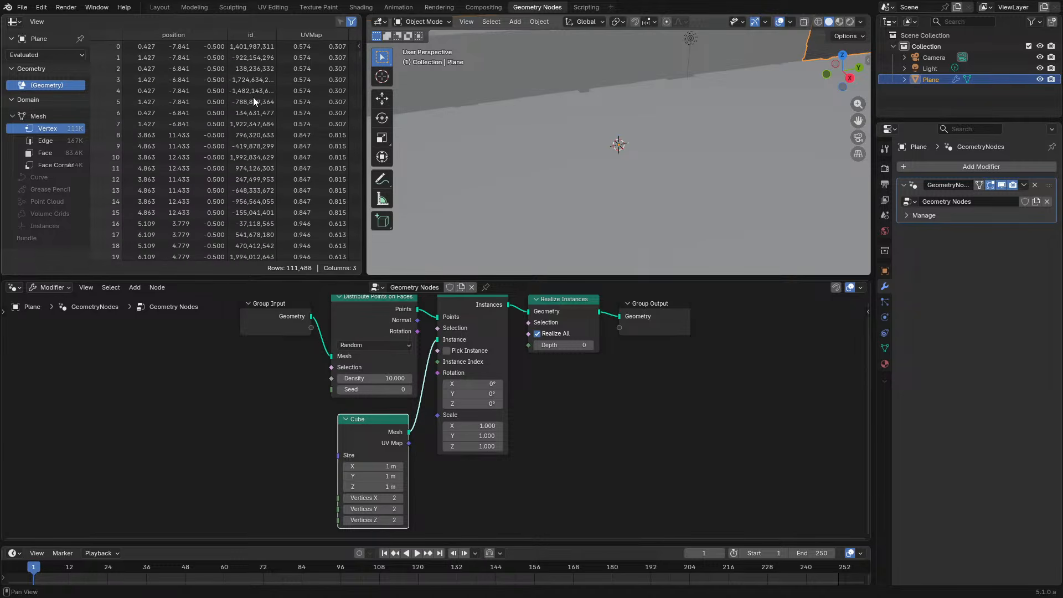
Add a separate plane object, rotate its mesh 90° about the X axis in Edit Mode, and return to Object Mode
mouse_move(674, 119)
middle_mouse_down()
mouse_move(728, 129)
mouse_move(660, 120)
mouse_move(672, 122)
middle_mouse_up()
key("shift+a")
mouse_move(578, 168)
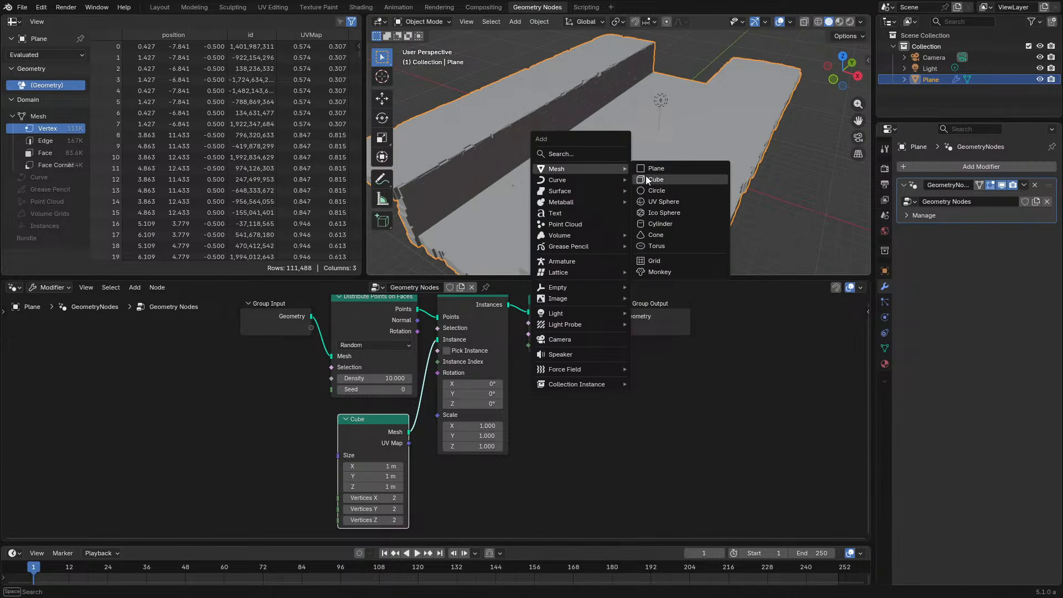
left_click(659, 167)
key("Tab")
type("s")
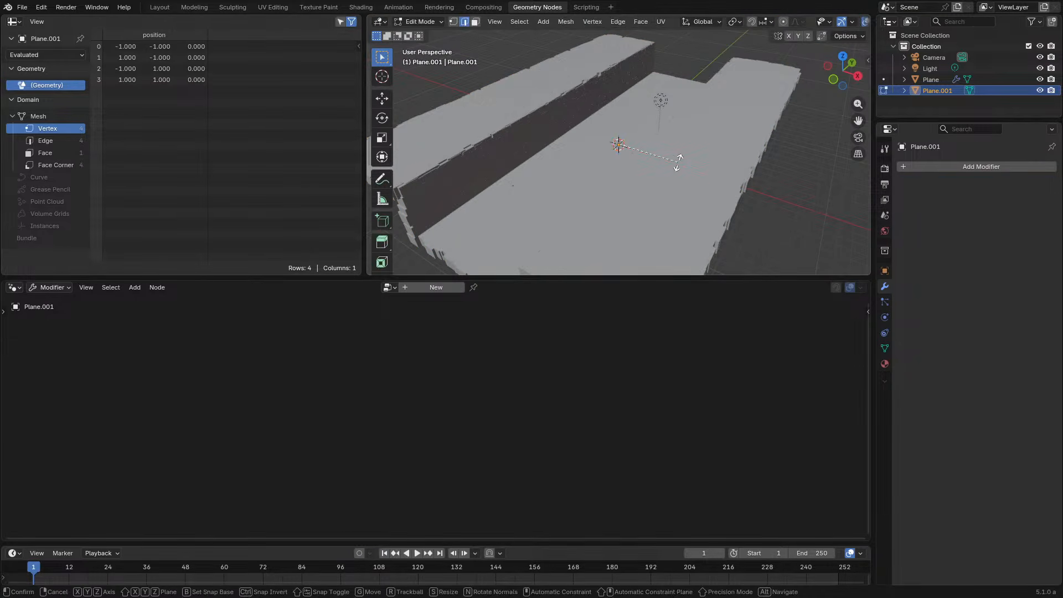
type("x90")
key("Return")
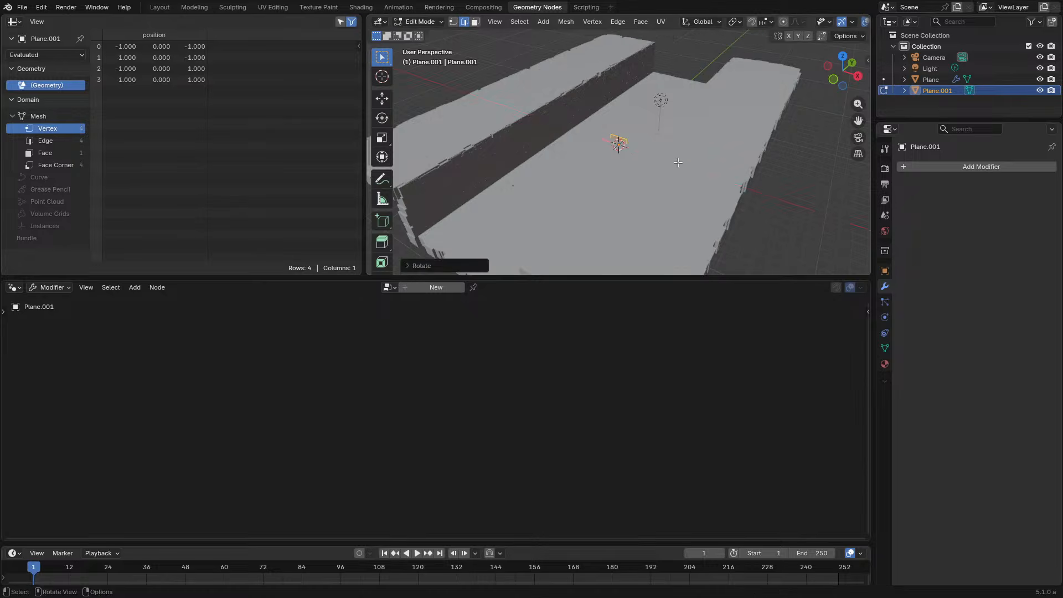
scroll(677, 163, "up", 2)
key("Tab")
In the channel plane's node tree, feed Plane.001's Object Info geometry into the Instance input and remove the Cube node
left_click(703, 171)
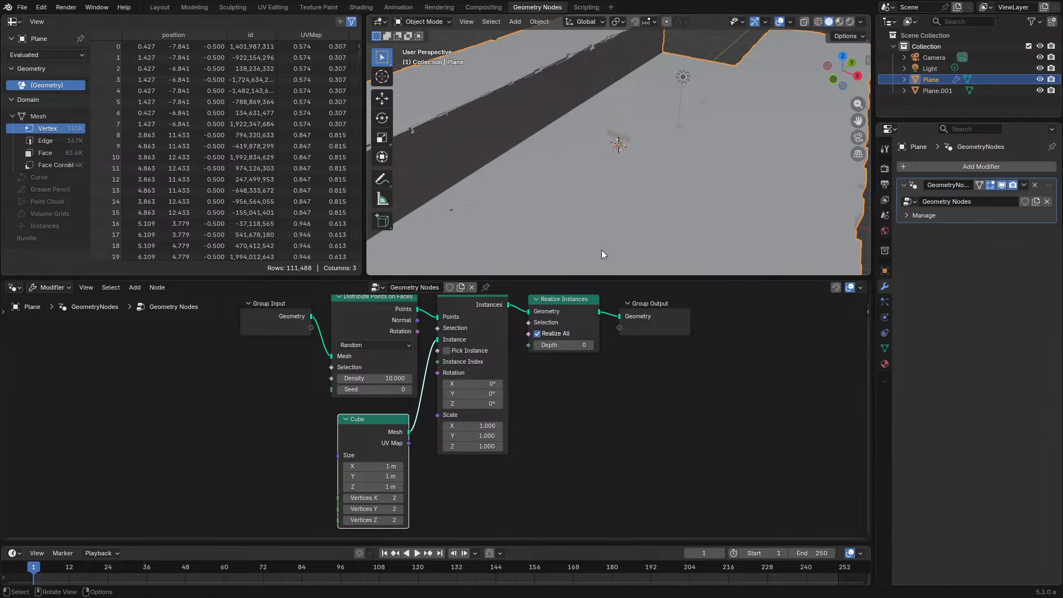
left_click_drag(937, 91, 251, 432)
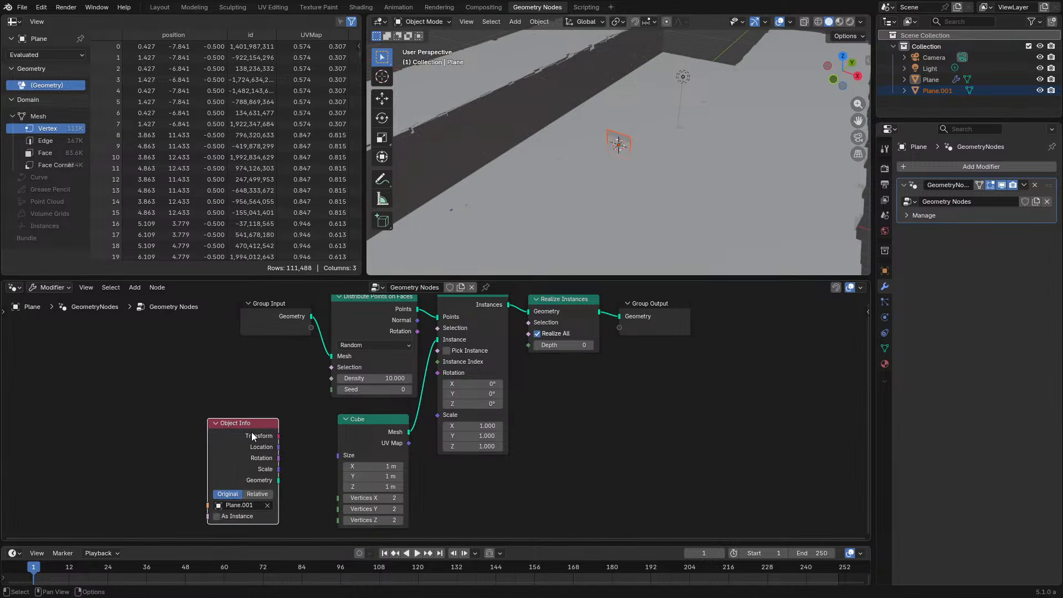
left_click_drag(278, 480, 446, 334)
left_click(356, 441)
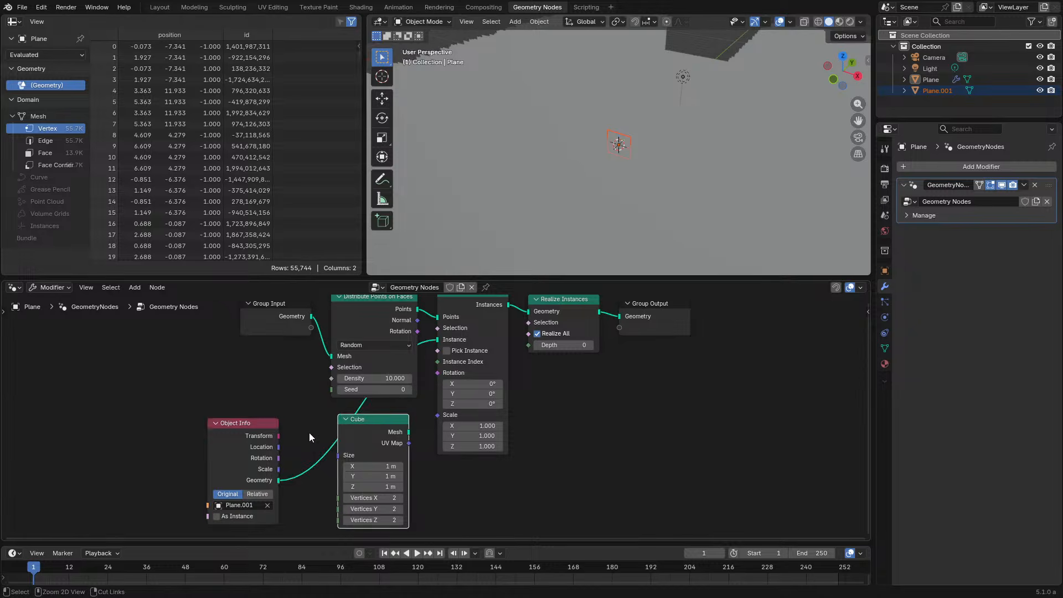
key("ctrl+x")
left_click_drag(240, 442, 356, 434)
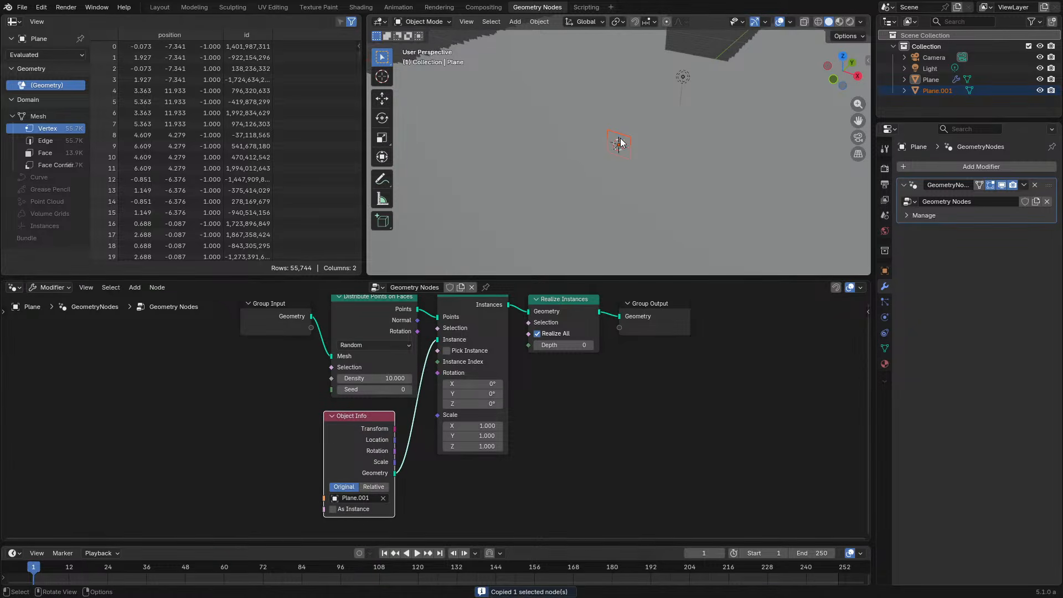
Scale Plane.001's mesh by 0.1 and again by 0.5 in Edit Mode, and return to Object Mode
left_click(619, 138)
left_click(626, 135)
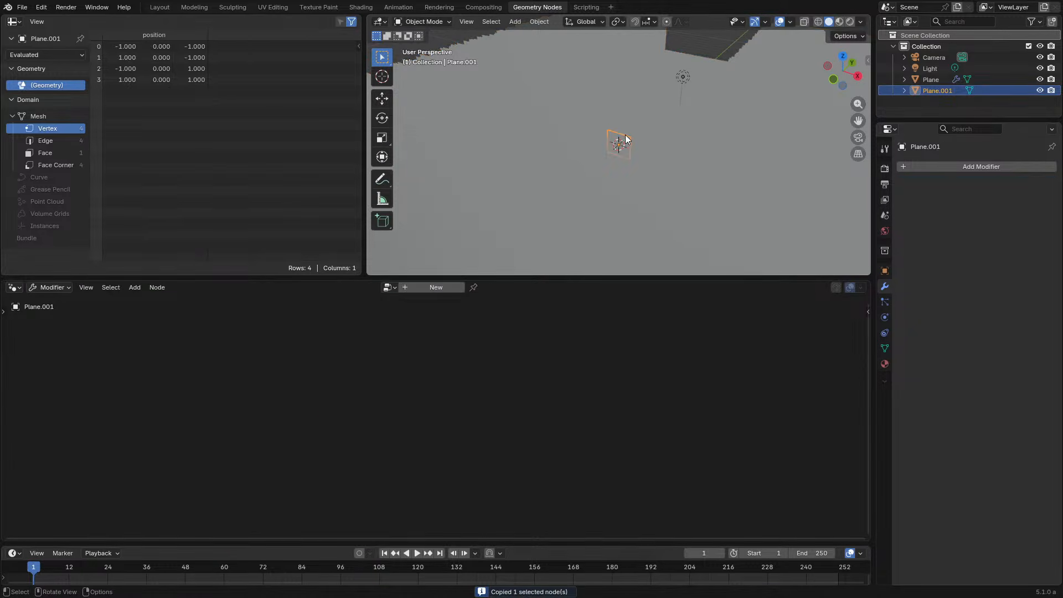
key("Tab")
type("s.1")
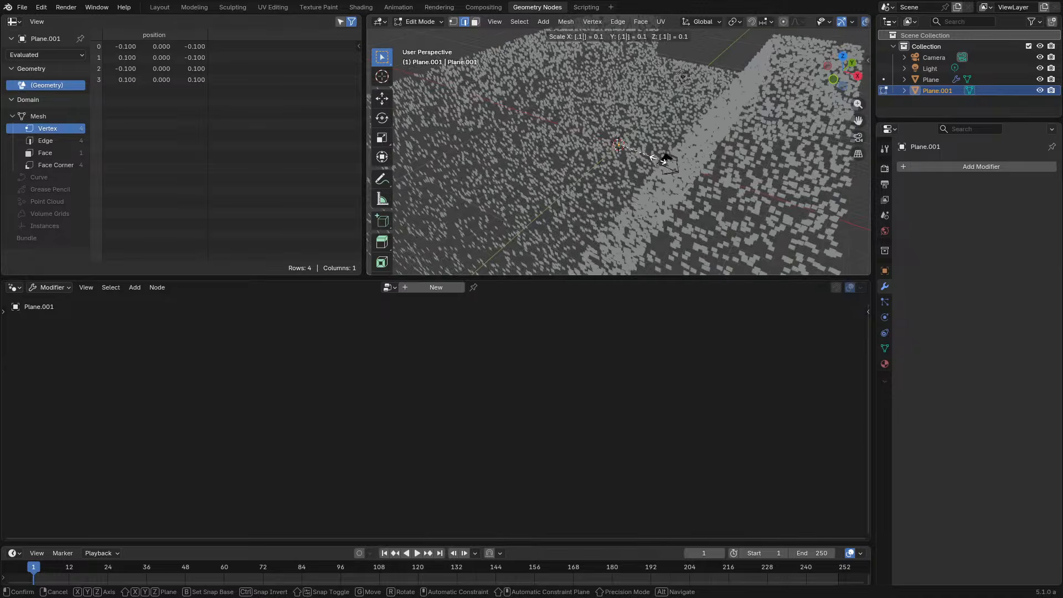
left_click(658, 159)
scroll(658, 160, "up", 4)
type("s")
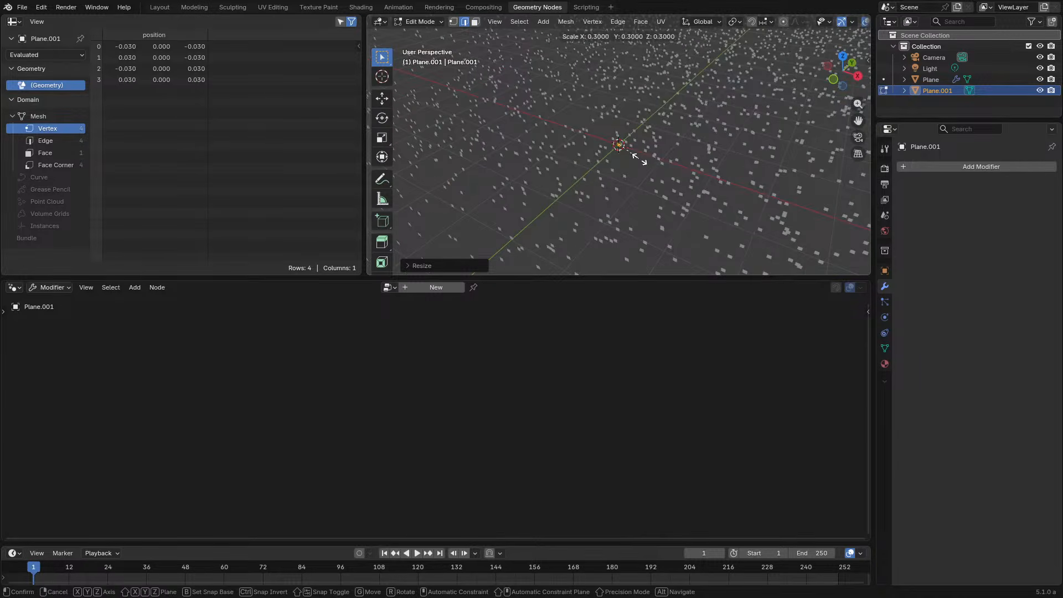
type(".5")
left_click(639, 159)
key("Tab")
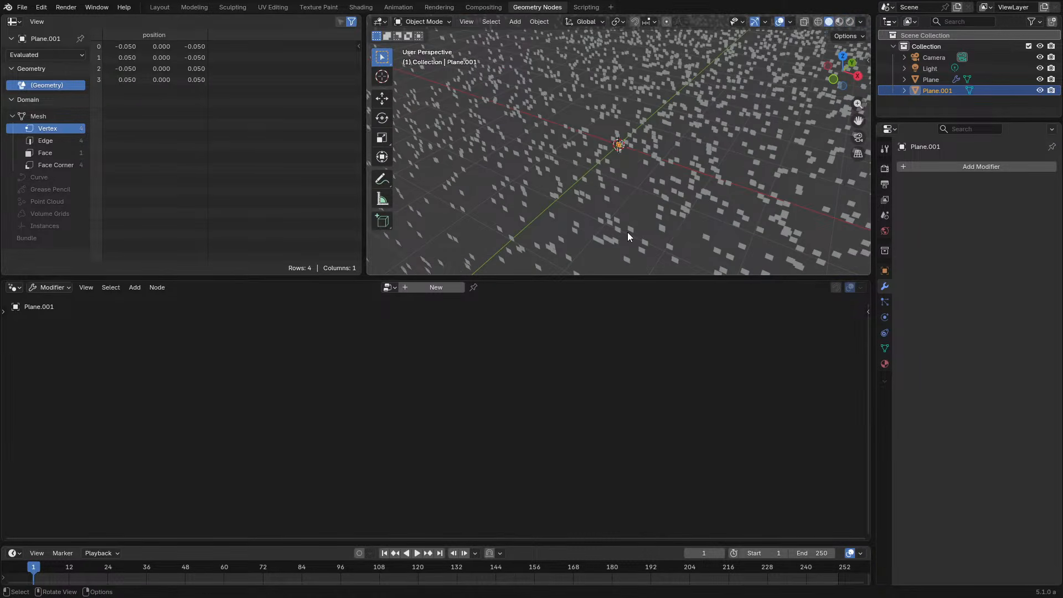
Set the viewport to Rendered shading and create a new material for Plane.001 in the Shader Editor
key("z")
left_click(641, 159)
middle_click_drag(641, 159, 677, 146)
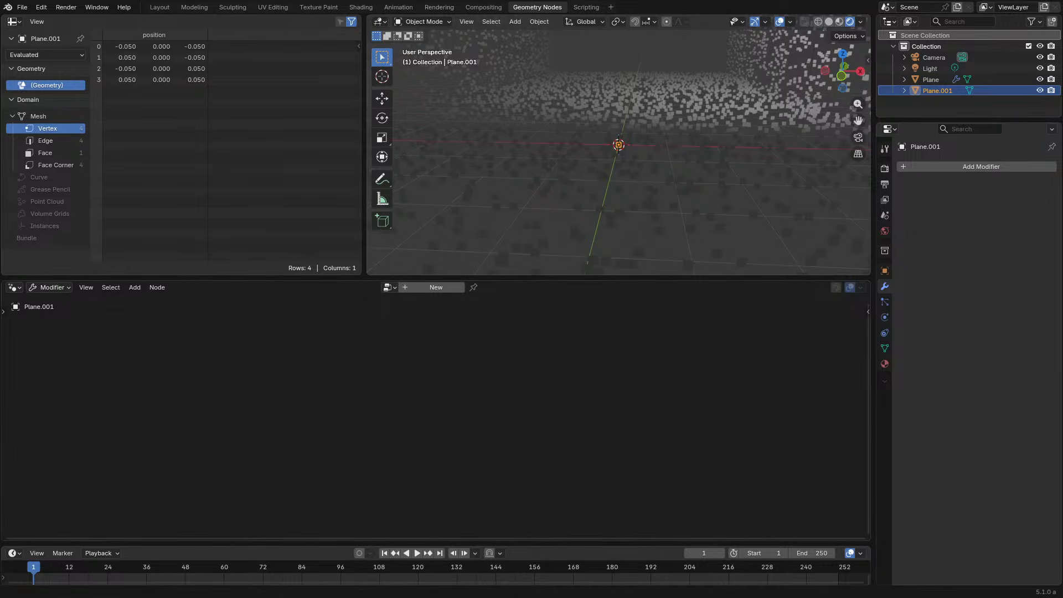
left_click(13, 287)
left_click(34, 352)
left_click(443, 287)
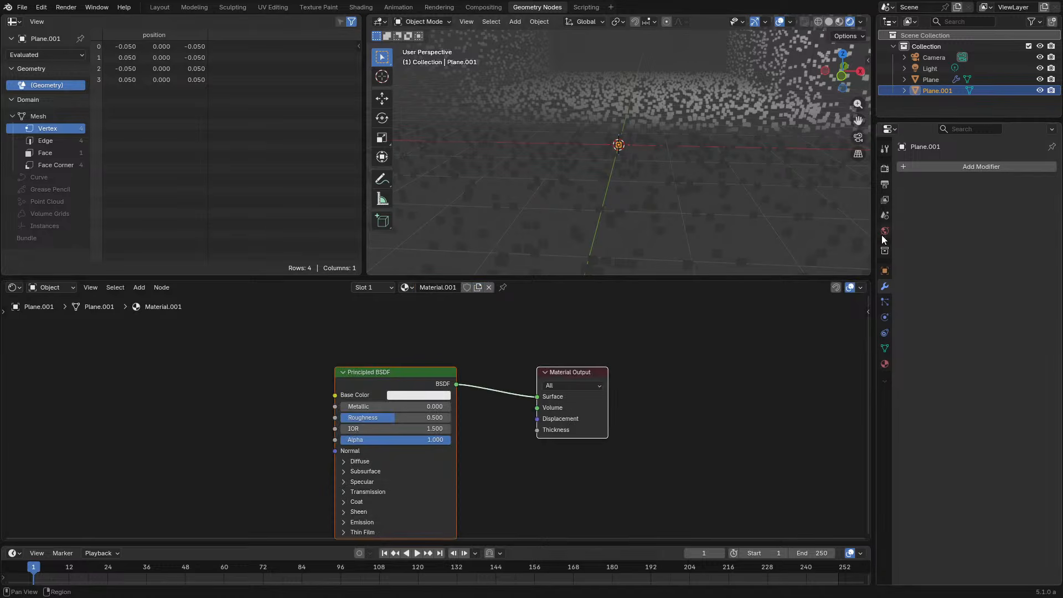
Set the world background color to black and the color management view transform to ACES 1.3
left_click(883, 231)
left_click(1005, 228)
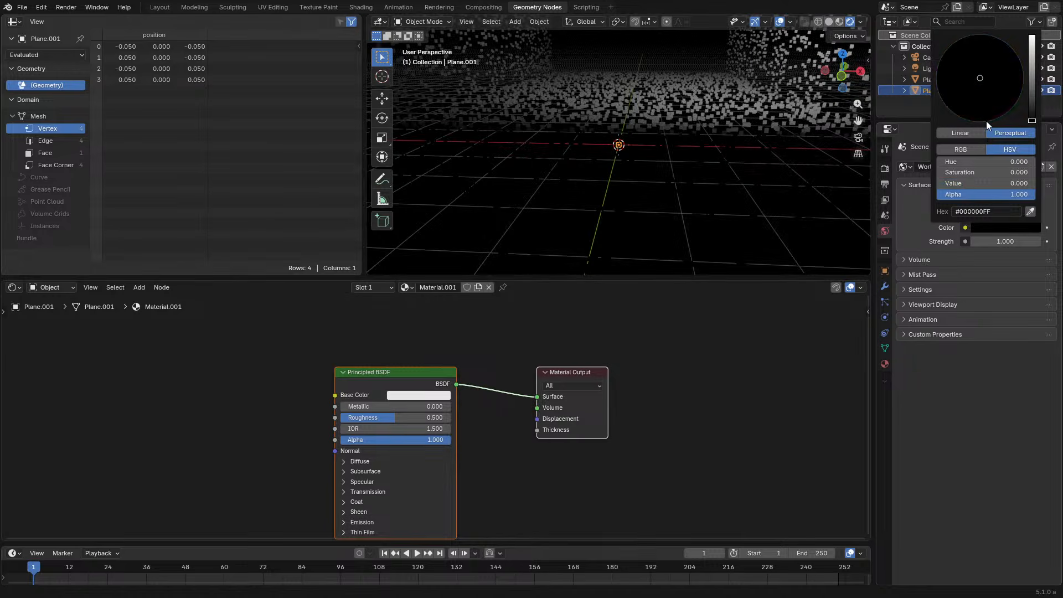
left_click(885, 169)
left_click(934, 484)
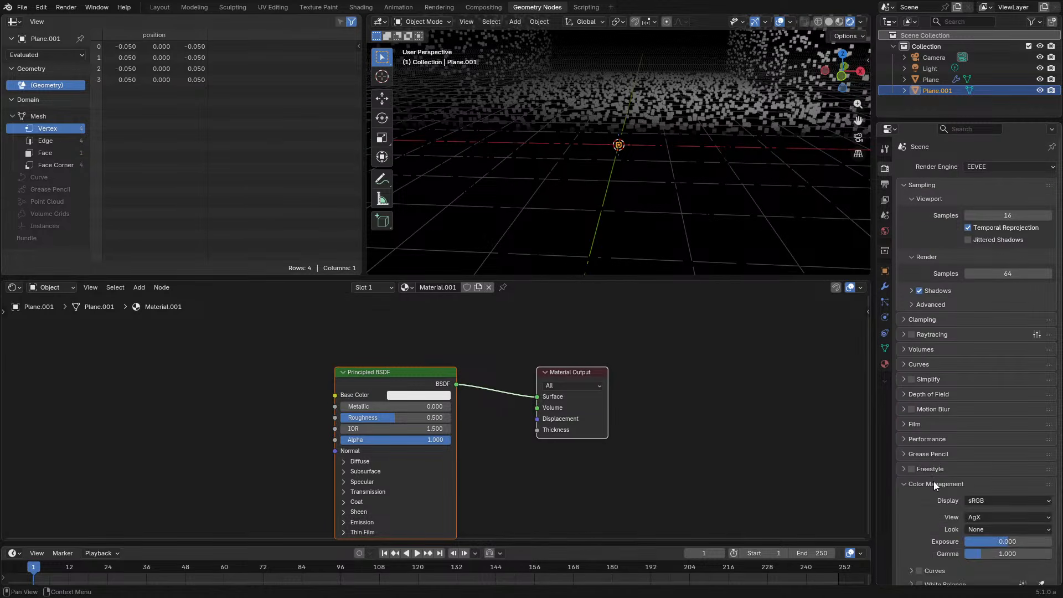
left_click(978, 517)
left_click(994, 417)
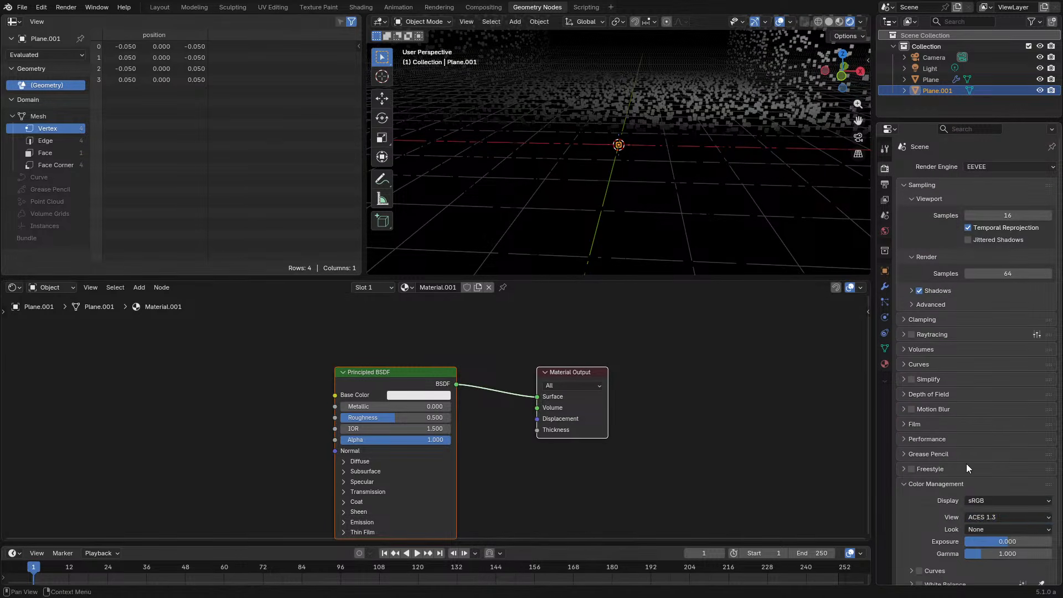
Switch the color management view transform to another option and back to ACES 1.3
left_click(973, 517)
left_click(999, 430)
left_click(984, 516)
left_click(981, 420)
Add Emission and Transparent BSDF nodes to Plane.001's material and combine them in a Mix Shader, with Transparent BSDF as the first shader
middle_click_drag(575, 204, 507, 226)
middle_click_drag(151, 431, 249, 394)
key("shift+a")
type("e")
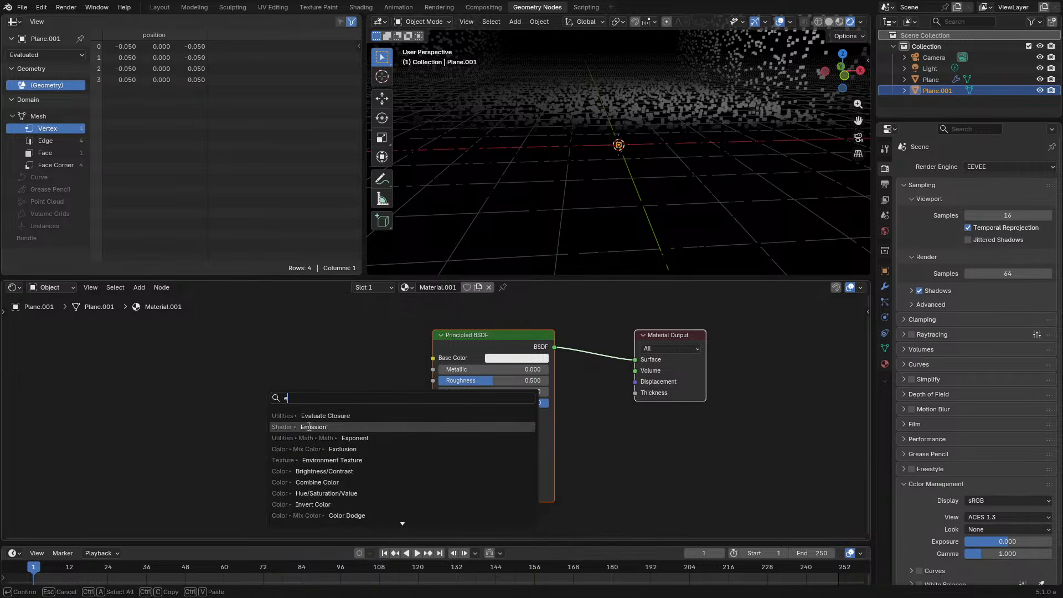
left_click(310, 428)
left_click(192, 362)
key("shift+a")
type("tra")
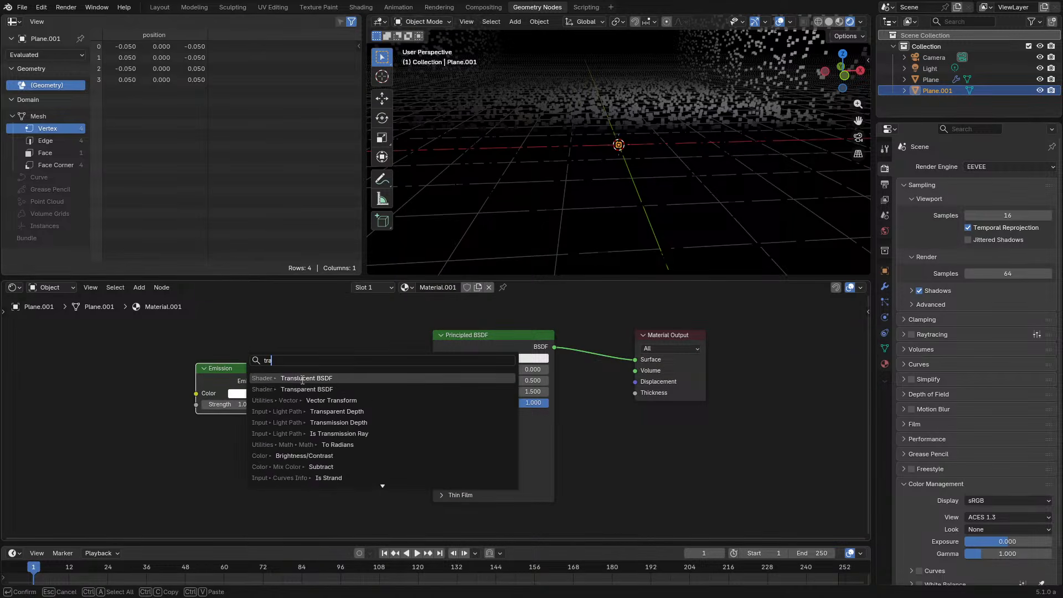
left_click(299, 388)
left_click(191, 310)
right_click_drag(211, 325, 222, 382, "ctrl+shift")
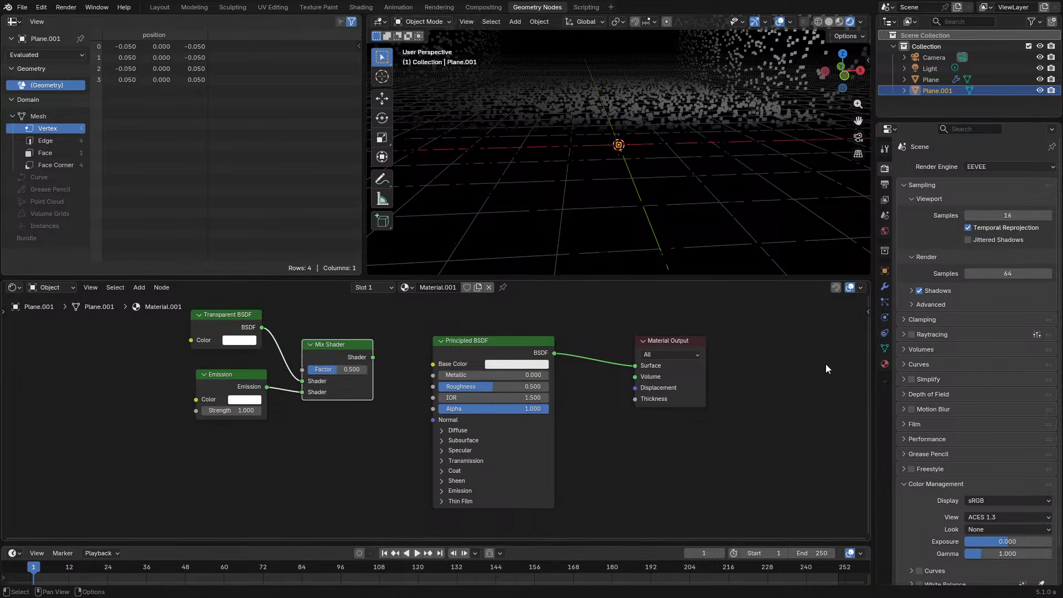
Open Plane.001's material surface settings and expand the Shader Editor over the spreadsheet area, beside a full-height viewport
left_click(885, 363)
scroll(969, 459, "down", 15)
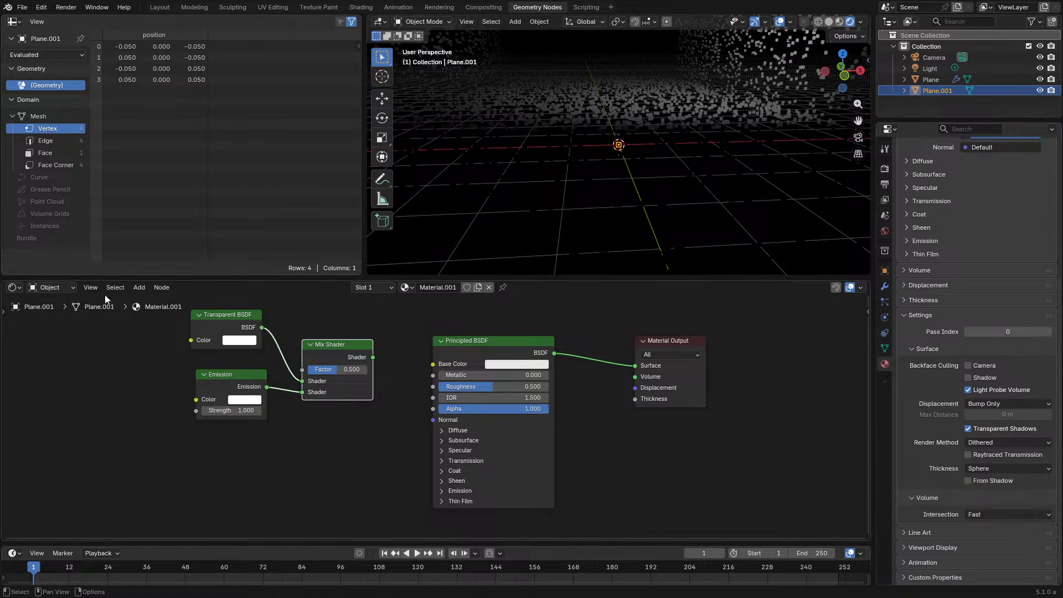
left_click_drag(5, 283, 50, 210)
scroll(21, 254, "down", 3)
middle_click_drag(23, 256, 174, 287)
scroll(174, 287, "up", 1)
Line up the Transparent BSDF and Emission nodes in front of the Mix Shader and reposition the three nodes together
left_click_drag(93, 203, 104, 212)
left_click_drag(87, 267, 94, 261)
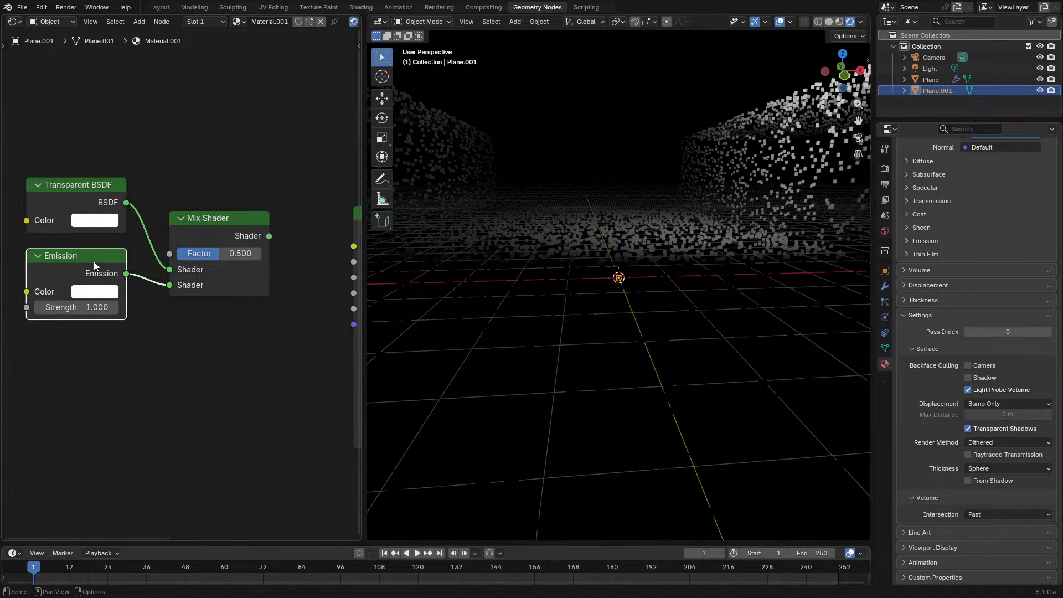
left_click_drag(71, 135, 131, 288)
key("g")
left_click(132, 314)
left_click_drag(86, 168, 236, 354)
key("g")
left_click(274, 367)
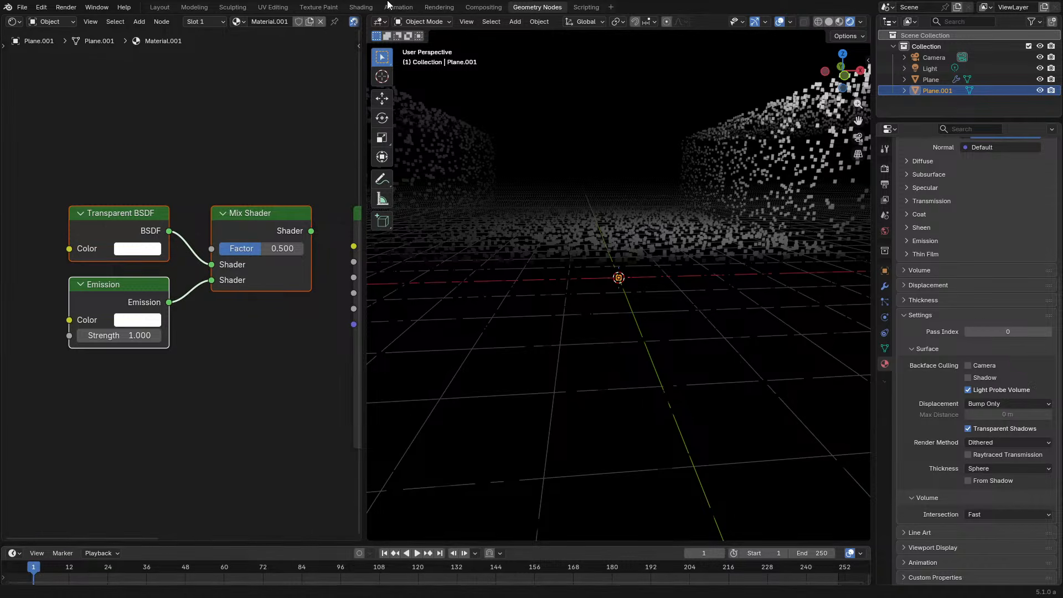
scroll(148, 267, "down", 2)
left_click_drag(47, 142, 247, 343)
key("g")
left_click(131, 336)
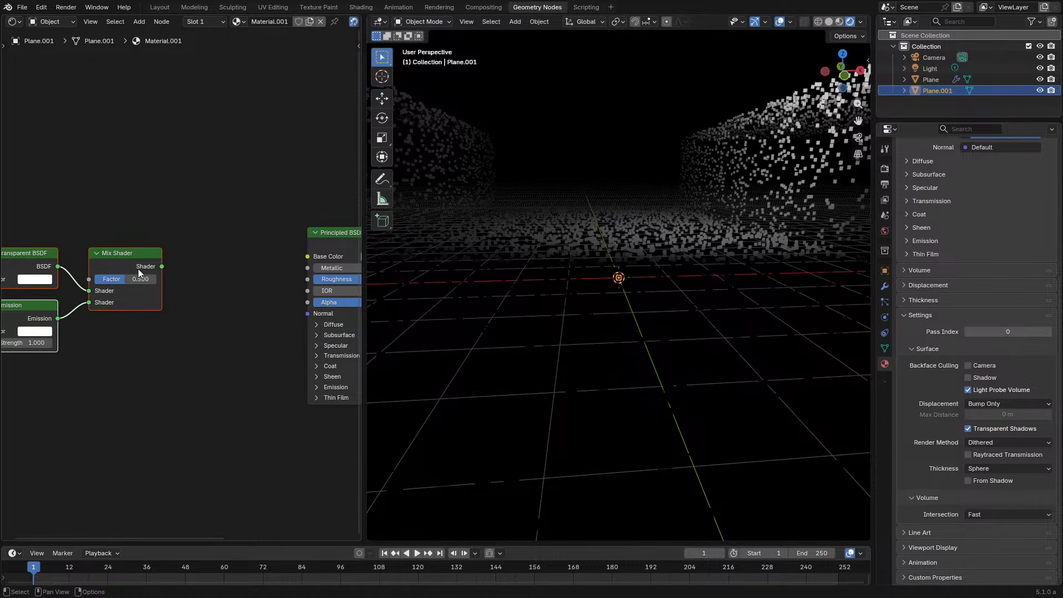
Connect the Mix Shader to the Material Output's Surface, delete the Principled BSDF and tidy the remaining shader nodes
key("g")
left_click(279, 198)
left_click(277, 198, "ctrl+shift")
left_click(335, 244)
key("x")
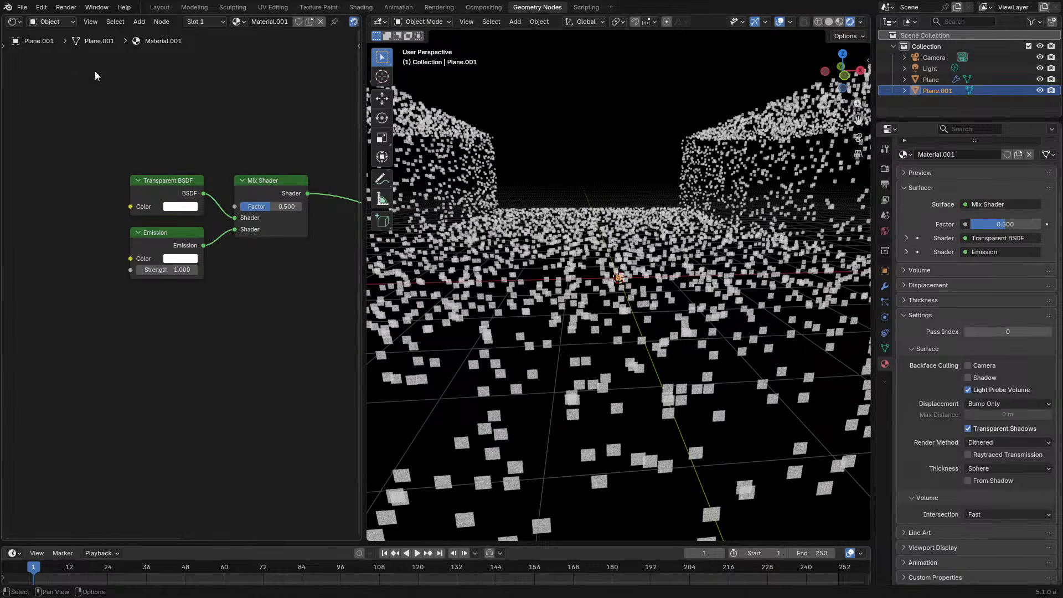
left_click_drag(91, 104, 270, 322)
key("g")
left_click(306, 406)
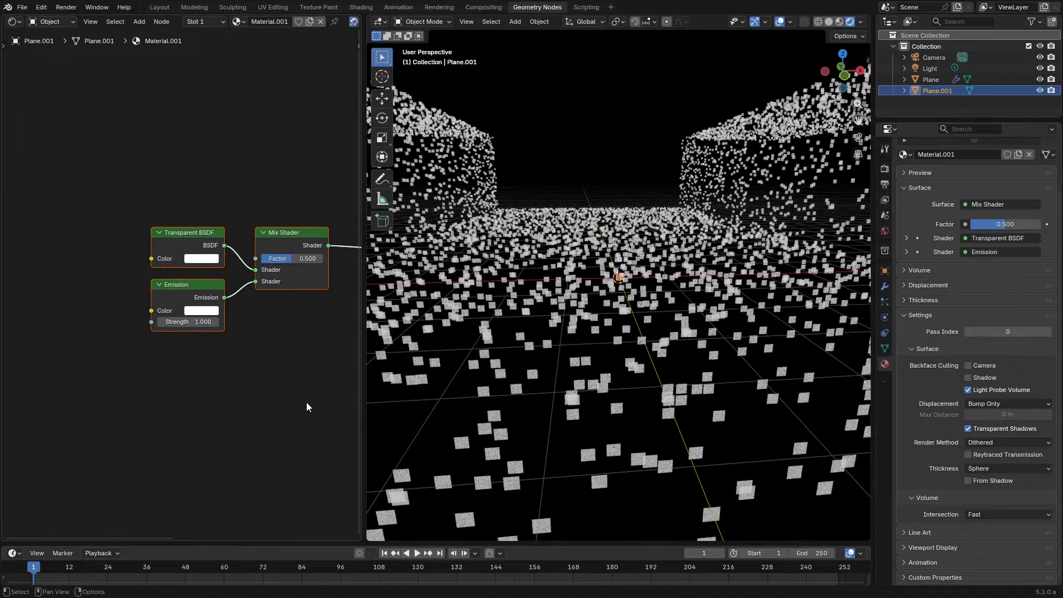
Set the Emission color to bright cyan and the material's render method to Blended
left_click(209, 308)
left_click_drag(228, 165, 234, 131)
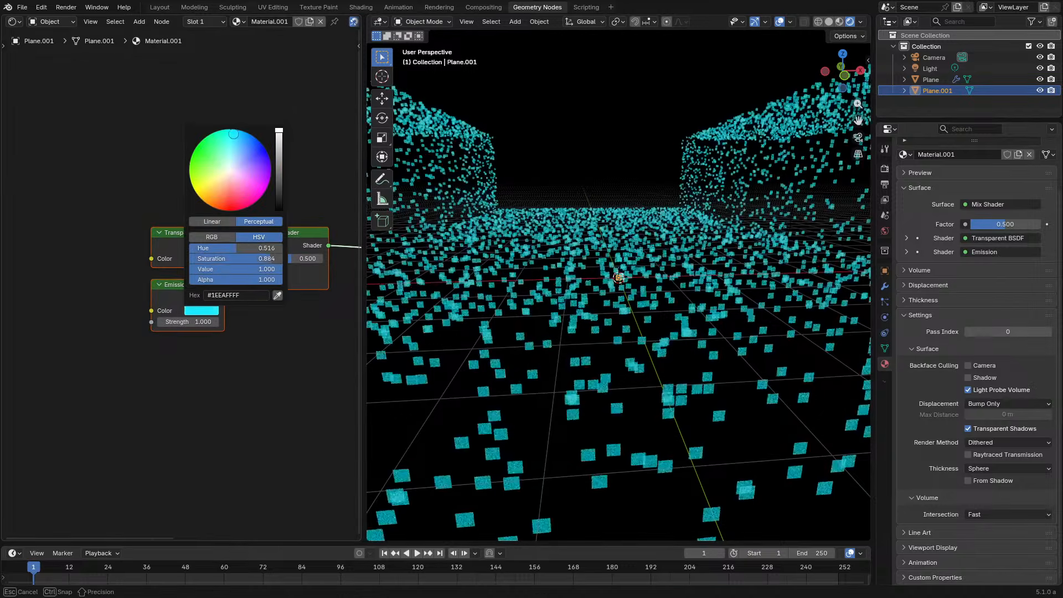
left_click(986, 443)
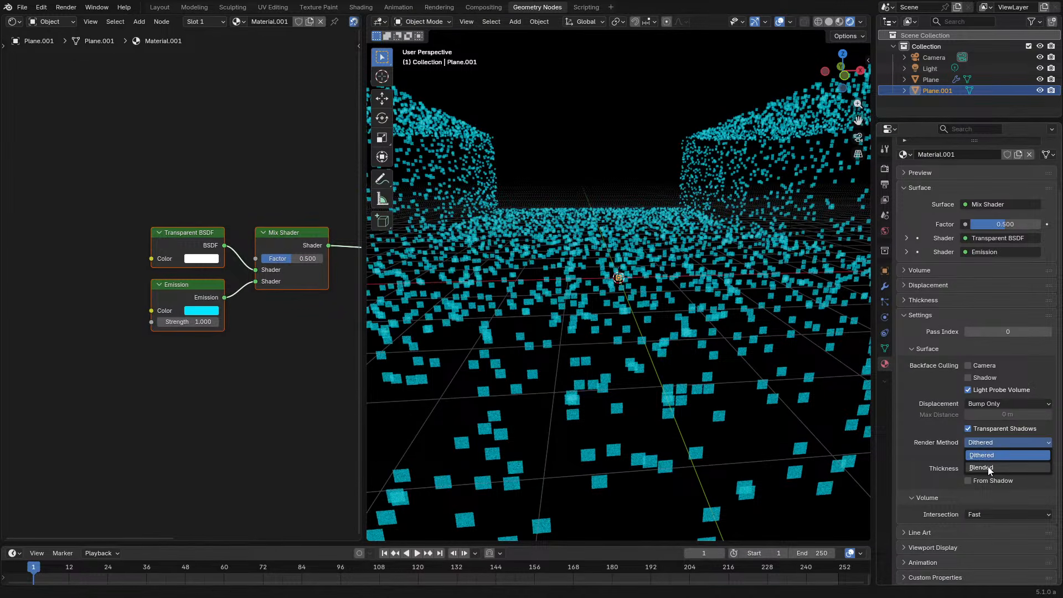
left_click(989, 467)
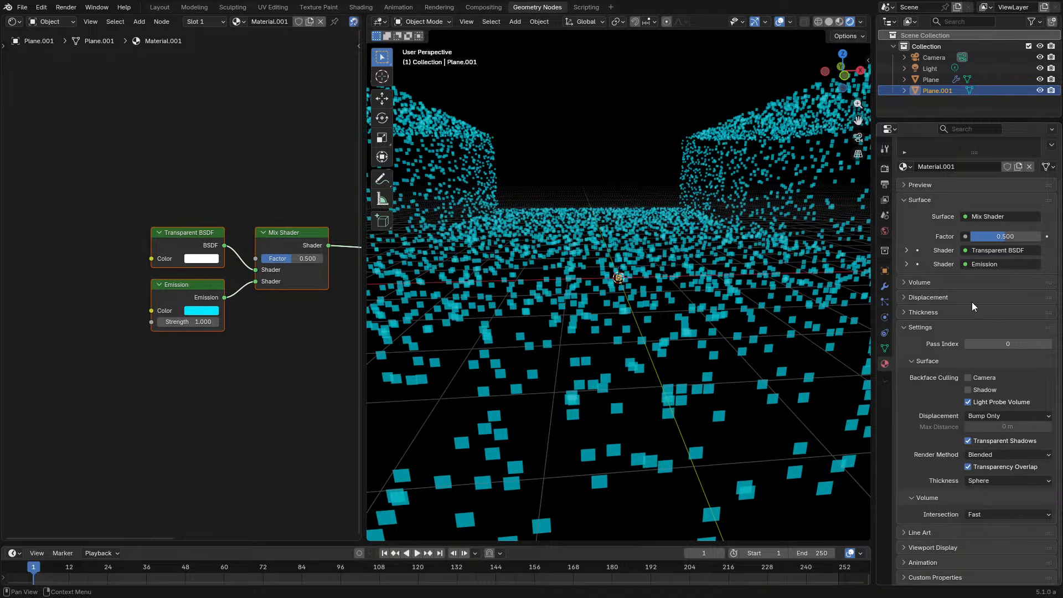
Set the material's displacement mode to Displacement and Bump
mouse_move(636, 331)
middle_mouse_down()
mouse_move(638, 305)
mouse_move(620, 336)
mouse_move(639, 340)
middle_mouse_up()
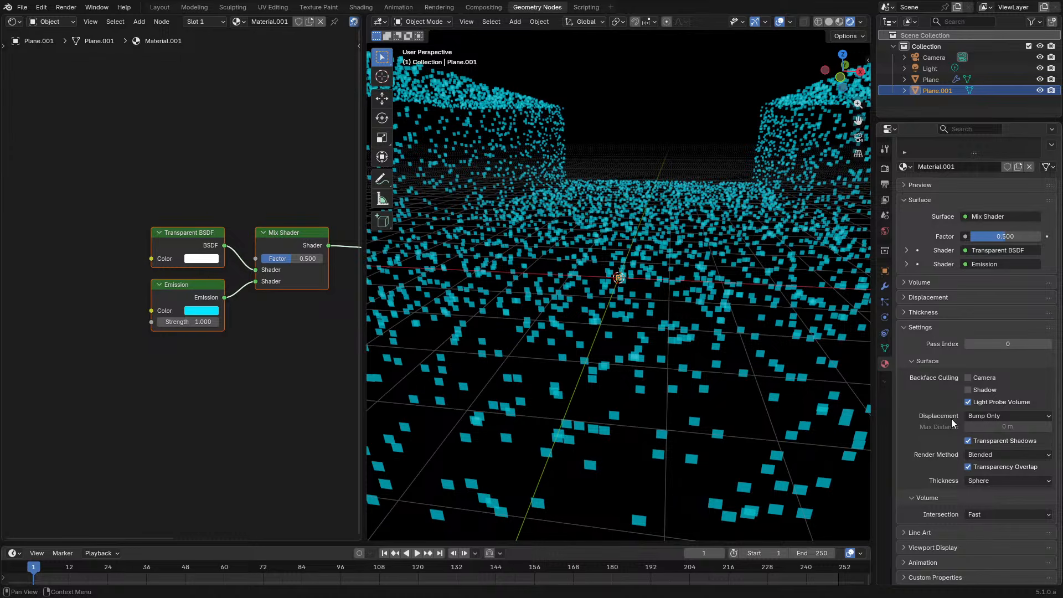
left_click(990, 415)
left_click(984, 452)
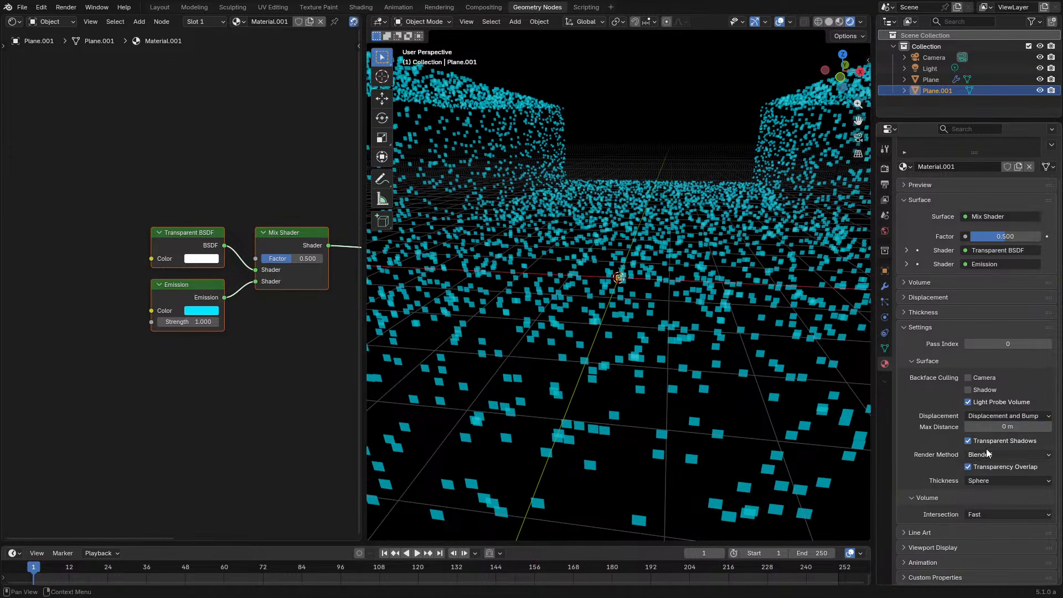
Add a Separate XYZ node and a UV Map node below the shaders, and connect UV to the Separate XYZ's Vector input
middle_click_drag(135, 324, 165, 280)
key("shift+a")
left_click(164, 300)
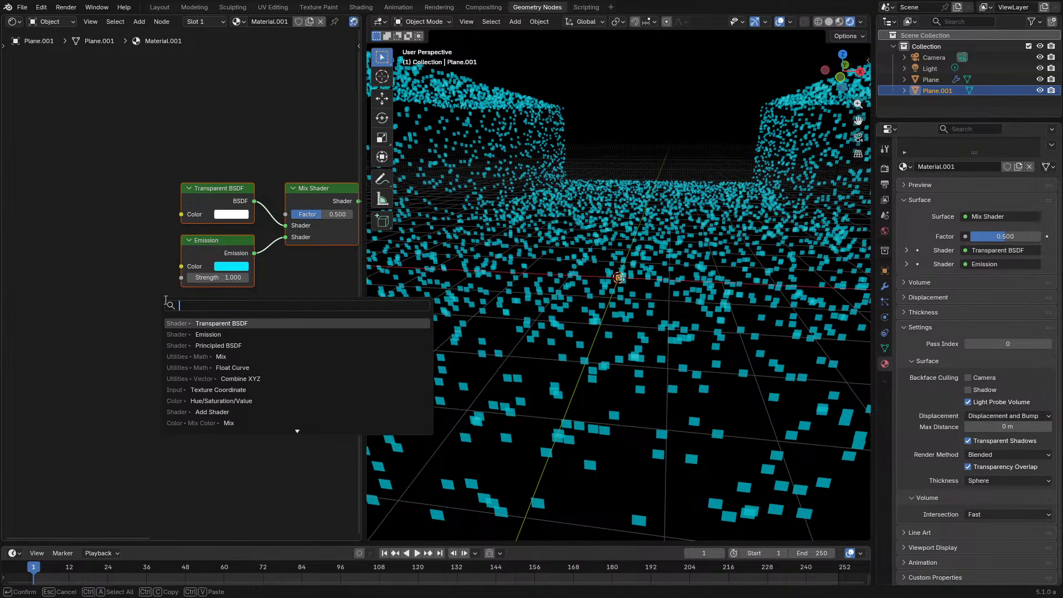
type("sepa")
key("Return")
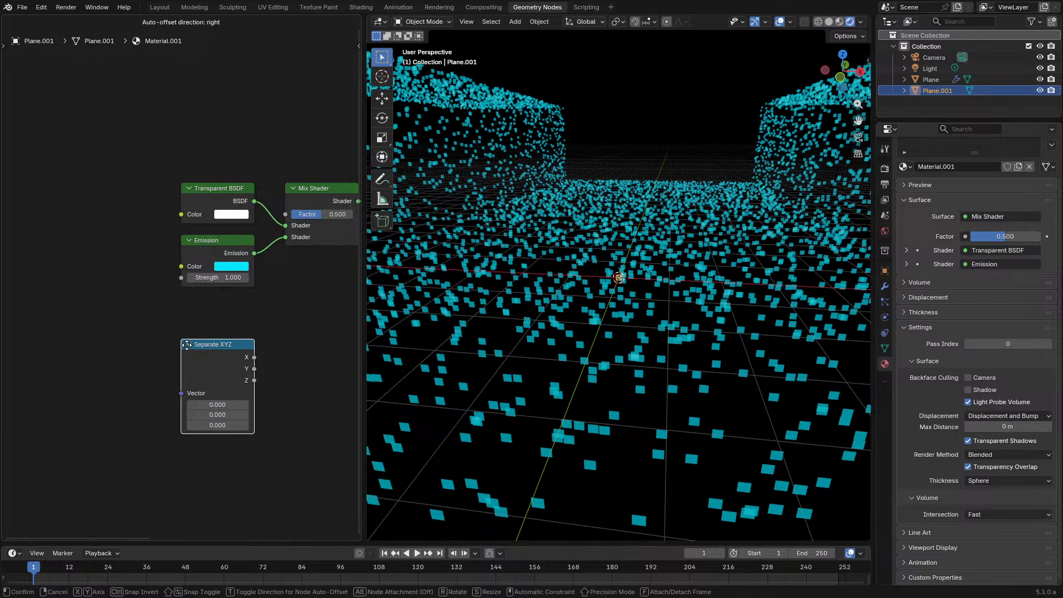
left_click(207, 355)
key("shift+a")
type("uv")
key("Return")
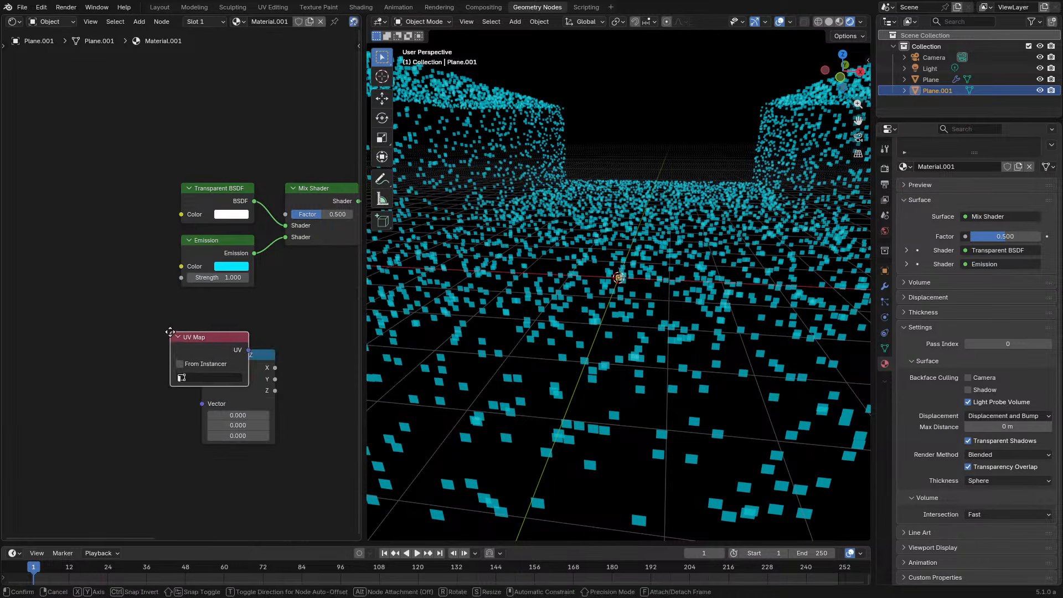
left_click(63, 407)
left_click_drag(127, 423, 163, 380)
middle_click_drag(193, 379, 178, 366)
Maximize the Shader Editor and move the UV Map and Separate XYZ pair well ahead of the shader nodes
key("ctrl+space")
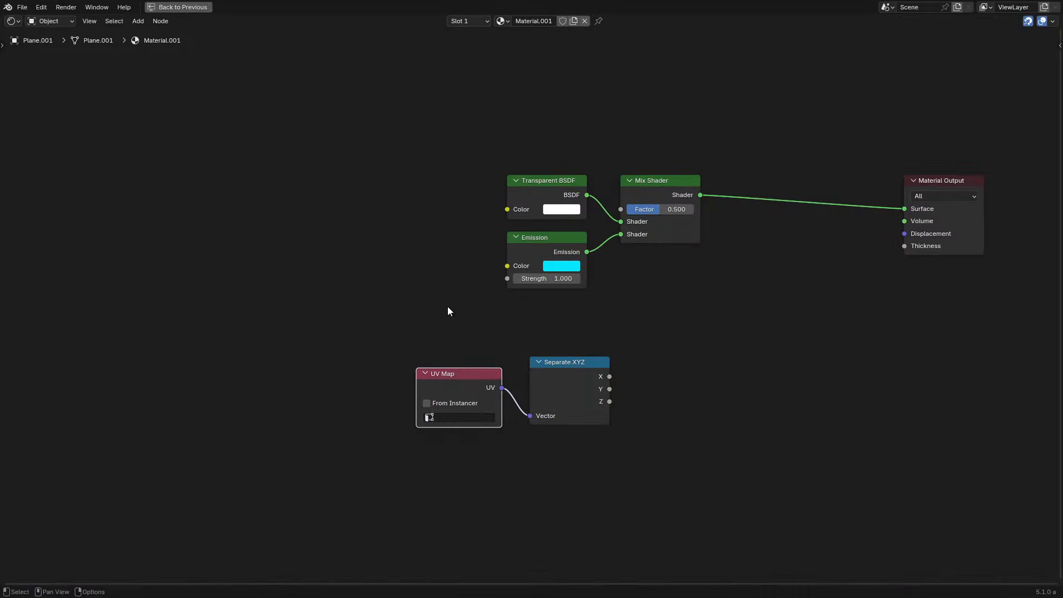
left_click_drag(448, 308, 660, 451)
key("g")
left_click(286, 361)
Add an Object Info node and feed its Location into a new Vector Math node set to Length
key("shift+a")
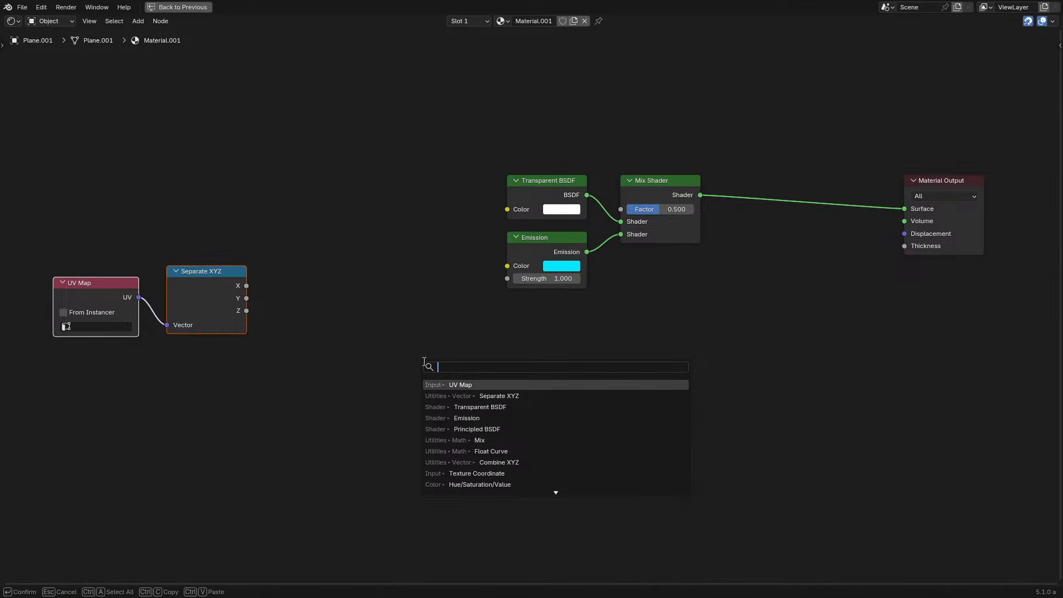
type("obj")
key("Down")
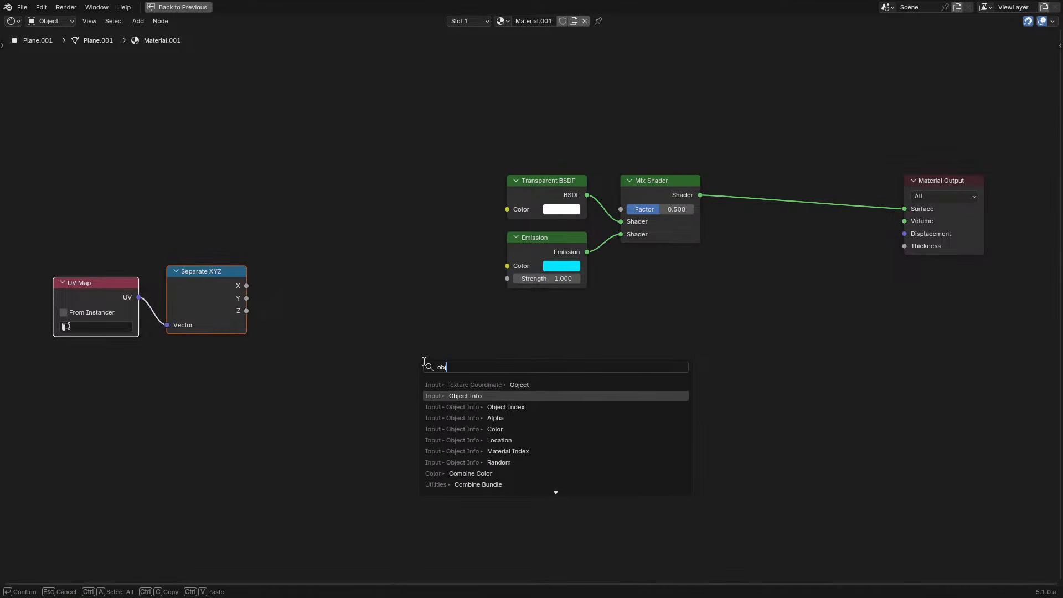
key("Return")
left_click(312, 392)
left_click_drag(405, 399, 464, 390)
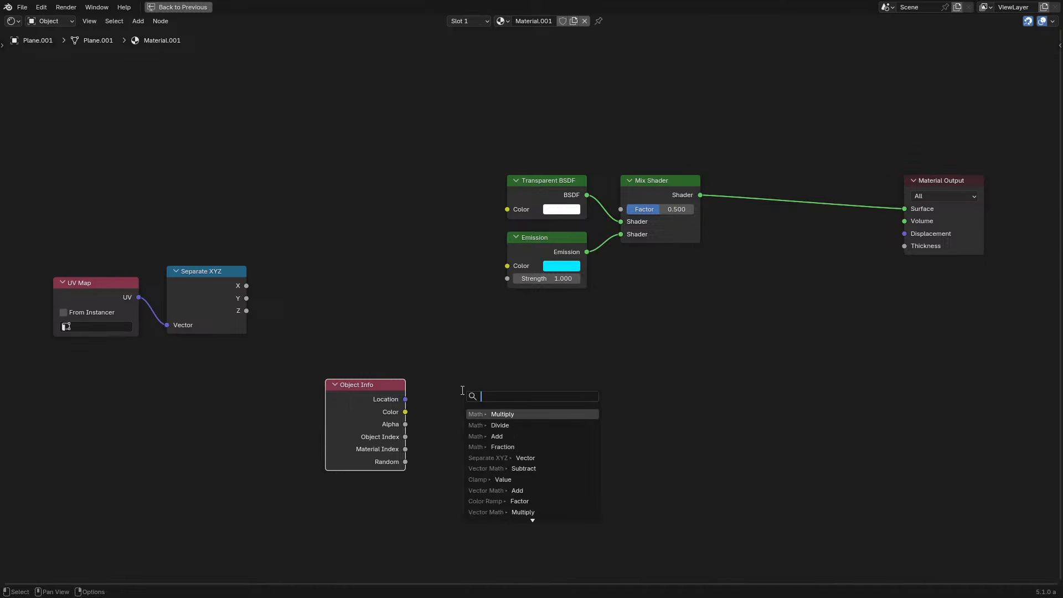
type("leng")
key("Return")
left_click(464, 385)
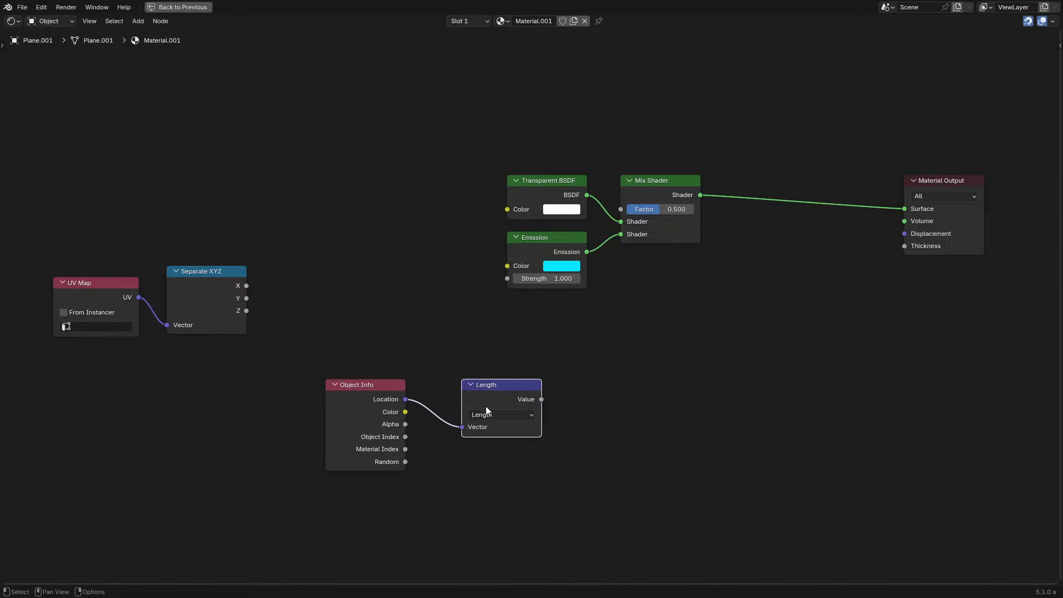
Feed the Length value through a new Add math node into a Map Range node with Smoother Step interpolation
left_click_drag(593, 396, 595, 397)
key("Return")
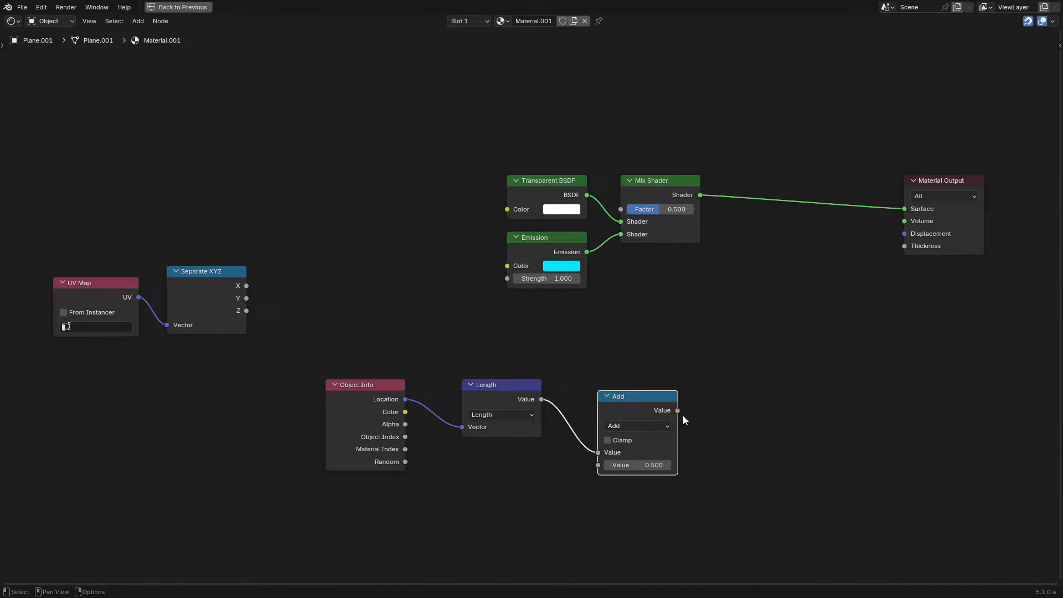
left_click_drag(678, 411, 724, 391)
type("ma pr")
key("Return")
key("Escape")
type("map ra")
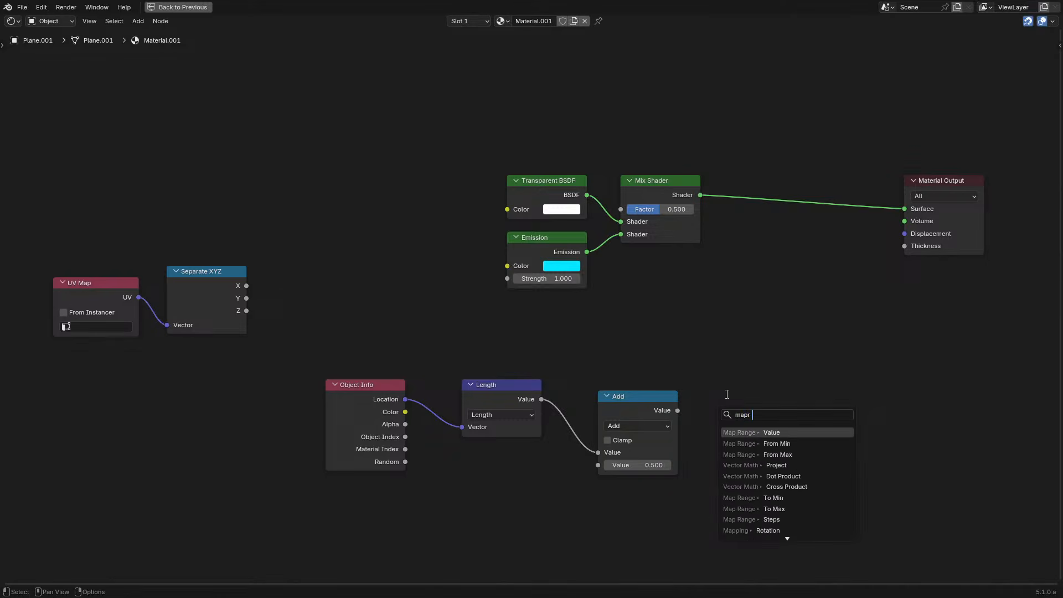
key("Return")
left_click(714, 383)
left_click(739, 440)
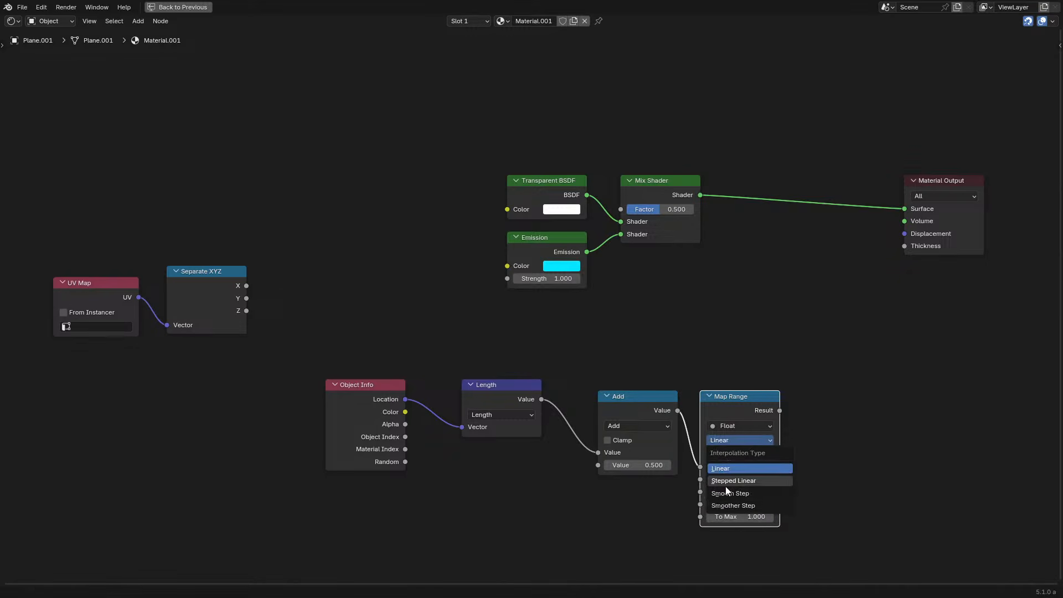
left_click(736, 506)
Feed the Map Range result into a Vector Multiply node with Z set to 10, and connect it to the Material Output's Displacement
left_click_drag(779, 410, 800, 408)
type("mu")
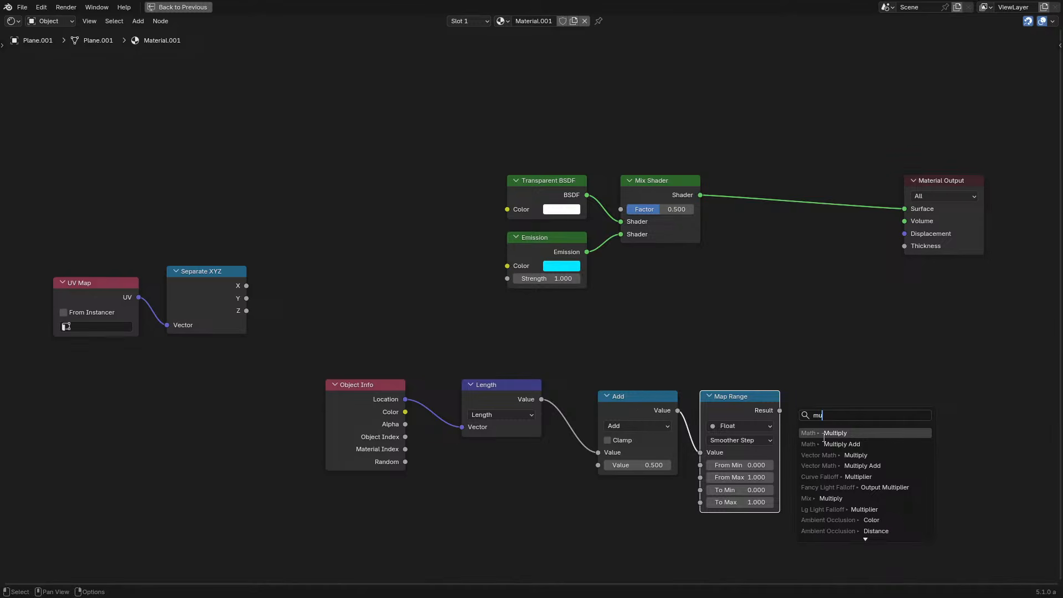
left_click(830, 455)
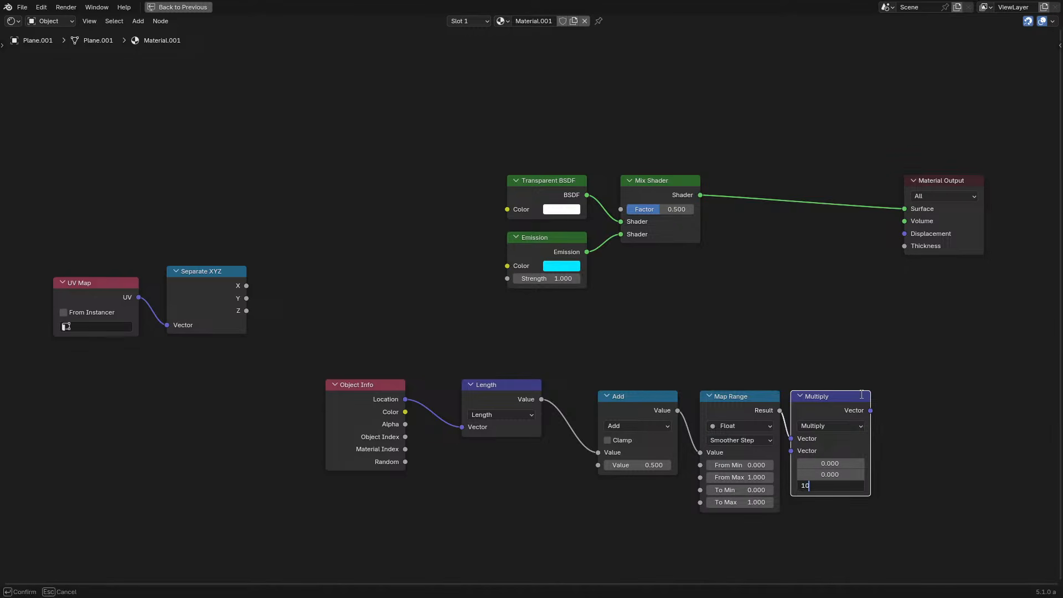
type("10")
key("Return")
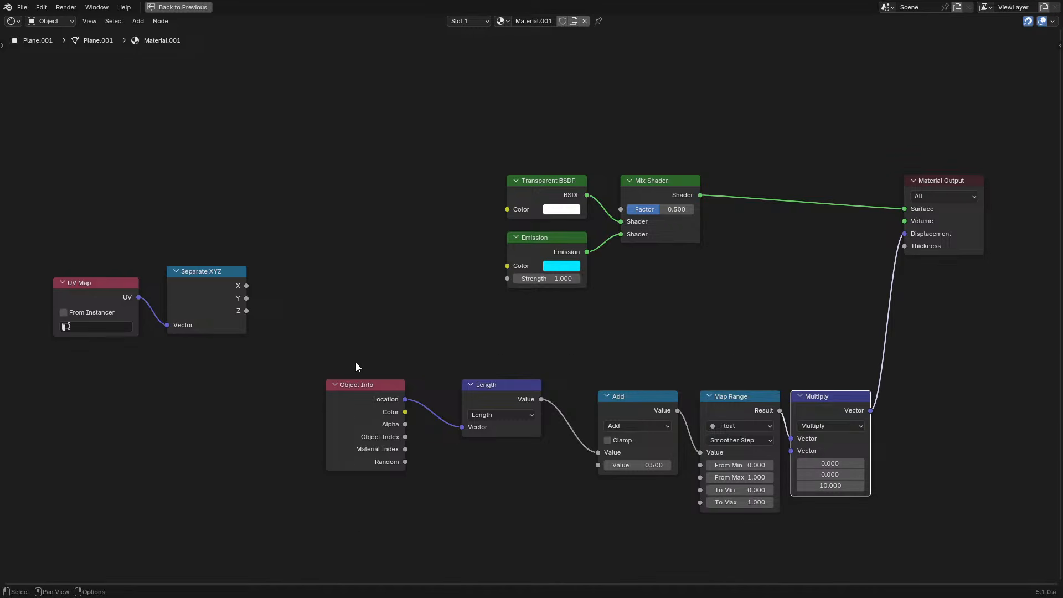
Restore the split editor layout and lower the Add node's value to adjust the displacement of the scattered planes
left_click_drag(356, 373, 818, 530)
key("ctrl+space")
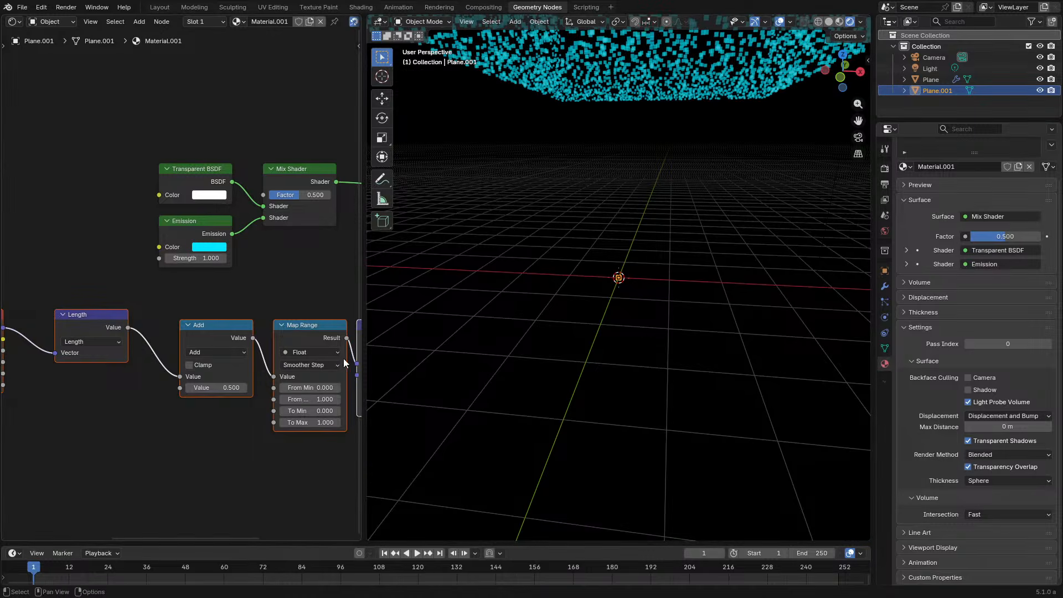
left_click_drag(224, 387, 186, 387)
middle_click_drag(93, 371, 237, 373)
mouse_move(115, 349)
left_mouse_down()
mouse_move(81, 397)
mouse_move(96, 347)
left_mouse_up()
Switch the Shader Editor to the Geometry Node Editor, select the channel plane and maximize its node tree
left_click(19, 22)
left_click(83, 113)
key("ctrl+space")
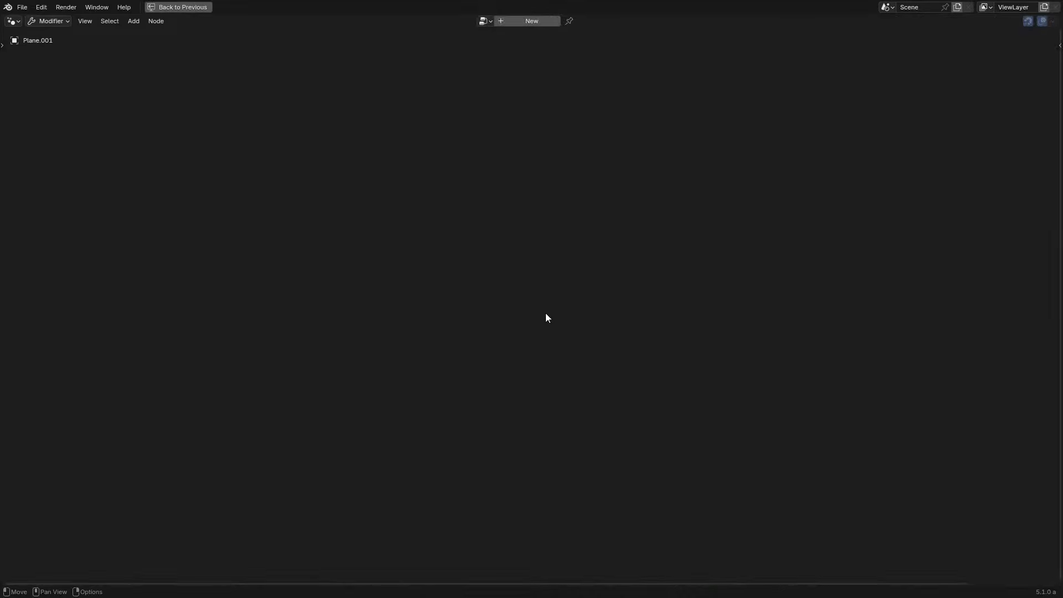
key("ctrl+space")
left_click(609, 289)
key("ctrl+space")
Move Group Input and Distribute Points on Faces aside, and insert a Store Named Attribute node before Instance on Points
left_click_drag(263, 136, 525, 249)
key("g")
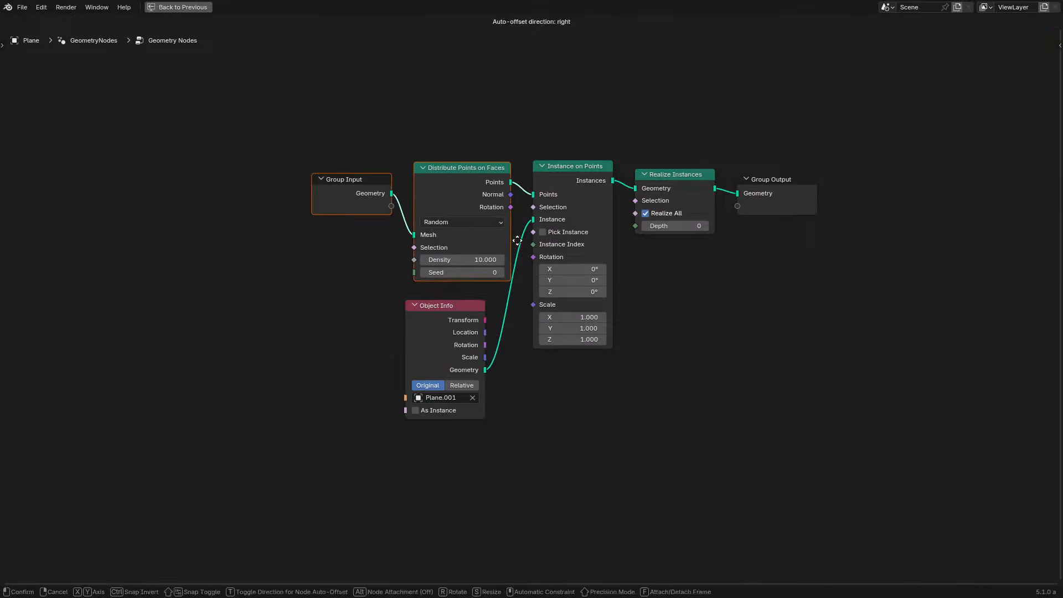
left_click(293, 246)
left_click(337, 267)
key("q")
left_click(327, 277)
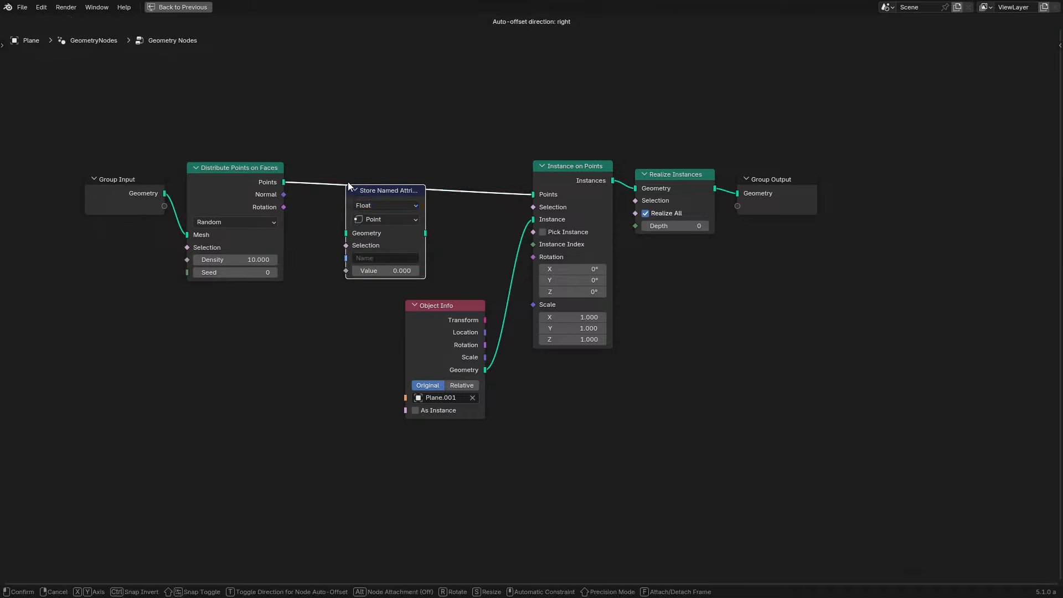
Set the Store Named Attribute node's data type to Vector and name the attribute "pos"
left_click(376, 207)
left_click(376, 208)
left_click(374, 270)
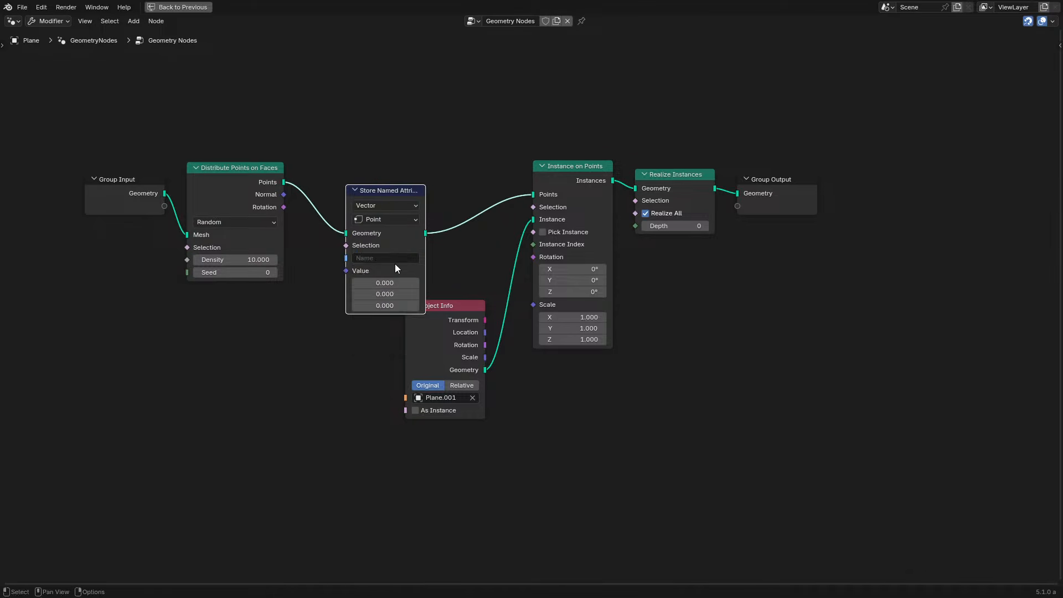
left_click(397, 262)
type("pos")
key("Return")
Add a Position node and feed it into the Store Named Attribute's Value input
left_click_drag(346, 271, 244, 324)
type("po")
left_click(261, 331)
right_click(332, 285)
type("pos")
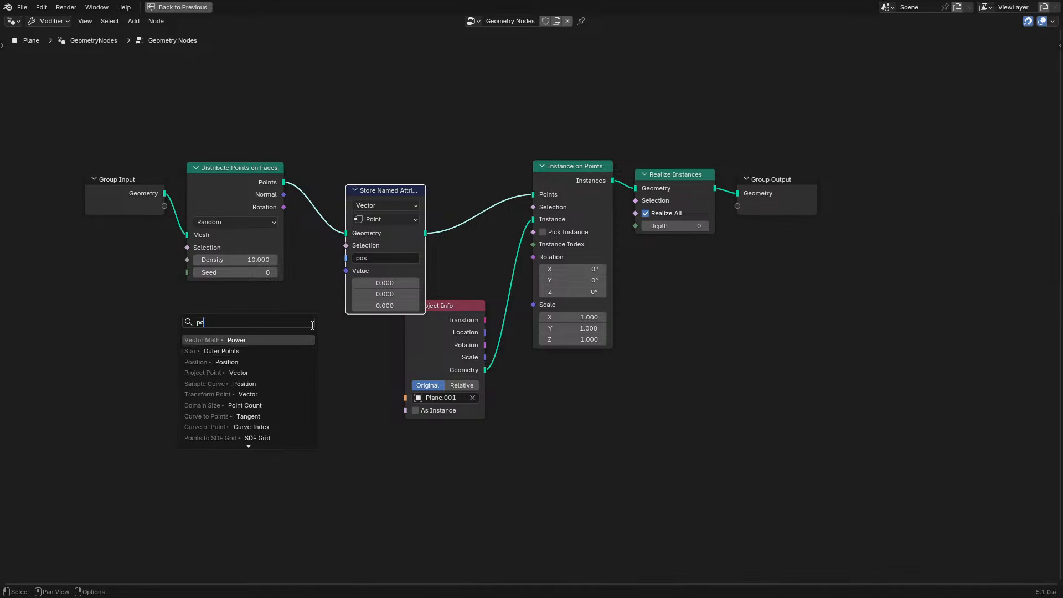
left_click(271, 366)
left_click(372, 337)
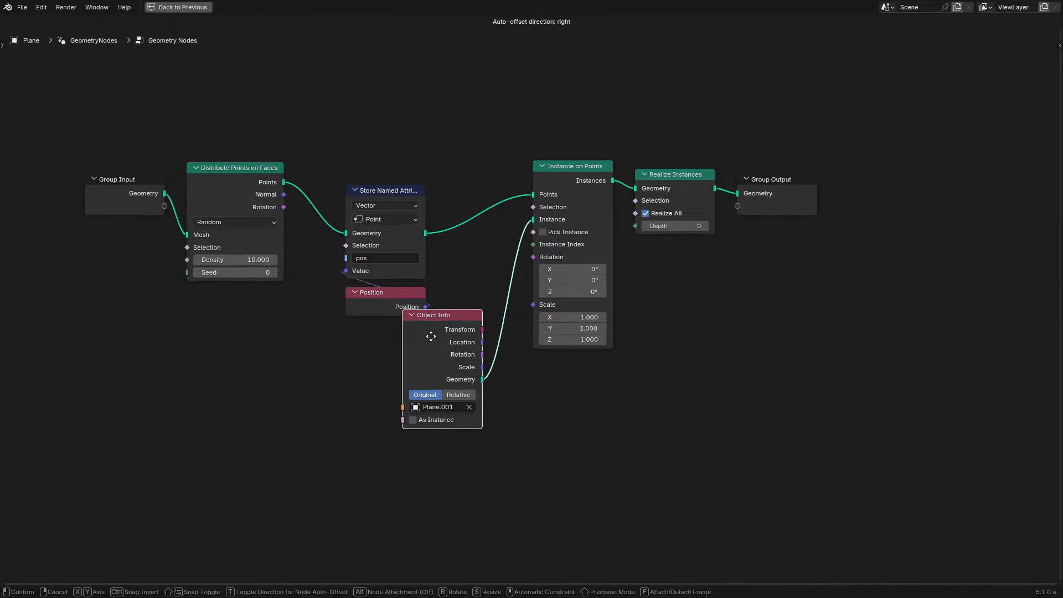
Switch to the Shader Editor, select the small Plane.001 object and maximize its material node tree
left_click(13, 21)
left_click(45, 111)
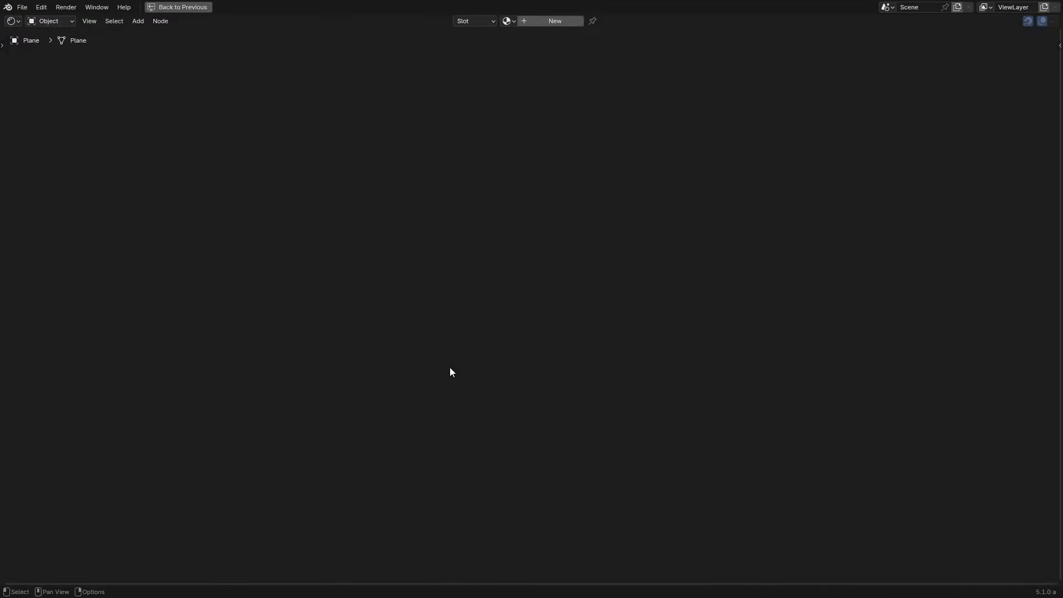
key("ctrl+space")
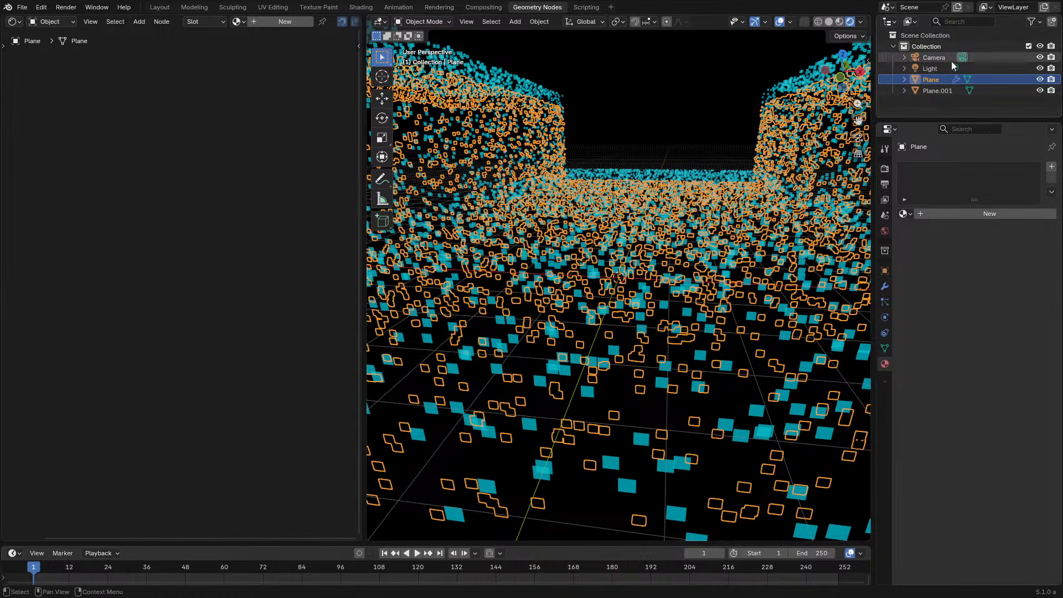
left_click(937, 90)
key("ctrl+space")
scroll(607, 334, "up", 2)
middle_click_drag(607, 334, 449, 322)
scroll(244, 275, "up", 3)
Add an Attribute node named "pos" and connect its Vector output to the Length node, replacing Object Info's Location
key("shift+a")
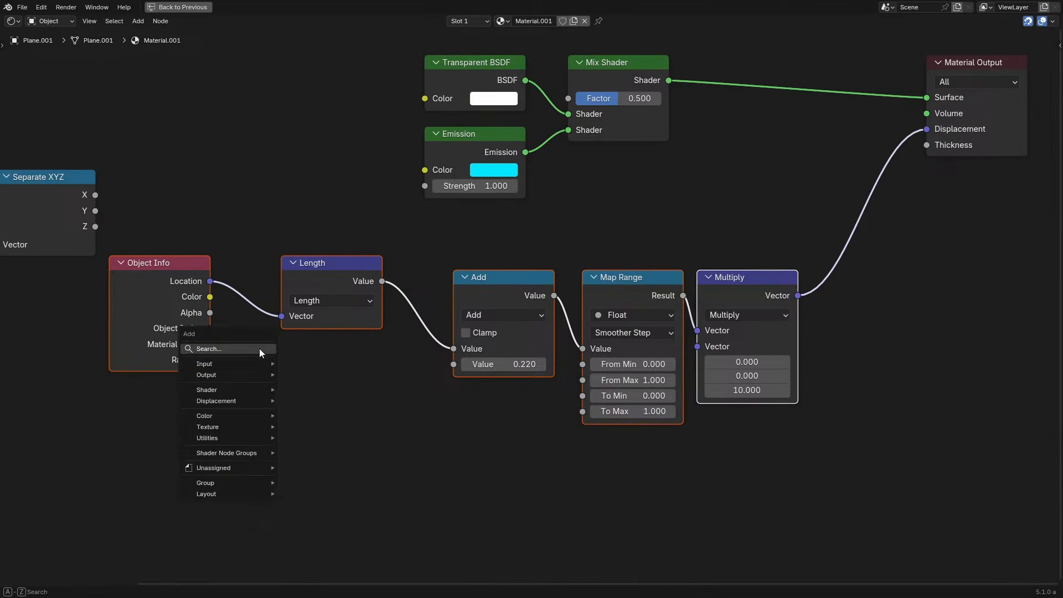
type("attr")
key("Return")
left_click(273, 511)
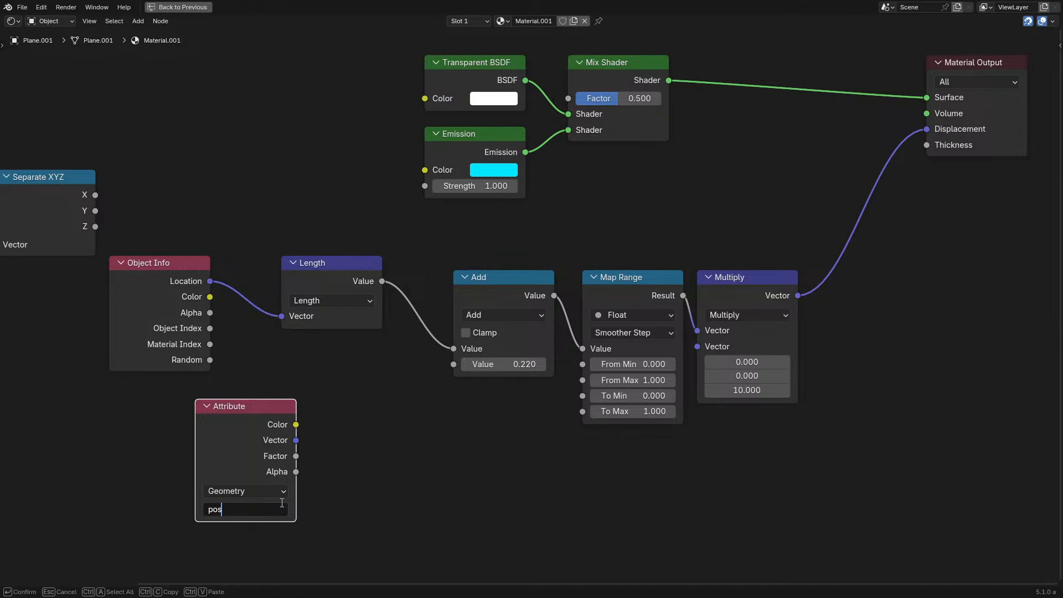
type("pos")
key("Return")
left_click_drag(296, 440, 281, 316)
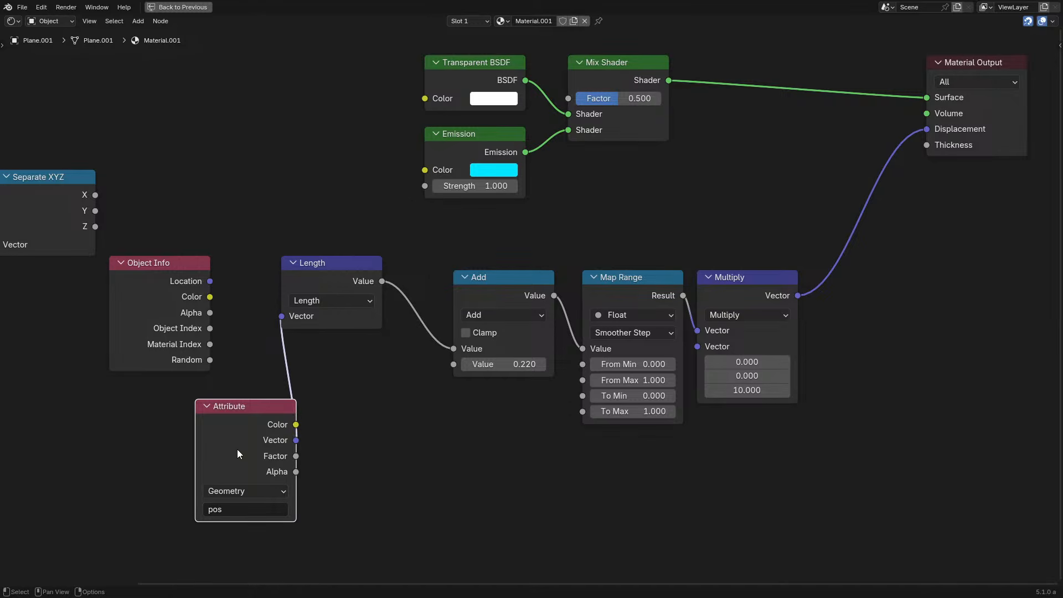
Hide the Attribute node's unused sockets, delete the Object Info node and move the Attribute node into its place
key("ctrl+h")
left_click(148, 280)
key("ctrl+c")
key("x")
left_click_drag(245, 411, 187, 273)
key("shift+d")
left_click(189, 352)
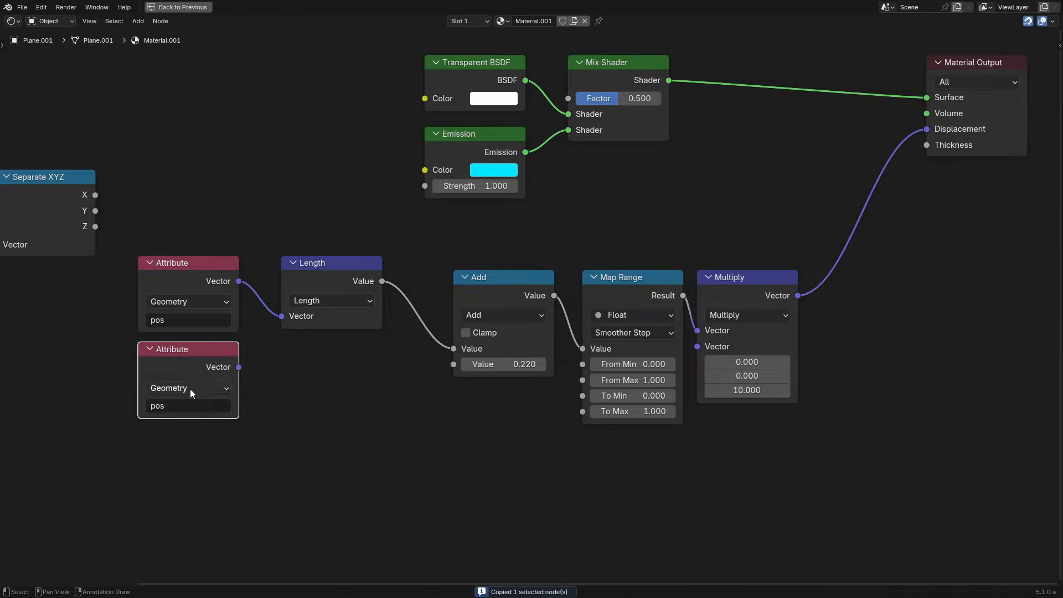
left_click(190, 388)
left_click(176, 454)
left_click_drag(238, 280, 281, 408)
left_click(188, 387)
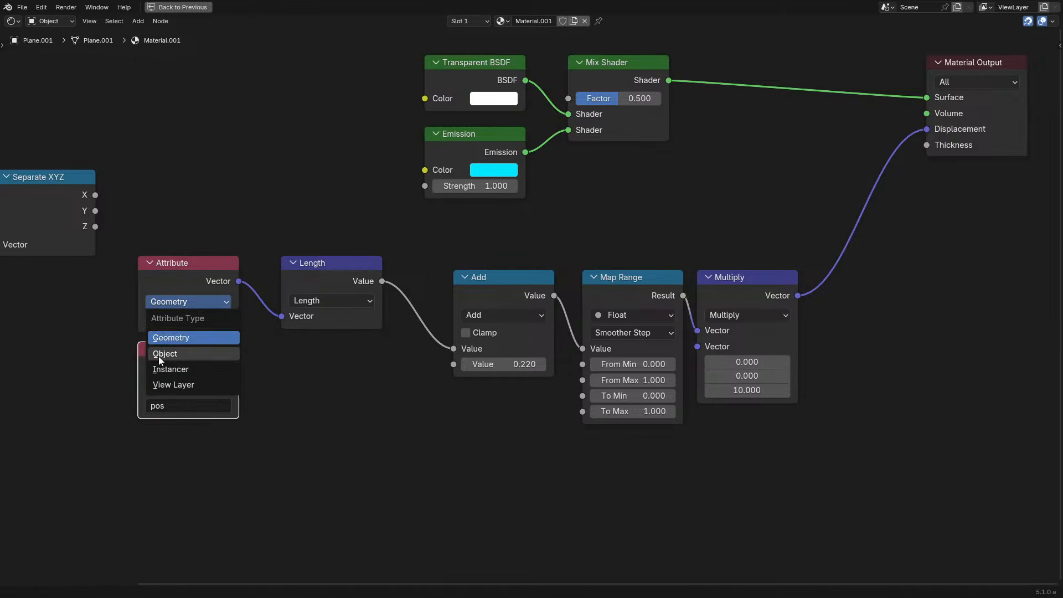
key("ctrl+x")
Restore the layout, set the Add node's value to -5.18, and move UV Map and Separate XYZ below the displacement chain
key("ctrl+space")
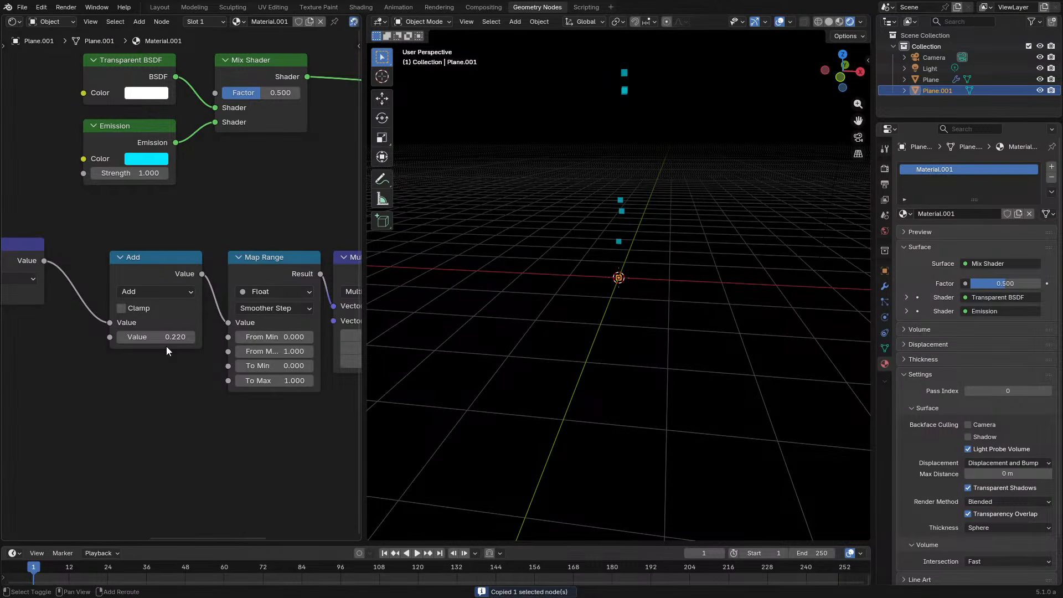
mouse_move(156, 336)
left_mouse_down()
mouse_move(166, 336)
mouse_move(144, 337)
mouse_move(152, 332)
left_mouse_up()
middle_click_drag(91, 315, 330, 337)
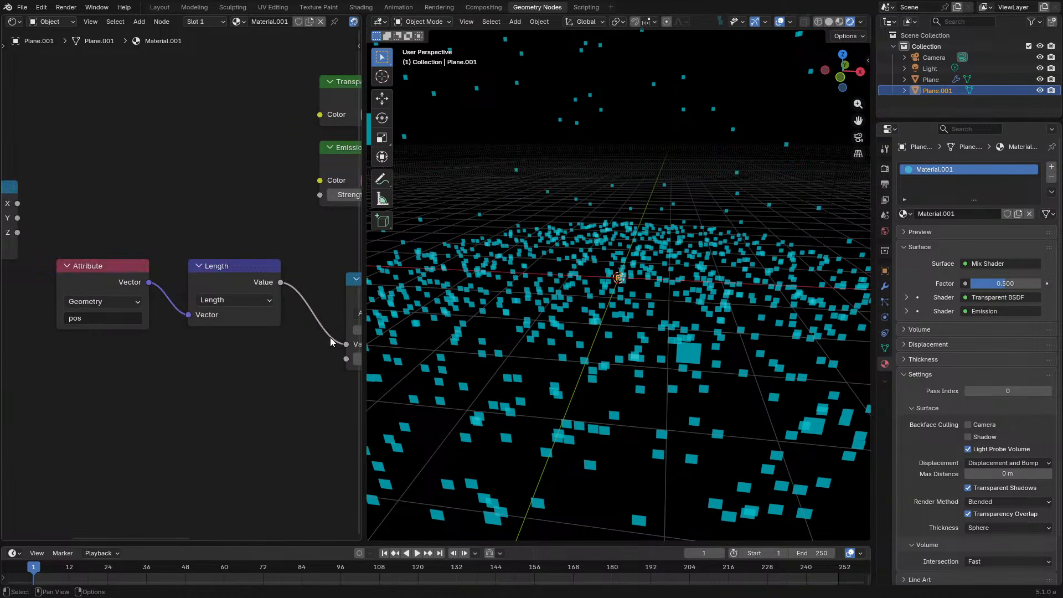
scroll(326, 337, "down", 7)
left_click_drag(32, 295, 77, 249)
key("g")
left_click(191, 339)
scroll(191, 315, "up", 8)
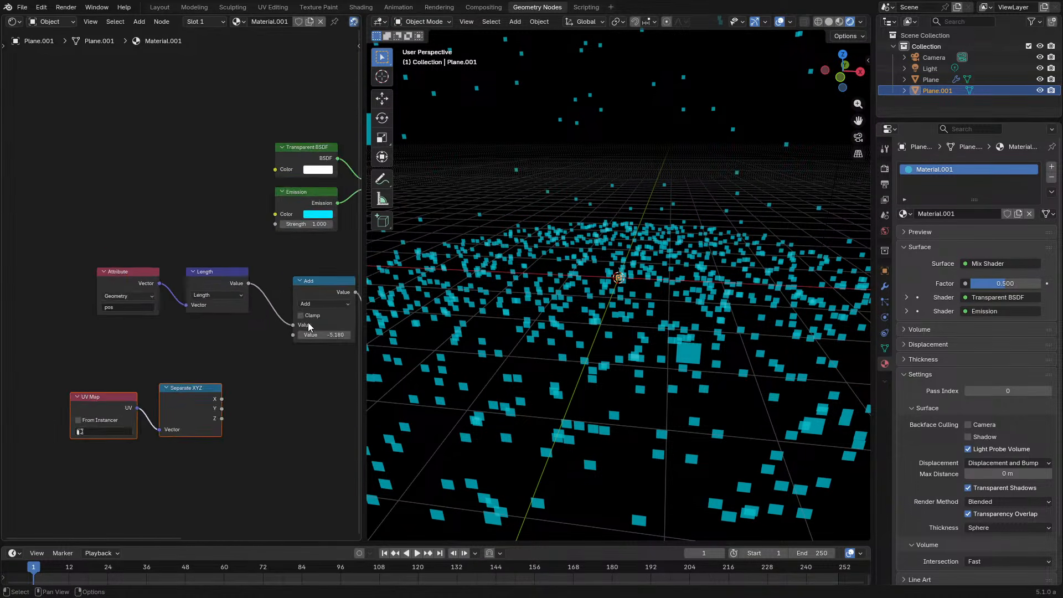
Shift the Attribute, Length and Add nodes away from Map Range and insert a duplicate Add node before it
middle_click_drag(251, 281, 175, 250)
left_click_drag(18, 315, 254, 251)
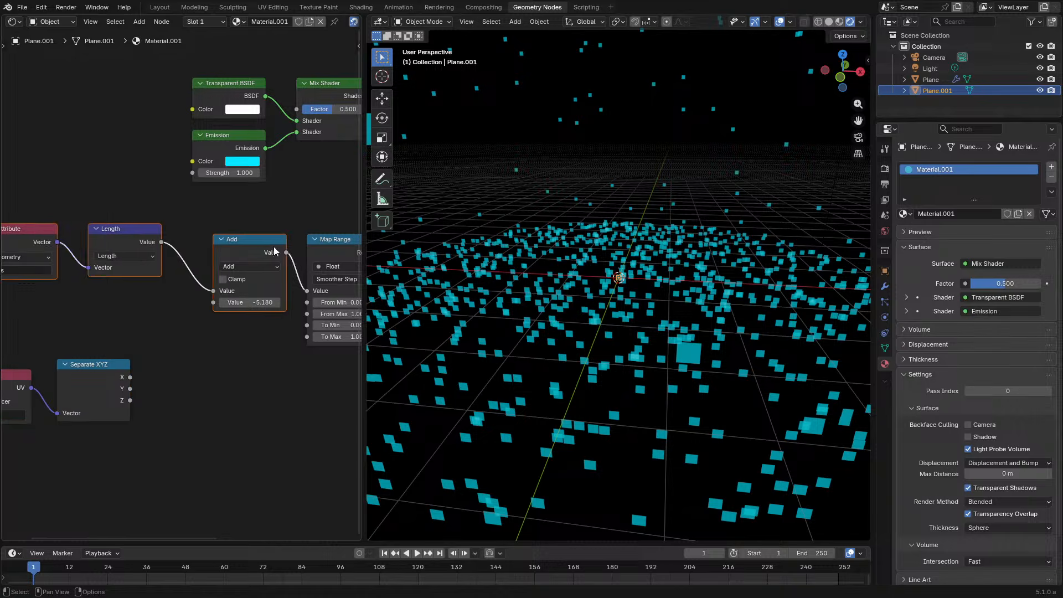
key("g")
left_click(169, 247)
left_click(169, 246)
key("shift+d")
left_click(261, 247)
Add a Multiply node fed by Separate XYZ's X output and connect it to the second Add node's lower value
left_click_drag(135, 366, 152, 376)
type("mu")
key("Return")
left_click(221, 375)
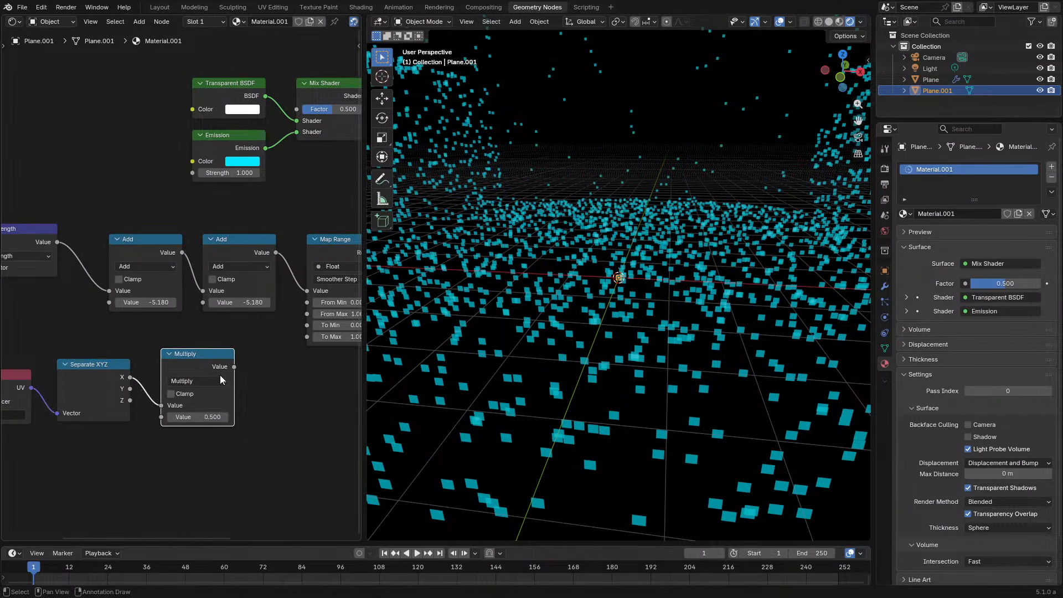
left_click_drag(208, 334, 202, 302)
Feed Separate XYZ's Y output into the Multiply node instead, and set the first Add node's value to -11.8
left_click_drag(203, 416, 227, 415)
right_click(203, 416)
left_click_drag(131, 388, 203, 417)
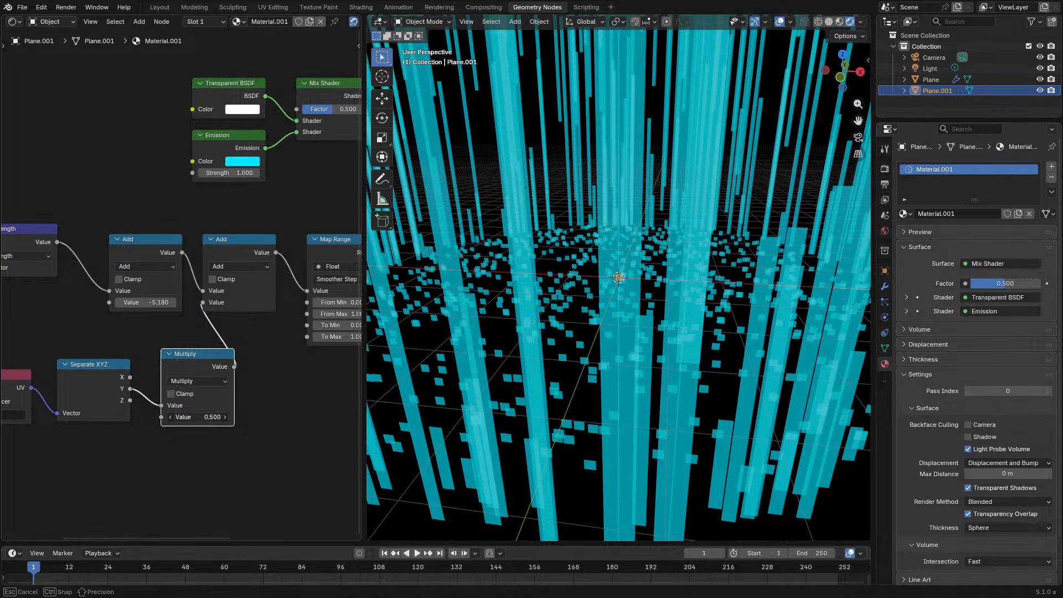
left_click_drag(161, 304, 133, 305)
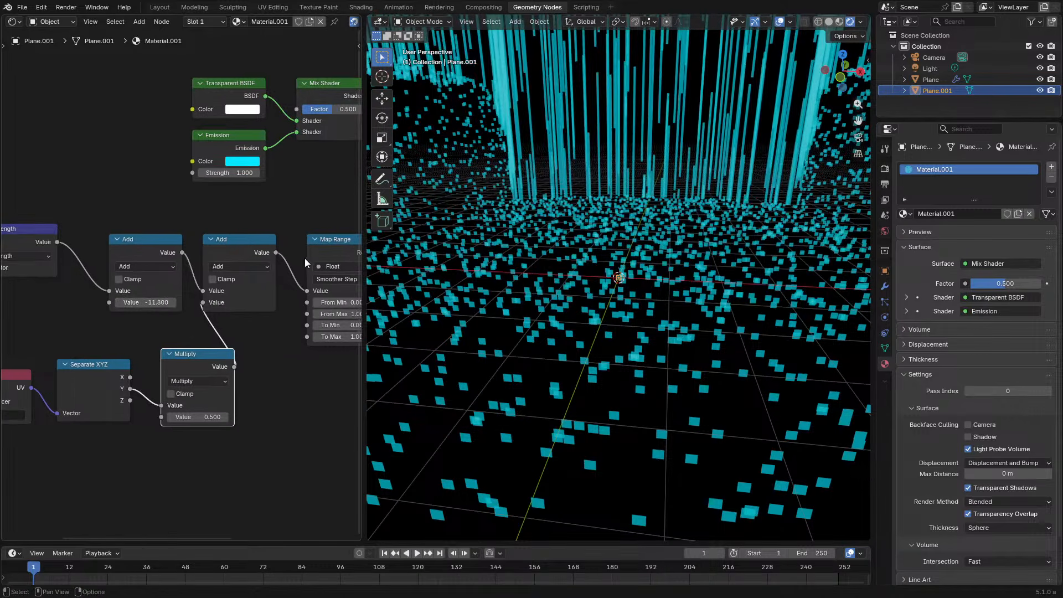
middle_click_drag(295, 267, 228, 279)
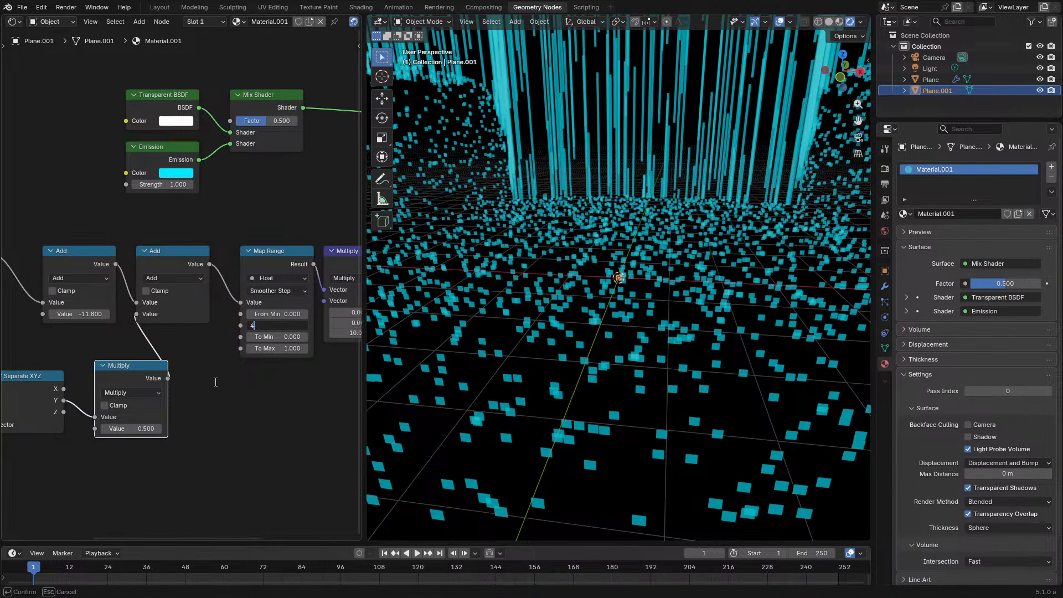
key("Escape")
Move Attribute, Length and the first Add node aside and insert a Divide node between the two Add nodes
key("ctrl+space")
left_click_drag(142, 367, 402, 269)
key("g")
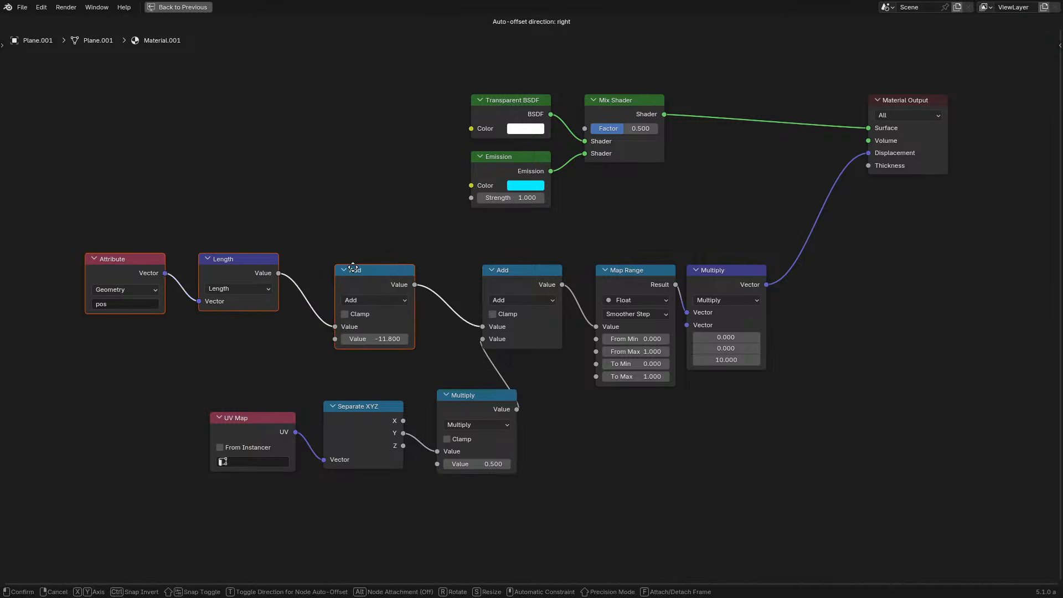
left_click(239, 269)
left_click_drag(300, 285, 336, 290)
type("d")
key("Return")
left_click(354, 305)
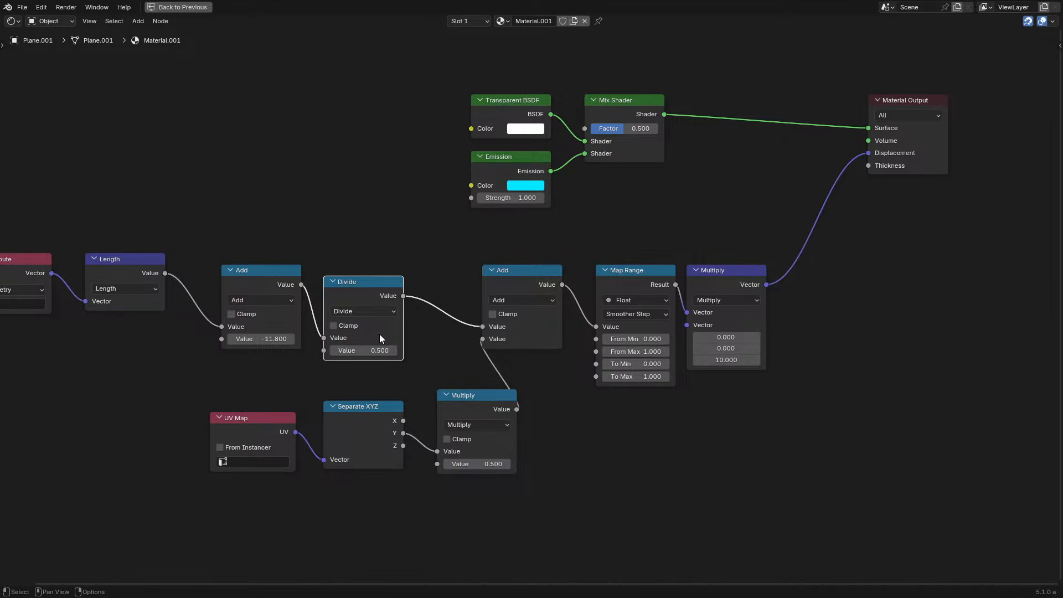
Set the Divide node's divisor to 5 and the first Add node's value to -17.7
key("ctrl+space")
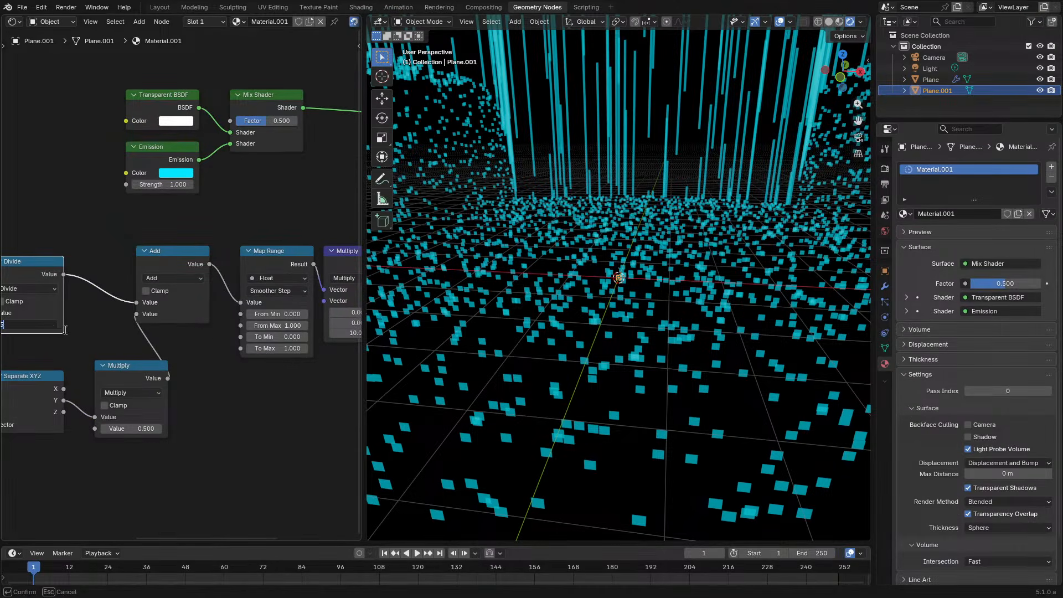
key("Return")
middle_click_drag(73, 331, 305, 369)
left_click_drag(186, 355, 113, 353)
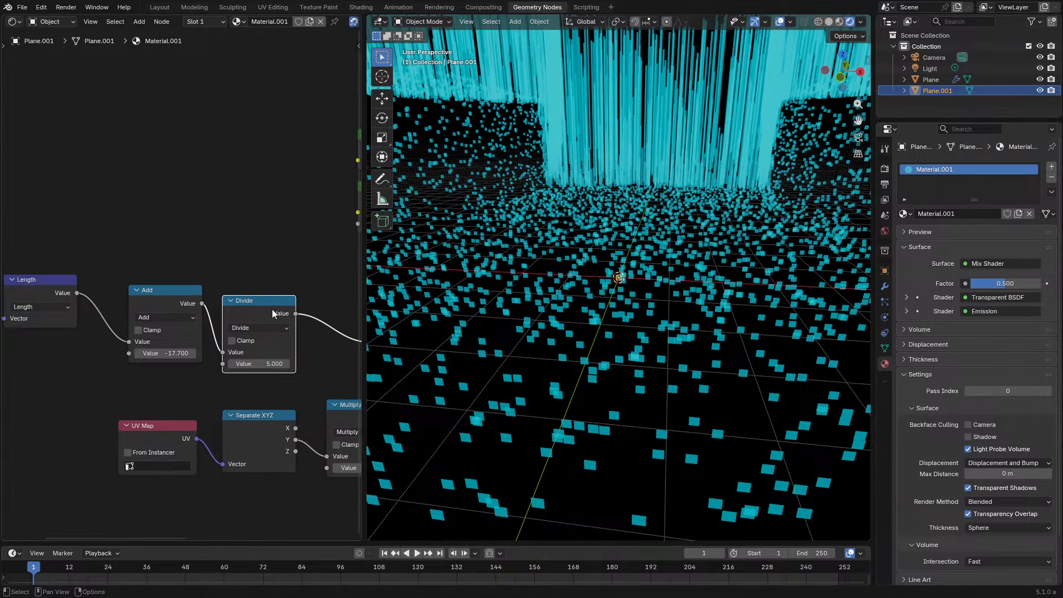
Frame the nodes from Attribute to the second Add, frame Map Range with its Multiply node, and space the frames apart
key("ctrl+space")
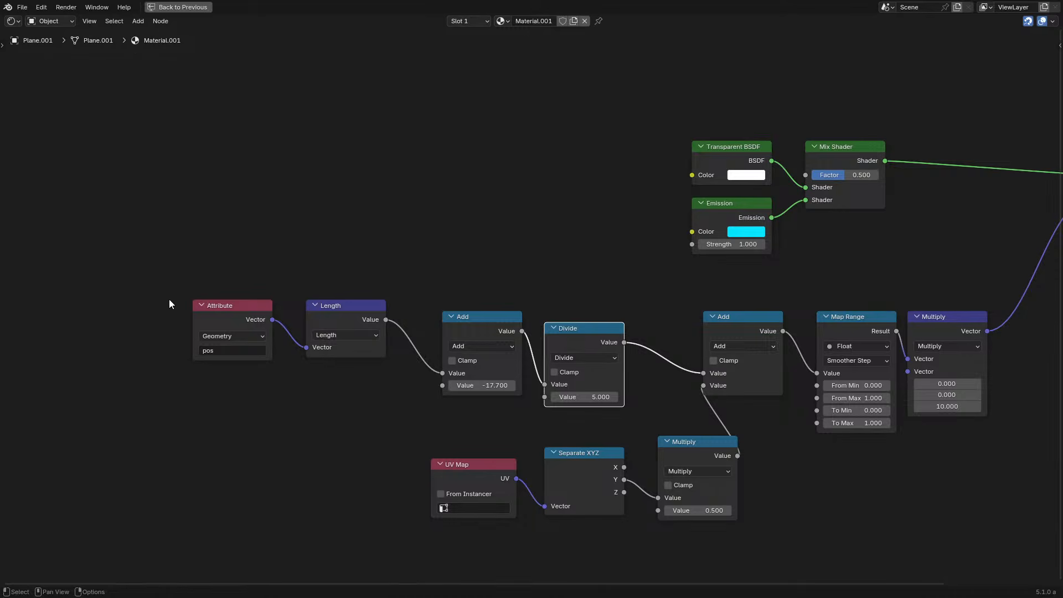
left_click_drag(169, 297, 767, 541)
key("ctrl+j")
left_click(847, 553)
left_click_drag(880, 242, 964, 457)
key("ctrl+j")
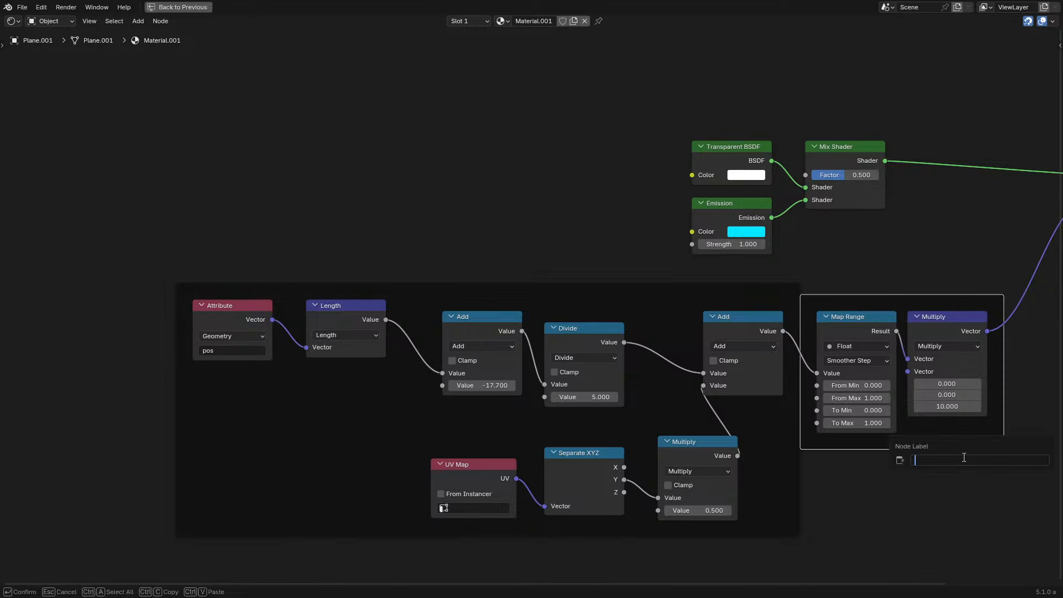
left_click(947, 490)
key("g")
left_click(914, 484)
Collapse the second Add node and move the first Add and Divide nodes closer to it
left_click(721, 329)
key("h")
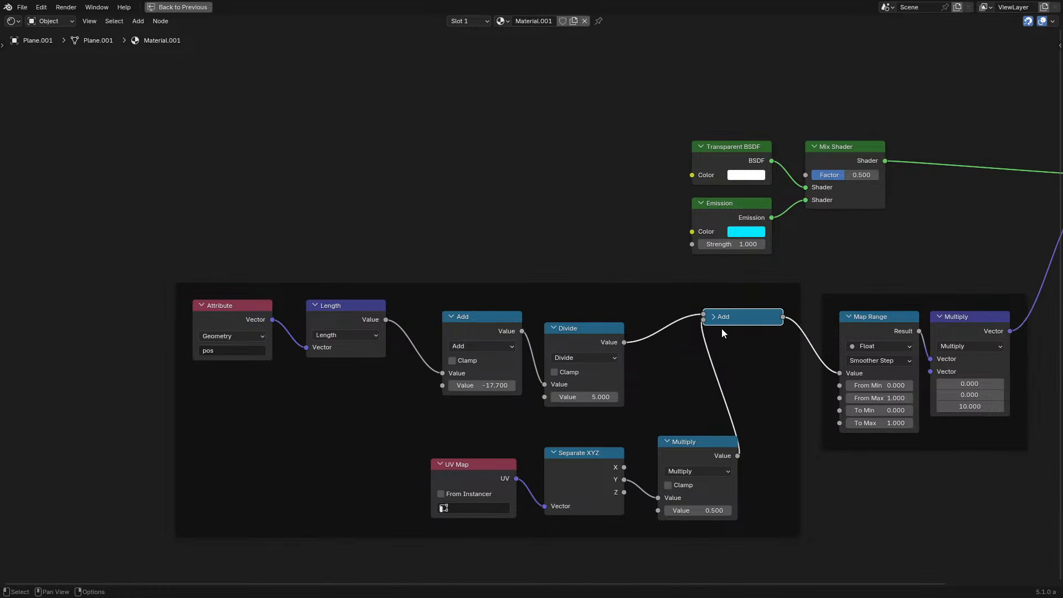
left_click_drag(568, 344, 568, 332)
left_click_drag(426, 421, 605, 345)
key("g")
left_click(648, 321)
Move the UV Map, Separate XYZ and Multiply group up under Divide, and bring Attribute and Length closer to Add
left_click_drag(433, 427, 703, 507)
key("g")
left_click(741, 426)
left_click(750, 379)
left_click_drag(751, 379, 729, 391)
left_click_drag(252, 386, 399, 299)
key("g")
left_click(460, 302)
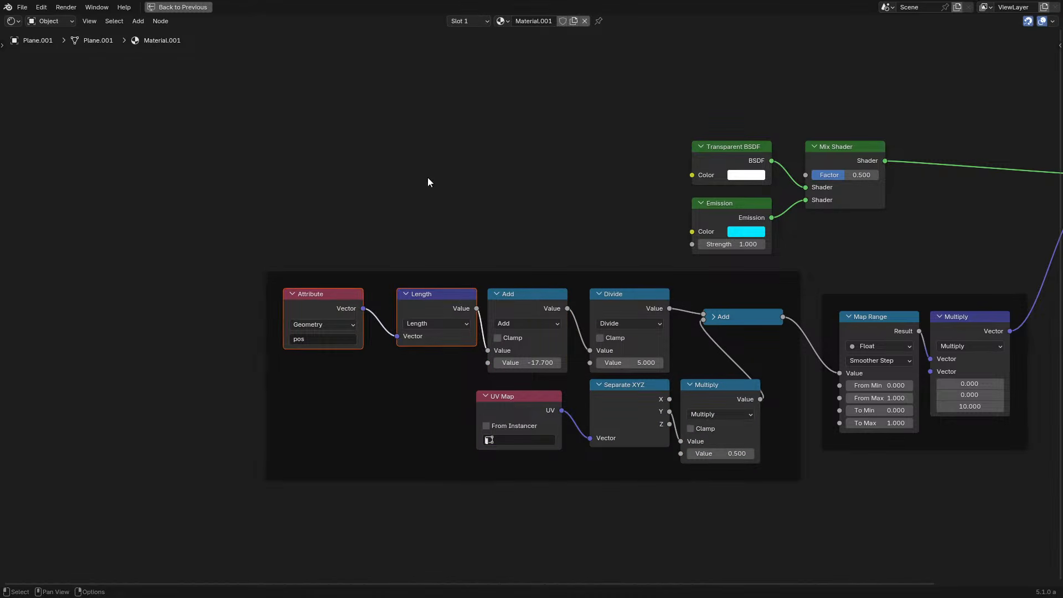
Add a new UV Map node in the empty area above the framed nodes
left_click(427, 177)
middle_click_drag(449, 139, 304, 284)
key("shift+a")
left_click(342, 260)
type("uv map")
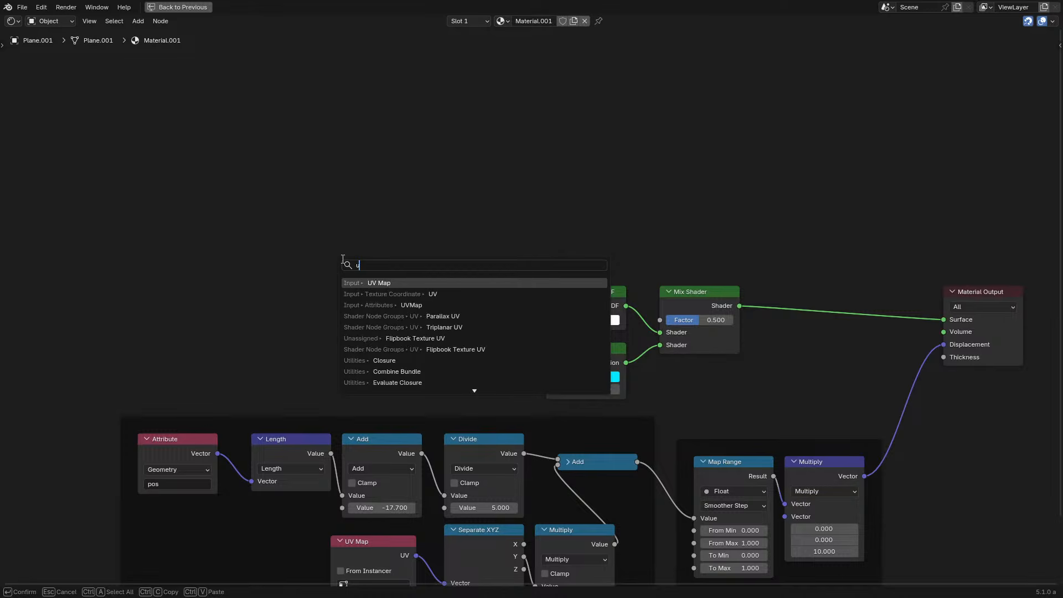
key("Return")
left_click(108, 184)
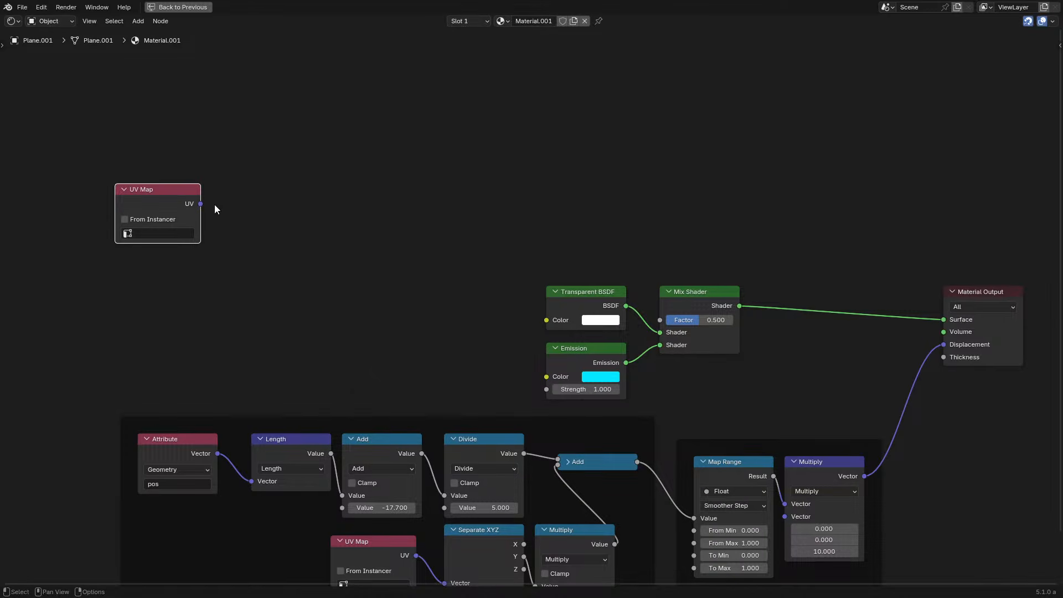
Add a Length node fed by the new UV Map's output and move both nodes away from the shader nodes
left_click_drag(200, 203, 256, 207)
type("length")
key("Return")
left_click(247, 203)
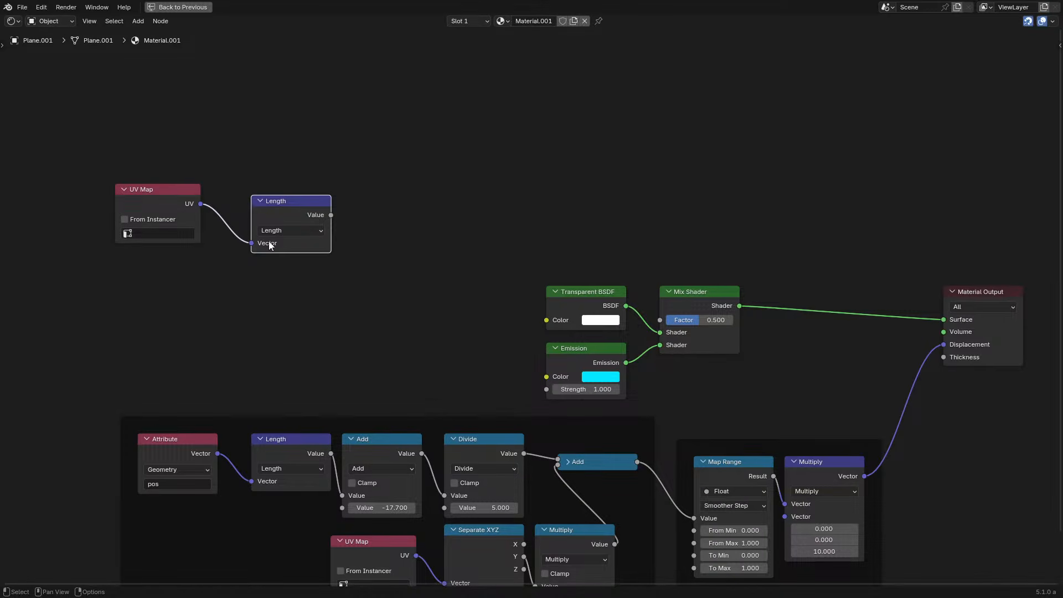
left_click_drag(170, 286, 323, 149)
key("g")
left_click(231, 138)
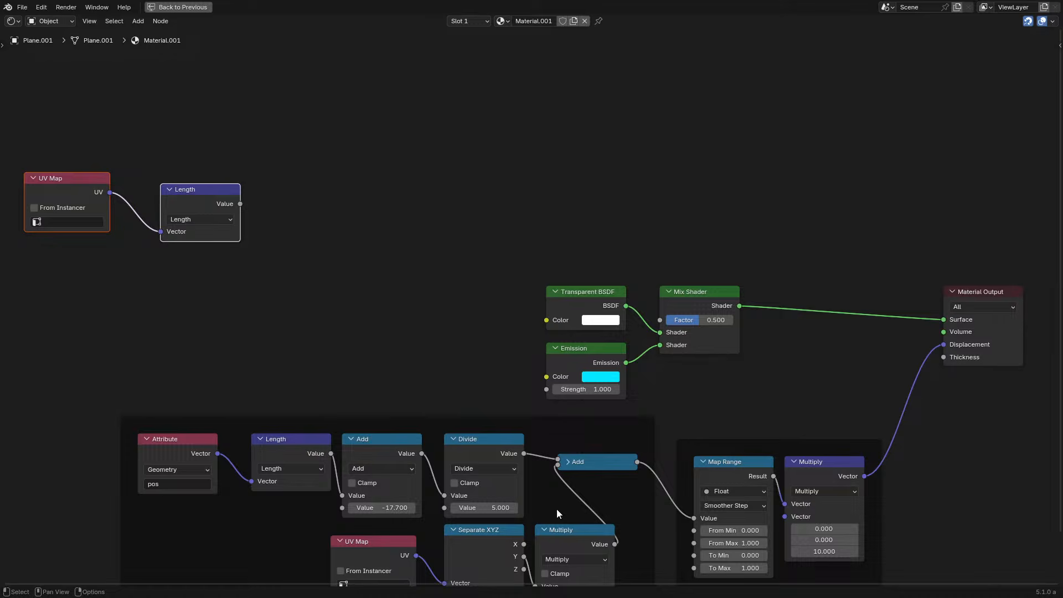
Copy the framed Map Range node next to the new Length node and connect the length into its Value input
left_click(745, 473)
key("ctrl+c")
key("ctrl+v")
key("g")
left_click(290, 208)
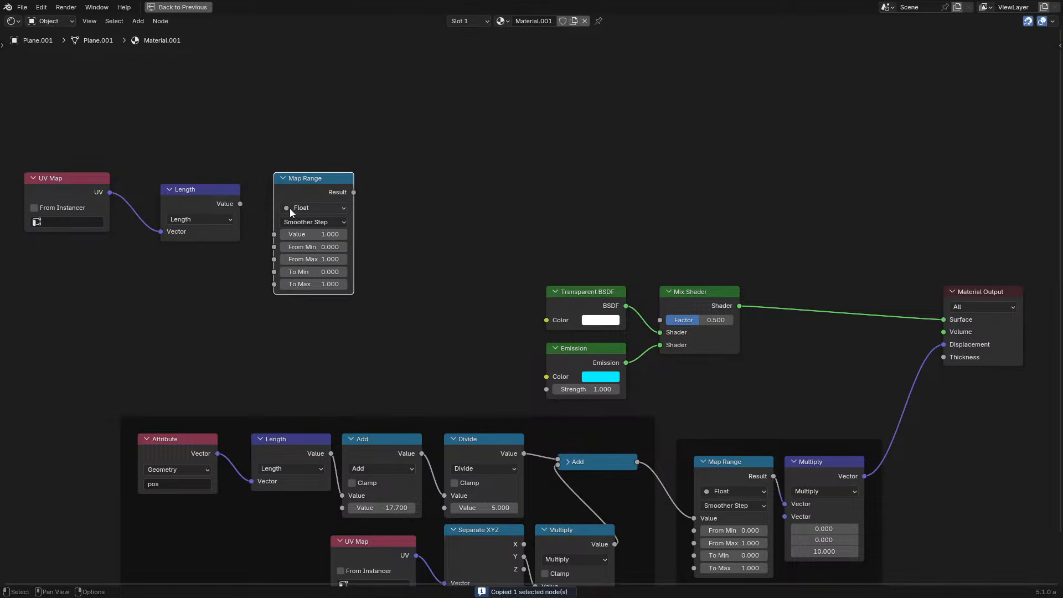
left_click_drag(239, 203, 273, 228)
left_click_drag(301, 191, 289, 202)
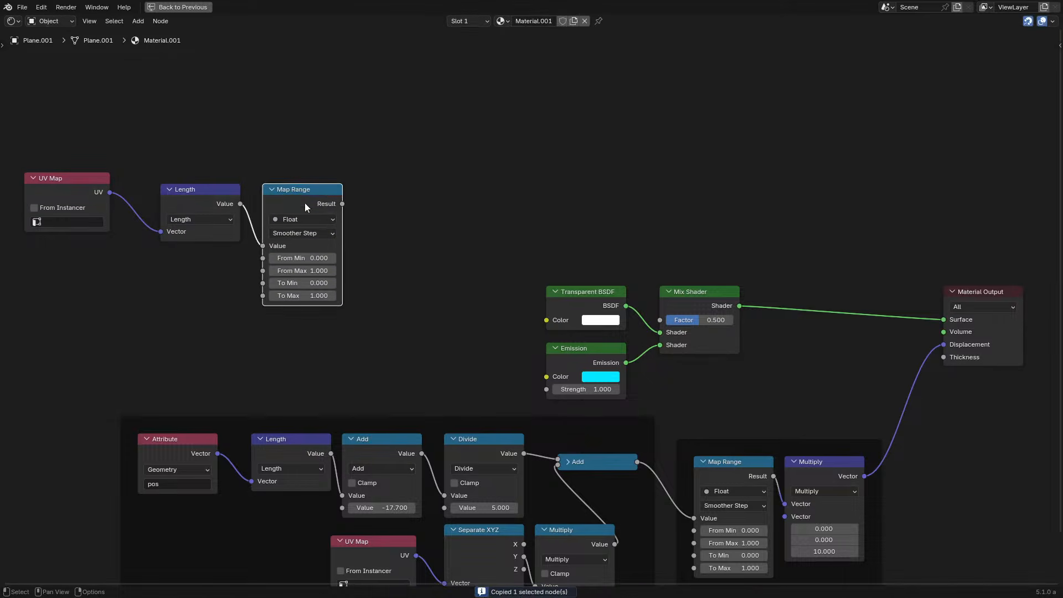
Add the Lg Light Falloff node group after the new Map Range and connect its Gradient to the Mix Shader's Factor
left_click_drag(373, 199, 377, 194)
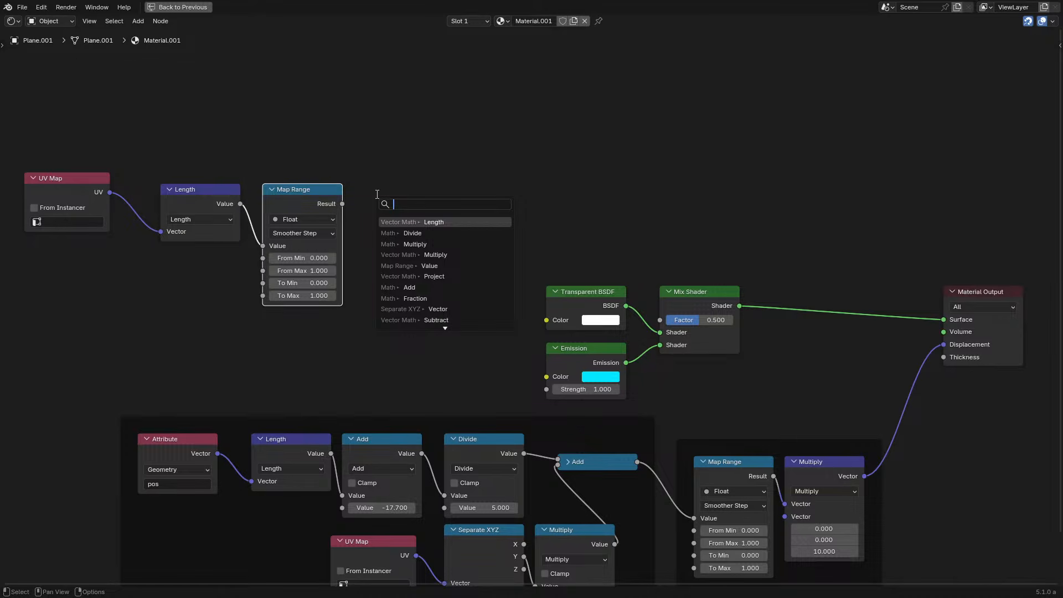
type("lg")
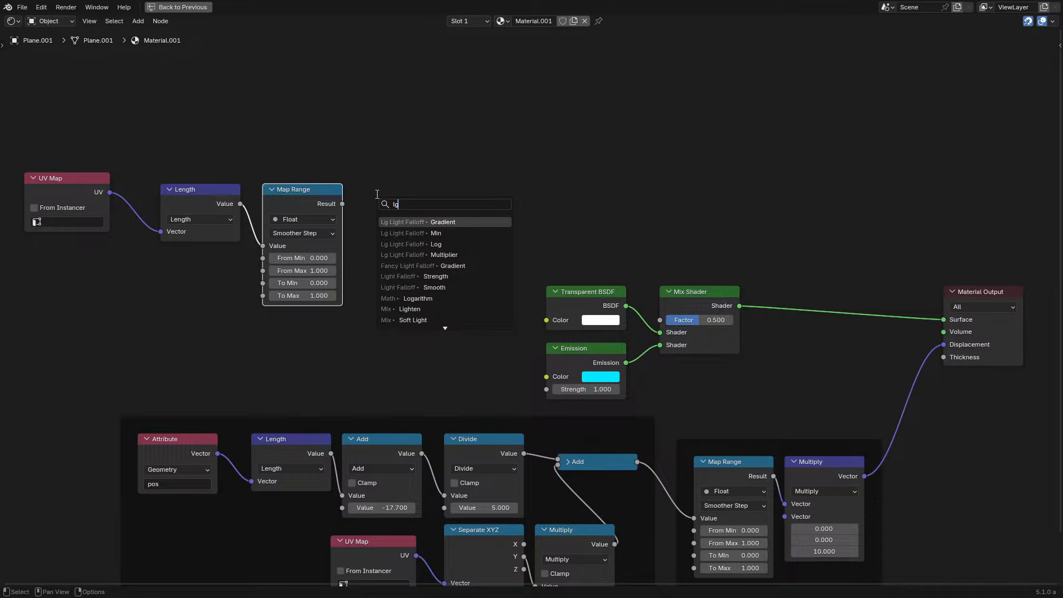
key("Return")
left_click(377, 194)
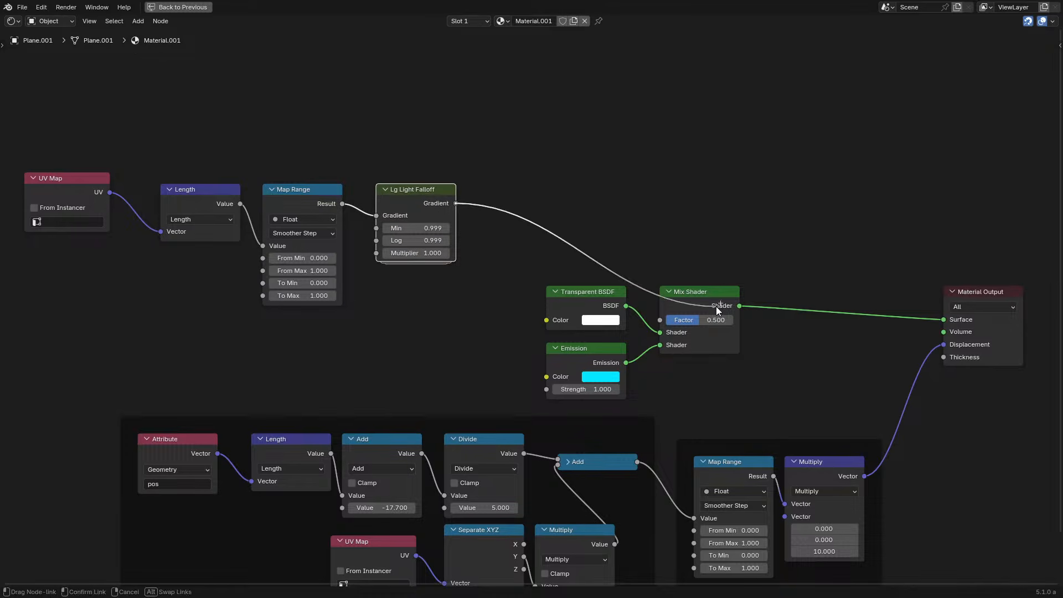
left_click_drag(717, 308, 656, 324)
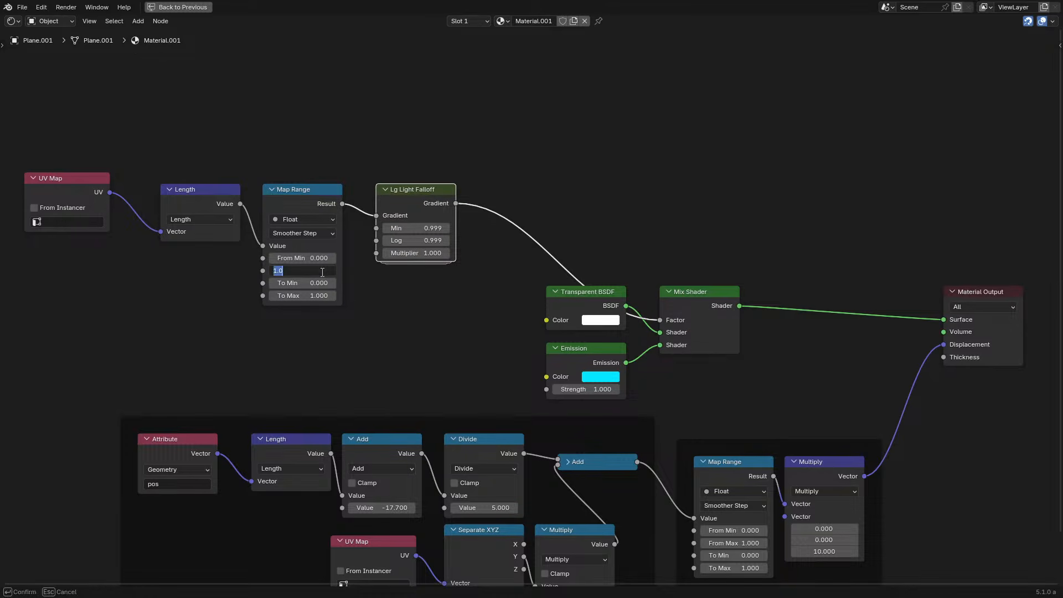
Set the new Map Range's From Max to 0.75 and inspect the nodes inside the Lg Light Falloff group
type("5")
key("Return")
key("Tab")
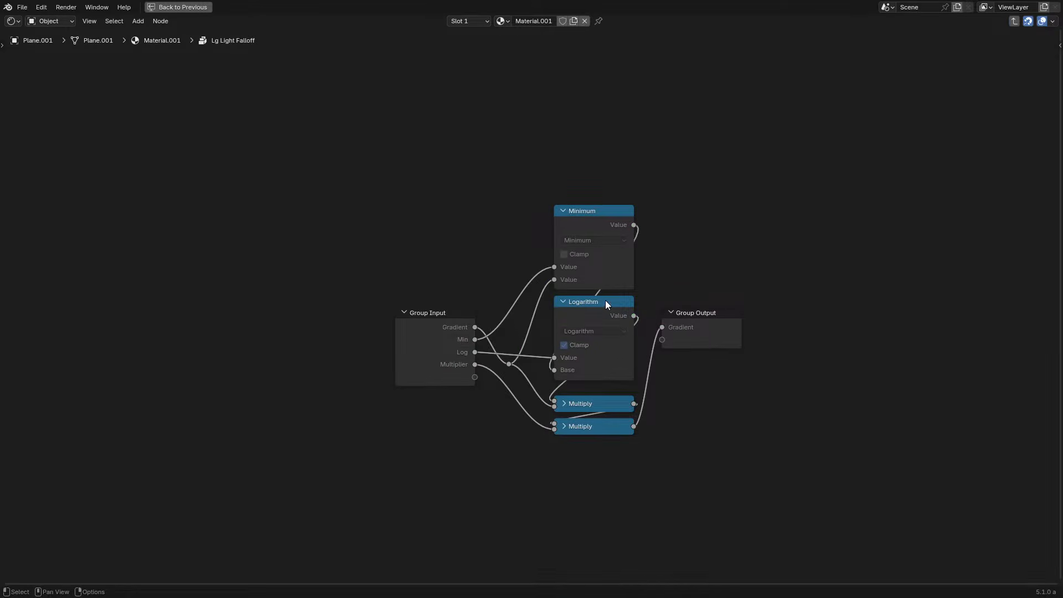
key("Tab")
Restore the layout and invert the new Map Range by setting To Min to 1 and To Max to 0
key("ctrl+space")
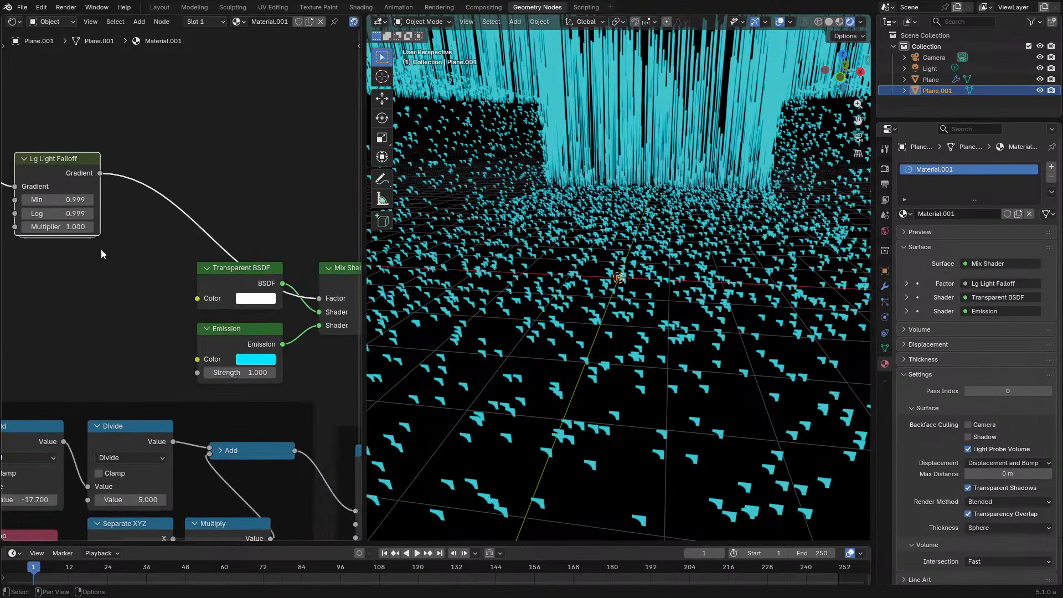
middle_click_drag(101, 249, 264, 337)
double_click(99, 346)
type("1")
key("Return")
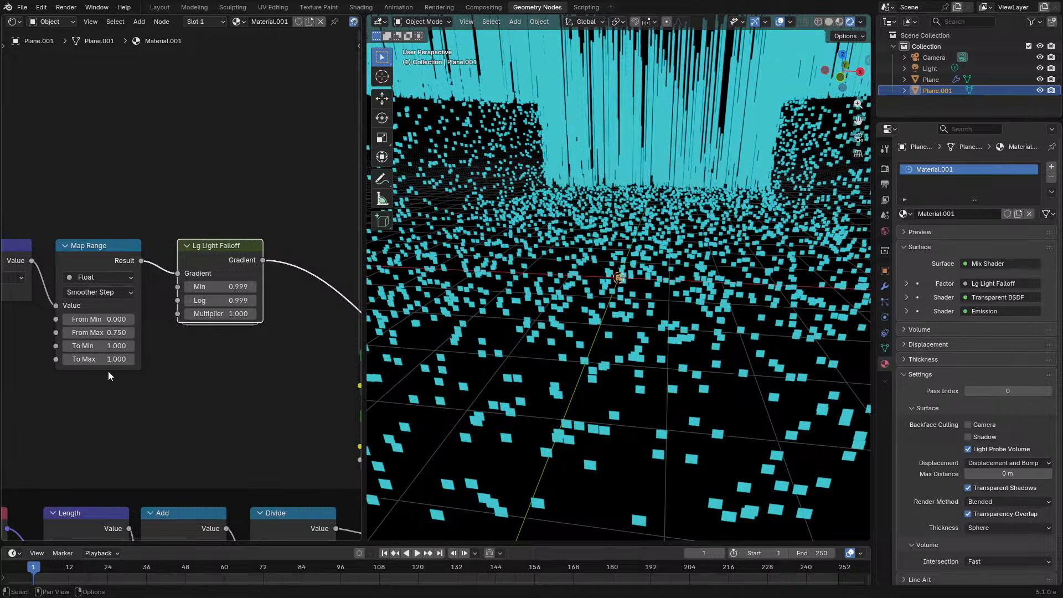
key("Return")
middle_click_drag(81, 355, 215, 350)
scroll(210, 335, "up", 2)
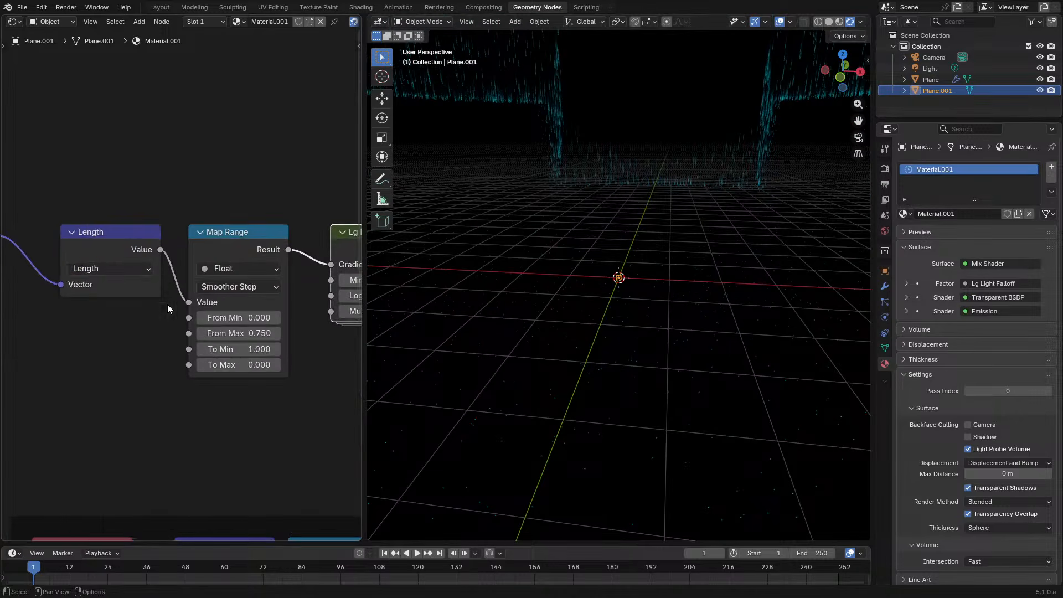
Change the Length node to Distance and set its second vector's X and Y components to 0.5
left_click(114, 270)
left_click(96, 489)
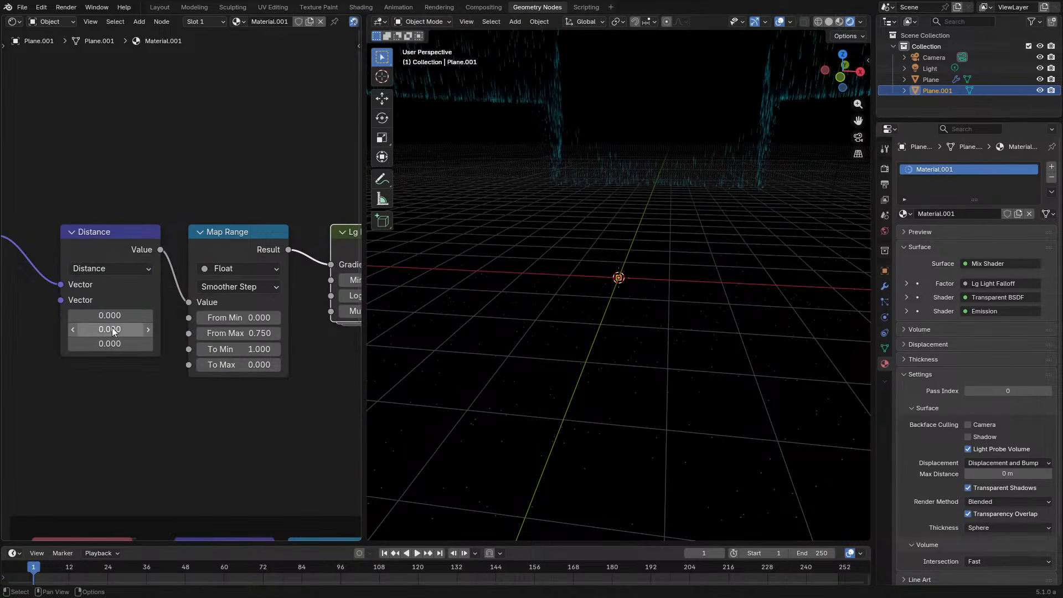
left_click_drag(110, 315, 111, 315)
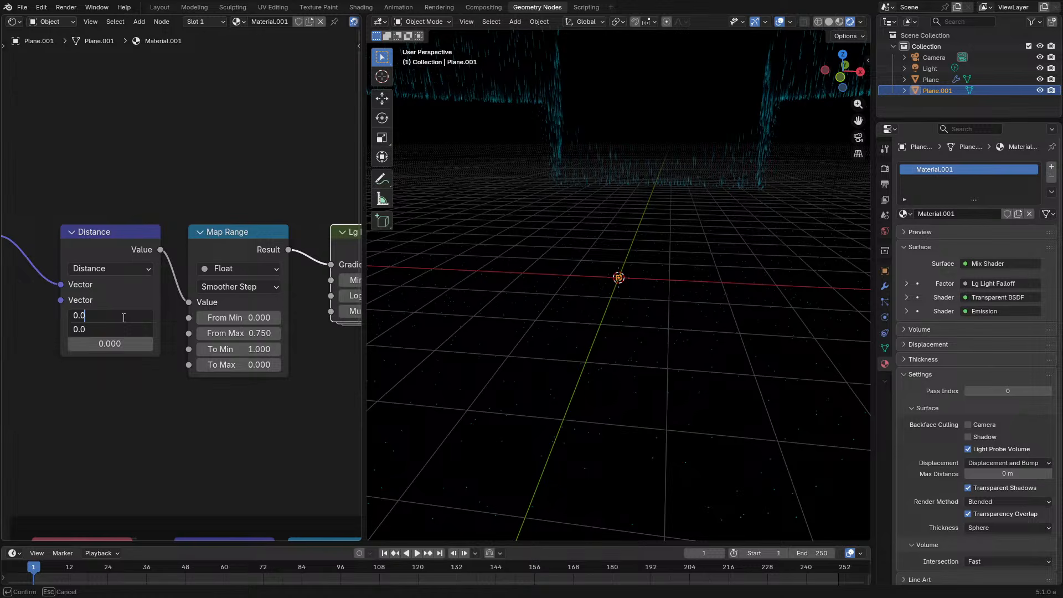
key("BackSpace")
type("5")
key("Return")
Set the Emission shader's strength to 50
middle_click_drag(233, 330, 91, 336)
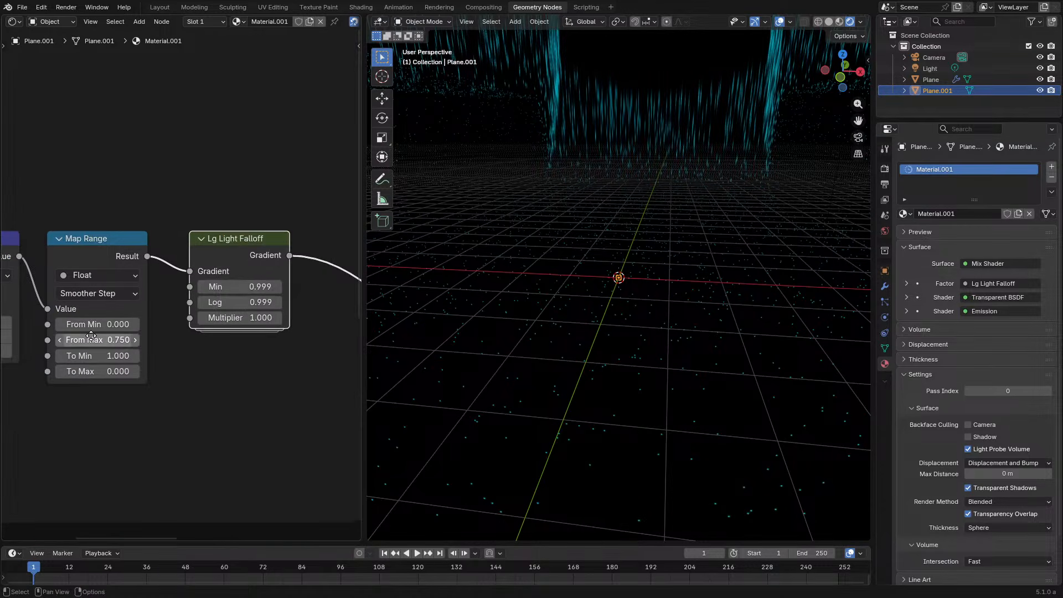
key("ctrl+space")
left_click_drag(794, 525, 864, 525)
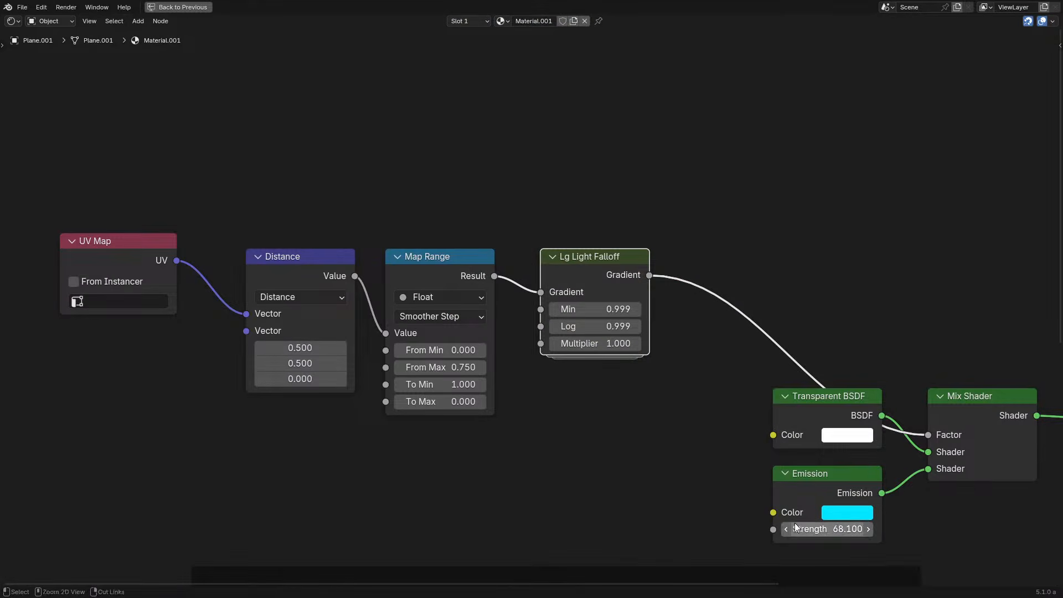
key("ctrl+space")
middle_click_drag(197, 411, 11, 319)
double_click(273, 410)
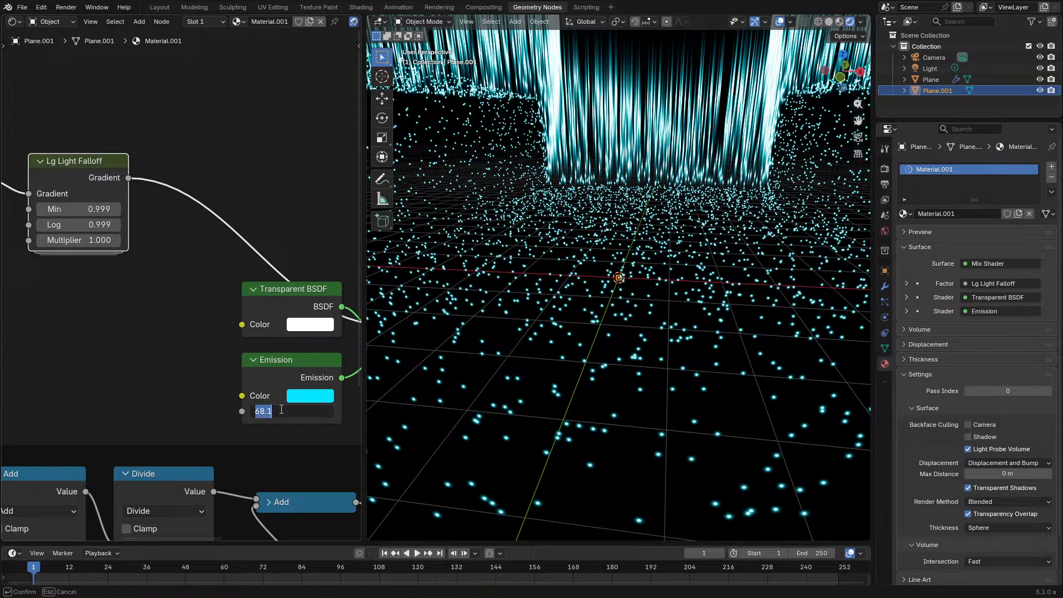
type("50")
key("Return")
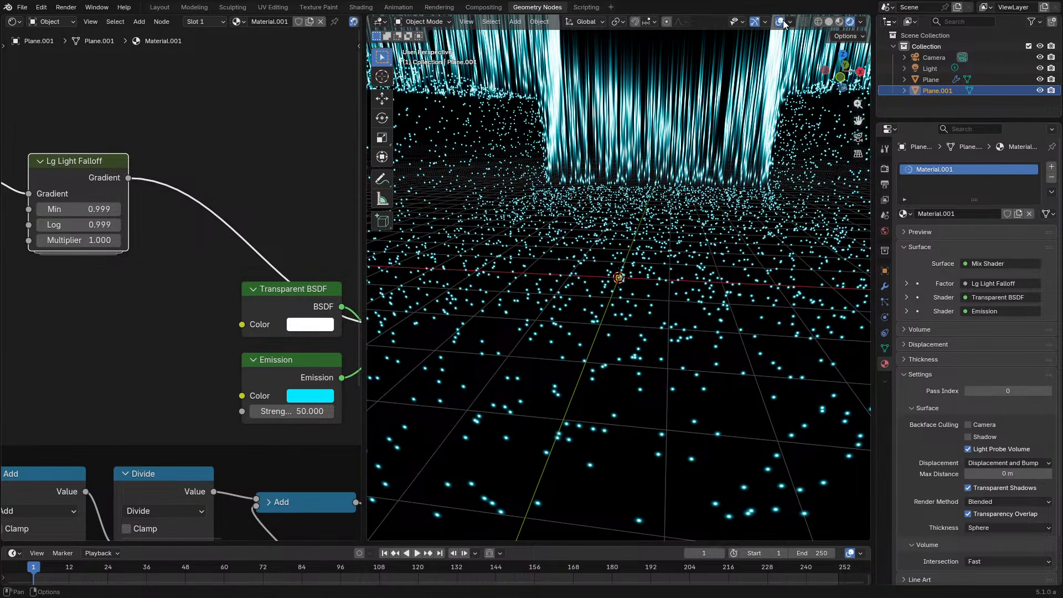
Hide the viewport overlays and raise the Add node's value to about -9.34
left_click(778, 23)
middle_click_drag(611, 280, 613, 308)
middle_click_drag(127, 354, 139, 217)
scroll(139, 217, "up", 1)
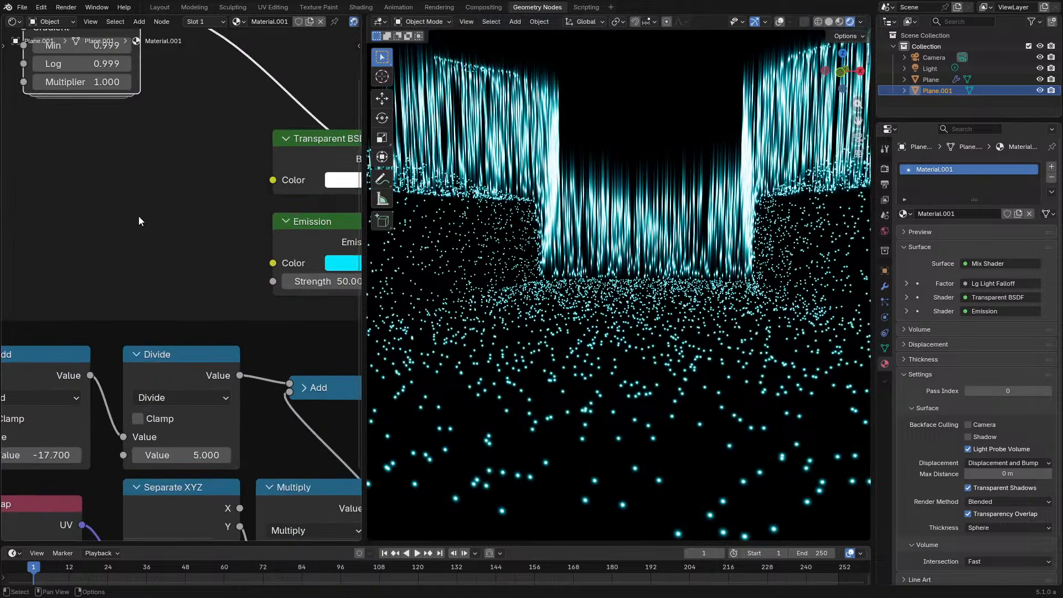
middle_click_drag(71, 380, 189, 310)
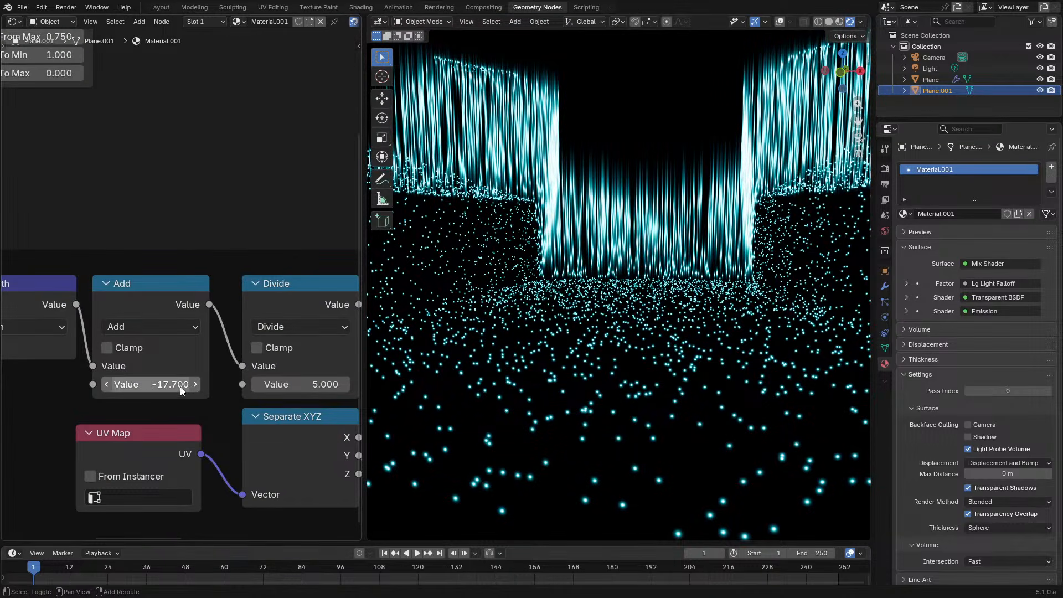
left_click_drag(171, 386, 234, 385)
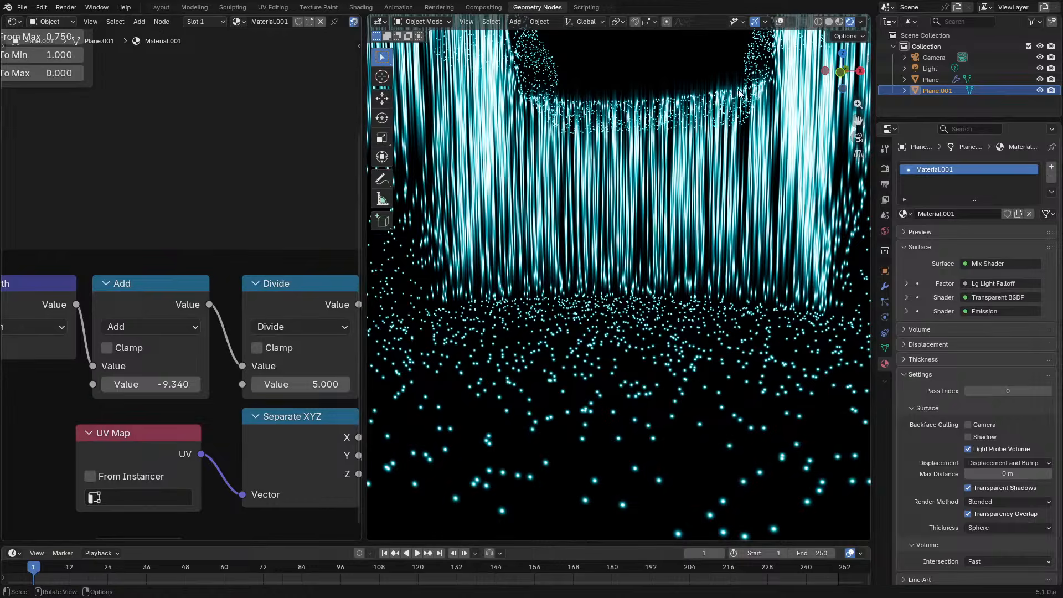
Duplicate the displacement Map Range node, feed the copy from the Add node, and reconnect Add directly to the original Map Range
key("ctrl+space")
scroll(629, 285, "down", 1)
middle_click_drag(630, 285, 332, 337)
left_click(945, 290)
key("ctrl+c")
key("ctrl+v")
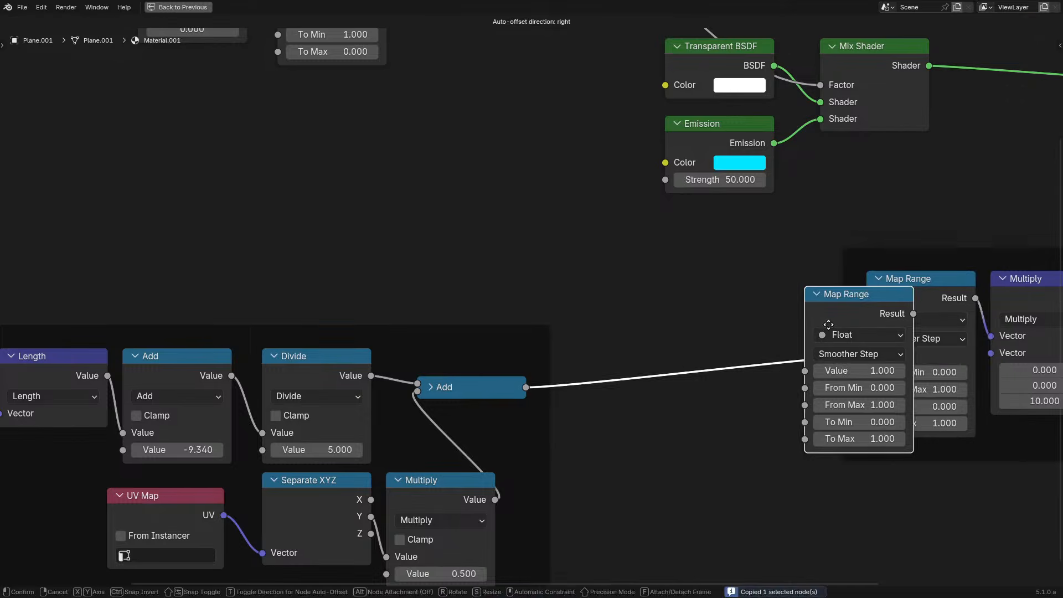
left_click_drag(525, 386, 836, 365)
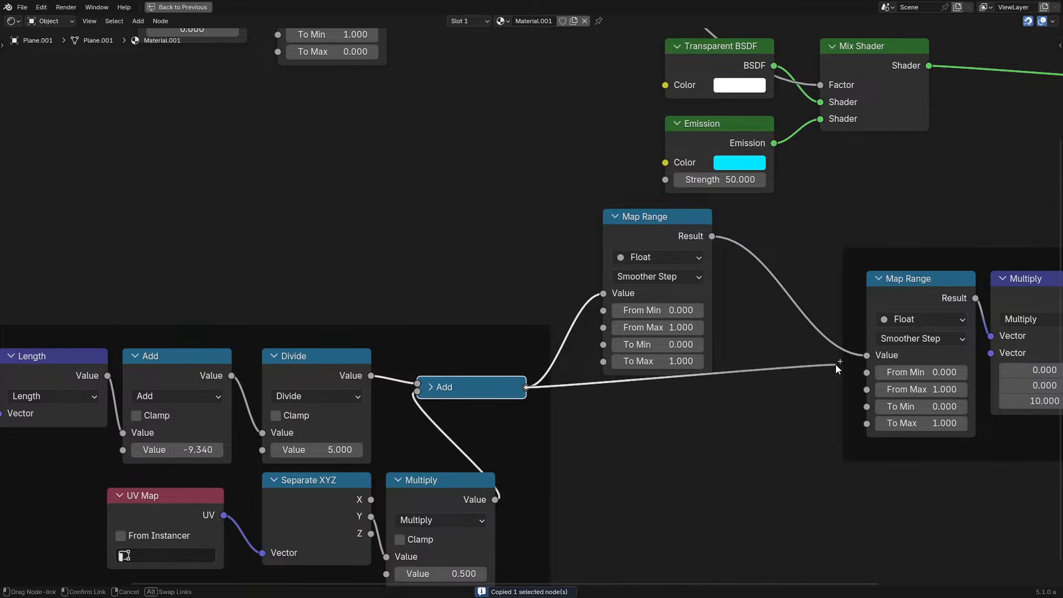
Insert a float Mix node between Lg Light Falloff and the Mix Shader factor, driving its Factor with the copied Map Range
middle_click_drag(701, 242, 524, 412)
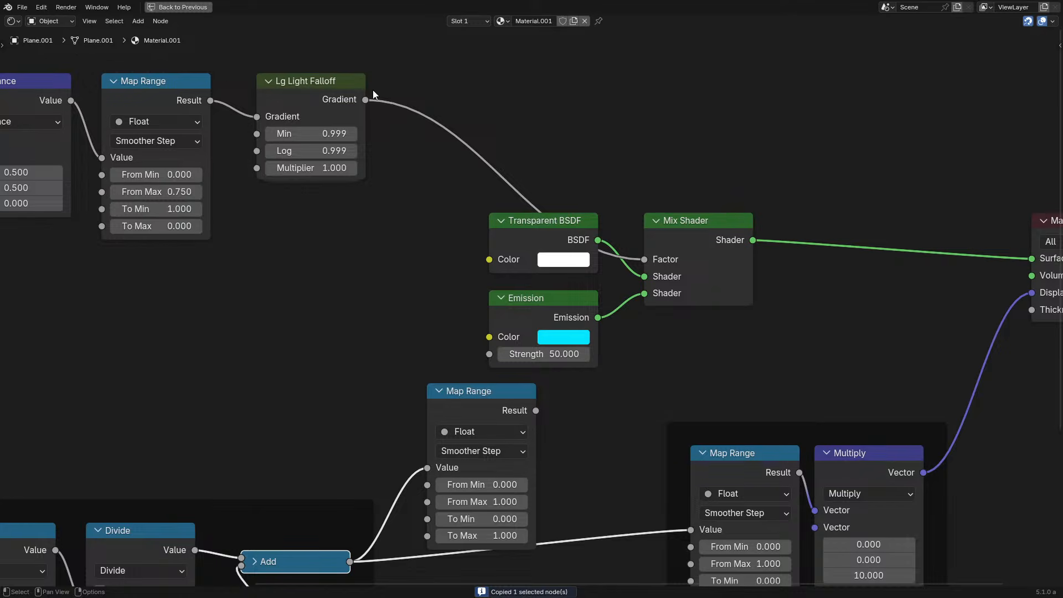
left_click_drag(443, 142, 444, 142)
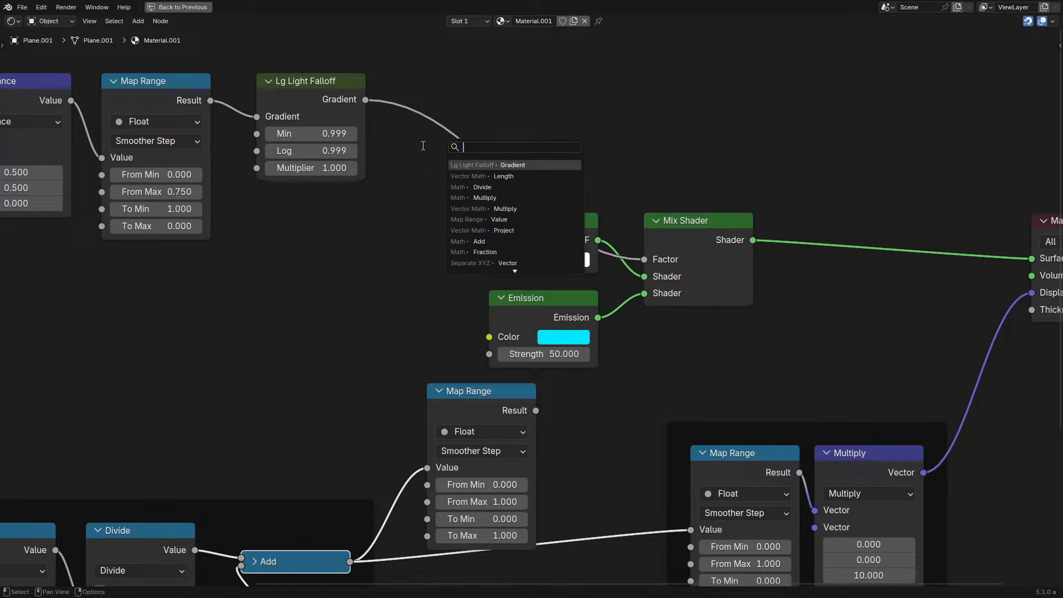
type("mi")
left_click(461, 165)
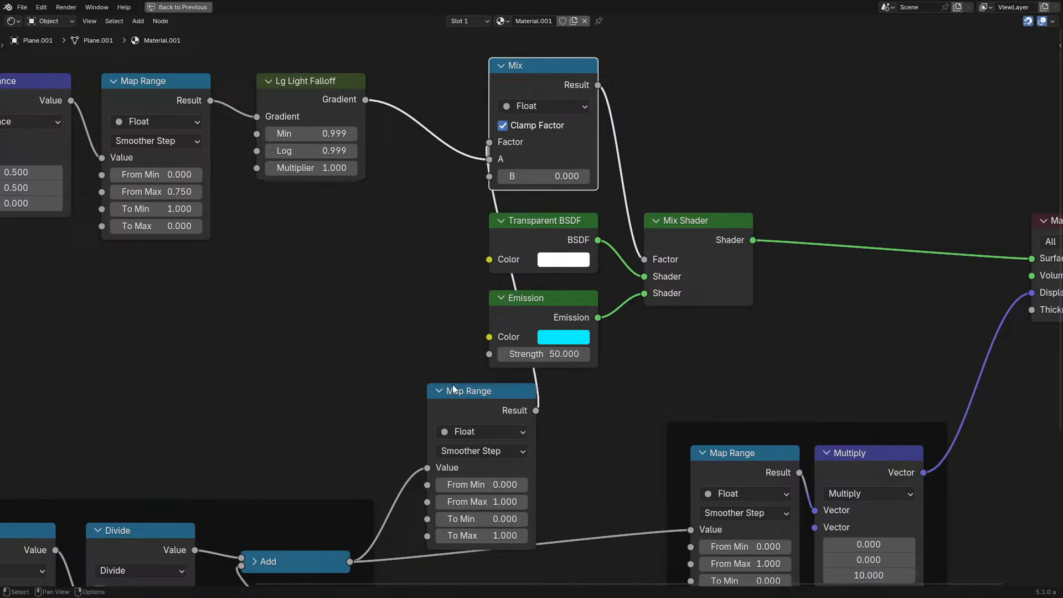
left_click_drag(452, 387, 358, 230)
Set the copied Map Range node's From Max to 0.5
key("ctrl+space")
middle_click_drag(131, 305, 264, 307)
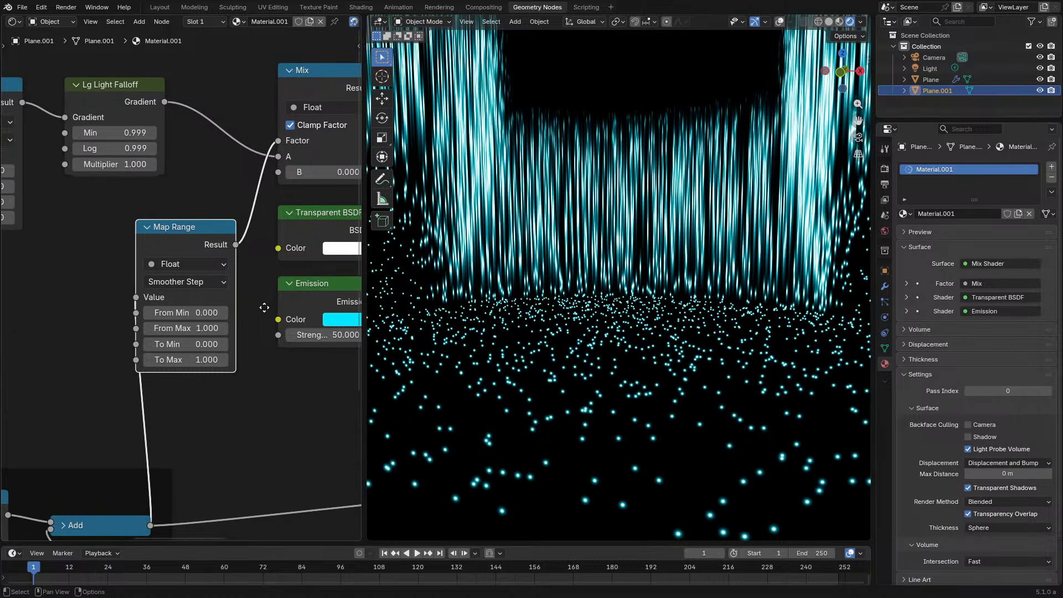
scroll(197, 365, "down", 1)
middle_click_drag(197, 365, 244, 260)
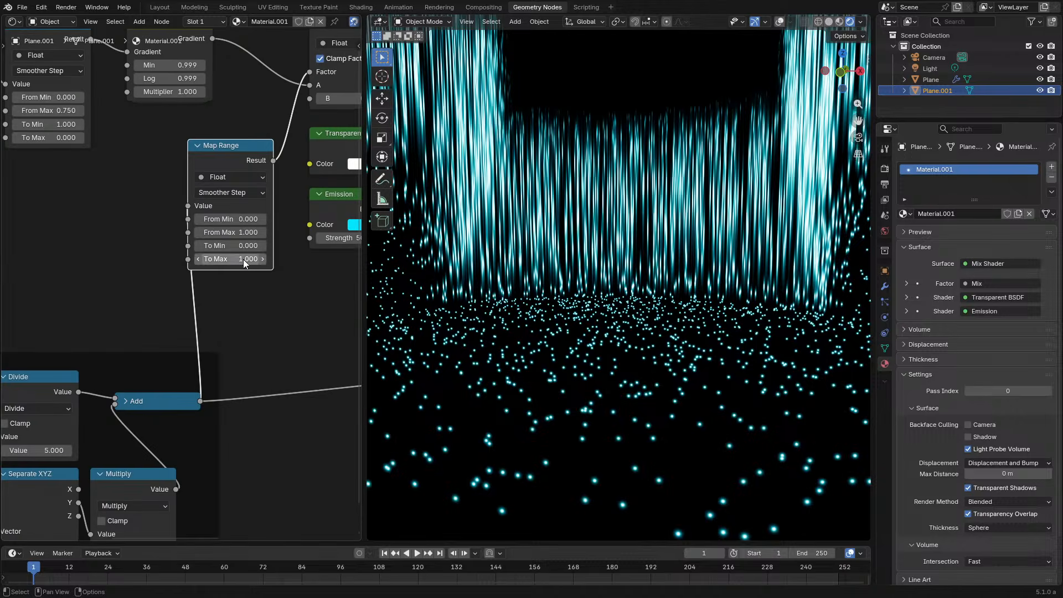
type(".5")
key("Return")
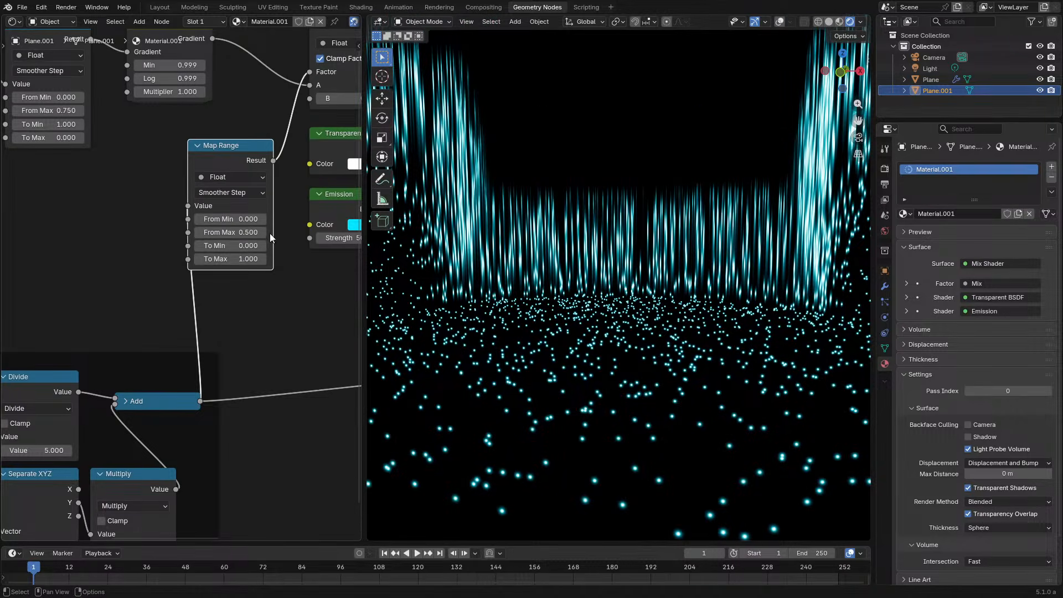
Set the copied Map Range node's From Max to 0.75 and From Min to 0.25
left_click(264, 233)
left_click(263, 233)
left_click(251, 236)
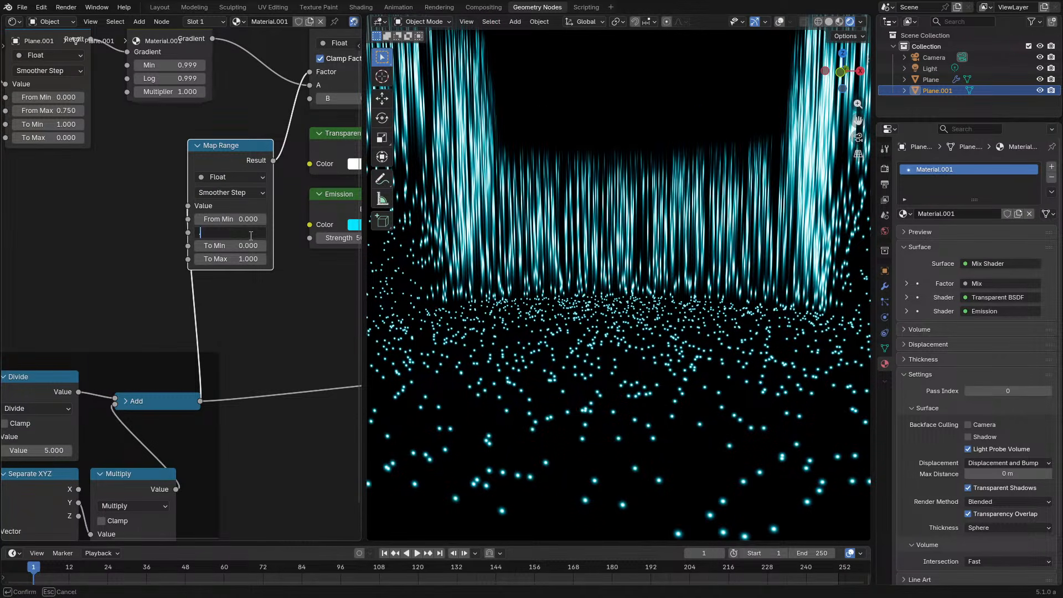
type(".75")
key("Return")
scroll(201, 346, "down", 1)
middle_click_drag(202, 346, 218, 248)
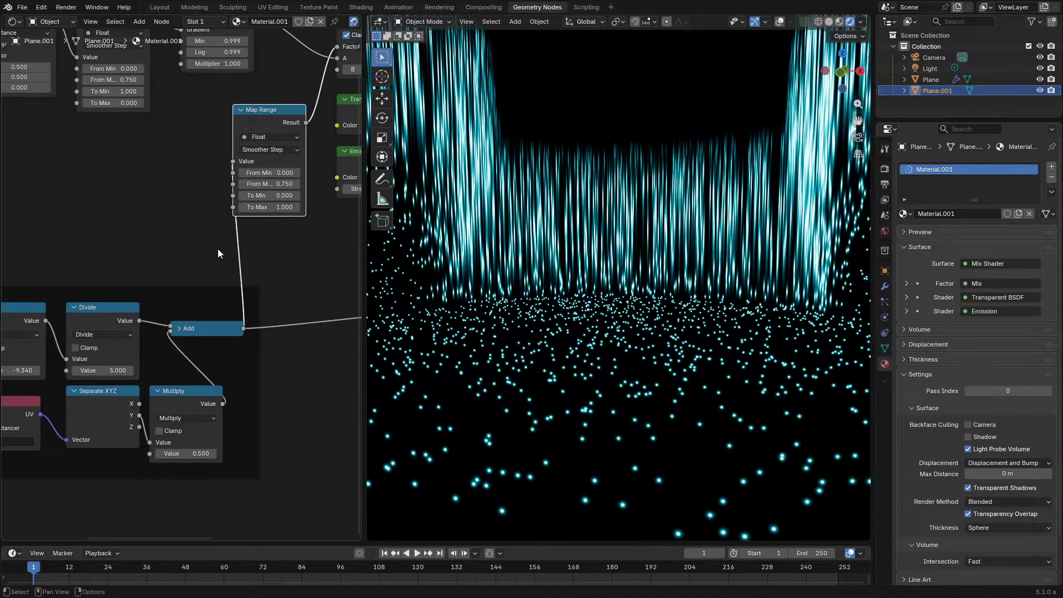
type(".25")
key("Return")
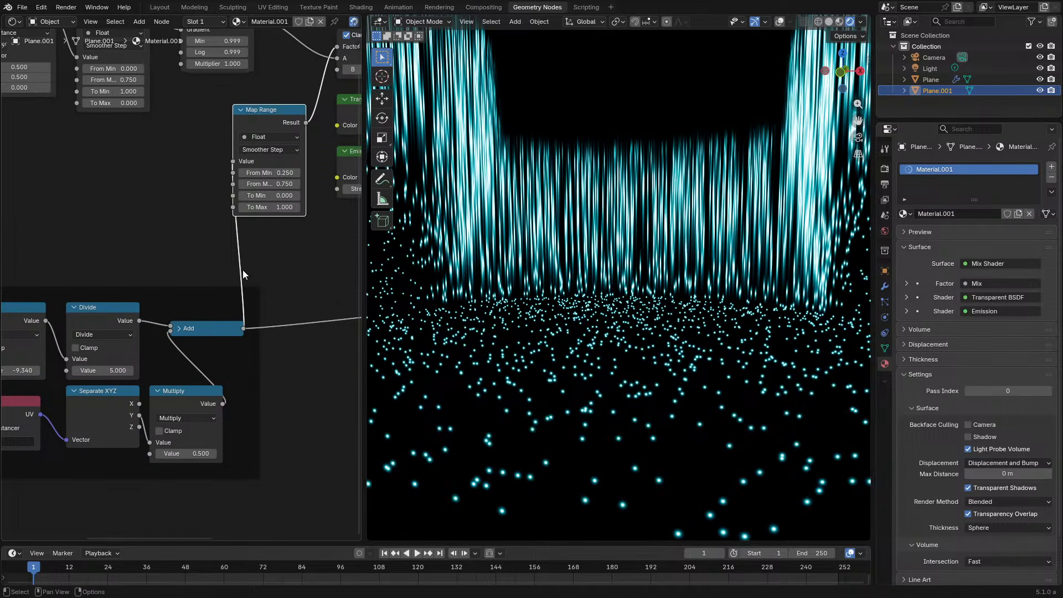
Lower the value of the Add node after Length to -12.220 and show the viewport overlays
middle_click_drag(151, 309, 311, 260)
left_click_drag(194, 322, 109, 322)
middle_click_drag(713, 318, 649, 323)
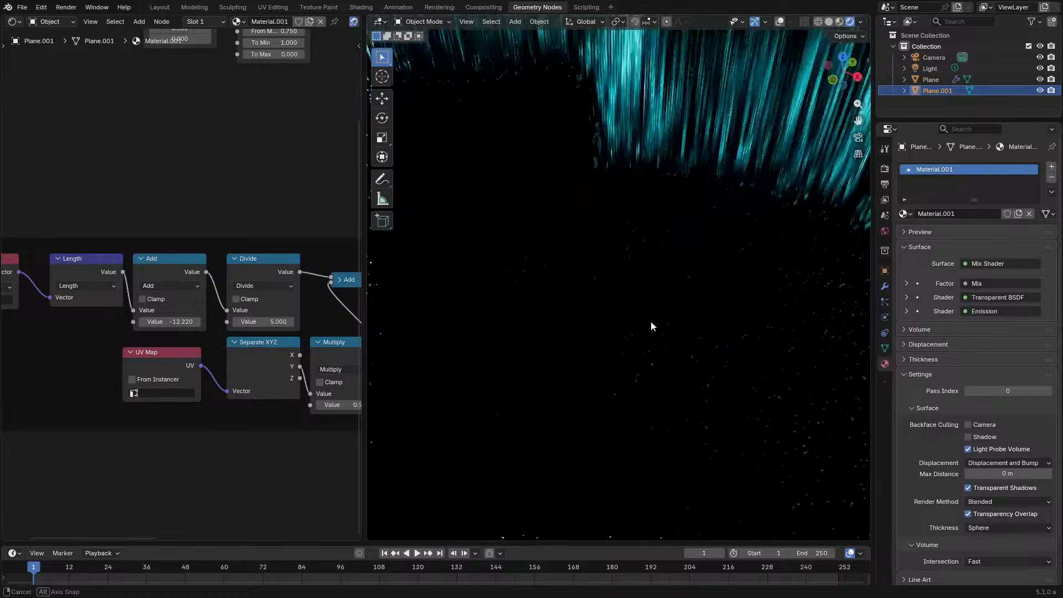
left_click(649, 328)
left_click(780, 21)
Rotate the geometry of Plane.001 about the Z axis in Edit Mode
key("Tab")
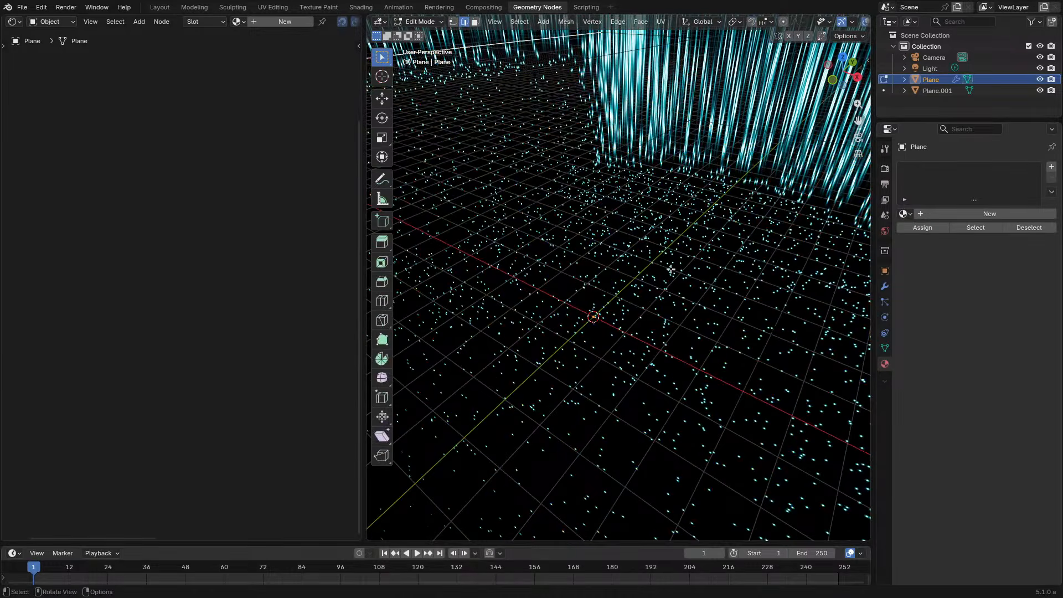
key("Tab")
left_click(933, 91)
mouse_move(755, 240)
middle_mouse_down()
mouse_move(738, 258)
mouse_move(714, 230)
middle_mouse_up()
key("Tab")
mouse_move(626, 254)
middle_mouse_down()
mouse_move(699, 271)
mouse_move(680, 289)
middle_mouse_up()
key("r")
key("z")
left_click(655, 267)
key("Tab")
Show the Plane object's node tree in a maximized Geometry Node Editor
left_click(14, 21)
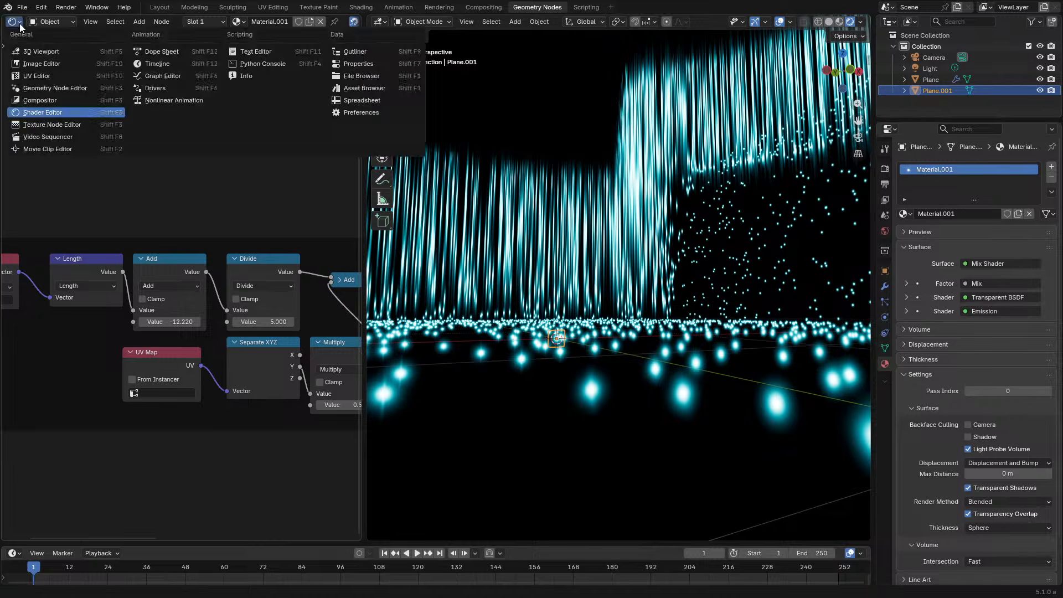
left_click(50, 98)
left_click(489, 316)
key("ctrl+space")
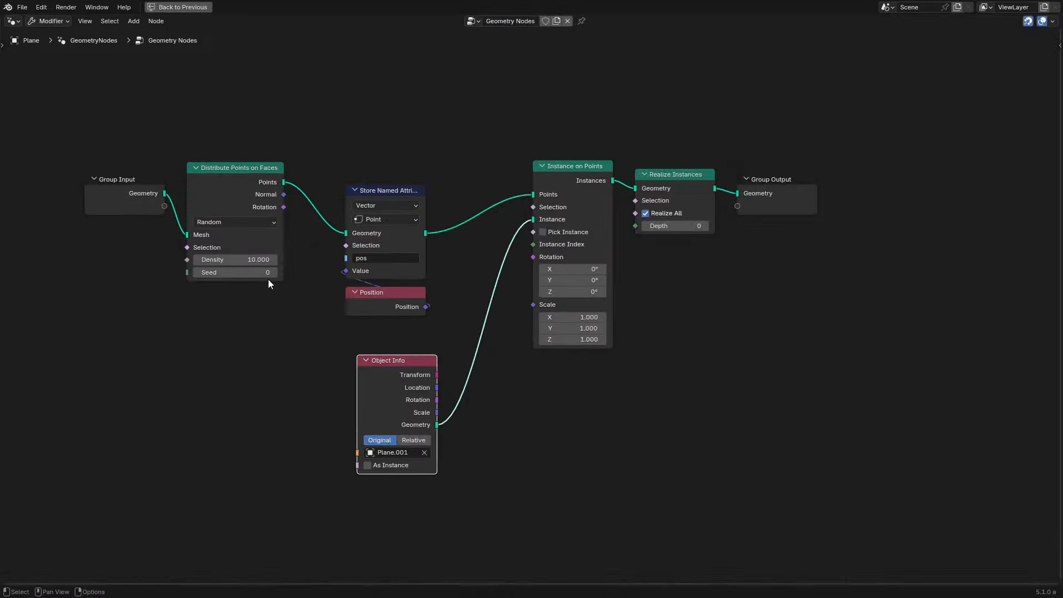
Move Group Input and Distribute Points on Faces away from the chain, and place Store Named Attribute and Position beside them
middle_click_drag(239, 217, 496, 311)
scroll(509, 307, "up", 3)
left_click_drag(292, 203, 521, 385)
key("g")
left_click(259, 372)
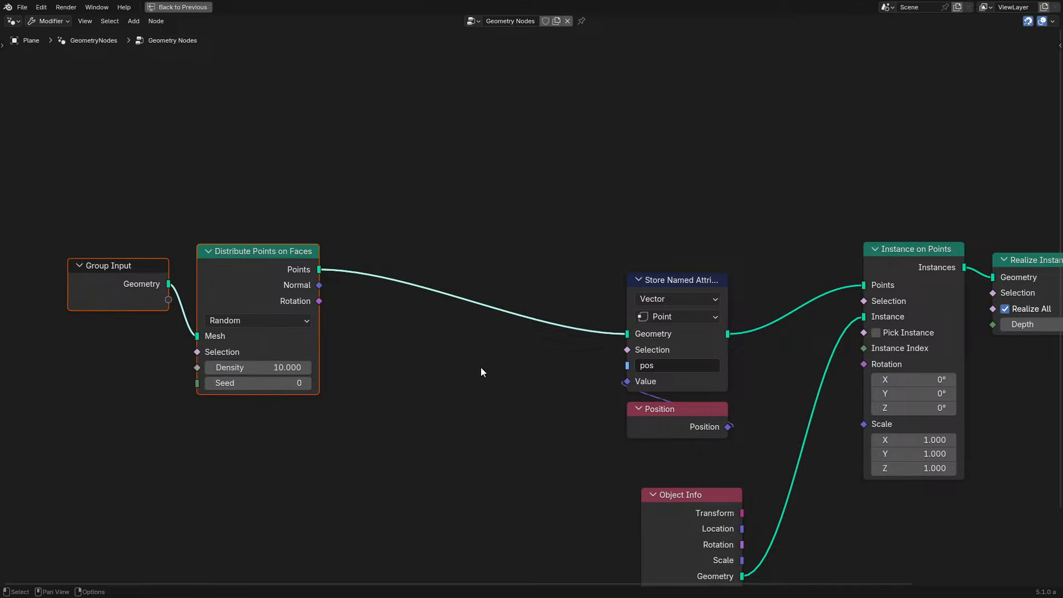
left_click_drag(516, 272, 765, 452)
key("g")
left_click(446, 313)
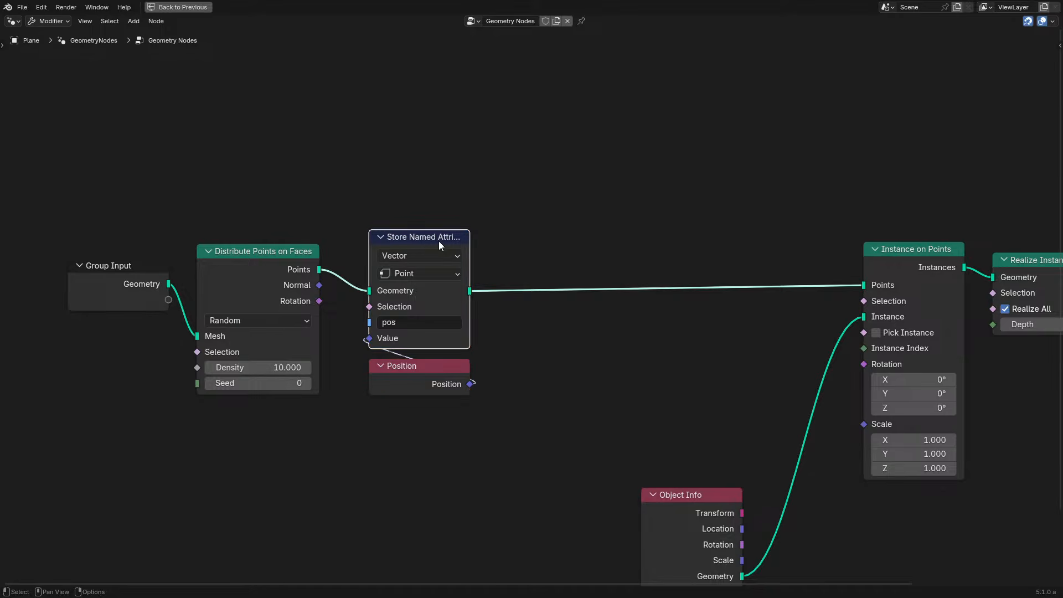
Duplicate the Store Named Attribute node into the link before Instance on Points, set it to Float and name it random
key("shift+d")
left_click(596, 255)
left_click(575, 270)
left_click(552, 303)
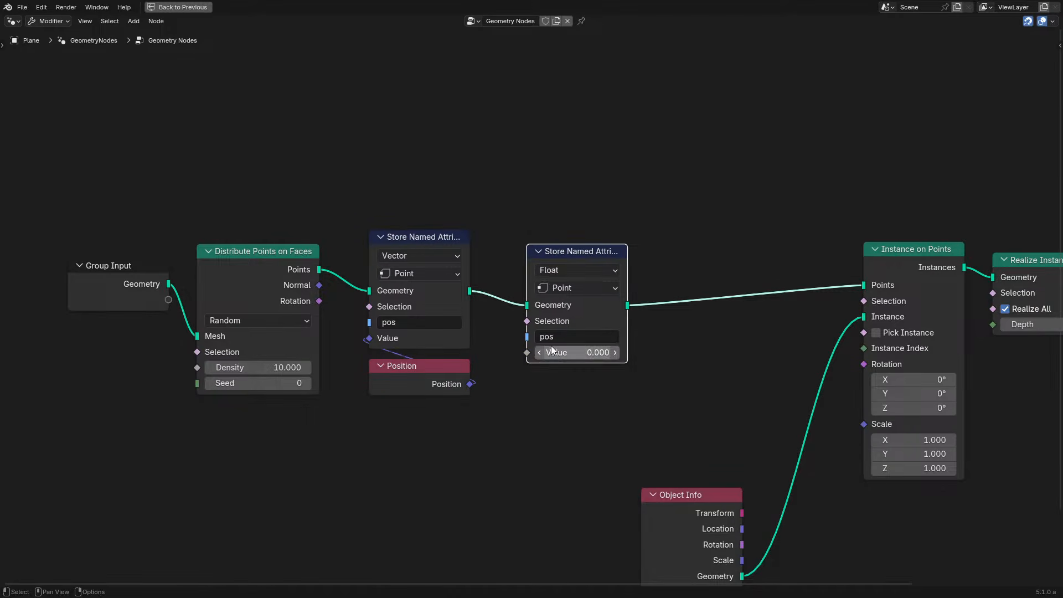
left_click(558, 336)
type("random")
key("Return")
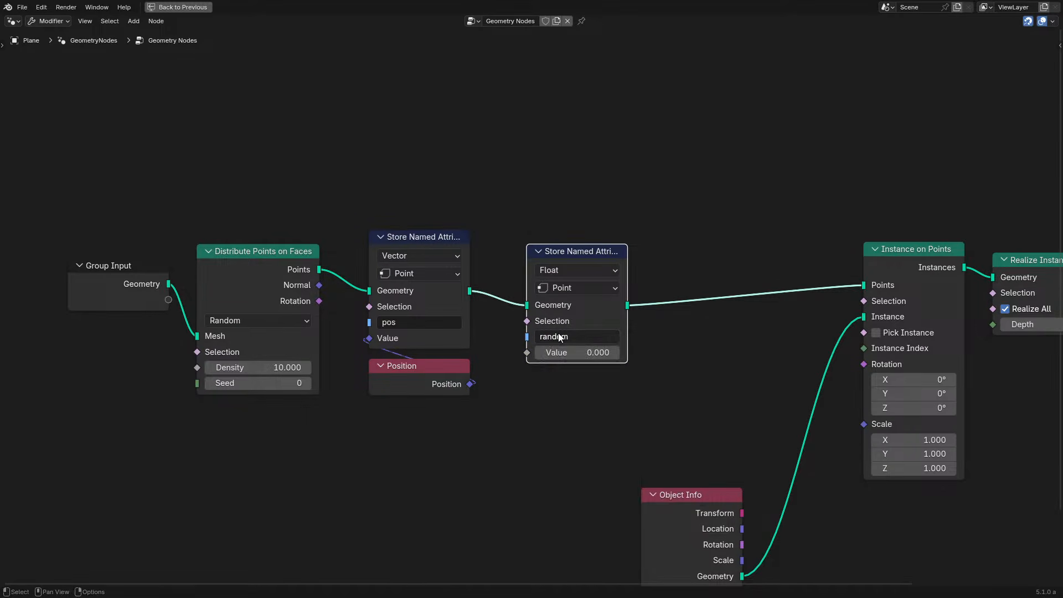
Feed the random attribute's Value from a new Random Value node and place both nodes beside the pos attribute
left_click_drag(493, 397, 494, 398)
type("rand")
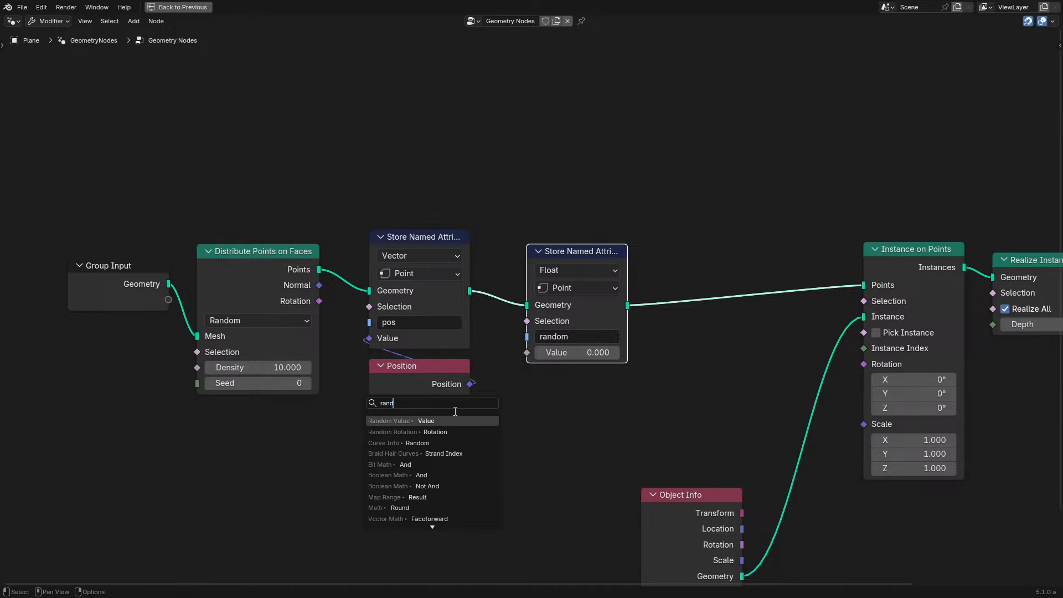
key("Return")
left_click(581, 402)
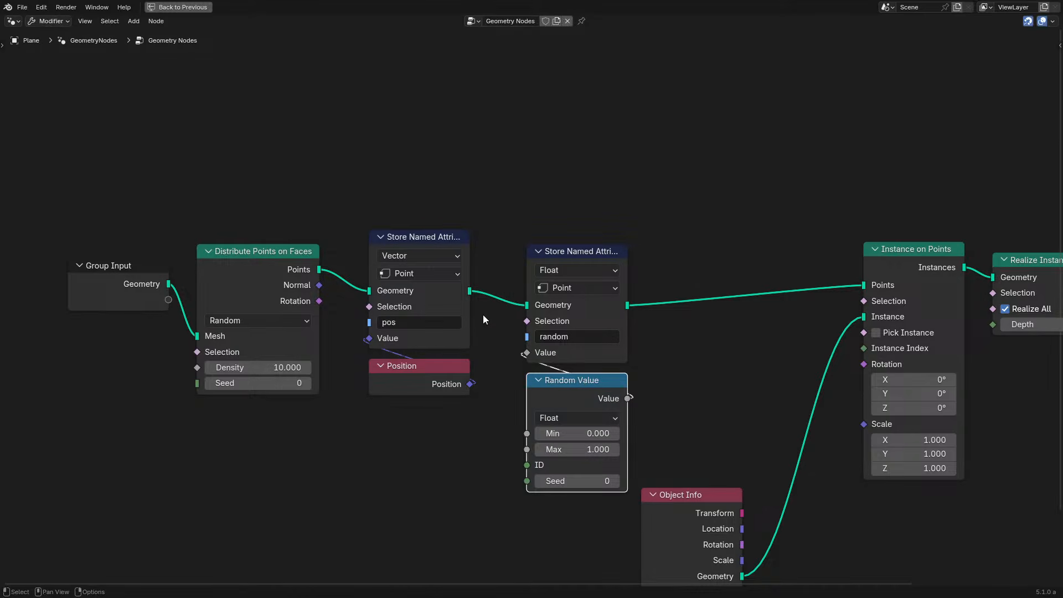
left_click_drag(579, 401, 550, 386)
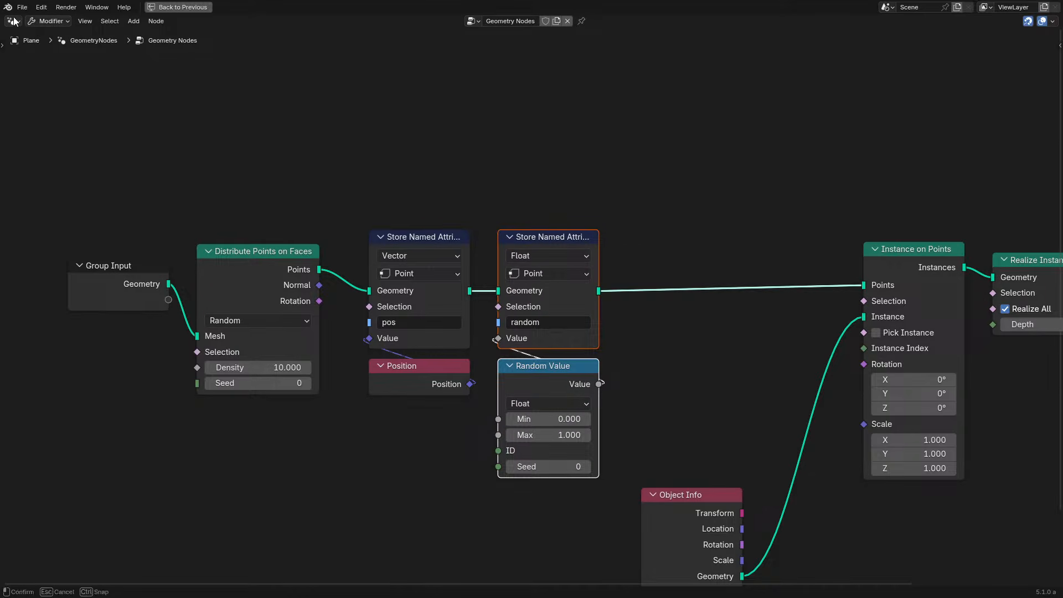
Switch the node area to the Shader Editor and assign Material.001 to the Plane object
scroll(11, 25, "down", 1, "ctrl")
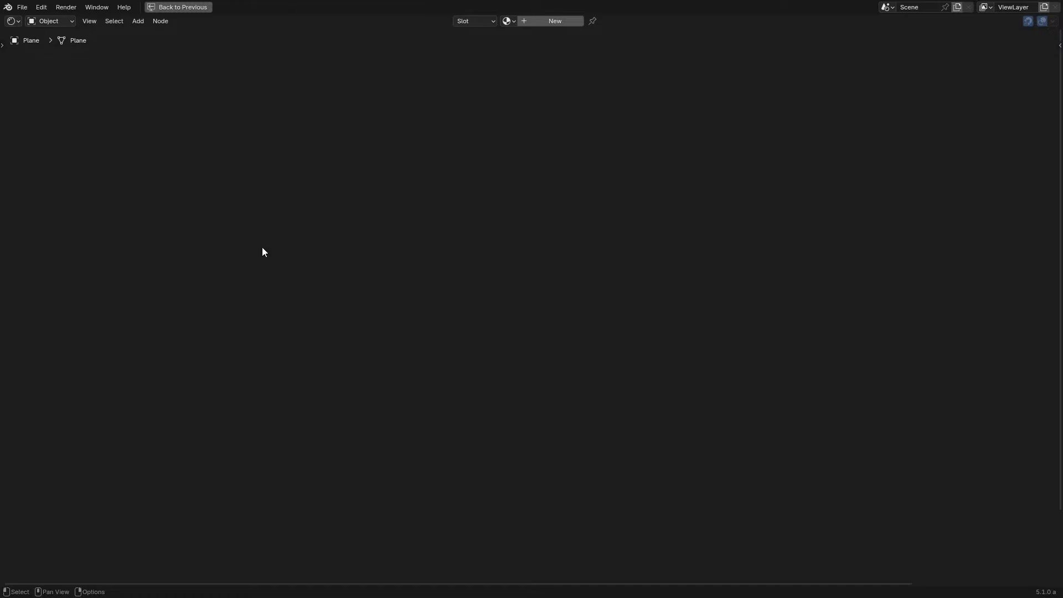
key("ctrl+space")
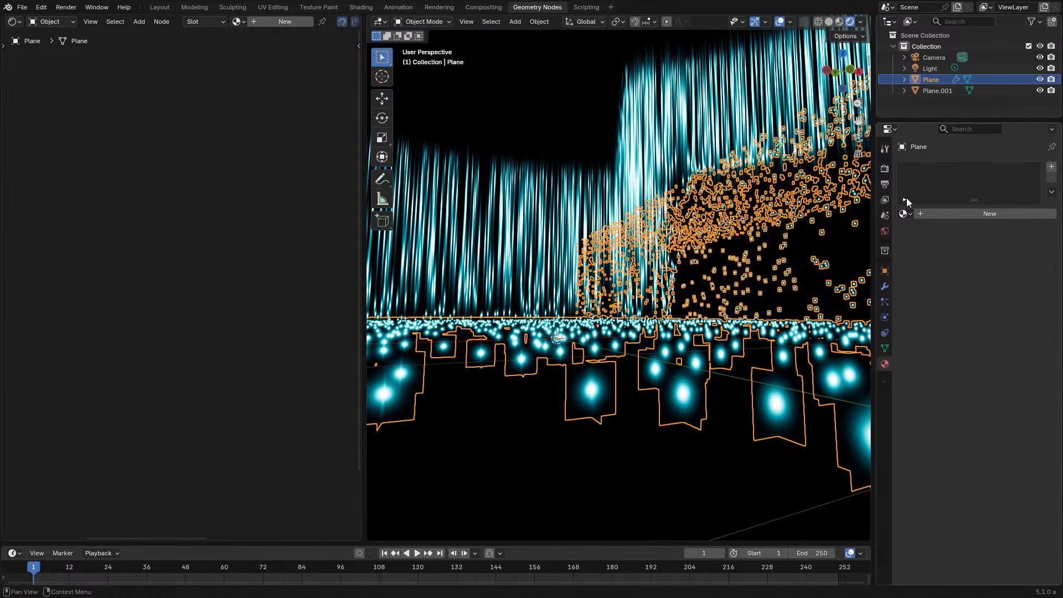
left_click(905, 213)
left_click(922, 242)
scroll(171, 261, "down", 3)
key("ctrl+space")
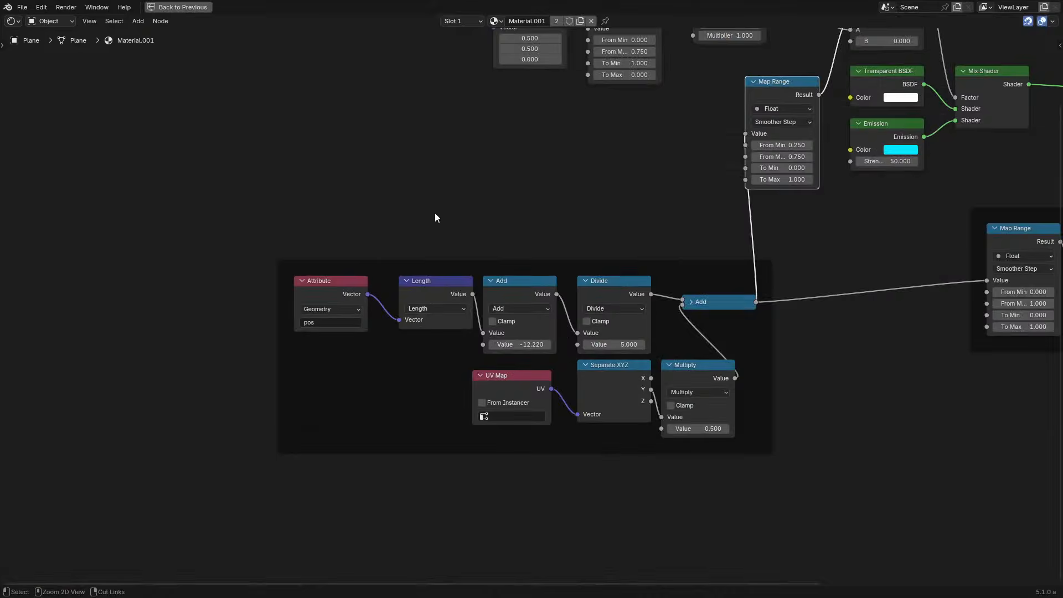
scroll(435, 218, "up", 1)
middle_click_drag(739, 179, 768, 125)
scroll(603, 198, "up", 1)
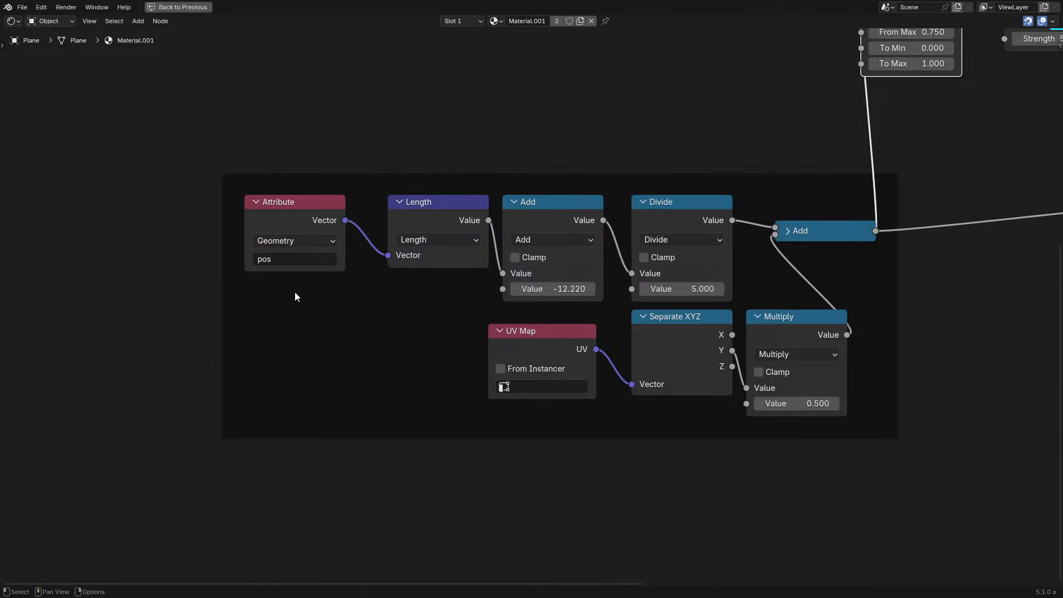
Move the pos Attribute, Length, Add and Divide nodes away from the collapsed Add, and stack Multiply and the UV nodes beneath it
left_click_drag(292, 292, 658, 215)
key("g")
left_click(305, 230)
left_click_drag(498, 282, 764, 363)
key("g")
left_click(673, 343)
left_click_drag(620, 333, 712, 307)
key("g")
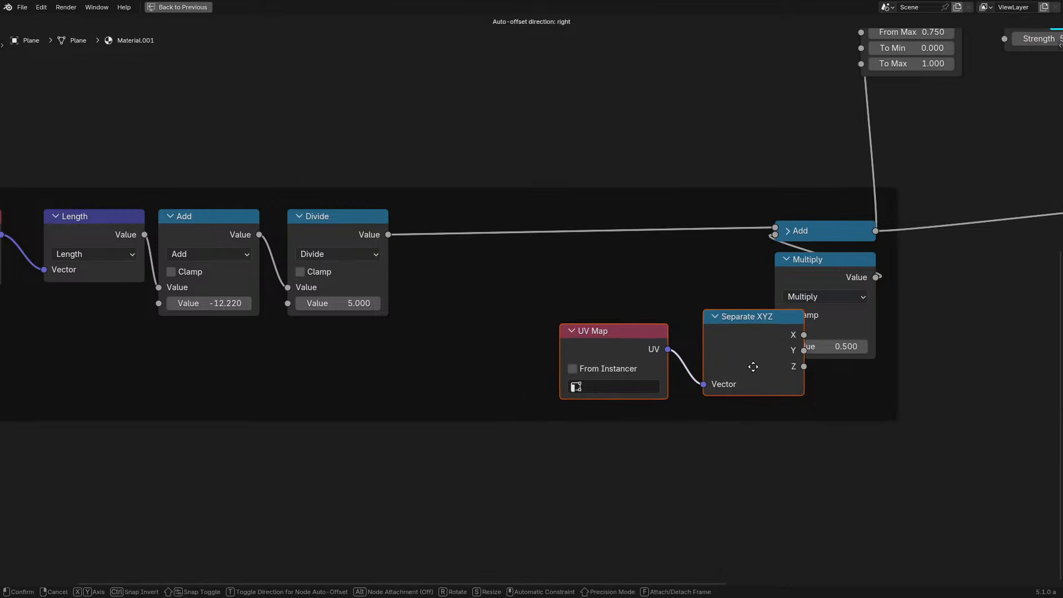
left_click(826, 419)
Collapse Separate XYZ, stack it and UV Map under Multiply, and move the whole stack next to the Divide node
left_click(830, 390)
key("h")
left_click_drag(704, 416, 847, 430)
left_click_drag(750, 223, 839, 405)
key("g")
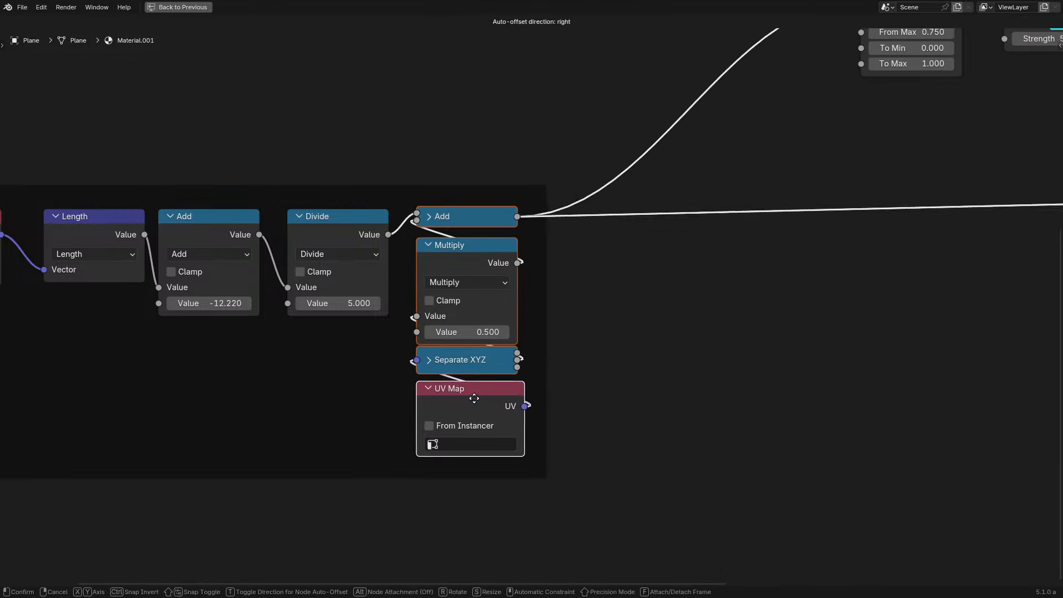
left_click(479, 405)
Add a reroute on the links leaving the stacked Add node and place it below the Smoother Step Map Range
scroll(480, 254, "down", 2)
scroll(480, 254, "up", 2)
right_click_drag(598, 149, 593, 310, "shift")
key("g")
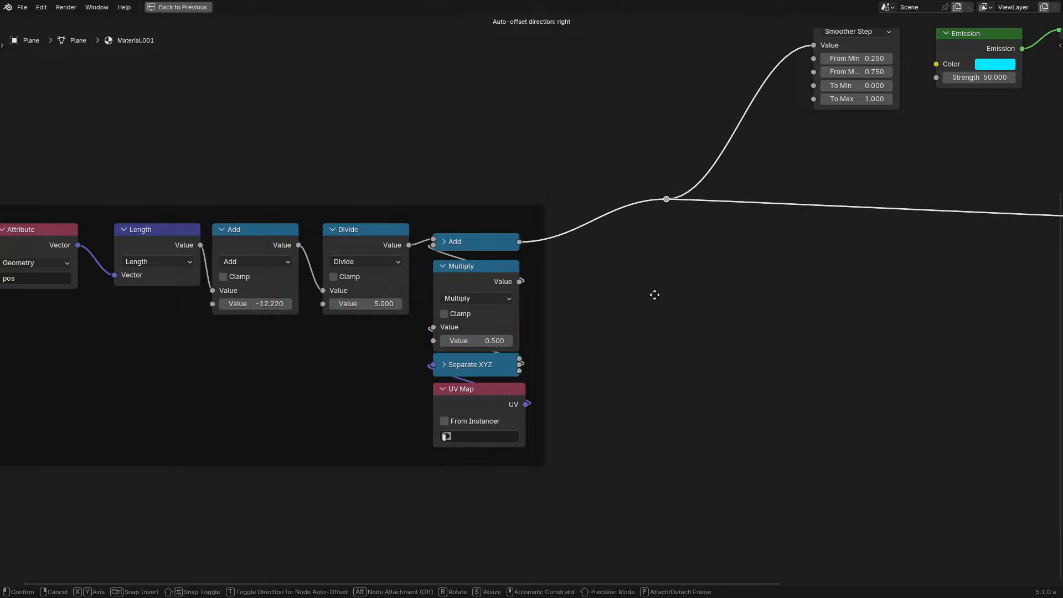
left_click(787, 318)
Copy the stacked Add and Multiply nodes and paste the pair outside the frame, between the original stack and the reroute
left_click(474, 249)
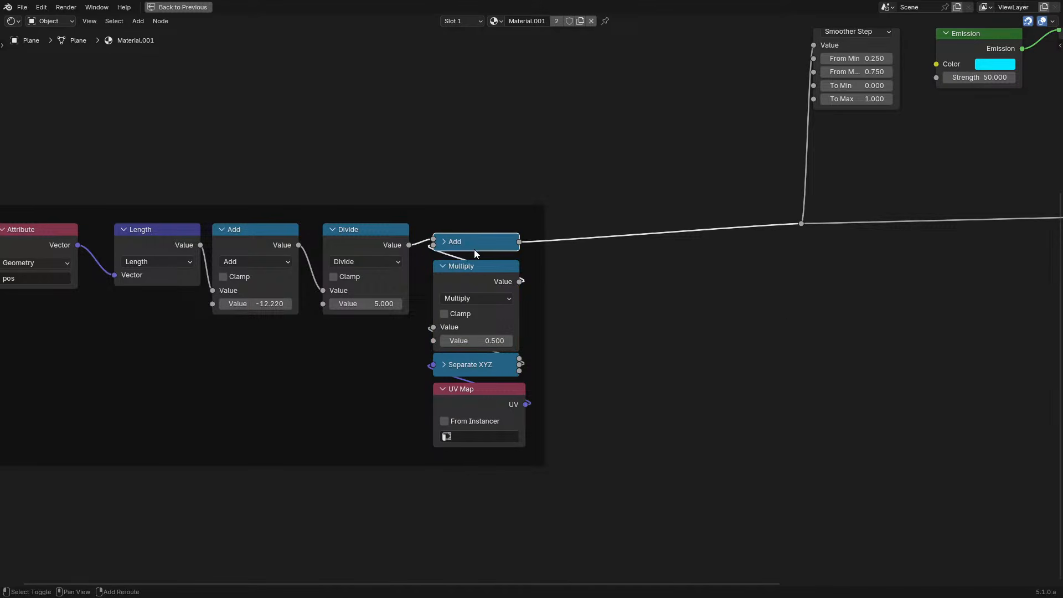
left_click(463, 283, "shift")
key("ctrl+c")
key("ctrl+v")
key("g")
left_click(633, 274)
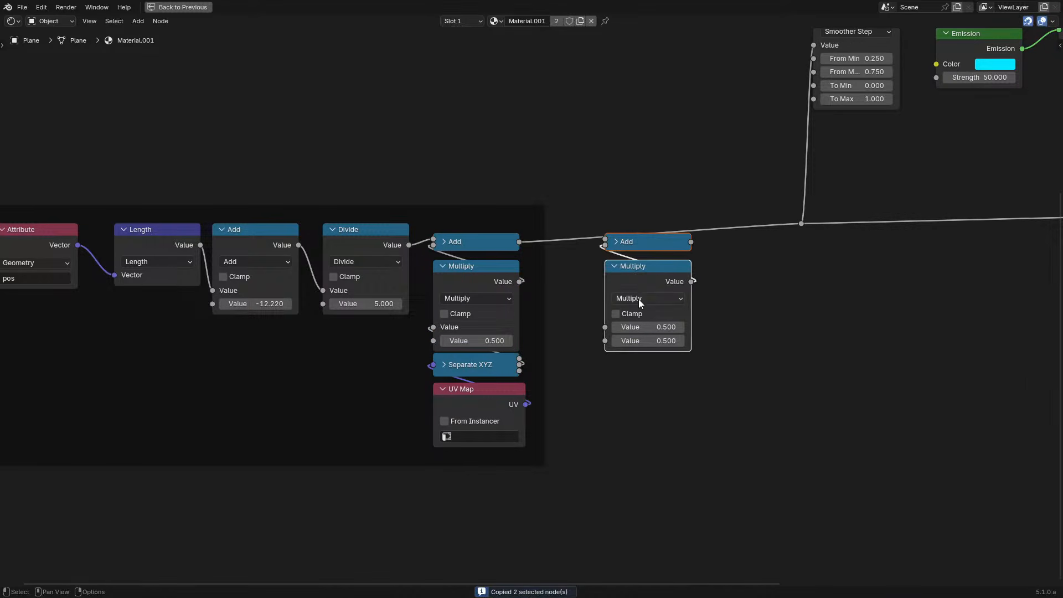
Add an Attribute node named random below the copied Multiply node
key("shift+a")
type("attr")
key("Return")
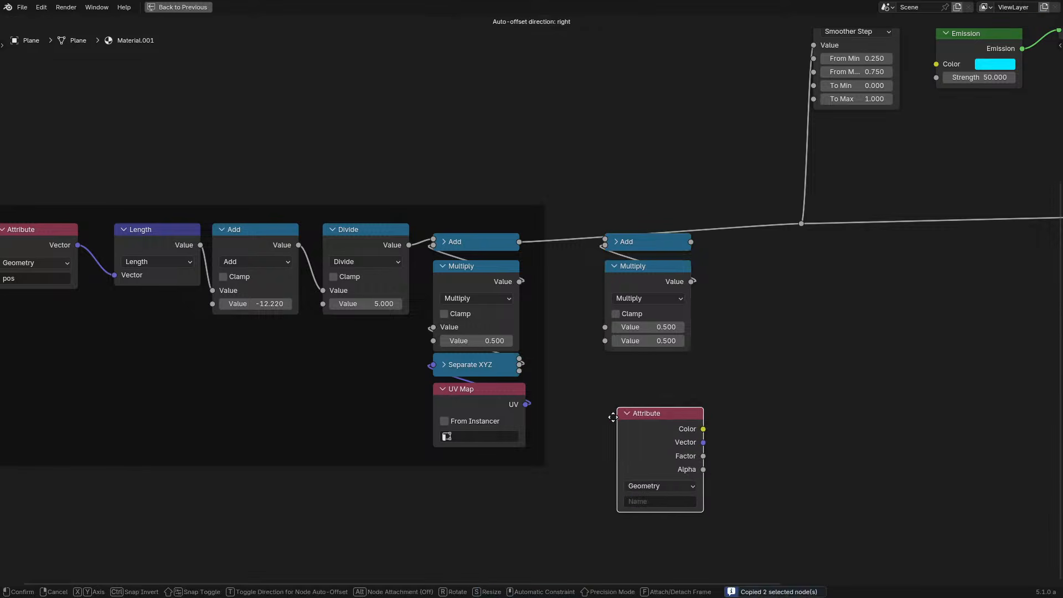
left_click(646, 513)
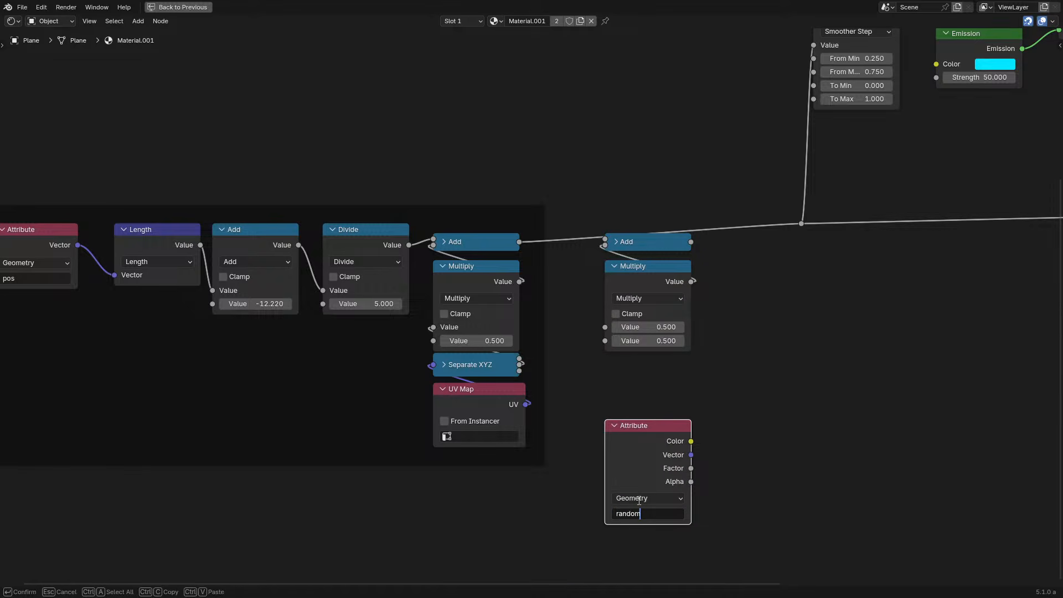
Subtract 0.500 from the random attribute's Factor, feed the result into the copied Multiply, and stack these nodes beneath it
left_click_drag(691, 468, 739, 451)
type("subtr")
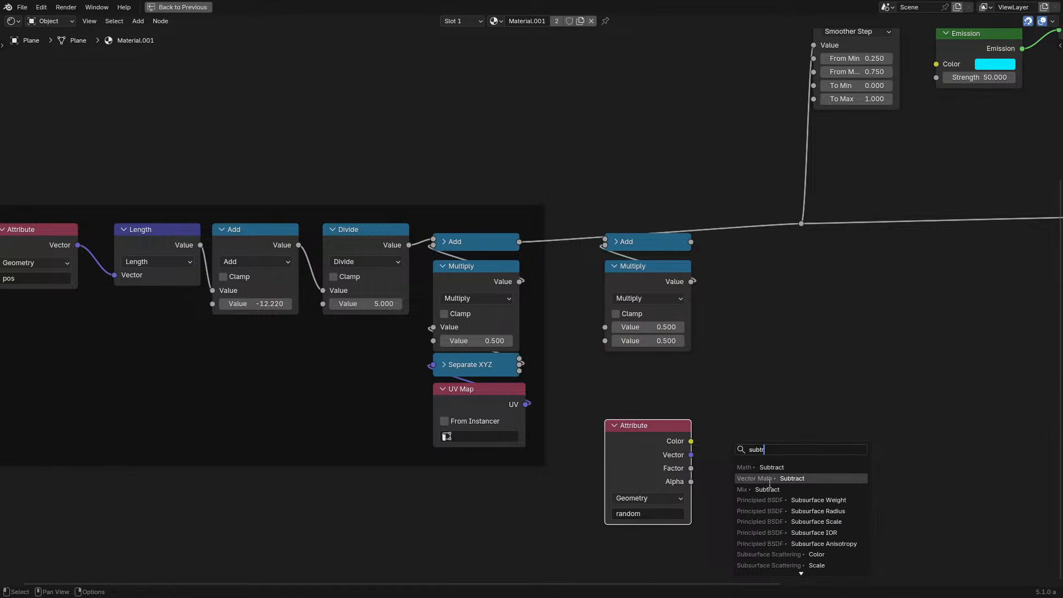
key("Return")
left_click(776, 441)
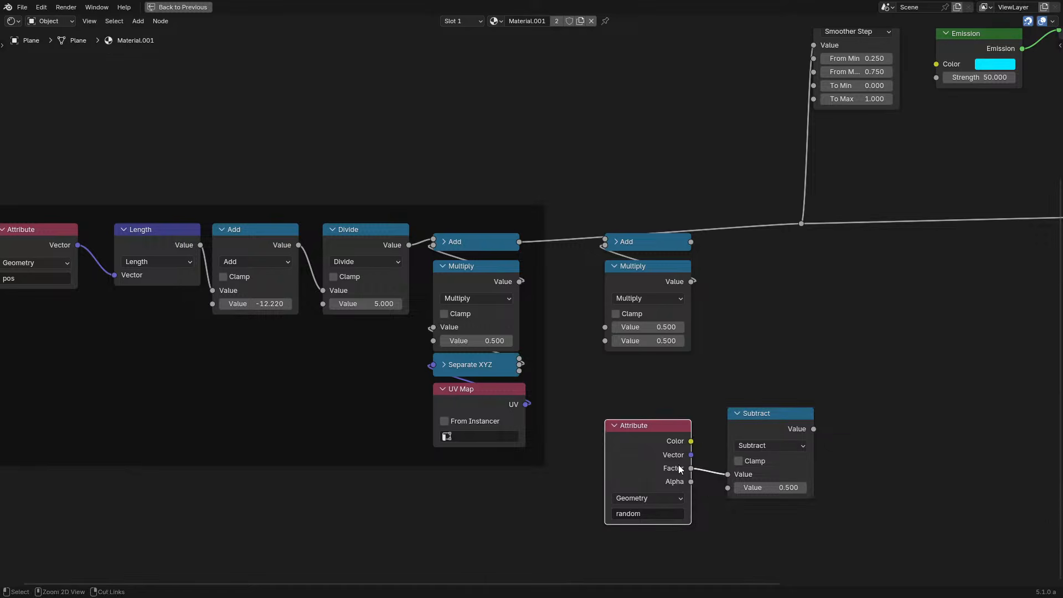
left_click_drag(802, 430, 667, 381)
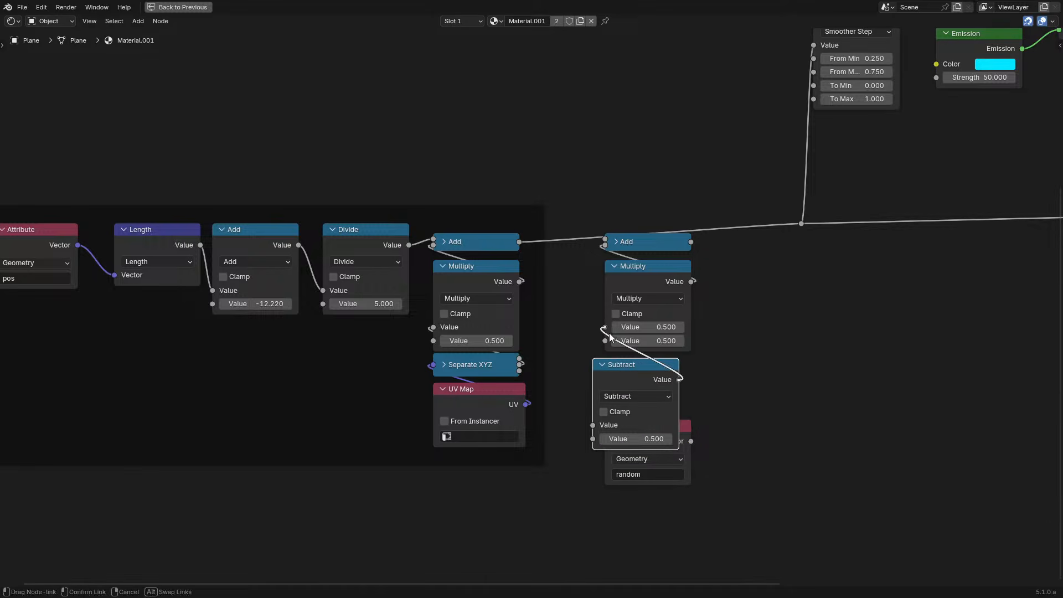
left_click_drag(609, 333, 625, 365)
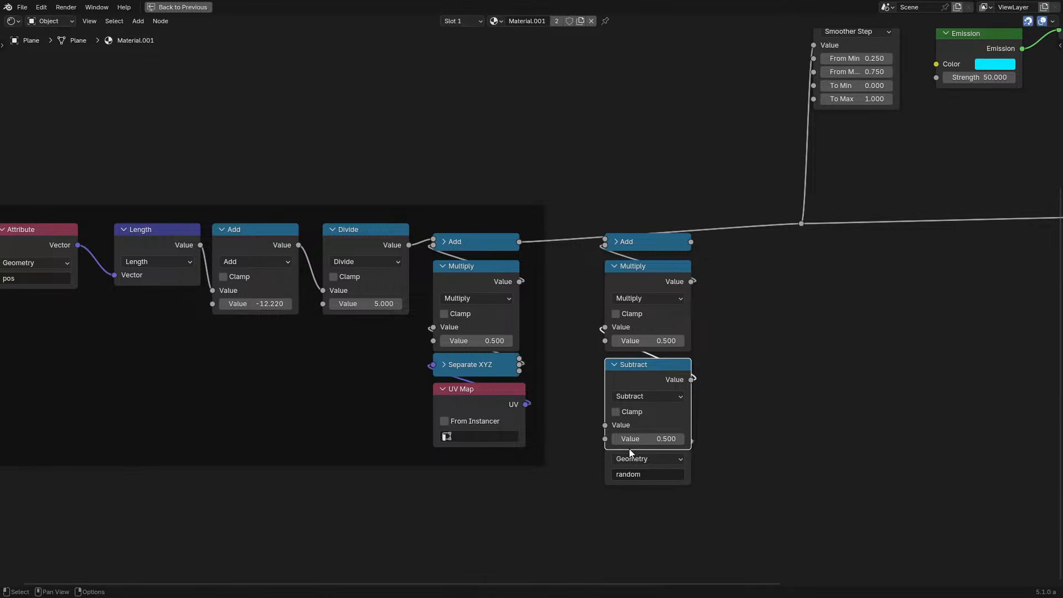
left_click_drag(610, 480, 607, 505)
Frame the random stack and link its Add node between the UV stack's Add and the reroute
left_click_drag(611, 244, 678, 514)
key("f")
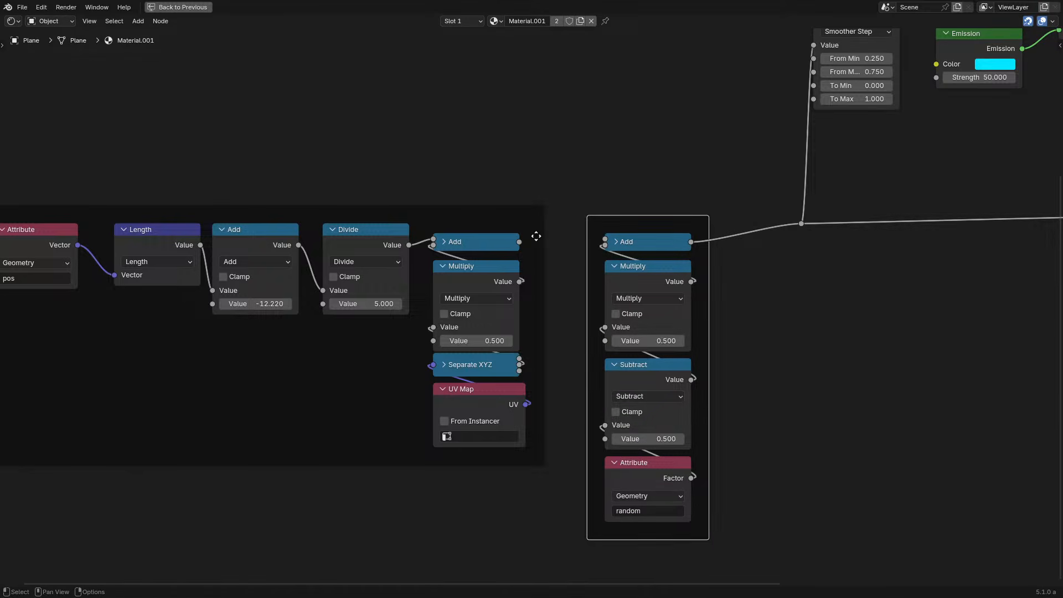
left_click(490, 215)
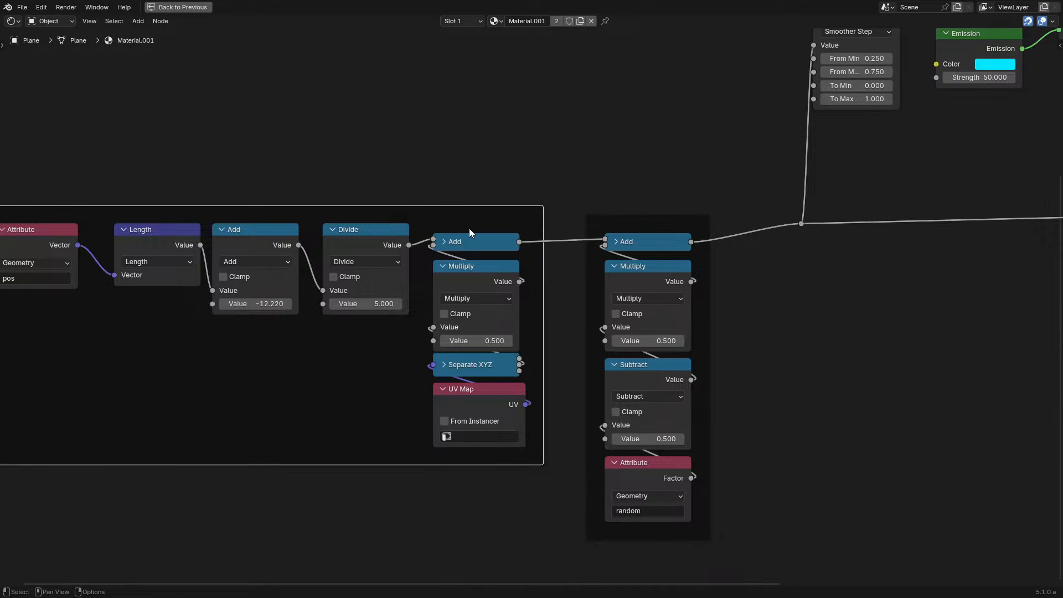
Frame the Add, Multiply, Separate XYZ and UV Map stack, and place the random frame inside the large frame beside it
left_click_drag(464, 220, 505, 402)
key("f")
key("Return")
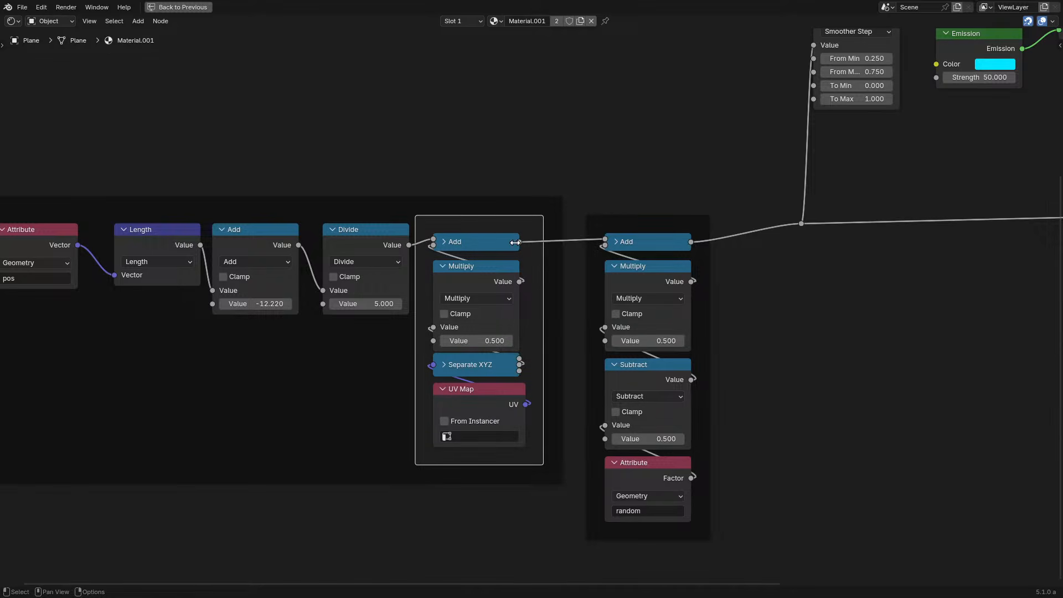
left_click_drag(623, 225, 561, 230)
Collapse the Length node, stack it under the pos Attribute node, and line the pair up with the Add node
middle_click_drag(317, 306, 528, 347)
left_click(360, 287)
key("h")
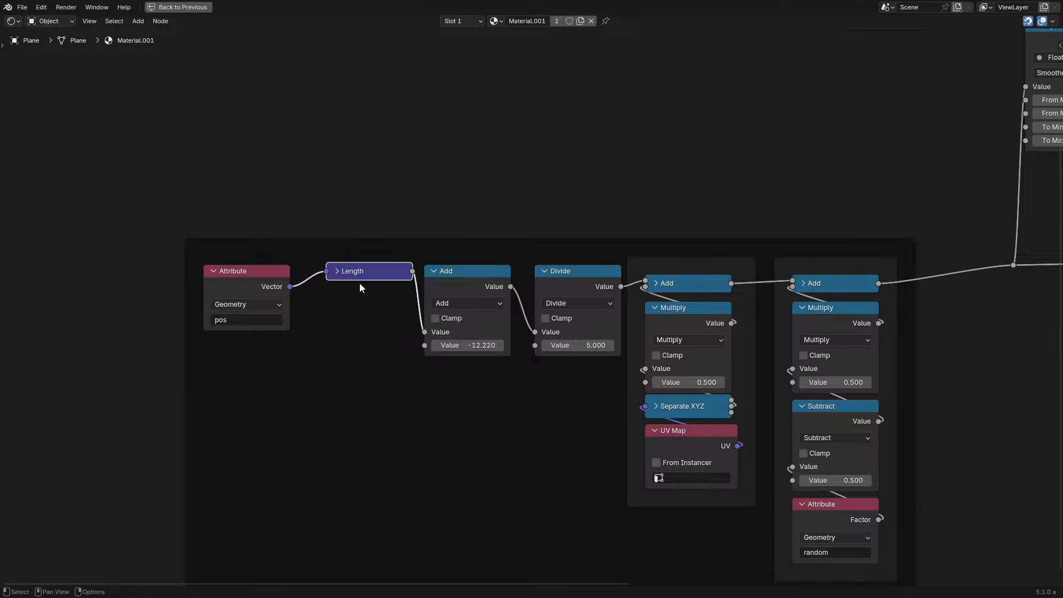
key("h")
left_click_drag(367, 311, 350, 333)
key("h")
left_click_drag(250, 287, 360, 238)
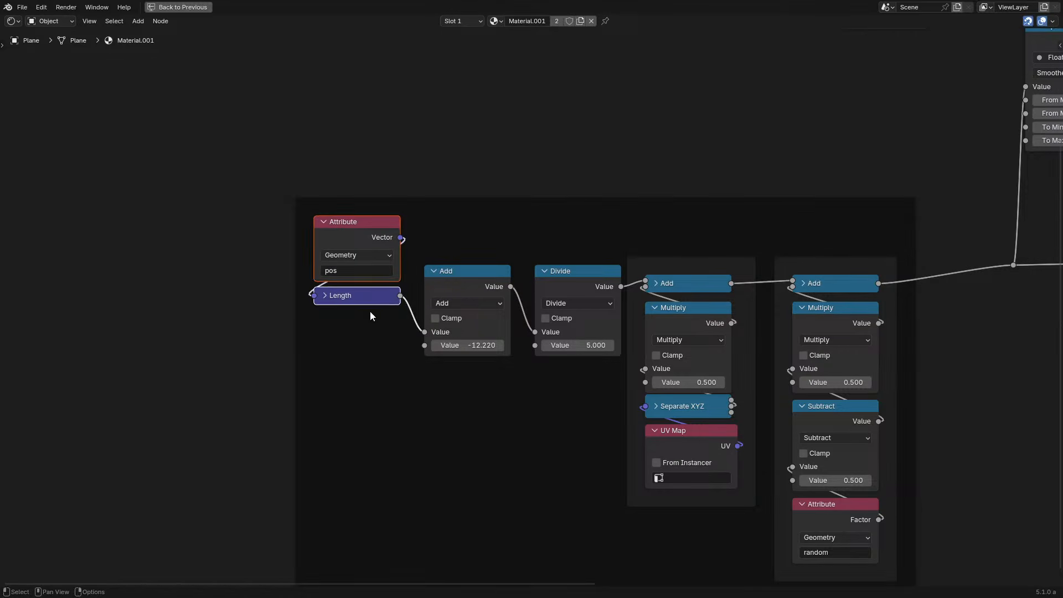
key("g")
left_click(371, 347)
left_click(525, 411)
middle_click_drag(610, 386, 476, 350)
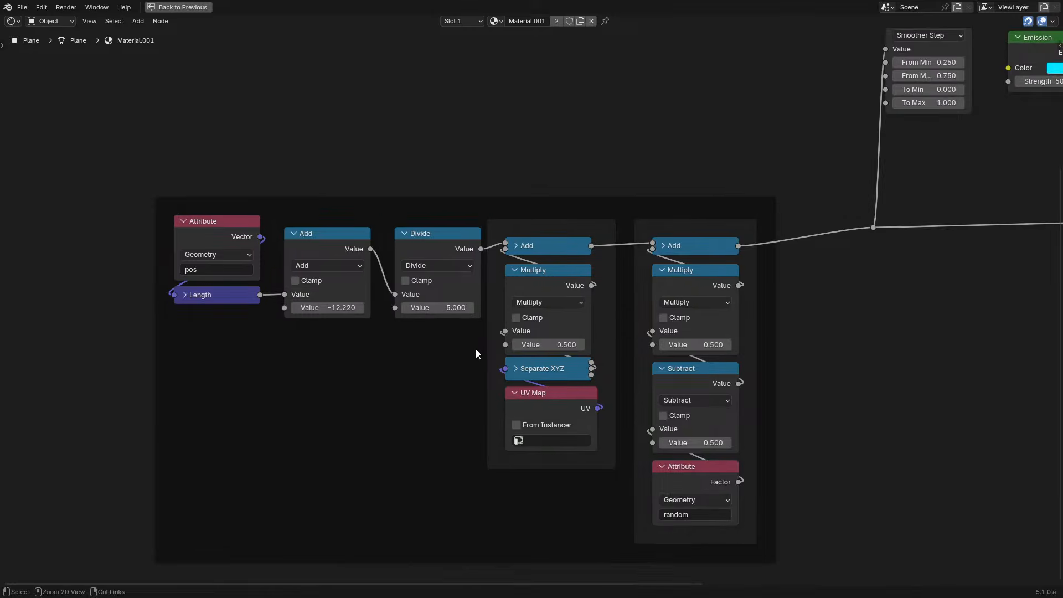
Restore the full workspace layout and turn off the viewport overlays
key("ctrl+space")
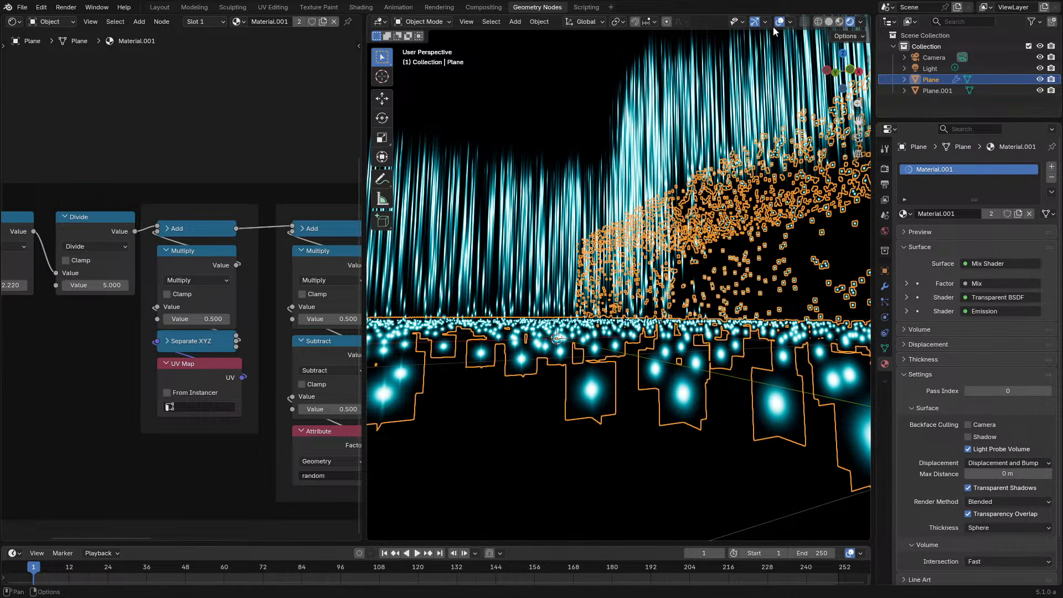
left_click(778, 24)
Set the Multiply value in the random frame to 1.000 and check the particles in the viewport
mouse_move(333, 317)
left_mouse_down()
mouse_move(410, 317)
mouse_move(366, 317)
left_mouse_up()
middle_click_drag(666, 303, 613, 335)
middle_click_drag(306, 376, 296, 379)
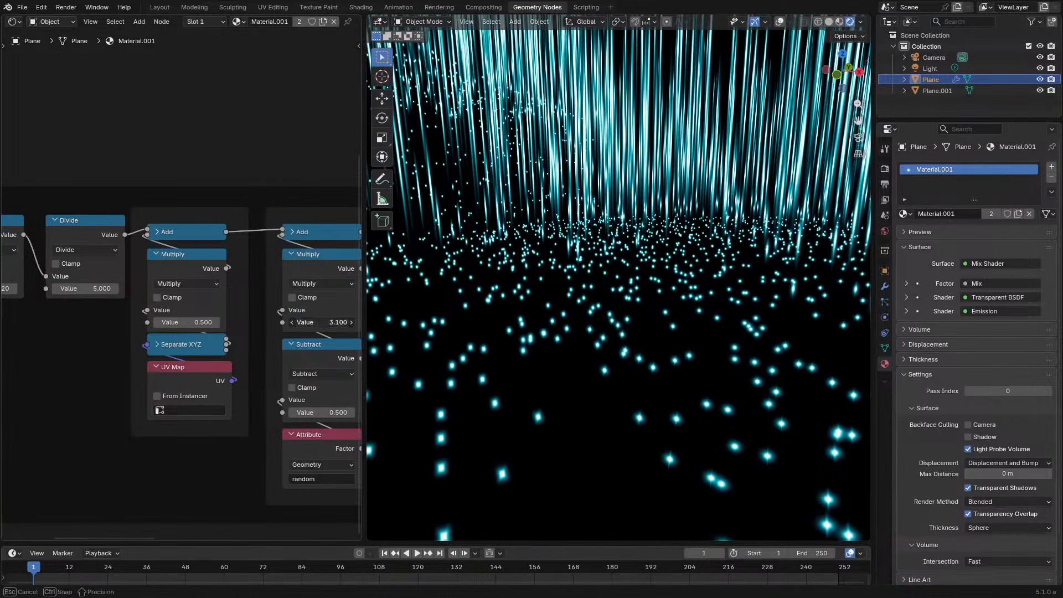
left_click(321, 322)
type("1")
key("Return")
mouse_move(514, 354)
middle_mouse_down()
mouse_move(697, 258)
mouse_move(652, 339)
middle_mouse_up()
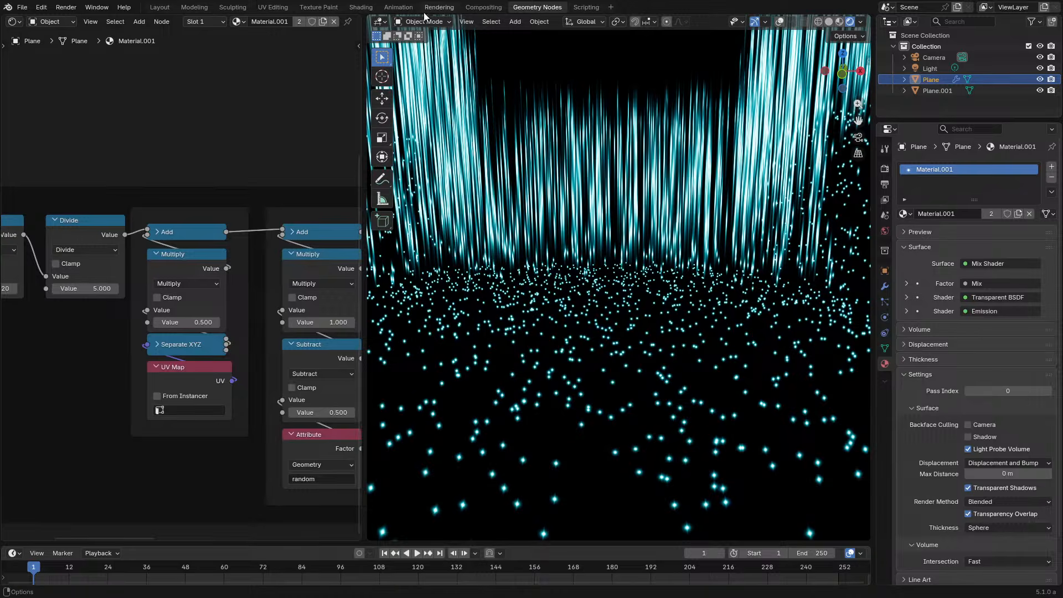
Switch to the Compositing workspace, create a new compositor node tree, and move Render Layers away from the outputs
left_click(484, 7)
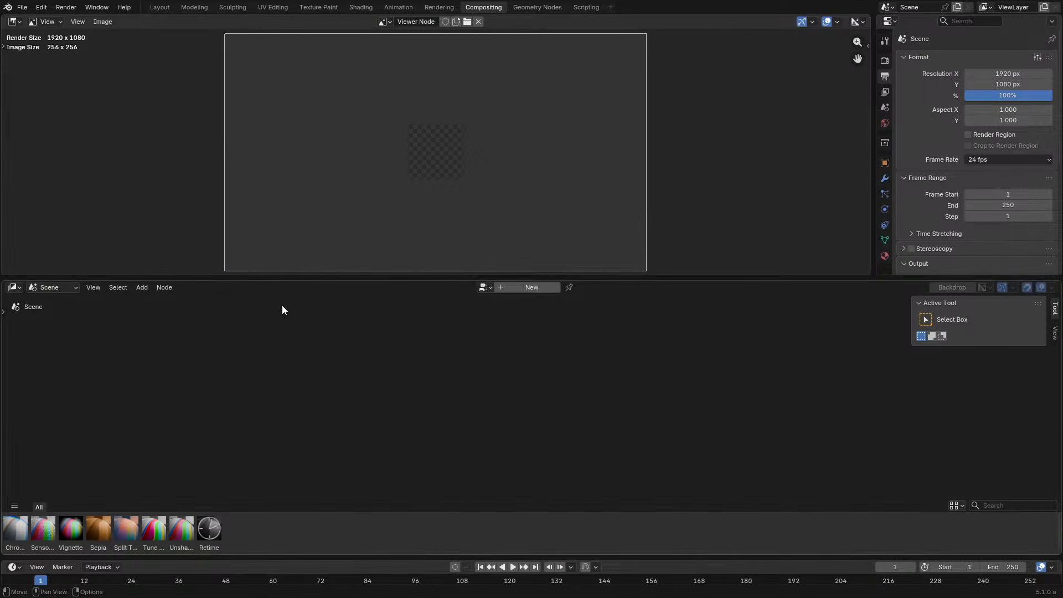
left_click(531, 287)
left_click_drag(454, 385, 244, 386)
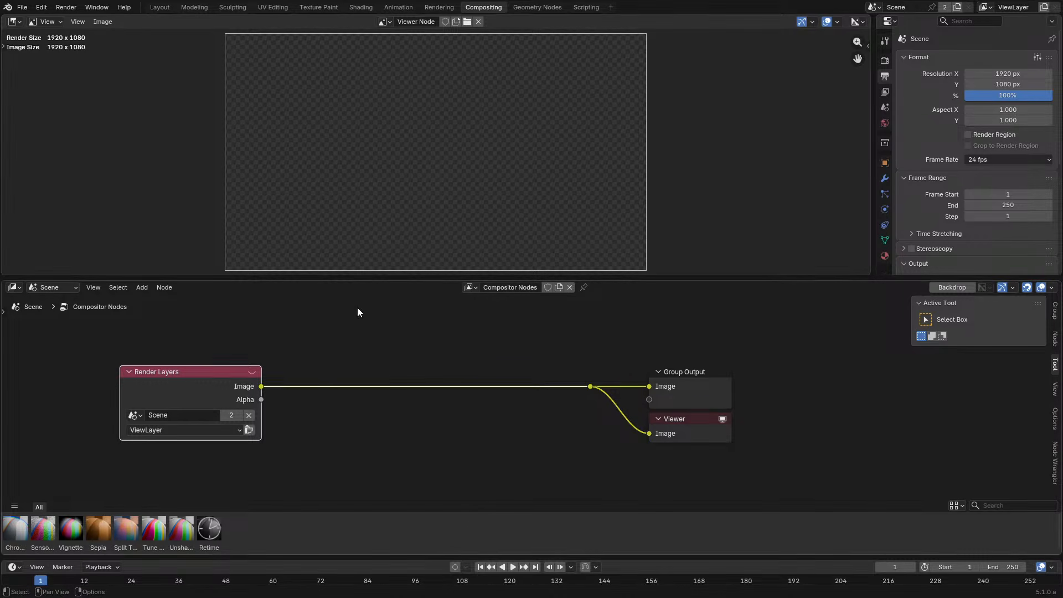
key("shift+a")
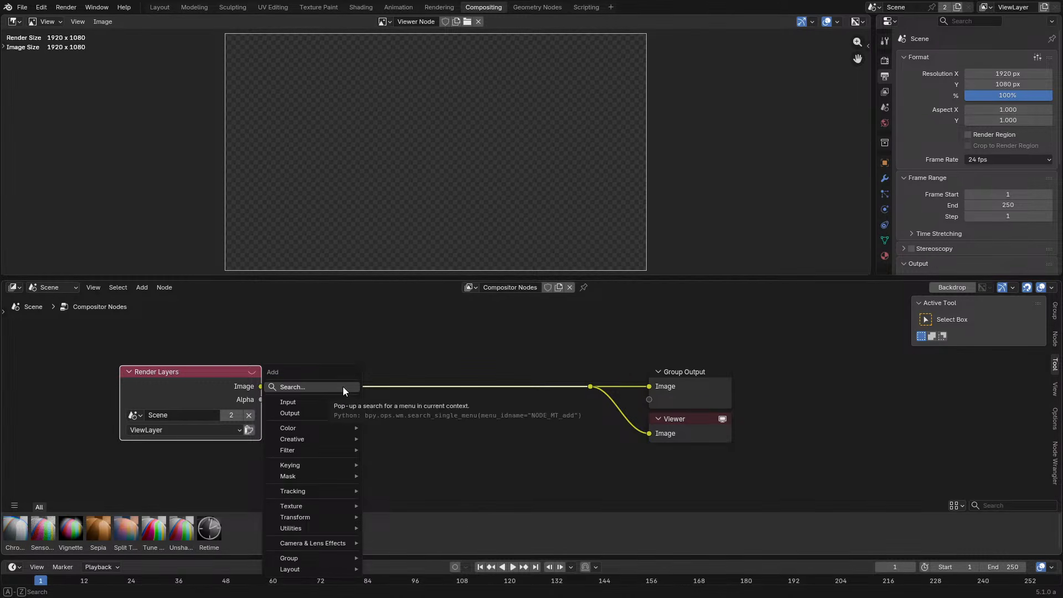
left_click(343, 386)
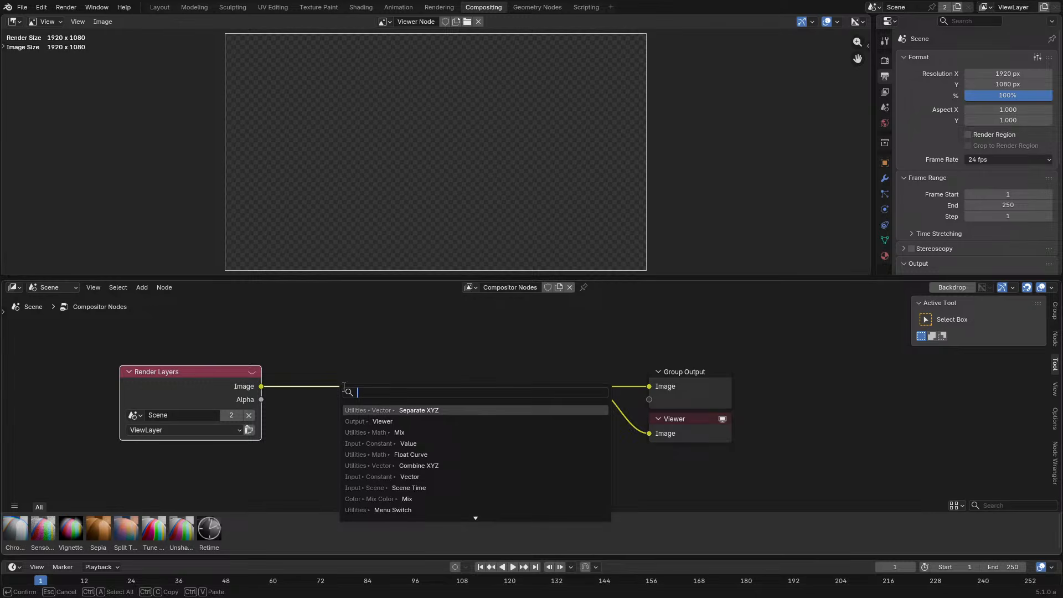
left_click(376, 338)
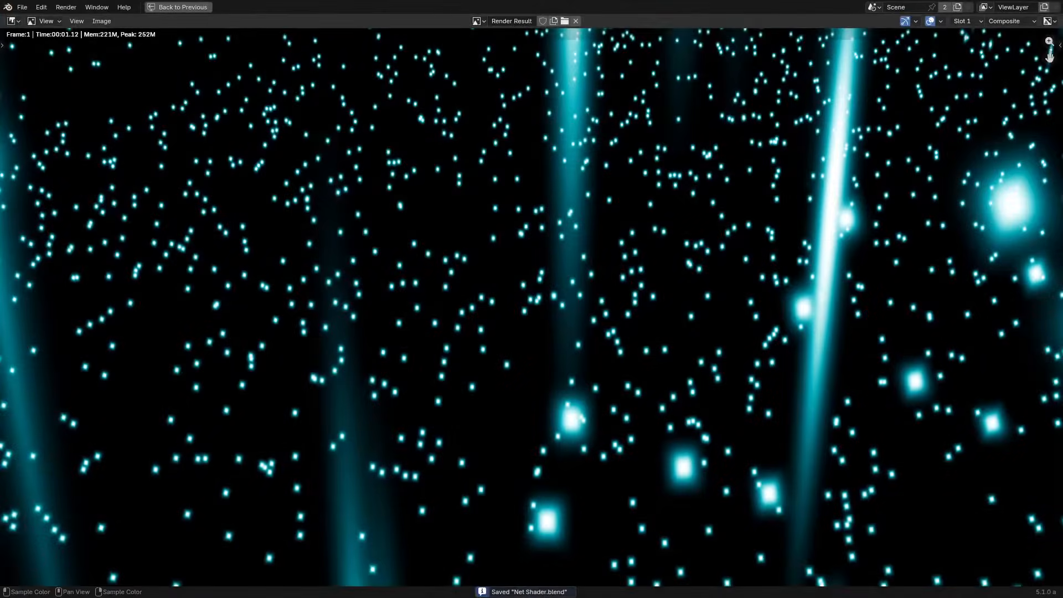
Leave the render view and insert a Glare node set to Bloom on the link after Render Layers
key("Escape")
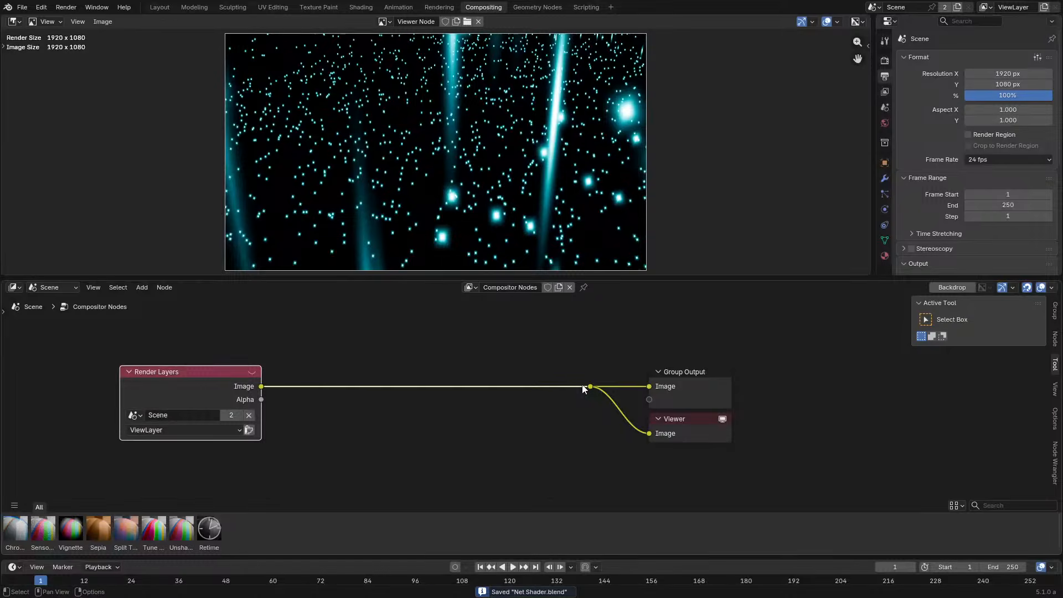
key("shift+a")
type("bloo")
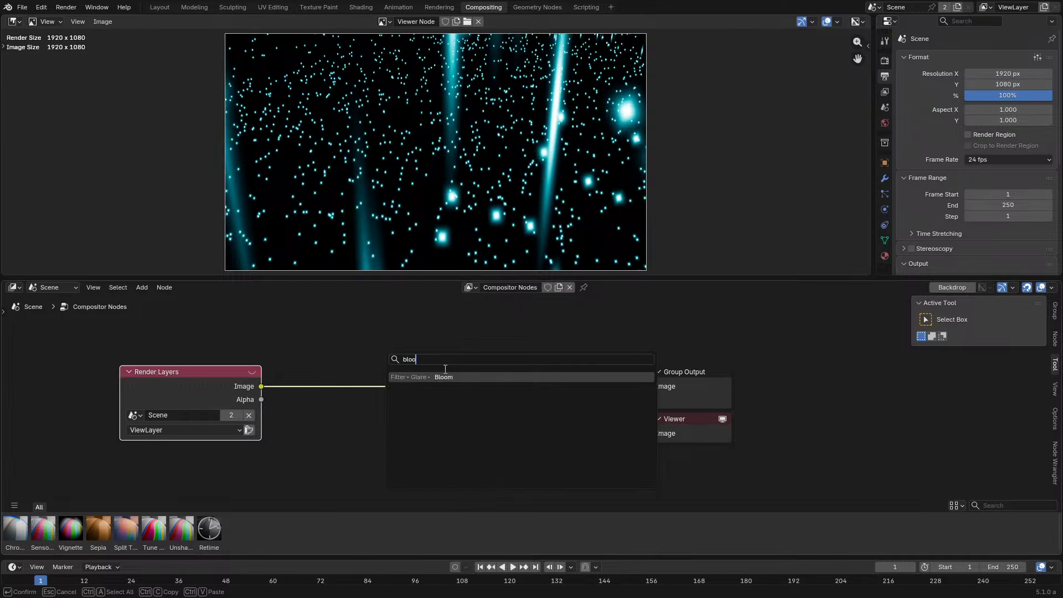
key("Return")
left_click(374, 393)
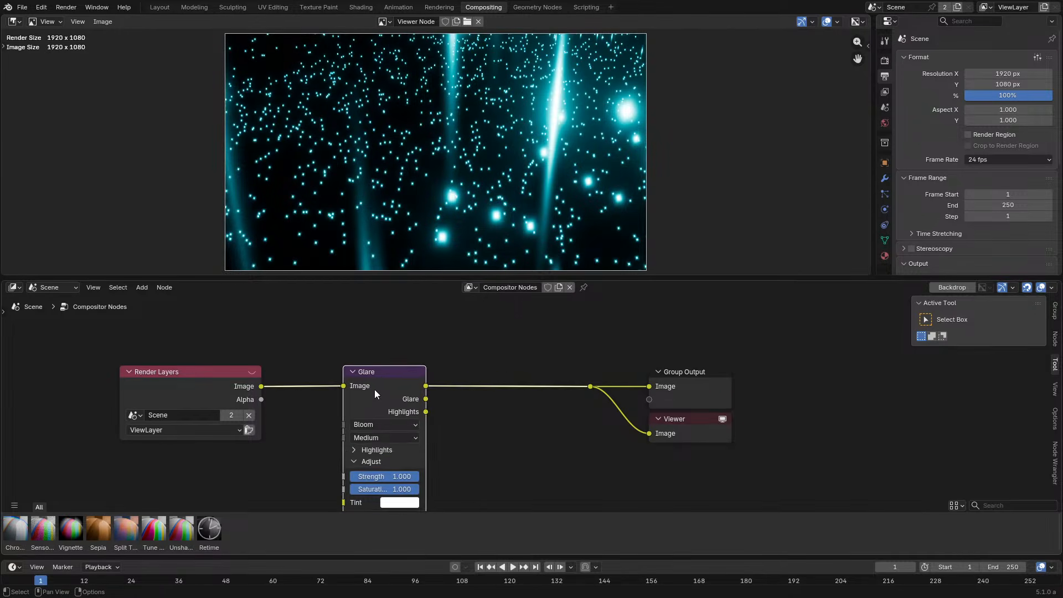
Return to the Geometry Nodes workspace and set the viewport shading's Compositor option to Always
left_click(519, 8)
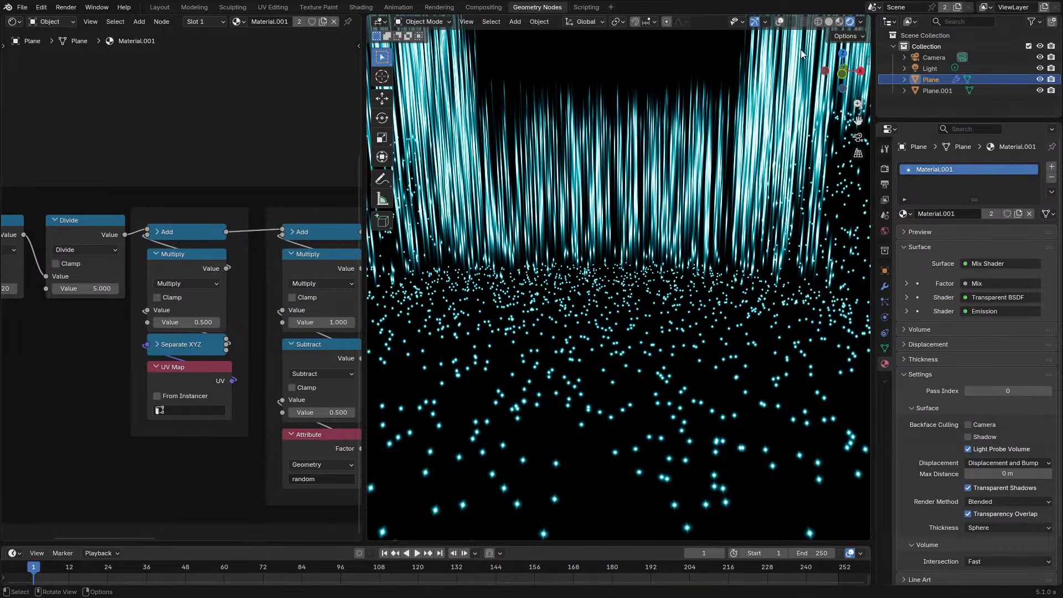
left_click(859, 22)
left_click(902, 189)
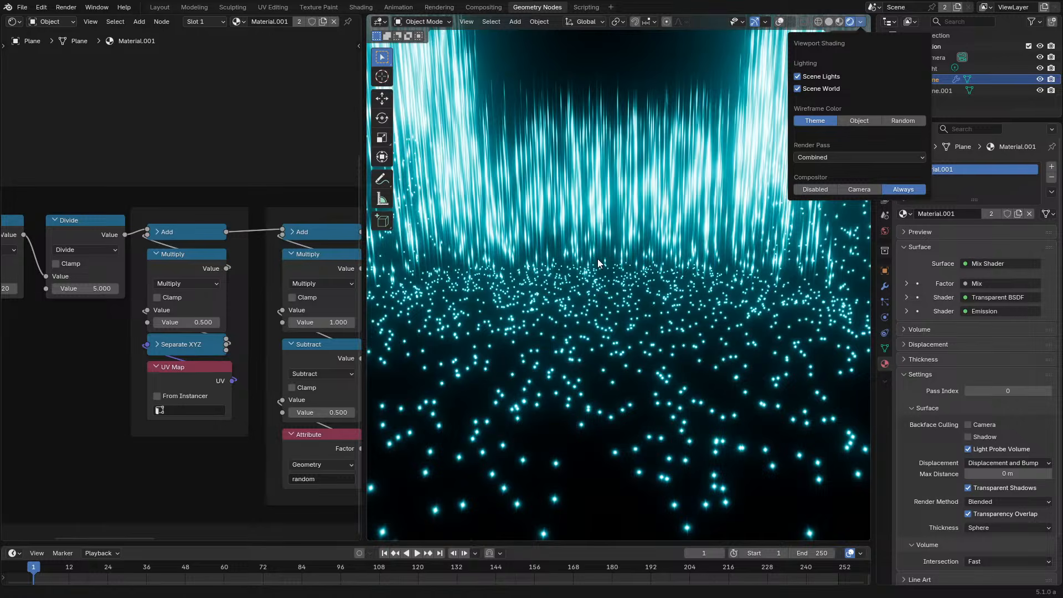
middle_click_drag(598, 260, 571, 246)
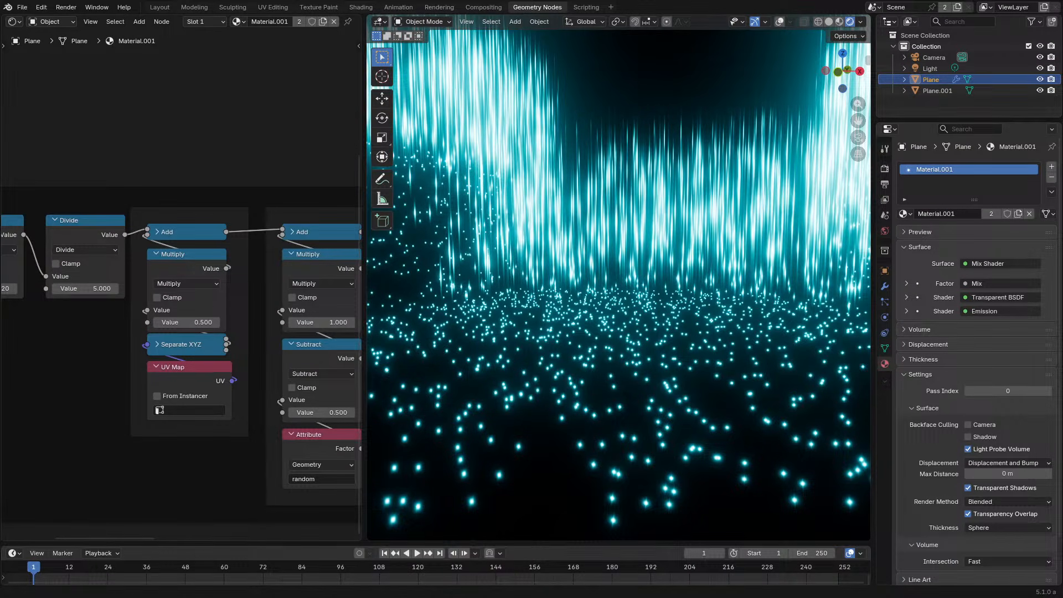
Change the Emission shader's color to orange and check the glow in the viewport
scroll(122, 394, "down", 11)
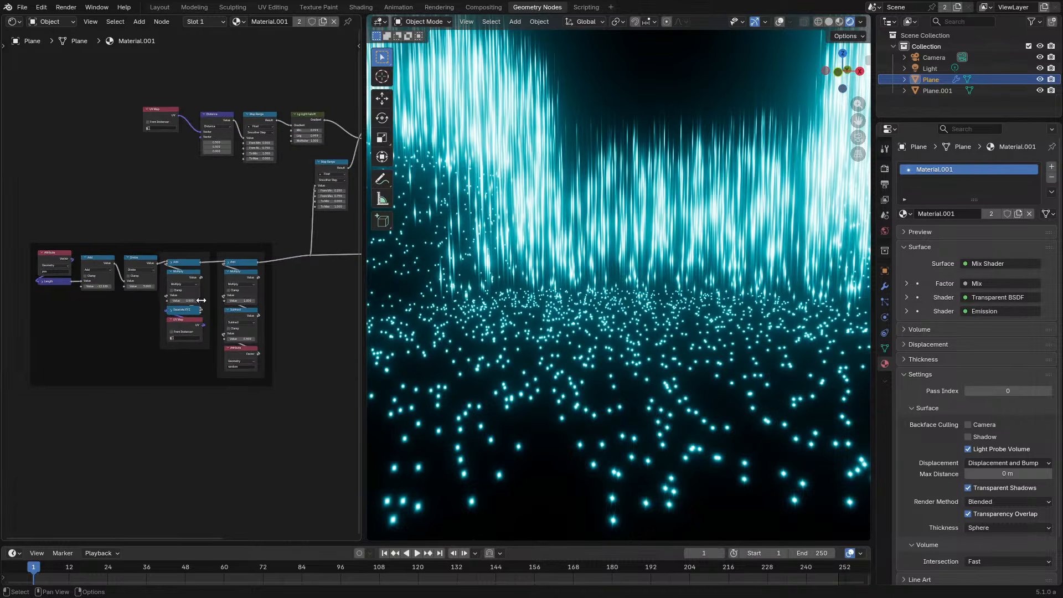
middle_click_drag(228, 250, 58, 367)
scroll(230, 324, "up", 3)
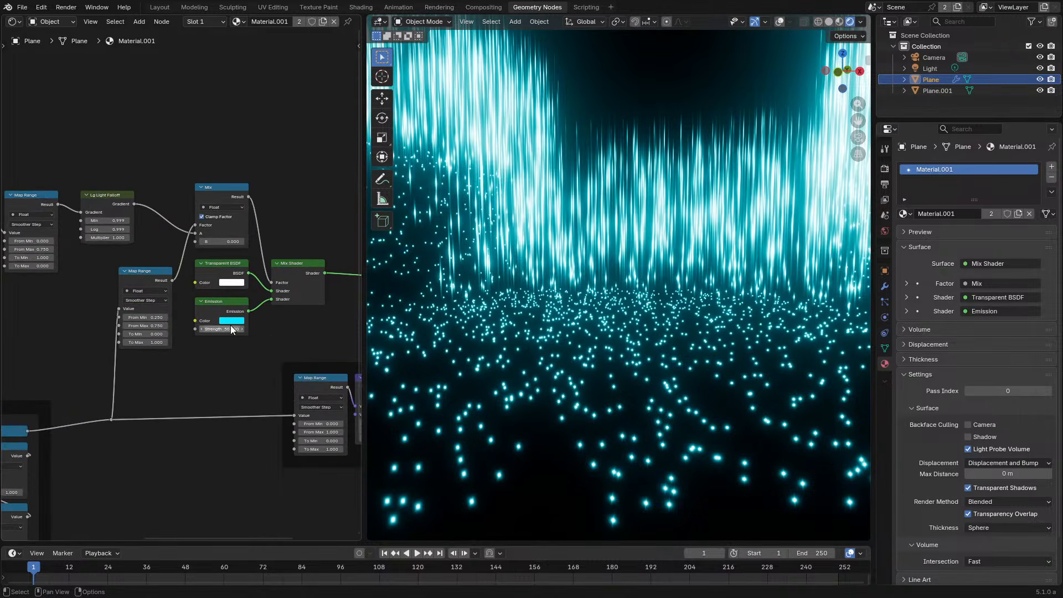
left_click(230, 322)
left_click_drag(251, 220, 242, 244)
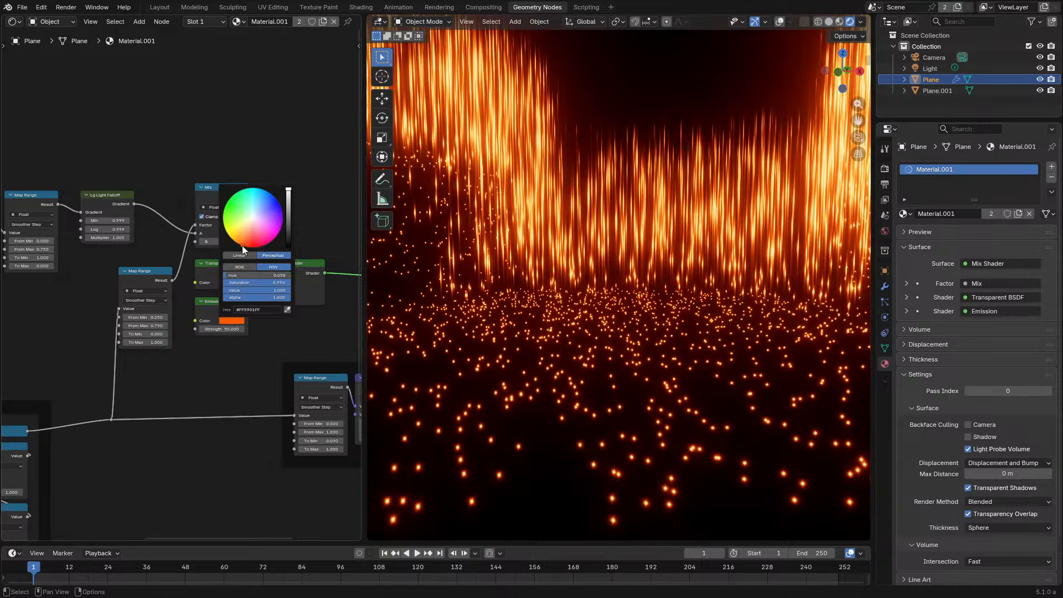
middle_click_drag(531, 291, 543, 291)
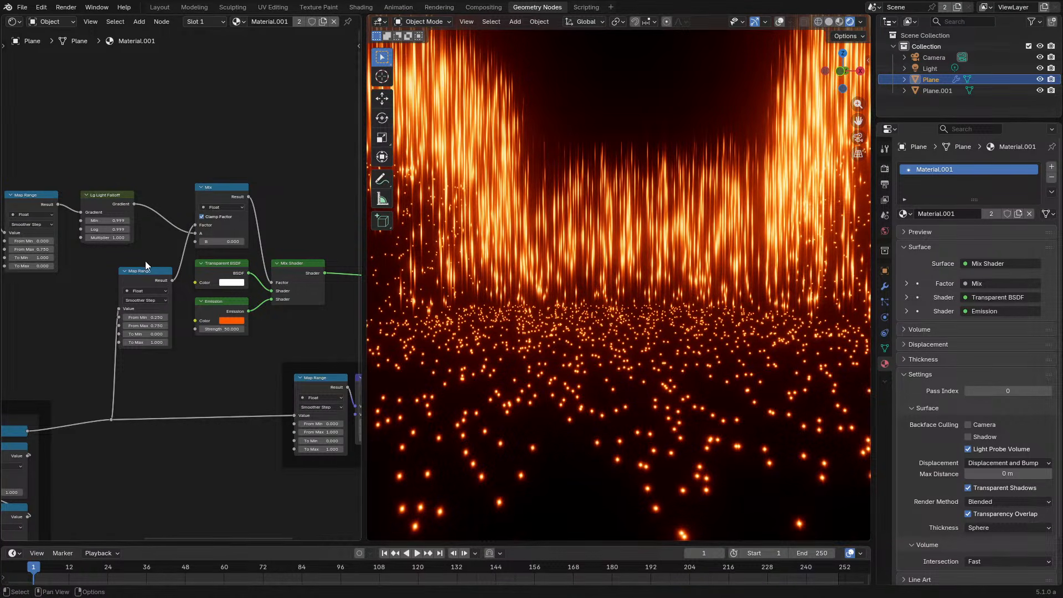
scroll(77, 300, "down", 1)
middle_click_drag(51, 327, 320, 178)
scroll(151, 314, "up", 2)
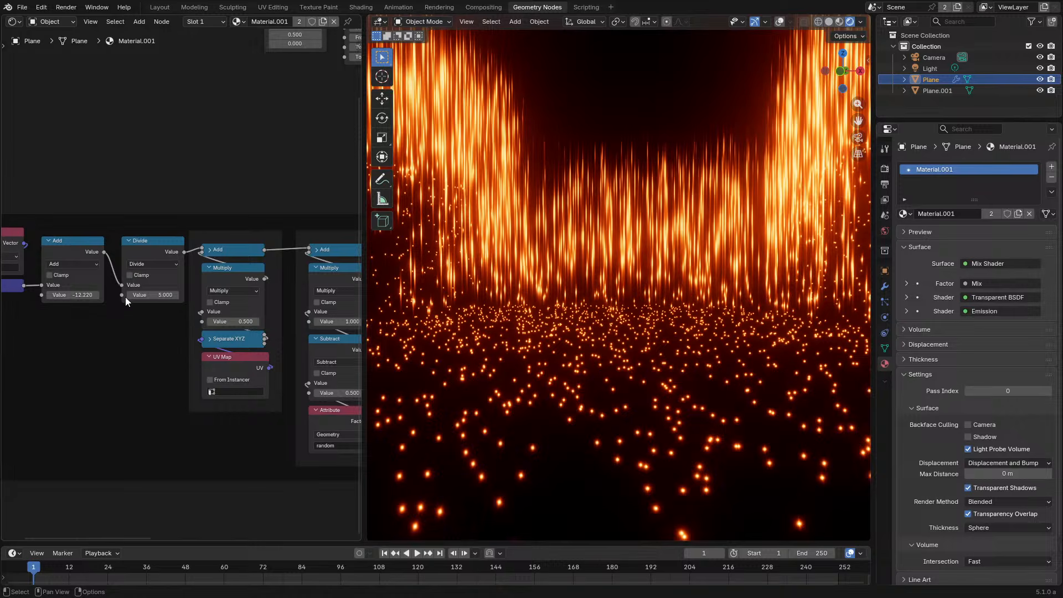
left_click(201, 290)
type("sce")
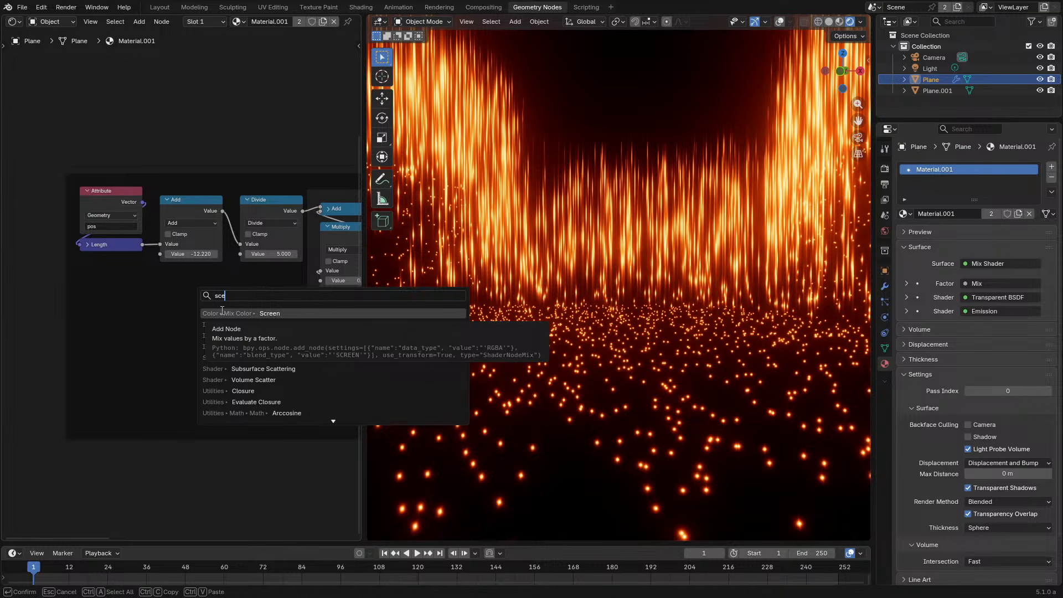
key("Escape")
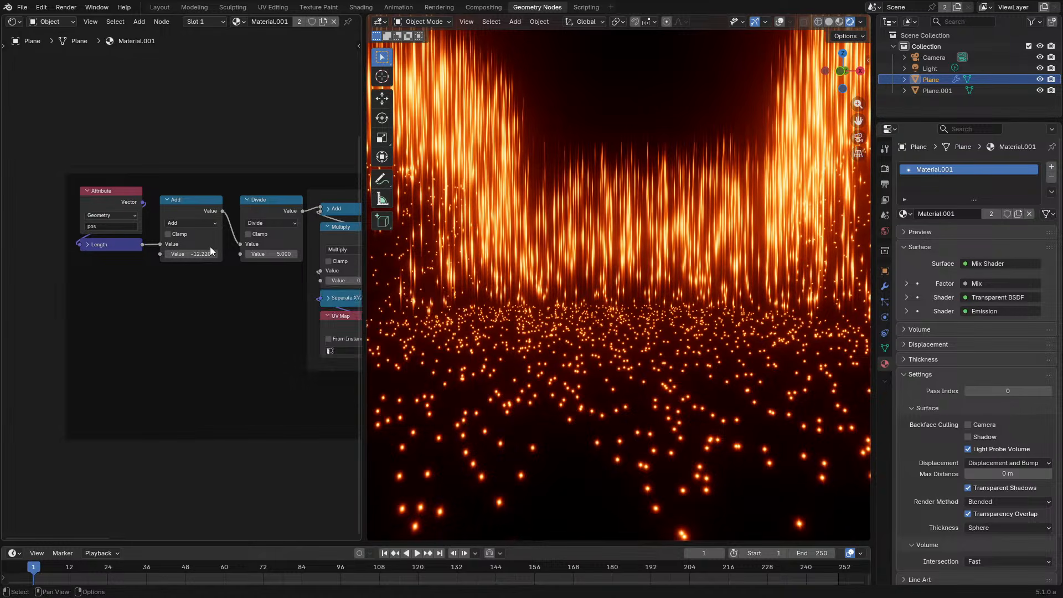
Set the Divide value to 10 and the Add value to -13.2 in the position-based displacement nodes
scroll(197, 257, "up", 3)
mouse_move(198, 223)
left_mouse_down()
mouse_move(132, 223)
mouse_move(242, 223)
mouse_move(205, 223)
left_mouse_up()
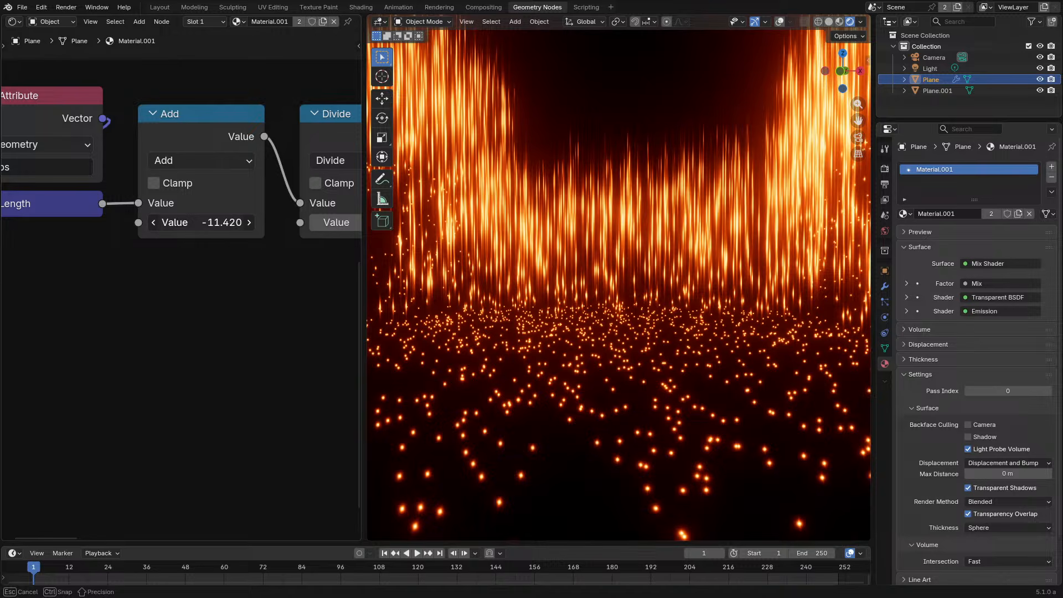
mouse_move(202, 222)
left_mouse_down()
mouse_move(156, 222)
mouse_move(268, 222)
mouse_move(121, 222)
mouse_move(204, 222)
left_mouse_up()
scroll(260, 302, "down", 2)
middle_click_drag(277, 291, 193, 331)
left_click_drag(247, 280, 276, 280)
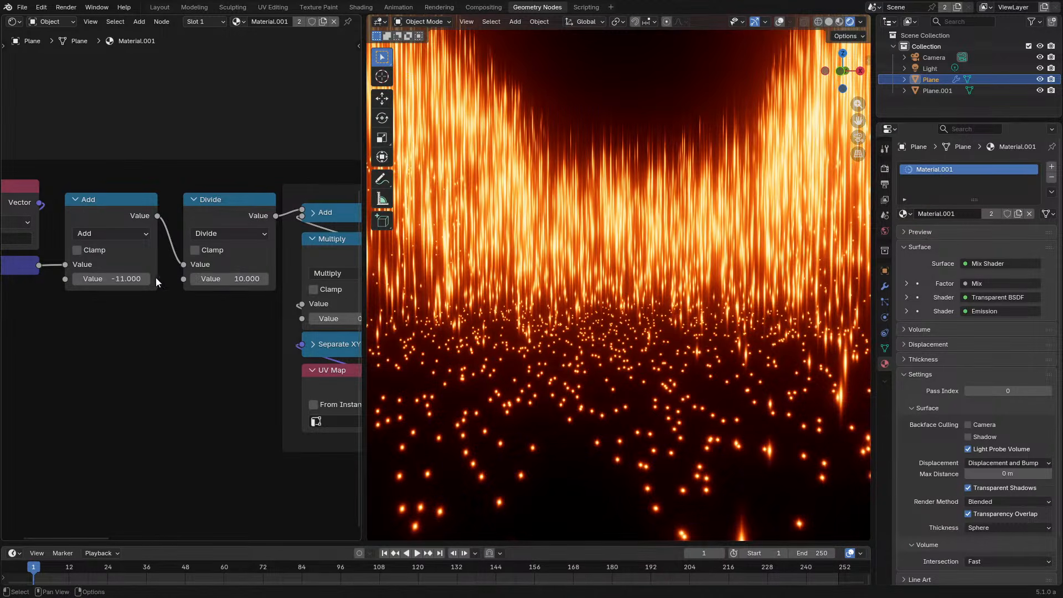
mouse_move(145, 278)
left_mouse_down()
mouse_move(112, 279)
mouse_move(168, 279)
mouse_move(133, 278)
left_mouse_up()
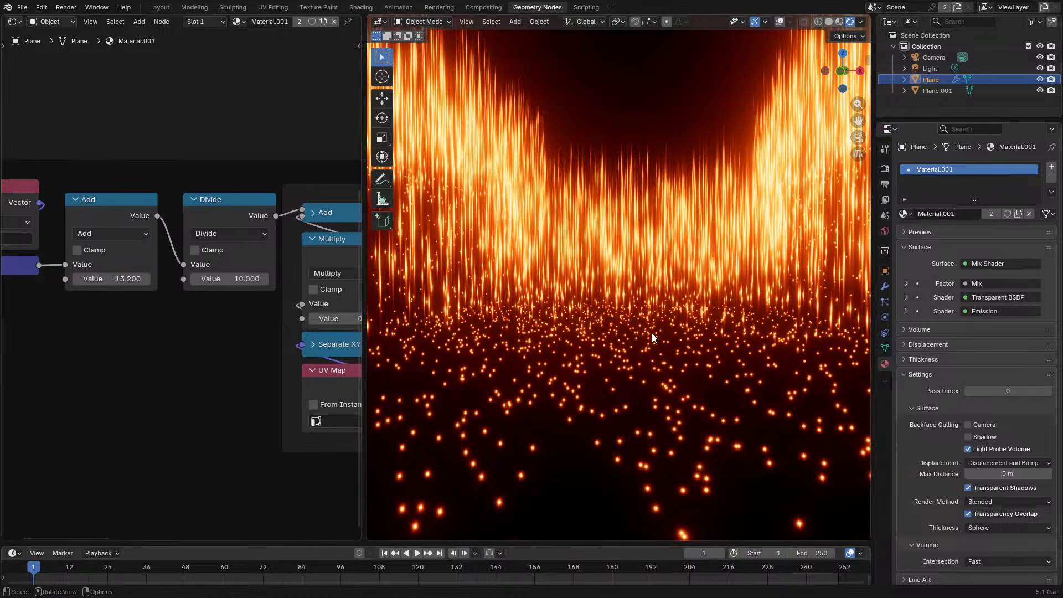
middle_click_drag(651, 334, 653, 374)
Maximize the node editor and move the Map Range that feeds the Mix factor below the Emission node
key("ctrl+space")
scroll(642, 326, "down", 9)
middle_click_drag(664, 331, 360, 407)
scroll(406, 413, "up", 2)
scroll(406, 413, "up", 2)
middle_click_drag(209, 301, 382, 239)
left_click_drag(397, 275, 465, 280)
middle_click_drag(597, 194, 472, 336)
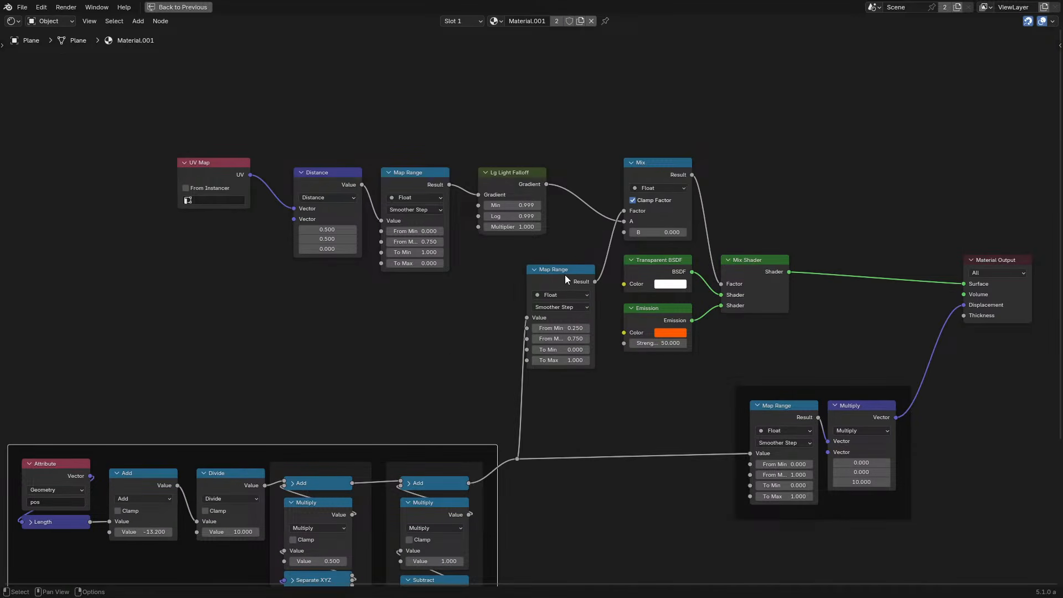
left_click_drag(564, 275, 662, 390)
left_click_drag(586, 260, 760, 321)
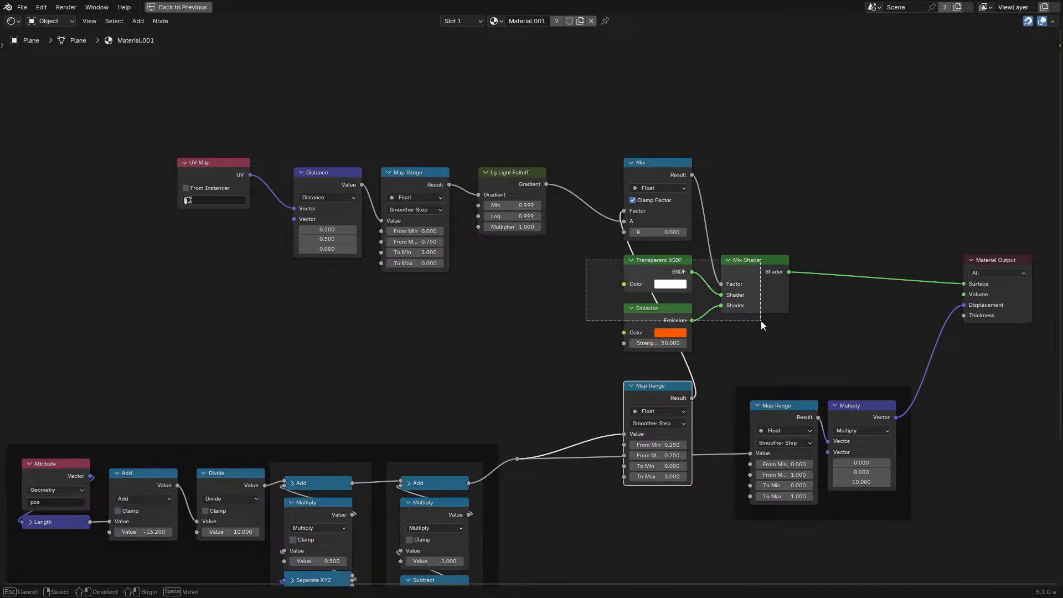
key("g")
key("Escape")
Move the UV Map, Distance, Map Range and Lg Light Falloff nodes away from the Mix node and join them in a frame
left_click_drag(155, 68, 548, 259)
key("g")
left_click(320, 267)
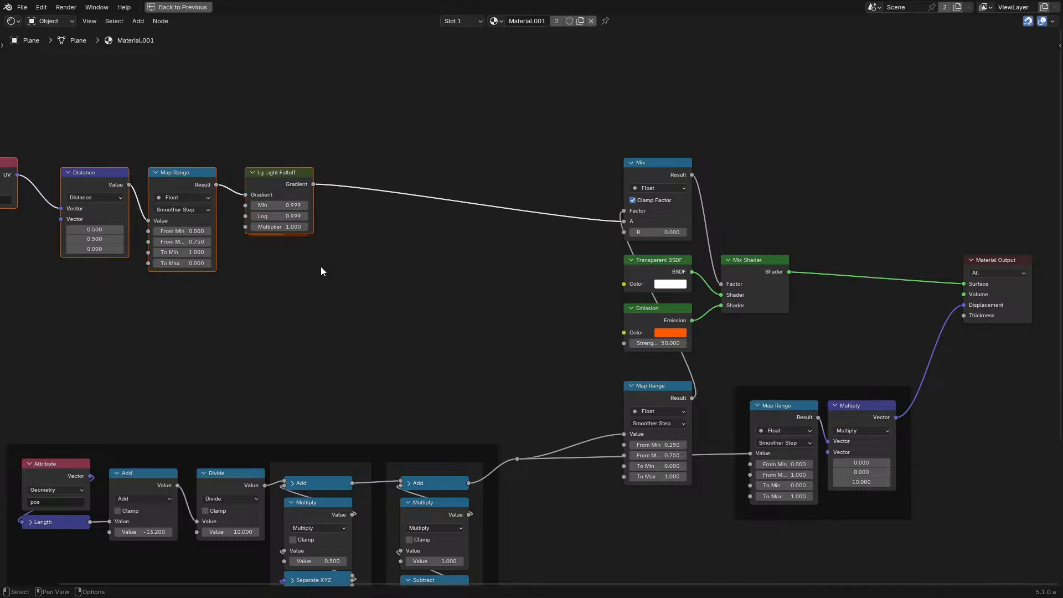
key("ctrl+j")
middle_click_drag(367, 246, 493, 250)
scroll(493, 250, "up", 4)
Reposition the framed gradient nodes and place Lg Light Falloff closer to its Map Range
left_click_drag(104, 281, 372, 169)
key("g")
left_click(333, 155)
double_click(333, 155)
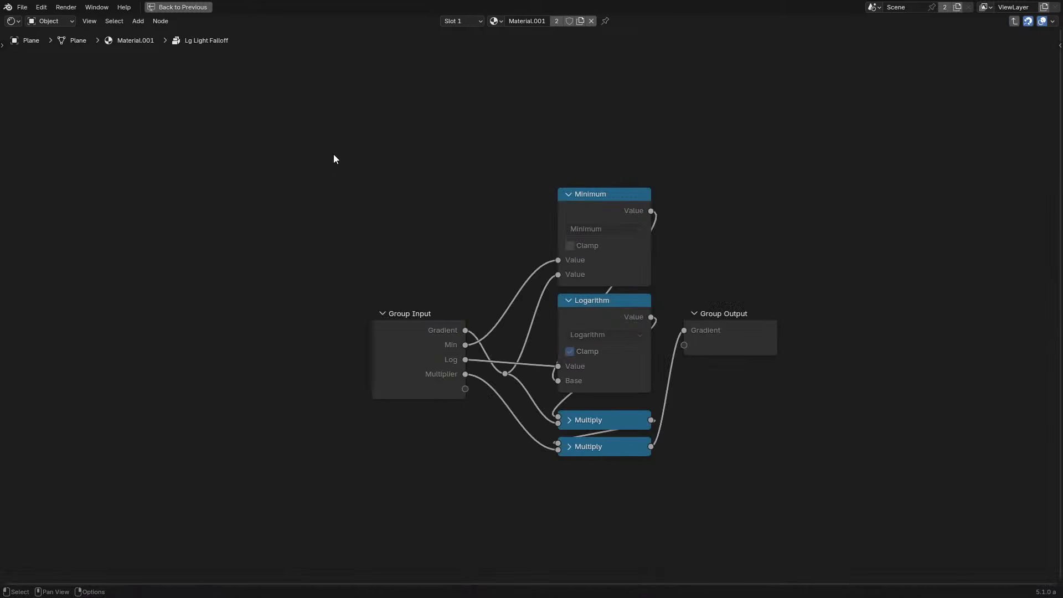
key("Tab")
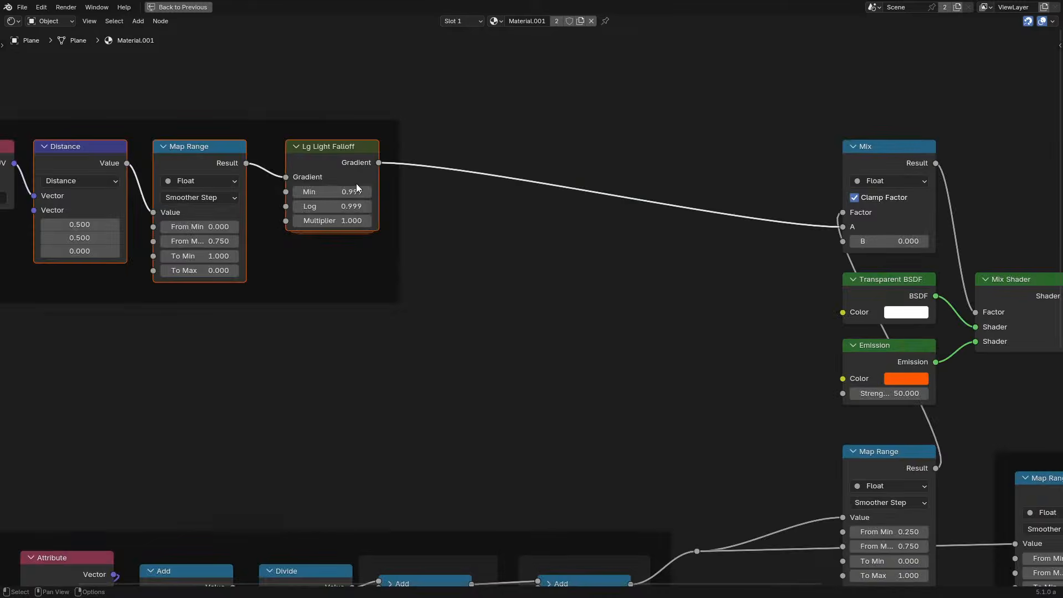
left_click(322, 159)
key("g")
left_click(310, 159)
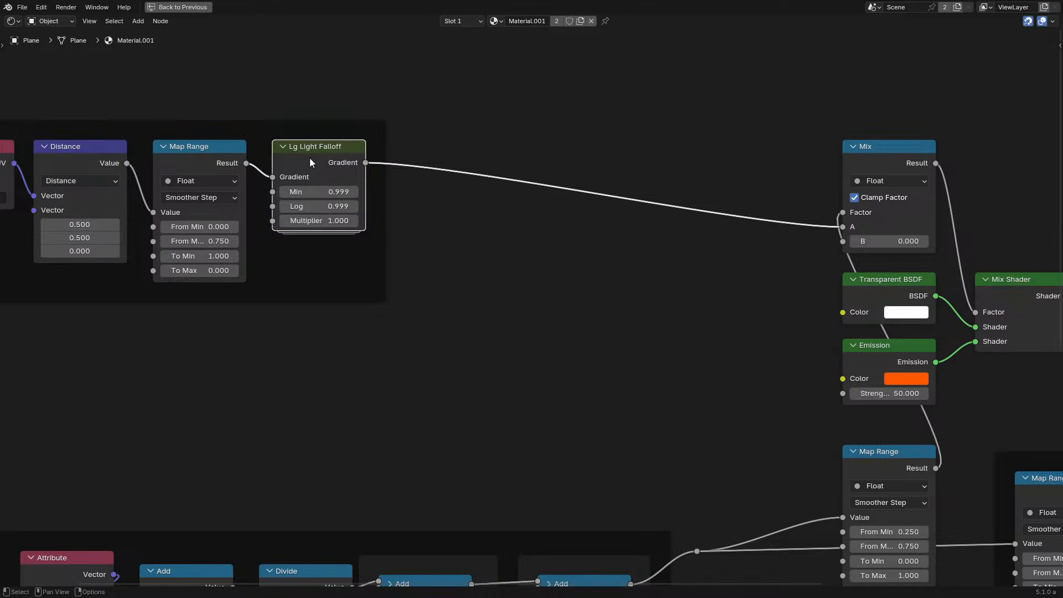
Move the gradient nodes' frame closer to the Mix node and return to the split layout
left_click(455, 198)
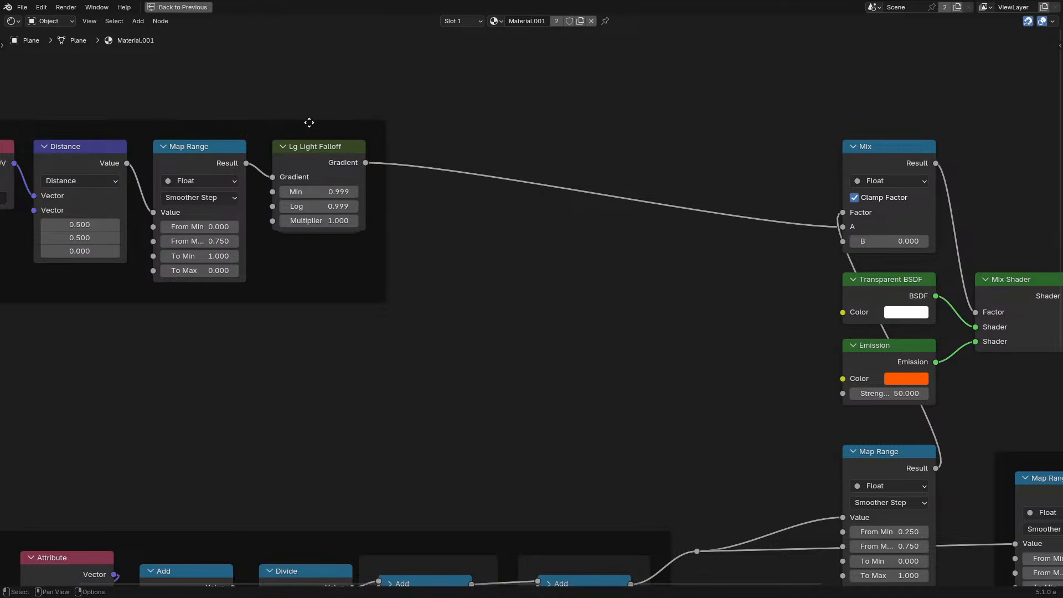
left_click_drag(309, 122, 404, 161)
key("ctrl+space")
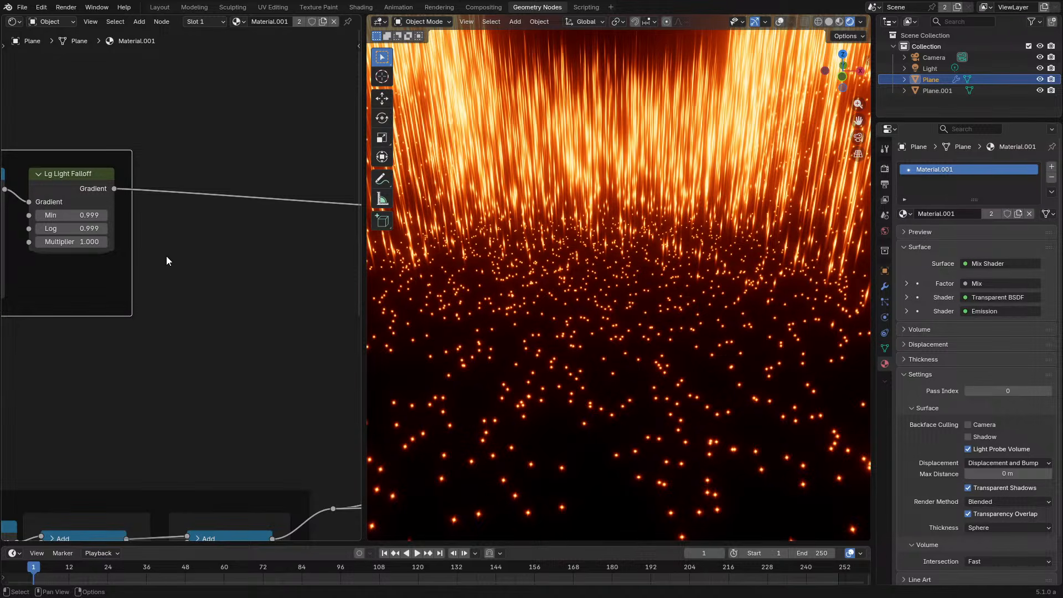
left_click(133, 292)
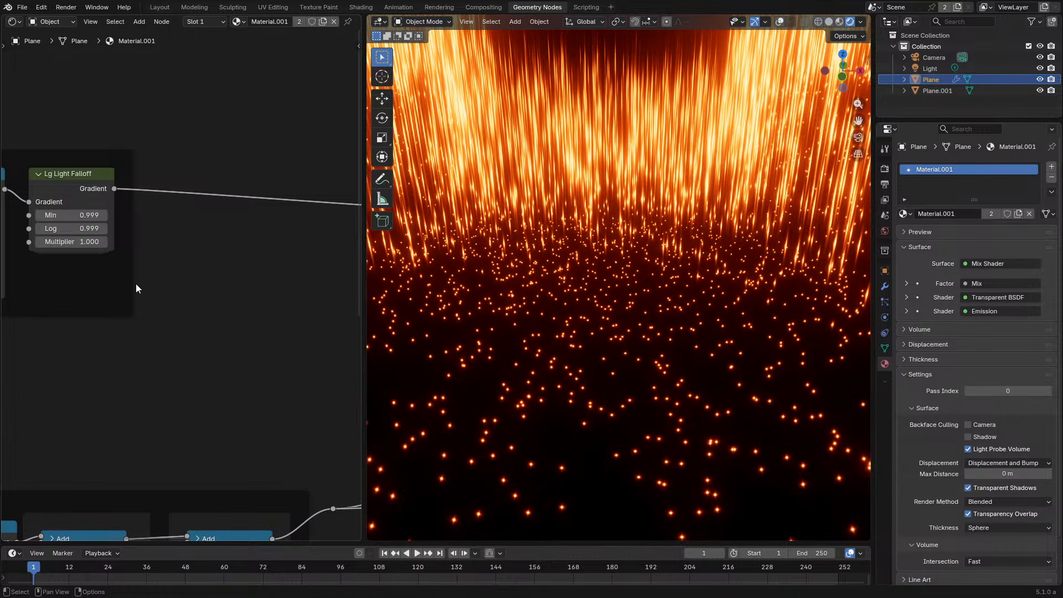
Add an Attribute node near Lg Light Falloff and set its type to View Layer
key("shift+a")
type("a")
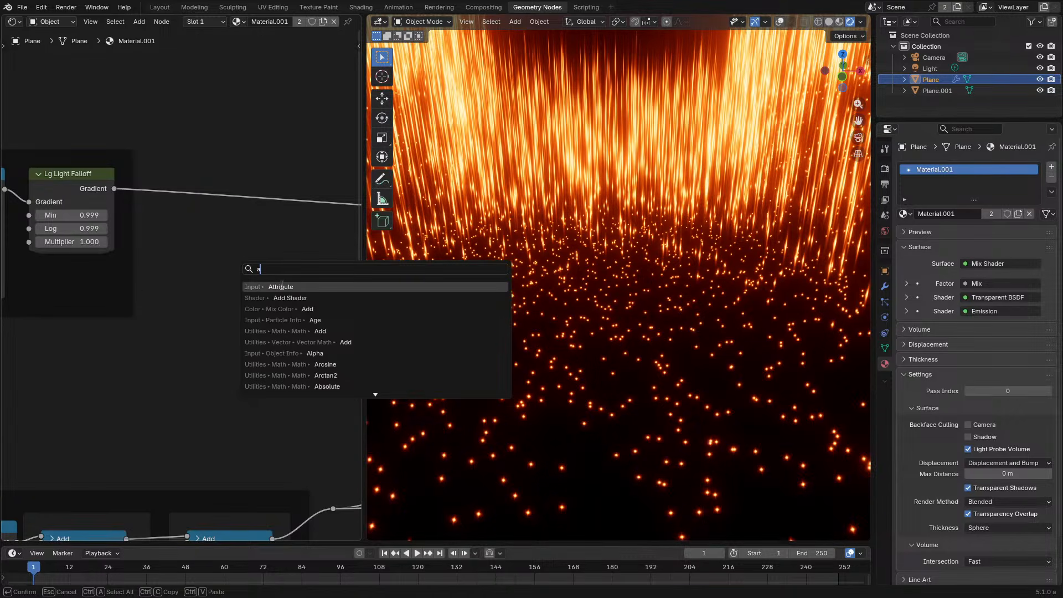
left_click(282, 287)
left_click(260, 327)
left_click(261, 327)
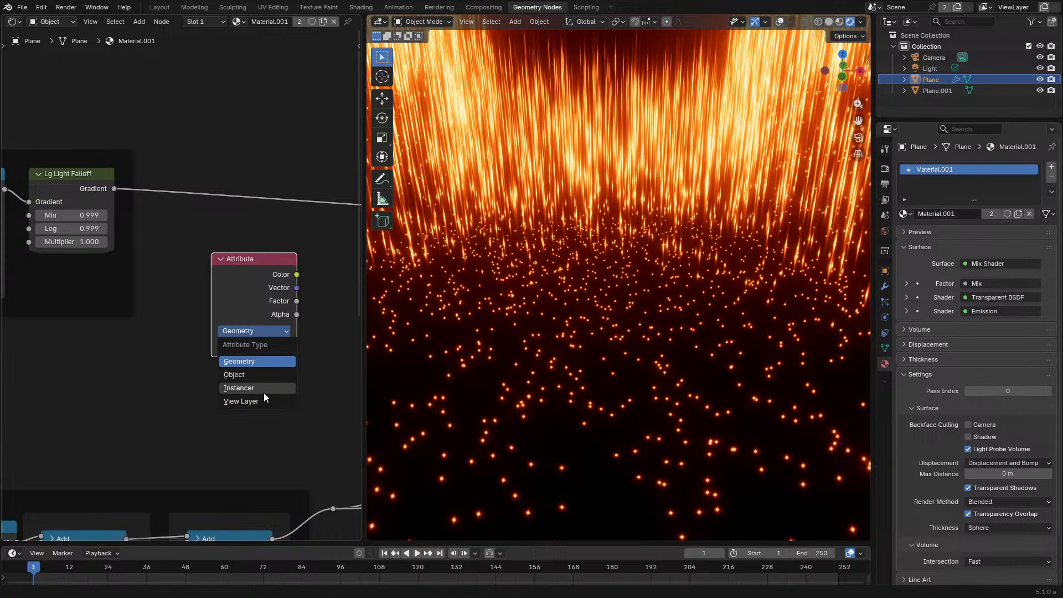
left_click(266, 401)
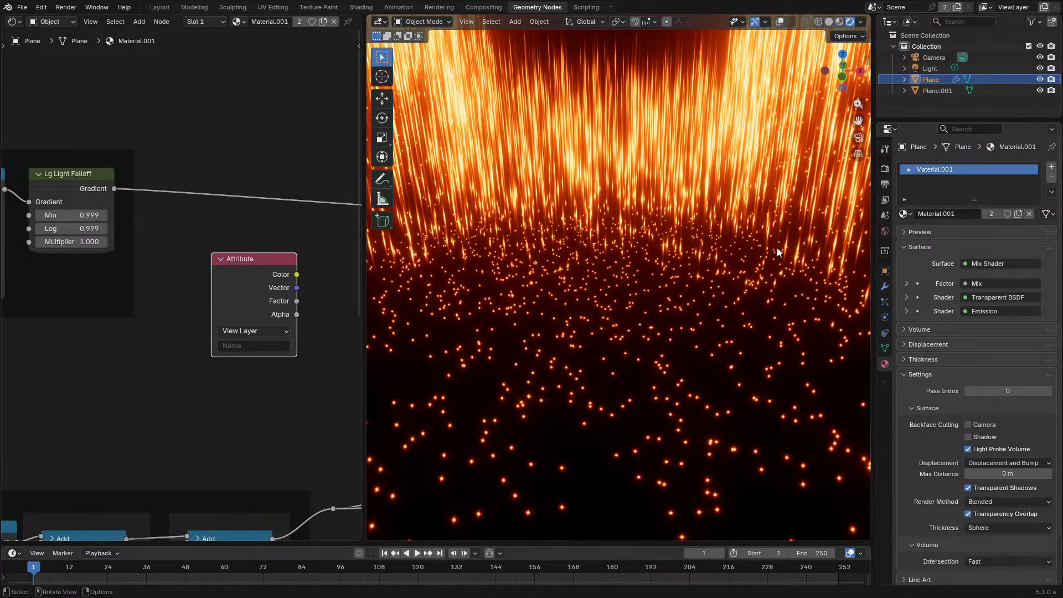
Show the Render properties and make the timeline area taller
left_click(884, 168)
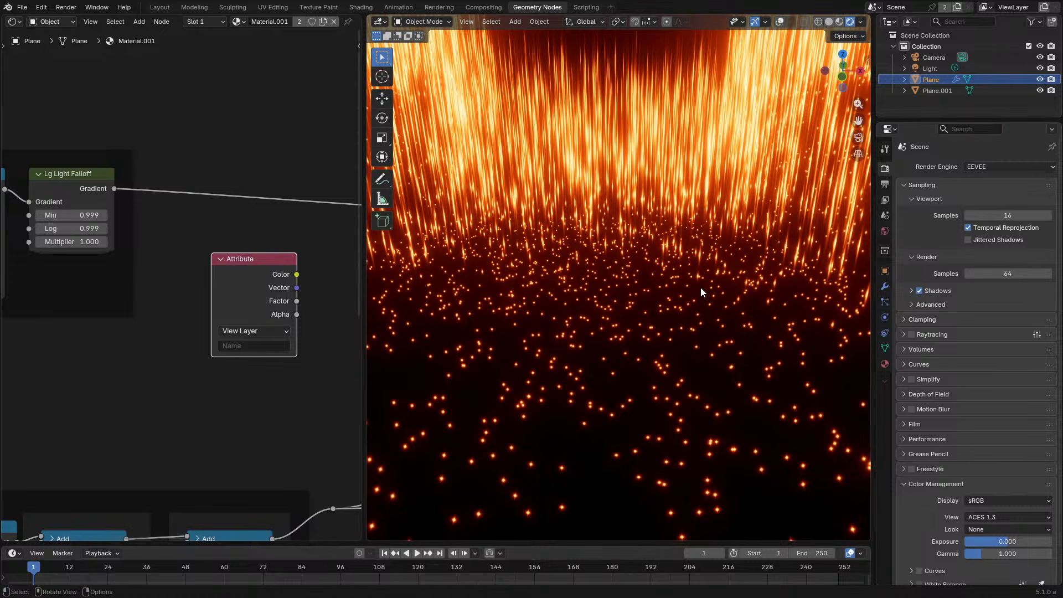
left_click_drag(217, 543, 216, 518)
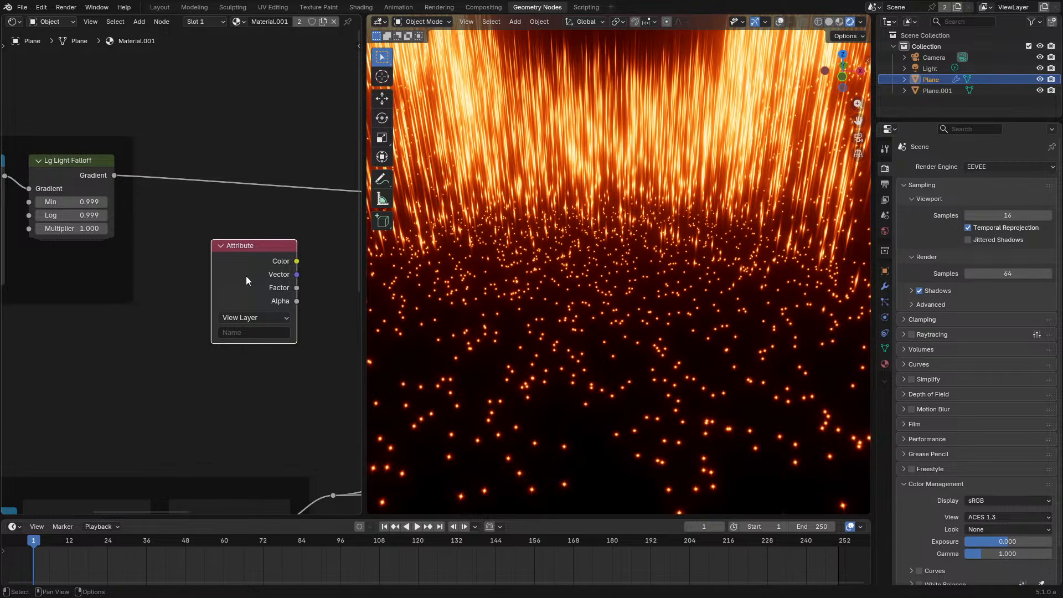
Delete the unused View Layer Attribute node from the material
scroll(252, 274, "down", 8)
middle_click_drag(251, 272, 178, 257)
scroll(183, 287, "up", 4)
key("ctrl+x")
Place the Map Range beside the Mix node and frame them with the Transparent BSDF, Emission and Mix Shader, leaving the label empty
key("ctrl+space")
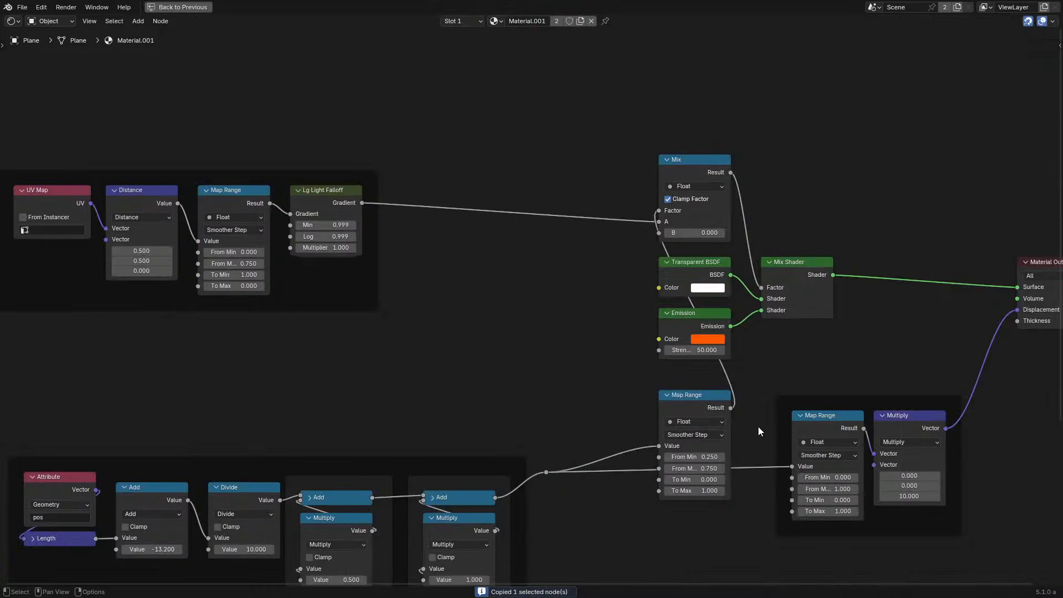
left_click_drag(674, 393, 590, 161)
left_click_drag(574, 94, 816, 345)
key("ctrl+j")
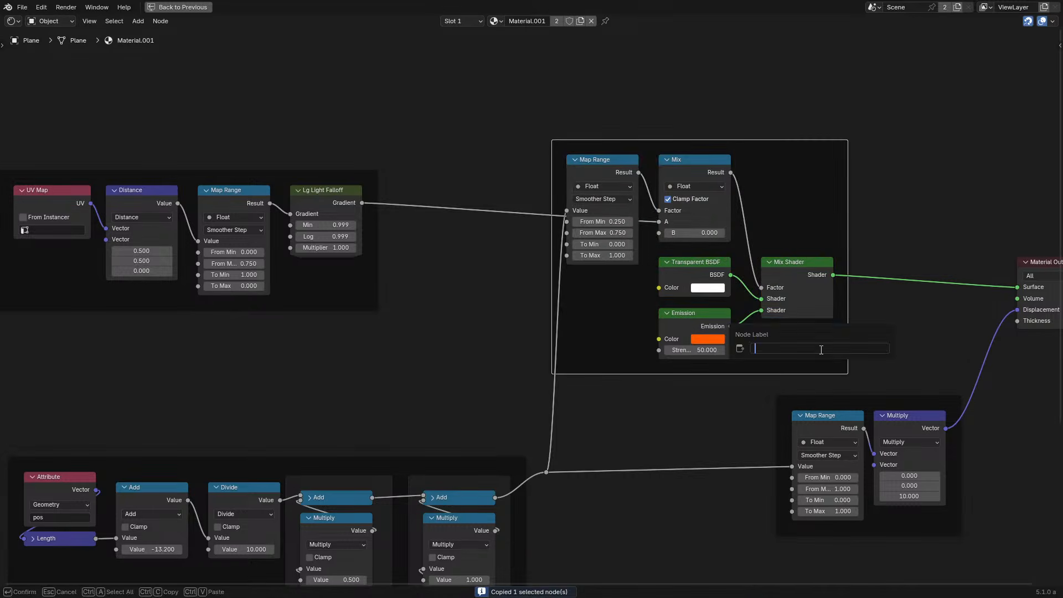
key("Return")
Align the shader frame with the displacement frame and move the link's reroute level with the displacement Map Range input
left_click_drag(845, 301, 958, 301)
middle_click_drag(494, 398, 560, 320)
mouse_move(589, 325)
left_mouse_down()
mouse_move(672, 404)
mouse_move(596, 323)
left_mouse_up()
left_click(611, 393)
key("g")
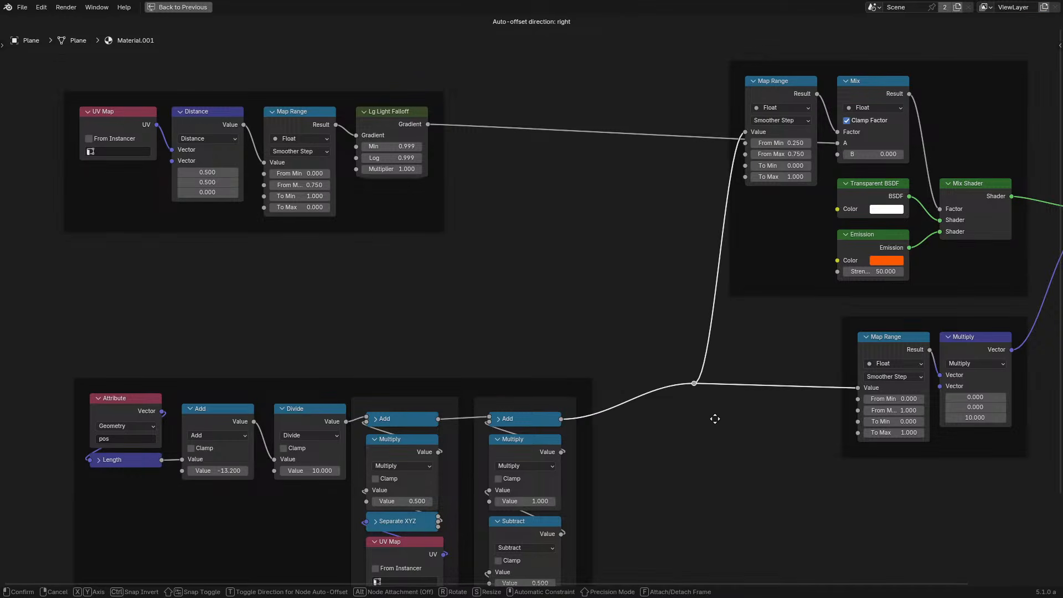
left_click(716, 425)
Move the position attribute nodes' frame in line with the reroute and return to the split layout
left_click(575, 389)
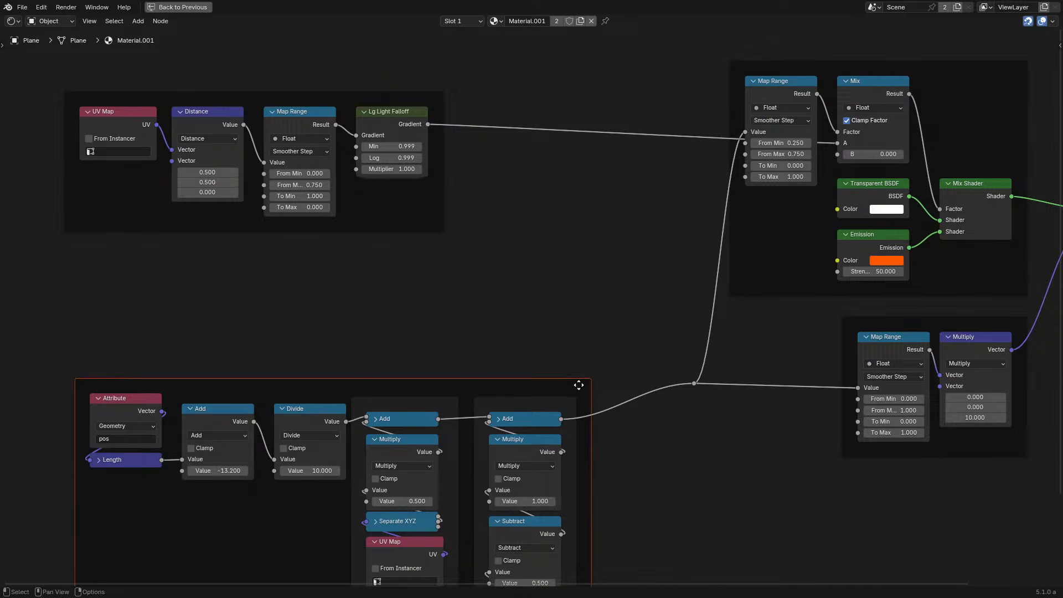
key("g")
left_click(605, 345)
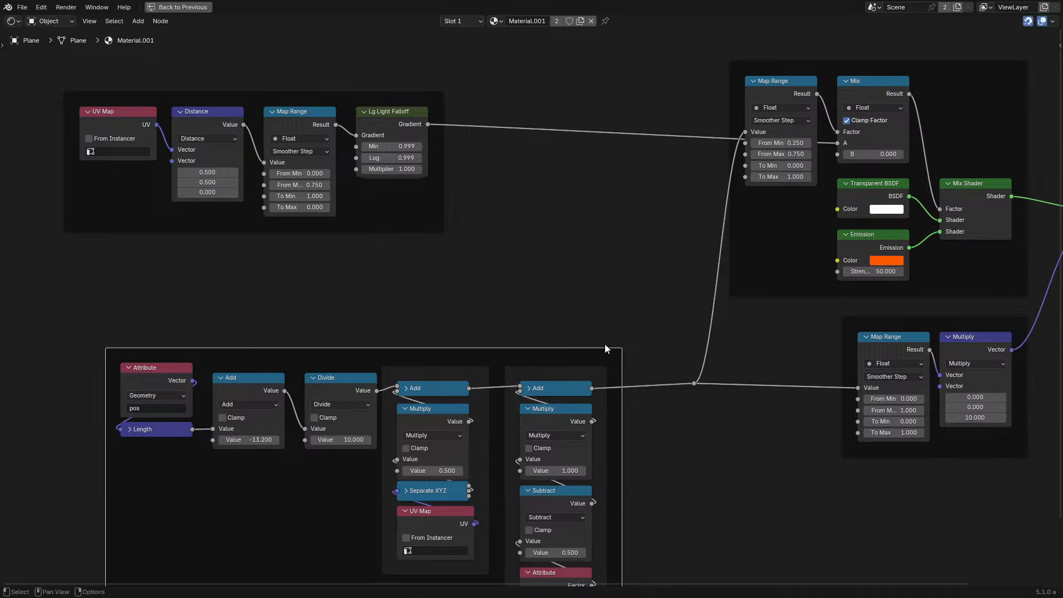
left_click(514, 319)
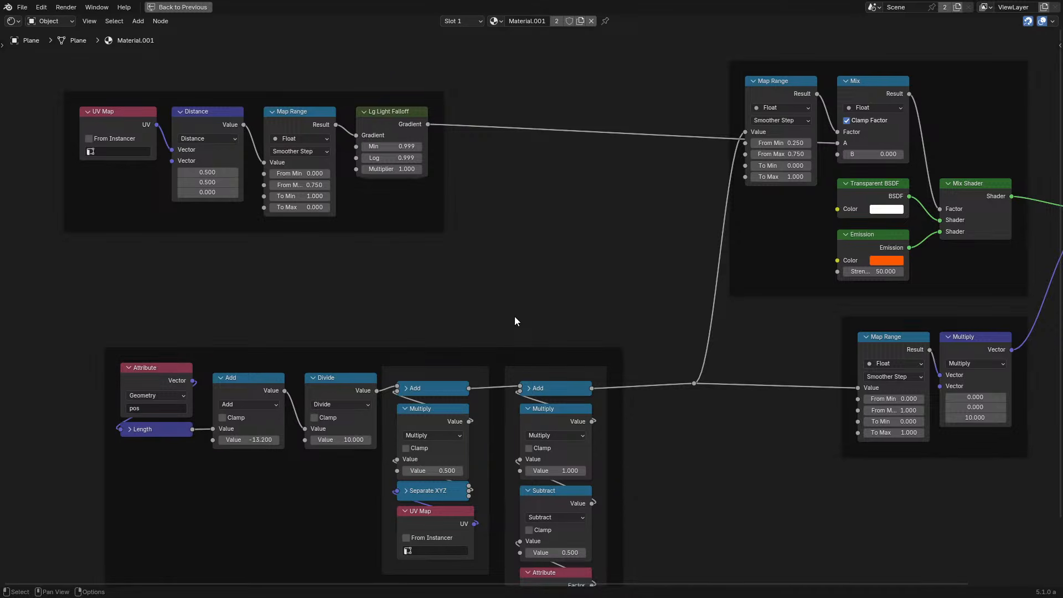
middle_click_drag(469, 293, 369, 363)
key("ctrl+space")
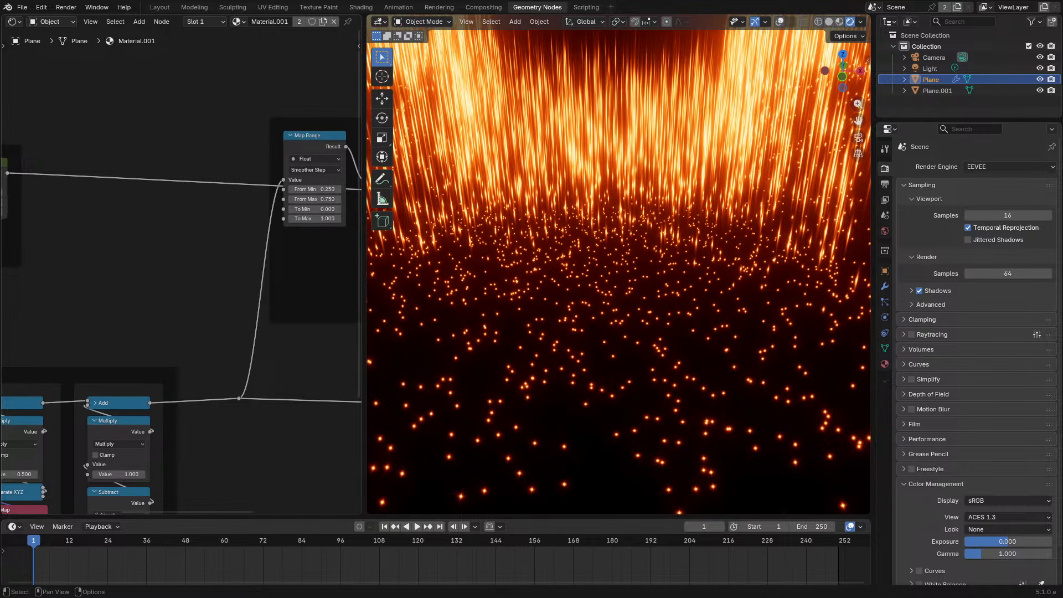
Duplicate the "random" Attribute node and place the copy near the Lg Light Falloff node
scroll(141, 187, "down", 1)
middle_click_drag(233, 242, 85, 259)
scroll(85, 270, "up", 2)
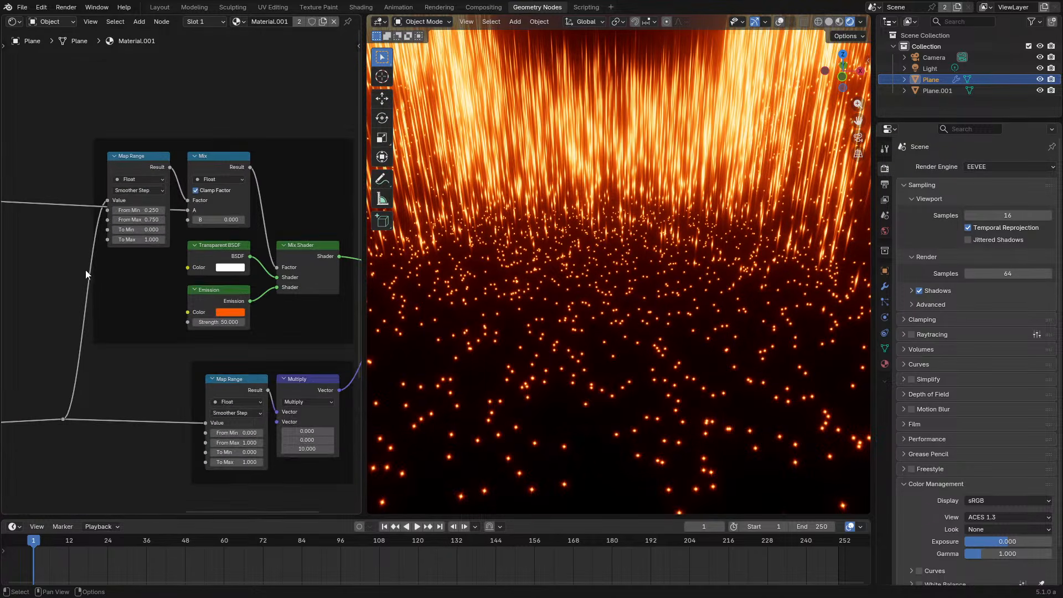
middle_click_drag(194, 367, 190, 340)
scroll(190, 340, "down", 4)
middle_click_drag(164, 320, 98, 231)
scroll(180, 271, "up", 2)
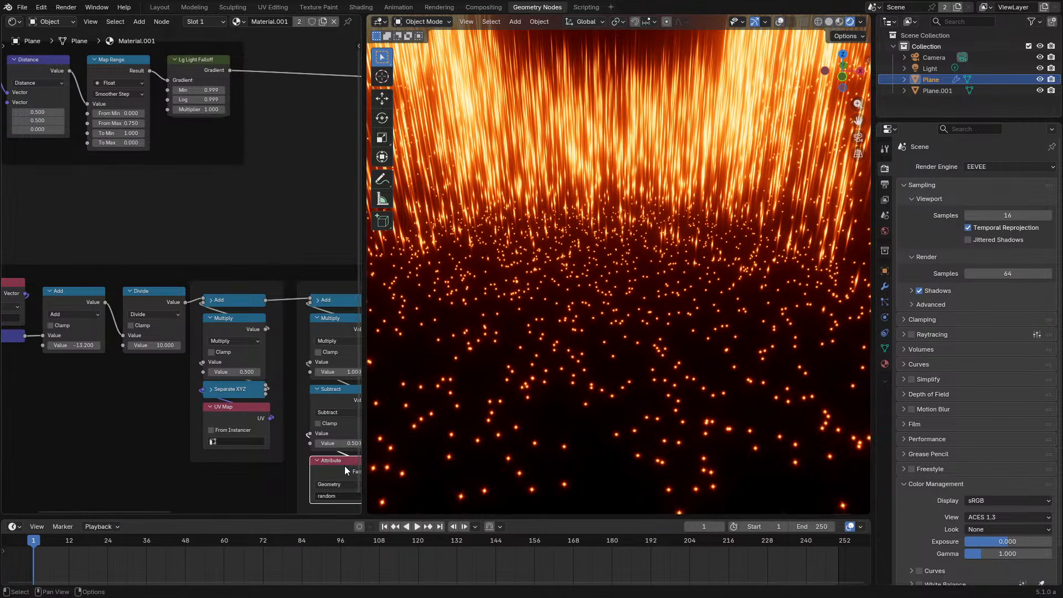
left_click(344, 466)
key("ctrl+c")
key("ctrl+v")
scroll(299, 166, "up", 2)
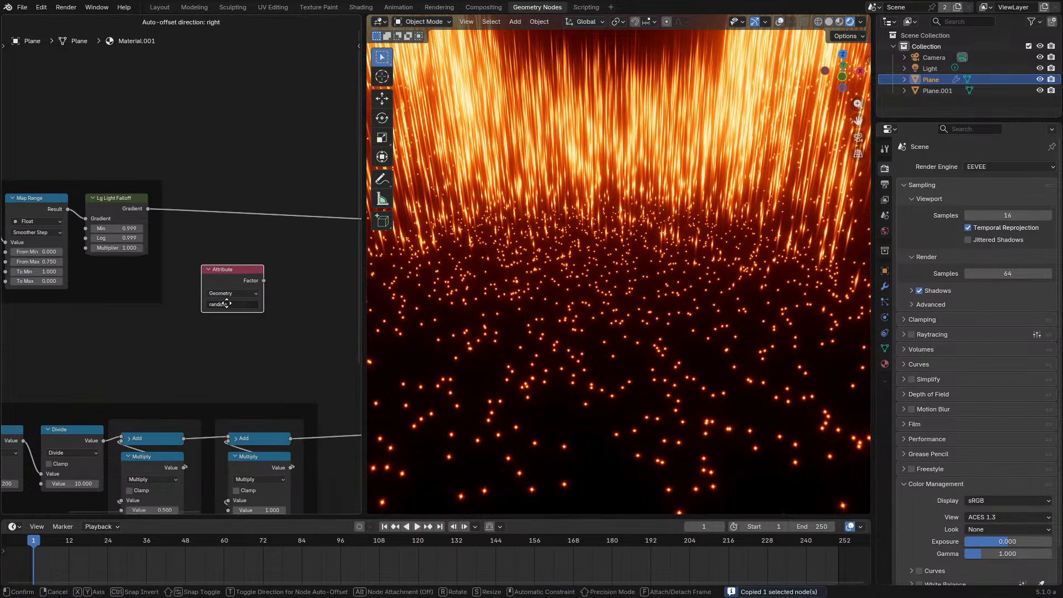
left_click(232, 312)
Move the copied "random" Attribute node beneath the frame containing Lg Light Falloff
scroll(253, 323, "up", 2)
key("ctrl+space")
key("g")
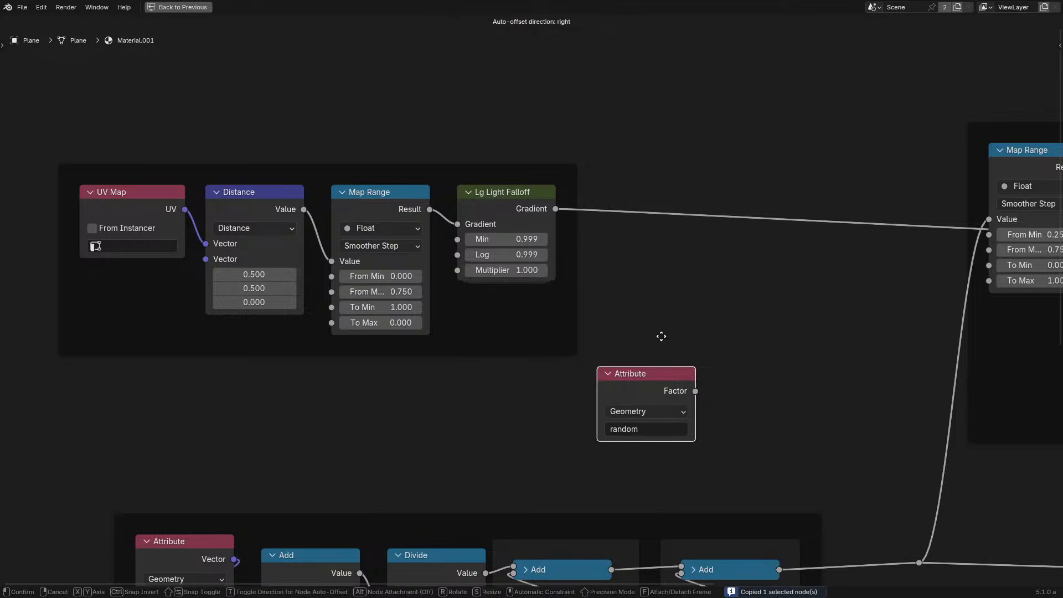
left_click(498, 355)
key("ctrl+space")
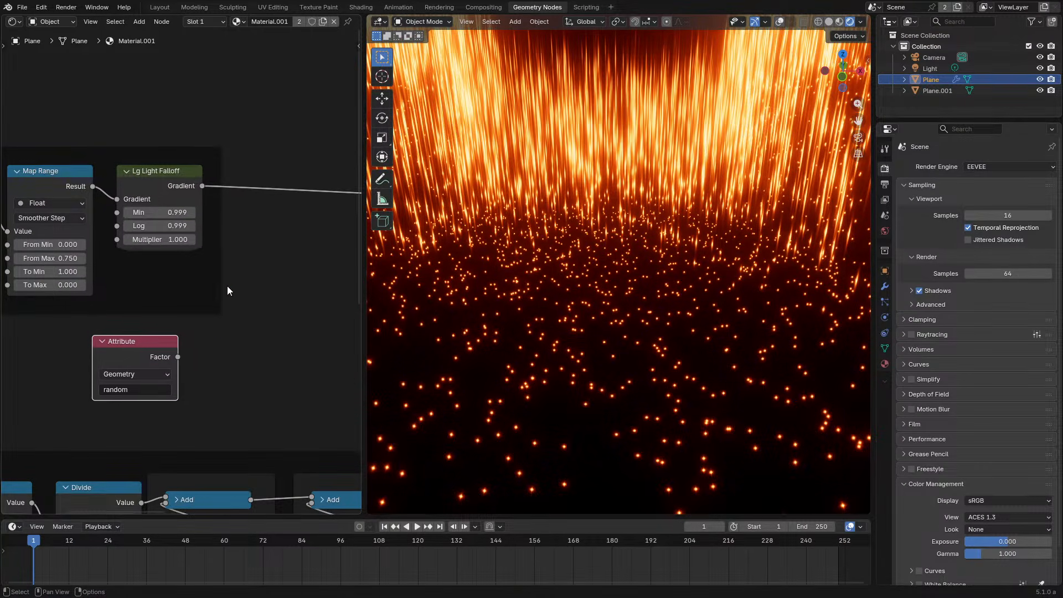
Connect the copied "random" Attribute's Factor output to the Lg Light Falloff node's Multiplier input
middle_click_drag(252, 280, 201, 304)
key("shift+a")
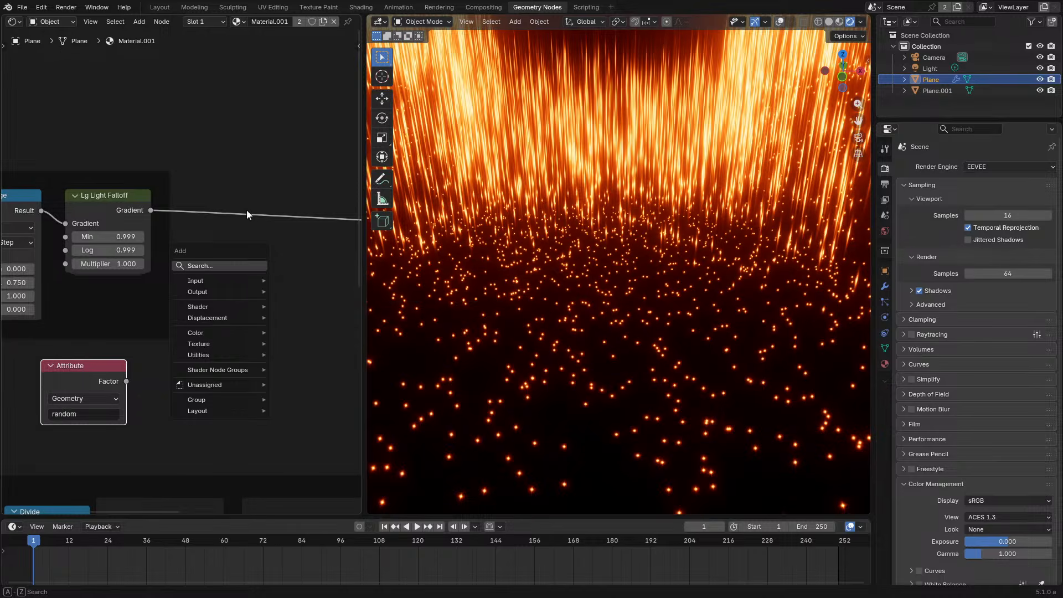
left_click_drag(125, 206, 247, 207)
key("Escape")
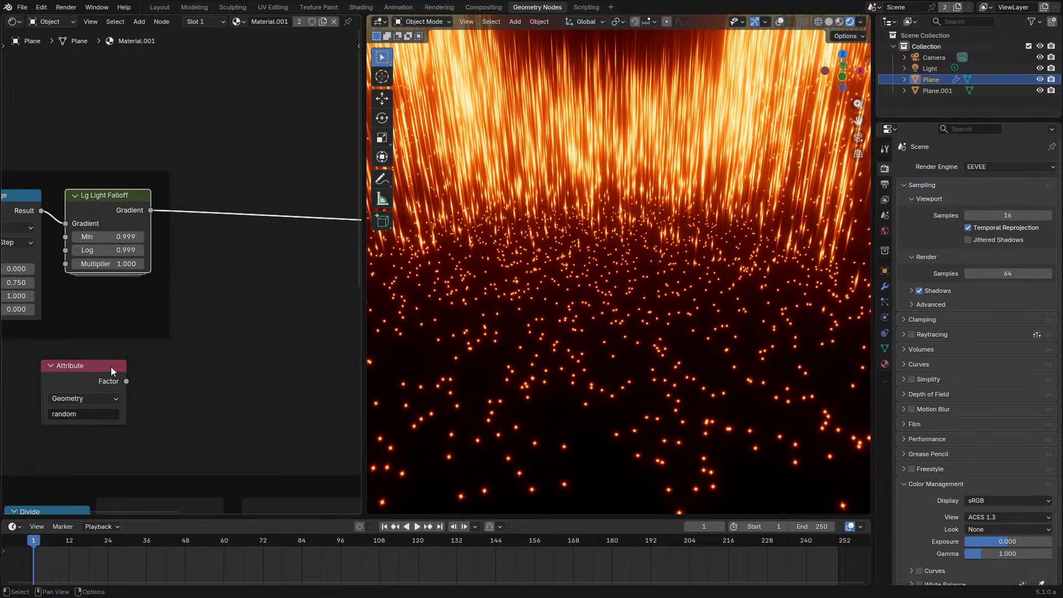
left_click_drag(126, 381, 70, 265)
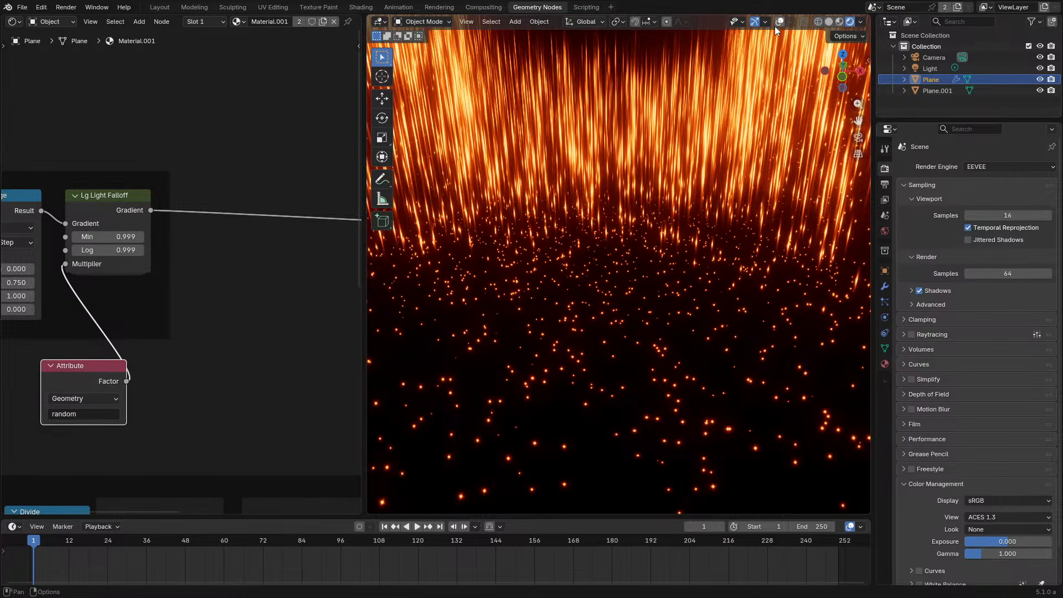
Inspect the glowing particle field from a lower angle in an enlarged view
middle_click_drag(663, 340, 563, 364)
key("ctrl+space")
mouse_move(651, 386)
middle_mouse_down()
mouse_move(712, 351)
mouse_move(659, 449)
mouse_move(664, 378)
middle_mouse_up()
mouse_move(639, 433)
middle_mouse_down()
mouse_move(600, 412)
mouse_move(645, 428)
middle_mouse_up()
key("ctrl+space")
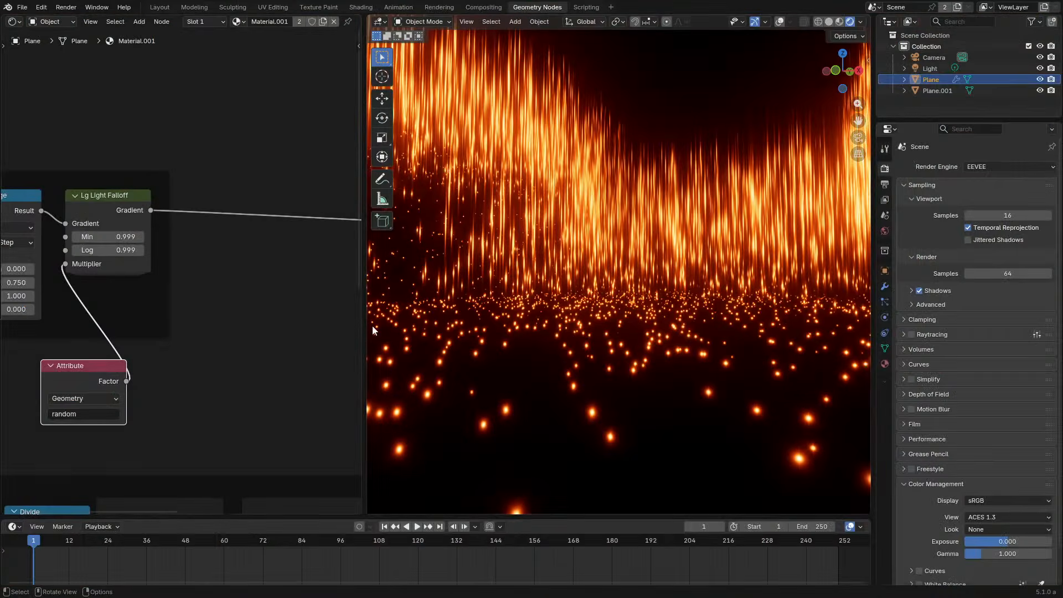
Add a Value node to the shader tree below the "pos" Attribute and Length nodes
left_click_drag(78, 367, 125, 297)
scroll(125, 296, "down", 7)
middle_click_drag(141, 439, 238, 319)
scroll(238, 318, "up", 7)
left_click_drag(98, 365, 141, 365)
key("Escape")
middle_click_drag(87, 394, 244, 254)
key("shift+a")
type("va")
key("Return")
left_click(91, 327)
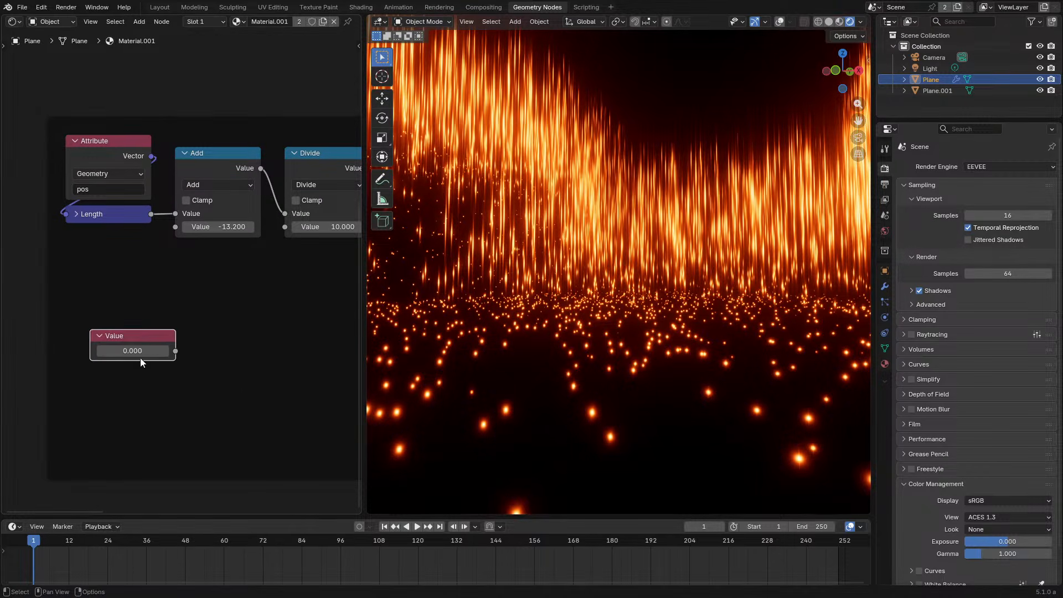
Keyframe the Value node at 0 on frame 1 and at 1 on frame 120
key("i")
left_click_drag(388, 540, 420, 548)
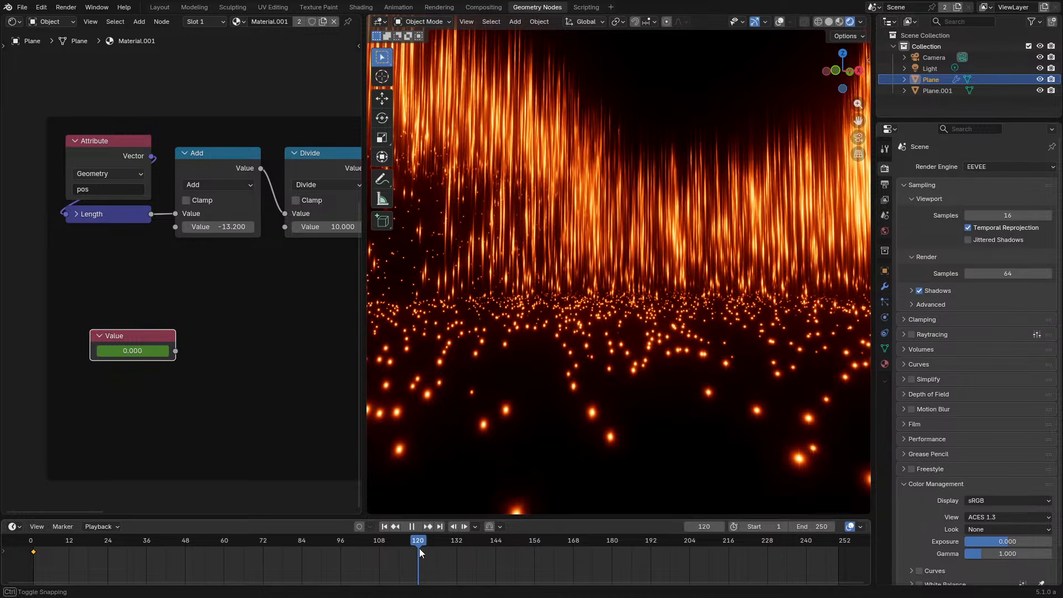
left_click(130, 351)
type("1")
key("Return")
key("i")
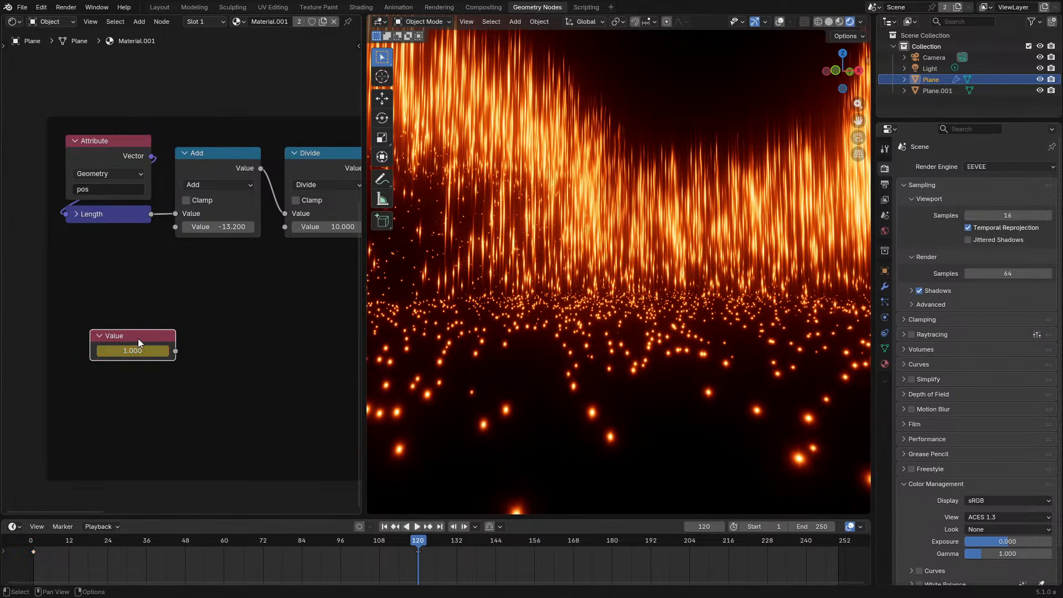
Add a Map Range node driven by the Value node and connect its Result to the Add node's second Value input
mouse_move(138, 338)
left_mouse_down()
mouse_move(52, 338)
mouse_move(123, 351)
left_mouse_up()
type("map")
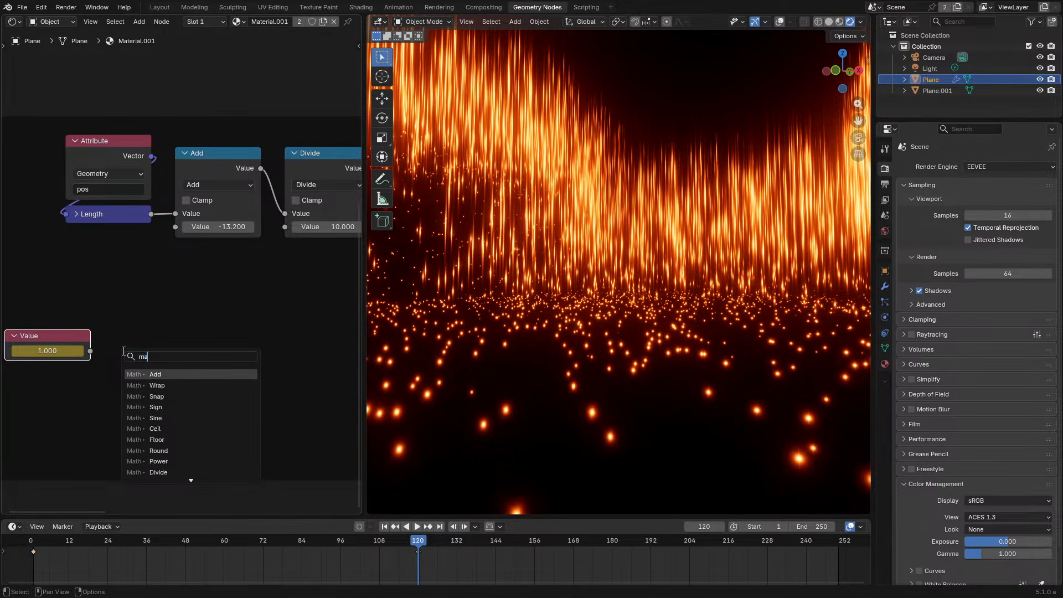
key("Return")
left_click(184, 264)
left_click_drag(261, 278, 175, 226)
Switch the Add node to Subtract at the animation's start and set the Map Range's To Min to -7
left_click(31, 547)
left_click(219, 184)
left_click(217, 200)
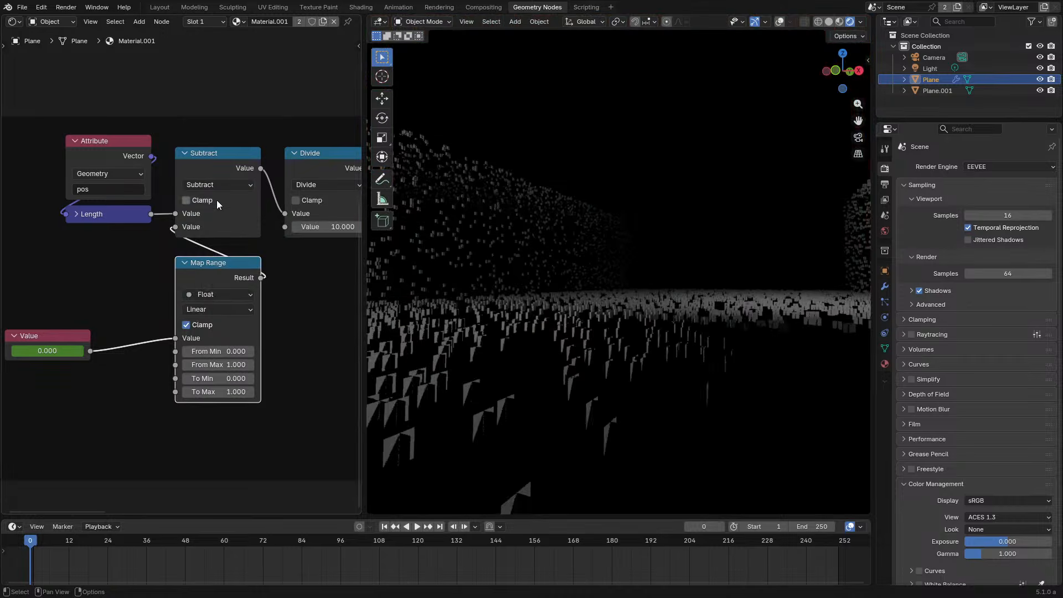
left_click_drag(221, 378, 182, 377)
Set the interpolation of the Value node's keyframes to Linear
left_click(414, 560)
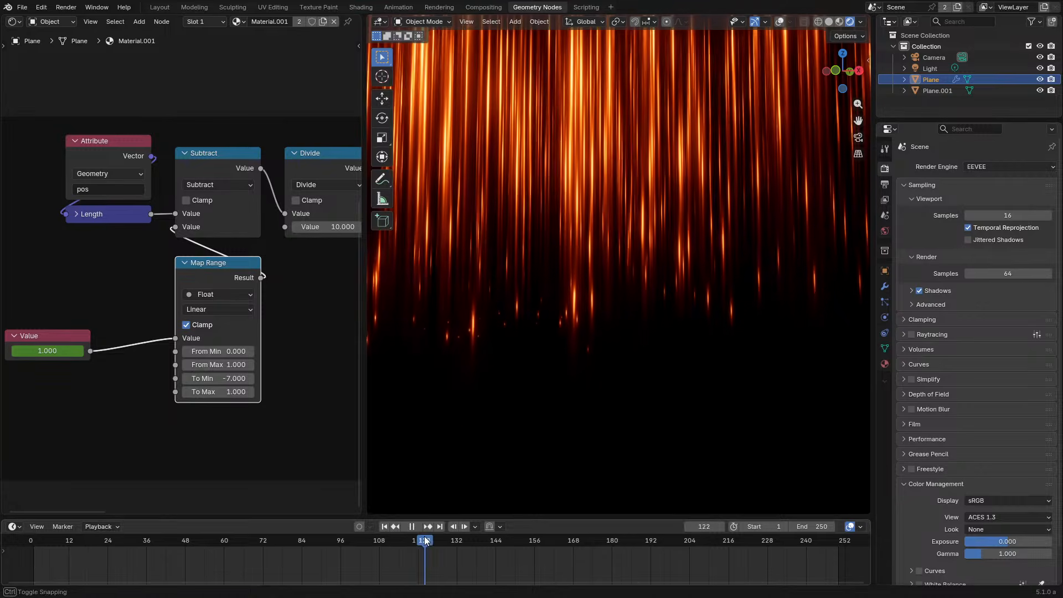
left_click(39, 337)
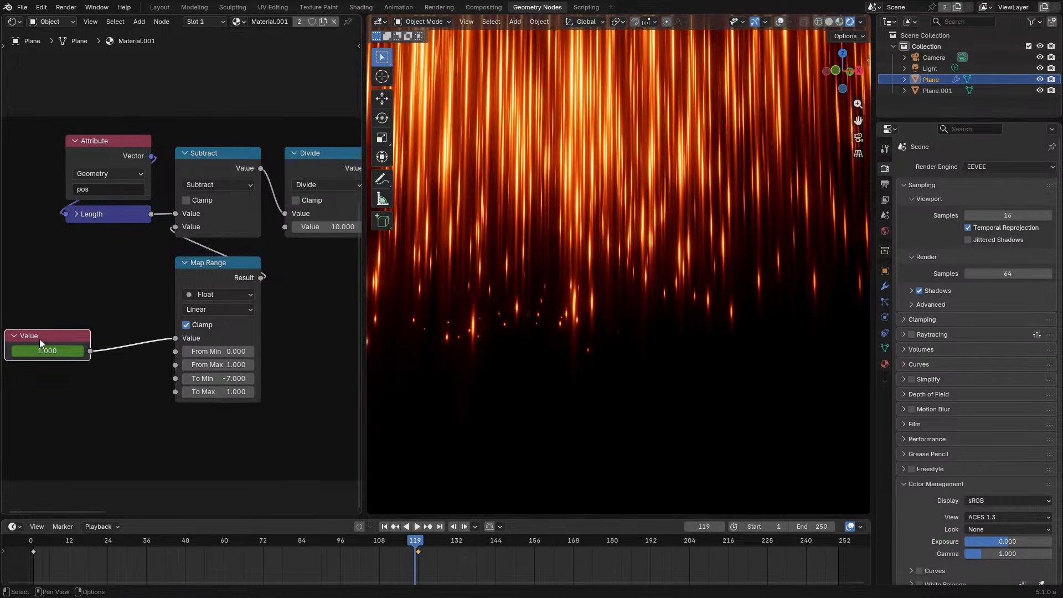
key("a")
key("t")
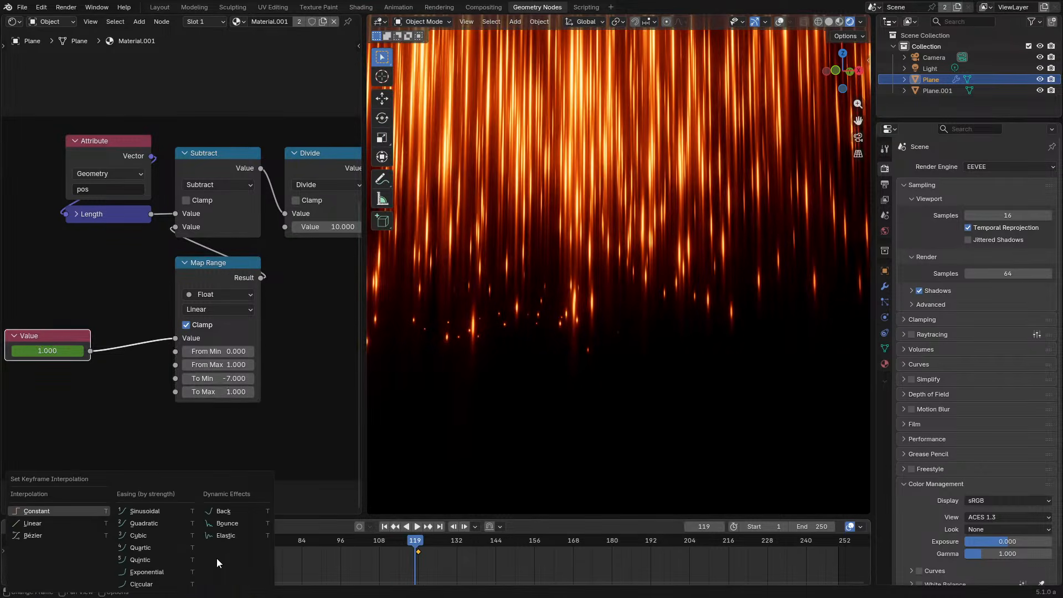
left_click(65, 526)
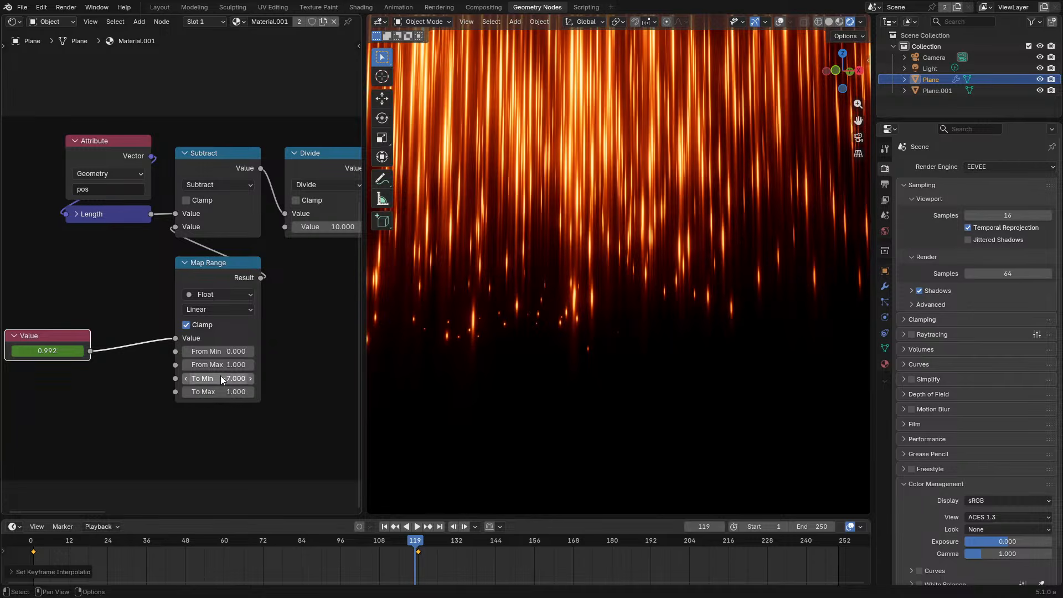
Set the Map Range's To Max to 30 and play the animation from the start to preview the sweep
mouse_move(221, 391)
left_mouse_down()
mouse_move(302, 391)
mouse_move(272, 391)
left_mouse_up()
left_click(28, 536)
key("space")
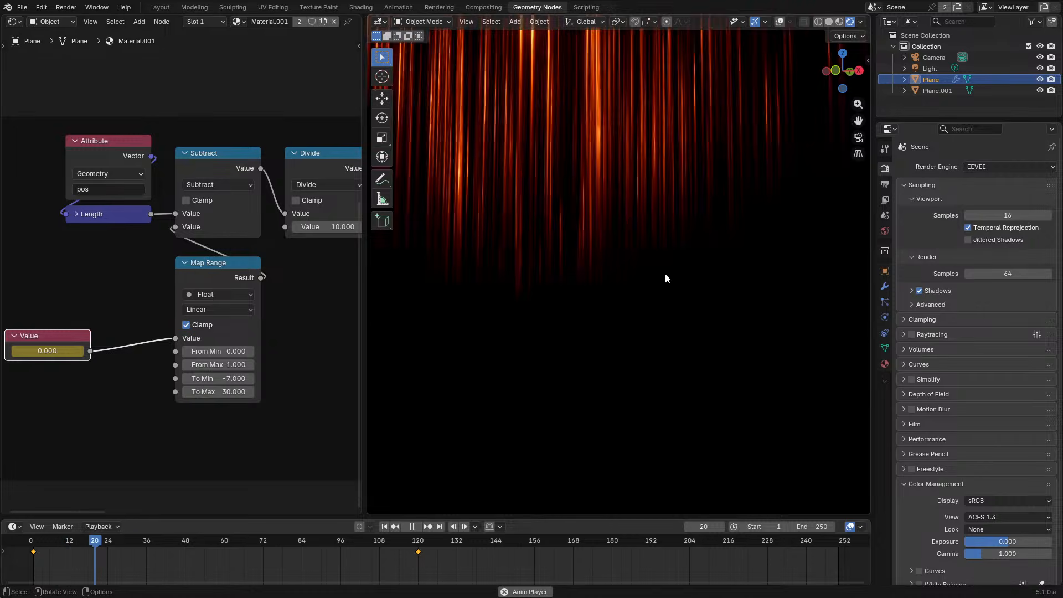
key("space")
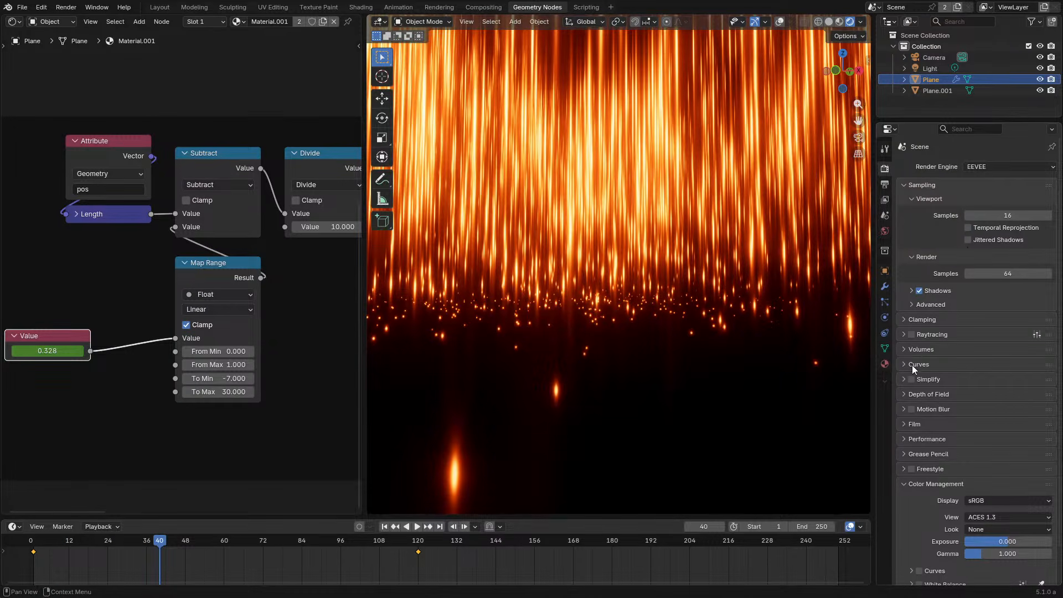
Turn off Temporal Reprojection and enable Jittered Shadows for viewport sampling, and replay the animation
left_click(979, 239)
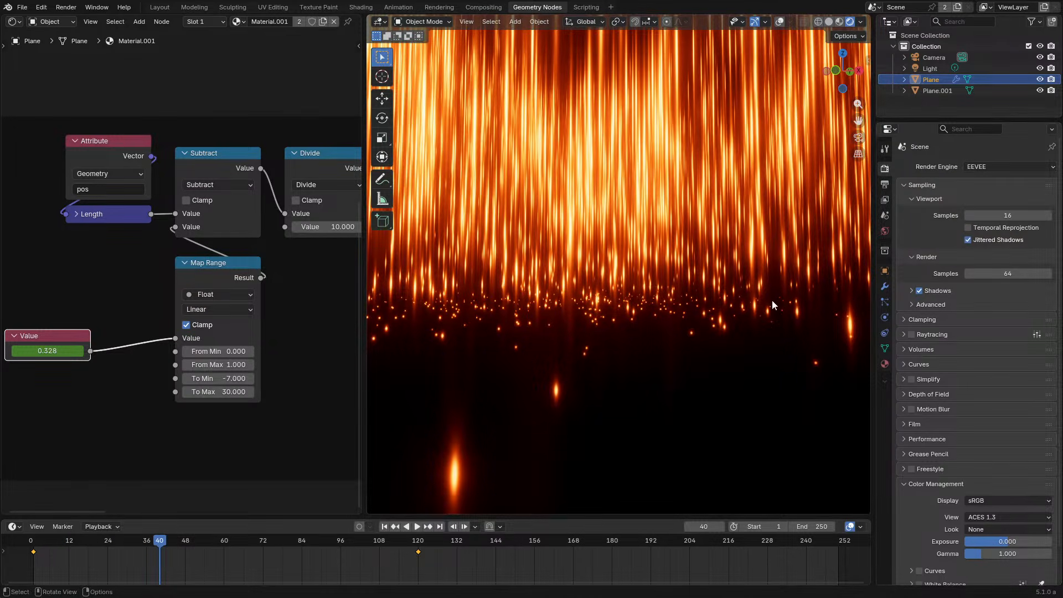
key("space")
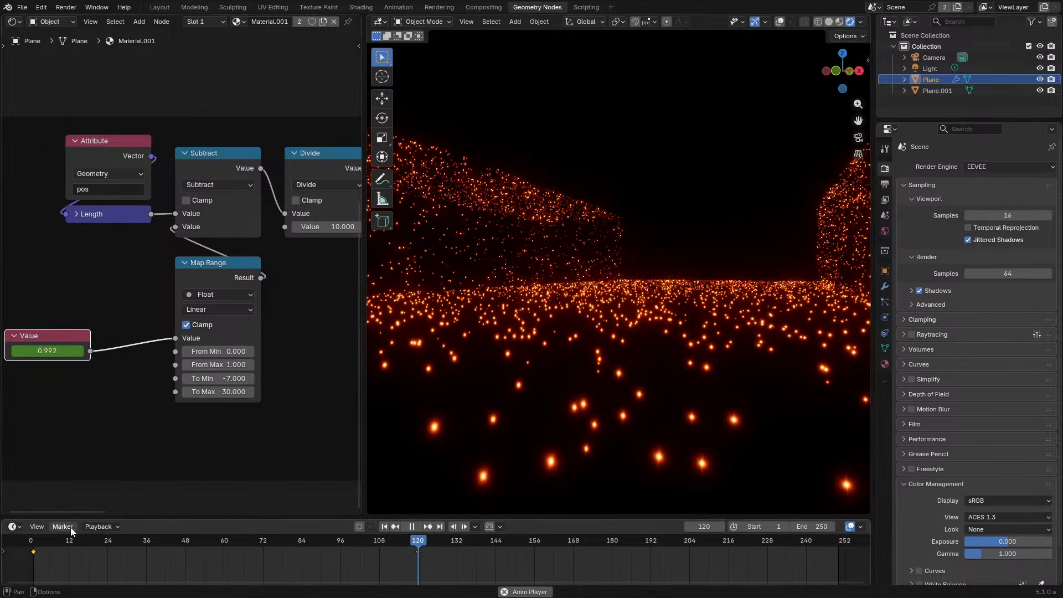
left_click(27, 552)
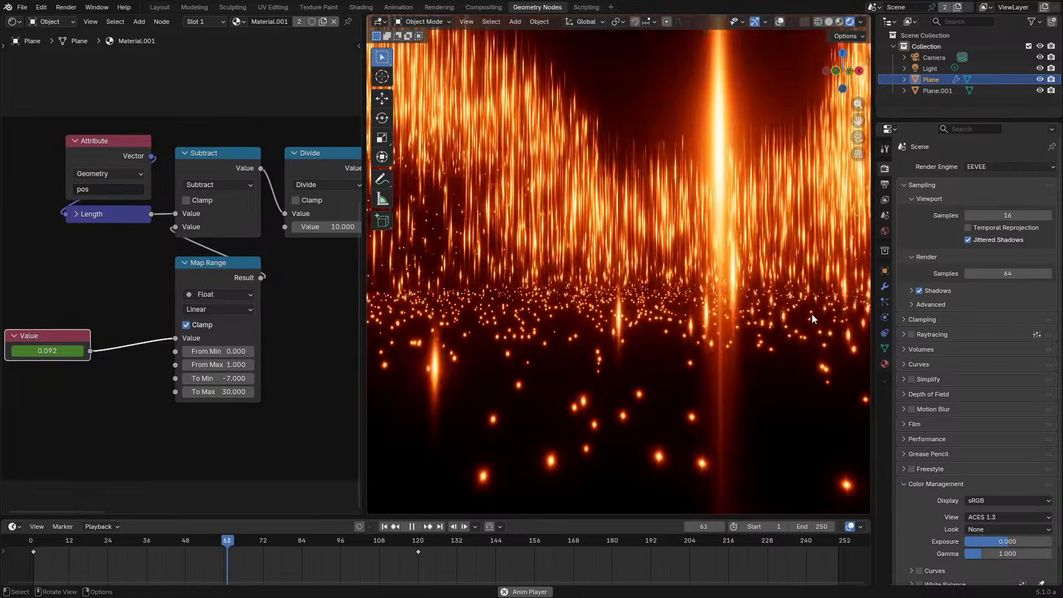
key("space")
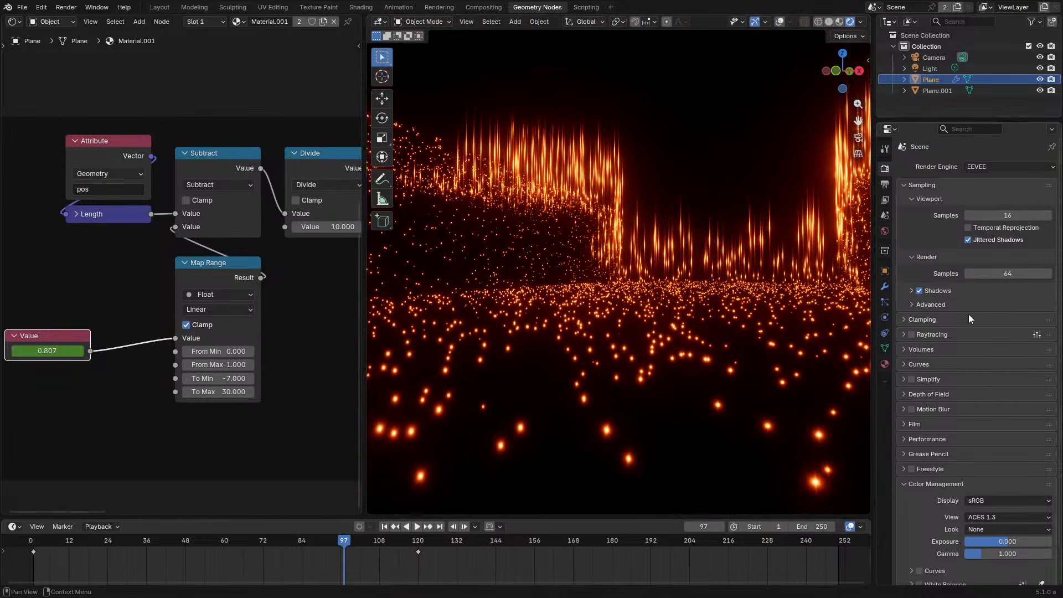
Review the Raytracing settings with Screen Tracing and Fast GI Approximation, and the Shadows settings with their Advanced options
left_click(932, 334)
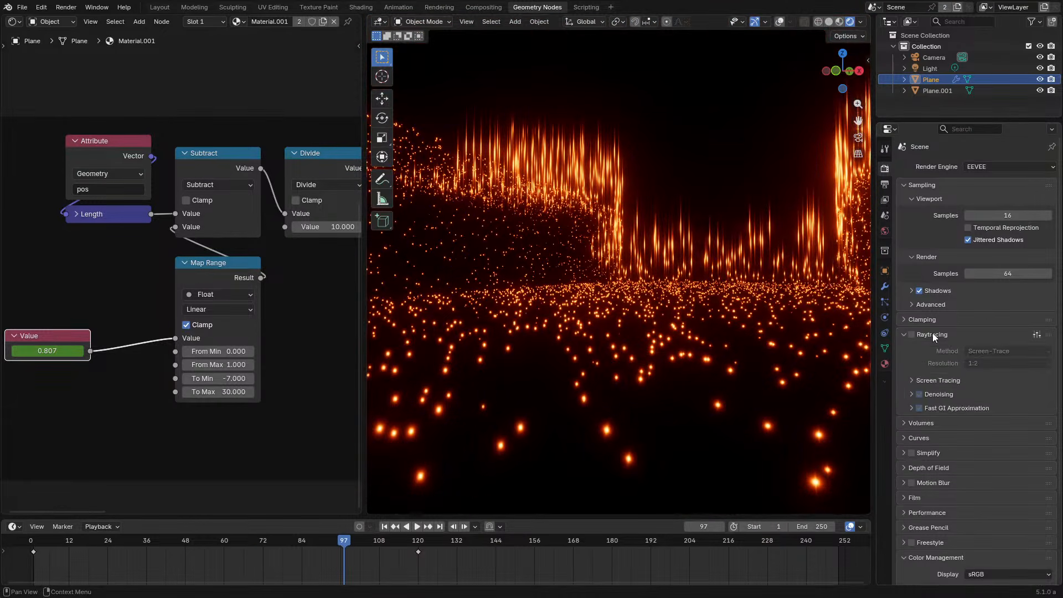
left_click(926, 380)
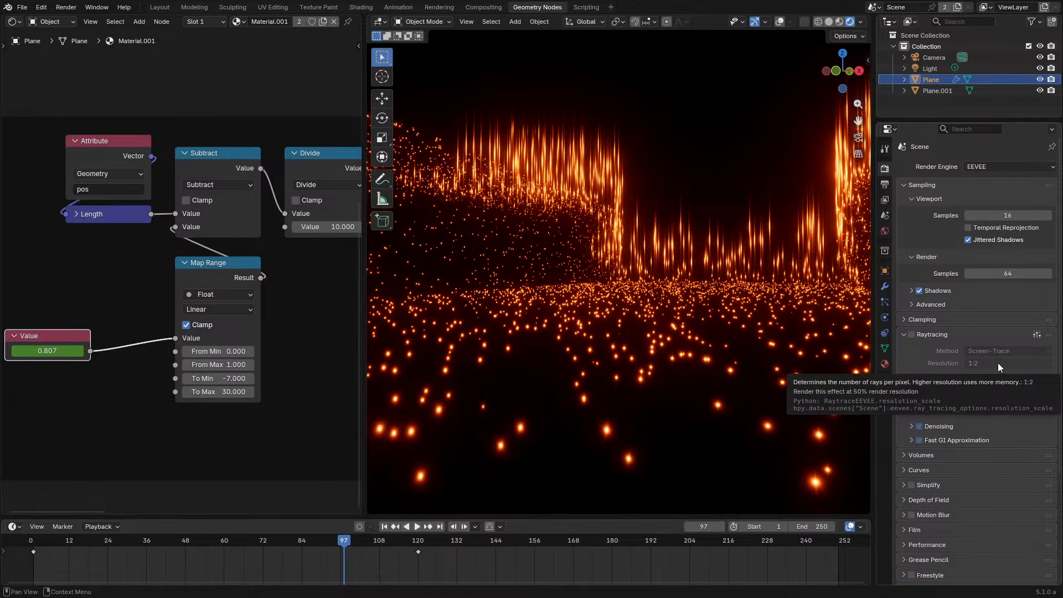
left_click(912, 439)
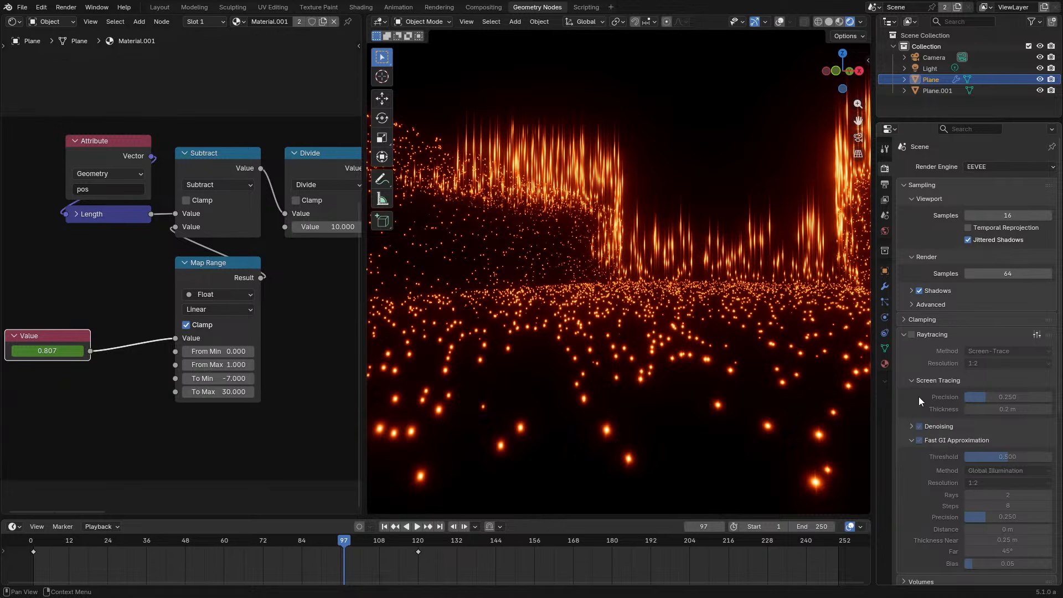
left_click(976, 292)
mouse_move(1020, 349)
left_mouse_down()
mouse_move(971, 348)
mouse_move(1001, 346)
left_mouse_up()
left_click(930, 363)
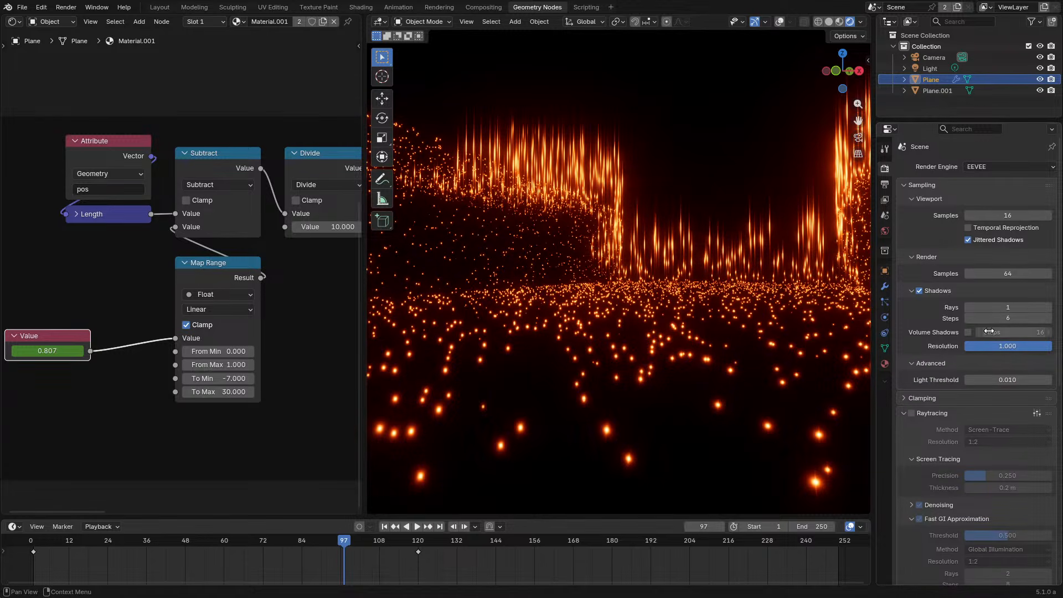
left_click(1004, 364)
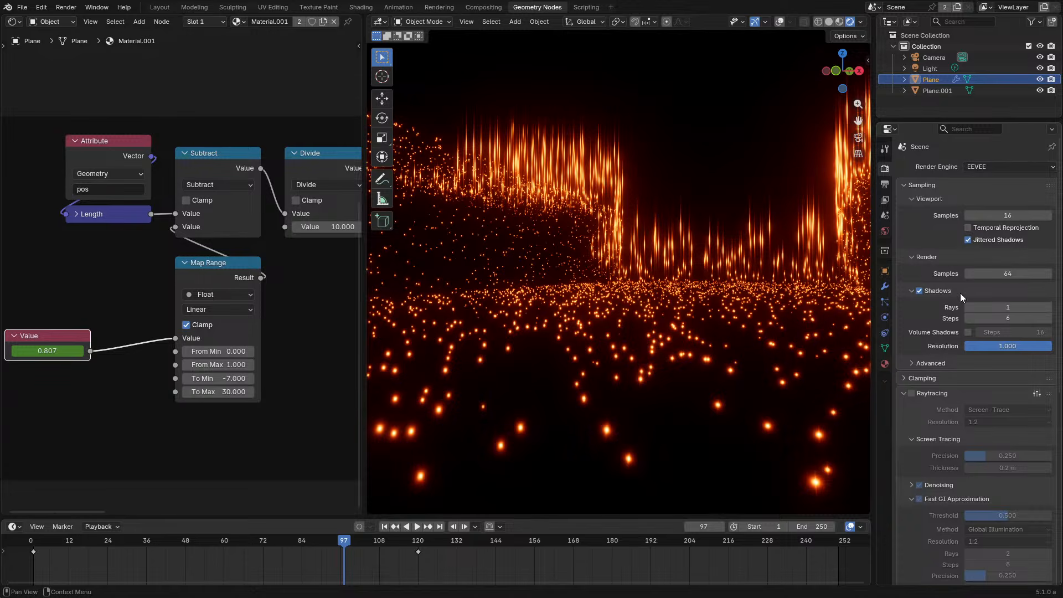
Review the raytracing Denoising options, the remaining EEVEE render settings and the shadow Resolution value
scroll(952, 341, "down", 4)
scroll(952, 348, "down", 2)
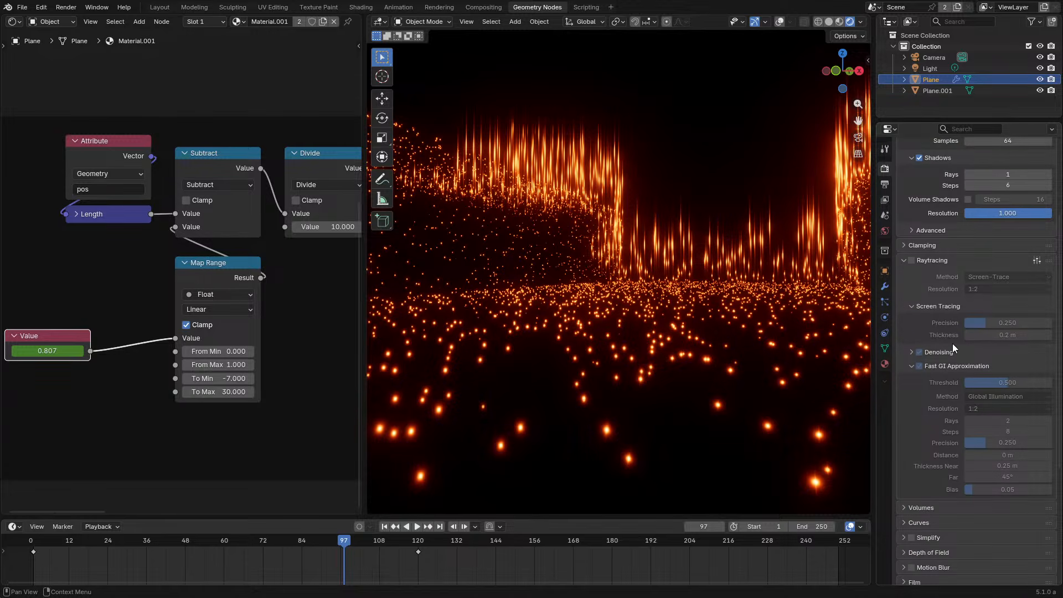
left_click(909, 352)
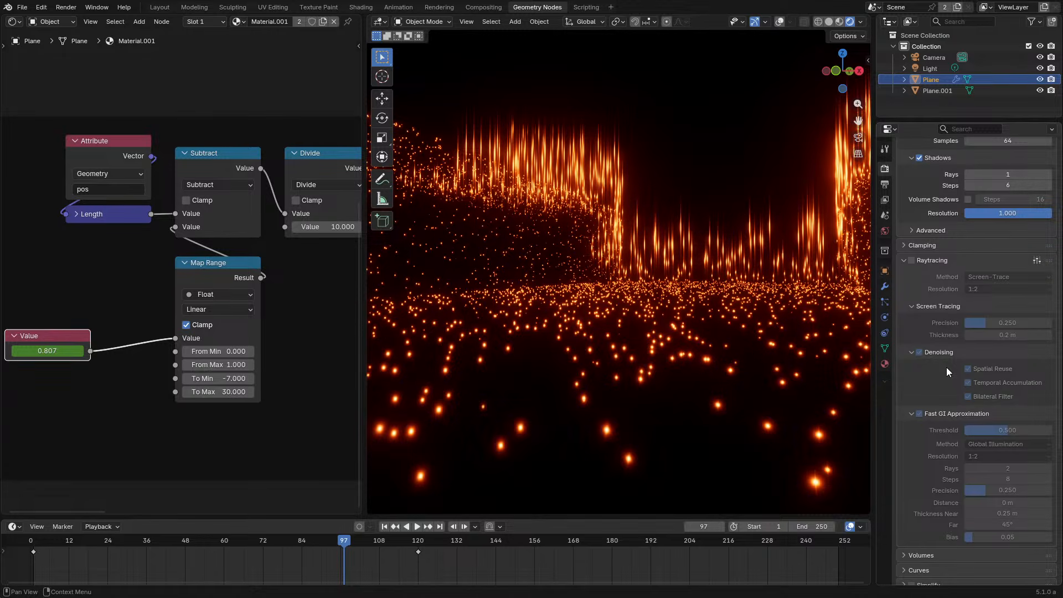
scroll(945, 367, "down", 9)
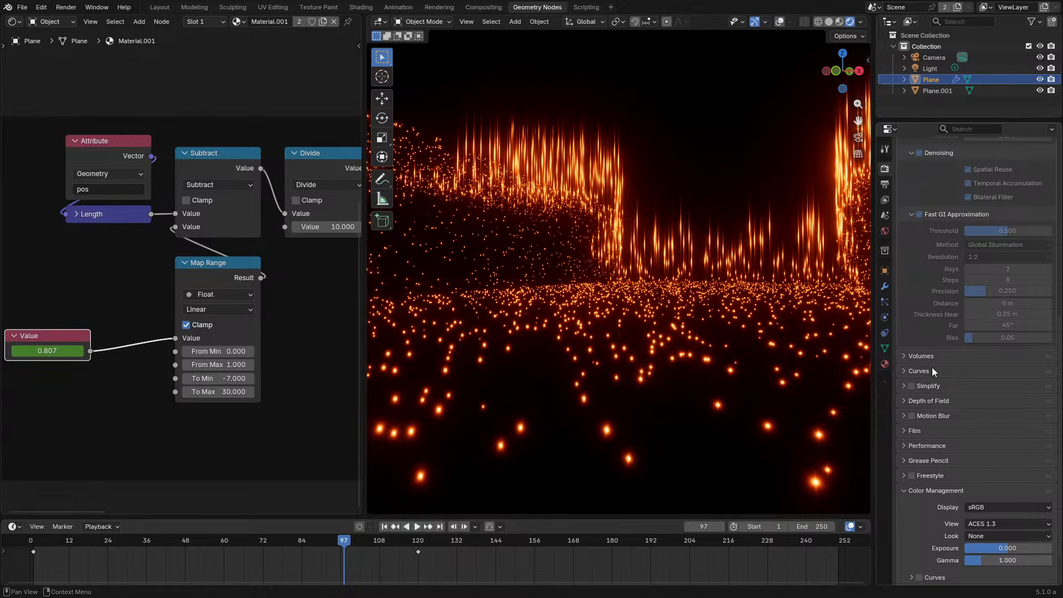
scroll(935, 359, "down", 5)
scroll(936, 360, "up", 5)
scroll(936, 360, "up", 2)
scroll(935, 360, "up", 4)
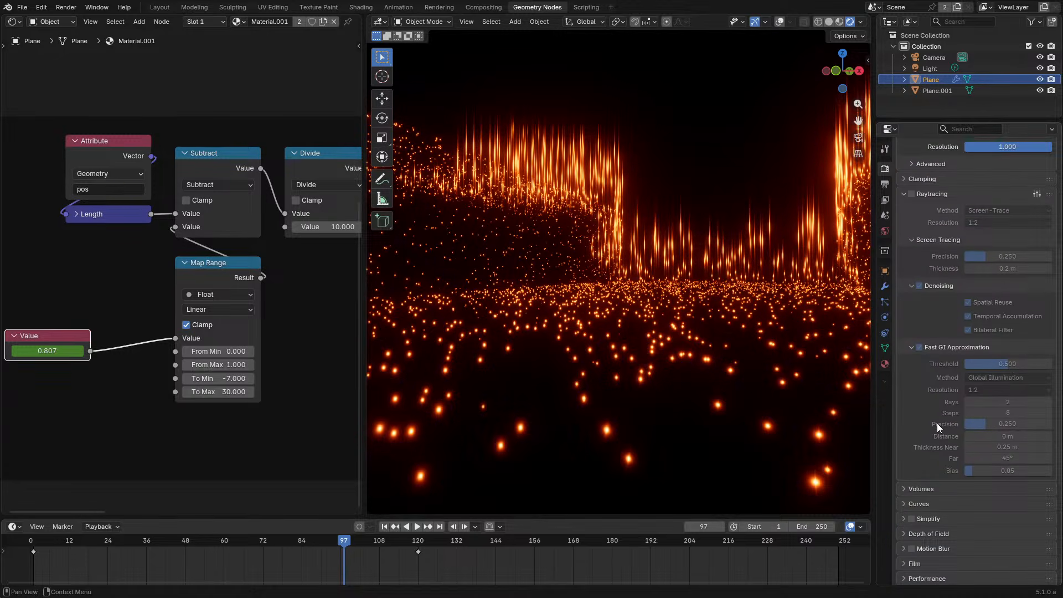
scroll(936, 423, "down", 4)
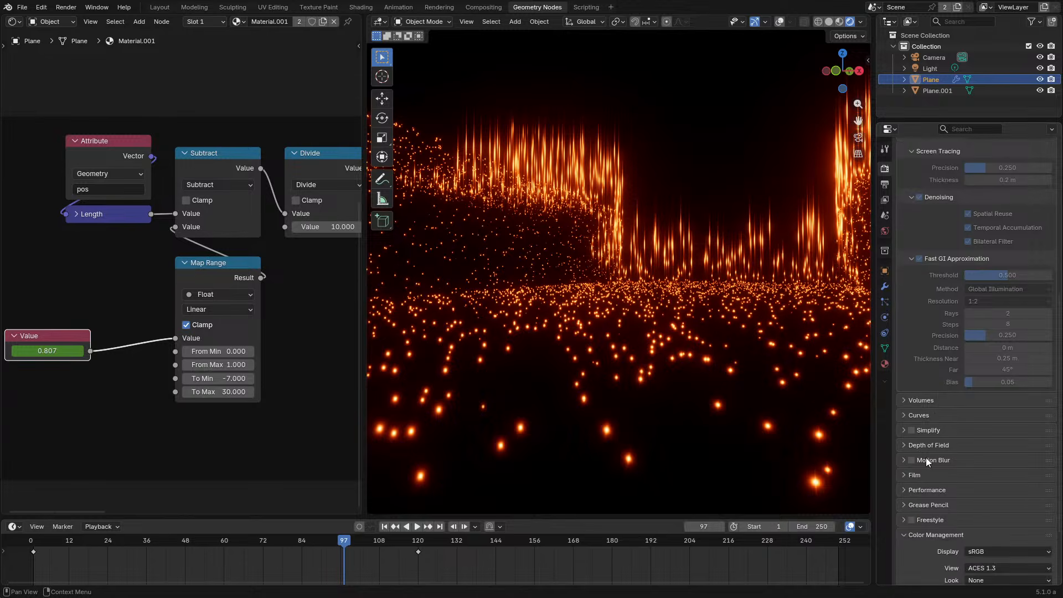
scroll(961, 322, "up", 4)
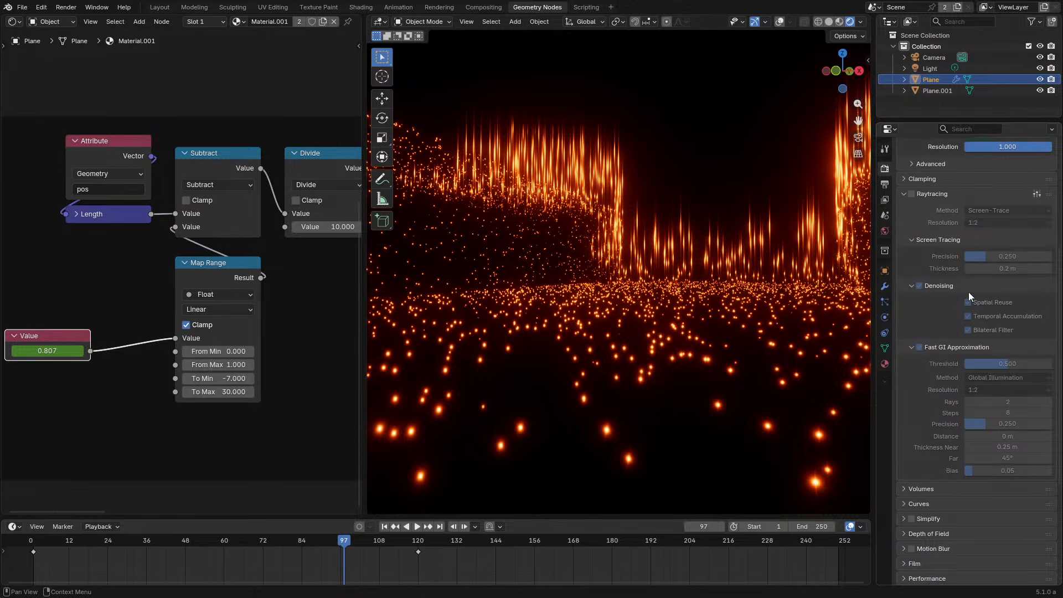
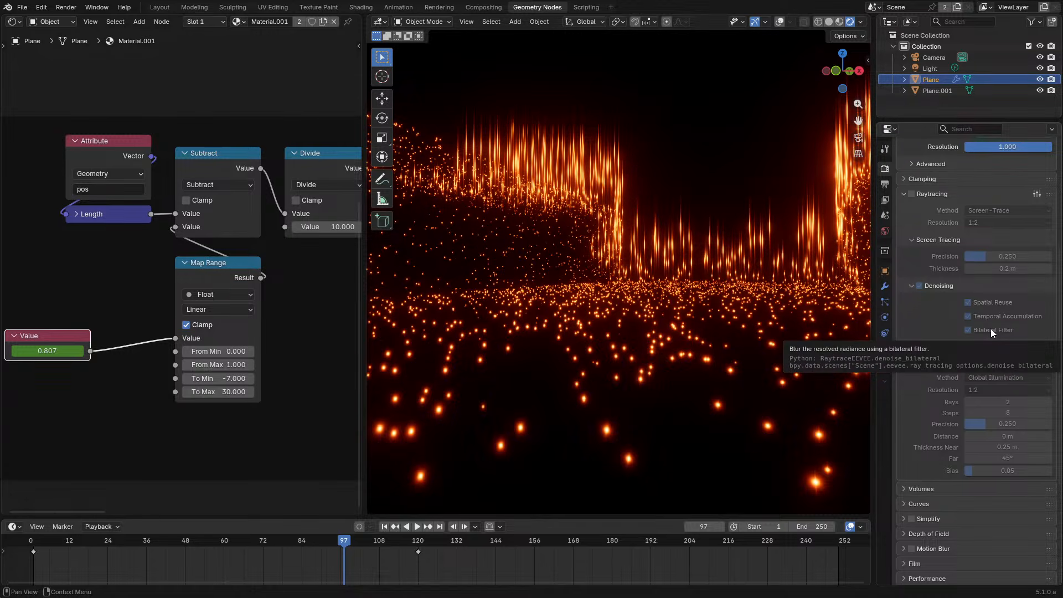
scroll(967, 455, "down", 3)
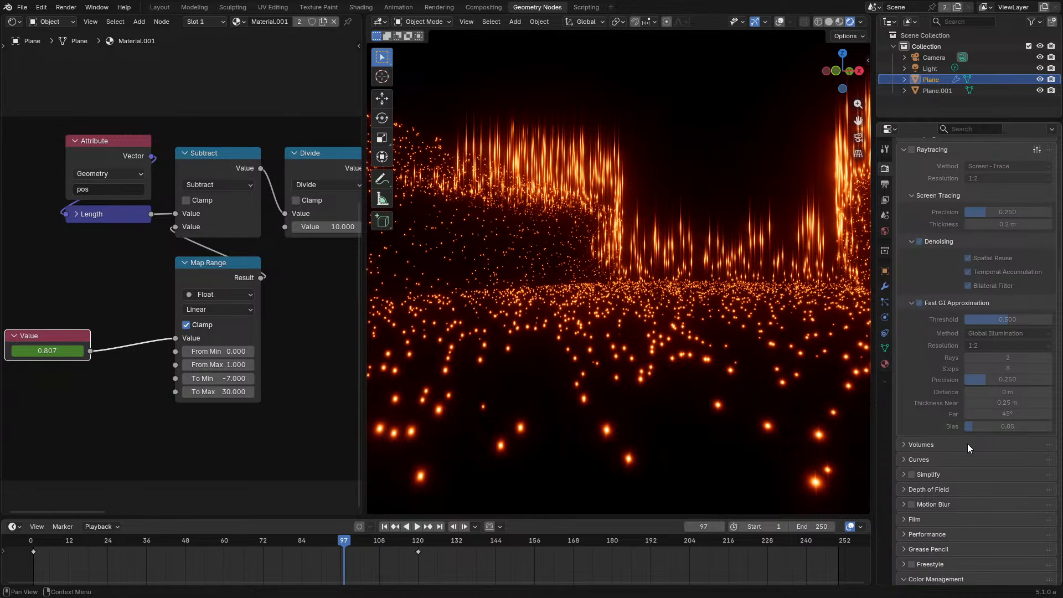
scroll(965, 426, "up", 2)
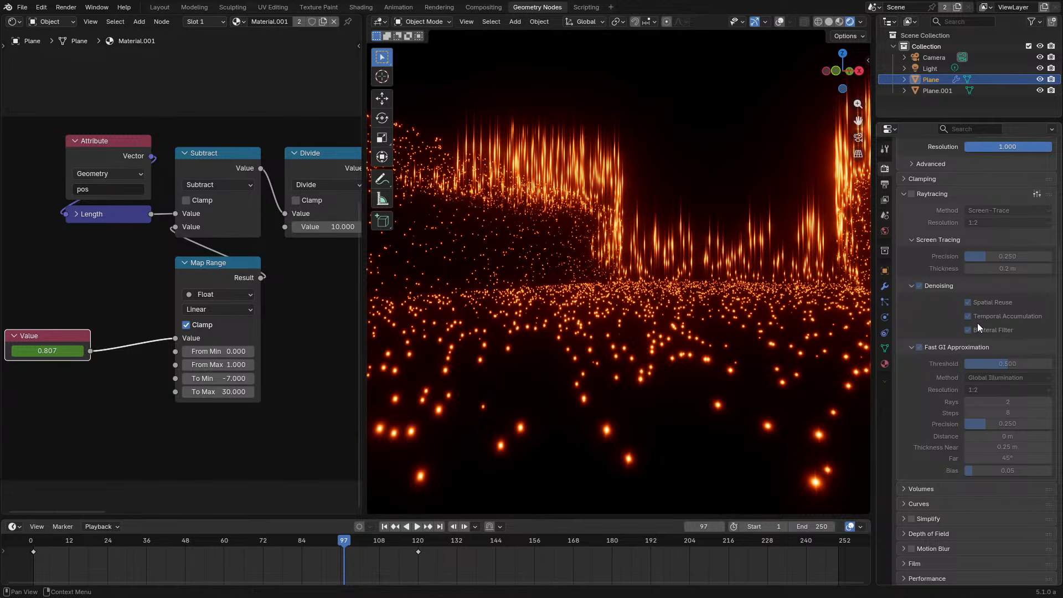
scroll(978, 325, "down", 5)
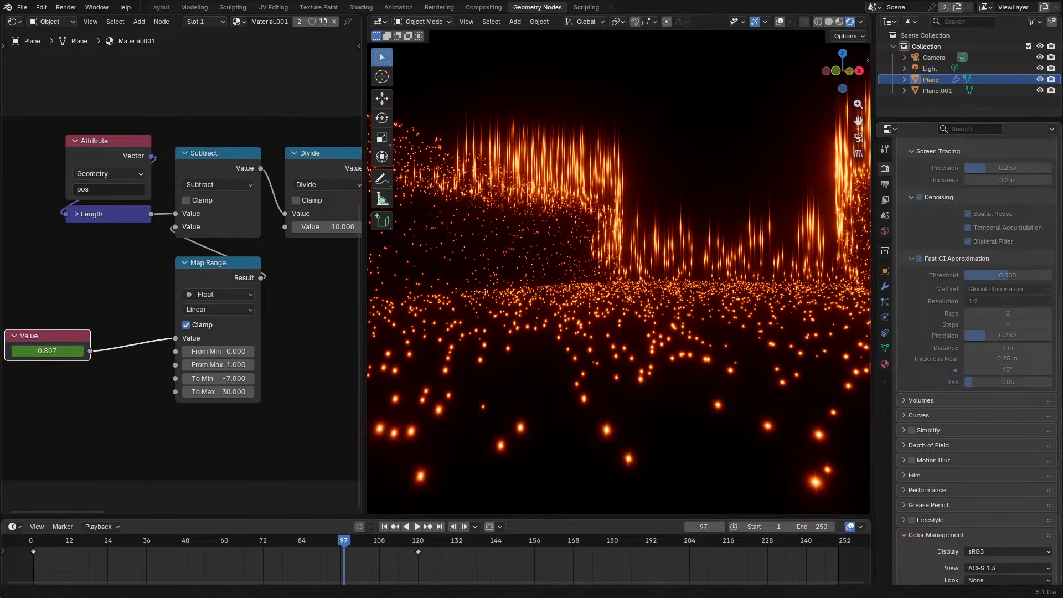
scroll(996, 340, "up", 13)
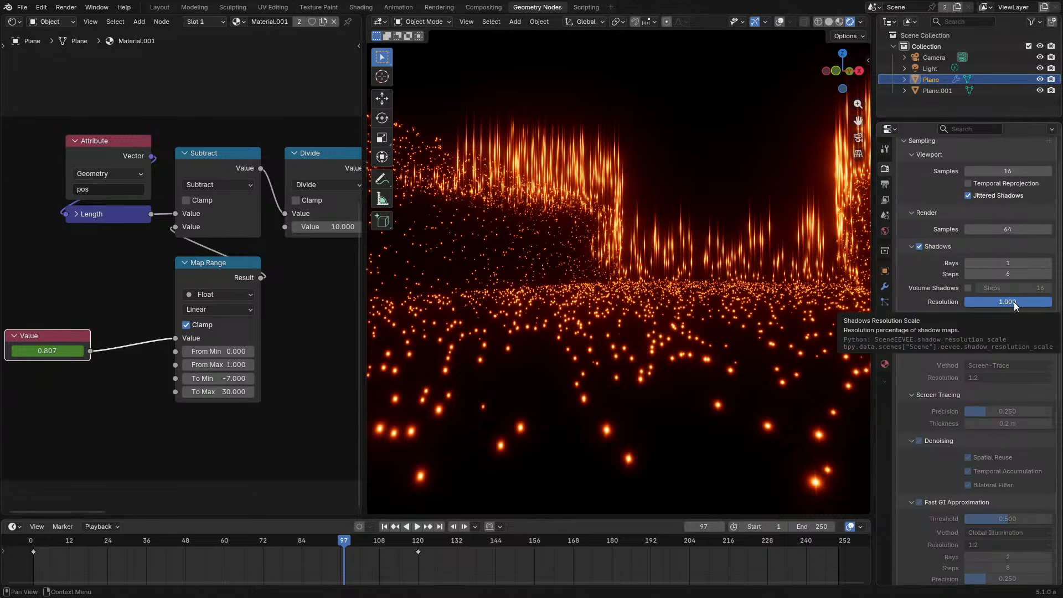
left_click(986, 303)
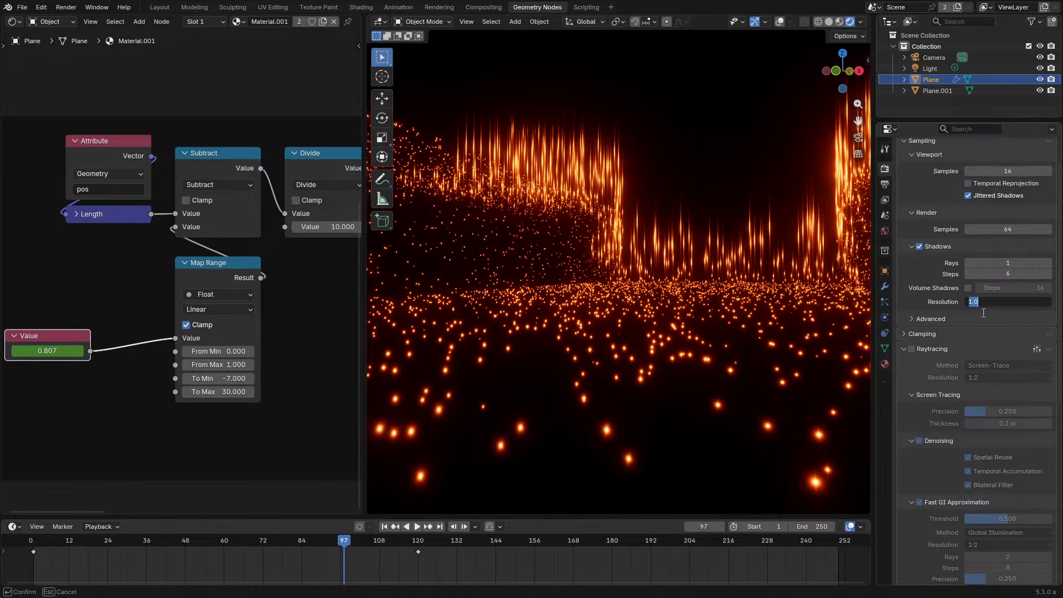
key("Return")
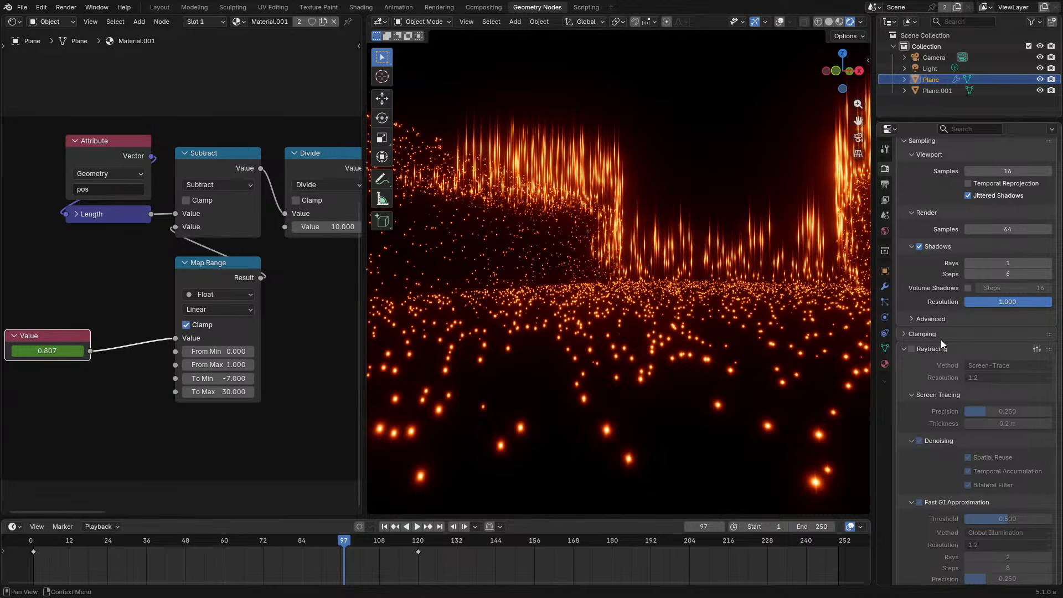
Review the Light's Shadow settings and return to the render properties
left_click(934, 68)
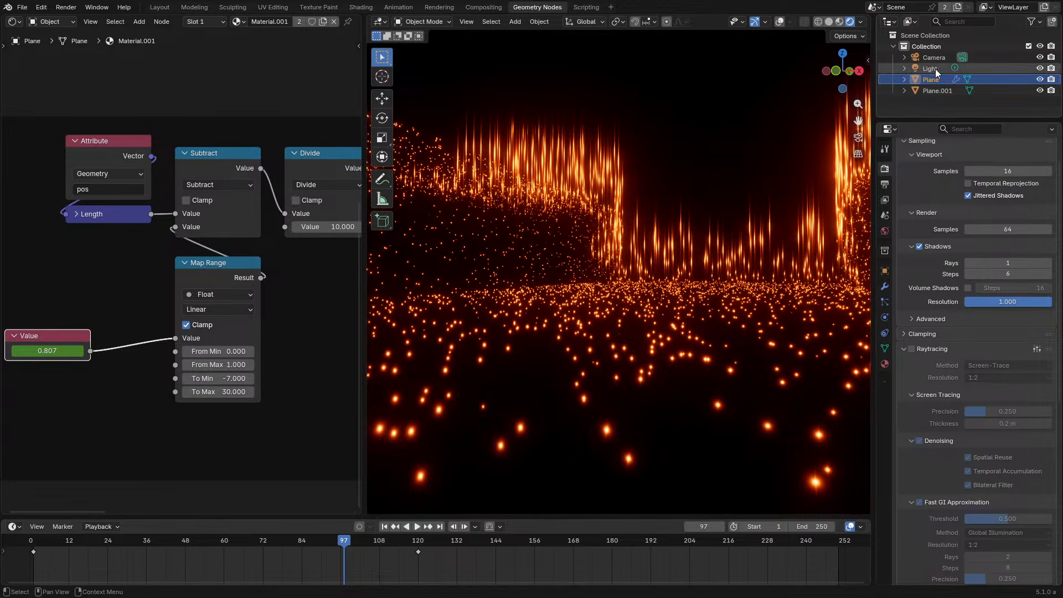
left_click(884, 317)
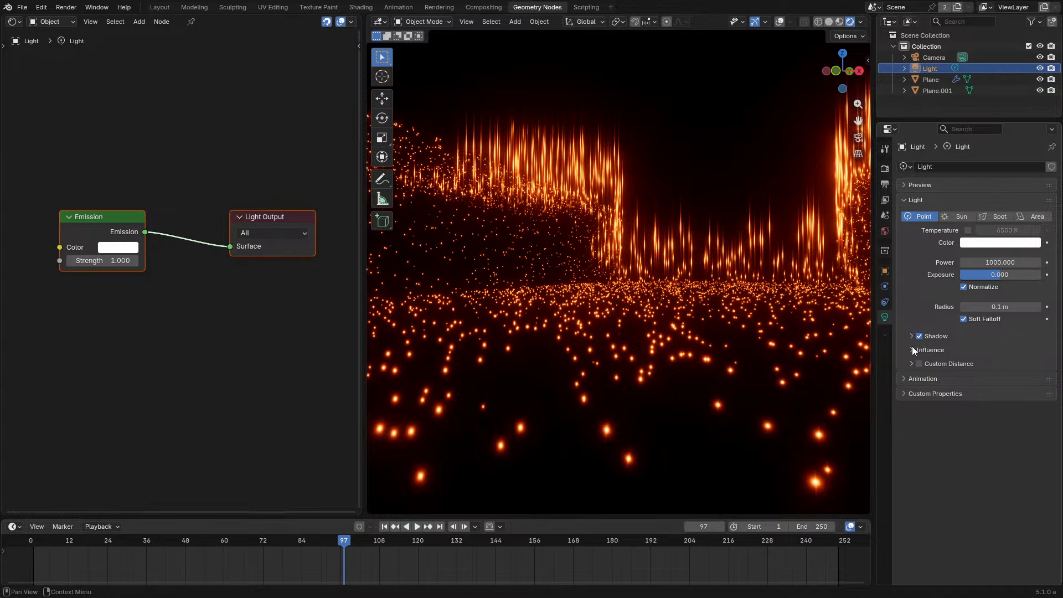
left_click(910, 336)
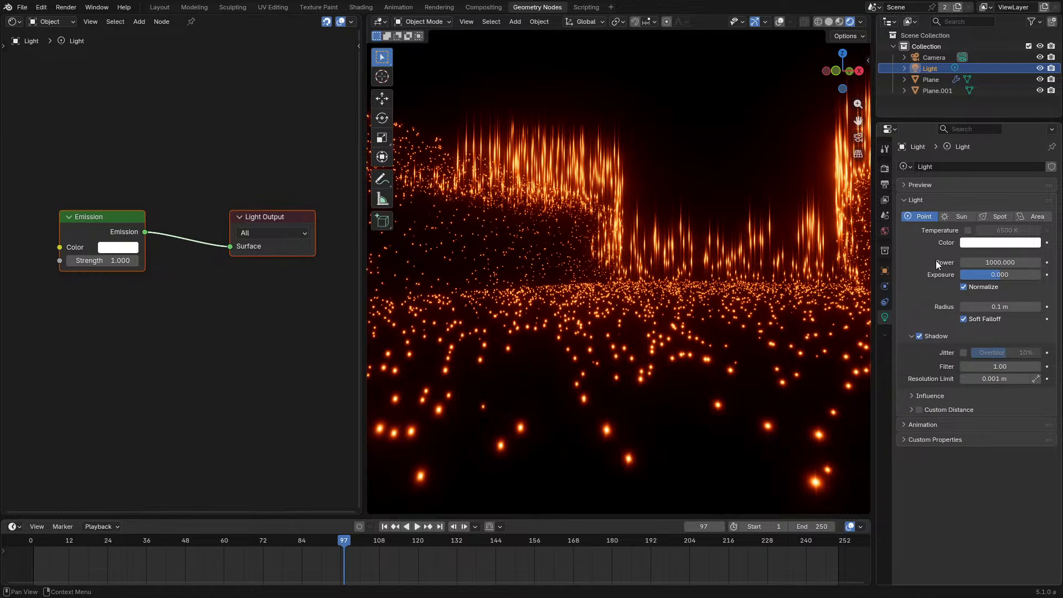
left_click(885, 167)
left_click(979, 413)
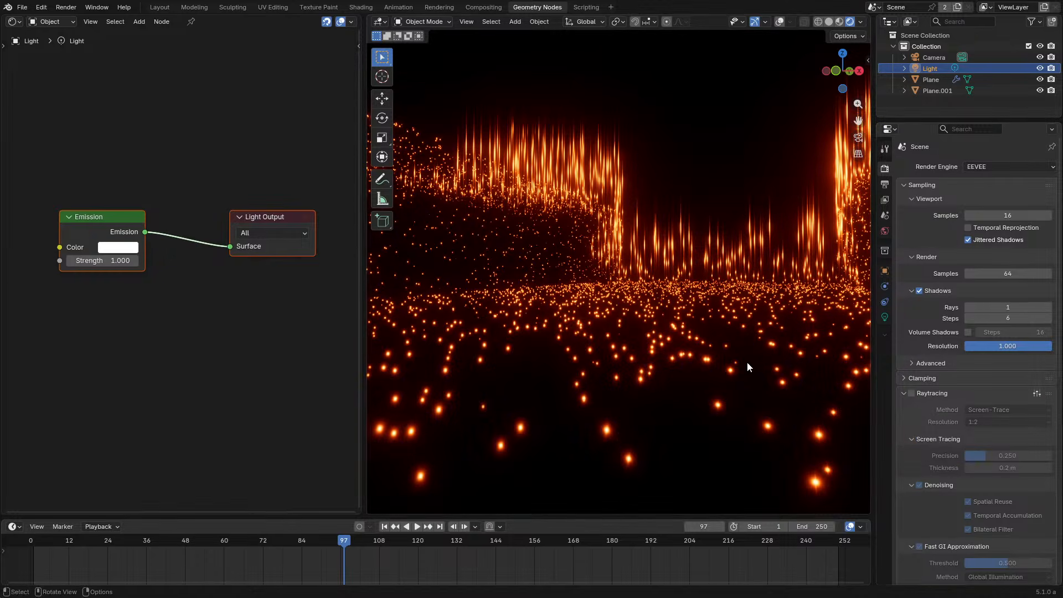
Replay the animation from its early frames to preview the glowing sweep
left_click(39, 542)
key("space")
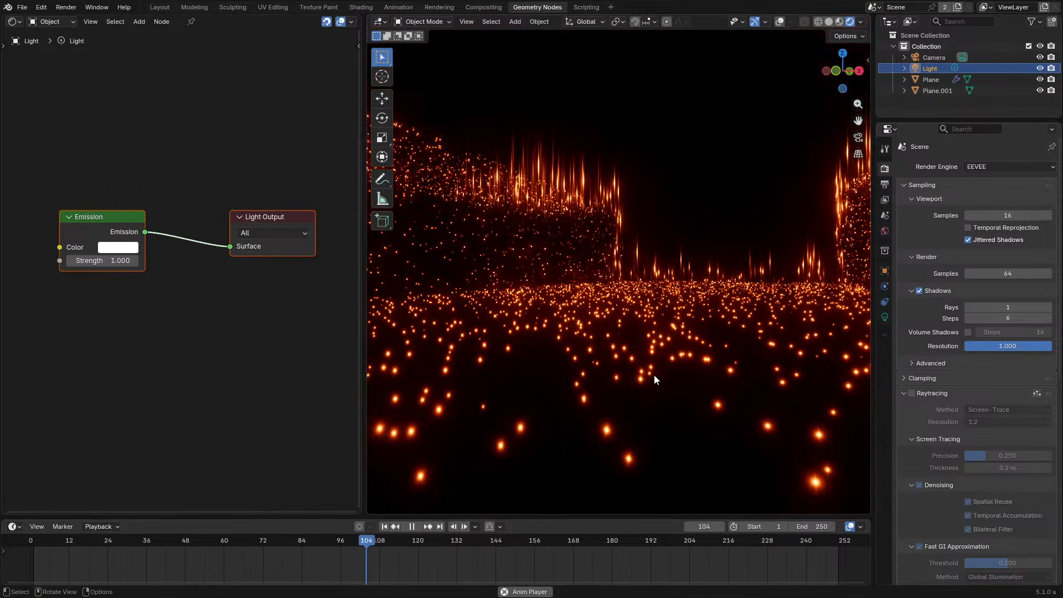
left_click(66, 541)
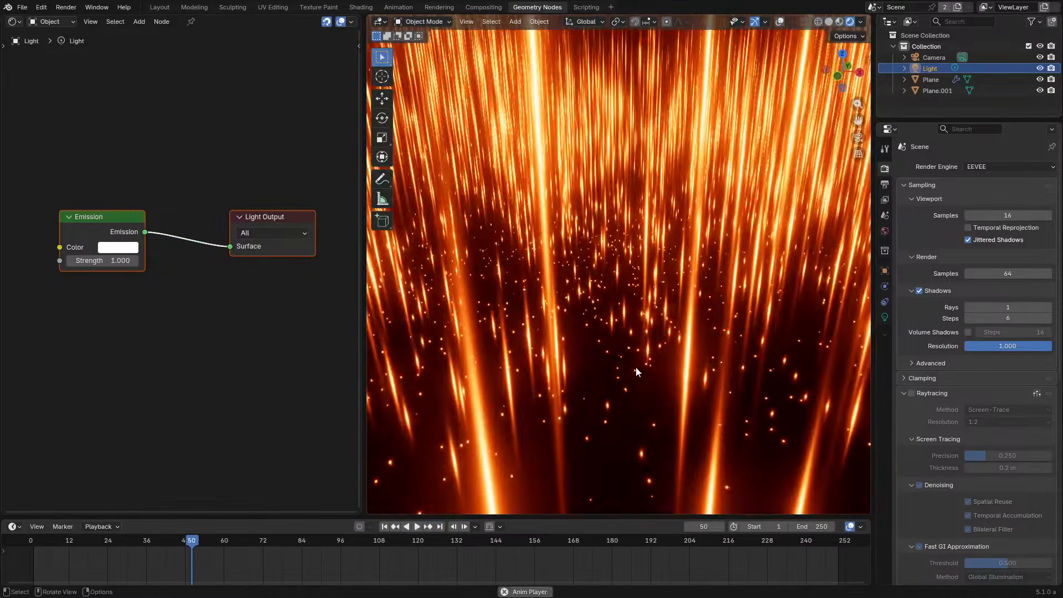
key("space")
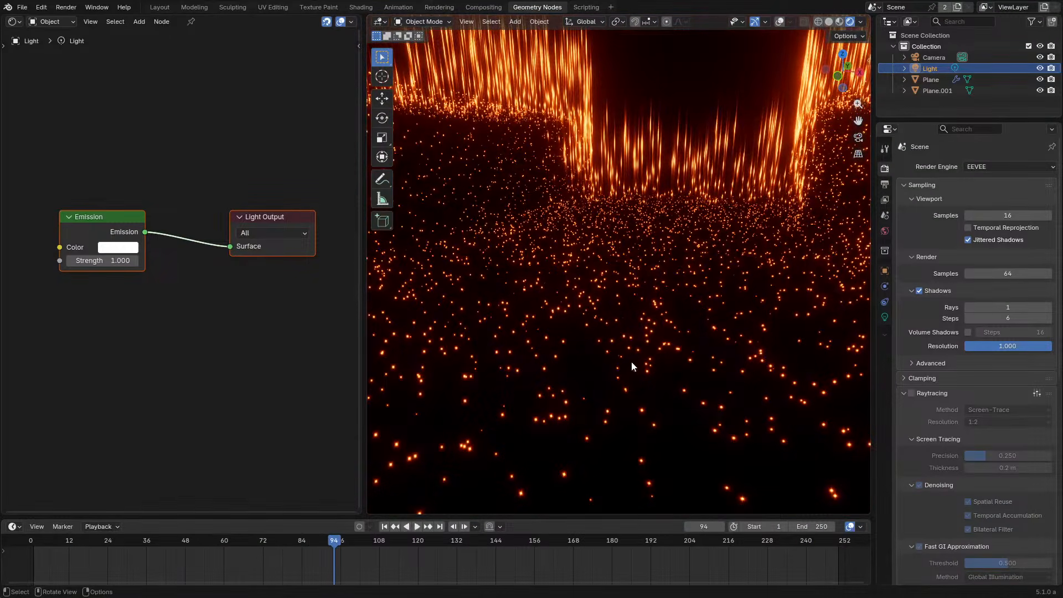
Select the particle plane to show its material nodes and preview the sweep from a lower viewing angle
left_click(559, 383)
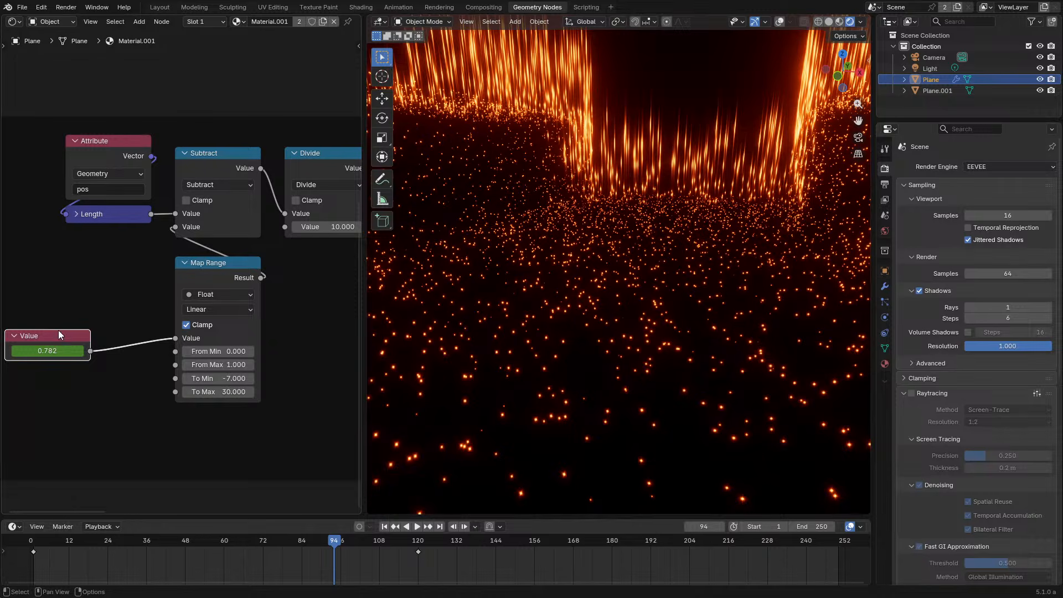
left_click_drag(58, 330, 121, 314)
scroll(285, 328, "down", 6)
middle_click_drag(288, 329, 99, 362)
key("space")
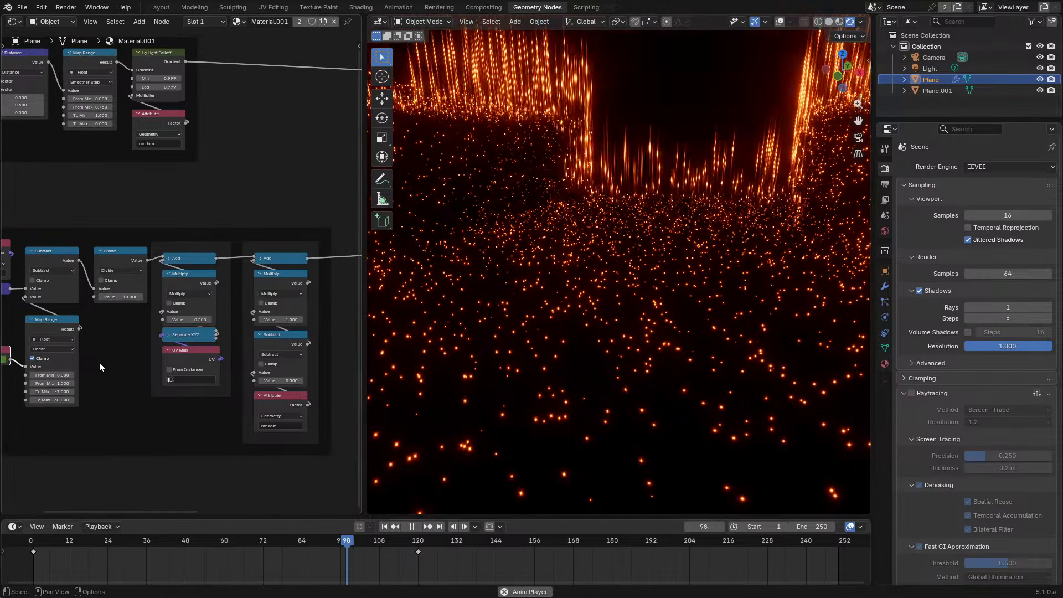
left_click(131, 537)
middle_click_drag(645, 359, 655, 334)
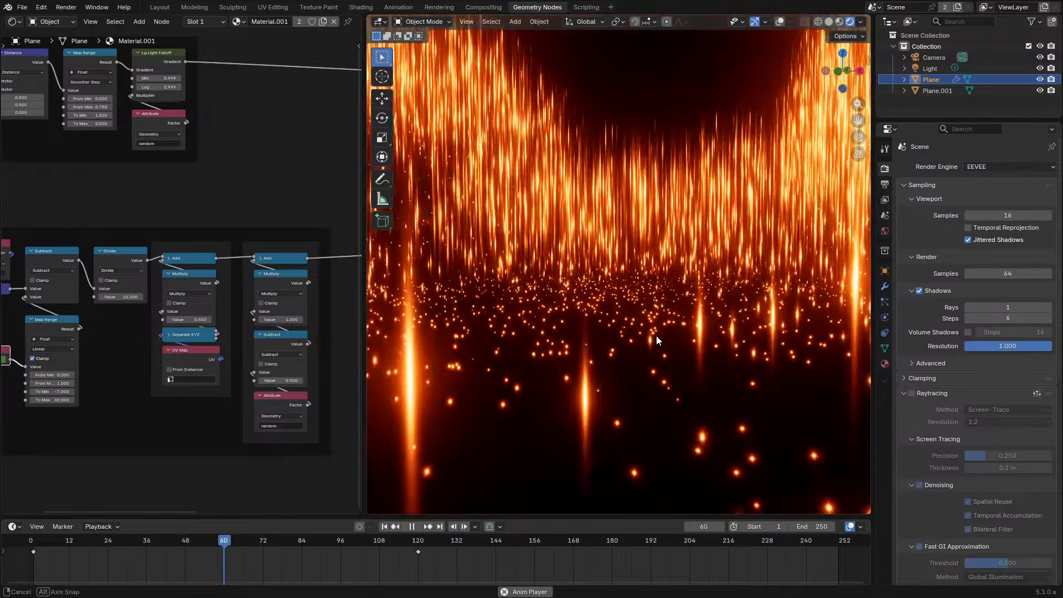
key("space")
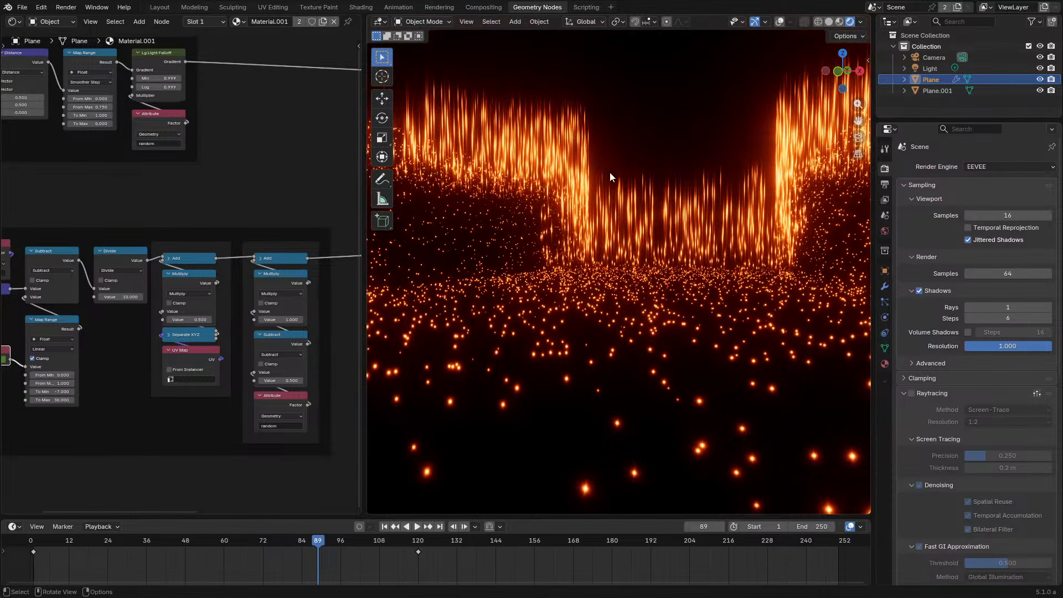
Review the Displacement method options in the material's surface settings and replay the animation from the start
left_click(884, 364)
scroll(954, 401, "down", 2)
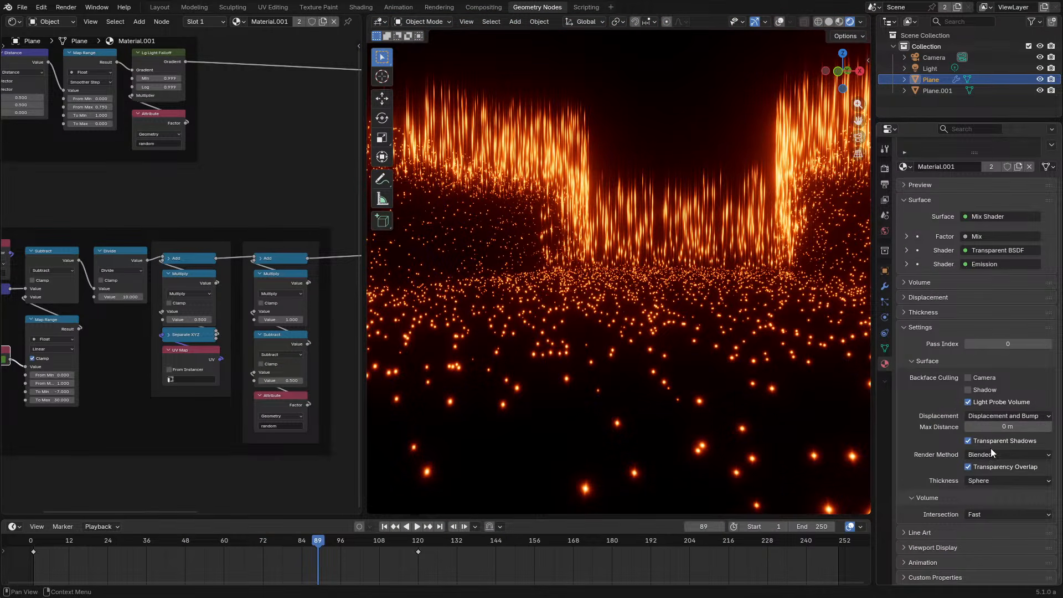
left_click(991, 415)
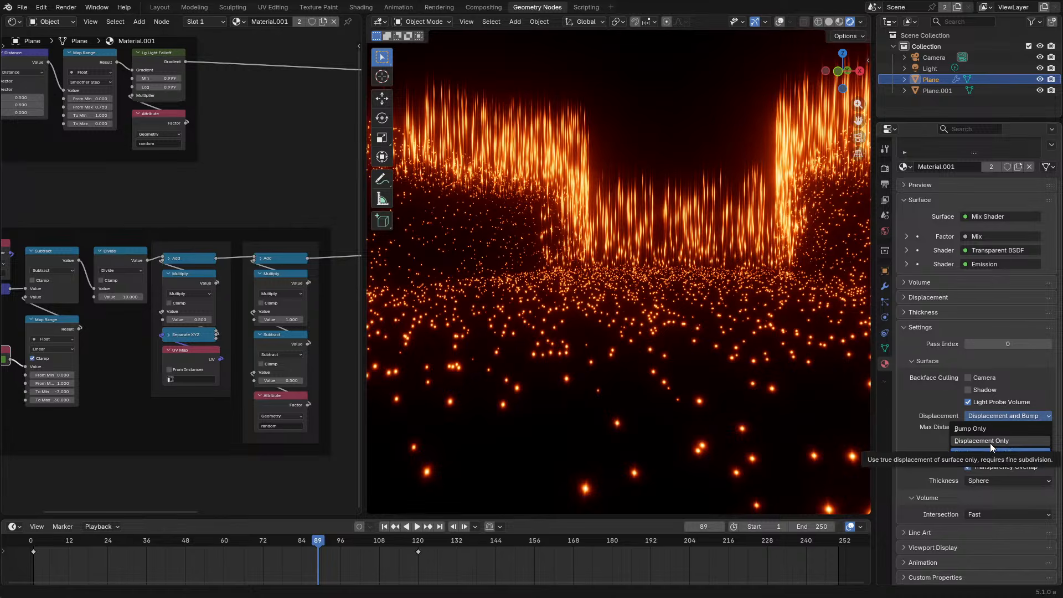
left_click(990, 441)
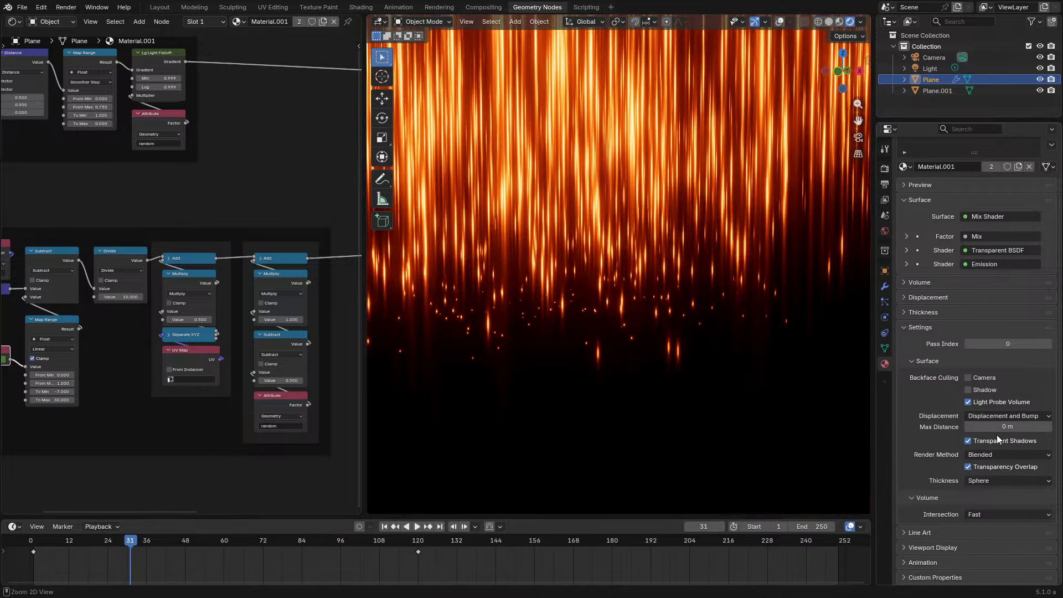
left_click(1004, 416)
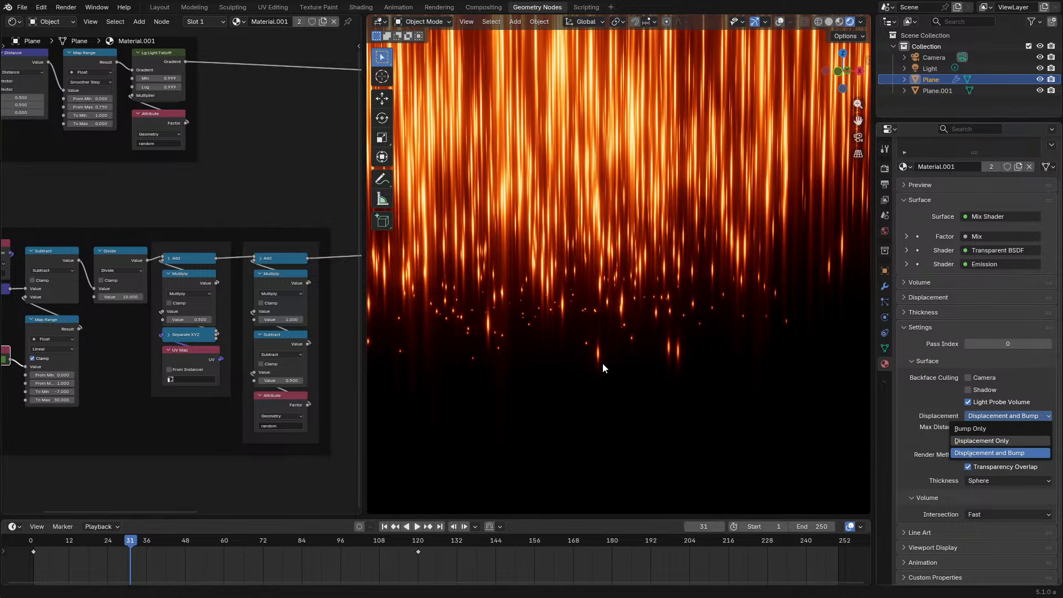
left_click(615, 376)
left_click(35, 540)
key("space")
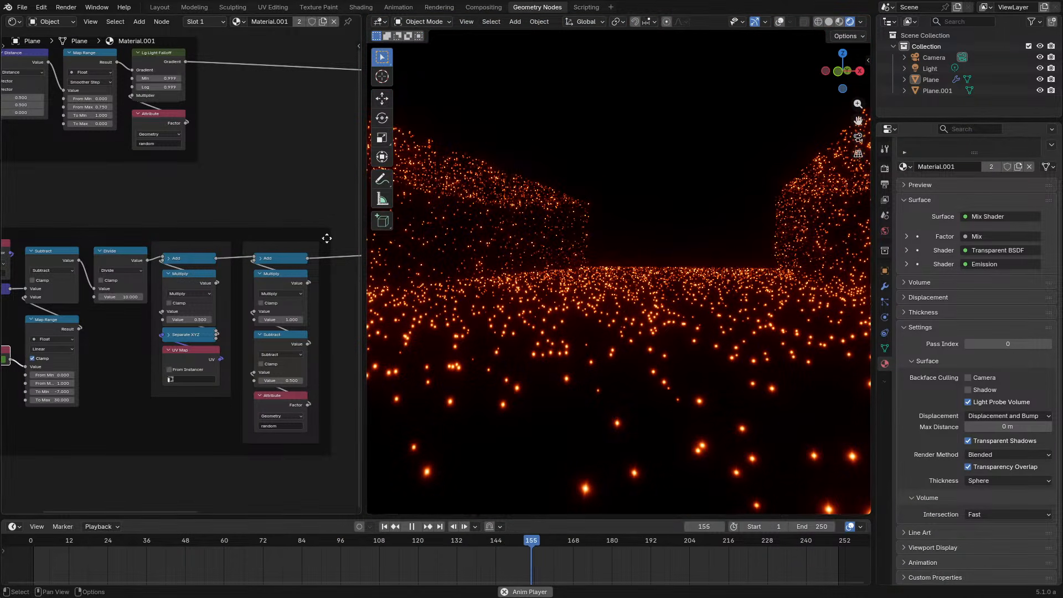
key("space")
Add a Noise Texture node below the framed gradient nodes of the material
key("shift+a")
type("n")
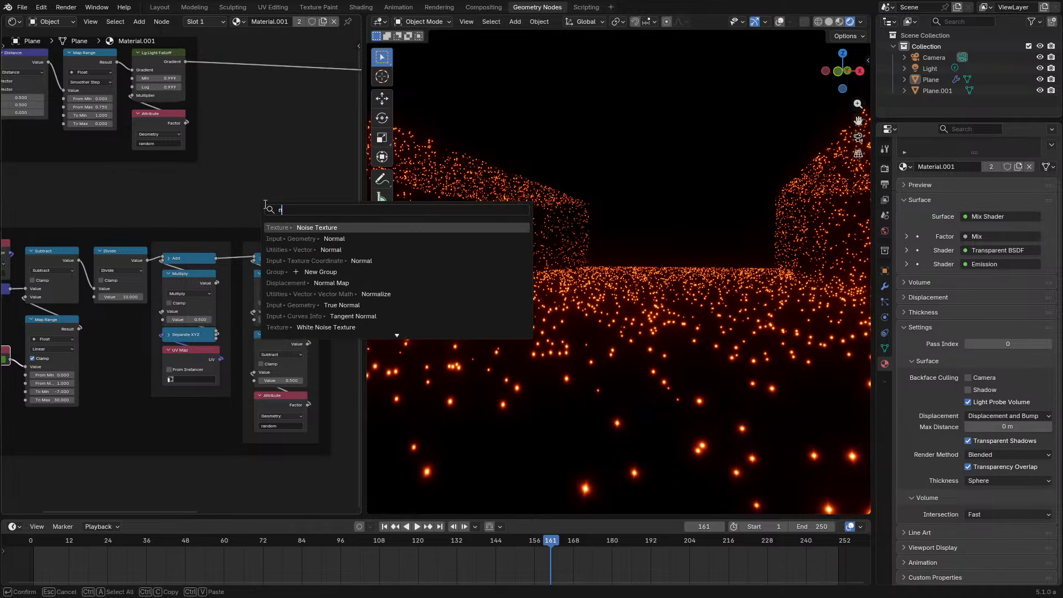
type("oise")
key("Return")
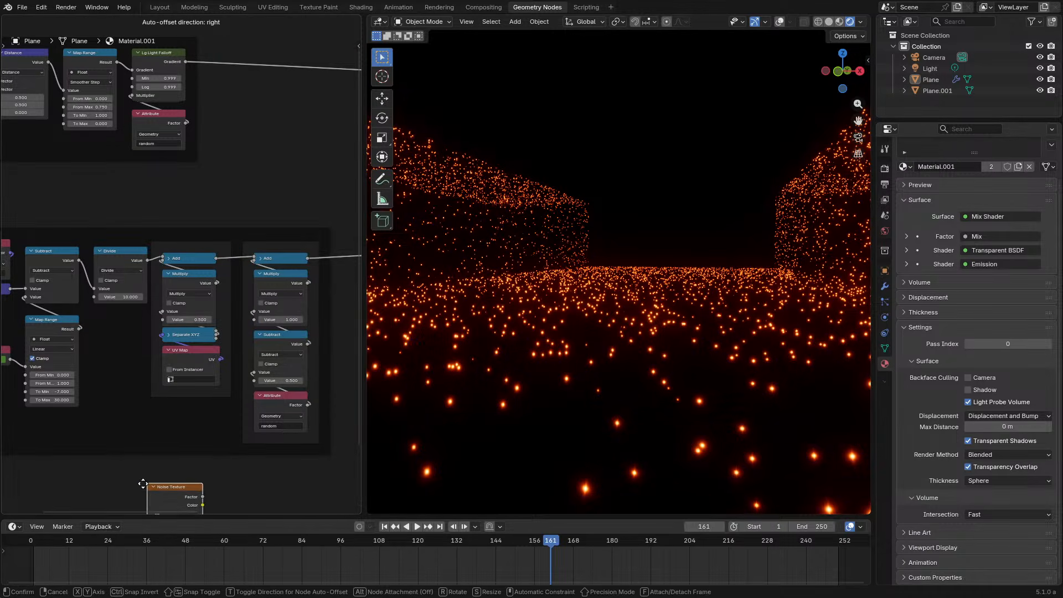
left_click(143, 484)
Move the playhead to frame 45 and check the material's Displacement options again
left_click_drag(443, 545, 177, 545)
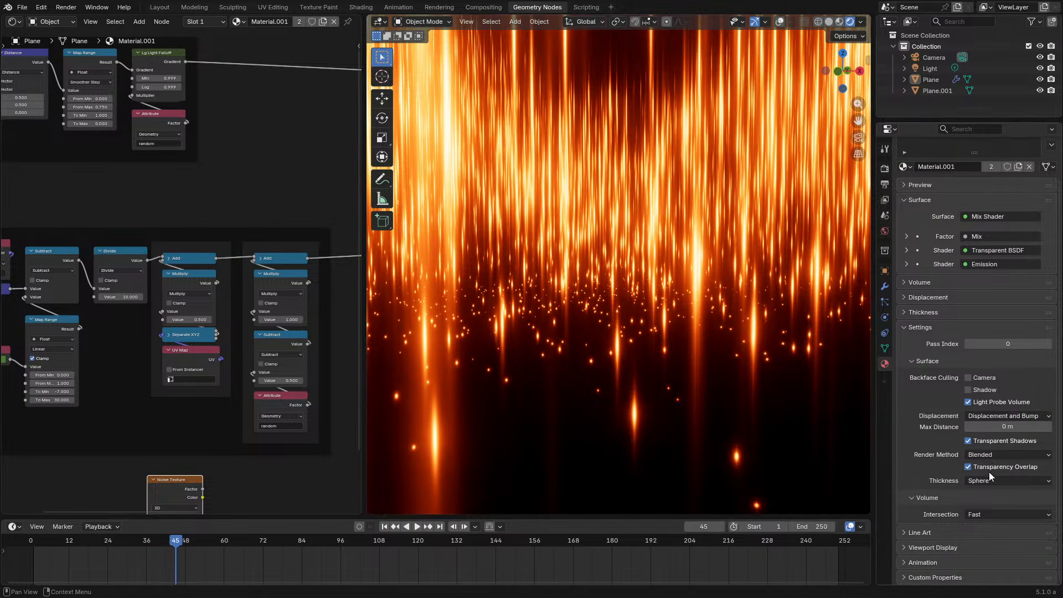
left_click(995, 413)
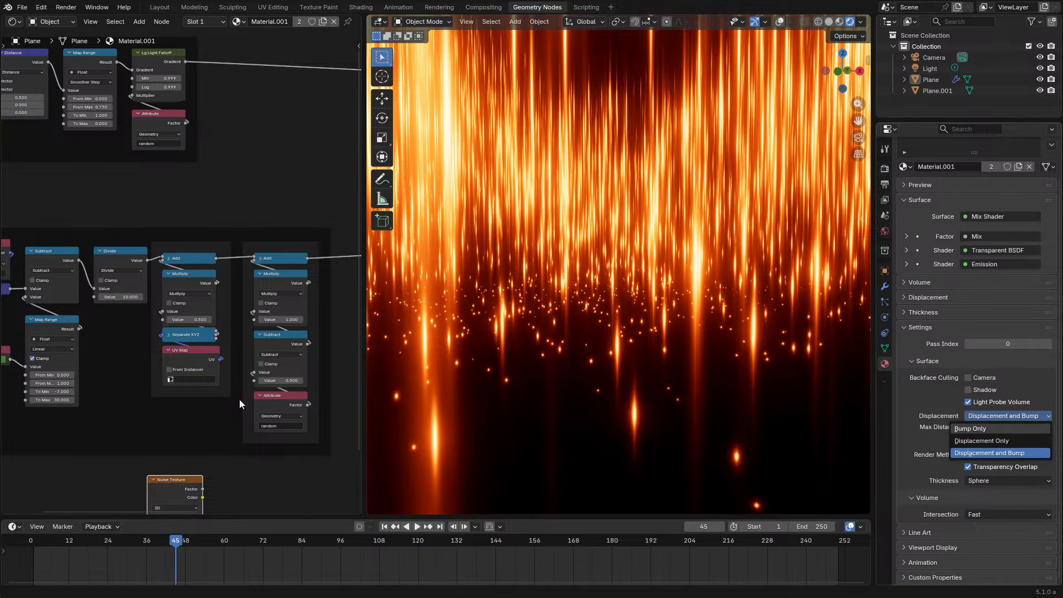
left_click(226, 409)
Maximize the material node editor around the new Noise Texture node
key("ctrl+space")
middle_click_drag(515, 465, 514, 318)
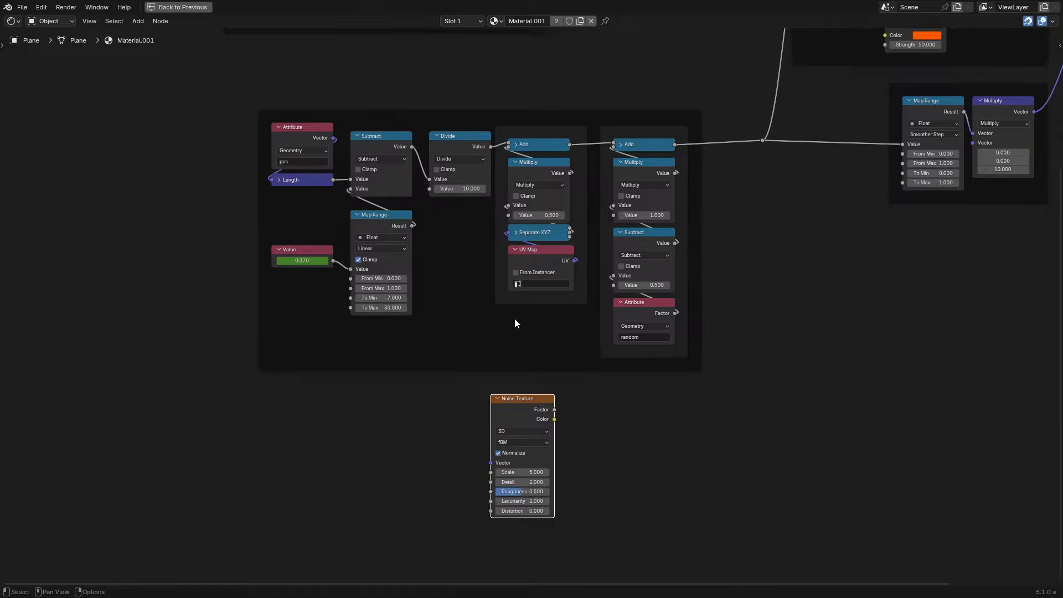
scroll(531, 311, "up", 4)
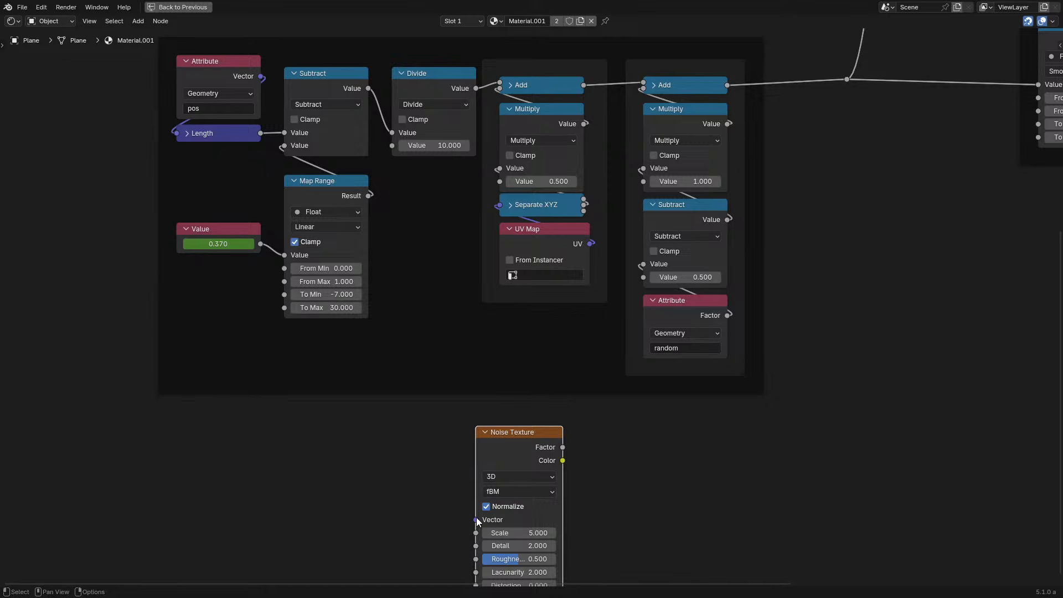
left_click(239, 68)
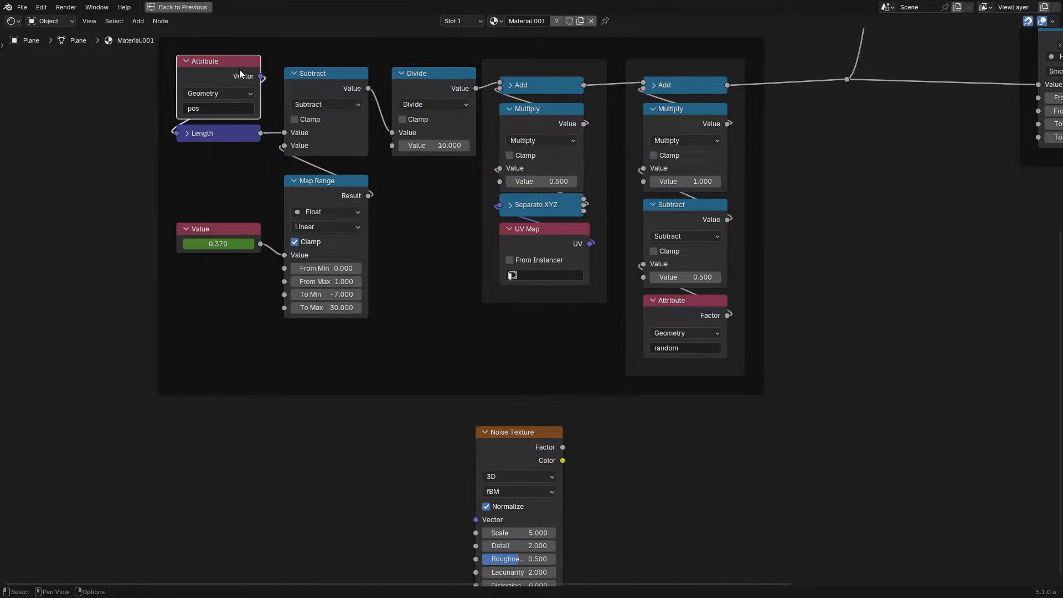
key("ctrl+c")
key("ctrl+v")
left_click(374, 536)
left_click_drag(392, 518, 360, 521)
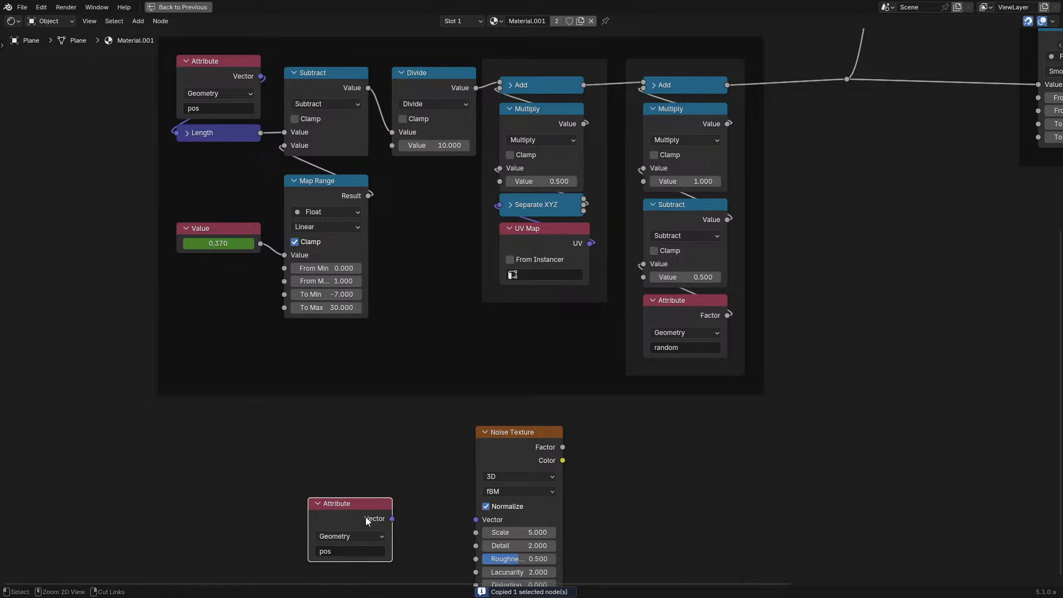
key("x")
Set the Noise Texture to 1D and feed its W input from a copy of the random Attribute node
left_click(509, 479)
left_click(508, 505)
scroll(467, 312, "down", 8)
middle_click_drag(479, 235, 456, 291)
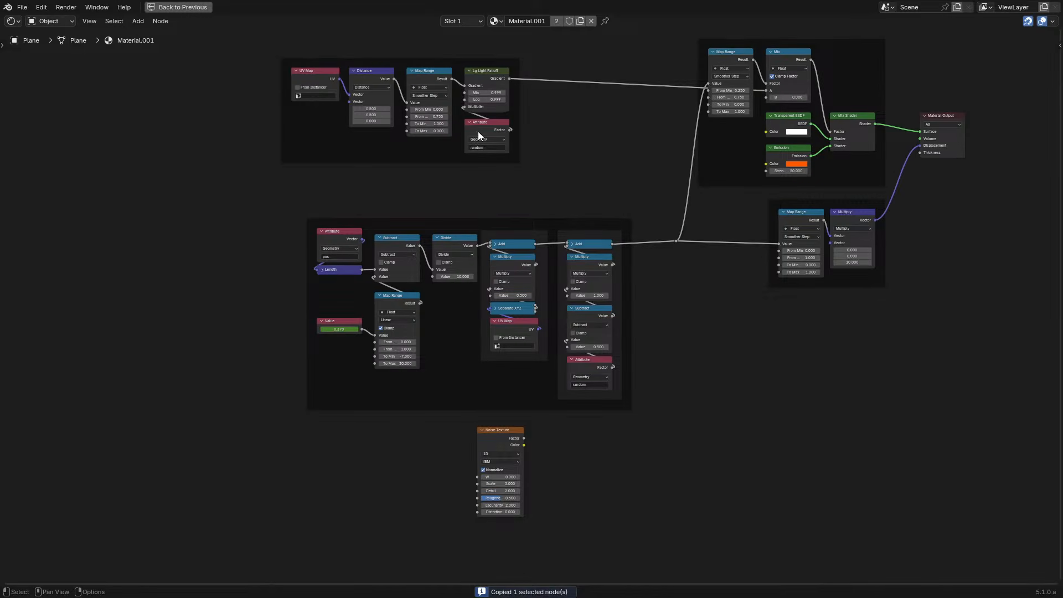
key("ctrl+v")
left_click(430, 470)
left_click_drag(451, 464, 484, 476)
scroll(437, 361, "up", 4)
key("g")
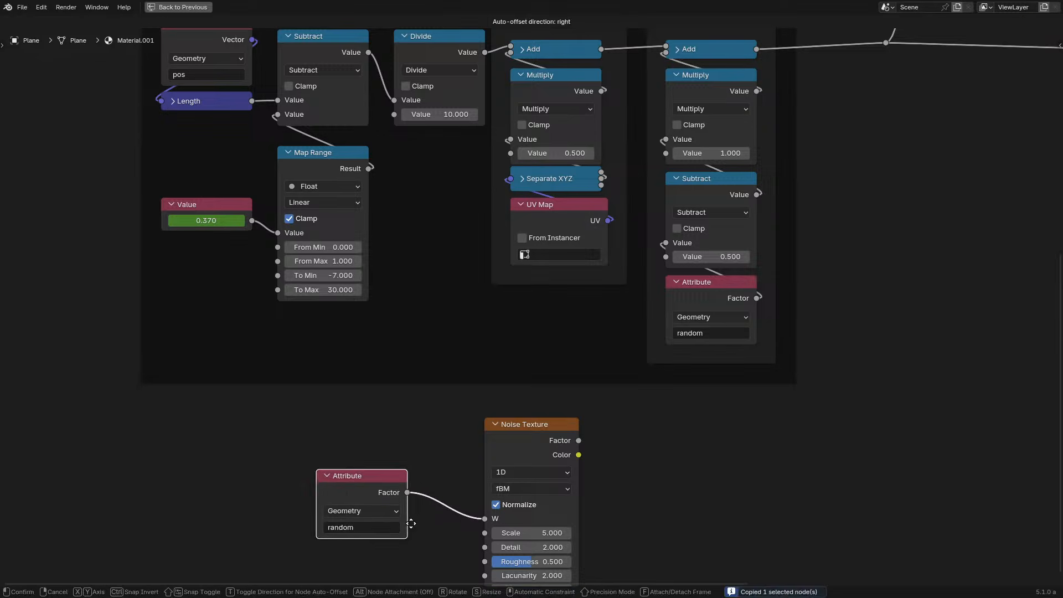
left_click(244, 510)
Insert a Math node set to Multiply by 10 between the copied random Attribute and the Noise Texture
key("shift+a")
type("ad")
key("Return")
left_click(329, 488)
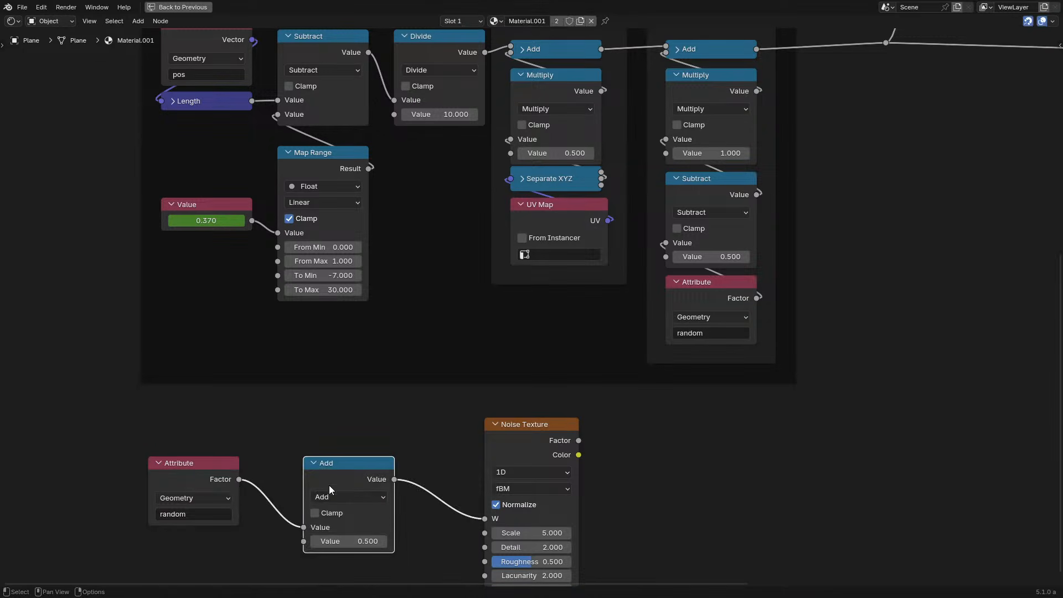
left_click(332, 541)
type("10")
key("Return")
left_click_drag(205, 480, 244, 479)
left_click(349, 496)
left_click(335, 360)
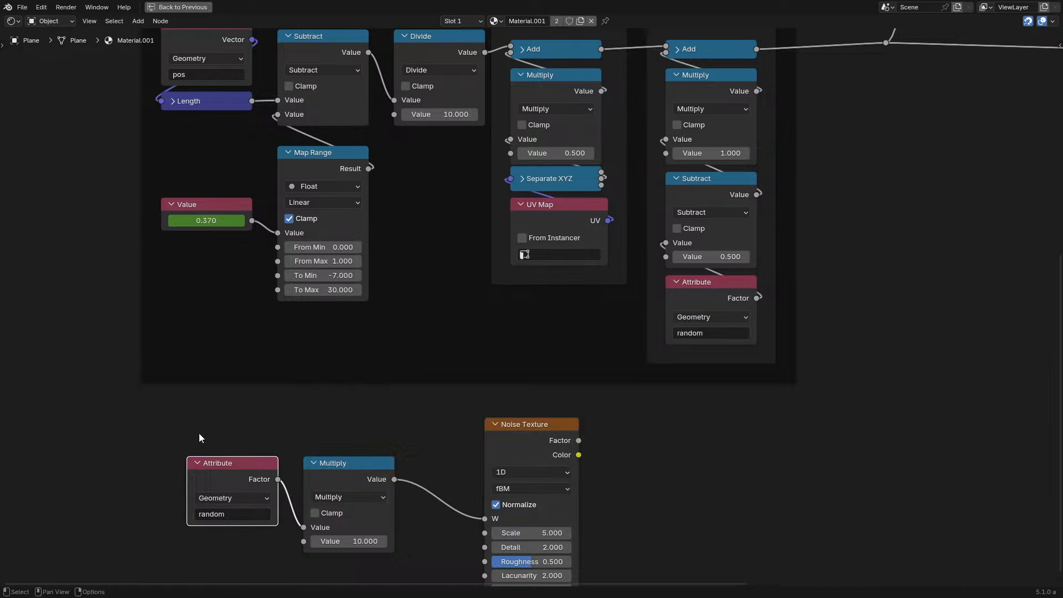
Turn off Normalize on the Noise Texture and move the three noise nodes beneath the displacement Map Range and Multiply frame
left_click_drag(199, 435, 633, 503)
key("g")
left_click(416, 499)
scroll(383, 439, "down", 2)
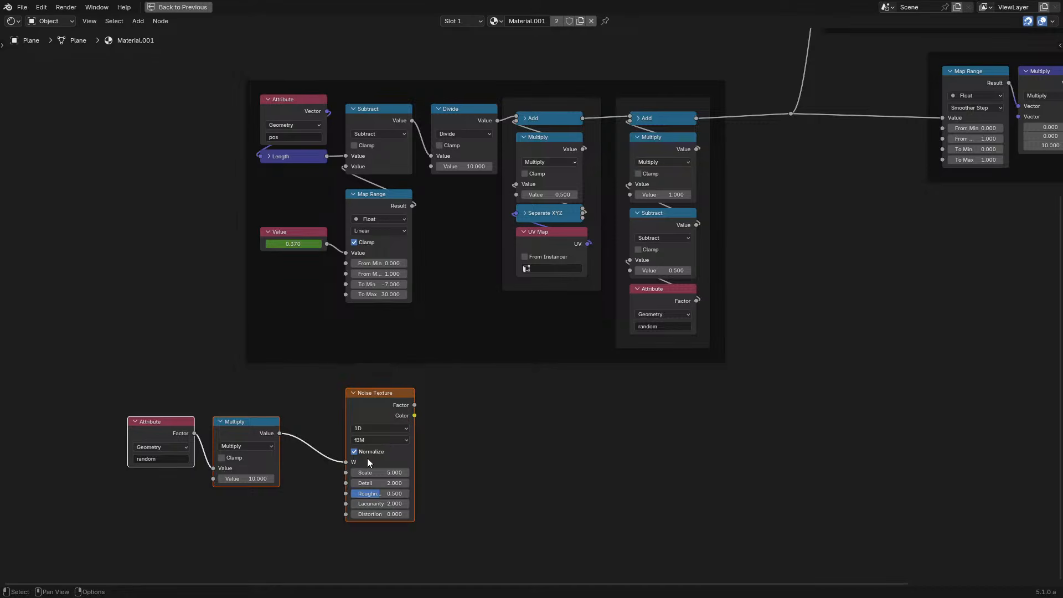
left_click_drag(187, 406, 621, 576)
key("g")
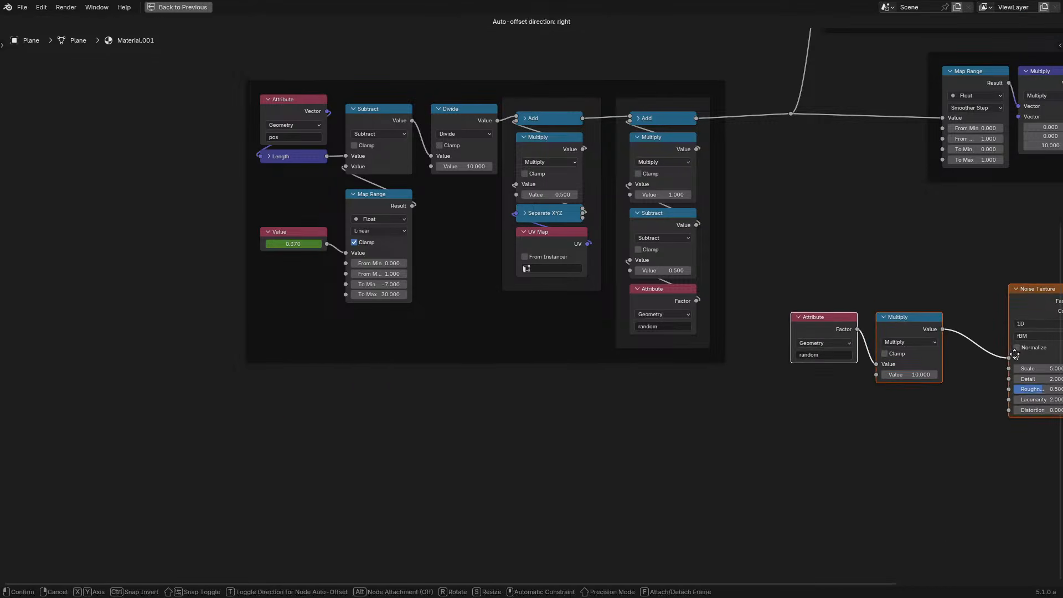
left_click(1010, 346)
Add a vector Add node that sums the displacement Multiply and the noise Color, and link it to the Material Output's Displacement
middle_click_drag(999, 311, 546, 396)
scroll(546, 316, "up", 2)
key("shift+a")
type("ad")
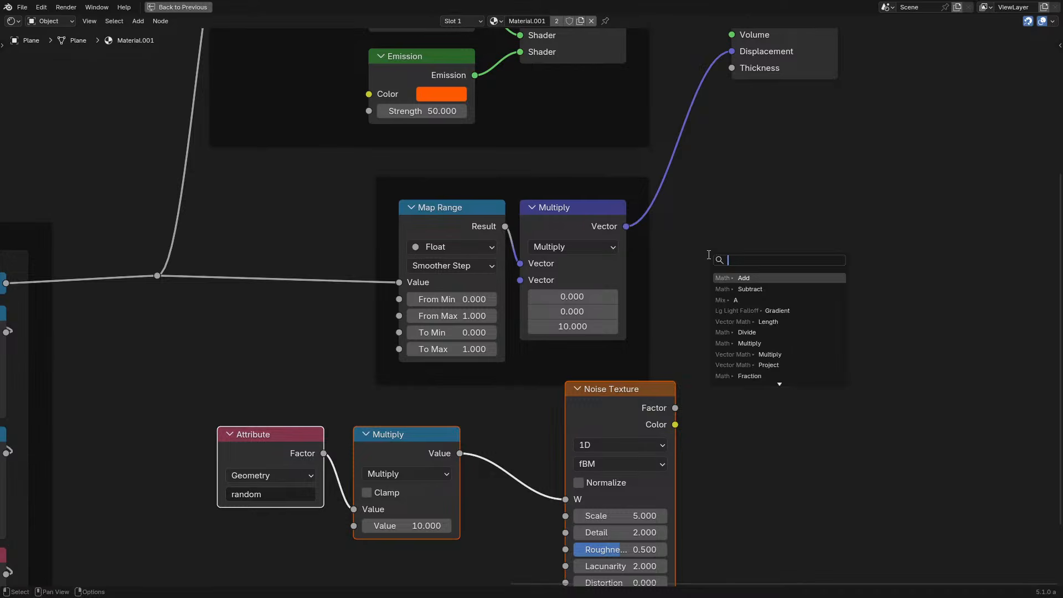
left_click(762, 278)
left_click_drag(674, 424, 687, 325)
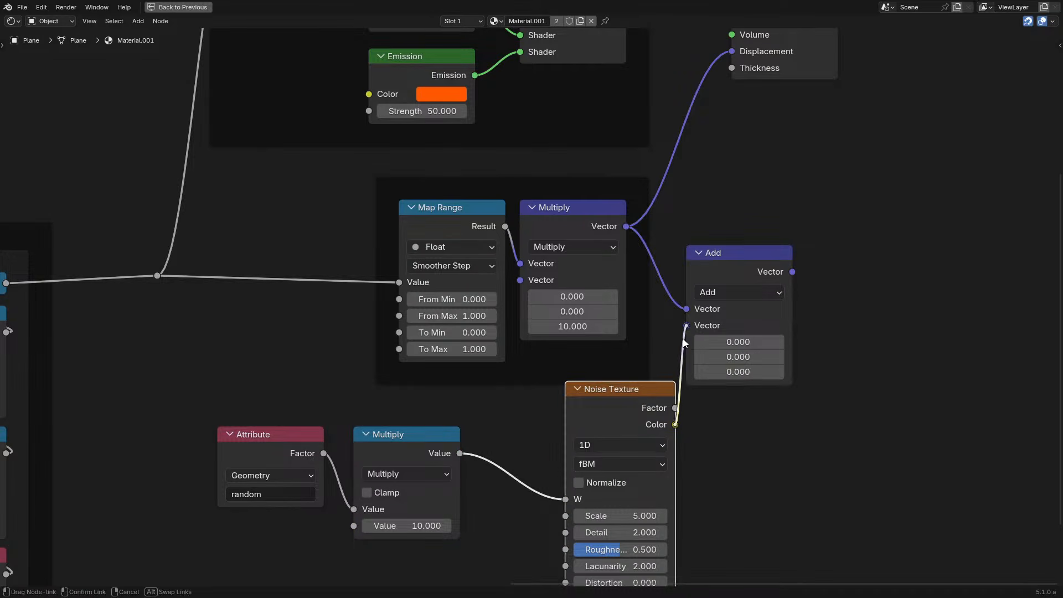
left_click_drag(792, 271, 741, 62)
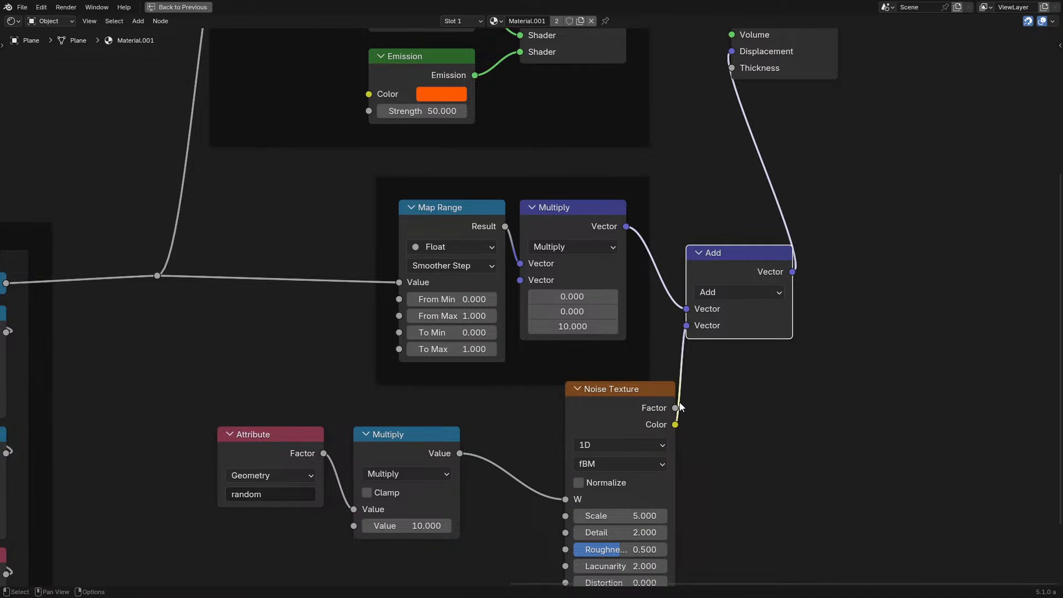
Insert a vector Scale node between the Noise Texture's Color and the Add node's second vector input
left_click_drag(675, 425, 695, 431)
type("sca")
key("Return")
left_click(740, 418)
left_click_drag(791, 408, 684, 325)
middle_click_drag(310, 550, 414, 320)
scroll(414, 320, "up", 5)
key("shift+a")
type("sc")
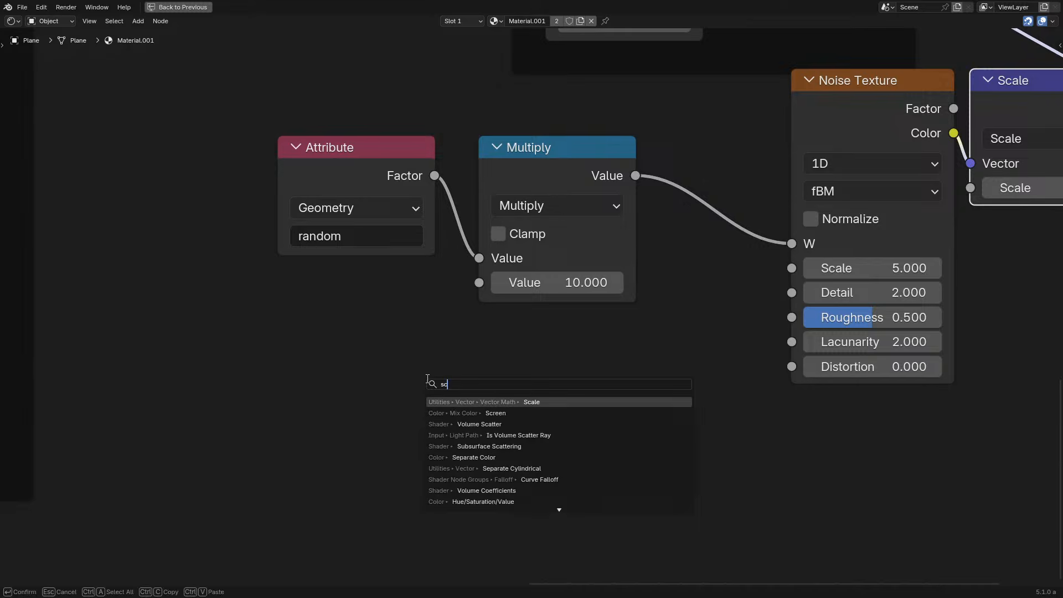
key("Escape")
Add a Value node driven by the expression #frame and place it beneath the random Attribute node feeding the noise
key("shift+a")
type("v")
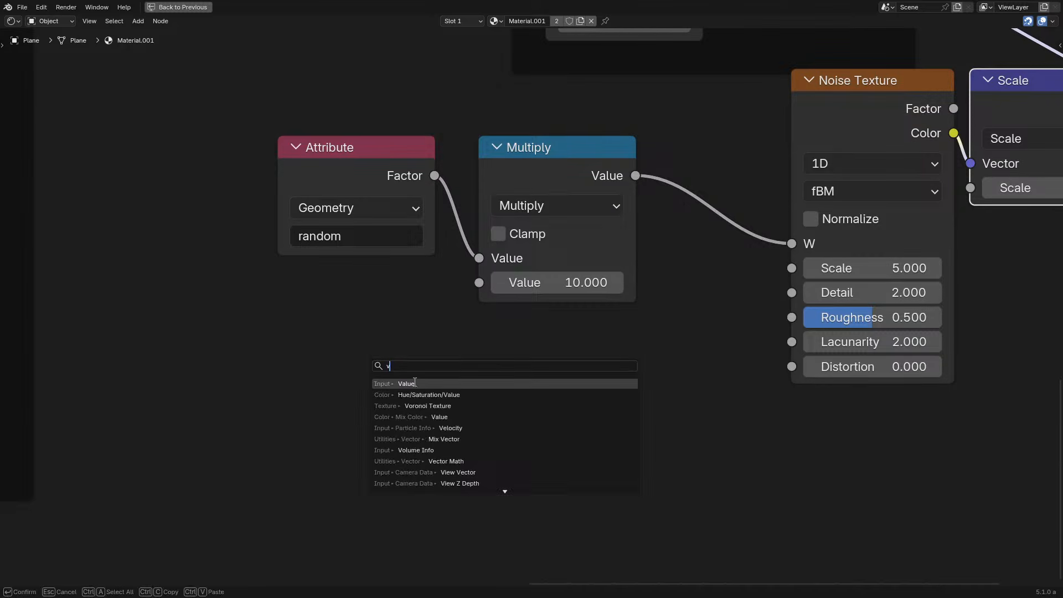
left_click(414, 383)
left_click(404, 422)
type("#fra")
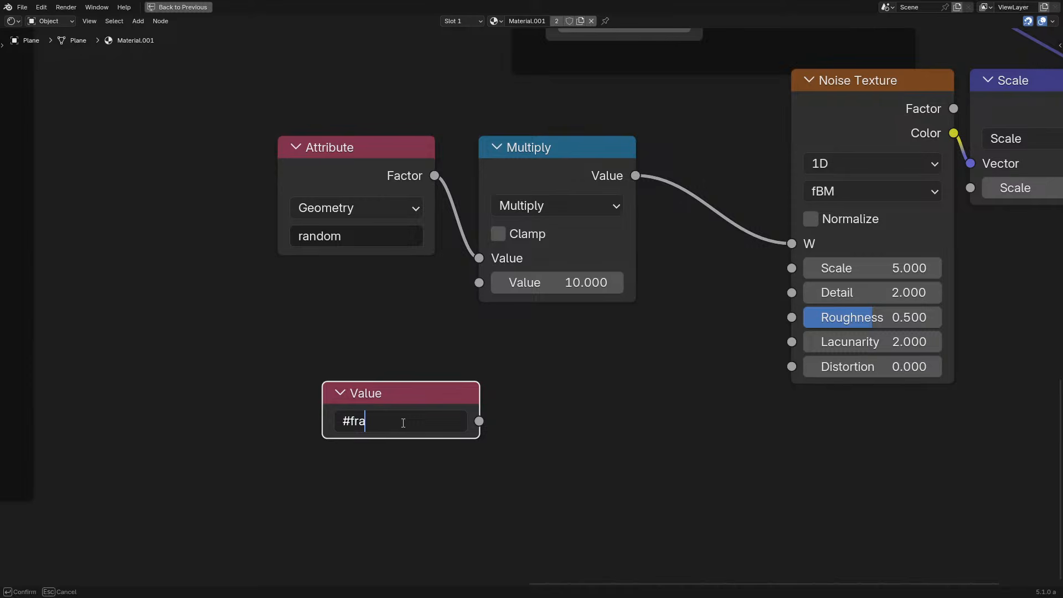
type("me")
key("Return")
left_click_drag(406, 404, 395, 353)
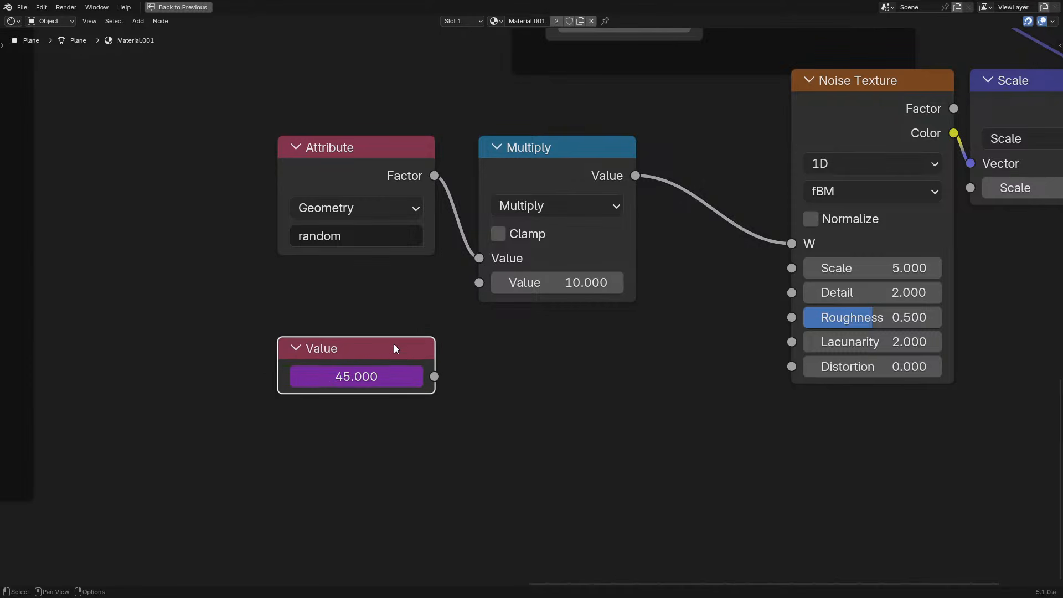
Insert a Math Add node between the random Attribute's Factor and the Multiply node
left_click_drag(517, 155, 651, 156)
left_click_drag(378, 158, 435, 191)
type("add")
key("Return")
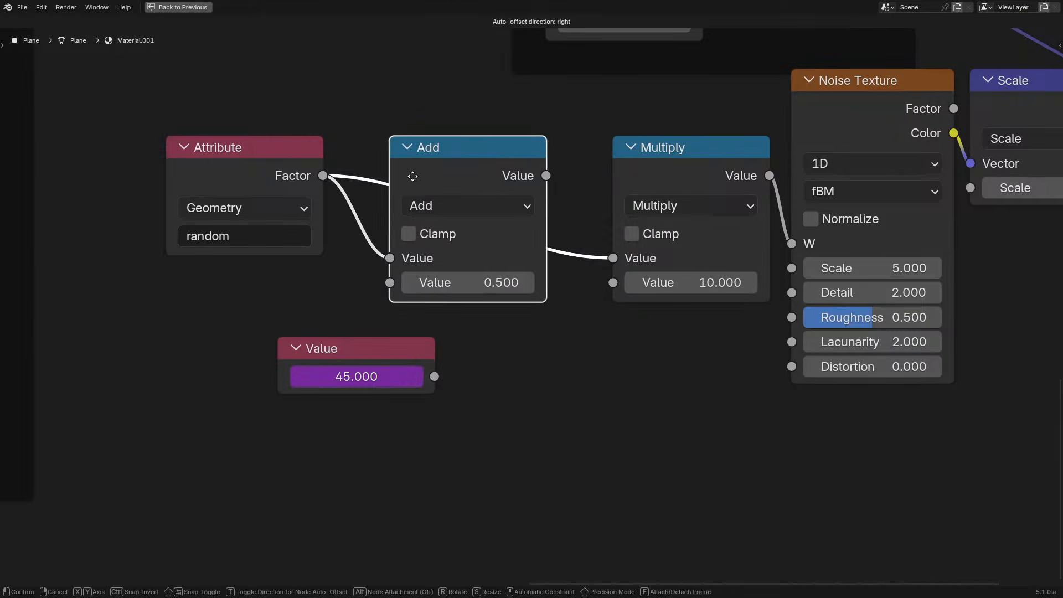
left_click(412, 176)
Align the frame-driven Value node under the Attribute and link its output to a new Math Divide node
left_click_drag(352, 352, 240, 285)
left_click_drag(322, 309, 327, 320)
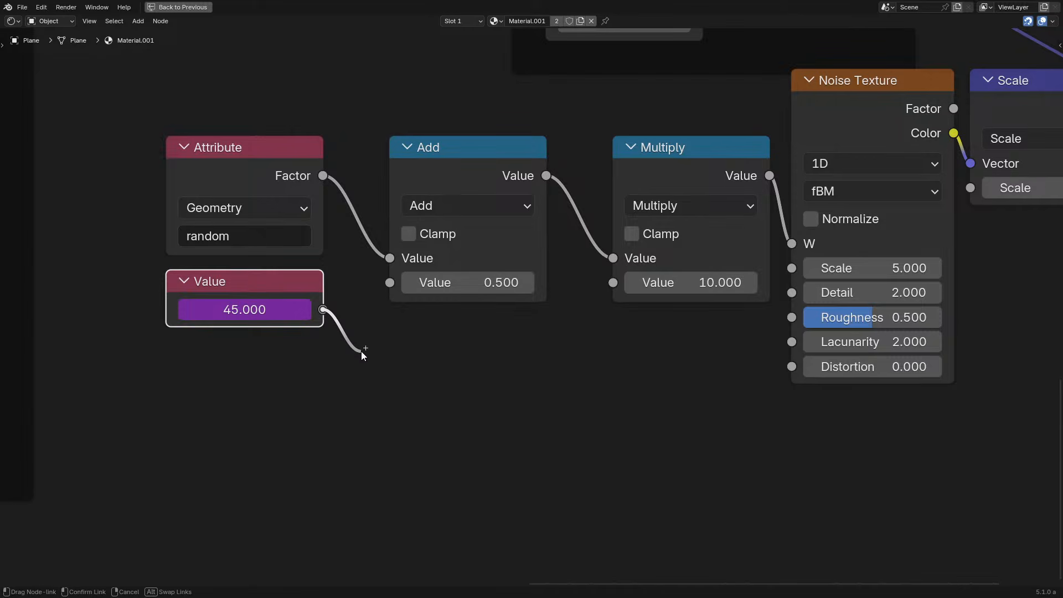
left_click_drag(361, 351, 458, 367)
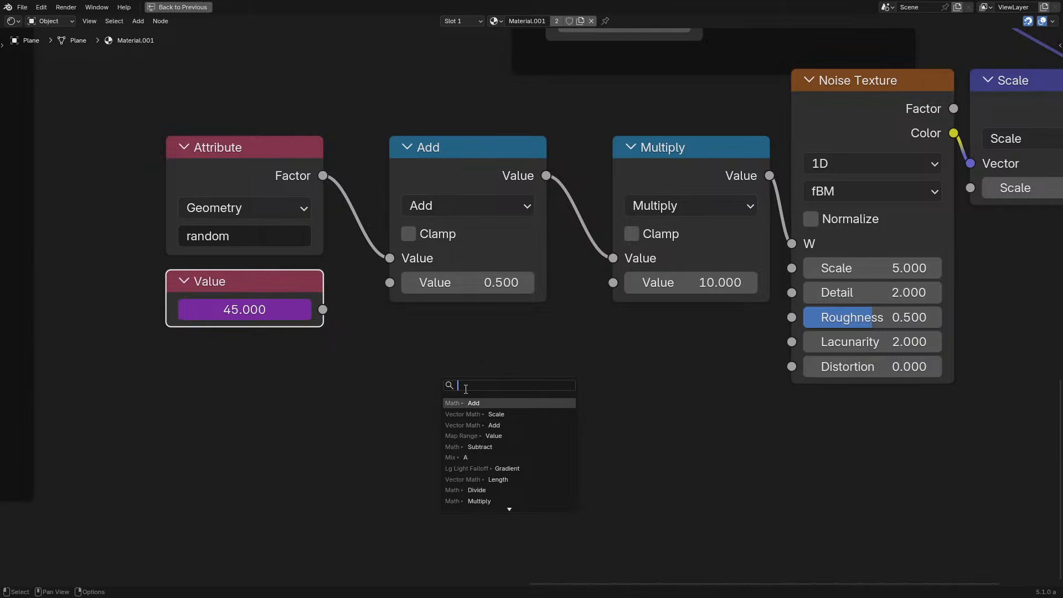
type("d")
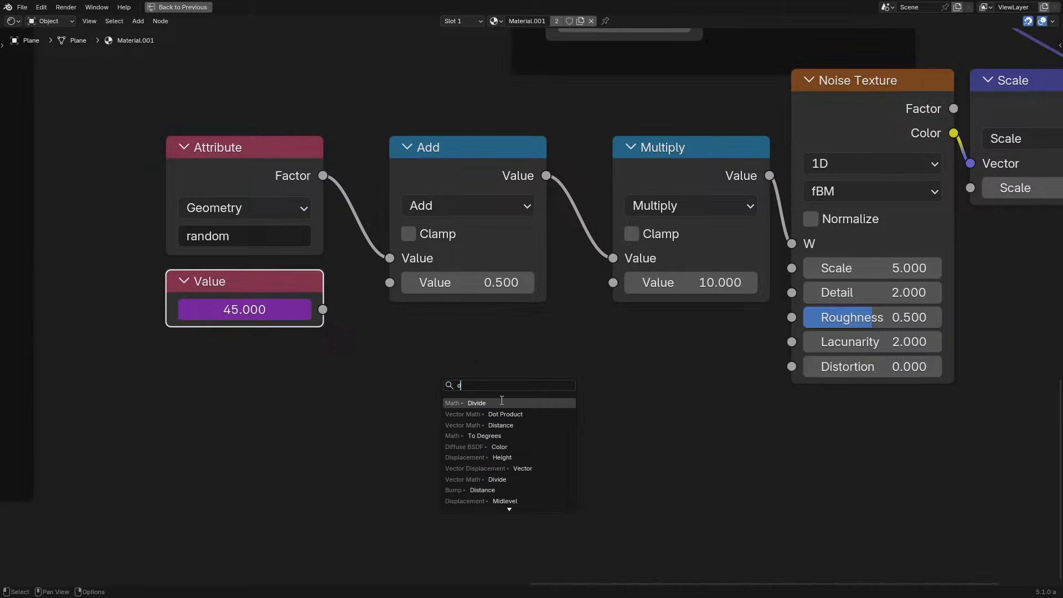
left_click(512, 404)
left_click(470, 357)
left_click_drag(548, 353, 396, 307)
right_click(396, 307)
Rewire the Attribute's Factor straight into Multiply and feed the Multiply and Divide outputs into the Add node's two inputs
left_click_drag(323, 176, 613, 258)
left_click(467, 160)
left_click_drag(467, 160, 669, 340)
left_click_drag(689, 163, 465, 164)
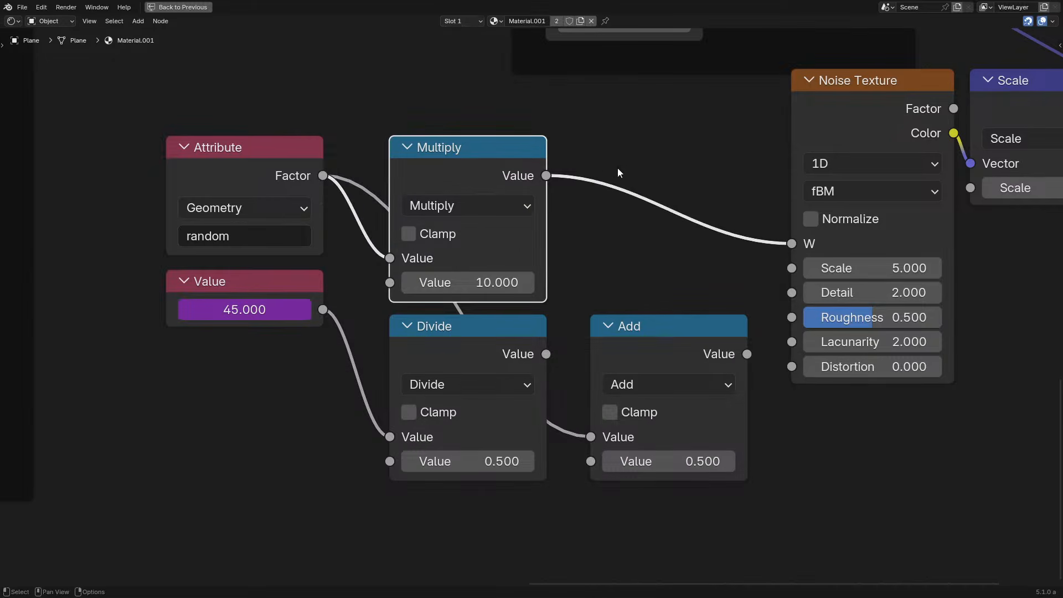
left_click_drag(546, 175, 589, 435)
left_click_drag(546, 354, 591, 461)
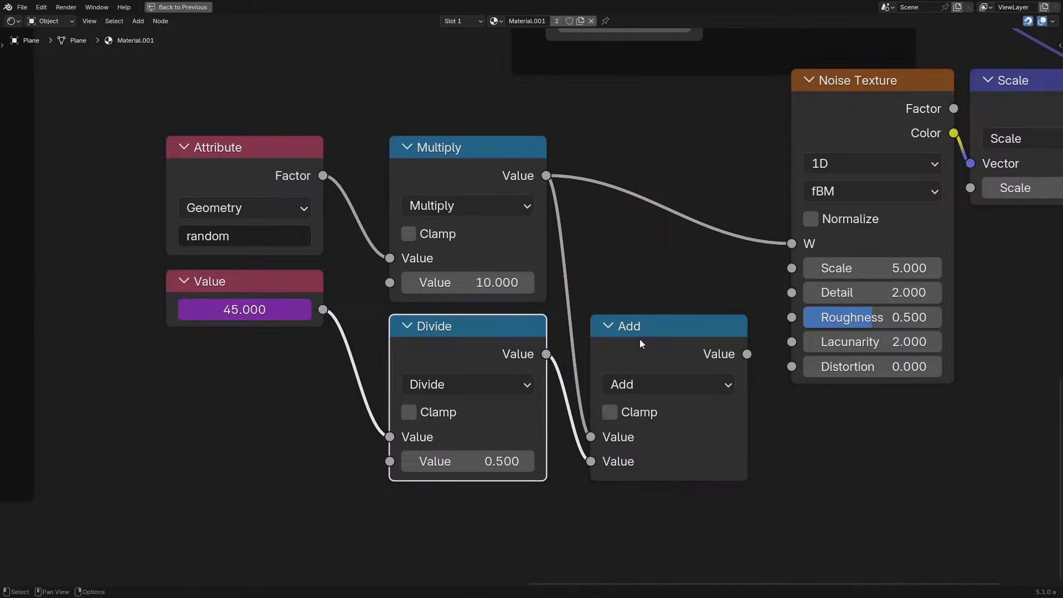
Collapse the Add node between Multiply and the Noise Texture and link its output to the W input
left_click_drag(634, 338, 655, 180)
key("h")
left_click_drag(769, 170, 791, 243)
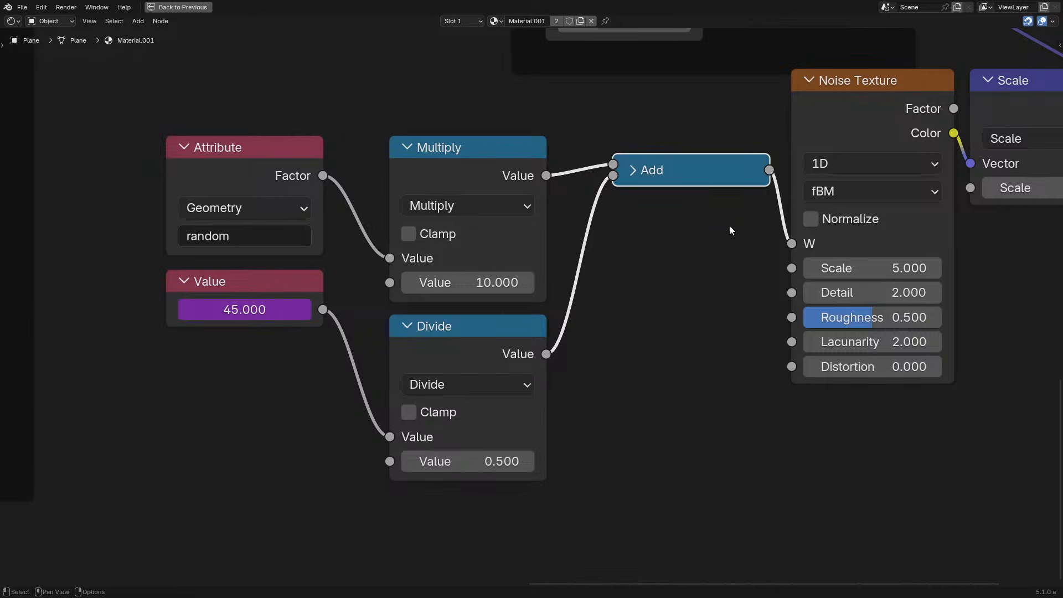
left_click_drag(694, 172, 674, 194)
Set the Divide value to 20 and stack the Divide and frame-driven Value nodes beneath the collapsed Add node
left_click(280, 292)
left_click_drag(420, 396, 621, 307)
left_click(662, 374)
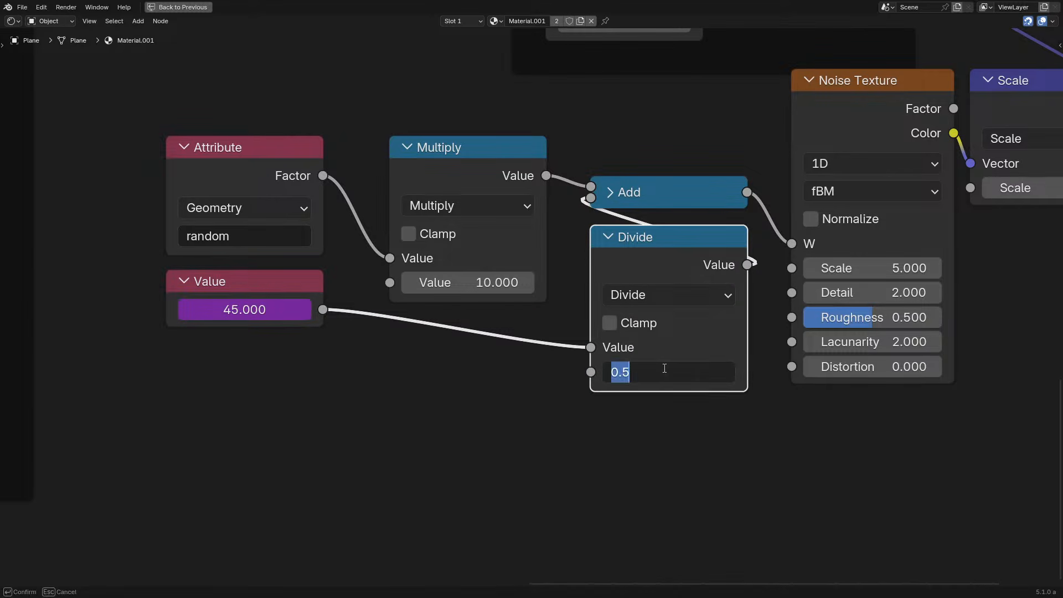
type("20")
key("Return")
left_click(269, 281)
left_click_drag(269, 282, 696, 415)
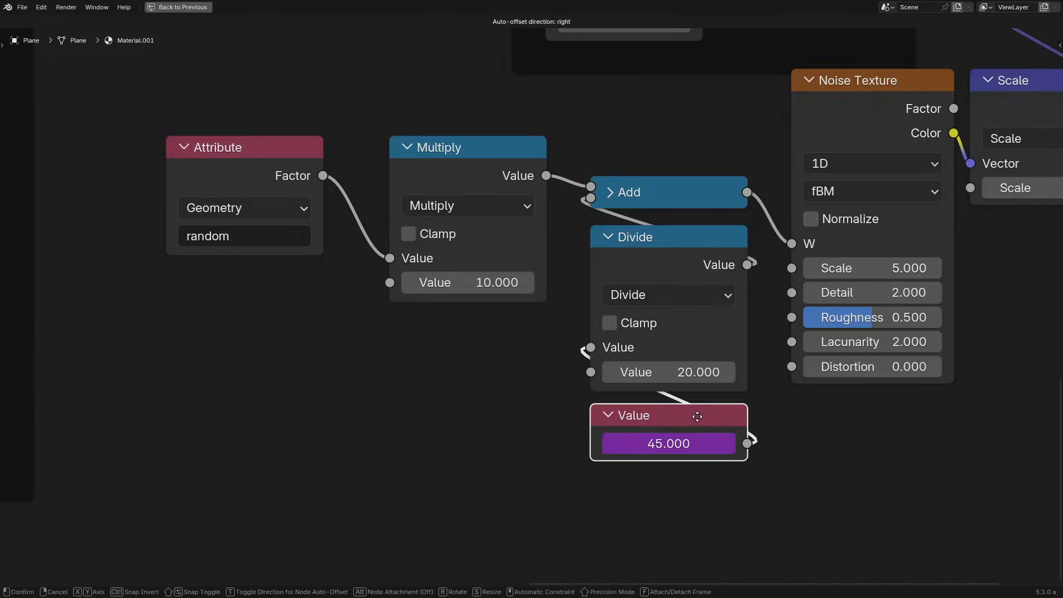
scroll(424, 391, "down", 3)
key("shift+a")
left_click(414, 361)
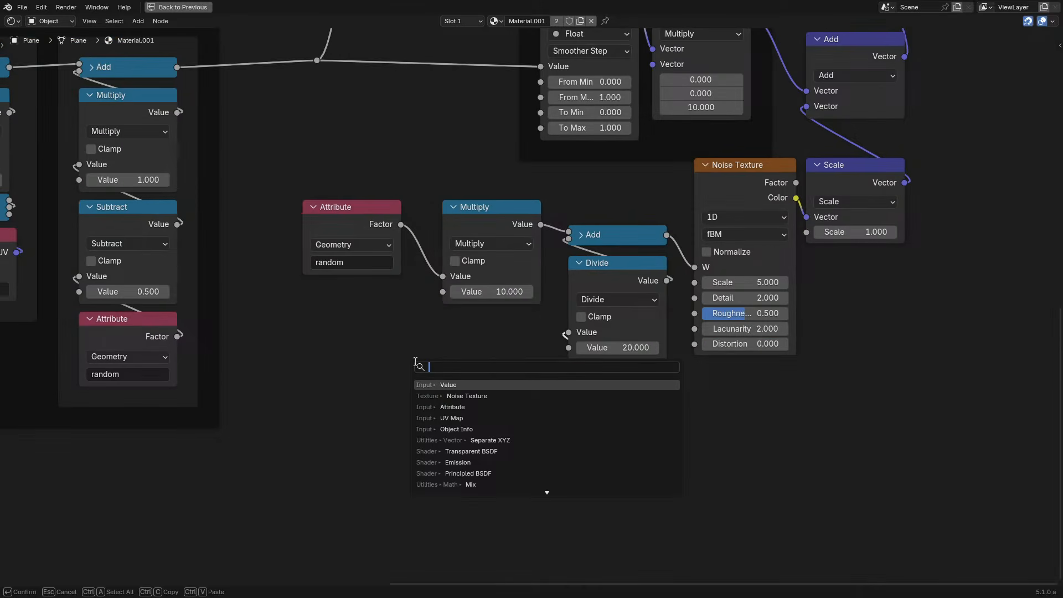
type("clo")
key("Return")
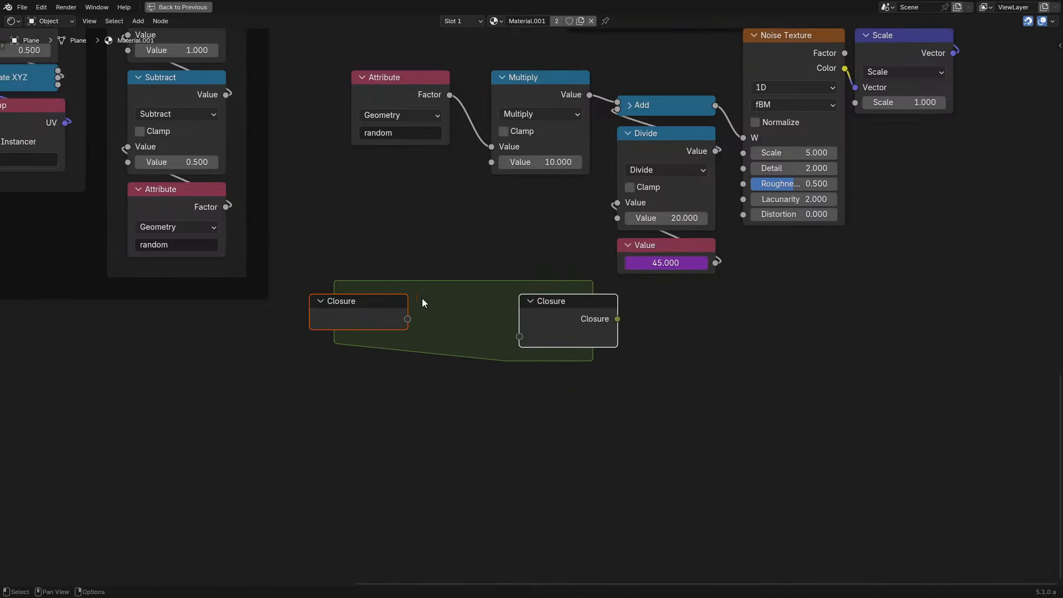
left_click(288, 420)
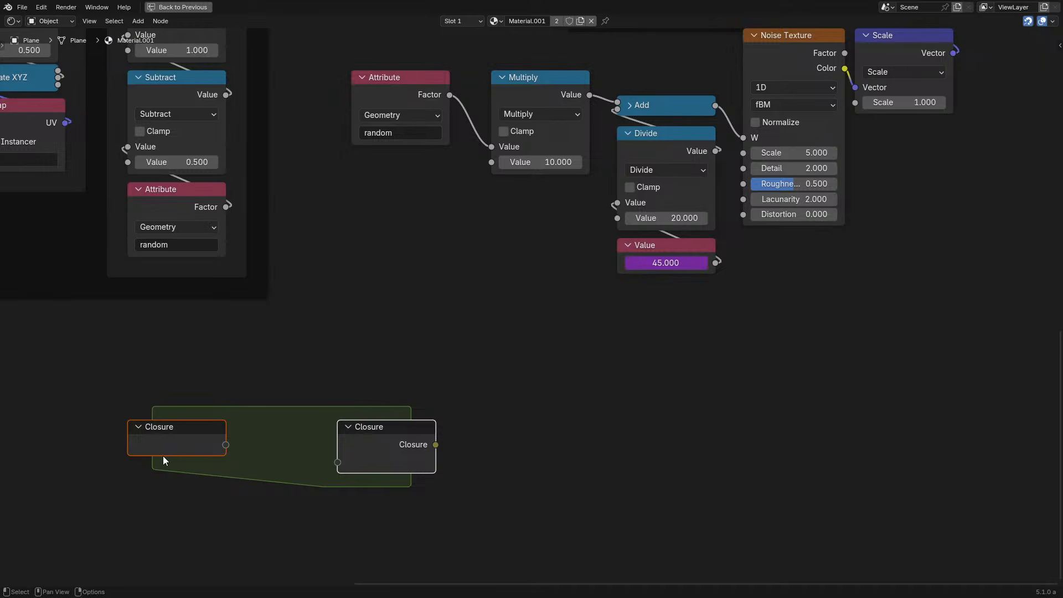
key("g")
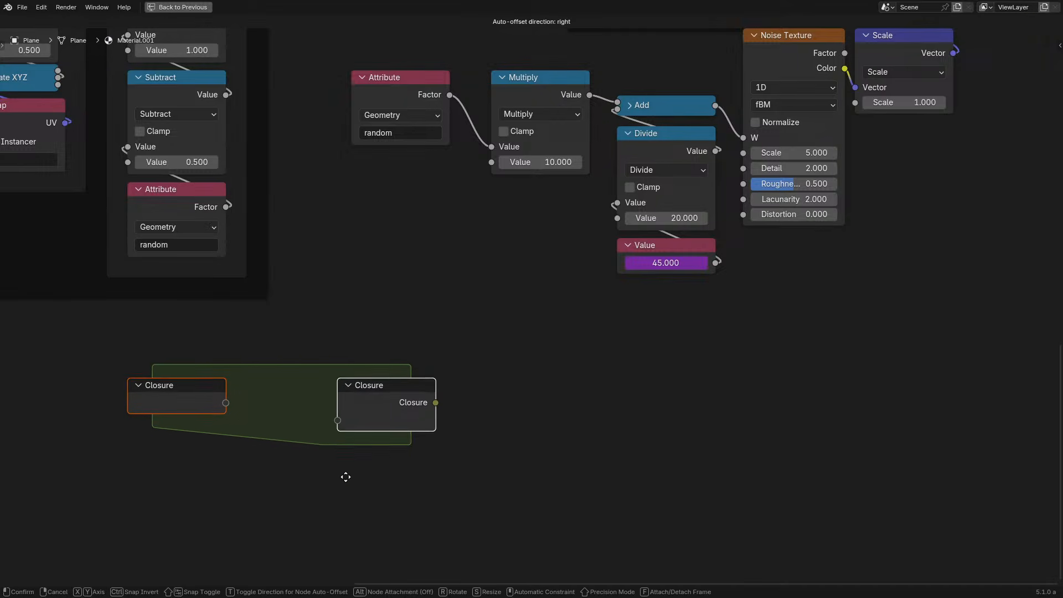
left_click(345, 477)
key("ctrl+x")
Join all the noise displacement nodes, from the random Attribute to Scale, in an unlabelled frame and lower them
middle_click_drag(470, 257, 285, 463)
scroll(286, 460, "up", 2)
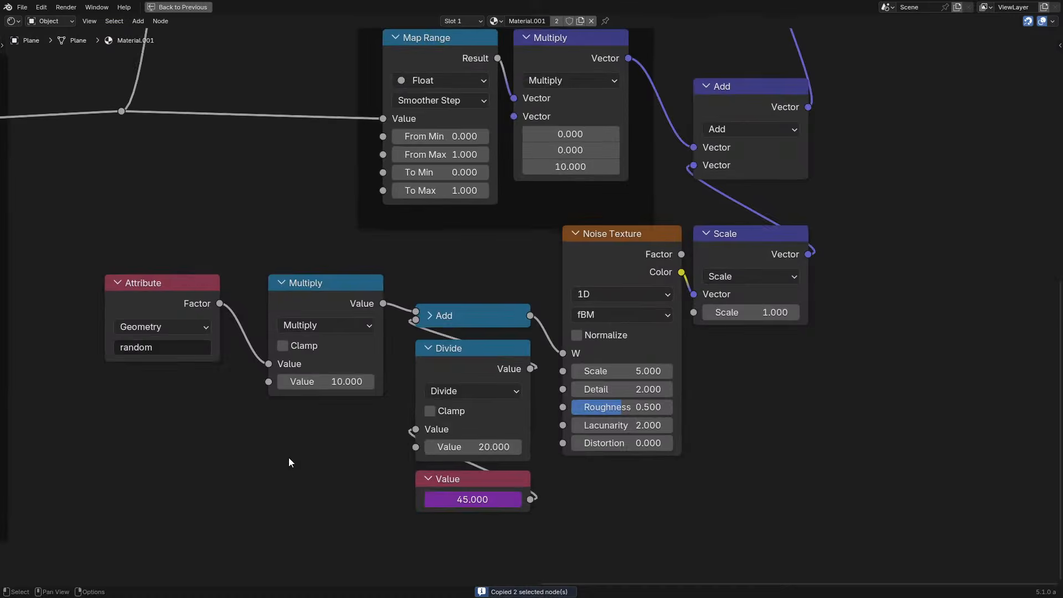
left_click_drag(160, 518, 824, 256)
middle_click_drag(821, 253, 820, 368)
key("ctrl+j")
key("F2")
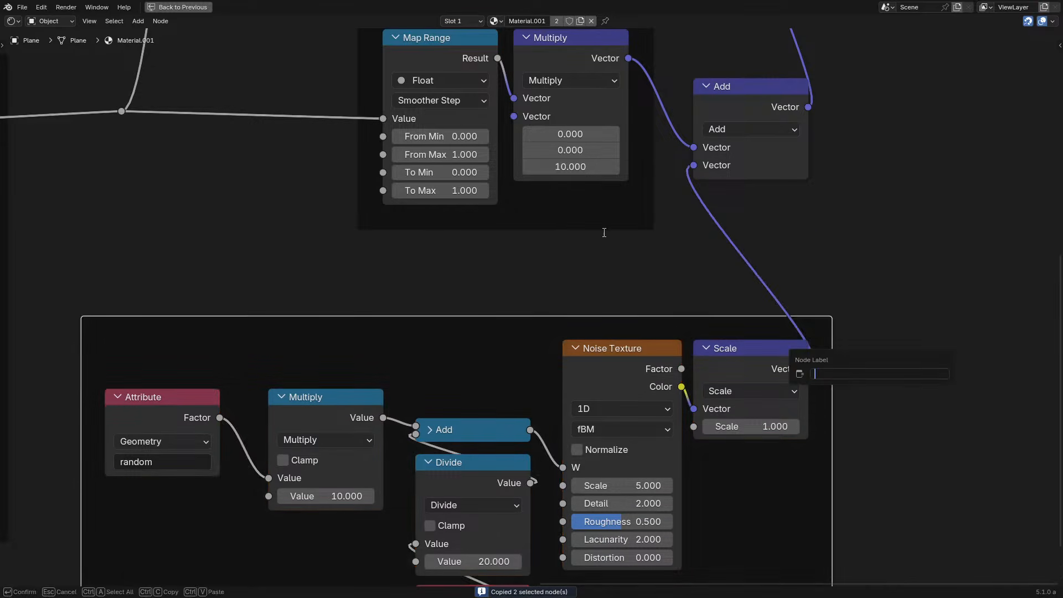
key("Escape")
Line up the Noise Texture and Scale nodes with the frame's other nodes and space Scale away from the noise
left_click_drag(790, 521, 664, 392)
key("g")
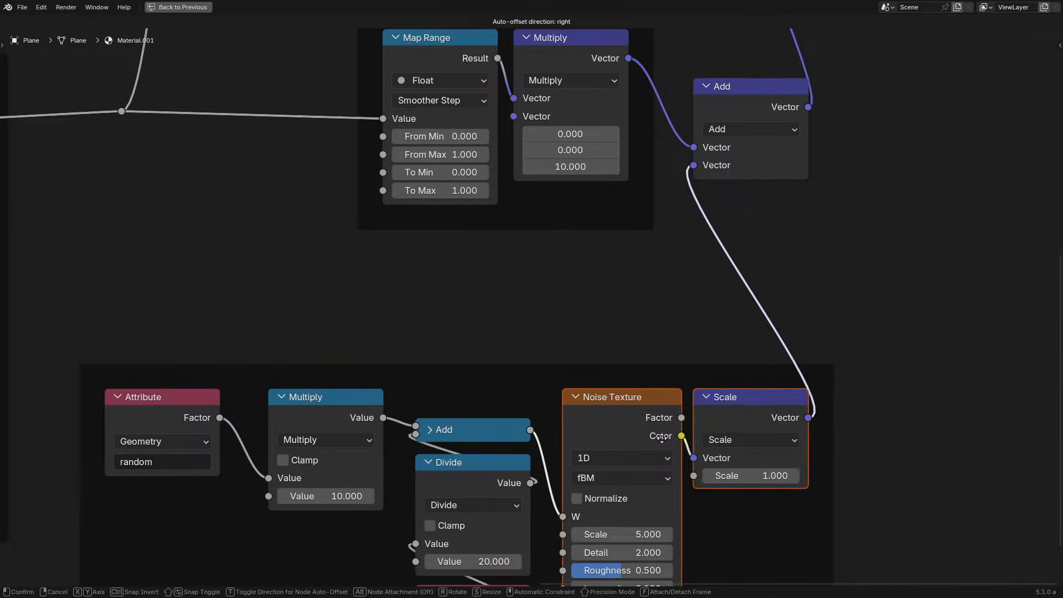
left_click(663, 441)
left_click(757, 408)
key("g")
left_click(773, 408)
Move the noise frame closer to the displacement frame above and shift its Attribute node nearer to Multiply
left_click(694, 364)
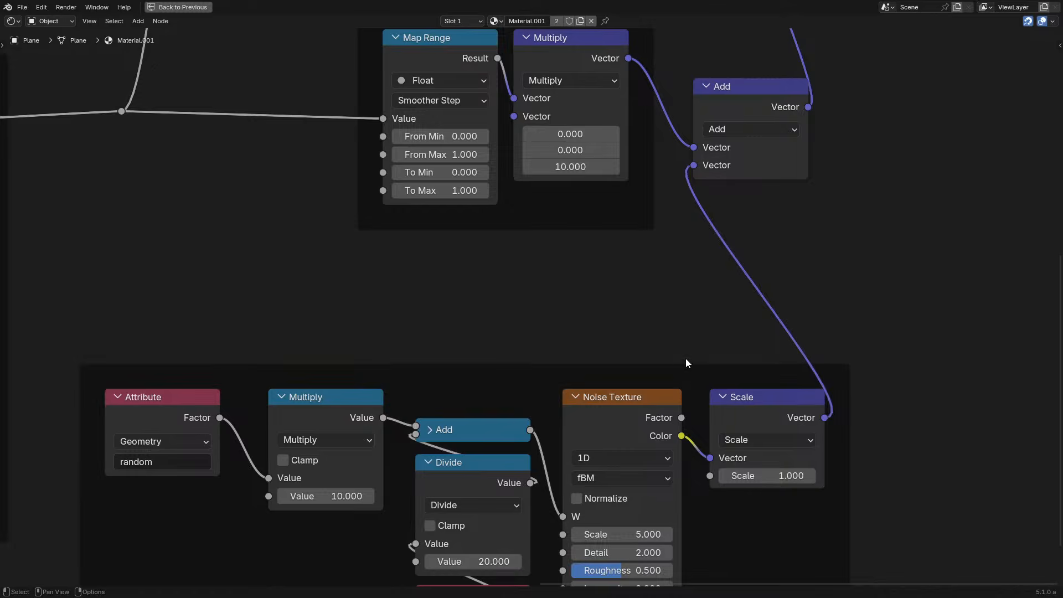
left_click(679, 370)
key("g")
left_click(607, 311)
middle_click_drag(367, 385, 459, 355)
left_click(201, 320)
key("g")
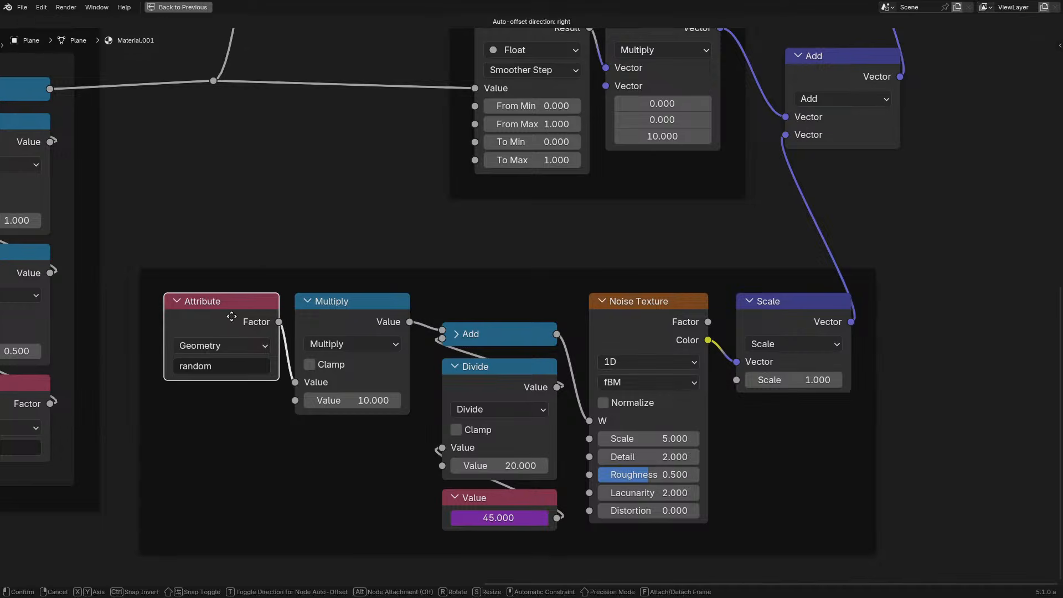
left_click(244, 316)
Restore the full workspace layout, set the frame Divide value to 200, and play the animation
middle_click_drag(779, 408, 660, 436)
key("ctrl+space")
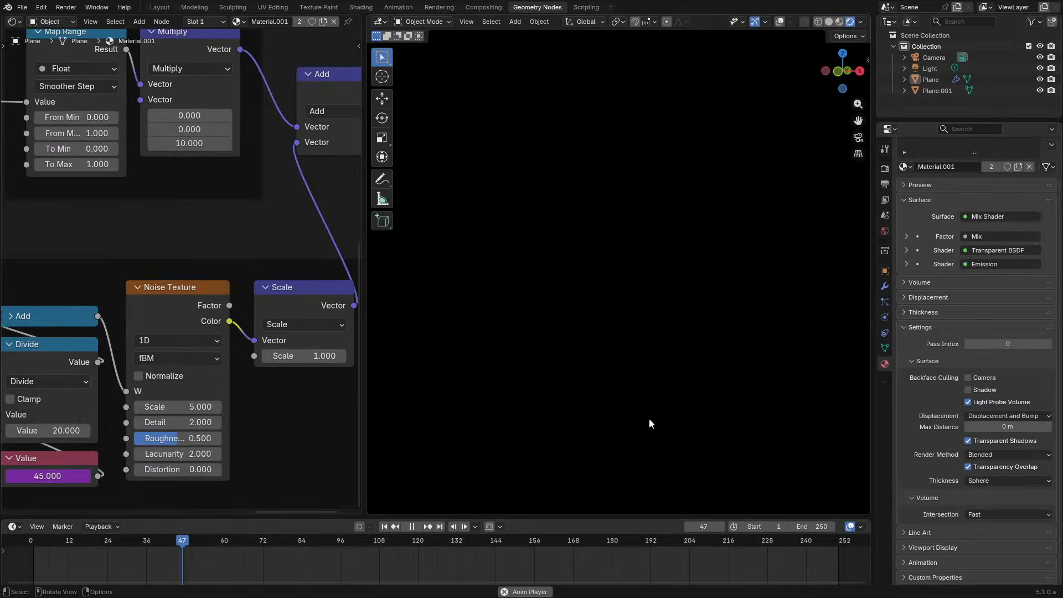
middle_click_drag(187, 405, 249, 356)
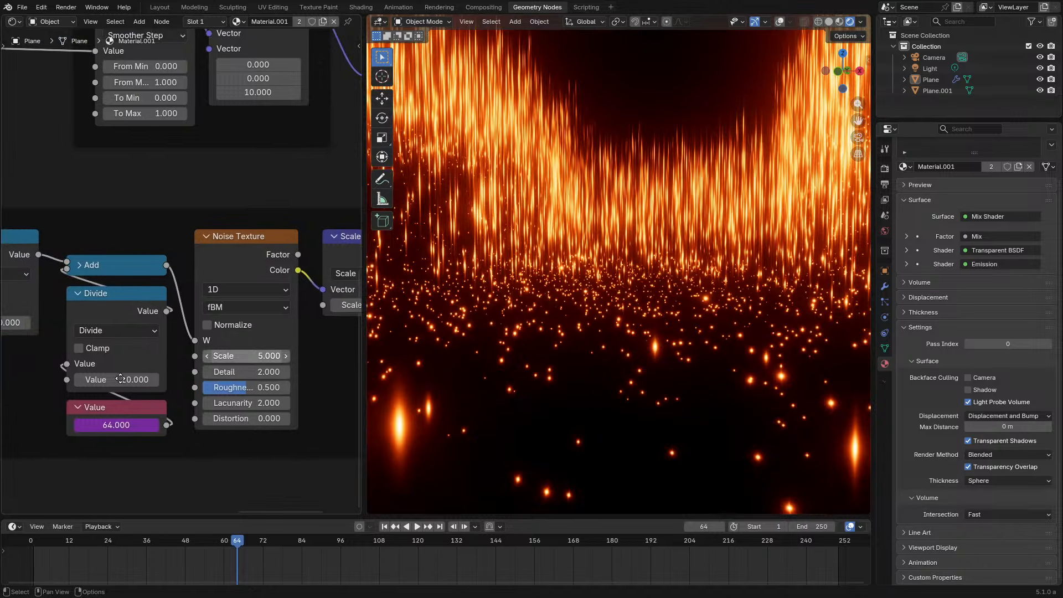
middle_click_drag(61, 377, 121, 378)
double_click(183, 381)
type("200")
key("Return")
key("space")
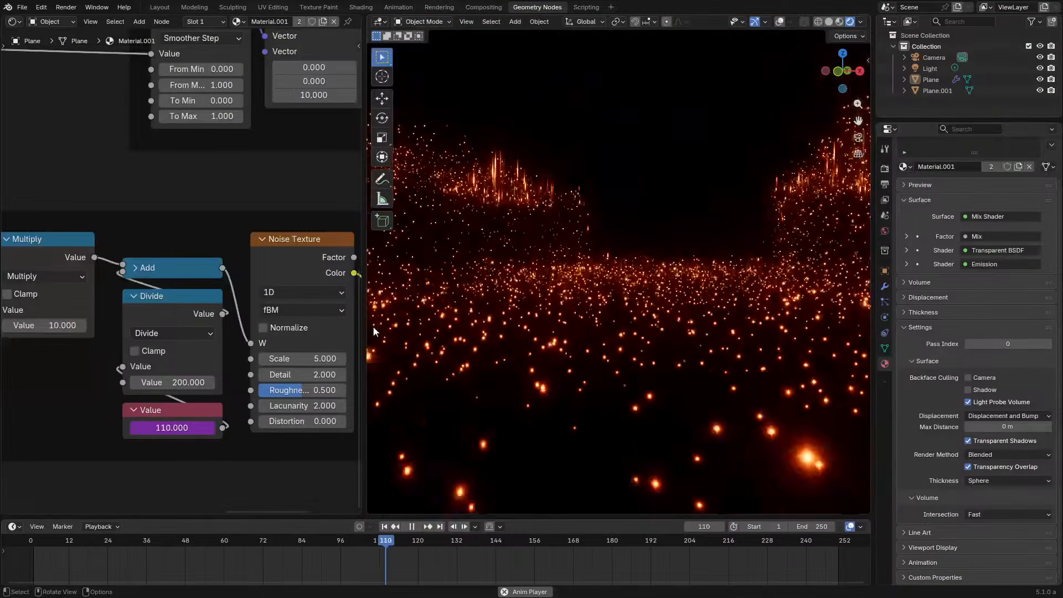
Set the vector Scale node's Scale to 0.1 and preview the subtler noise motion
middle_click_drag(283, 342, 183, 354)
double_click(324, 318)
type("0.1")
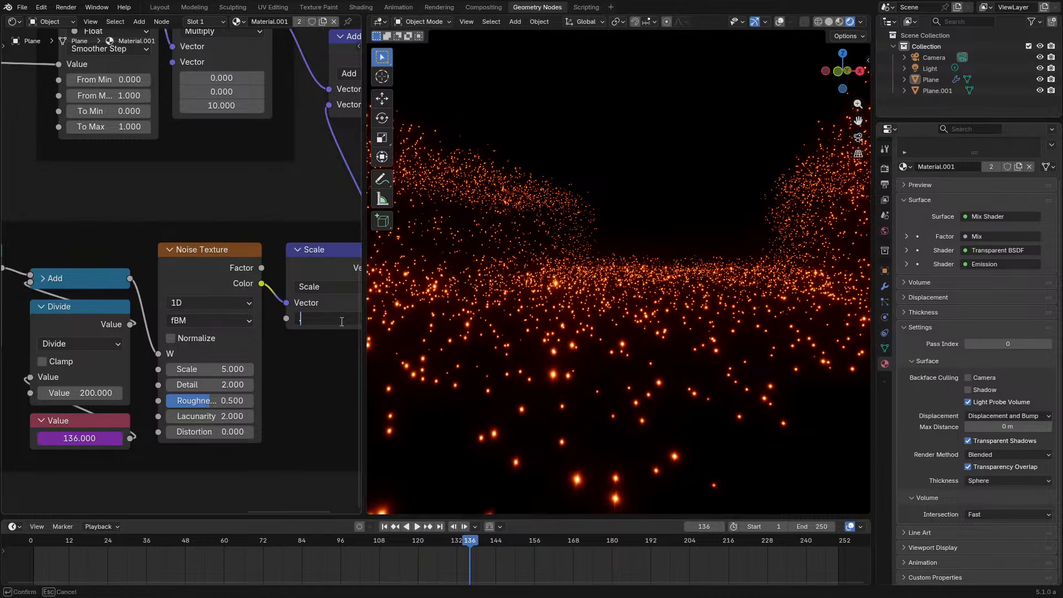
key("Return")
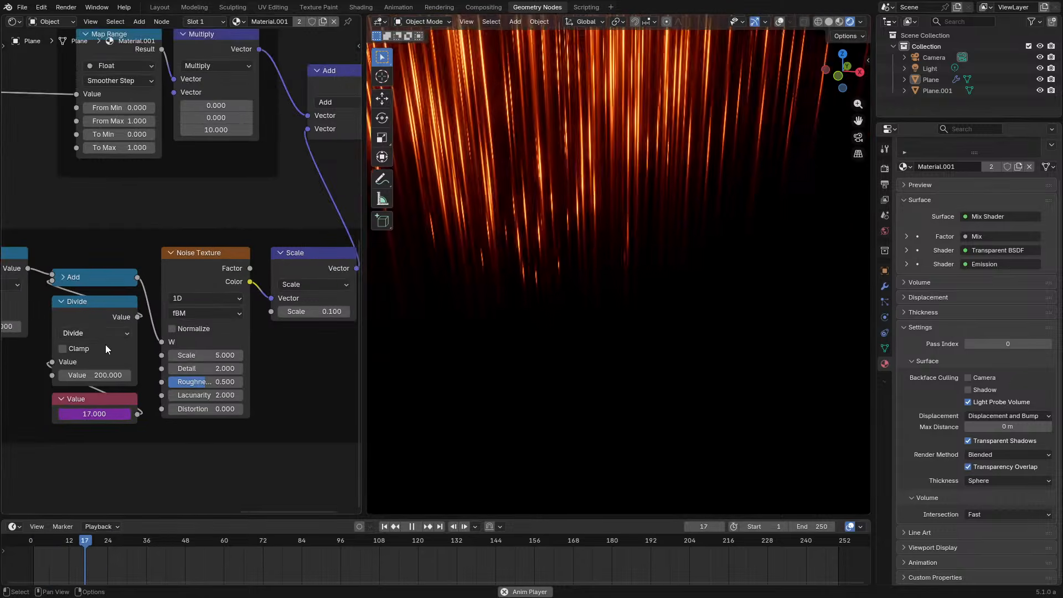
scroll(105, 344, "down", 1)
middle_click_drag(105, 344, 286, 357)
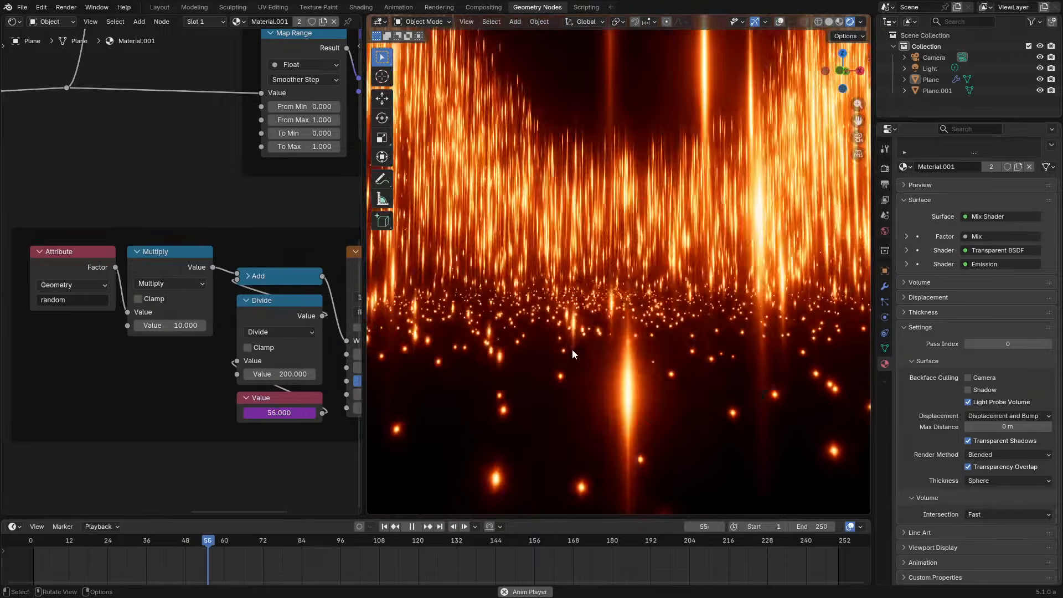
key("space")
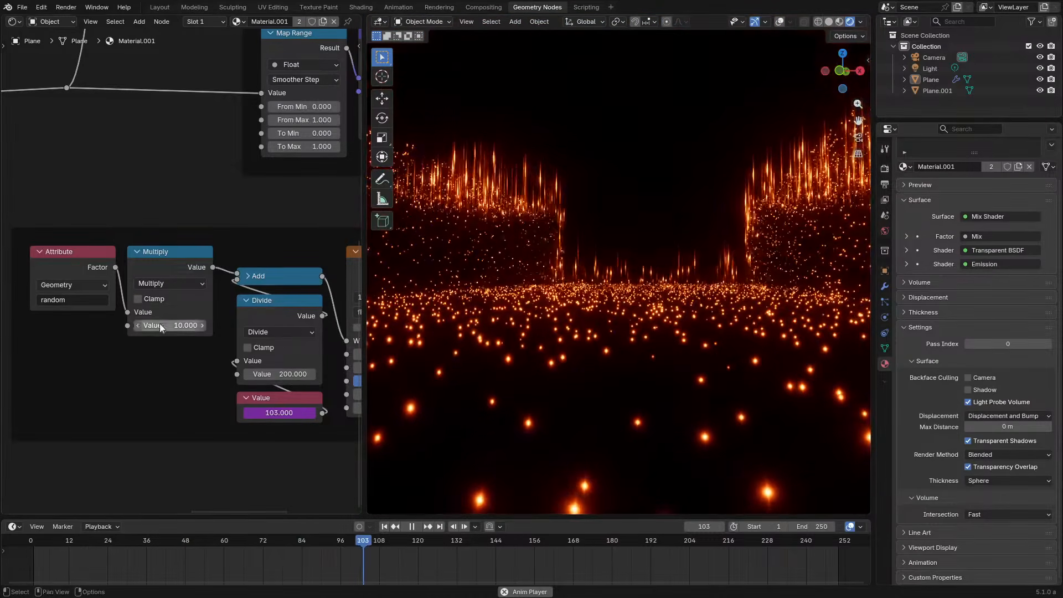
Set the Noise Texture's Detail to 0 while the animation plays, briefly comparing it with a Detail of 15
right_click(228, 360)
middle_click_drag(292, 255, 169, 247)
key("space")
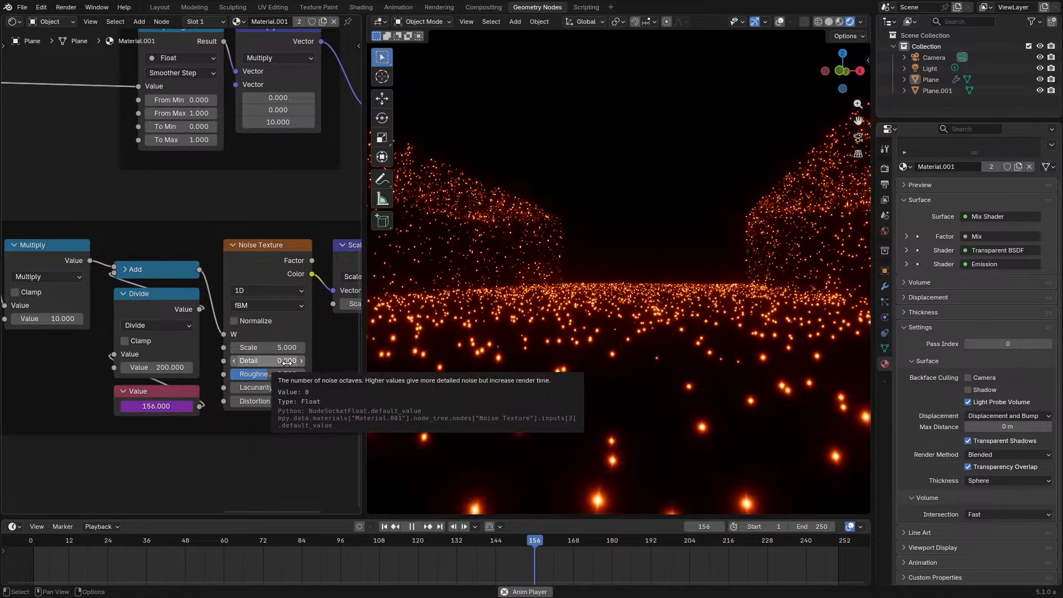
left_click_drag(286, 361, 332, 361)
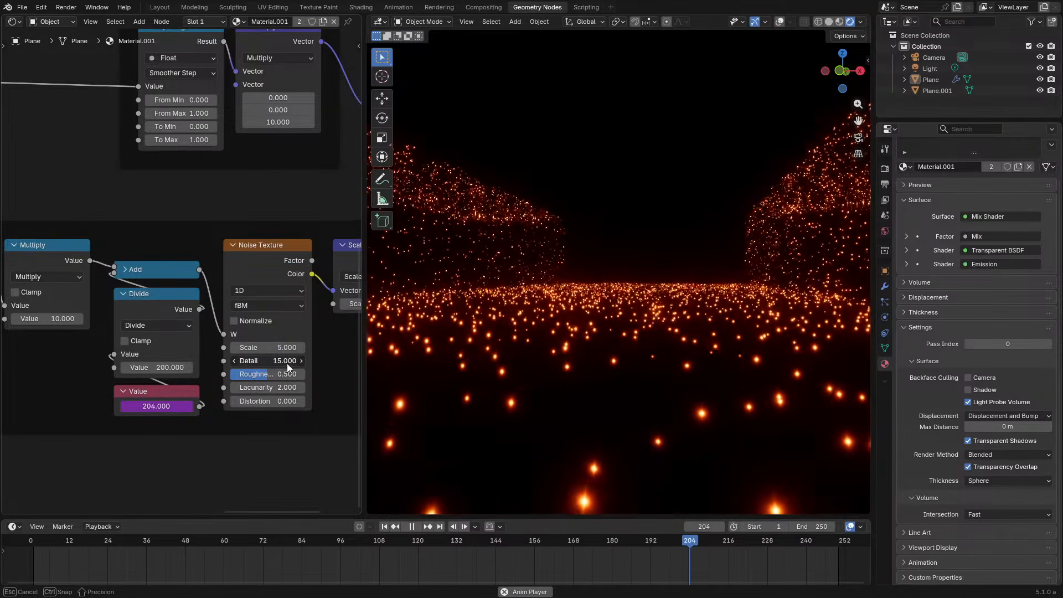
key("Escape")
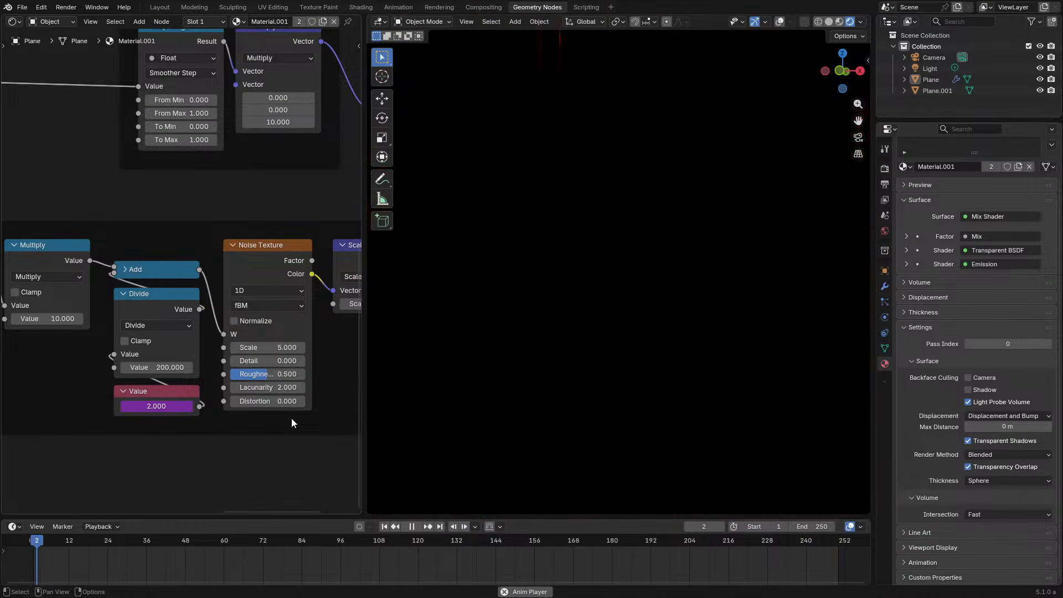
Paste a copy of the random Attribute node into empty space above the Lg Light Falloff node and link its Factor to a new Color Ramp
scroll(290, 415, "down", 6)
middle_click_drag(254, 204, 262, 315)
scroll(249, 307, "up", 2)
key("space")
middle_click_drag(147, 265, 266, 239)
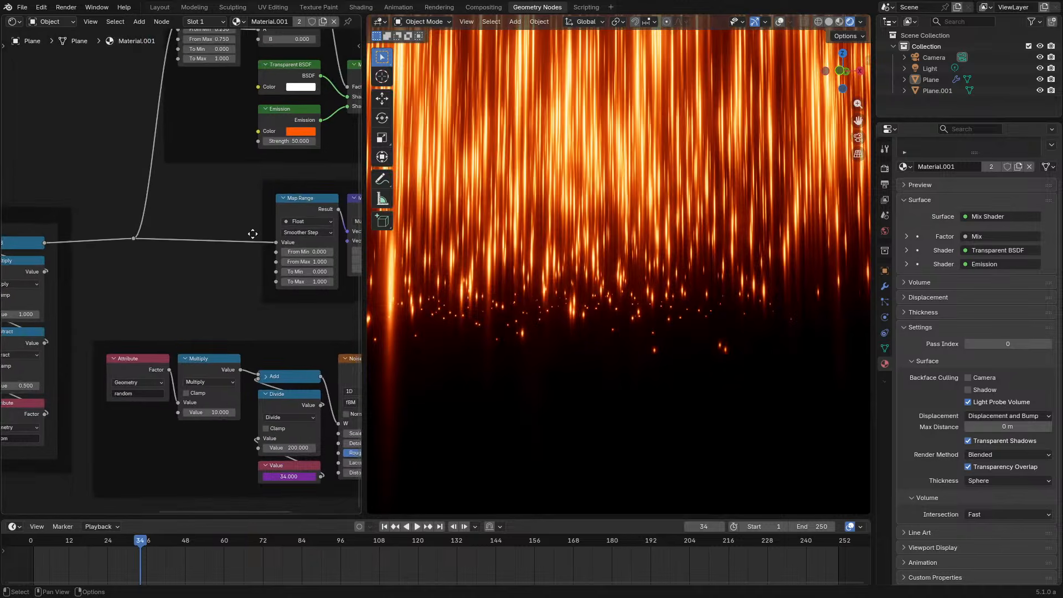
key("ctrl+c")
key("ctrl+v")
left_click(73, 170)
middle_click_drag(73, 170, 244, 390)
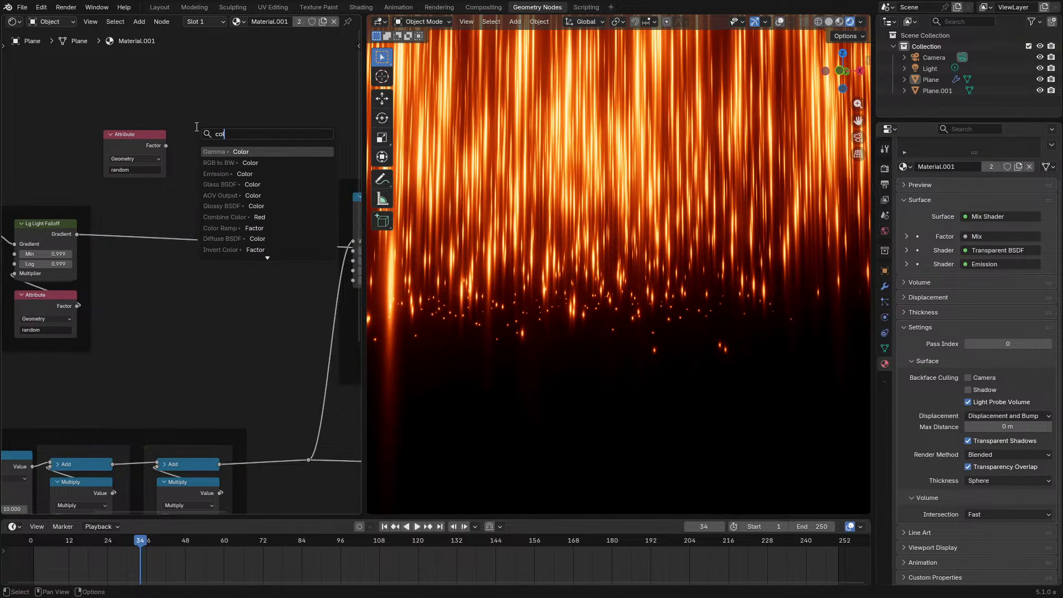
key("Return")
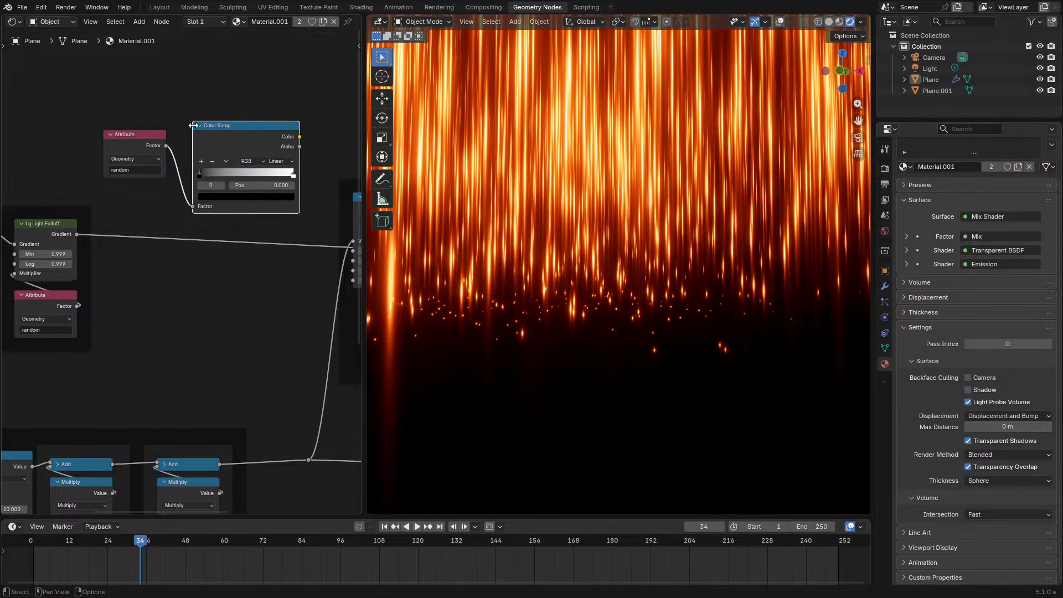
Move the random Attribute and Color Ramp below the gradient link, make the first stop Emission's orange, and link Color to Emission's Color
left_click(884, 287)
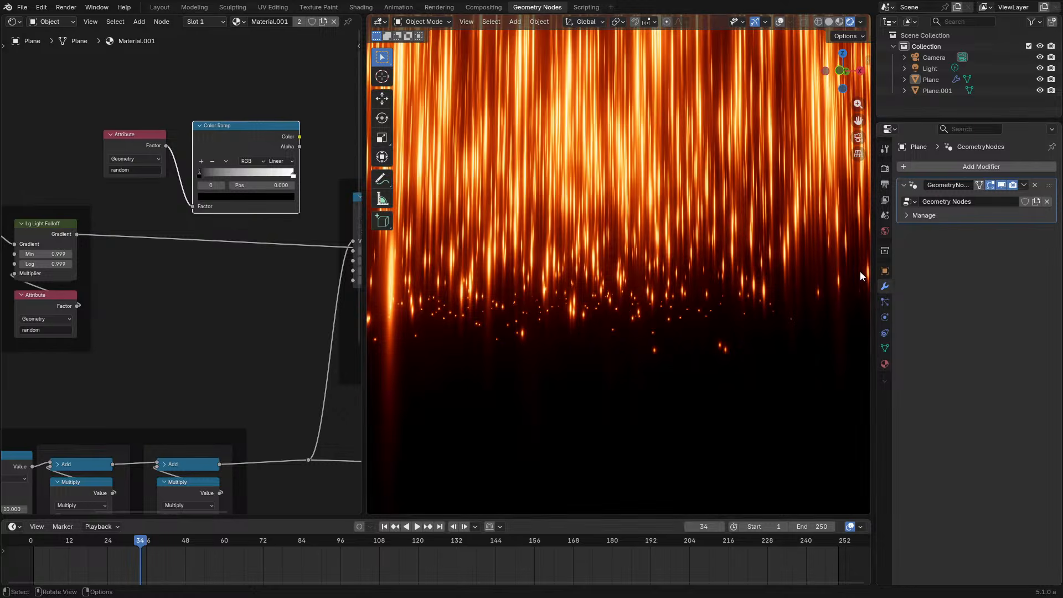
left_click_drag(140, 209, 242, 118)
key("g")
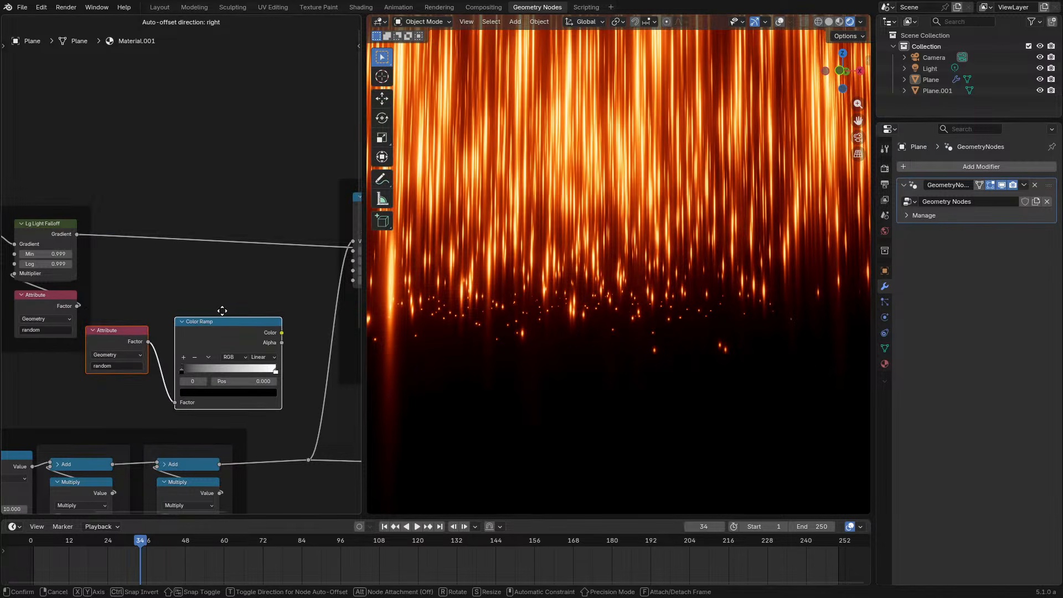
left_click(231, 304)
middle_click_drag(297, 278, 161, 263)
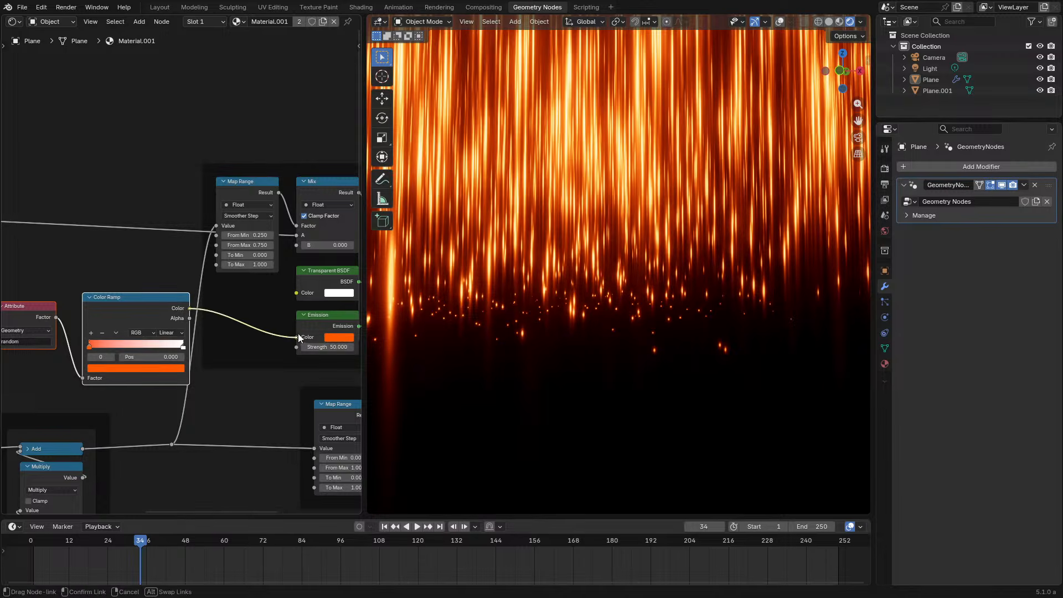
left_click_drag(298, 336, 297, 337)
scroll(183, 369, "up", 2)
Set the Color Ramp's last stop to yellow-green and play the animation to preview the color mix
left_click(183, 370)
left_click(172, 399)
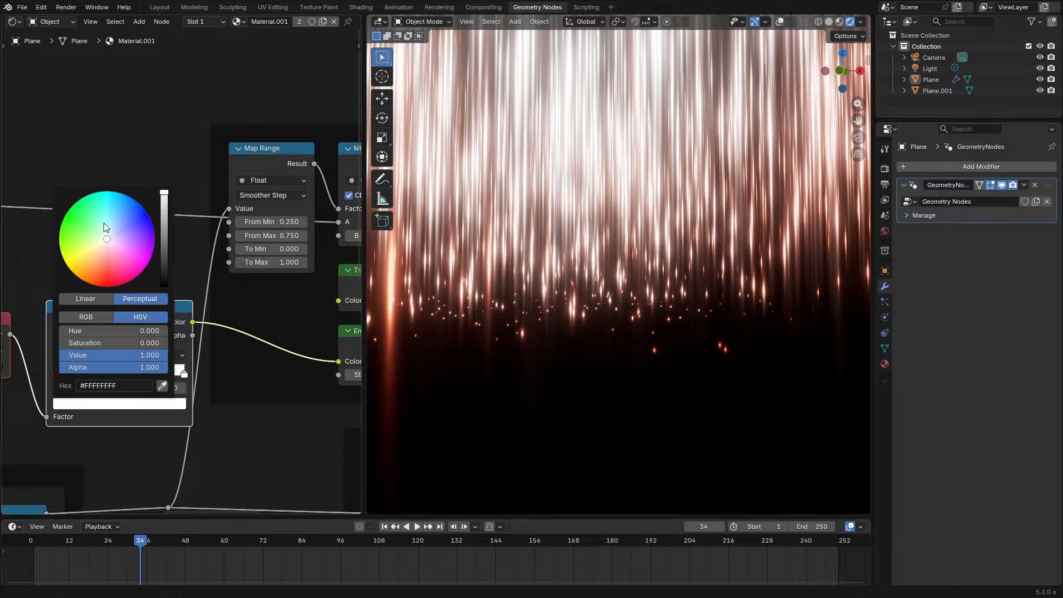
left_click_drag(105, 227, 74, 250)
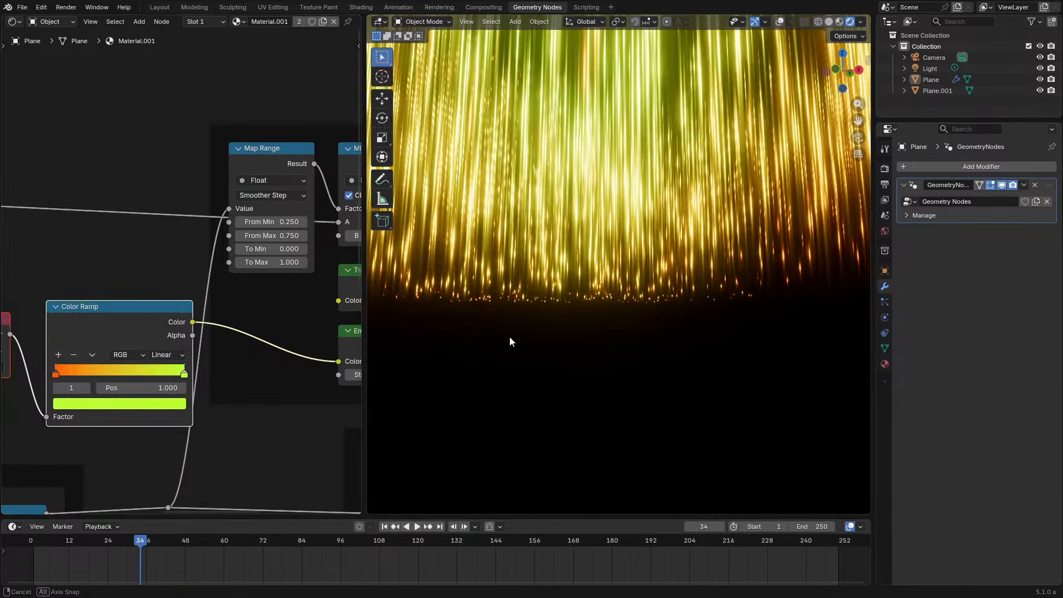
key("space")
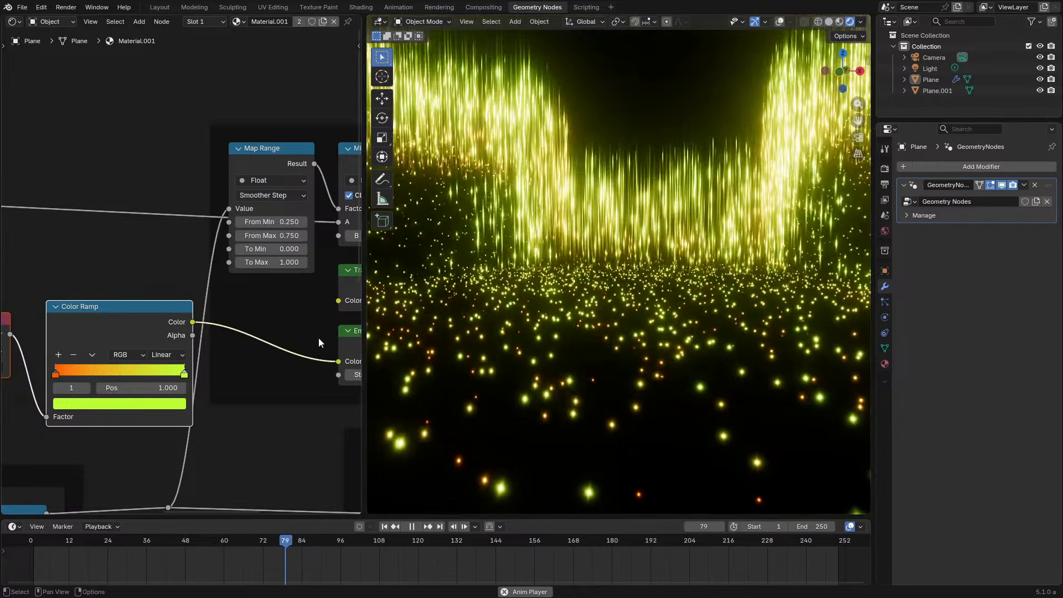
key("space")
Set the Color Ramp's first stop to cyan and its last stop to blue, about #398EFF
left_click(70, 370)
left_click(100, 401)
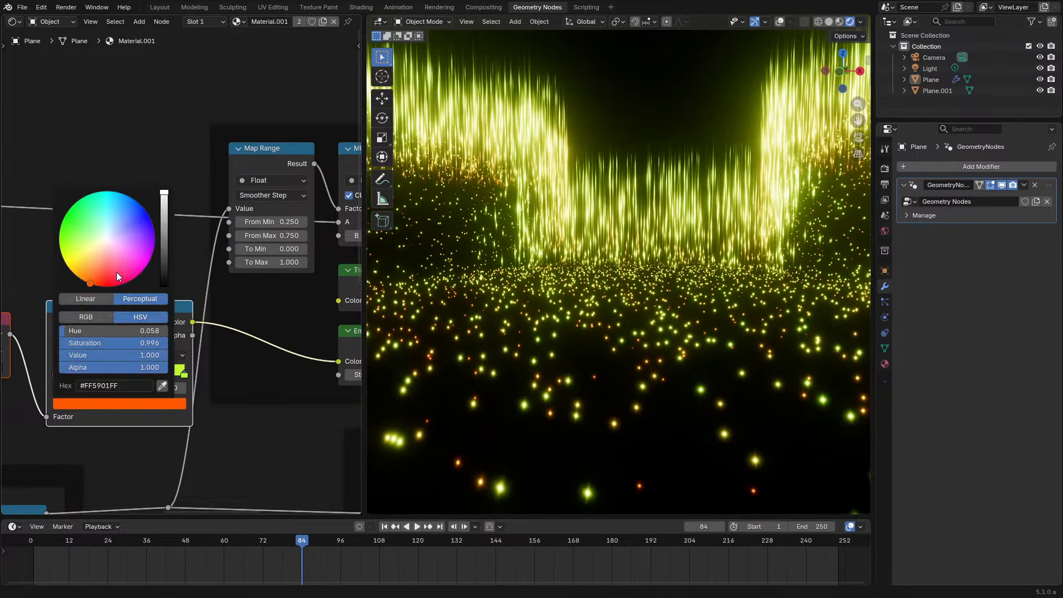
left_click_drag(116, 271, 112, 191)
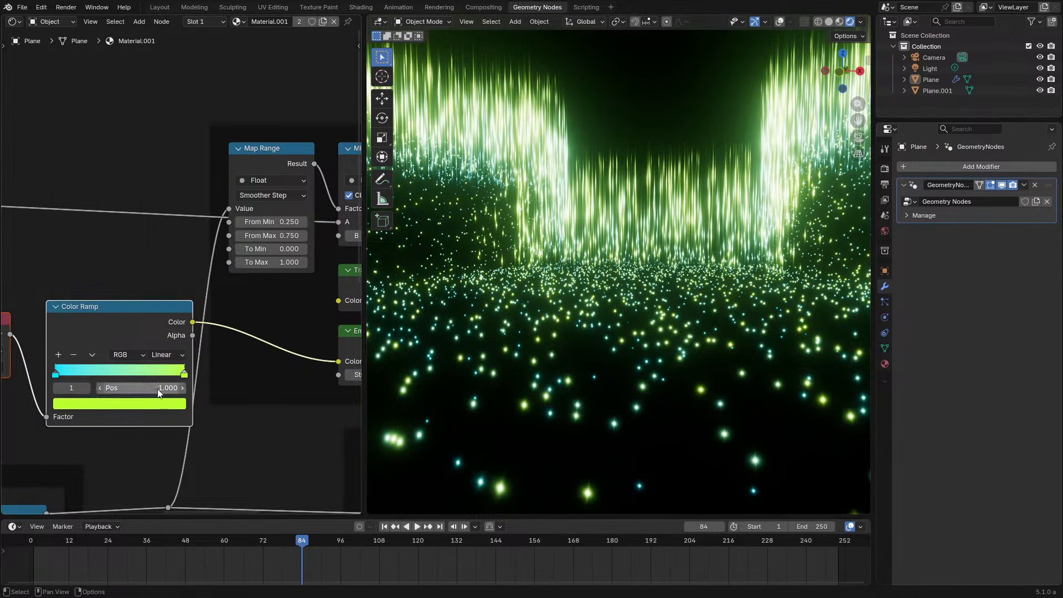
left_click(157, 400)
left_click_drag(114, 282, 116, 205)
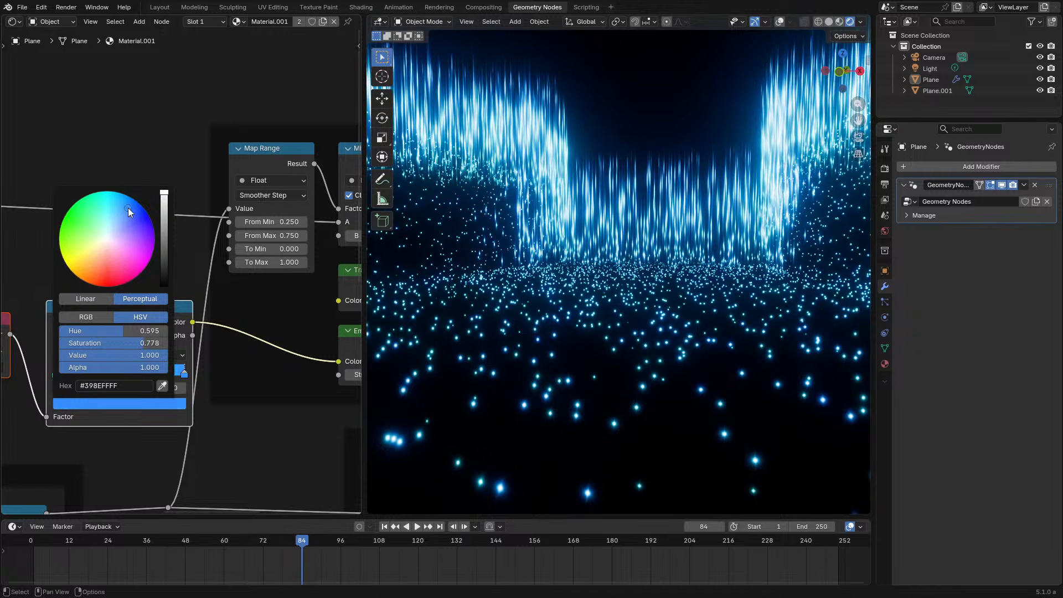
Play the animation several times from the early frames to preview the cyan-to-blue particles
key("space")
left_click(78, 540)
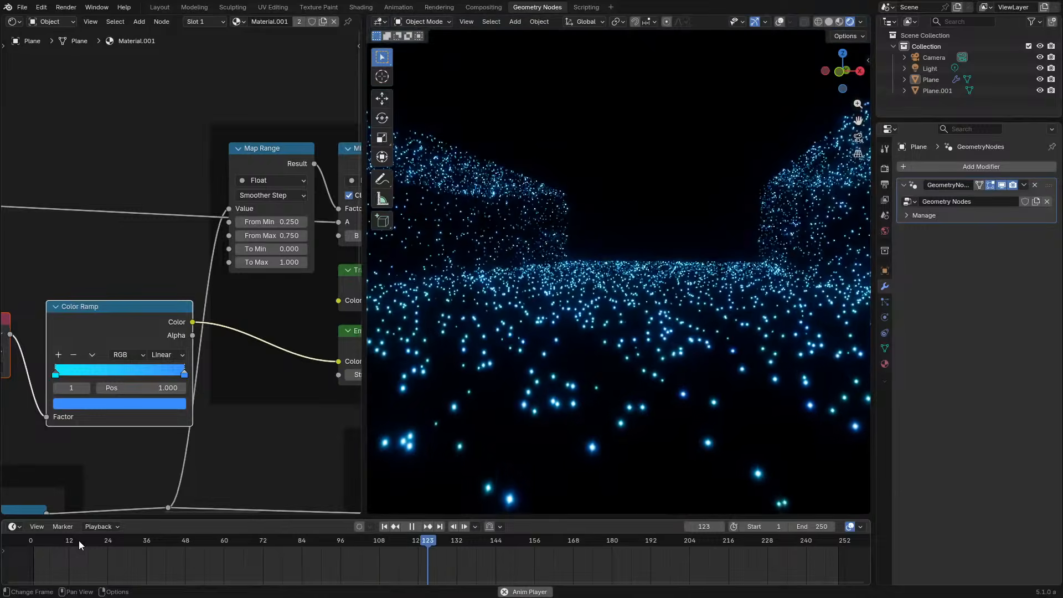
left_click(78, 540)
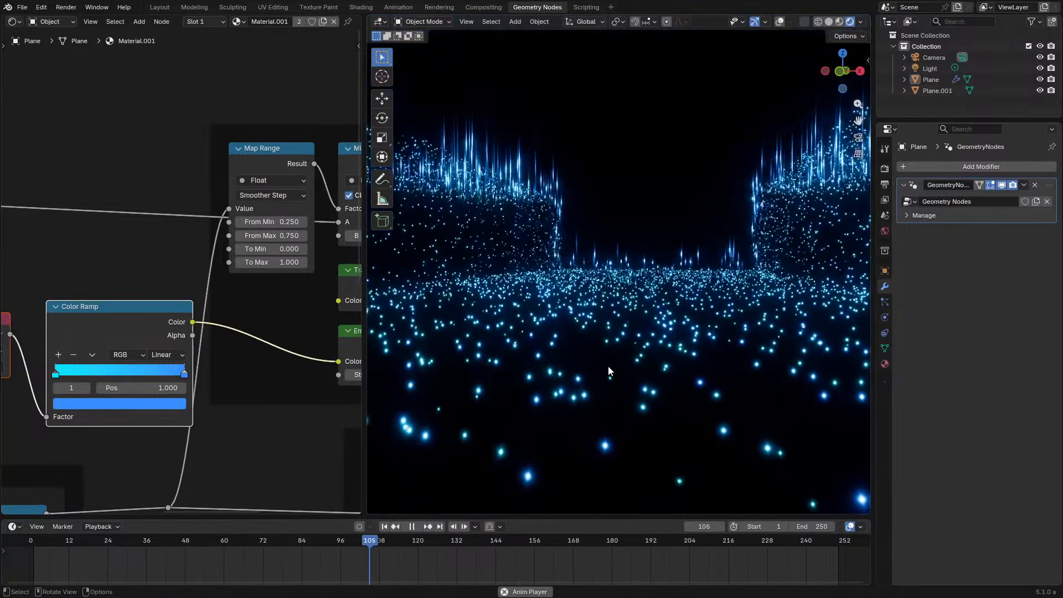
left_click(128, 540)
Review the shader node network in an enlarged editor, then restore the layout and replay the animation from the early frames
key("ctrl+space")
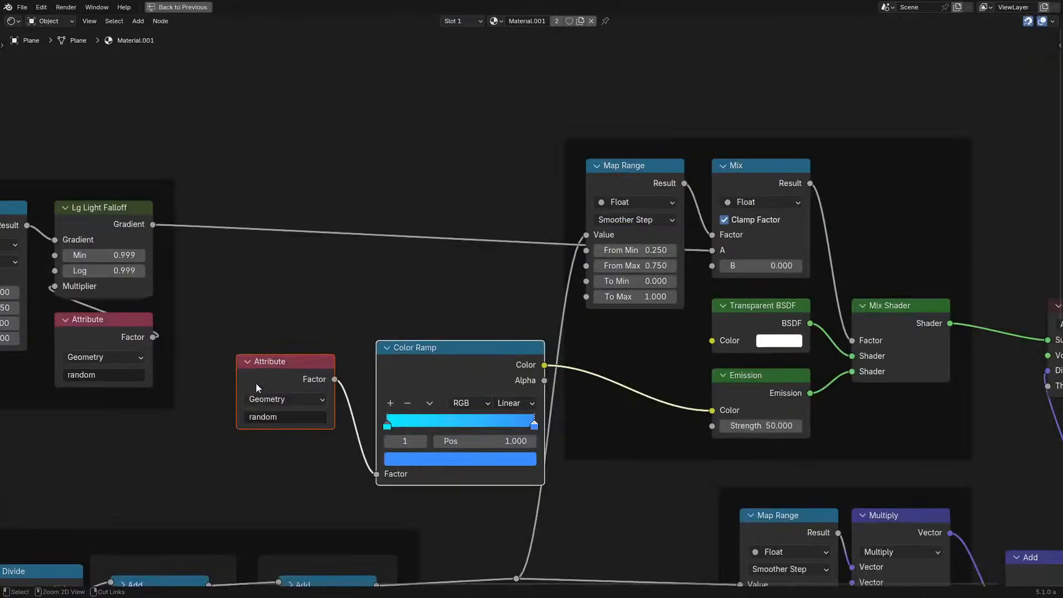
scroll(256, 382, "down", 6)
middle_click_drag(400, 510, 437, 492)
scroll(512, 318, "up", 2)
scroll(537, 291, "up", 2)
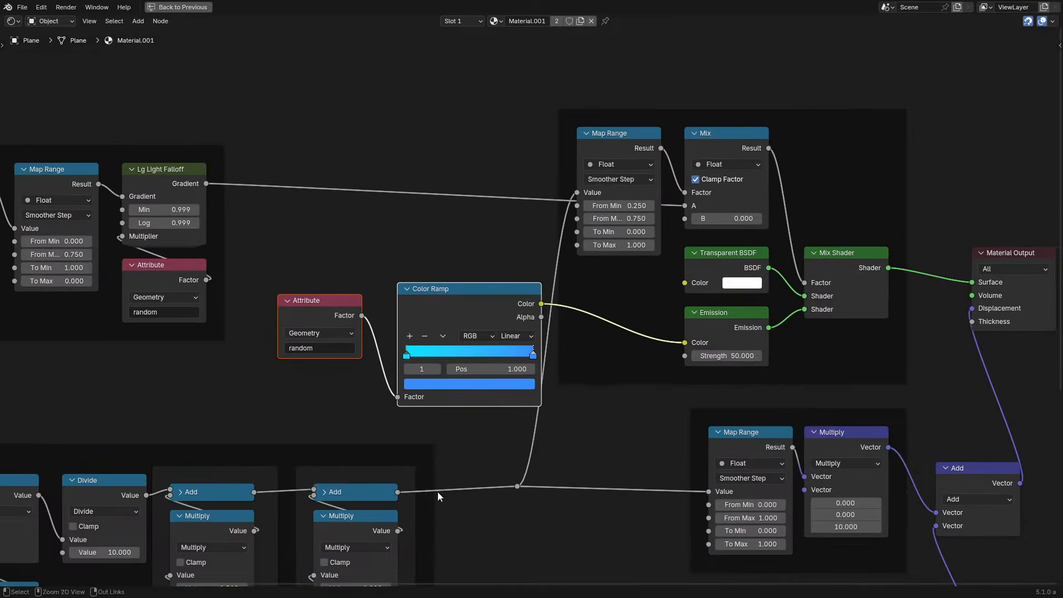
key("ctrl+space")
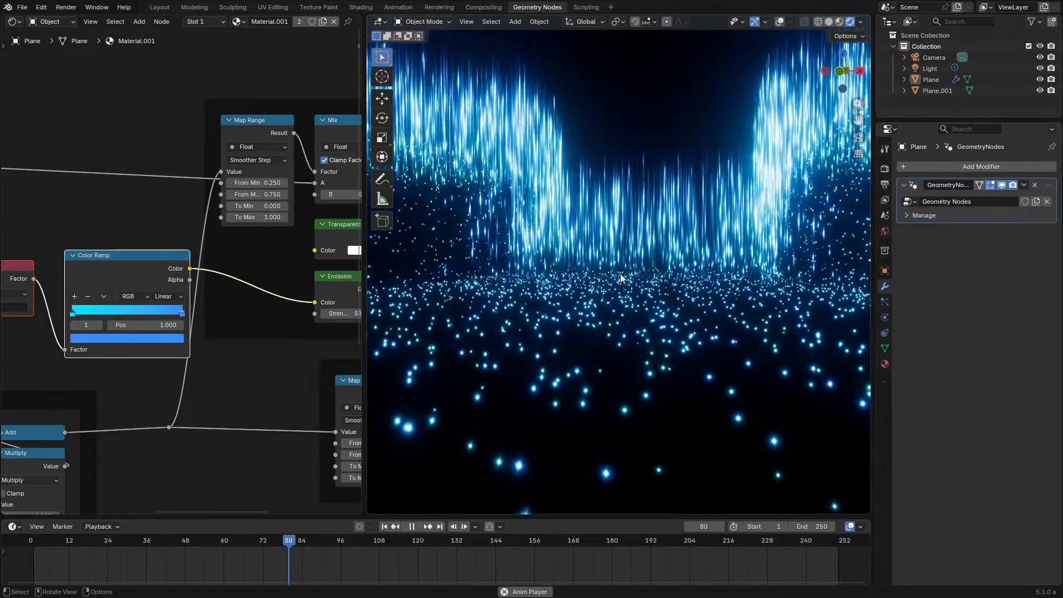
left_click(88, 544)
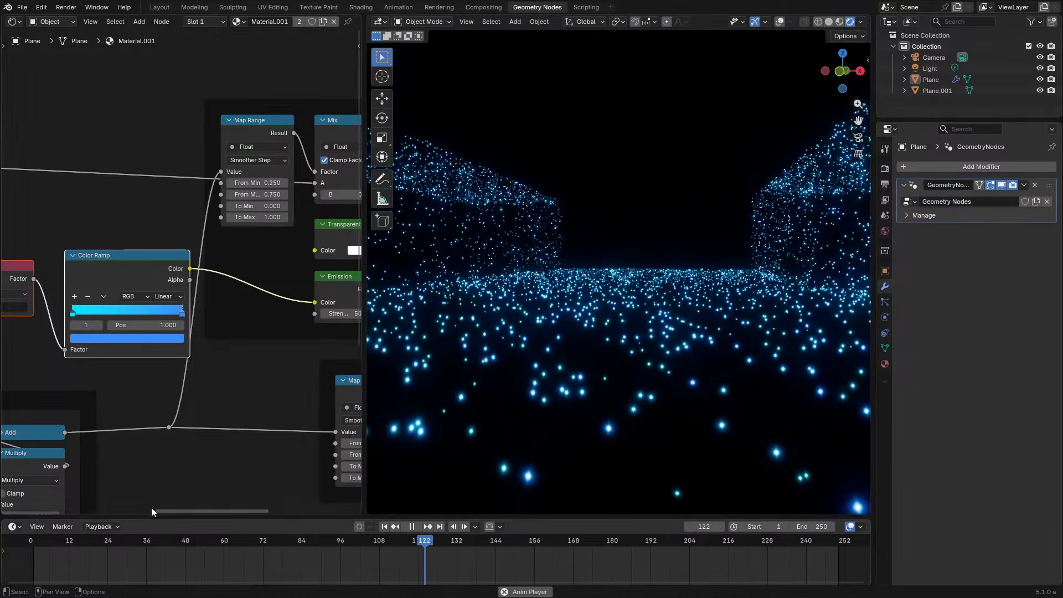
left_click(128, 560)
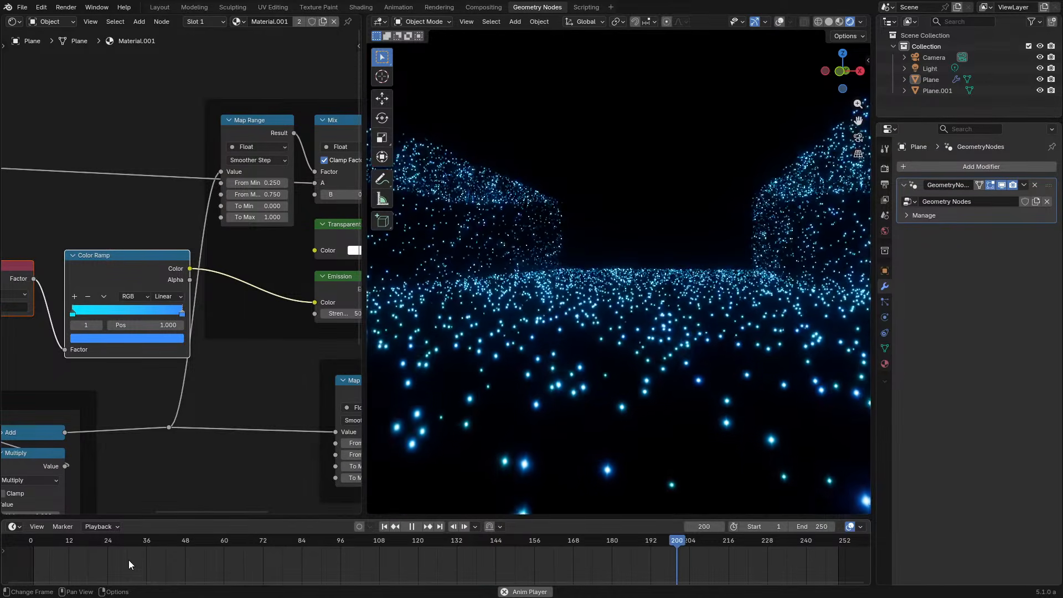
left_click(142, 542)
Examine the noise displacement nodes, then replay the animation from the first frames while viewing the particles from different angles
middle_click_drag(176, 426, 90, 383)
scroll(90, 383, "up", 1)
mouse_move(179, 401)
left_mouse_down()
mouse_move(283, 403)
mouse_move(177, 403)
left_mouse_up()
middle_click_drag(488, 344, 472, 396)
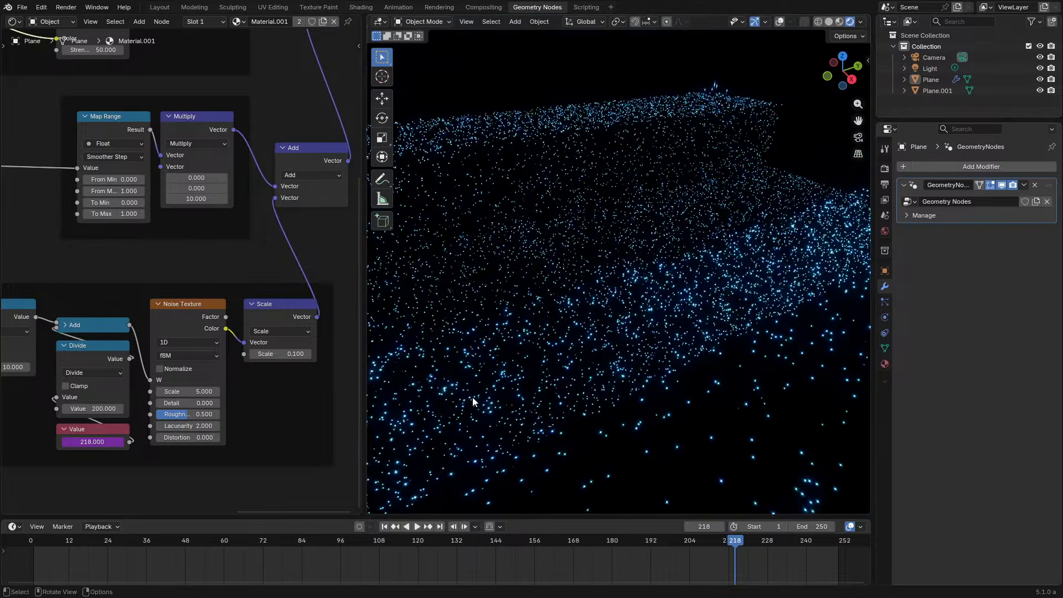
left_click(33, 539)
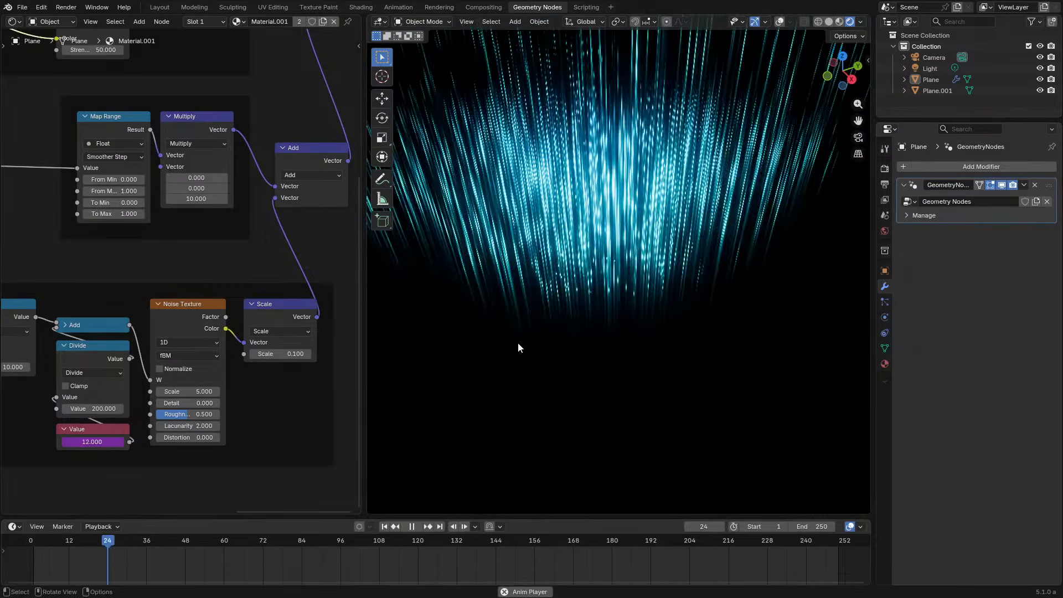
middle_click_drag(517, 347, 624, 279)
key("space")
Edit Plane.001's mesh in wireframe display, stretch it downward into a long vertical strip, and return to Object Mode with rendered shading
left_click(931, 92)
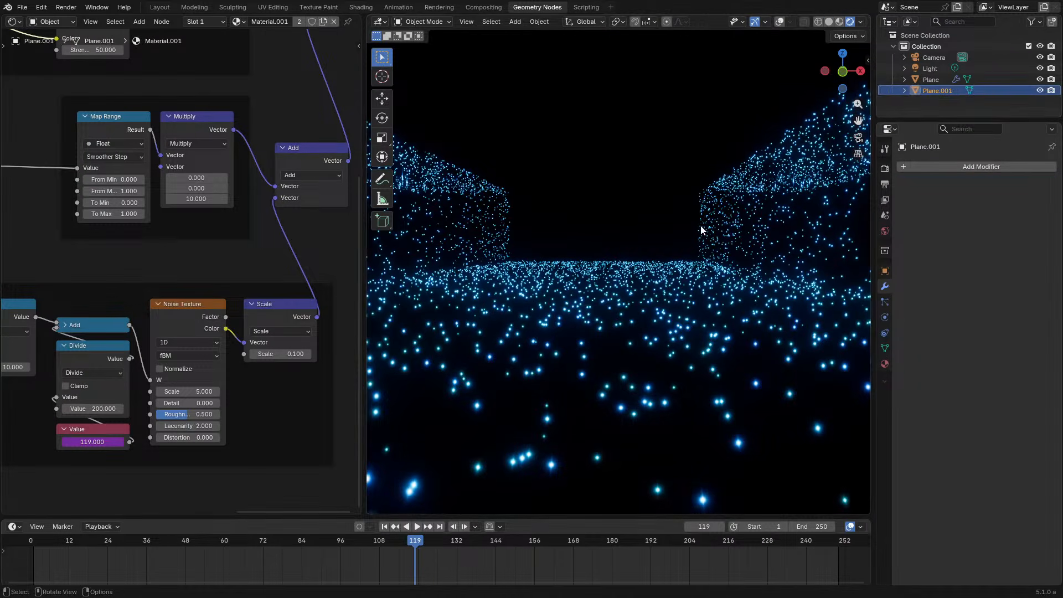
key("Tab")
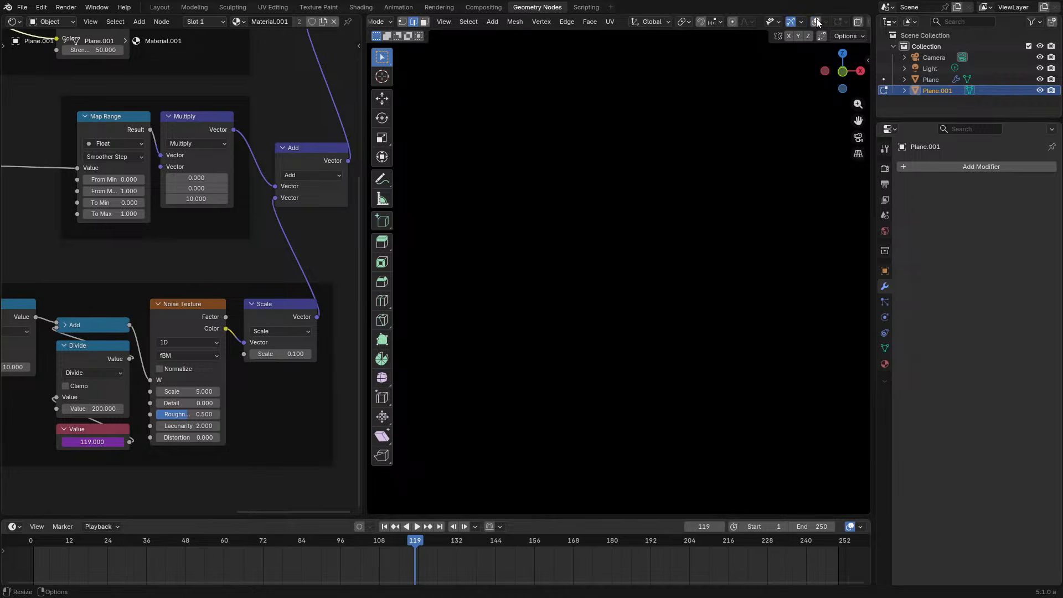
scroll(565, 341, "up", 4)
key("z")
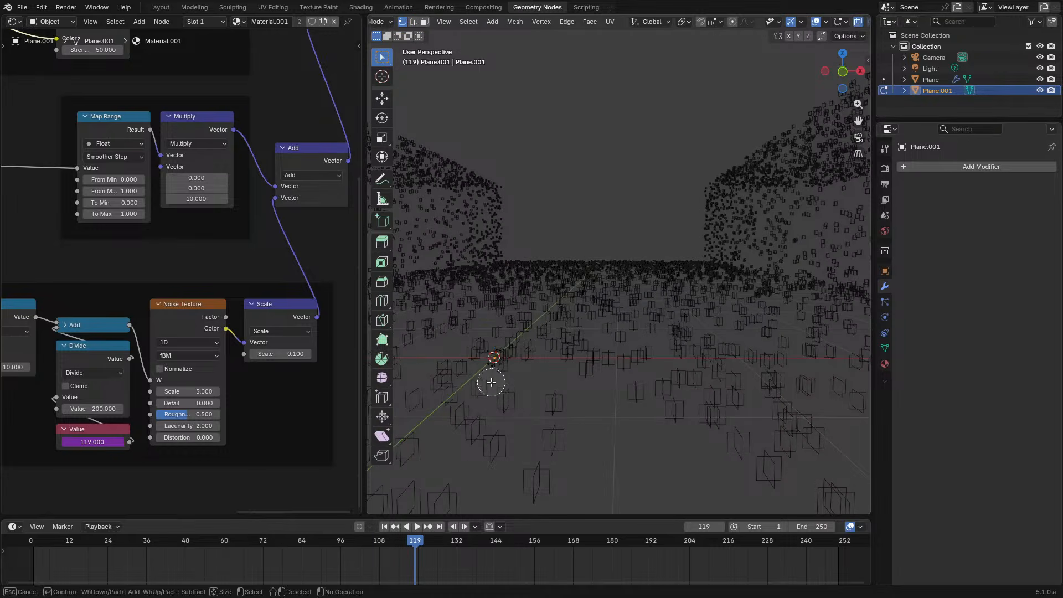
middle_click_drag(495, 327, 477, 371)
key("c")
middle_click_drag(655, 354, 650, 379)
key("z")
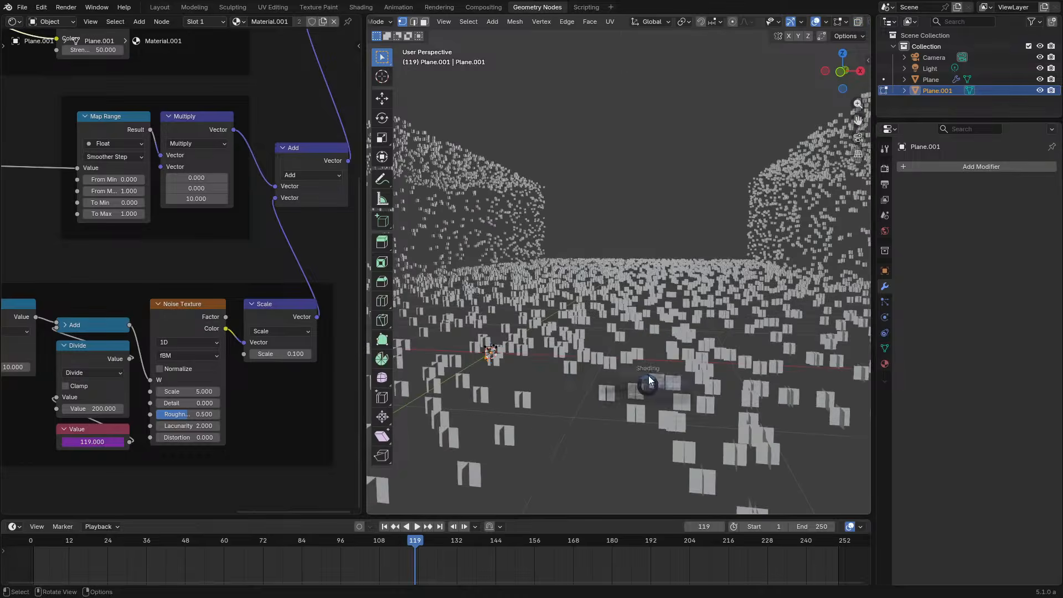
scroll(640, 286, "down", 2)
key("Tab")
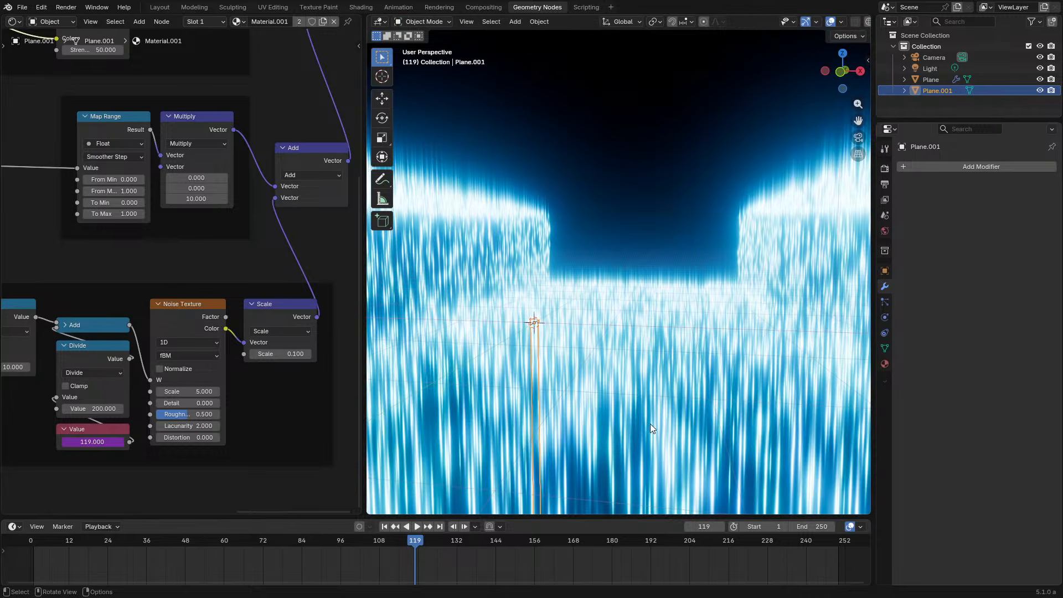
Play the animation from the early frames to preview the stretched planes in rendered view
middle_click_drag(627, 249, 592, 248)
key("space")
left_click(47, 540)
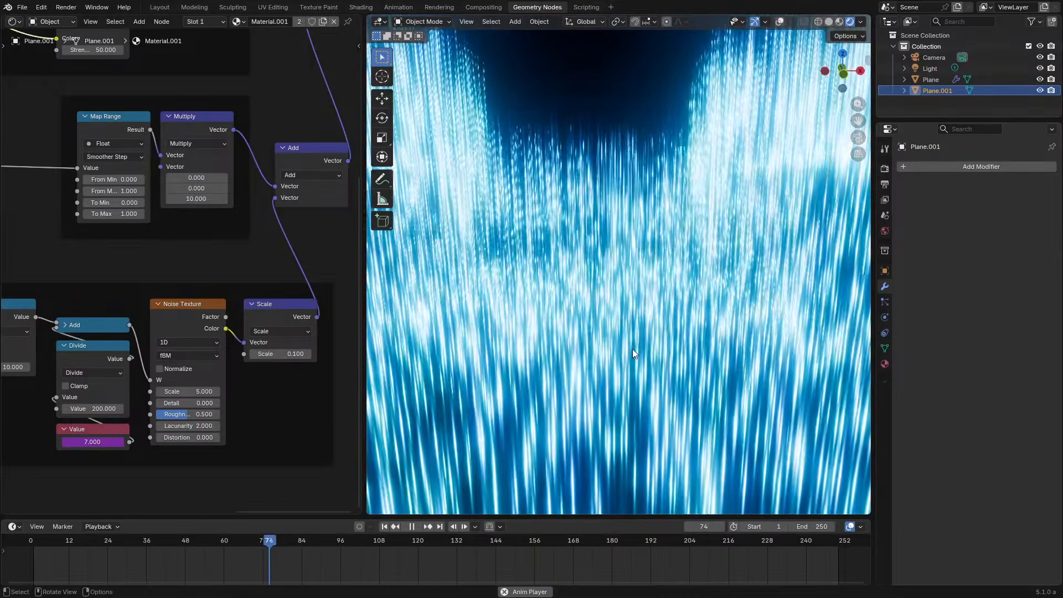
key("space")
Set the EEVEE shadow Resolution to 0.25 and replay the animation while orbiting the streaks
left_click(885, 169)
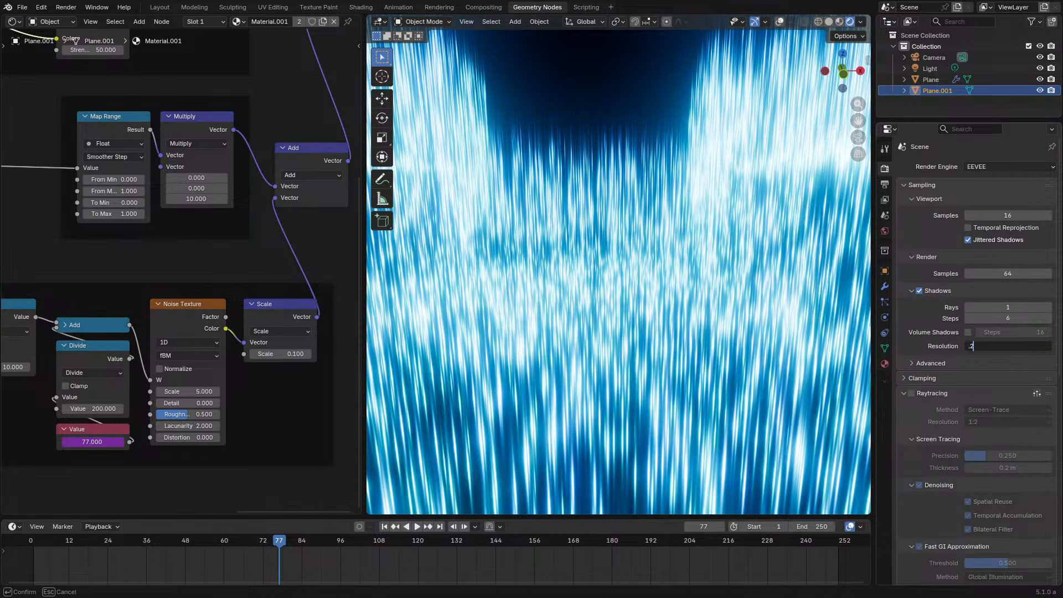
key("space")
key("shift+Left")
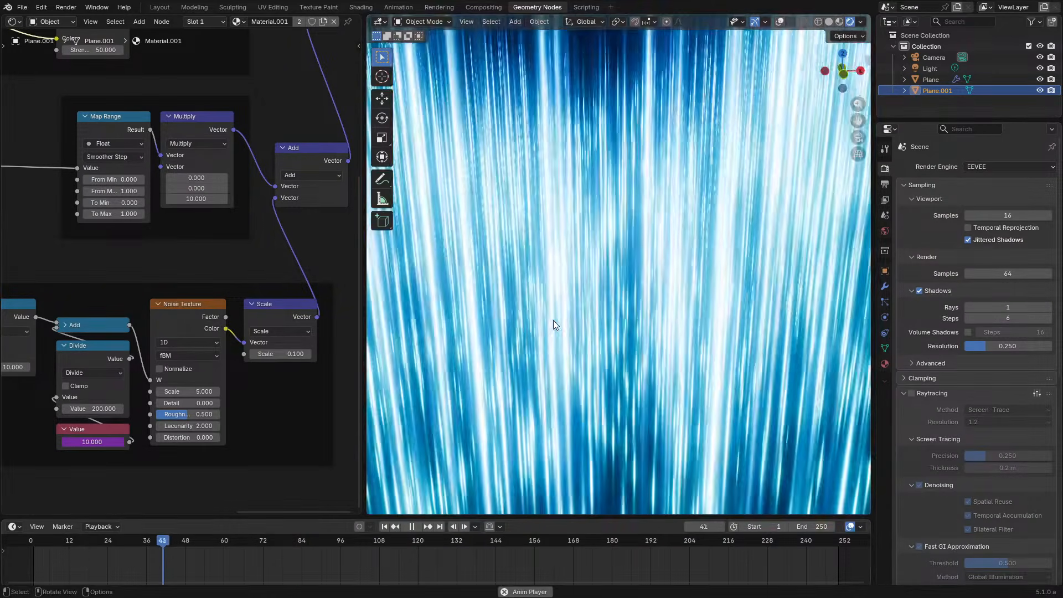
middle_click_drag(553, 319, 649, 305)
scroll(651, 263, "up", 3)
middle_click_drag(651, 264, 767, 298)
key("space")
Turn off EEVEE shadows and replay the animation from about frame 20
left_click(916, 288)
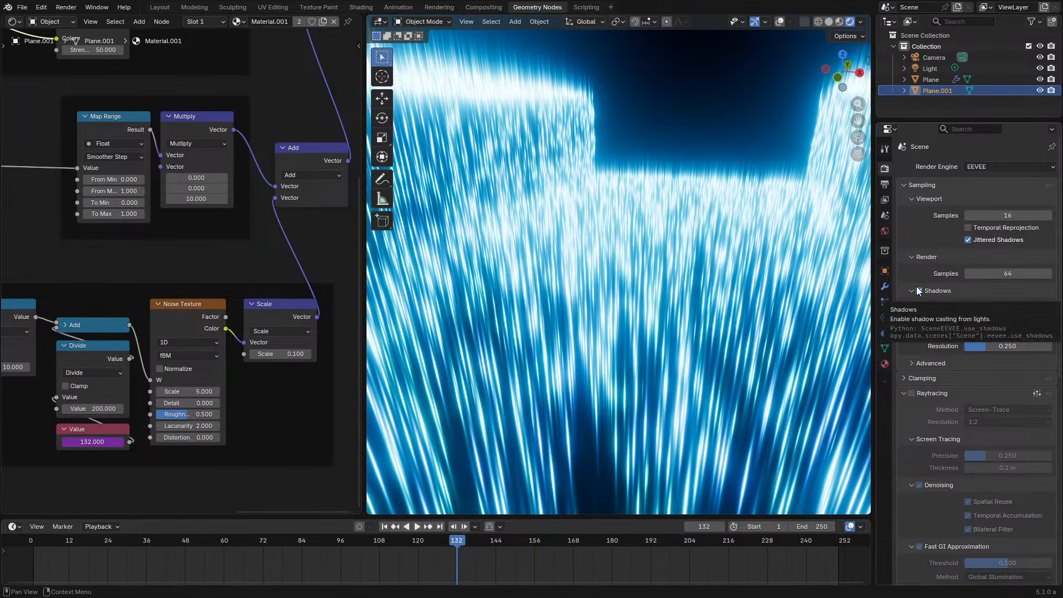
key("space")
left_click(90, 543)
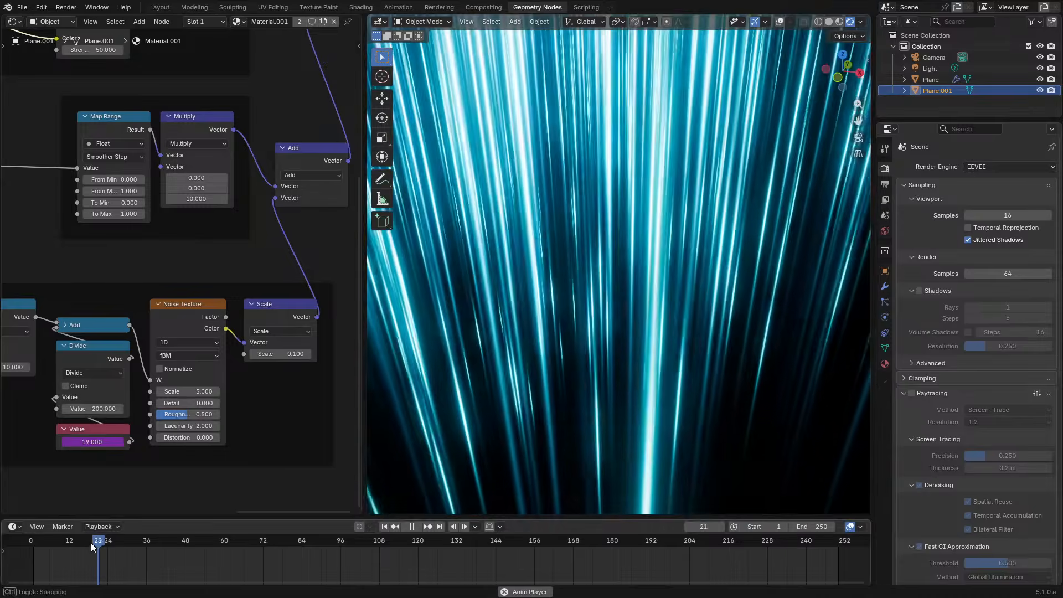
scroll(702, 337, "down", 5)
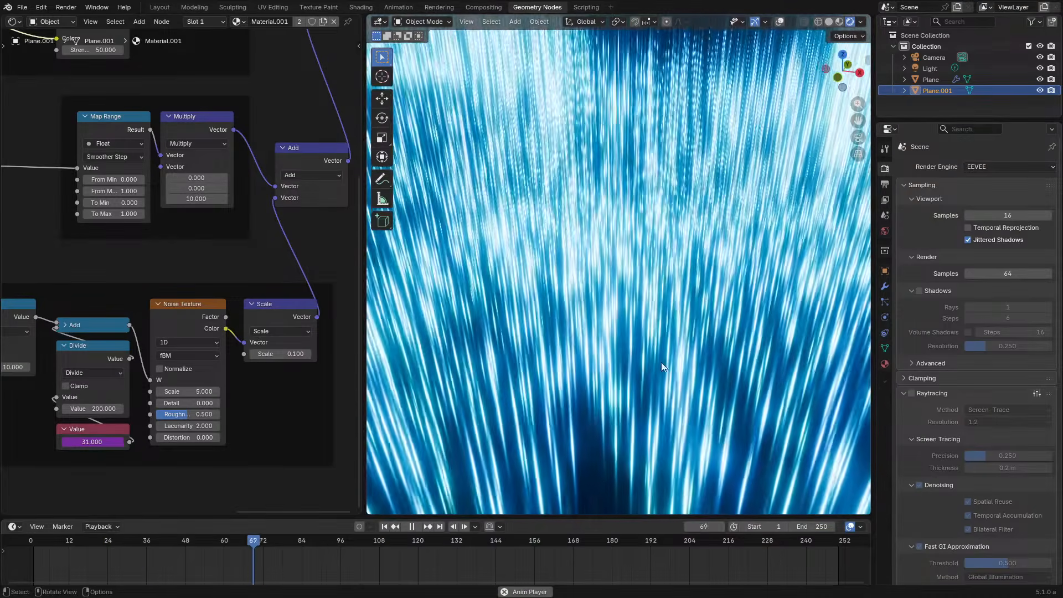
middle_click_drag(661, 362, 756, 334)
Re-enable EEVEE shadows, set their Resolution to 0.1, and replay the animation from the start
left_click(919, 291)
key("space")
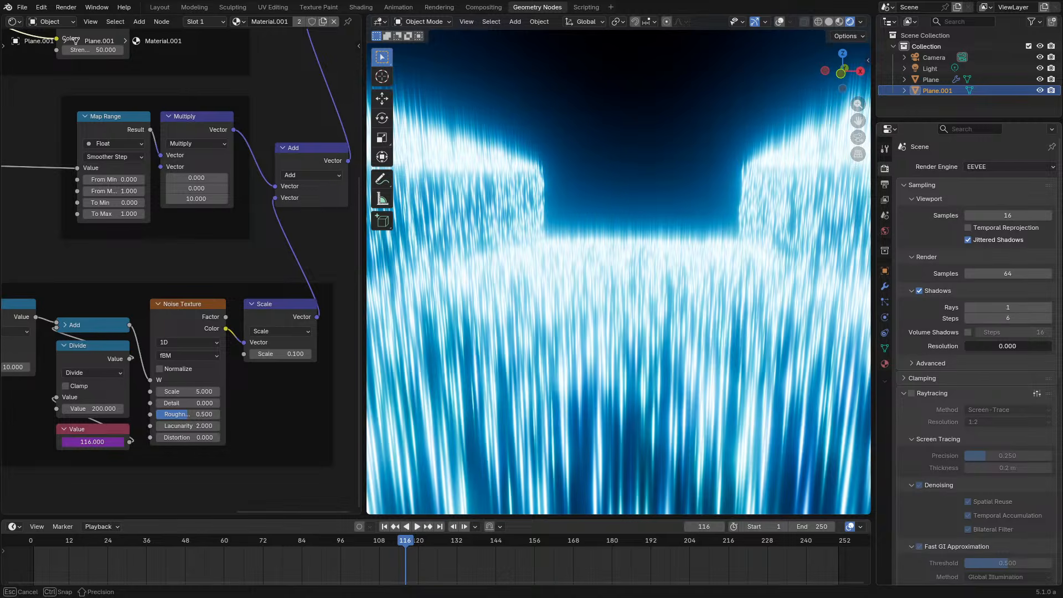
key("space")
left_click(32, 541)
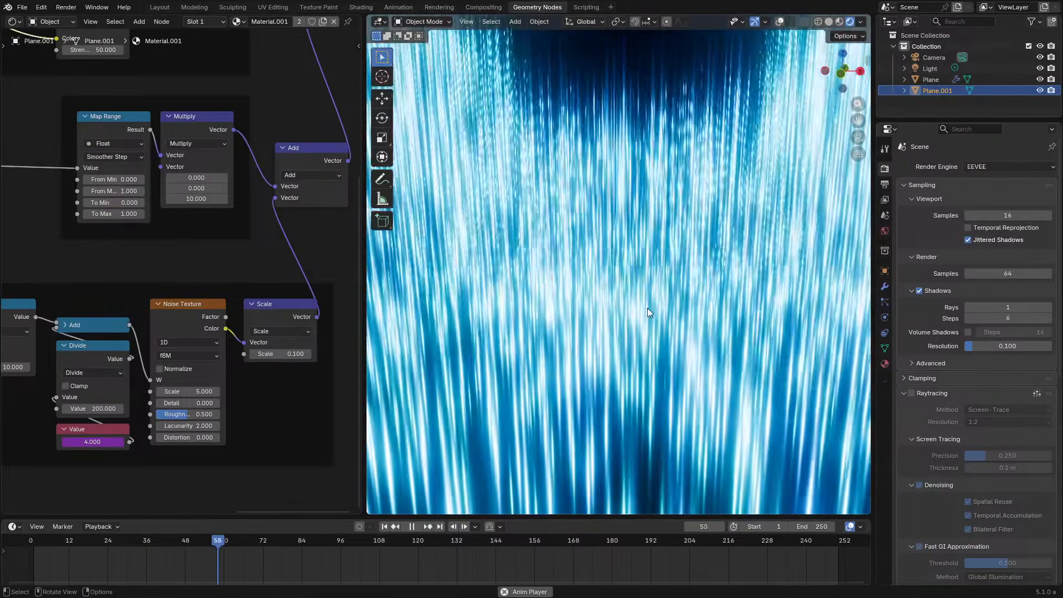
middle_click_drag(646, 308, 660, 334)
key("space")
Restore the shadow Resolution to 1 and Plane.001's mesh to its unstretched shape, then return to the material's node network
mouse_move(419, 539)
left_mouse_down()
mouse_move(191, 521)
mouse_move(405, 539)
left_mouse_up()
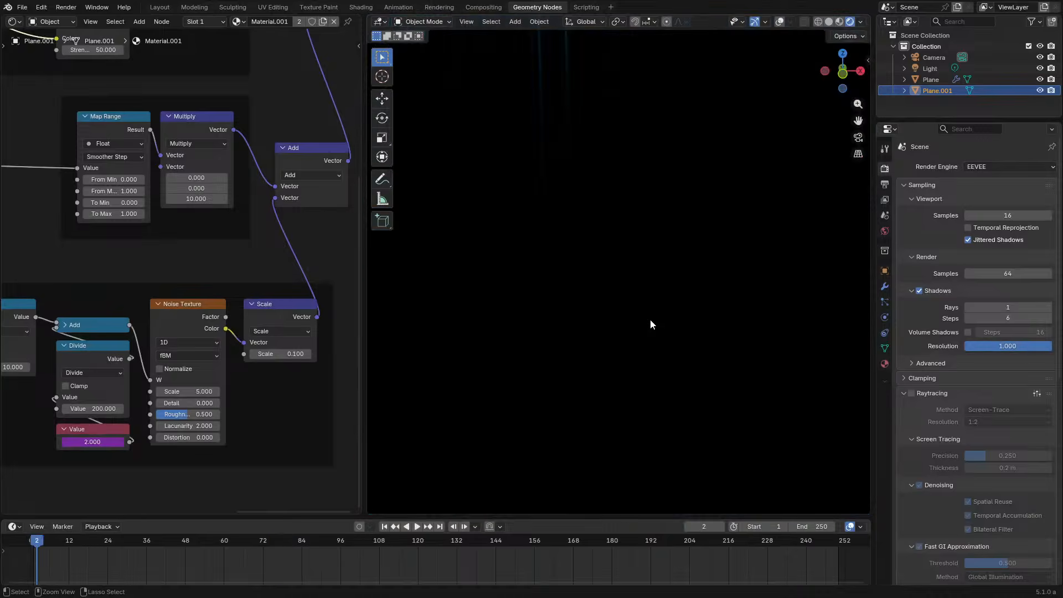
key("Tab")
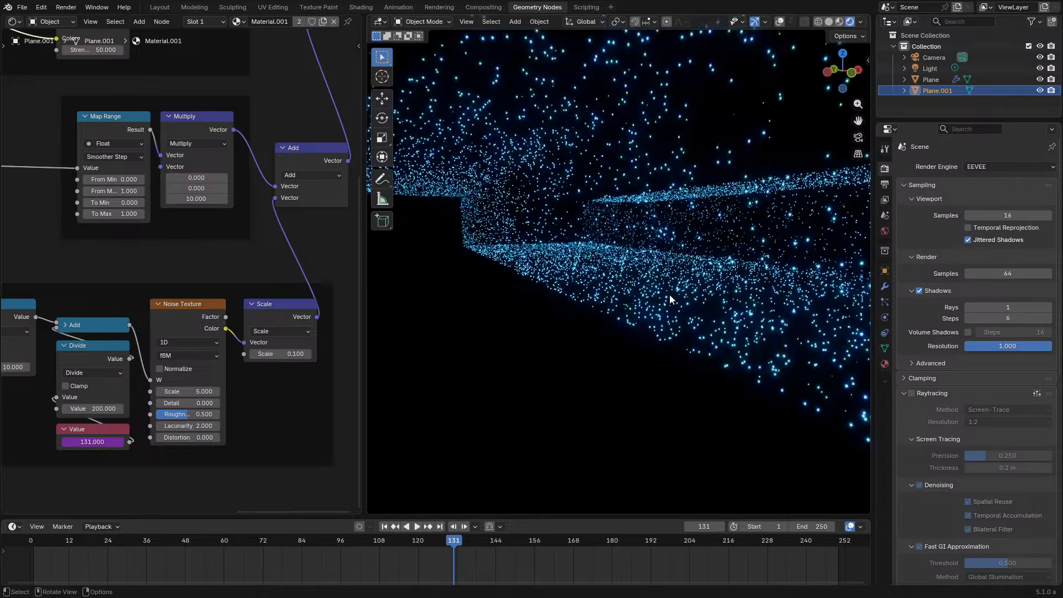
middle_click_drag(615, 309, 618, 311)
scroll(194, 249, "down", 4)
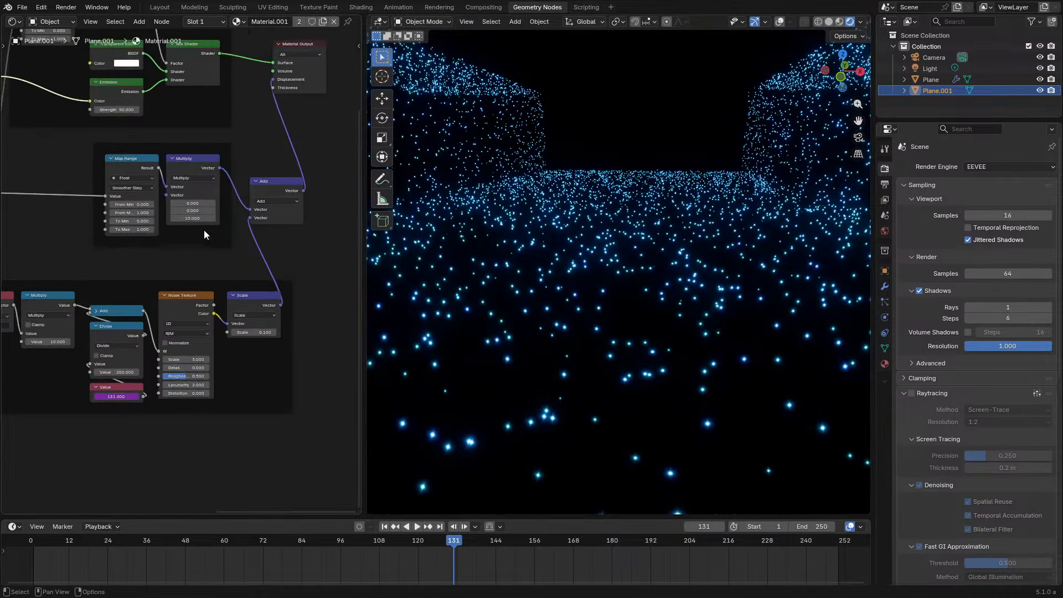
middle_click_drag(196, 210, 258, 308)
scroll(114, 273, "up", 6)
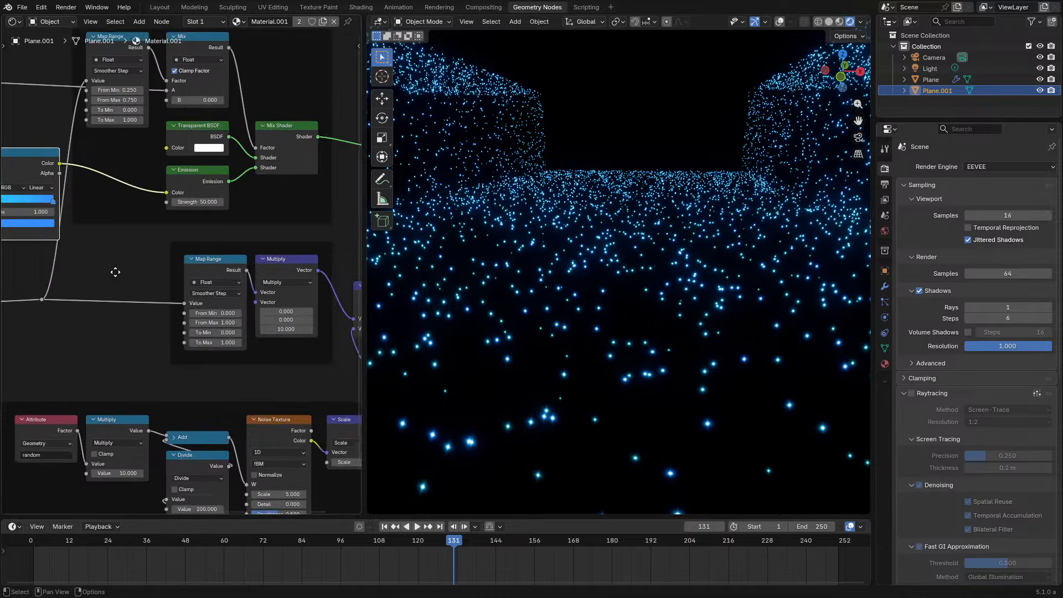
Recolor the Color Ramp's end stop to bright green and its start stop to pale yellow, and replay the animation from an early frame
left_click(173, 281)
left_click_drag(173, 72, 97, 56)
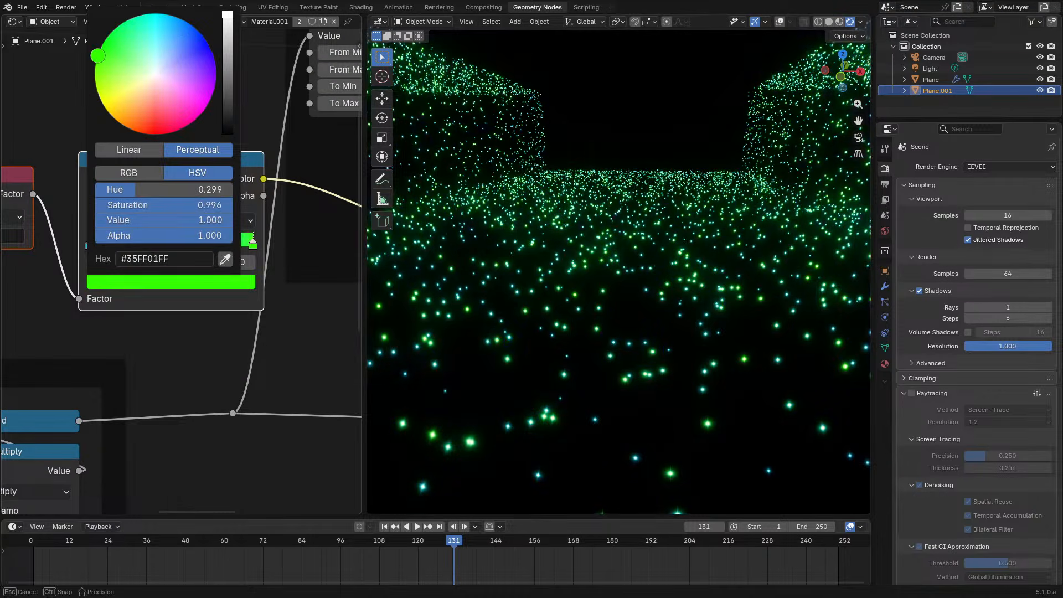
left_click(131, 281)
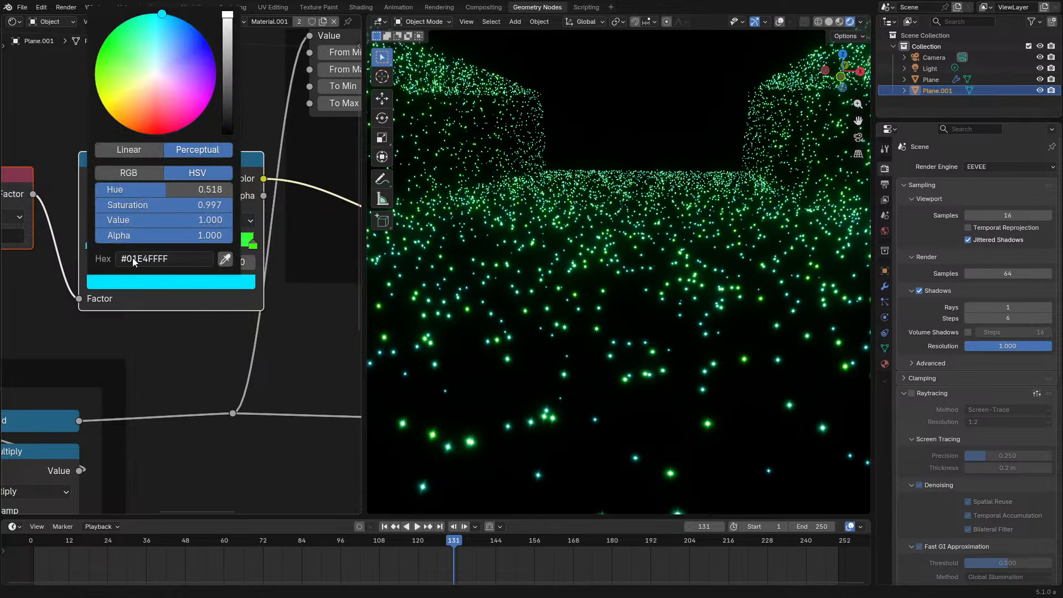
key("space")
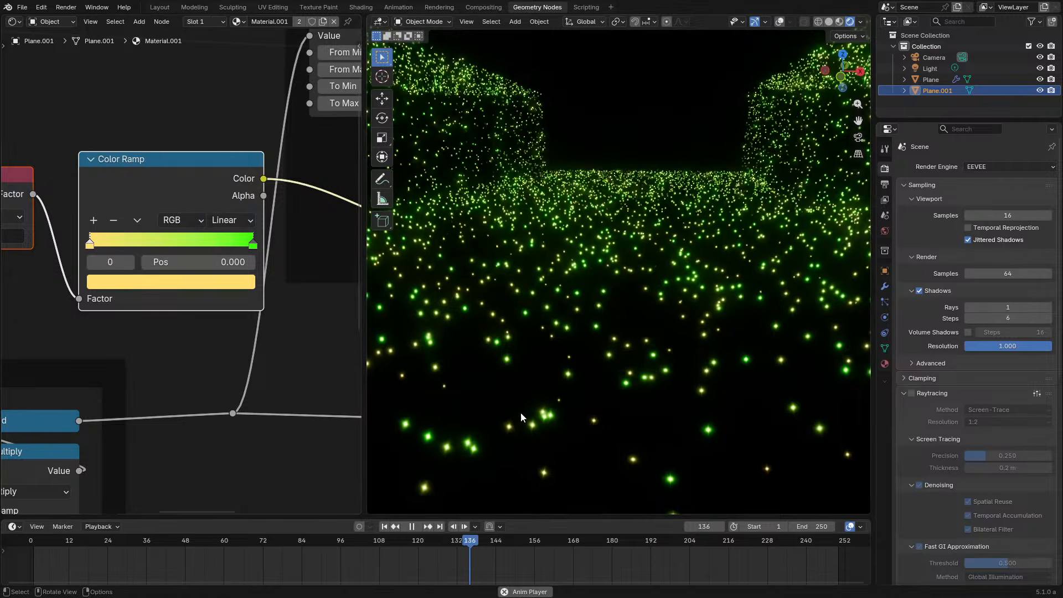
left_click(117, 541)
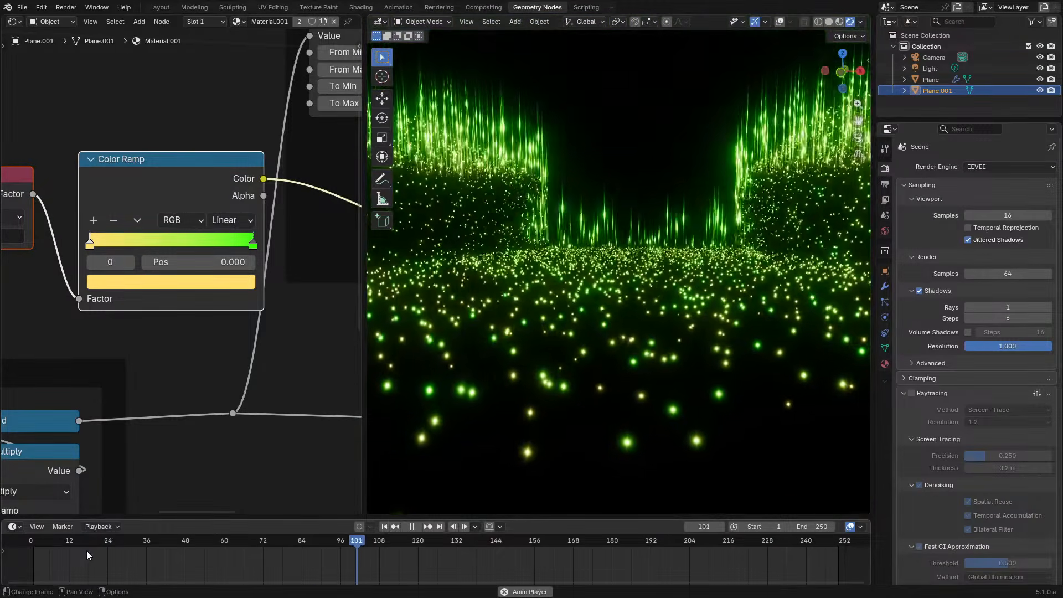
left_click(86, 550)
key("space")
Insert a 1D White Noise Texture between the random Attribute and the Color Ramp, using its Value output as the Factor, and play the animation
middle_click_drag(61, 205, 166, 249)
left_click_drag(139, 238, 174, 135)
type("w")
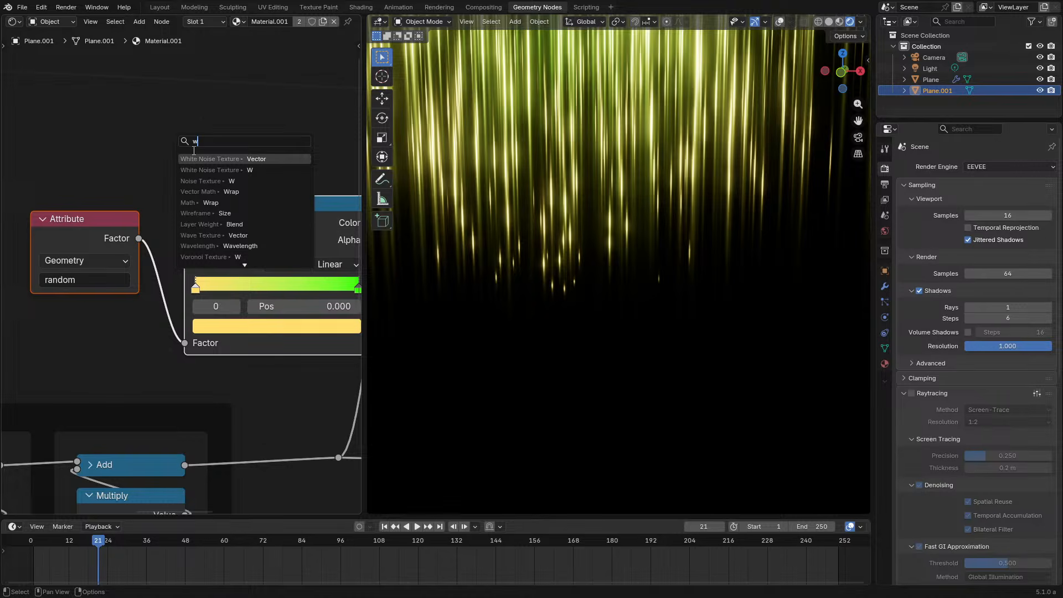
key("Return")
left_click(133, 140)
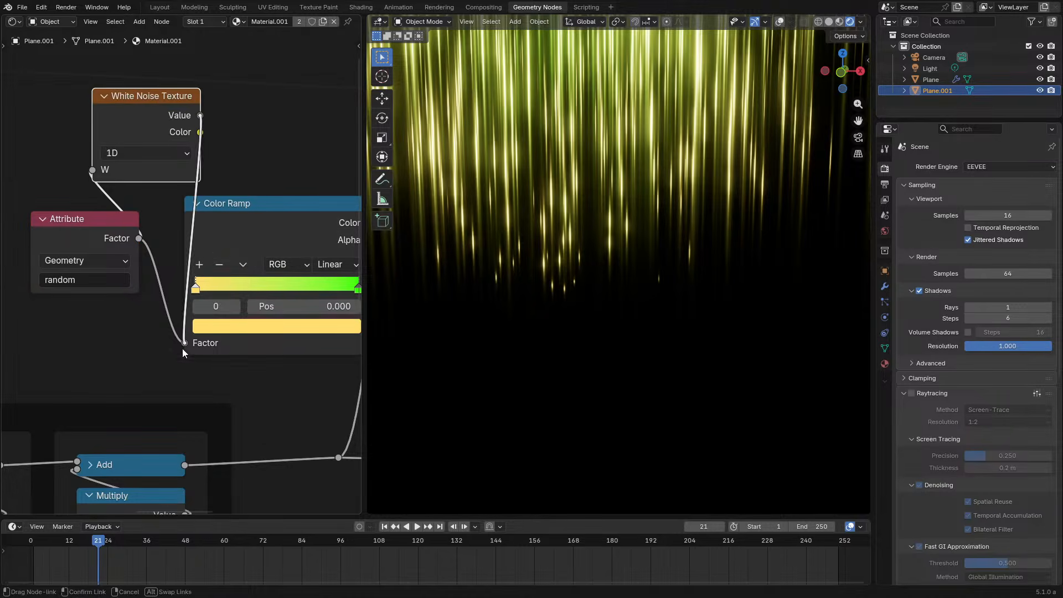
left_click_drag(184, 352, 184, 349)
left_click_drag(163, 113, 103, 291)
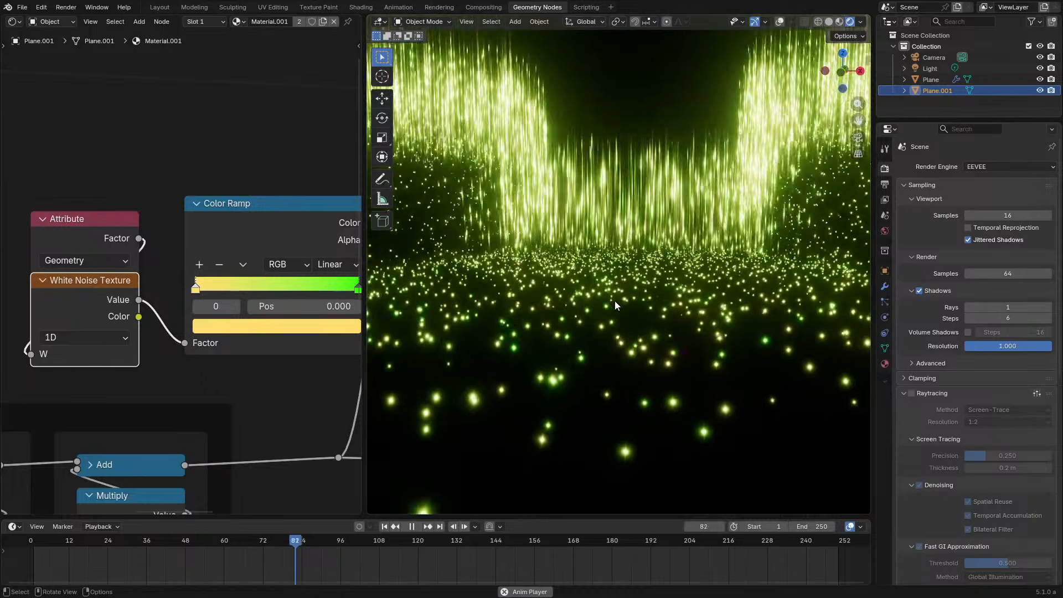
mouse_move(75, 234)
left_mouse_down()
mouse_move(76, 204)
mouse_move(91, 203)
mouse_move(78, 226)
mouse_move(64, 226)
left_mouse_up()
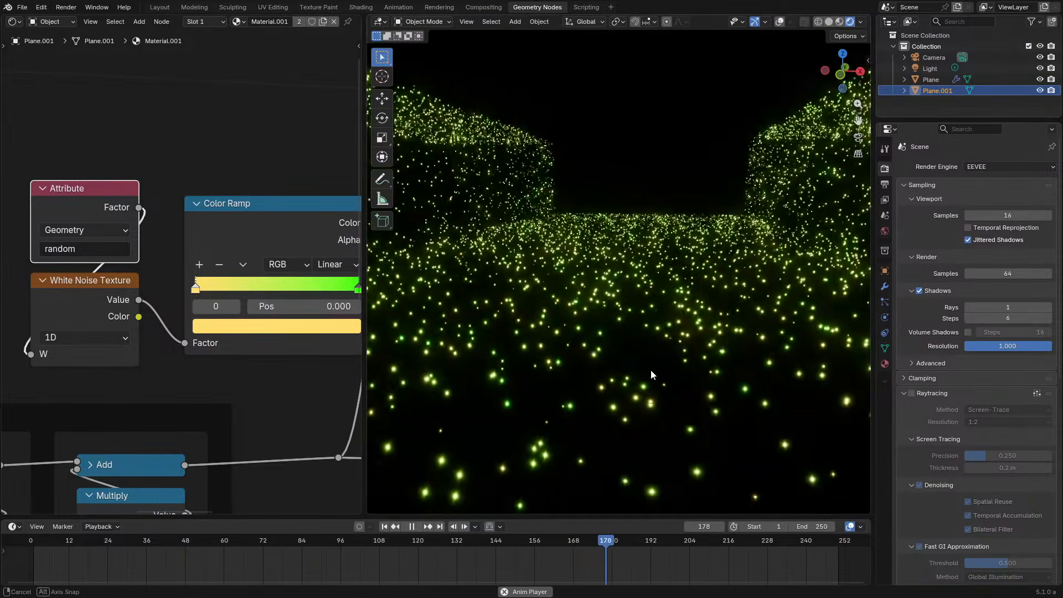
middle_click_drag(650, 369, 631, 384)
key("space")
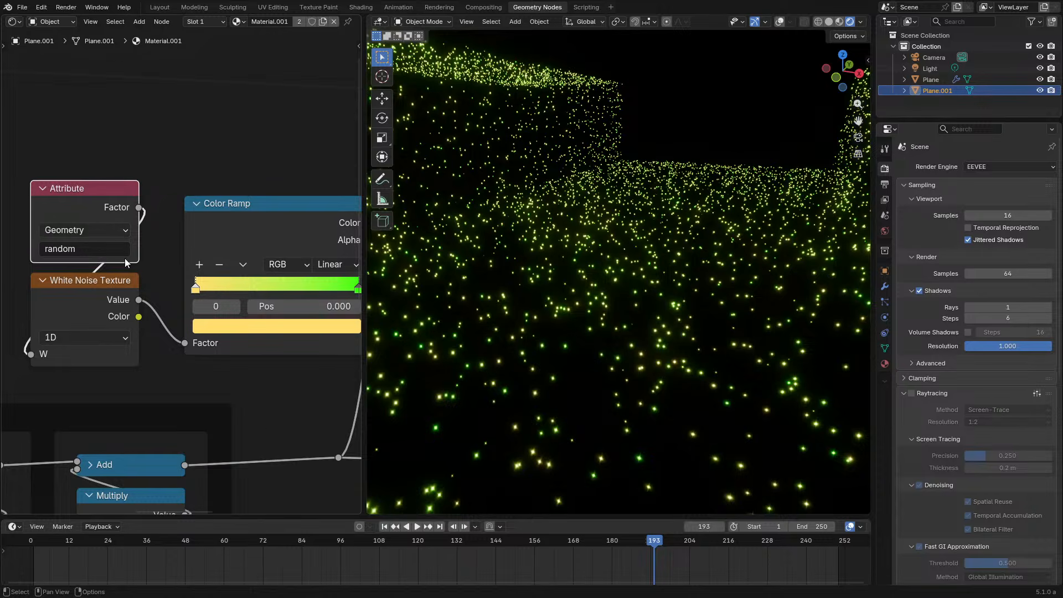
Try offsetting the random attribute with a Math Add node before the White Noise Texture, and delete that node
key("space")
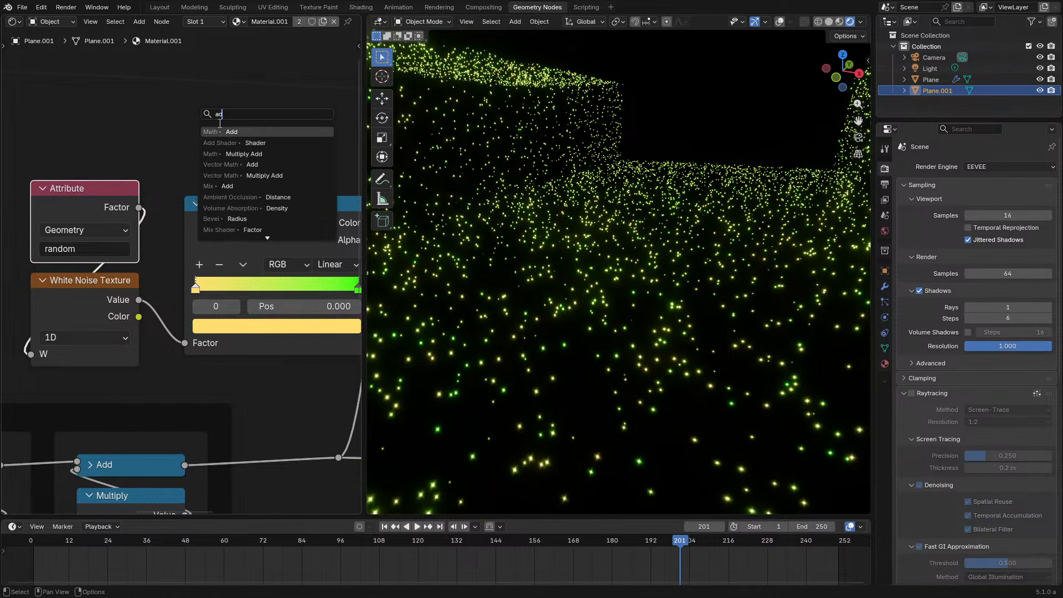
key("Return")
left_click_drag(44, 357, 44, 355)
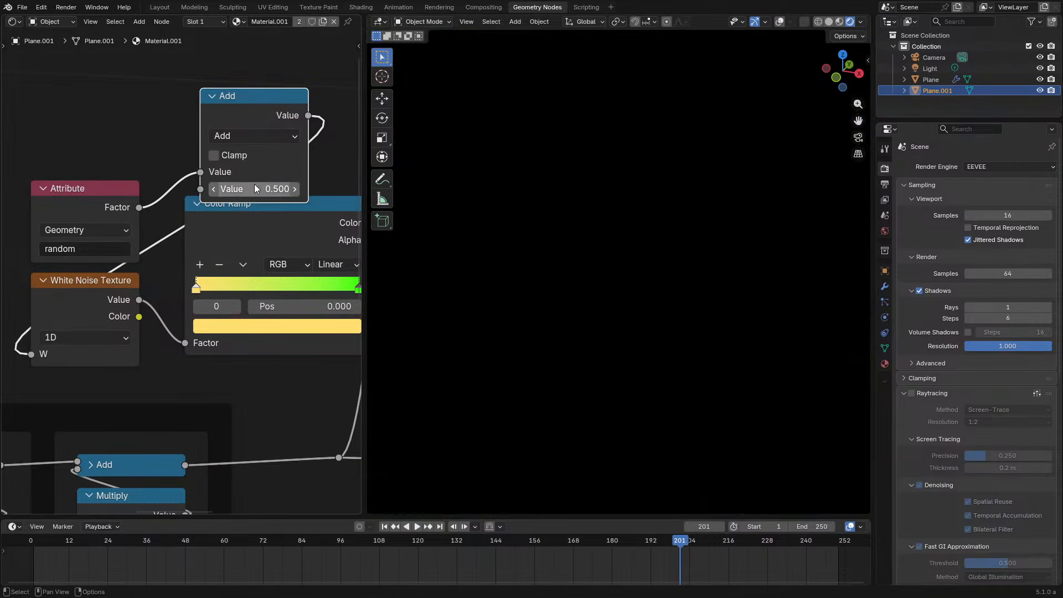
left_click_drag(254, 184, 310, 184)
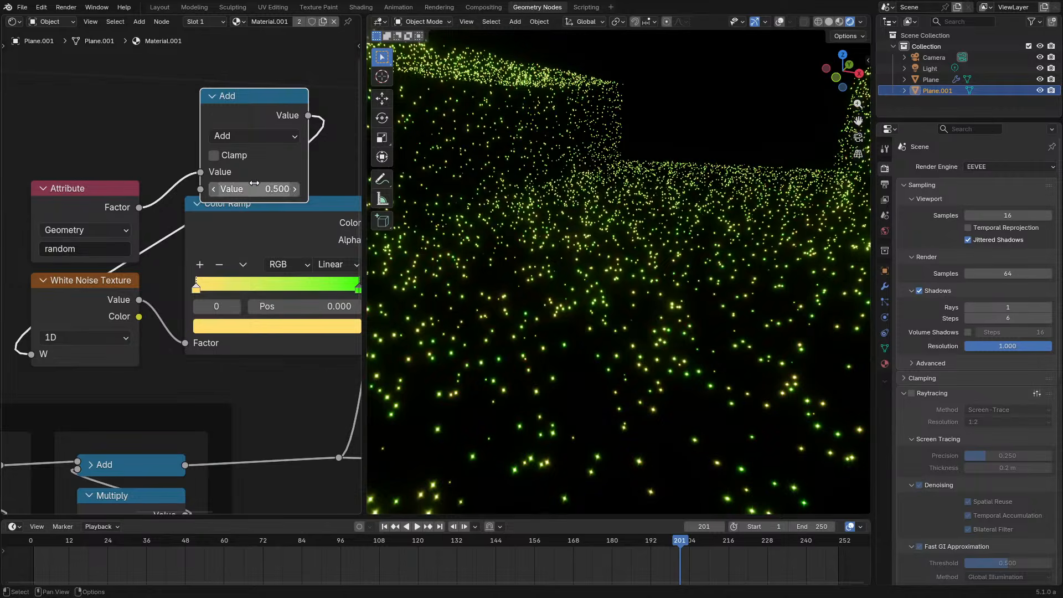
left_click(255, 136)
key("ctrl+x")
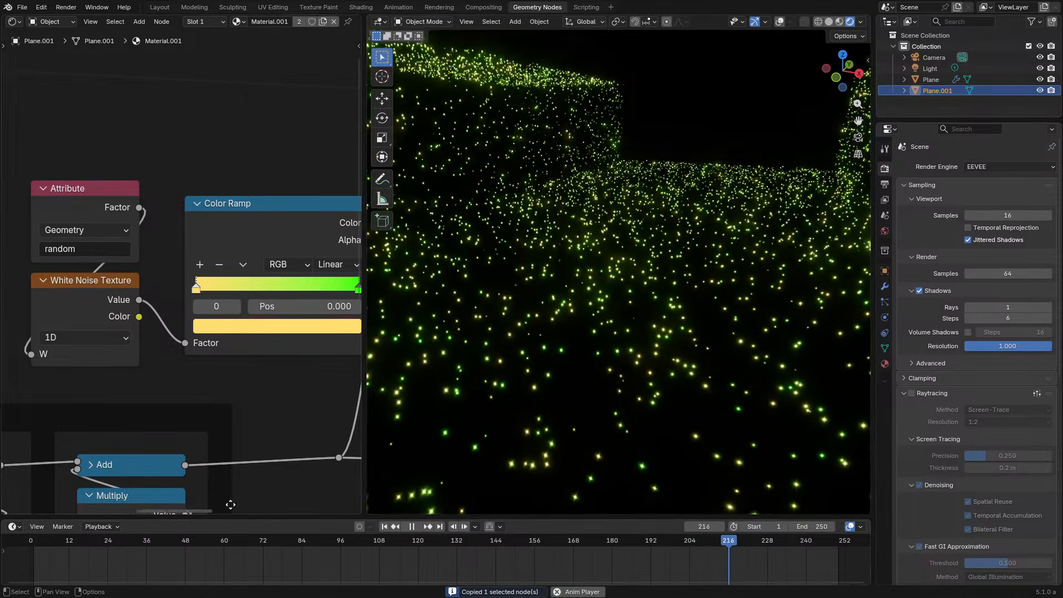
Set the Color Ramp's first stop to cyan and replay the animation from about frame 24
left_click(263, 326)
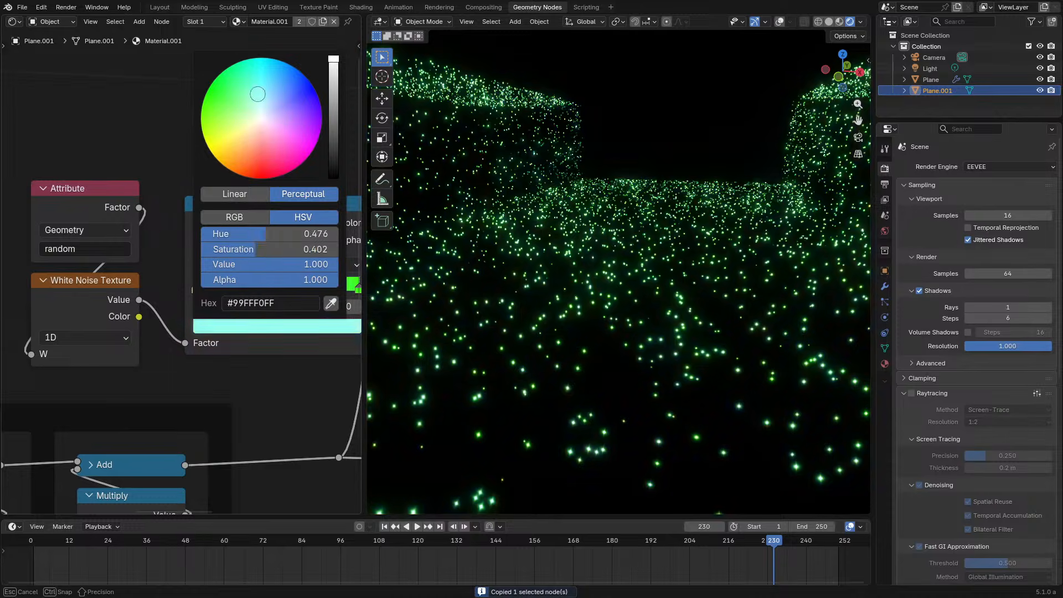
left_click_drag(258, 94, 266, 179)
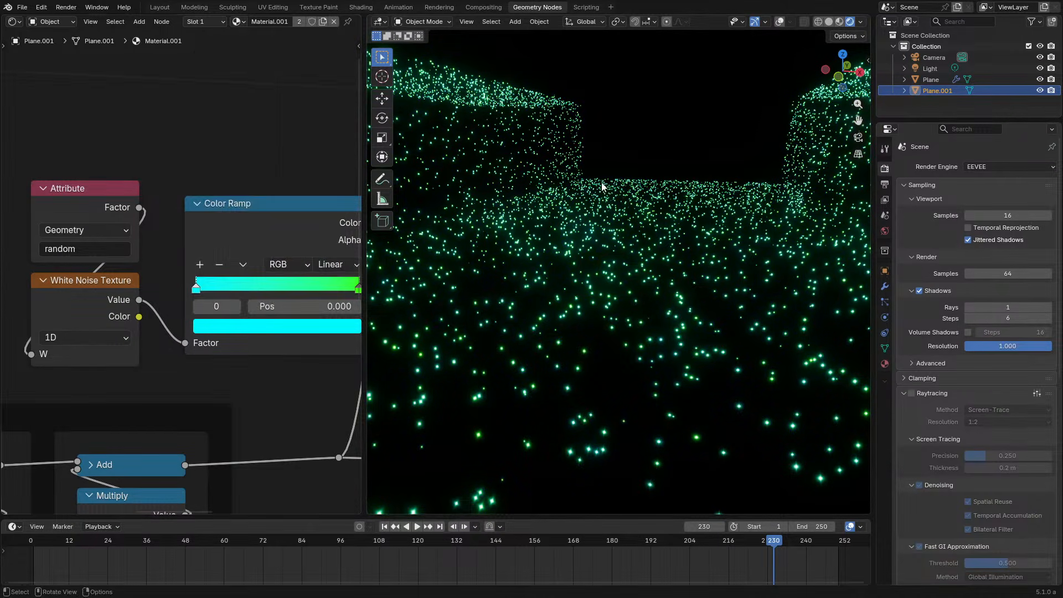
key("space")
left_click(109, 545)
middle_click_drag(604, 350, 609, 366)
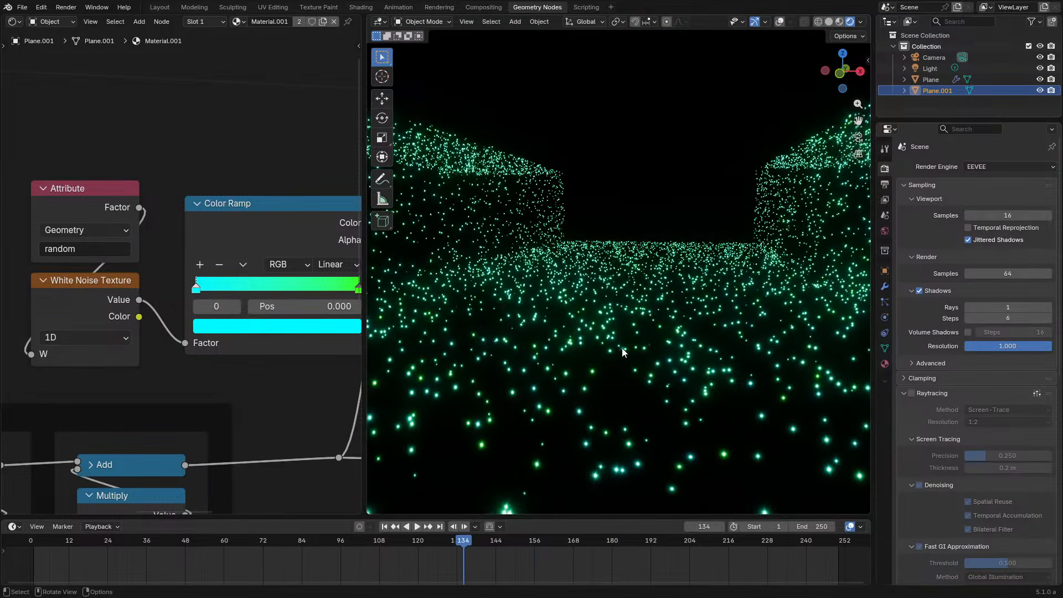
Replay the animation from about frame 12 and from the start to review the cyan-to-green streaks
left_click(622, 347)
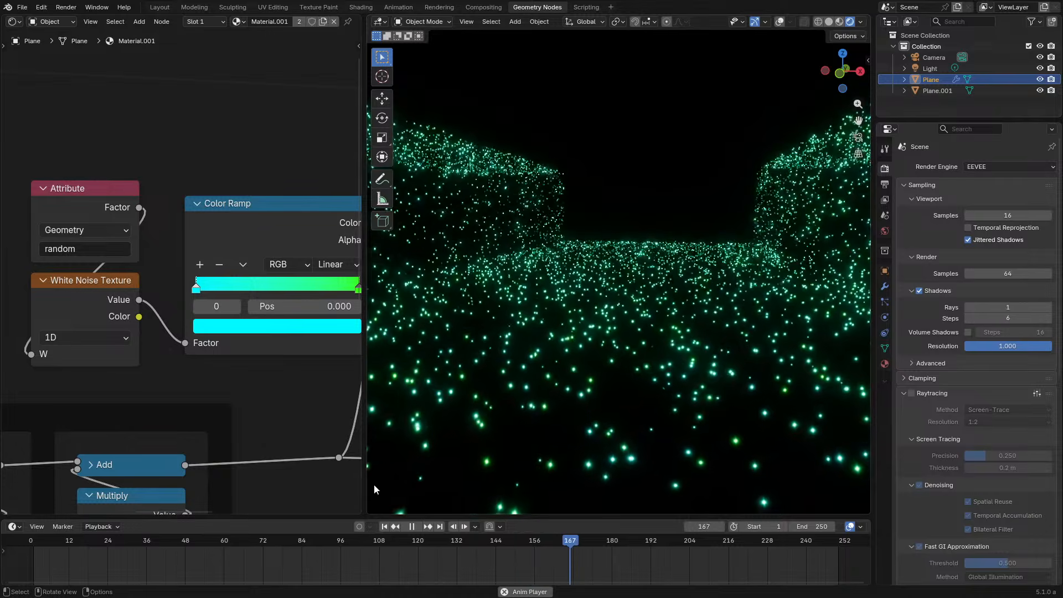
left_click(69, 541)
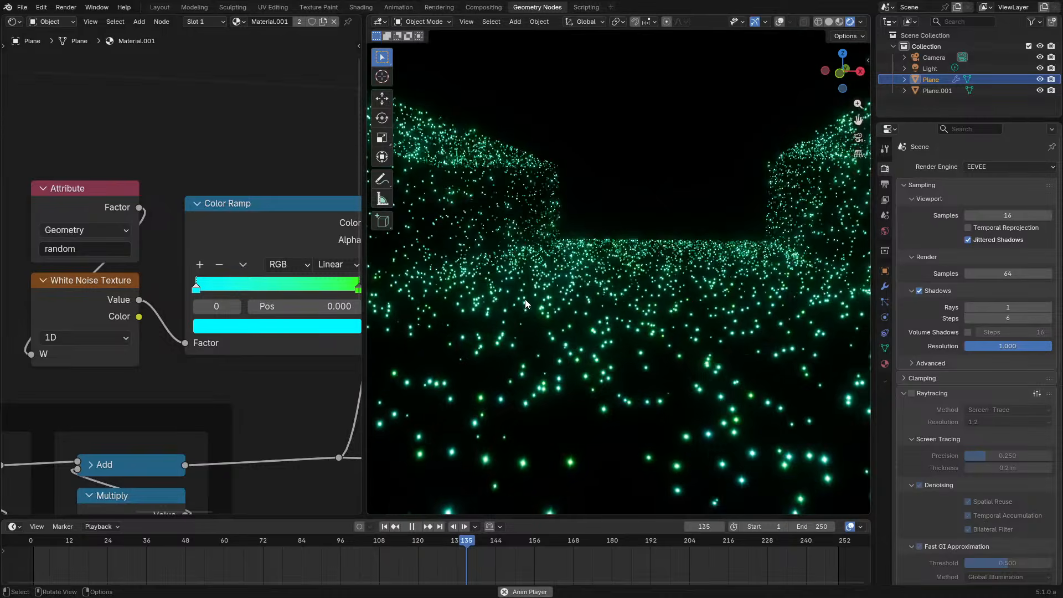
key("space")
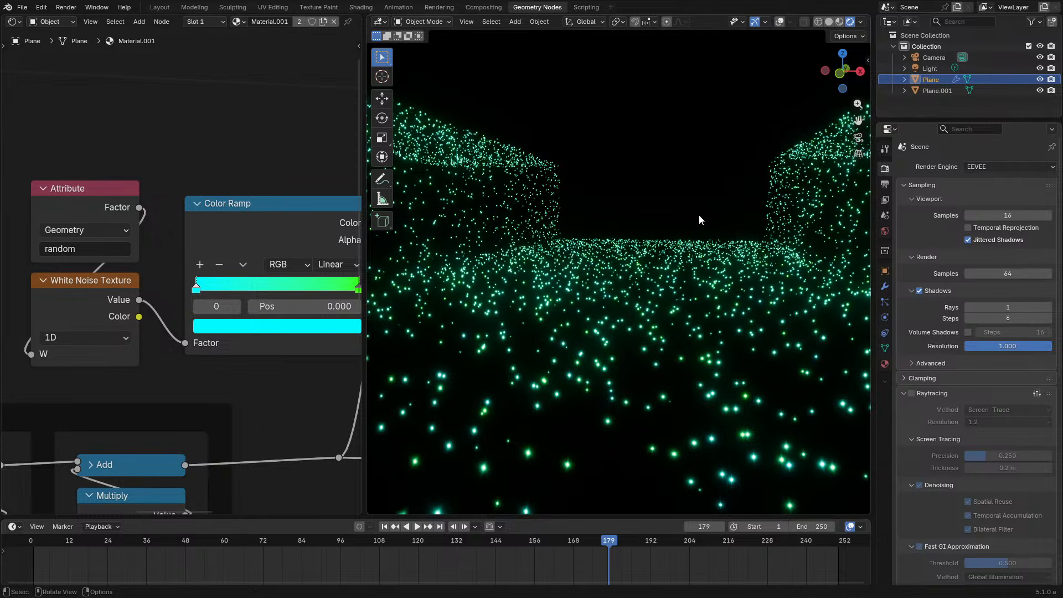
key("space")
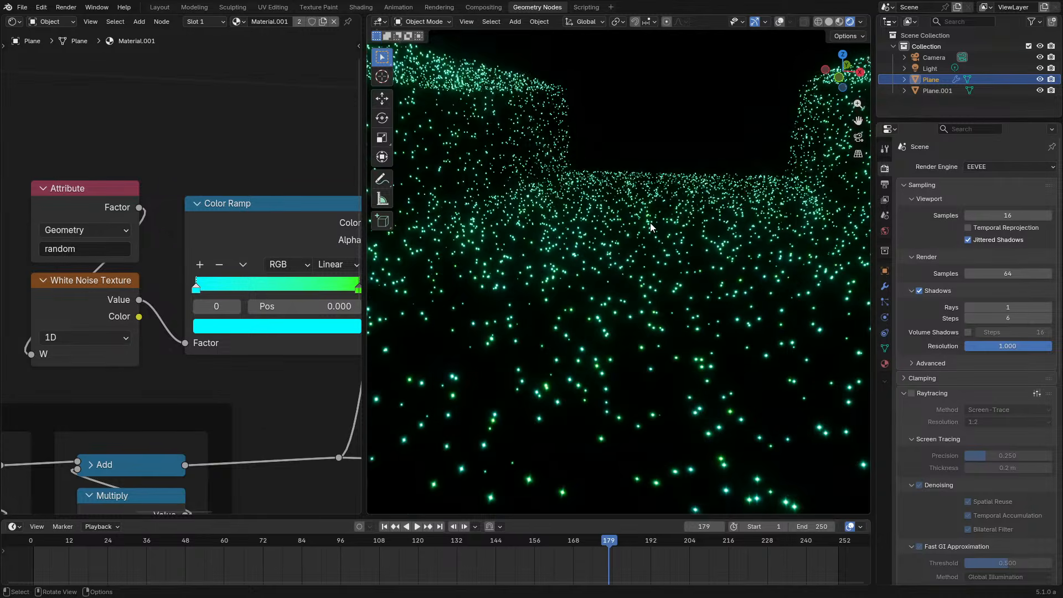
left_click(195, 544)
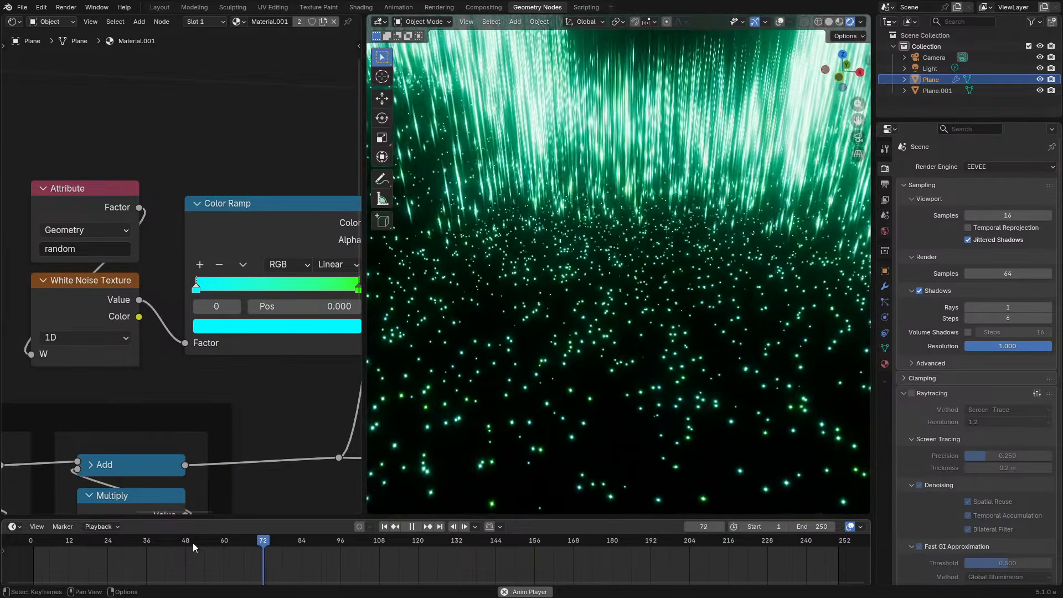
left_click(23, 551)
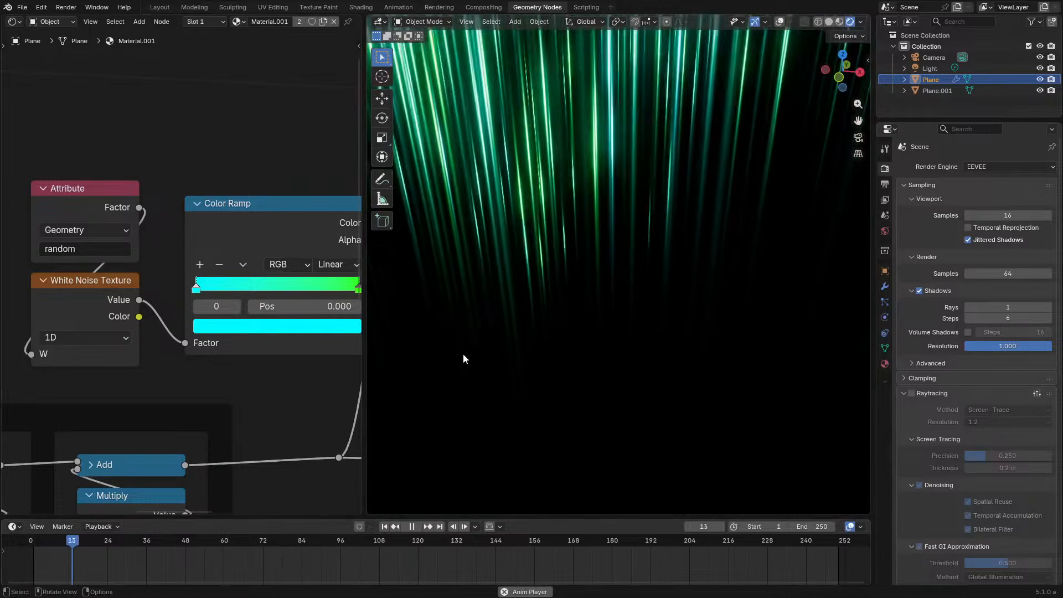
key("space")
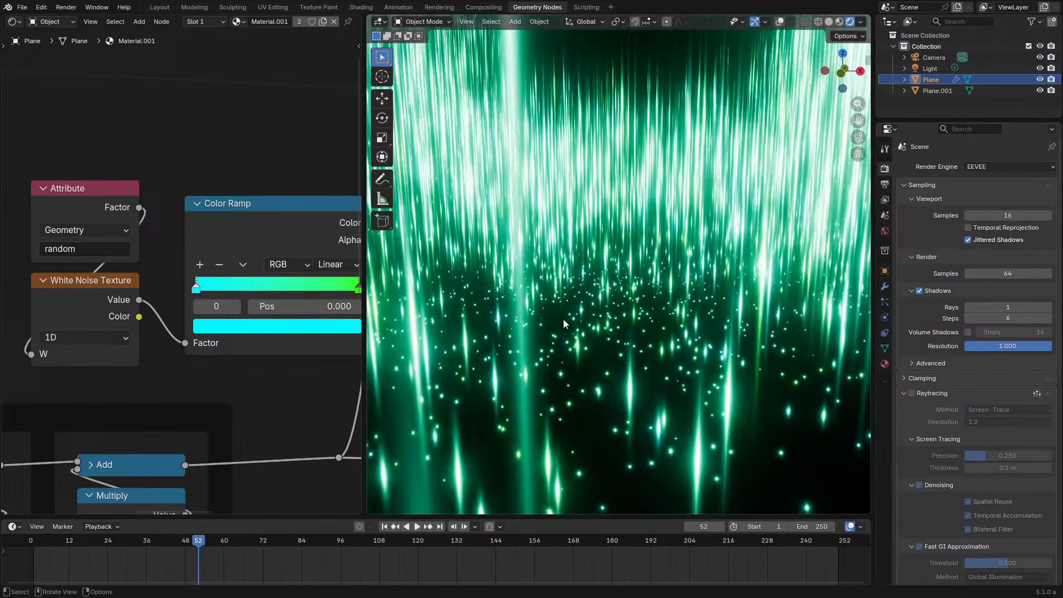
Maximize the 3D viewport to examine the streaks up close while the animation plays, and restore the normal layout
middle_click_drag(562, 319, 617, 318)
key("ctrl+space")
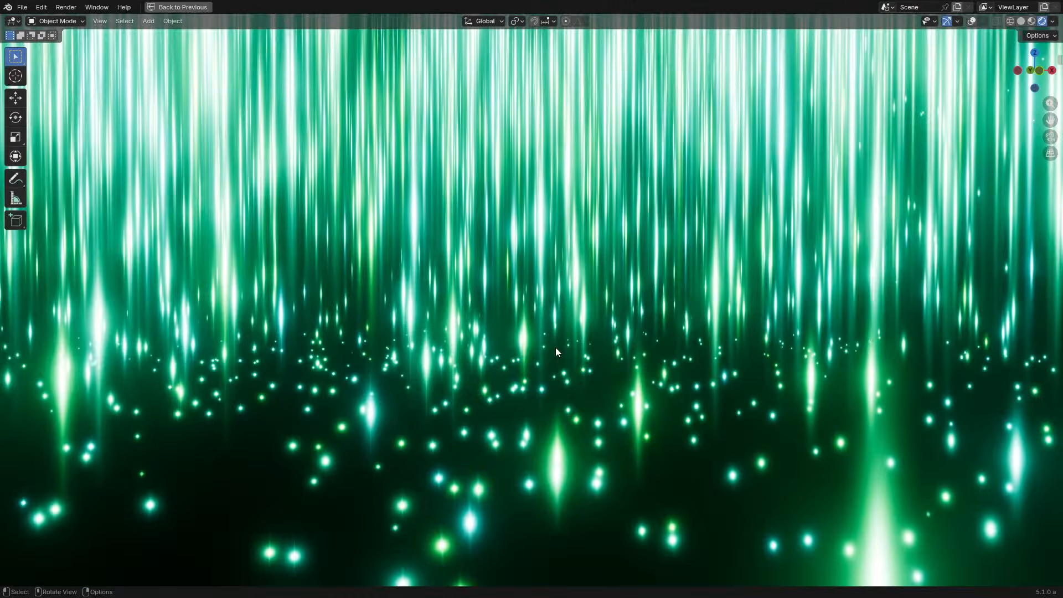
middle_click_drag(556, 347, 500, 346)
middle_click_drag(501, 346, 494, 375, "shift")
scroll(599, 348, "up", 3)
key("space")
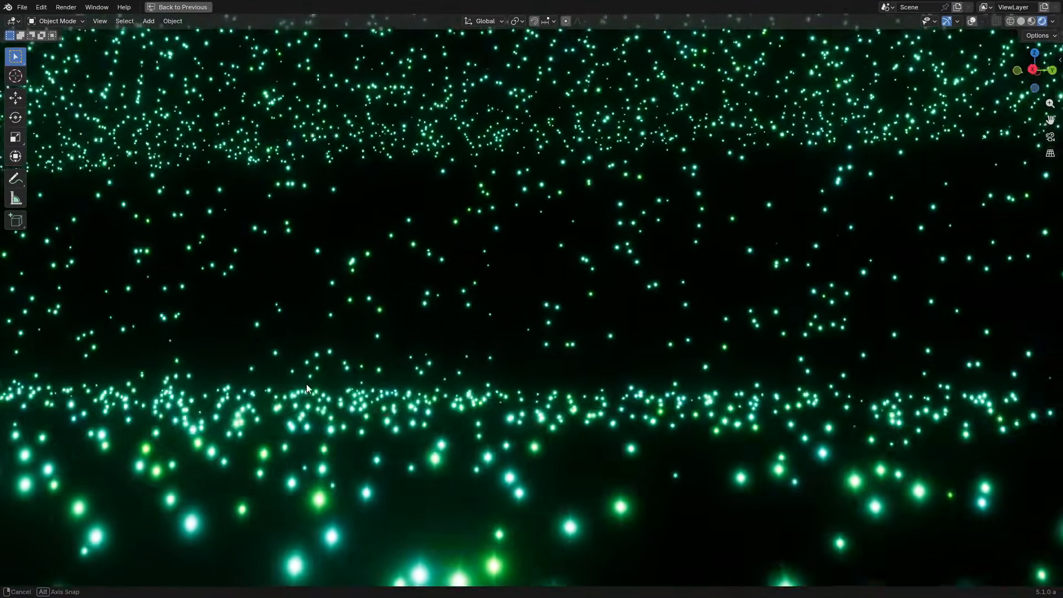
key("ctrl+space")
Stretch Plane.001's mesh vertically in Edit Mode to elongate every particle, and return to Object Mode
scroll(211, 307, "down", 2)
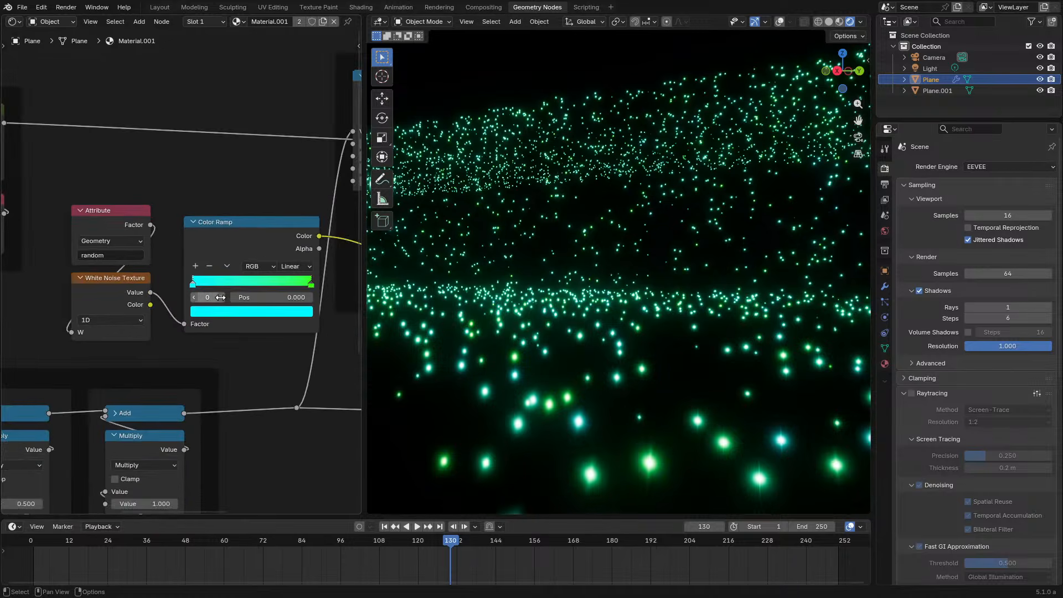
left_click(936, 91)
key("Tab")
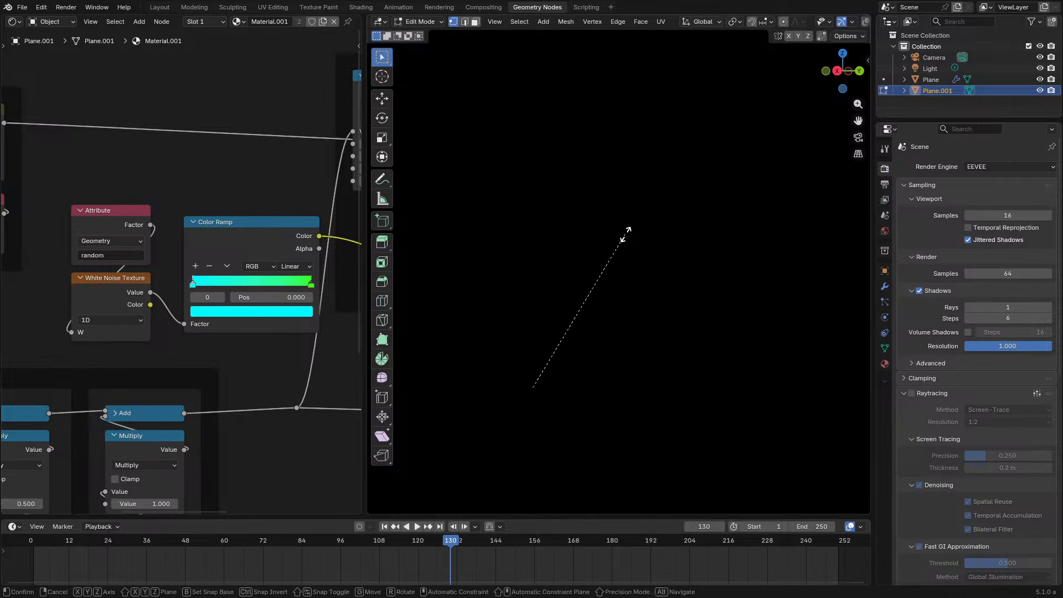
left_click(825, 130)
key("Tab")
middle_click_drag(575, 348, 509, 374)
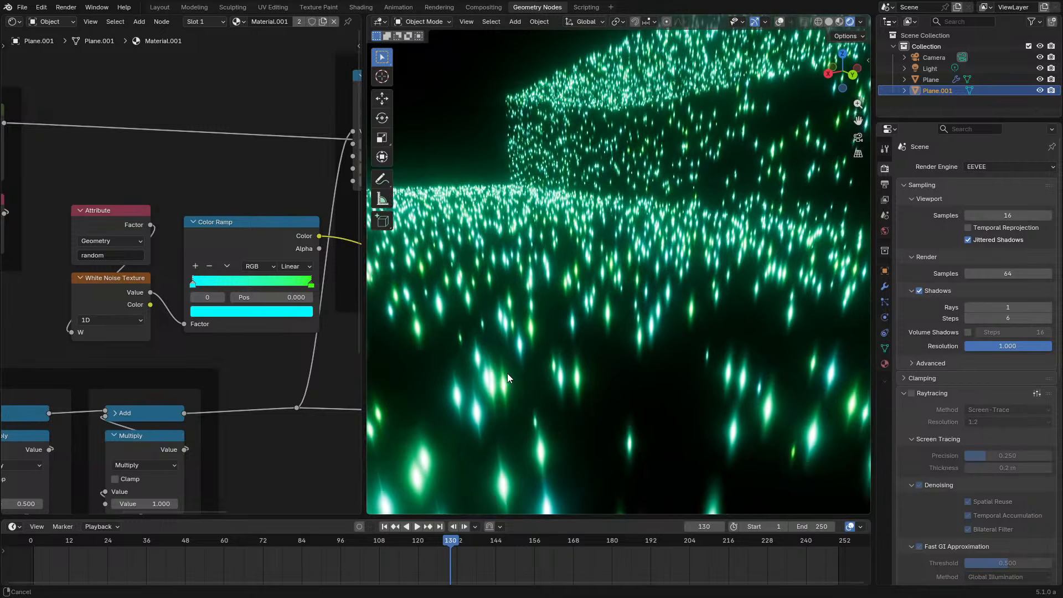
Replay the animation from about frame 7 while orbiting to check the elongated particles
key("space")
left_click(52, 547)
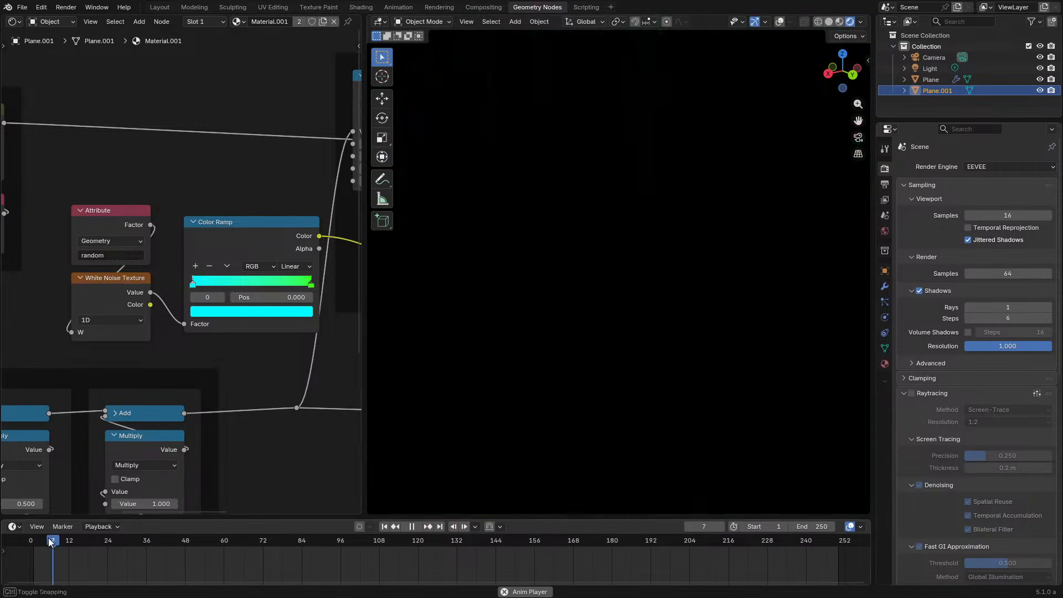
middle_click_drag(511, 343, 627, 334)
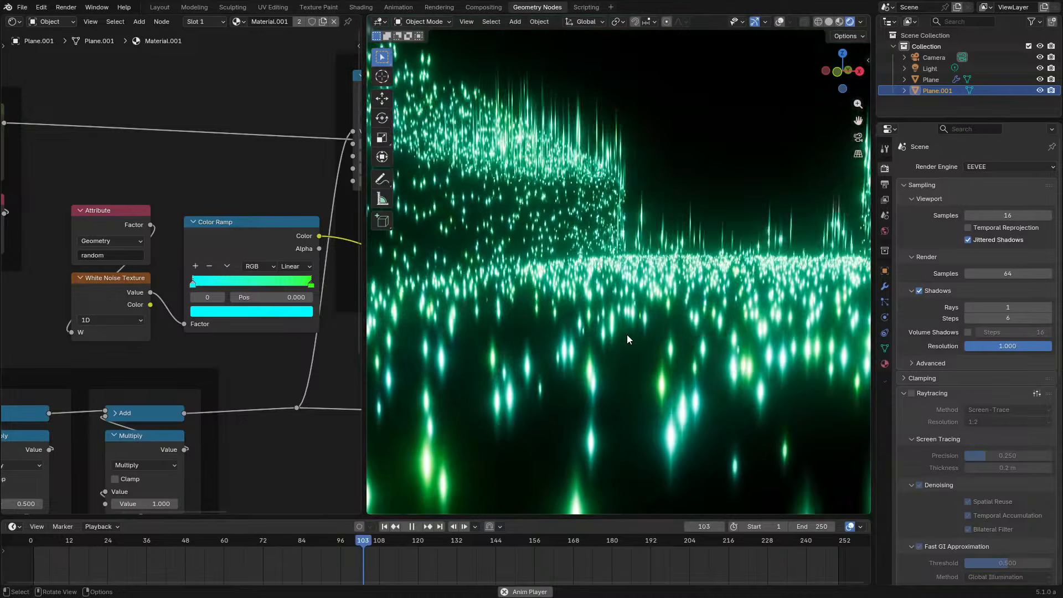
key("space")
mouse_move(627, 334)
middle_mouse_down()
mouse_move(603, 350)
mouse_move(498, 362)
mouse_move(454, 388)
mouse_move(563, 413)
mouse_move(642, 341)
middle_mouse_up()
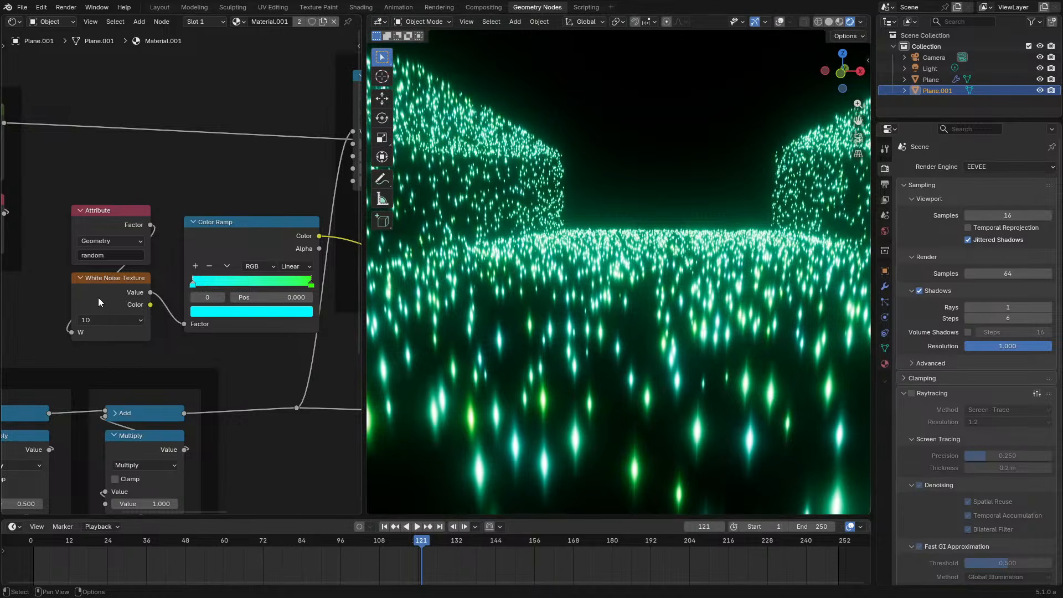
Continue the animation to view the elongated particles from another side, and look over the material's node network
scroll(98, 297, "down", 4)
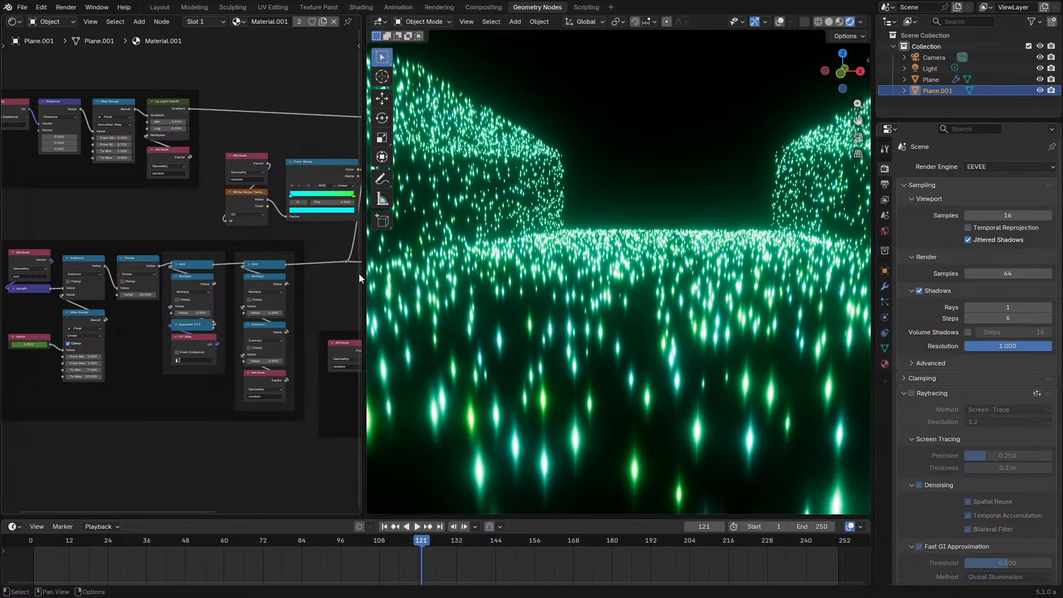
key("space")
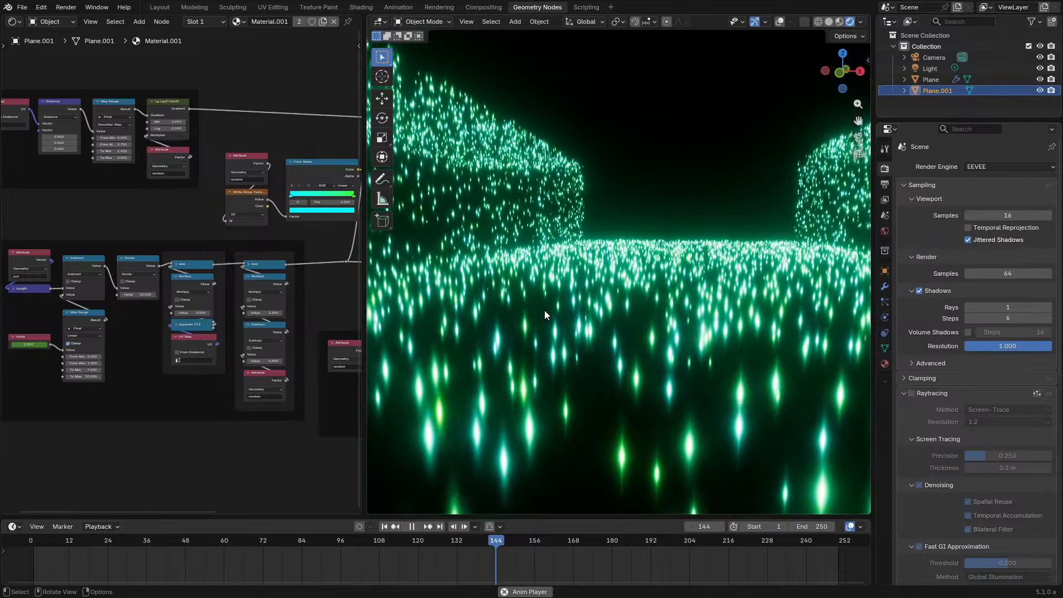
key("space")
middle_click_drag(616, 293, 544, 296)
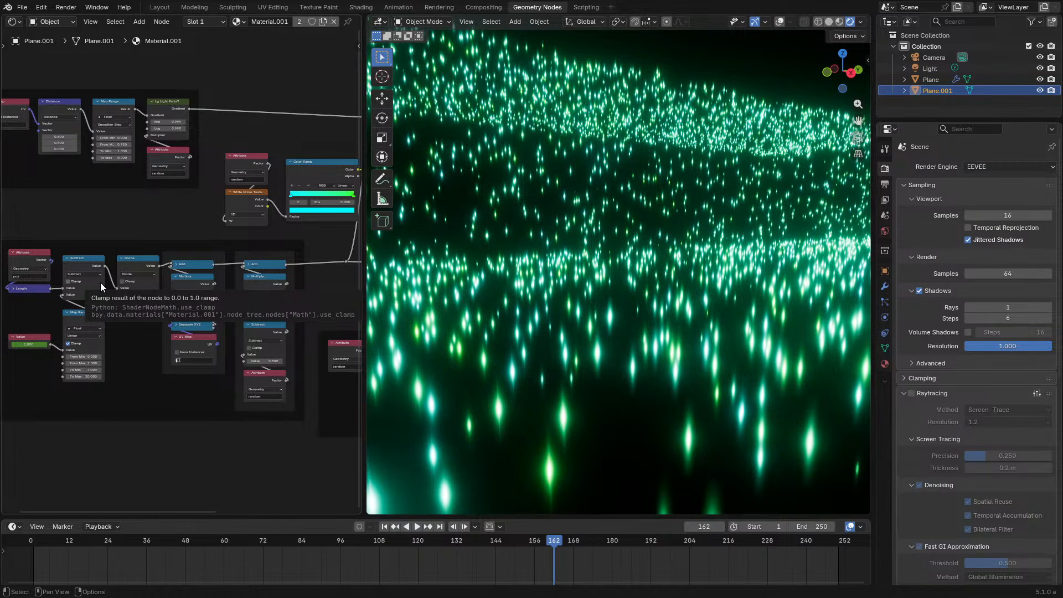
scroll(105, 267, "up", 2)
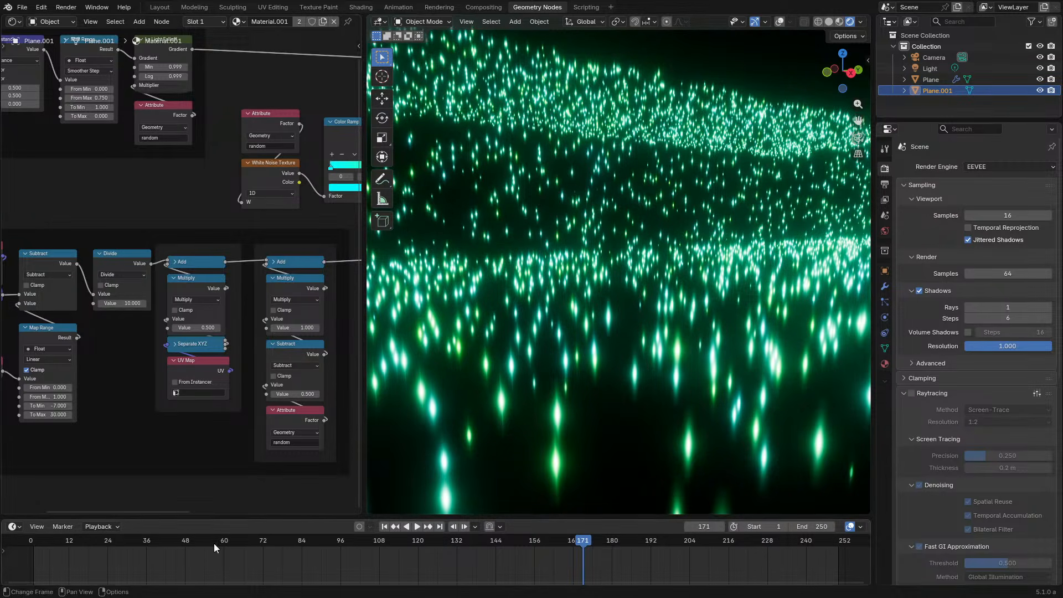
Replay the animation from an early frame while orbiting around the falling particles, and pause it at frame 95
left_click(52, 537)
key("space")
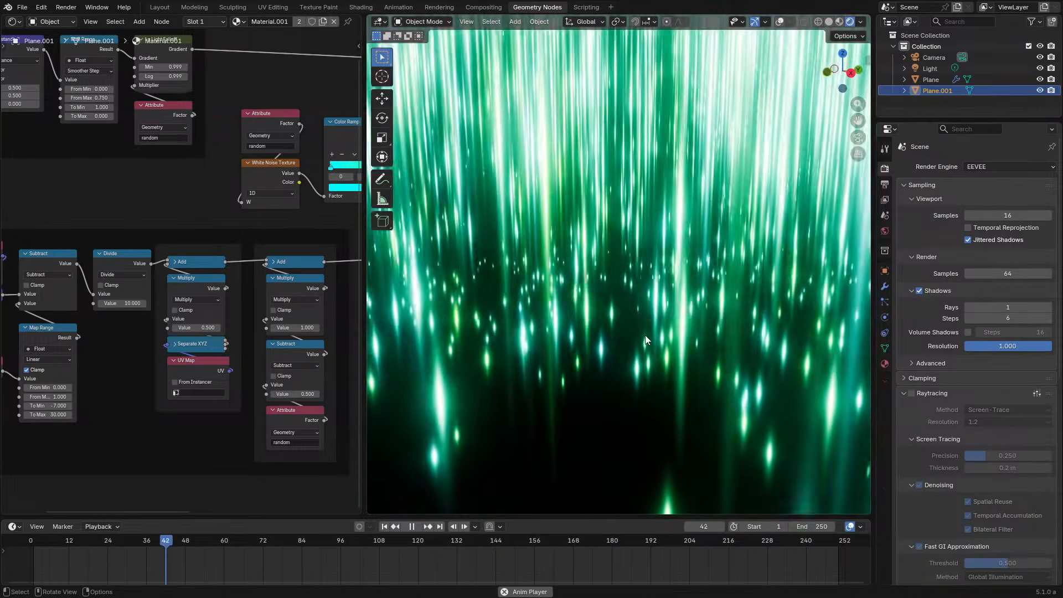
middle_click_drag(645, 334, 670, 348)
key("space")
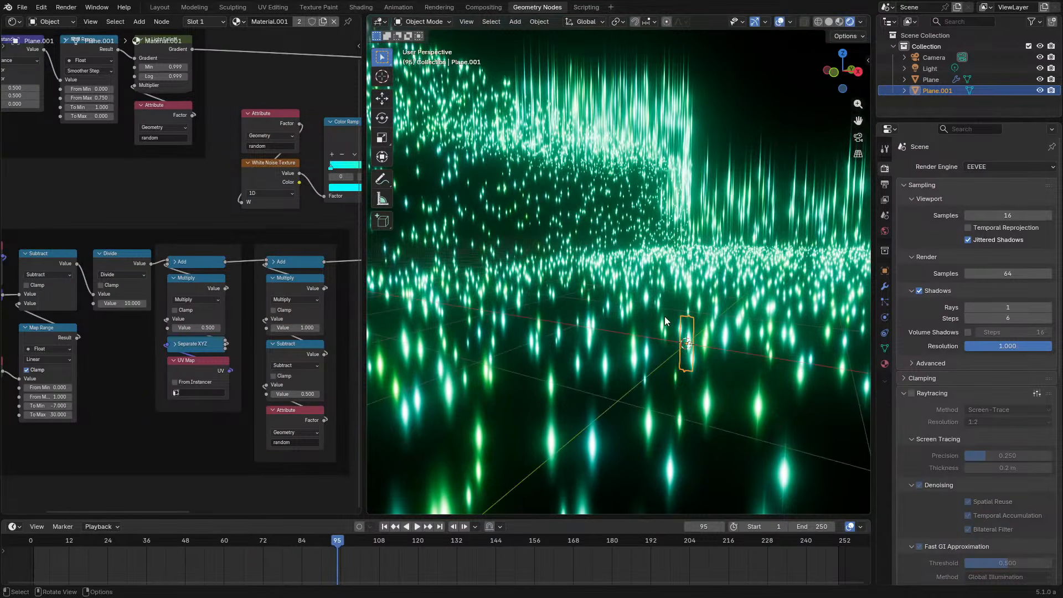
Add an ico sphere to Plane's mesh in Edit Mode, reposition and resize it, and return to Object Mode
left_click(711, 366)
key("Tab")
key("shift+a")
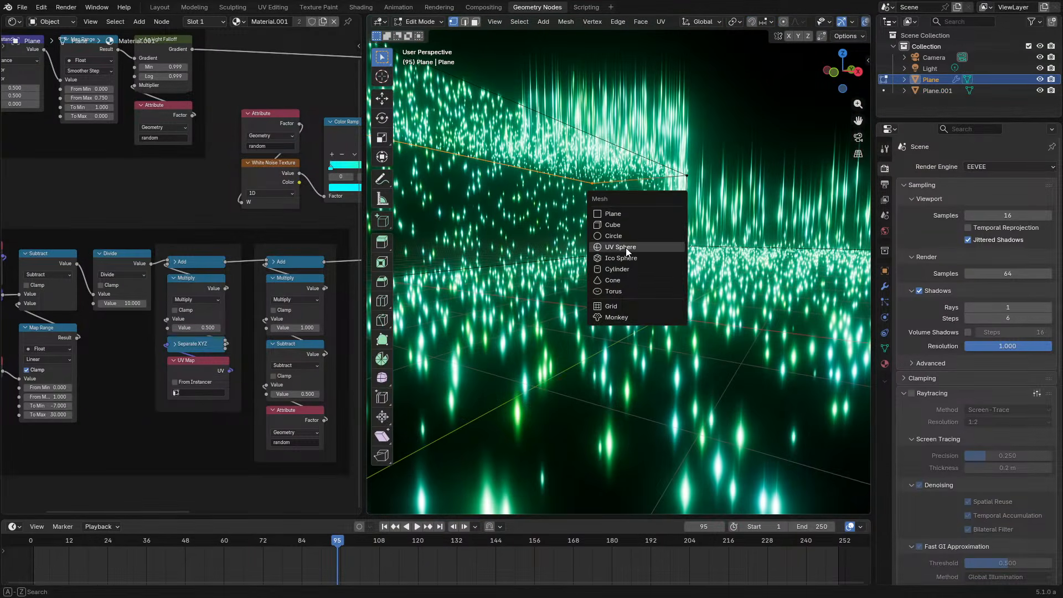
left_click(612, 258)
scroll(612, 288, "down", 3)
middle_click_drag(613, 332, 570, 374)
key("g")
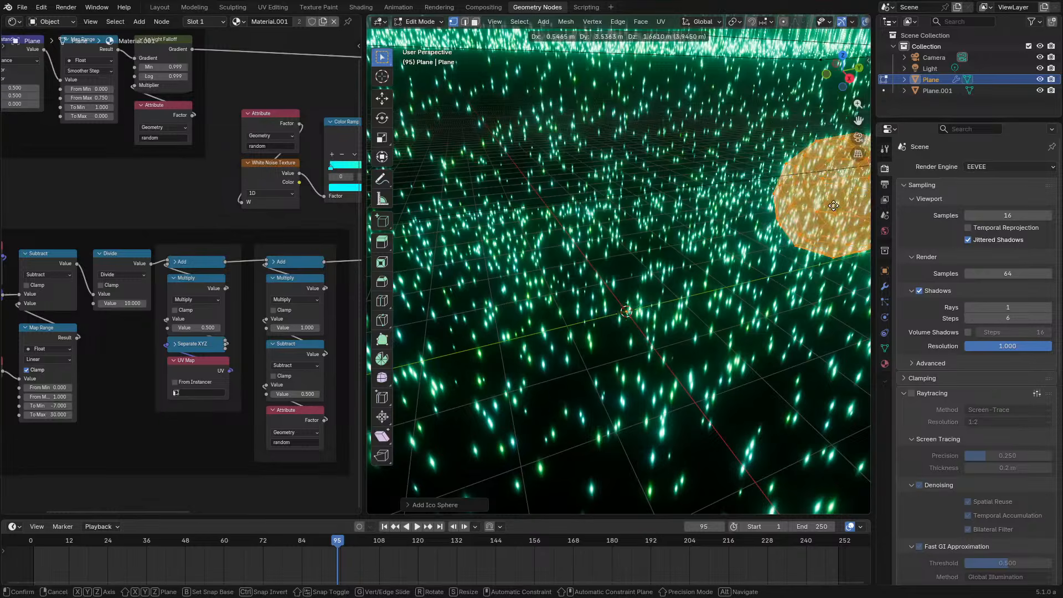
left_click(786, 252)
key("s")
left_click(734, 299)
key("Tab")
middle_click_drag(733, 299, 800, 271)
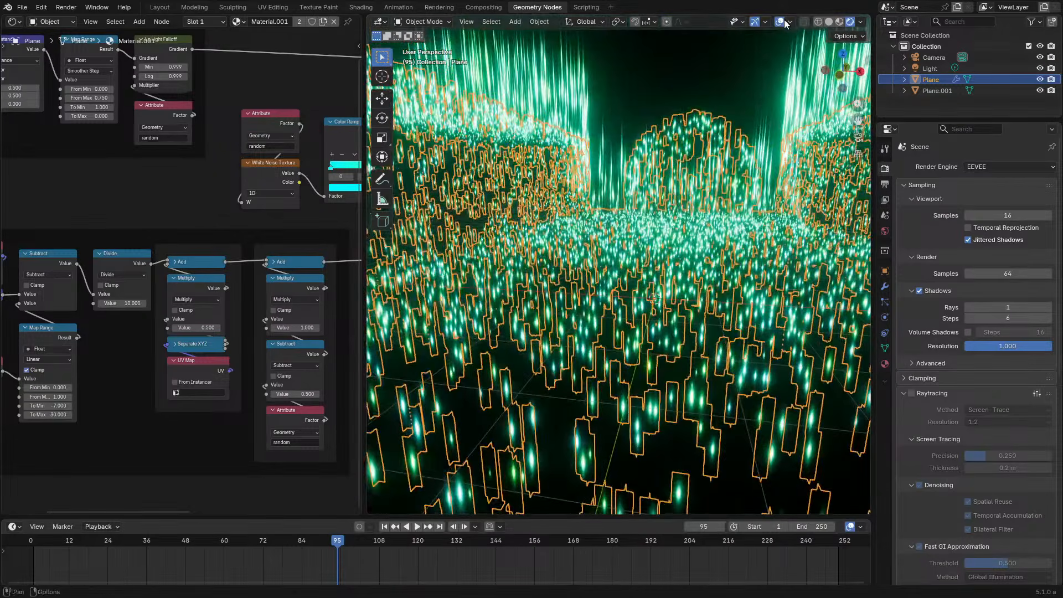
Hide the viewport overlays and play the animation from the start while orbiting to check the particles on the ico sphere
left_click(778, 24)
left_click(32, 544)
key("space")
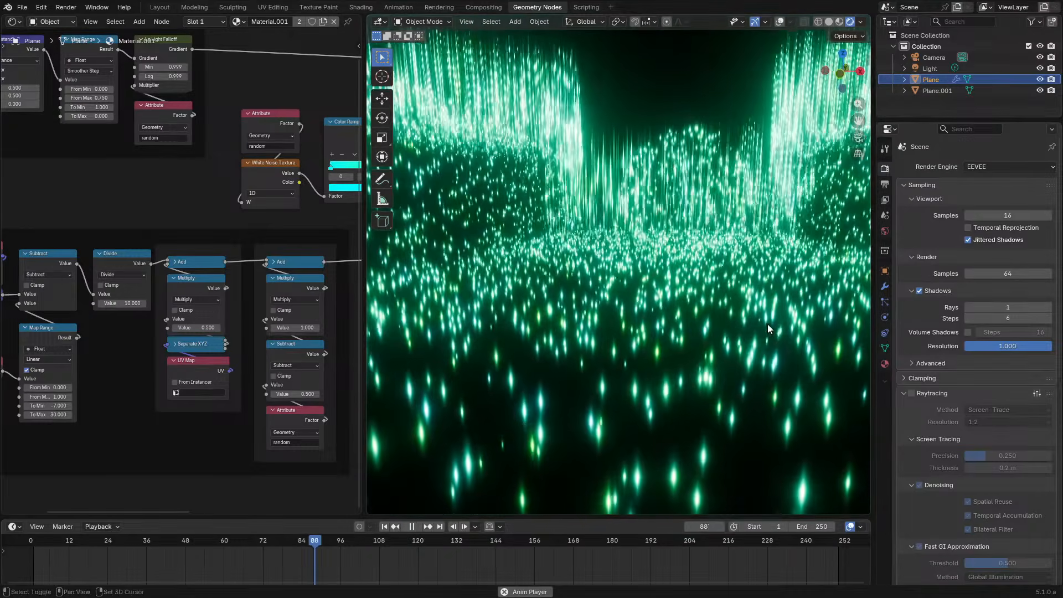
middle_click_drag(767, 324, 587, 303)
key("space")
Delete the ico sphere from Plane's mesh in Edit Mode
key("Tab")
key("x")
left_click(587, 305)
Add a monkey head to Plane's mesh and scale it up
key("shift+a")
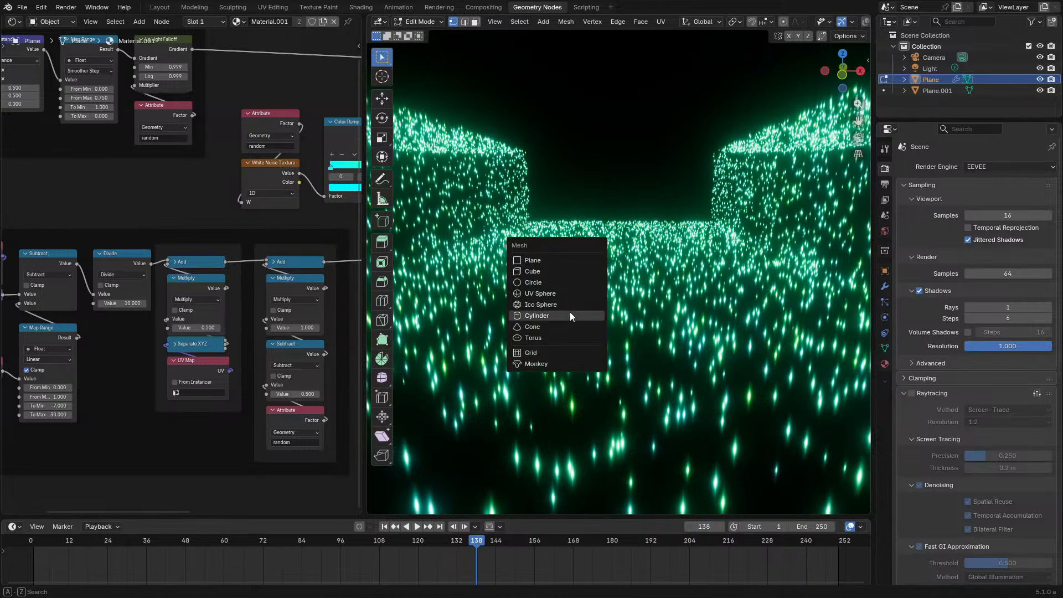
left_click(528, 364)
key("s")
left_click(722, 179)
Position the monkey head above the floor between the two walls, adjust its scale, and return to Object Mode
key("g")
key("z")
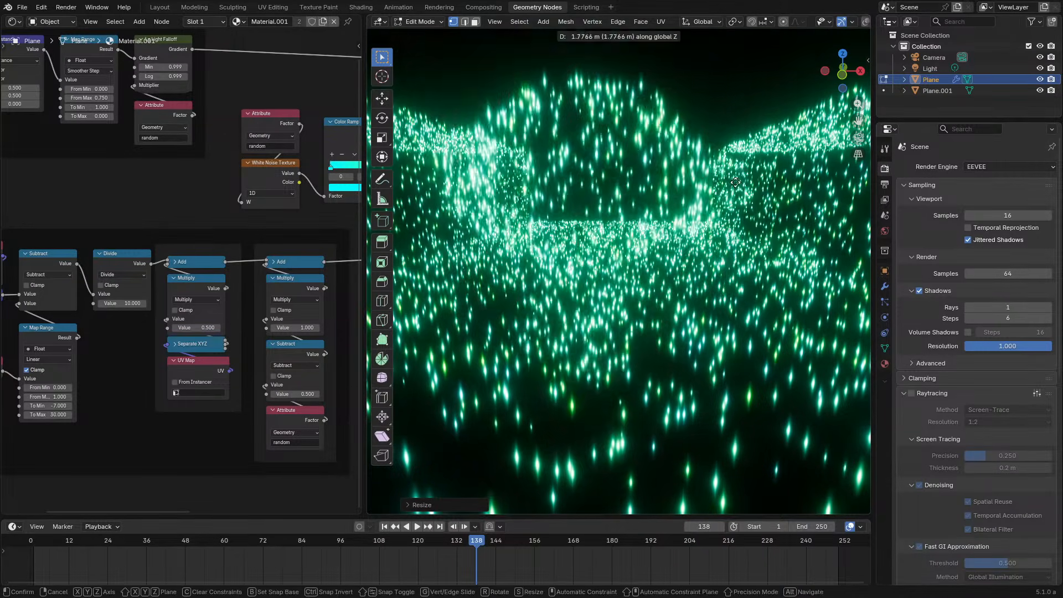
key("g")
left_click(738, 147)
key("g")
key("z")
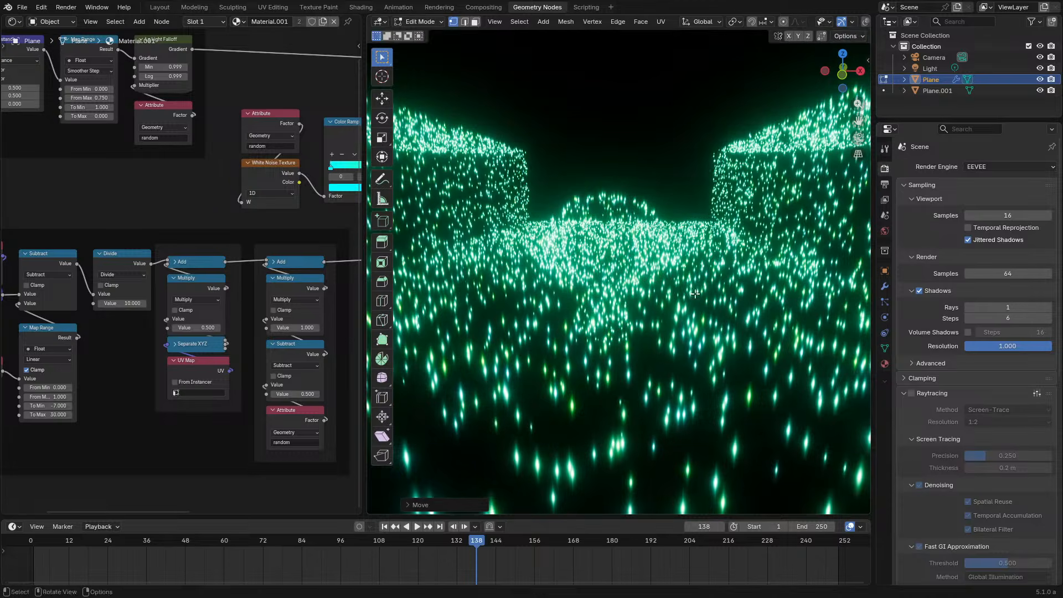
left_click(706, 161)
key("s")
left_click(725, 177)
middle_click_drag(719, 221, 530, 375)
key("Tab")
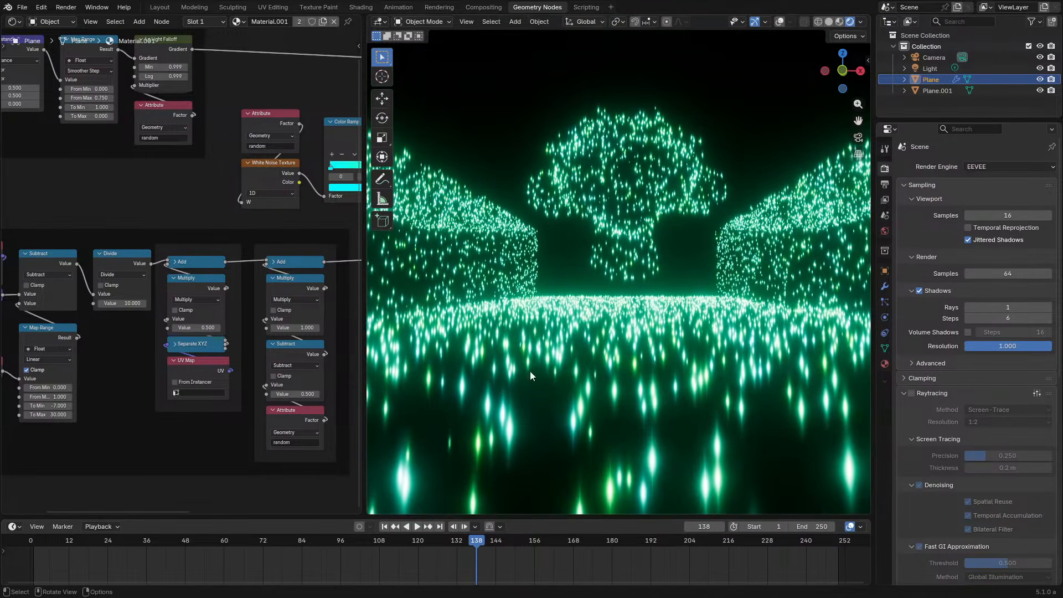
Play the animation from the start to watch the monkey head form, and show Plane's material properties
left_click(20, 547)
key("space")
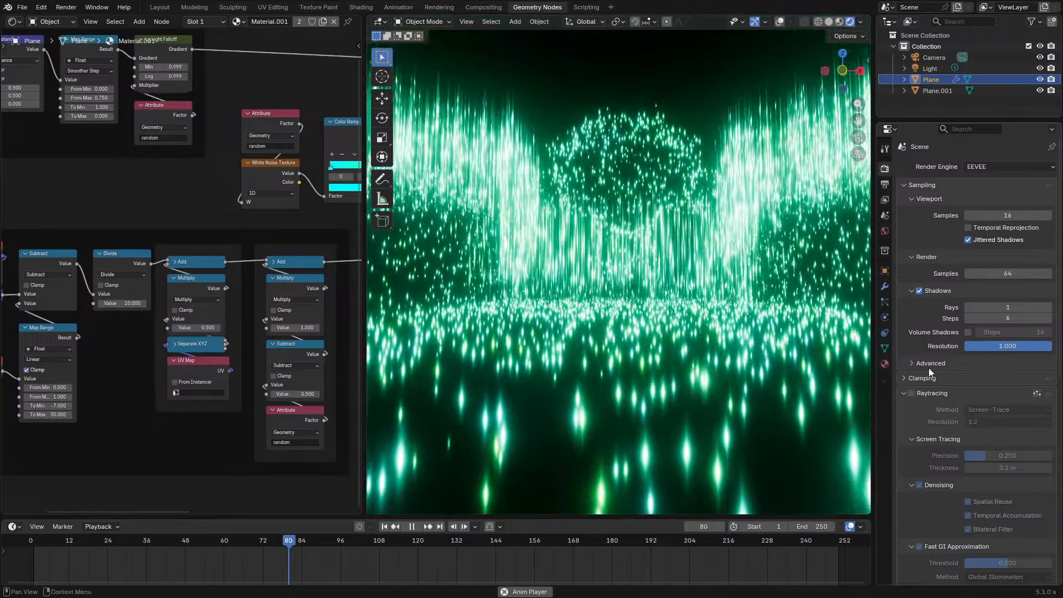
left_click(885, 348)
left_click(884, 363)
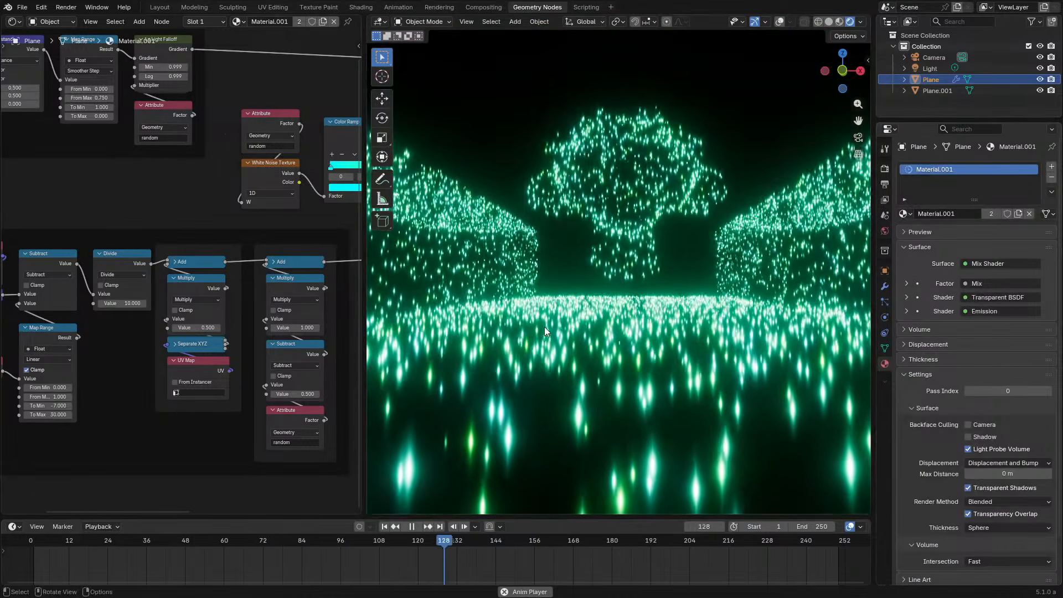
Move the frame around the pos attribute, Subtract and Divide nodes left and down in the material network
middle_click_drag(323, 128, 101, 310)
scroll(102, 311, "up", 2)
middle_click_drag(63, 357, 178, 290)
key("ctrl+space")
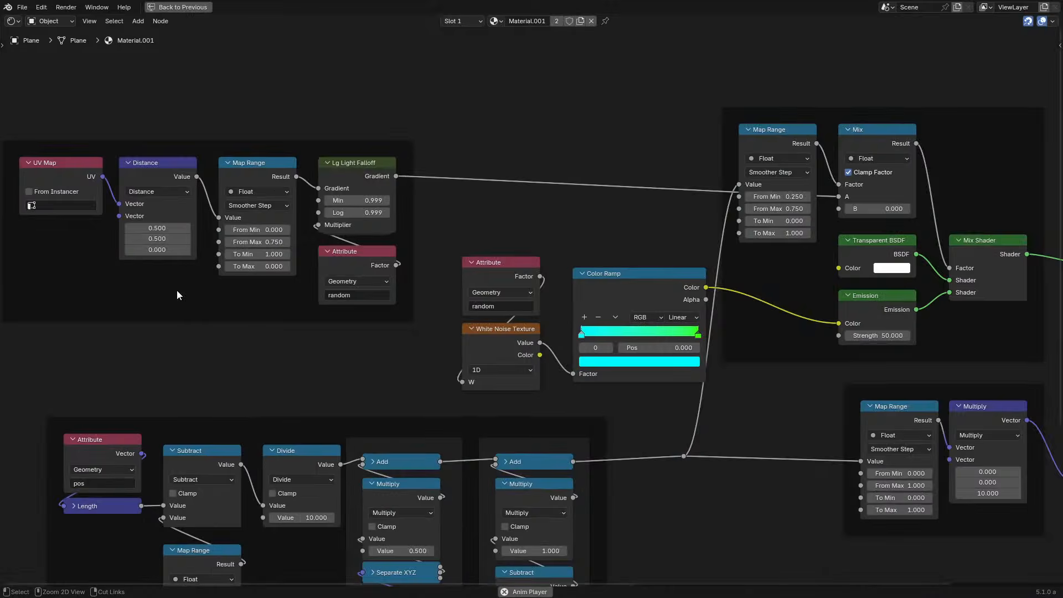
key("ctrl+space")
middle_click_drag(78, 364, 163, 299)
left_click(261, 270)
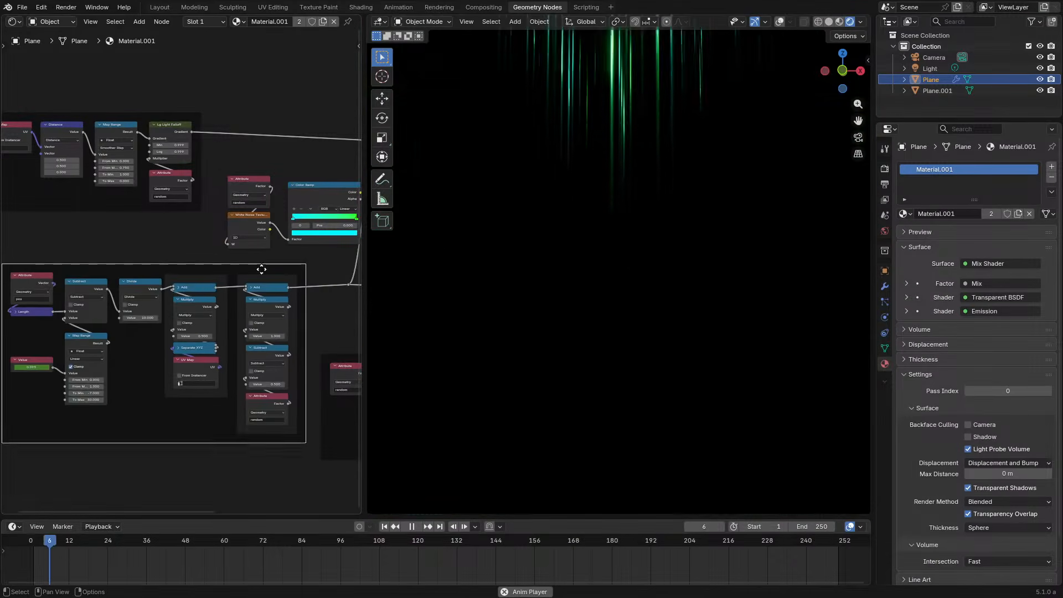
left_click_drag(261, 270, 171, 312)
Group the Attribute, White Noise Texture and Color Ramp nodes in a frame, reposition it, and pause the animation at frame 100
middle_click_drag(245, 231, 181, 336)
scroll(181, 337, "up", 4)
left_click_drag(192, 230, 285, 374)
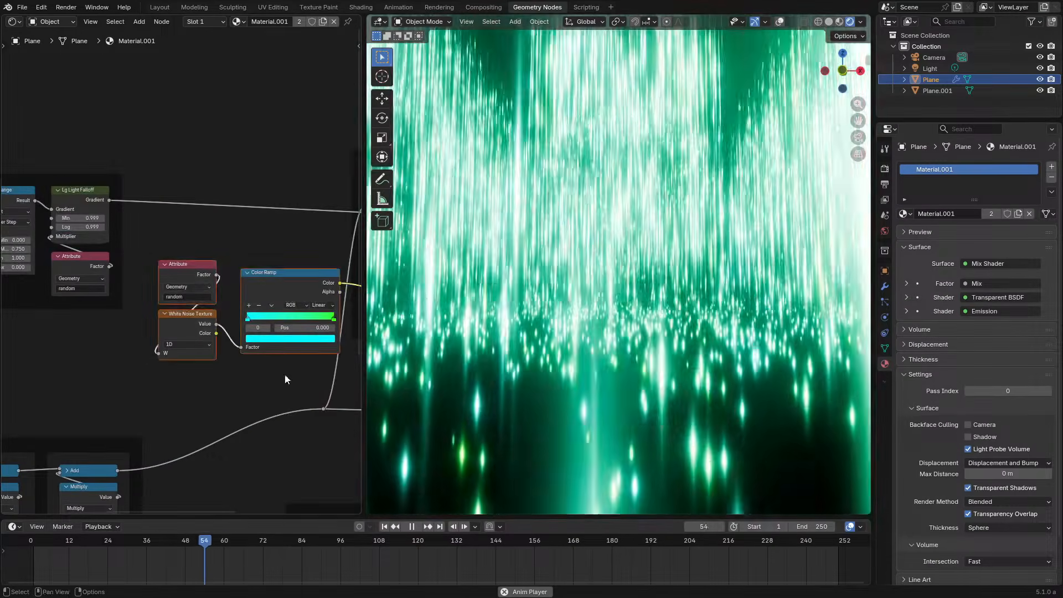
key("ctrl+j")
key("Return")
key("g")
left_click(254, 408)
key("space")
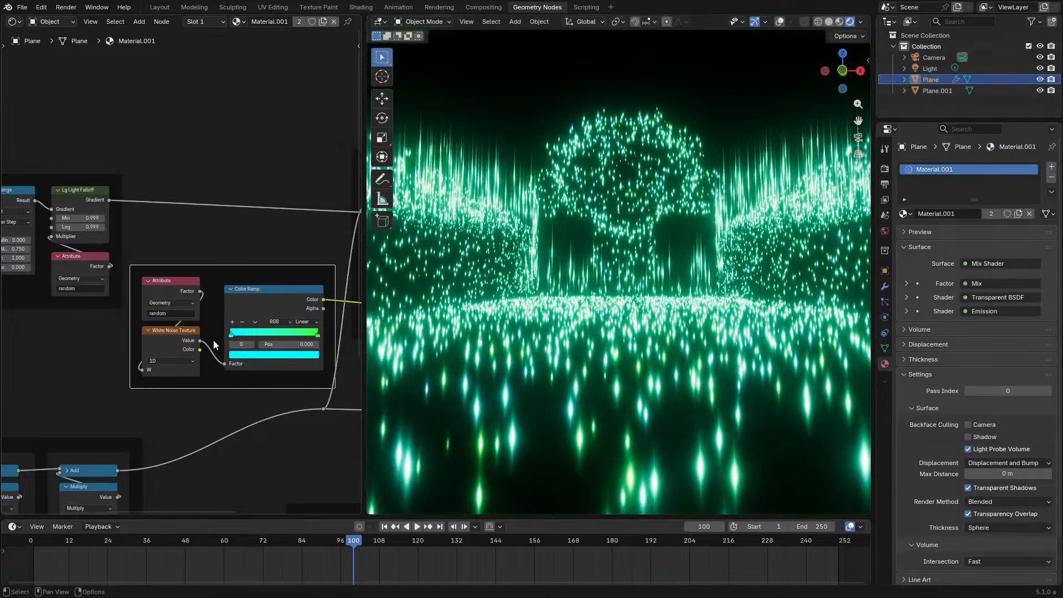
Show the geometry node tree maximized and tidy it by moving Object Info closer to Instance on Points and nudging Realize Instances upward
left_click(12, 26)
left_click(40, 97)
key("ctrl+space")
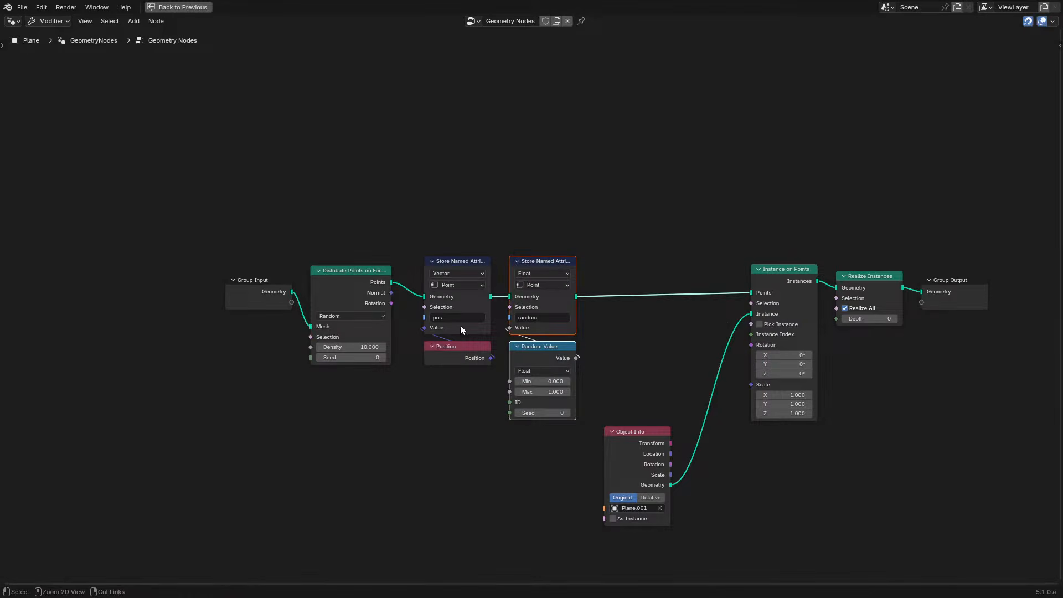
left_click(606, 402)
scroll(606, 401, "up", 3)
left_click_drag(562, 471, 601, 380)
left_click_drag(937, 221, 934, 207)
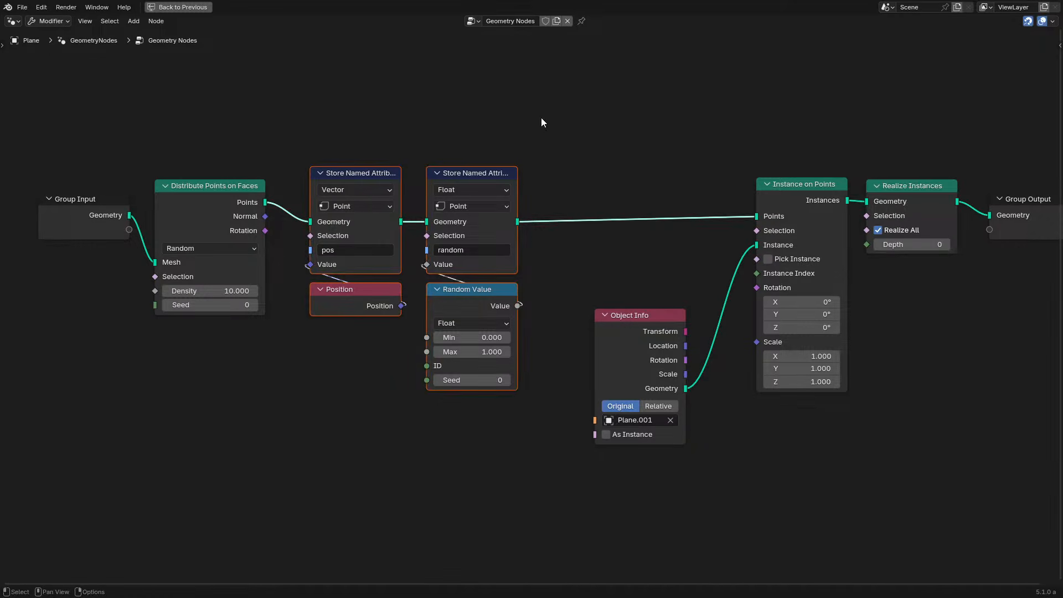
Return to the shader nodes, look over the complete material network, restore the normal layout, and resume the animation
left_click(18, 23)
left_click(78, 86)
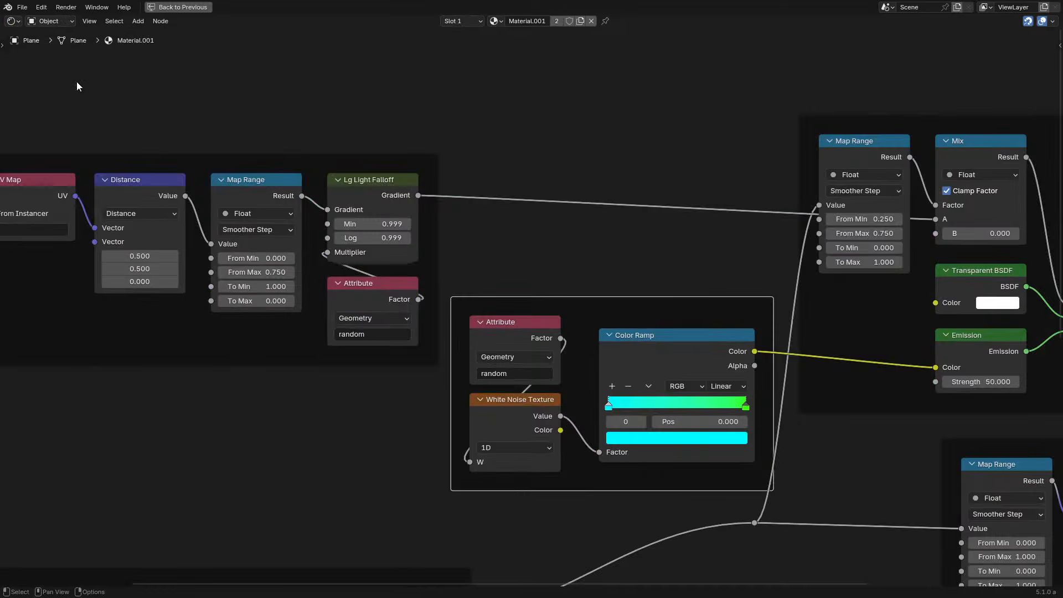
scroll(412, 426, "down", 6)
middle_click_drag(411, 427, 297, 298)
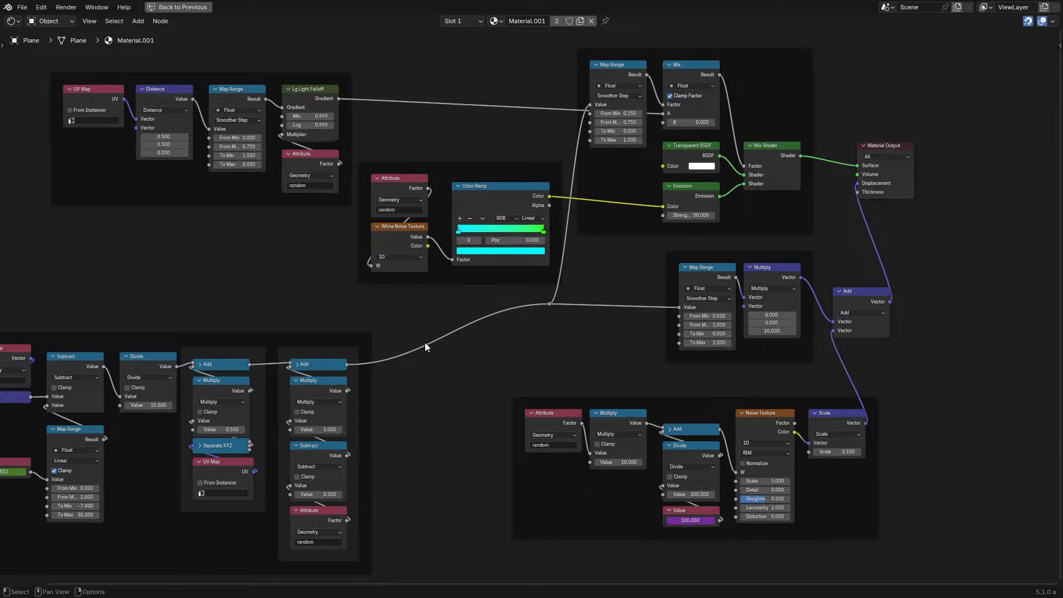
middle_click_drag(358, 330, 264, 300)
key("ctrl+space")
key("space")
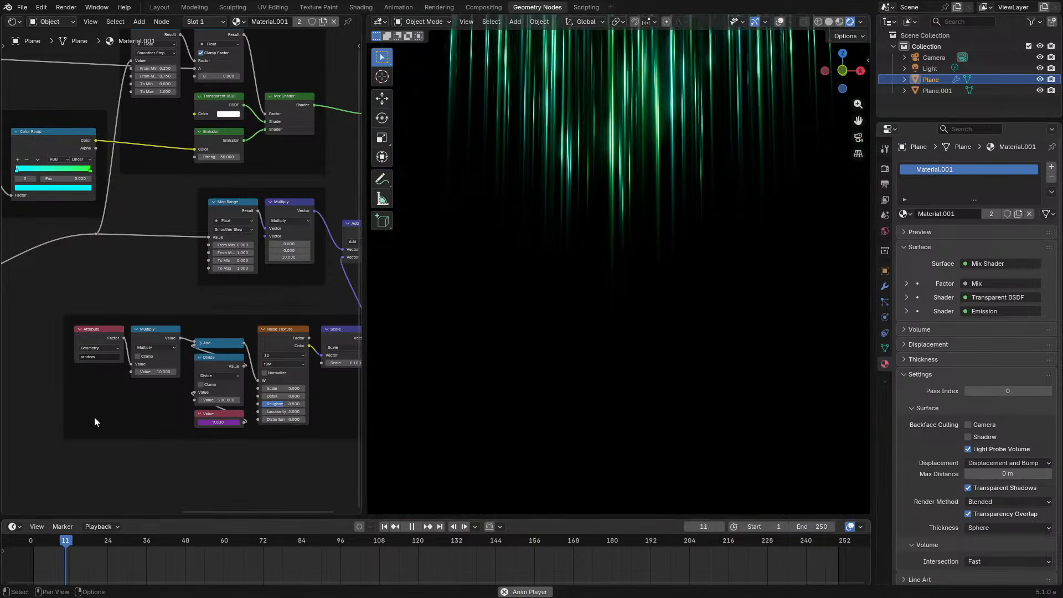
Cut the link from the Color Ramp to the Emission node and set the emission color to orange
middle_click_drag(212, 175, 131, 349)
scroll(176, 274, "up", 8)
scroll(175, 274, "down", 5)
scroll(131, 349, "up", 4)
right_click_drag(185, 250, 184, 273, "ctrl")
left_click(298, 266)
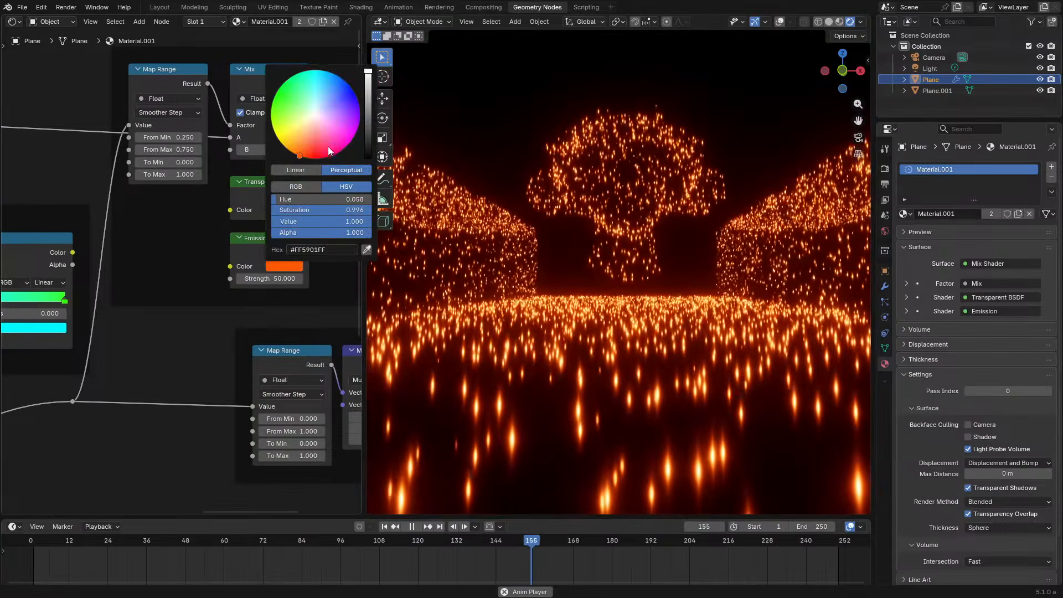
left_click_drag(328, 150, 296, 153)
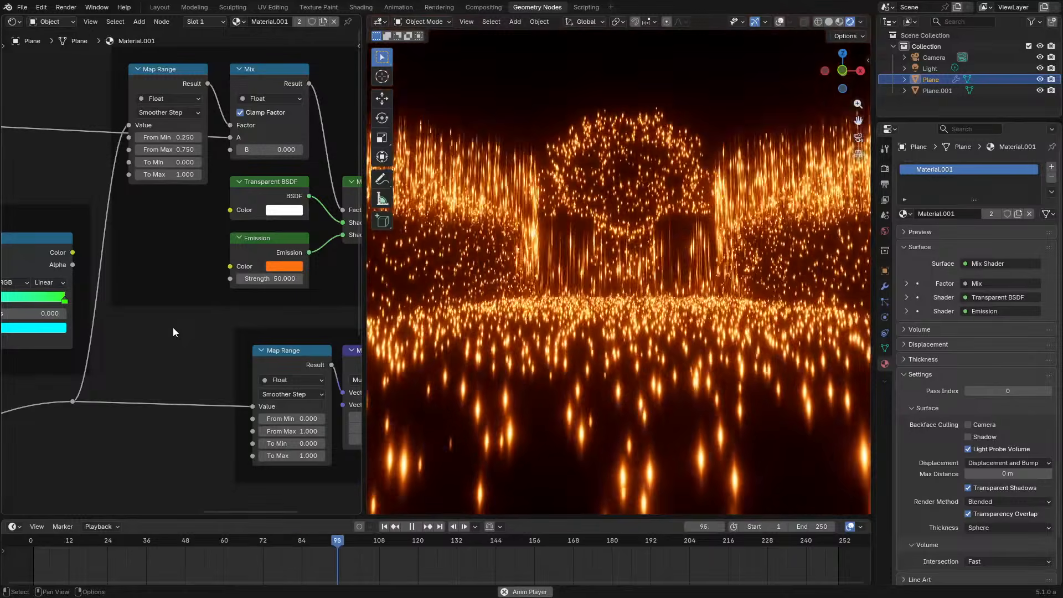
Replay the orange particle animation from around frame 30 while orbiting to view the effect from another side
left_click(122, 546)
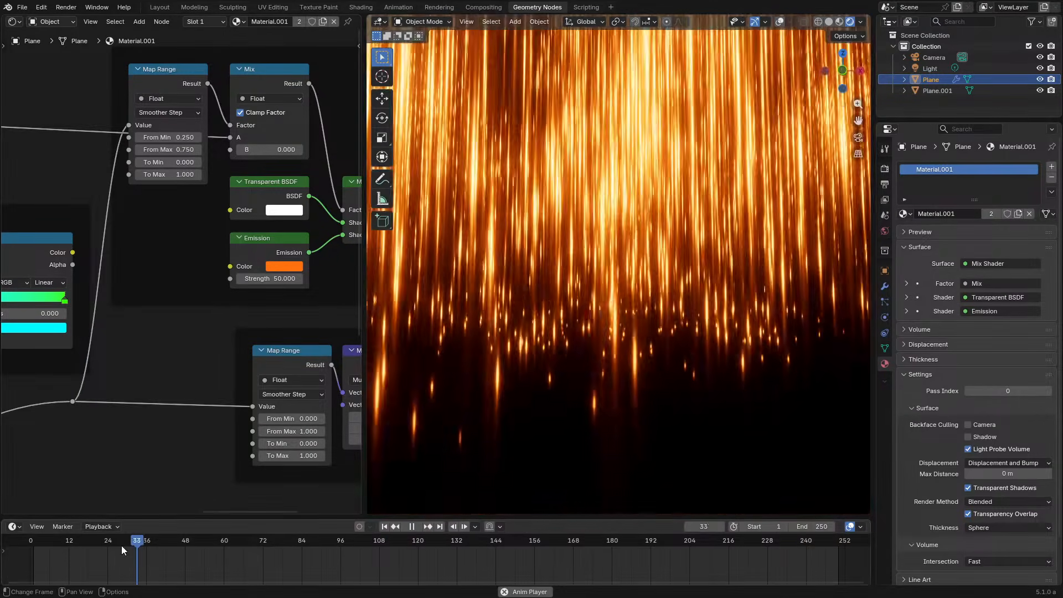
key("space")
middle_click_drag(516, 327, 565, 334)
key("space")
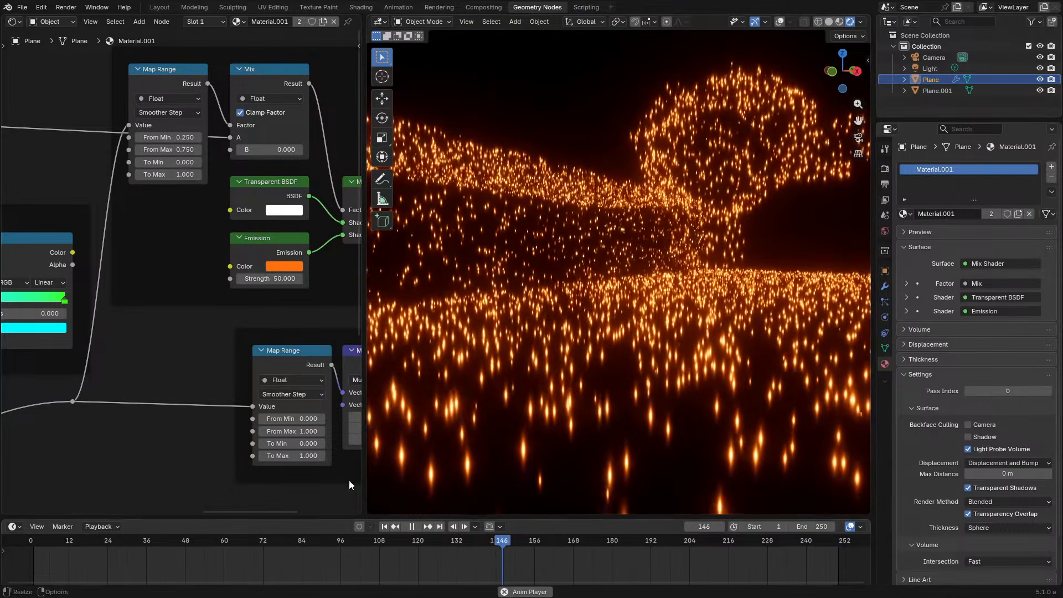
left_click(115, 540)
key("space")
Add a Float Curve between the displacement group's Map Range result and the first vector input of its Multiply node
scroll(83, 413, "down", 11)
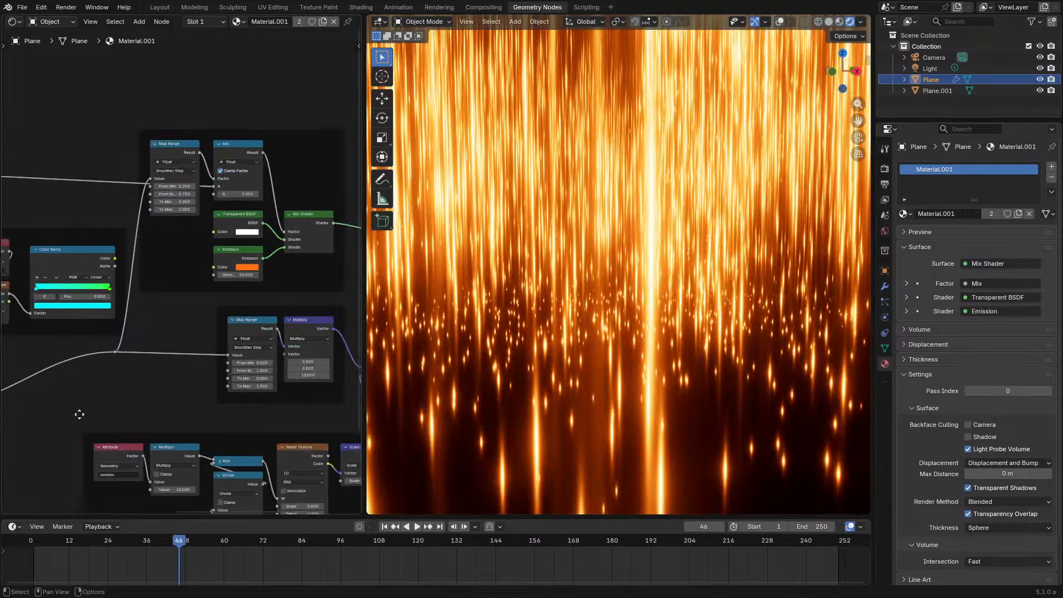
middle_click_drag(104, 391, 172, 300)
scroll(172, 300, "down", 1)
key("shift+a")
type("ea")
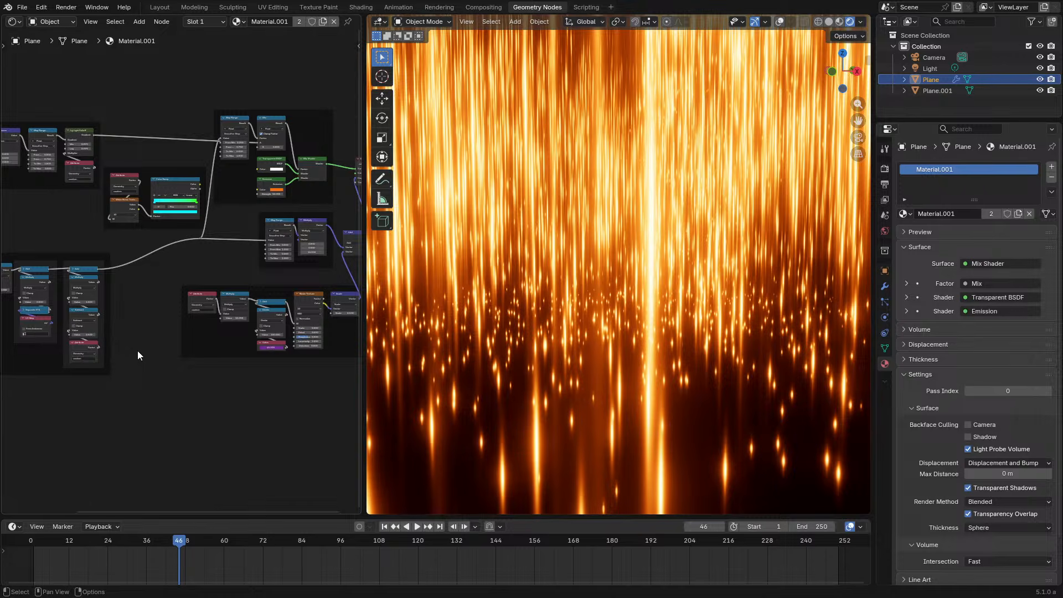
middle_click_drag(137, 350, 102, 301)
key("ctrl+space")
scroll(444, 246, "up", 3)
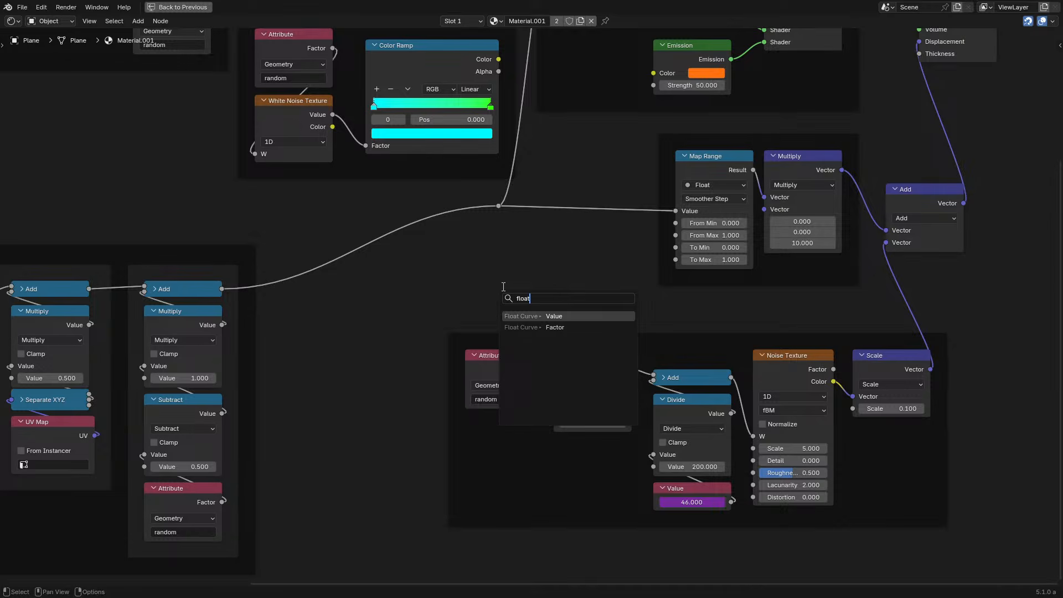
key("Return")
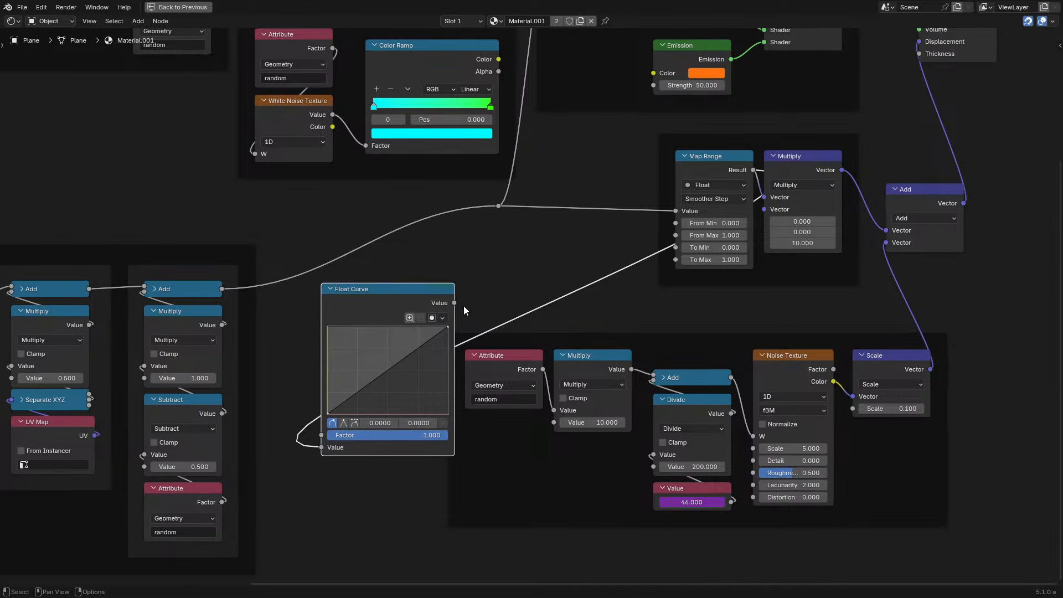
left_click_drag(455, 303, 676, 217)
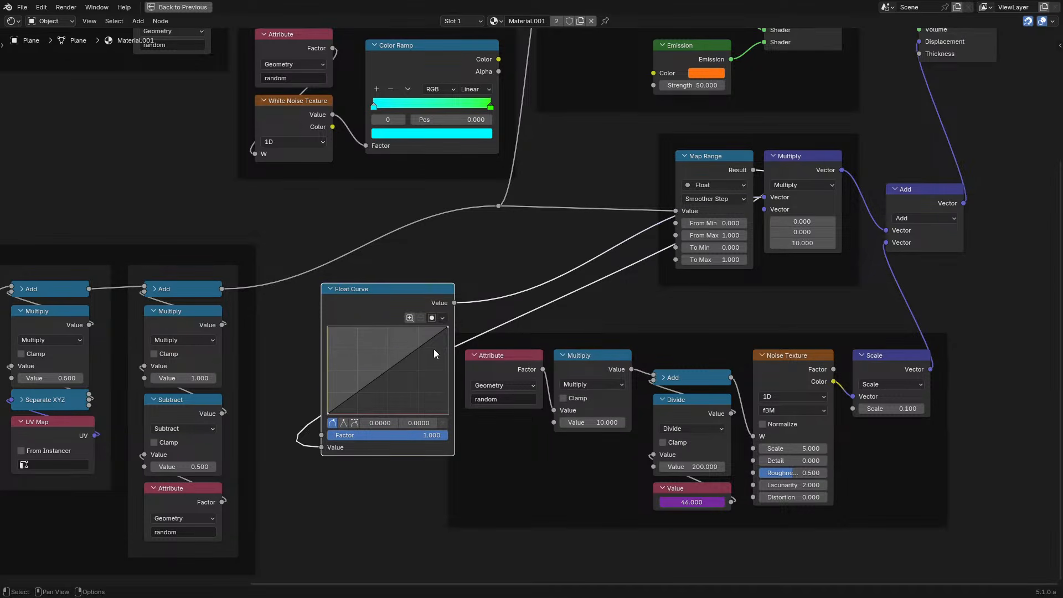
Shape the Float Curve into a low hump, a dip to zero and a steep rise whose upper point is at 0.85 height
scroll(433, 349, "up", 2)
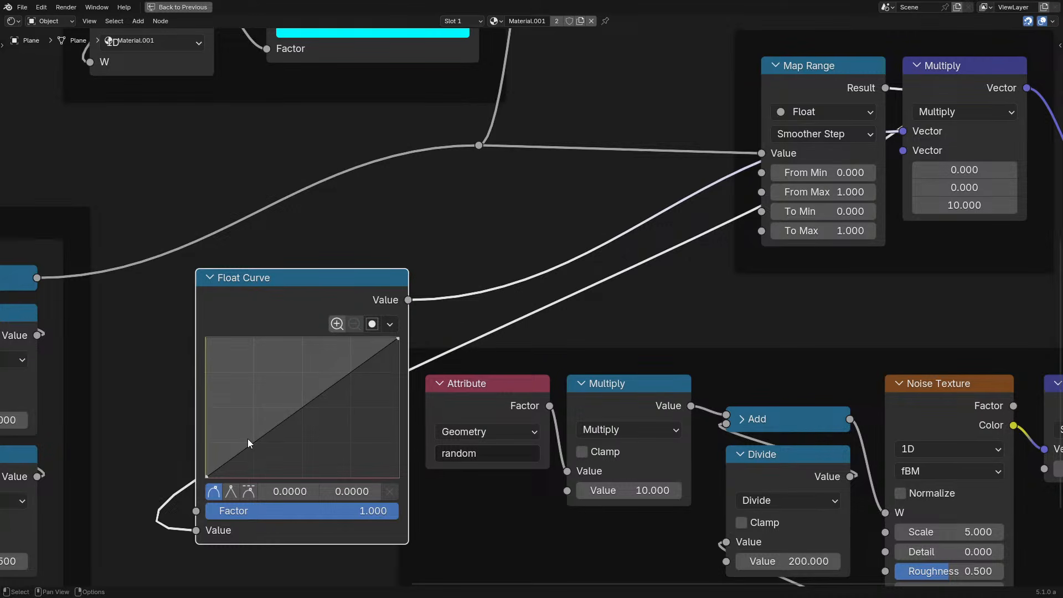
left_click_drag(244, 447, 266, 414)
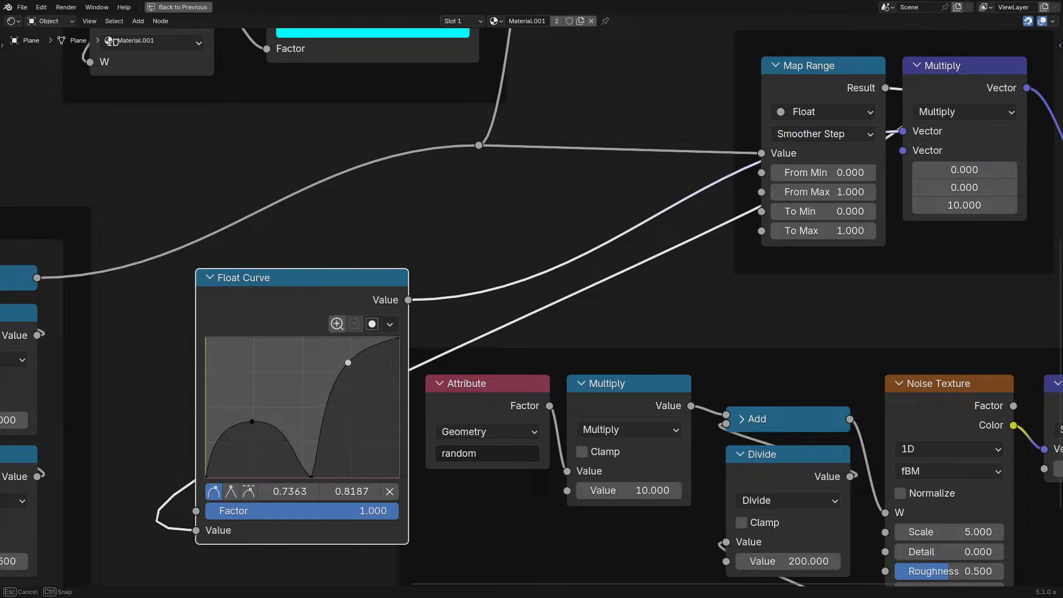
key("ctrl+space")
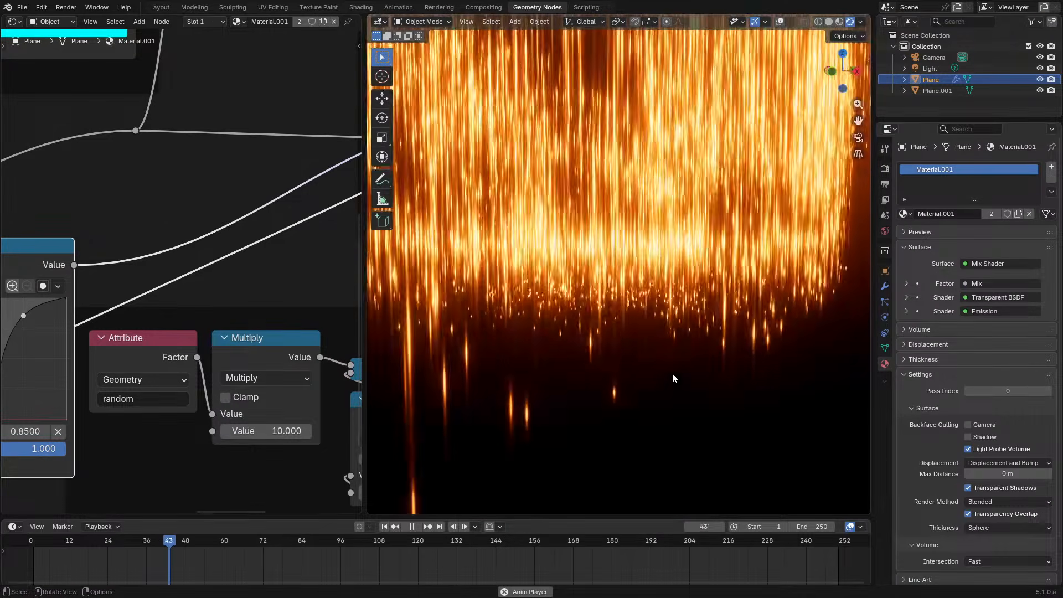
Play the animation while orbiting to check the curve-driven displacement, and pause it at frame 88
key("space")
middle_click_drag(686, 357, 696, 335)
key("space")
key("space")
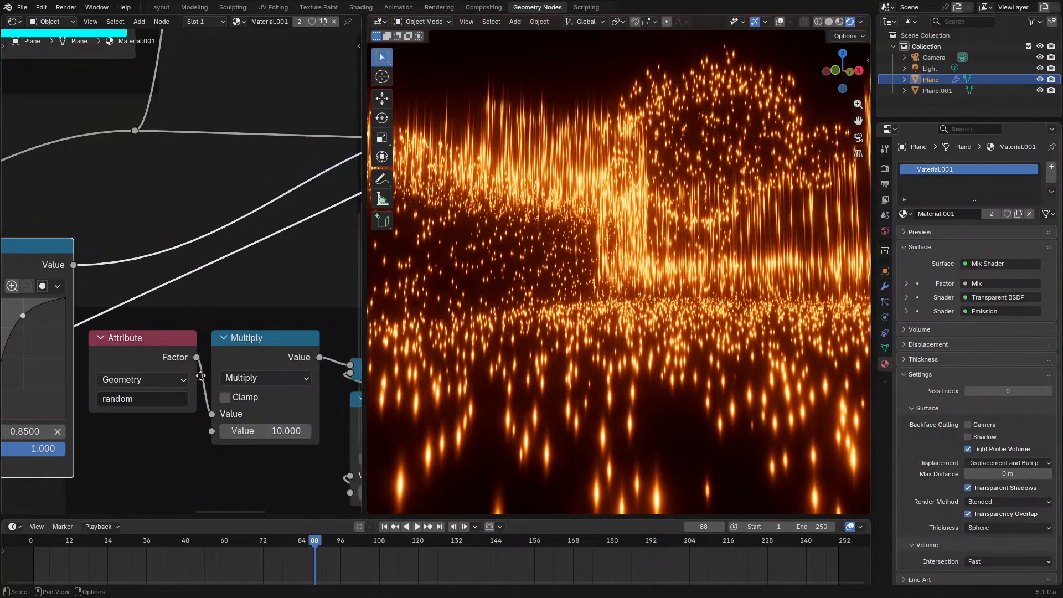
Lower the Float Curve's first hump point to 0.1937 height at position 0.2318
middle_click_drag(201, 375, 64, 330)
left_click_drag(143, 350, 142, 354)
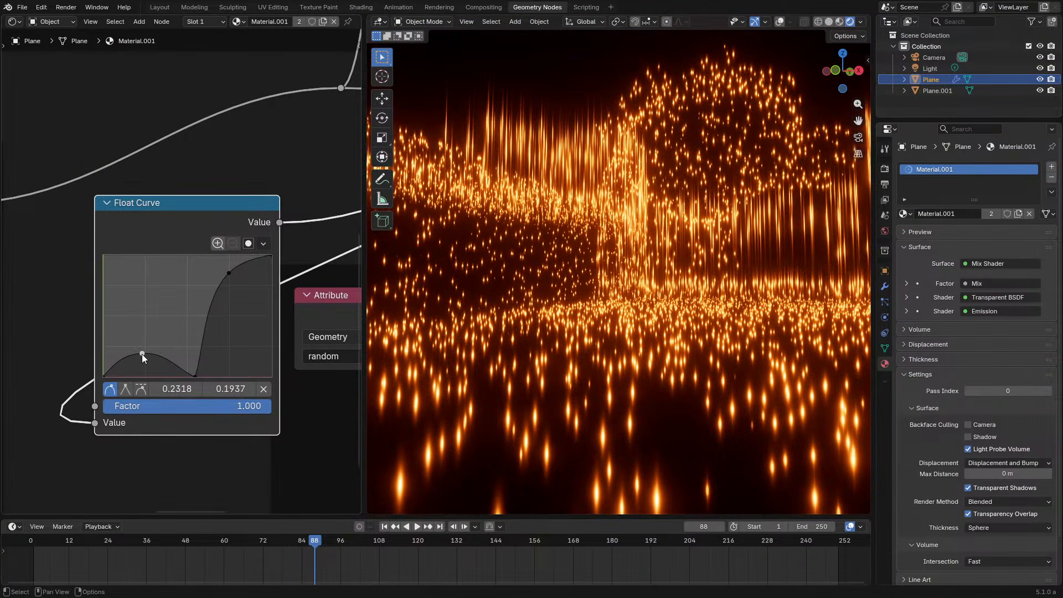
Replay the animation from the first frame and pause it at frame 30
key("space")
left_click(27, 544)
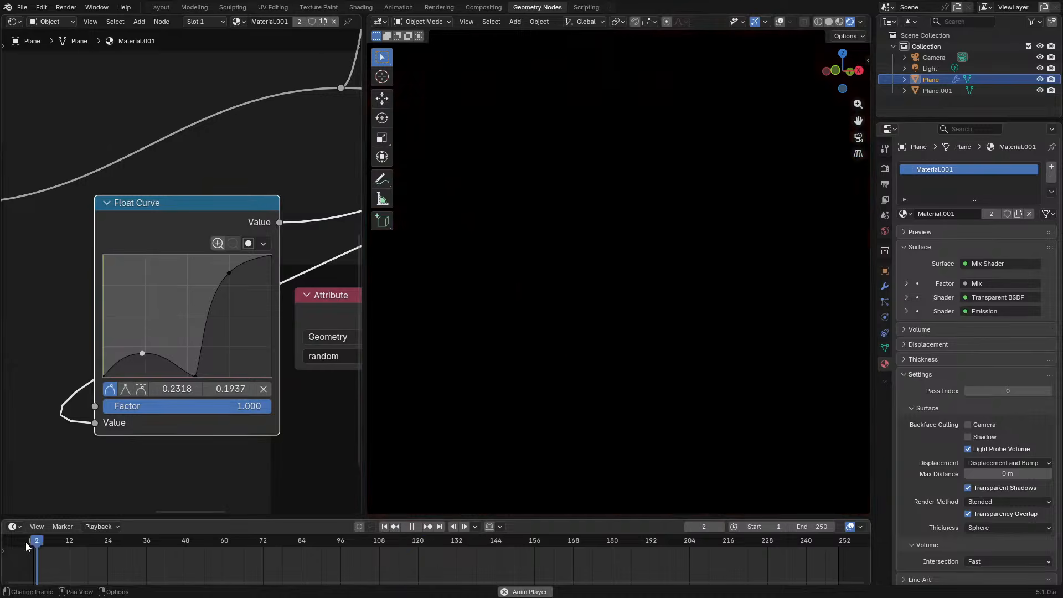
key("space")
Add a smaller hump and a dip to zero at the Float Curve's start, with the main hump's point at 0.3090, 0.1812
middle_click_drag(89, 378, 97, 373)
scroll(156, 319, "up", 3)
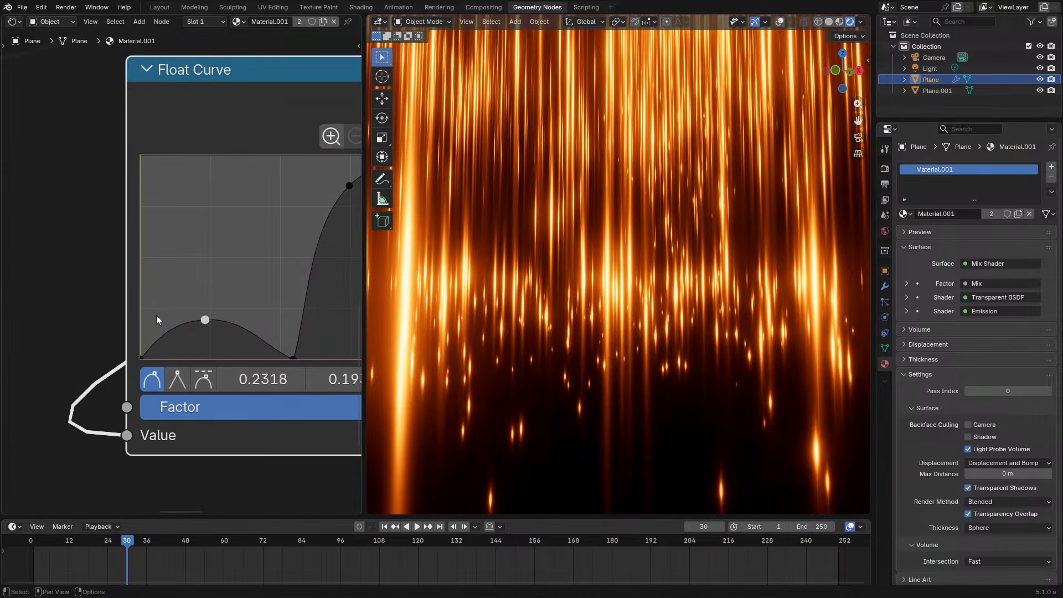
left_click(177, 378)
left_click_drag(174, 338, 228, 320)
scroll(228, 318, "down", 2)
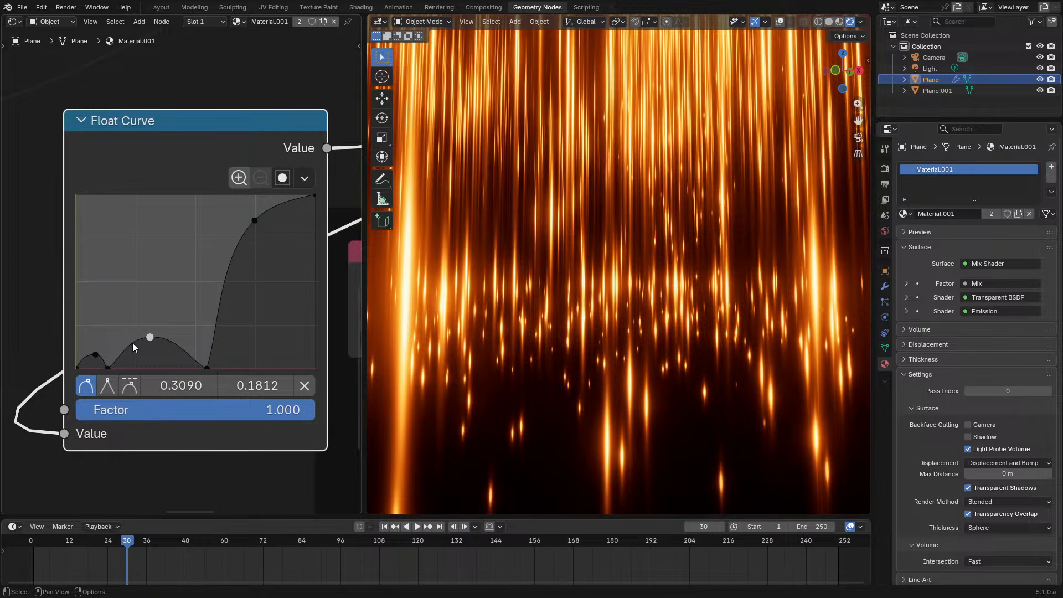
Play the animation from the start to check the two-hump displacement, pausing at frame 107
key("shift+Left")
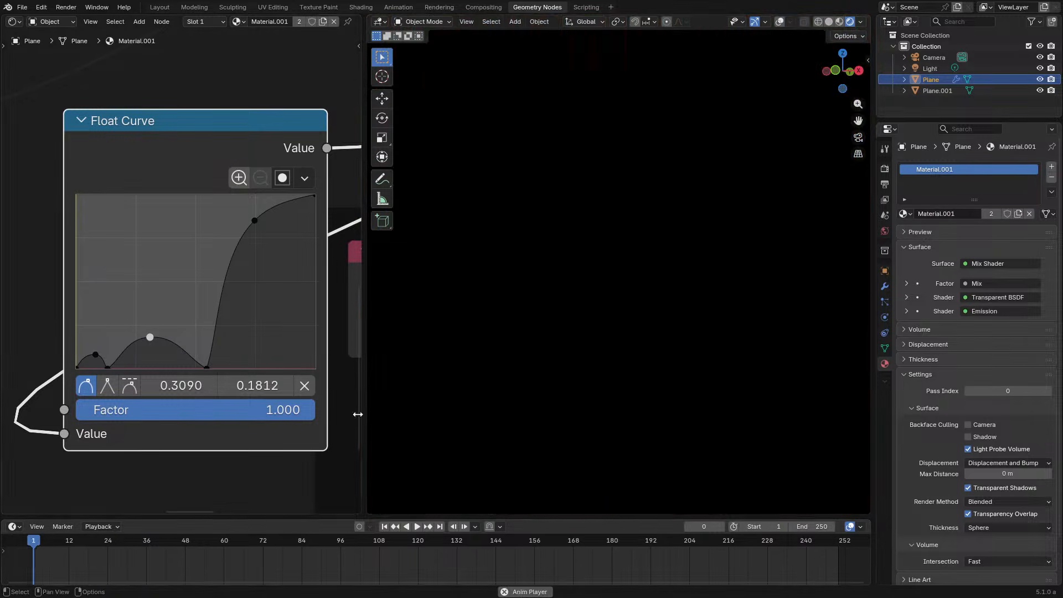
key("space")
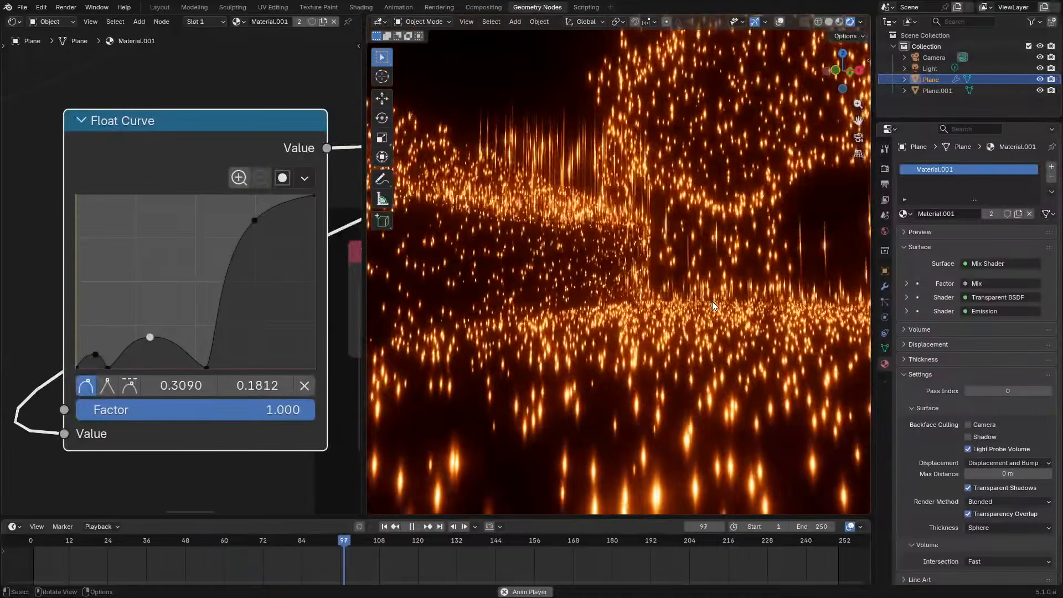
key("space")
Remove the Float Curve node so the Map Range result feeds the displacement Multiply node directly
left_click(887, 167)
scroll(128, 200, "down", 5)
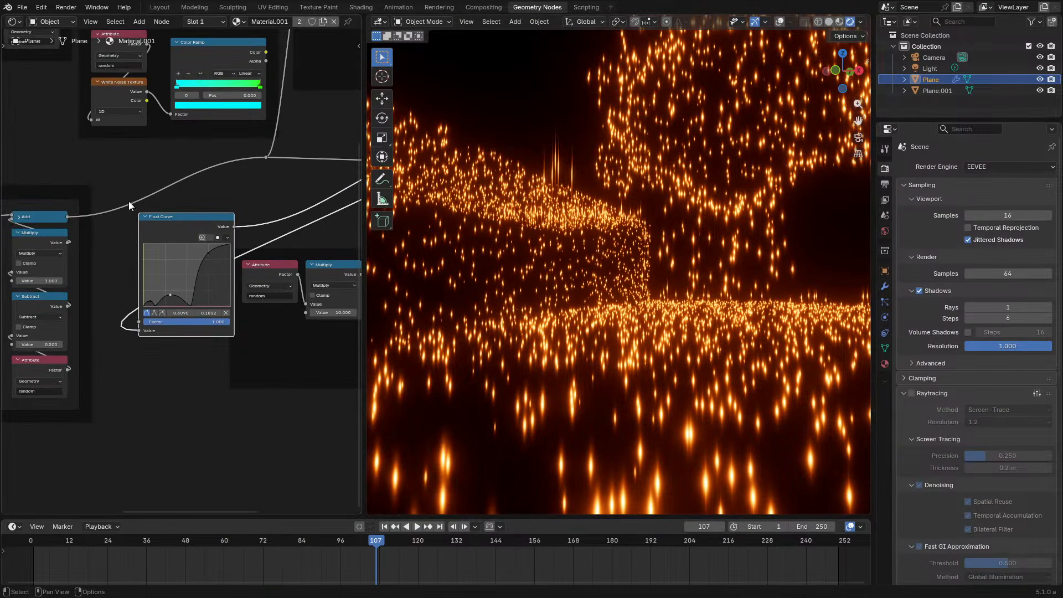
key("ctrl+x")
Enable Motion Blur in the EEVEE render settings and expand its options
scroll(977, 441, "down", 10)
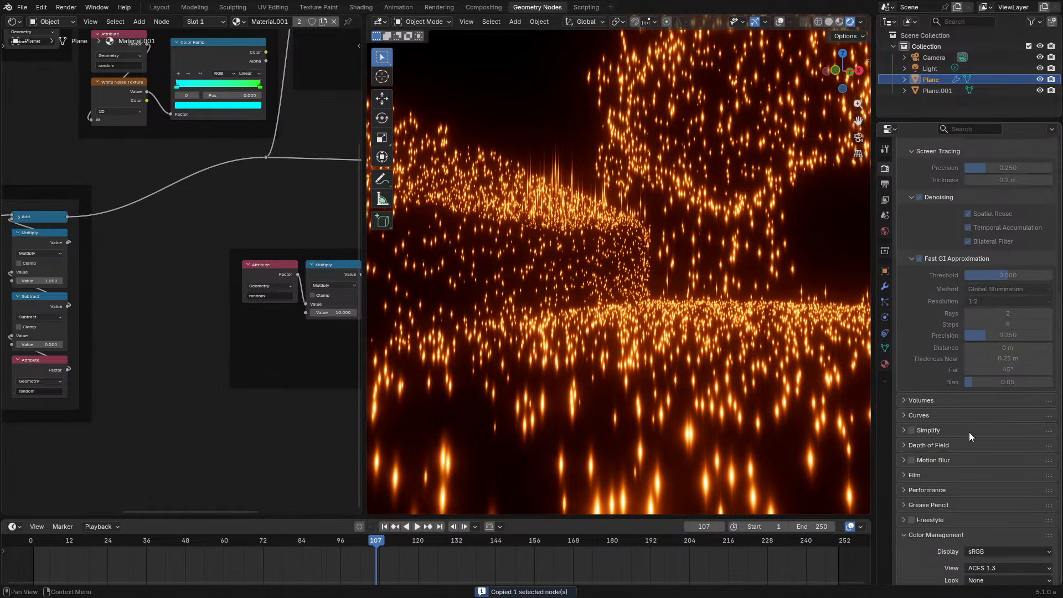
left_click(902, 460)
scroll(997, 470, "down", 4)
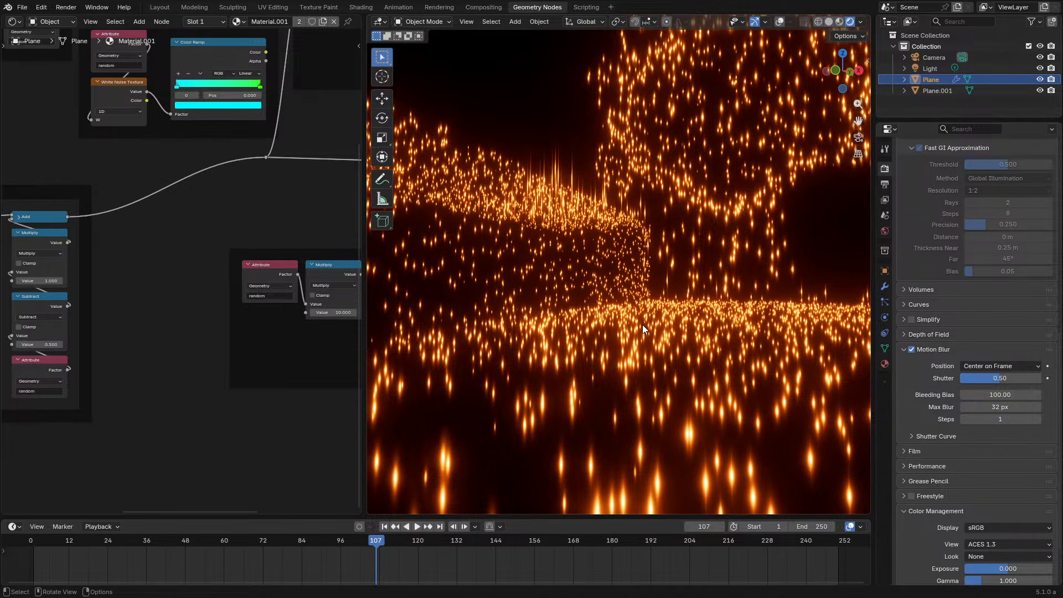
Replay the animation from the beginning to review the effect without the Float Curve
key("space")
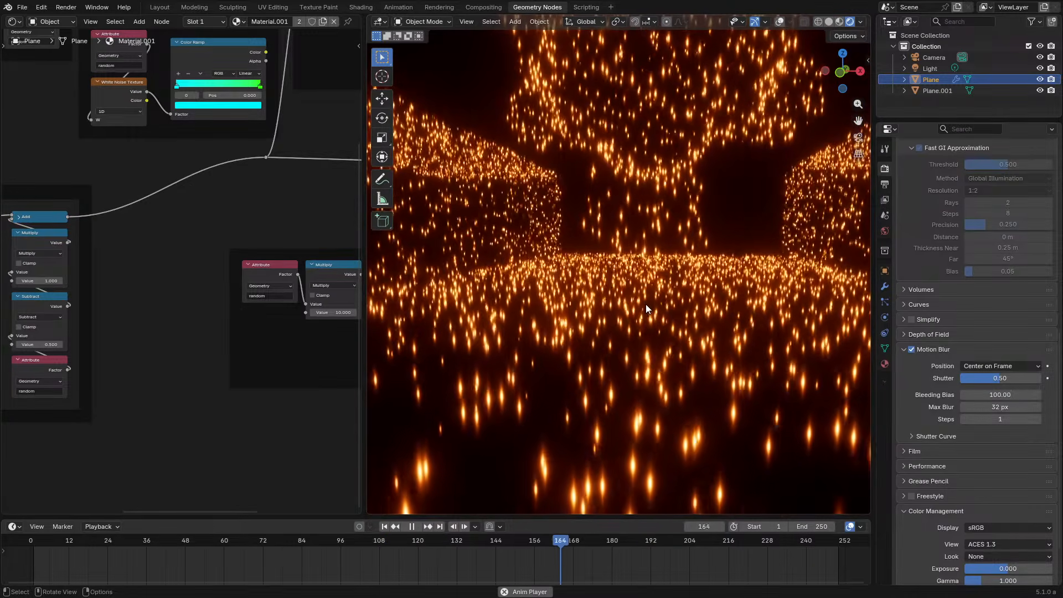
key("shift+Left")
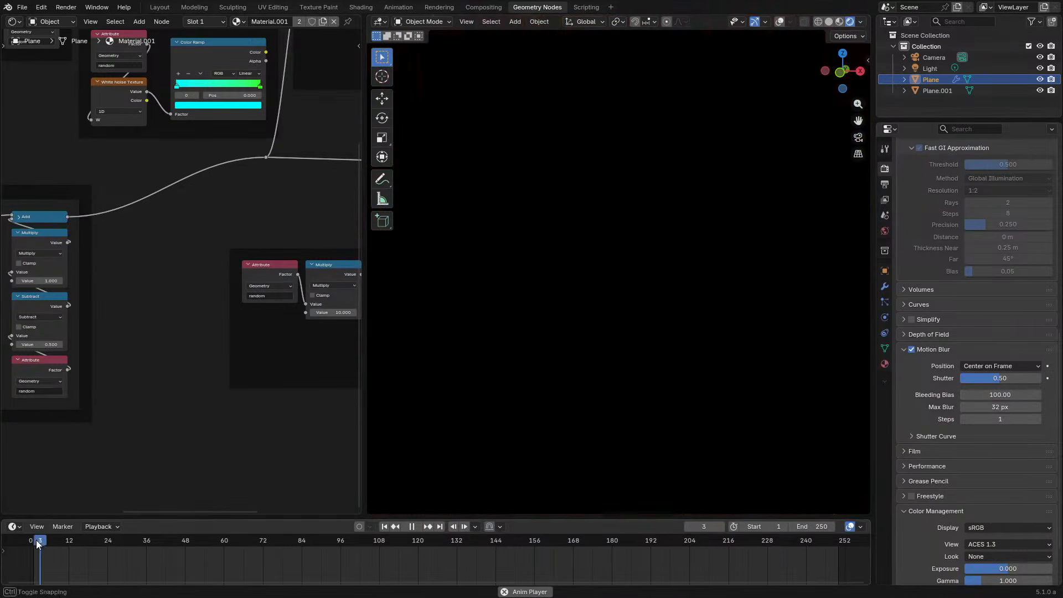
scroll(208, 327, "down", 3)
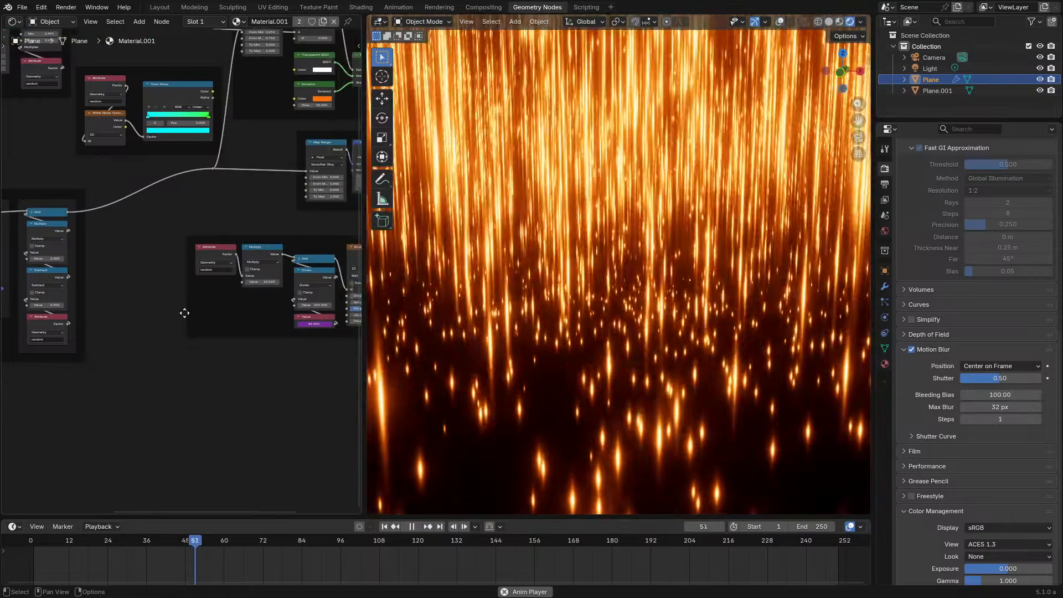
Show the viewport overlays, enter Edit Mode on the Plane object and add a torus to its mesh
left_click(779, 22)
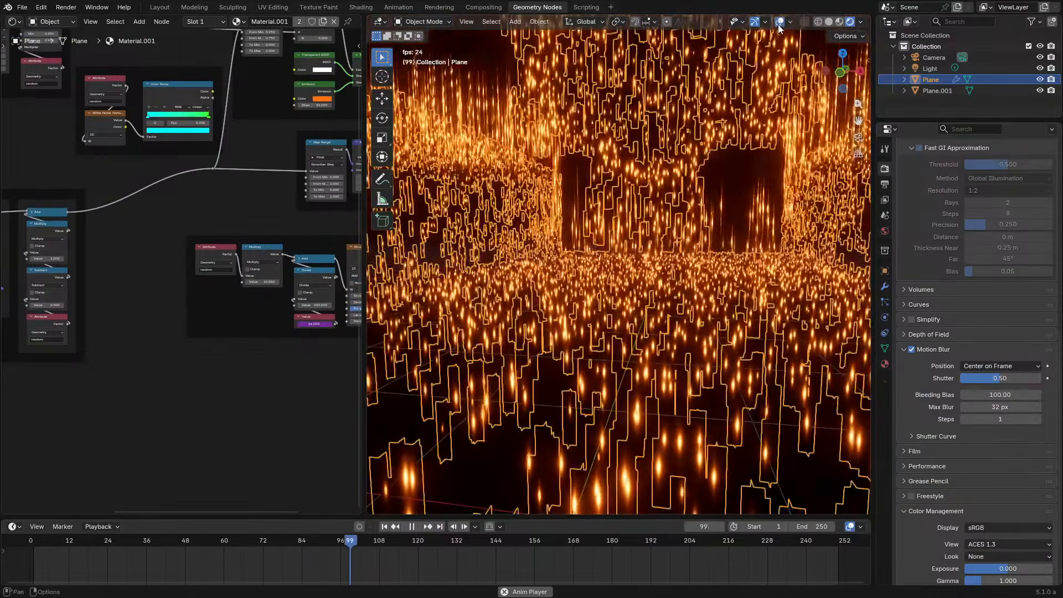
left_click(752, 207)
left_click(692, 244)
key("Tab")
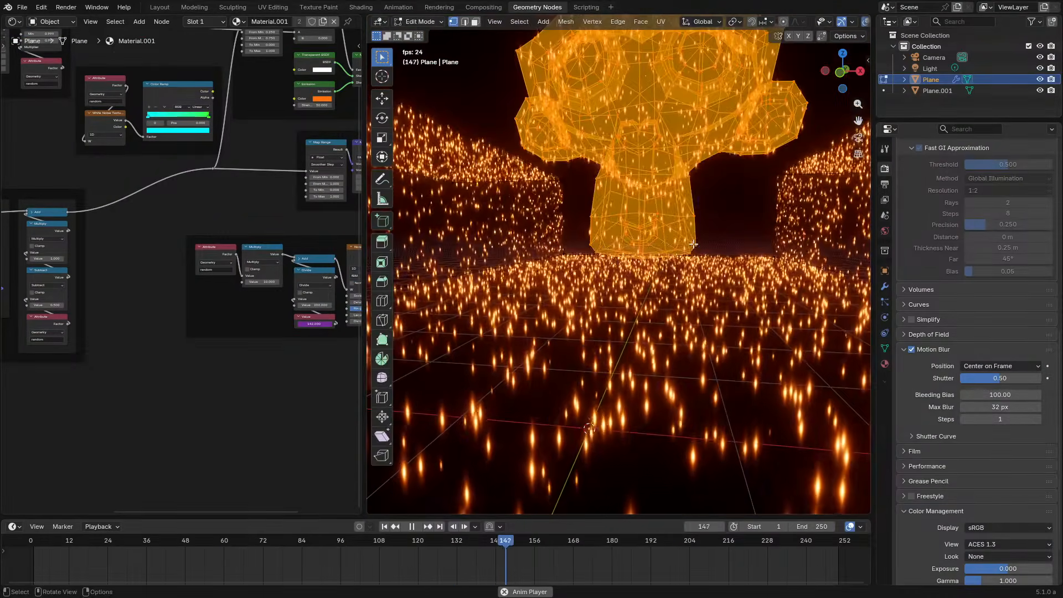
key("shift+a")
left_click(616, 231)
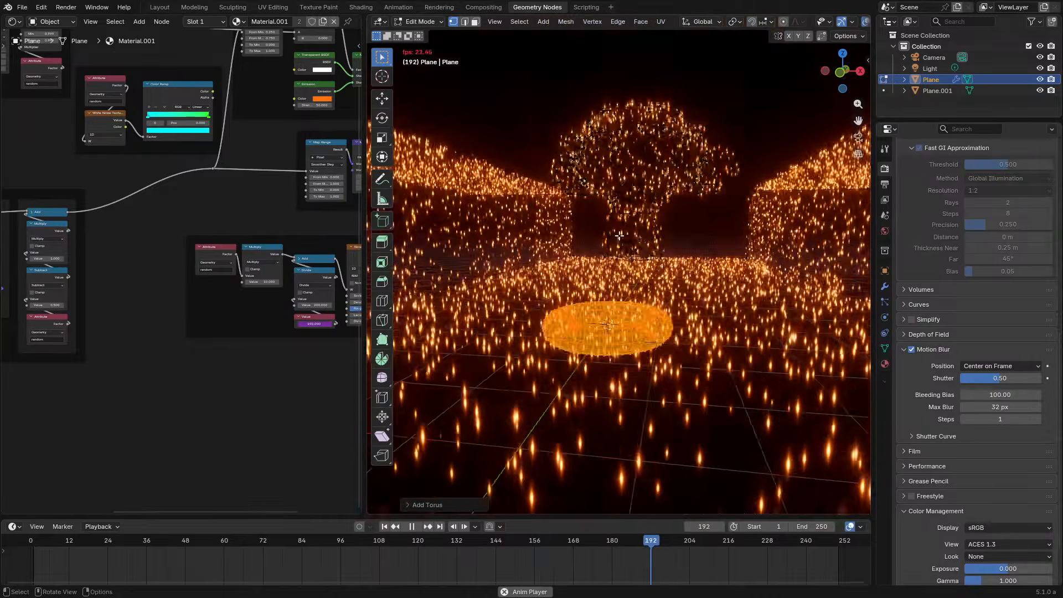
Scale up the torus, raise it along Z above the monkey head, and return to Object Mode
key("s")
left_click(582, 282)
key("g")
key("z")
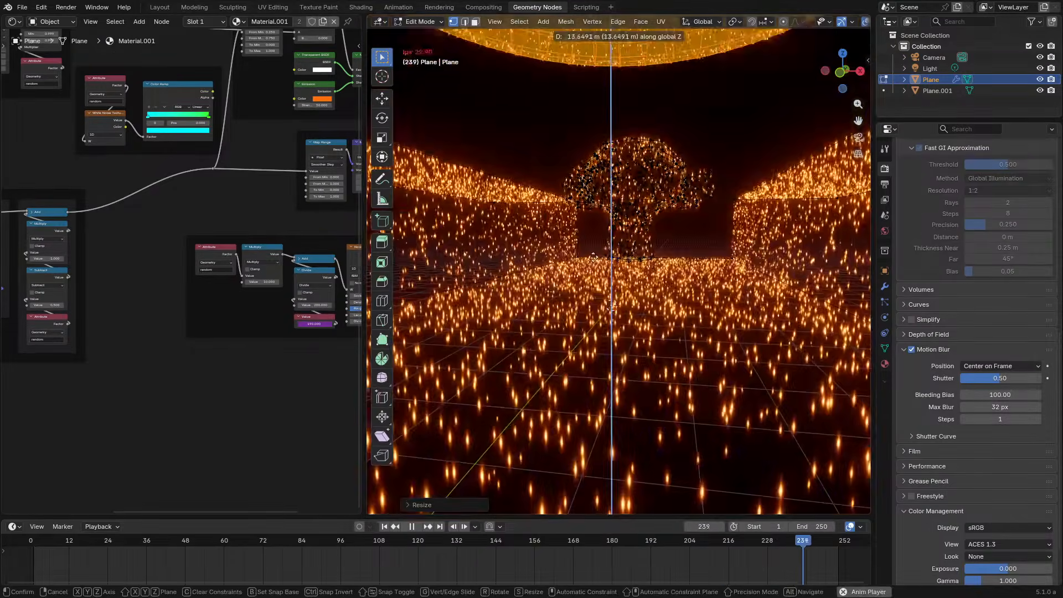
left_click(584, 336)
key("Tab")
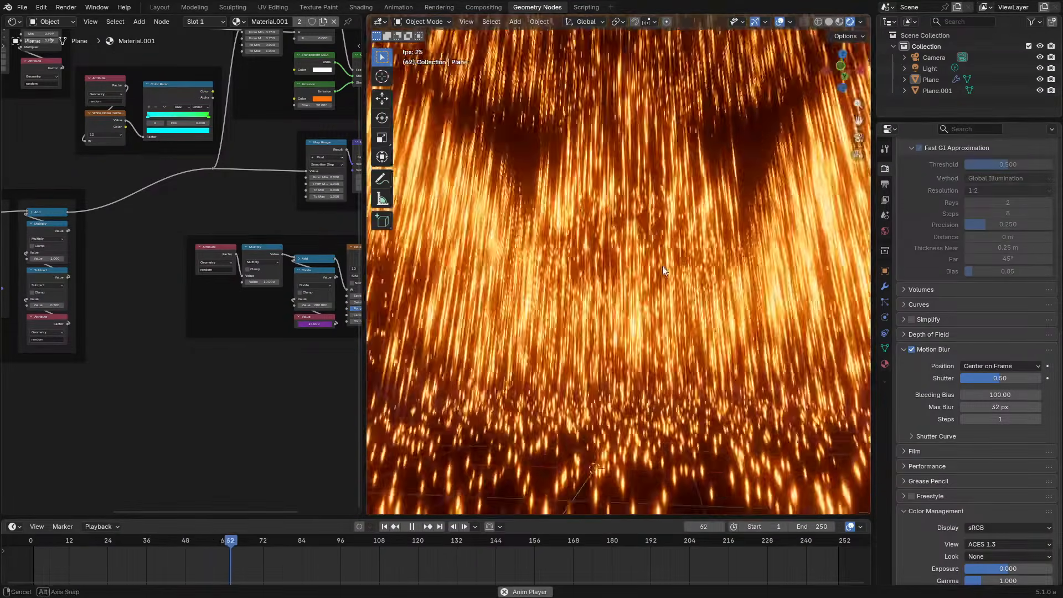
Orbit around the scene with the torus and replay the animation from the start, pausing at frame 28
middle_click_drag(662, 265, 644, 291)
left_click(33, 541)
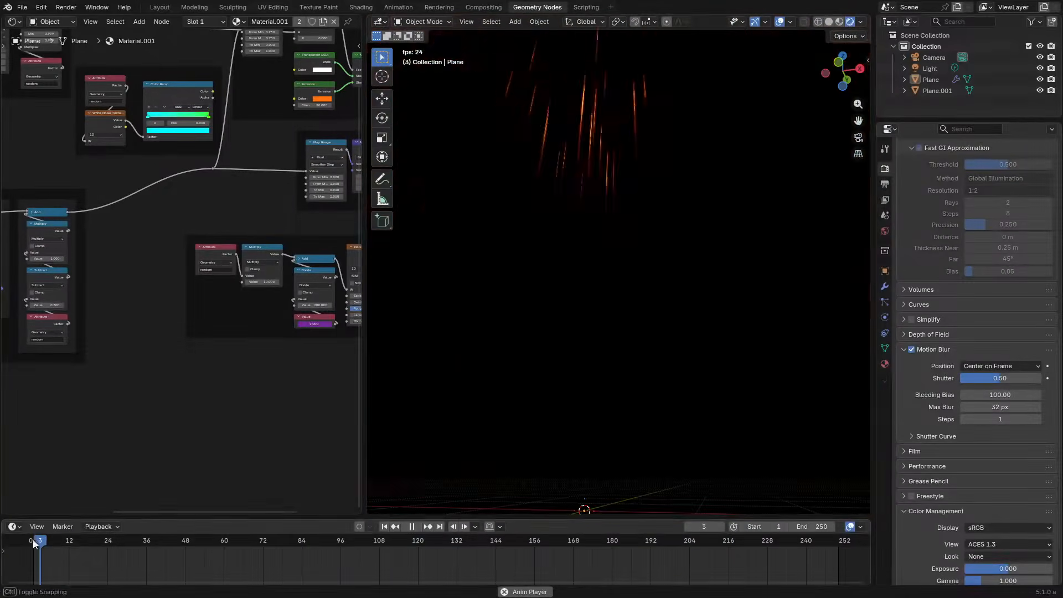
key("space")
Look through the camera, lock it to the view, and orbit it down to a low frontal angle on the scene
key("KP_0")
key("n")
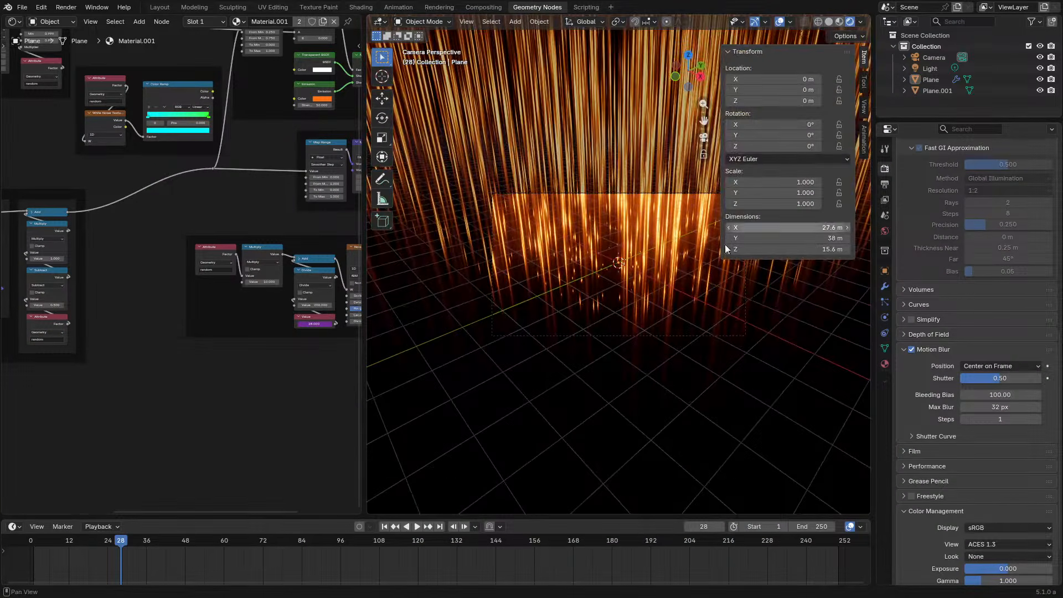
key("n")
key("Home")
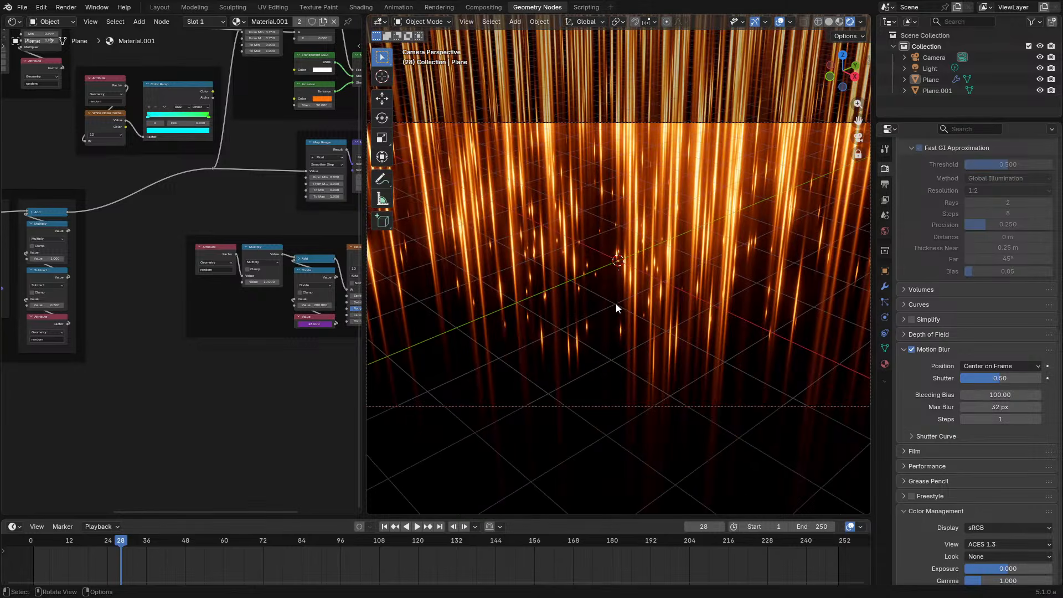
mouse_move(647, 307)
middle_mouse_down()
mouse_move(613, 317)
mouse_move(677, 277)
mouse_move(756, 356)
mouse_move(702, 349)
mouse_move(661, 317)
middle_mouse_up()
key("space")
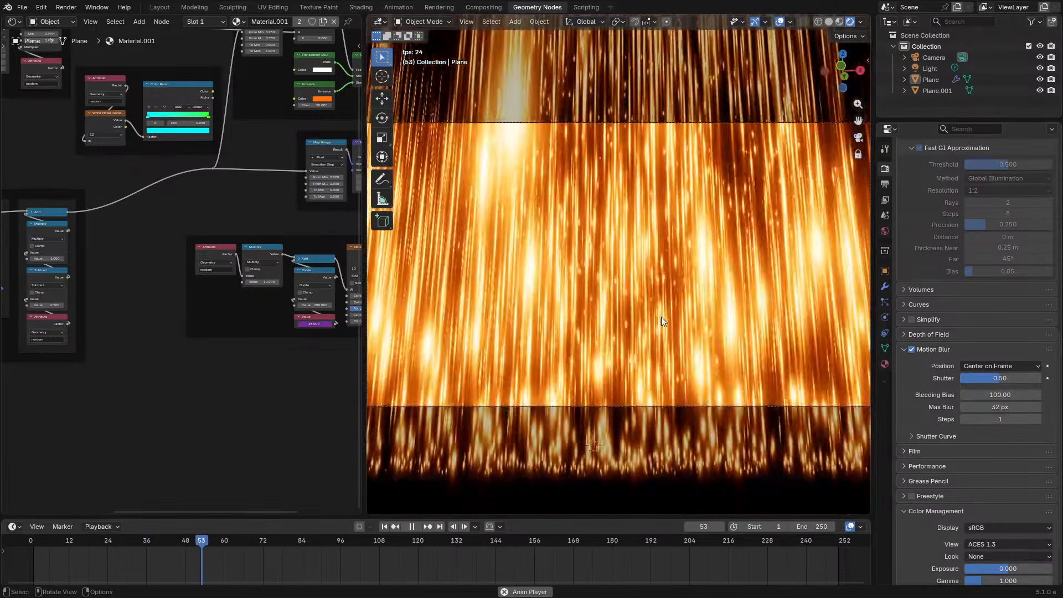
Set the horizontal render resolution to 1080 px for a square frame
left_click(883, 186)
key("ctrl+c")
key("ctrl+v")
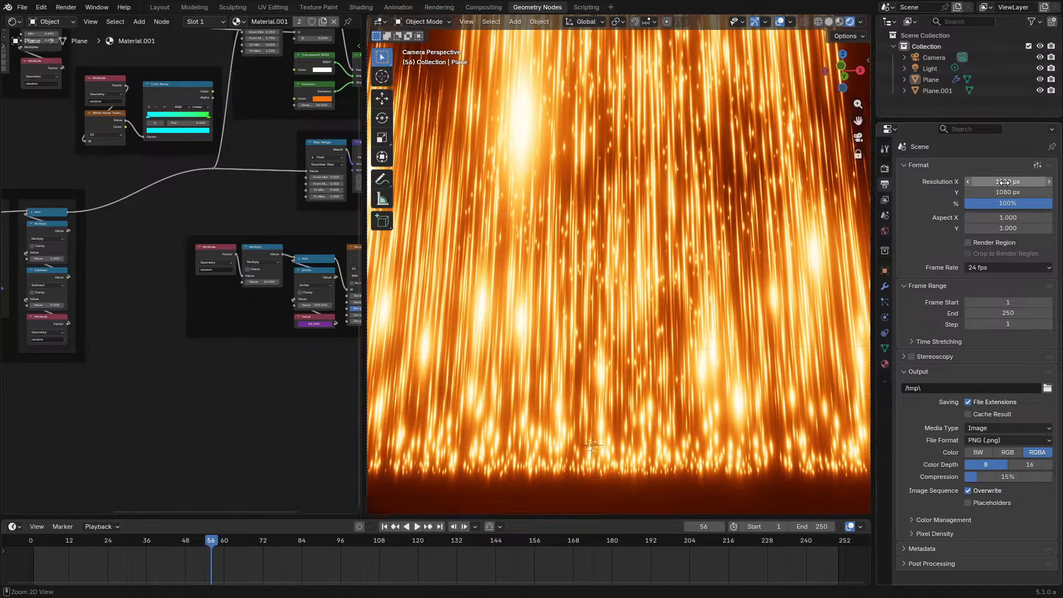
Reframe the shot during playback, pause at frame 201, and set the camera's focal length to 25 mm
key("space")
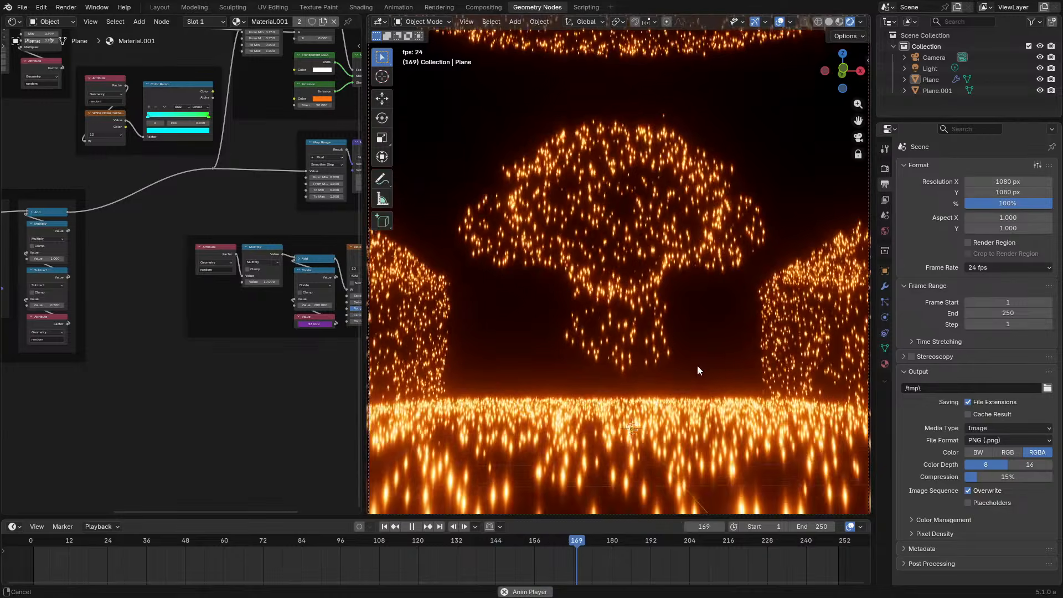
left_click(938, 58)
key("space")
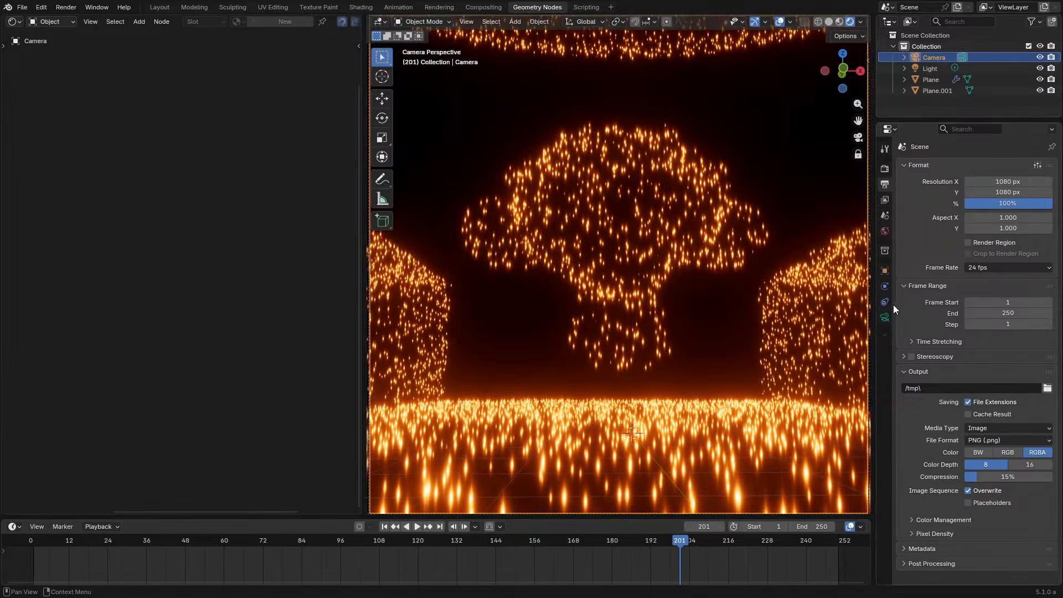
left_click(884, 317)
mouse_move(1002, 220)
left_mouse_down()
mouse_move(951, 219)
mouse_move(985, 220)
left_mouse_up()
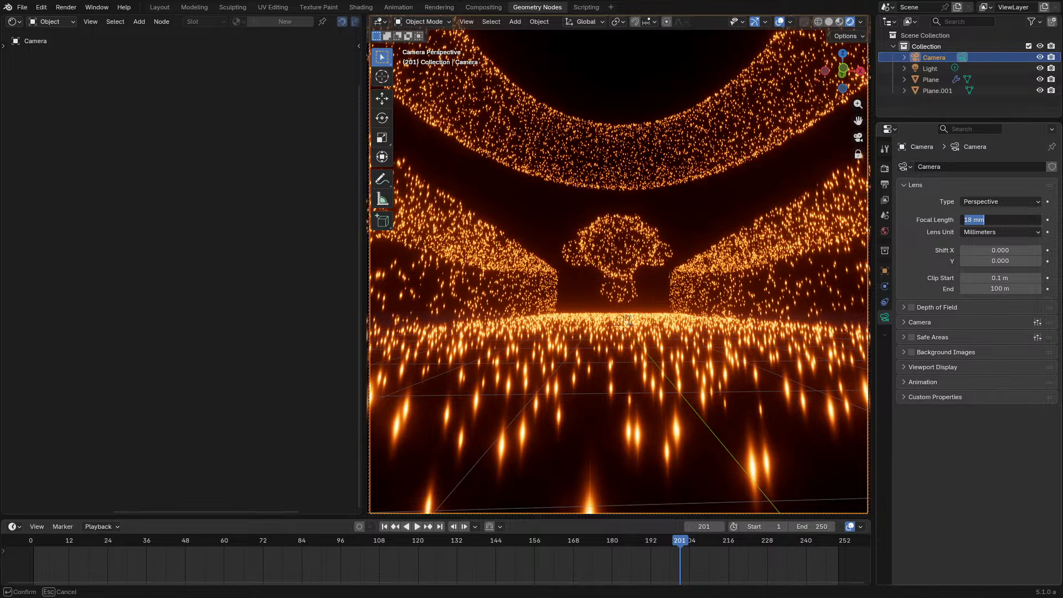
key("Return")
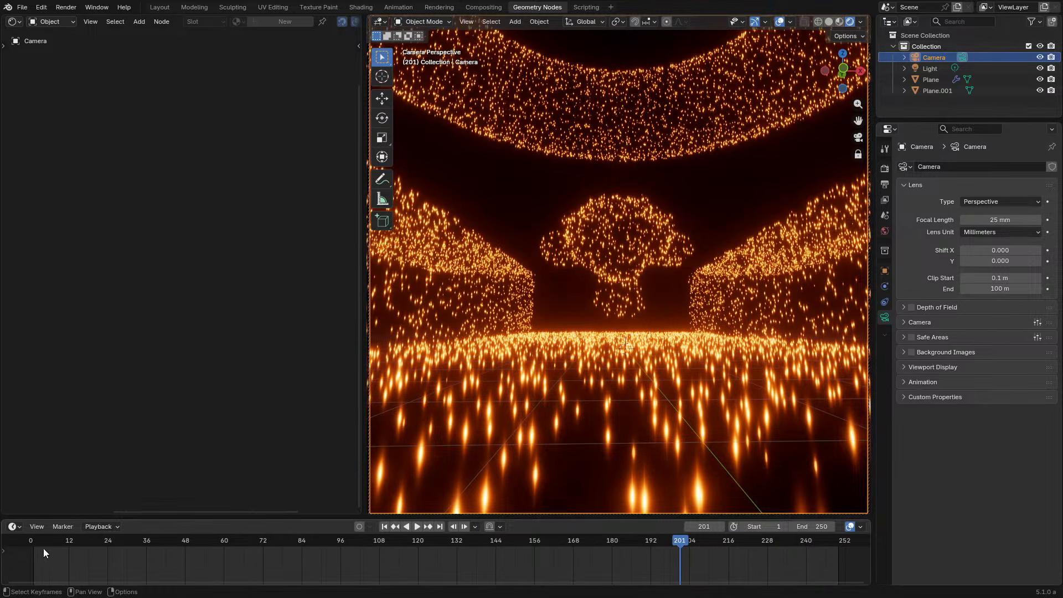
Hide the viewport overlays and replay the animation from the start through the camera, pausing at frame 203
left_click_drag(43, 548, 17, 549)
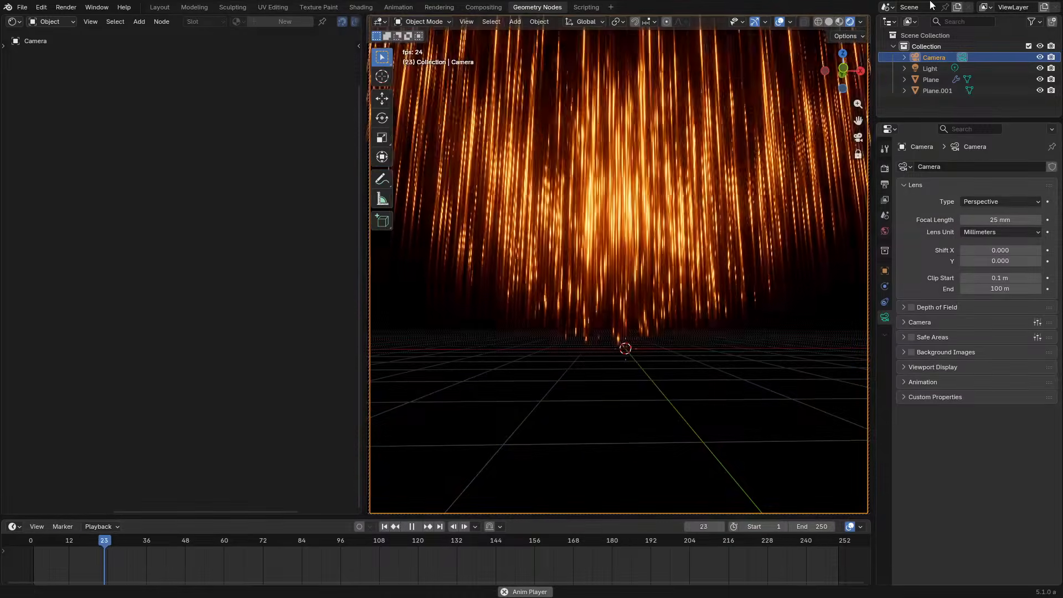
left_click(780, 22)
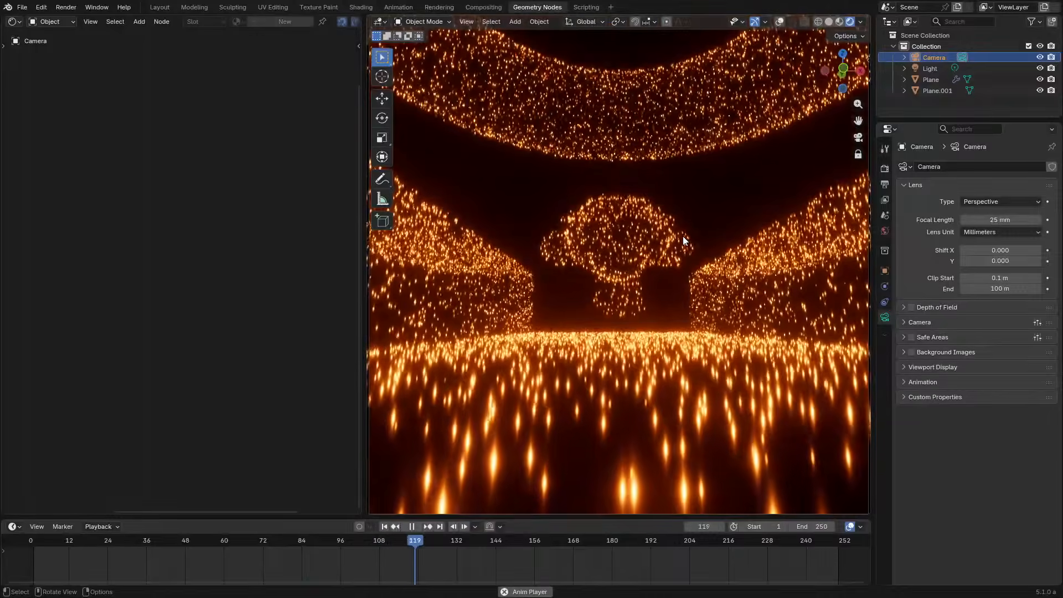
key("n")
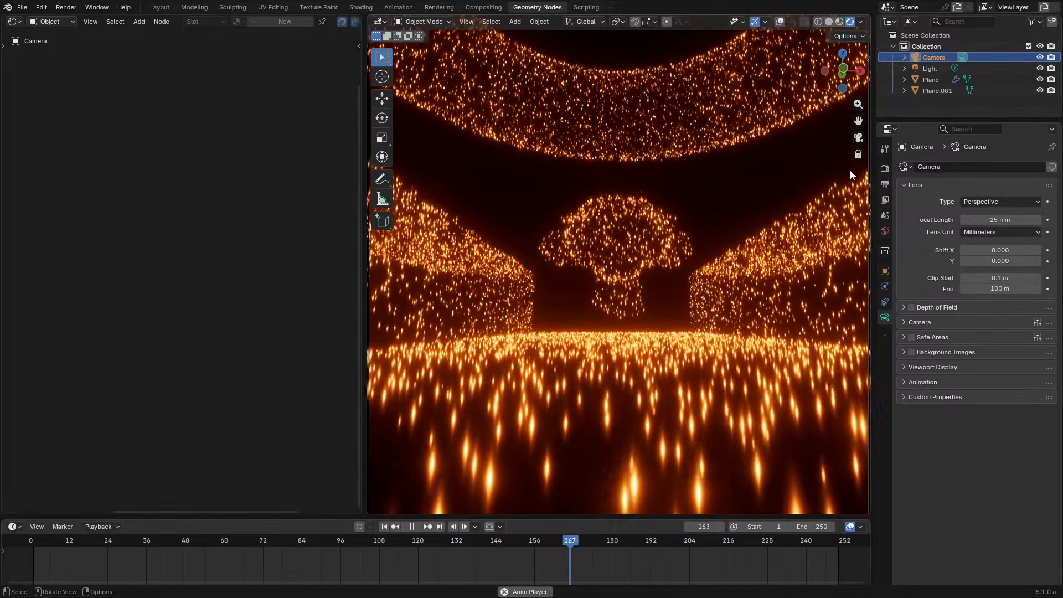
key("n")
key("space")
Select the particle Plane object and review its material node tree in a maximized editor
left_click(688, 353)
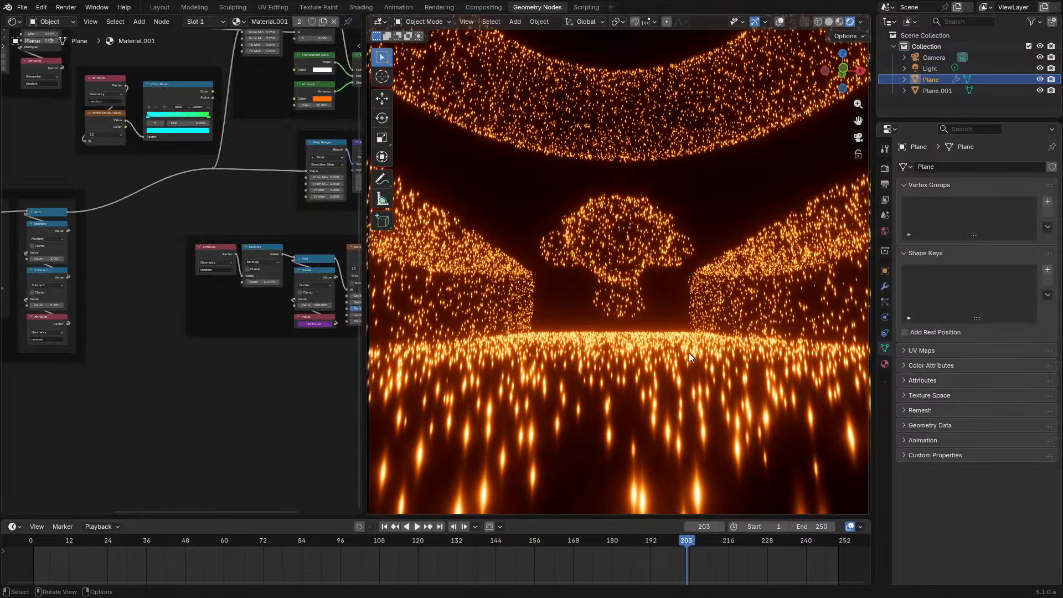
key("ctrl+space")
scroll(507, 353, "up", 4)
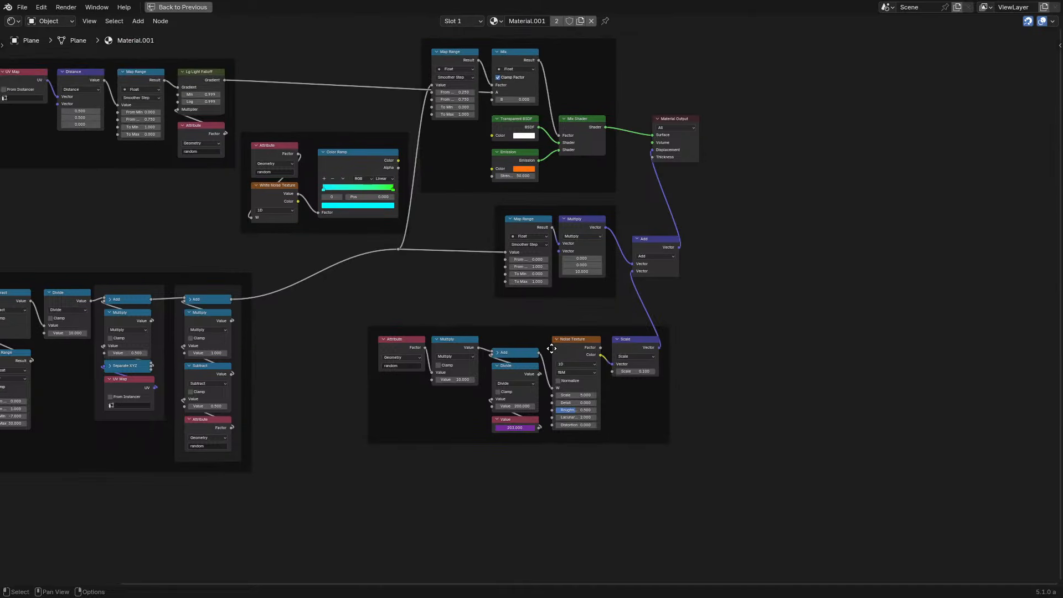
key("ctrl+space")
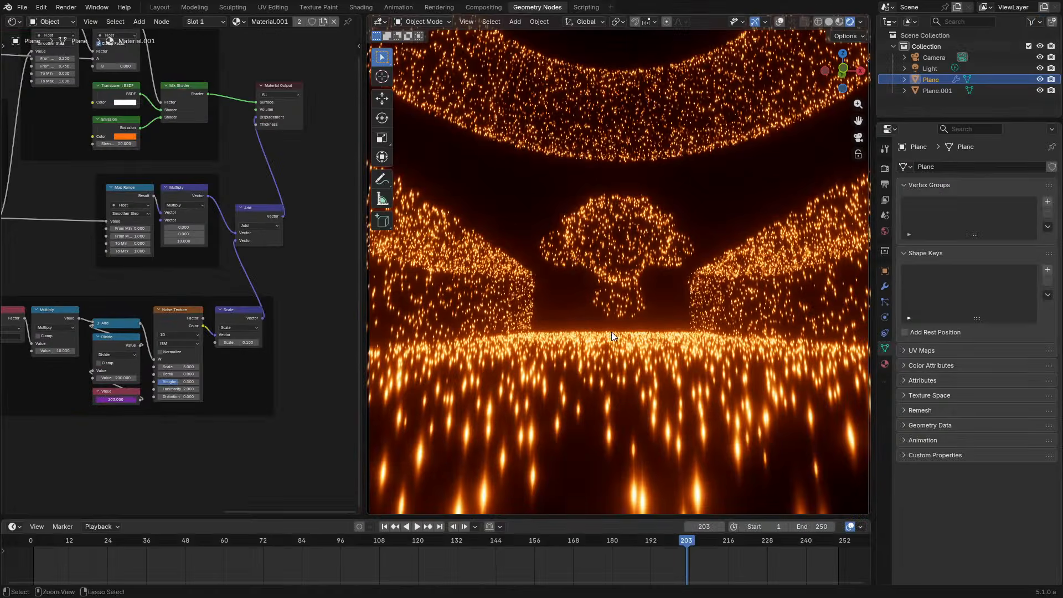
In the Plane's geometry nodes, drive Instance on Points' Scale with a Combine XYZ: X and Y 1.000, Z from a new Random Value node
left_click(21, 25)
key("g")
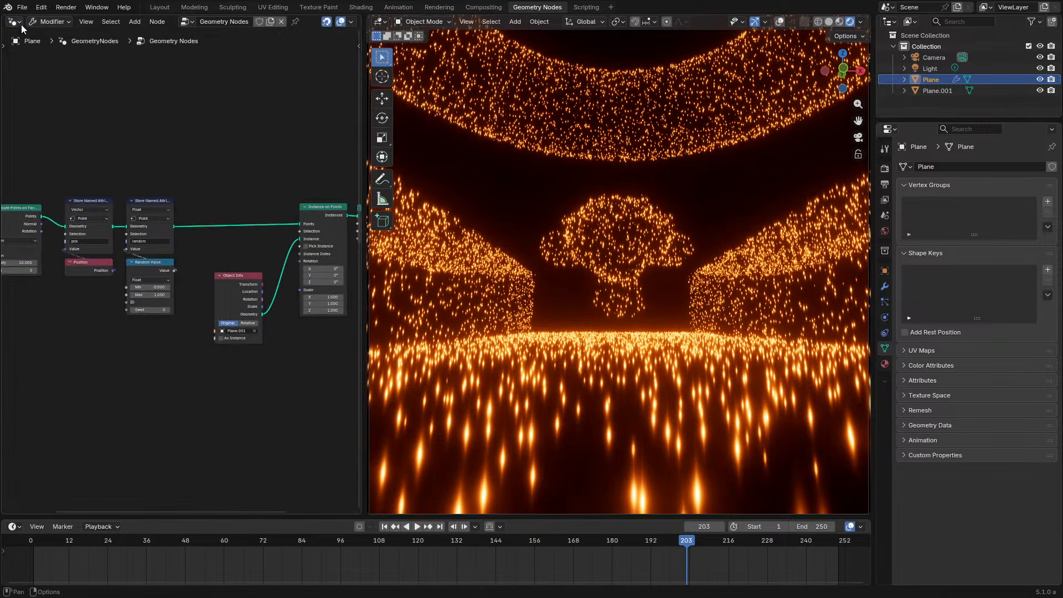
middle_click_drag(245, 260, 139, 201)
scroll(139, 202, "up", 4)
left_click_drag(142, 213, 207, 339)
type("ran")
key("Return")
left_click(109, 350)
scroll(151, 357, "up", 2, "ctrl")
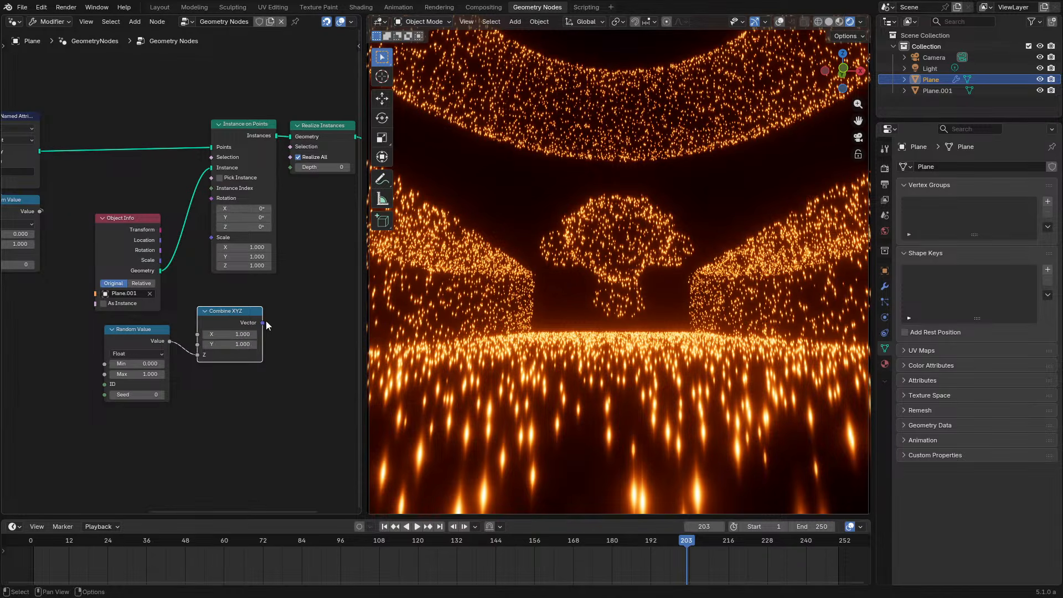
left_click_drag(237, 278, 211, 237)
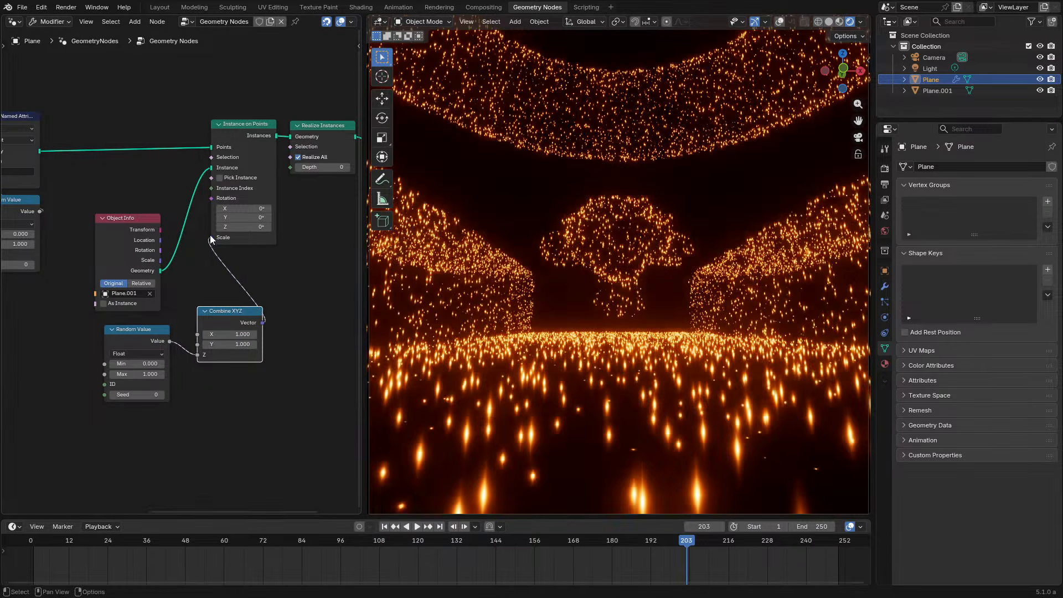
Set the scale's Random Value node to Min 0.250, Max 3.000 and Seed 292, and play the animation
double_click(149, 373)
type("3")
key("Return")
double_click(132, 364)
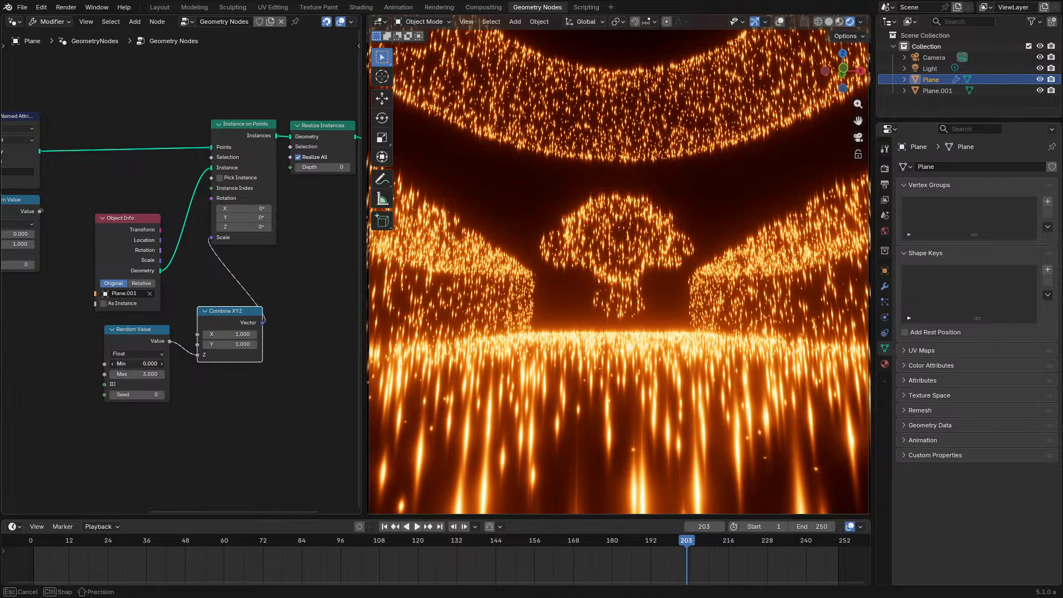
key("Escape")
left_click_drag(136, 394, 160, 394)
left_click_drag(136, 394, 121, 374)
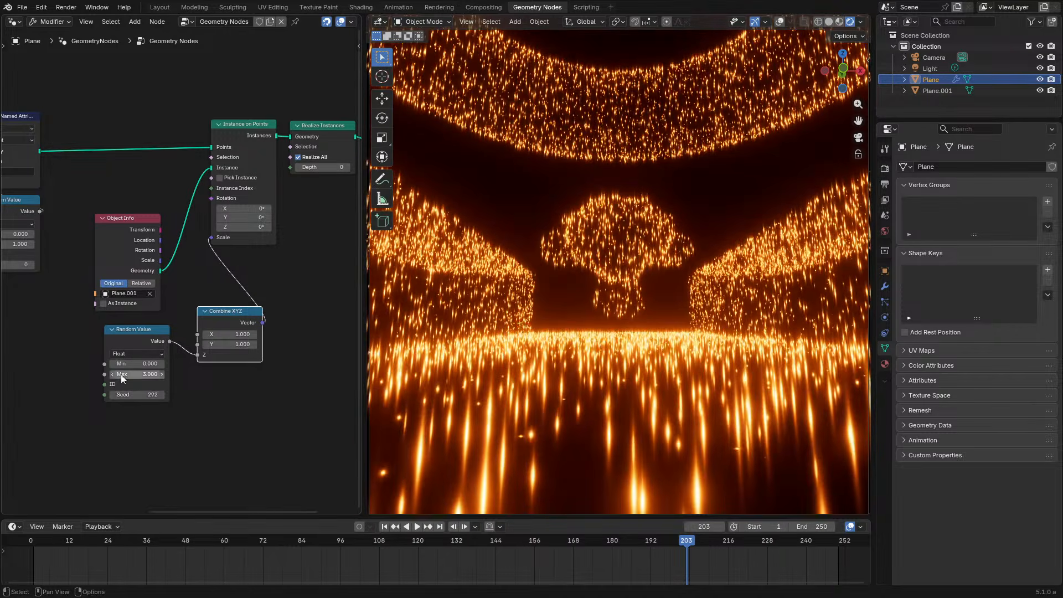
type(".25")
key("Return")
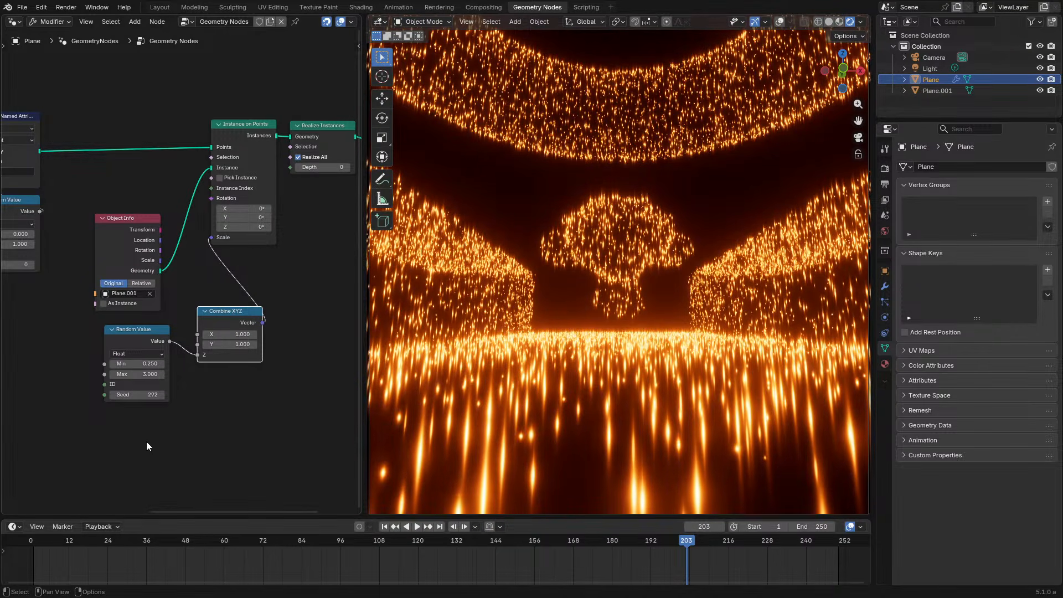
key("space")
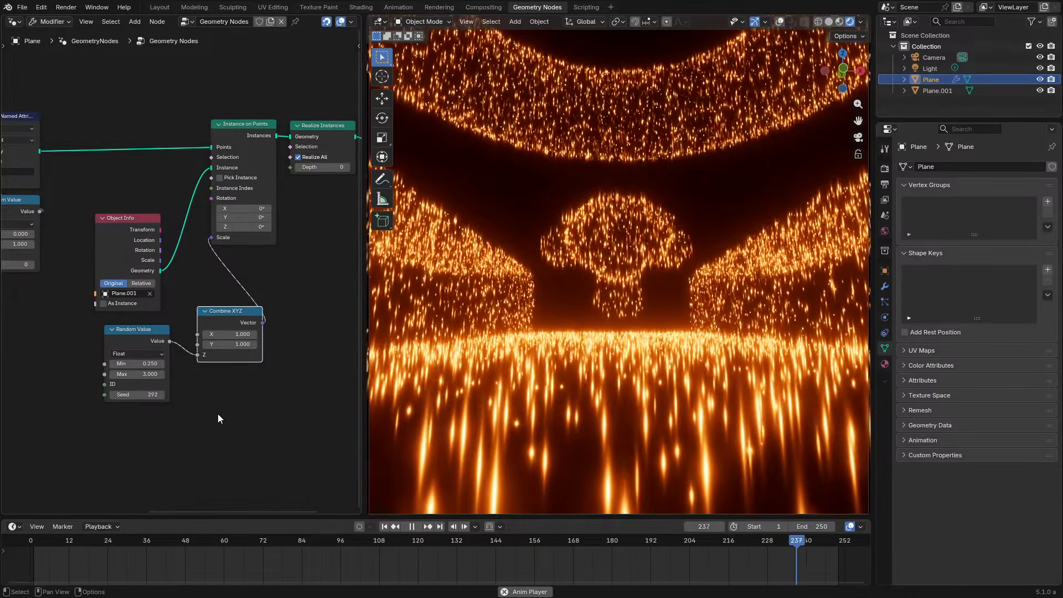
Stack the Combine XYZ and Random Value nodes beneath Instance on Points and move Object Info up beside it
scroll(217, 415, "up", 2)
left_click_drag(238, 338, 253, 255)
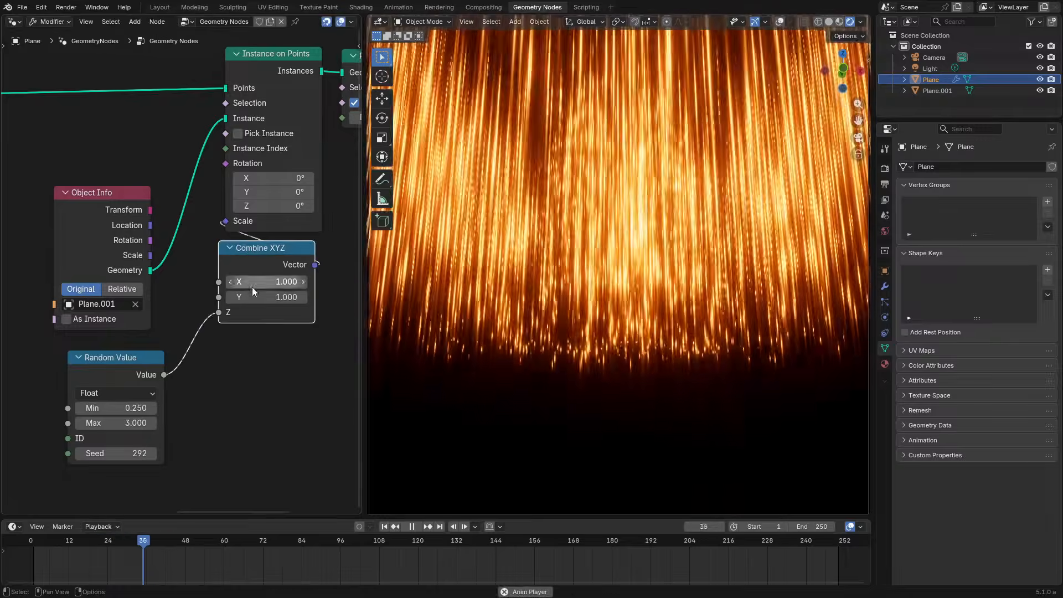
left_click_drag(122, 372, 260, 366)
left_click_drag(98, 226, 121, 151)
scroll(159, 128, "down", 2)
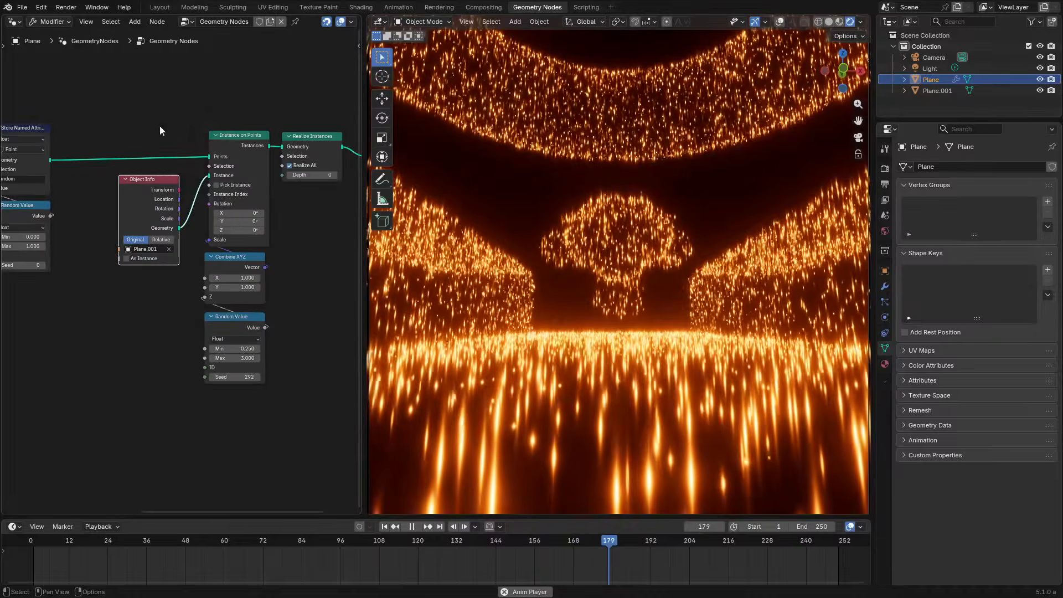
Group the instancing nodes in one frame and the point distribution and stored attribute nodes in another
left_click_drag(145, 92, 285, 323)
key("ctrl+j")
key("F2")
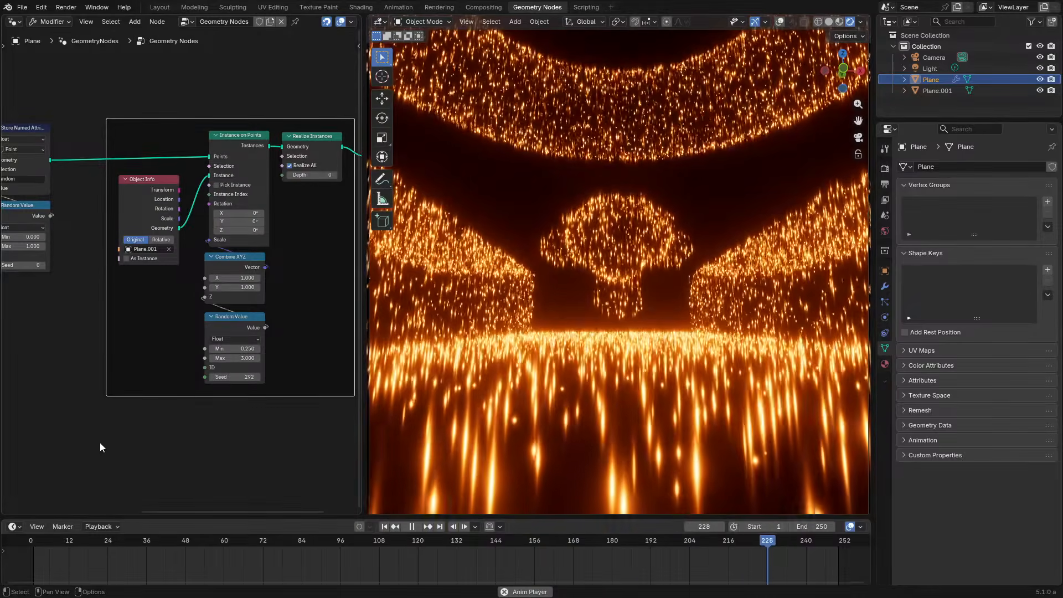
middle_click_drag(73, 181, 366, 342)
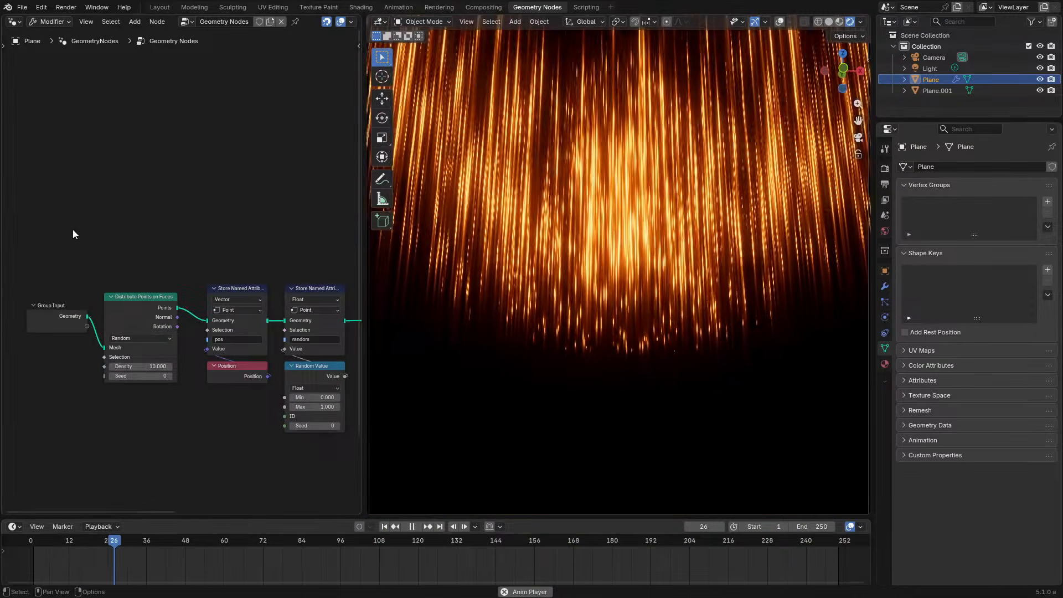
left_click_drag(74, 233, 284, 466)
key("ctrl+j")
key("F2")
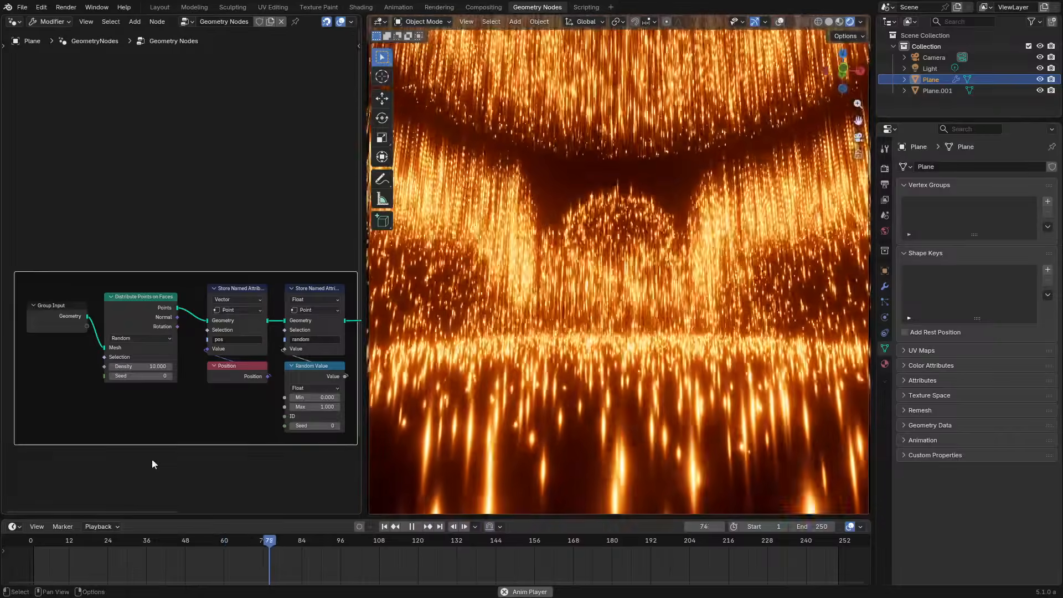
middle_click_drag(231, 444, 110, 416)
left_click_drag(112, 415, 134, 415)
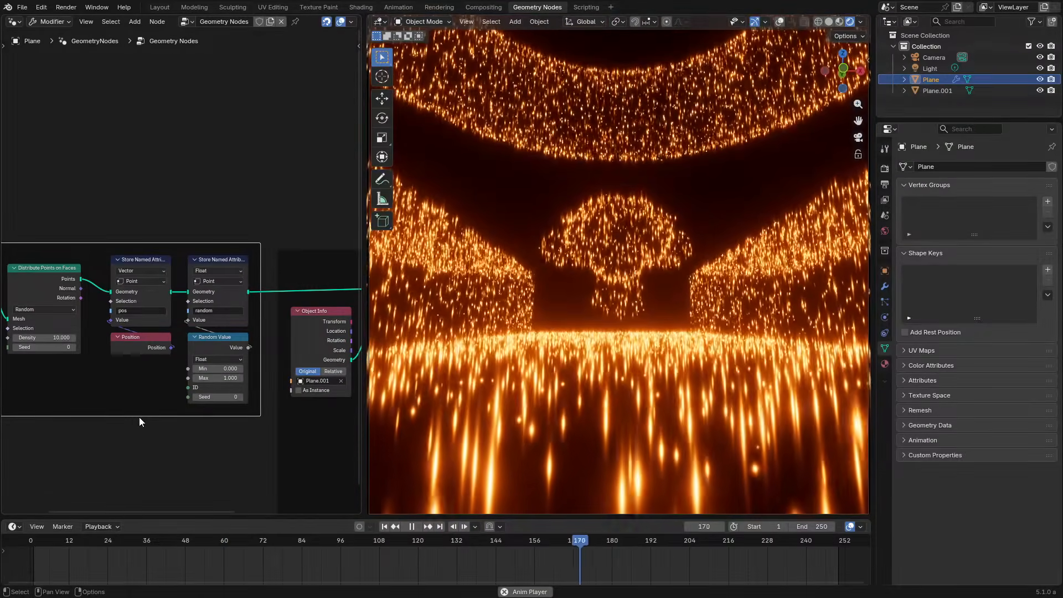
In the material's node tree, set the displacement Multiply node's Y value to 18.200 and resume playback
scroll(15, 26, "down", 1, "ctrl")
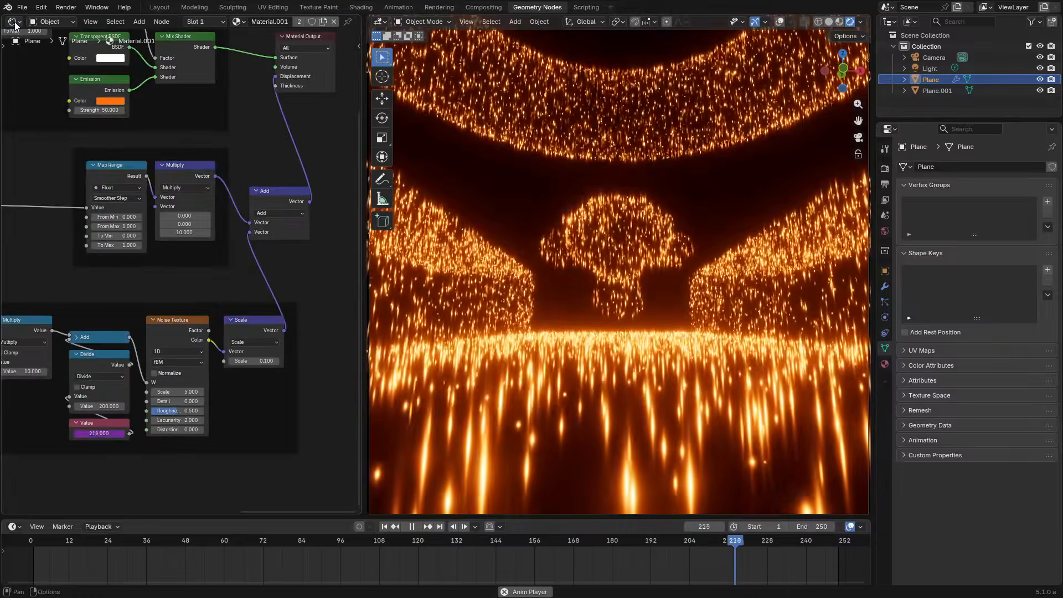
scroll(185, 270, "down", 7)
middle_click_drag(141, 264, 195, 250)
scroll(195, 251, "up", 4)
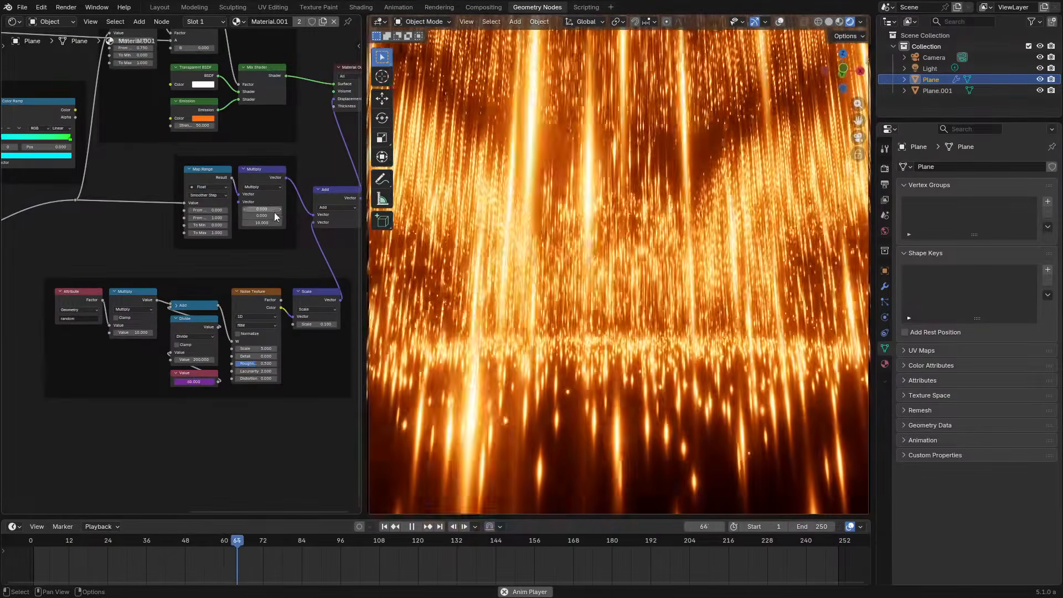
scroll(273, 213, "up", 1)
middle_click_drag(254, 260, 197, 381)
scroll(196, 354, "up", 5)
left_click_drag(194, 335, 165, 336)
key("Escape")
left_click(62, 543)
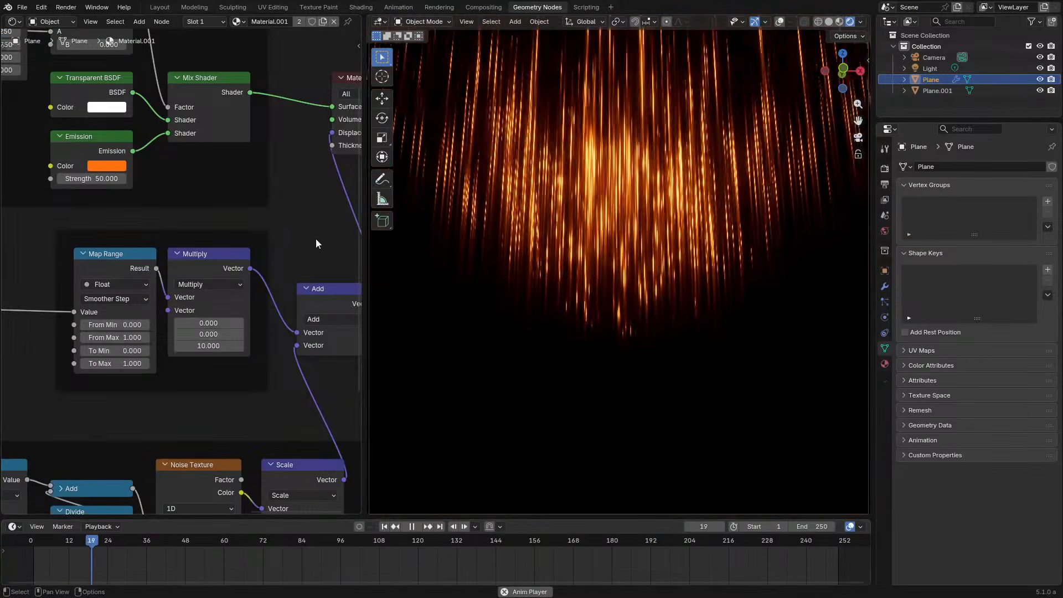
key("space")
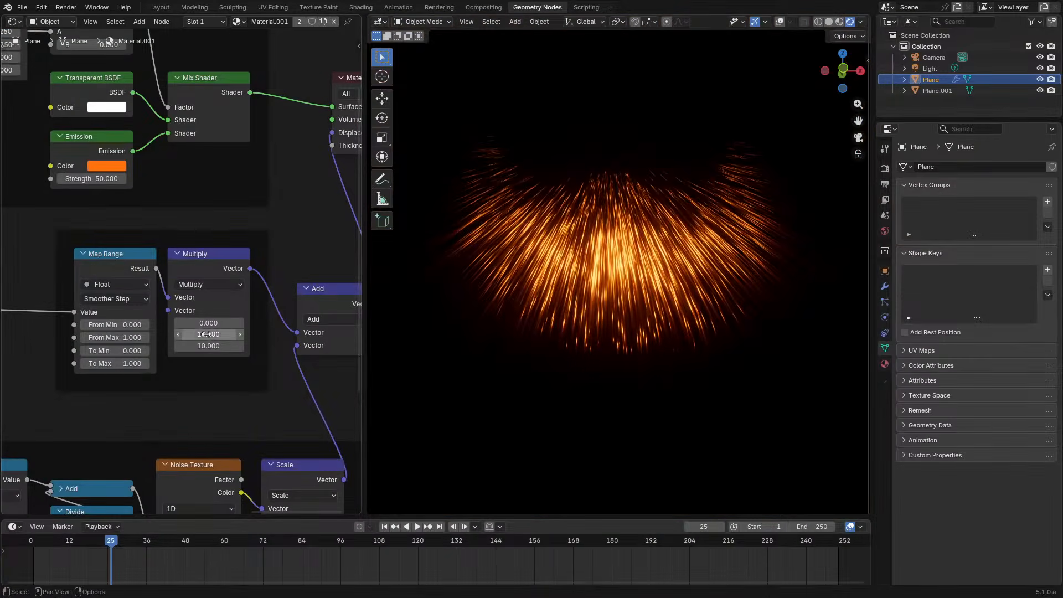
key("space")
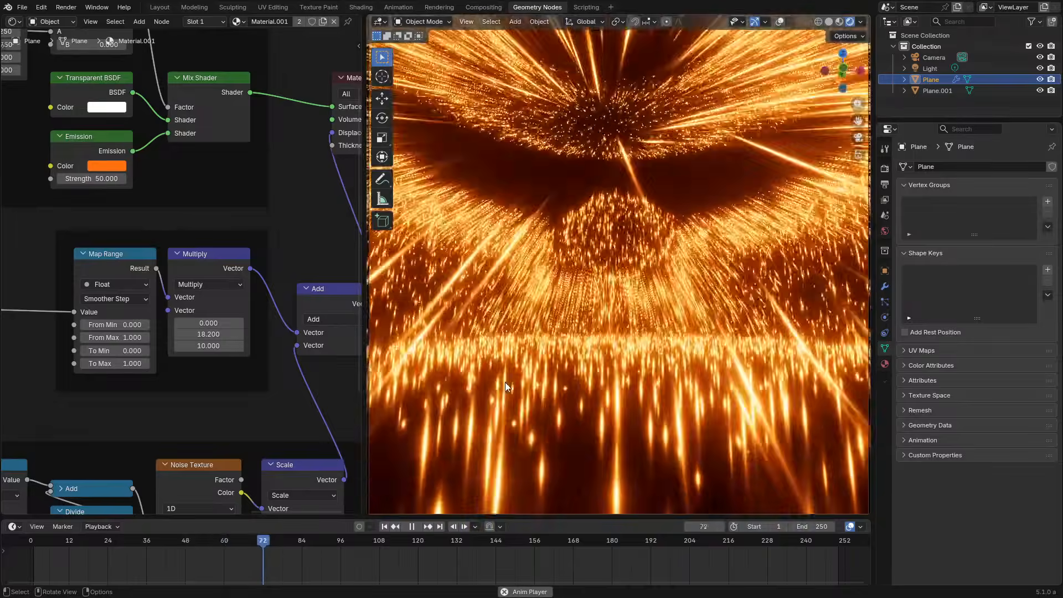
Replay the early part of the particle animation and pause at frame 49
left_click(64, 544)
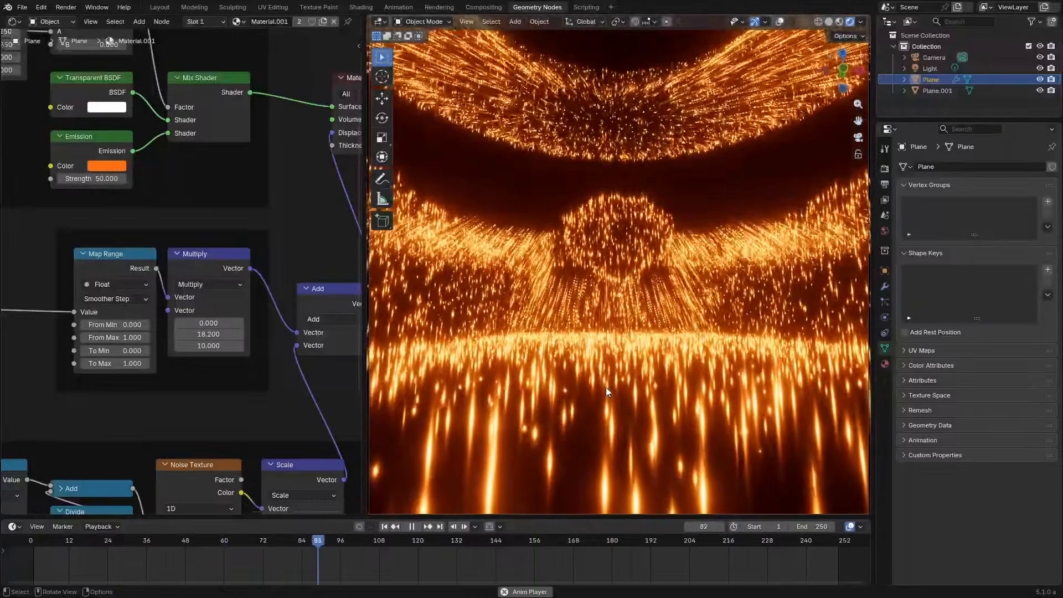
scroll(288, 431, "down", 1)
left_click(161, 538)
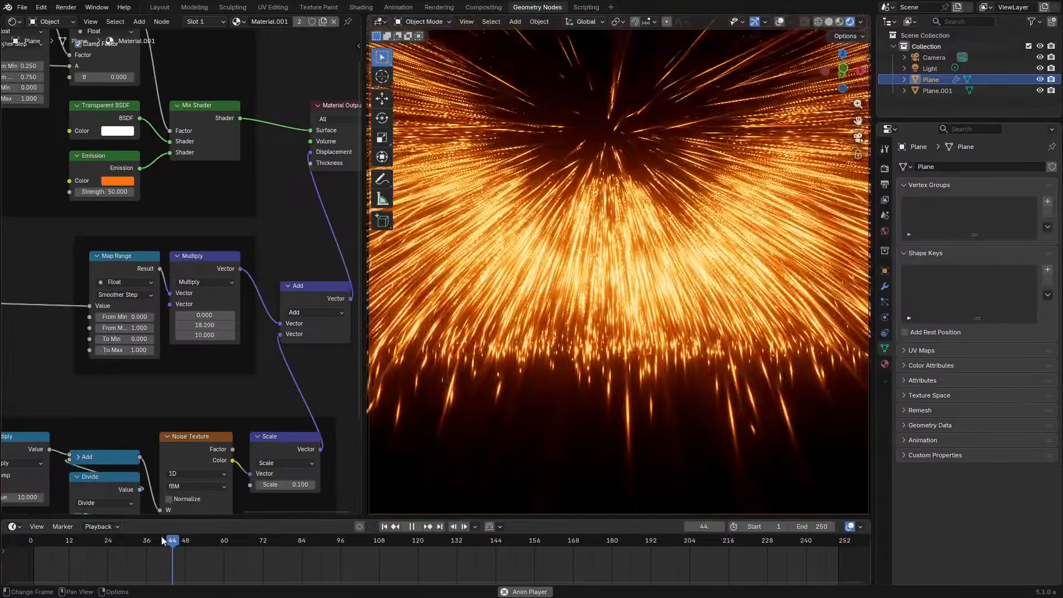
key("space")
Duplicate a Map Range node driven by the same value and connect its Result to the noise Scale node's Scale
middle_click_drag(294, 457, 290, 375)
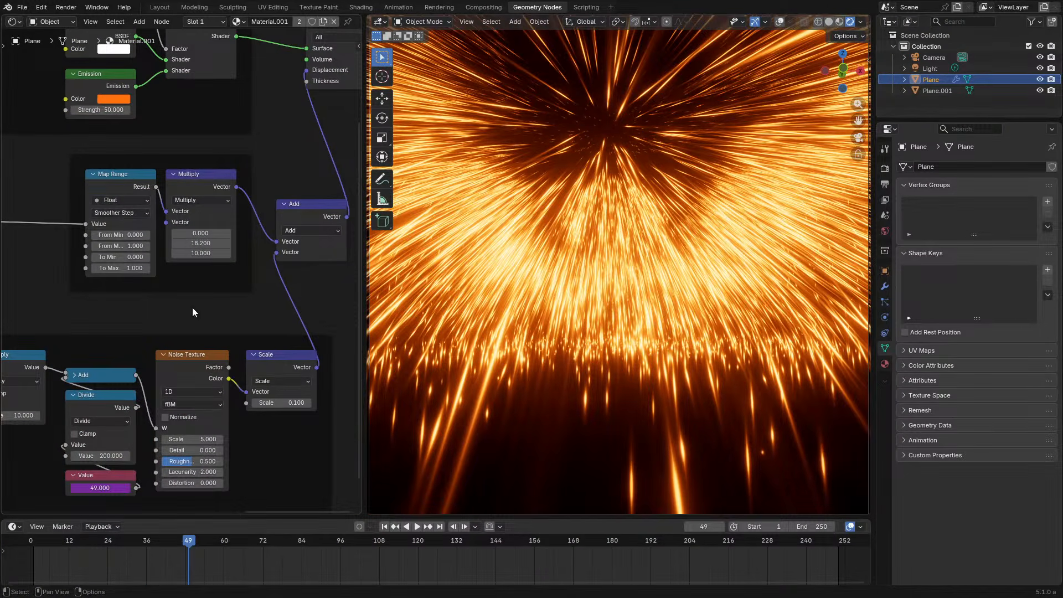
scroll(73, 223, "down", 3)
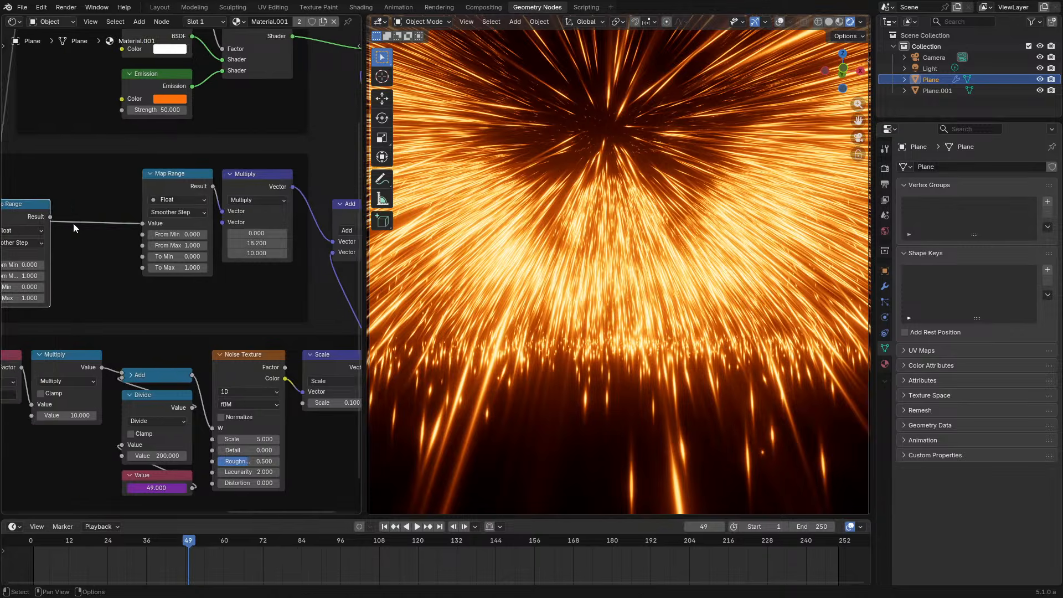
key("shift+d")
left_click(119, 241)
key("space")
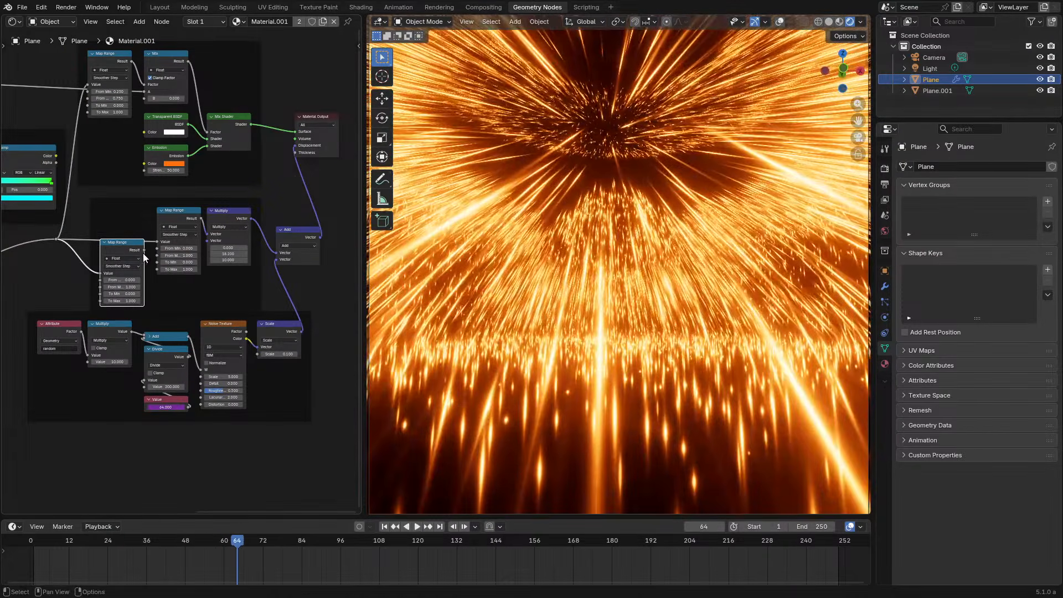
left_click_drag(144, 250, 258, 354)
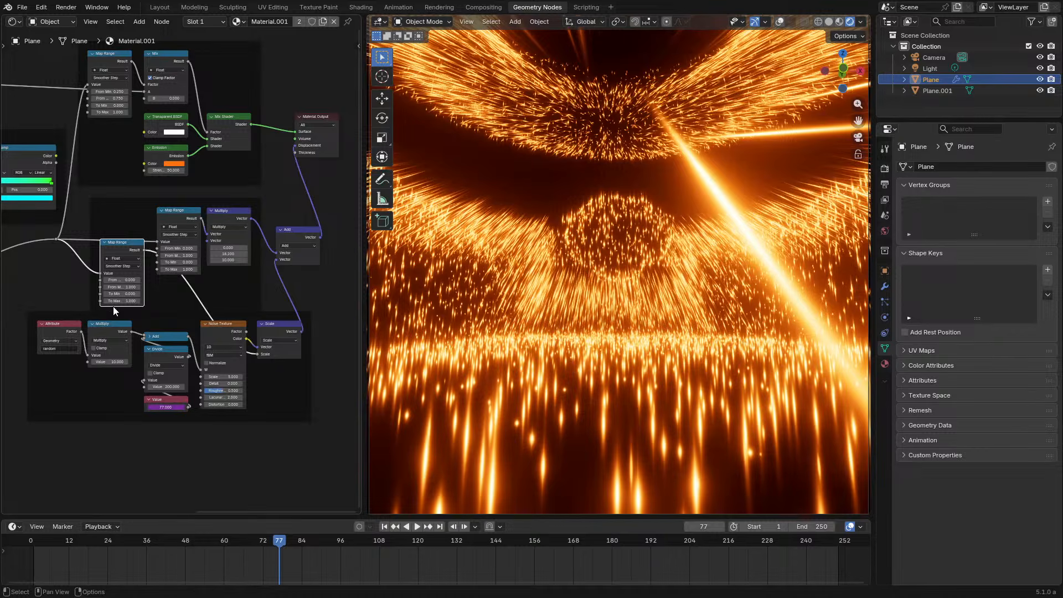
Set the duplicated Map Range node's To Min to 1.000 and To Max to 10.000, checking the motion in playback
scroll(113, 306, "up", 2)
type("0")
key("Return")
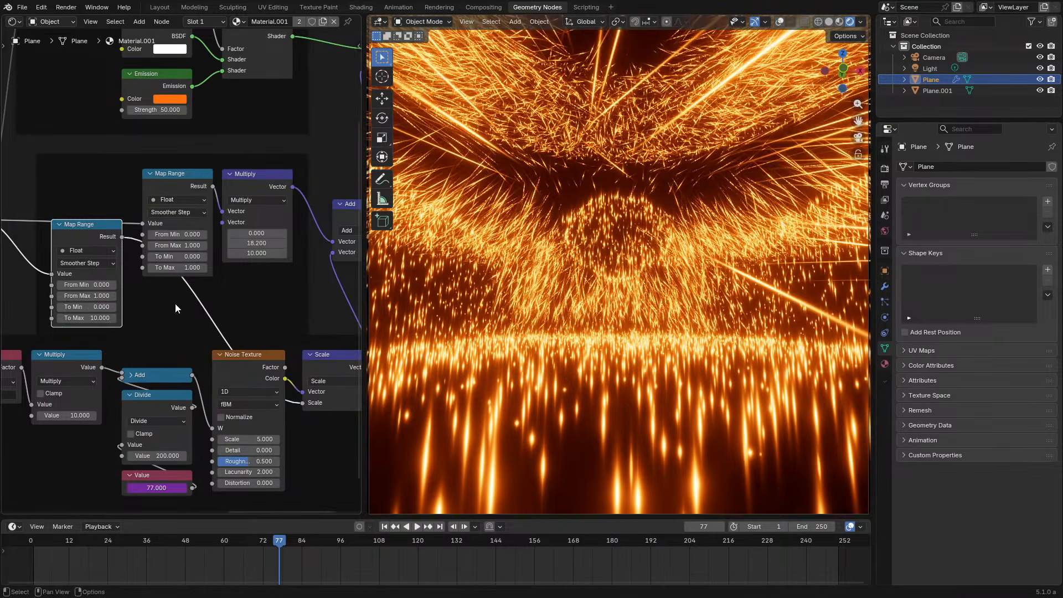
key("space")
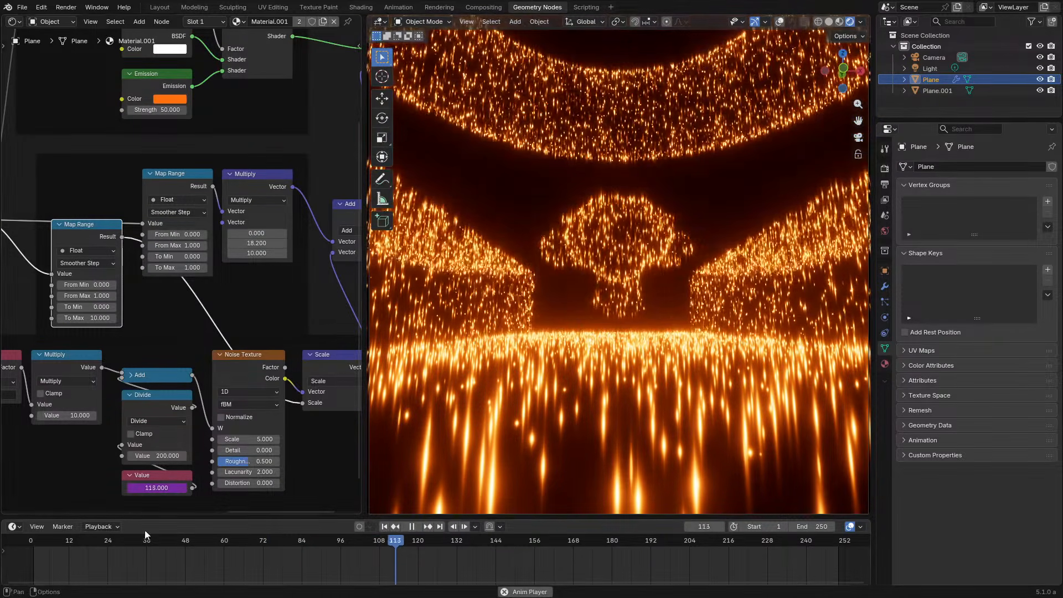
double_click(104, 311)
type("1")
key("Return")
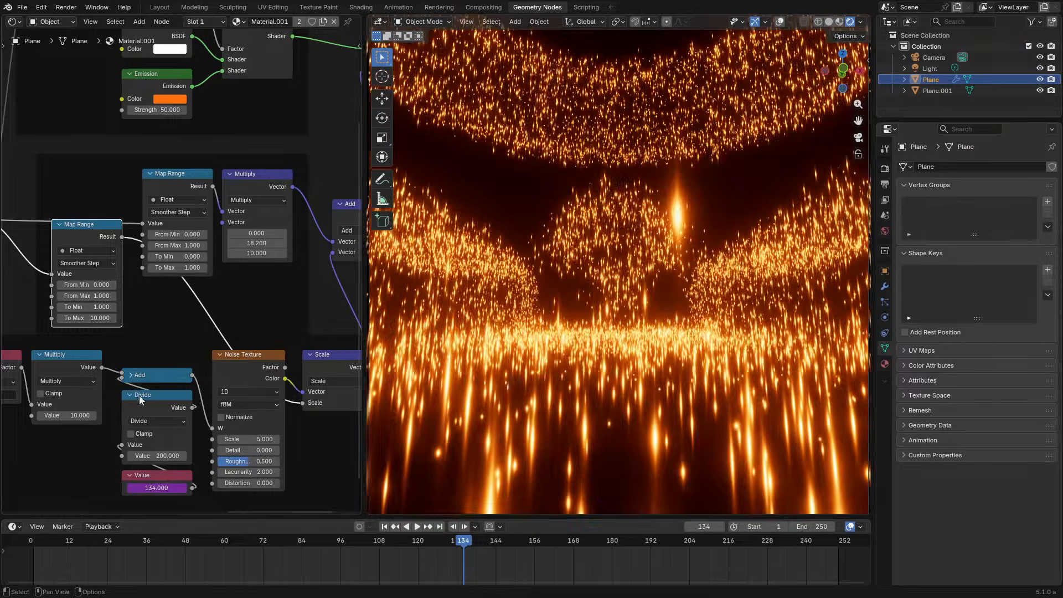
Replay the animation from frame 1 through the camera, then move back to frame 80
left_click(34, 545)
key("space")
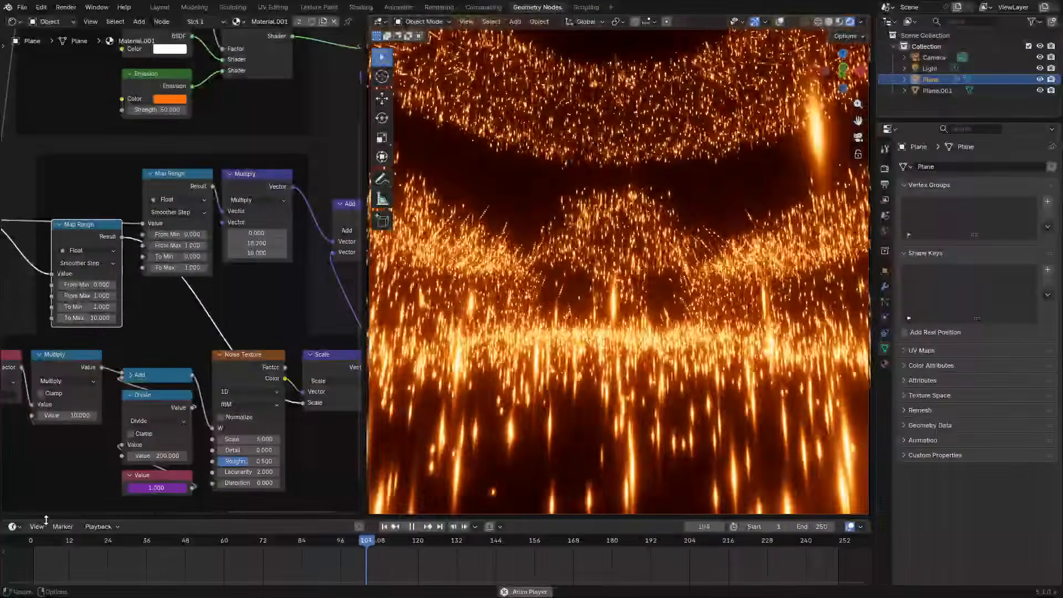
key("space")
left_click_drag(319, 538, 287, 549)
Examine the whole particle burst from outside the camera view during playback, pausing at frame 98
middle_click_drag(575, 338, 610, 383)
scroll(610, 383, "down", 6)
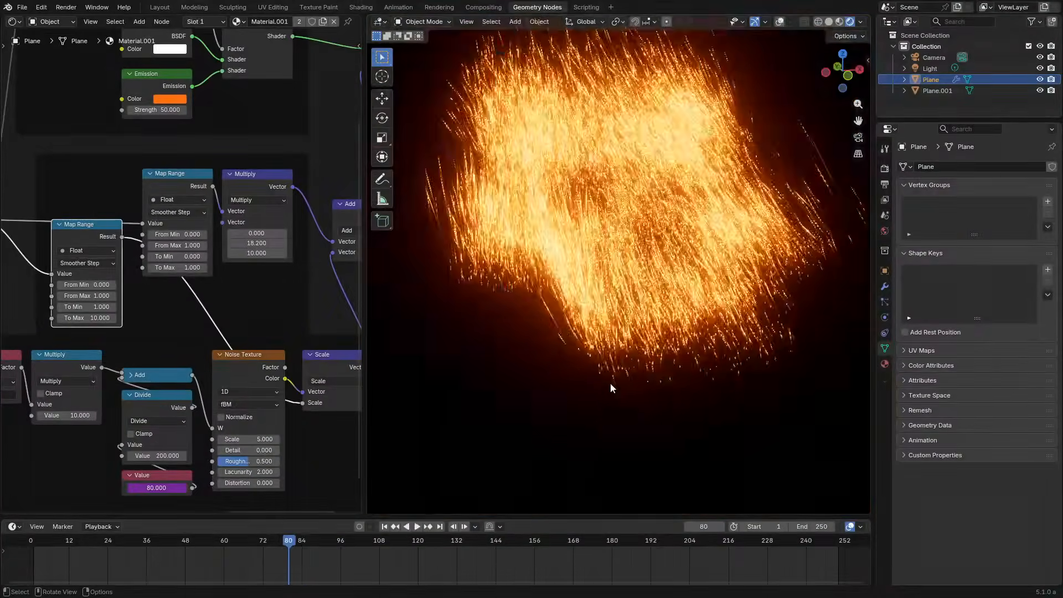
key("space")
key("space")
left_click_drag(294, 540, 162, 546)
key("space")
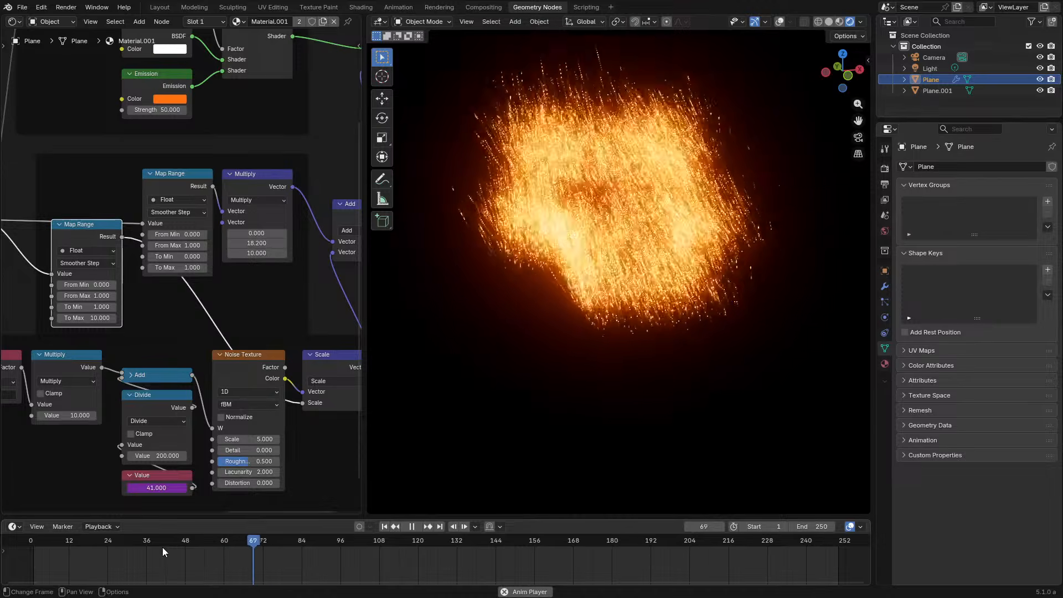
key("space")
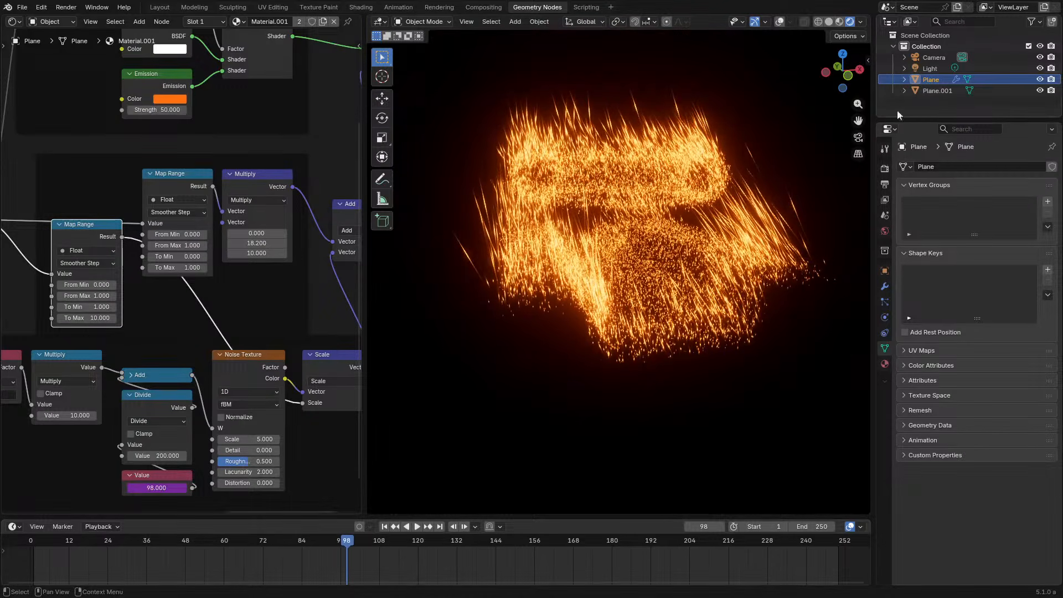
Add a Simple Subdivision modifier to Plane.001 with viewport and render levels of 3
left_click(942, 91)
left_click(883, 286)
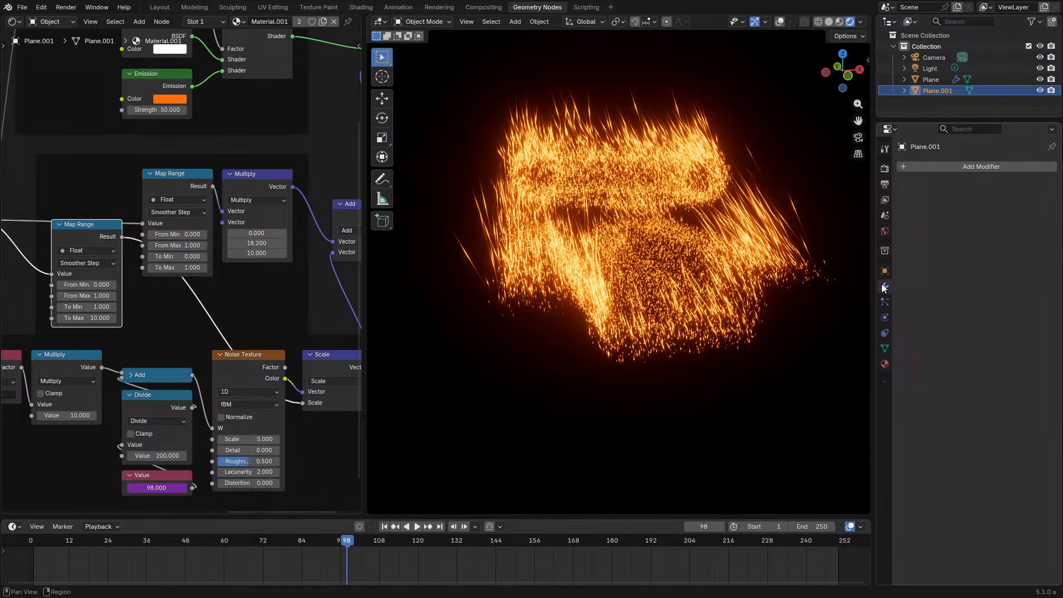
left_click(959, 167)
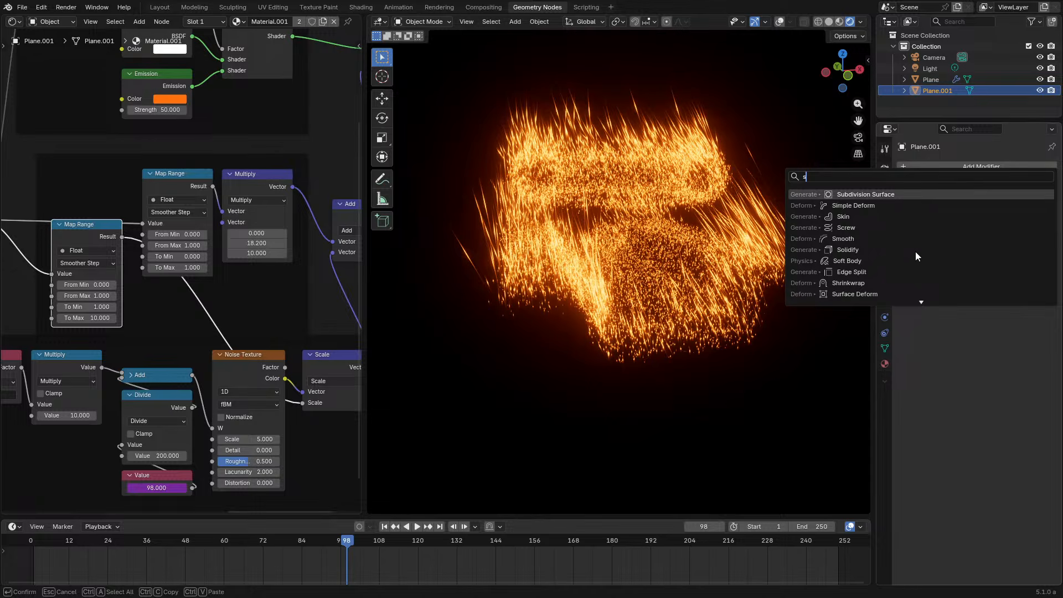
key("Return")
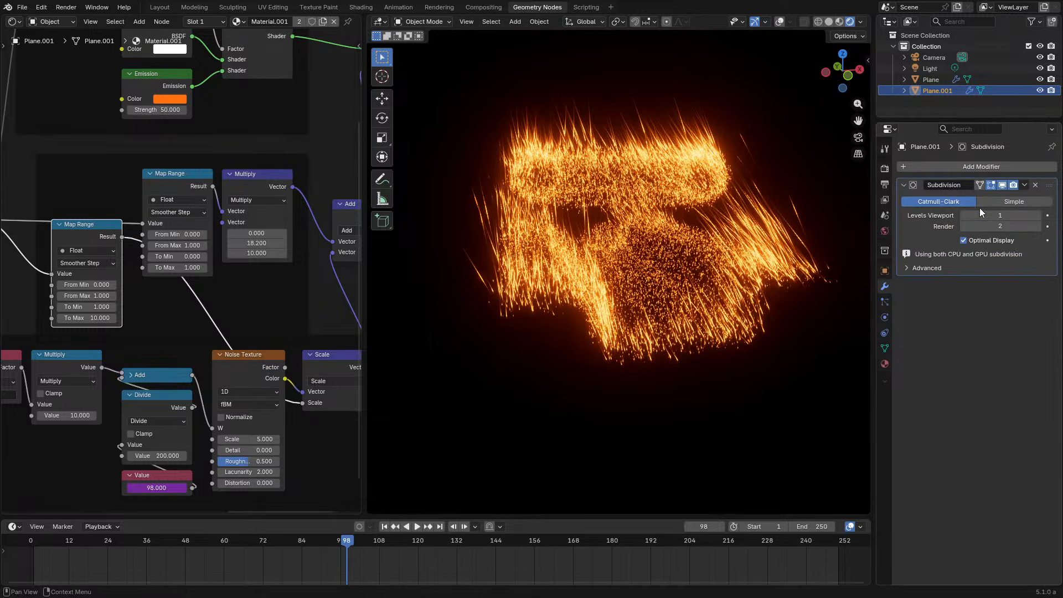
left_click(984, 202)
left_click_drag(1026, 215, 1023, 228)
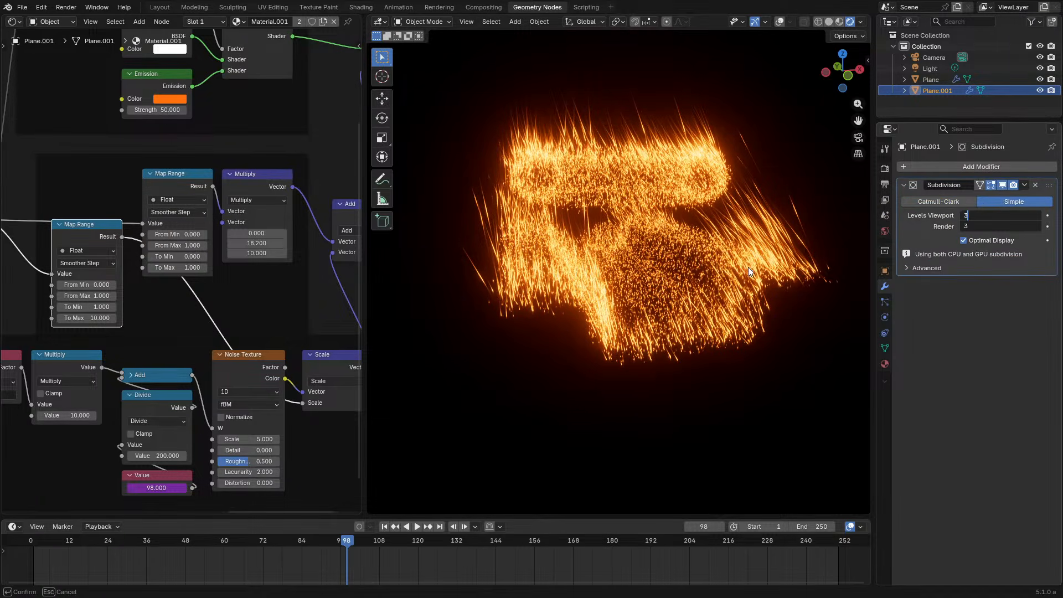
key("Return")
Replay the animation through the camera, pause at frame 34, and remove the Subdivision modifier from Plane.001
key("space")
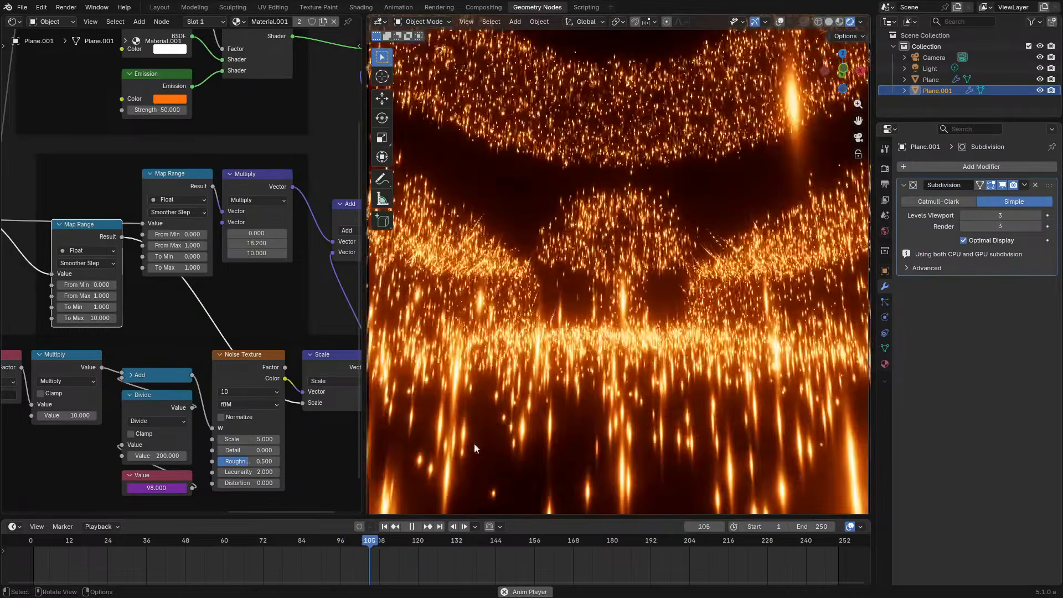
left_click(76, 543)
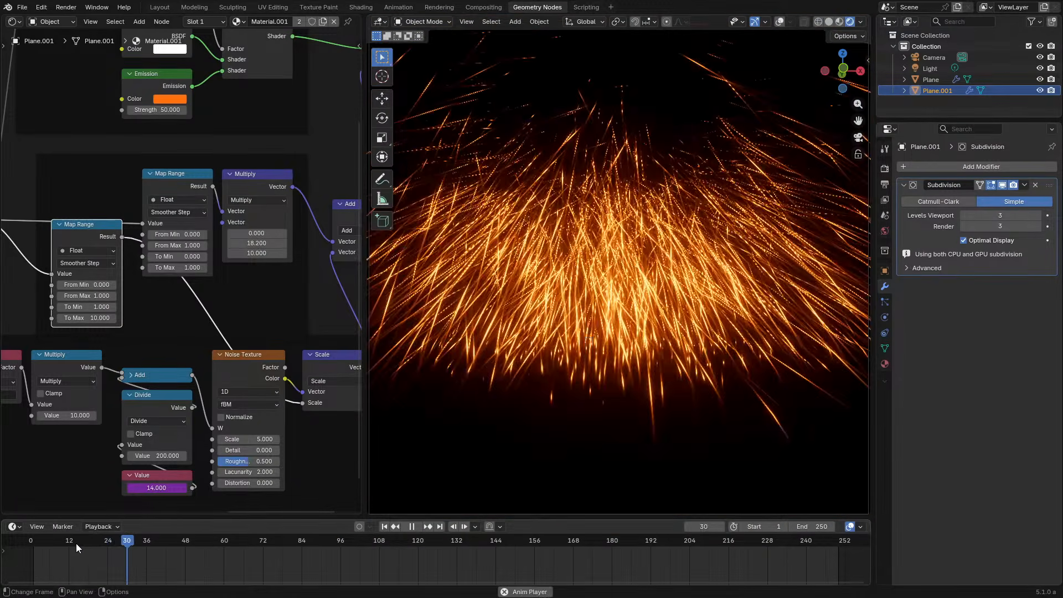
left_click(28, 545)
key("space")
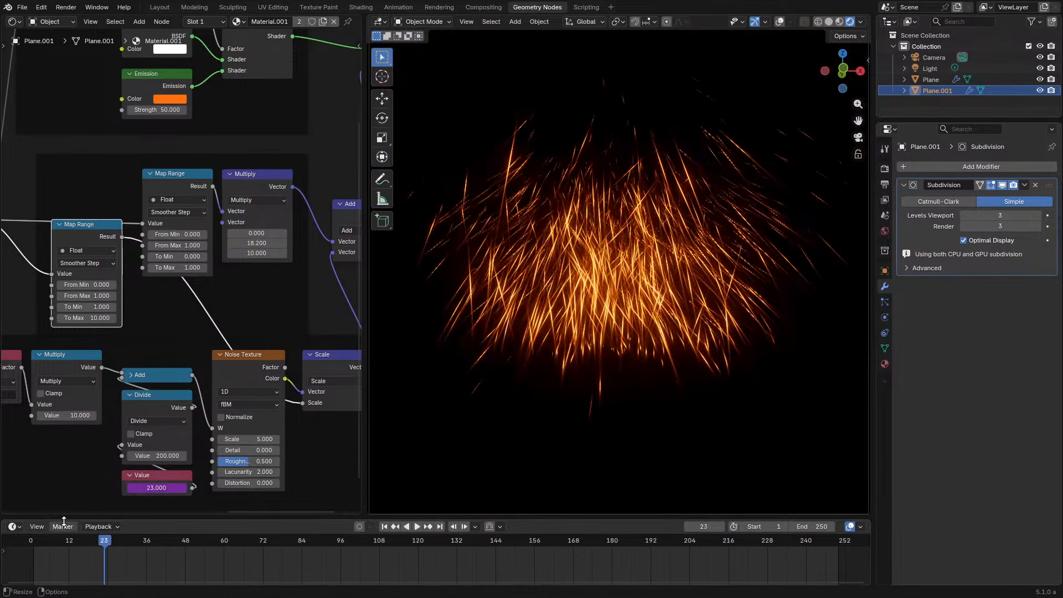
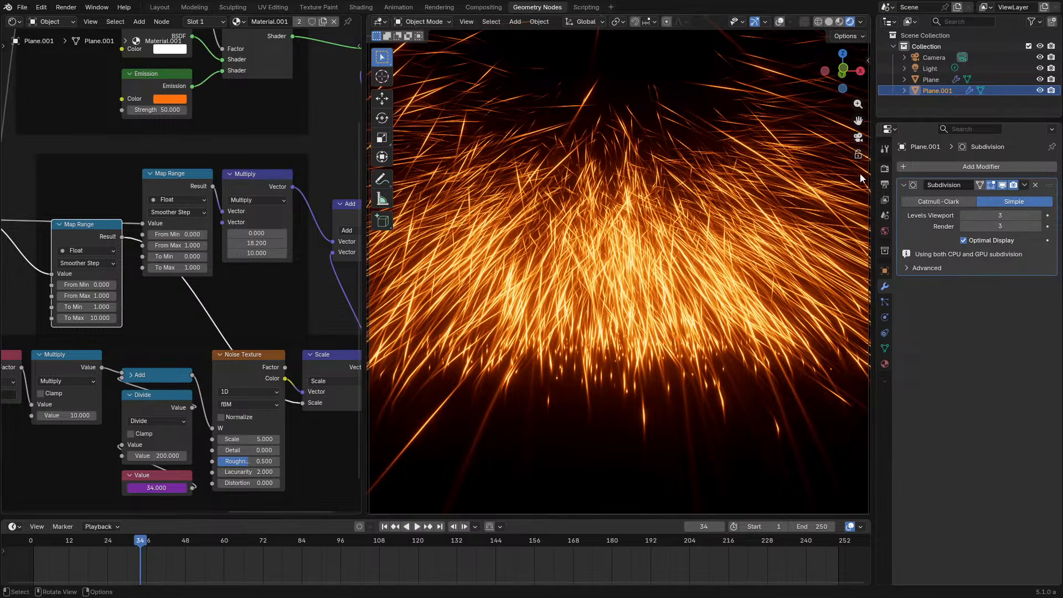
left_click(1035, 185)
In a maximized shader editor, duplicate the Noise Texture below the original, set it to 3D, and start adding a node for its Vector input
scroll(168, 308, "down", 4)
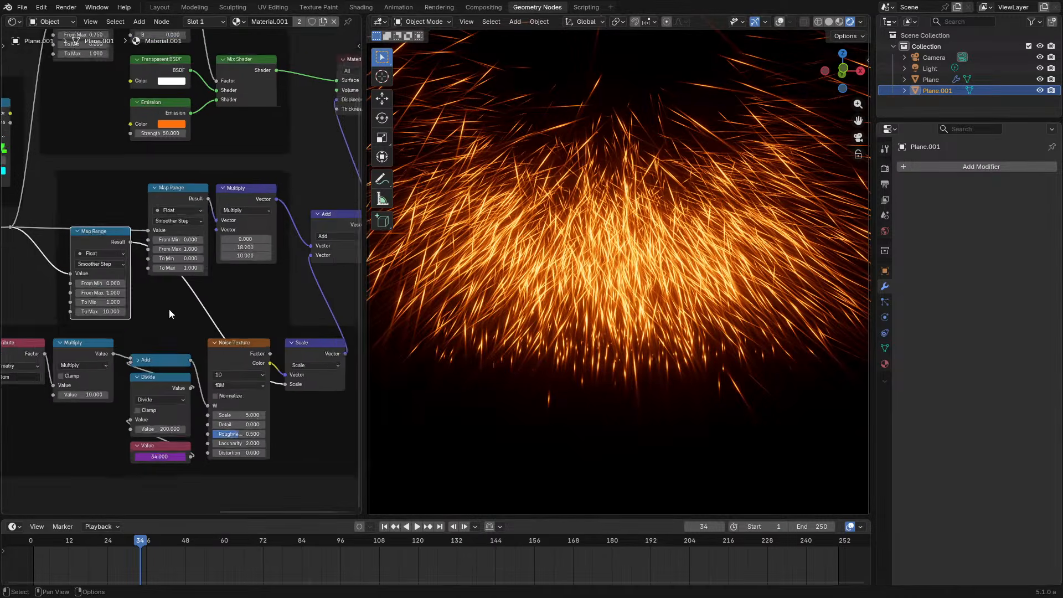
middle_click_drag(111, 342, 176, 254)
key("ctrl+space")
scroll(559, 320, "up", 6)
middle_click_drag(664, 333, 552, 216)
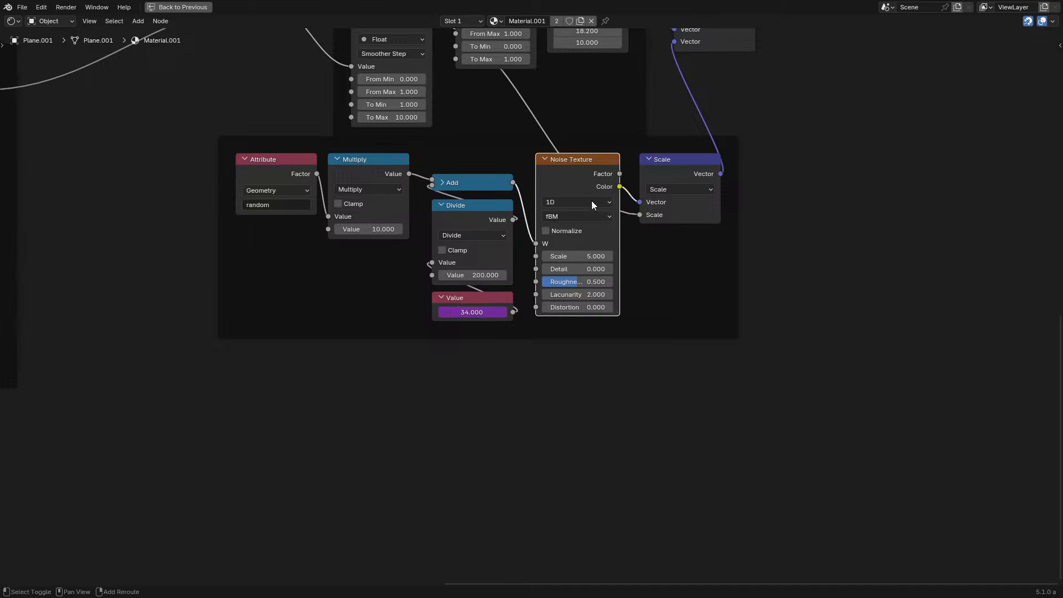
key("shift+d")
left_click(601, 408)
left_click(579, 409)
left_click(573, 461)
left_click_drag(547, 451, 457, 447)
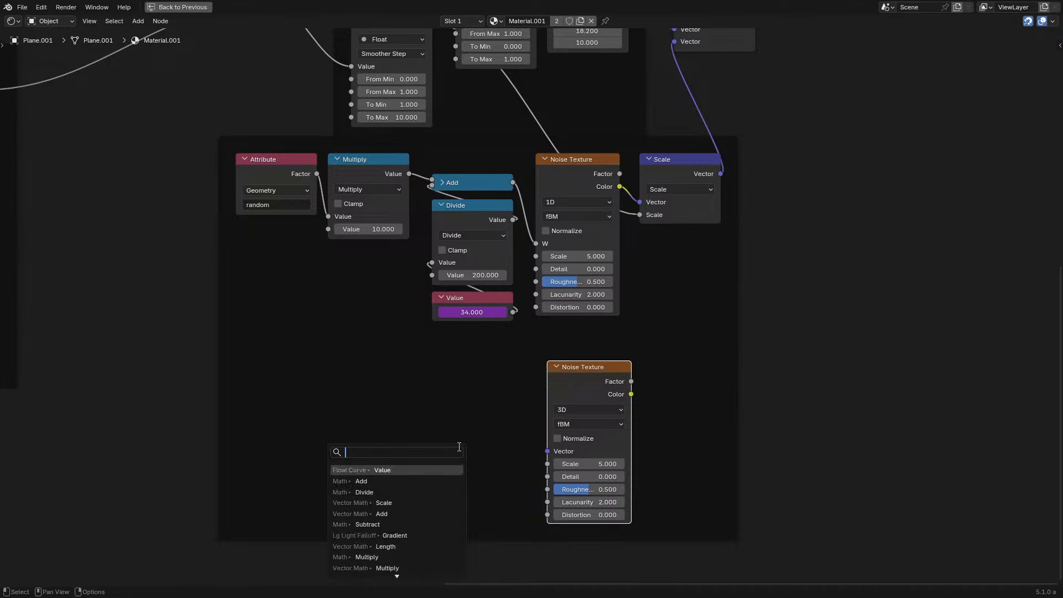
Copy the pos Attribute node beside the new 3D Noise Texture and connect its Vector output to the texture's Vector input
scroll(358, 223, "down", 4)
middle_click_drag(358, 224, 617, 302)
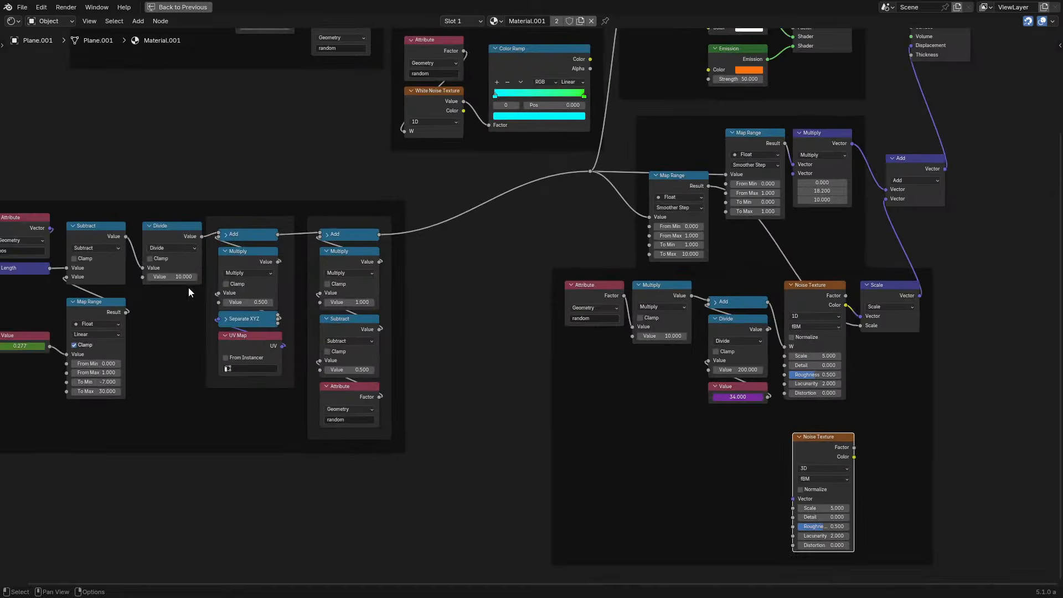
scroll(72, 256, "down", 2)
key("ctrl+c")
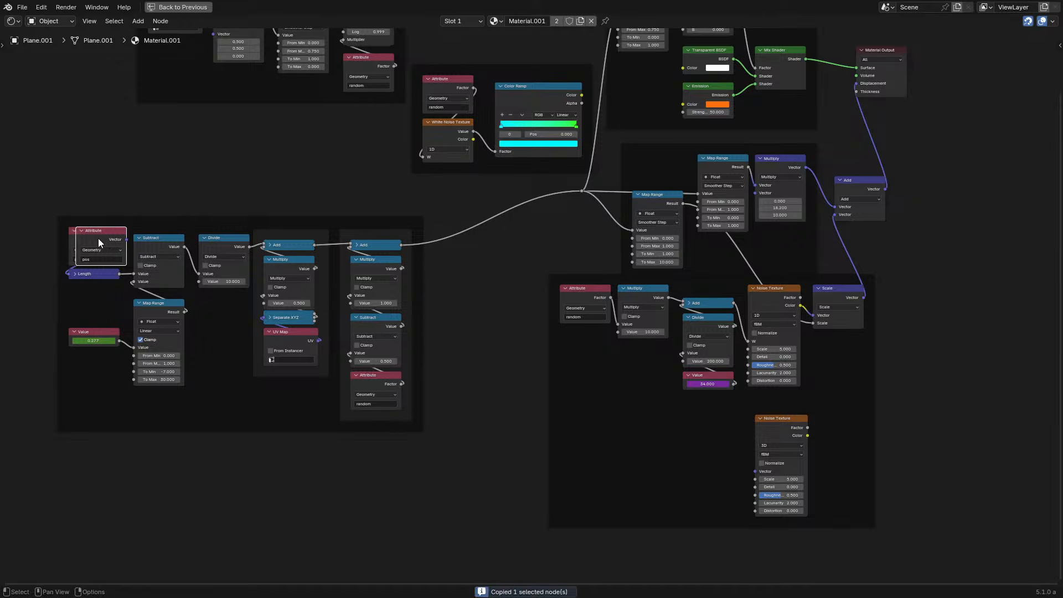
key("ctrl+v")
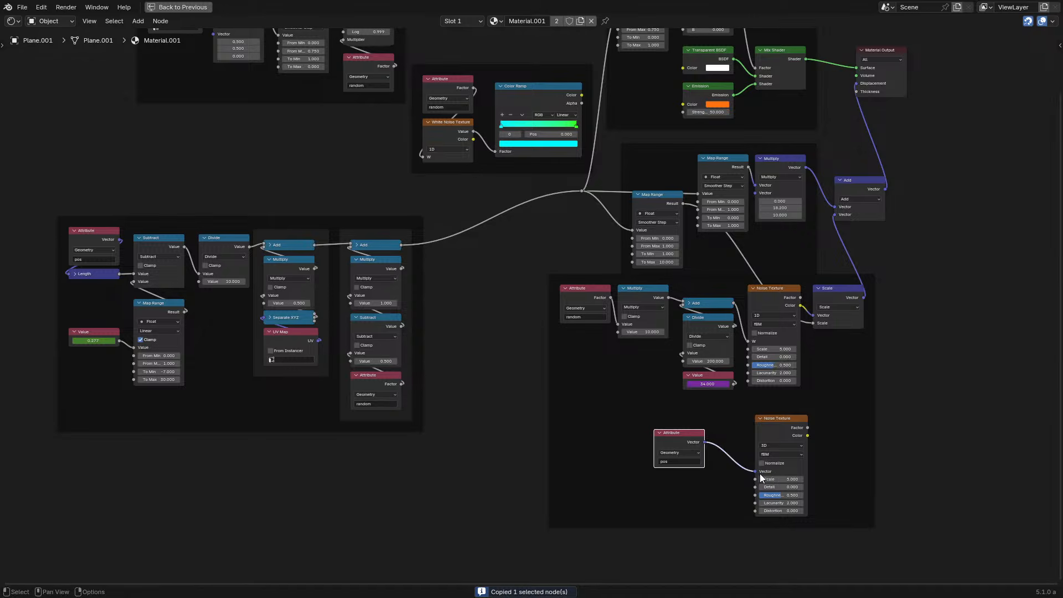
Play the animation in the rendered viewport and examine the particle motion, including through the camera
key("ctrl+space")
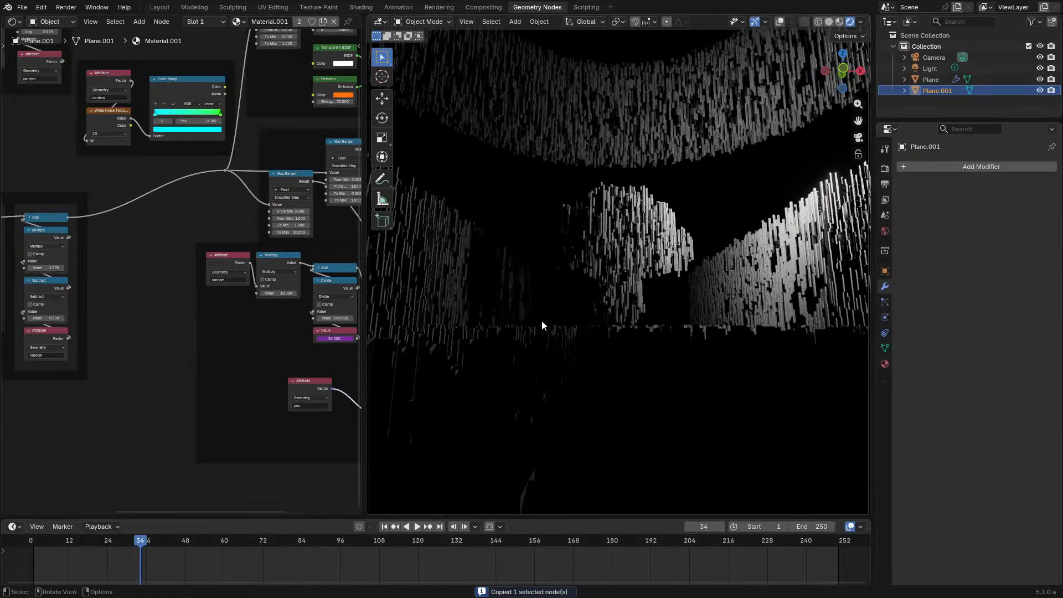
key("space")
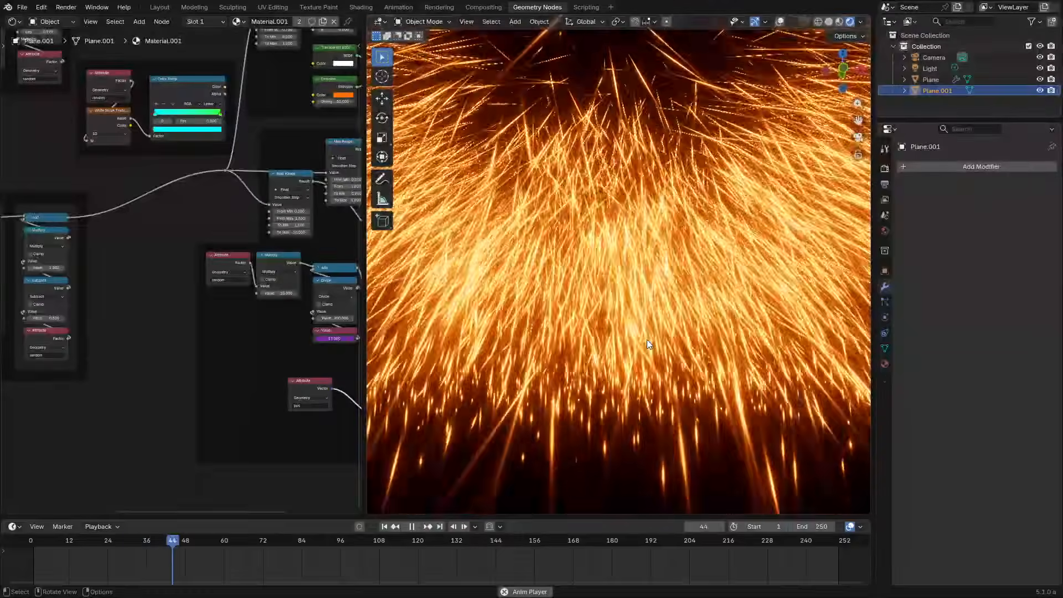
key("space")
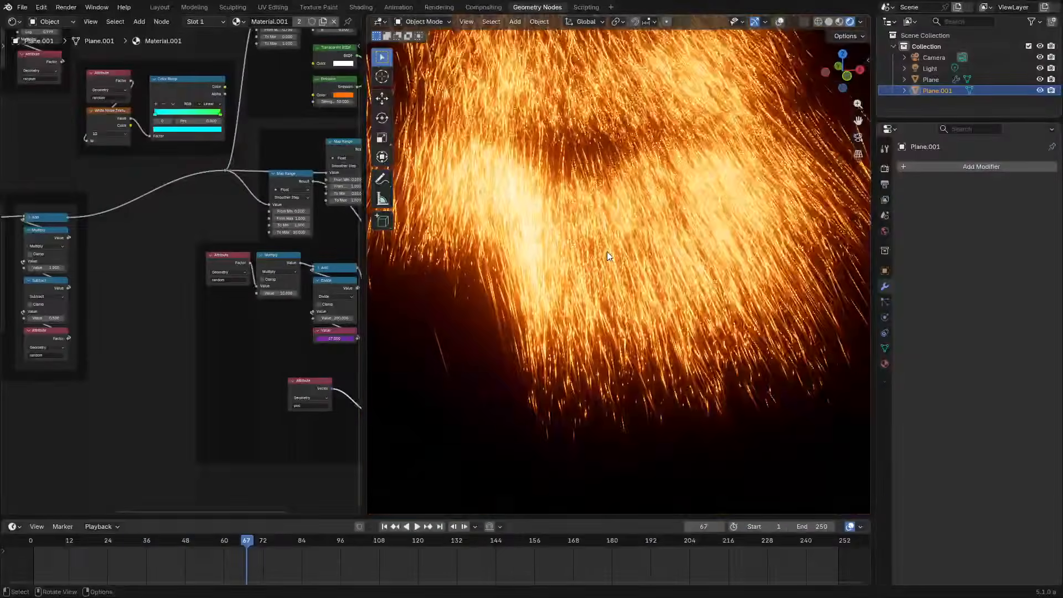
key("space")
key("space")
key("KP_0")
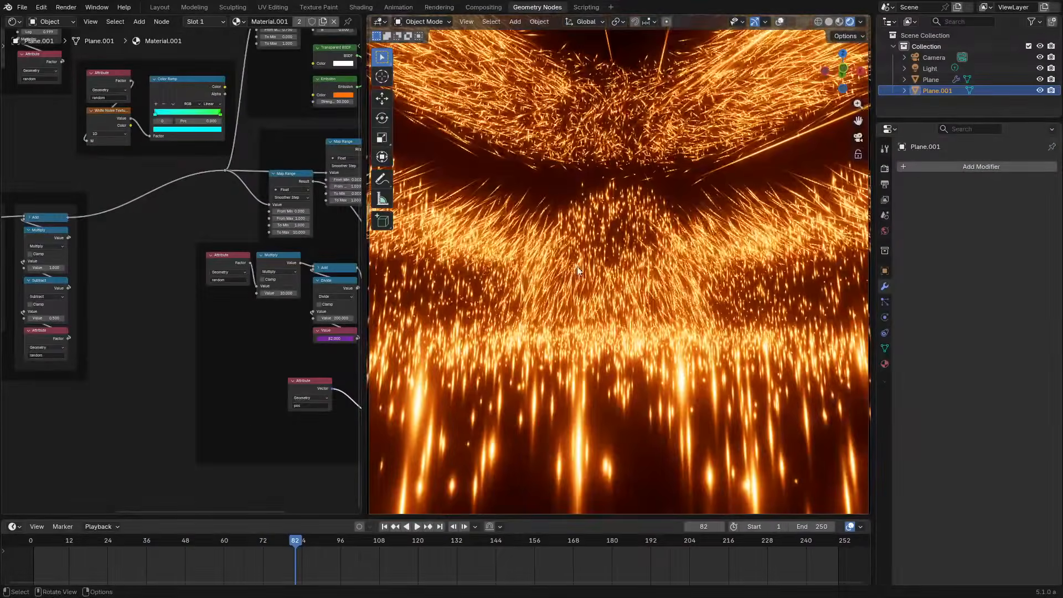
Feed the 3D Noise Texture into the Scale node's vector input, set the noise scale to 1, and briefly preview the animation
scroll(90, 367, "up", 5)
double_click(97, 428)
type("1")
key("Return")
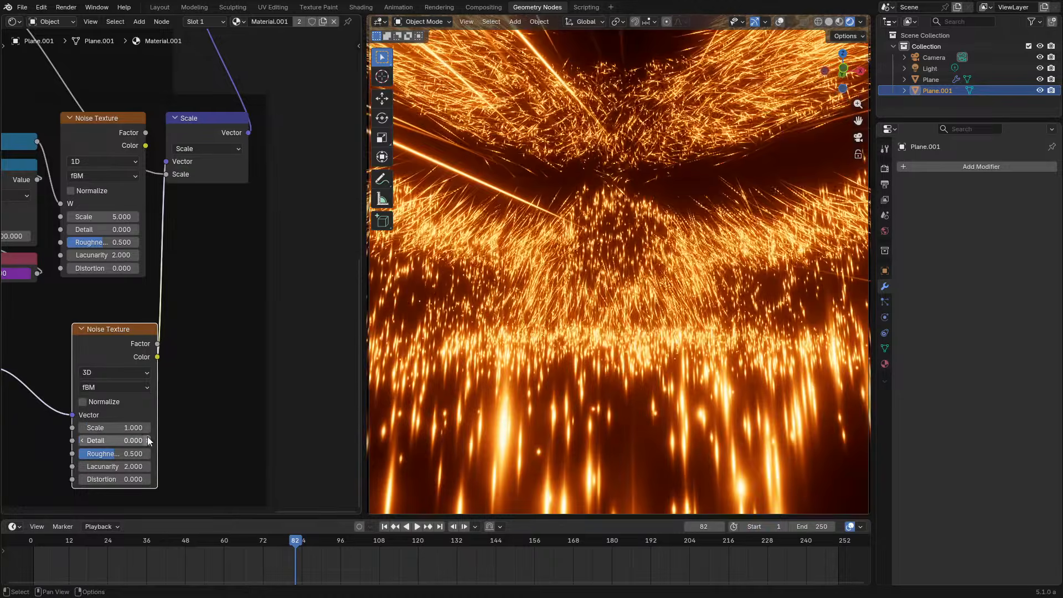
key("space")
key("space")
Set the 3D Noise Texture's scale to 0.1 and preview the animation from an early frame
double_click(135, 428)
type(".1")
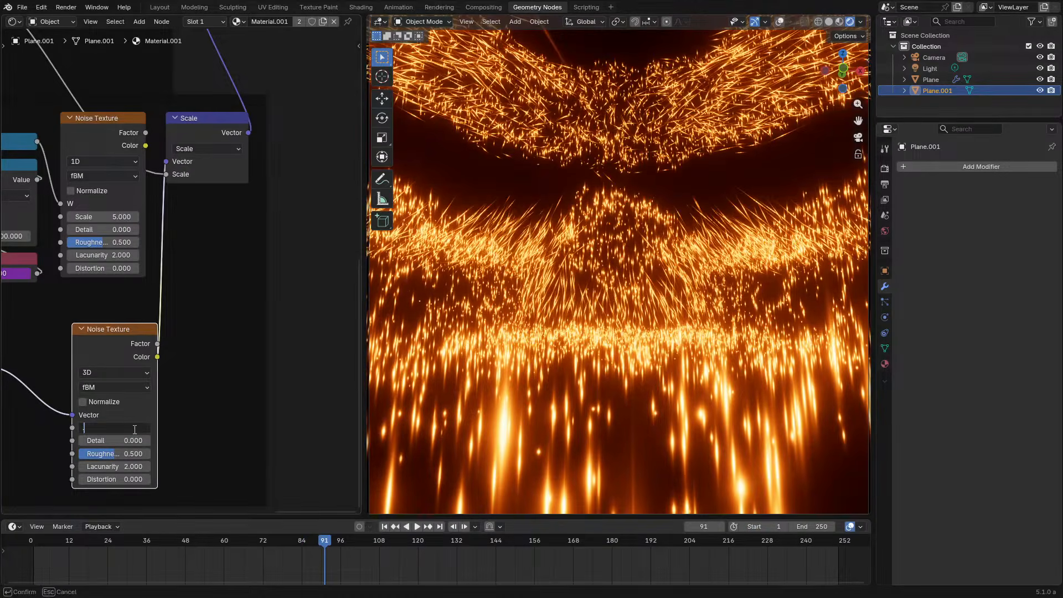
key("Return")
key("space")
left_click(78, 546)
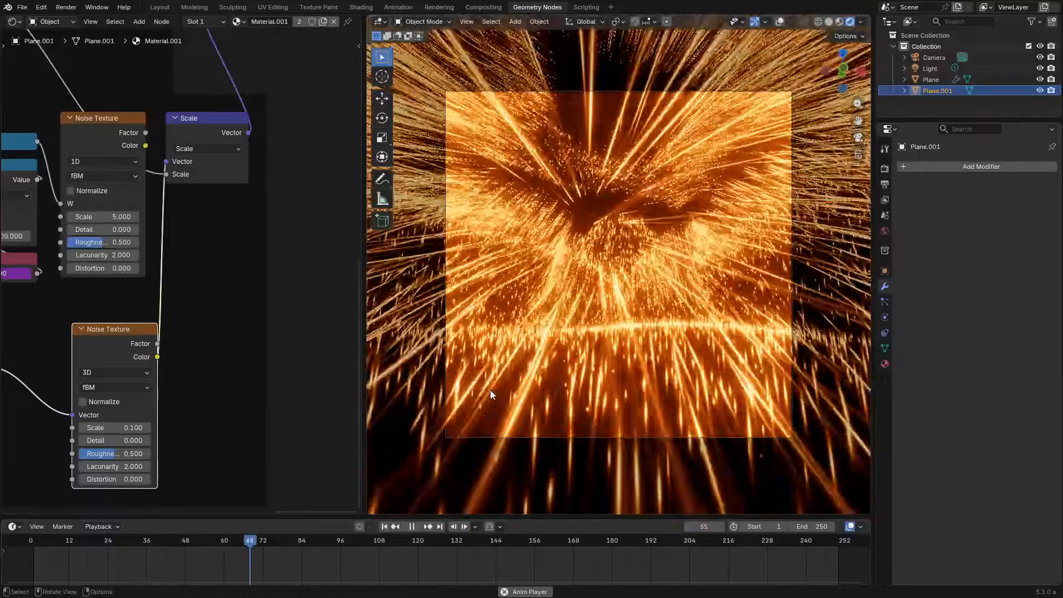
key("space")
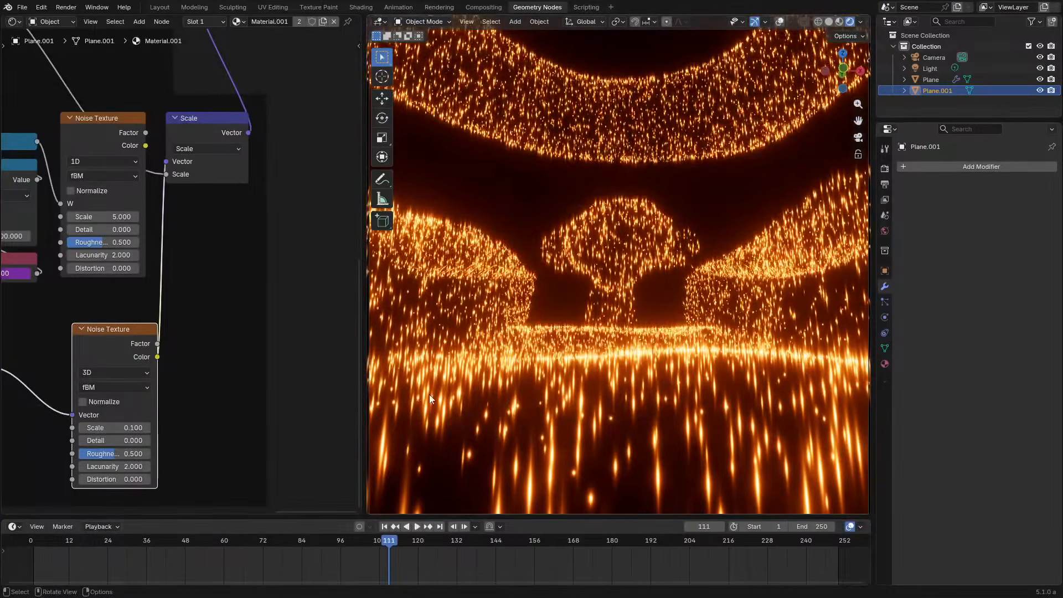
Connect the 1D Noise Texture's Factor to the Scale node's vector input and disconnect the Map Range from its scale input
scroll(121, 214, "down", 2)
middle_click_drag(119, 212, 217, 308)
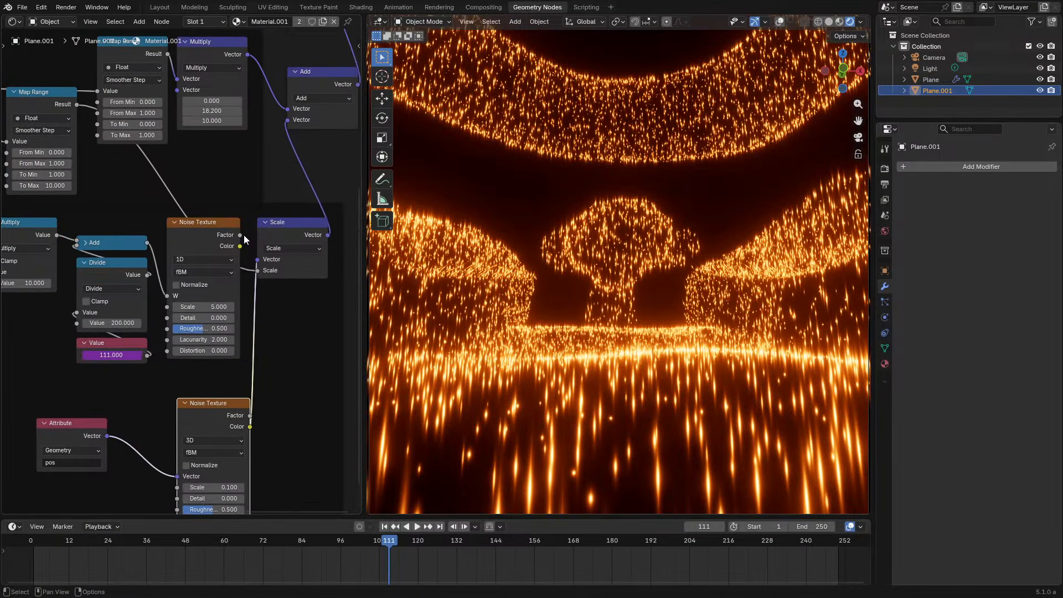
left_click_drag(243, 253, 235, 287)
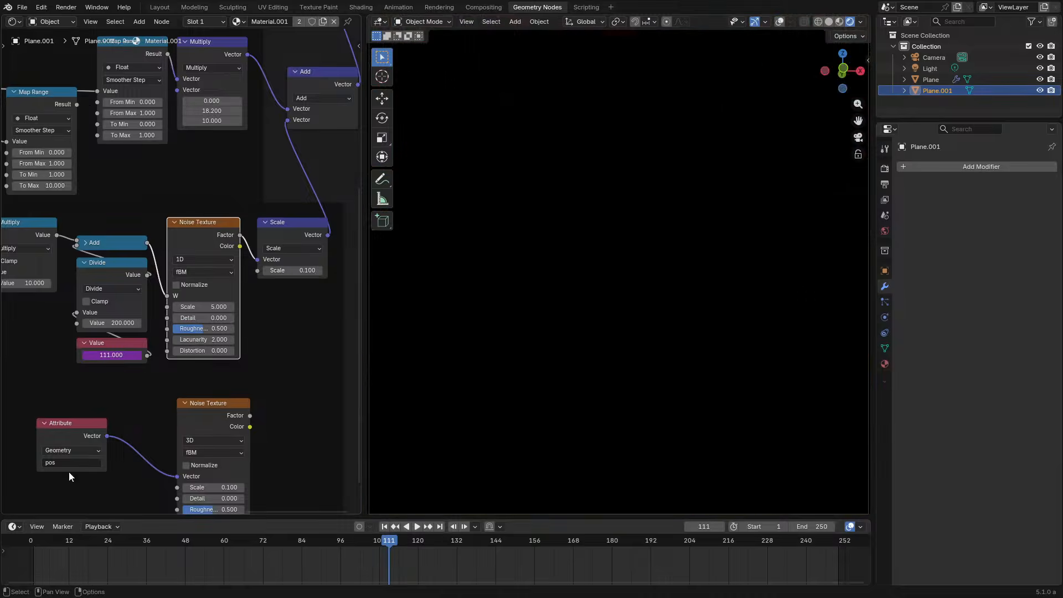
Delete the pos Attribute node, the 3D Noise Texture, and the Map Range node with a To Max of 10
left_click_drag(68, 477, 201, 427)
key("ctrl+x")
middle_click_drag(119, 260, 240, 400)
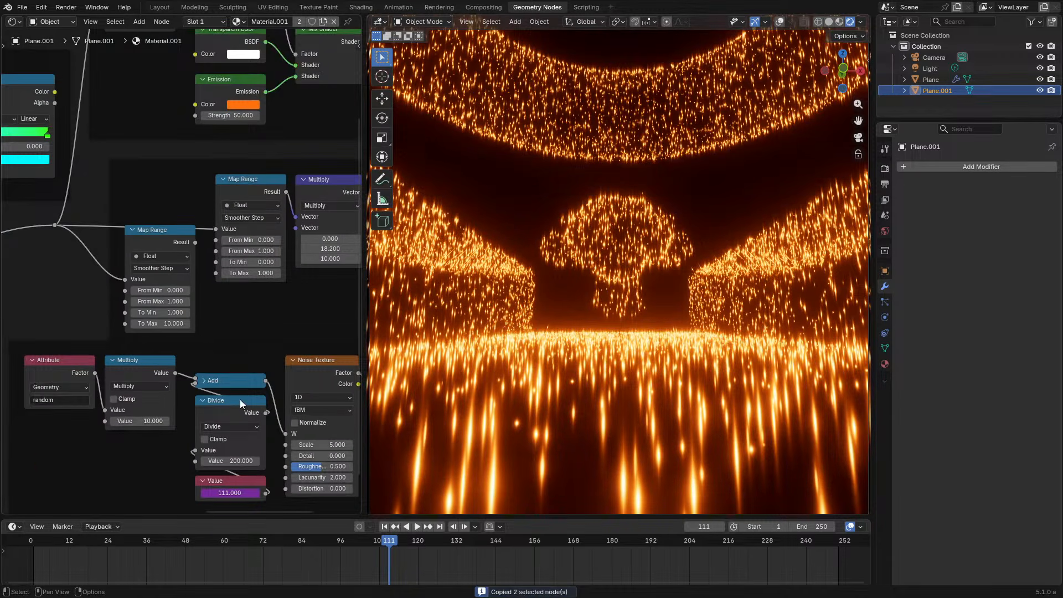
left_click(181, 243)
key("ctrl+x")
Play the animation from near the start and from around frame 84 to review the spark movement
key("space")
left_click(36, 537)
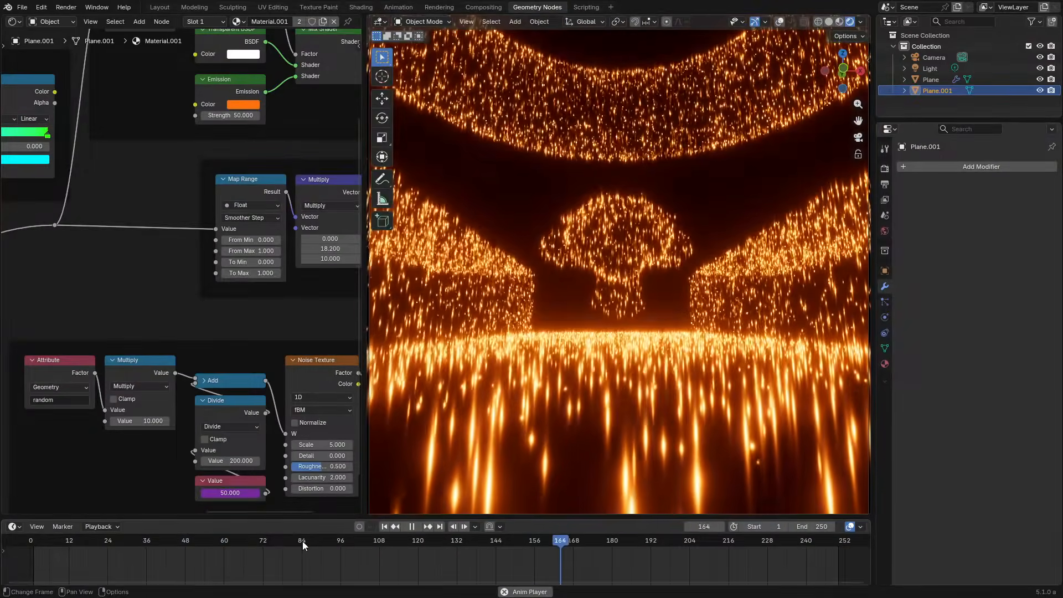
left_click(302, 540)
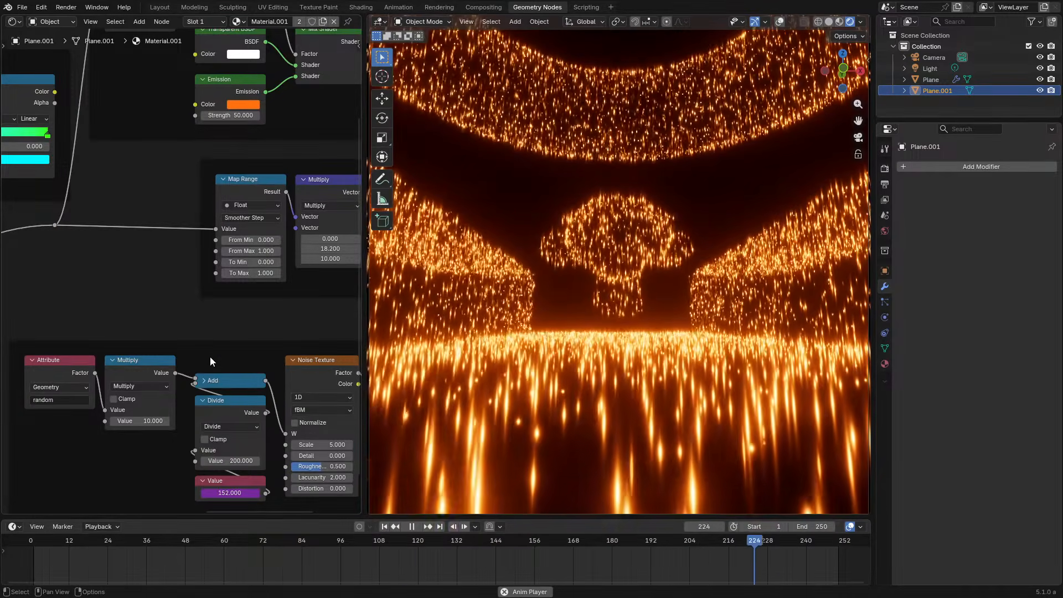
key("space")
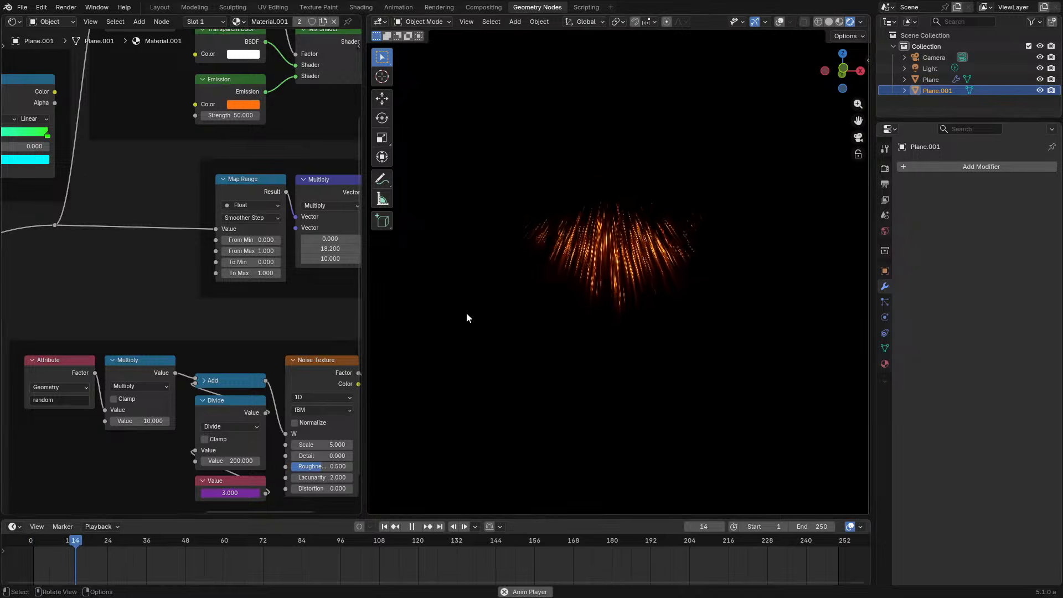
scroll(161, 162, "down", 1)
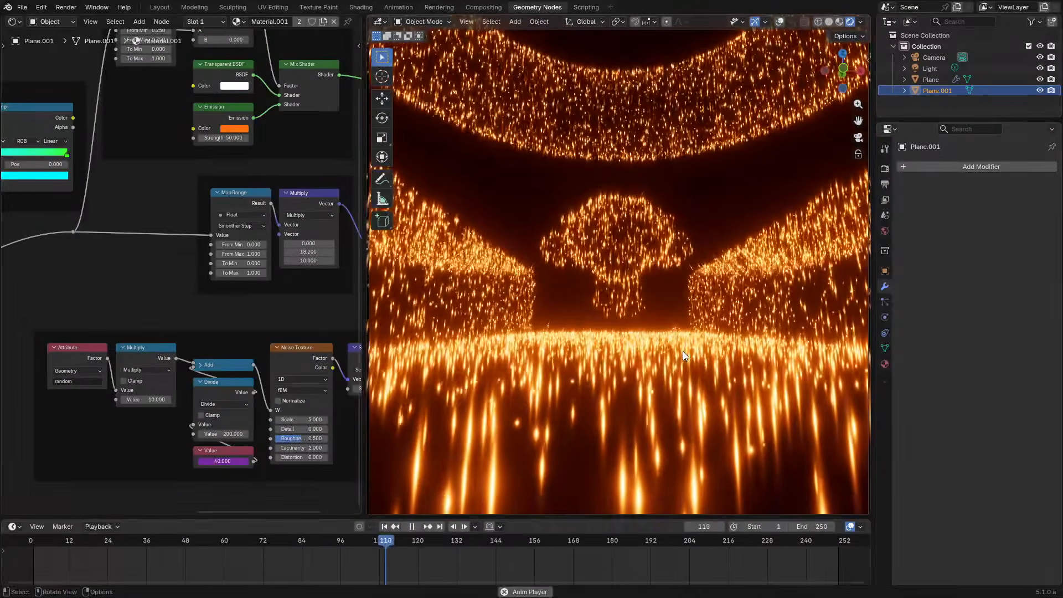
key("space")
Open the Plane object's geometry node tree maximized and move Group Input and Distribute Points on Faces away from the pos attribute node
scroll(19, 23, "up", 1, "ctrl")
key("ctrl+space")
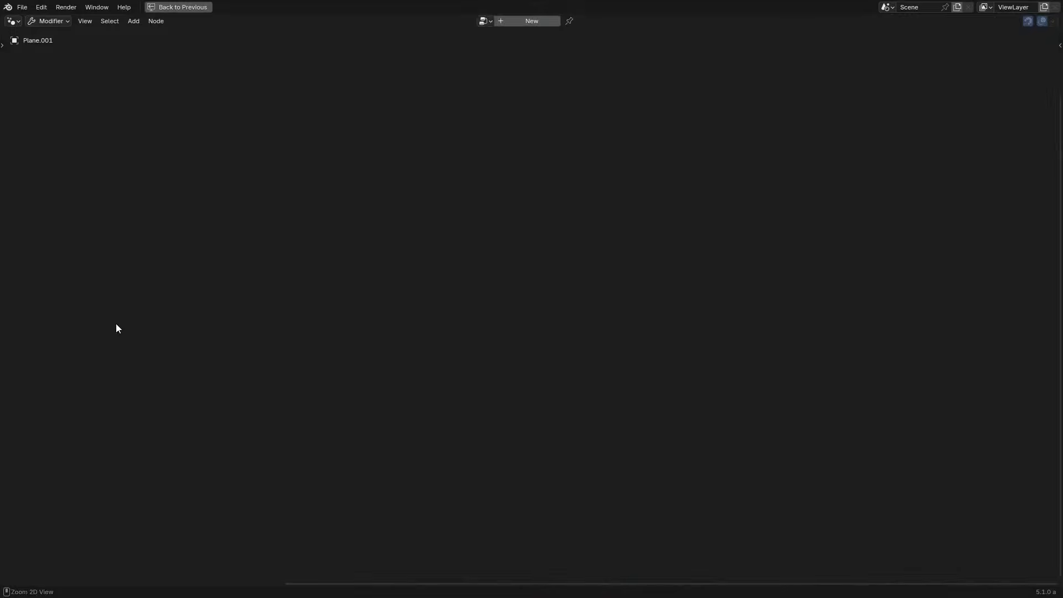
key("ctrl+space")
left_click(592, 362)
key("ctrl+space")
left_click_drag(202, 206, 519, 405)
scroll(261, 347, "up", 3)
key("KP_Decimal")
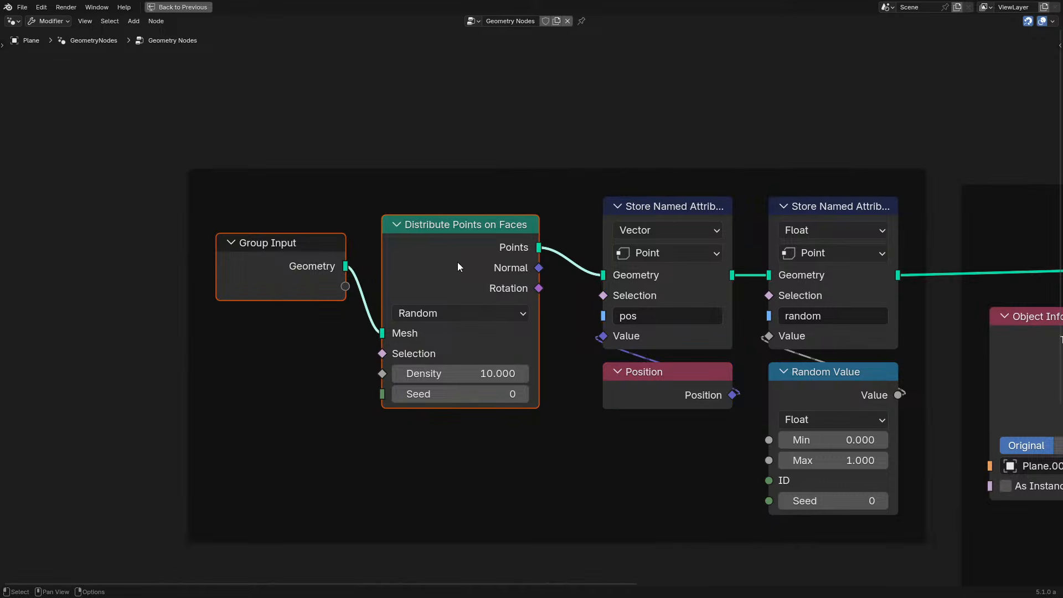
left_click_drag(458, 266, 211, 264)
Insert a duplicate vector Store Named Attribute after Distribute Points on Faces, name it norm, and feed it the Normal output
key("shift+d")
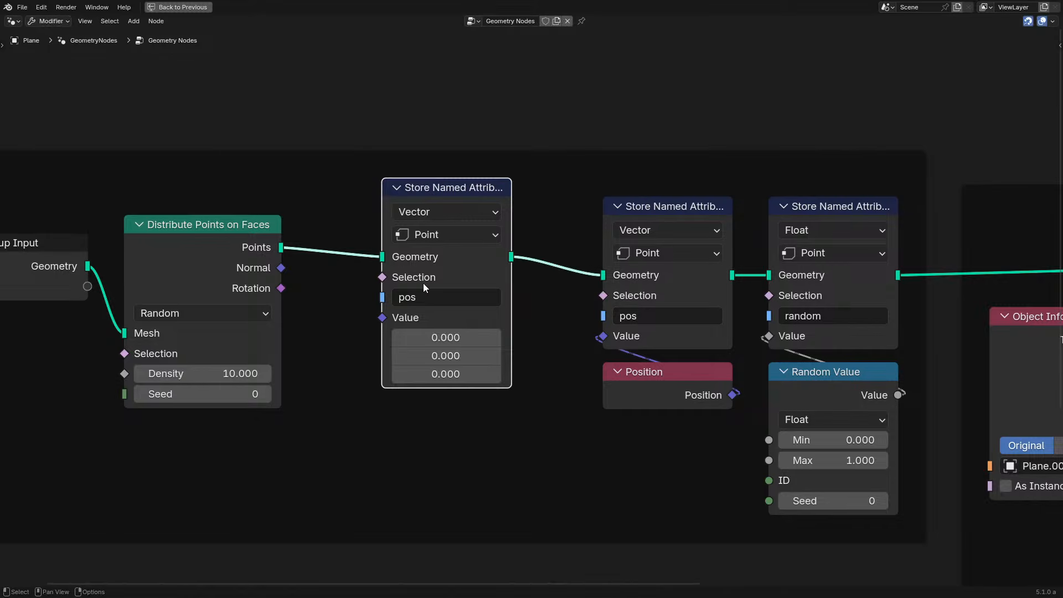
left_click(421, 295)
type("norm")
key("Return")
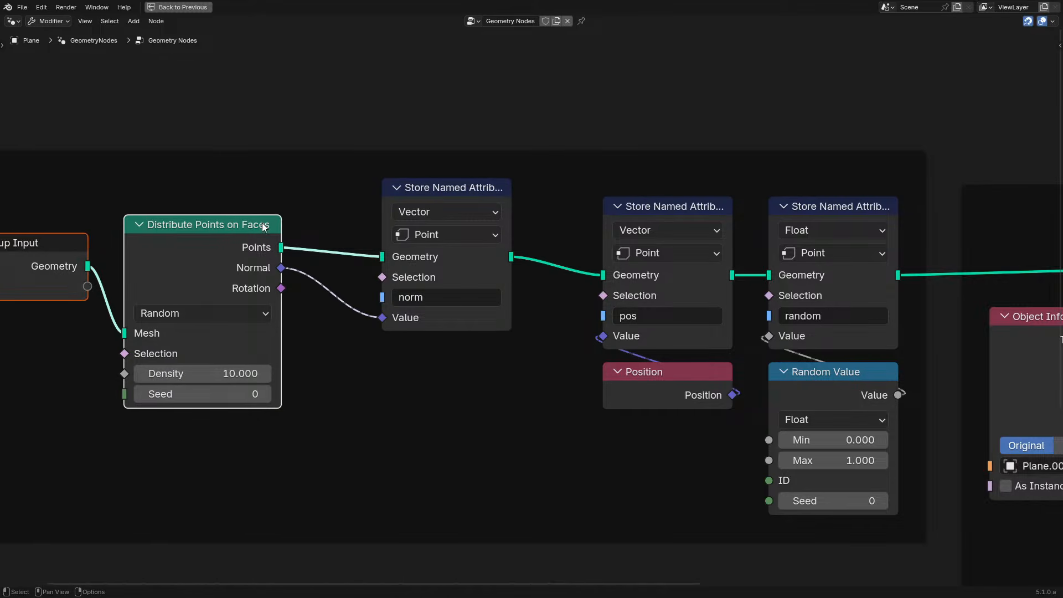
Line up the norm attribute node with the pos one and shift Group Input and Distribute Points on Faces closer to it
left_click_drag(261, 224, 336, 223)
left_click_drag(443, 189, 498, 208)
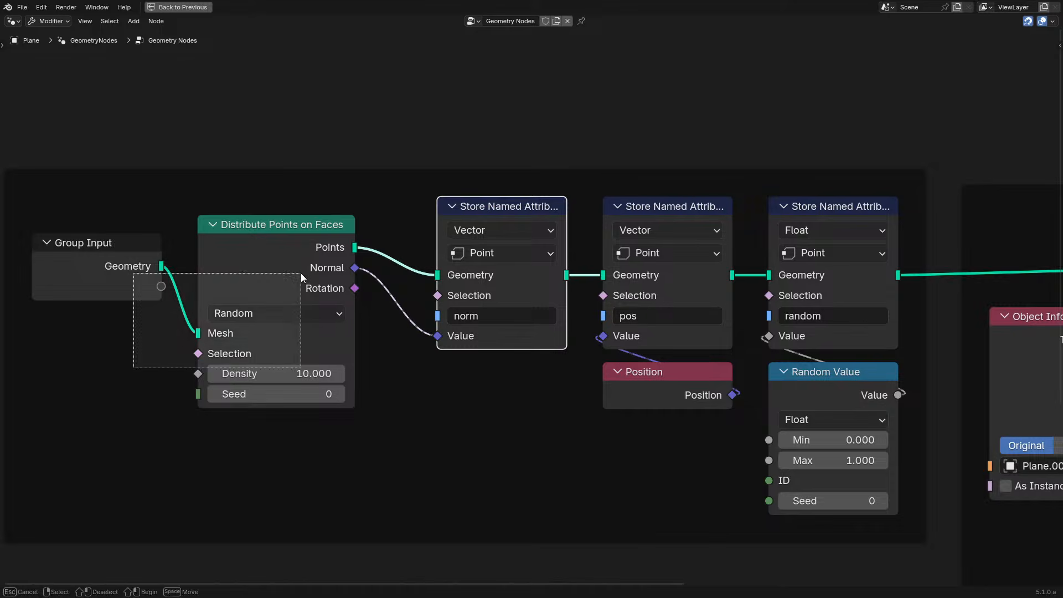
left_click_drag(300, 274, 304, 271)
left_click_drag(313, 267, 369, 249)
In the shader node tree of Material.001, add an Attribute node named norm in the empty area before the displacement nodes
left_click(43, 112)
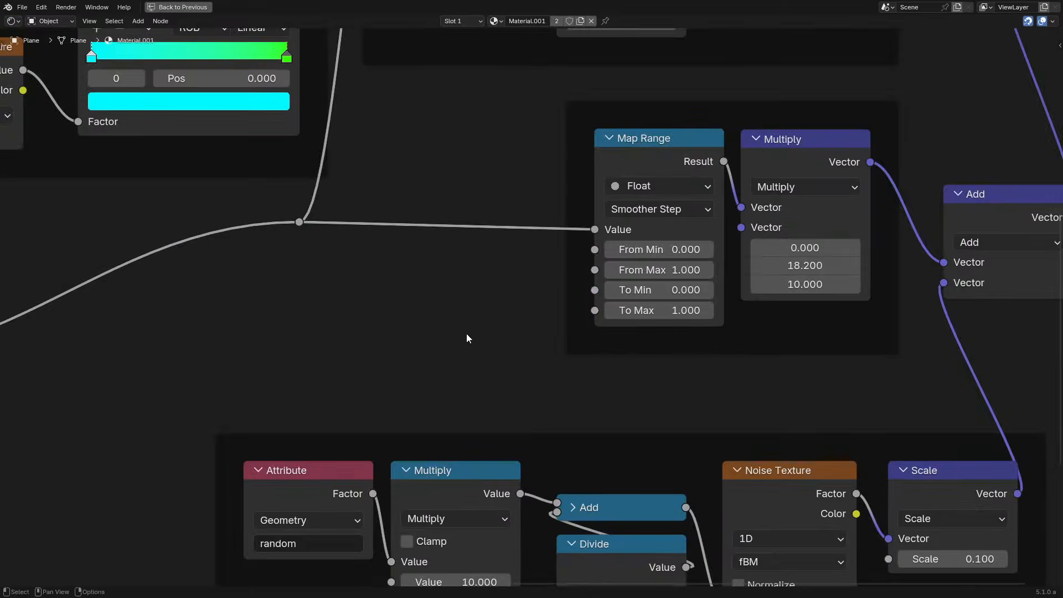
scroll(466, 334, "down", 5)
middle_click_drag(434, 265, 637, 207)
key("shift+a")
type("a")
left_click(708, 224)
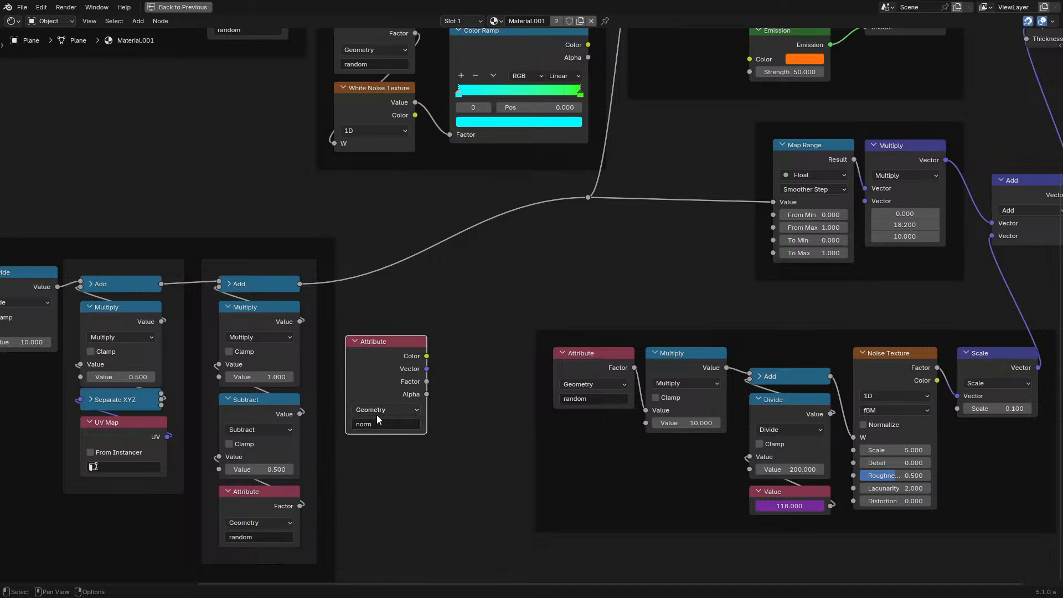
scroll(376, 414, "up", 2)
left_click_drag(332, 408, 444, 294)
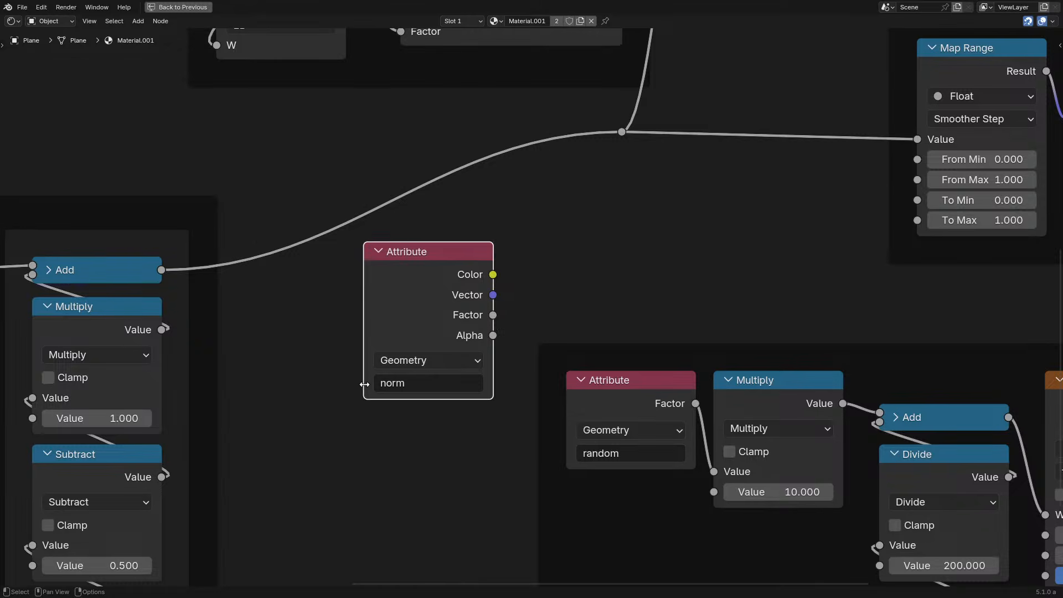
scroll(457, 352, "down", 2)
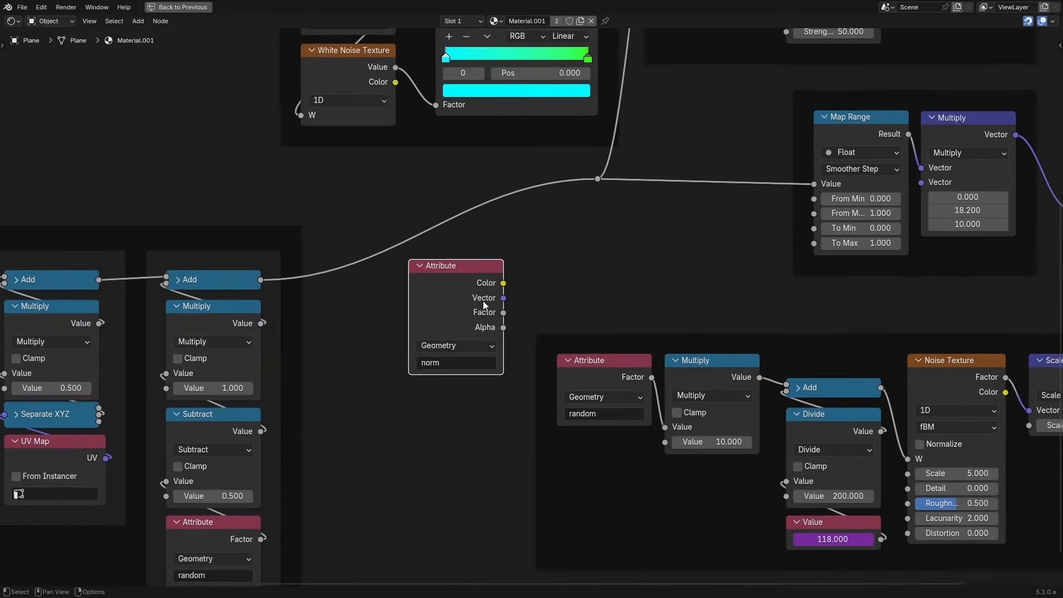
key("shift+a")
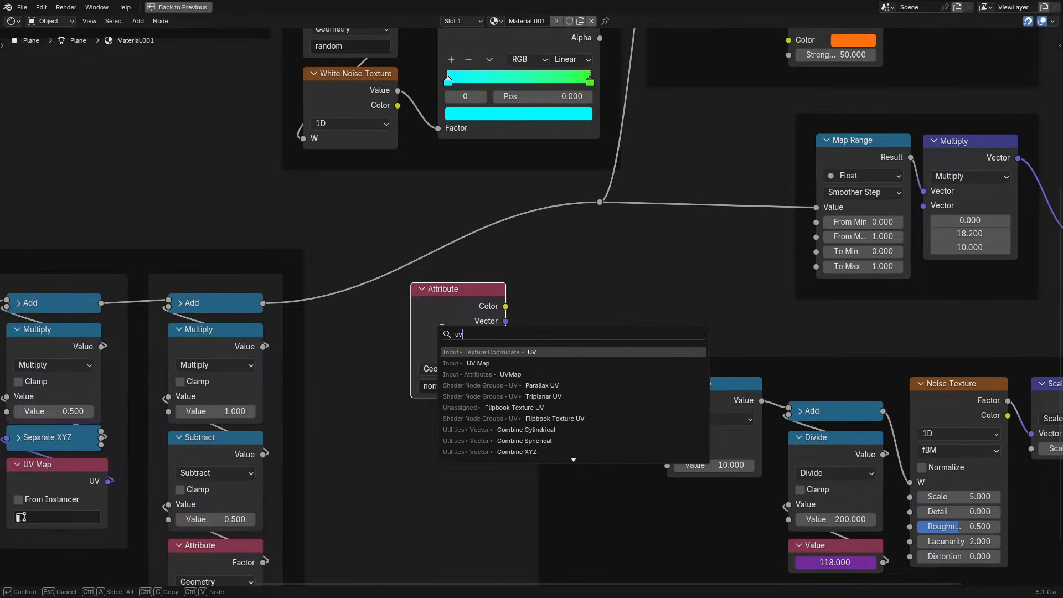
left_click(505, 352)
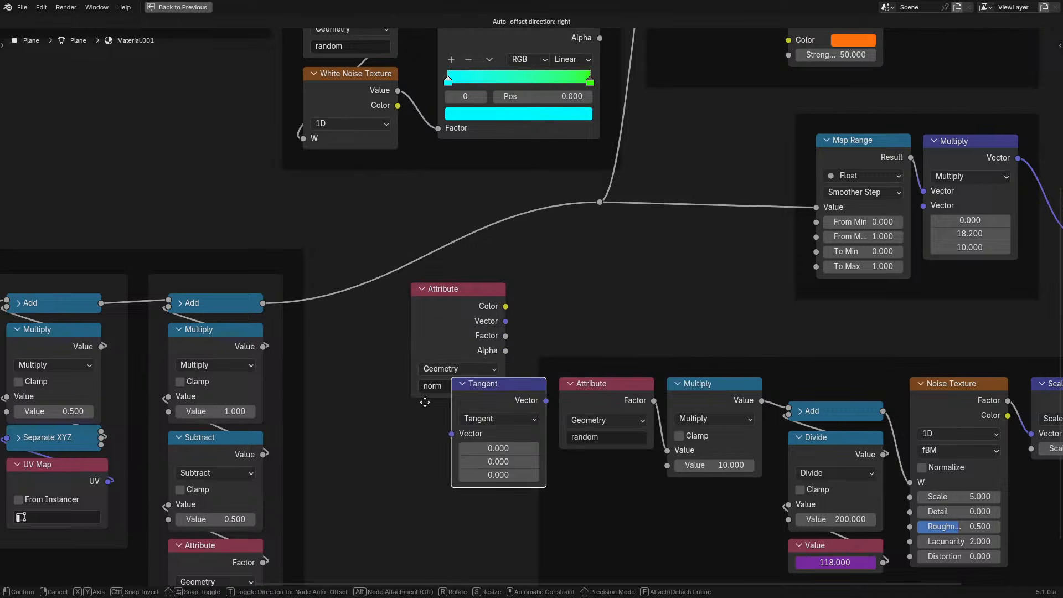
key("Escape")
Add an input Tangent node below the norm Attribute node
key("shift+a")
type("tang")
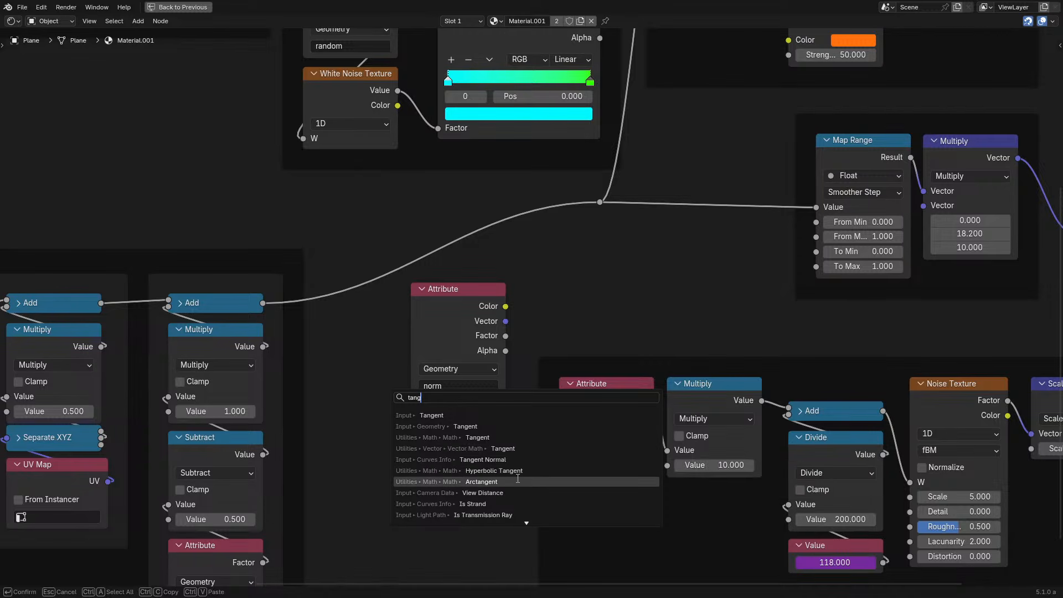
type("ent")
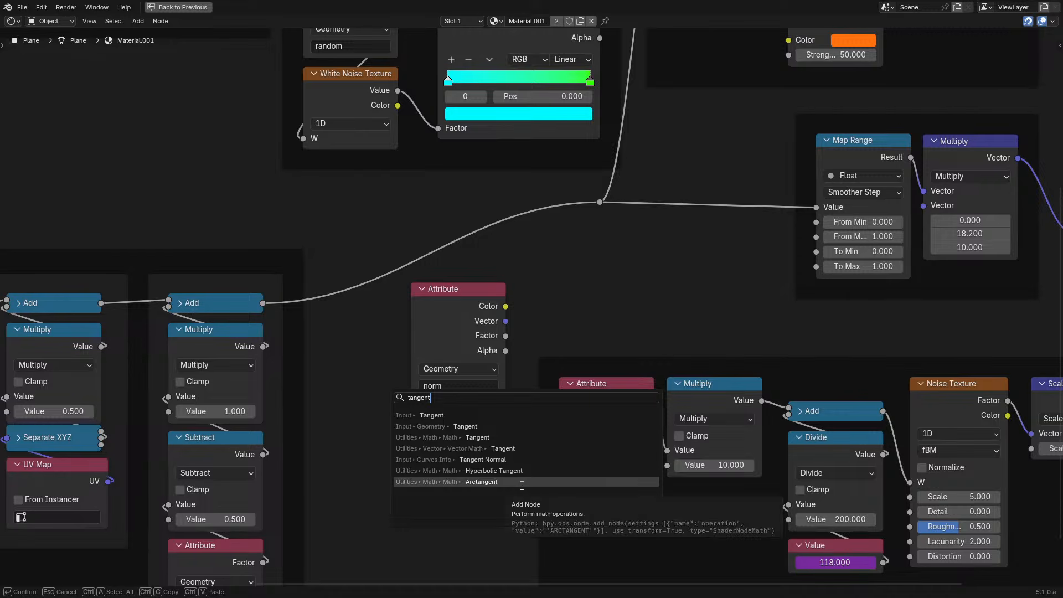
left_click(504, 416)
left_click(390, 449)
scroll(390, 451, "up", 3)
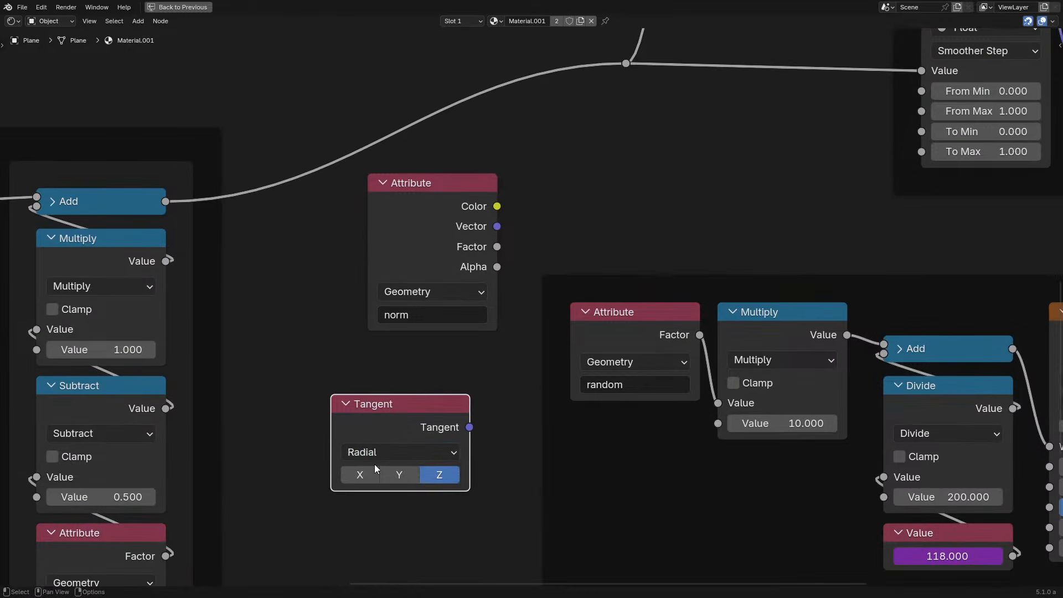
Set the Tangent node's direction type to UV Map and place it just beneath the norm Attribute node
left_click(376, 452)
left_click(374, 516)
left_click_drag(355, 484, 373, 447)
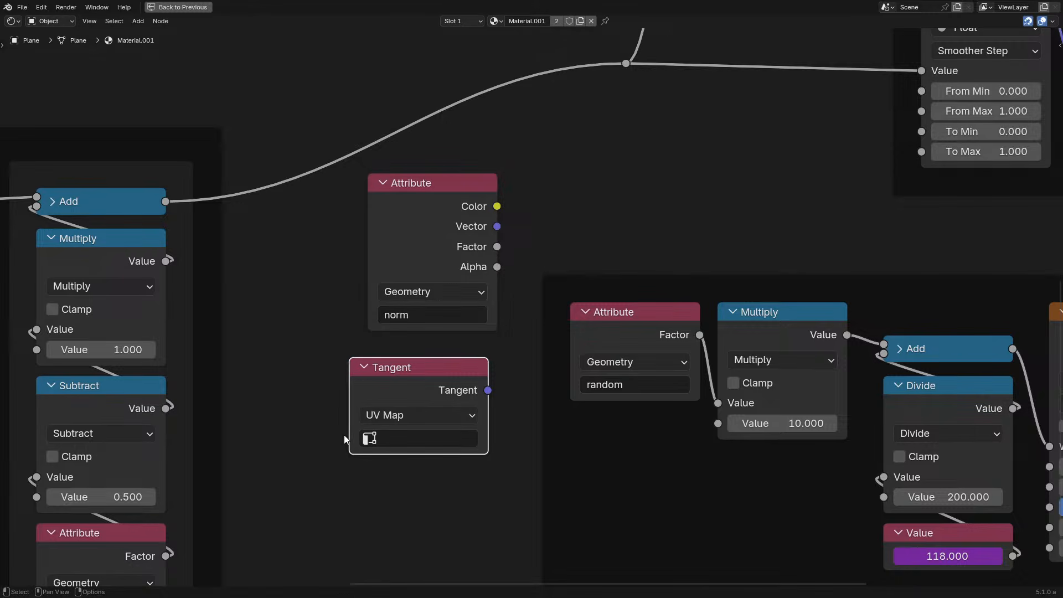
left_click_drag(431, 387, 413, 387)
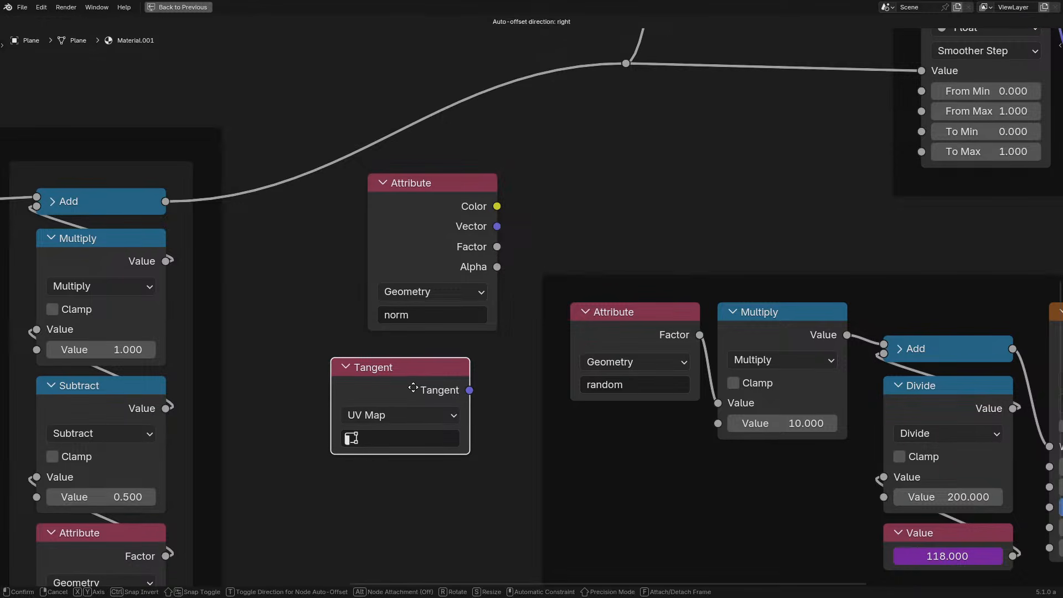
key("Escape")
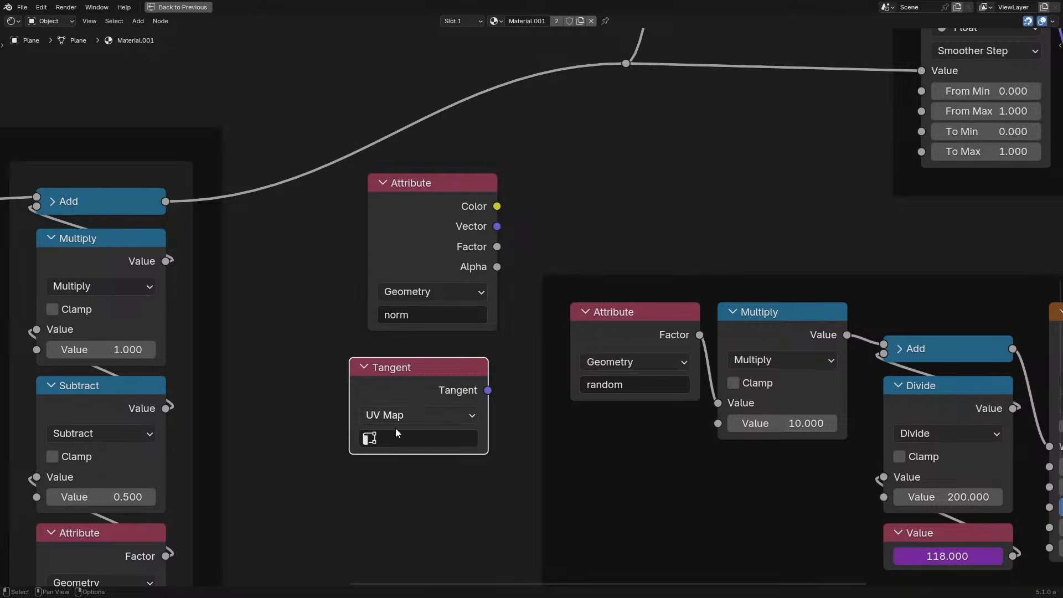
Delete the Tangent node below the norm Attribute node
left_click(387, 440)
key("ctrl+x")
scroll(471, 237, "down", 1)
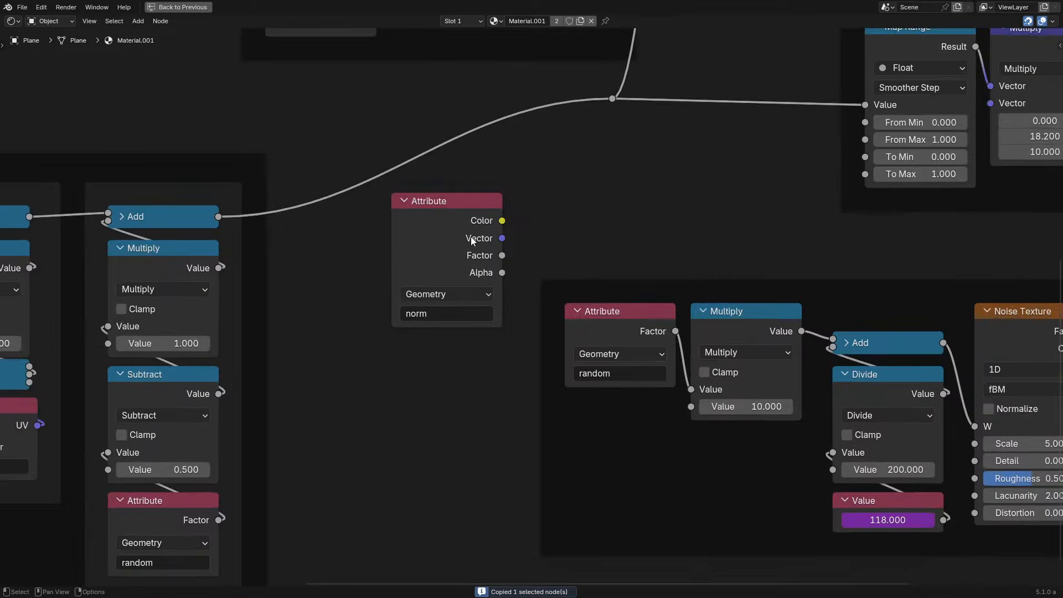
Feed the norm Attribute's Vector output into a new Dot Product node and preview its value on the material surface
middle_click_drag(470, 237, 323, 390)
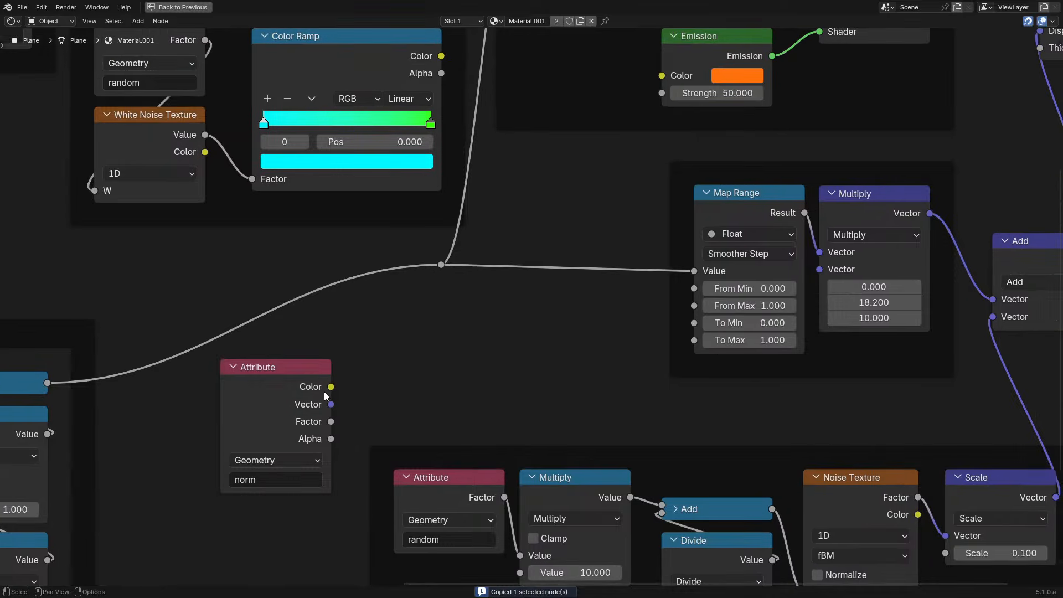
left_click(327, 410)
left_click_drag(328, 411, 426, 366)
type("dot")
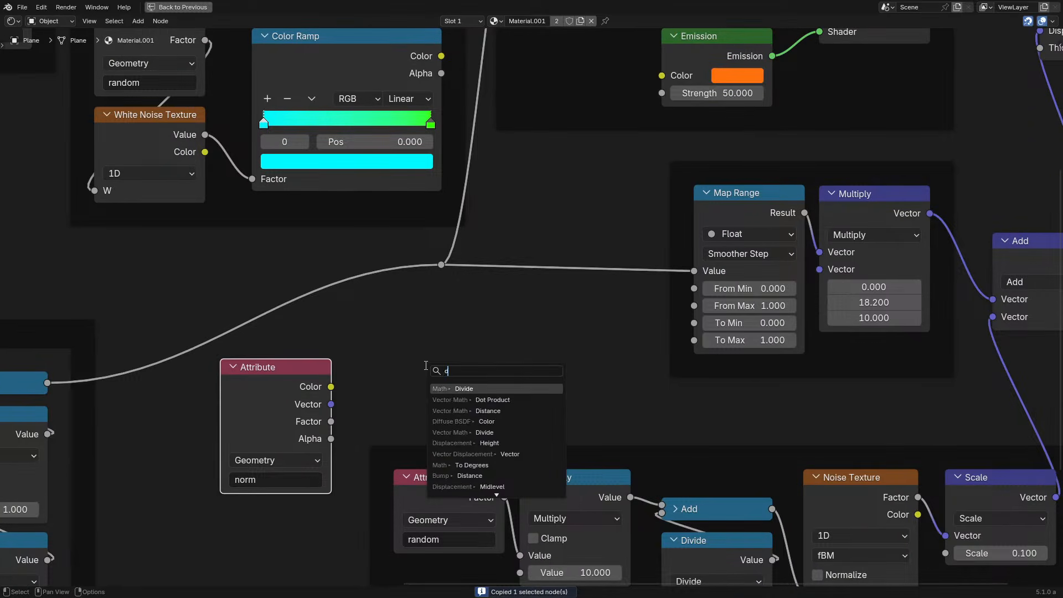
key("Return")
left_click(430, 339)
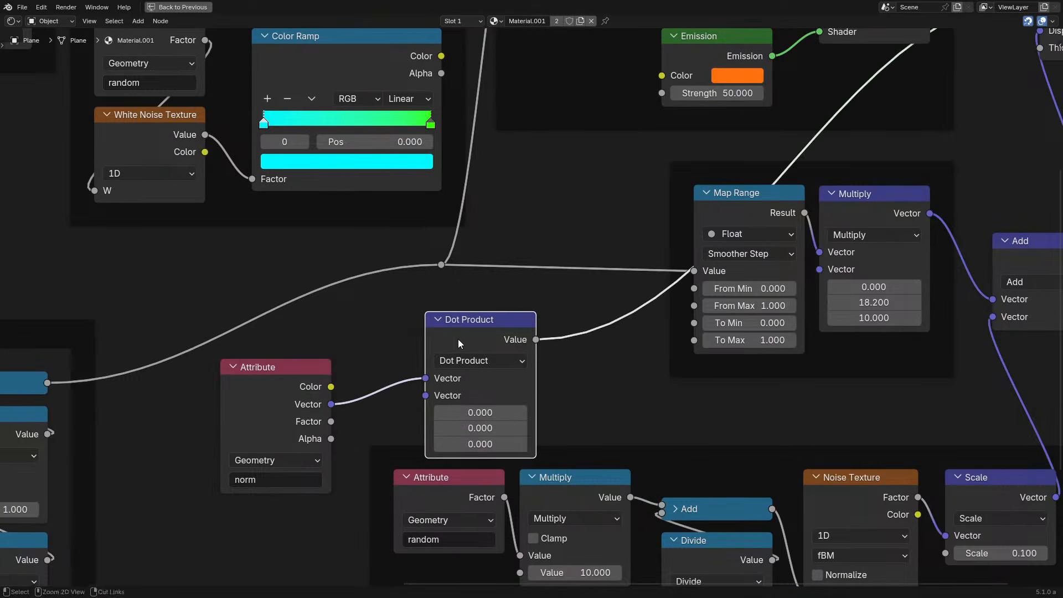
Set the Z component of the Dot Product's second vector to 1.000 and inspect the shading in the viewport
key("ctrl+alt+space")
middle_click_drag(175, 363, 303, 322)
left_click(261, 350)
type("1")
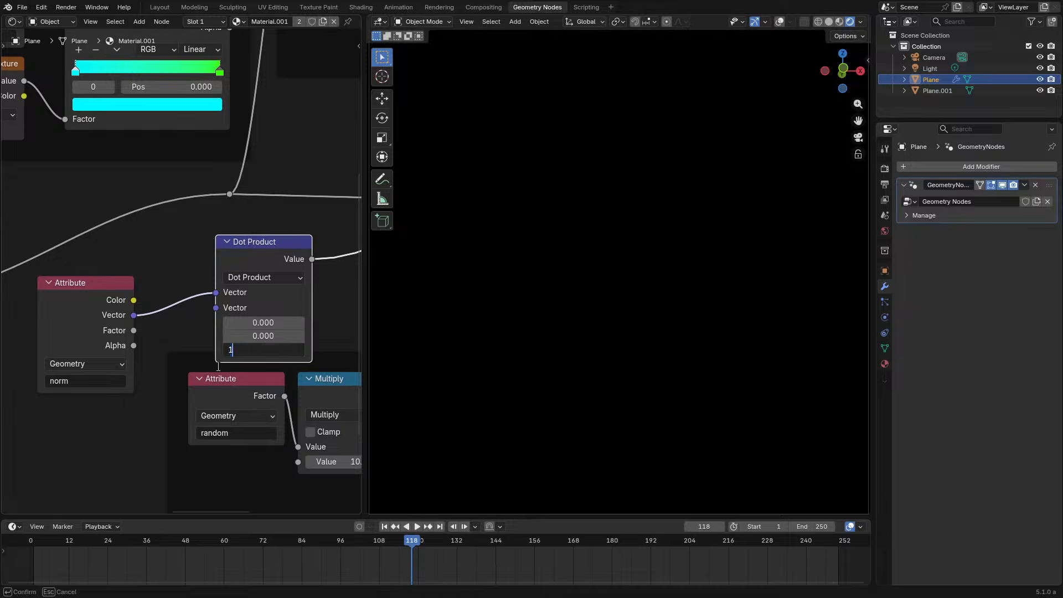
key("Return")
middle_click_drag(579, 311, 605, 354)
Switch the node area to the Geometry Node Editor, apply Shade Smooth to the plane object and examine the result
left_click(14, 21)
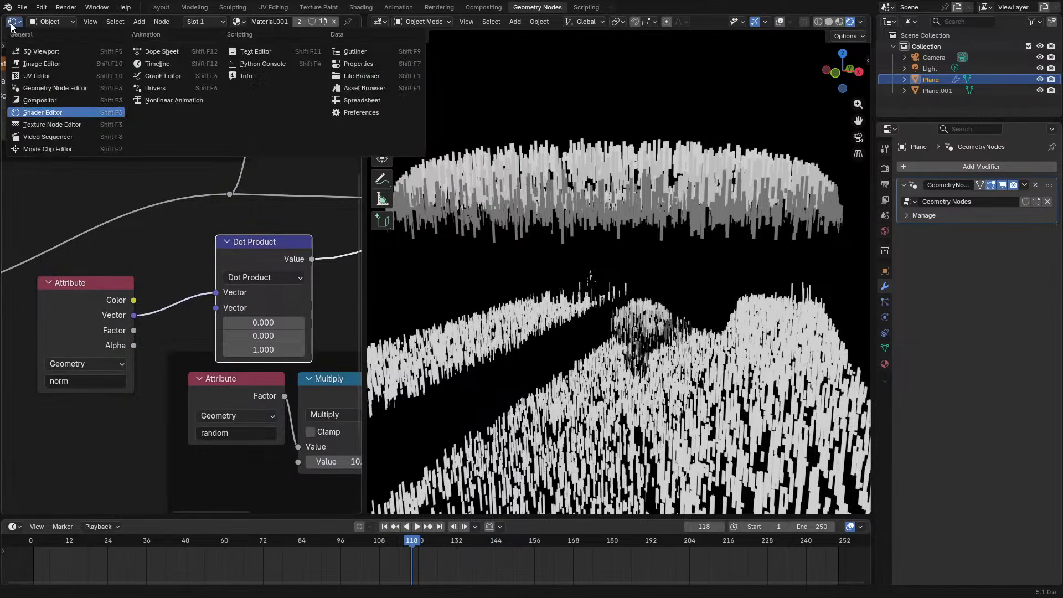
left_click(50, 93)
right_click(580, 218)
left_click(580, 218)
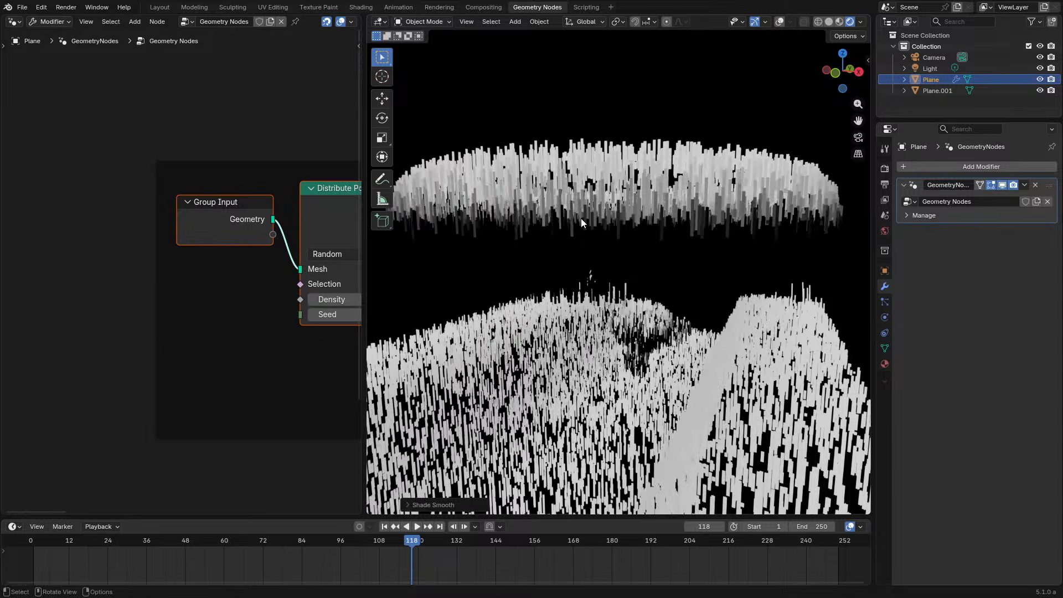
mouse_move(562, 239)
middle_mouse_down()
mouse_move(619, 215)
mouse_move(622, 304)
middle_mouse_up()
scroll(625, 245, "up", 3)
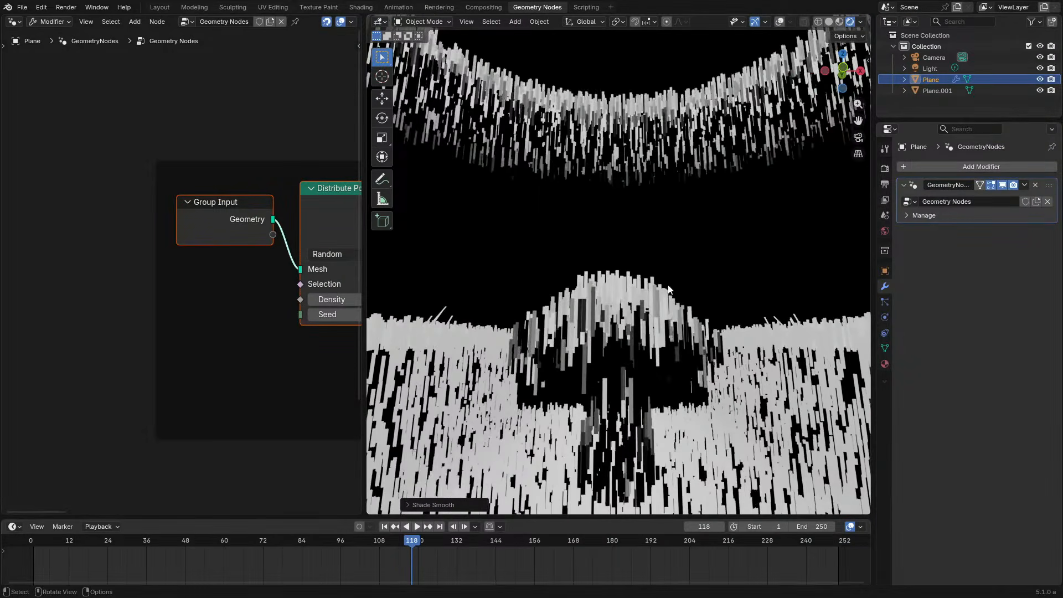
left_click(636, 304)
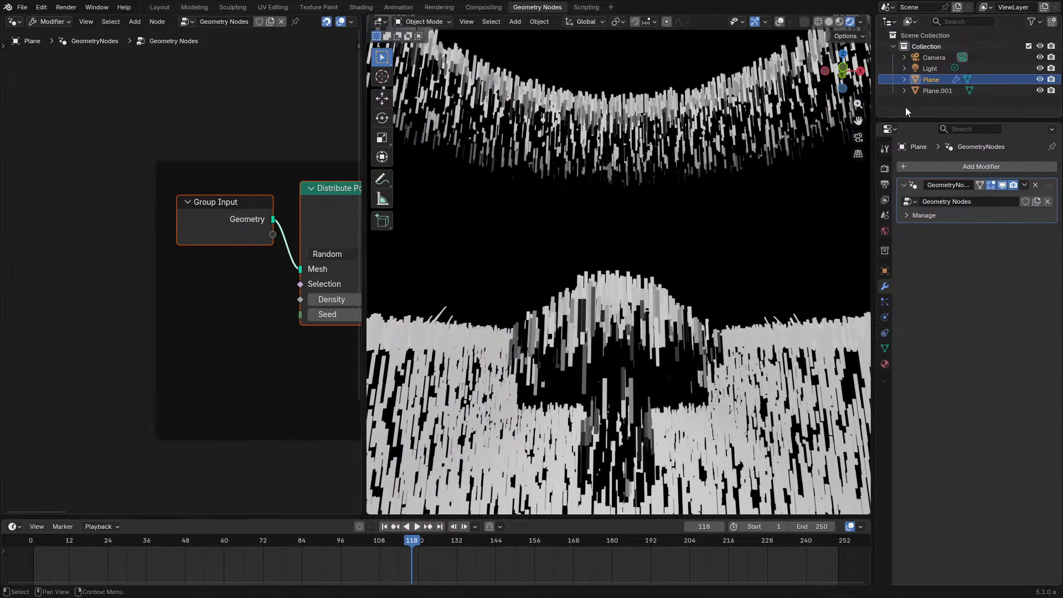
left_click(934, 90)
left_click(673, 312)
scroll(209, 283, "down", 3)
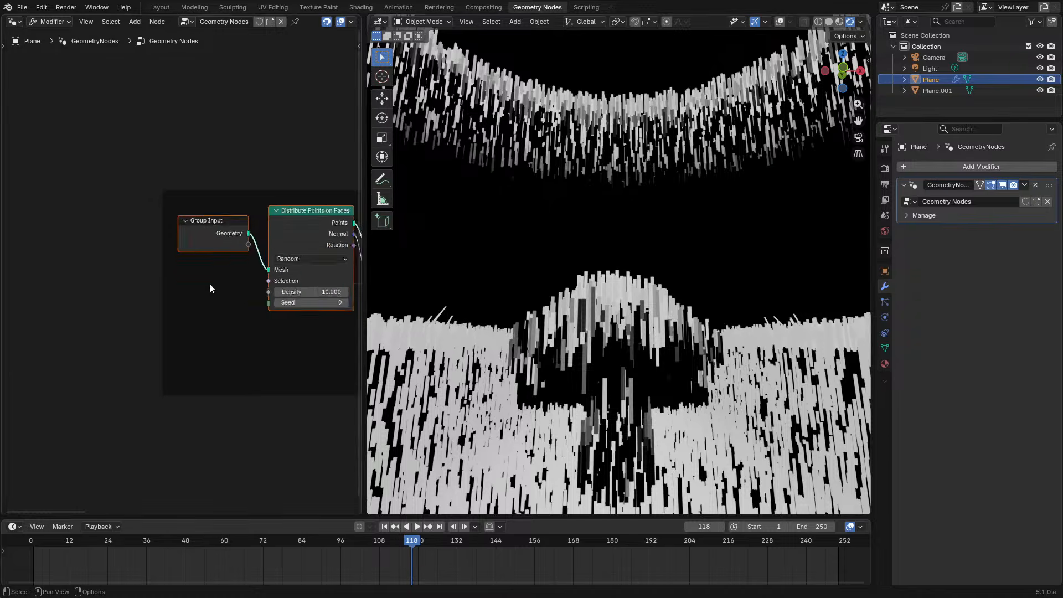
Return to the material's shader nodes and hide the unused outputs of the norm Attribute node
left_click(15, 22)
left_click(21, 88)
scroll(232, 207, "down", 3)
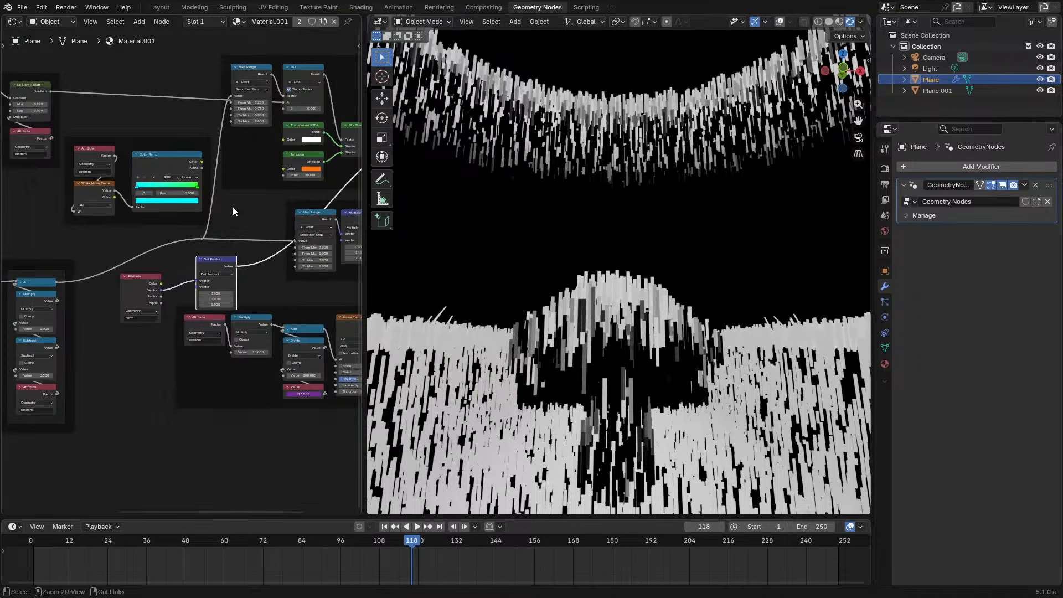
key("ctrl+space")
scroll(516, 325, "up", 7)
left_click(421, 349)
key("ctrl+h")
scroll(510, 281, "up", 2)
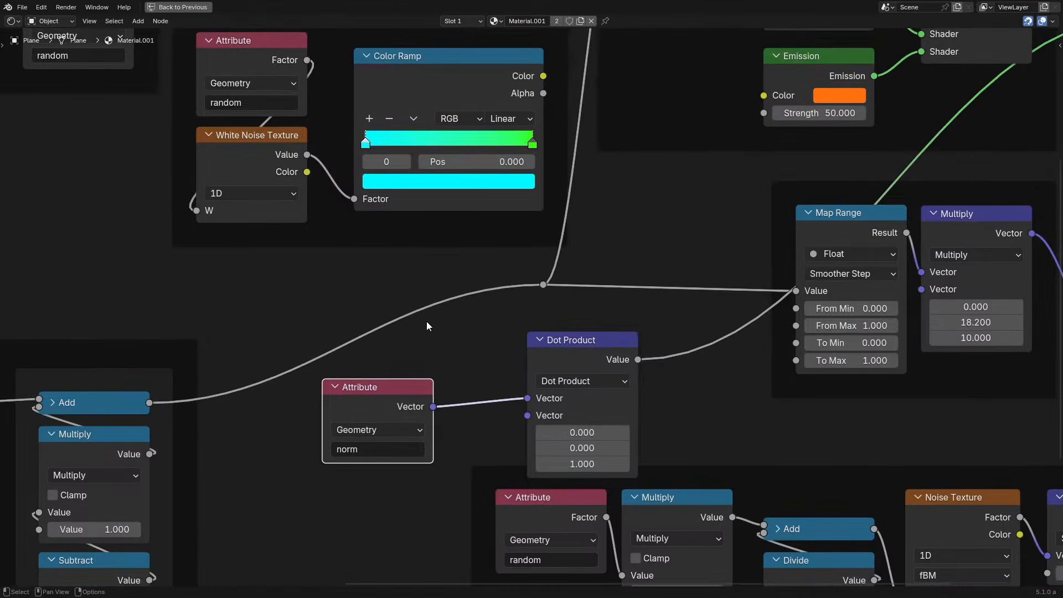
Connect the Dot Product to the Color Ramp's Factor, the ramp's Color to the Emission Color, and the Mix Shader to the Surface output
left_click_drag(639, 359, 354, 199)
left_click_drag(542, 76, 774, 95)
key("Home")
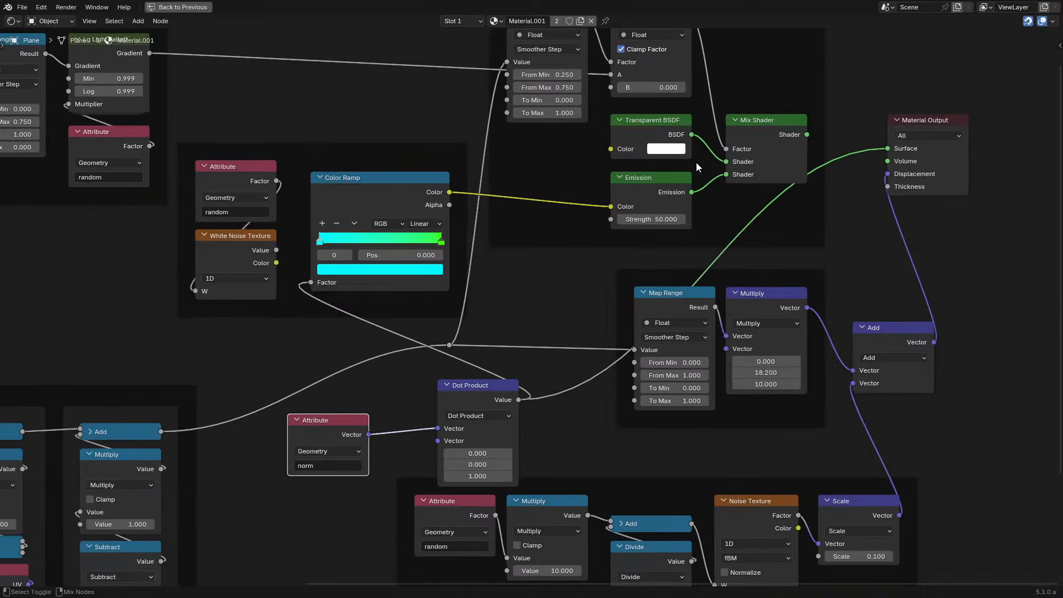
Reorder the Color Ramp so green comes before cyan, and recolor the green stop at position 0.000 to dark blue #071333
key("ctrl+space")
middle_click_drag(138, 339, 245, 276)
scroll(187, 286, "up", 2)
left_click_drag(75, 103, 45, 89)
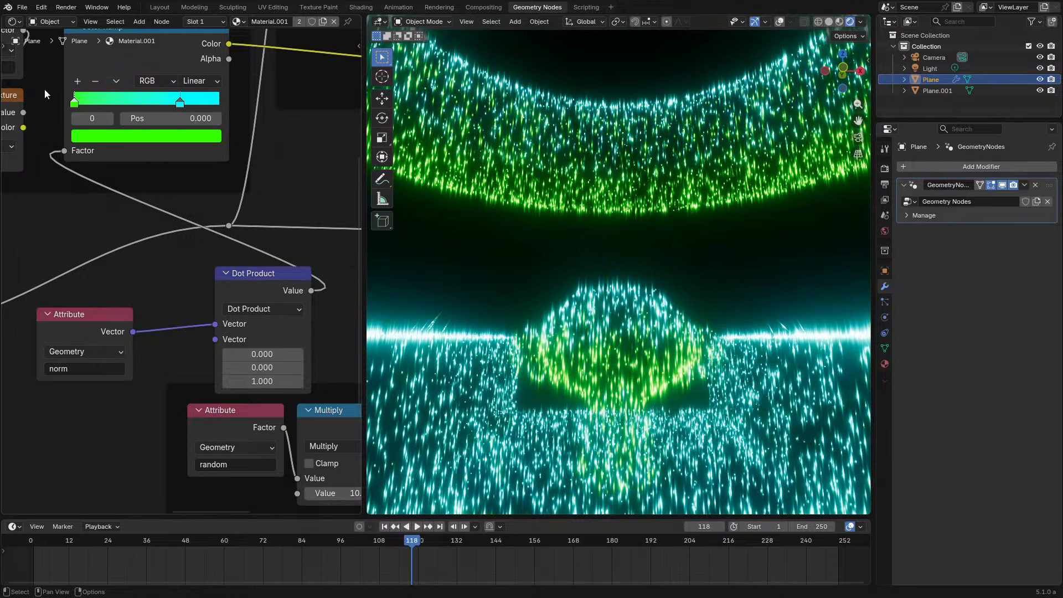
left_click(142, 138)
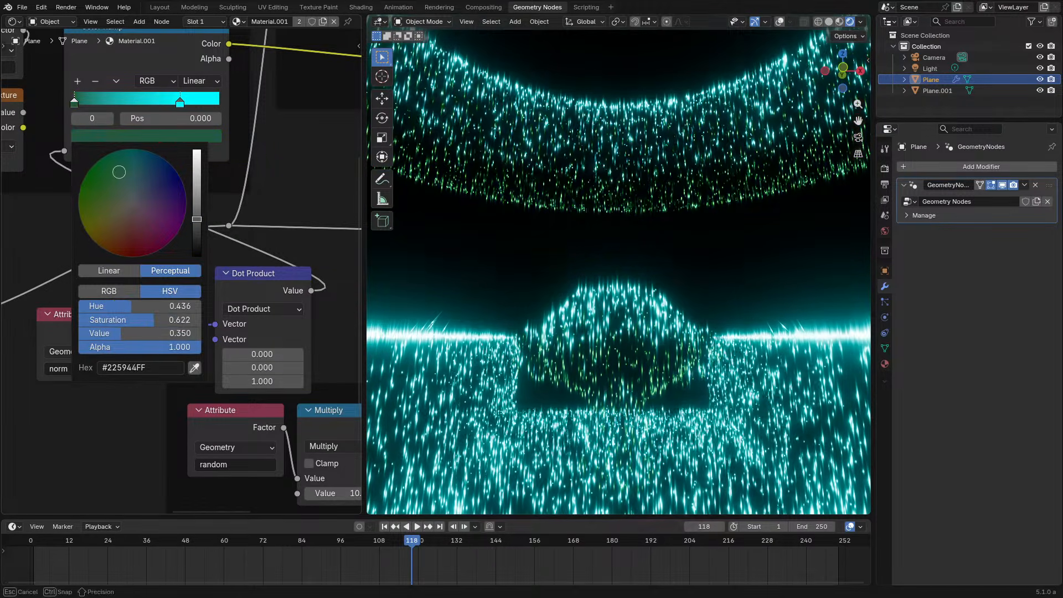
mouse_move(120, 172)
left_mouse_down()
mouse_move(165, 183)
mouse_move(165, 170)
left_mouse_up()
scroll(132, 212, "down", 5)
scroll(131, 214, "up", 2)
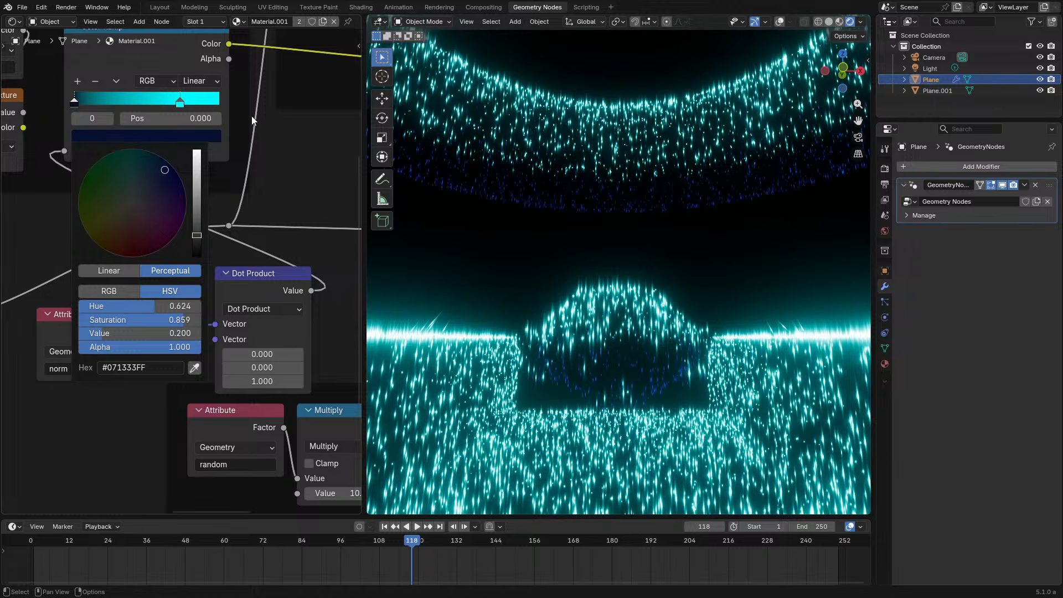
Move the Color Ramp's cyan stop to position 1.000 and recolor it red, #FF0A01
left_click_drag(163, 103, 296, 98)
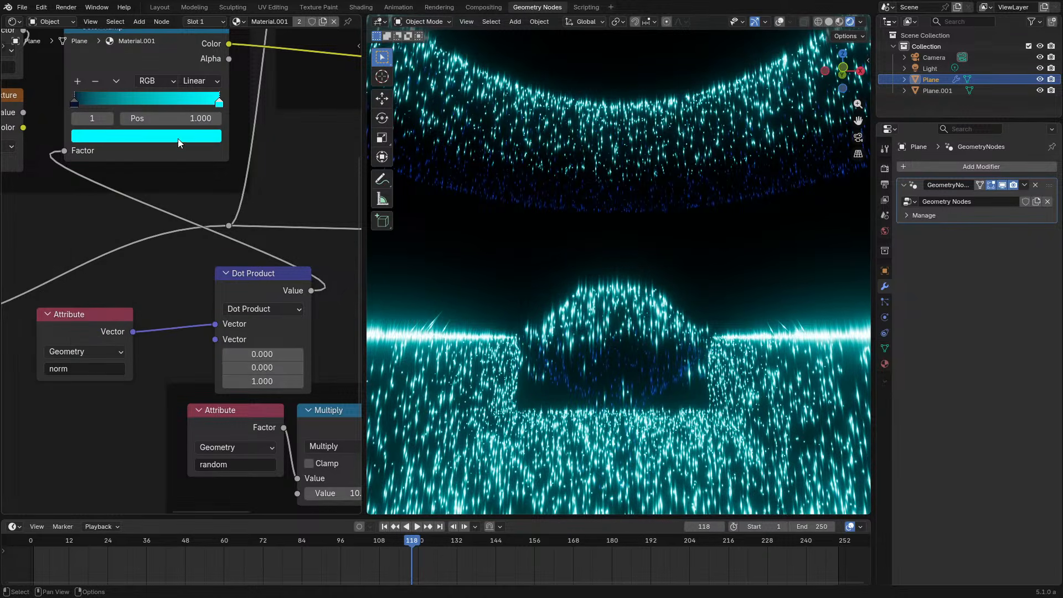
left_click(180, 139)
left_click_drag(135, 187, 130, 256)
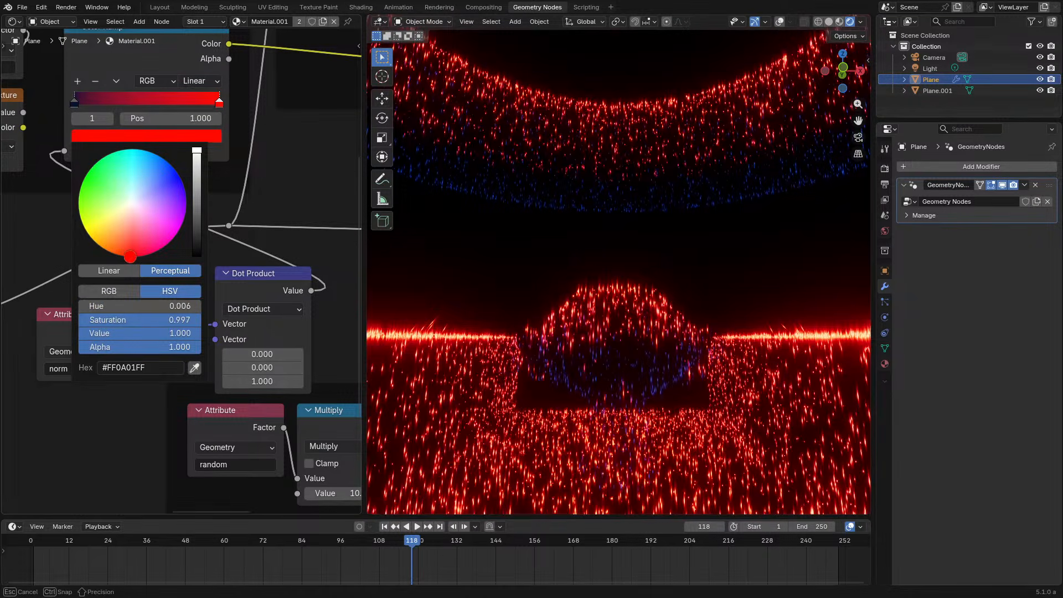
Try dark red #330B00 as the color of the Color Ramp's first stop
left_click(100, 99)
left_click(138, 136)
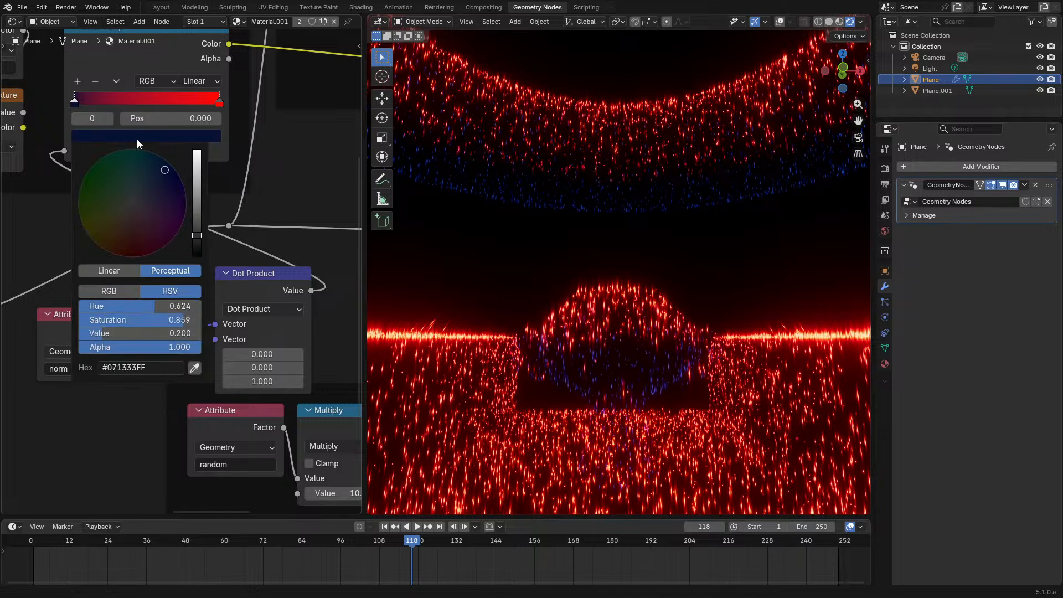
left_click_drag(133, 225, 121, 256)
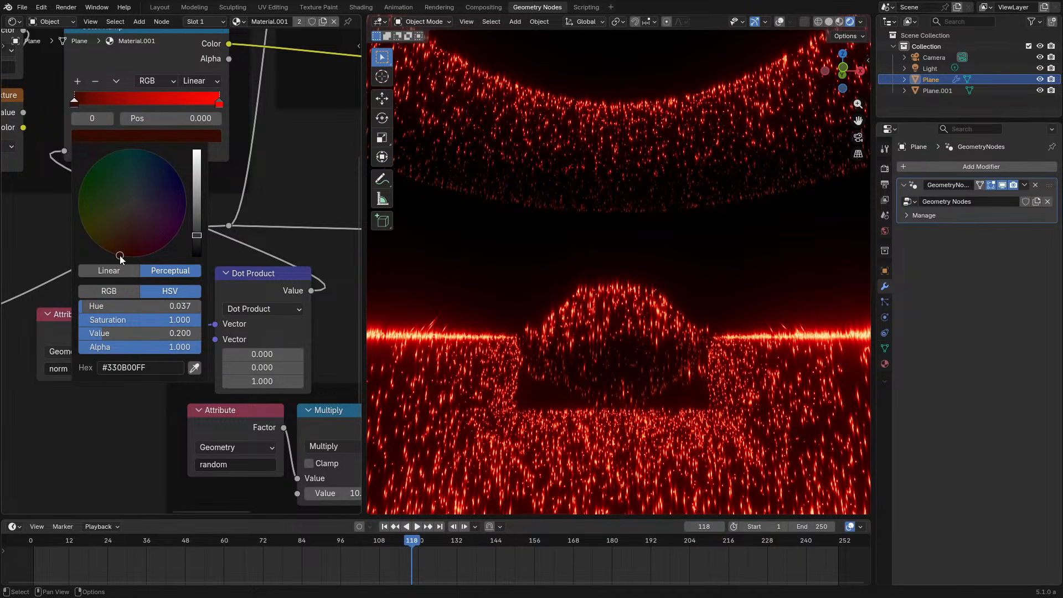
Play the animation and examine the red particle coloring from different angles
middle_click_drag(621, 238, 607, 278)
scroll(607, 277, "down", 2)
key("space")
middle_click_drag(636, 200, 564, 291)
scroll(564, 291, "up", 3)
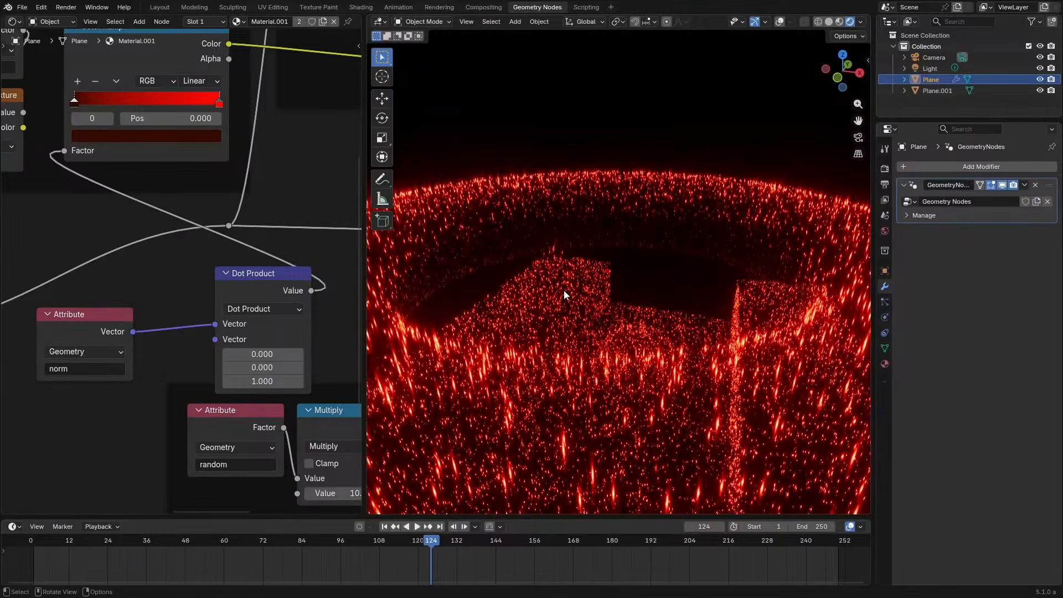
key("space")
key("space")
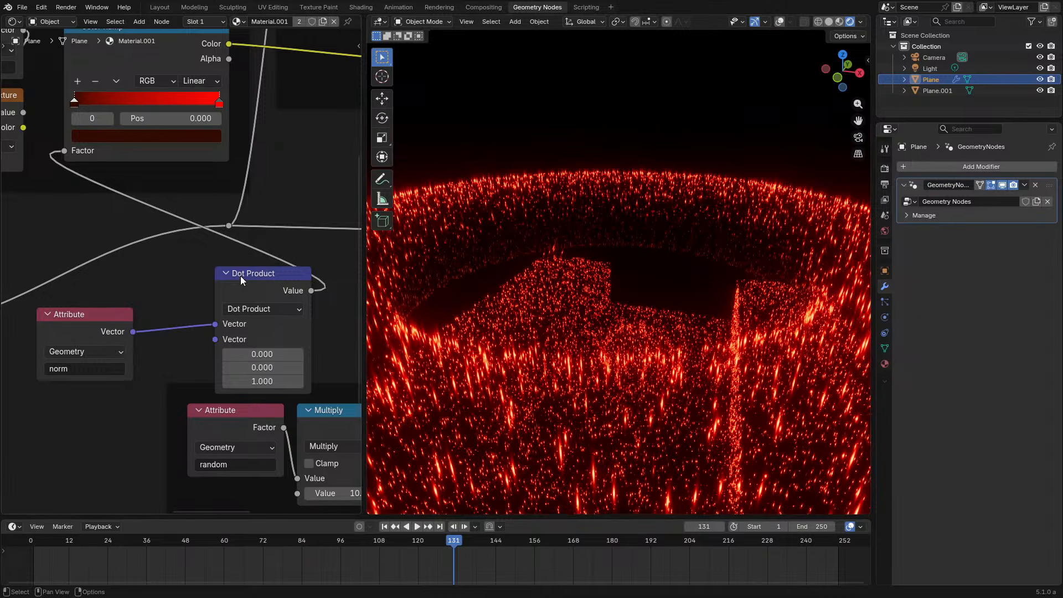
scroll(185, 285, "down", 2)
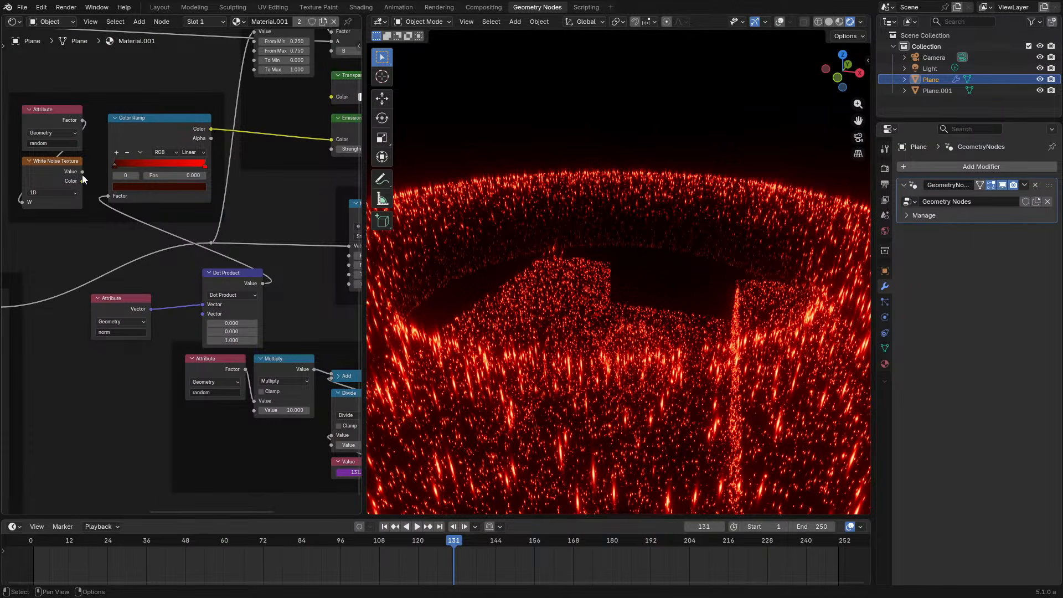
Undo the dark red color on the Color Ramp's first stop and check the particles around the central object
left_click(215, 286)
key("ctrl+z")
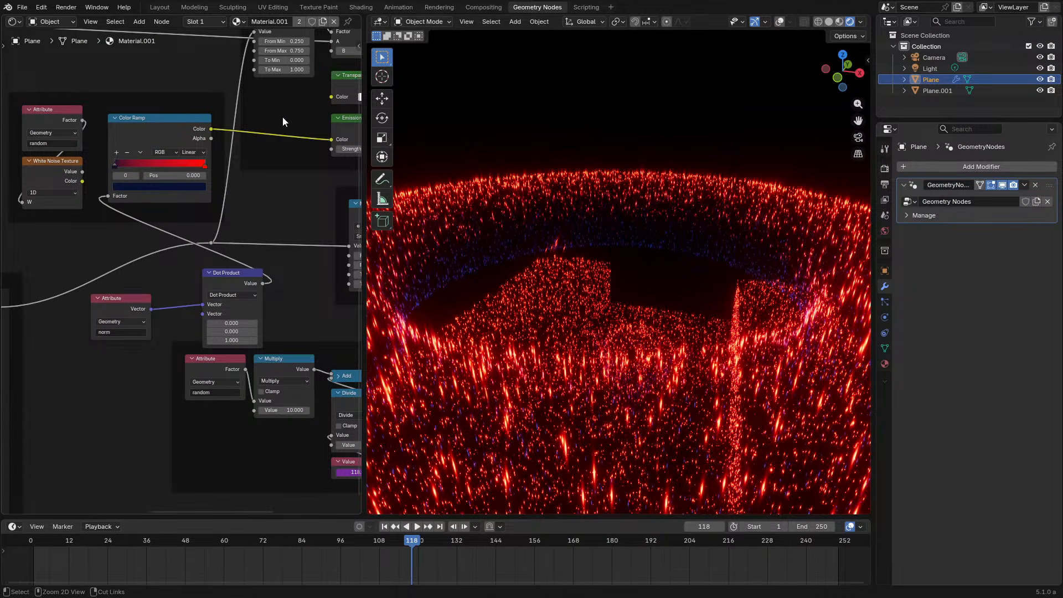
scroll(675, 331, "down", 5)
middle_click_drag(675, 331, 705, 304)
scroll(669, 295, "up", 3)
key("ctrl+z")
scroll(673, 306, "up", 3)
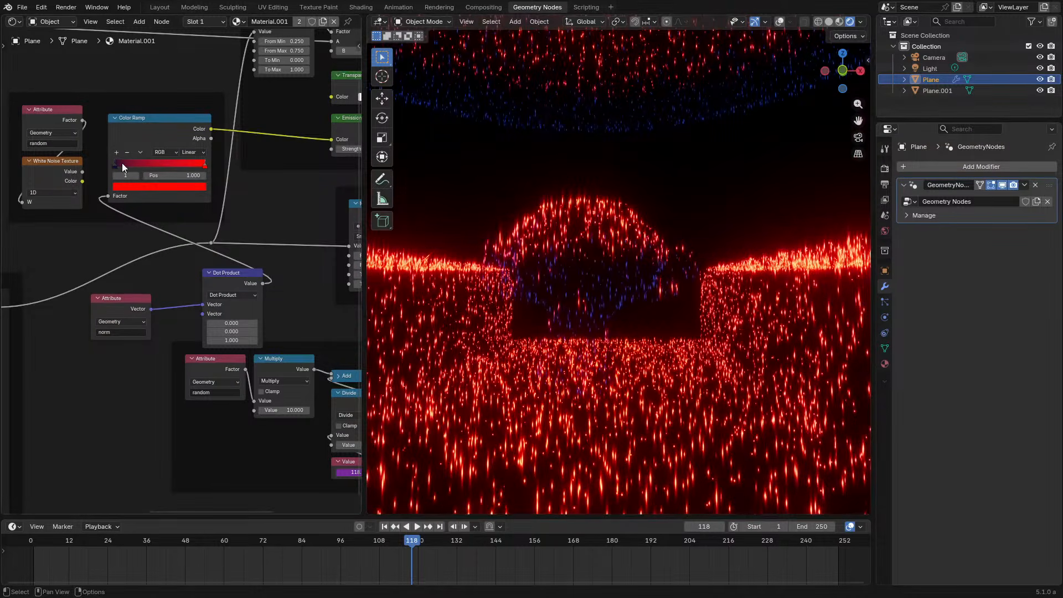
Brighten the Color Ramp's first stop to a vivid blue
left_click(156, 184)
scroll(160, 78, "up", 14)
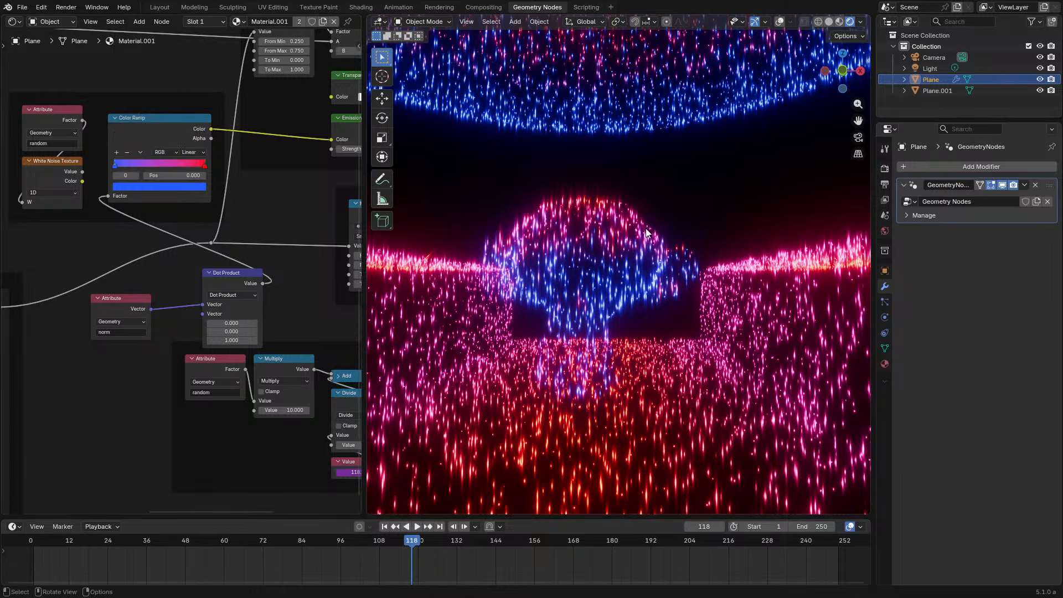
View the scene through the camera and play the animation to examine the blue and red particle coloring
scroll(646, 234, "down", 5)
middle_click_drag(646, 234, 674, 281)
scroll(214, 149, "down", 3)
key("KP_0")
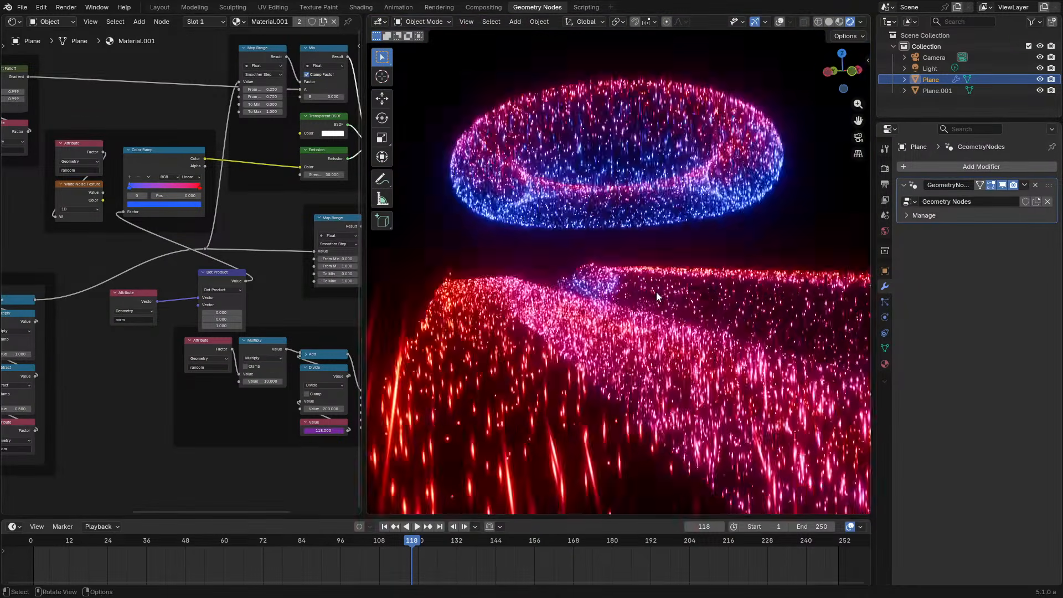
key("shift+Left")
key("space")
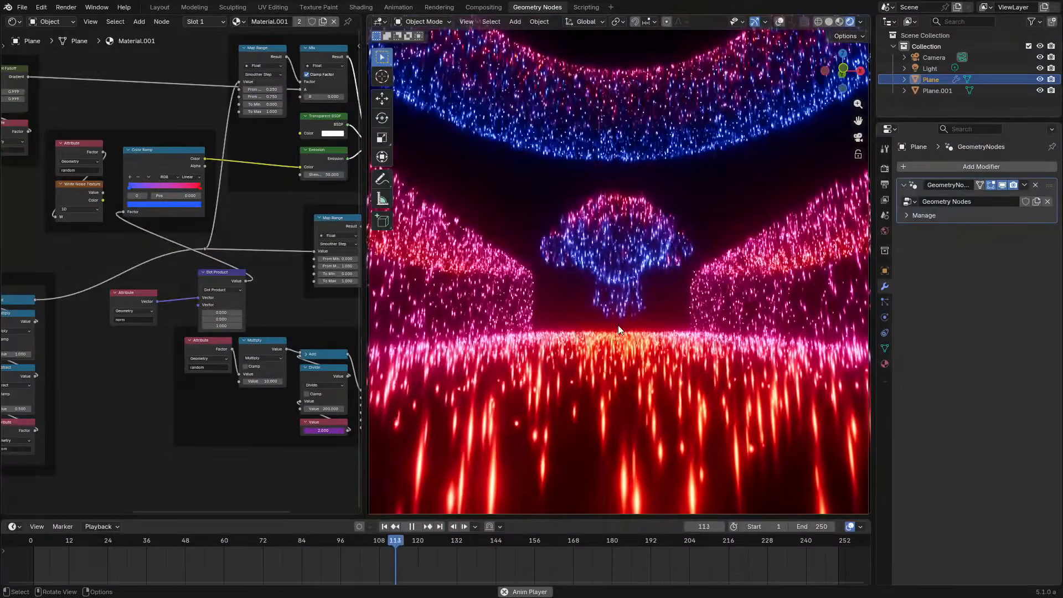
key("space")
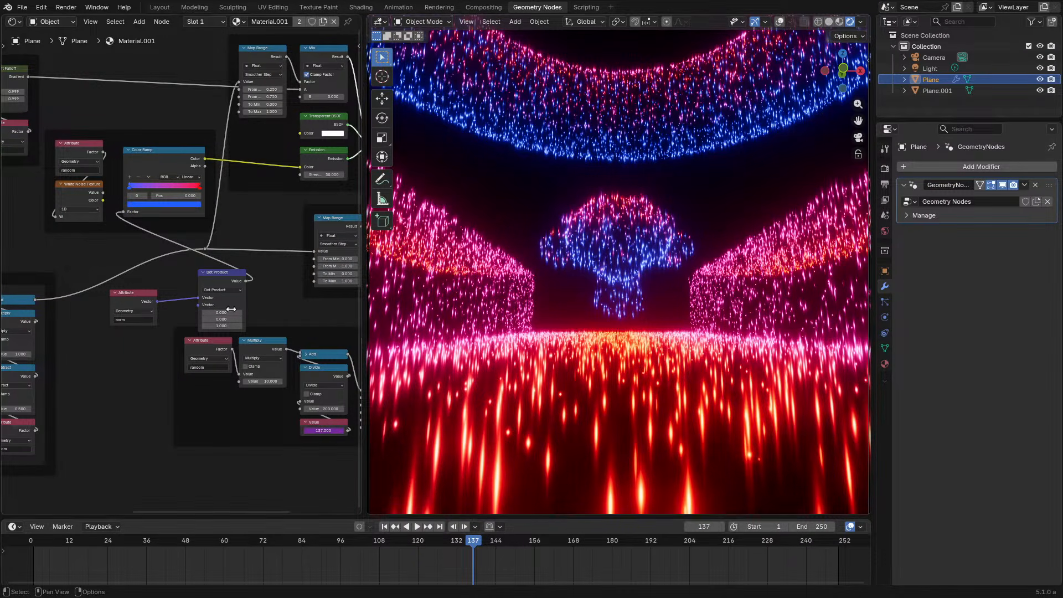
Switch to the geometry node tree and place a copy of the Group Input node above Realize Instances
left_click(14, 21)
left_click(39, 103)
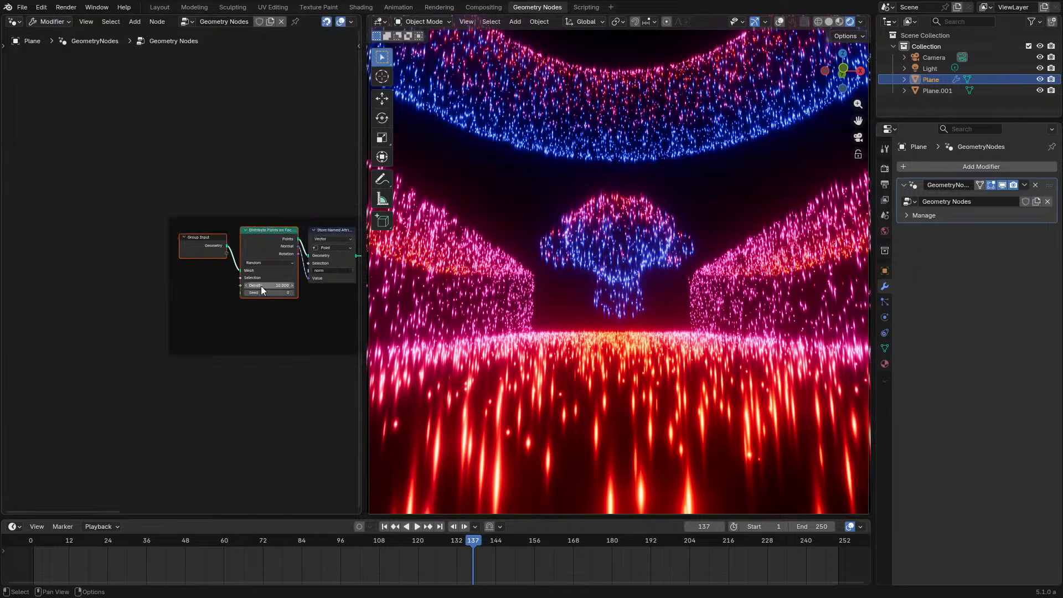
key("Home")
key("ctrl+space")
scroll(263, 267, "up", 1)
left_click(334, 301)
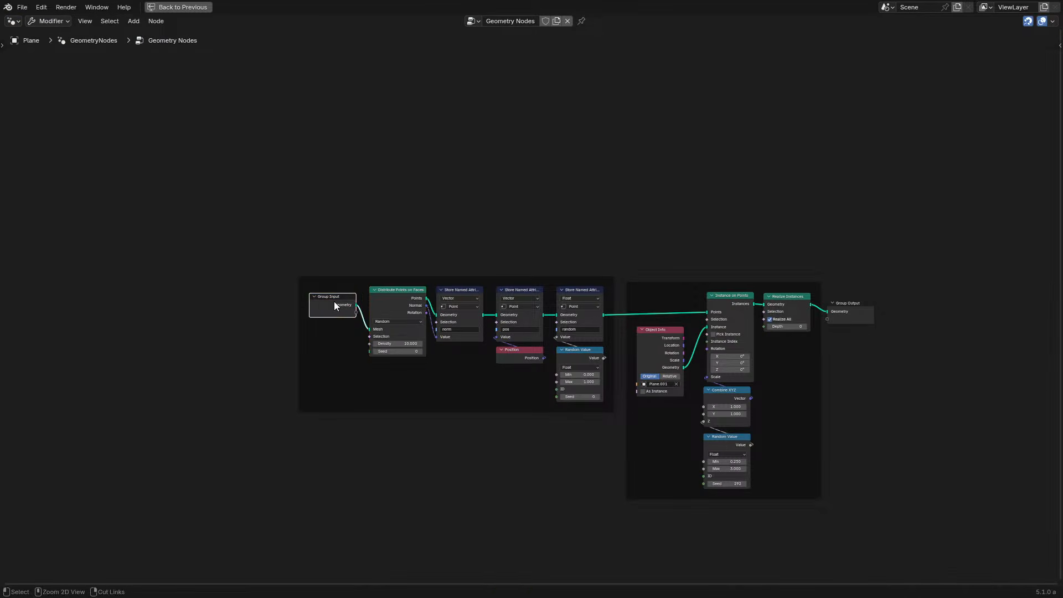
key("ctrl+c")
key("ctrl+v")
left_click(758, 233)
scroll(522, 270, "up", 5)
Insert a Join Geometry node between Realize Instances and Group Output, and connect the copied Group Input's Geometry to it
key("shift+a")
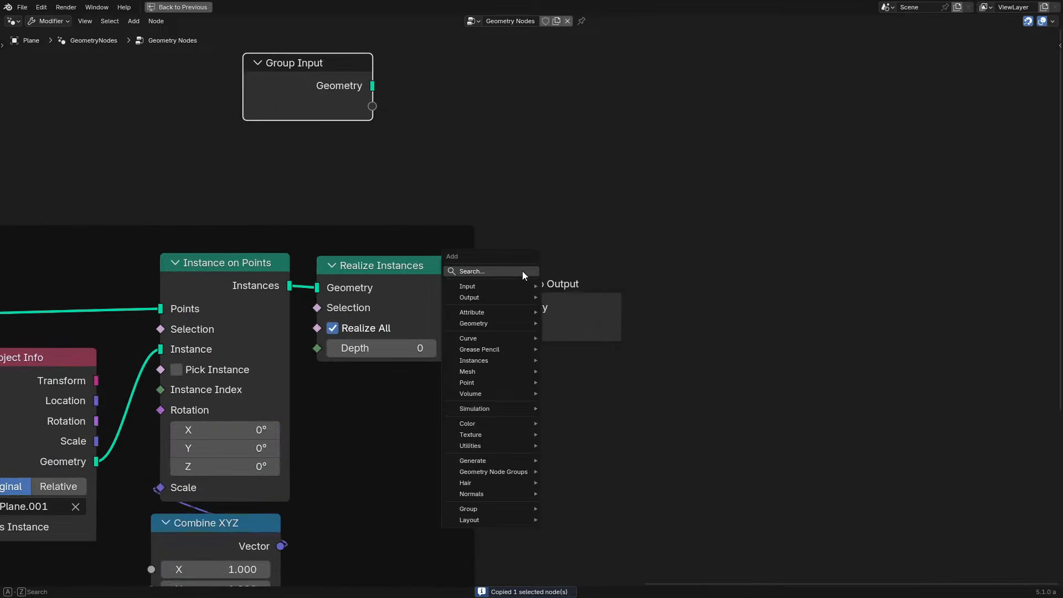
type("Jo")
key("Return")
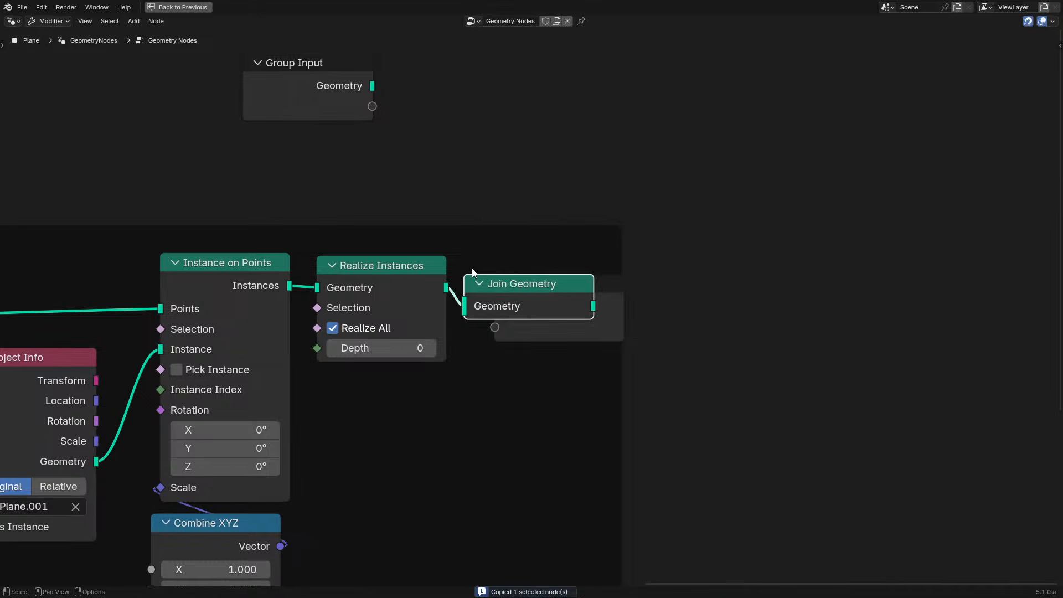
left_click(479, 278)
left_click_drag(372, 85, 482, 302)
Remove Material.001 from the Plane object and give it a new material instead
key("ctrl+space")
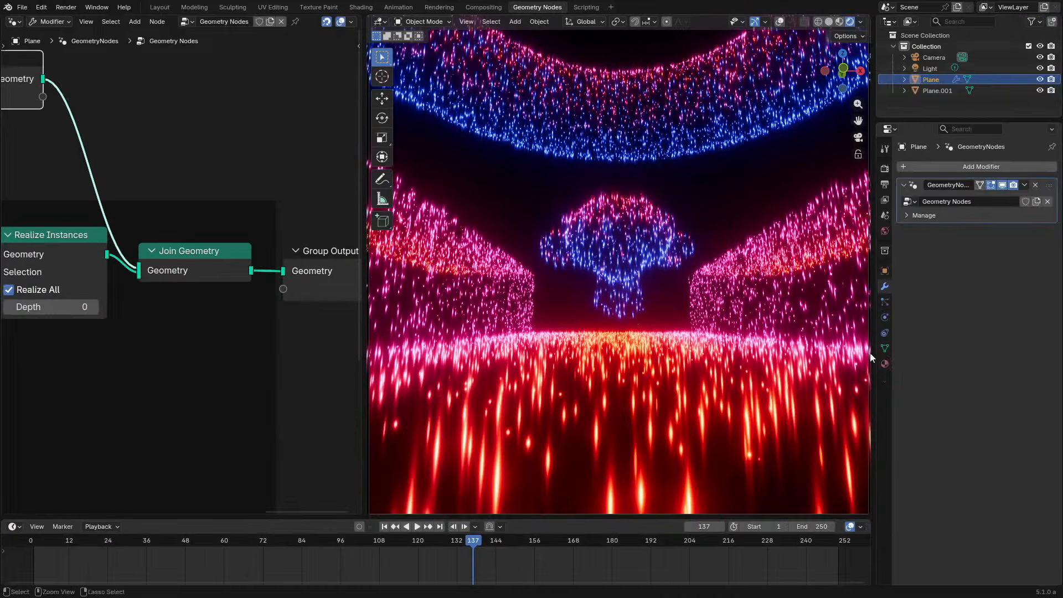
left_click(883, 363)
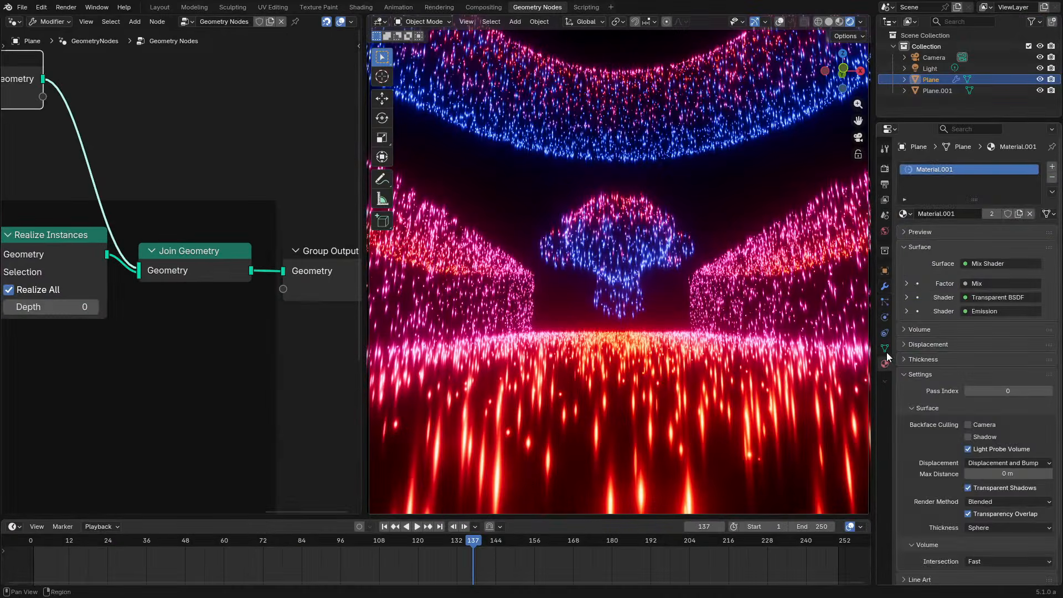
left_click(1051, 167)
left_click(1051, 178)
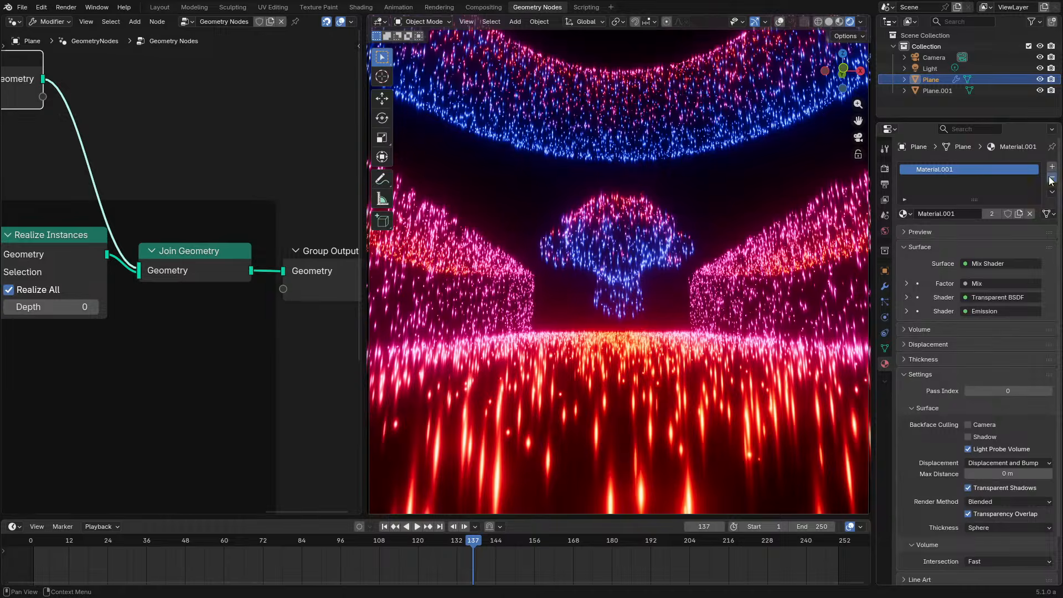
left_click(1051, 177)
left_click(964, 212)
Set the new material's Base Color to black and its Roughness to 1.000
left_click(1007, 283)
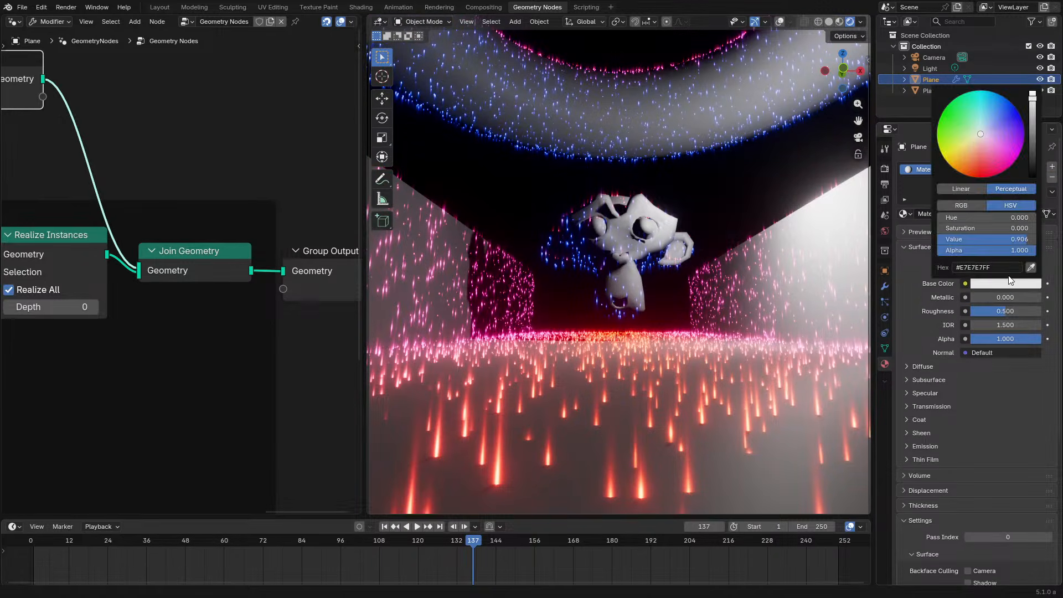
scroll(987, 174, "down", 18)
left_click_drag(984, 314, 1031, 313)
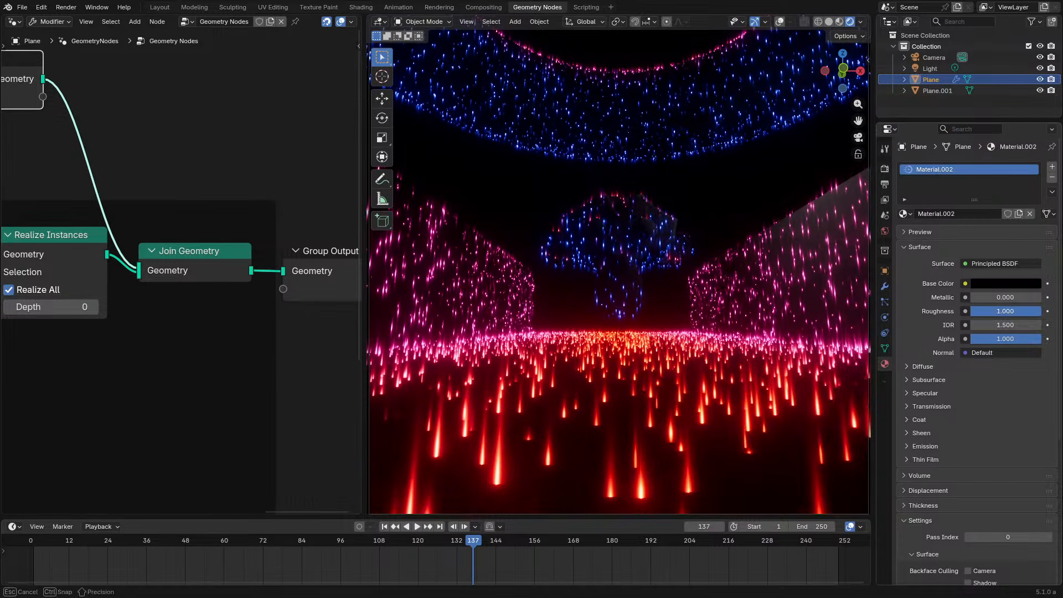
Delete the scene's light and play the animation from the beginning to examine the sparks against the black geometry
left_click(925, 73)
key("Delete")
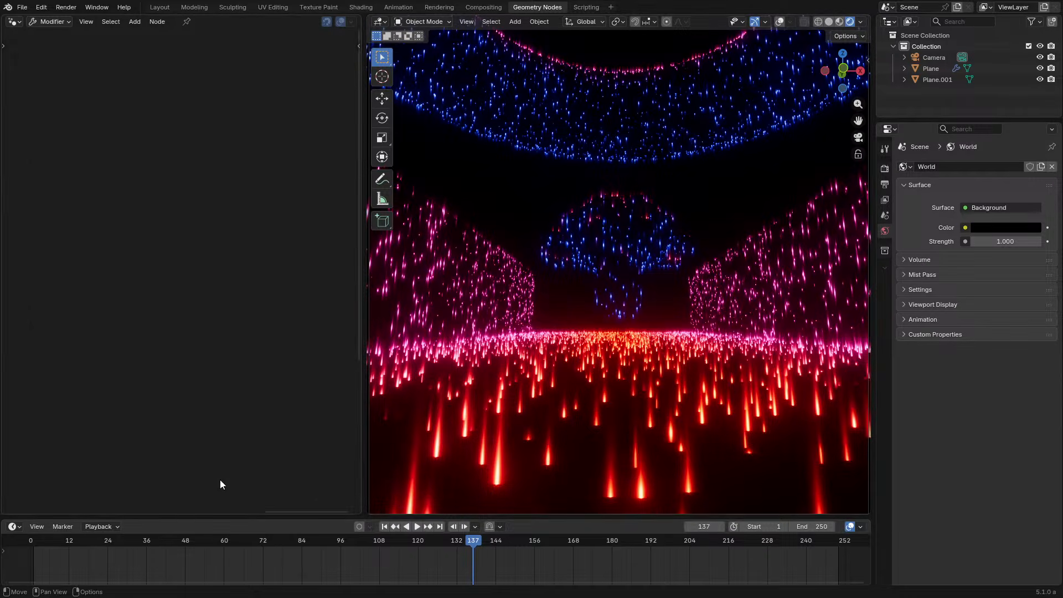
left_click(24, 541)
key("space")
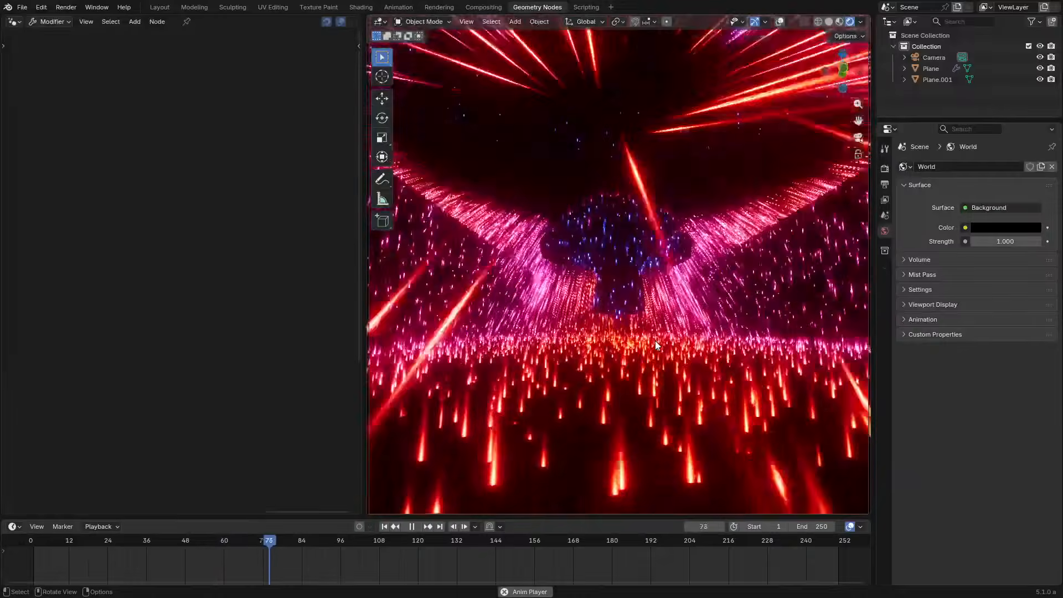
scroll(655, 340, "down", 2)
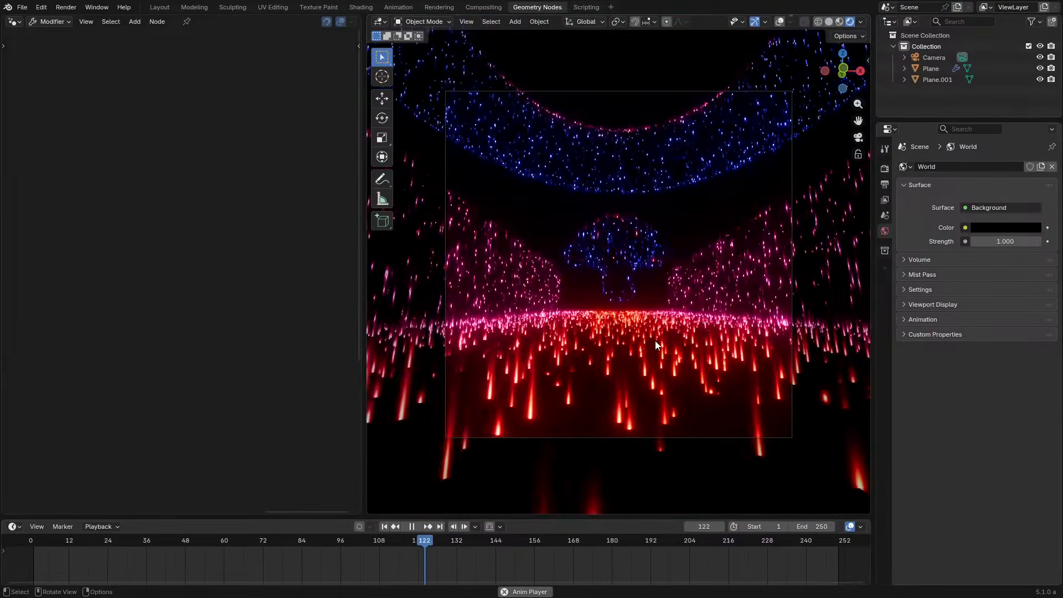
scroll(656, 340, "up", 2)
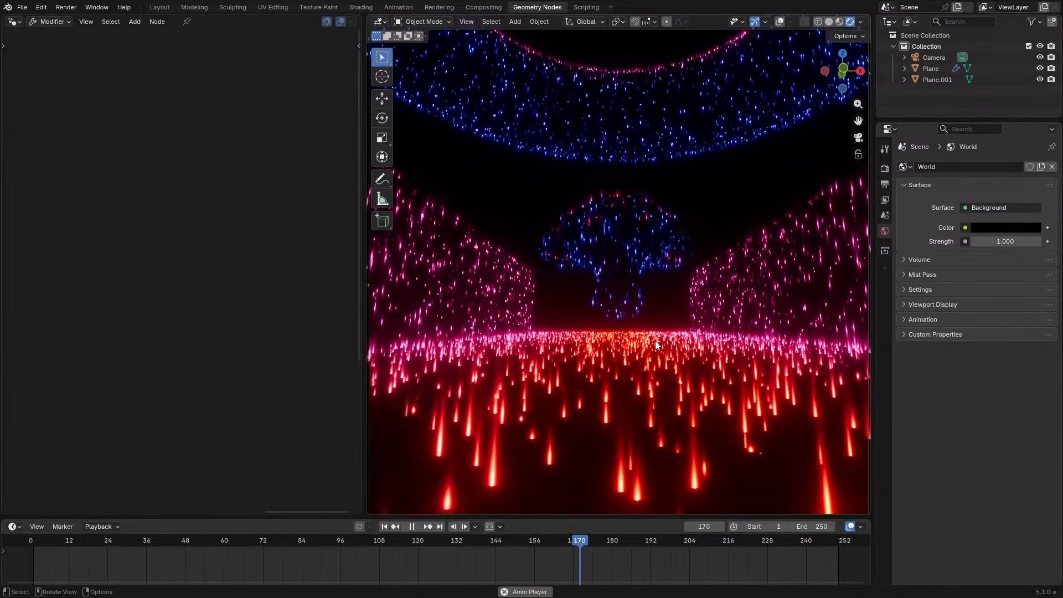
key("space")
Delete the Join Geometry node while keeping Realize Instances connected to the output, and remove the extra Group Input node of the Plane
left_click(646, 115)
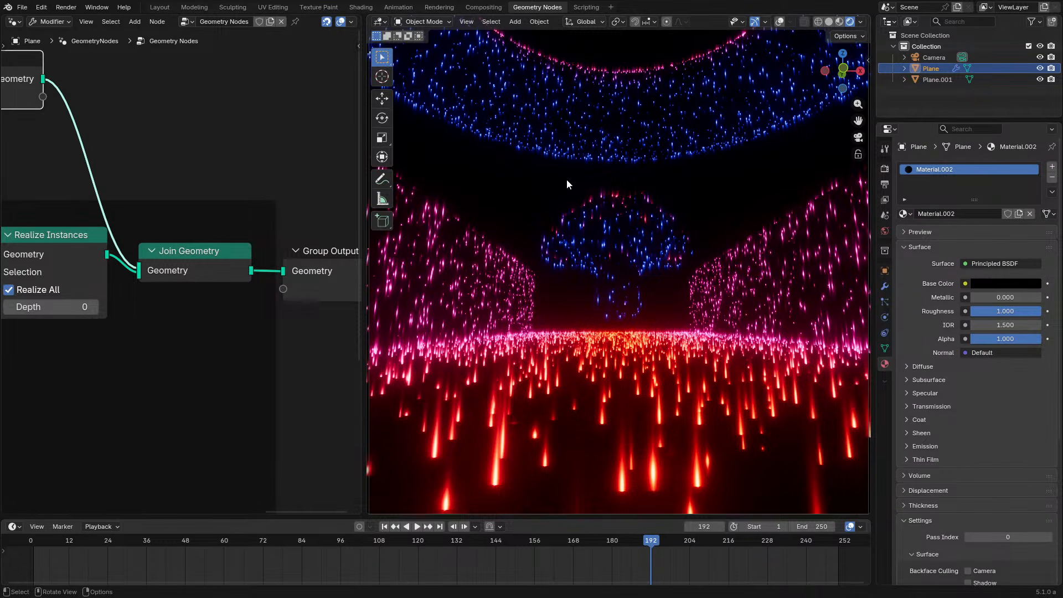
scroll(185, 256, "down", 4)
middle_click_drag(100, 259, 216, 247)
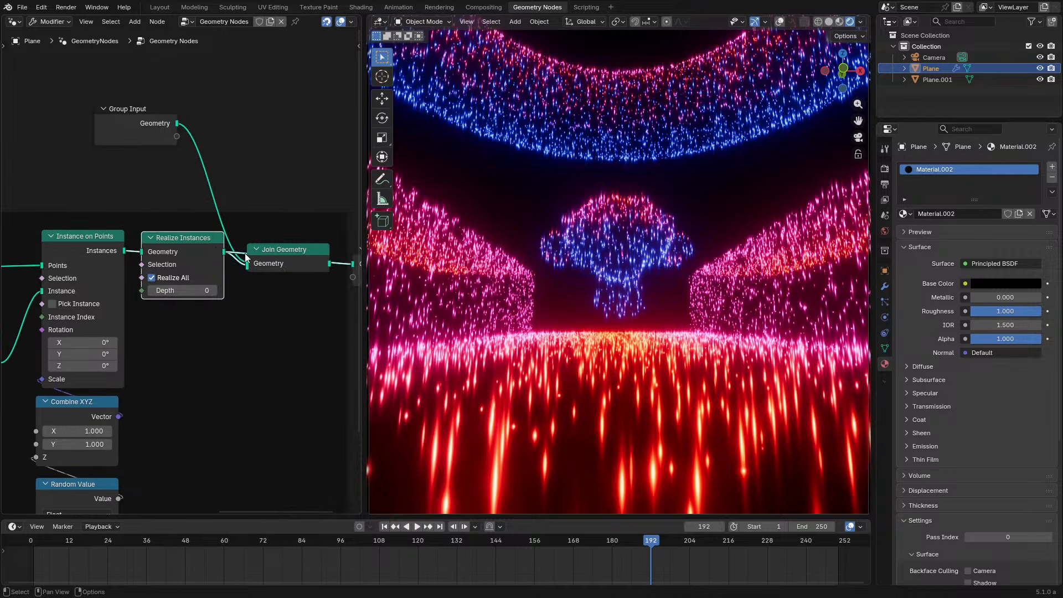
left_click(269, 251)
key("ctrl+x")
left_click(135, 115)
key("x")
middle_click_drag(671, 201, 675, 301)
key("shift+F3")
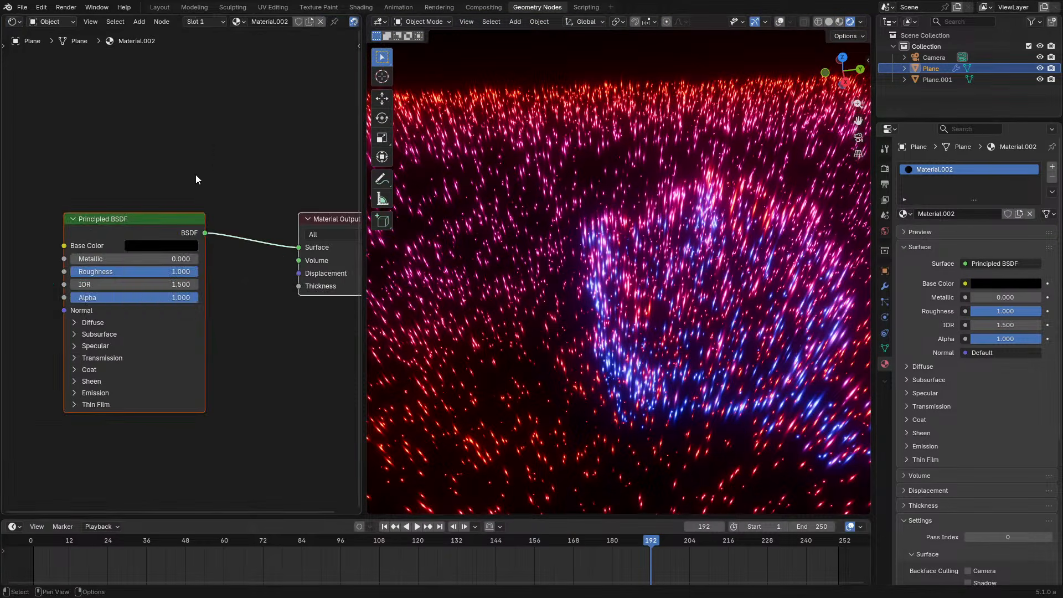
key("shift+a")
type("rayc")
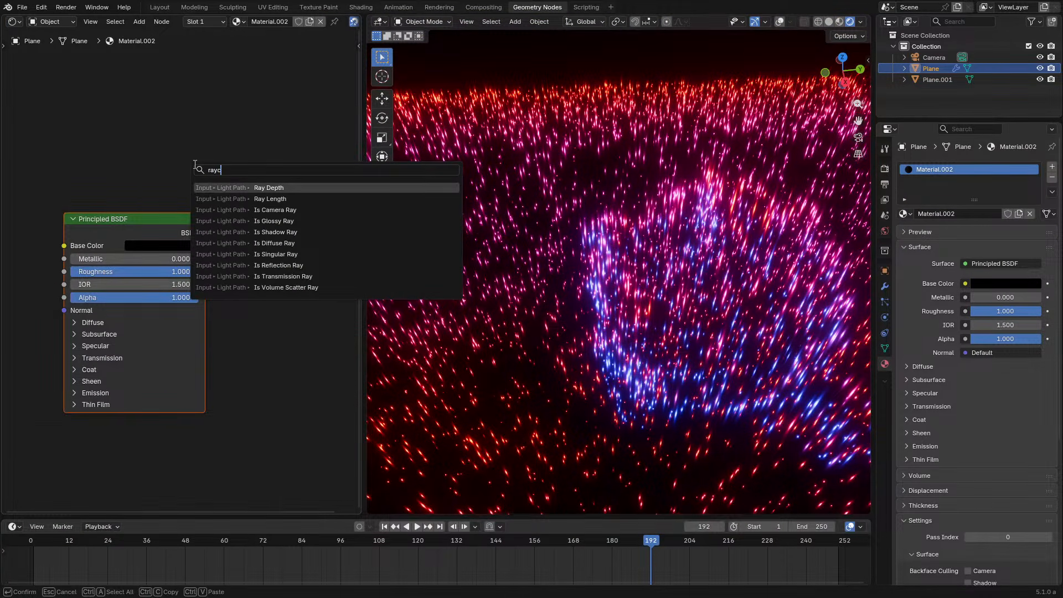
key("Escape")
middle_click_drag(821, 273, 685, 264)
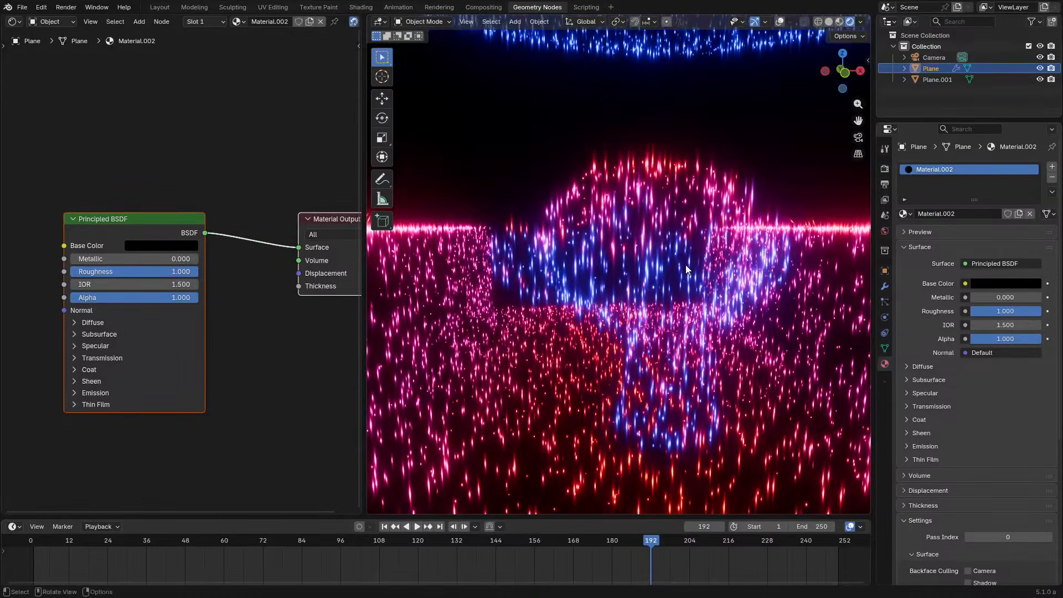
left_click(14, 21)
left_click(55, 112)
Open the shader nodes of Plane.001 and add a Layer Weight node below the norm Attribute node
left_click(17, 23)
left_click(51, 122)
scroll(204, 247, "down", 5)
scroll(177, 310, "up", 1)
left_click(922, 81)
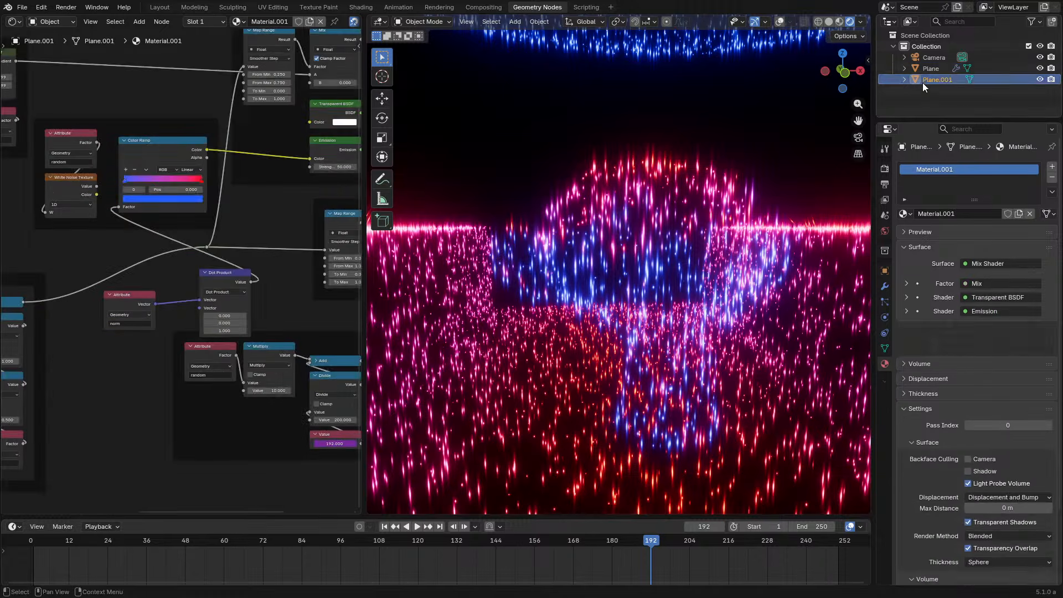
scroll(140, 313, "up", 4)
key("shift+a")
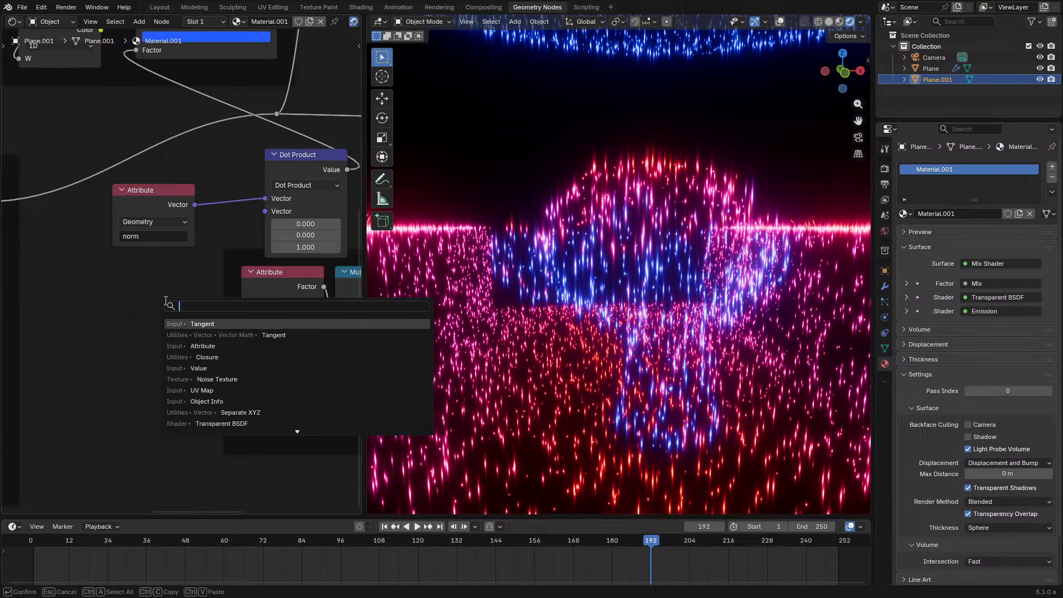
type("layer")
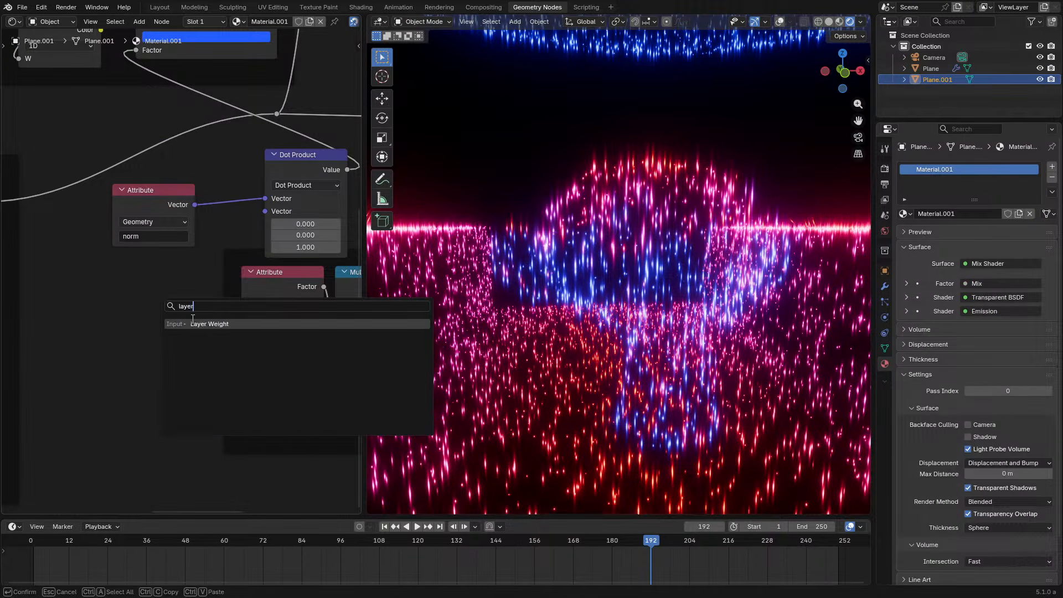
key("Return")
left_click(131, 289)
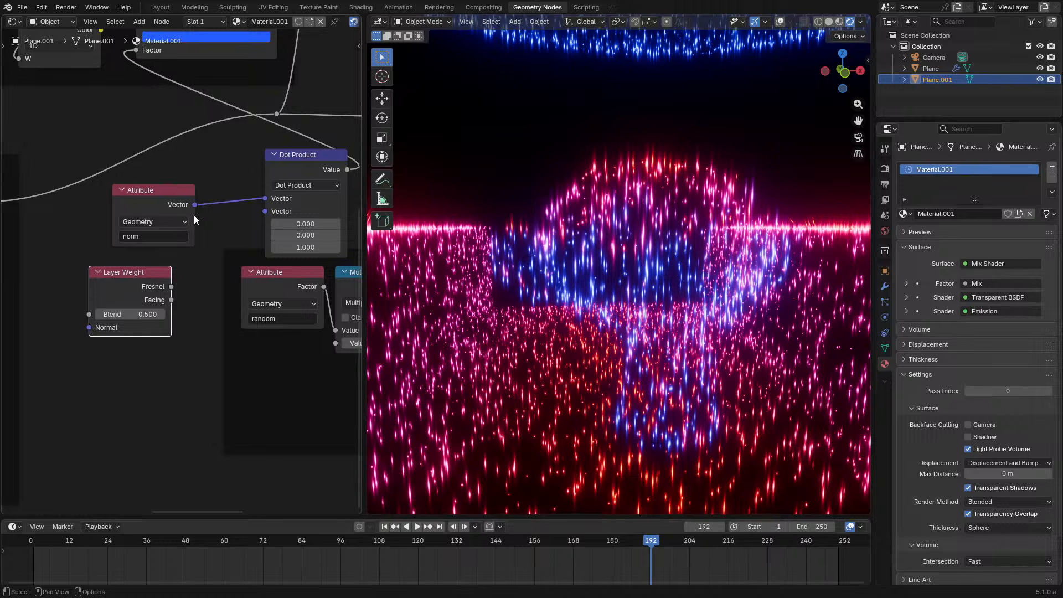
Connect the norm Attribute's Vector to the Layer Weight's Normal and preview the Fresnel and Facing outputs on the particles from several angles
left_click_drag(195, 204, 110, 316)
left_click(134, 284, "ctrl+shift")
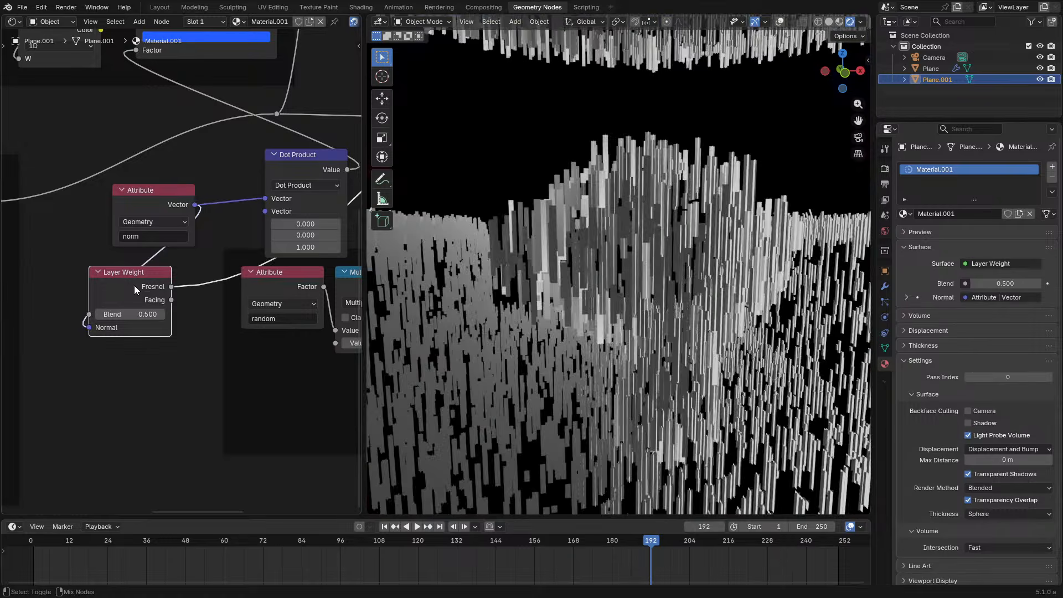
left_click(135, 284, "ctrl+shift")
middle_click_drag(679, 311, 650, 298)
scroll(650, 299, "down", 8)
right_click(539, 274)
scroll(575, 233, "up", 8)
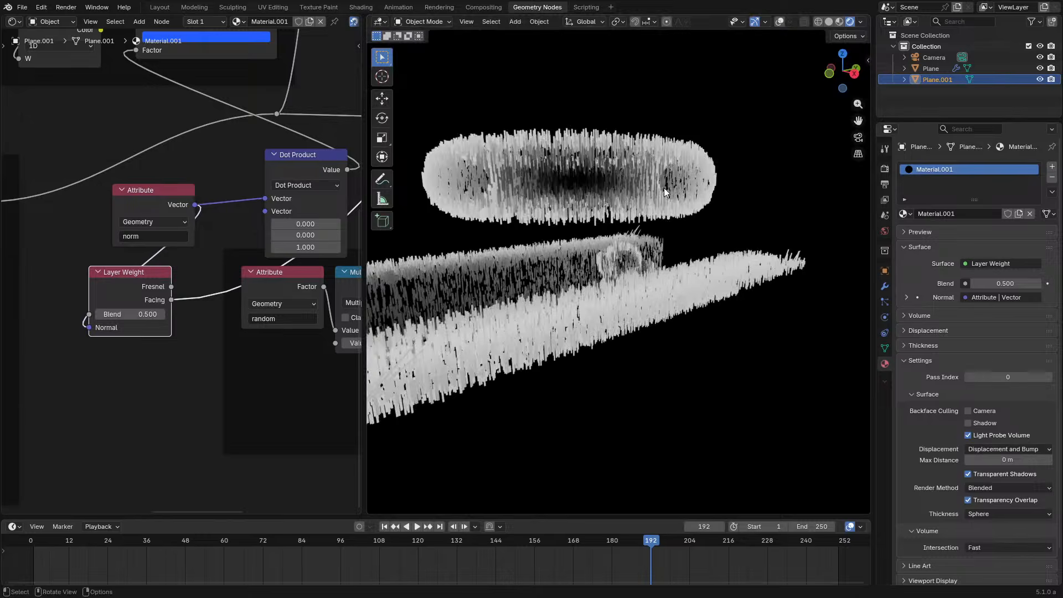
middle_click_drag(595, 213, 698, 252)
scroll(587, 238, "down", 5)
Connect the Layer Weight's Facing output to the Color Ramp's Factor and restore the Mix Shader as the material's surface output
key("ctrl+space")
scroll(536, 259, "up", 3)
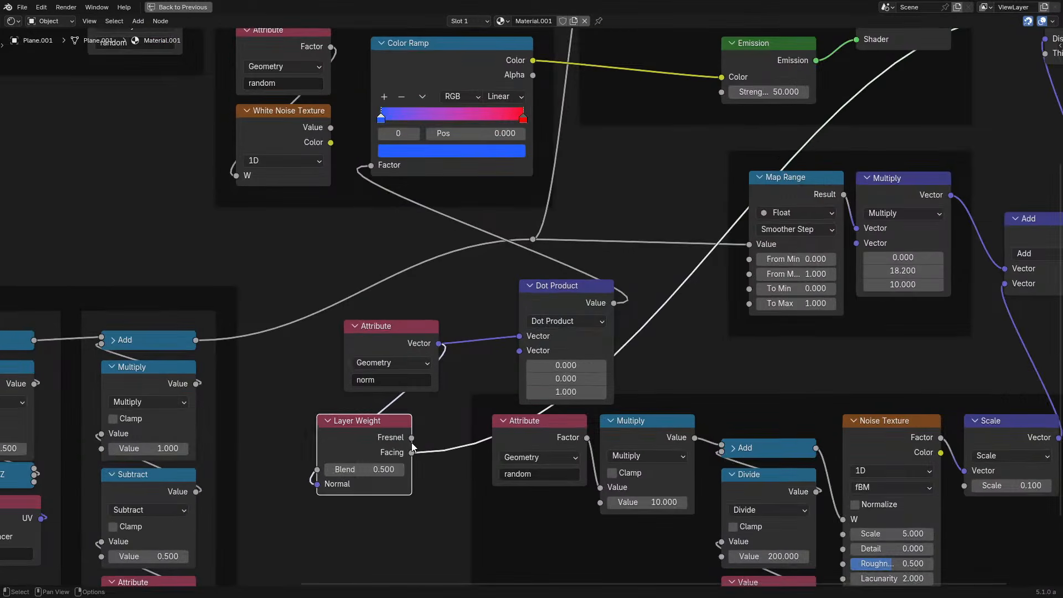
left_click_drag(412, 452, 370, 164)
scroll(441, 158, "down", 2)
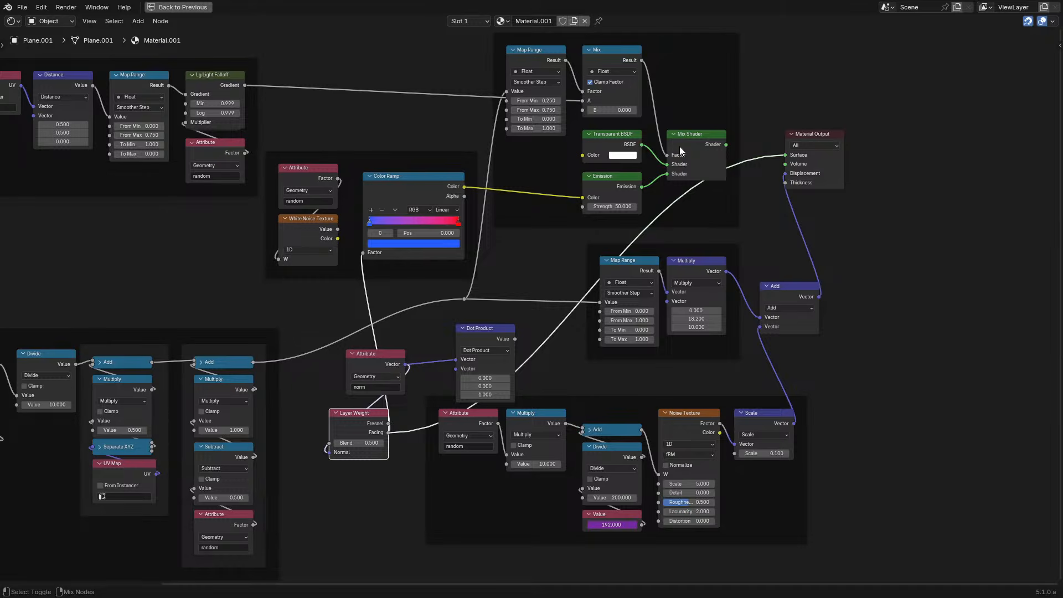
left_click(680, 147, "ctrl+shift")
Remove the Dot Product node and place the Layer Weight node in its spot beside the norm Attribute node
left_click(496, 339)
key("ctrl+x")
left_click_drag(348, 431, 452, 350)
Orbit around the particles, return to the camera view and briefly play the animation to examine the facing-based coloring
key("ctrl+space")
scroll(658, 245, "down", 4)
middle_click_drag(659, 246, 588, 256)
middle_click_drag(593, 256, 616, 252)
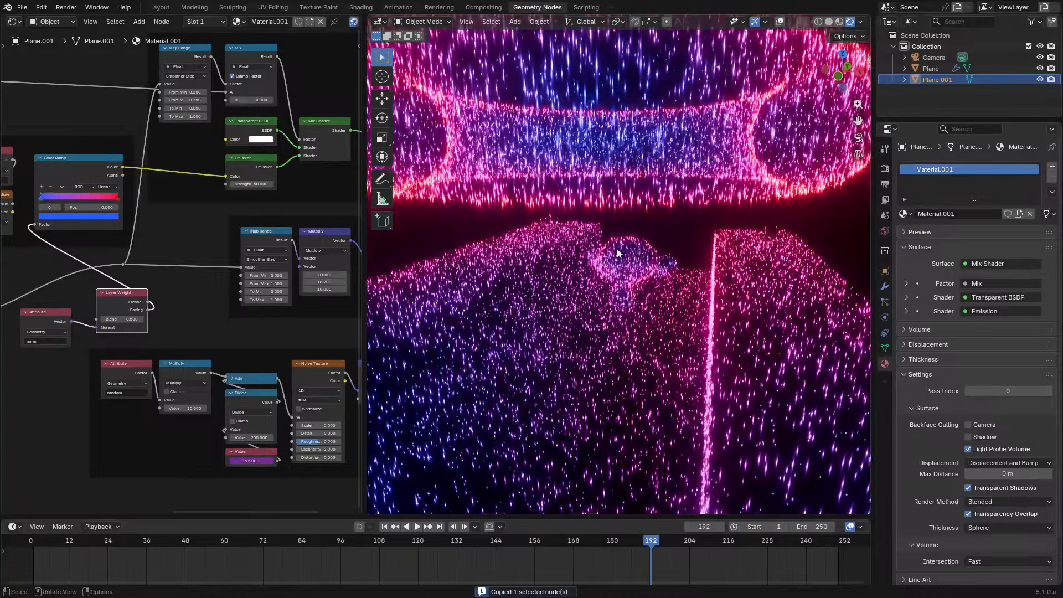
key("KP_0")
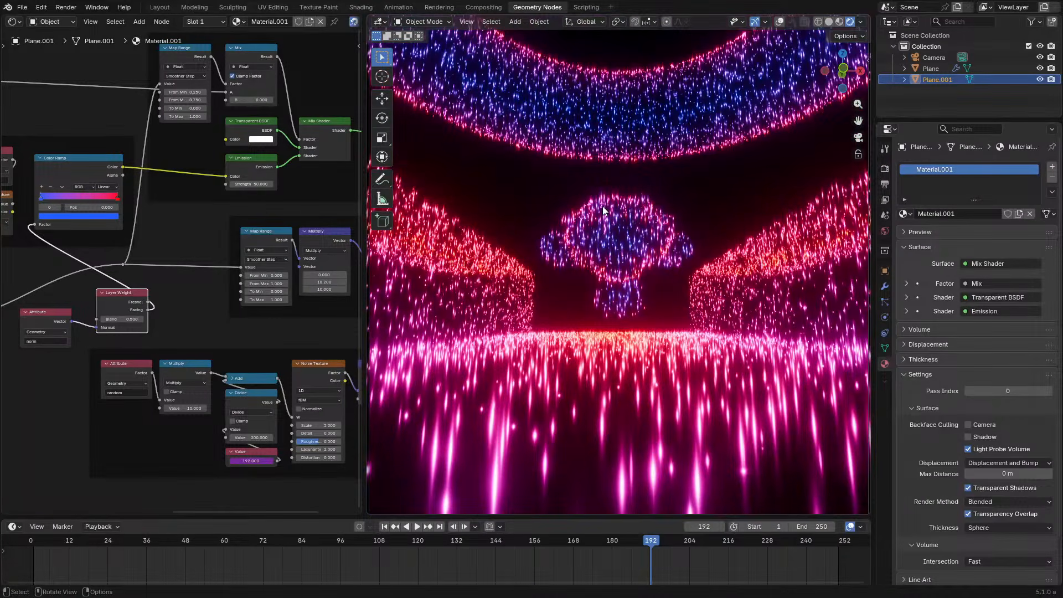
key("space")
key("space")
Move the norm Attribute and Layer Weight nodes together into the empty area below the framed node groups
middle_click_drag(28, 373, 190, 290)
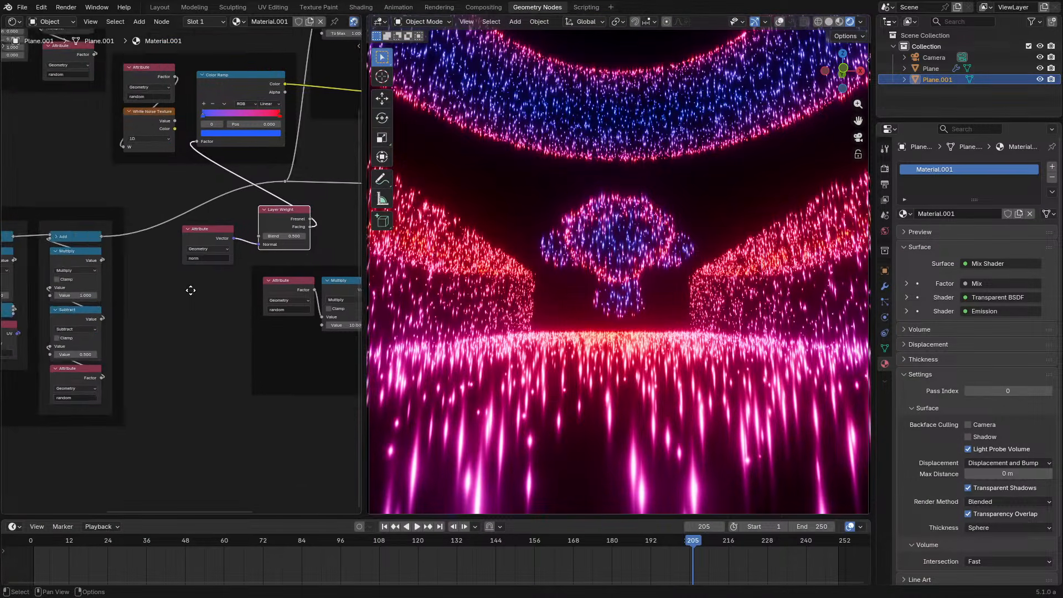
scroll(192, 289, "up", 1)
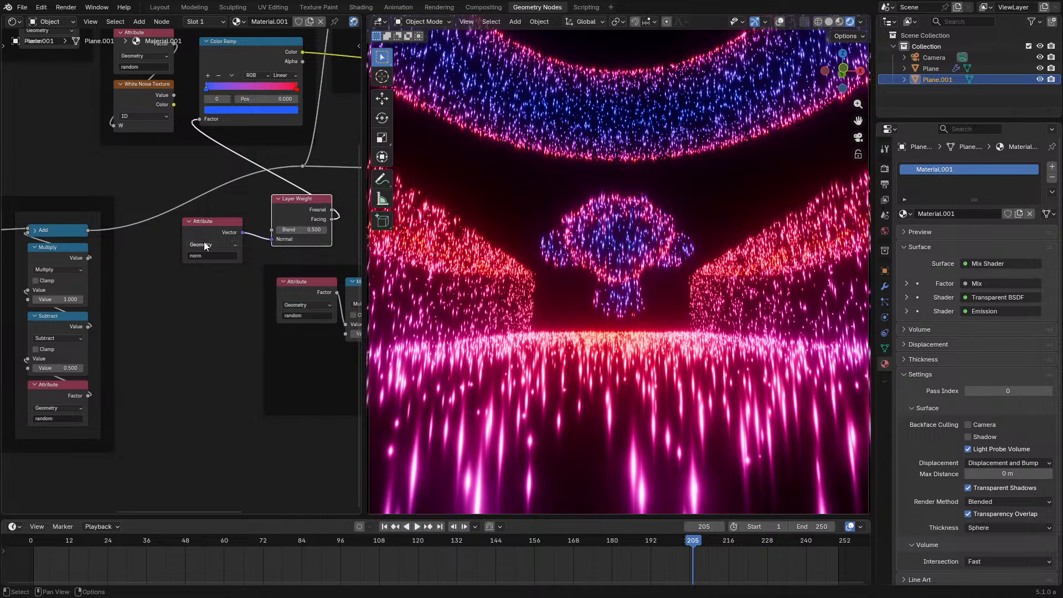
left_click(205, 220)
left_click(276, 238, "shift")
middle_click_drag(282, 250, 270, 135)
key("g")
left_click(78, 410)
middle_click_drag(79, 409, 135, 317)
scroll(94, 319, "up", 6)
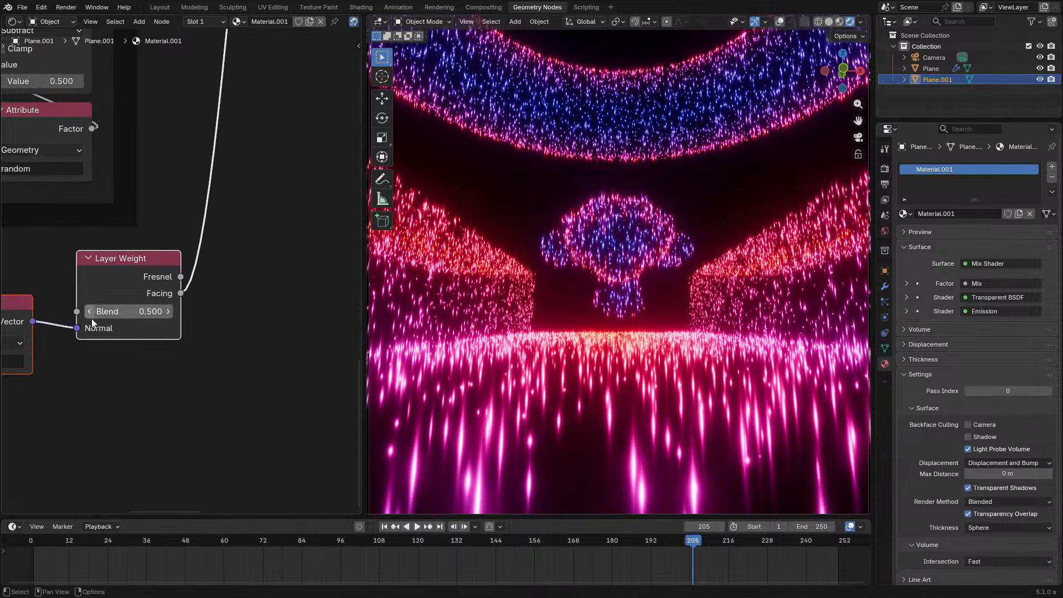
left_click_drag(31, 323, 135, 410)
right_click(135, 409)
Add another Attribute node below the norm Attribute and set its type to View Layer
scroll(123, 429, "down", 4)
middle_click_drag(121, 432, 218, 333)
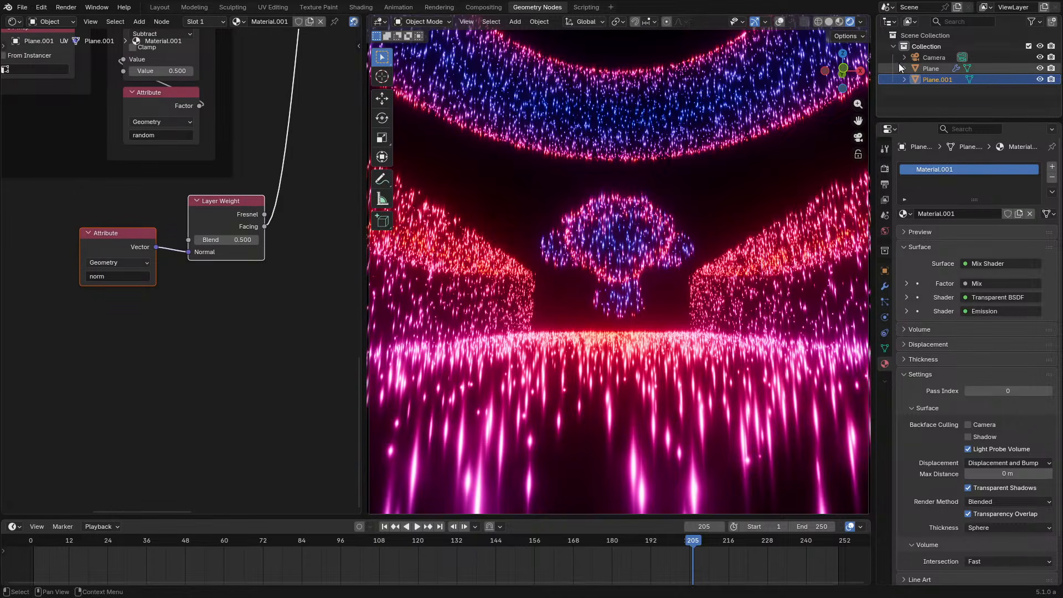
middle_click_drag(145, 383, 161, 349)
key("shift+a")
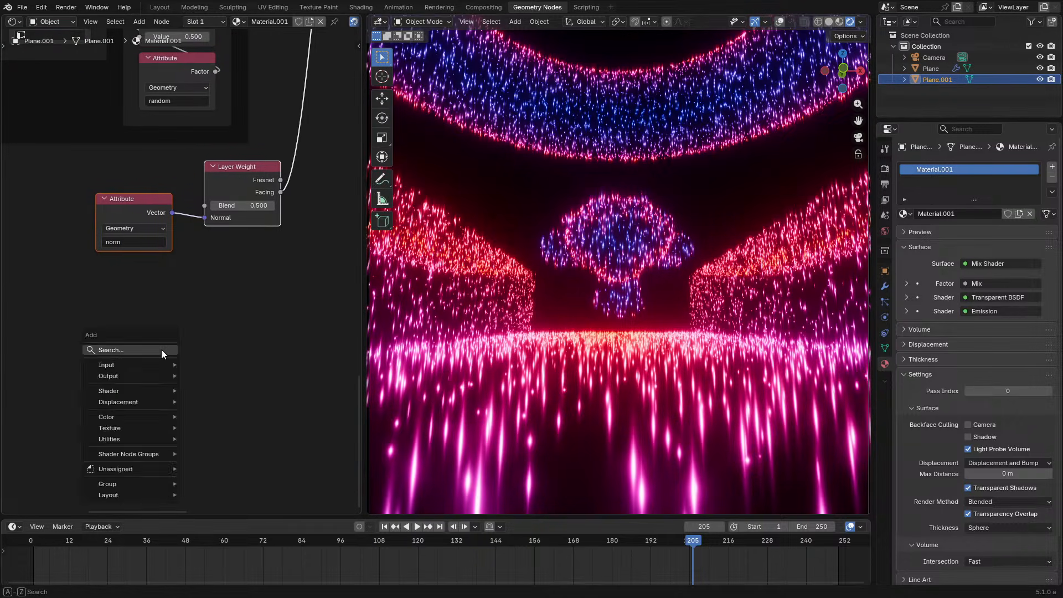
type("c")
key("ctrl+a")
type("at")
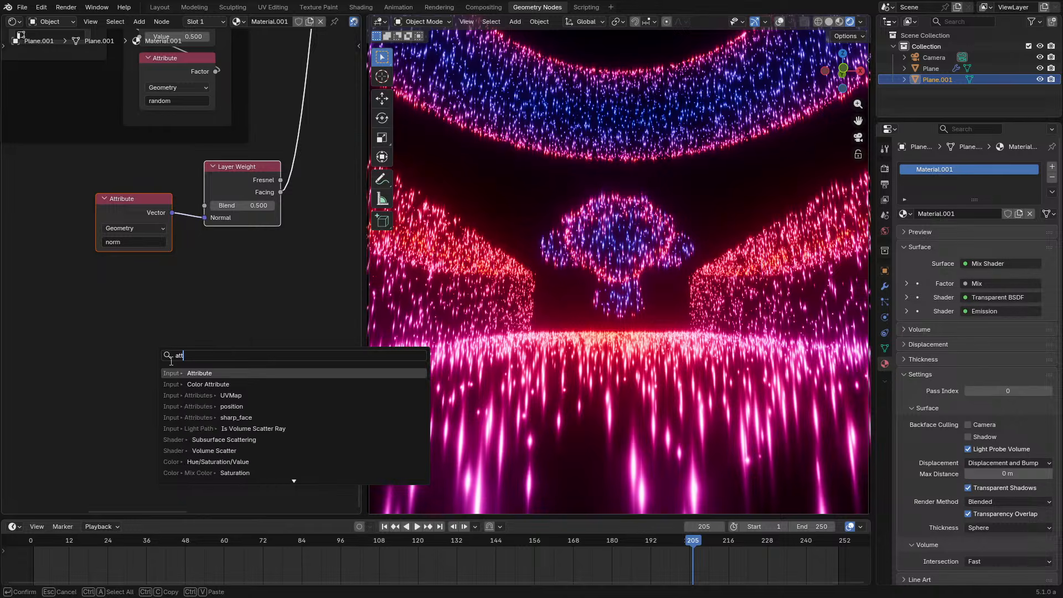
key("Return")
left_click(47, 298)
left_click(105, 369)
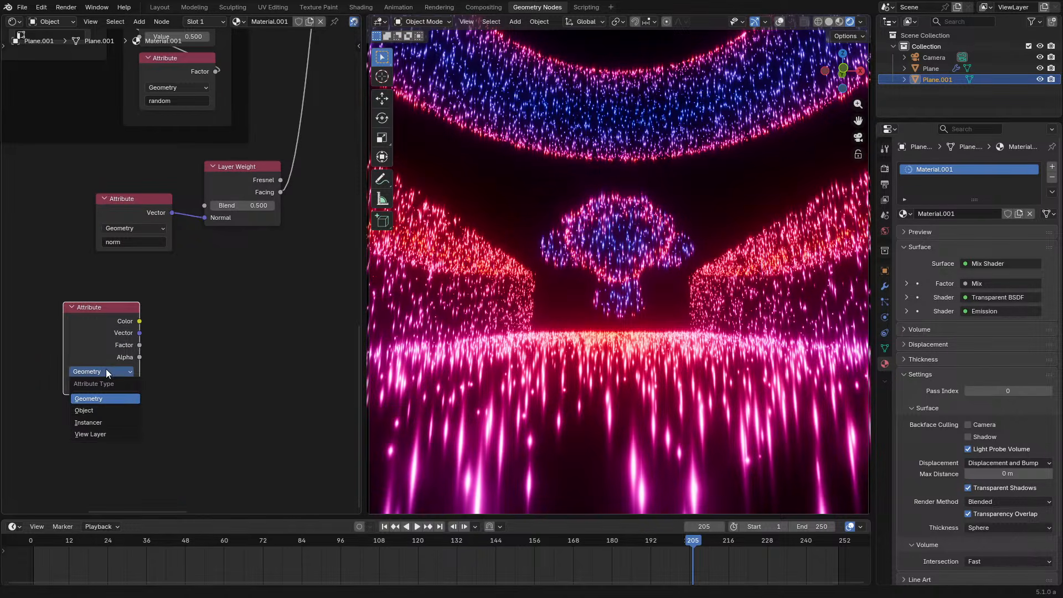
left_click(99, 431)
middle_click_drag(85, 394, 141, 338)
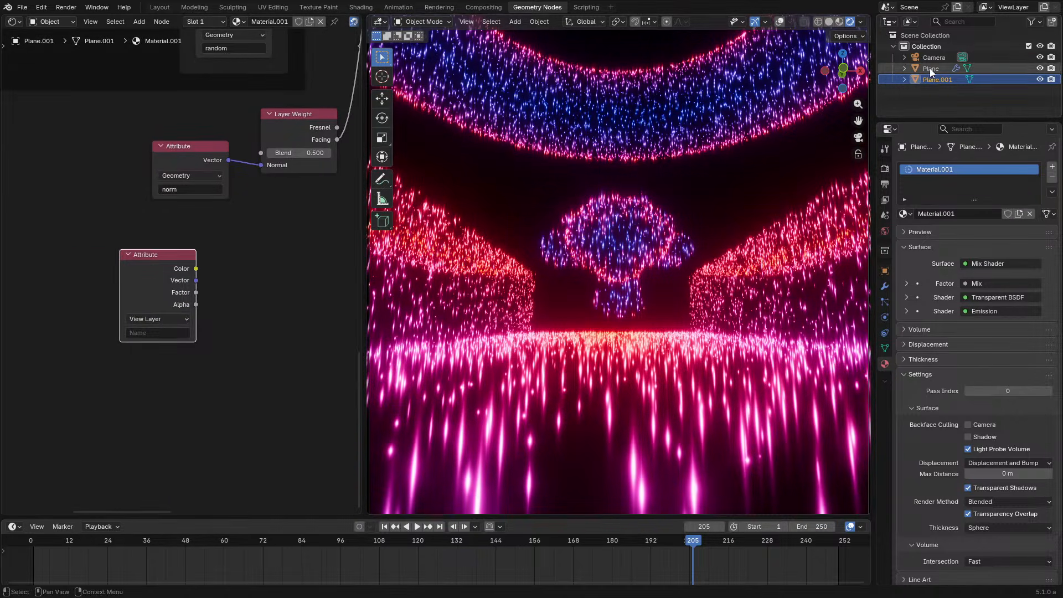
Copy the full data path of the Camera's Y location and reselect the Plane object
left_click(930, 68)
left_click(932, 57)
left_click(883, 270)
right_click(977, 210)
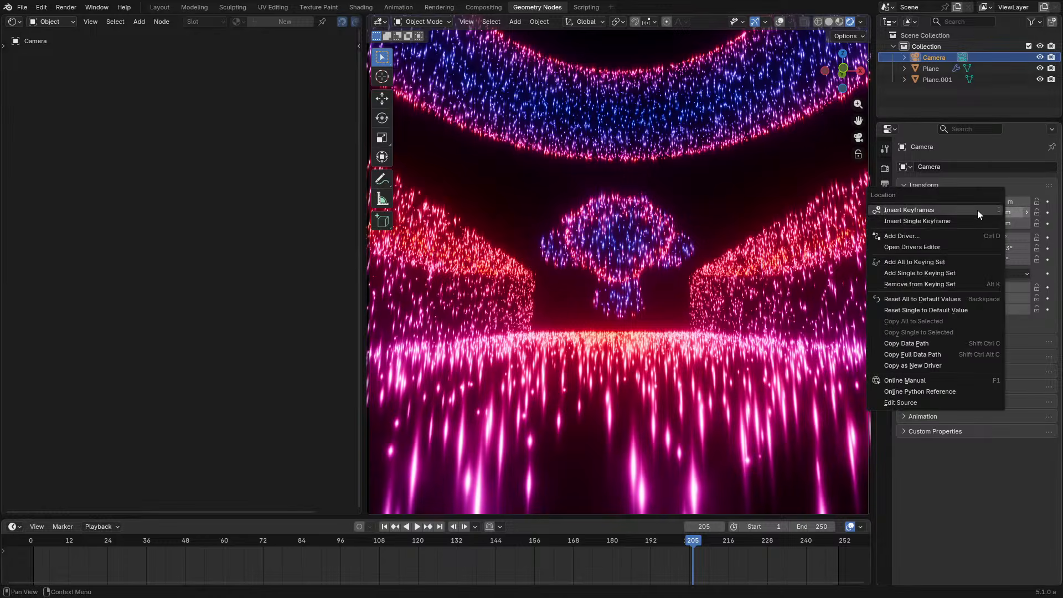
left_click(918, 356)
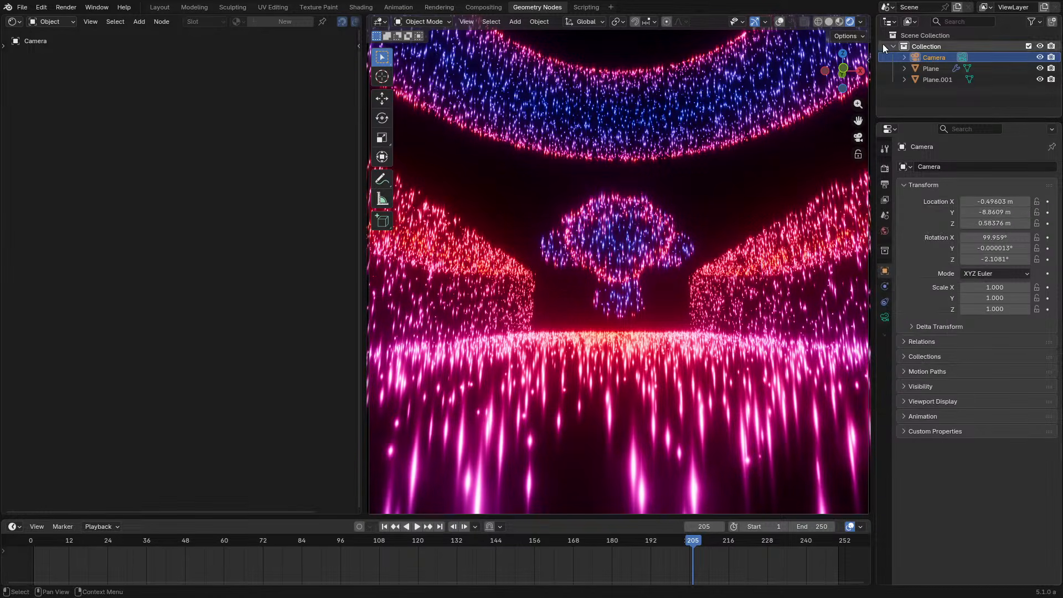
left_click(927, 68)
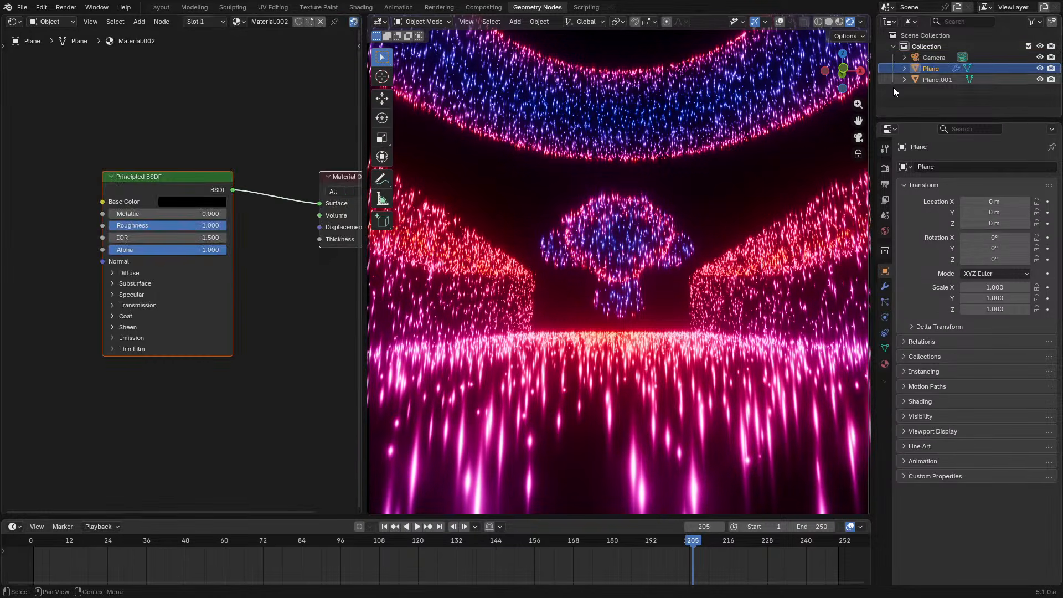
In Plane.001's material, name the View Layer Attribute with the copied Camera location path without the bpy.data. prefix, and preview its Vector output
left_click(934, 82)
scroll(128, 362, "up", 3)
left_click(130, 363)
key("ctrl+v")
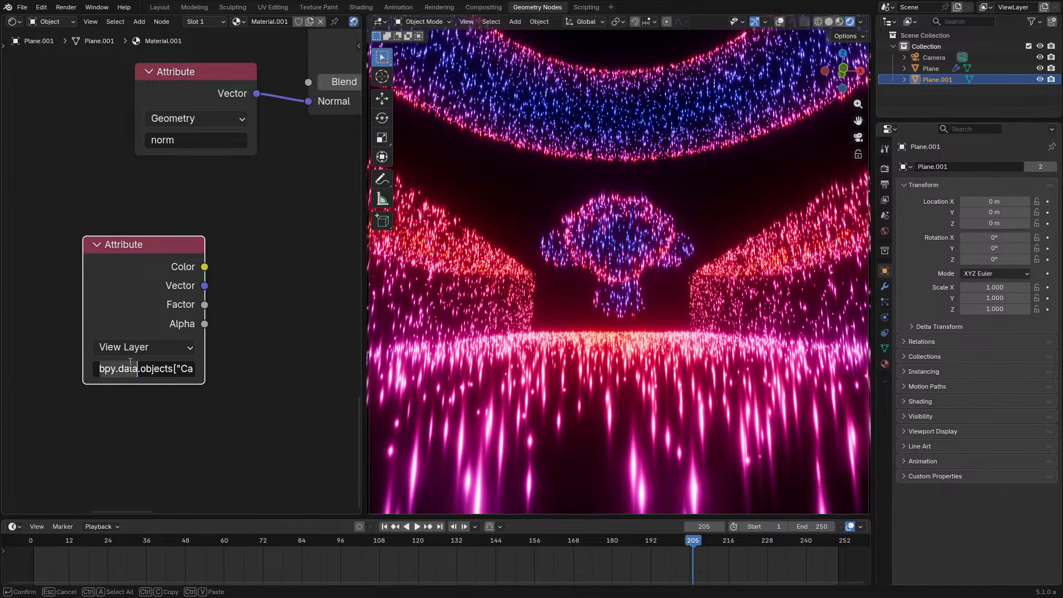
key("Return")
left_click(168, 306, "ctrl+shift")
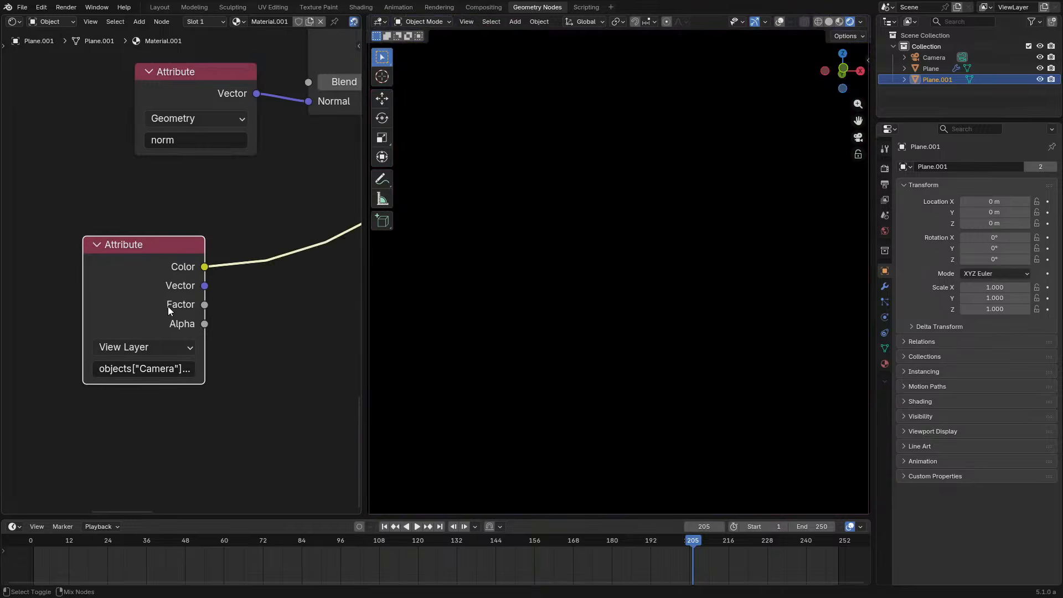
left_click(167, 307, "ctrl+shift")
Add a Subtract vector math node fed by the camera Attribute's Vector output
scroll(168, 307, "down", 1)
left_click_drag(204, 285, 265, 287)
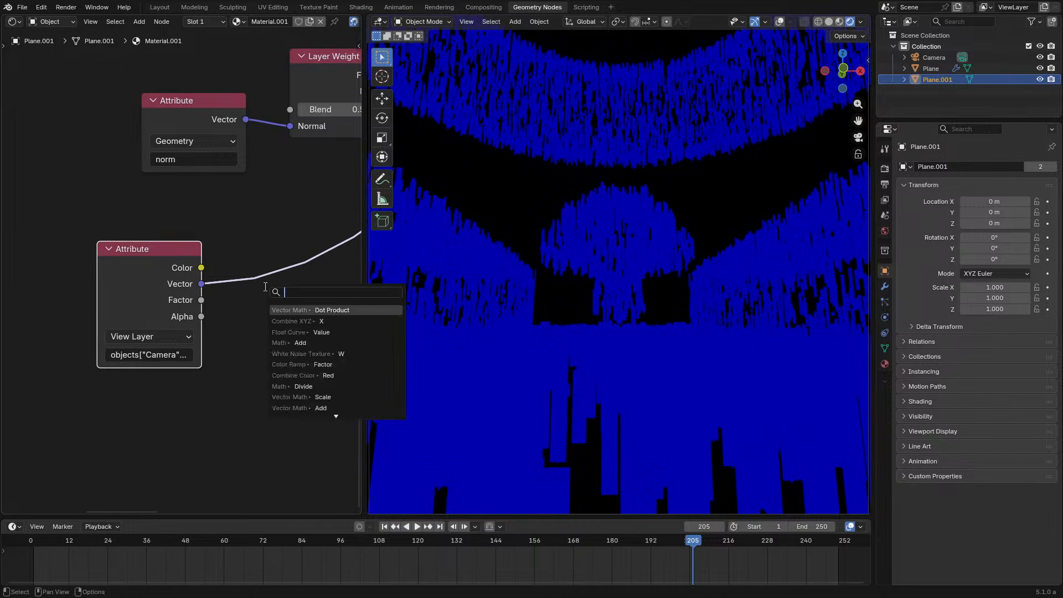
type("subtr")
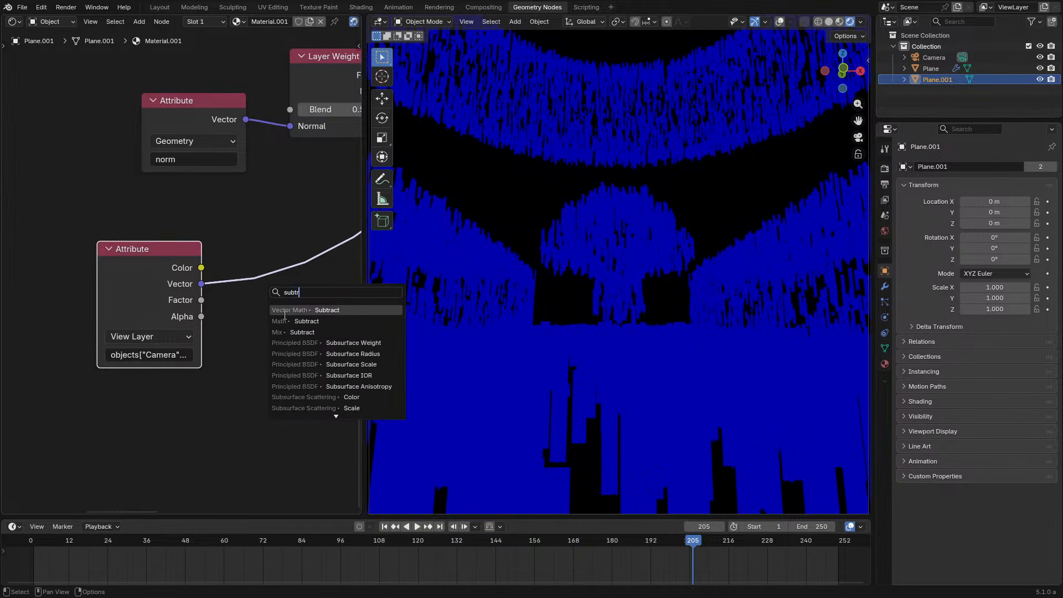
left_click(284, 312)
Duplicate the norm Attribute below the camera Attribute, rename the copy pos, connect it to the Subtract node and preview the result
left_click(199, 118)
key("shift+d")
left_click(161, 407)
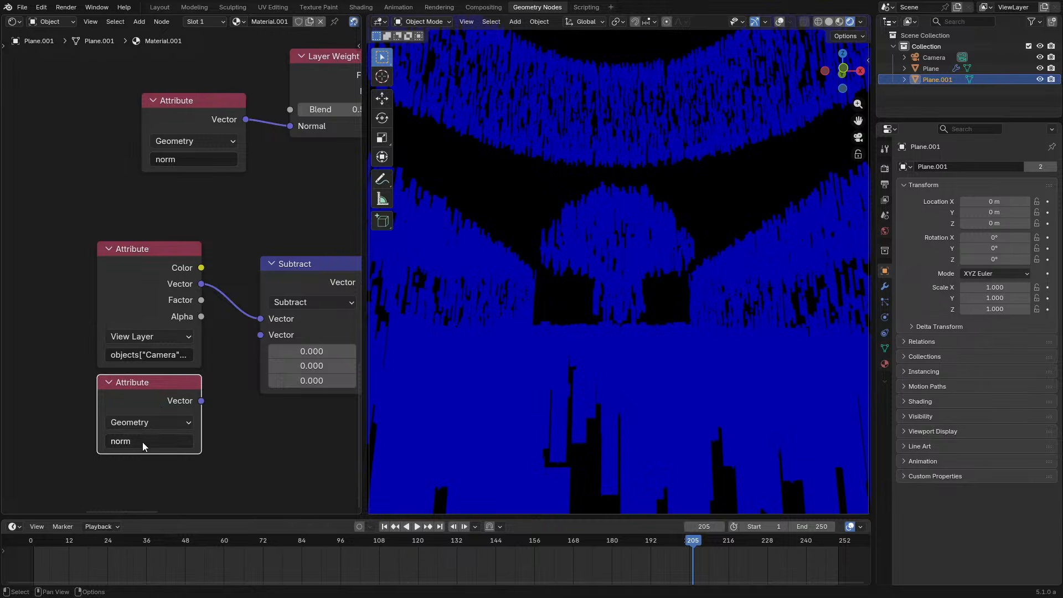
left_click(143, 442)
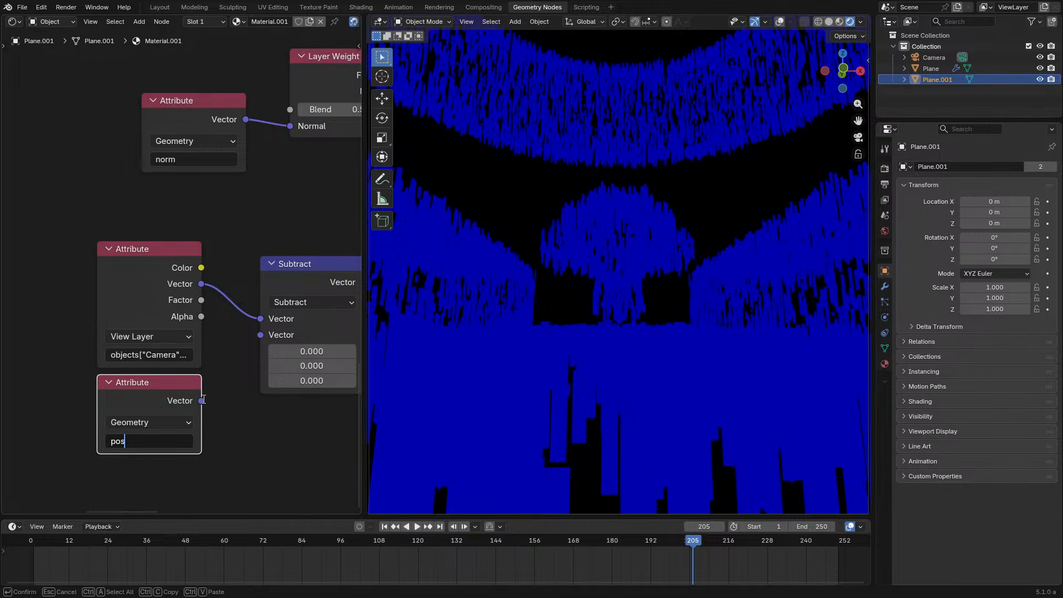
type("pos")
key("Return")
left_click_drag(200, 400, 260, 335)
left_click(296, 283)
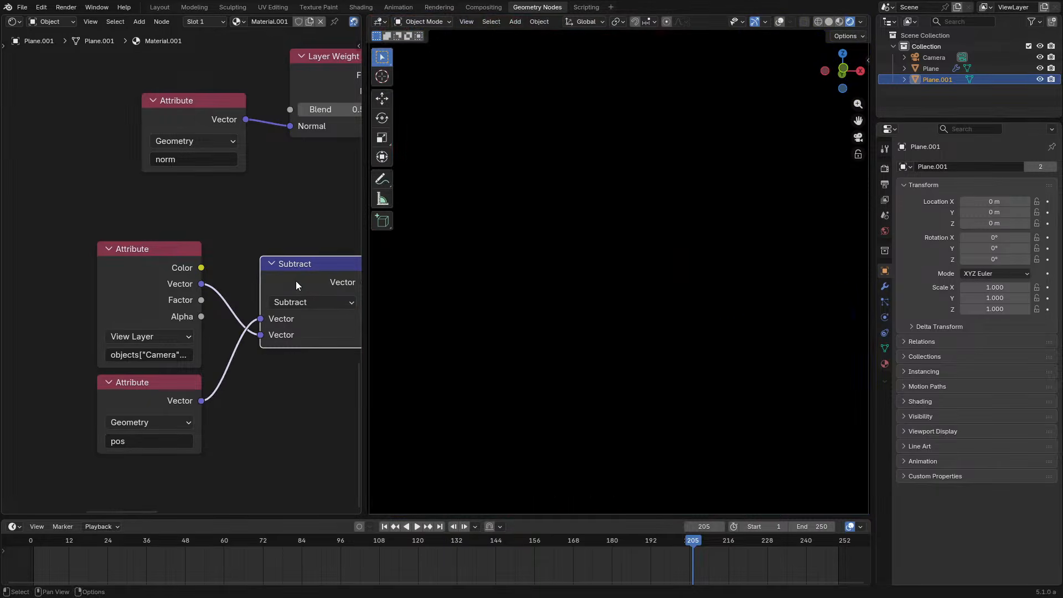
Add a Normalize vector math node after the Subtract node
scroll(295, 281, "down", 2)
middle_click_drag(307, 281, 168, 320)
left_click_drag(201, 320, 246, 332)
right_click(244, 325)
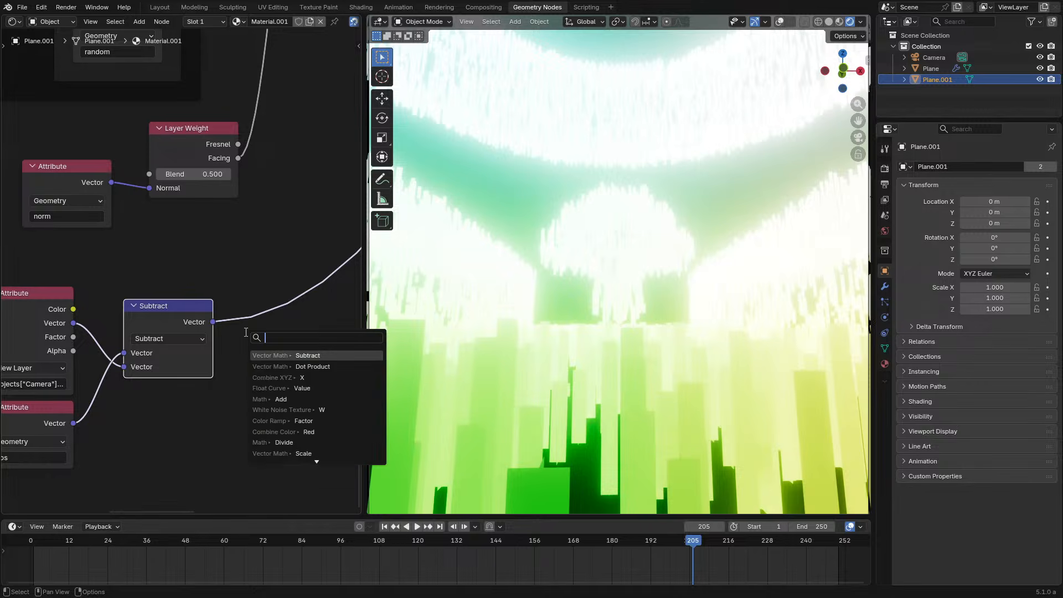
type("norm")
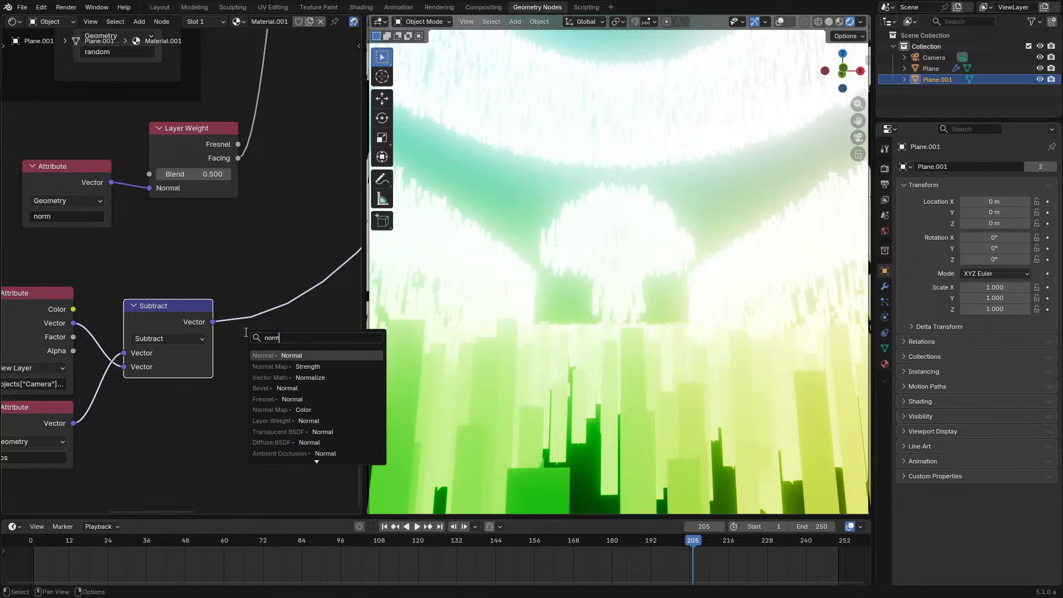
type("a")
key("Down")
key("Down")
key("Return")
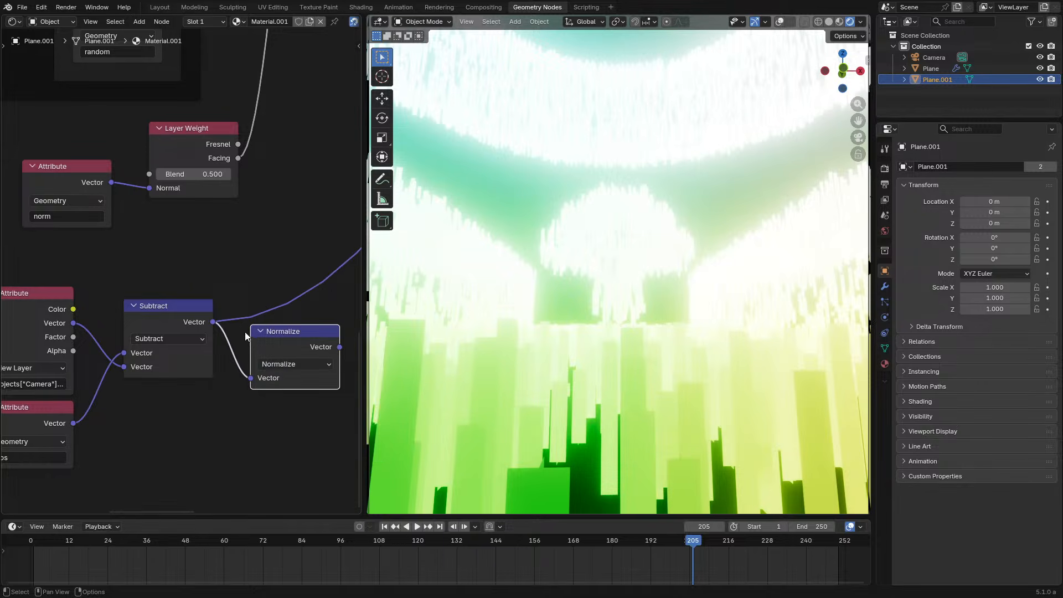
left_click(244, 331)
Preview the Normalize output, collapse the Normalize and Subtract nodes, and stack Normalize above Subtract beside the attributes
left_click(291, 350, "ctrl+shift")
key("h")
left_click(162, 319)
key("h")
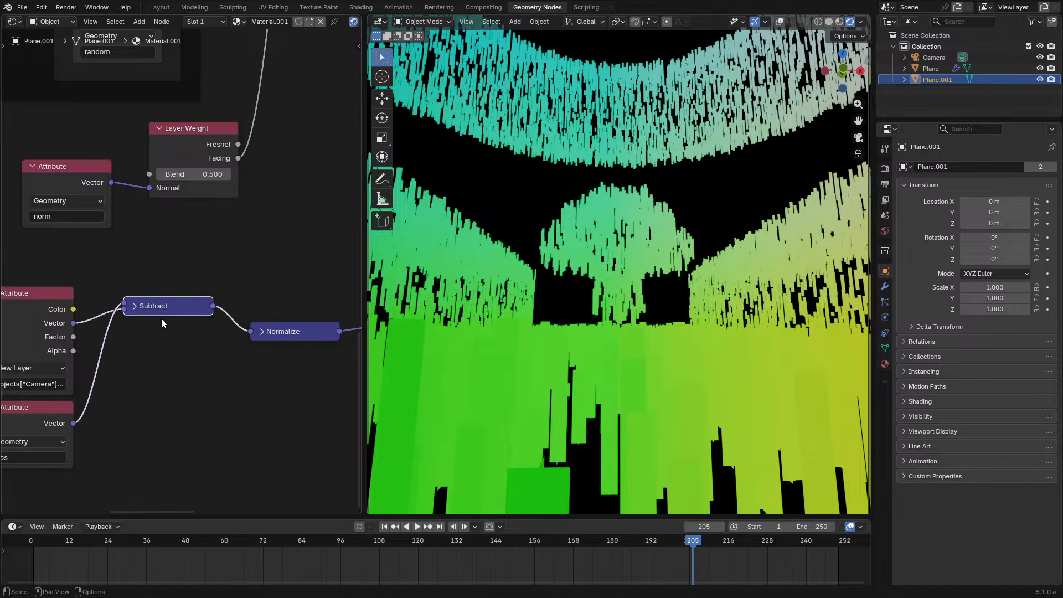
key("g")
left_click(147, 386)
left_click_drag(306, 330, 168, 343)
Add a Dot Product node combining the norm attribute with the normalized vector, and preview its value
left_click_drag(111, 182, 221, 243)
type("dot")
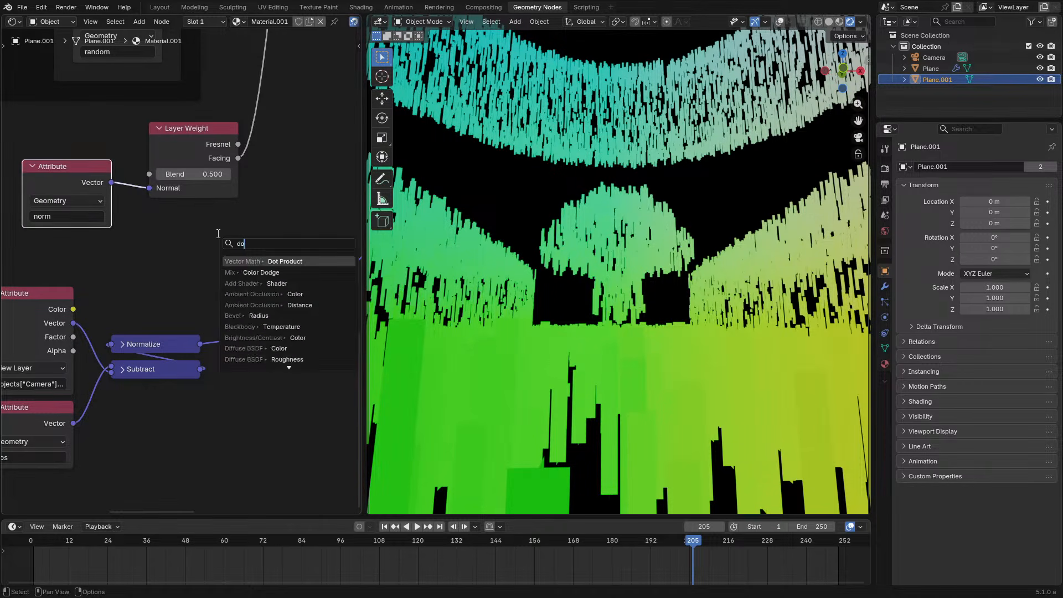
key("Return")
left_click(215, 239)
left_click(195, 343)
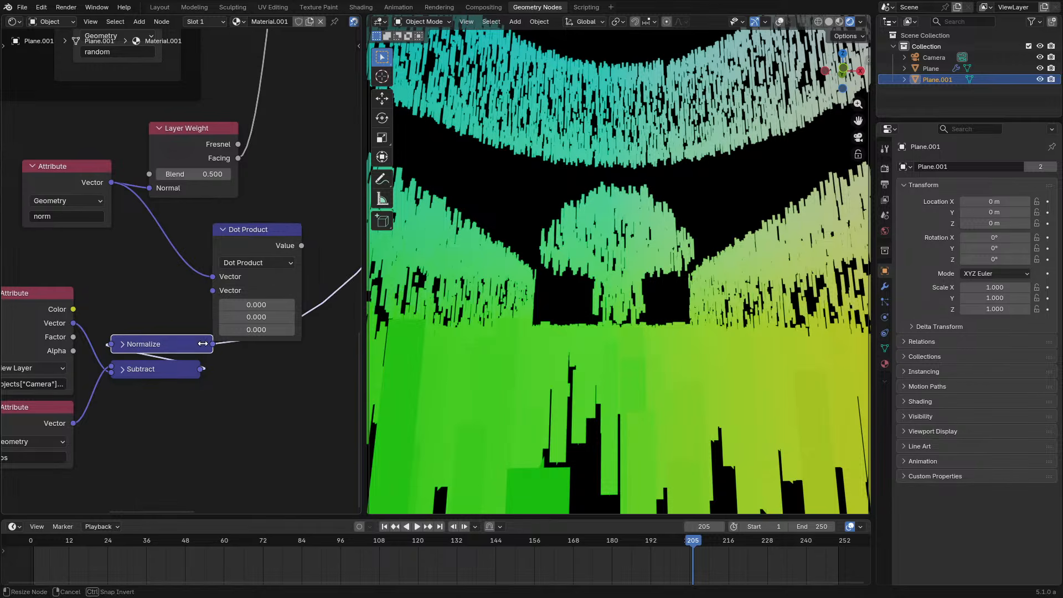
left_click_drag(221, 297, 221, 296)
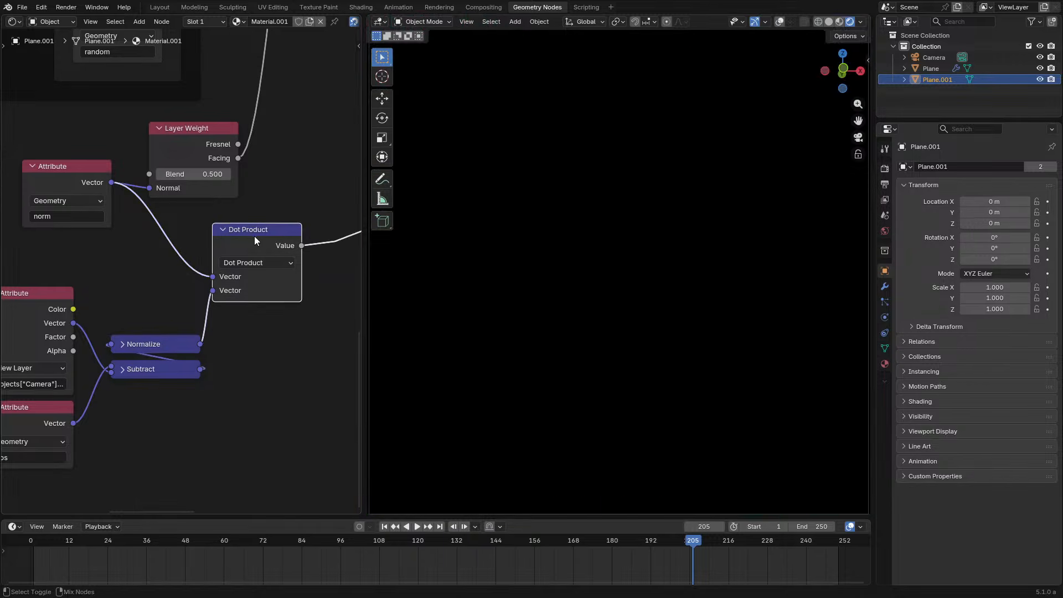
left_click_drag(249, 229, 274, 241)
Swap the Subtract node's two inputs so that pos is subtracted from the camera location
middle_click_drag(504, 245, 436, 316)
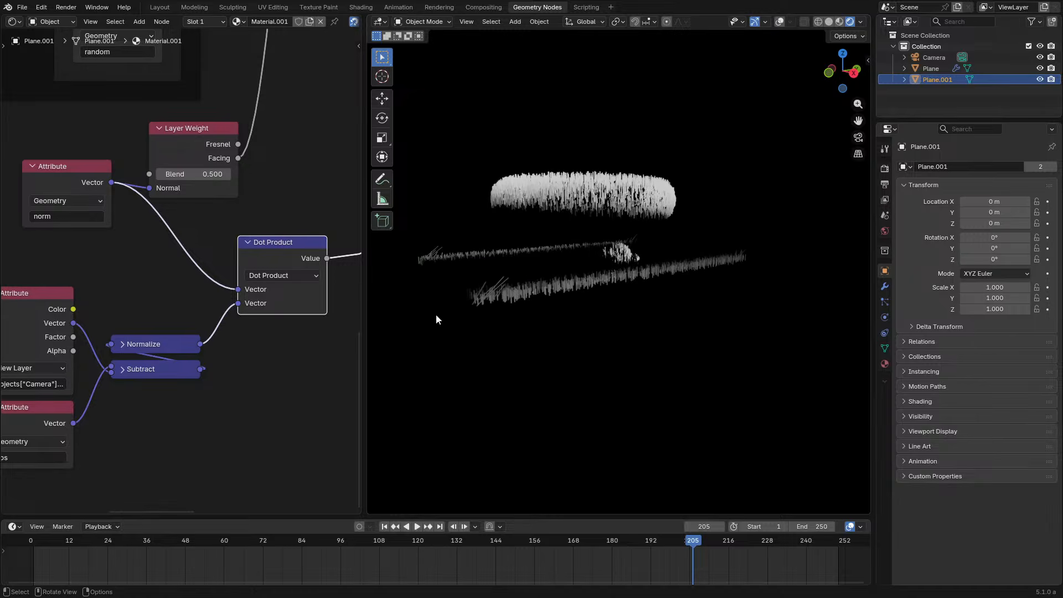
left_click(154, 363)
key("alt+s")
Hide the camera Attribute's unused outputs and move the node down next to the pos Attribute
left_click(21, 324)
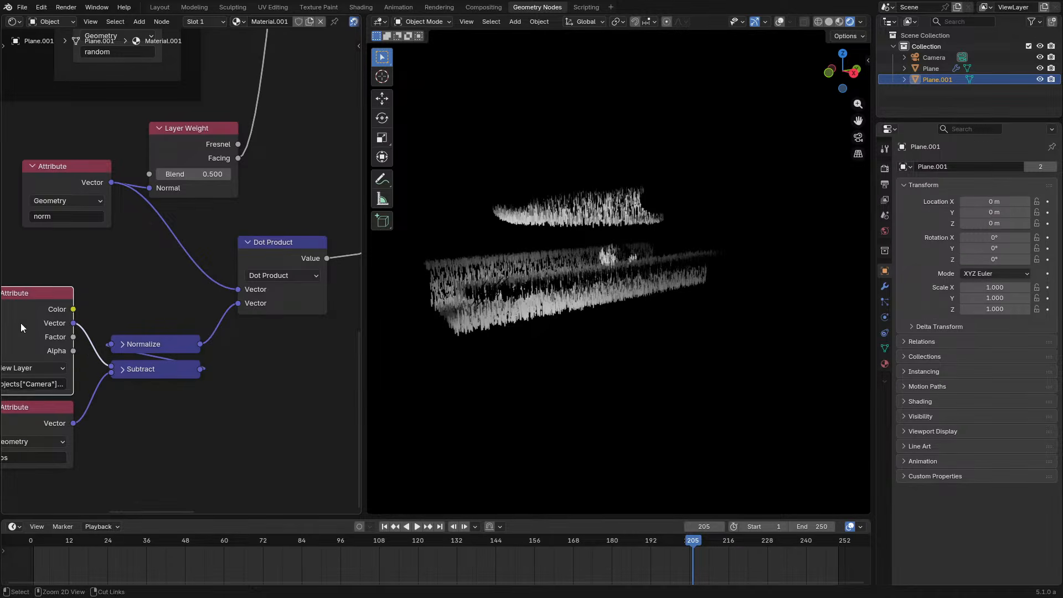
key("ctrl+h")
left_click_drag(49, 305, 50, 343)
Examine the dot product shading on the particles from several angles and from the camera view
scroll(584, 273, "up", 4)
middle_click_drag(583, 273, 528, 320)
scroll(546, 298, "down", 6)
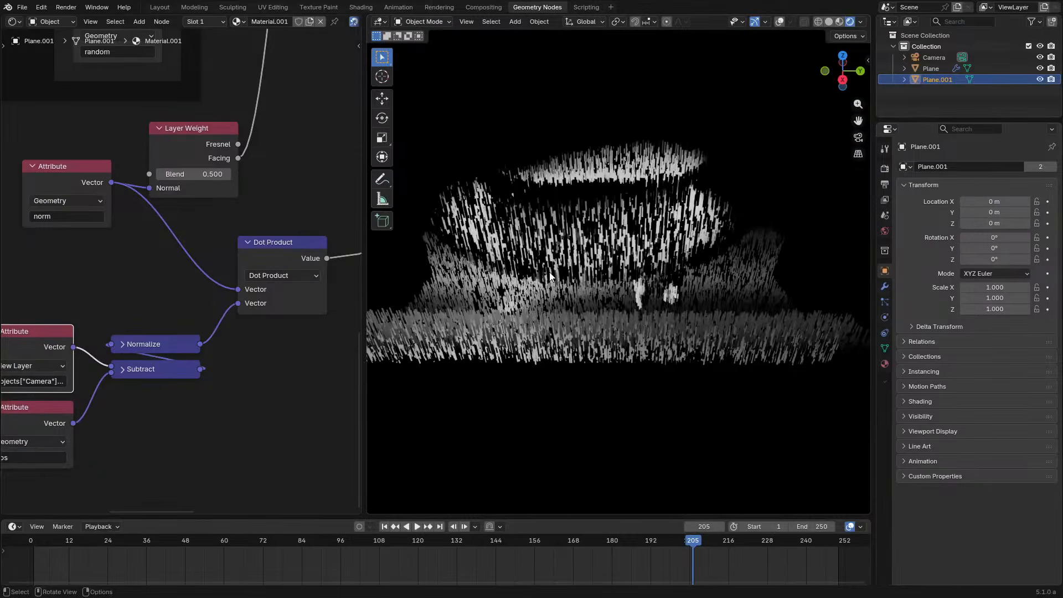
scroll(550, 275, "up", 4)
middle_click_drag(549, 275, 699, 255)
scroll(573, 298, "up", 4)
scroll(699, 255, "up", 3)
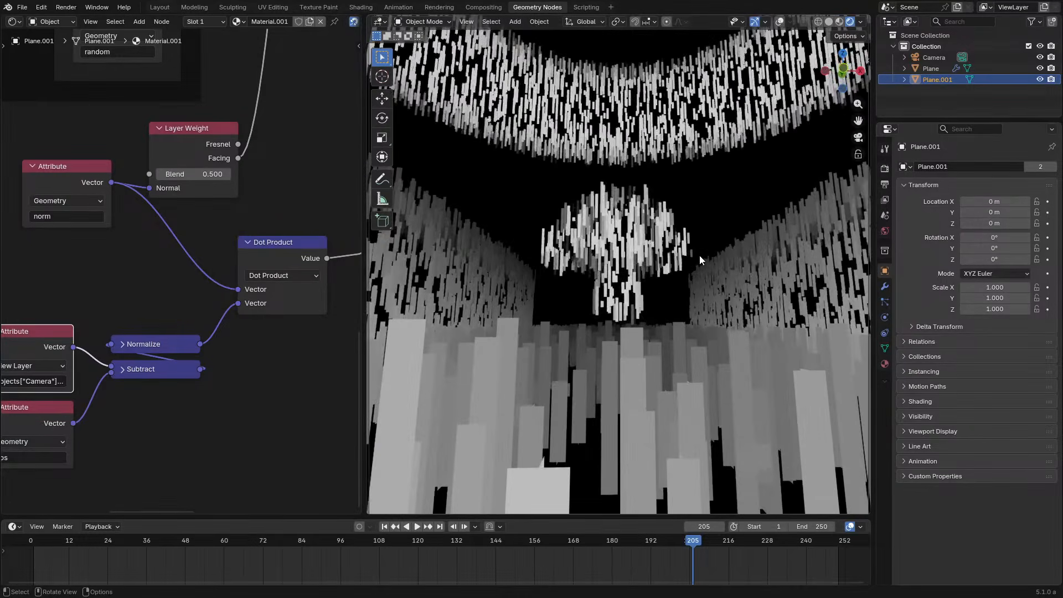
key("KP_0")
Collapse the Dot Product node, stack it above Normalize, and move the norm Attribute down above the camera Attribute
key("ctrl+space")
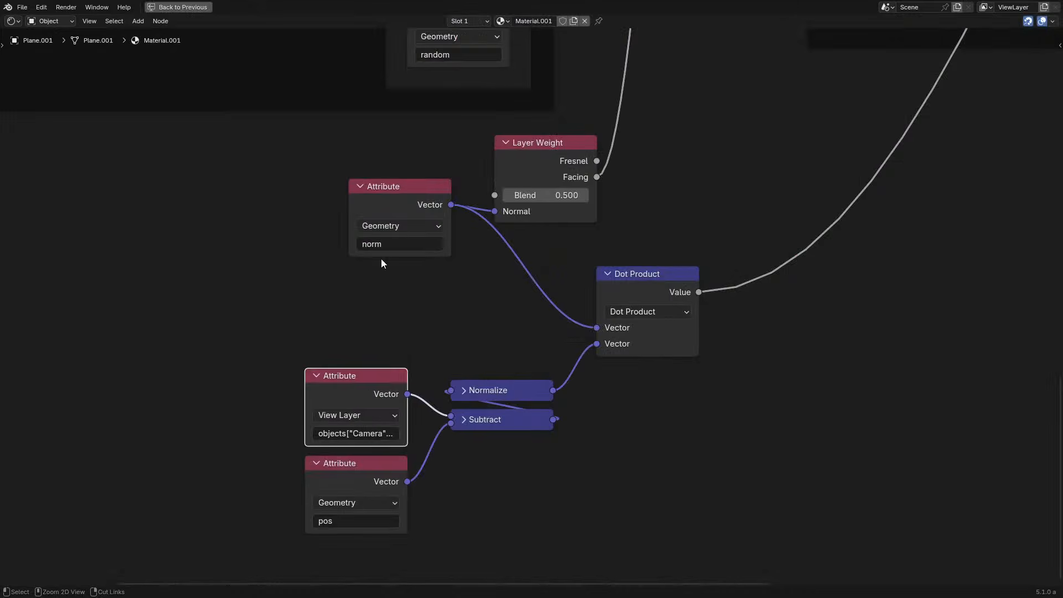
left_click(642, 282)
key("h")
key("g")
left_click(506, 362)
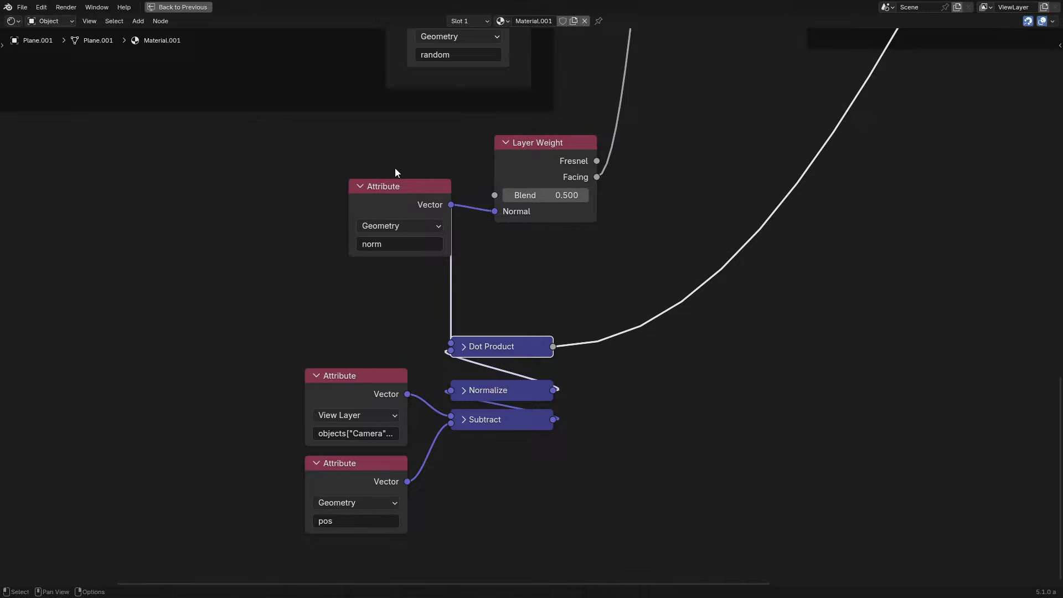
left_click_drag(437, 197, 393, 299)
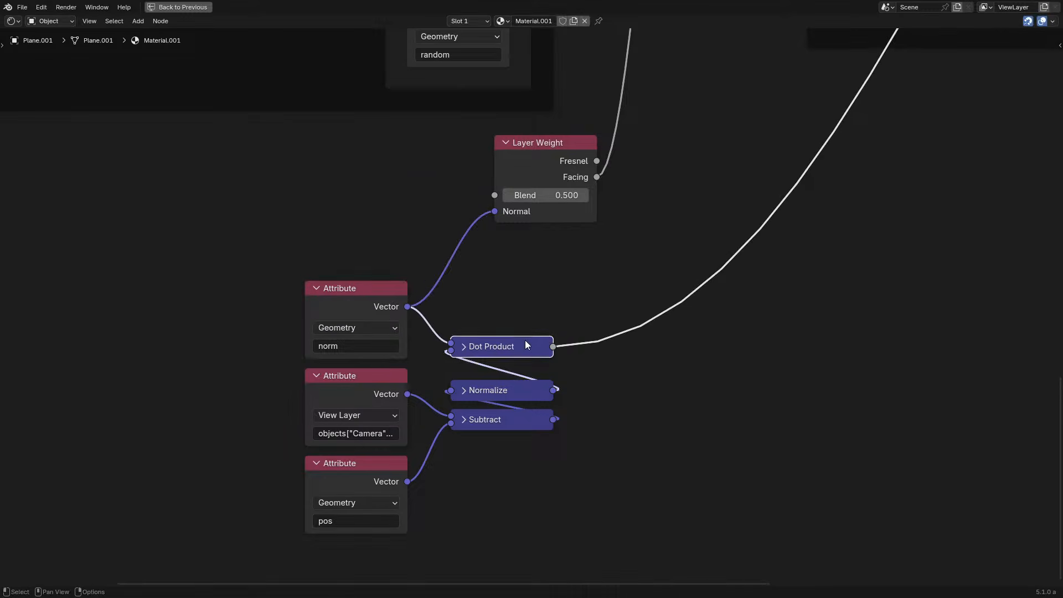
left_click_drag(524, 340, 526, 354)
key("ctrl+space")
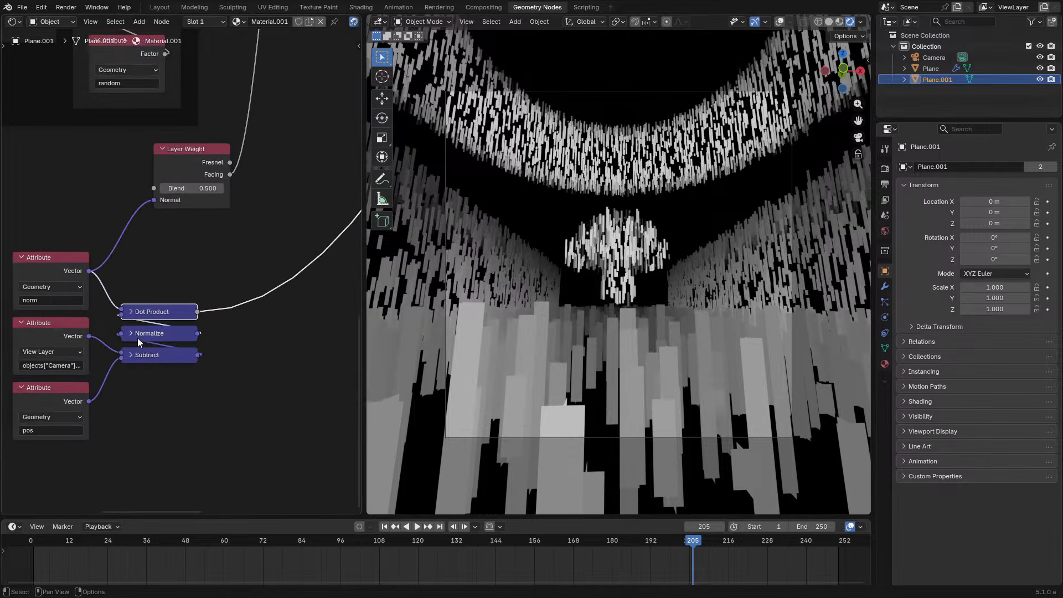
Reconnect the Mix Shader to the Material Output to bring back the colored particles
middle_click_drag(137, 338, 188, 300)
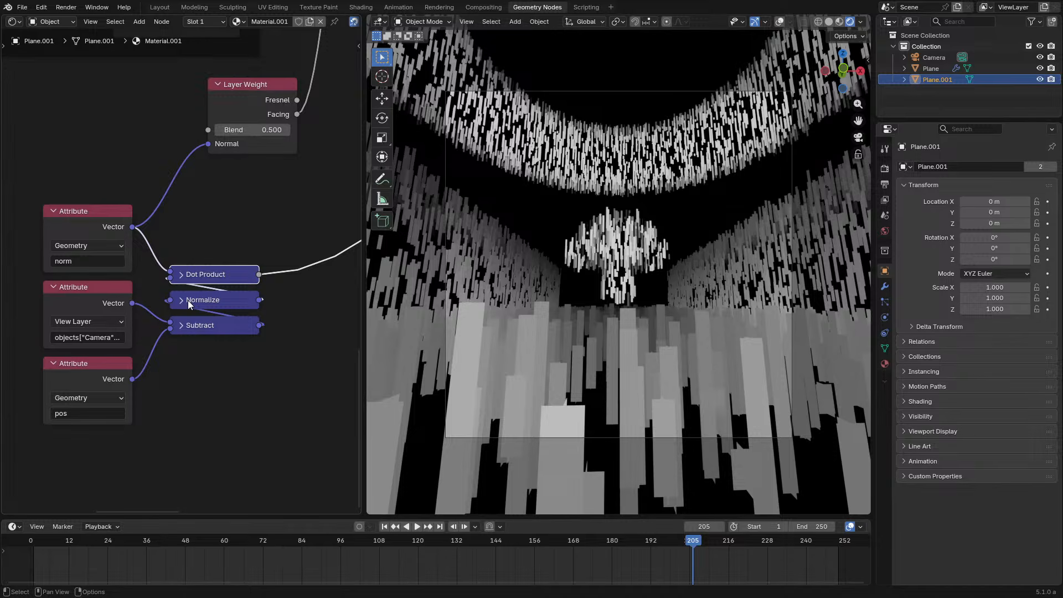
key("Home")
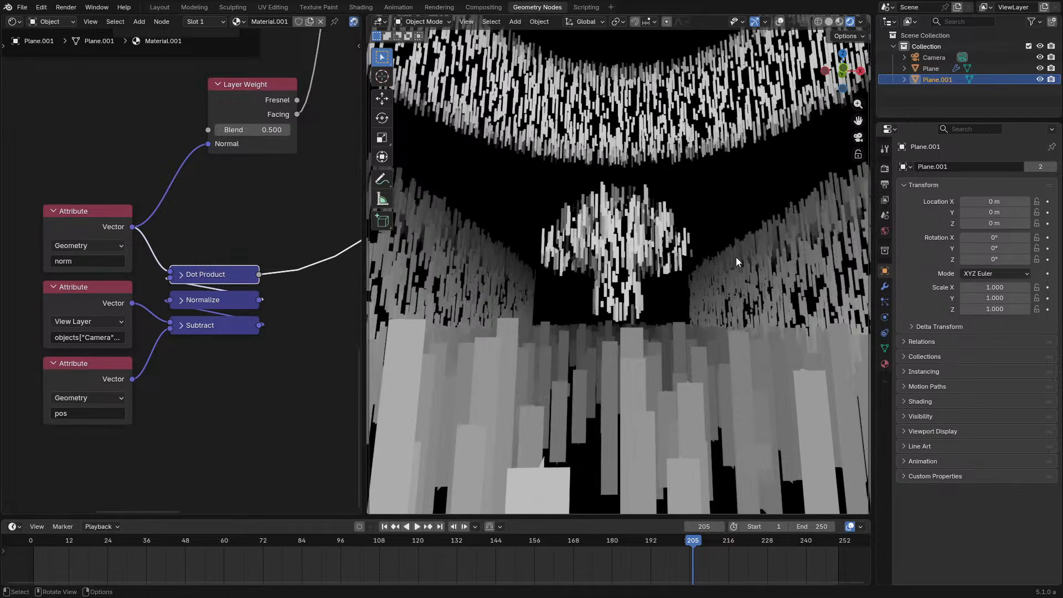
scroll(255, 265, "down", 5)
middle_click_drag(255, 263, 181, 370)
scroll(161, 294, "up", 5)
left_click_drag(155, 296, 155, 296)
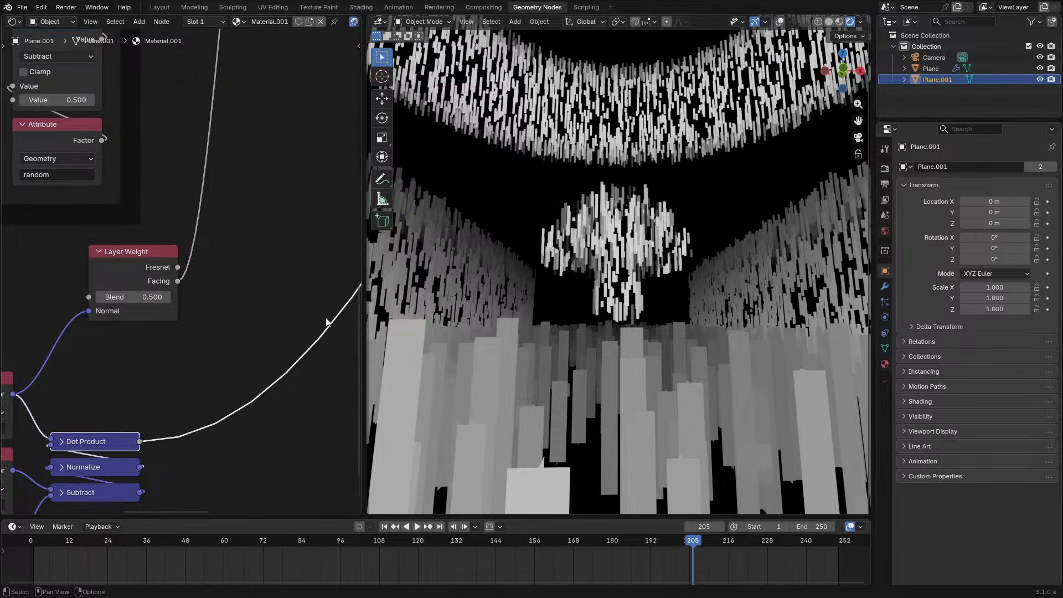
scroll(325, 318, "down", 5)
middle_click_drag(294, 216, 168, 387)
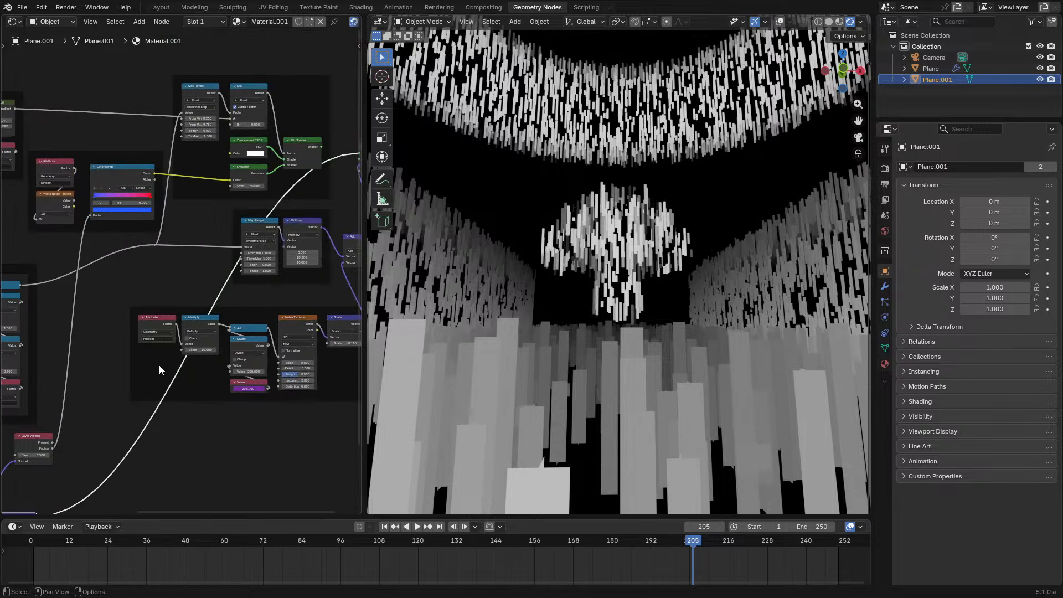
left_click(311, 148, "ctrl+shift")
Add a Greater Than math node fed by the Dot Product value, placed beside the Layer Weight group
middle_click_drag(74, 387, 167, 246)
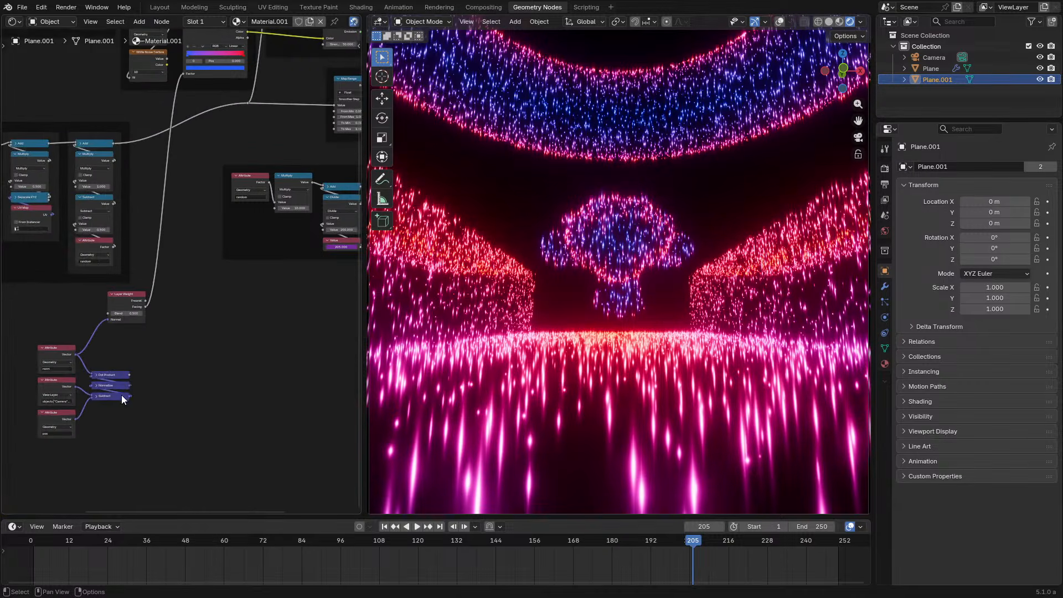
scroll(143, 343, "up", 5)
middle_click_drag(145, 365, 127, 408)
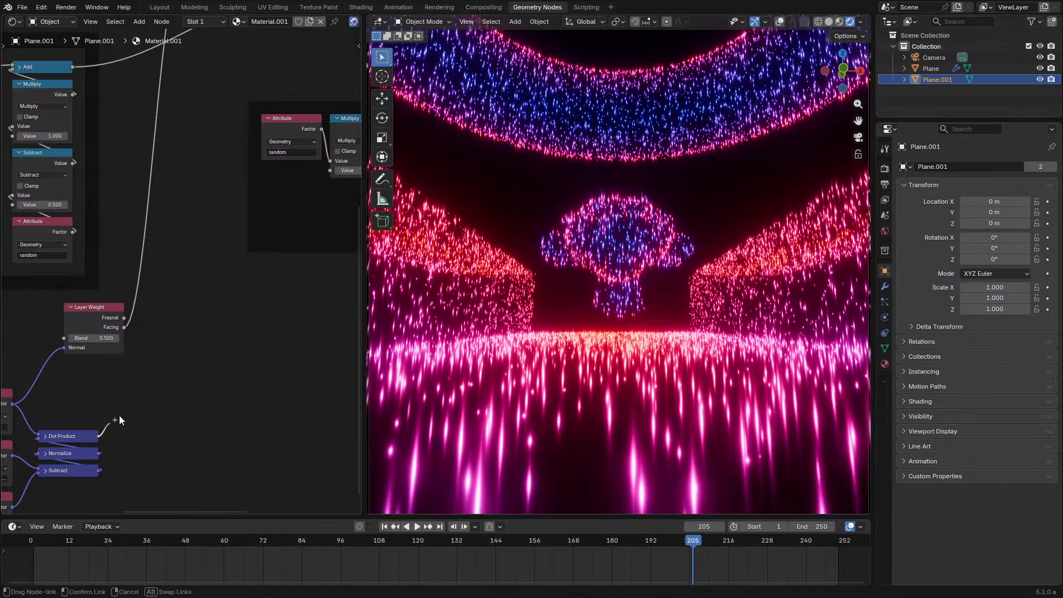
left_click_drag(119, 416, 202, 351)
type("gre")
key("Return")
left_click(220, 356)
Add a Scale vector math node fed by the Color Ramp's Color output, placed between the Color Ramp and the Emission shader
scroll(249, 315, "down", 4)
middle_click_drag(273, 285, 178, 426)
scroll(234, 288, "up", 2)
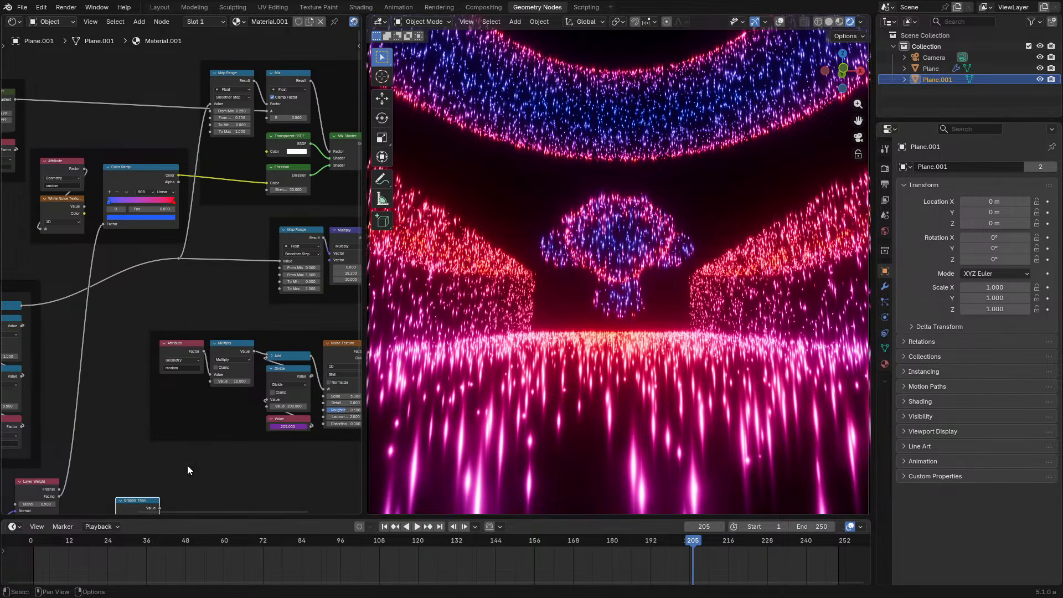
scroll(183, 266, "up", 1)
left_click_drag(178, 159, 258, 215)
type("c")
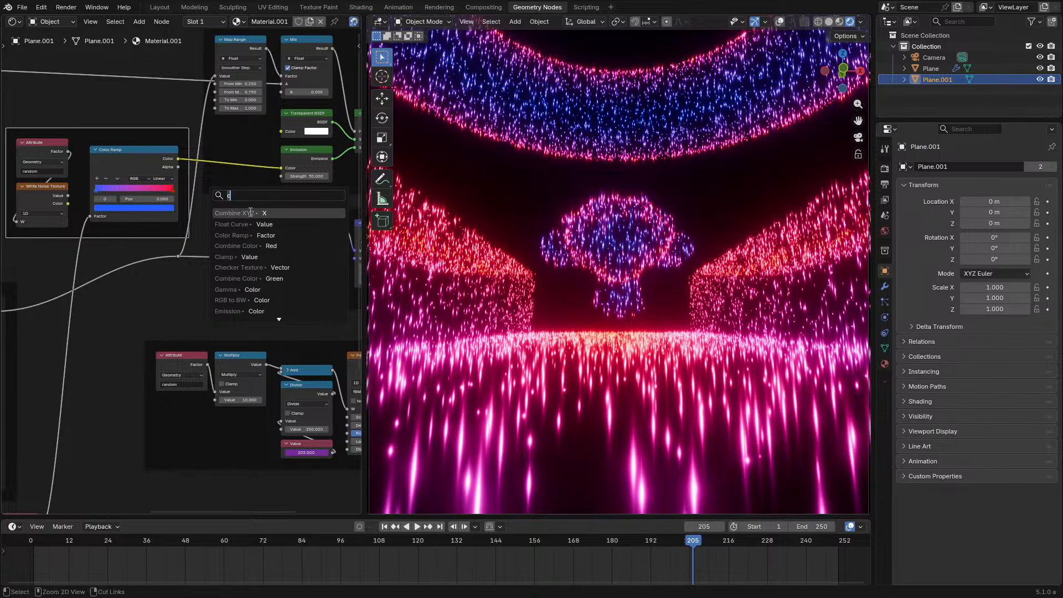
type("sc")
key("Return")
left_click(194, 190)
Drive the Scale node's factor with the Greater Than value and feed the scaled color into the Emission shader
scroll(186, 371, "down", 7)
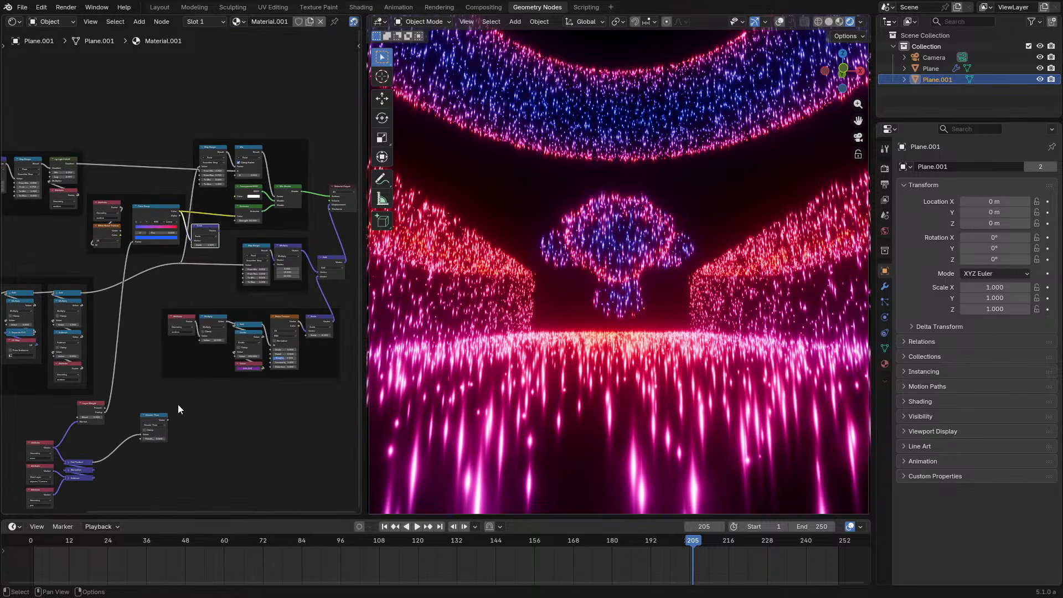
left_click_drag(167, 419, 191, 310)
left_click_drag(195, 246, 195, 245)
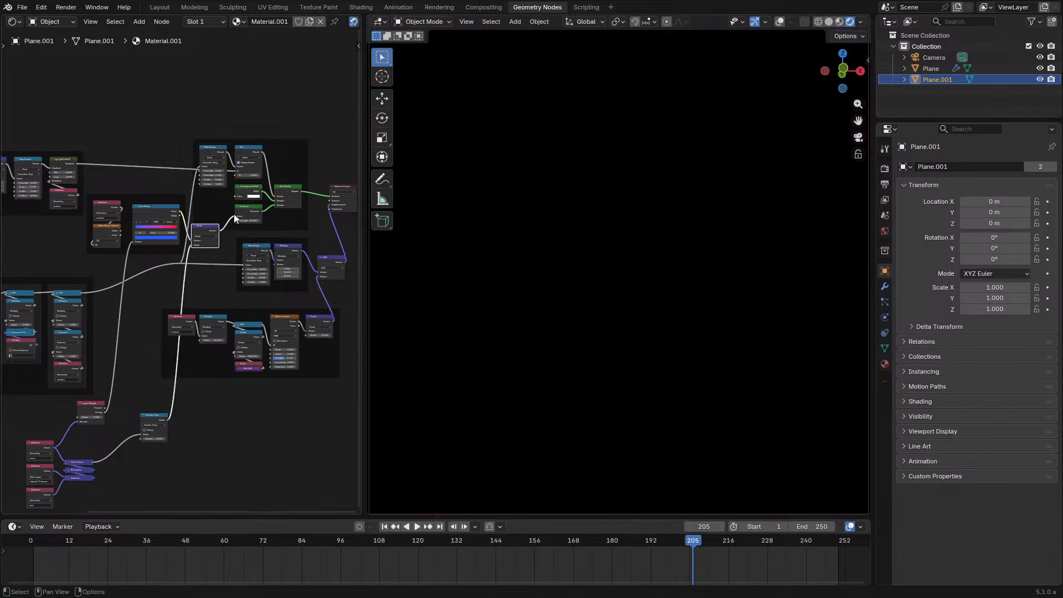
Set the Greater Than node's threshold to 0 and inspect the masked particles from other angles
scroll(178, 340, "up", 2)
middle_click_drag(151, 403, 202, 231)
scroll(203, 236, "up", 4)
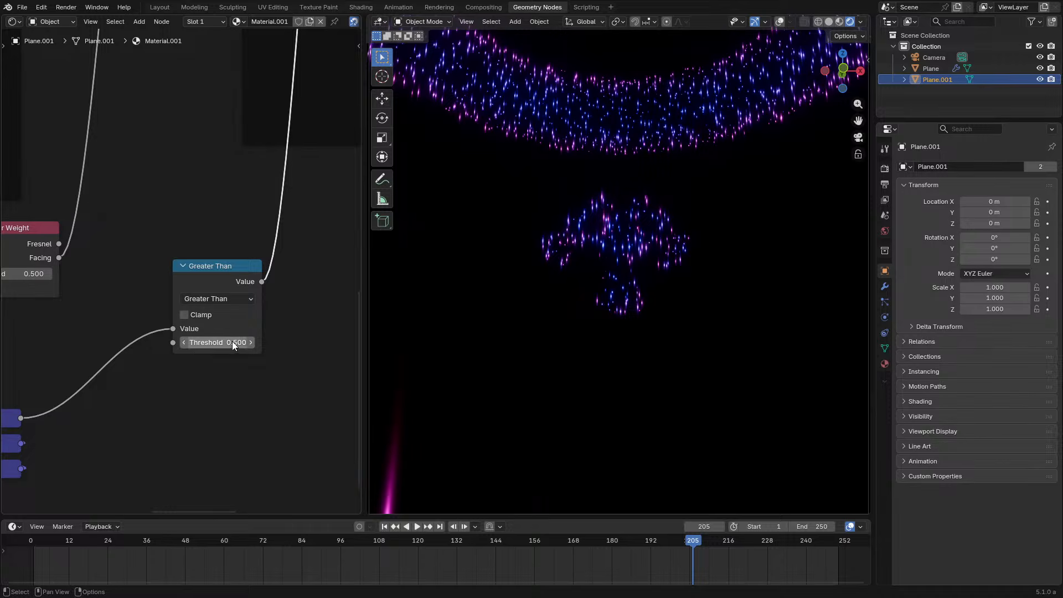
left_click(217, 342)
type("0")
key("Return")
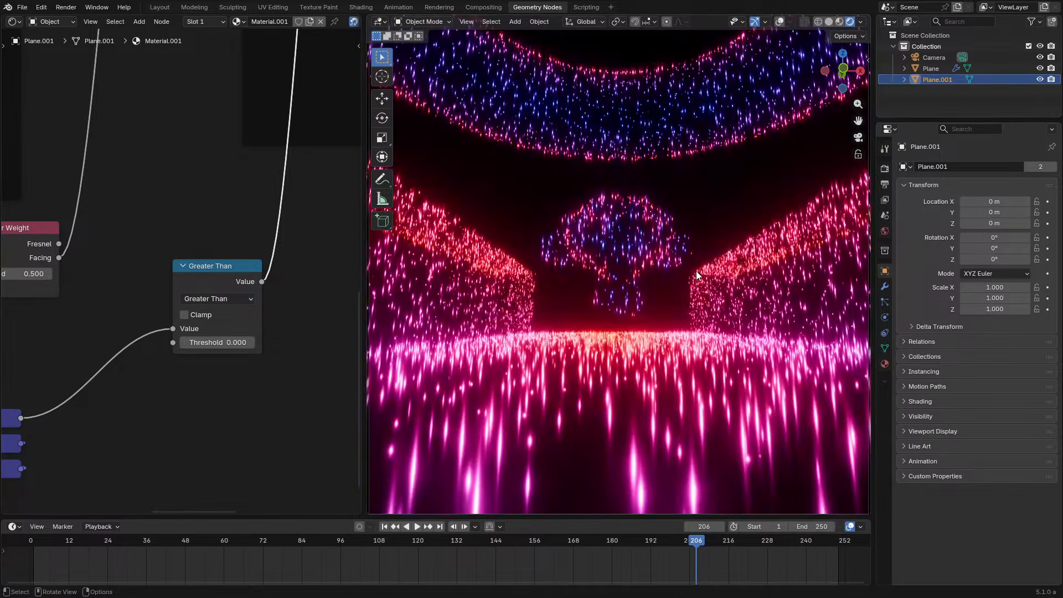
middle_click_drag(695, 271, 625, 292)
key("KP_0")
middle_click_drag(500, 266, 595, 283)
mouse_move(217, 342)
left_mouse_down()
mouse_move(247, 342)
mouse_move(218, 342)
left_mouse_up()
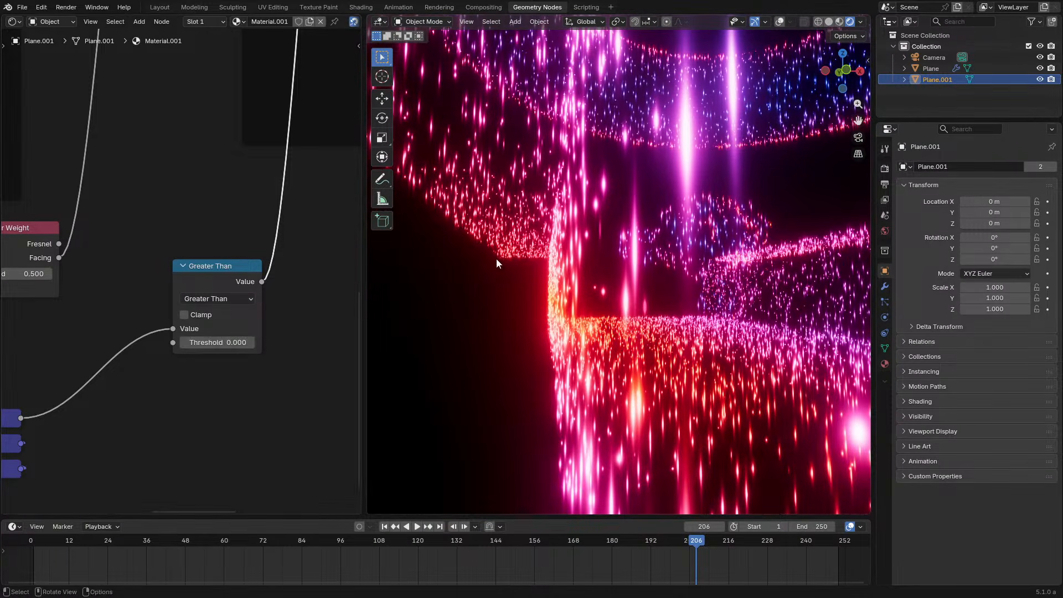
Apply Shade Auto Smooth to the particle object Plane.001 and check its Smooth by Angle modifier
right_click(569, 237)
left_click(559, 248)
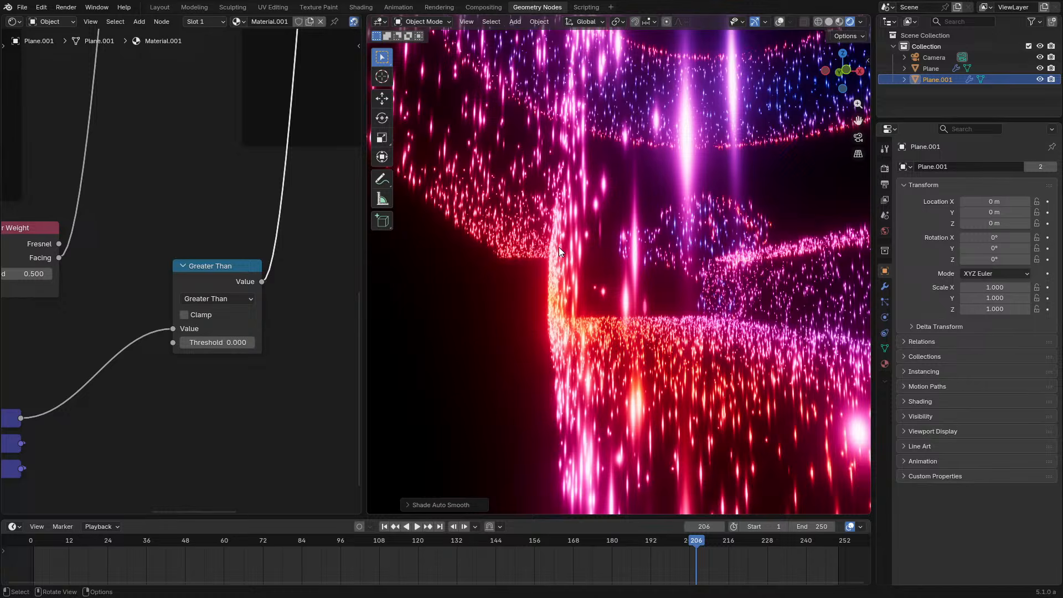
left_click(885, 285)
scroll(672, 238, "down", 1)
key("g")
right_click(666, 234)
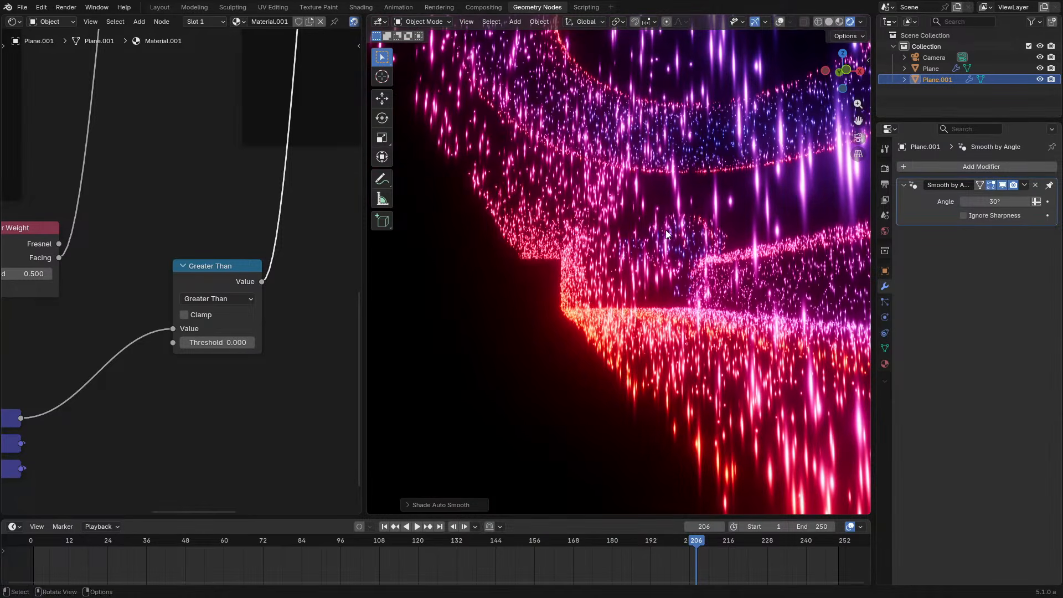
Apply Shade Auto Smooth to the Plane object and move its Smooth by Angle modifier above the Geometry Nodes modifier
left_click(780, 22)
scroll(623, 297, "down", 4)
left_click(624, 294)
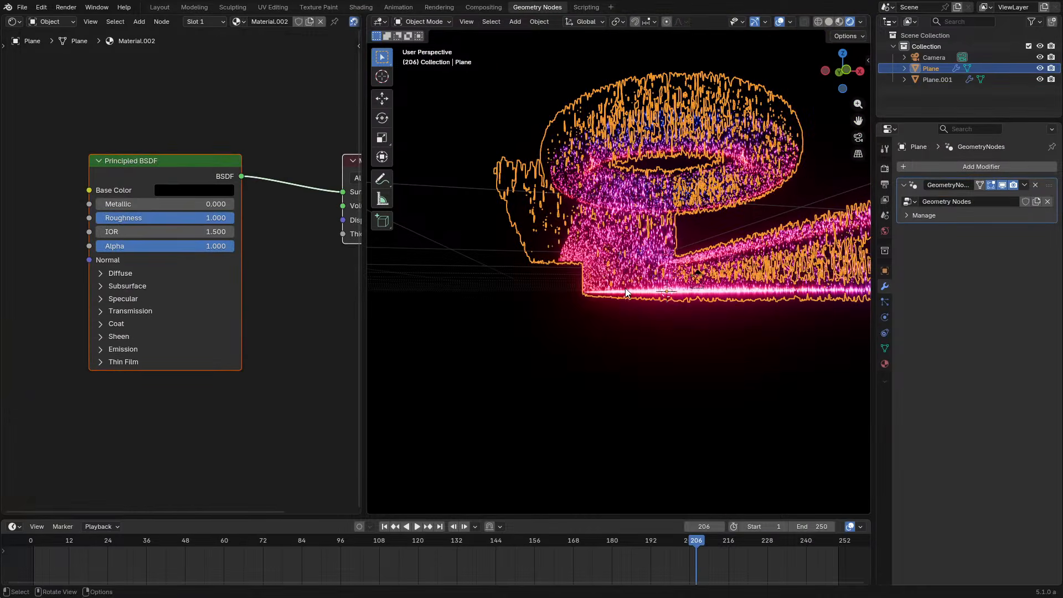
right_click(653, 273)
left_click(653, 274)
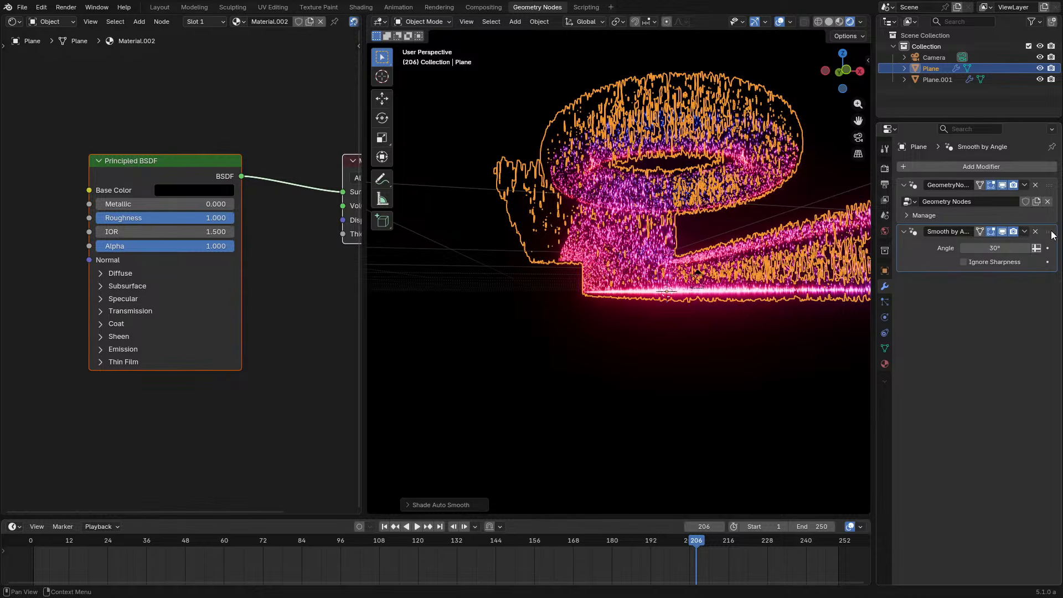
left_click_drag(1051, 235, 922, 191)
Set the Plane's Smooth by Angle modifier to 60° and return to the camera view with overlays hidden
left_click(836, 160)
scroll(796, 184, "up", 8)
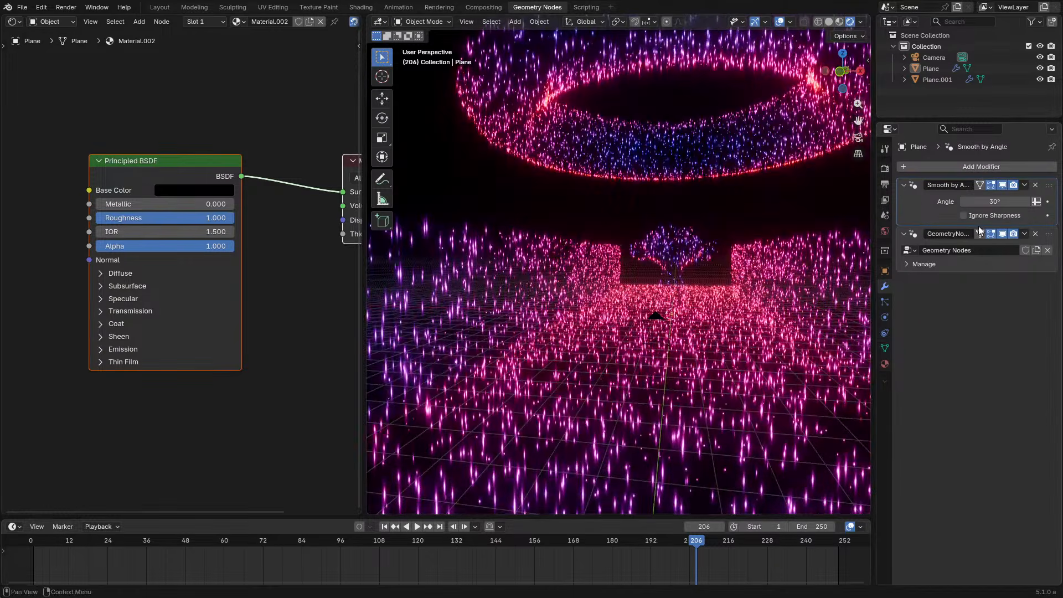
key("Return")
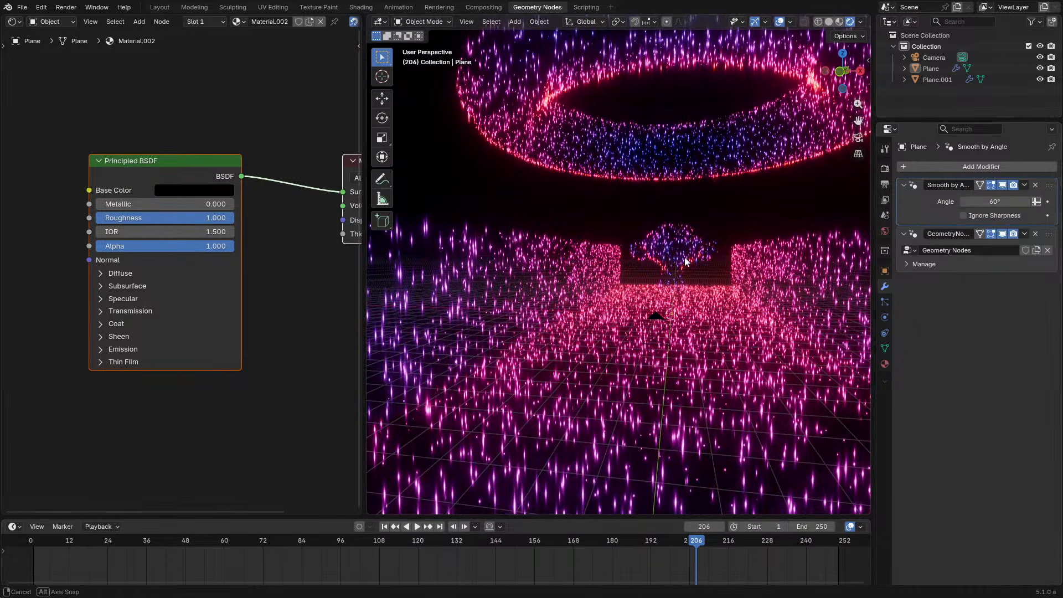
key("KP_0")
left_click(603, 251)
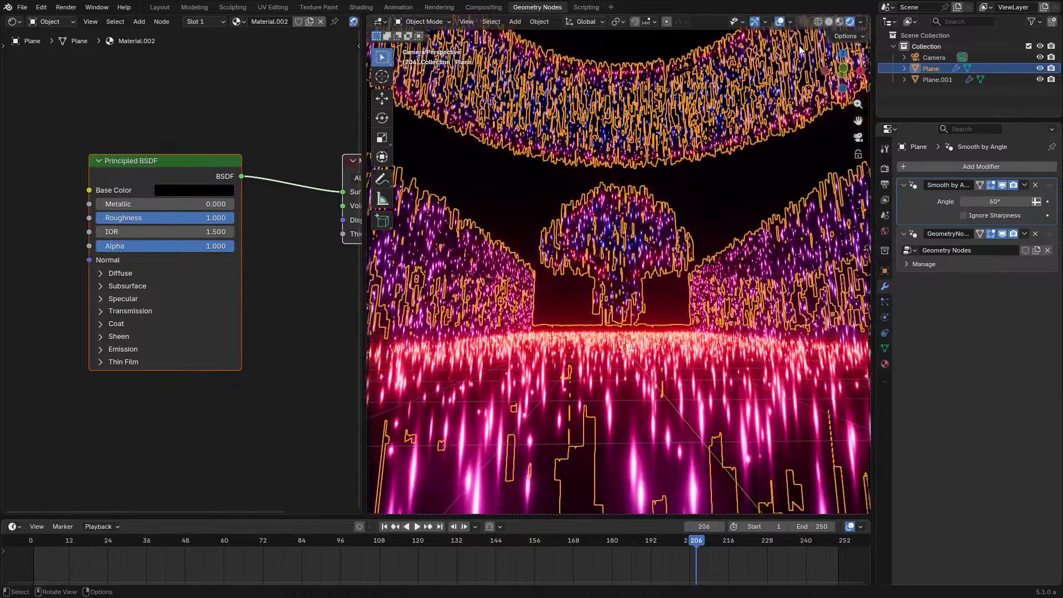
left_click(779, 22)
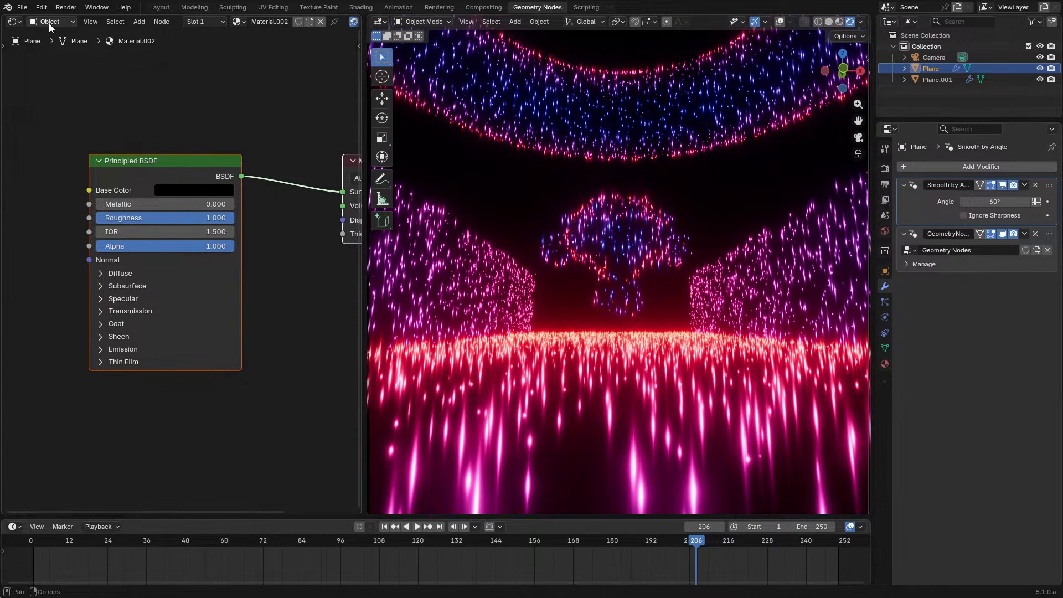
Remove the Smooth by Angle modifier from Plane.001
left_click(16, 23)
left_click(17, 23)
left_click(18, 23)
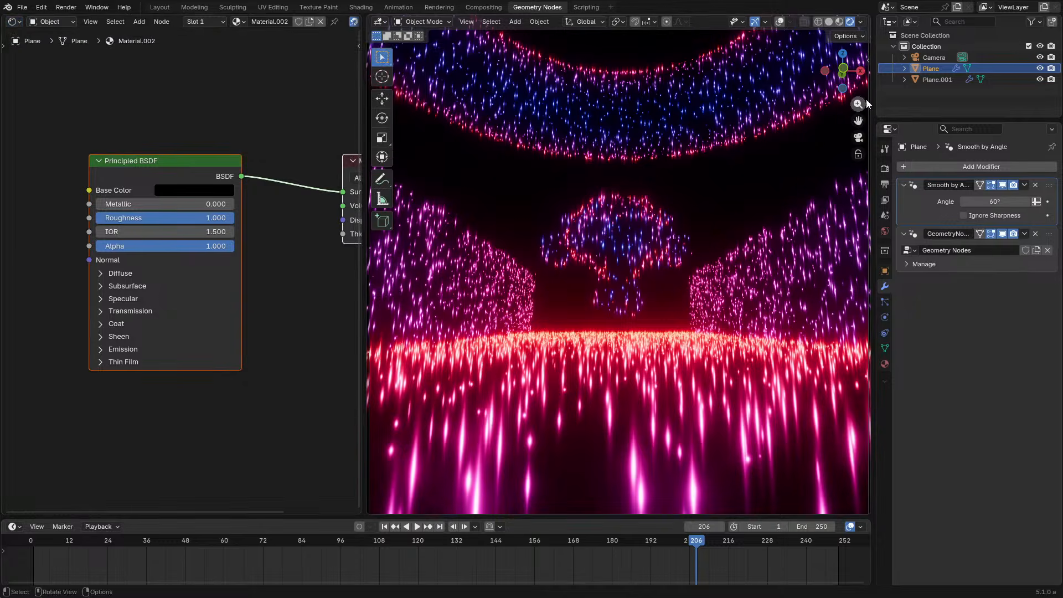
left_click(931, 83)
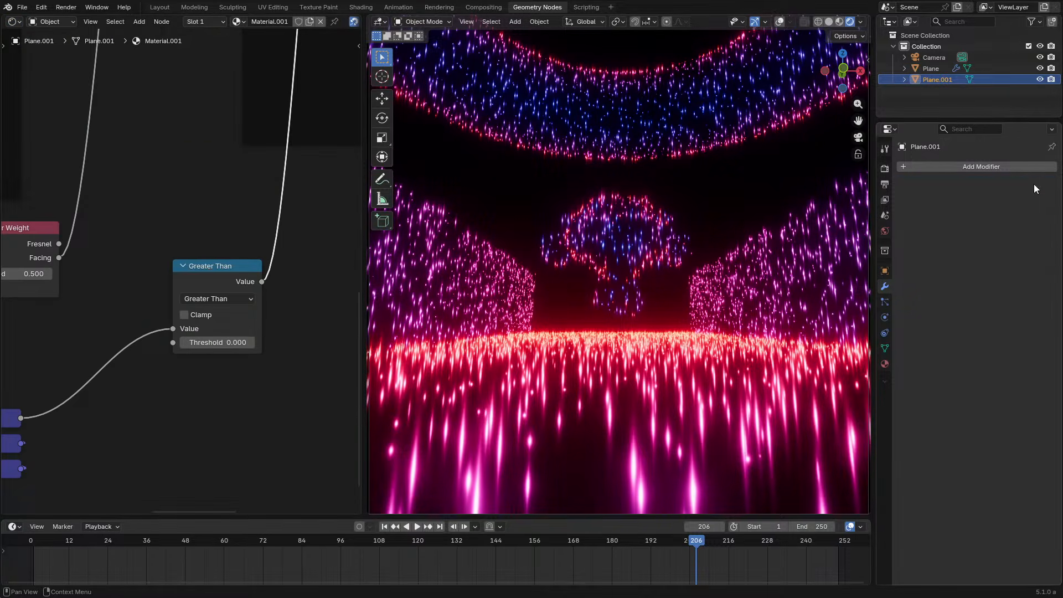
Try a threshold of -0.5 on the Greater Than node that masks the particles
middle_click_drag(149, 320, 227, 274)
scroll(227, 274, "up", 1)
mouse_move(321, 283)
left_mouse_down()
mouse_move(349, 283)
mouse_move(317, 278)
left_mouse_up()
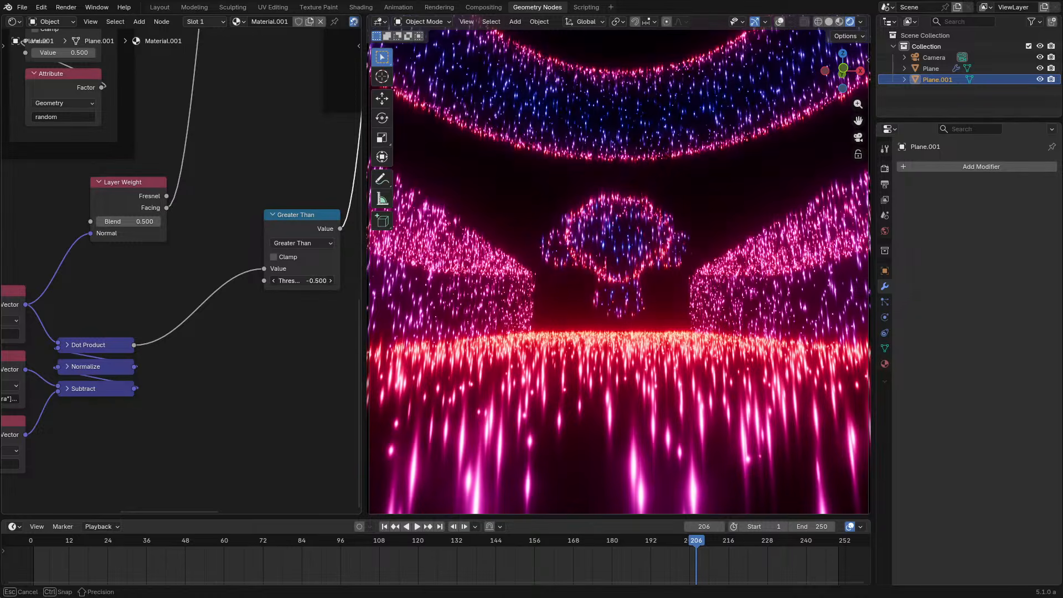
Play the animation from frame 0 in the camera view to check the masked particles
scroll(685, 297, "down", 2)
left_click_drag(54, 534, 17, 536)
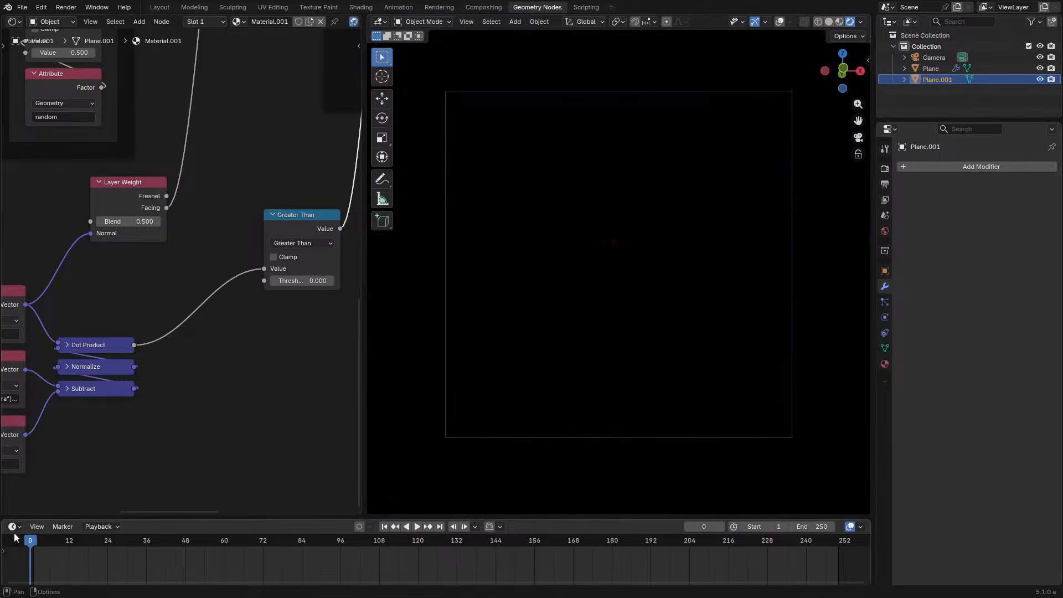
key("space")
scroll(620, 283, "up", 2)
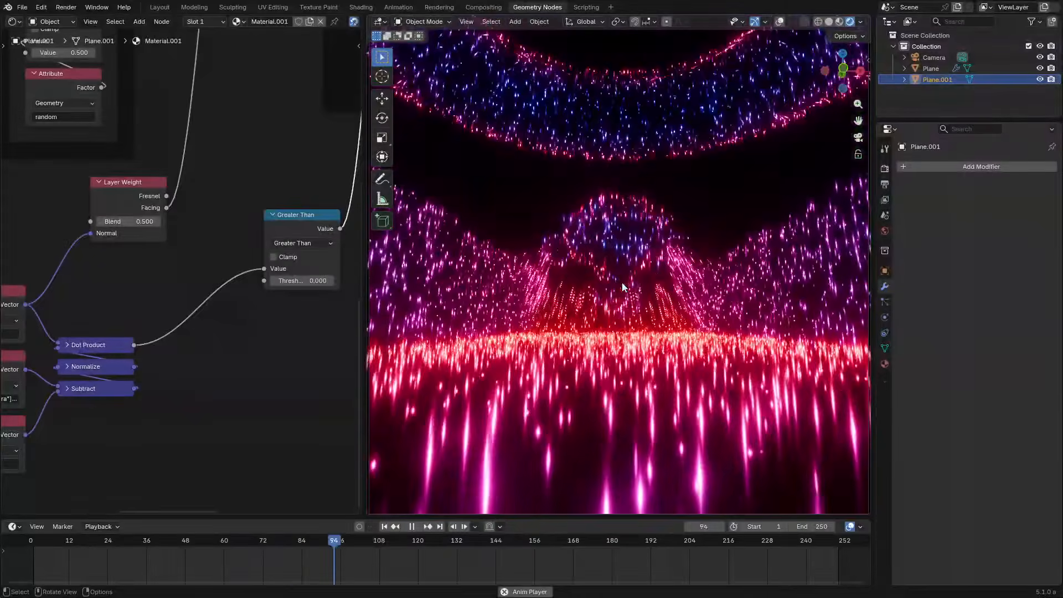
key("space")
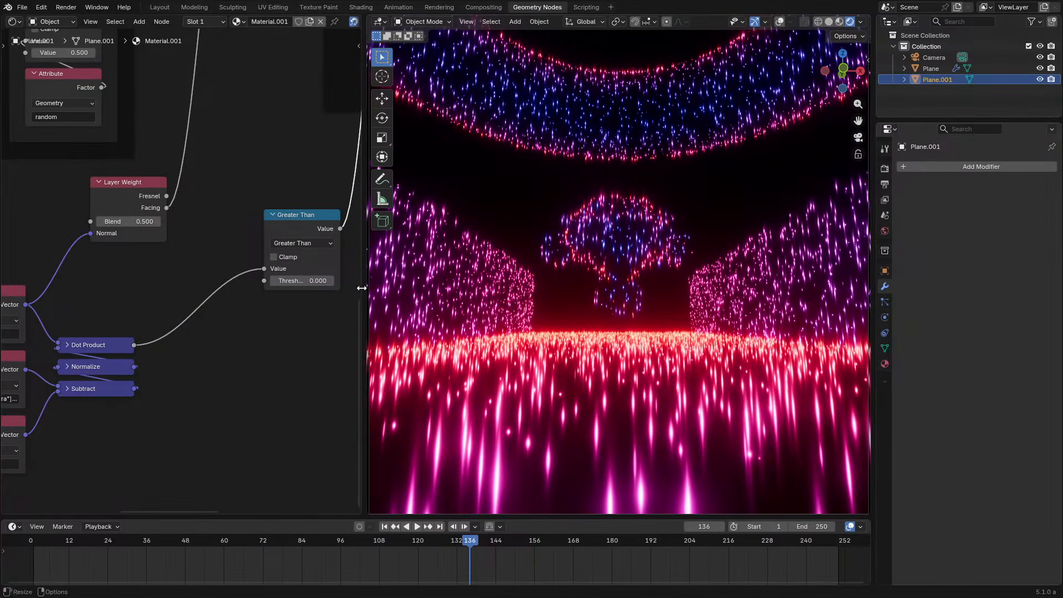
Add a Map Range node fed by the Dot Product value
left_click_drag(130, 342, 80, 352)
left_click_drag(177, 357, 178, 357)
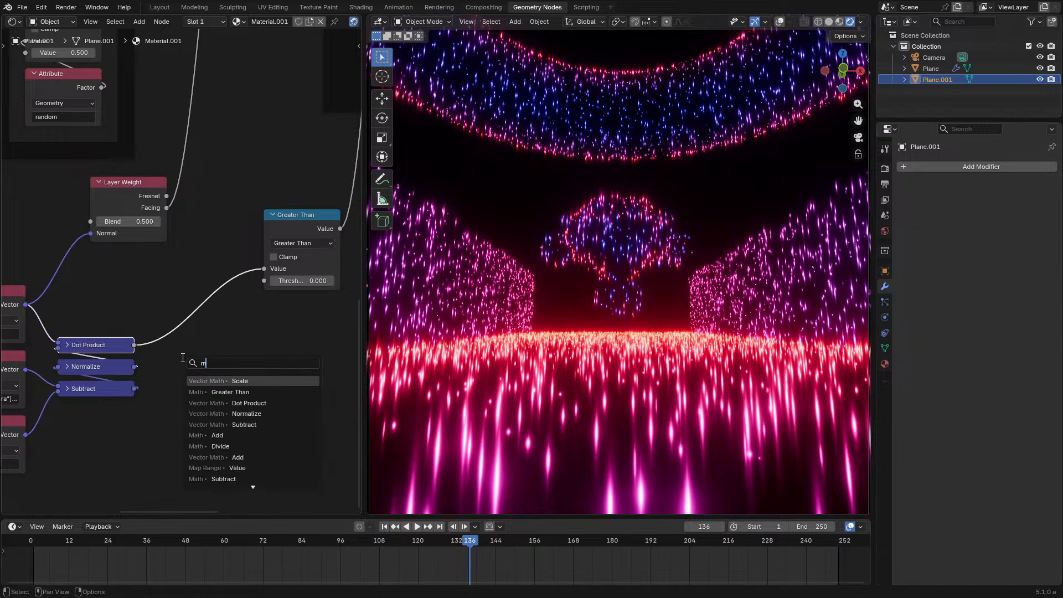
type("map")
key("Return")
Replace the Layer Weight node with the Dot Product value as the Color Ramp's factor and place Map Range below Greater Than
scroll(183, 343, "down", 5)
middle_click_drag(183, 329, 114, 409)
left_click_drag(85, 430, 155, 65)
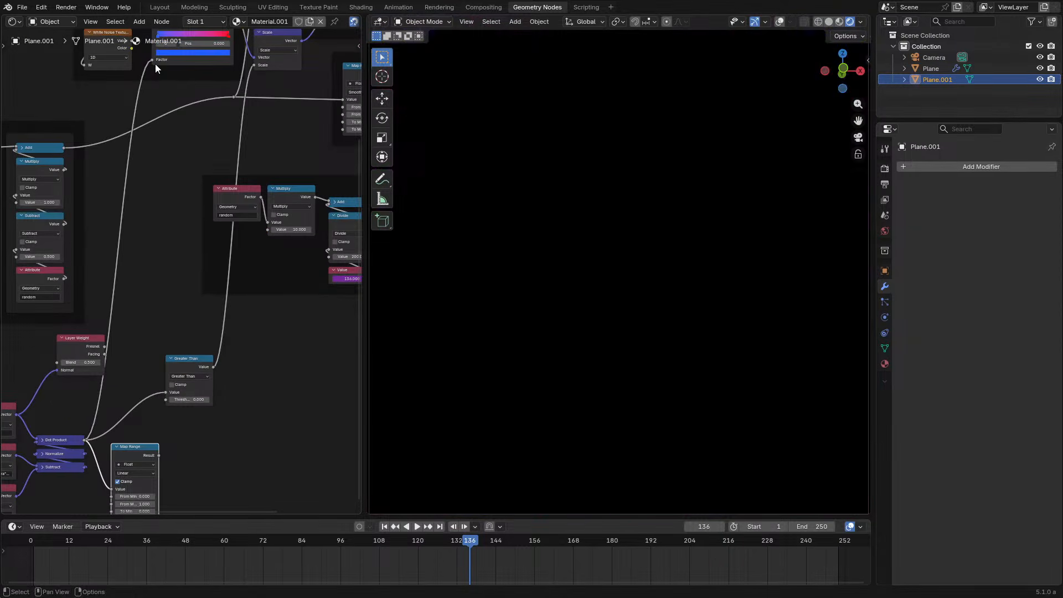
key("ctrl+c")
left_click_drag(148, 441, 202, 422)
scroll(560, 261, "down", 2)
scroll(560, 261, "up", 2)
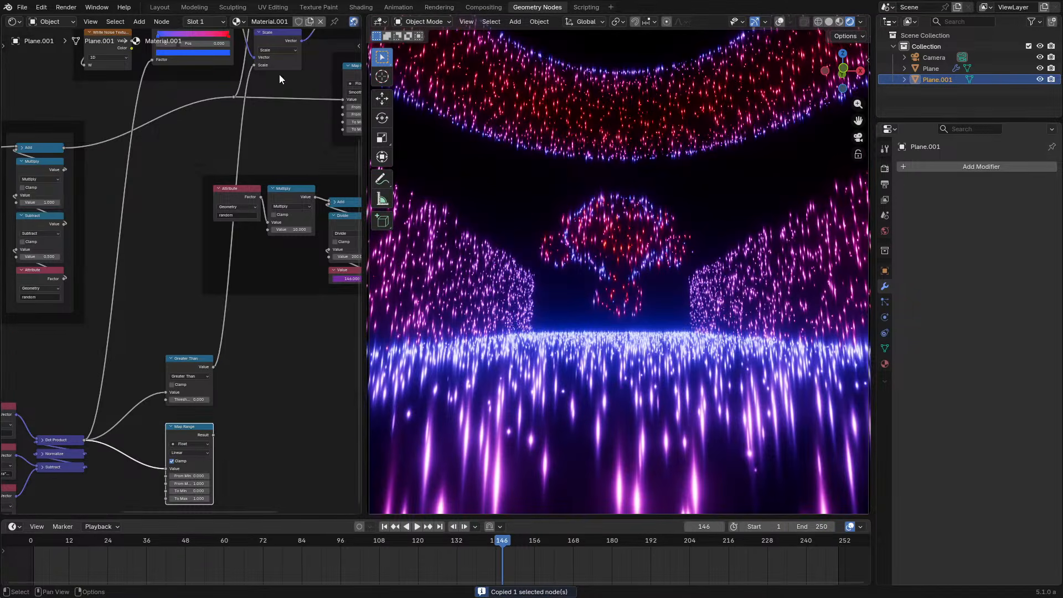
Try changing the Color Ramp's red stop to purple
middle_click_drag(249, 58, 243, 278)
scroll(231, 241, "up", 6)
left_click(242, 250)
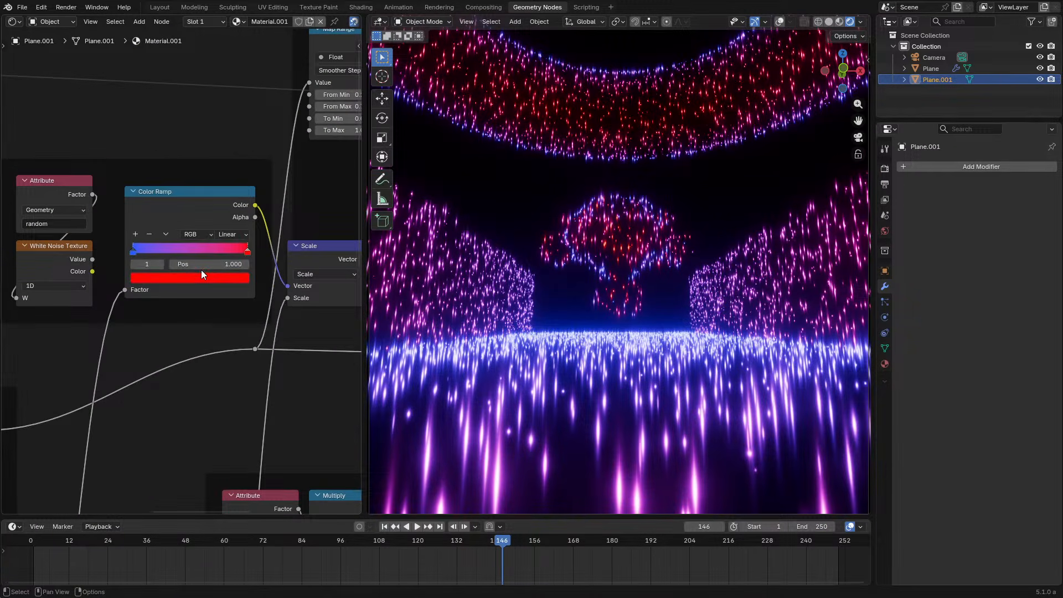
left_click(197, 274)
left_click_drag(164, 165, 221, 129)
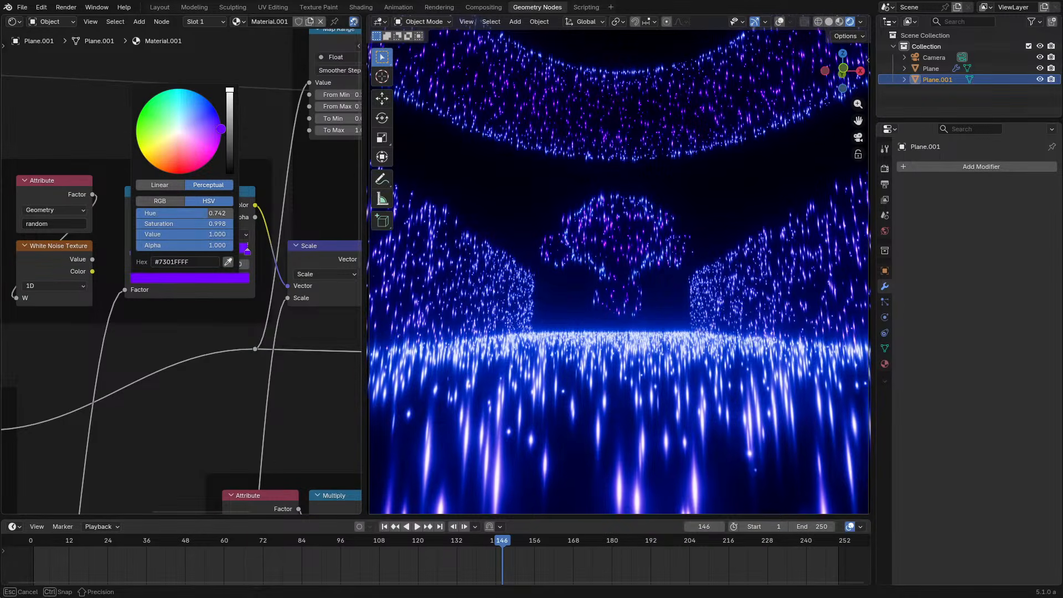
key("Escape")
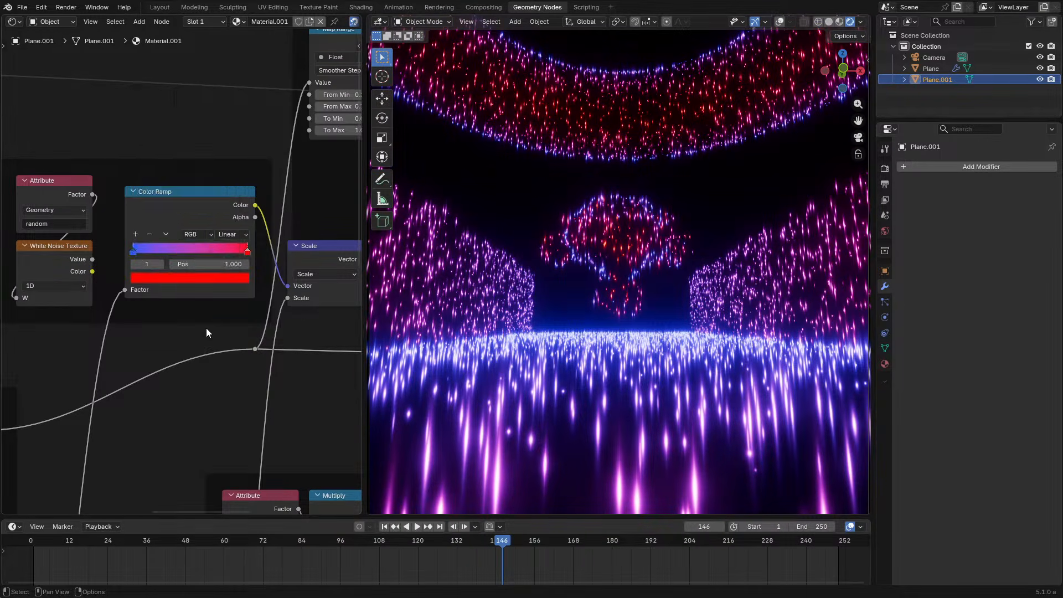
Drive the Scale node's factor with the Map Range result instead of the Greater Than value
scroll(212, 316, "down", 2)
scroll(240, 269, "up", 2)
right_click_drag(271, 223, 257, 242, "ctrl")
middle_click_drag(292, 287, 181, 286)
scroll(148, 376, "down", 1)
middle_click_drag(140, 397, 157, 200)
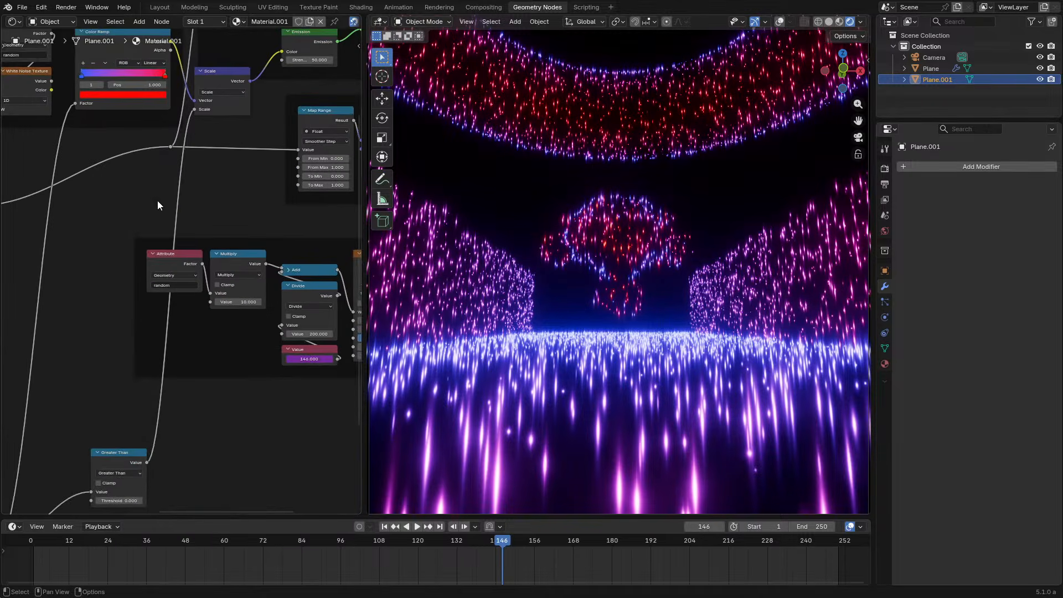
middle_click_drag(146, 415, 201, 304)
left_click_drag(200, 426, 246, 61)
Delete the Greater Than node and move the Map Range node beside the Dot Product node
left_click(186, 415)
key("ctrl+x")
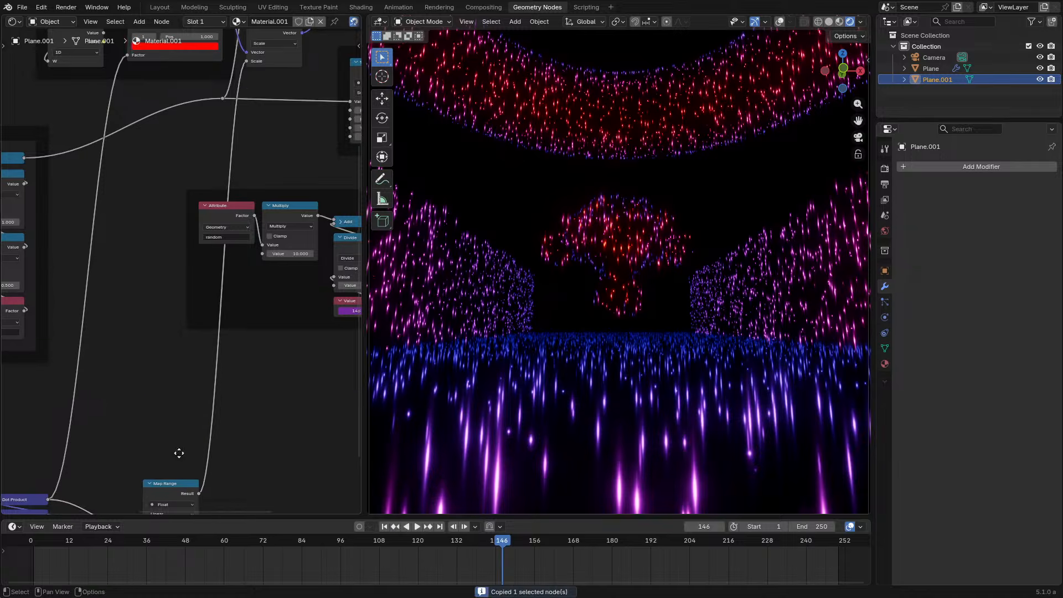
middle_click_drag(178, 453, 276, 258)
scroll(276, 258, "up", 3)
left_click_drag(258, 298, 203, 254)
Set the new Map Range node's From Max to 0.25 and try a From Min of -1
left_click(234, 343)
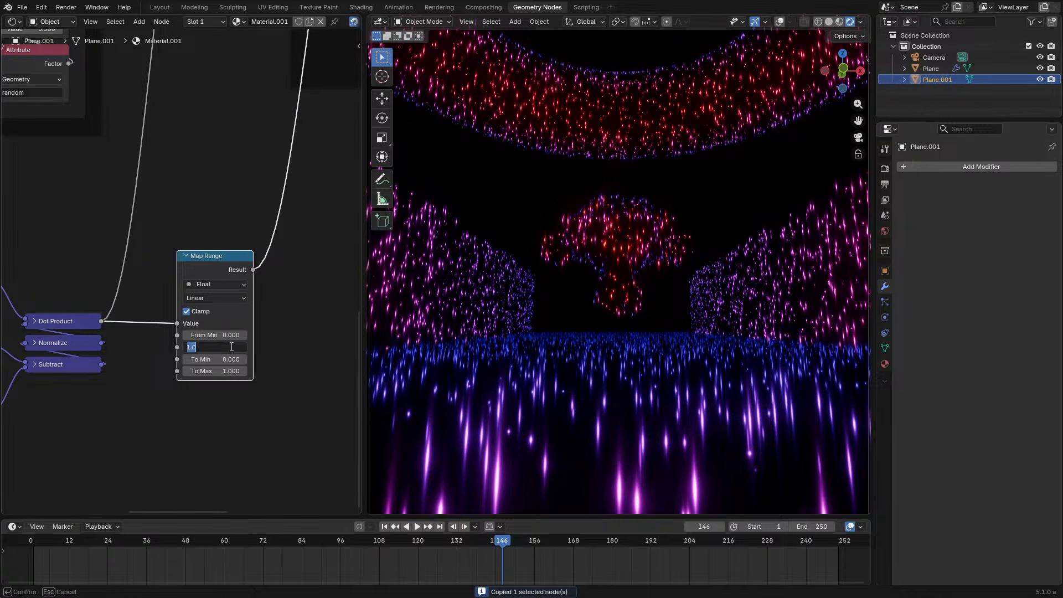
type(".25")
key("Return")
mouse_move(224, 335)
left_mouse_down()
mouse_move(211, 336)
mouse_move(227, 337)
left_mouse_up()
key("Escape")
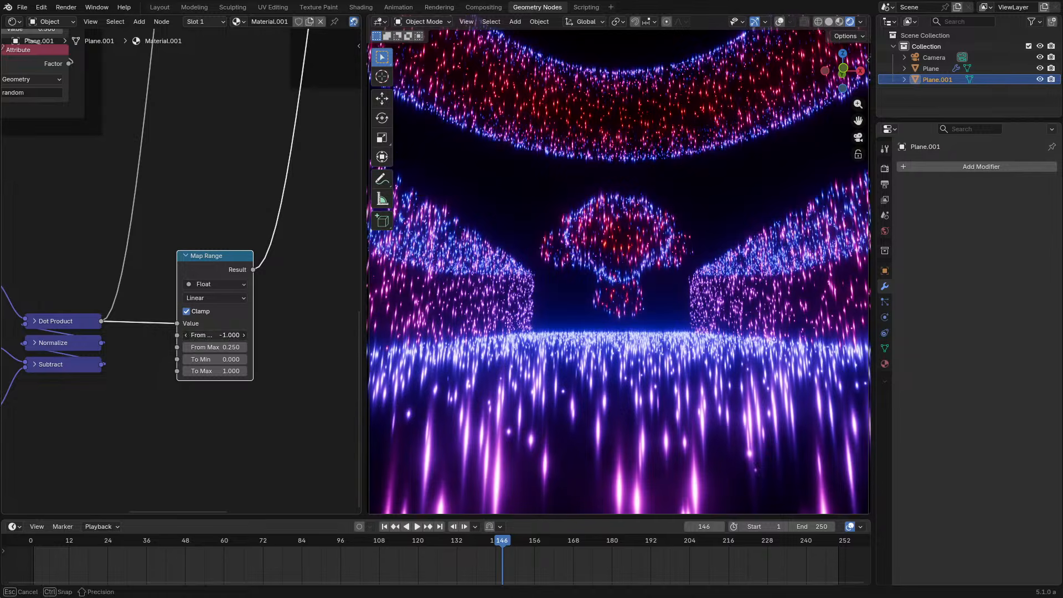
Set the mask's Map Range From Max to 1 and inspect the particles from another angle
left_click(235, 347)
type("1")
key("Return")
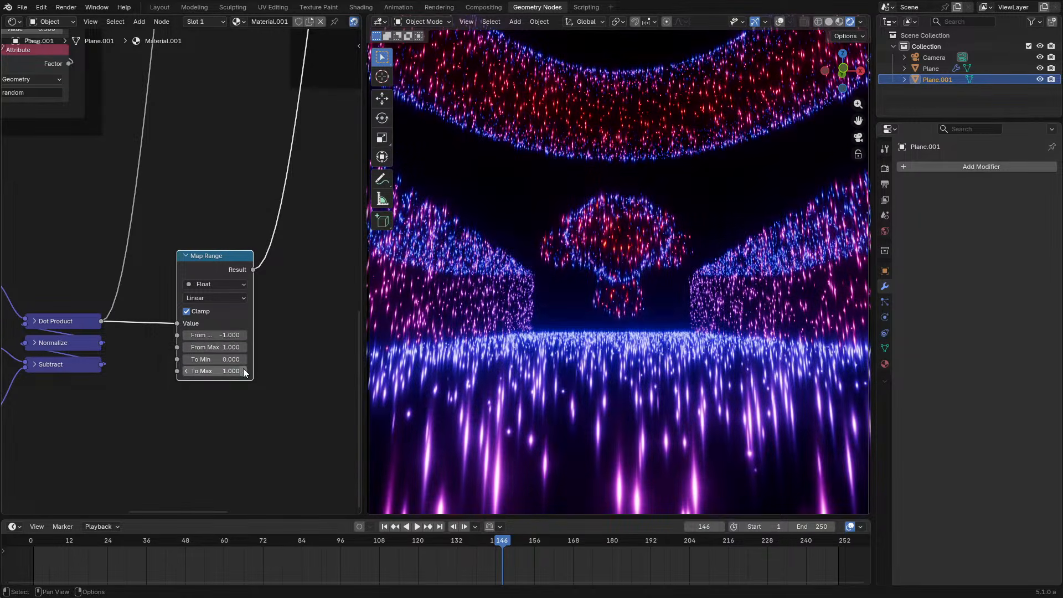
middle_click_drag(388, 304, 576, 289)
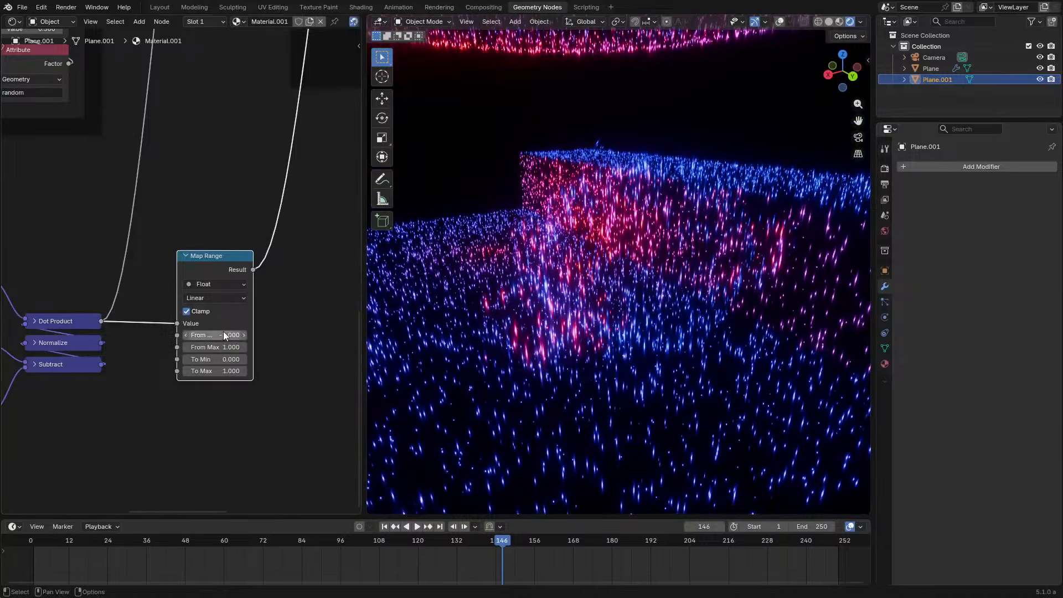
Set the mask's Map Range to From Min 0 and From Max 0.25, checking it in the camera view
type("0")
key("Return")
key("KP_0")
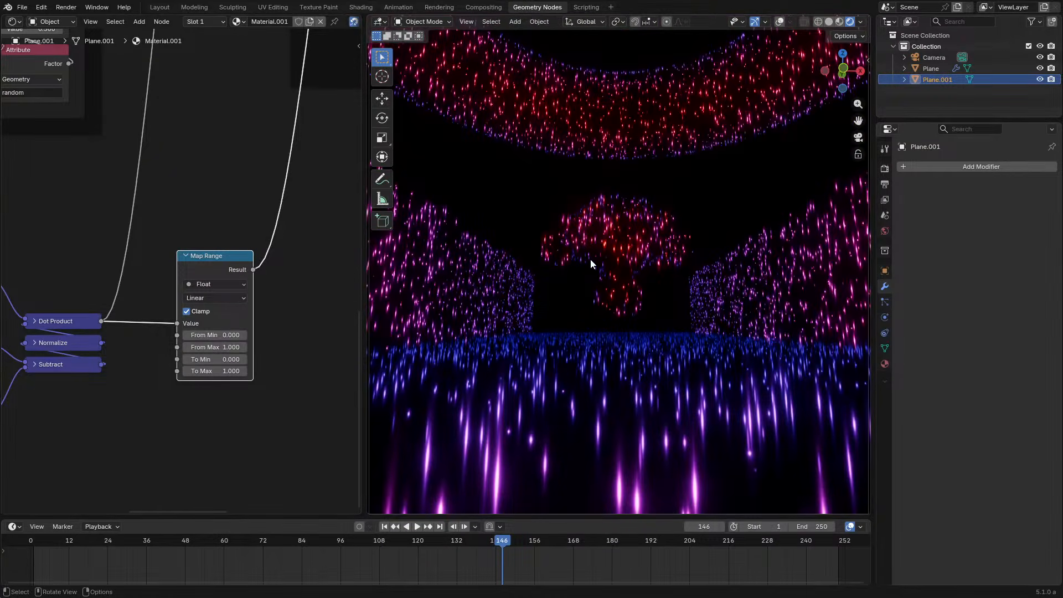
left_click(232, 344)
type(".25")
key("Return")
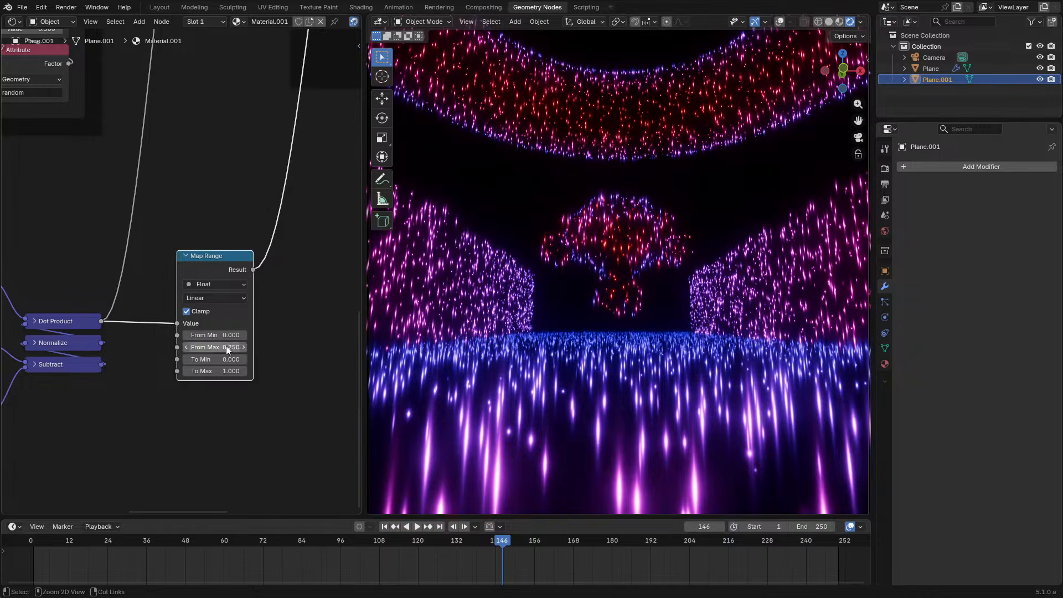
Set the mask's Map Range From Min to -0.25 and play the animation briefly to check the particles
key("ctrl+c")
key("ctrl+v")
key("minus")
key("space")
key("space")
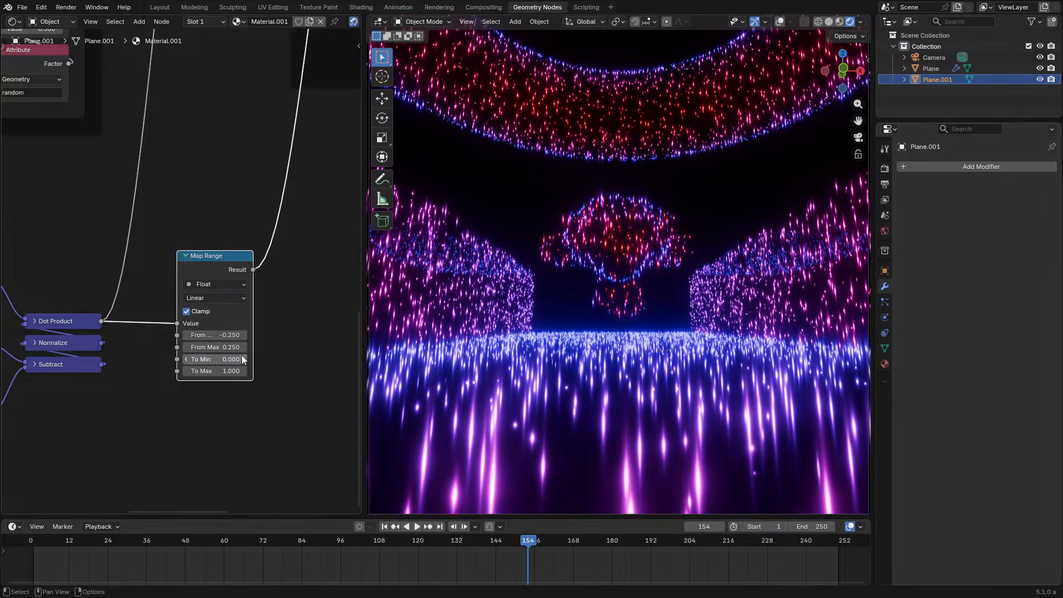
mouse_move(244, 333)
left_mouse_down()
mouse_move(289, 333)
mouse_move(238, 333)
left_mouse_up()
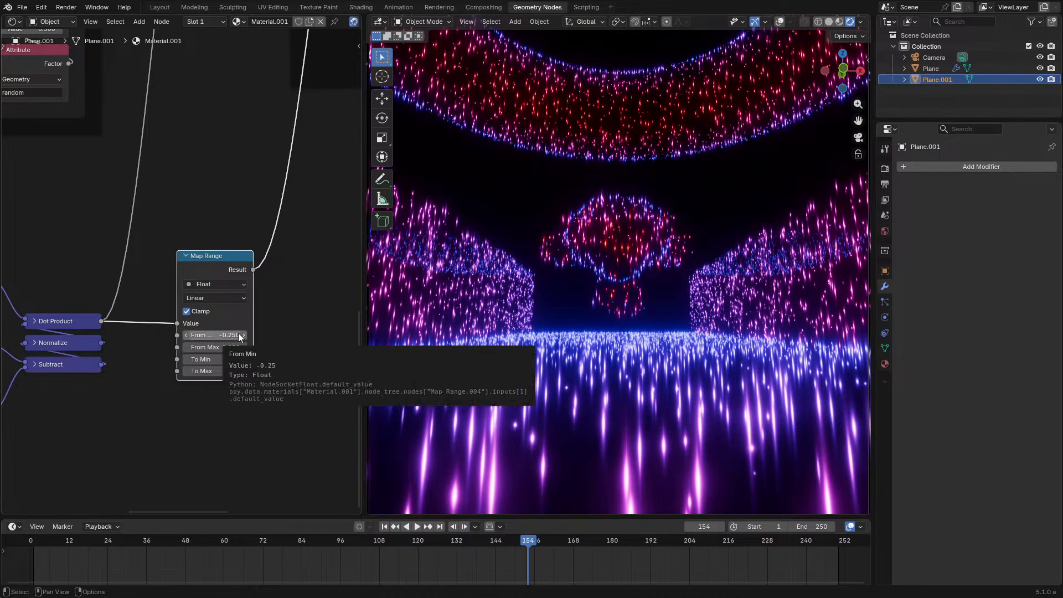
scroll(637, 255, "down", 3)
scroll(638, 254, "up", 3)
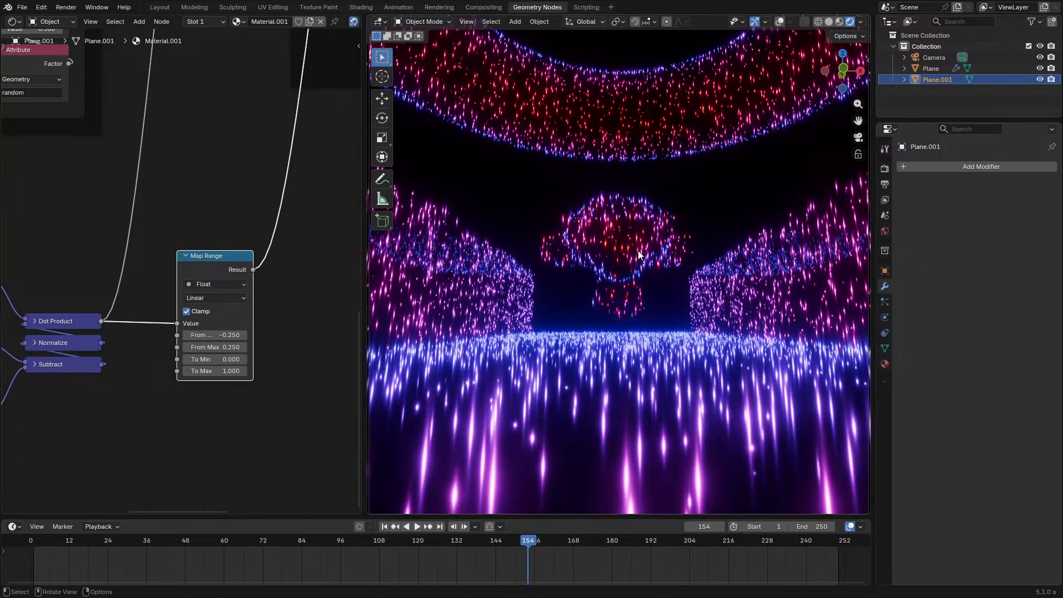
Cut the link between the Scale node and the Emission color to compare the look, and undo the cut
scroll(327, 166, "down", 5)
middle_click_drag(337, 133, 151, 419)
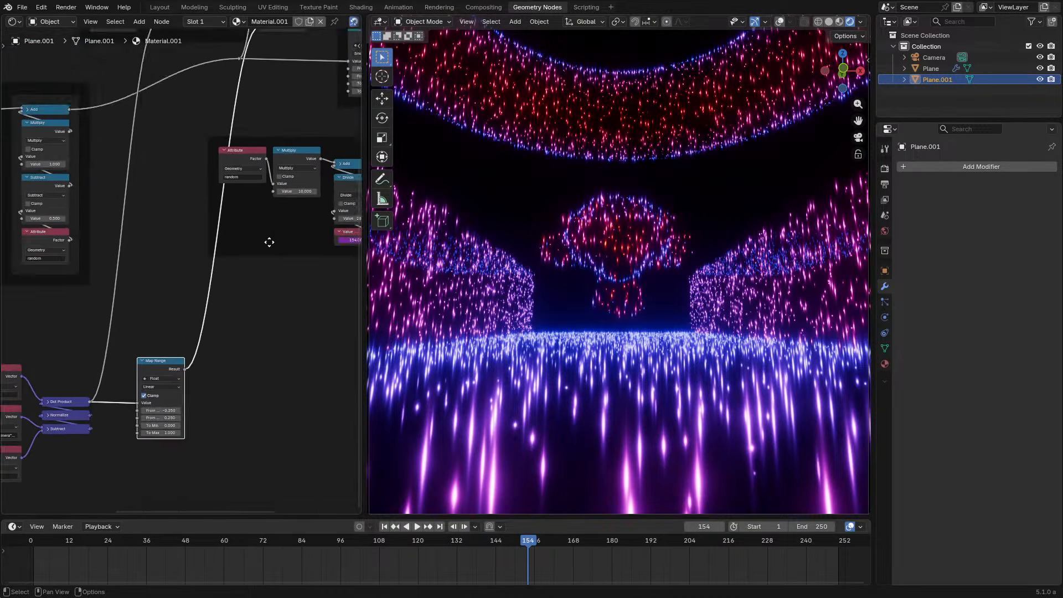
scroll(182, 220, "up", 4)
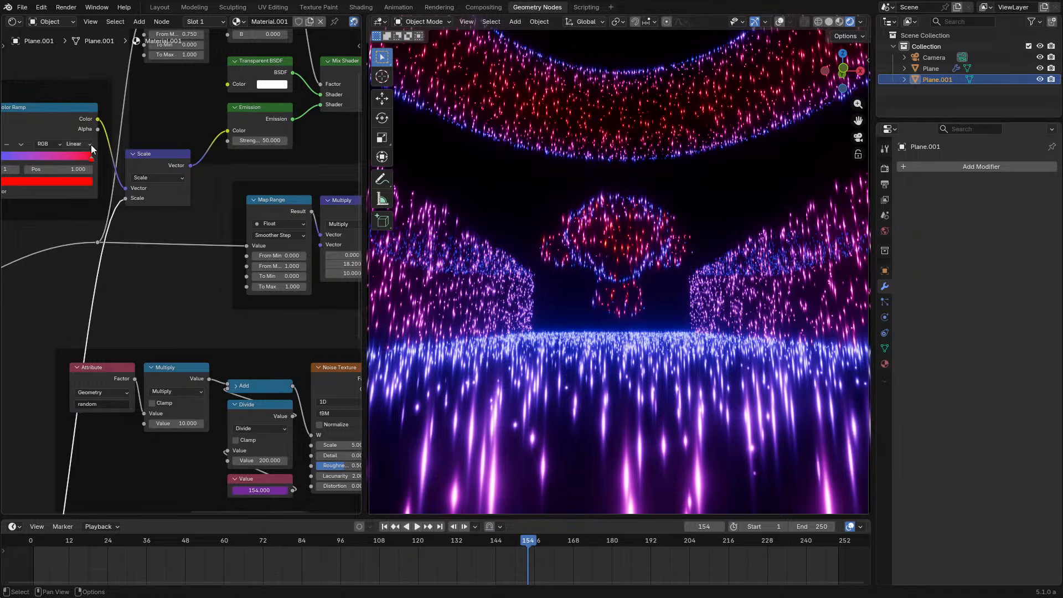
right_click_drag(211, 149, 217, 147, "ctrl")
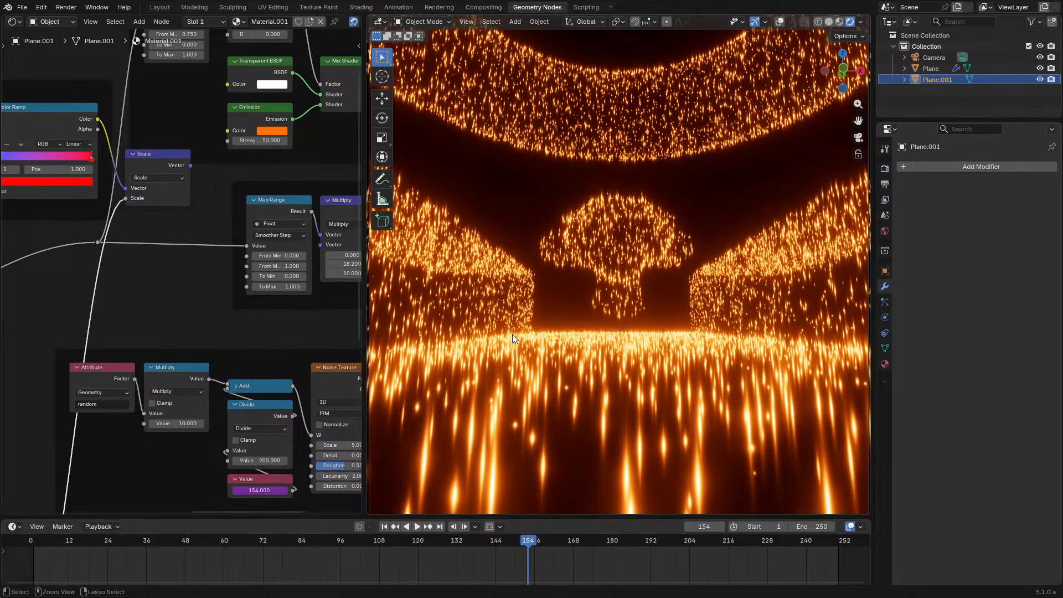
key("ctrl+z")
scroll(618, 209, "down", 3)
scroll(618, 209, "up", 3)
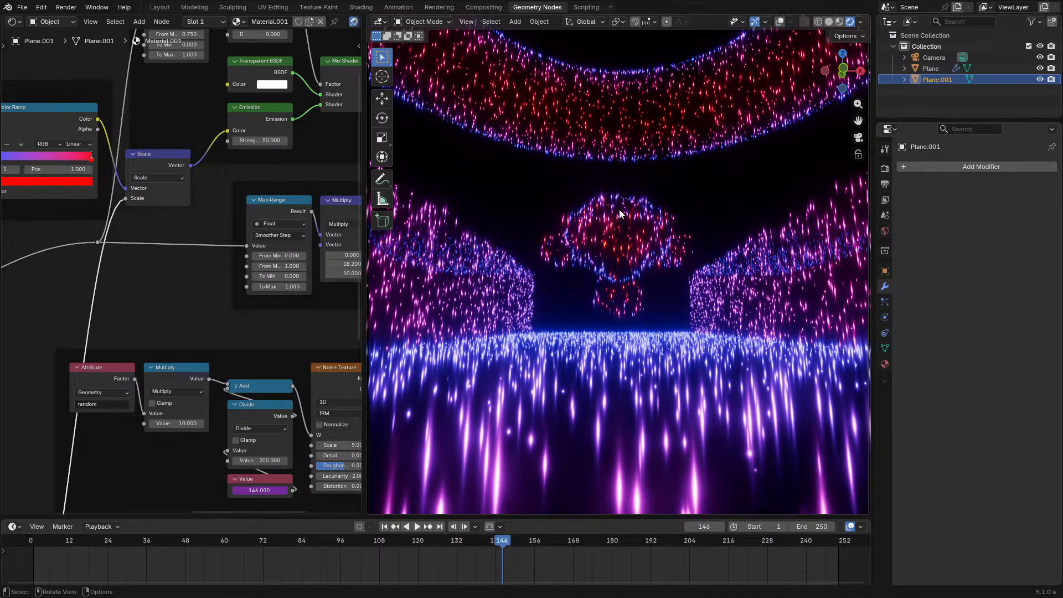
Duplicate the norm Attribute and Dot Product nodes above the originals, delete the copied camera Attribute, and expand the copied Dot Product
scroll(188, 265, "down", 2)
middle_click_drag(64, 305, 255, 129)
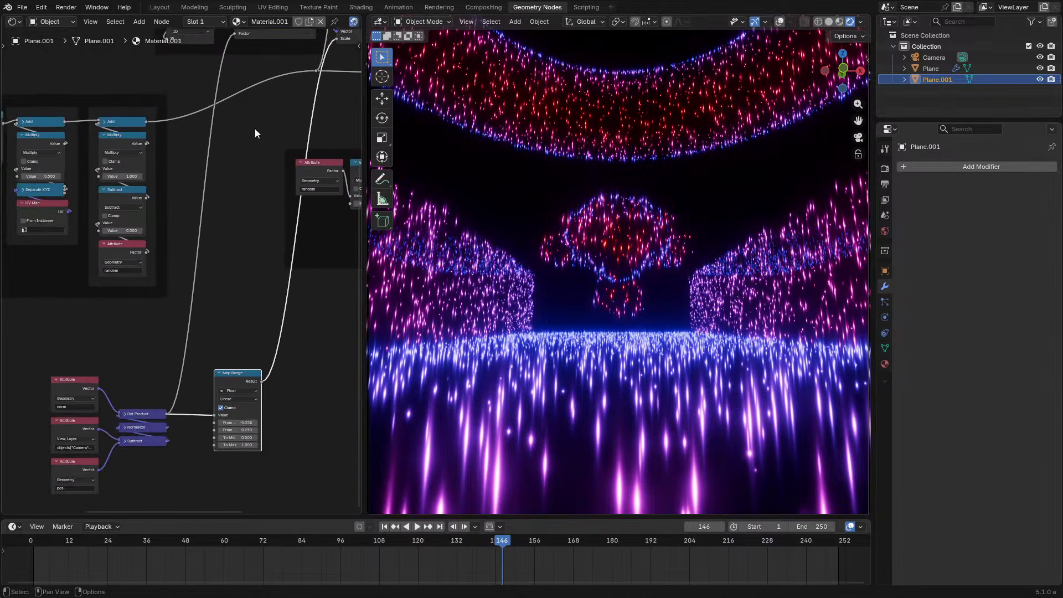
scroll(176, 266, "up", 1)
middle_click_drag(71, 382, 105, 333)
scroll(104, 332, "up", 1)
left_click_drag(42, 344, 205, 415)
key("shift+d")
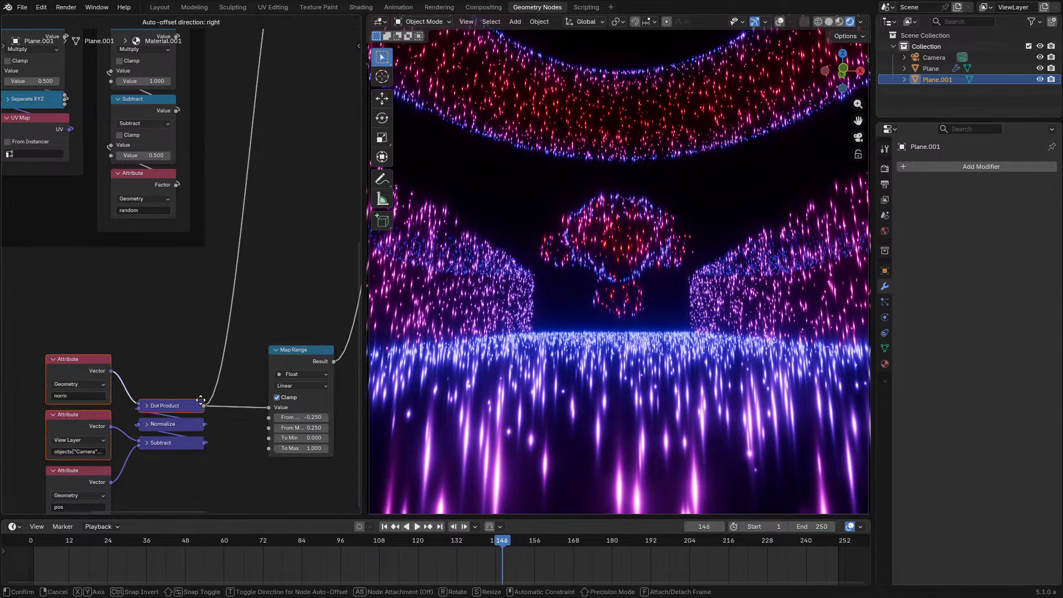
left_click(204, 317)
left_click(78, 331)
key("ctrl+x")
left_click(171, 317)
key("h")
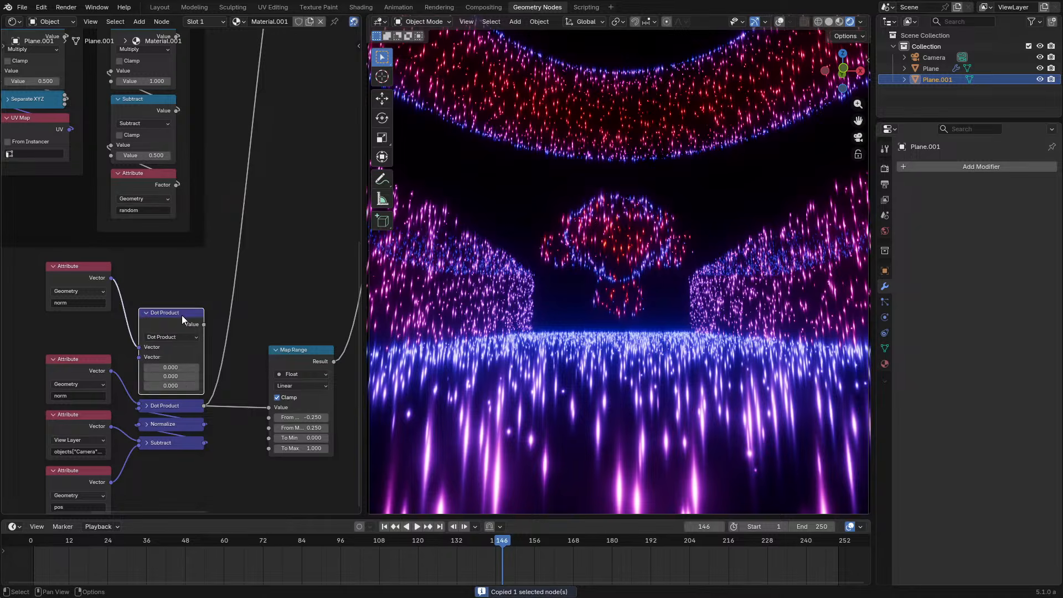
Set the copied Dot Product's second vector to 0, 0, 1, connect its value to the Color Ramp factor, and check from another angle
left_click_drag(181, 315, 297, 117)
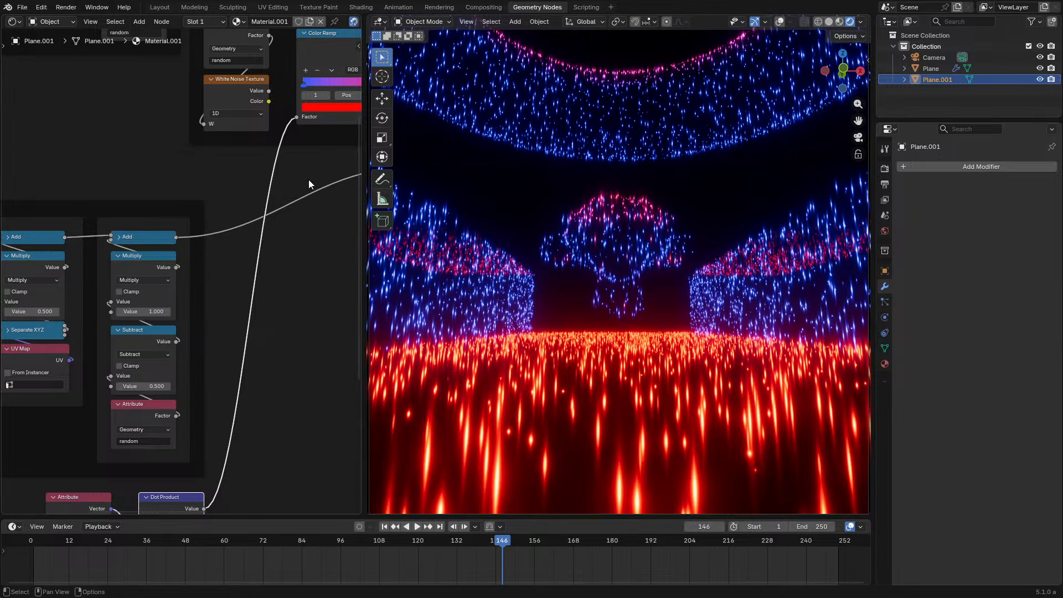
middle_click_drag(308, 183, 166, 260)
middle_click_drag(653, 260, 620, 296)
key("KP_0")
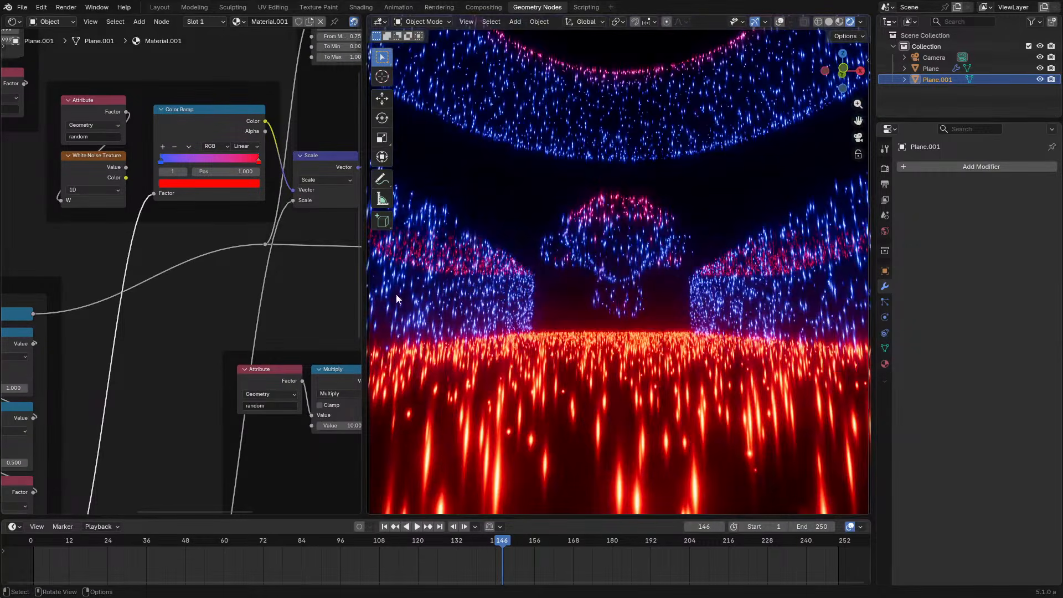
Cut the link from the Scale node to the Emission color to compare the plain look, and undo the cut
scroll(221, 281, "down", 2)
middle_click_drag(221, 281, 121, 330)
scroll(120, 330, "up", 1)
right_click_drag(231, 193, 243, 237, "ctrl")
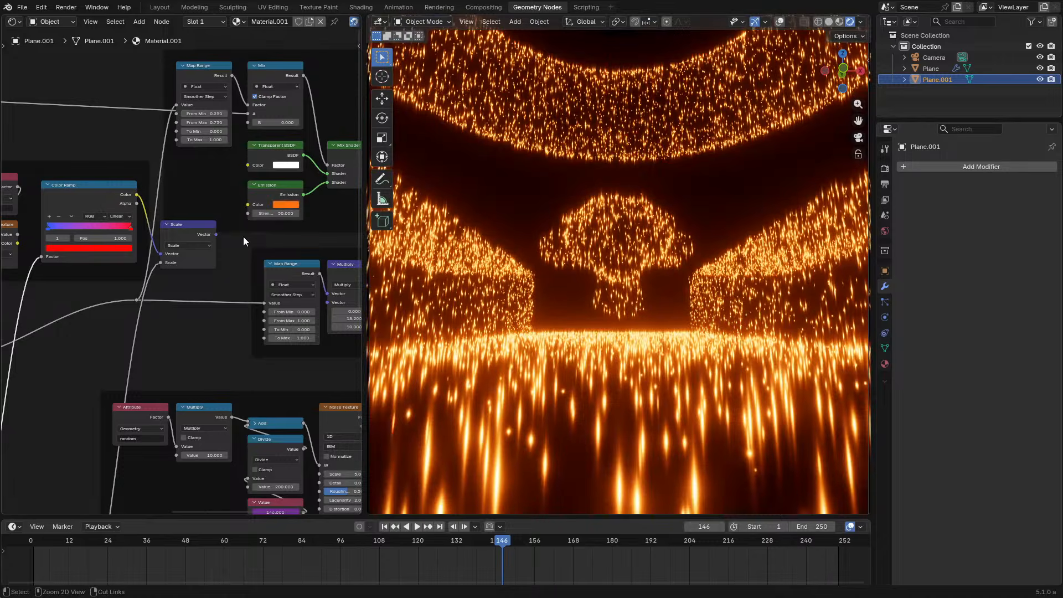
scroll(574, 238, "down", 2)
key("ctrl+z")
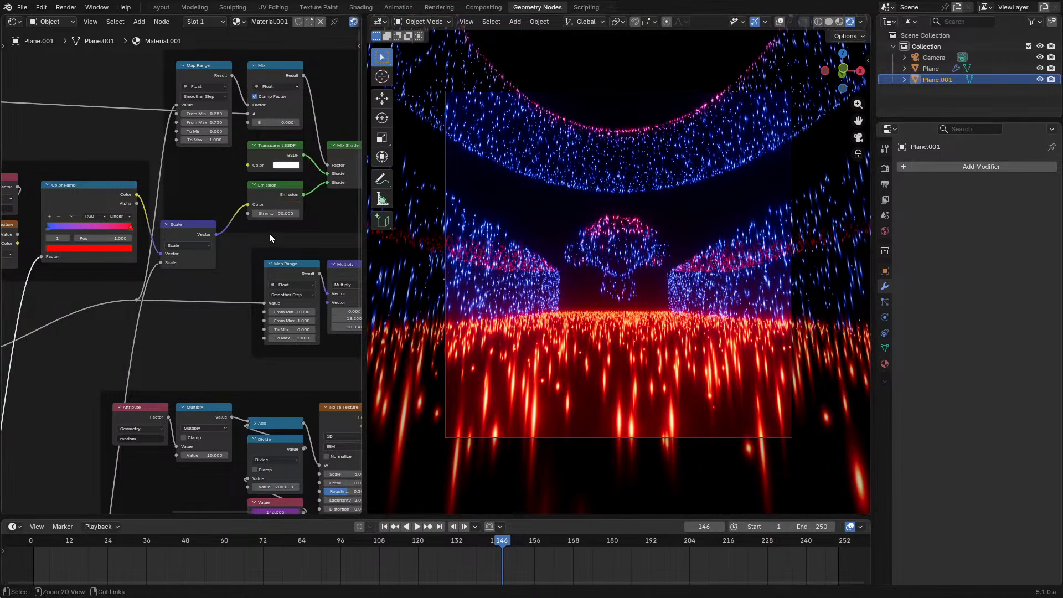
Insert a duplicate Map Range between the Dot Product and the Color Ramp with From Min -1 and From Max 1, and replay the animation
scroll(54, 288, "up", 1)
middle_click_drag(54, 288, 206, 141)
scroll(205, 140, "down", 2)
scroll(175, 277, "up", 1)
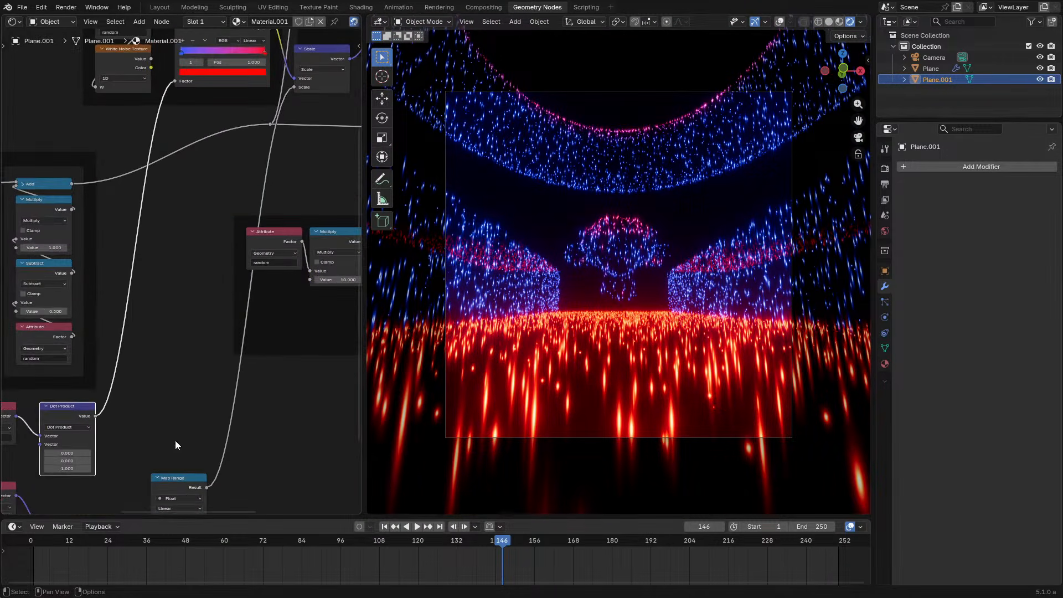
left_click(183, 483)
key("shift+d")
left_click(152, 364)
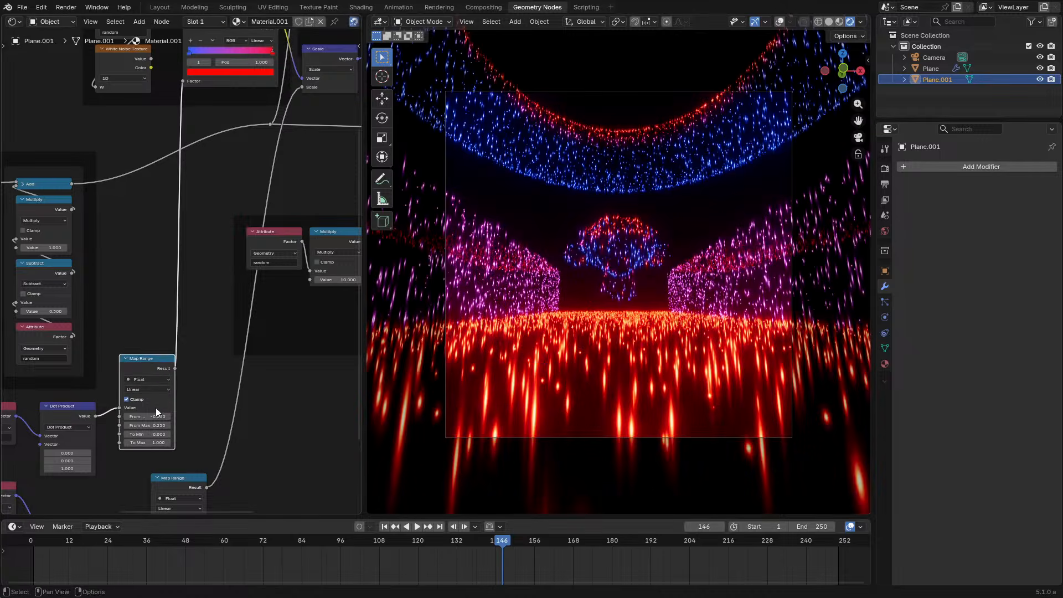
left_click_drag(146, 416, 122, 416)
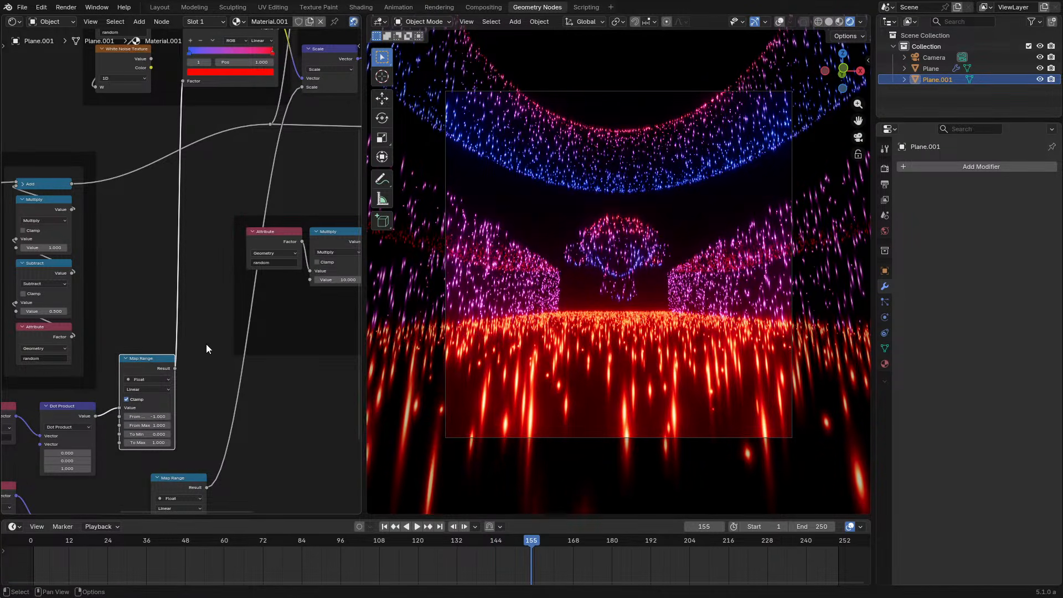
key("shift+Left")
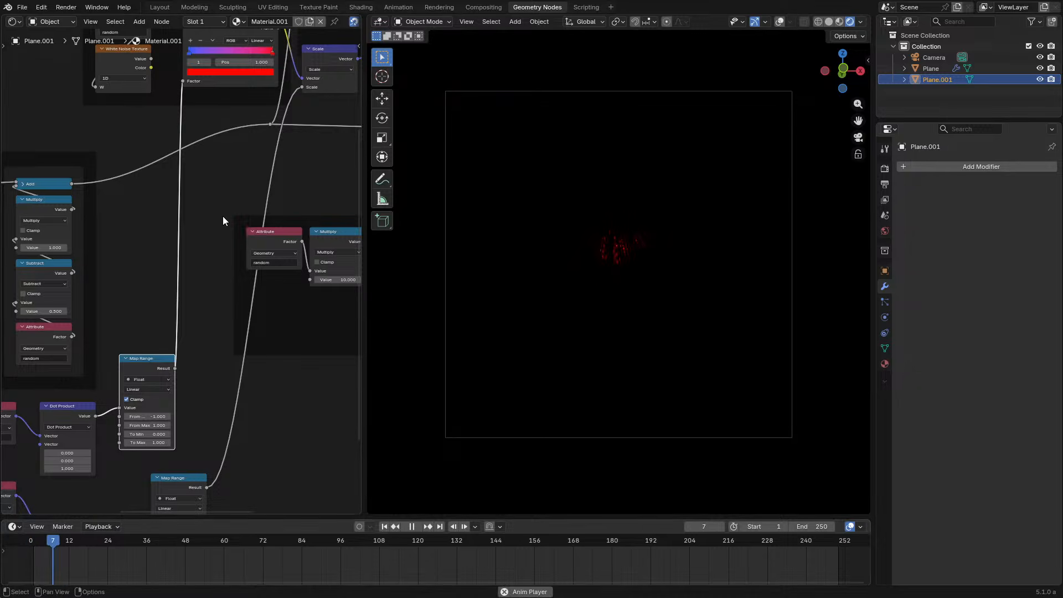
Frame the norm Attribute, Dot Product and Map Range that drive the color, placing the Map Range beside the Dot Product
scroll(233, 142, "down", 1)
middle_click_drag(232, 141, 305, 19)
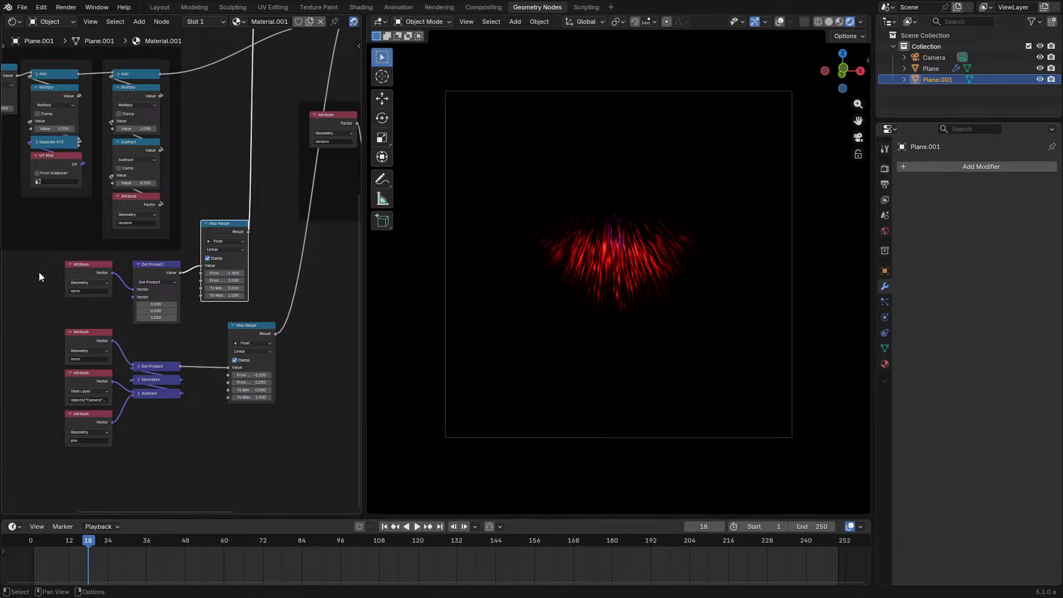
left_click_drag(39, 270, 199, 303)
key("f")
key("Escape")
left_click_drag(212, 228, 205, 272)
Group the camera-facing mask nodes and their Map Range in a separate frame below the color frame
left_click_drag(44, 500, 214, 357)
left_click(258, 326, "shift")
left_click_drag(258, 326, 205, 370)
key("f")
key("Escape")
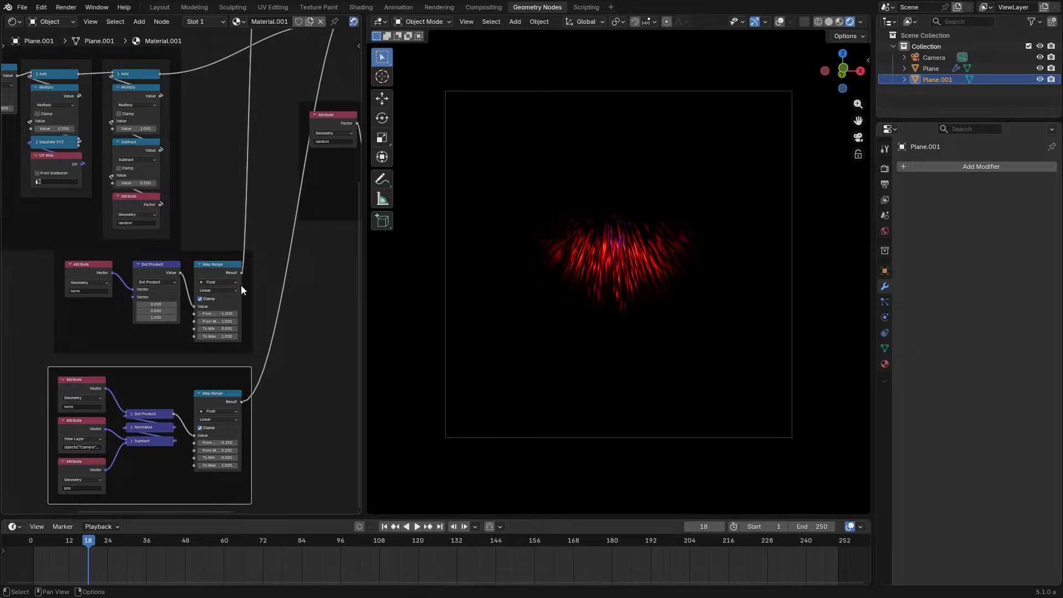
Collapse the Scale node and position it between the Color Ramp and the Emission node
middle_click_drag(260, 228, 160, 443)
scroll(296, 181, "up", 2)
scroll(296, 177, "up", 1)
middle_click_drag(298, 152, 184, 295)
left_click(185, 304)
key("h")
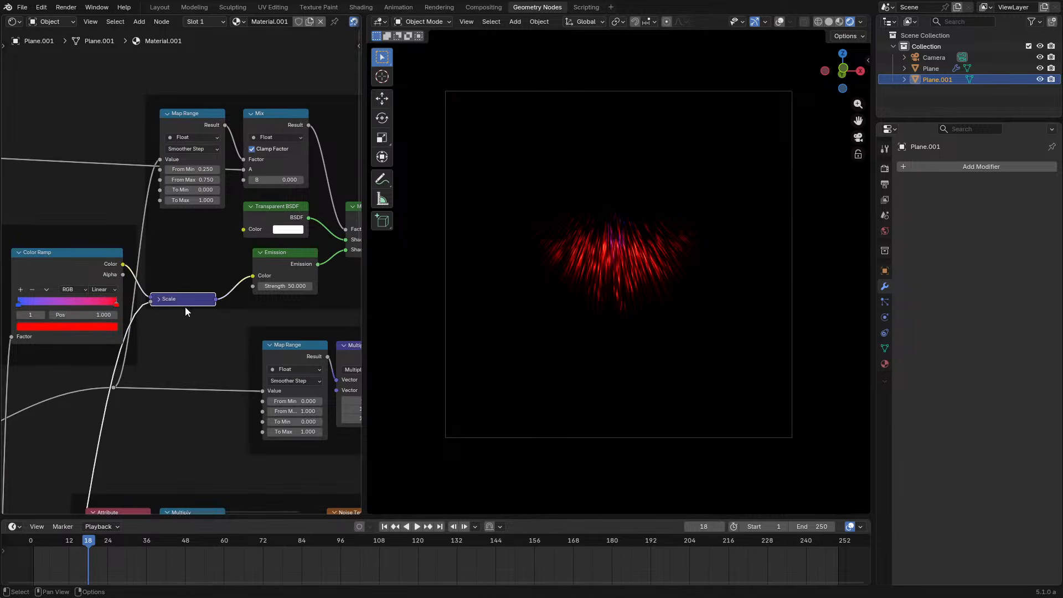
left_click_drag(188, 301, 199, 280)
Play the animation while adjusting the Color Ramp's end stop to red #FF0901
middle_click_drag(153, 299, 228, 282)
scroll(228, 282, "up", 3)
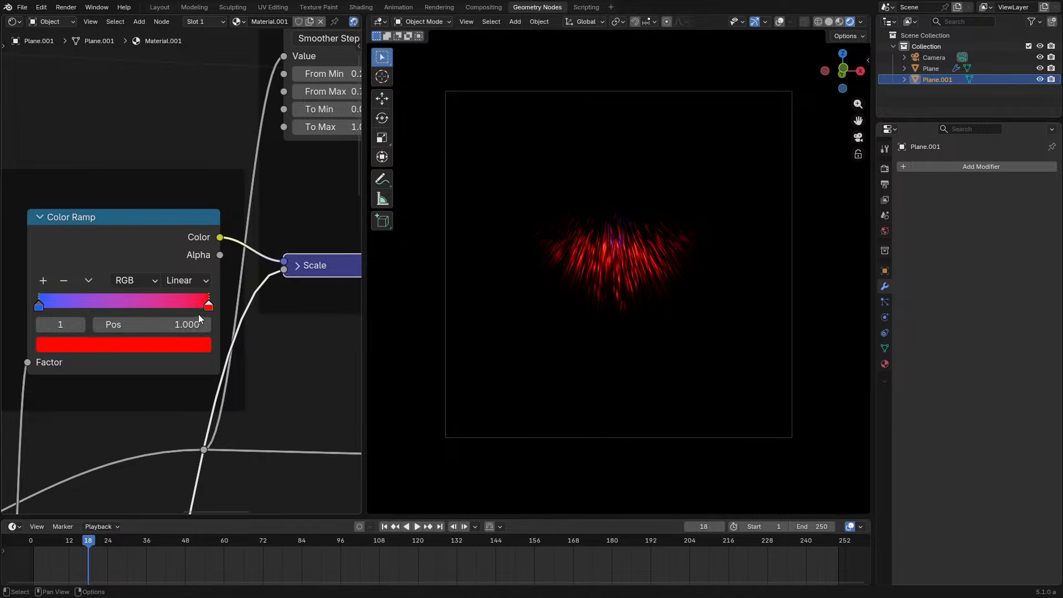
key("space")
left_click(168, 341)
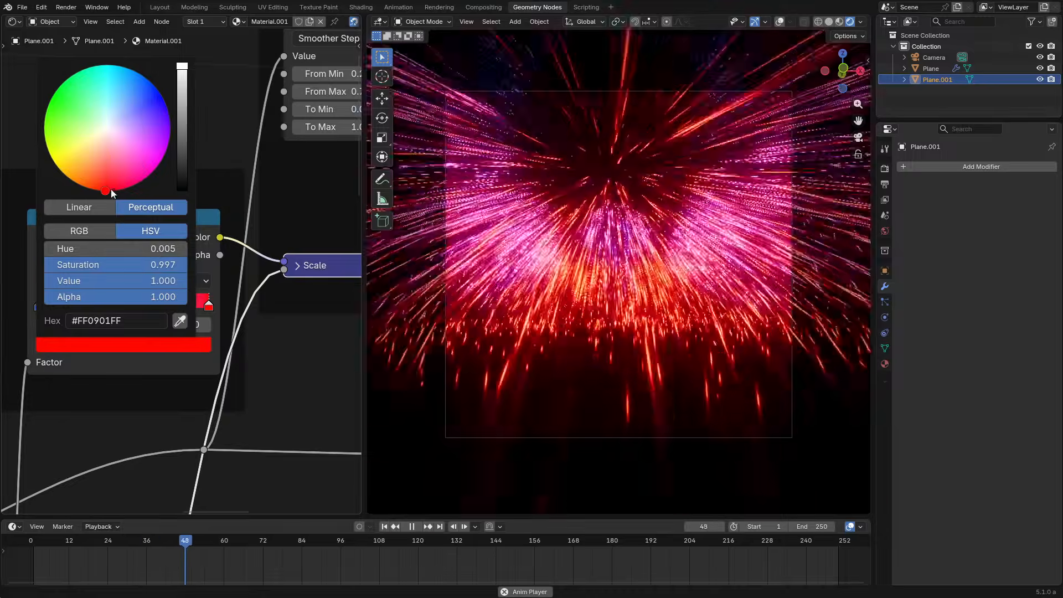
mouse_move(111, 188)
left_mouse_down()
mouse_move(87, 188)
mouse_move(58, 167)
mouse_move(44, 124)
mouse_move(111, 65)
mouse_move(163, 158)
mouse_move(105, 187)
left_mouse_up()
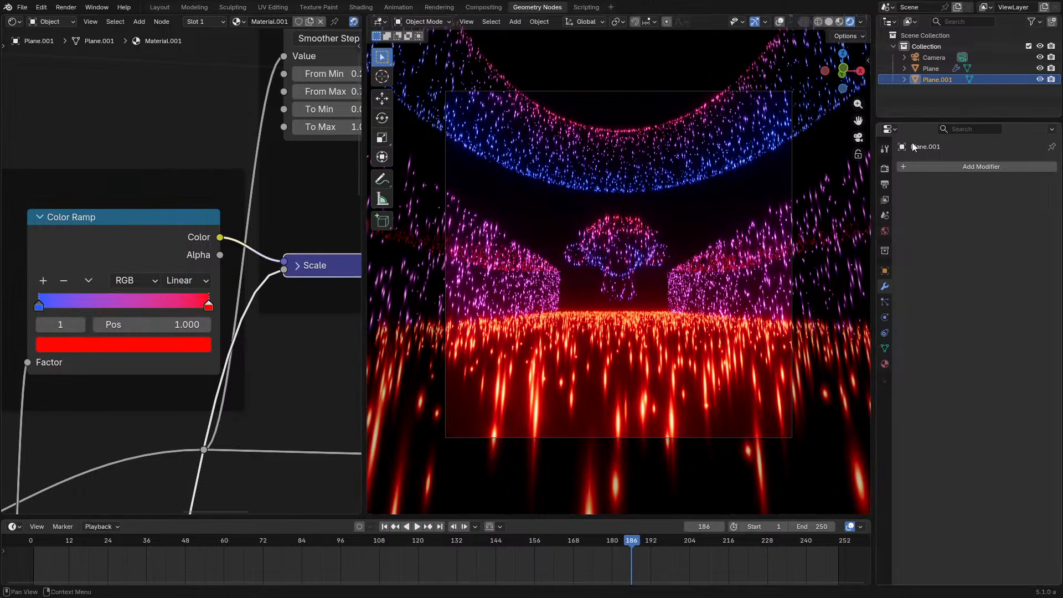
Set the camera's viewport passepartout to 1 and check the darkened area around the camera frame
left_click(941, 58)
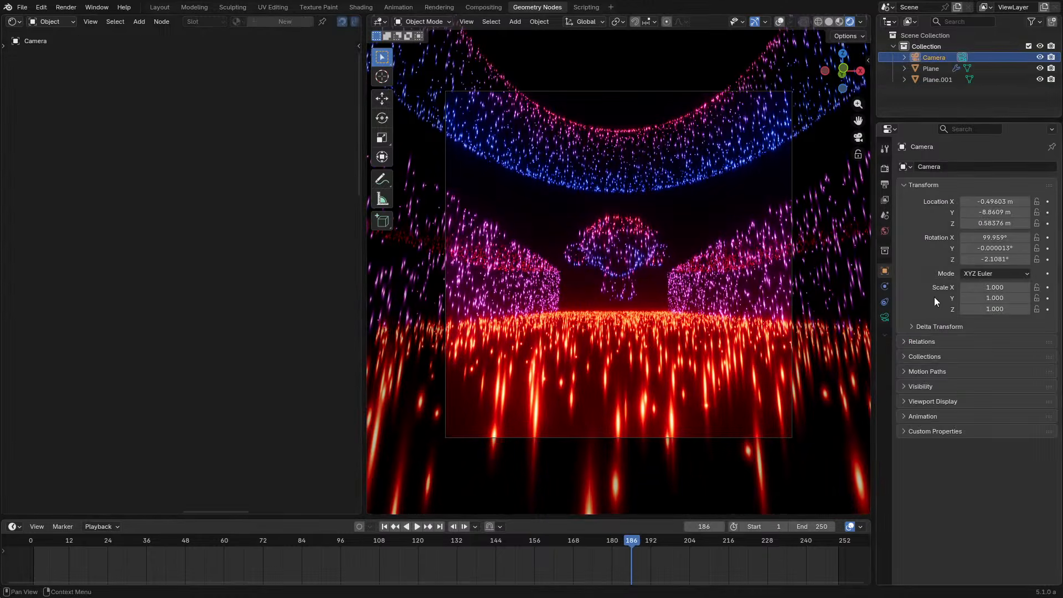
left_click(883, 318)
left_click(934, 353)
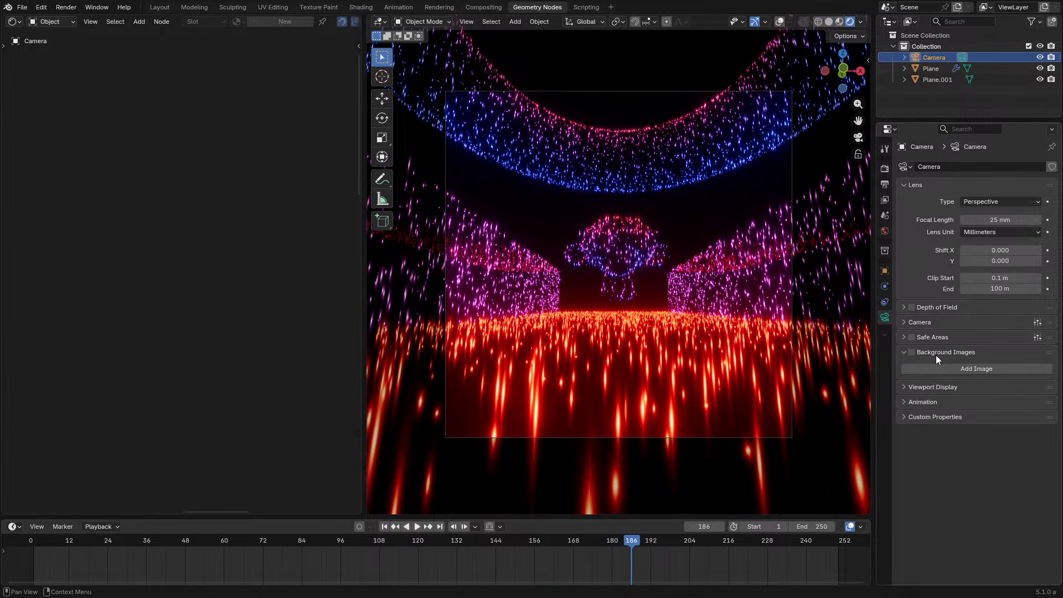
left_click(935, 355)
left_click(938, 366)
left_click_drag(991, 448, 1037, 448)
scroll(718, 359, "up", 2)
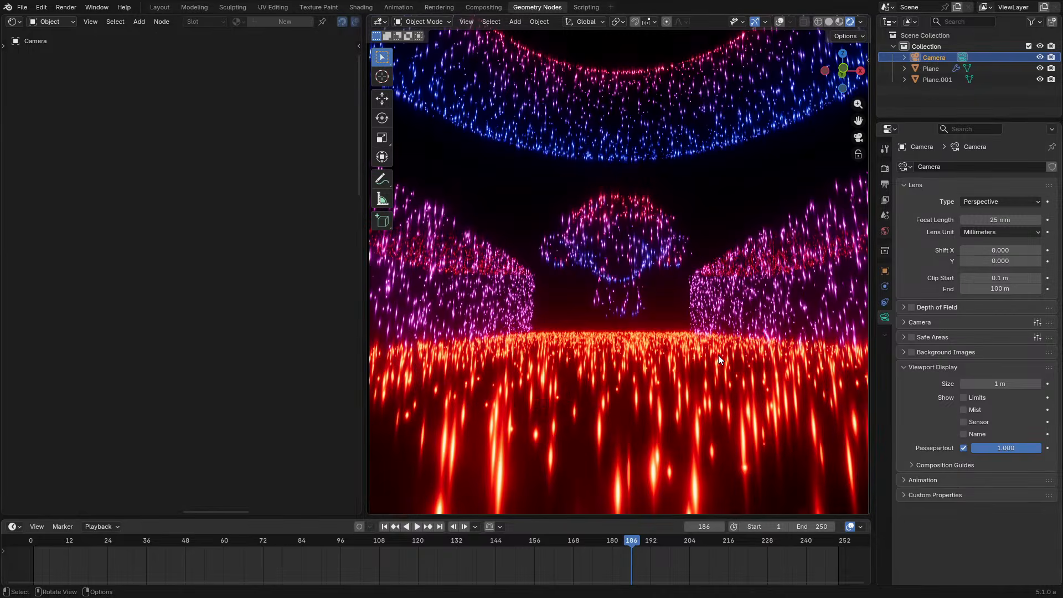
scroll(719, 359, "down", 3)
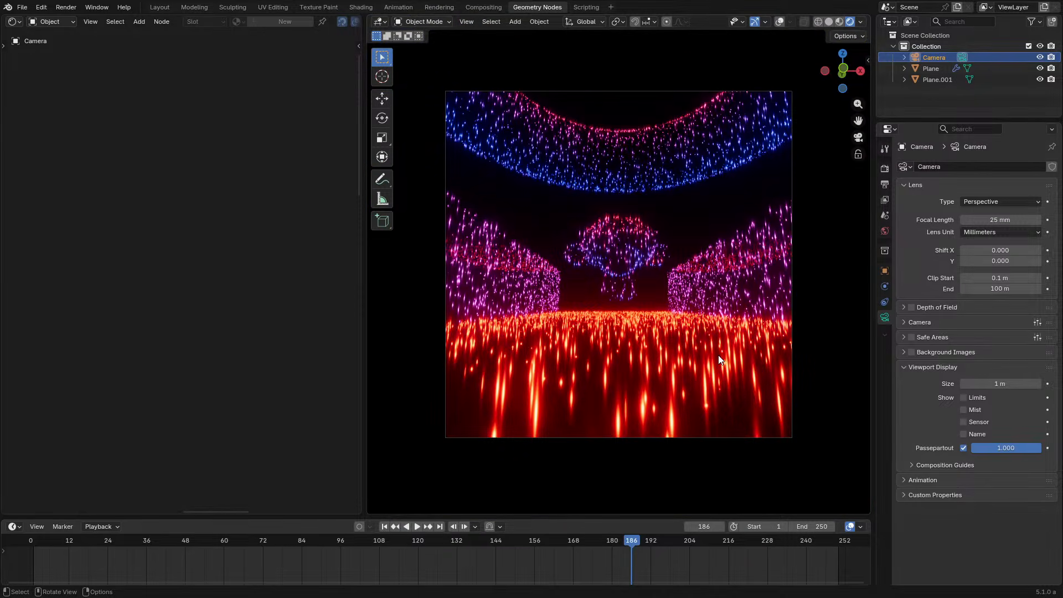
scroll(719, 359, "up", 2)
Reselect Plane.001 in the camera view and change the Color Ramp's end stop to cyan #25FFF5
middle_click_drag(719, 354, 643, 404)
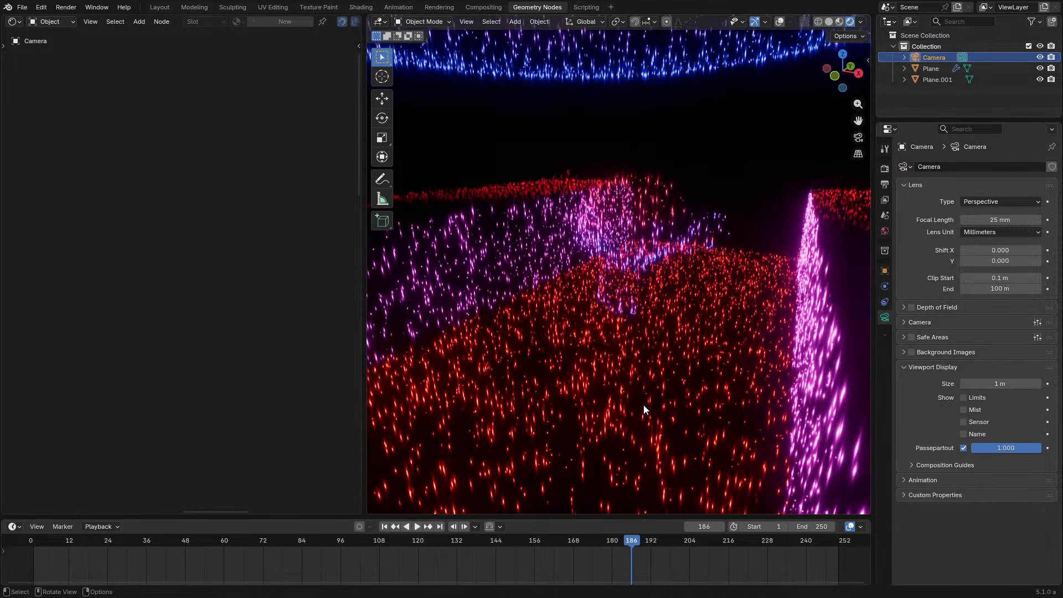
left_click(643, 404)
left_click(22, 23)
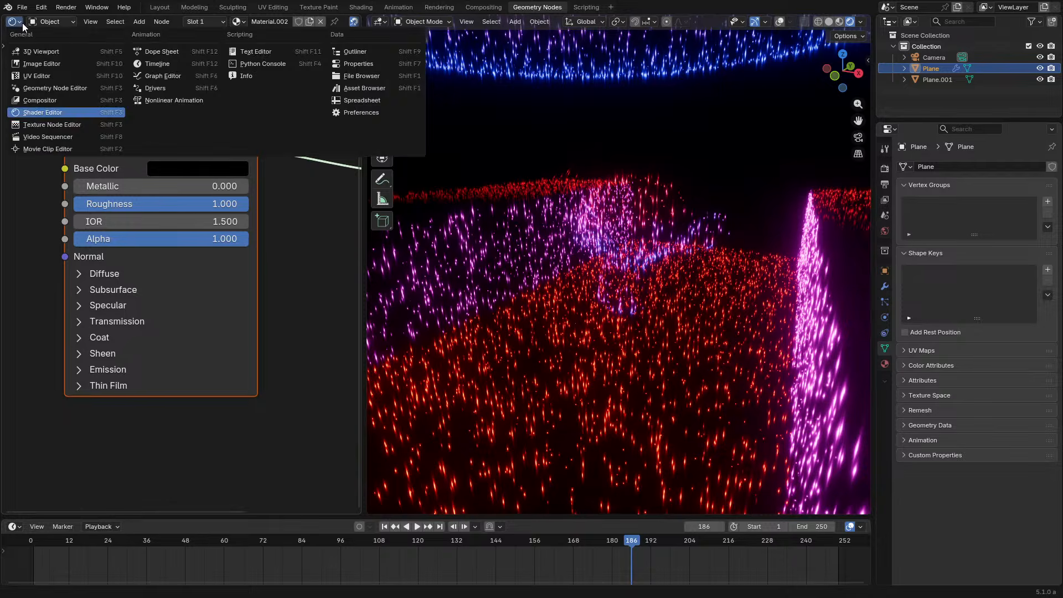
left_click(940, 80)
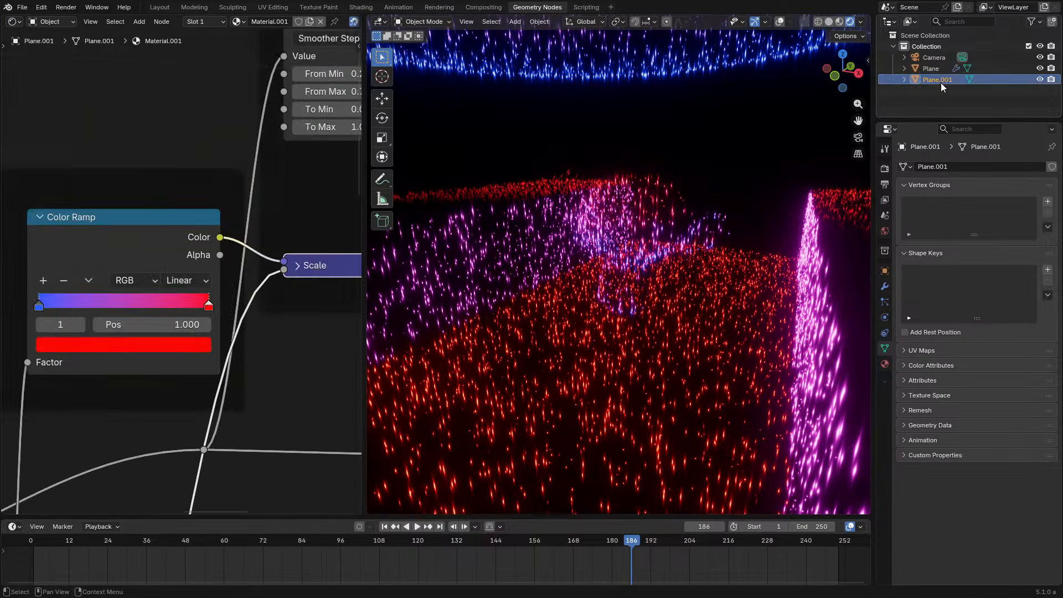
key("KP_0")
left_click(177, 346)
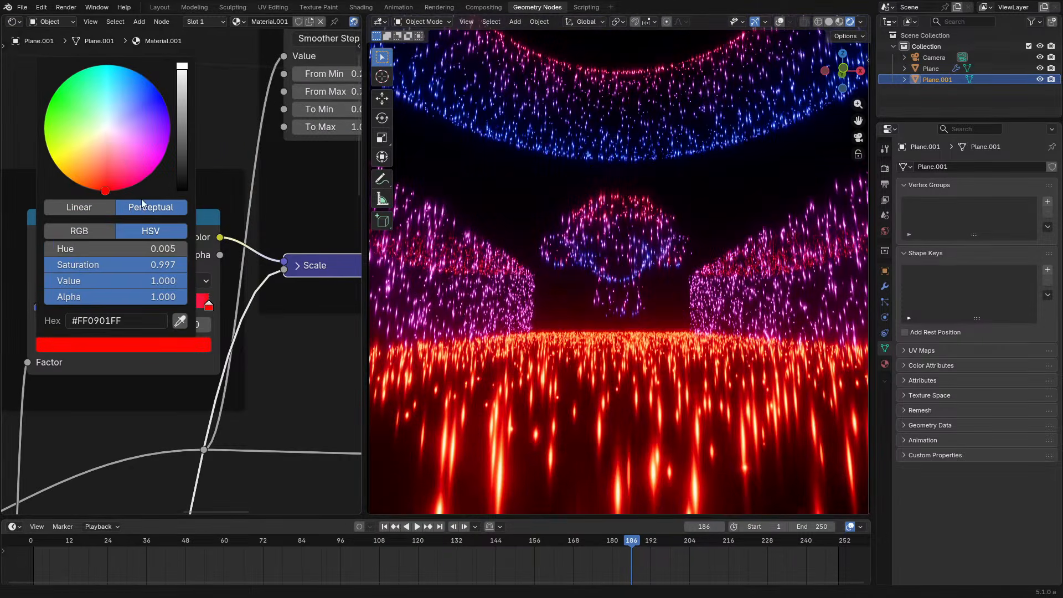
mouse_move(95, 184)
left_mouse_down()
mouse_move(69, 177)
mouse_move(70, 122)
mouse_move(100, 74)
left_mouse_up()
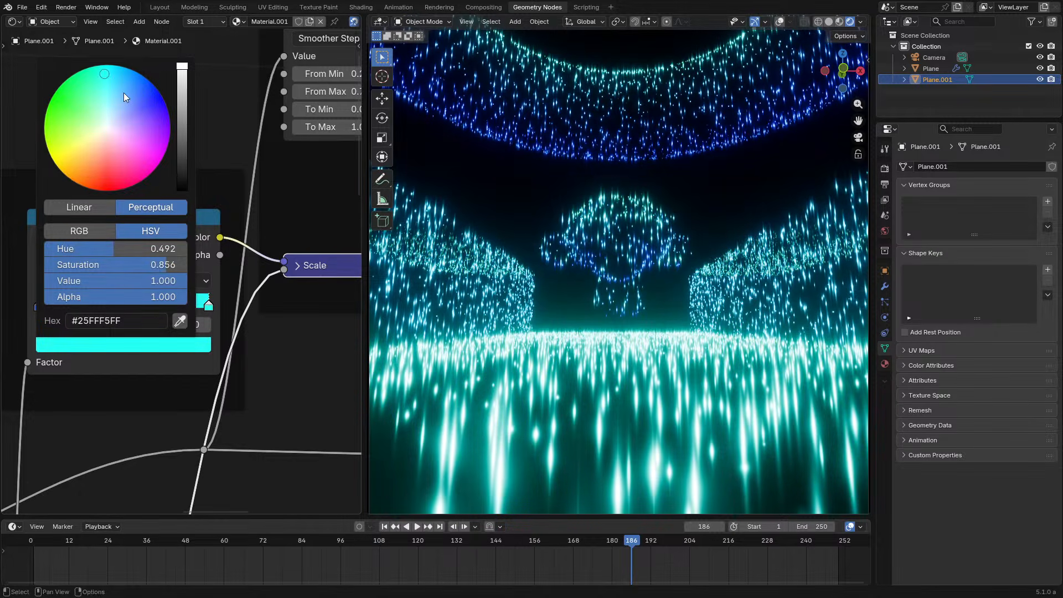
Change the Color Ramp's start stop to red and switch its color mode to HSV
left_click(64, 304)
left_click(111, 345)
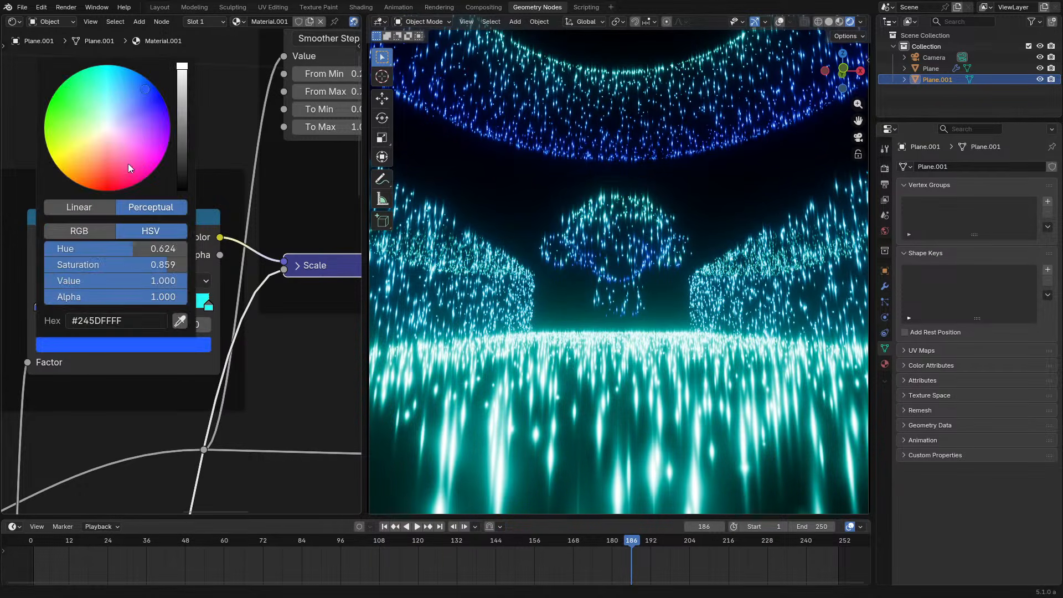
mouse_move(107, 82)
left_mouse_down()
mouse_move(76, 117)
mouse_move(83, 180)
mouse_move(107, 190)
left_mouse_up()
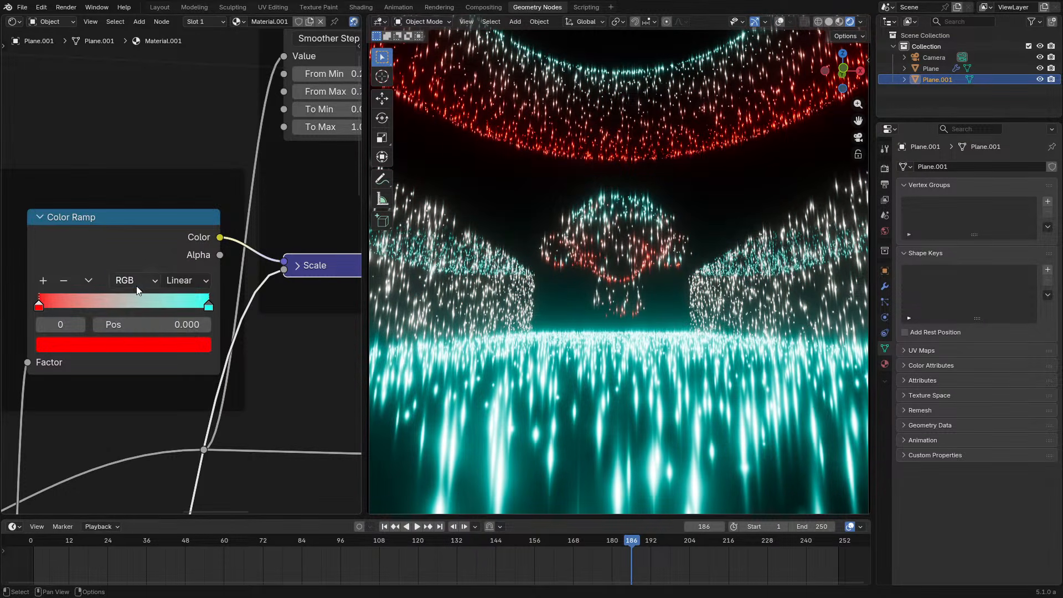
left_click(136, 285)
left_click(144, 338)
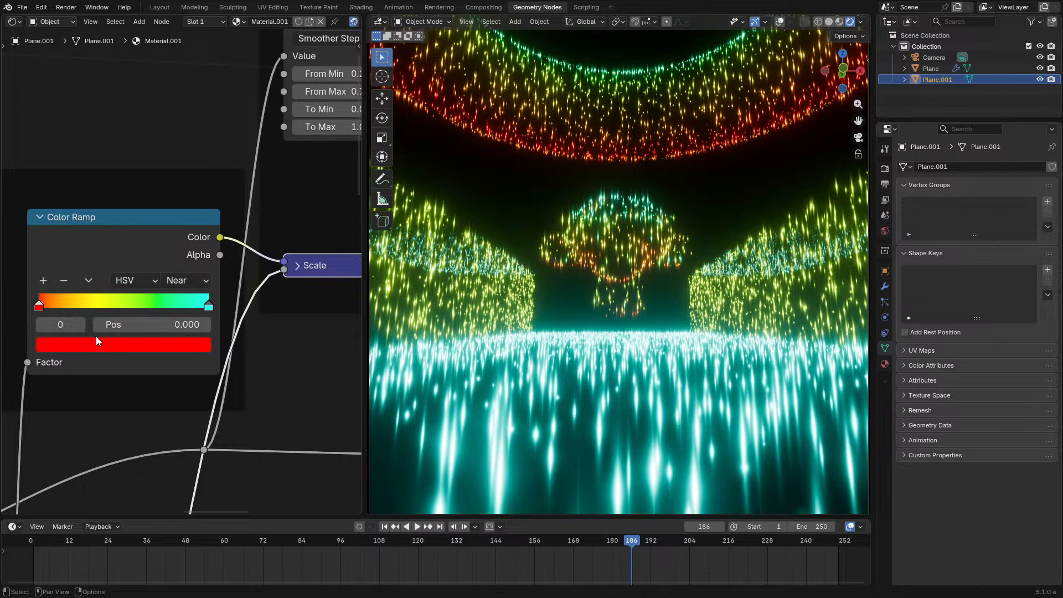
Recolor the ramp's start stop green, try hues for the end stop and keep it cyan, inspecting the particles from another angle
left_click(94, 350)
mouse_move(105, 181)
left_mouse_down()
mouse_move(124, 67)
mouse_move(71, 75)
left_mouse_up()
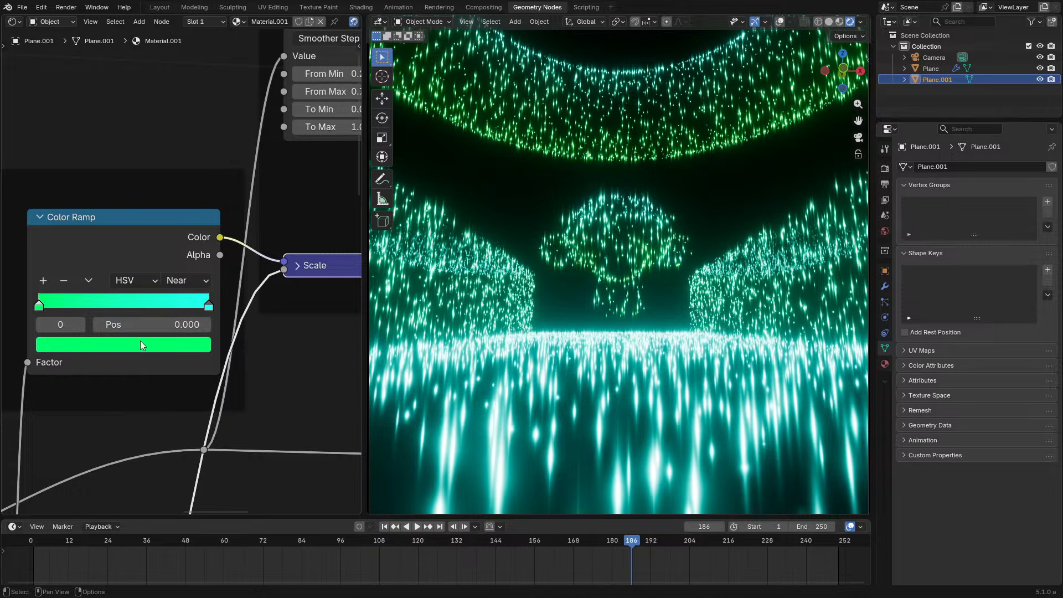
left_click(208, 303)
left_click(140, 342)
mouse_move(93, 67)
left_mouse_down()
mouse_move(74, 181)
mouse_move(107, 189)
mouse_move(160, 96)
mouse_move(53, 158)
mouse_move(159, 164)
mouse_move(134, 174)
left_mouse_up()
left_click(633, 167)
mouse_move(633, 170)
middle_mouse_down()
mouse_move(631, 191)
mouse_move(610, 207)
mouse_move(643, 185)
middle_mouse_up()
left_click(612, 186)
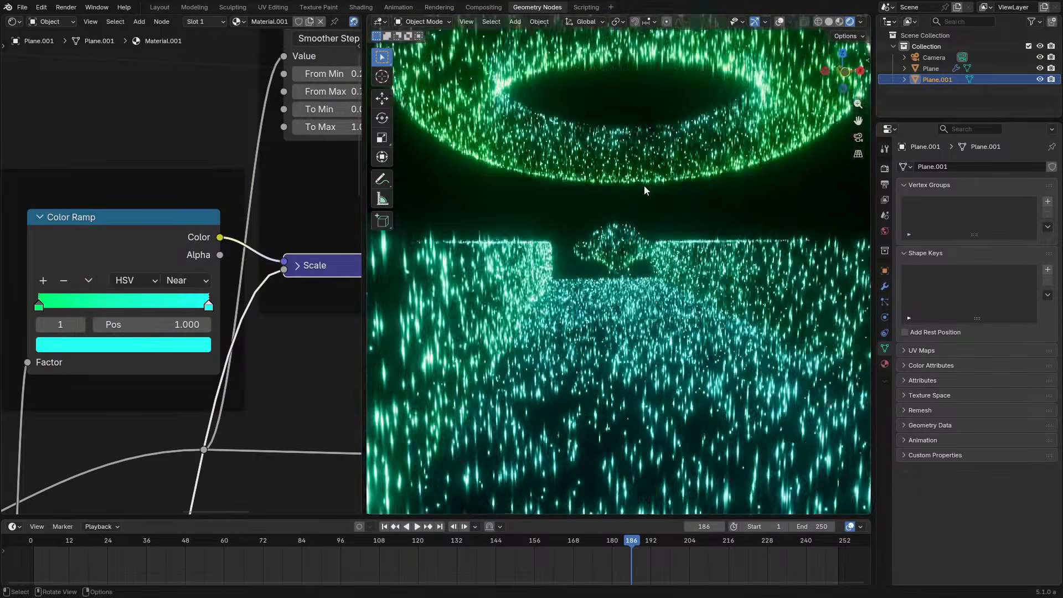
key("KP_0")
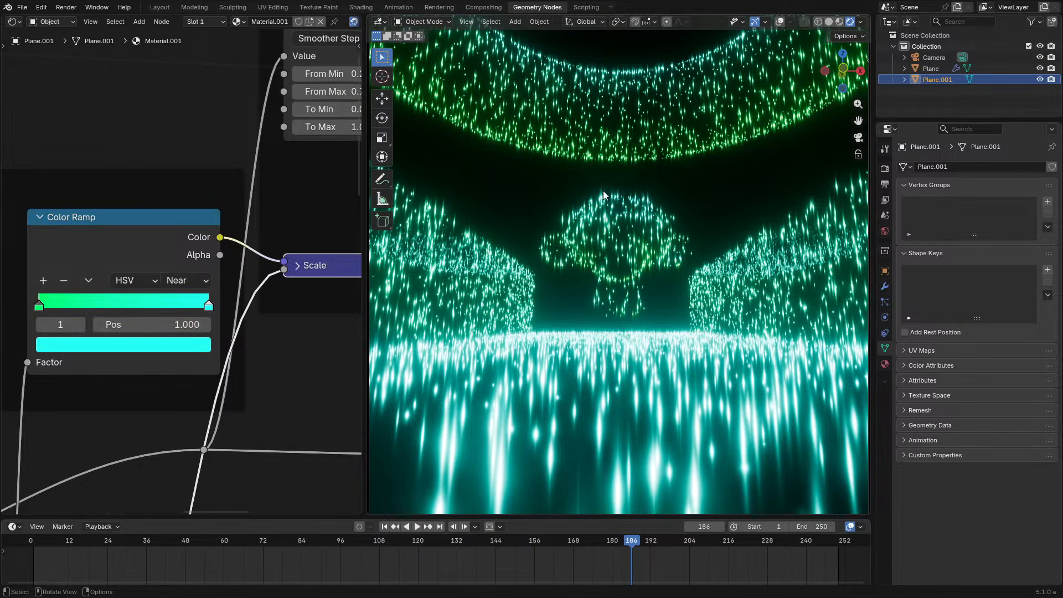
Cut the link from the Scale node to Emission, set the Emission color to green, and play the animation
scroll(191, 277, "down", 4)
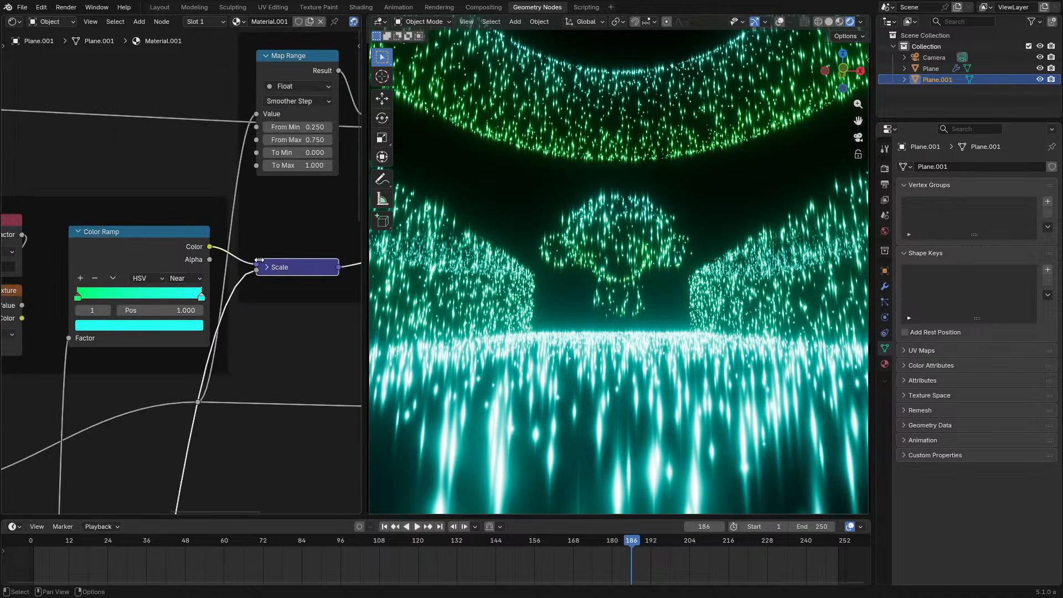
middle_click_drag(256, 262, 65, 289)
right_click_drag(177, 267, 173, 310, "ctrl")
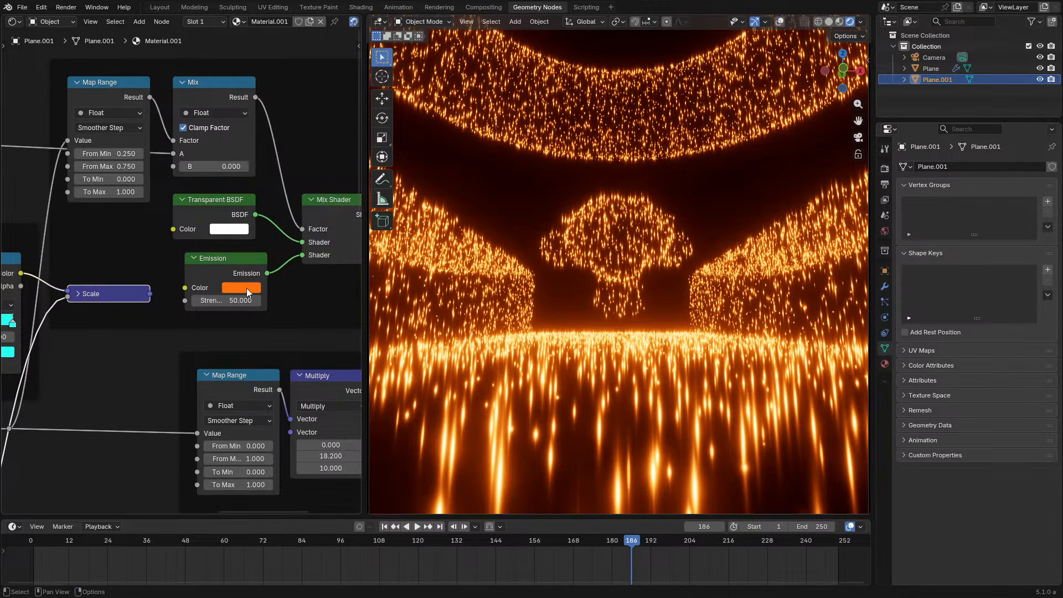
left_click(247, 288)
mouse_move(268, 139)
left_mouse_down()
mouse_move(274, 130)
mouse_move(231, 132)
mouse_move(234, 109)
left_mouse_up()
key("space")
left_click(57, 547)
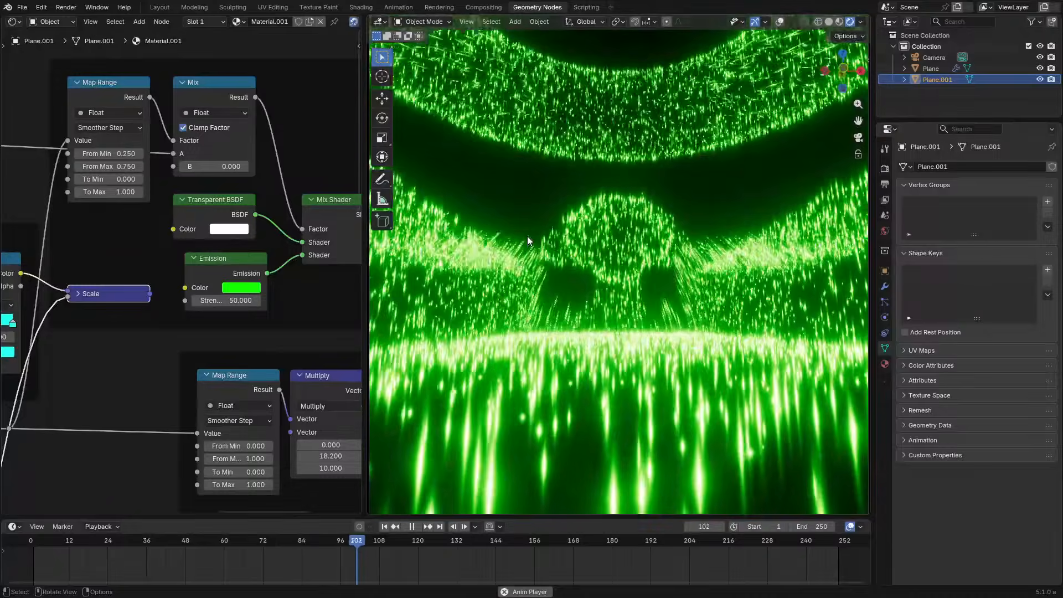
Set the Y value of the displacement Multiply node to 0 and replay the animation from the start
key("space")
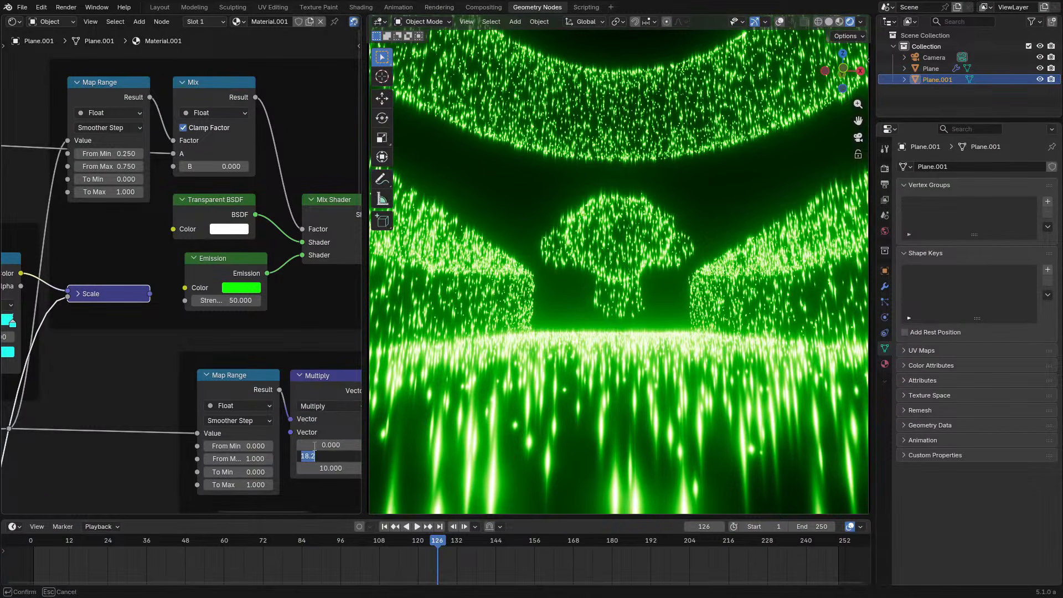
type("0")
key("Return")
left_click(36, 543)
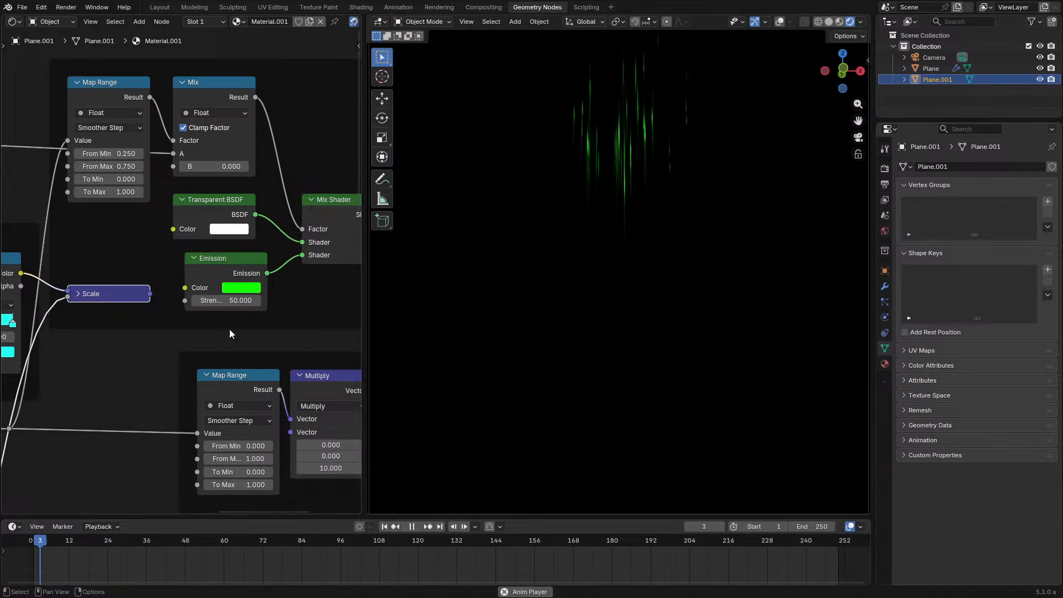
middle_click_drag(265, 331, 159, 294)
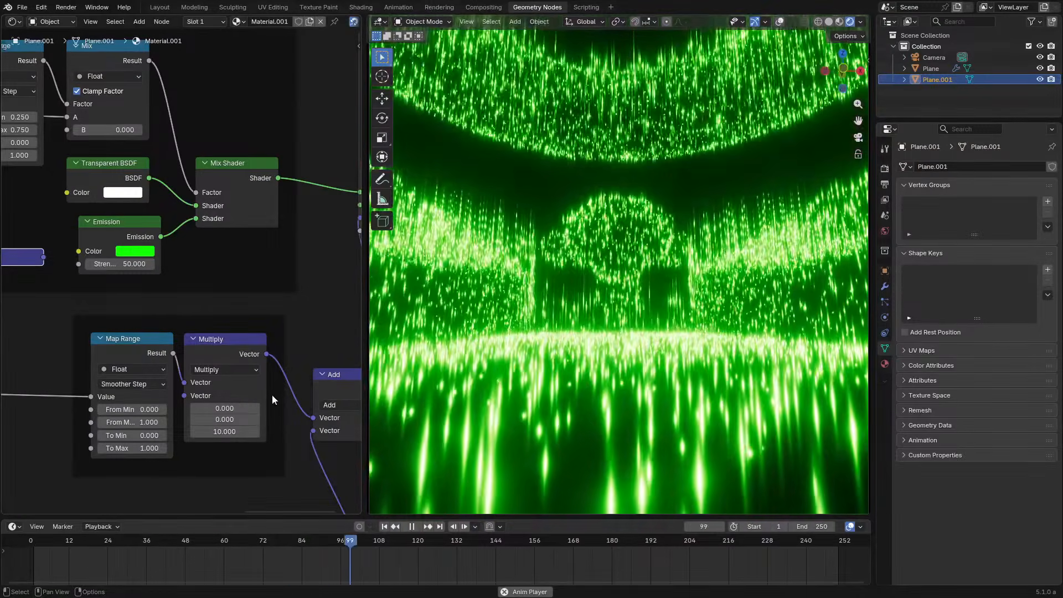
Try displacing along Y only by setting the Multiply vector's Z to 0 and Y to 39, and play the animation
key("space")
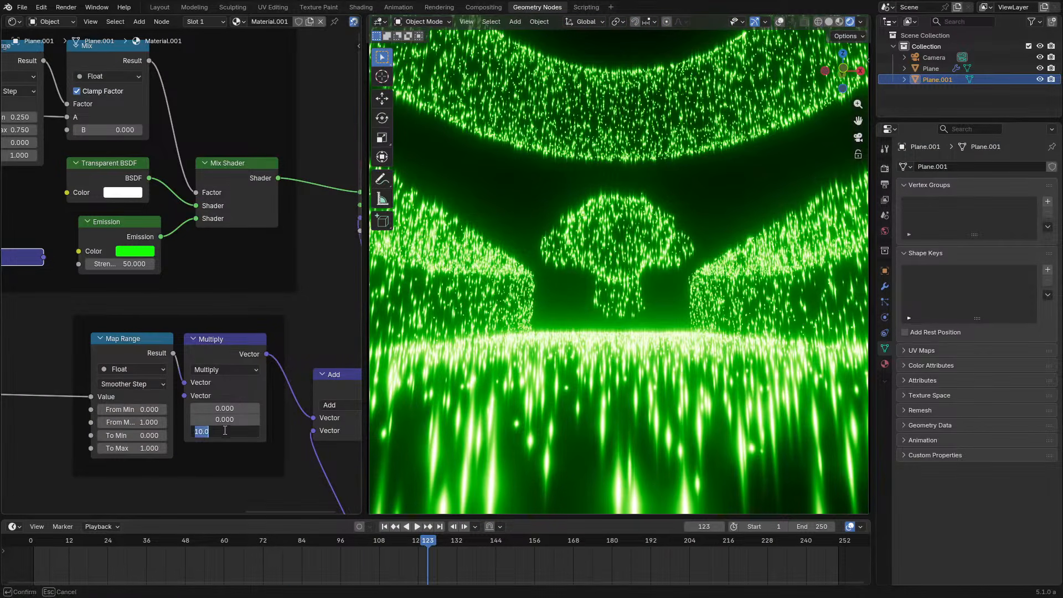
type("0")
key("Return")
left_click_drag(224, 419, 239, 419)
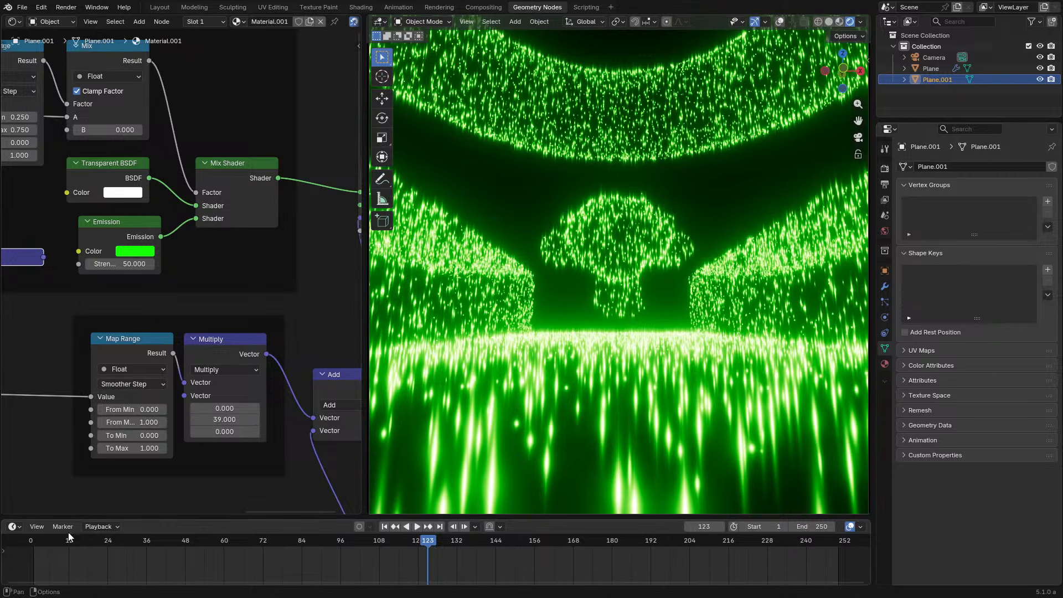
left_click(25, 543)
key("space")
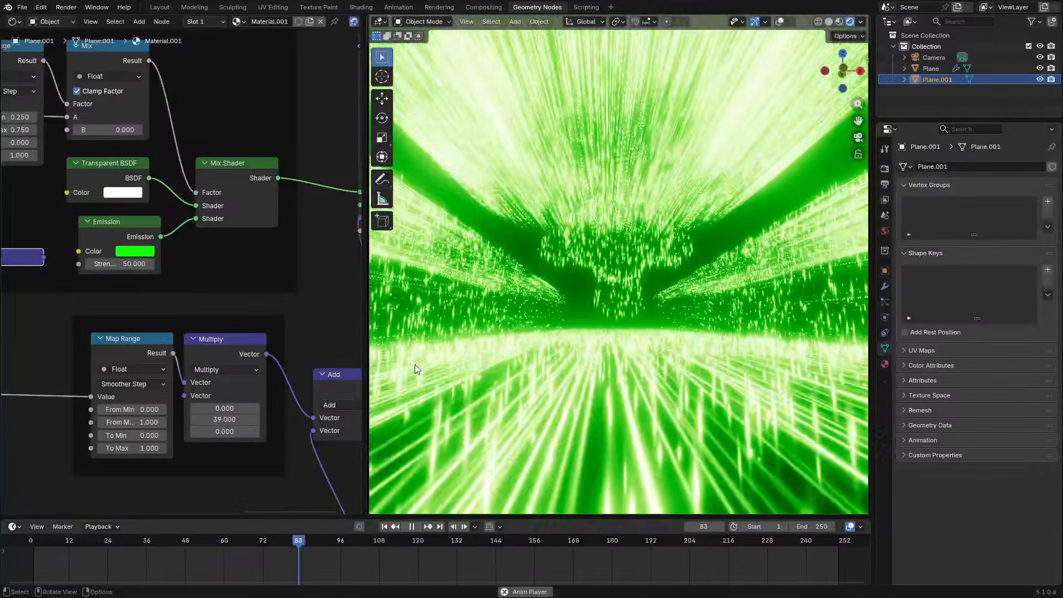
key("space")
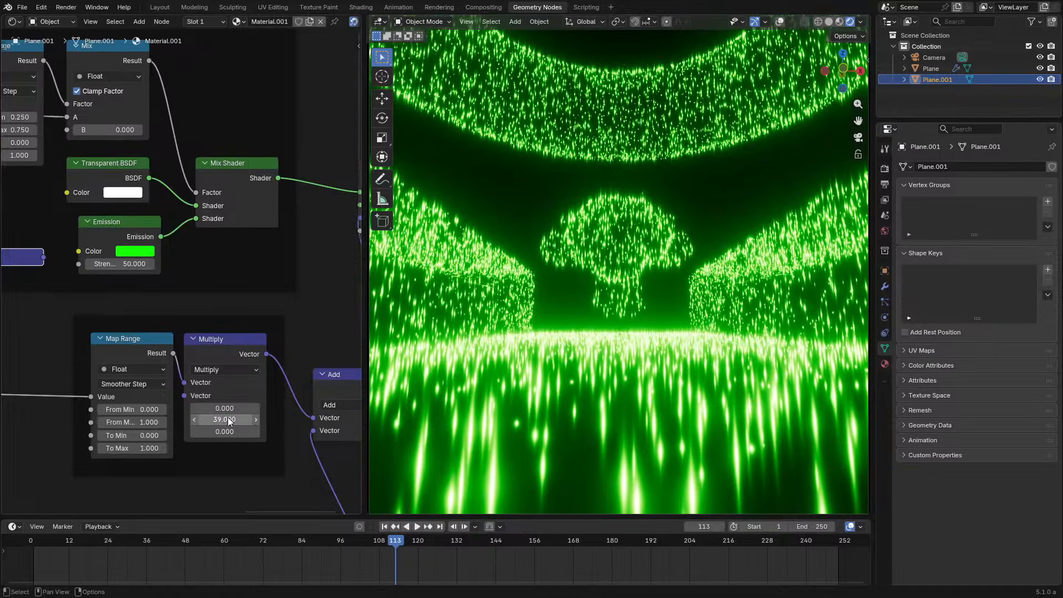
Try displacing along X only by setting the Multiply vector to 30, 0, 0, and replay the animation repeatedly
left_click(227, 419)
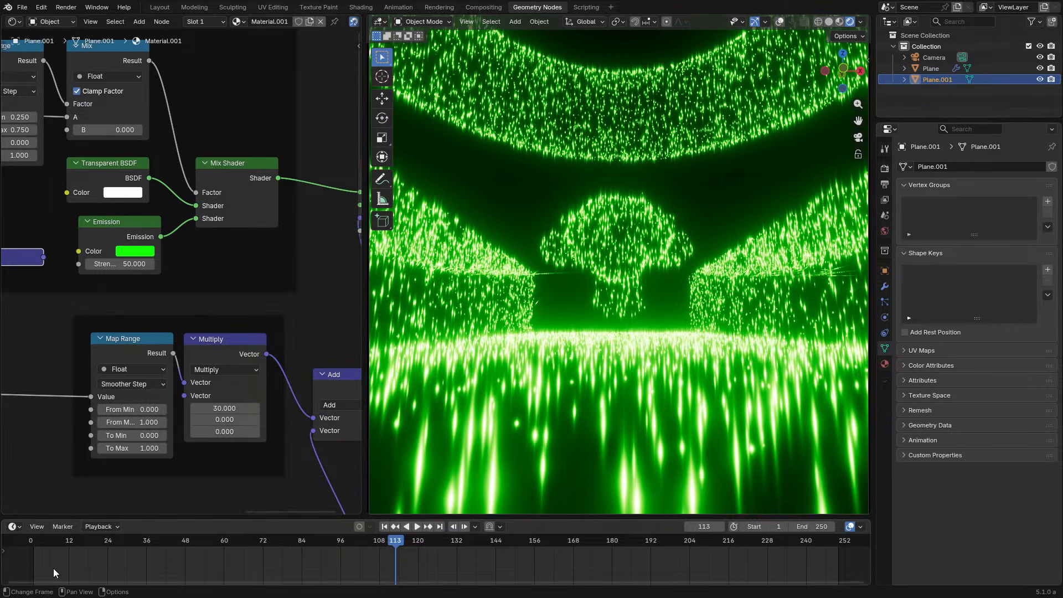
left_click(24, 539)
key("space")
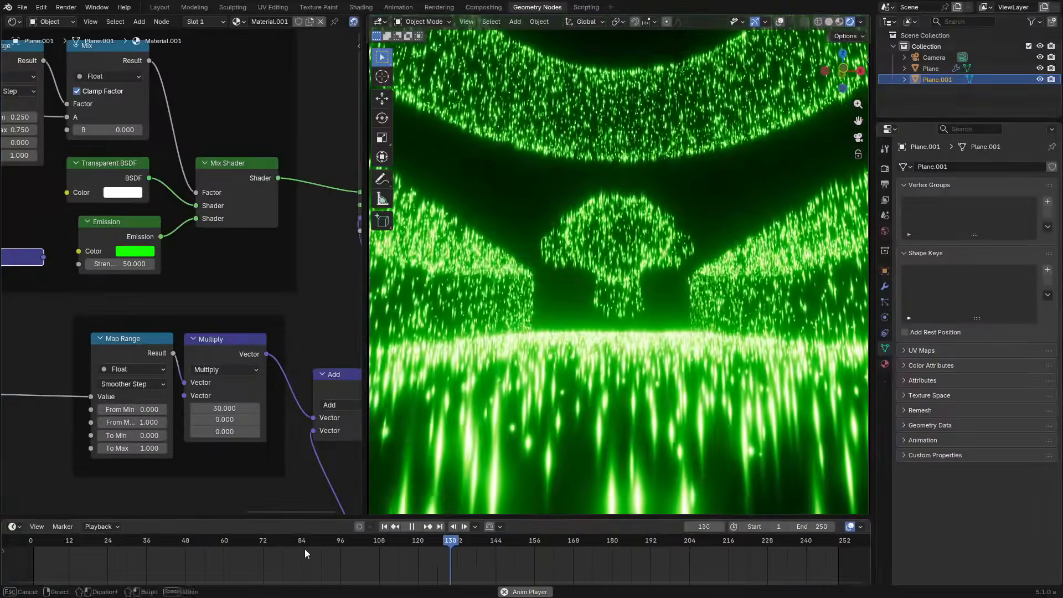
left_click(305, 548)
left_click(210, 545)
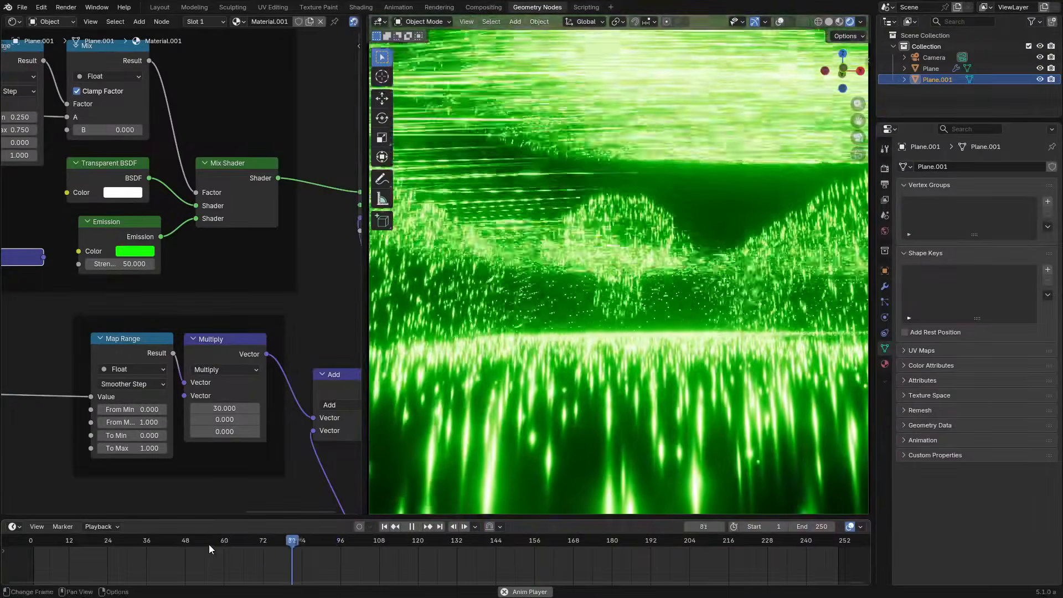
left_click(118, 544)
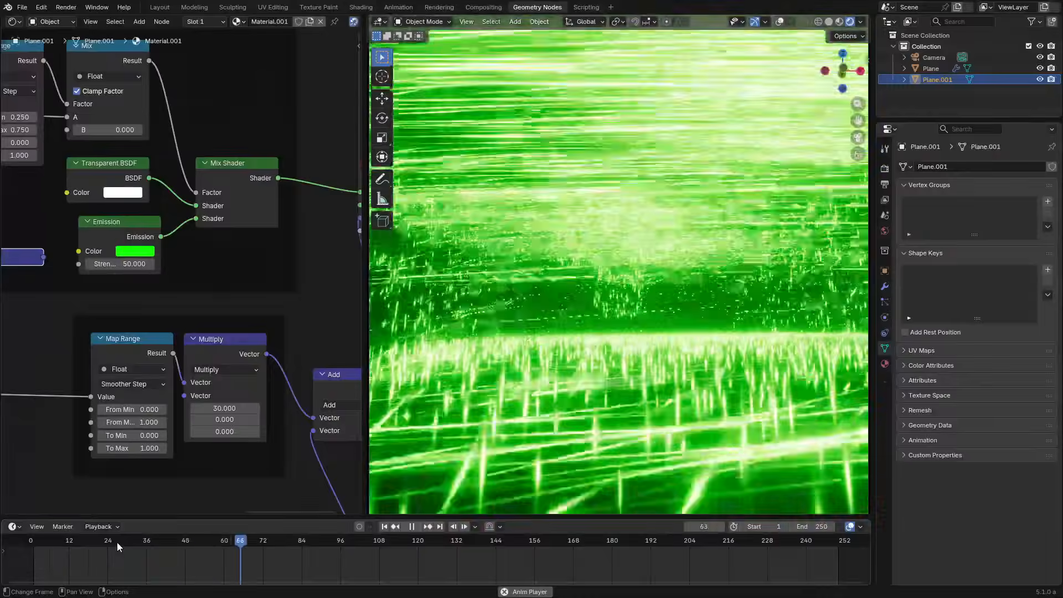
left_click(96, 537)
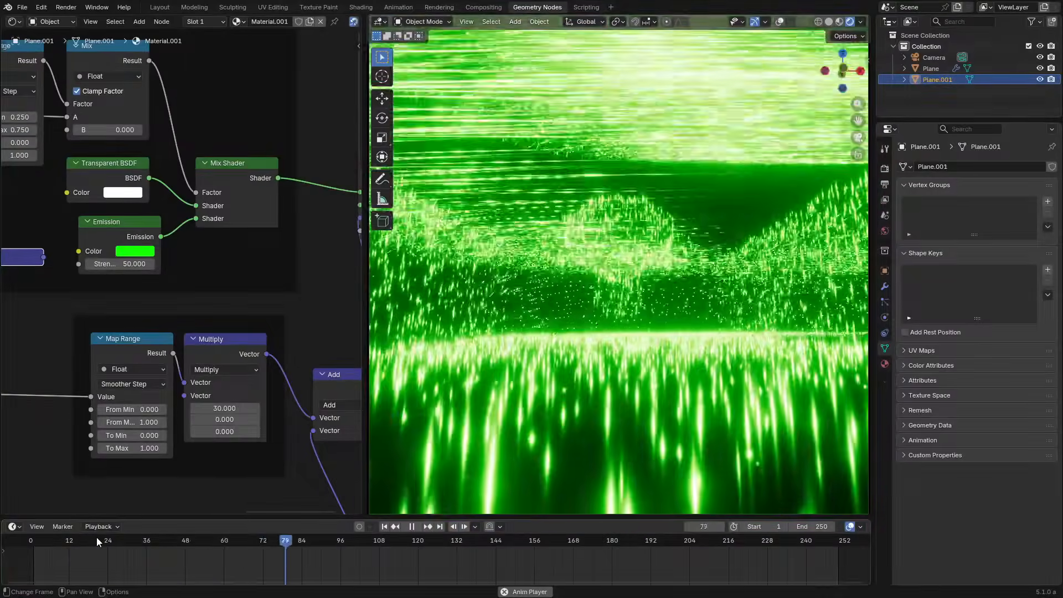
key("space")
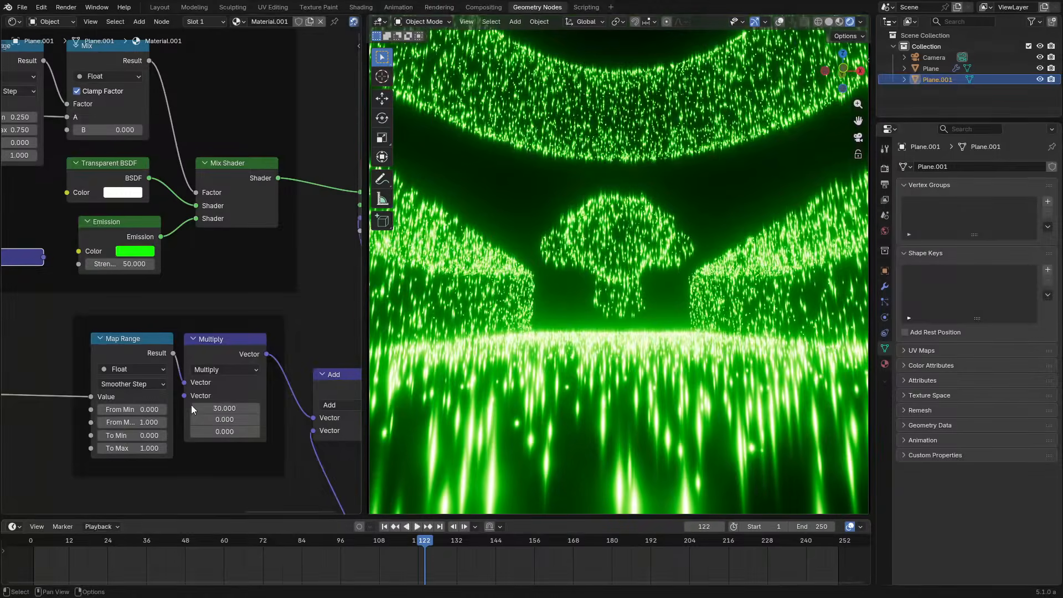
Set the Multiply vector's X to 0, test a Z value of 30 in playback, and set Z to 10
left_click(221, 431)
type("30")
key("Escape")
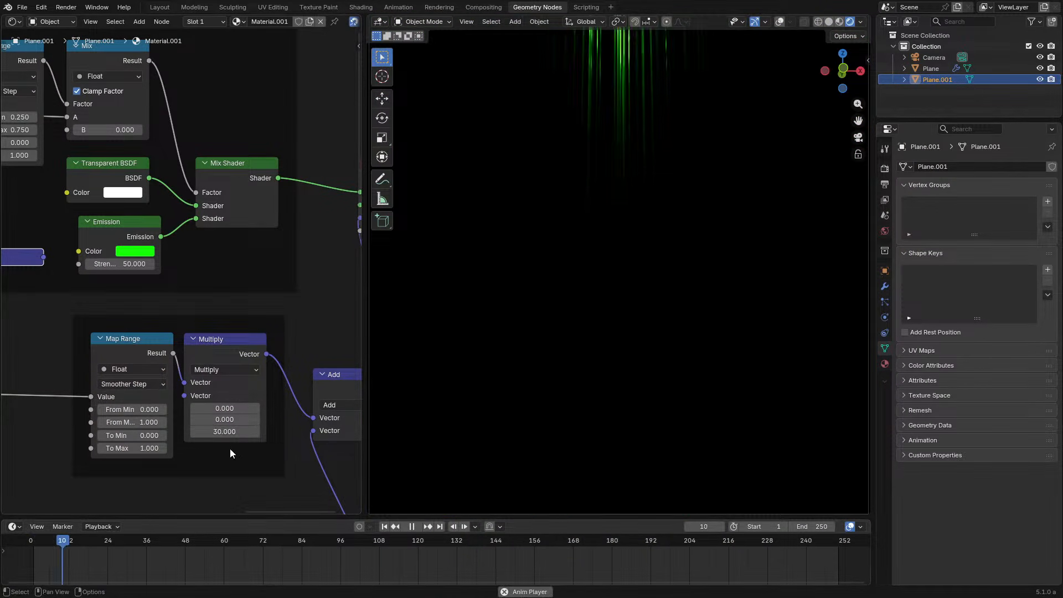
double_click(221, 434)
type("10")
key("Return")
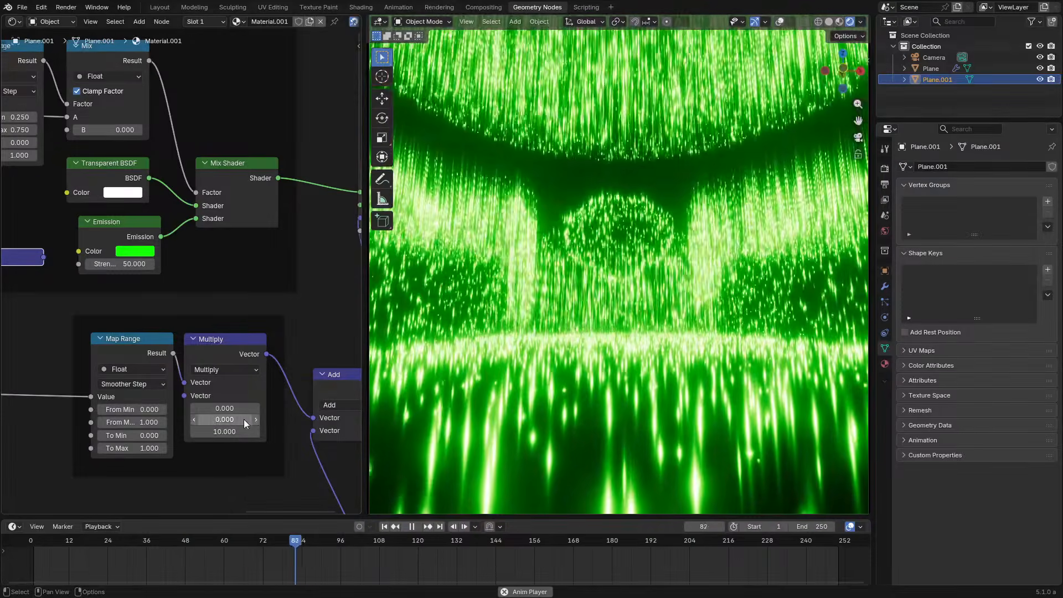
Set the Multiply vector's Y value to 17.4 and replay the animation to check the motion
key("space")
mouse_move(236, 410)
left_mouse_down()
mouse_move(195, 409)
mouse_move(235, 419)
mouse_move(175, 420)
mouse_move(359, 419)
mouse_move(225, 419)
left_mouse_up()
key("Escape")
key("space")
left_click(78, 537)
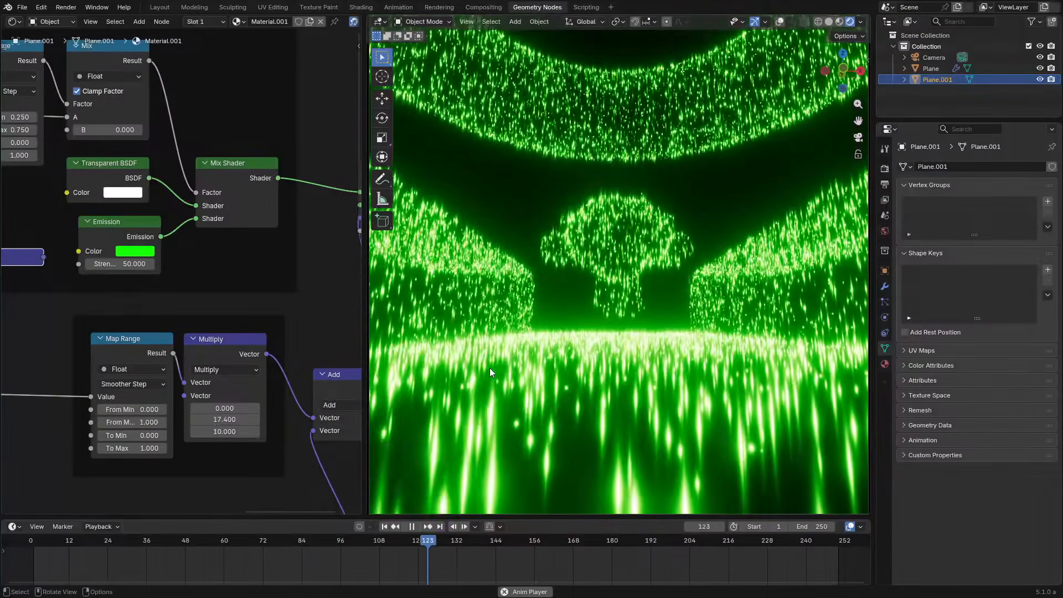
key("space")
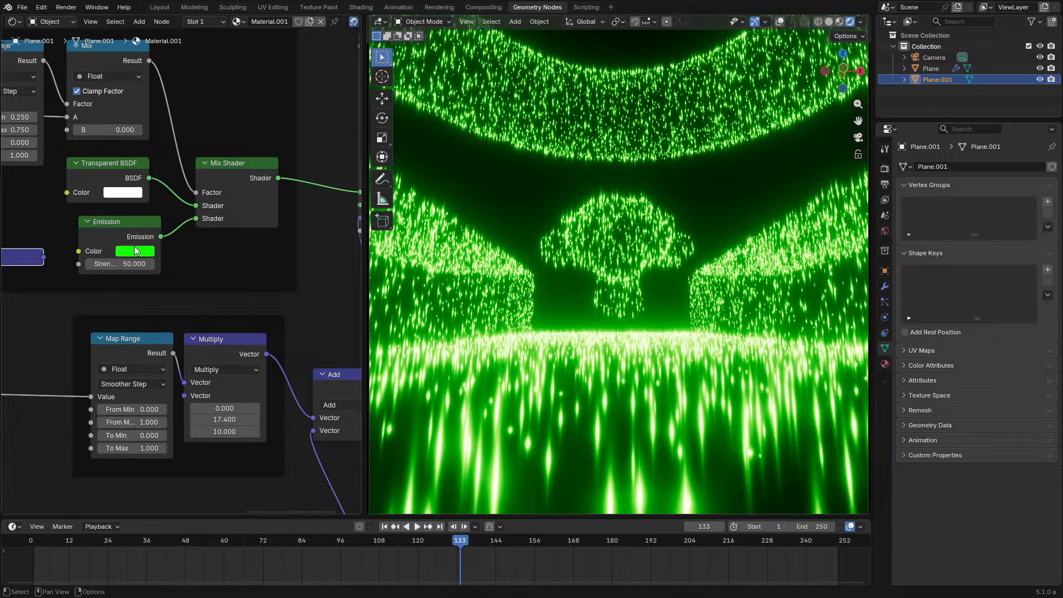
Duplicate the green Emission node and place the unconnected copy above the Mix Shader node
left_click(135, 248)
left_click(92, 231)
middle_click_drag(92, 231, 113, 352)
key("shift+d")
left_click(244, 204)
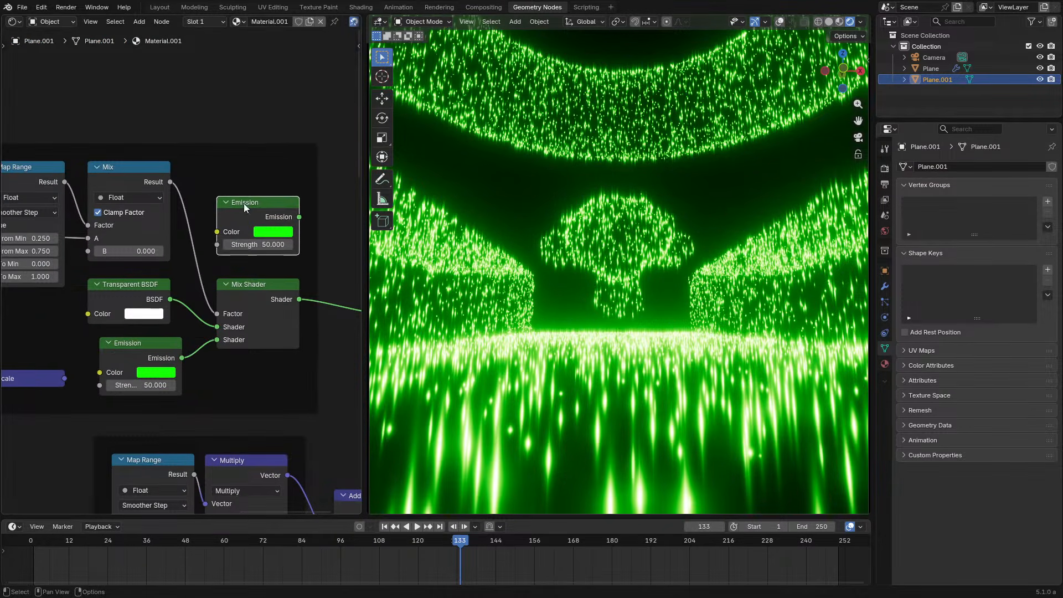
Change the connected Emission node's color to orange #FF6B00 and place a duplicate of it above the green copy
left_click(160, 372)
left_click_drag(165, 250, 169, 255)
left_click(124, 351)
key("shift+d")
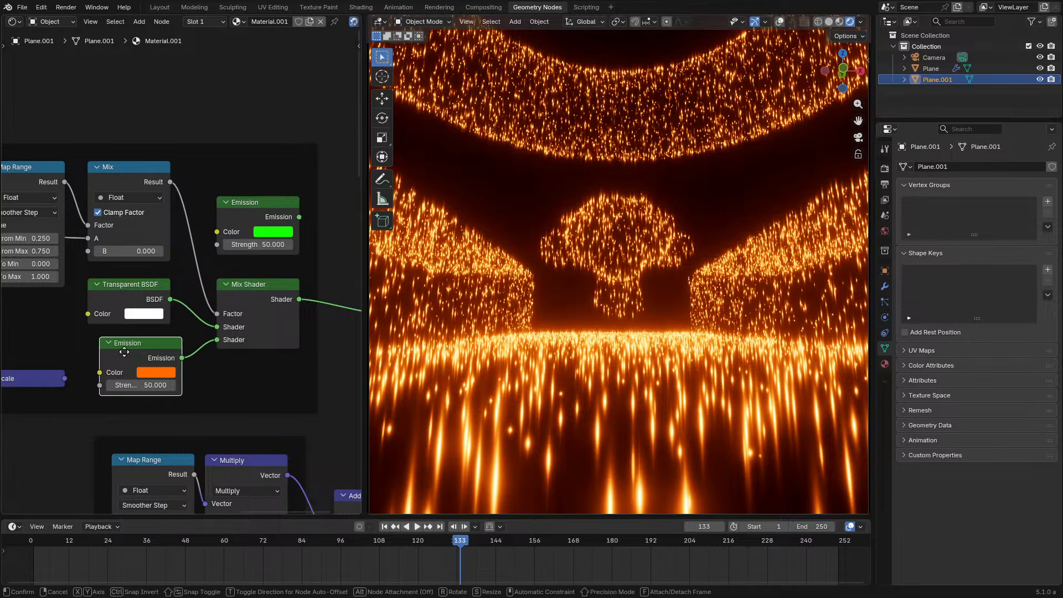
left_click(241, 159)
Change the connected Emission node's color to blue, with the whole camera frame in view
scroll(642, 270, "down", 4)
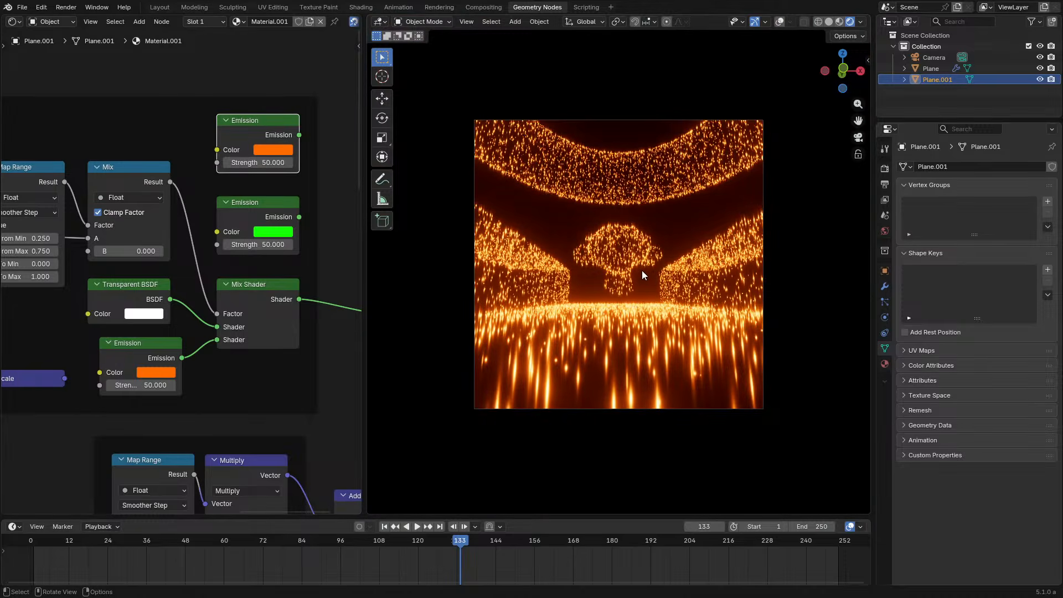
scroll(642, 271, "up", 2)
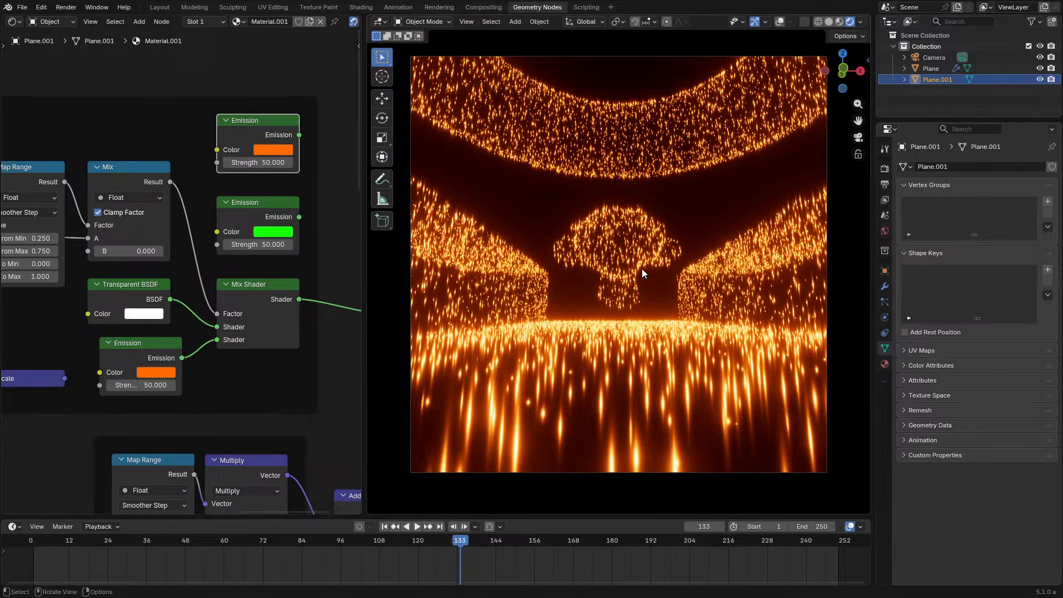
left_click(164, 372)
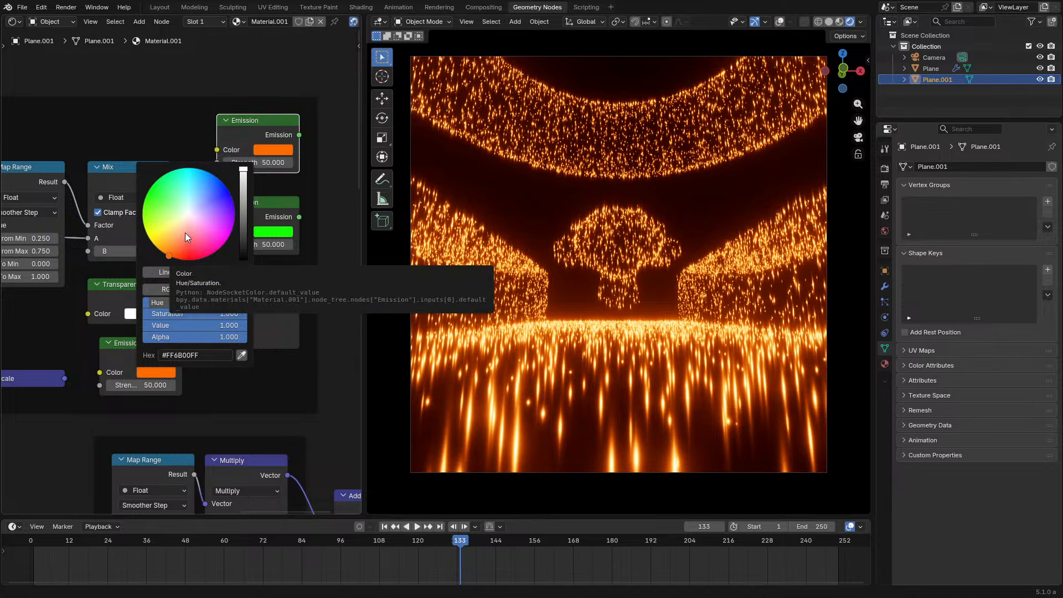
left_click_drag(185, 233, 206, 171)
Maximize the node editor and move the UV Map and Distance nodes away from Map Range to make room in their frame
scroll(264, 317, "down", 8)
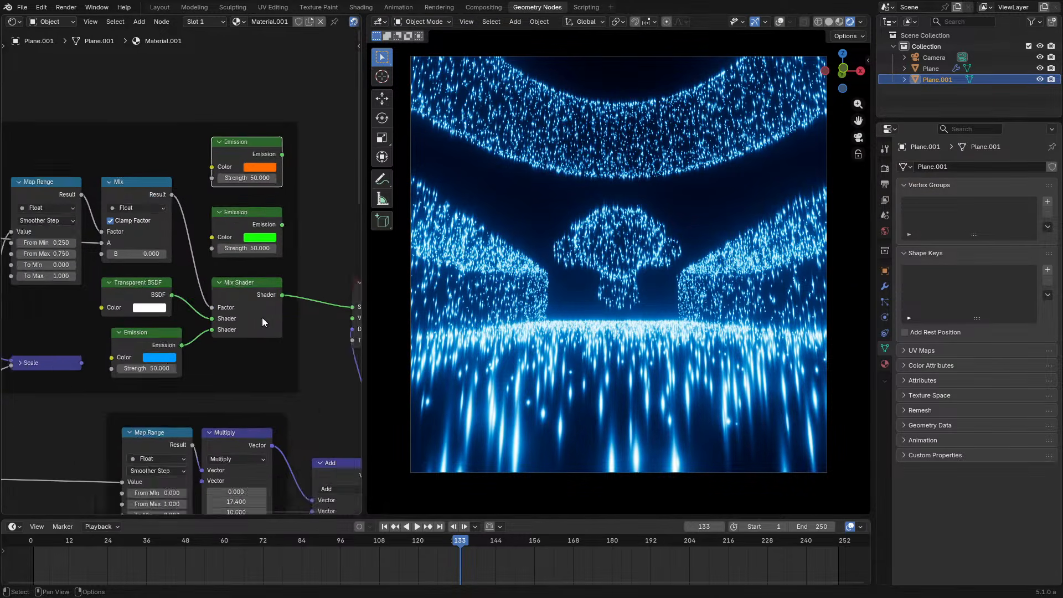
middle_click_drag(97, 360, 303, 274)
scroll(303, 275, "up", 2)
scroll(205, 336, "down", 4)
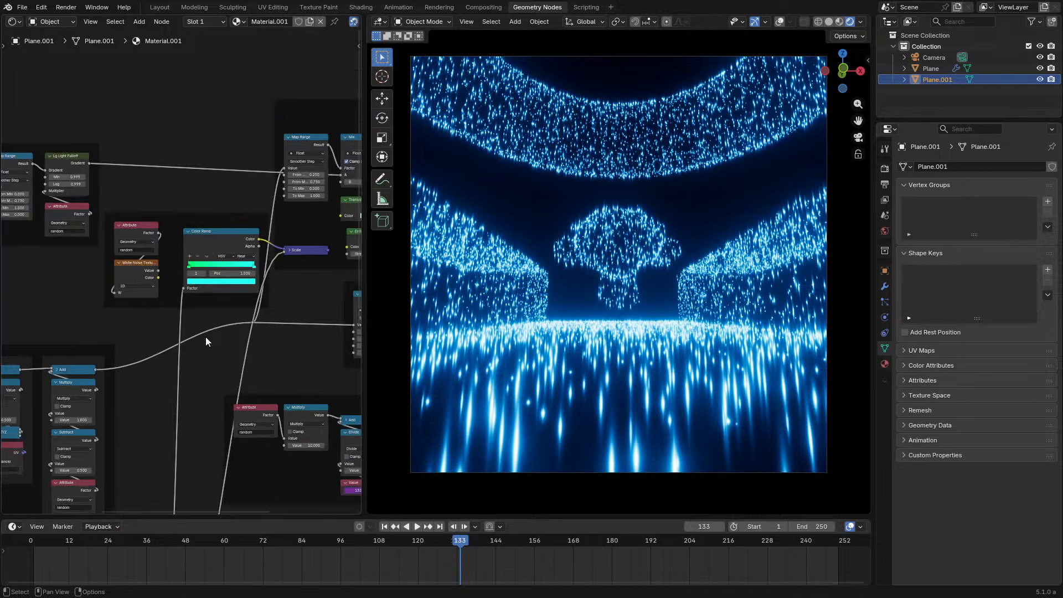
key("ctrl+space")
scroll(183, 265, "up", 2)
middle_click_drag(178, 253, 443, 333)
scroll(482, 317, "up", 8)
left_click_drag(470, 313, 586, 193)
key("g")
left_click(414, 111)
Duplicate the UV Map node and connect the copy's UV output to a new vector Add node
left_click(309, 128)
key("shift+d")
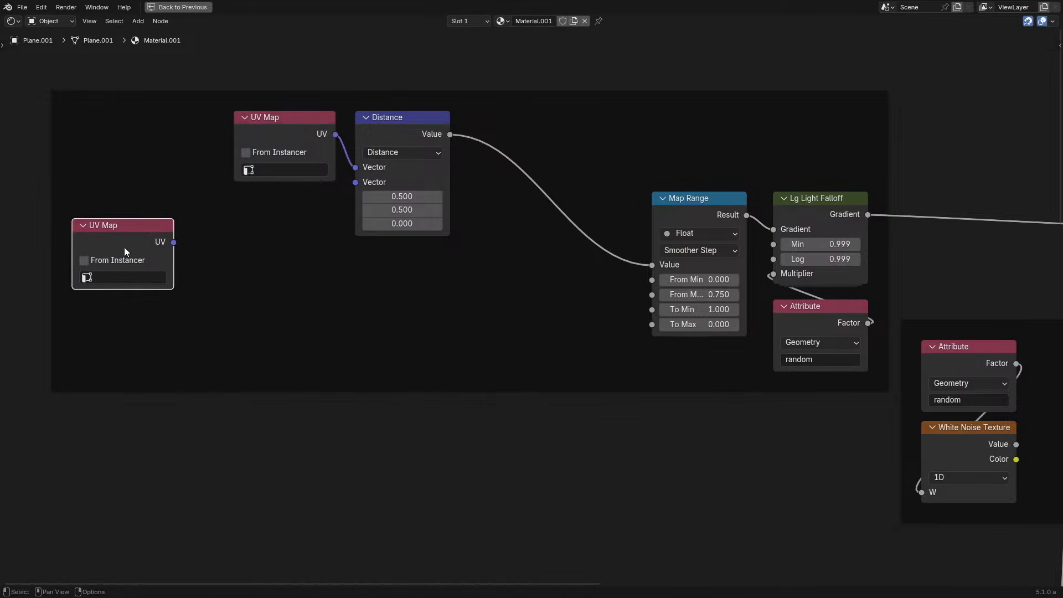
left_click_drag(180, 233, 230, 249)
type("ad")
key("Return")
left_click(235, 254)
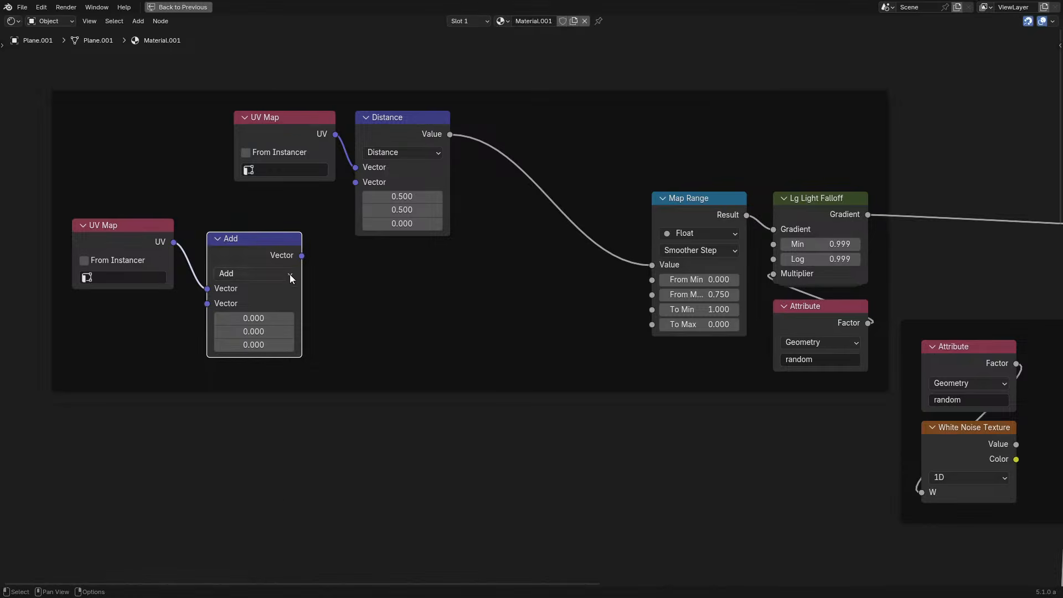
Copy the 1D Noise Texture node from the displacement noise group and paste it near the new vector Add node
scroll(407, 332, "down", 7)
middle_click_drag(628, 386, 488, 254)
scroll(622, 328, "up", 2)
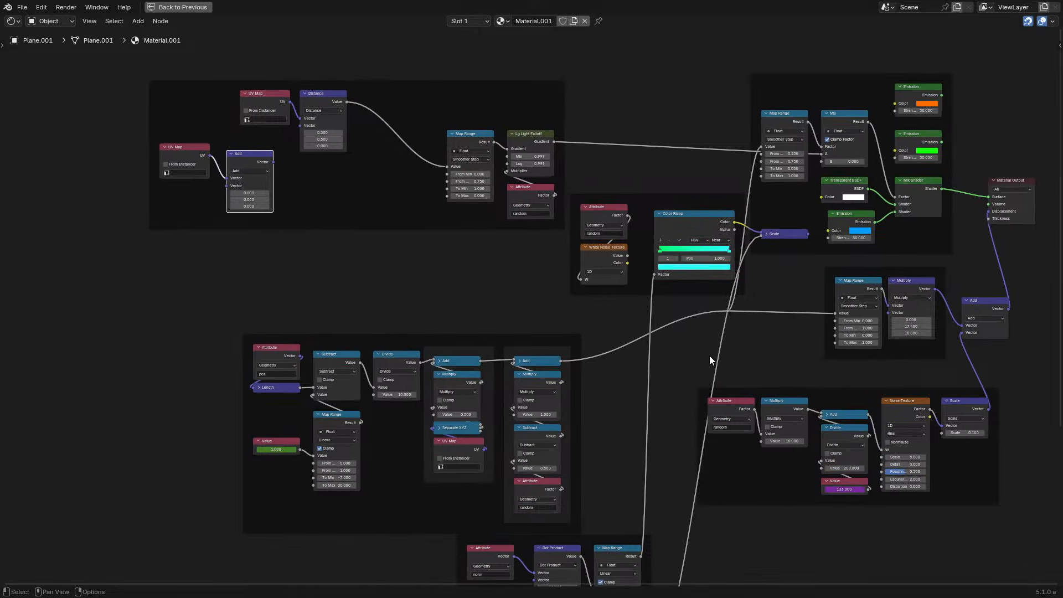
middle_click_drag(712, 360, 630, 306)
scroll(630, 306, "up", 2)
key("ctrl+c")
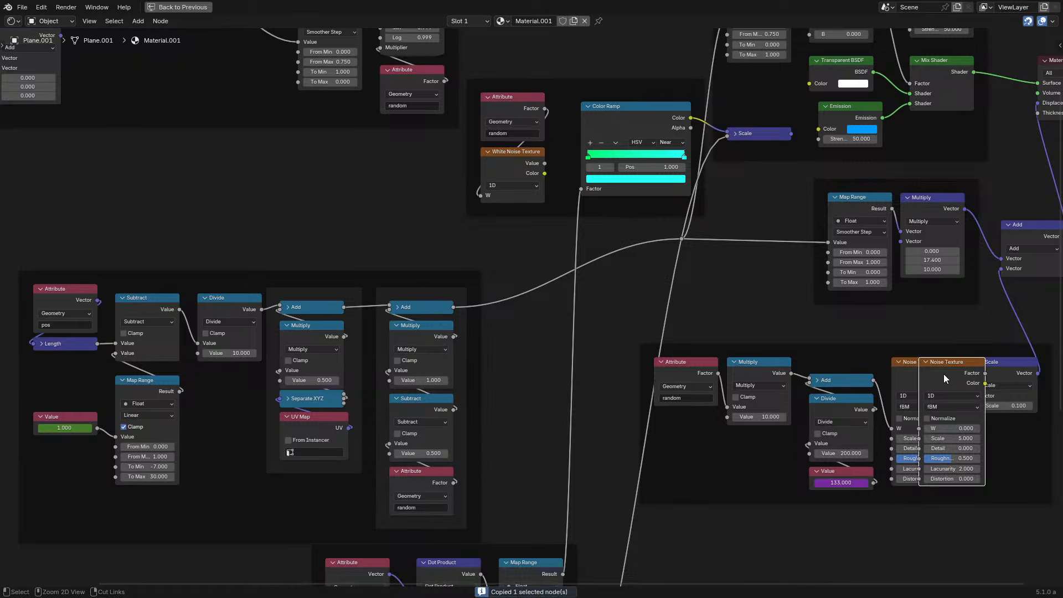
key("ctrl+v")
left_click(175, 183)
Switch the pasted Noise Texture to 3D and connect the Add node's output to its Vector input
middle_click_drag(174, 183, 447, 267)
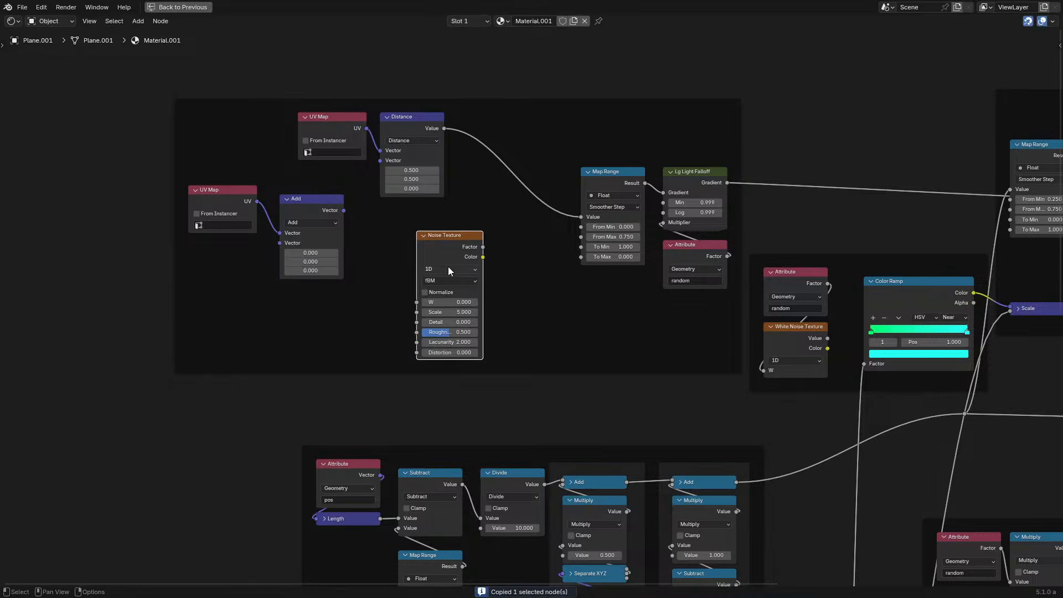
scroll(447, 267, "up", 2)
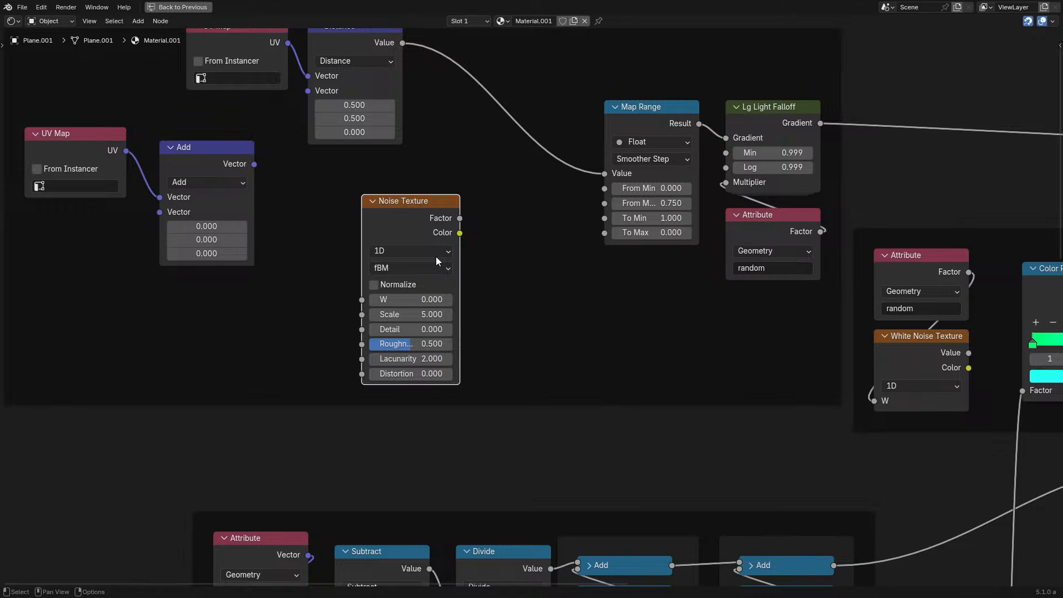
left_click(410, 251)
left_click(411, 285)
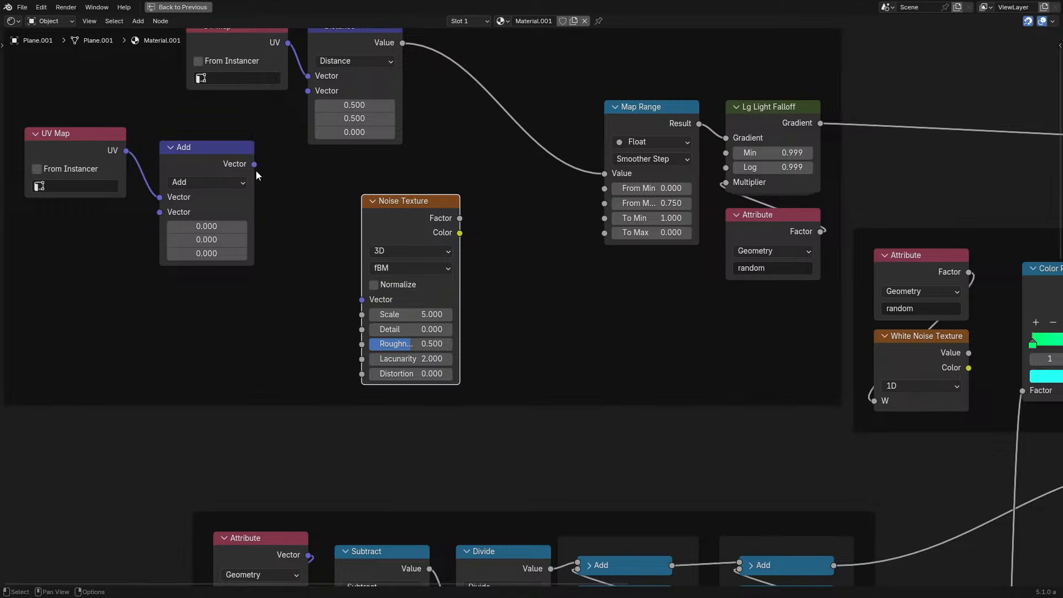
middle_click_drag(376, 454, 400, 416)
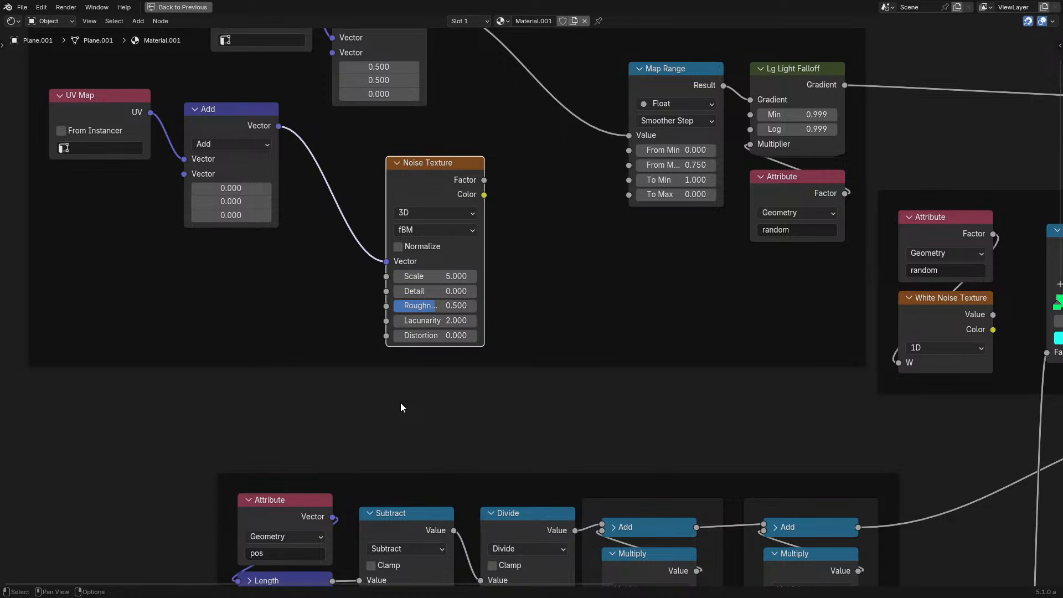
Copy the Multiply and random Attribute nodes from the pos-based frame, paste them in empty space, and set the copied Multiply value to 100
scroll(400, 404, "down", 4)
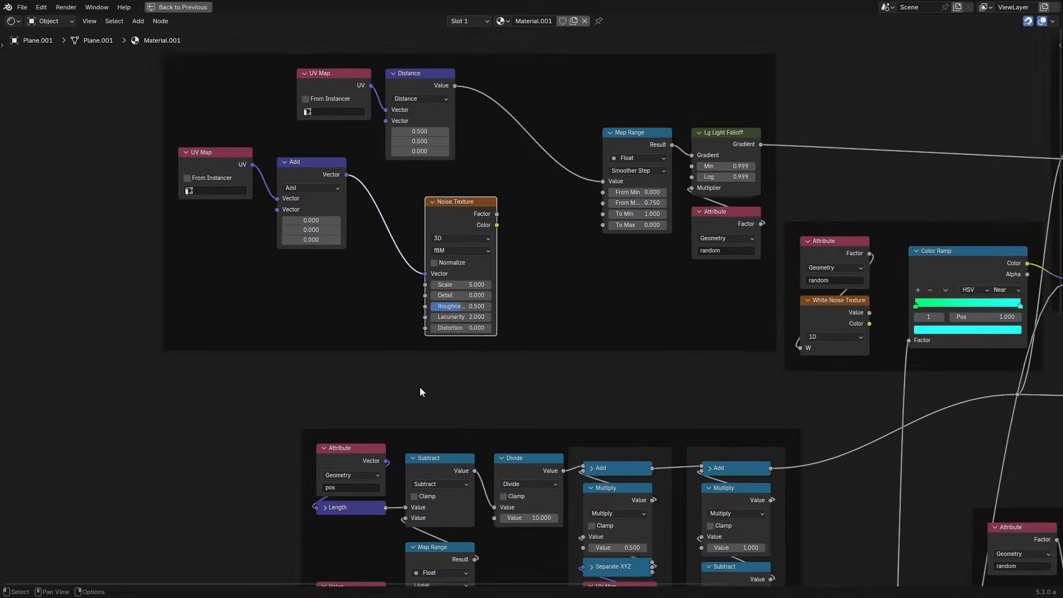
middle_click_drag(446, 414, 486, 336)
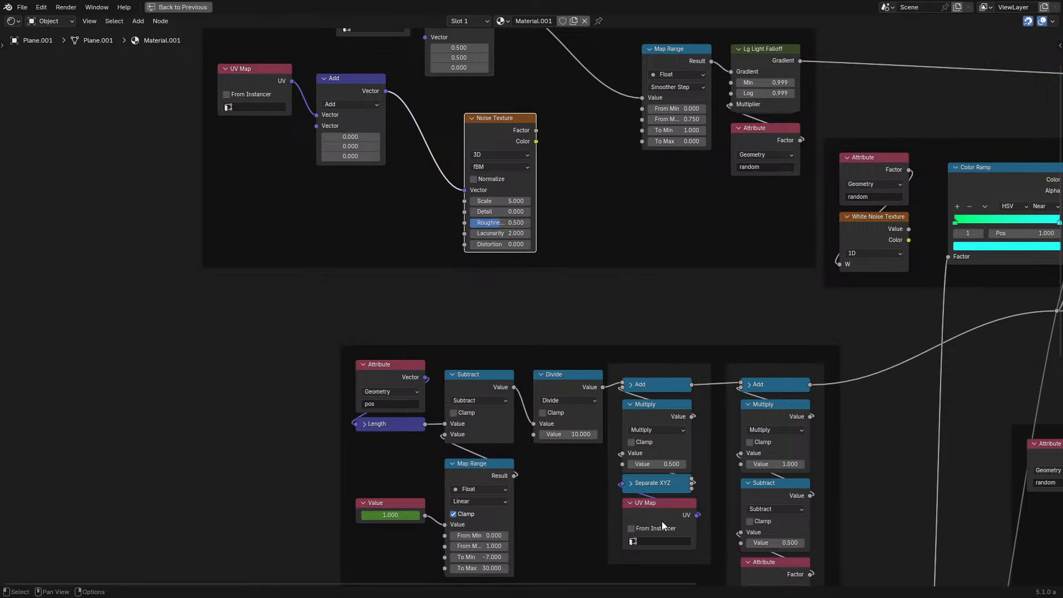
middle_click_drag(689, 437, 393, 325)
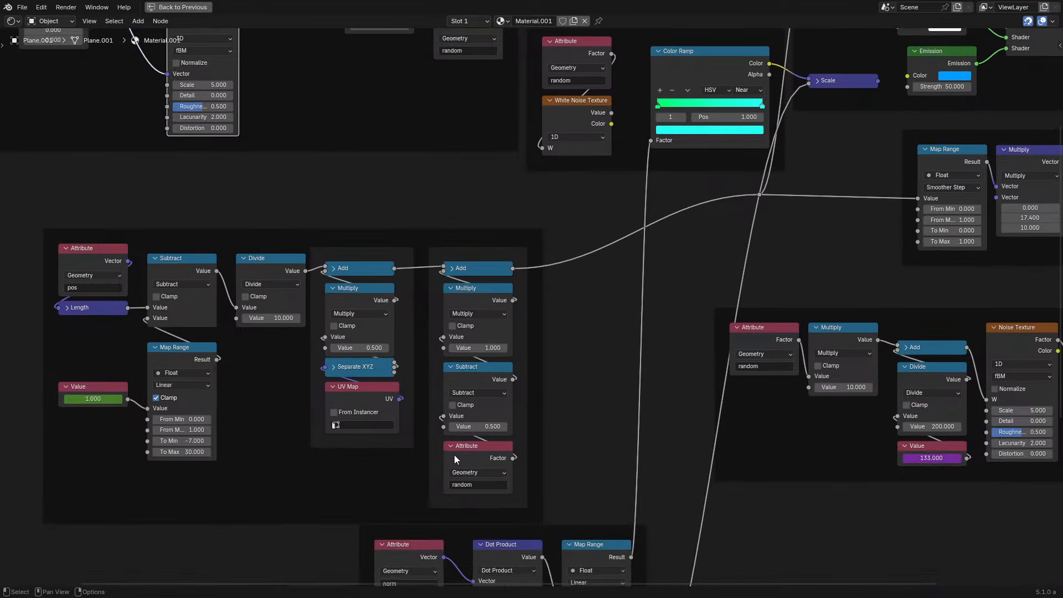
key("ctrl+c")
middle_click_drag(485, 316, 617, 388)
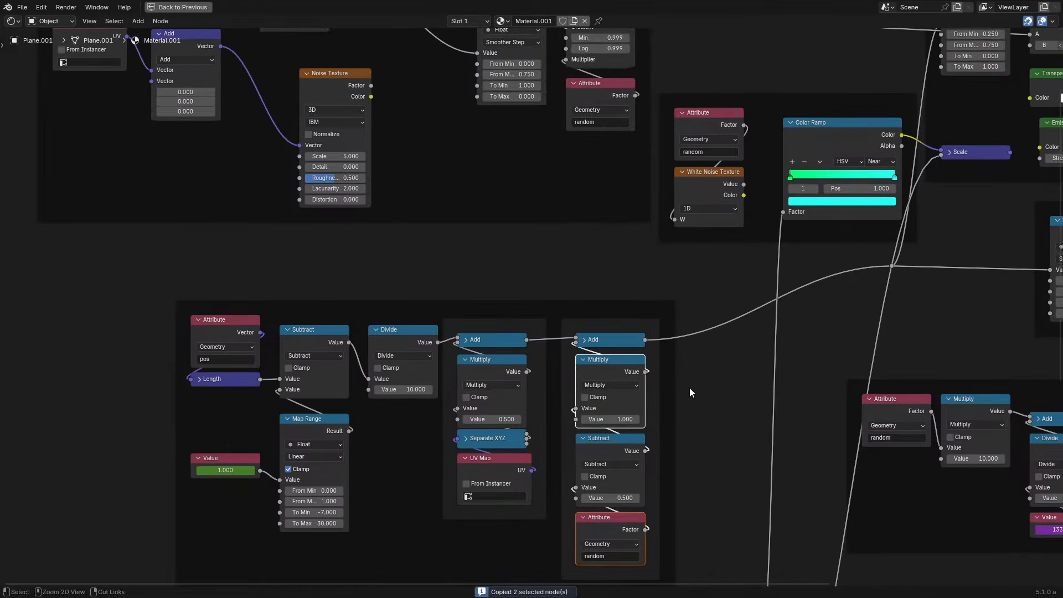
key("ctrl+v")
key("g")
left_click(74, 348)
left_click_drag(104, 429, 123, 360)
left_click_drag(55, 304, 53, 309)
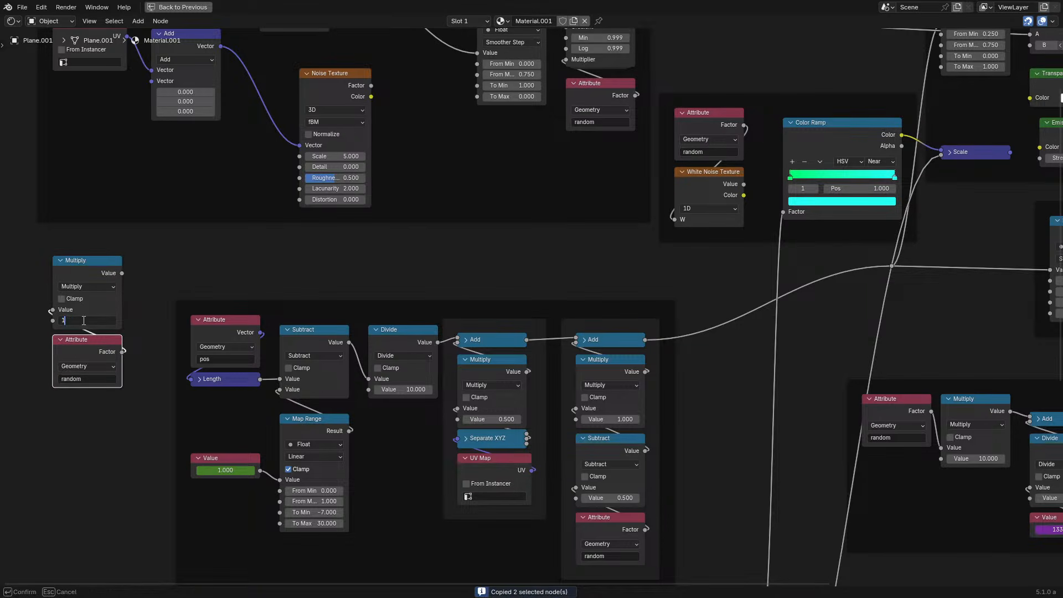
key("Return")
Connect the copied Multiply to the vector Add node's second input, collapse Add, and stack the Multiply and Attribute nodes beneath it
middle_click_drag(142, 283, 244, 391)
left_click_drag(147, 396, 202, 472)
key("g")
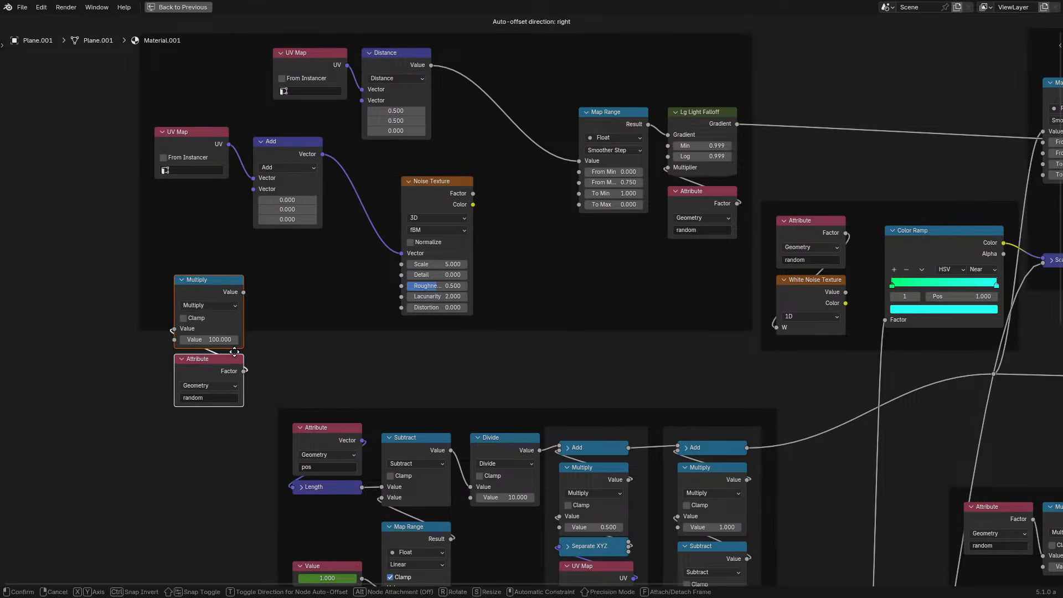
left_click(213, 314)
left_click_drag(248, 188, 248, 287)
left_click(261, 160)
key("h")
key("g")
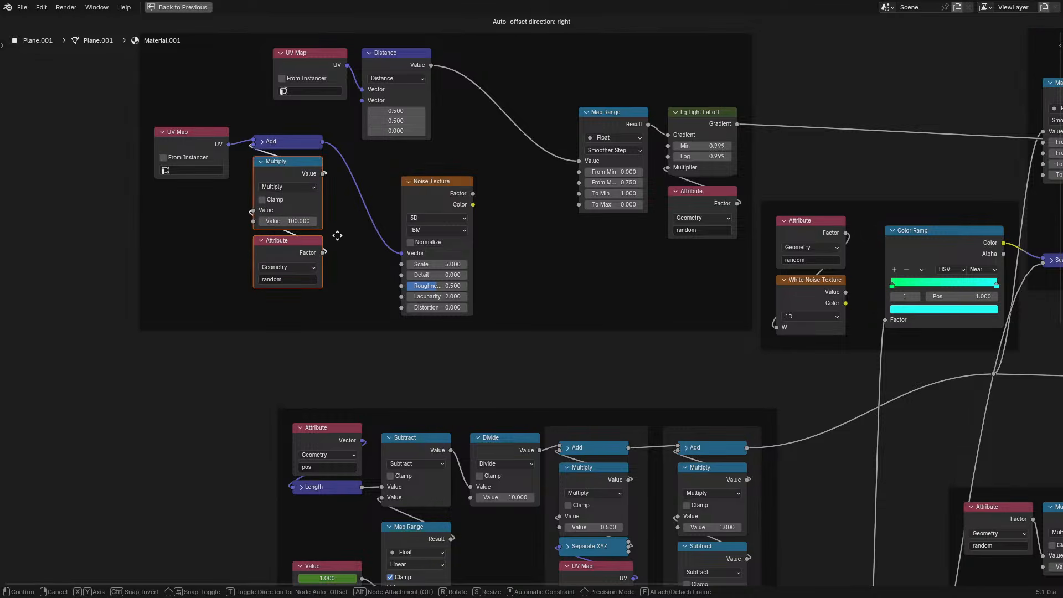
left_click(337, 235)
Arrange the lower UV Map, Add, Multiply and Attribute nodes compactly beside the Noise Texture and align them under the Distance node
left_click_drag(218, 250, 288, 142)
key("g")
left_click(279, 174)
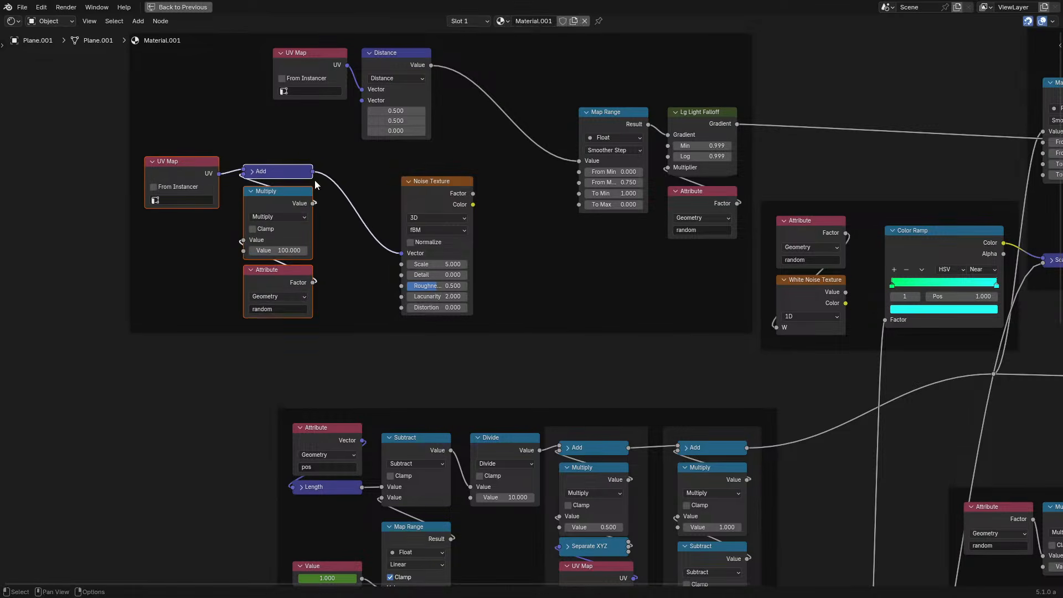
left_click_drag(448, 202, 400, 182)
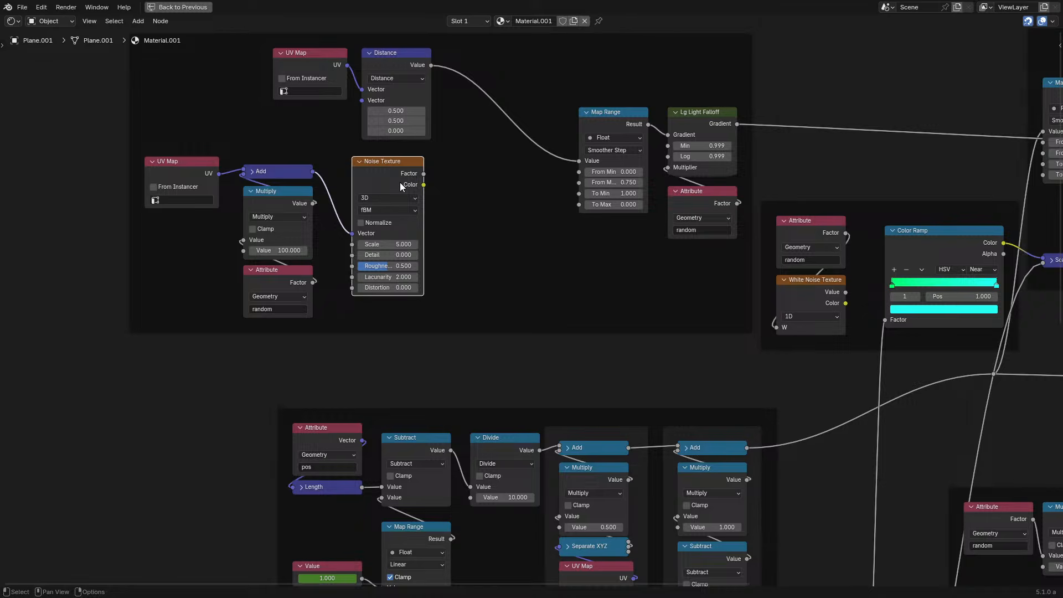
left_click_drag(191, 287, 384, 174)
key("g")
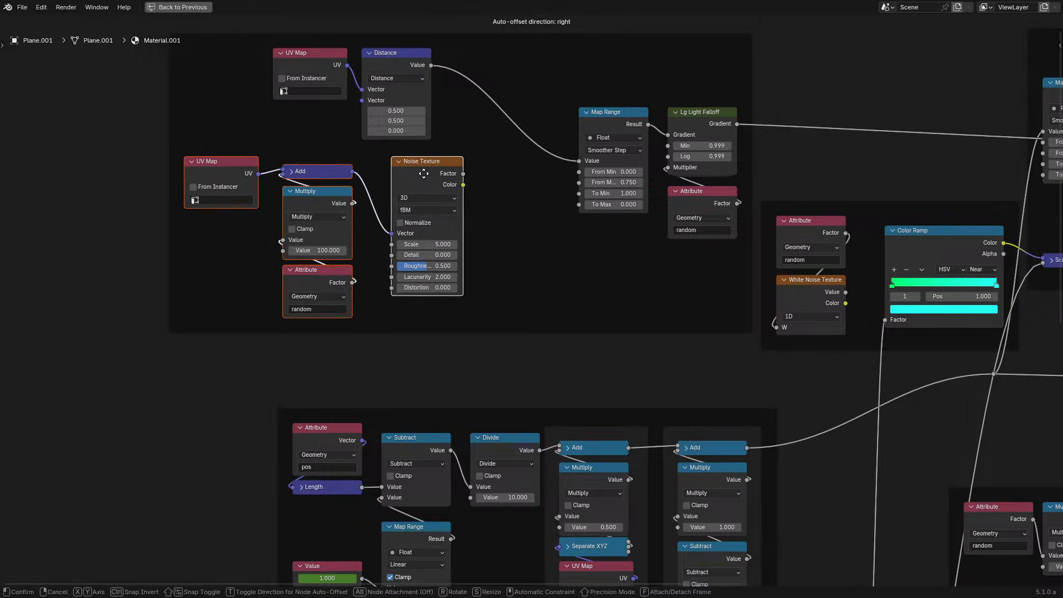
left_click(394, 163)
Collapse the Multiply node and move the random Attribute node directly beneath it
left_click(299, 202)
key("h")
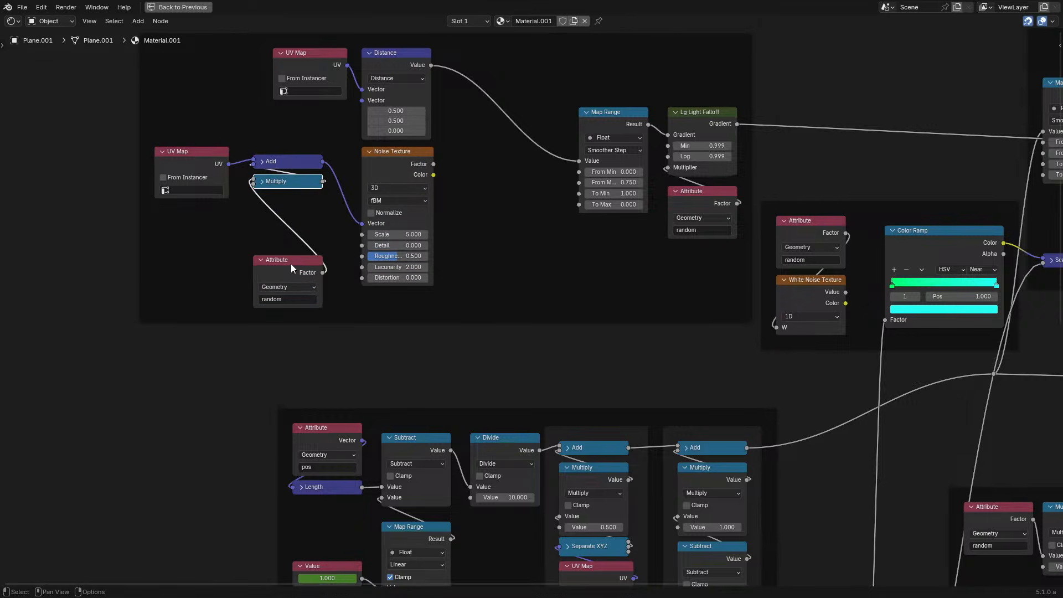
left_click_drag(290, 263, 289, 204)
middle_click_drag(255, 238, 313, 349)
left_click_drag(274, 364, 327, 238)
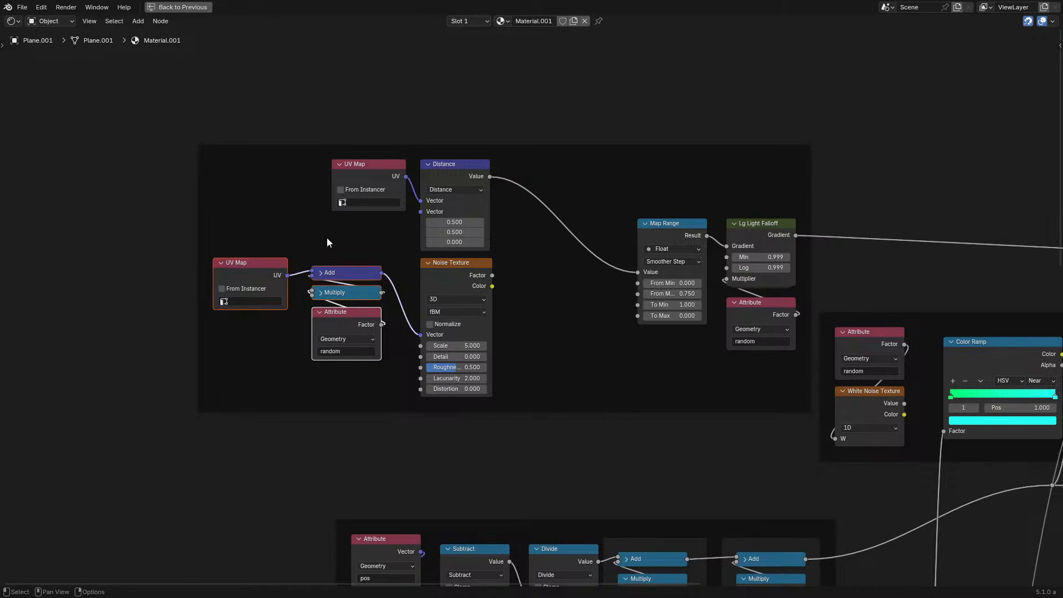
Restore the normal editor layout and insert a math Add node on the link from Distance to Map Range
scroll(452, 260, "up", 2)
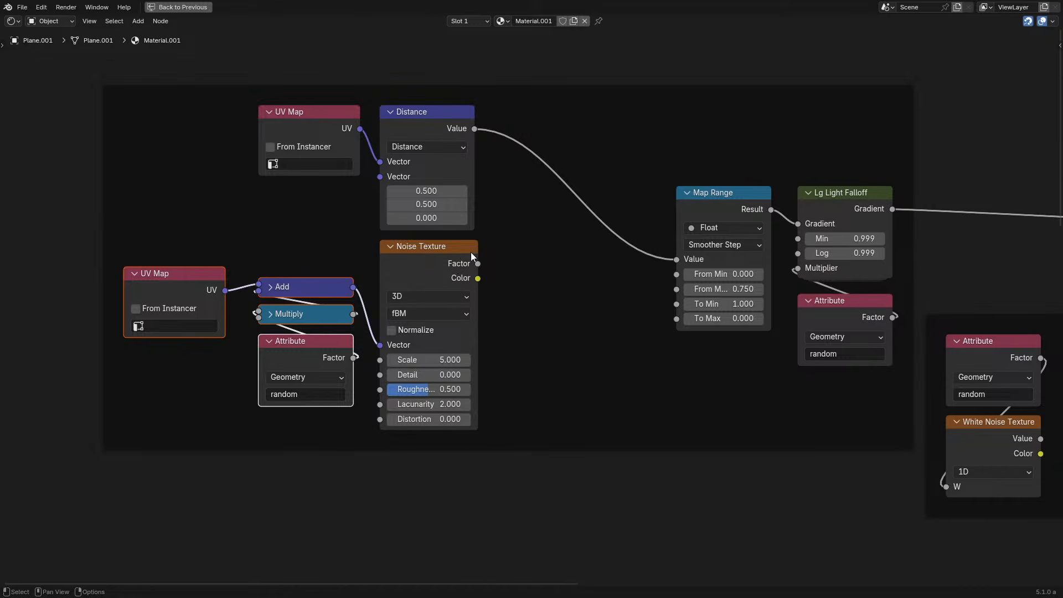
middle_click_drag(470, 252, 369, 298)
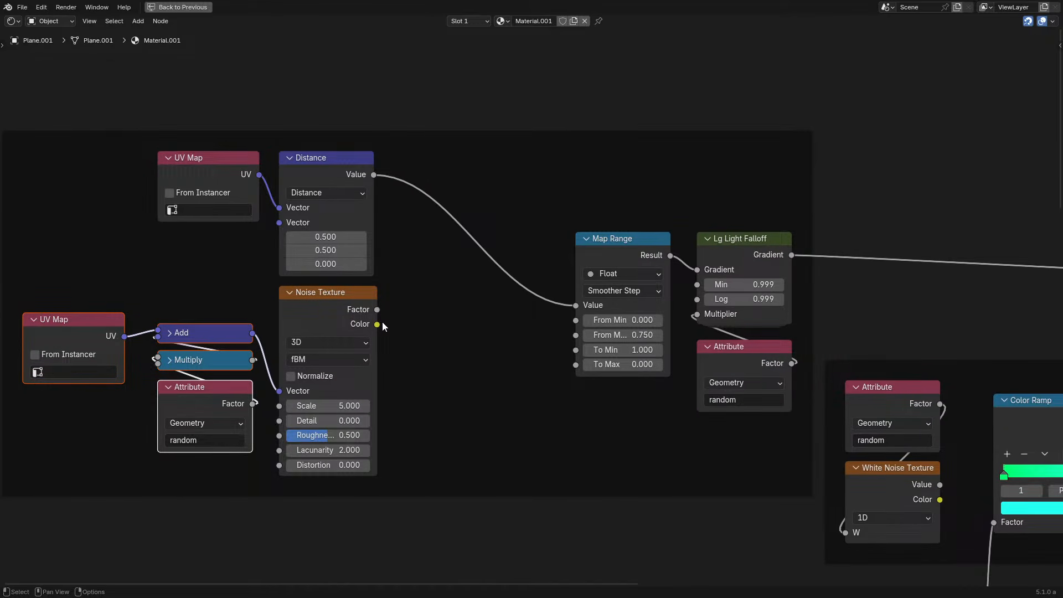
key("ctrl+space")
left_click_drag(45, 157, 113, 171)
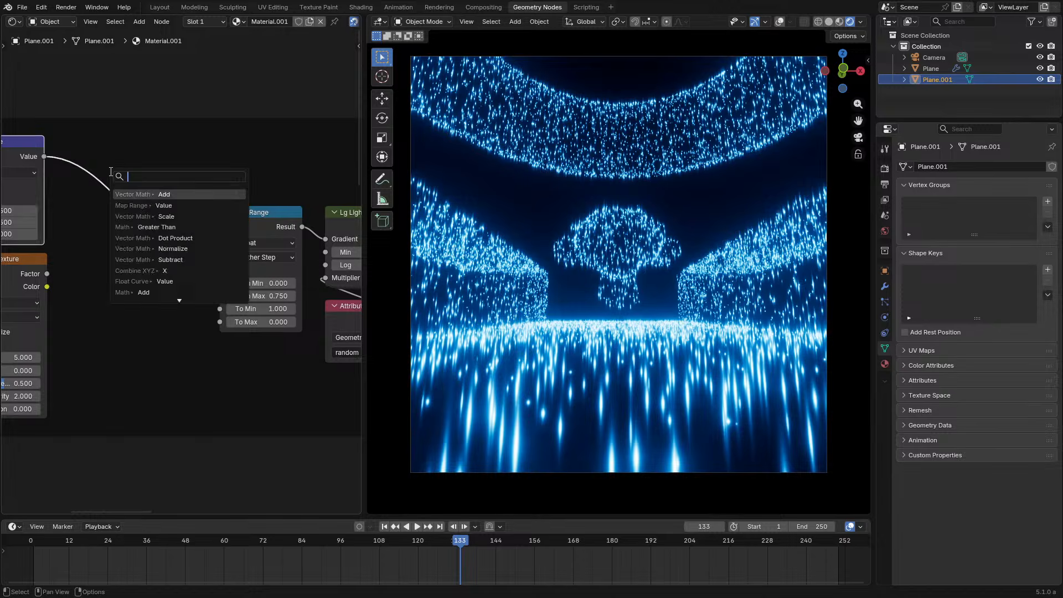
left_click(138, 193)
left_click(137, 190)
Switch the Noise Texture to 2D and route its Factor through a new math Multiply into the Add node's second value
middle_click_drag(32, 308, 227, 283)
scroll(213, 273, "up", 1, "ctrl")
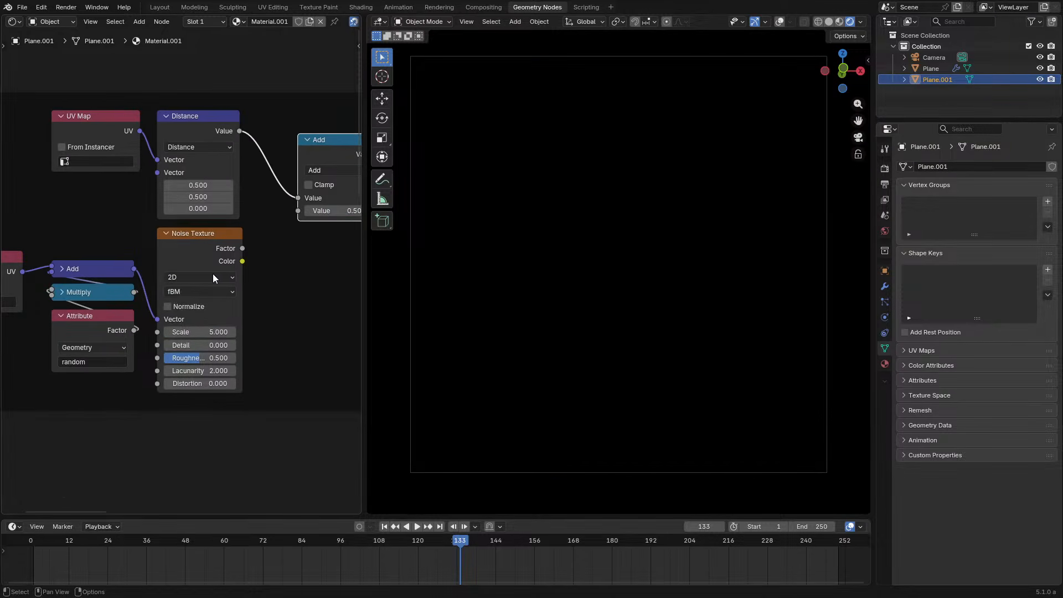
middle_click_drag(84, 278, 72, 297)
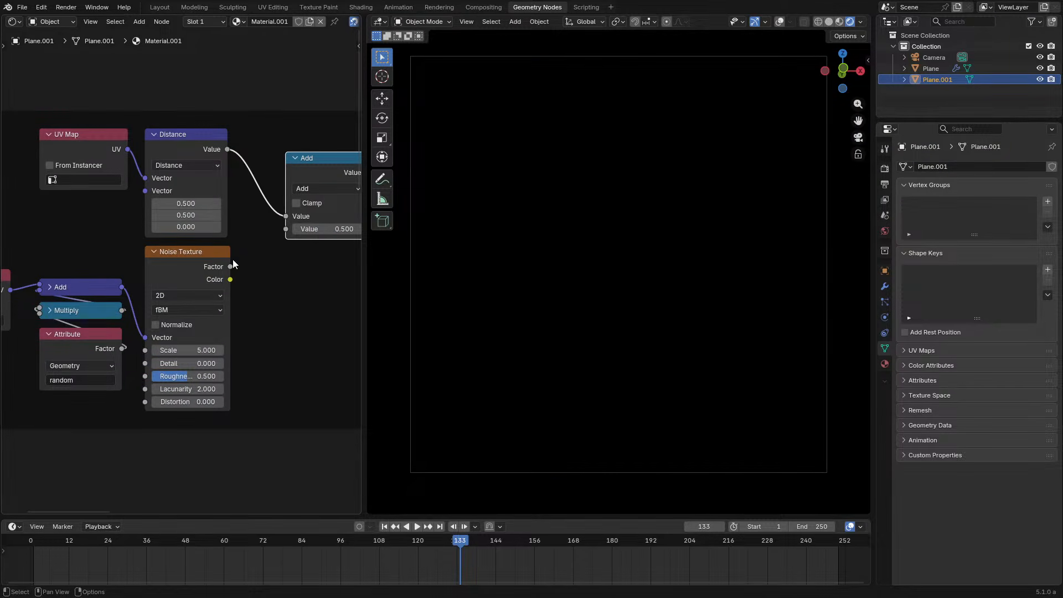
left_click_drag(246, 264, 247, 267)
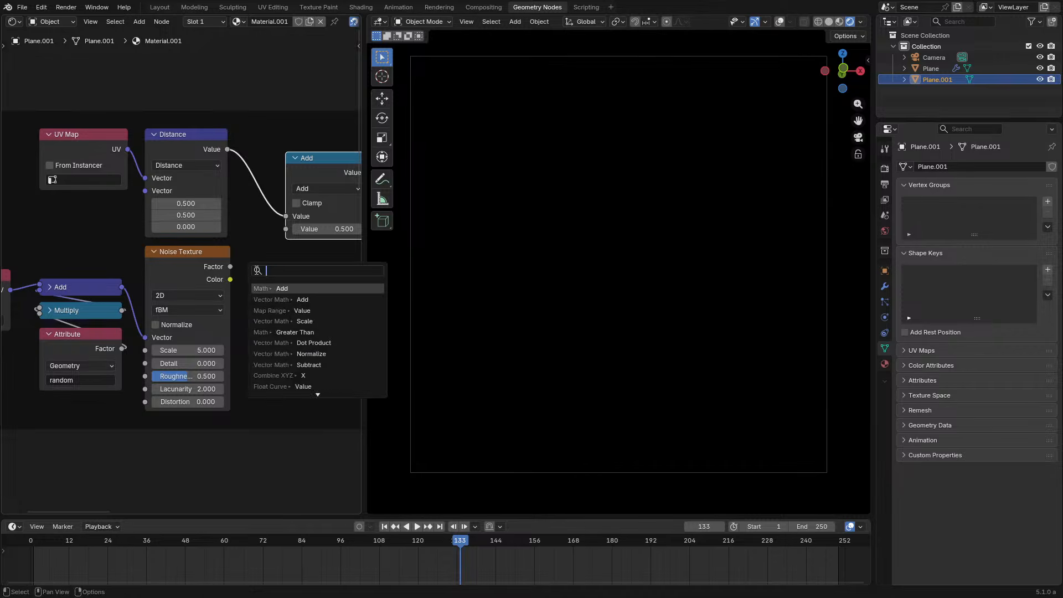
type("mul")
key("Return")
left_click(321, 286)
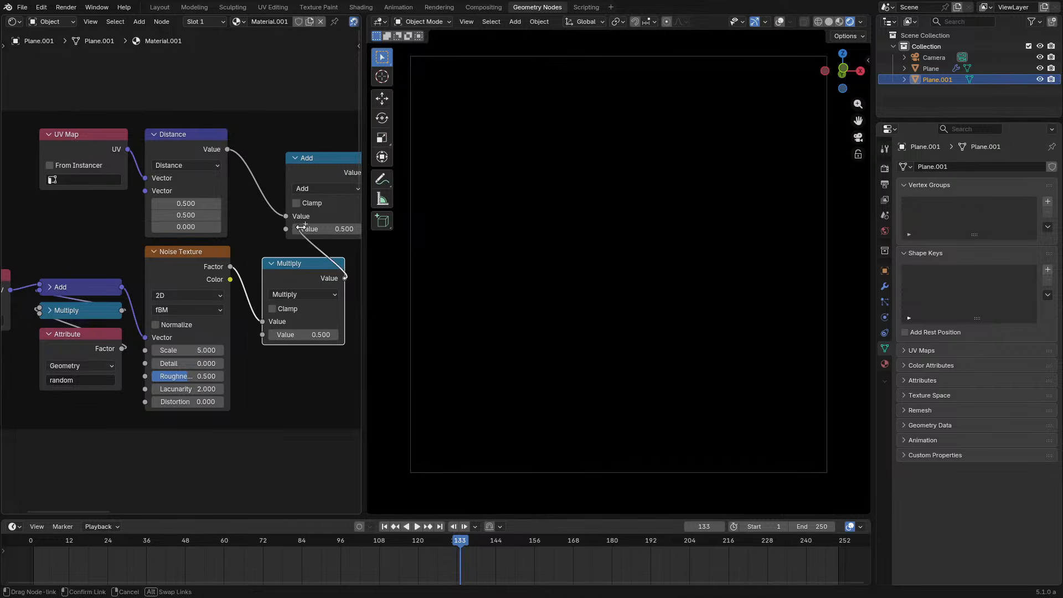
Collapse the math Add node and align it above the new Multiply node
left_click(314, 178)
key("h")
key("g")
left_click(291, 200)
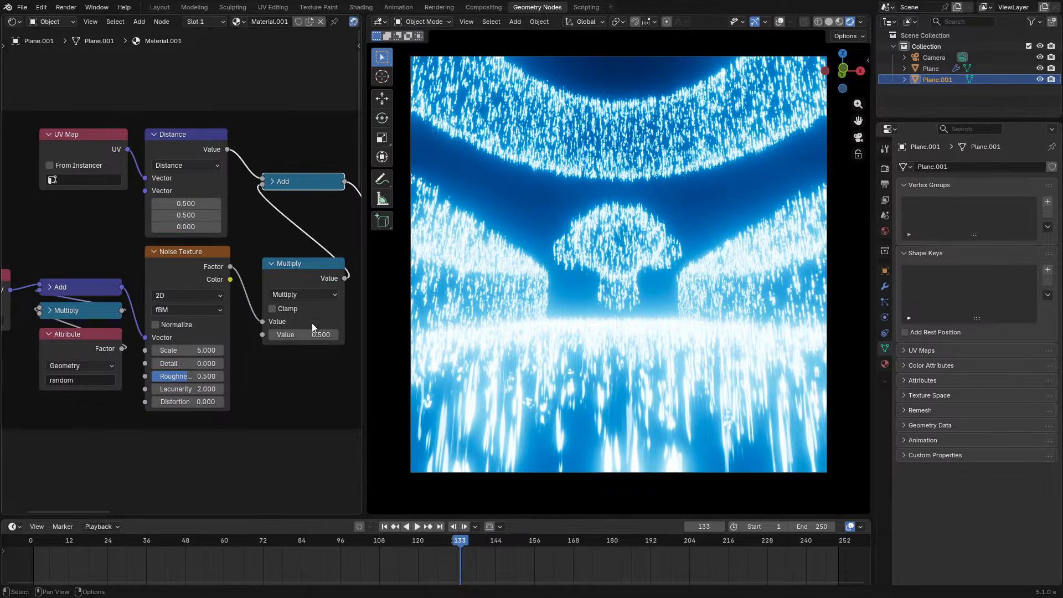
Set the new Multiply value to 0.1 and the Noise Texture scale to 13
type(".1")
key("Return")
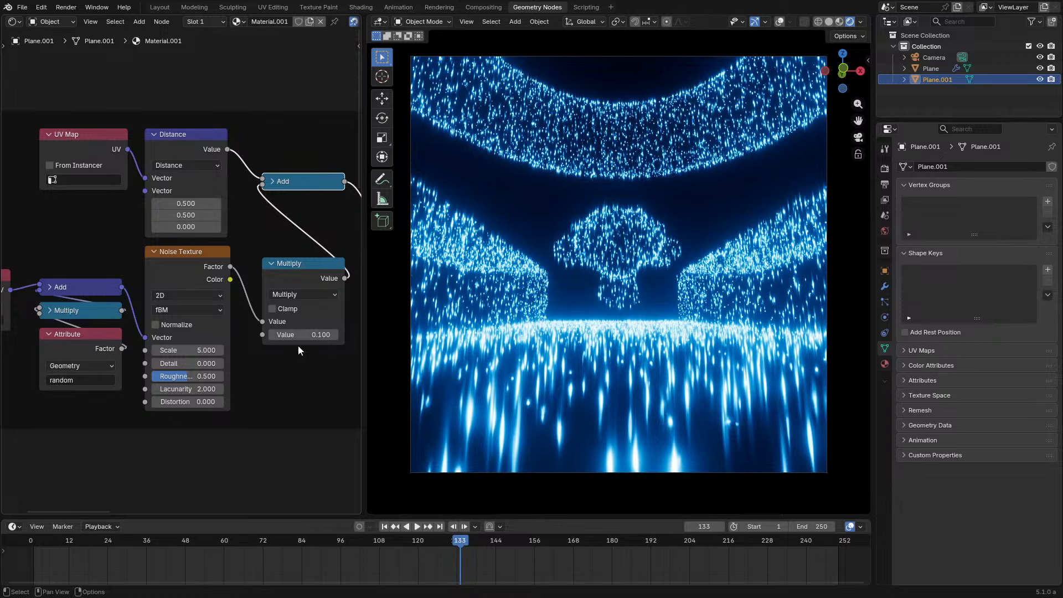
left_click_drag(216, 349, 255, 350)
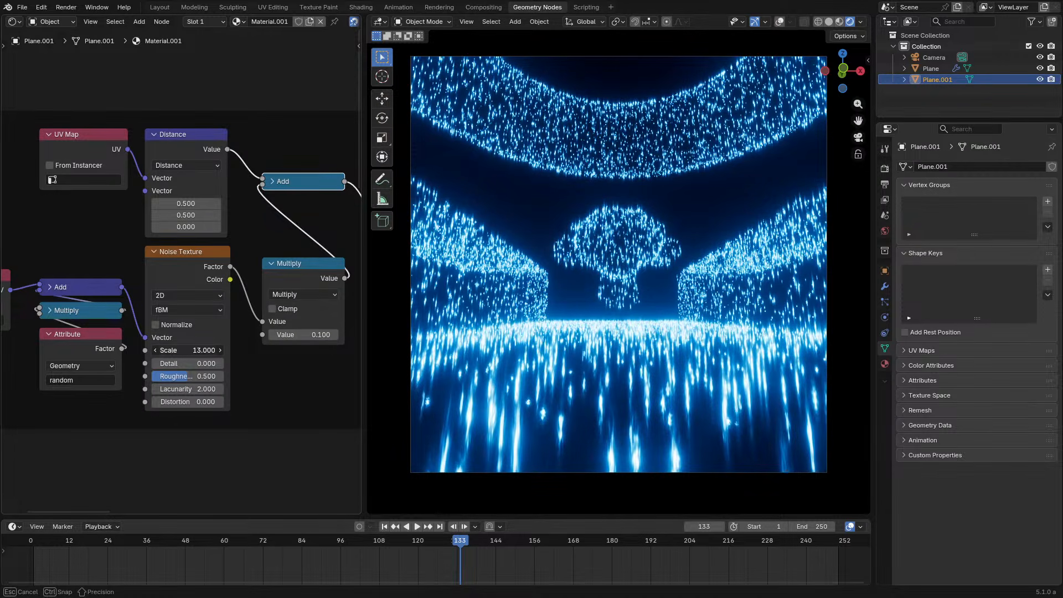
Play the animation and examine the distorted spark shapes up close in the foreground
middle_click_drag(566, 368, 572, 312, "shift")
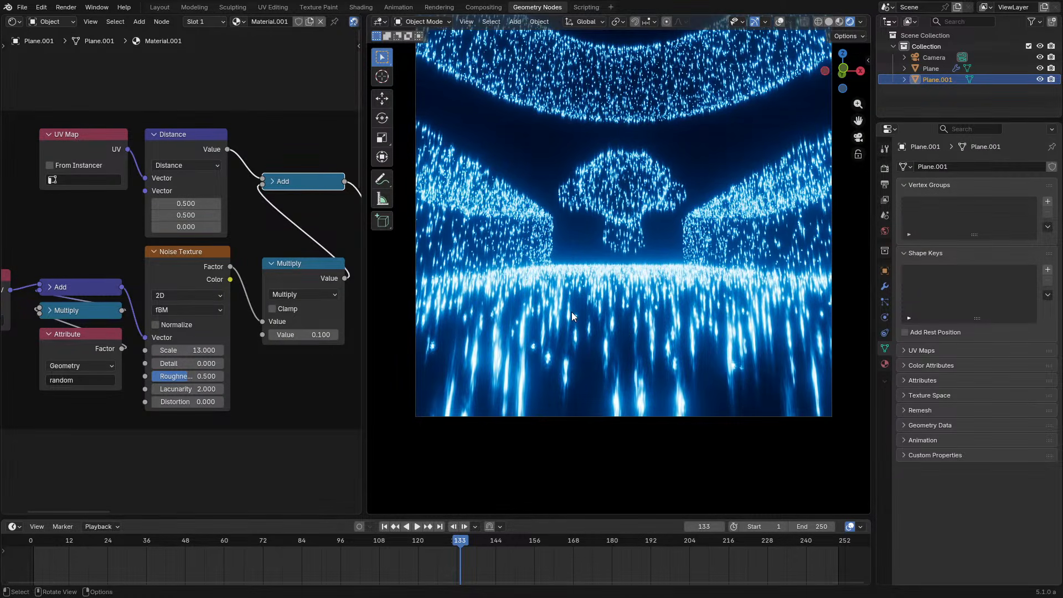
scroll(571, 311, "up", 1)
key("space")
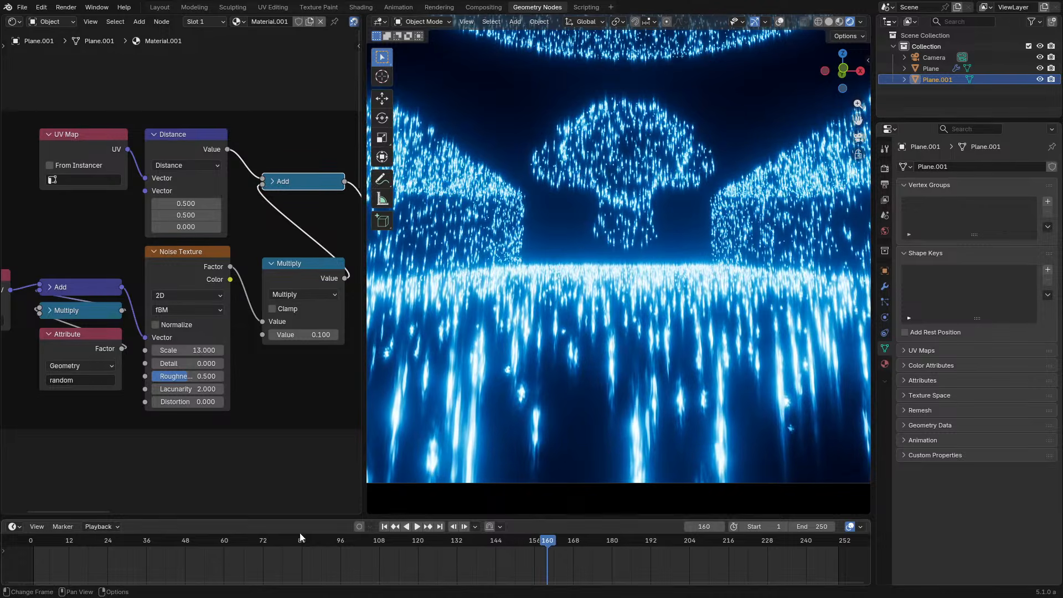
Move the UV Map, Add, Multiply and Attribute nodes away from the Noise Texture to open a gap, and maximize the node editor
middle_click_drag(150, 386, 331, 413)
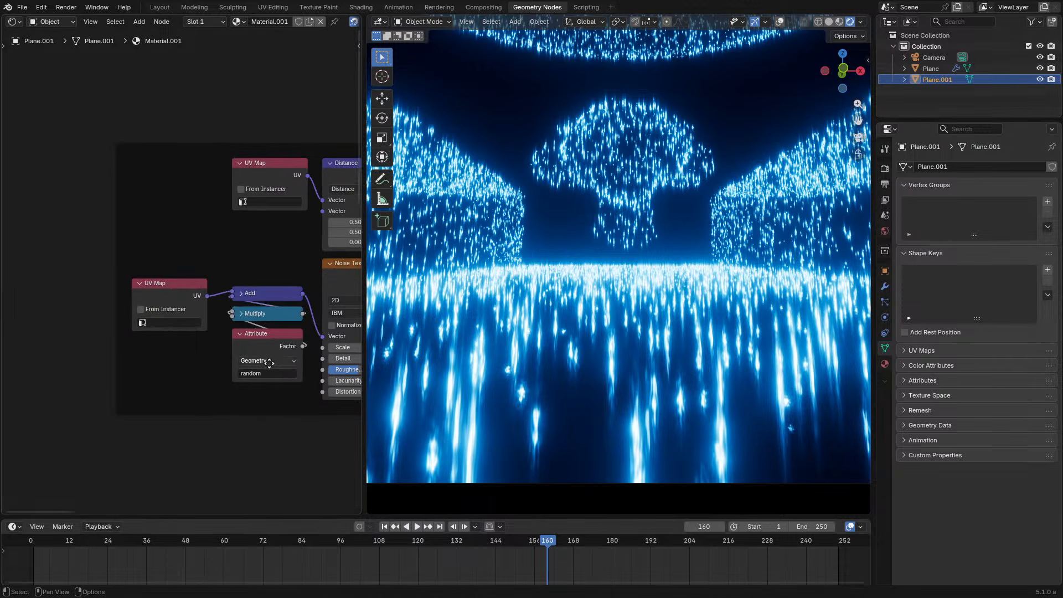
left_click_drag(243, 288, 107, 258)
key("ctrl+space")
scroll(493, 395, "up", 2)
middle_click_drag(706, 428, 482, 295)
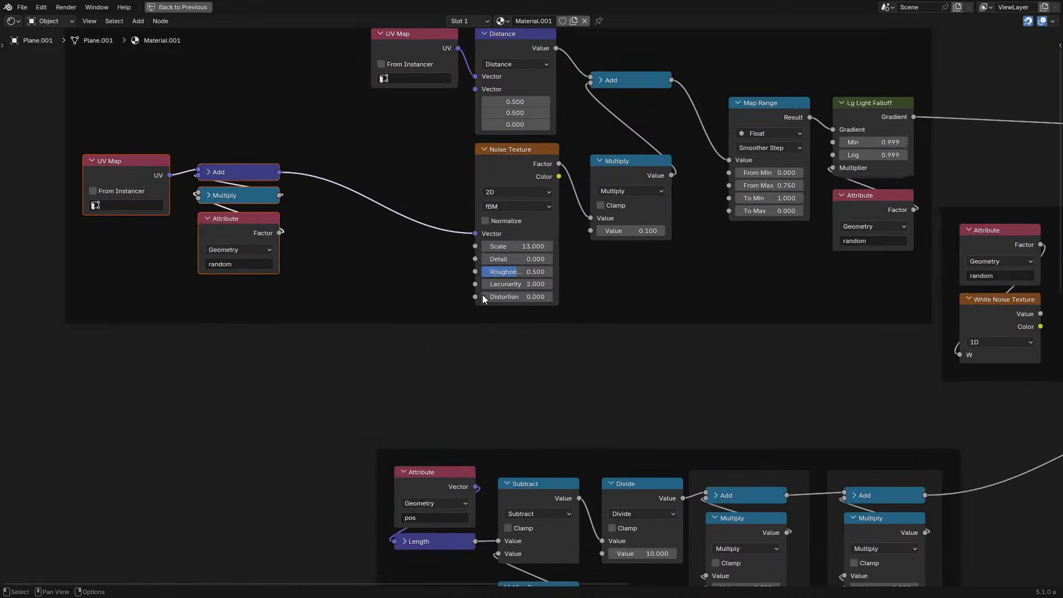
key("shift+a")
type("sc")
key("Escape")
Turn the frame-driven Value node in the displacement noise frame into a node group and open the group for editing
scroll(468, 303, "down", 6)
middle_click_drag(641, 416, 252, 258)
scroll(606, 394, "up", 4)
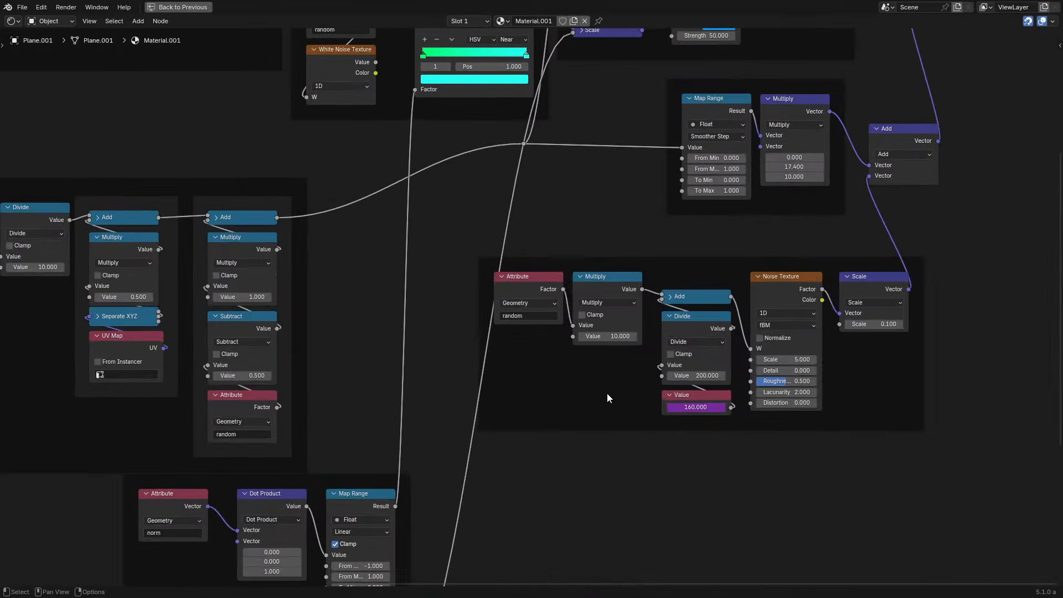
right_click(702, 394)
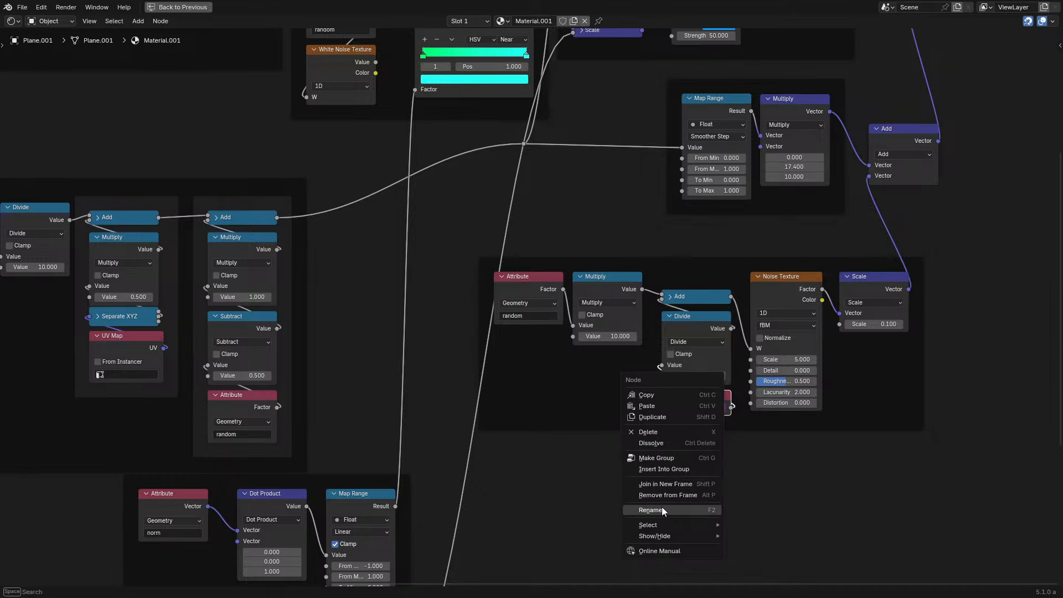
left_click(667, 456)
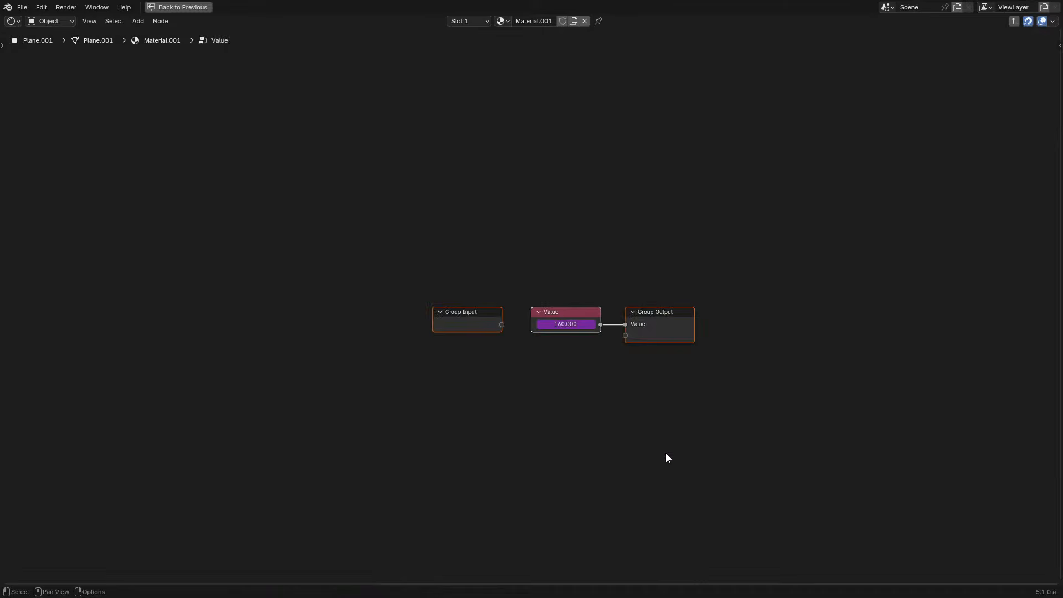
key("Tab")
key("Tab")
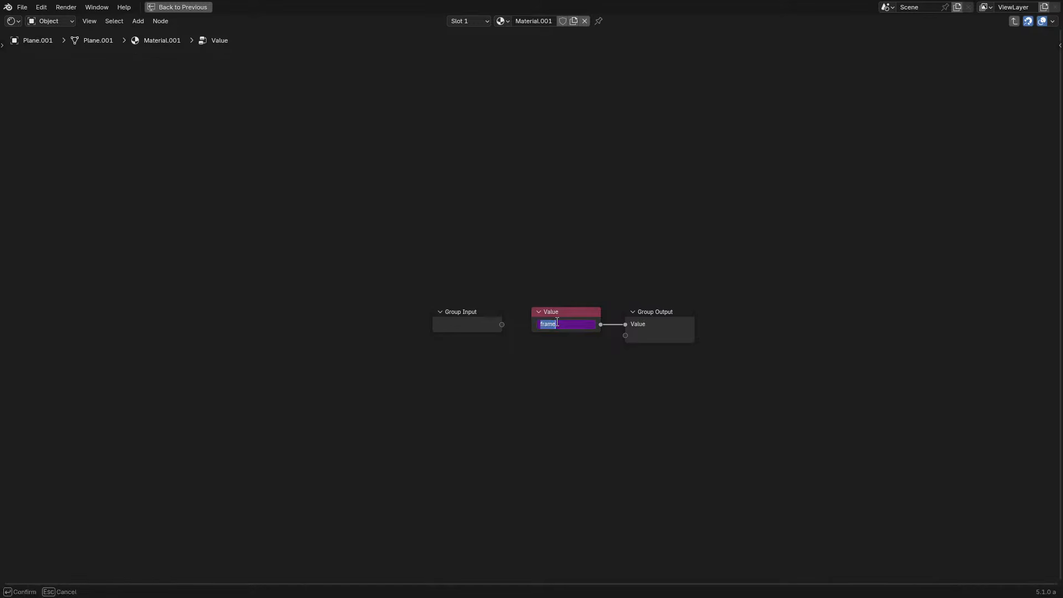
key("shift+d")
left_click(559, 444)
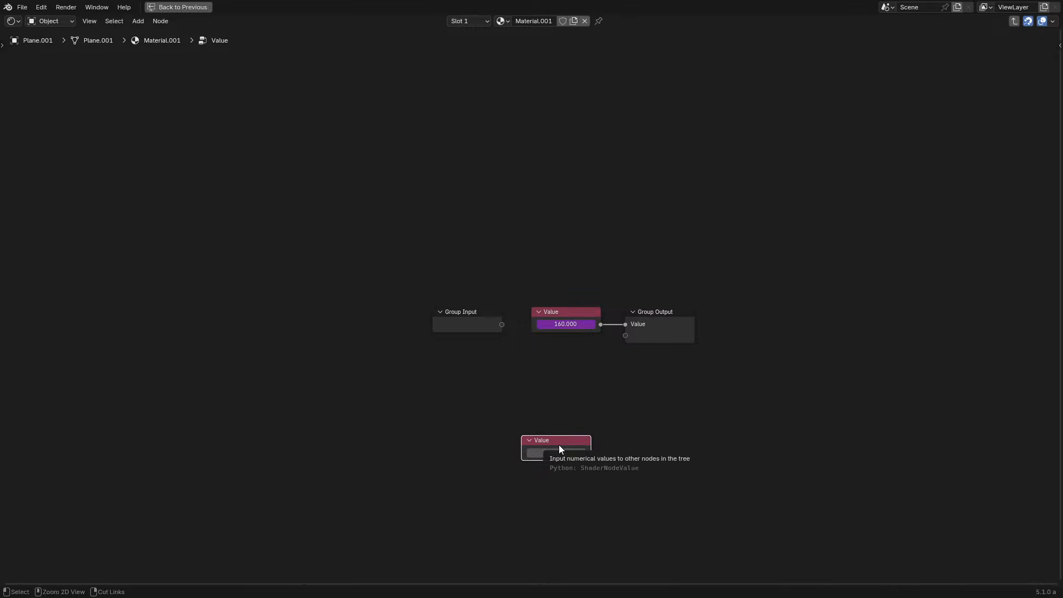
key("ctrl+z")
Leave the group, name it #frame, and paste a copy of it
key("Tab")
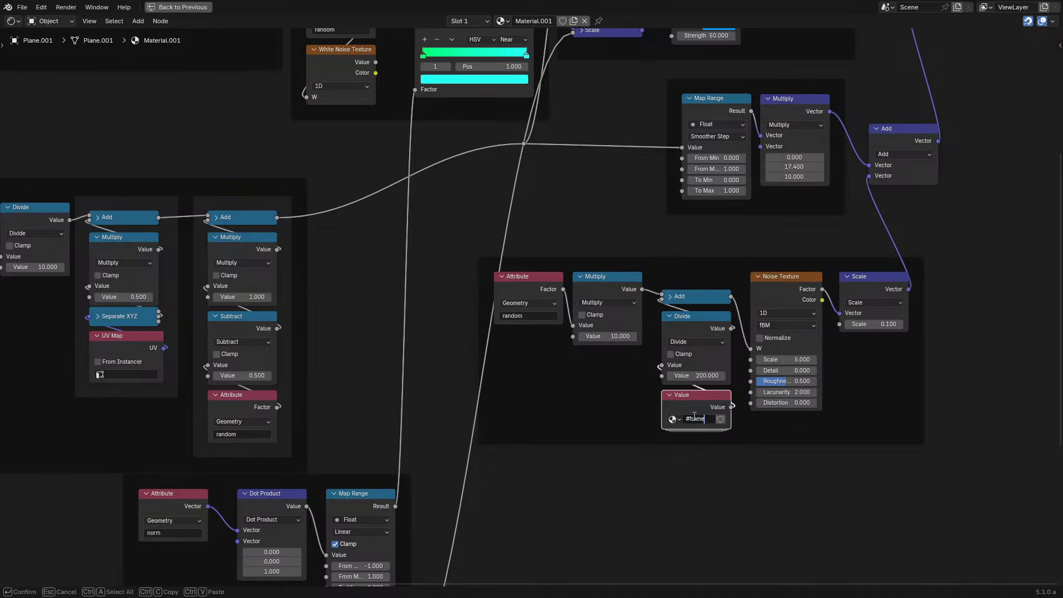
key("Return")
scroll(723, 405, "down", 8)
key("ctrl+c")
key("ctrl+v")
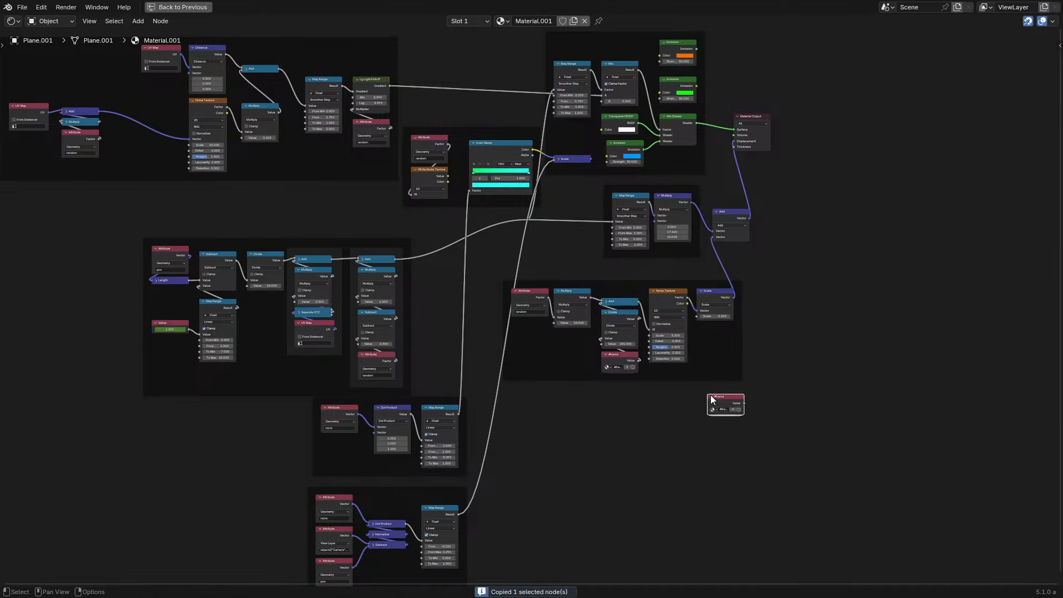
Place the pasted #frame group in the gap between the vector Add and the 2D Noise Texture
key("g")
left_click(118, 143)
middle_click_drag(209, 190, 385, 246)
scroll(381, 243, "up", 8)
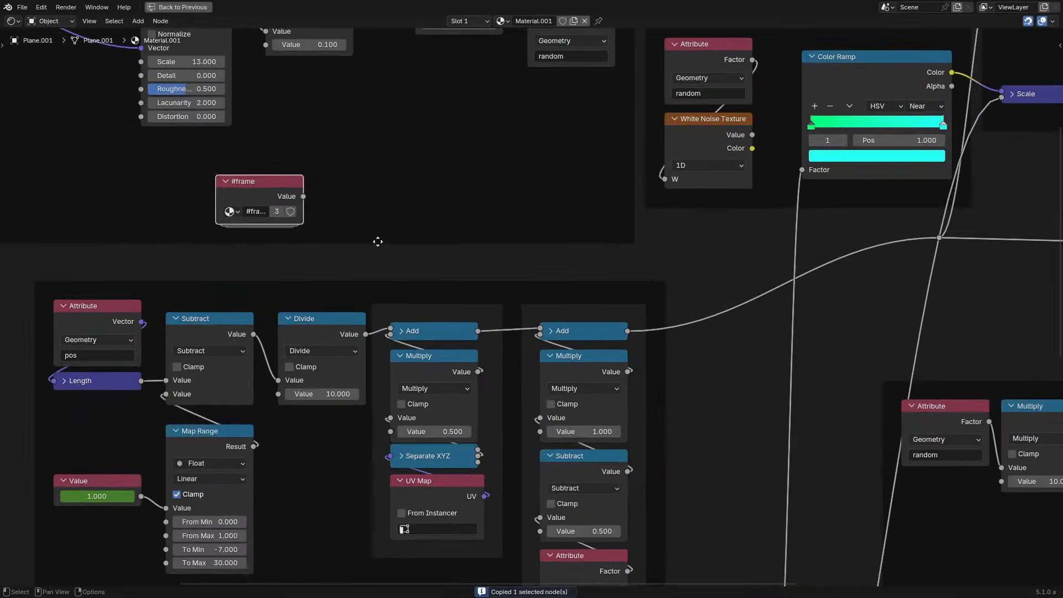
key("g")
left_click(183, 165)
middle_click_drag(172, 157, 466, 350)
scroll(466, 350, "up", 4)
key("g")
left_click(306, 267)
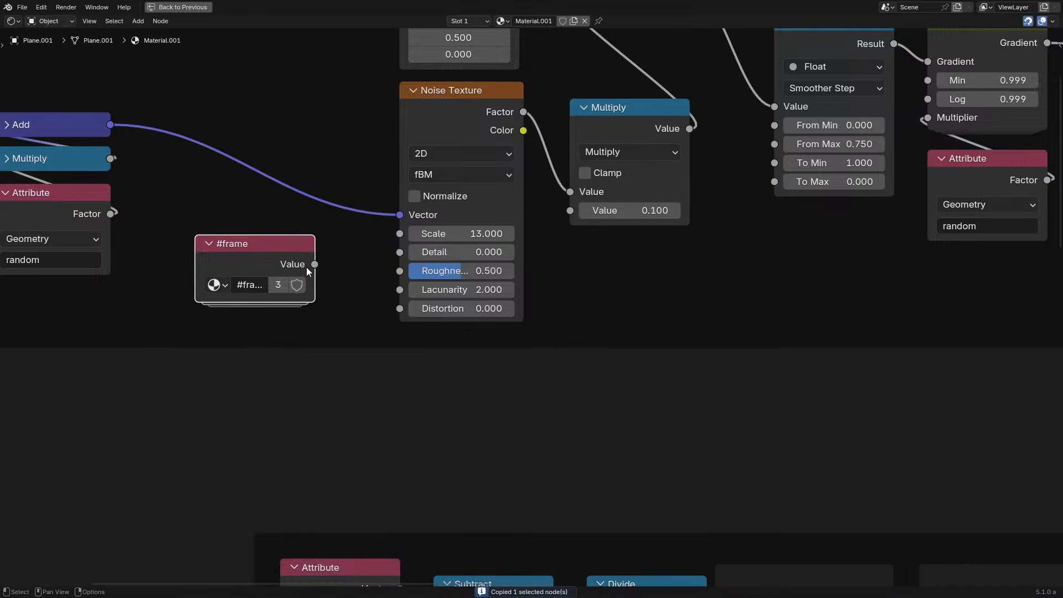
Move the #frame group below the Attribute node and insert a duplicate of the vector Add between the original Add and the Noise Texture
middle_click_drag(305, 295, 504, 381)
key("g")
left_click(290, 378)
left_click(280, 221)
key("shift+d")
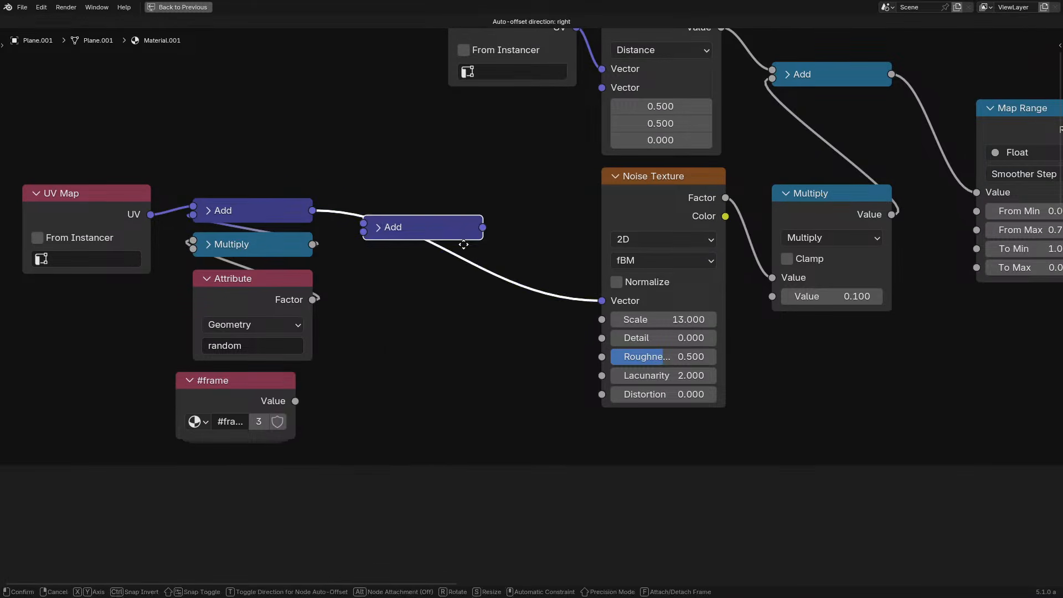
left_click(480, 245)
Add a vector math node fed by #frame, set it to Divide, and connect its output to the new Add's second input
mouse_move(268, 408)
left_mouse_down()
mouse_move(353, 393)
mouse_move(268, 409)
left_mouse_up()
key("shift+a")
type("d")
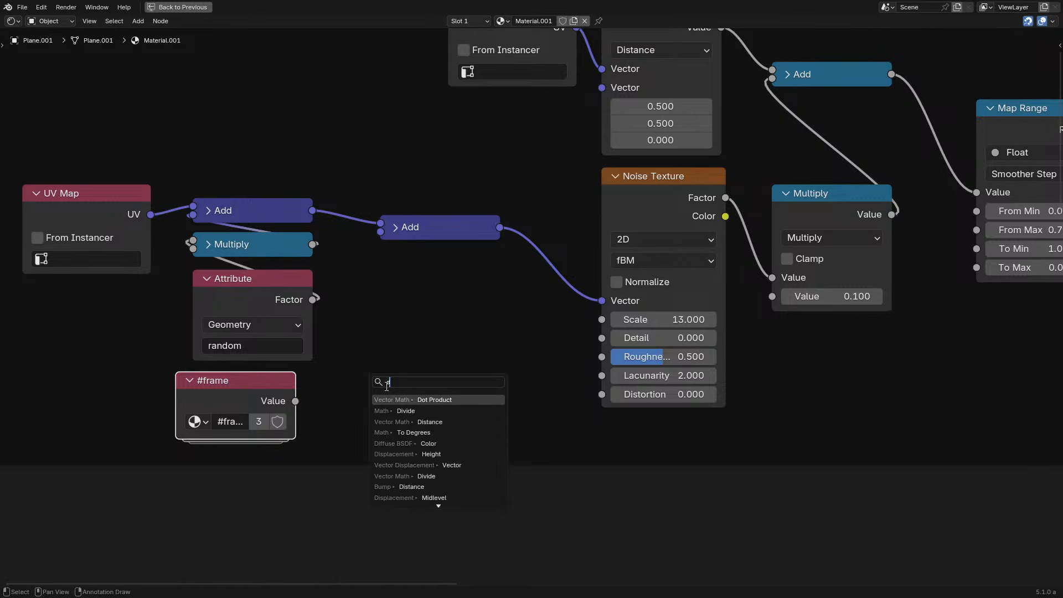
left_click(428, 400)
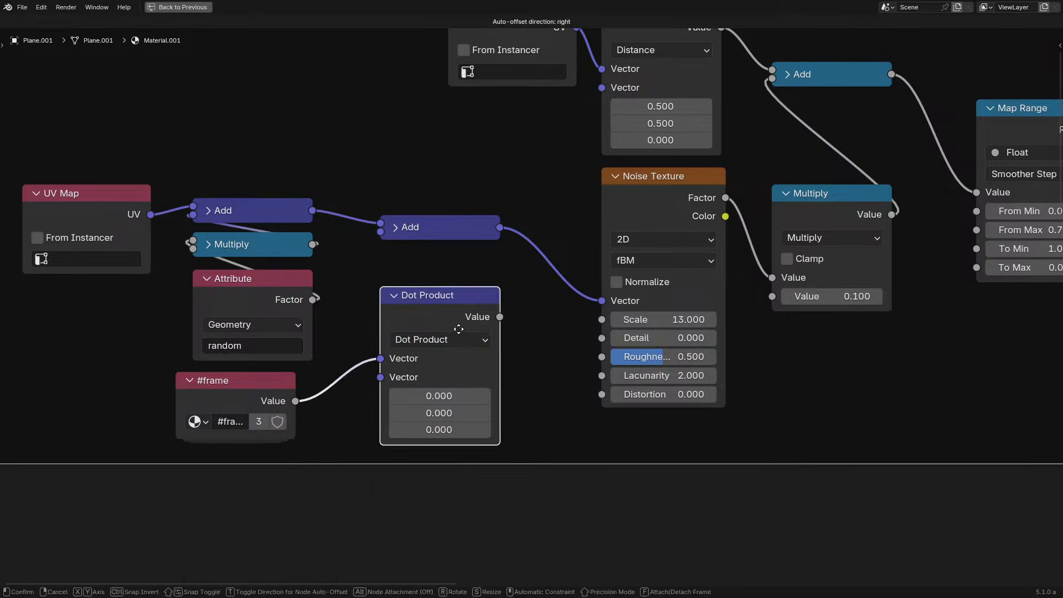
left_click(466, 318)
left_click(463, 325)
key("d")
left_click_drag(382, 237, 381, 234)
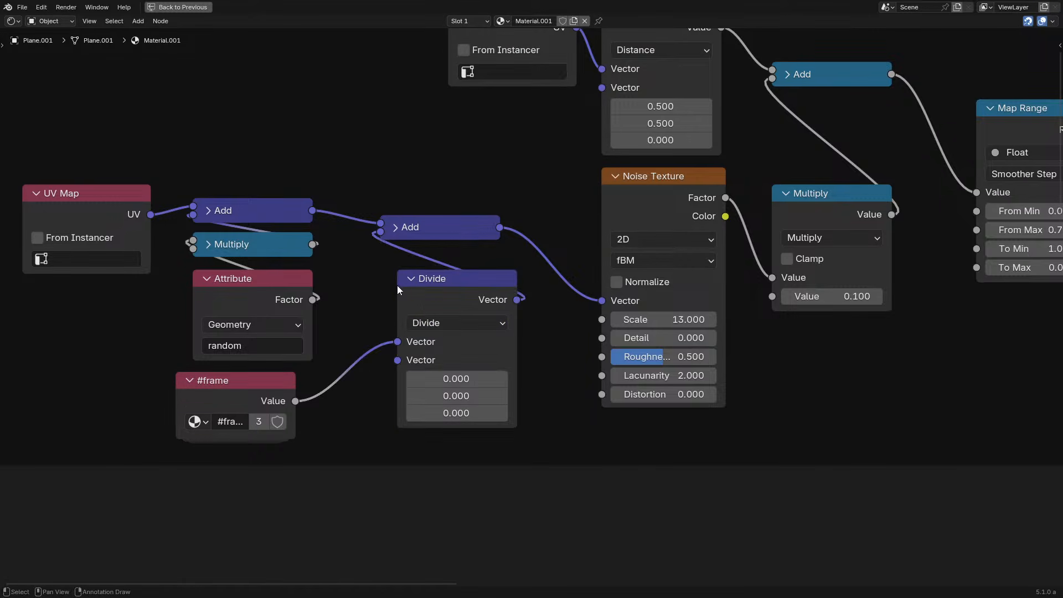
Set the vector Divide's X divisor to 50, align the node under the new Add, and place #frame beneath it in the restored layout
type("50")
key("Return")
left_click_drag(449, 327, 434, 312)
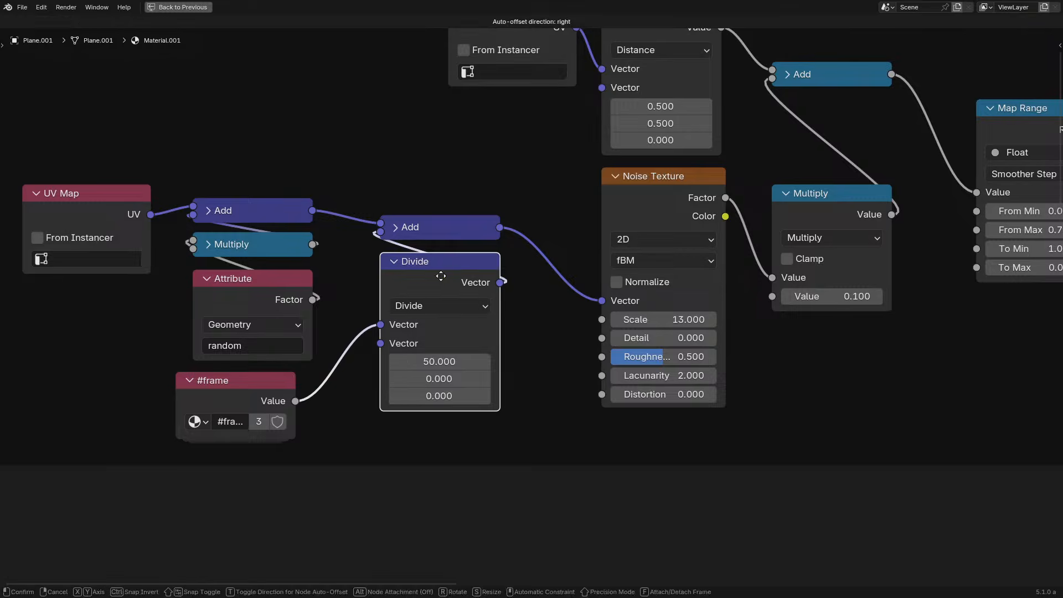
key("ctrl+space")
middle_click_drag(77, 387, 342, 383)
left_click_drag(183, 353, 320, 398)
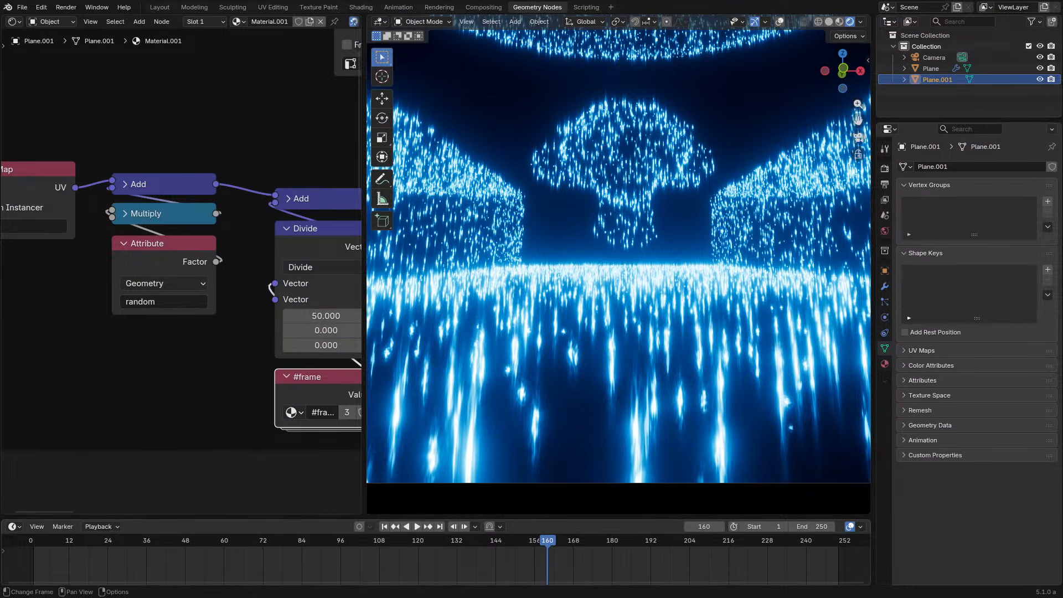
Play the animation from the start and set the vector Divide's X divisor to 25
left_click(24, 540)
key("space")
middle_click_drag(225, 387, 118, 415)
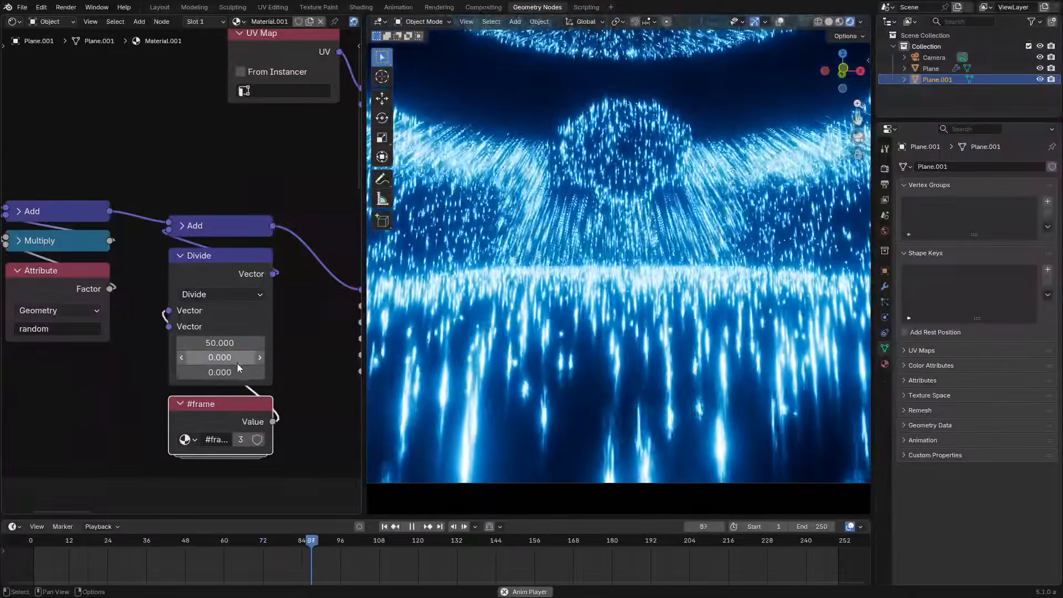
left_click(233, 343)
type("25")
key("Return")
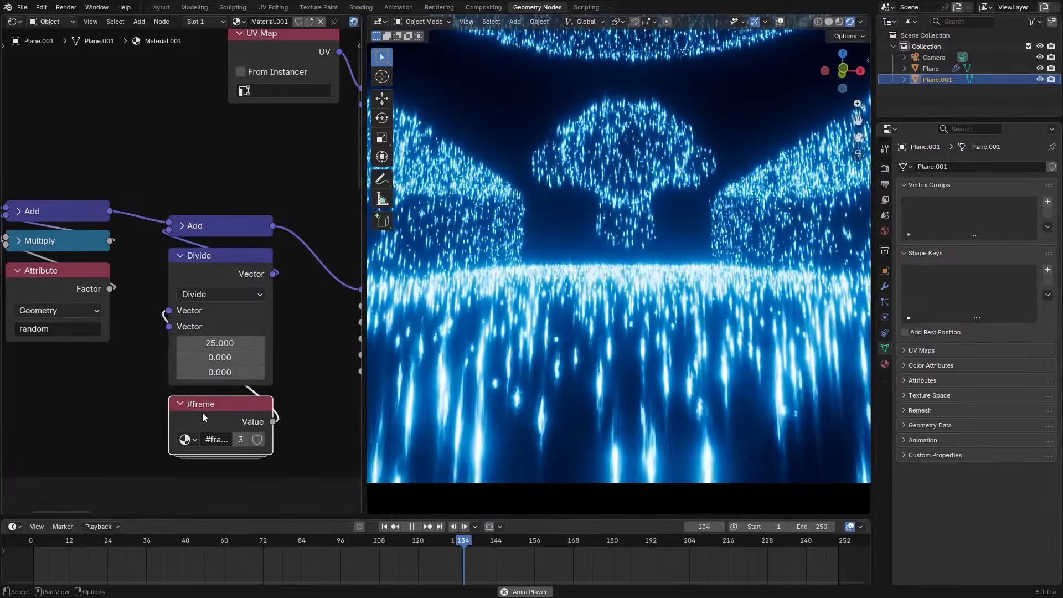
Copy the divisor 25 from X to Y on the vector Divide and set X to 0
key("ctrl+c")
key("ctrl+v")
left_click(227, 346)
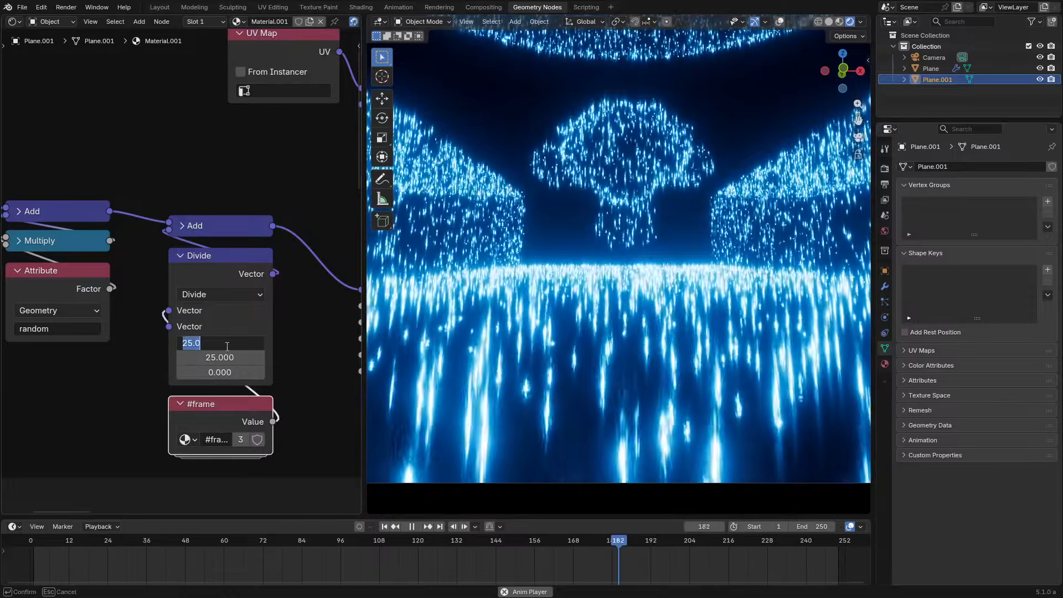
type("0")
key("Return")
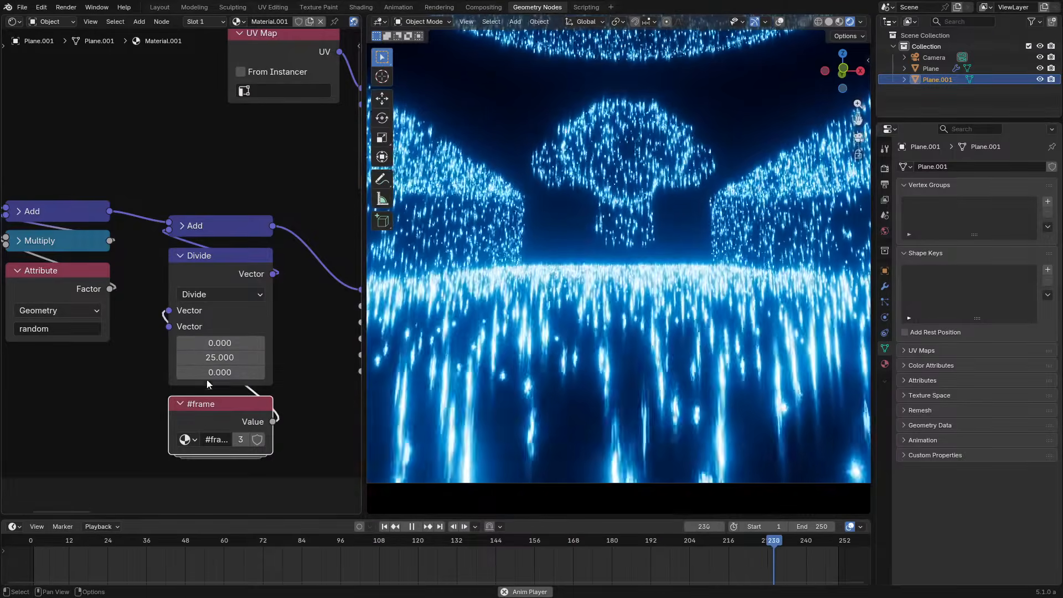
Set the scale of the 2D Noise Texture to 5
middle_click_drag(255, 369, 109, 383)
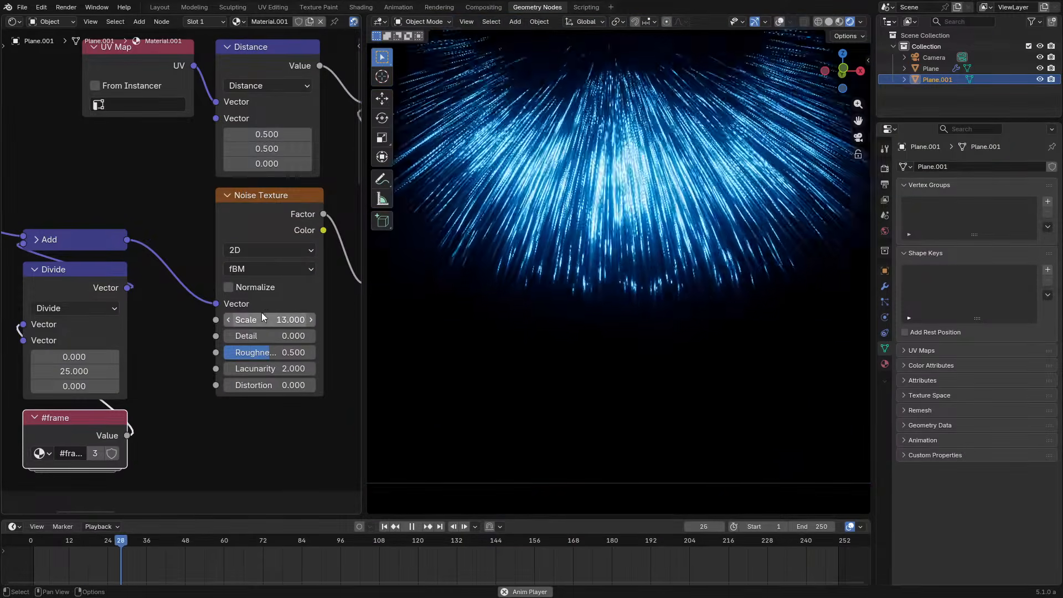
left_click_drag(262, 316, 210, 318)
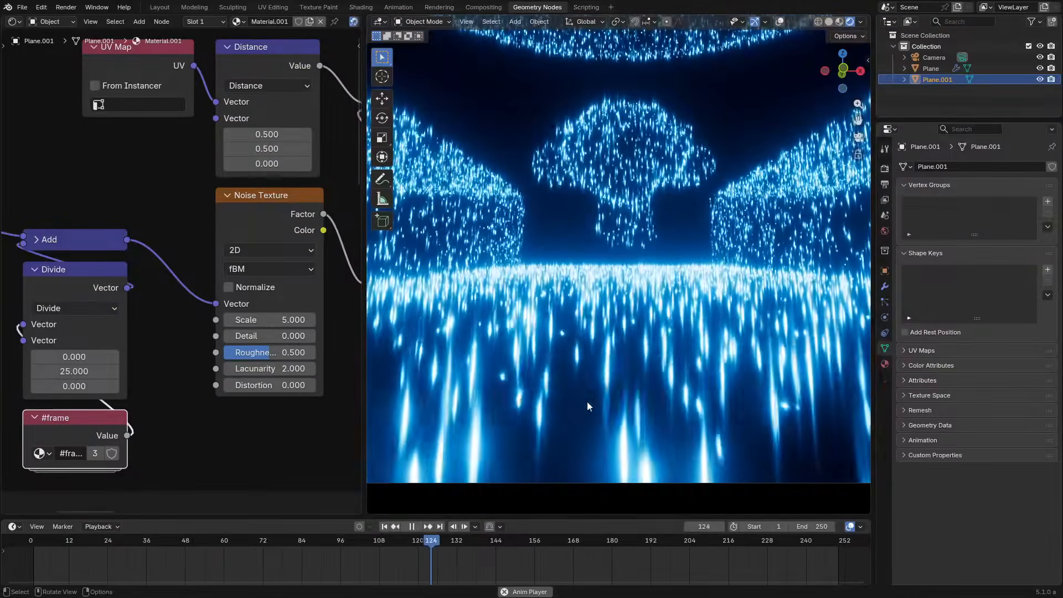
Examine the animated particle distortion during playback, both close up and across the whole camera view
scroll(642, 399, "down", 2)
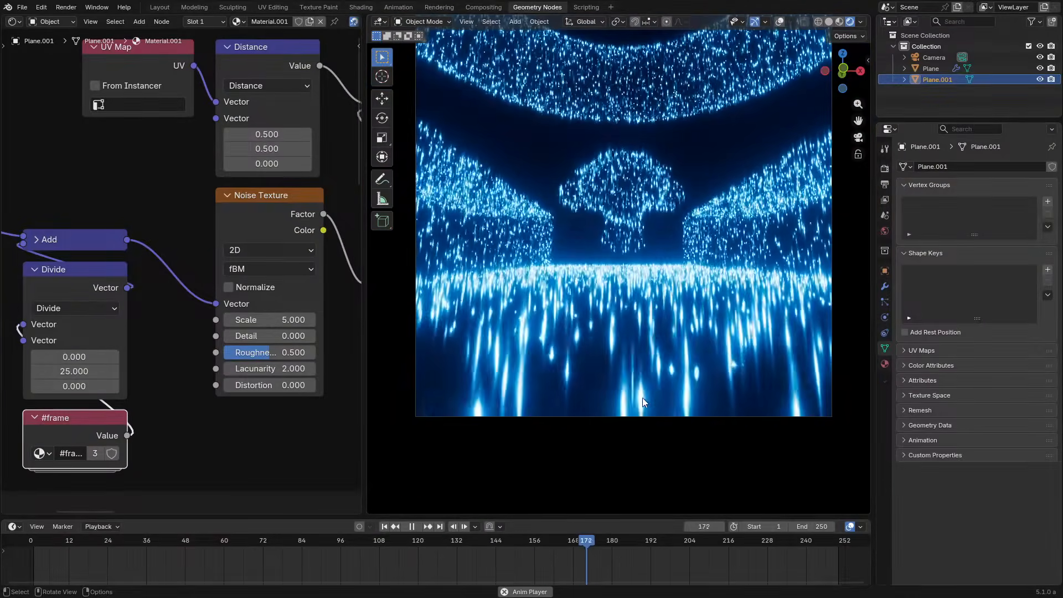
scroll(626, 330, "up", 3)
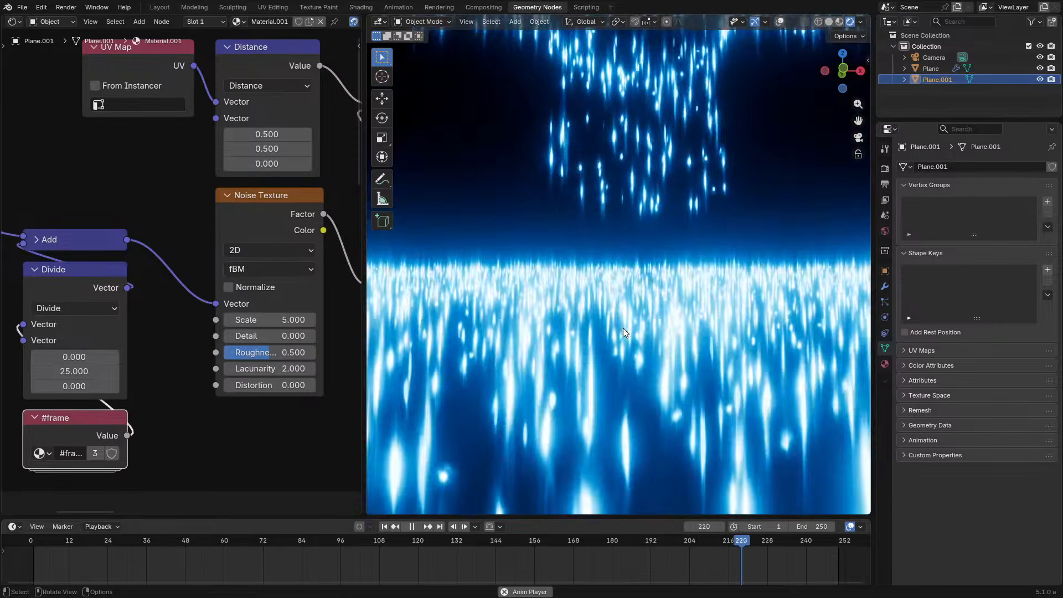
key("space")
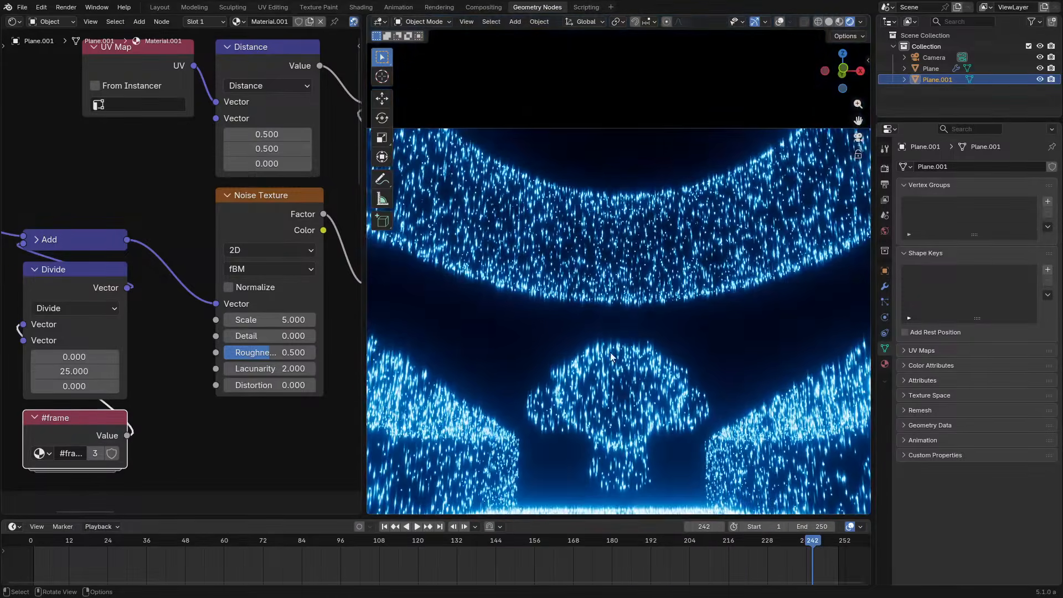
scroll(600, 291, "up", 3)
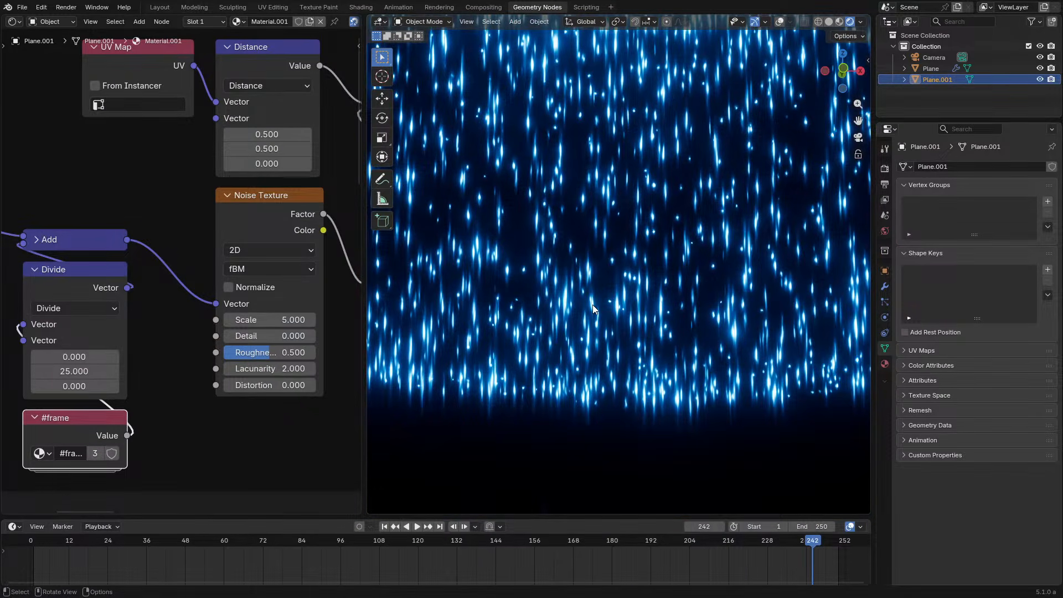
key("space")
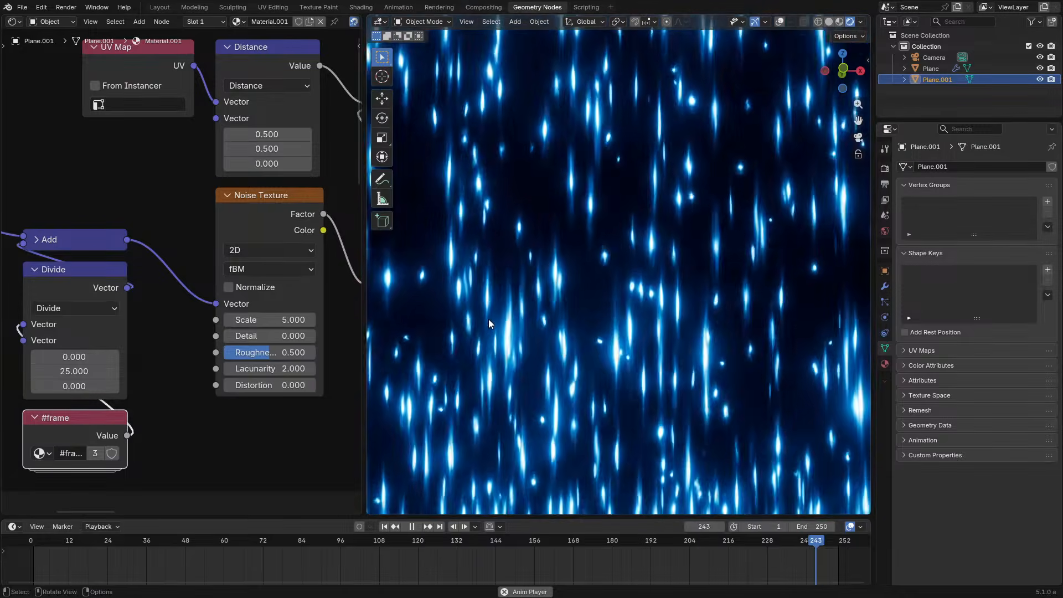
scroll(488, 318, "down", 4)
scroll(566, 321, "up", 2)
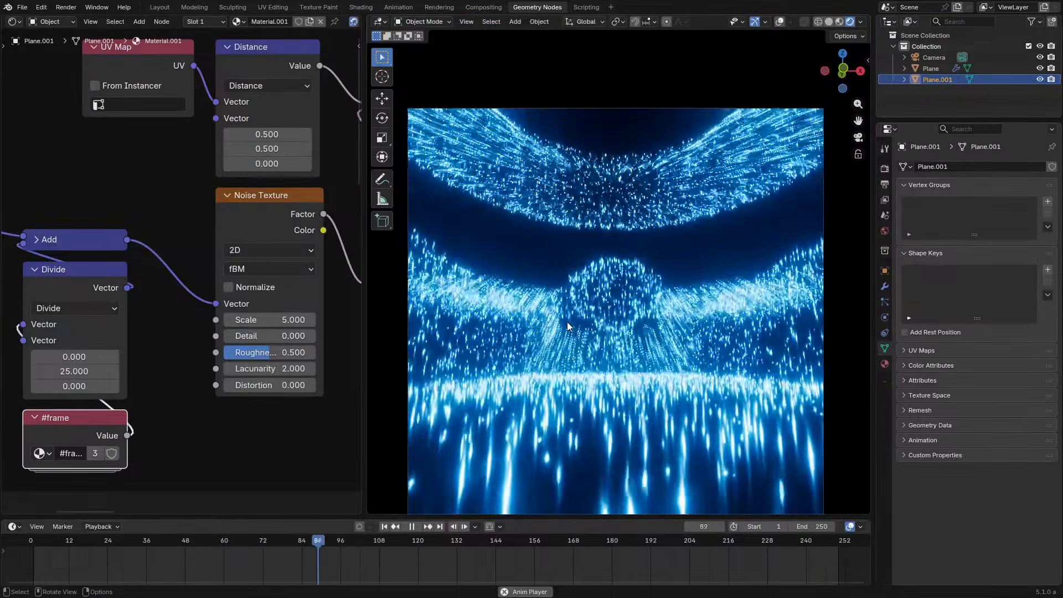
key("space")
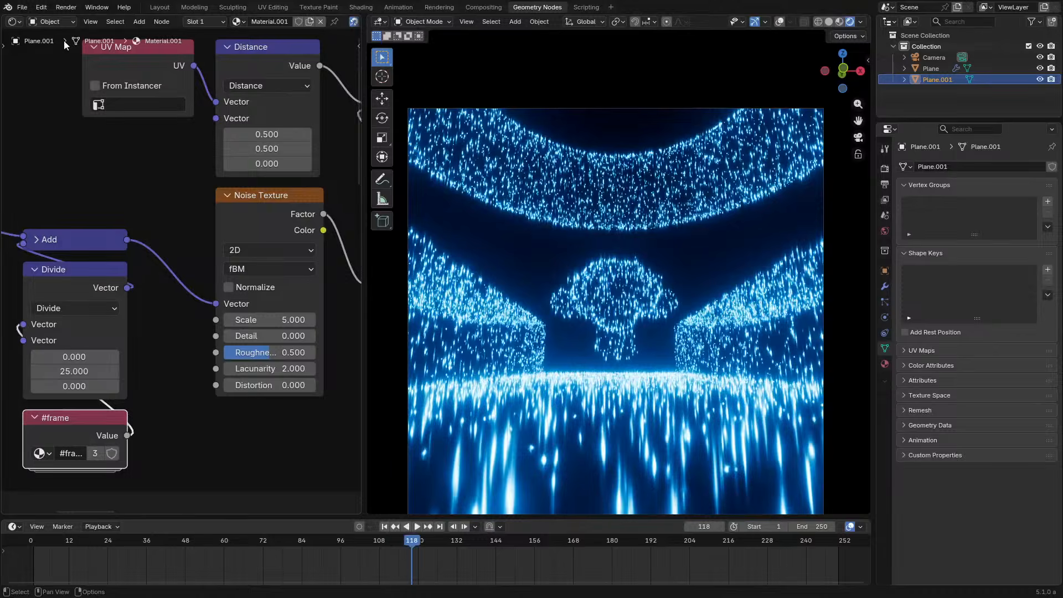
left_click(16, 24)
left_click(27, 111)
left_click(20, 22)
left_click(33, 112)
Duplicate the pos Attribute node, set its attribute name to UVMap, and preview its vector output in the viewport
scroll(144, 187, "down", 2)
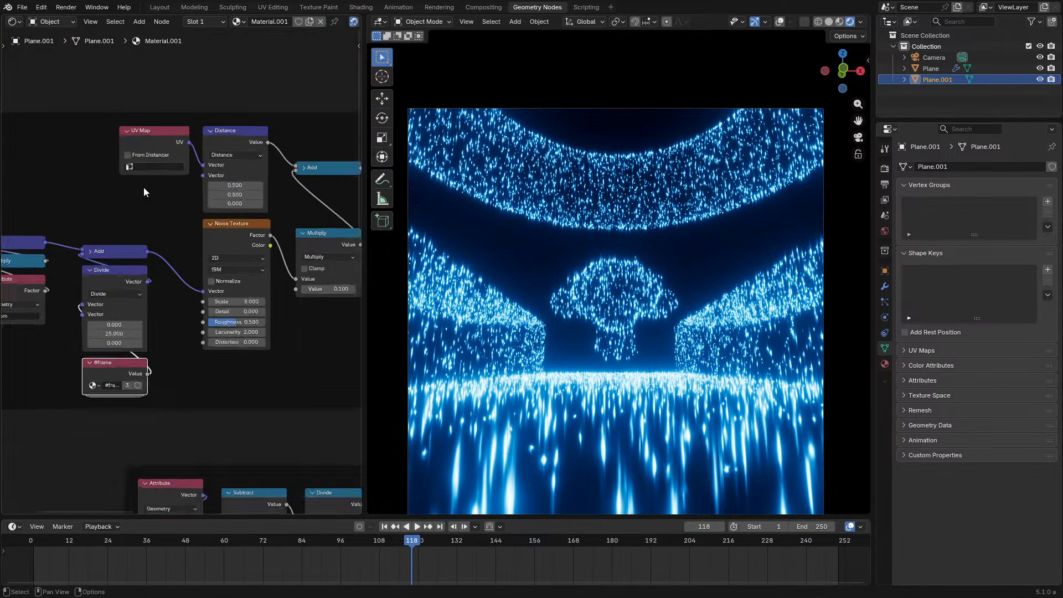
middle_click_drag(134, 381, 274, 277)
key("ctrl+c")
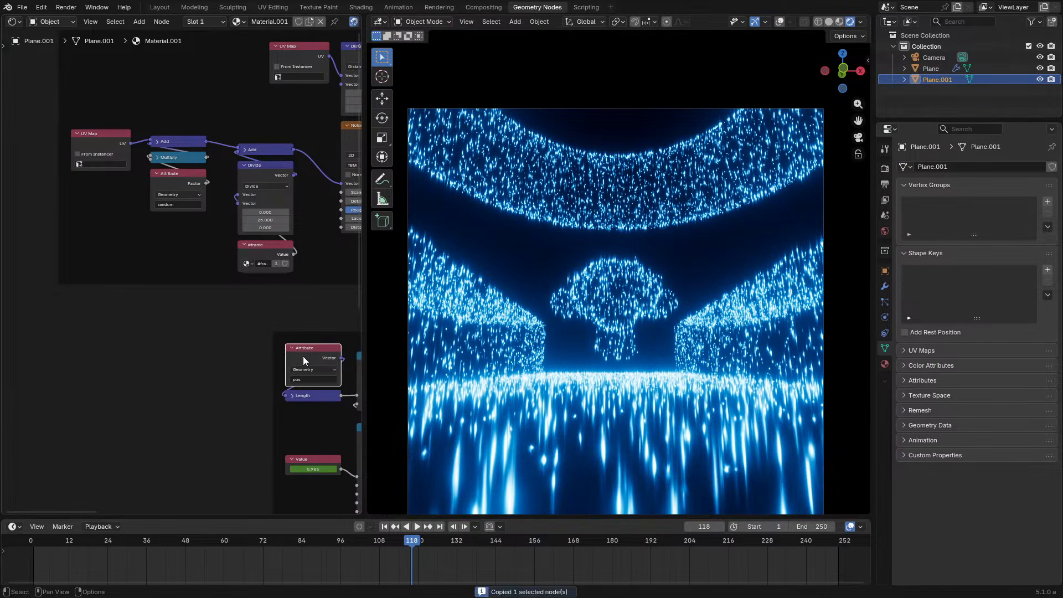
key("ctrl+v")
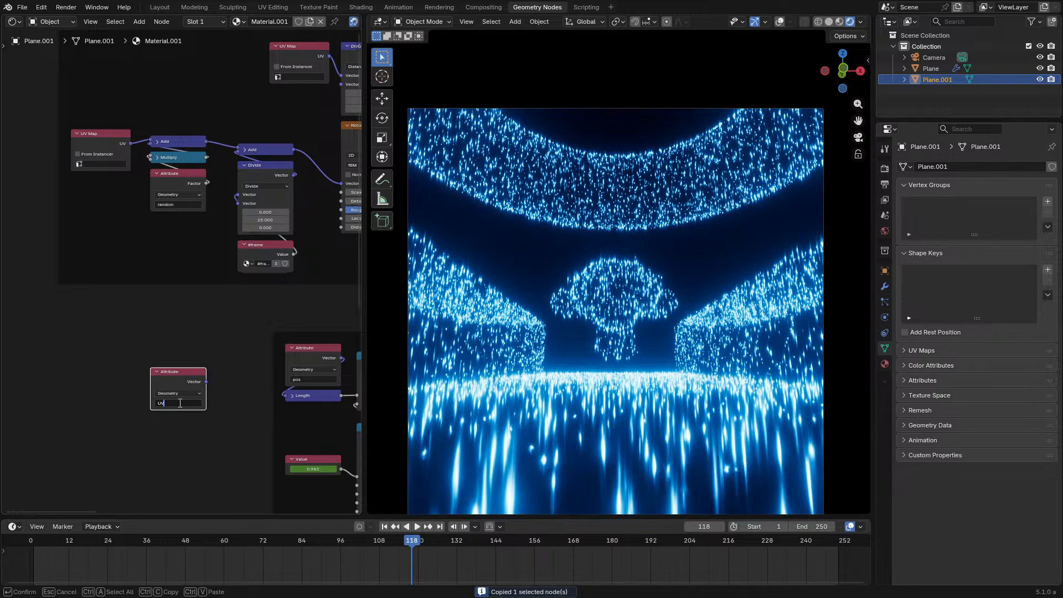
key("Return")
left_click(567, 349)
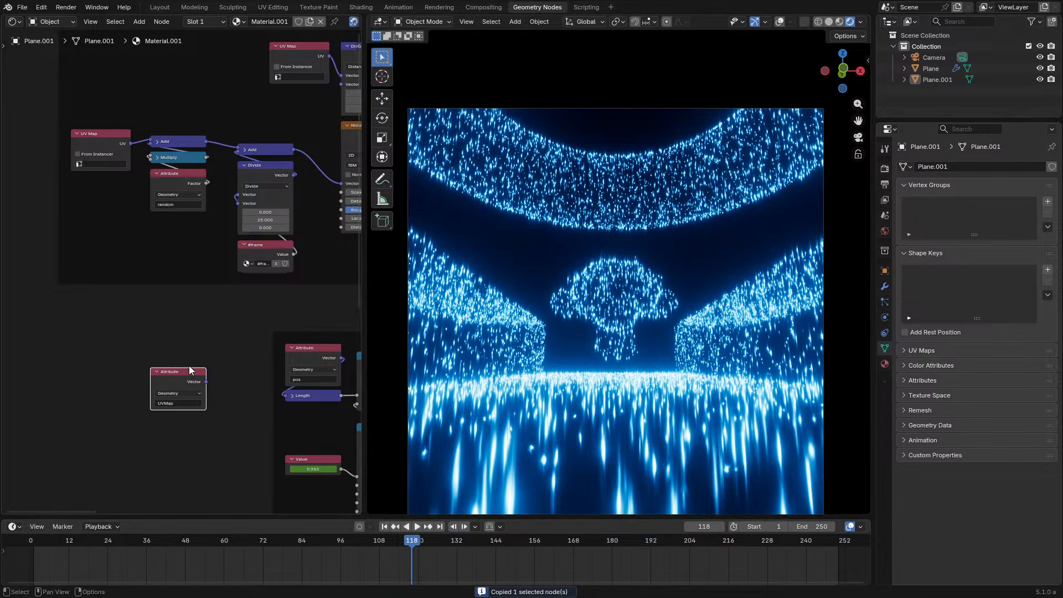
left_click(165, 377, "ctrl+shift")
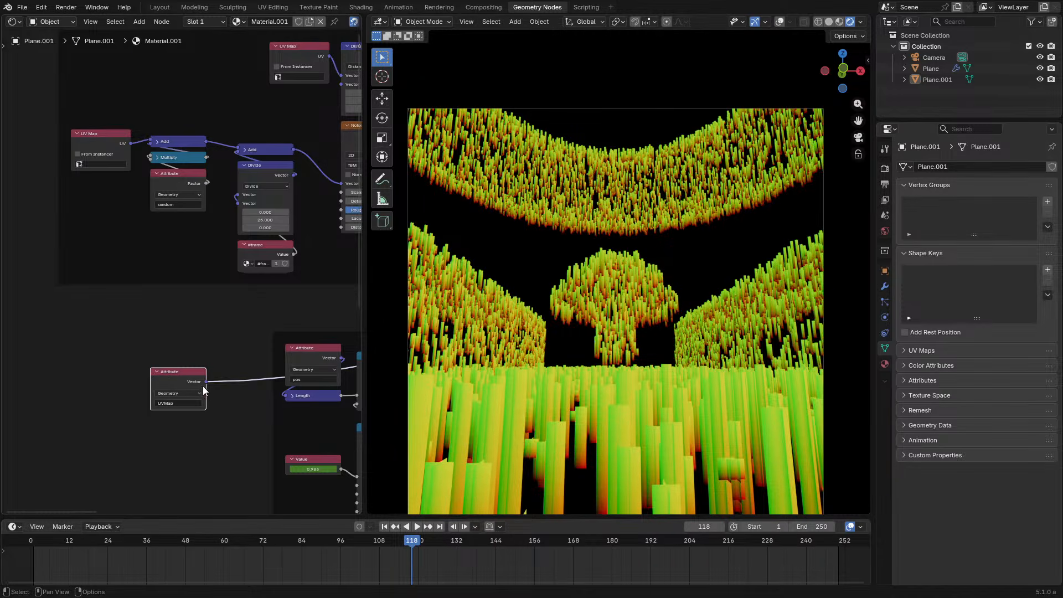
Open the UV map list in the object data and rename the UV map of the Plane object to UVMap1
scroll(202, 387, "up", 4)
left_click(918, 350)
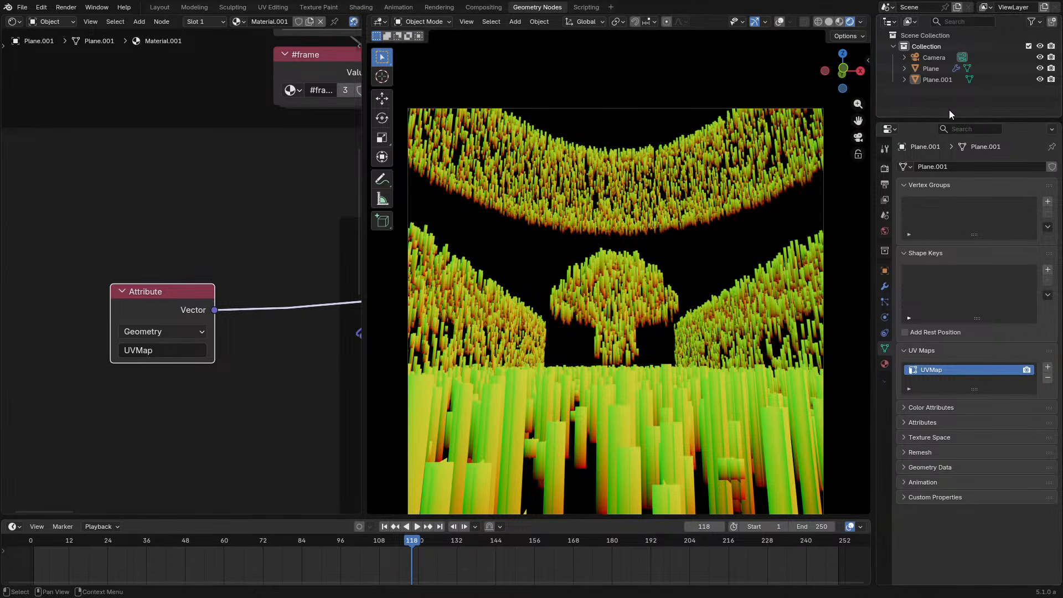
left_click(939, 71)
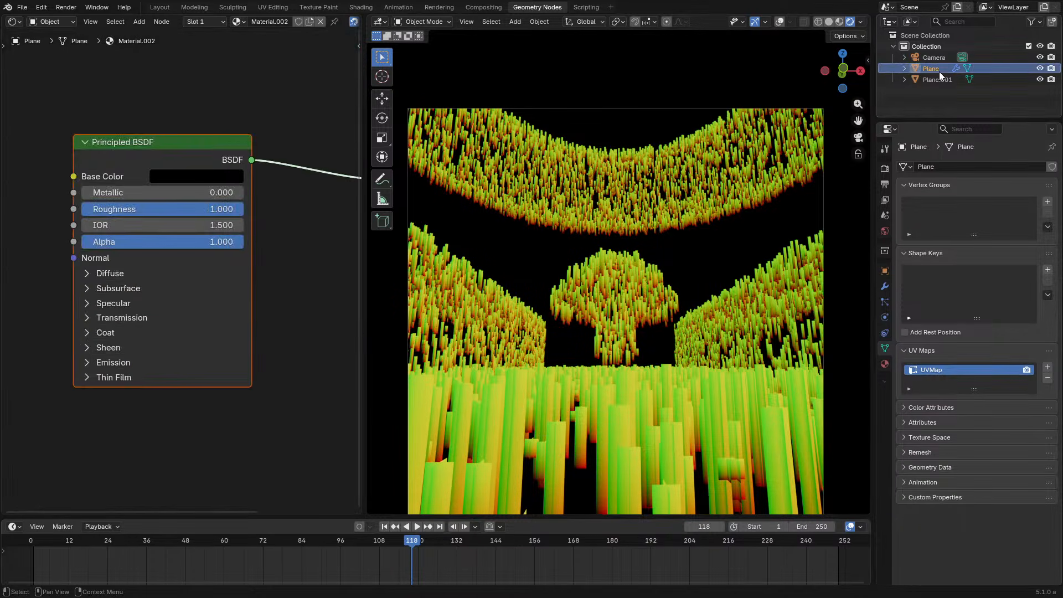
double_click(945, 370)
type("UVMap1")
key("Return")
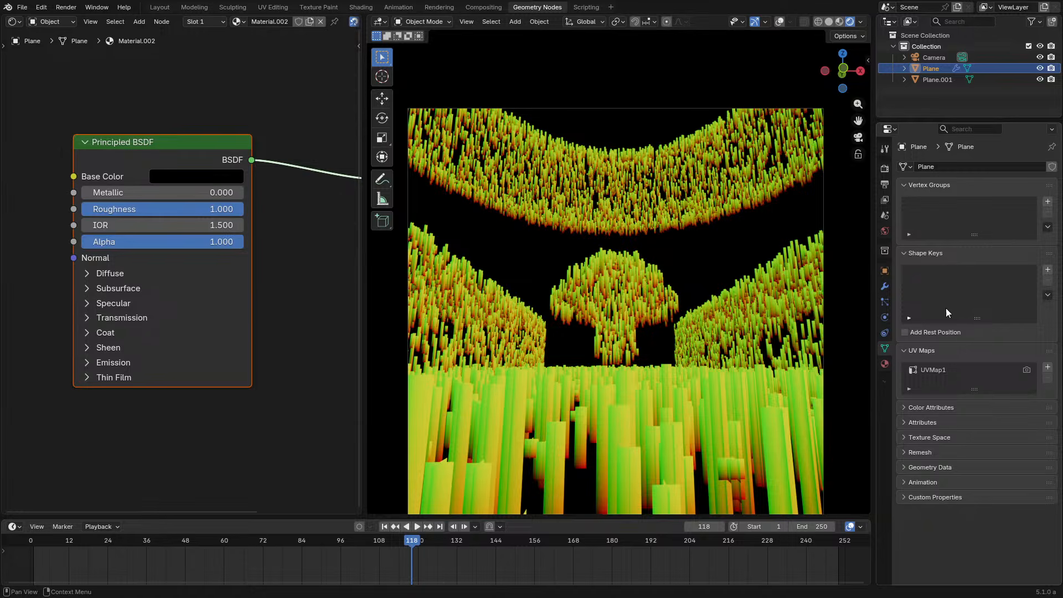
Change the previewed Attribute node of Plane.001's material to read UVMap1, inspect the colours from another angle, and return to the camera view
left_click(936, 79)
left_click(200, 349)
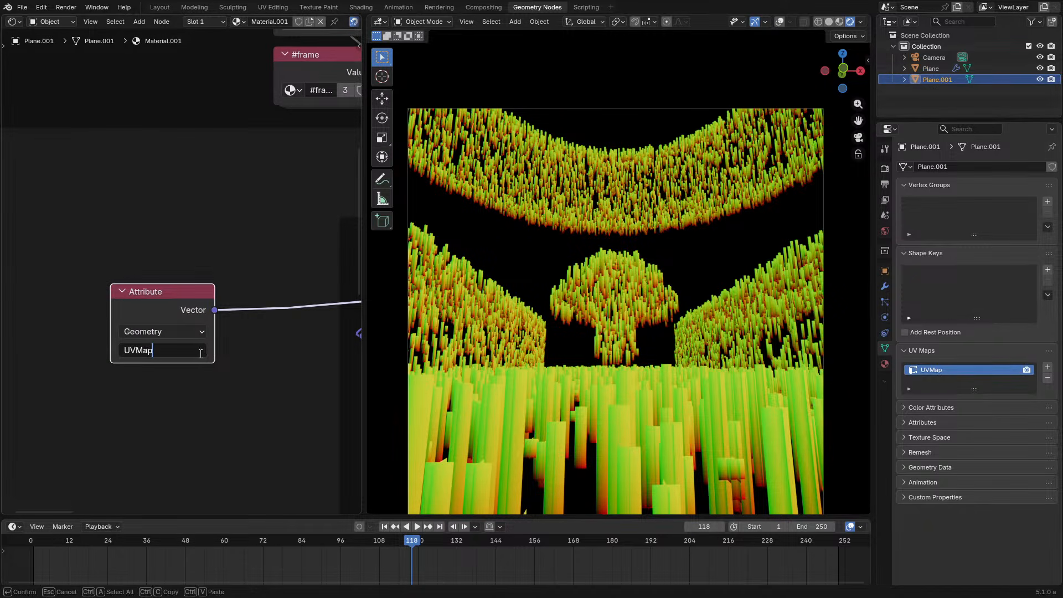
type("1")
key("Return")
middle_click_drag(421, 332, 693, 280)
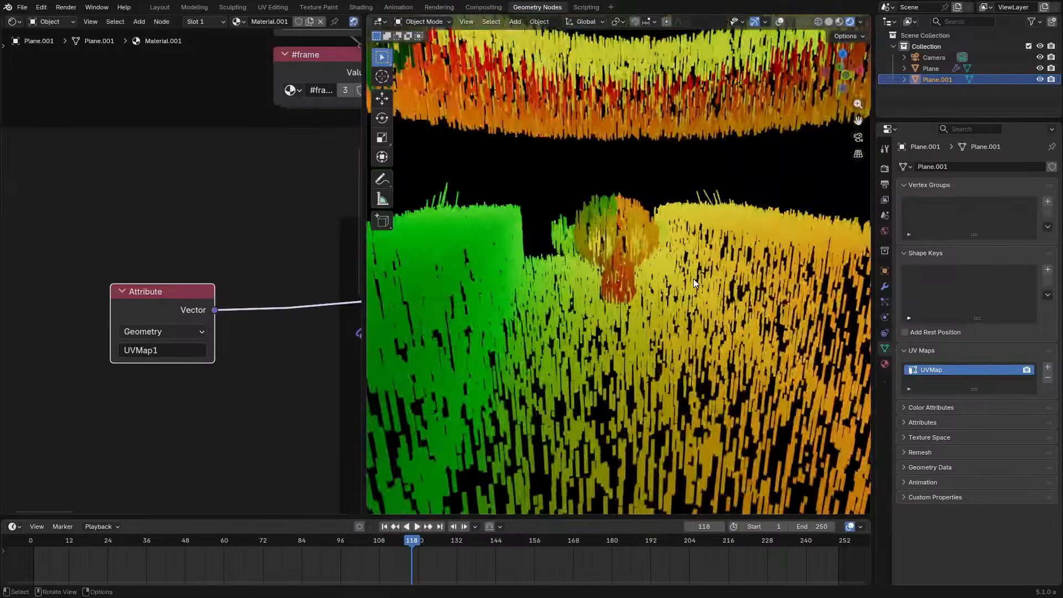
key("KP_0")
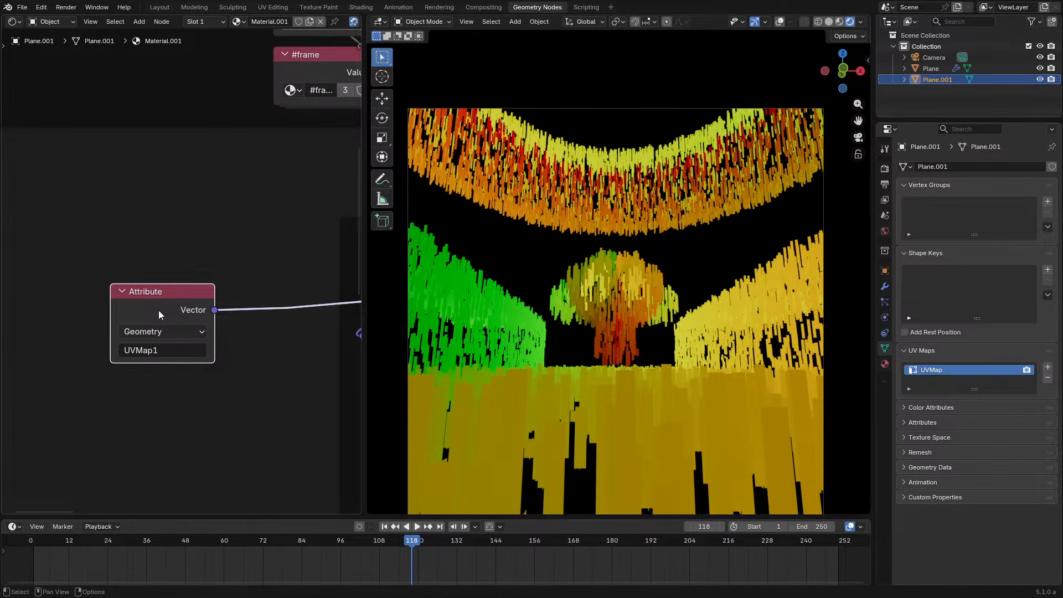
Remove the UVMap1 Attribute node and reconnect the Mix Shader to the material output
key("ctrl+x")
scroll(194, 236, "down", 5)
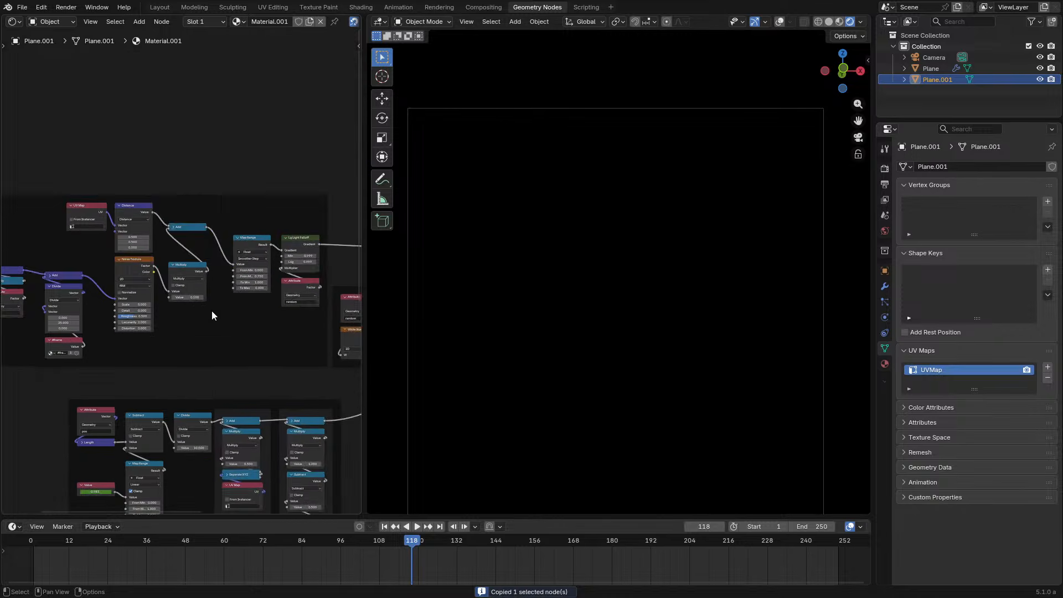
middle_click_drag(227, 316, 30, 342)
middle_click_drag(259, 303, 122, 288)
scroll(123, 288, "up", 1)
left_click(310, 292, "ctrl+shift")
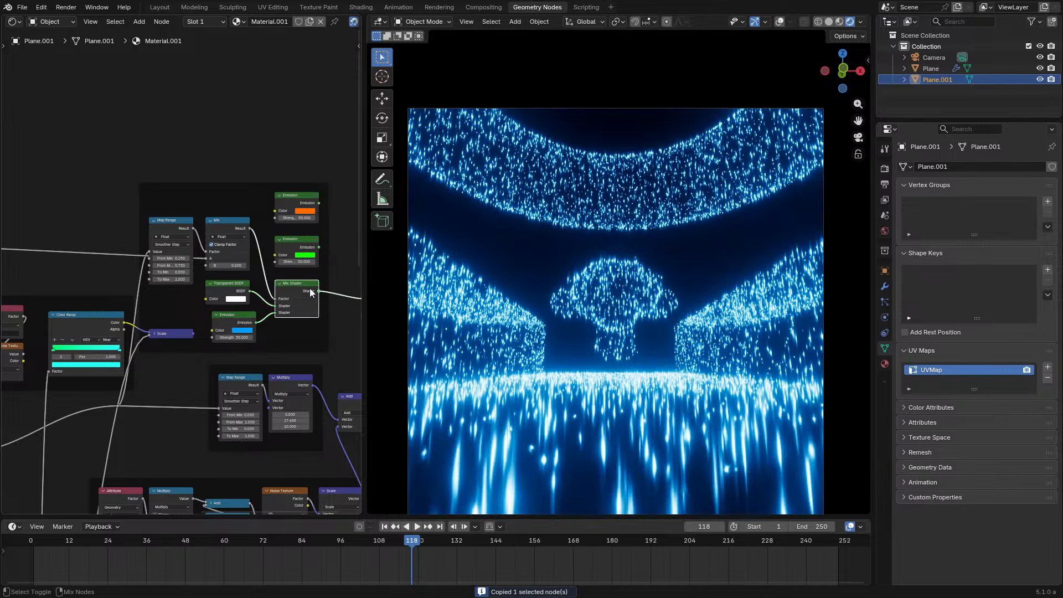
Enable depth of field on the camera and expand its settings
left_click(927, 57)
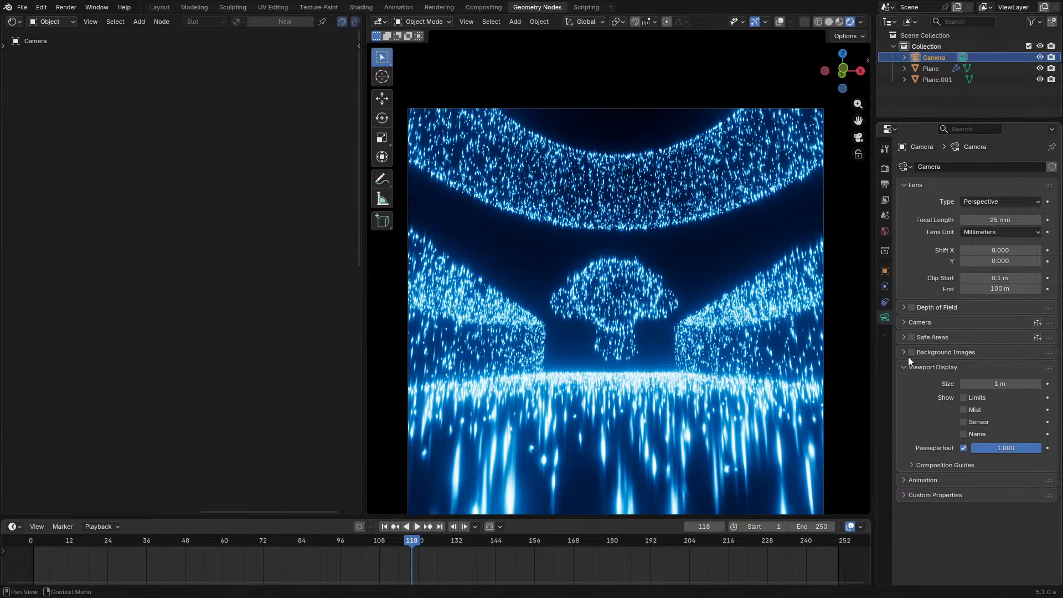
left_click(917, 466)
left_click(917, 466)
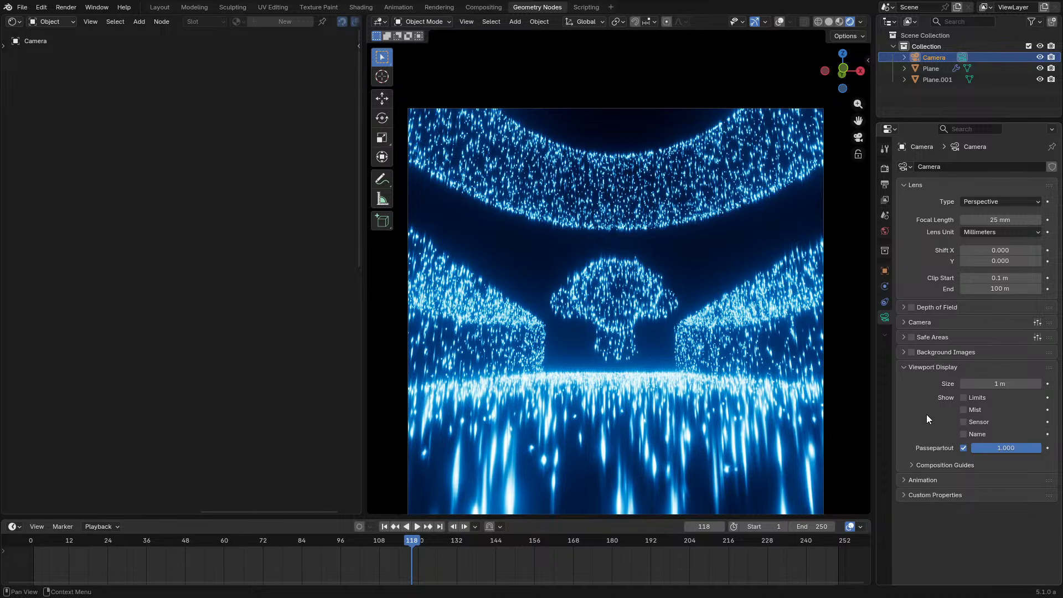
left_click(914, 305)
left_click(905, 306)
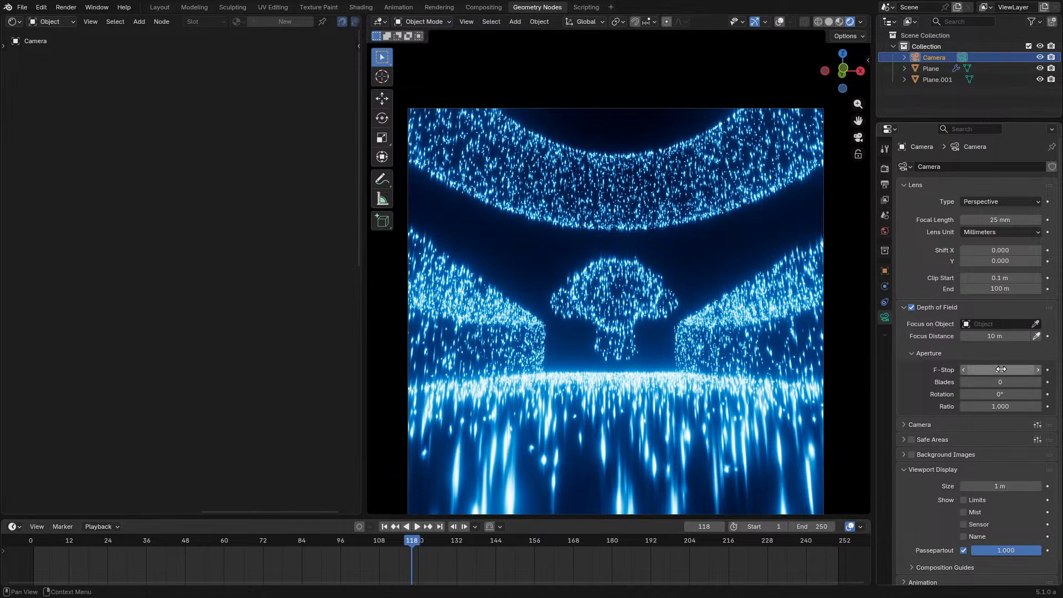
Set the F-Stop of the camera's depth of field to 0.1
left_click_drag(1008, 369, 960, 370)
mouse_move(1008, 336)
left_mouse_down()
mouse_move(948, 336)
mouse_move(1014, 335)
left_mouse_up()
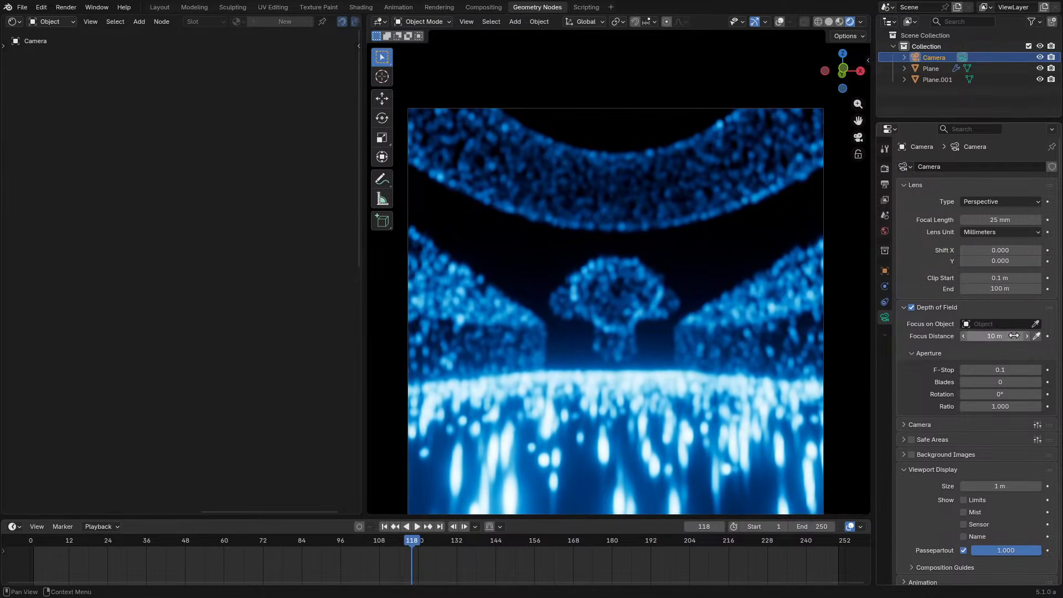
Enable Jitter Camera in the EEVEE render depth of field settings and set Max Size to 0 px
left_click(885, 168)
scroll(935, 354, "down", 5)
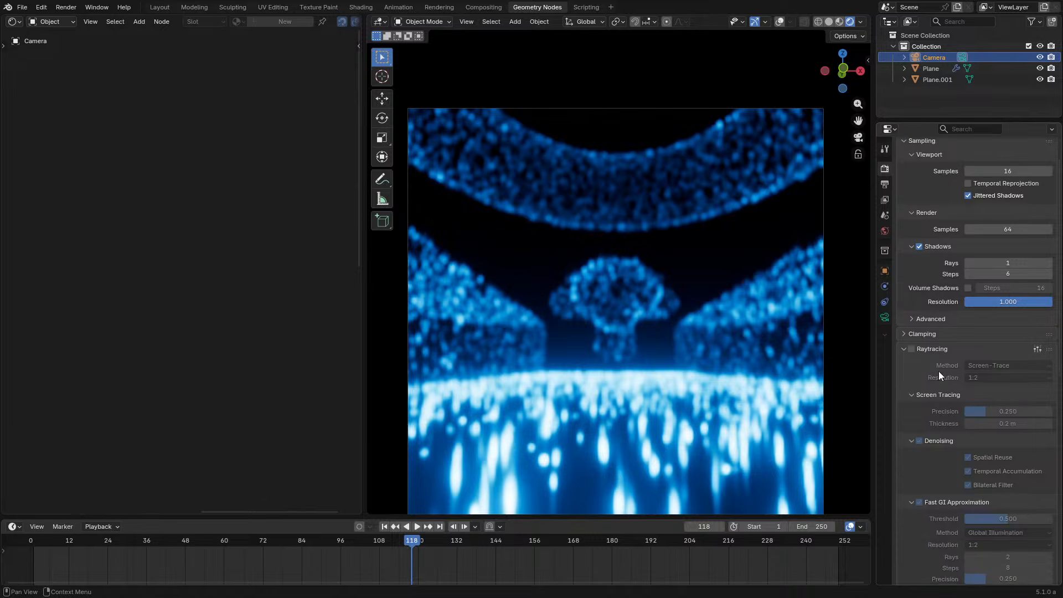
scroll(939, 372, "down", 5)
left_click(920, 217)
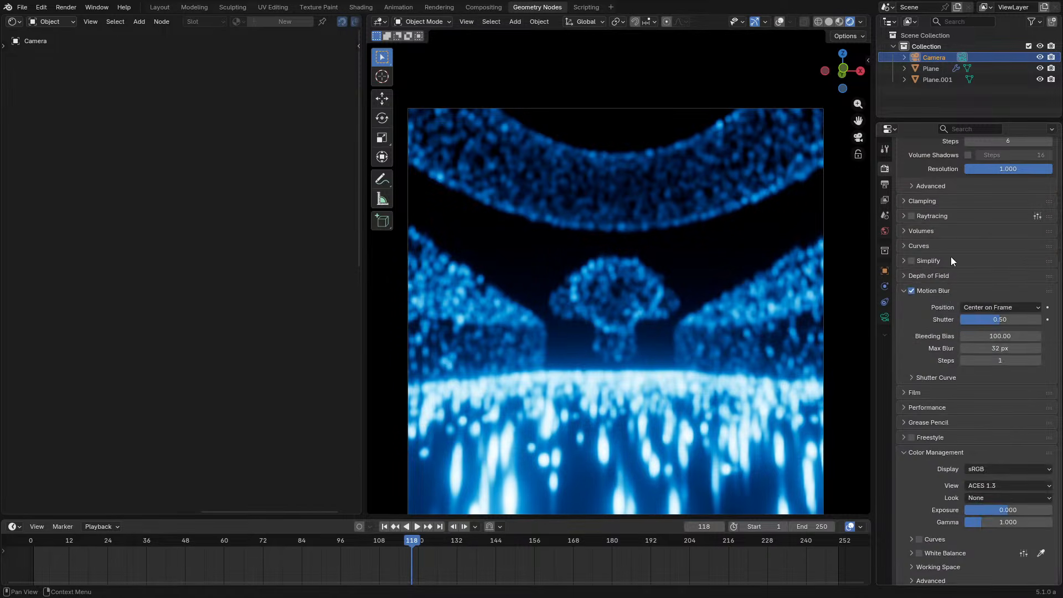
left_click(938, 275)
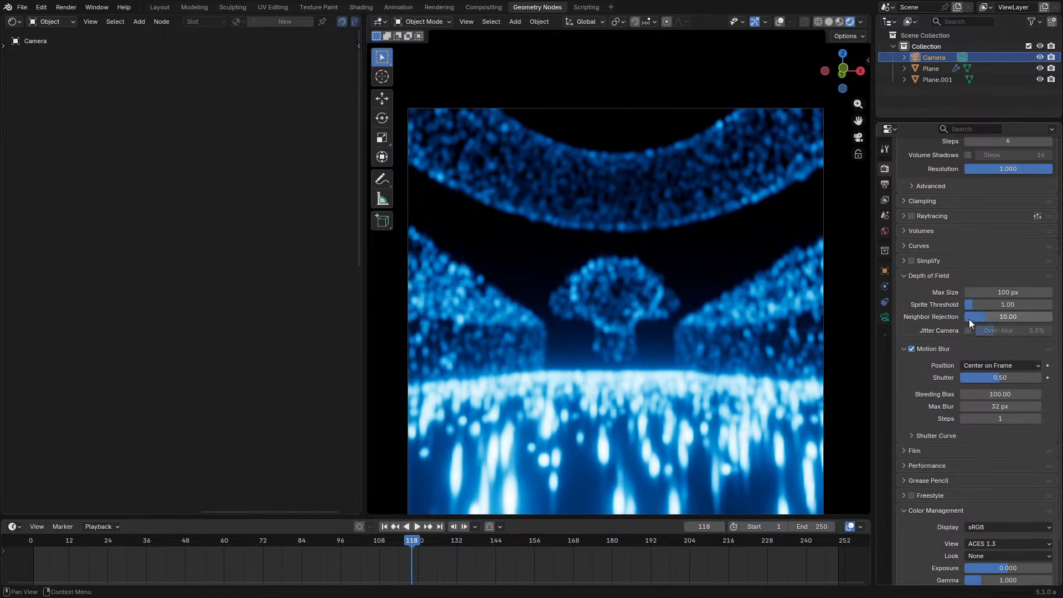
left_click(969, 330)
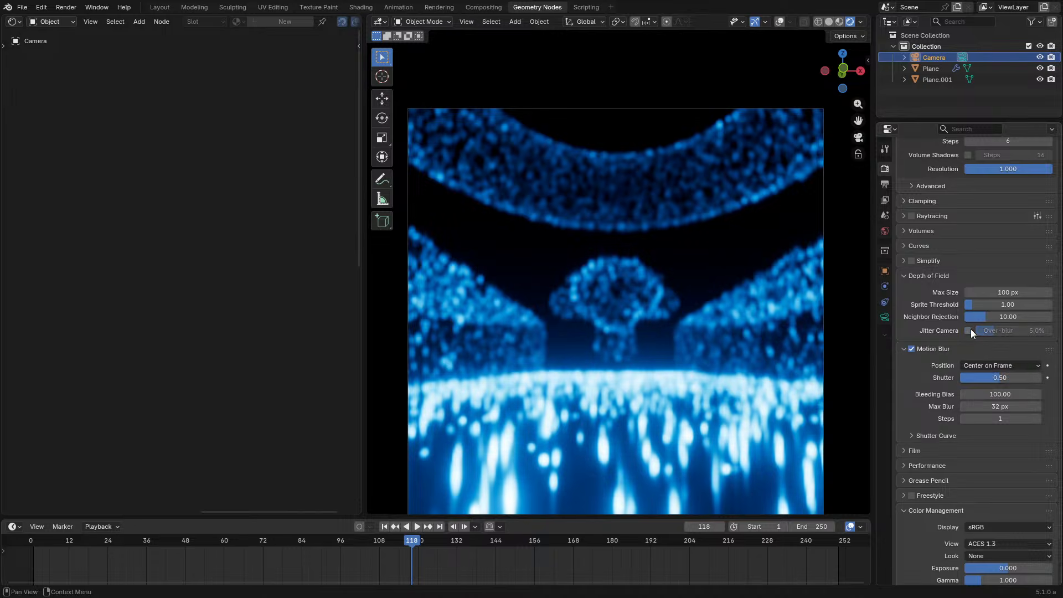
left_click(884, 318)
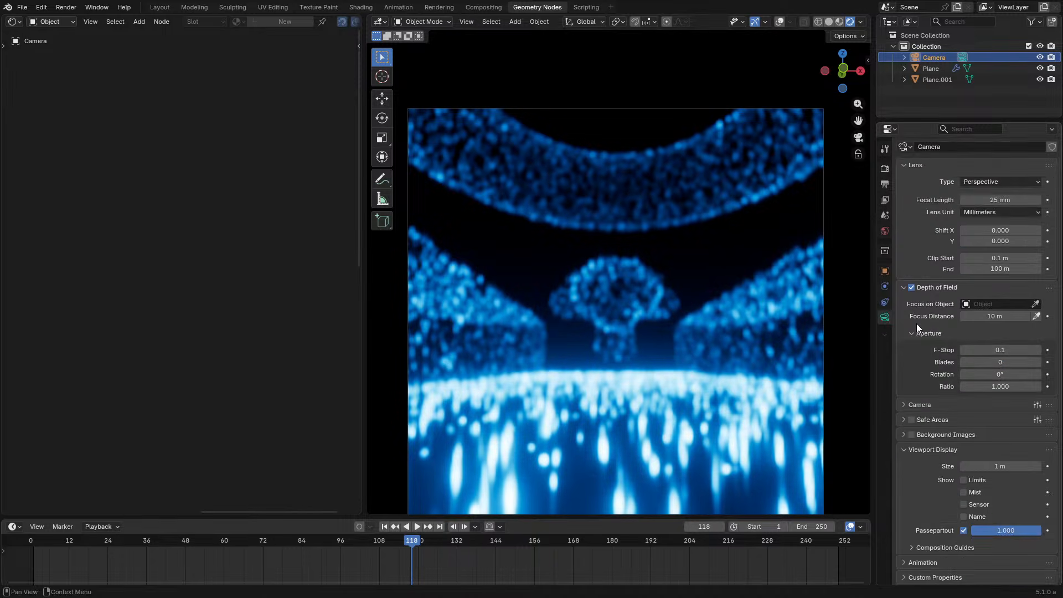
left_click(885, 168)
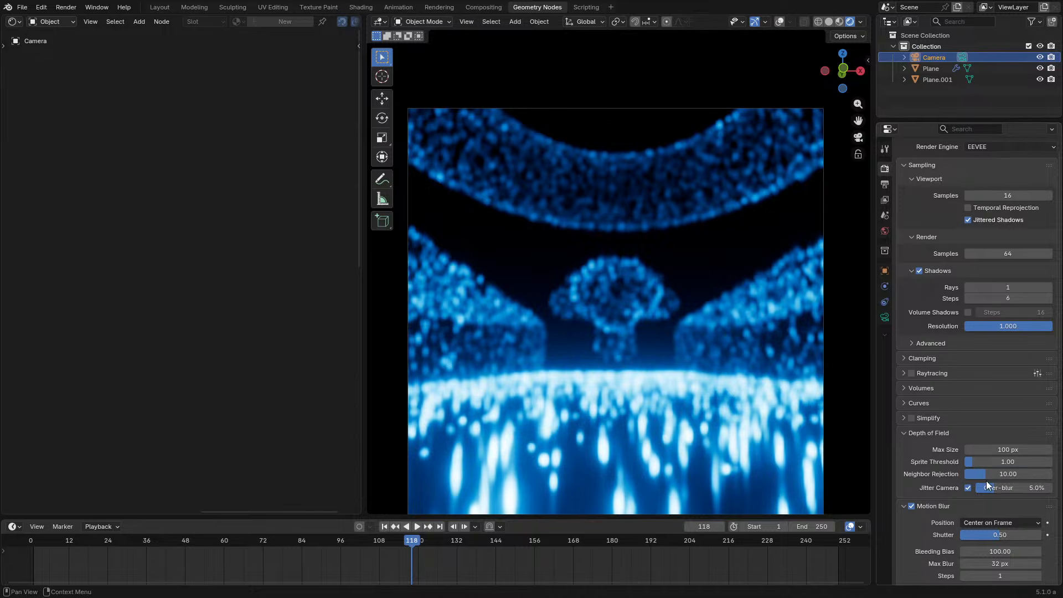
scroll(990, 459, "down", 3)
left_click_drag(1003, 382, 940, 377)
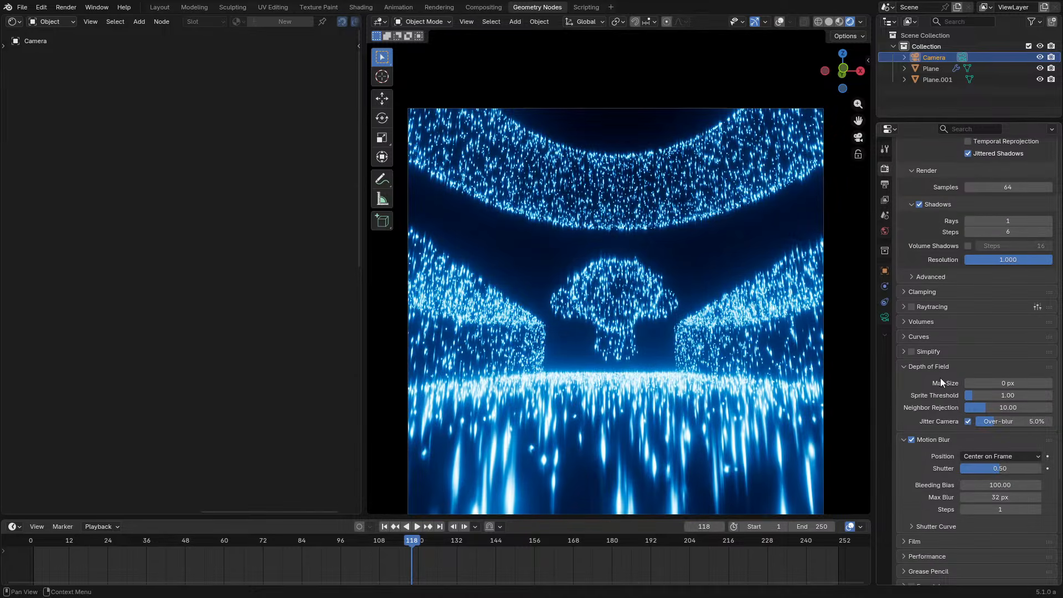
left_click(884, 317)
left_click_drag(1003, 316, 958, 316)
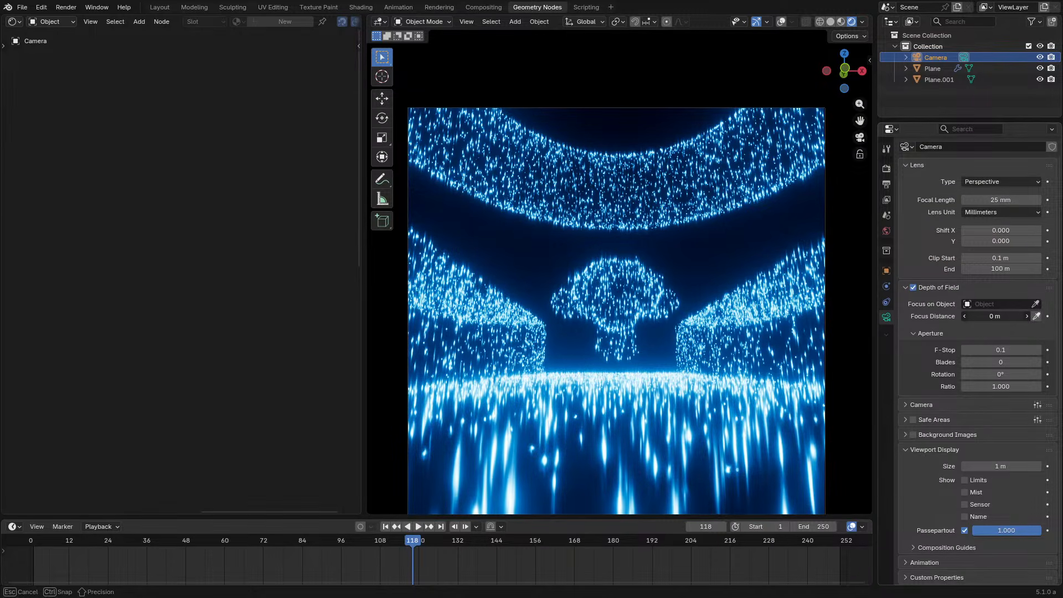
key("Escape")
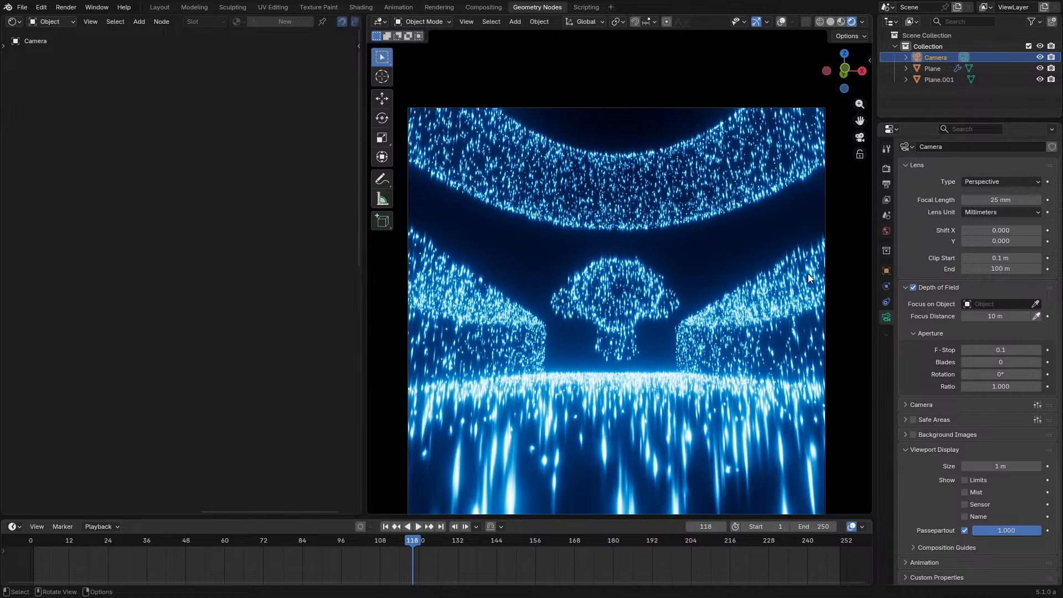
Save the file and render frame 118
middle_click_drag(622, 330, 632, 333, "shift")
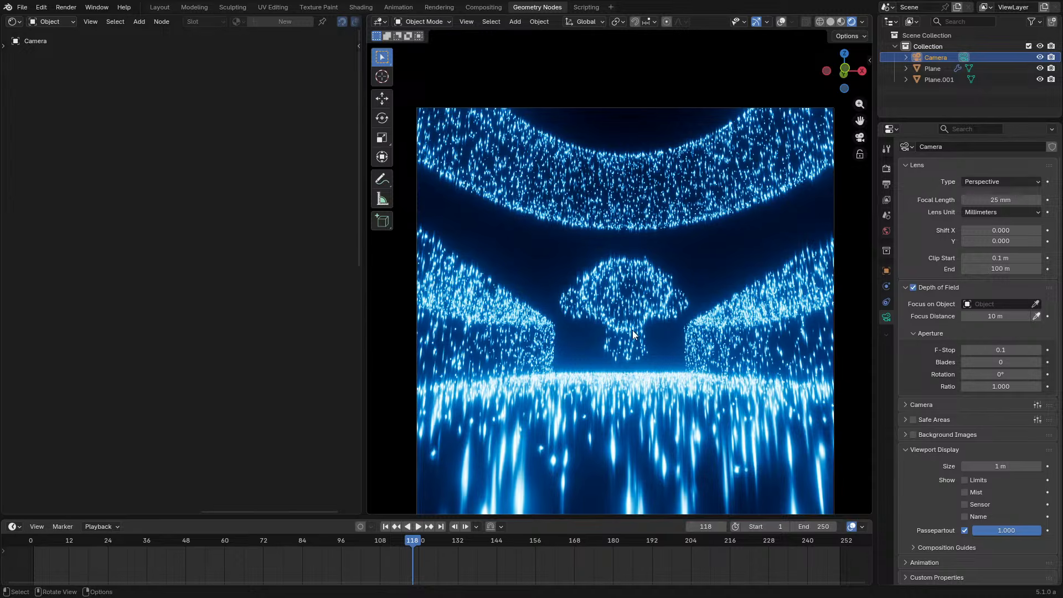
key("ctrl+s")
key("F12")
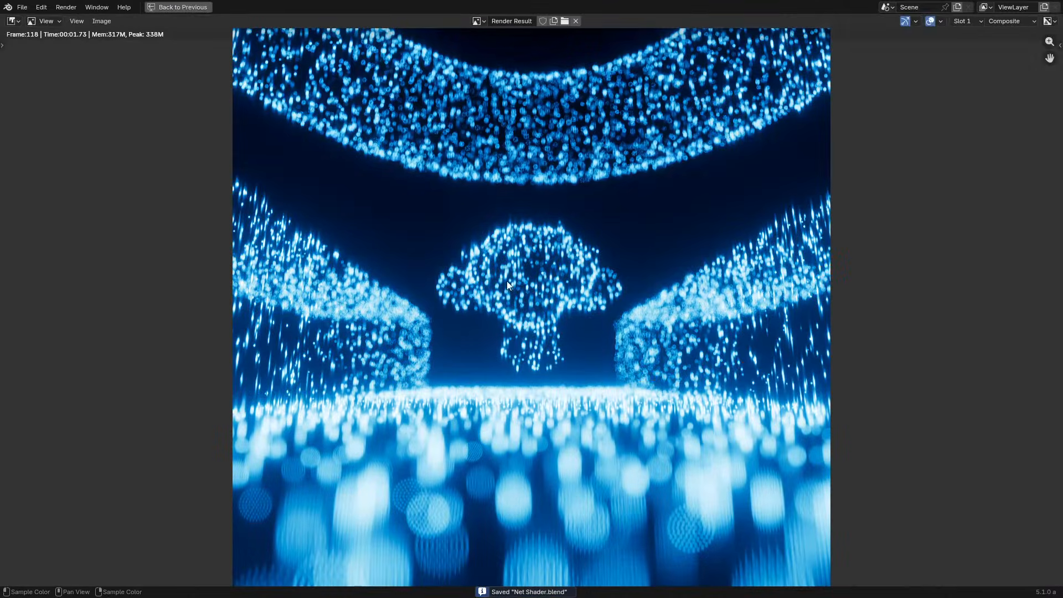
Examine the foreground blur in the rendered image up close, render the frame again and return to the workspace
middle_click_drag(474, 332, 514, 235)
scroll(429, 413, "up", 5)
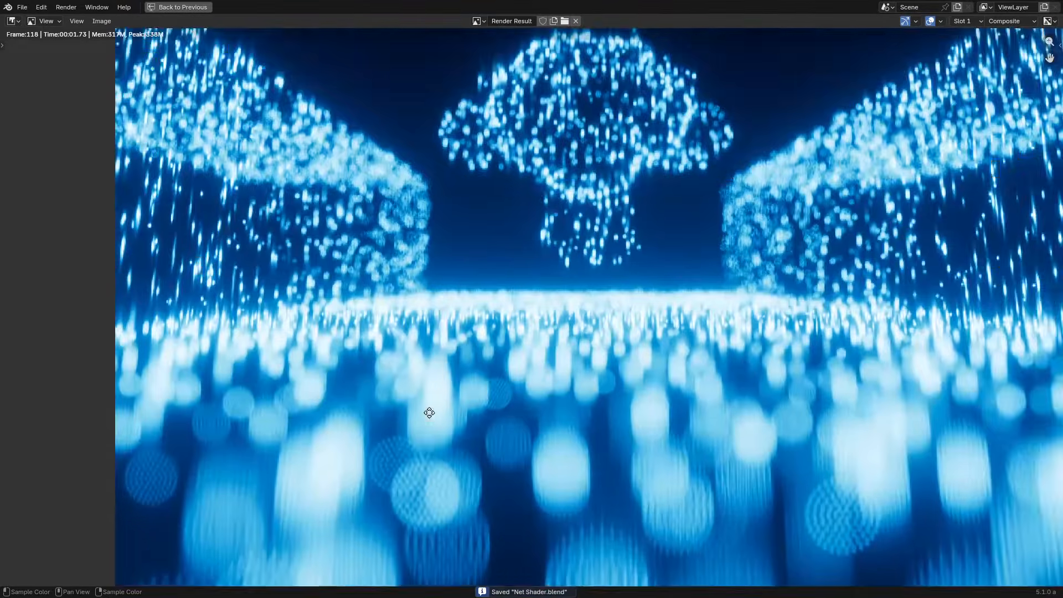
scroll(549, 260, "up", 2)
scroll(492, 355, "down", 4)
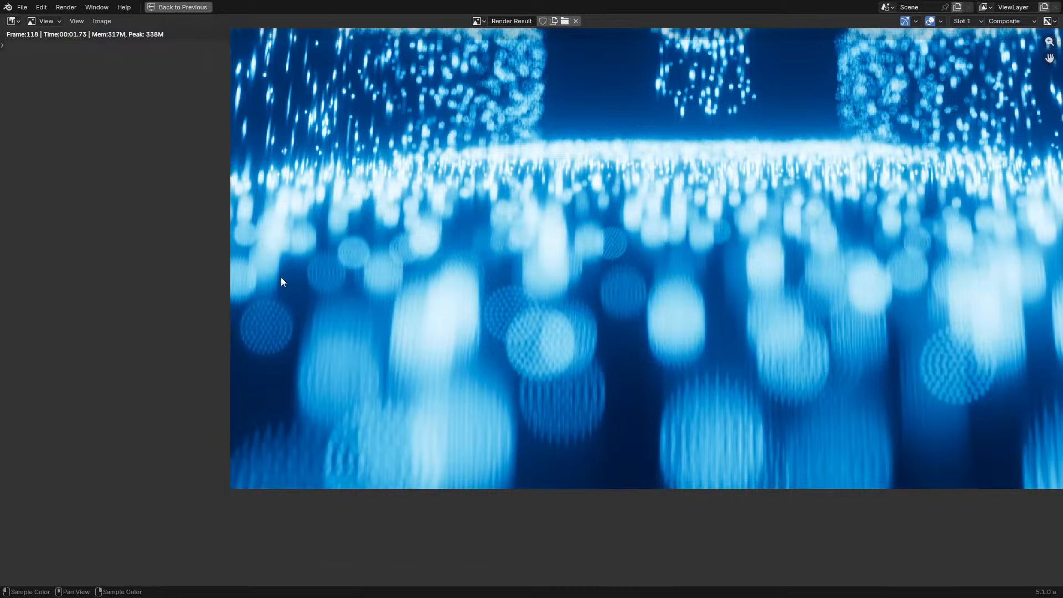
middle_click_drag(609, 223, 465, 431)
scroll(562, 268, "down", 2)
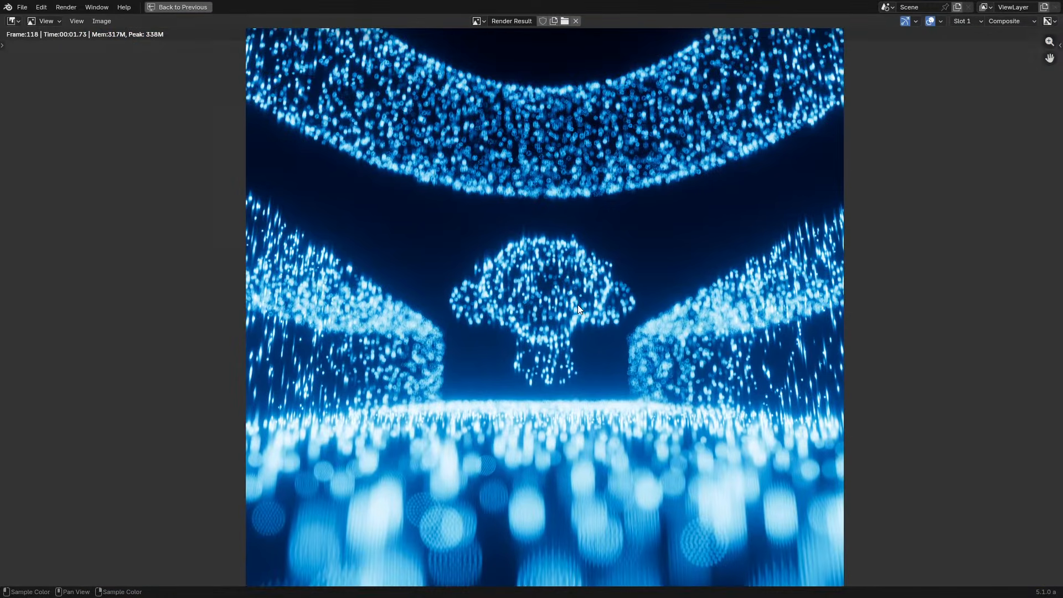
key("F12")
middle_click_drag(561, 328, 570, 297)
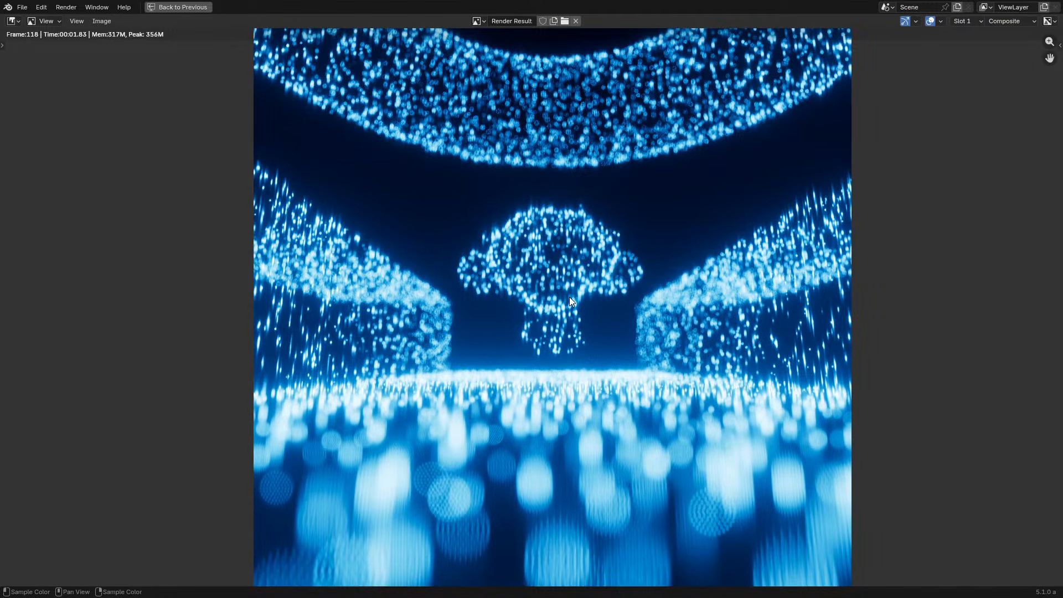
key("Escape")
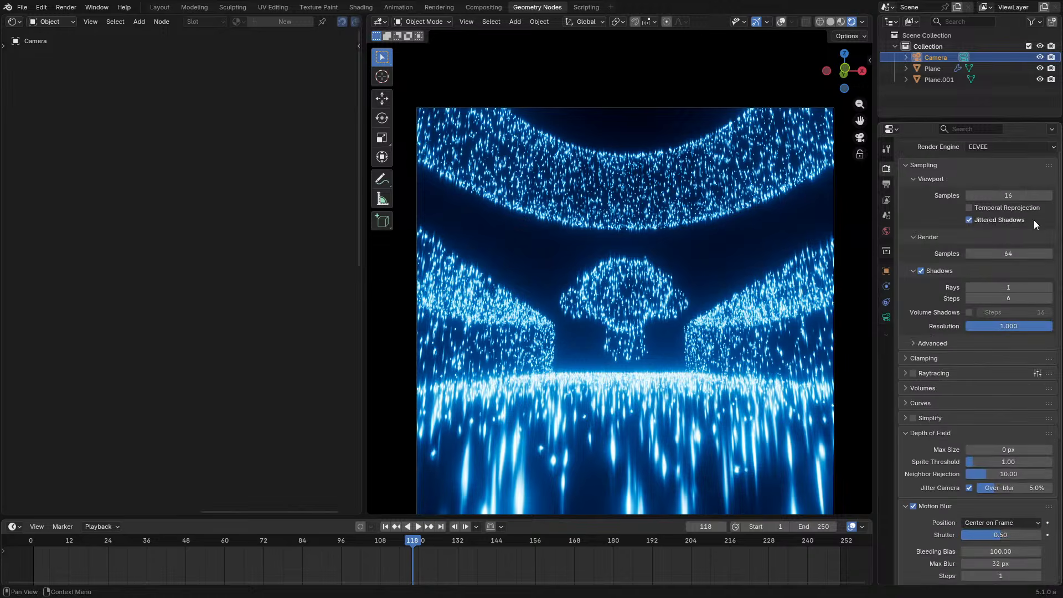
Compare renders of the frame with EEVEE shadows turned off and then turned back on
left_click(920, 270)
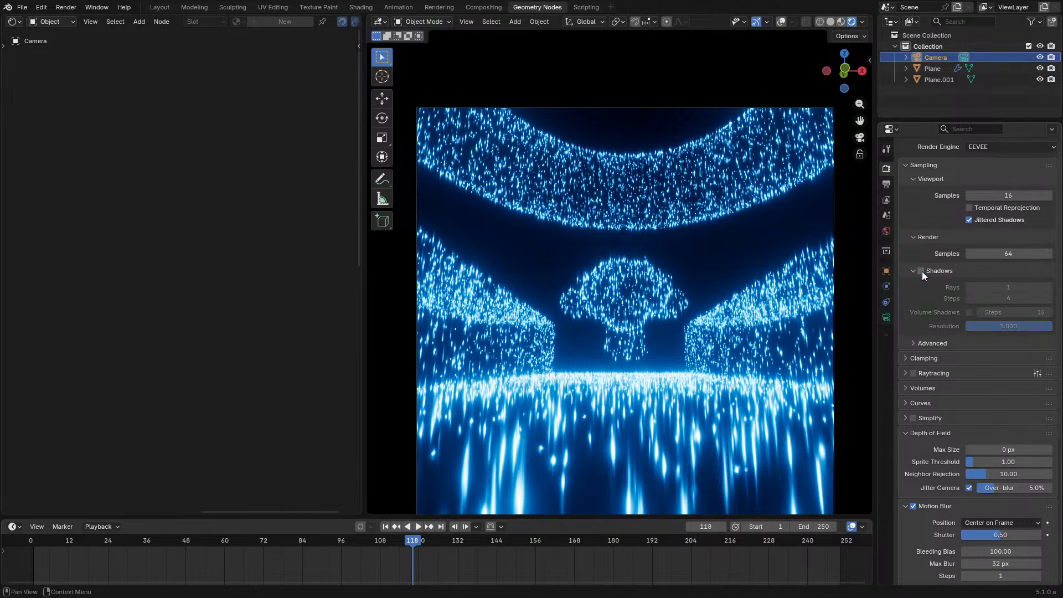
key("F12")
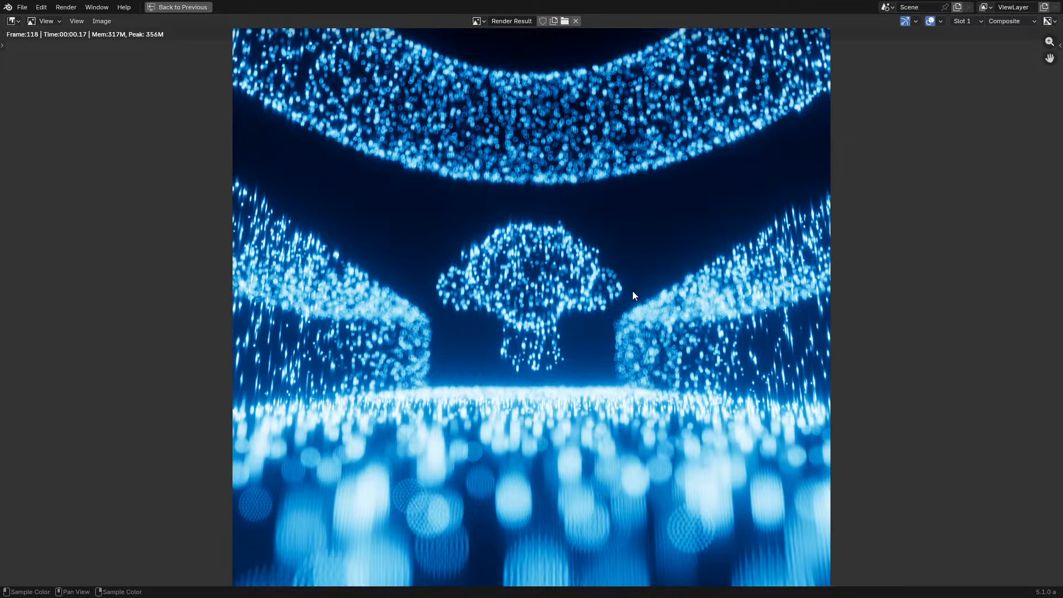
key("Escape")
left_click(919, 269)
key("F12")
key("Escape")
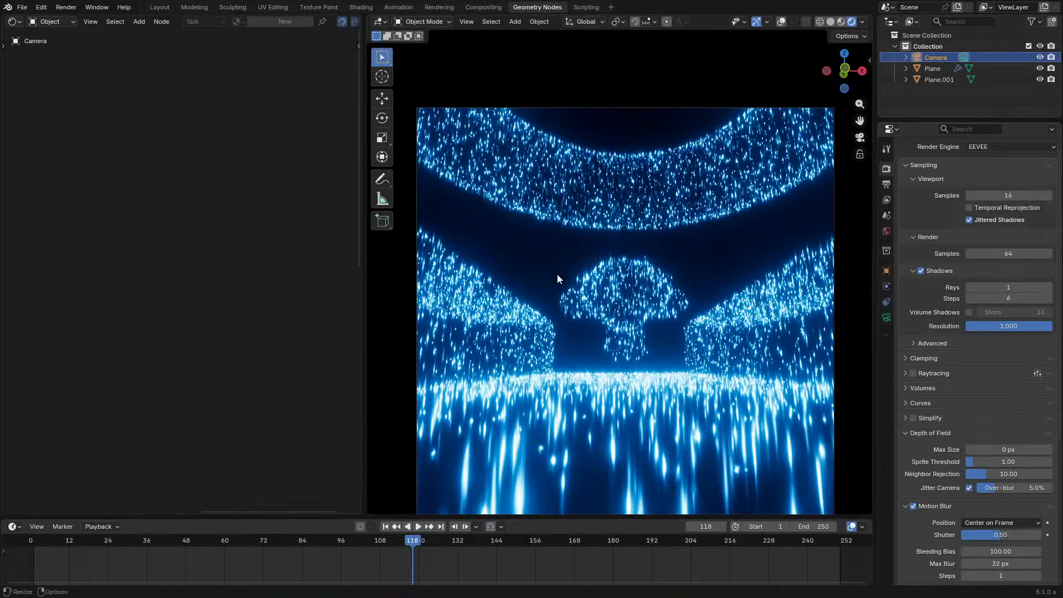
Turn EEVEE shadows off and render the frame once more
left_click(1009, 325)
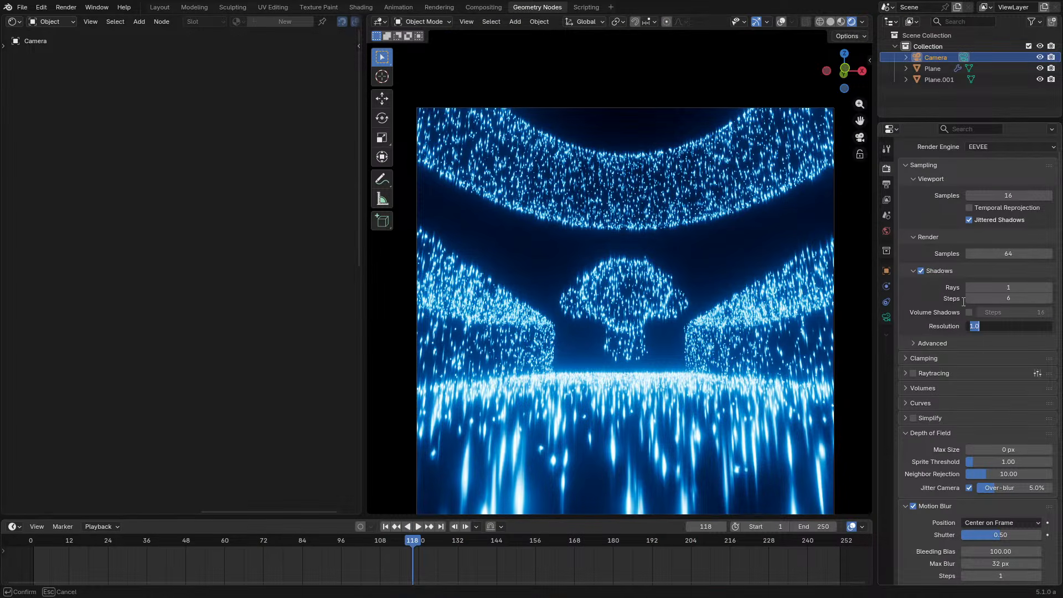
left_click(920, 271)
left_click(920, 271)
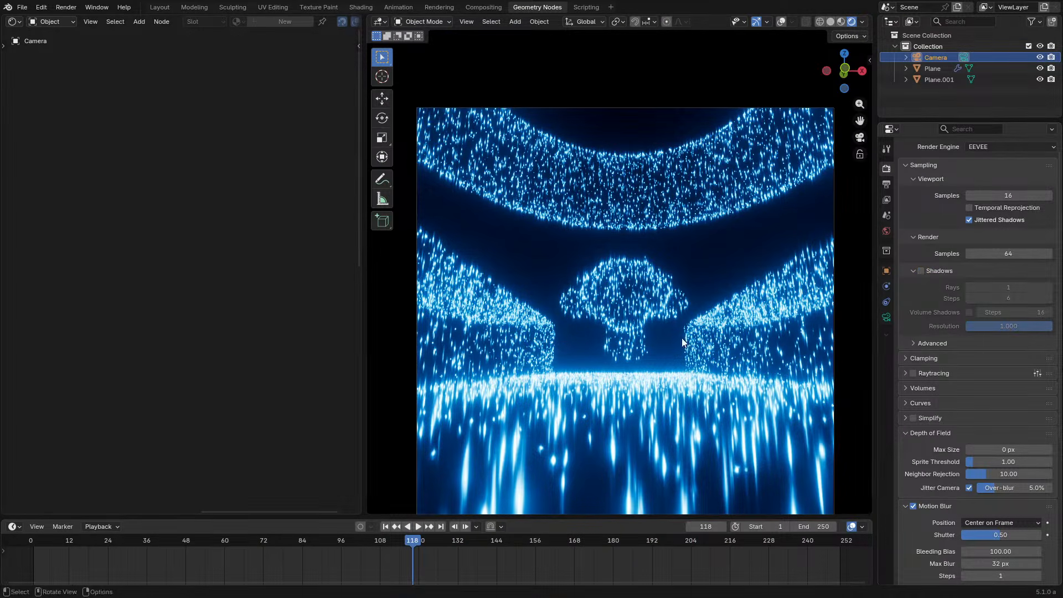
key("F12")
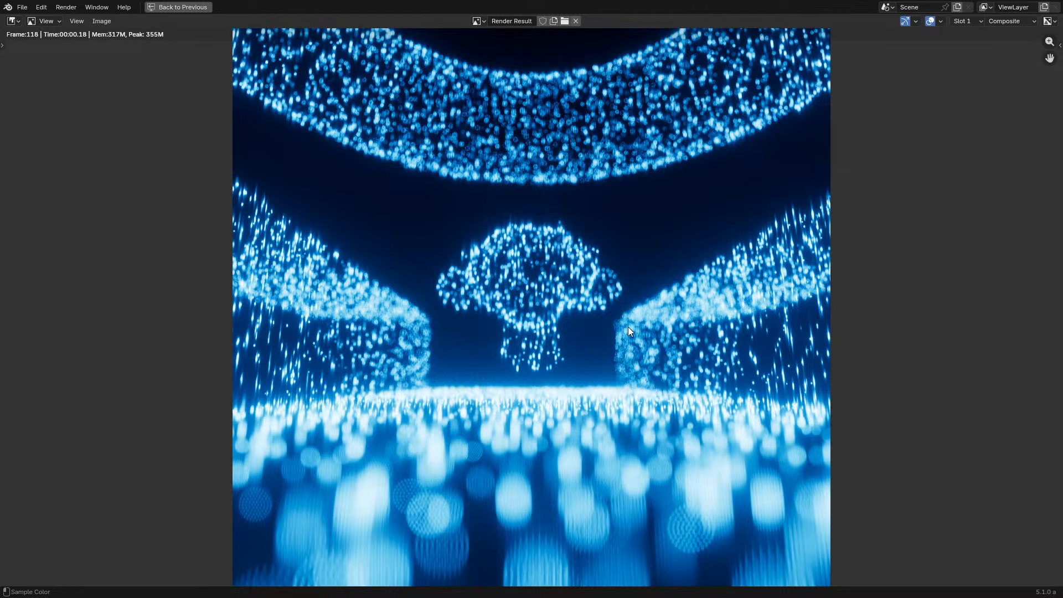
key("Escape")
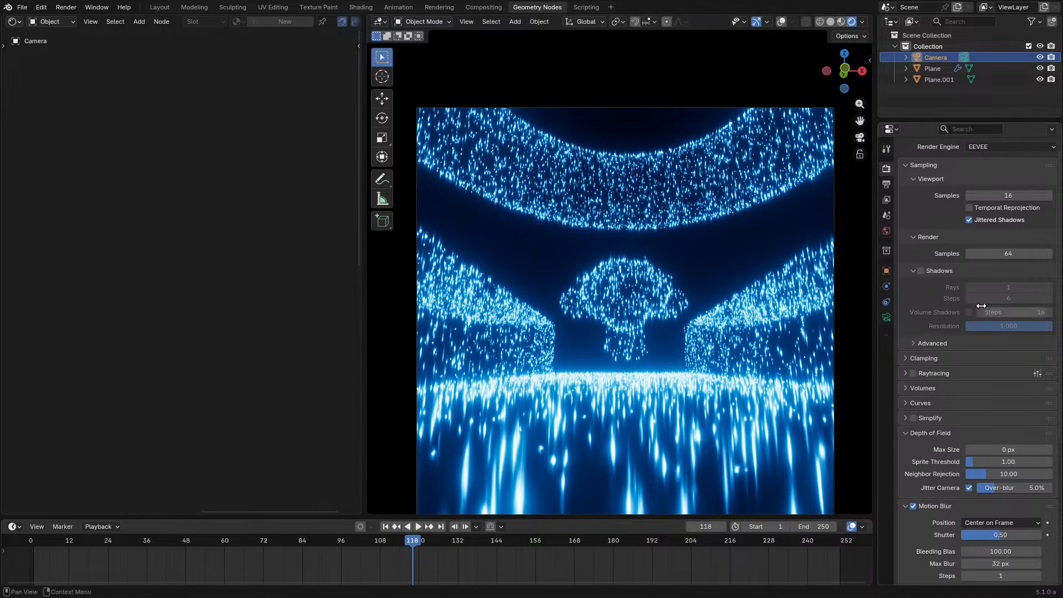
Re-enable EEVEE shadows, lower the shadow resolution to 0.100 and test it with a render
left_click(935, 271)
left_click(921, 271)
left_click(913, 272)
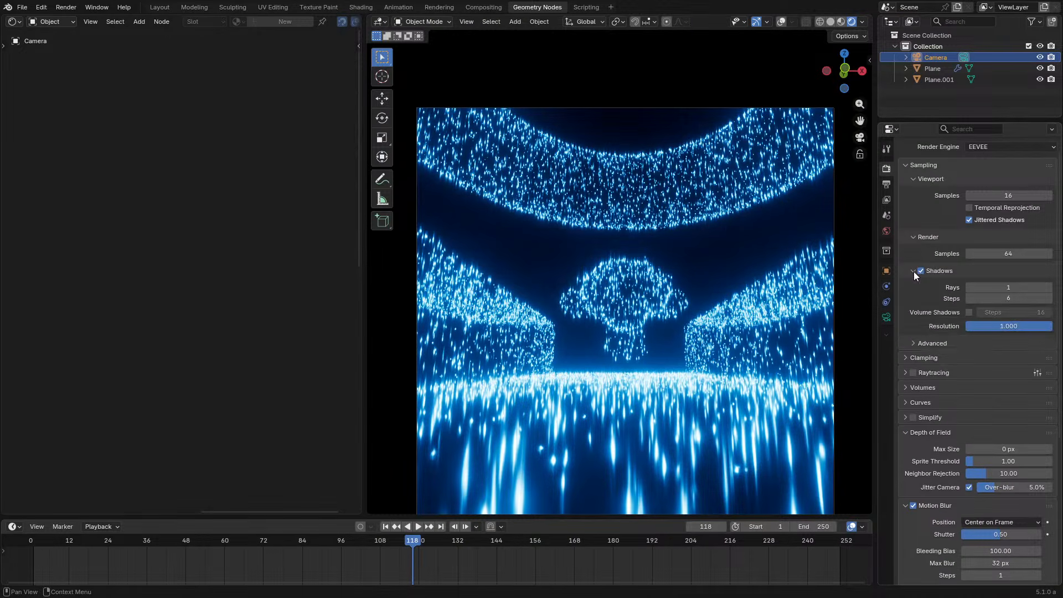
left_click(995, 324)
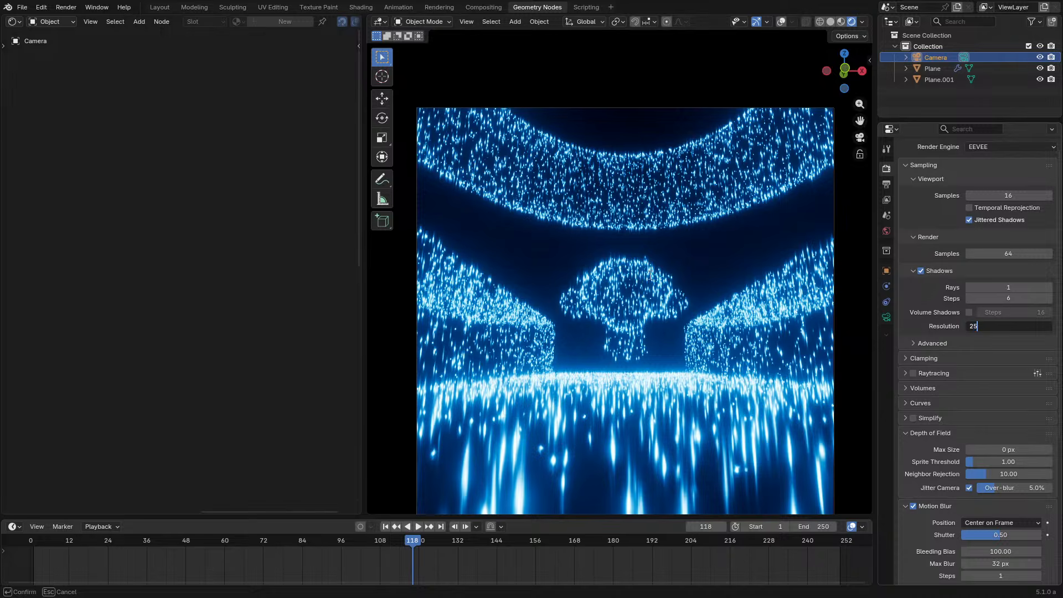
key("Return")
key("F12")
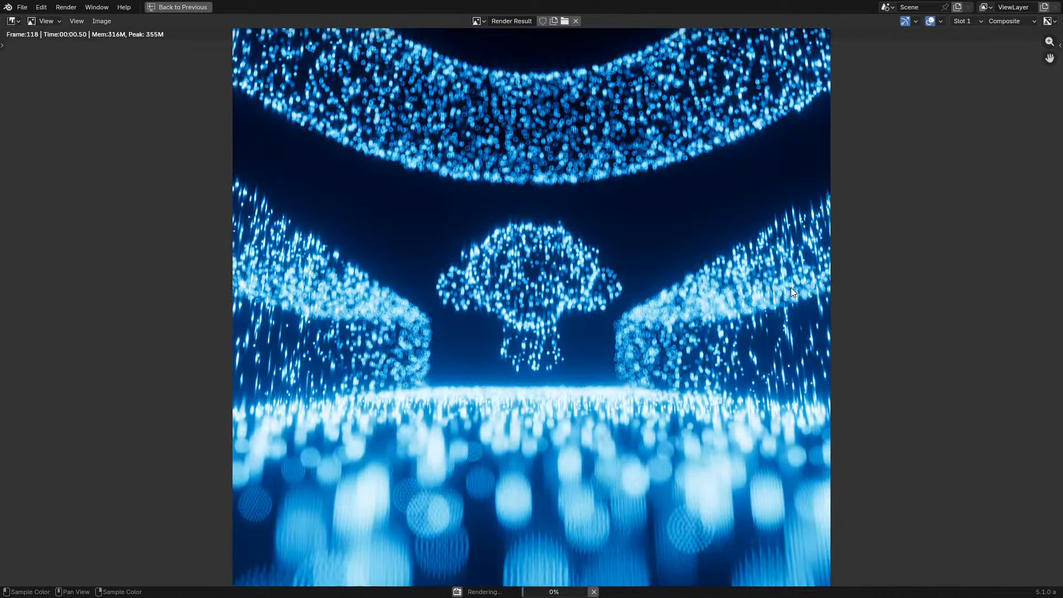
key("Escape")
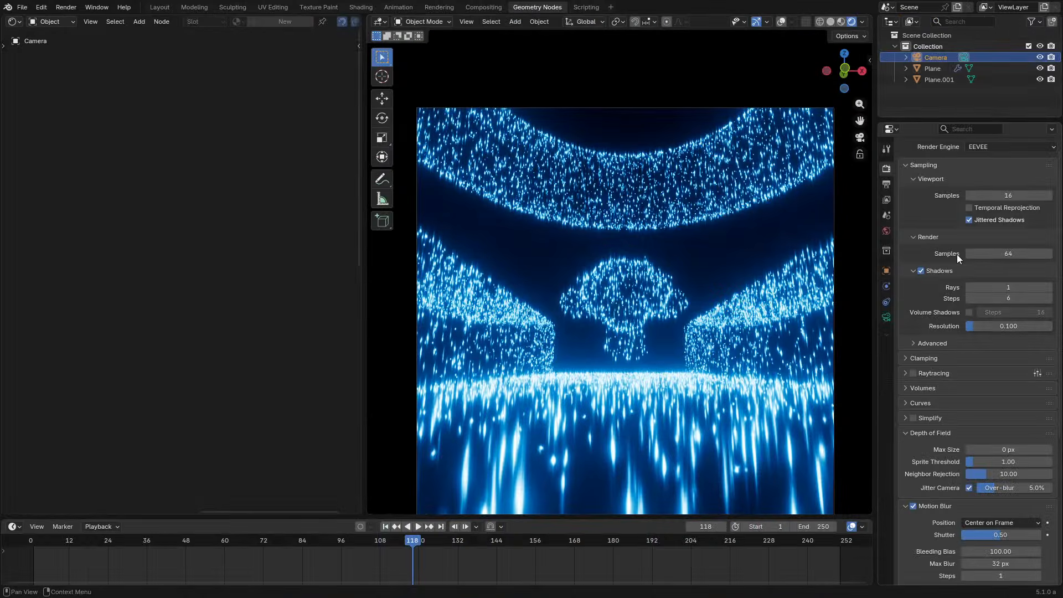
left_click_drag(1003, 321, 965, 325)
Disable EEVEE shadows, render the frame and examine the result up close
left_click(920, 271)
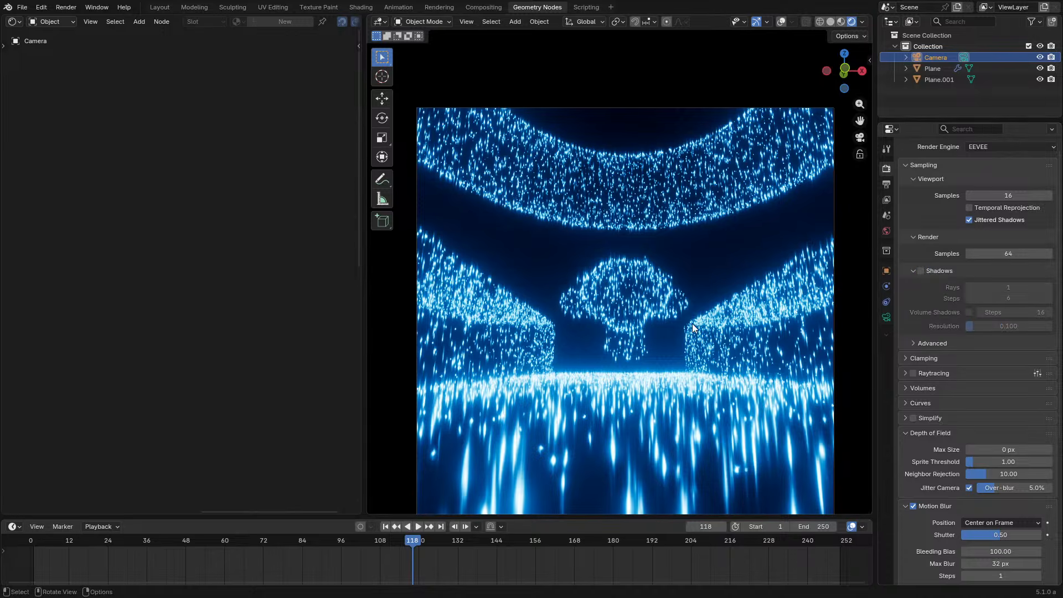
key("F12")
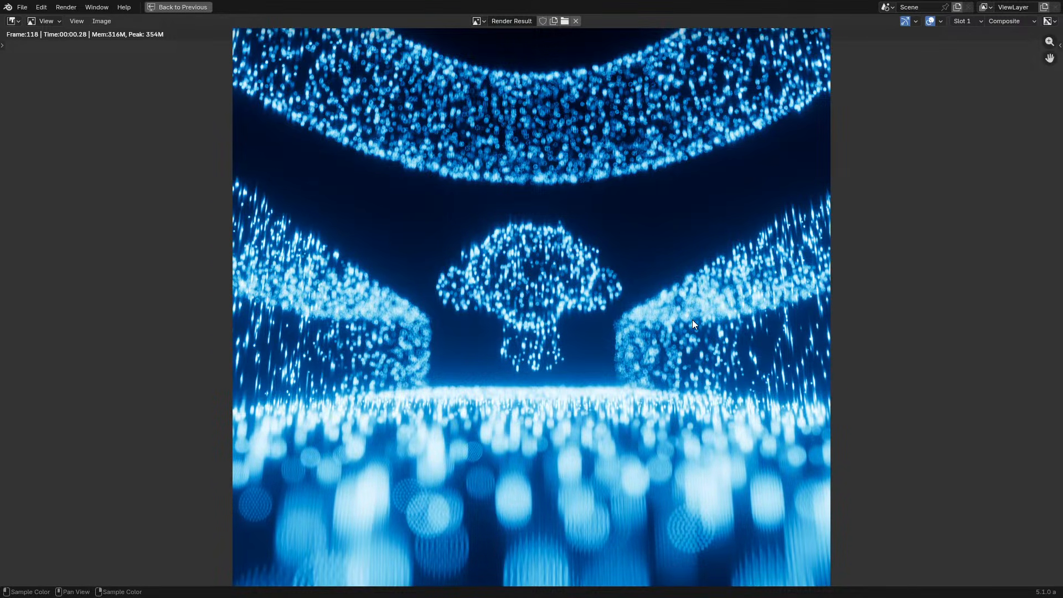
scroll(691, 320, "up", 6)
middle_click_drag(697, 118, 612, 38)
middle_click_drag(632, 160, 618, 248)
scroll(615, 255, "down", 8)
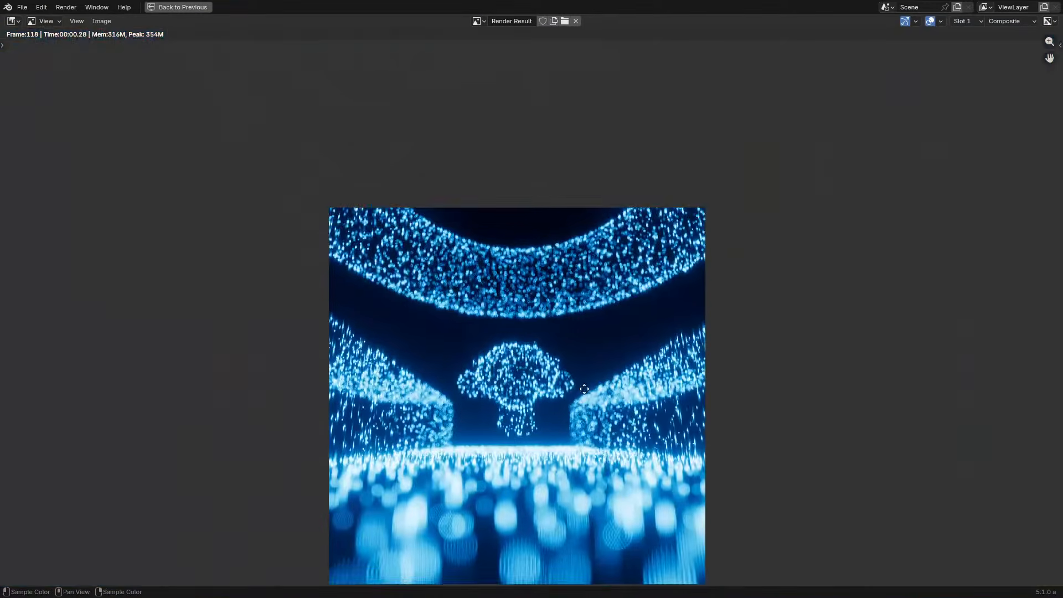
middle_click_drag(580, 380, 588, 286)
scroll(595, 230, "up", 4)
scroll(603, 215, "down", 2)
key("Escape")
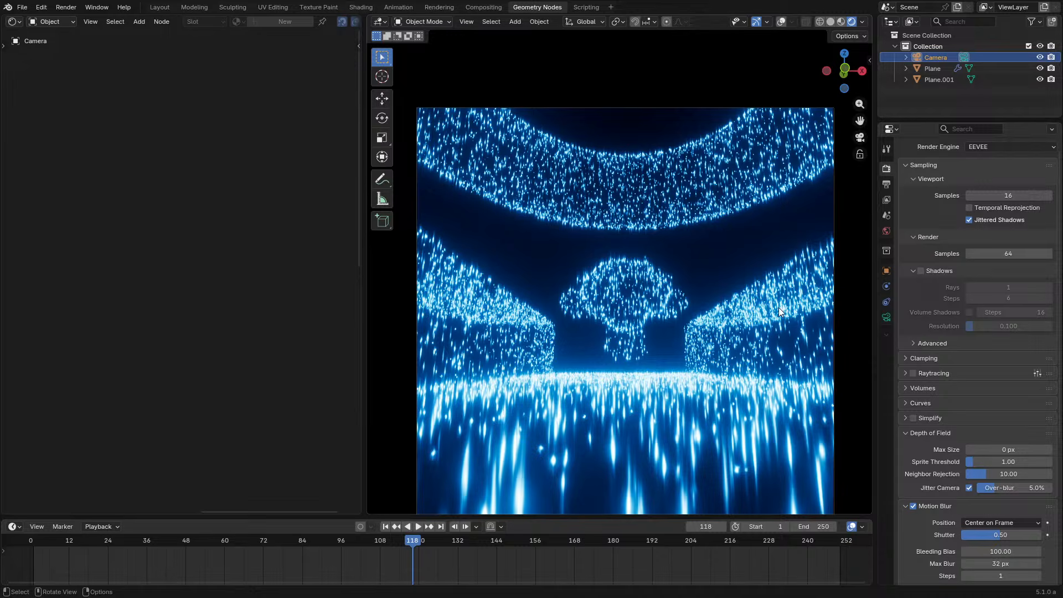
Set the camera's focus distance to 5 m and render the frame
left_click(886, 317)
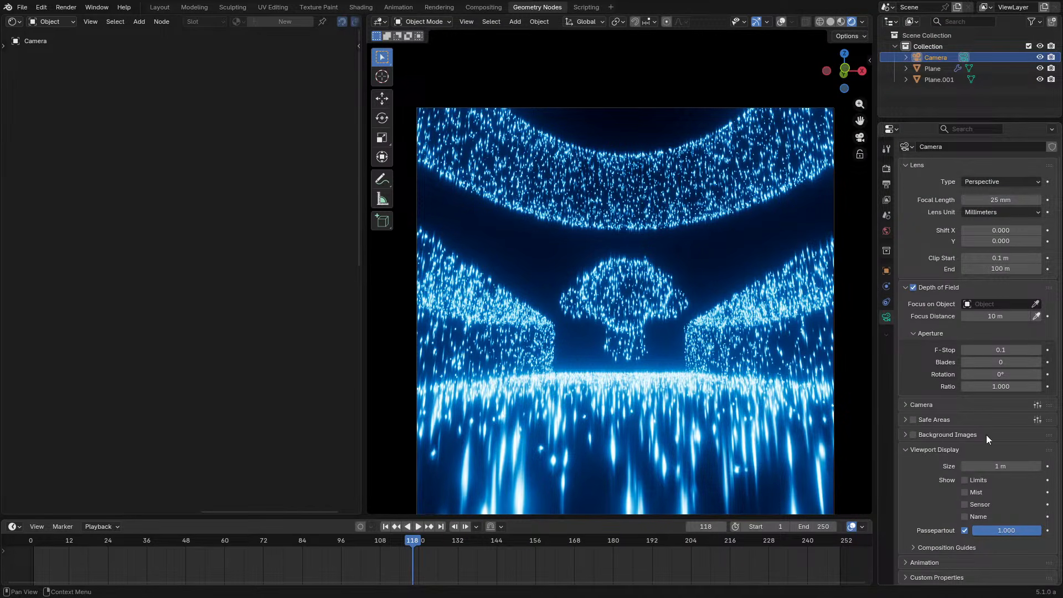
left_click(1003, 315)
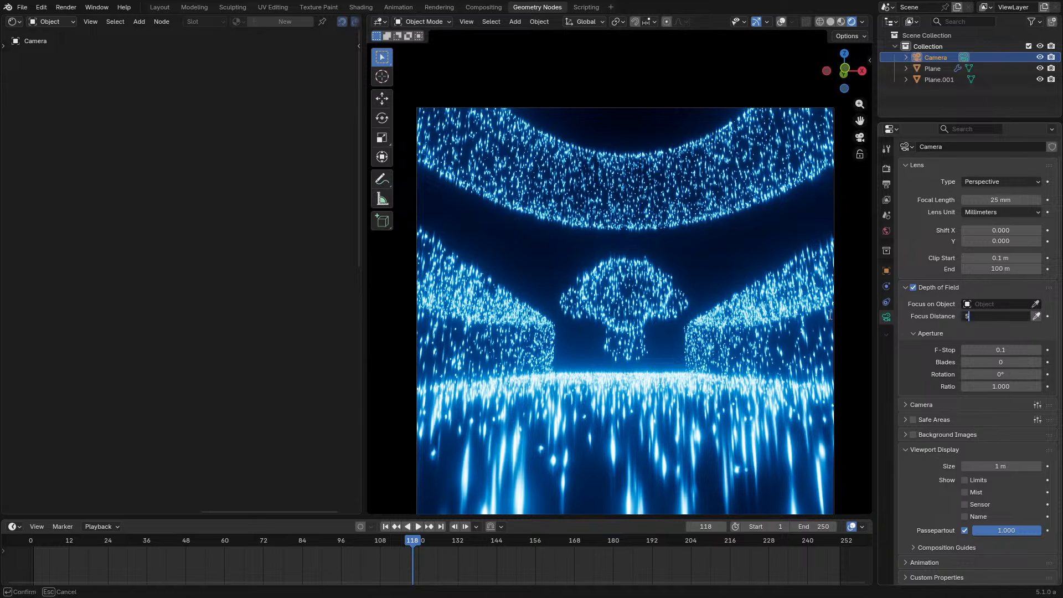
type("5")
key("Return")
key("F12")
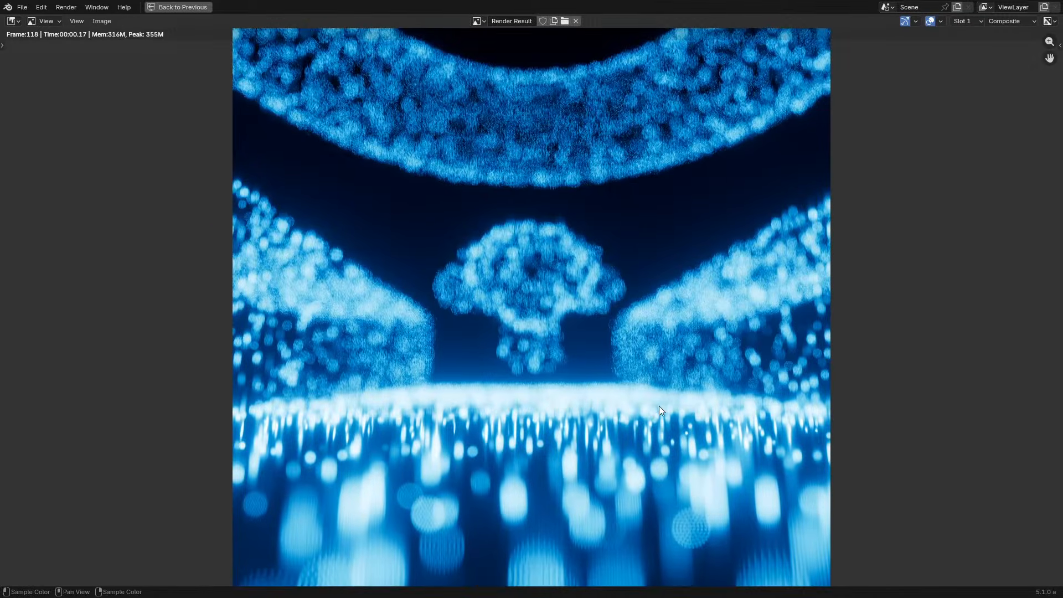
Set the camera's F-Stop to 0.5 and render the frame
key("Escape")
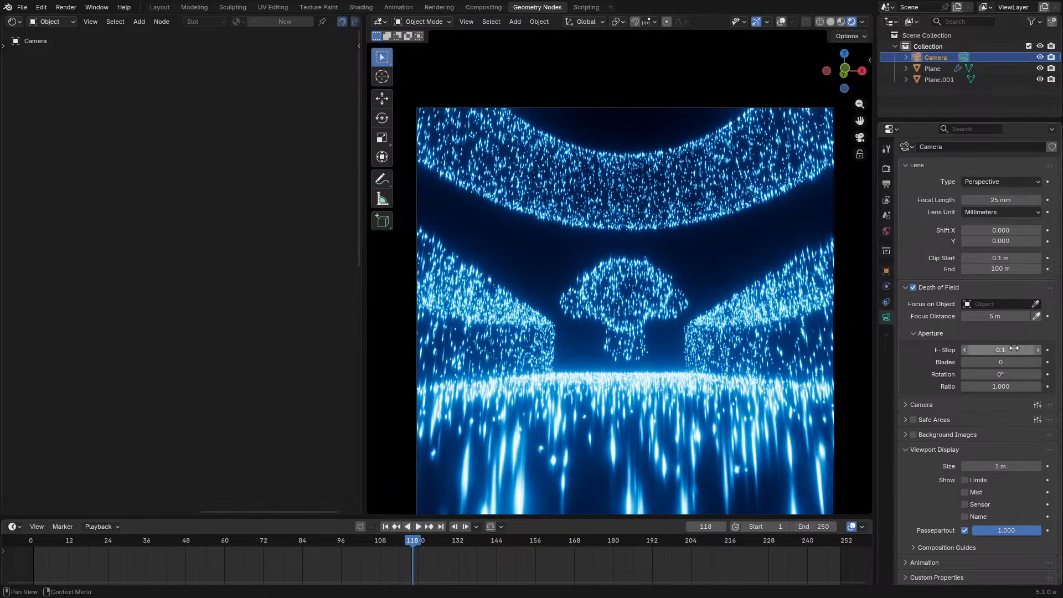
left_click(991, 349)
type(".5")
key("Return")
key("F12")
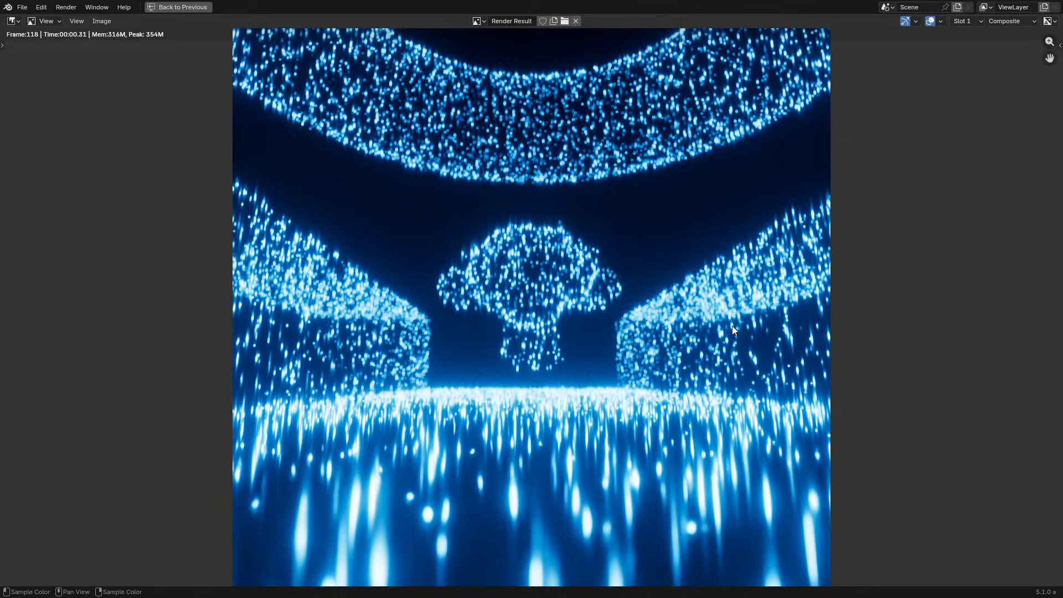
key("F12")
Turn off the camera's depth of field and render the frame again for comparison
key("Escape")
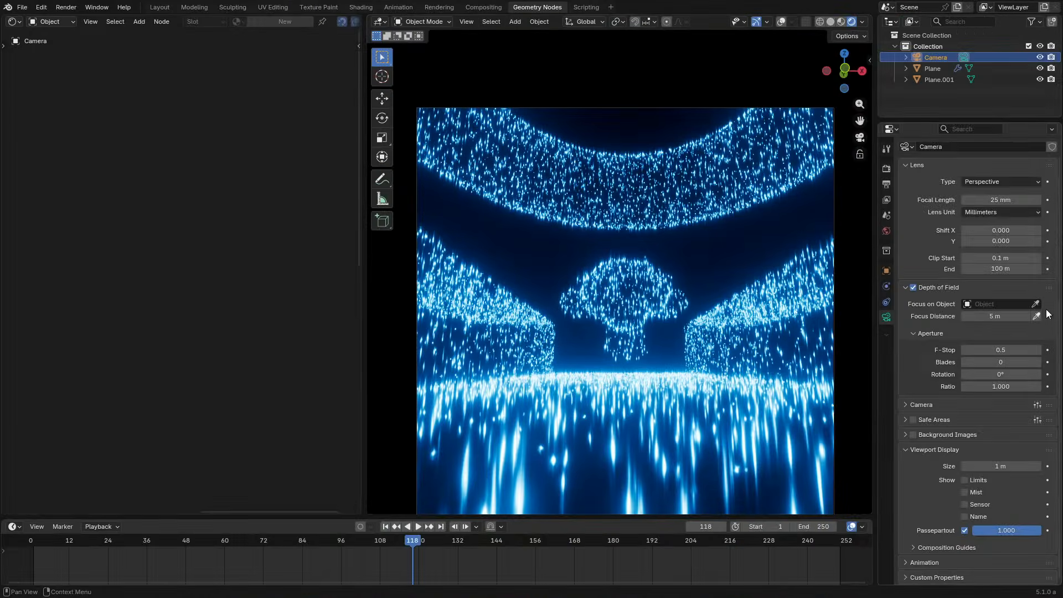
key("F12")
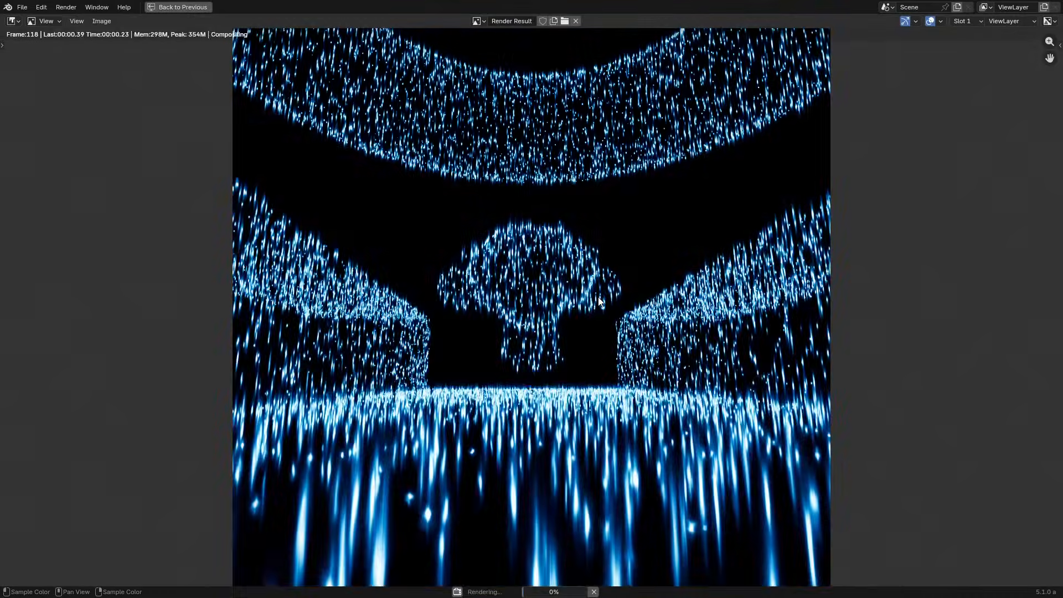
key("Escape")
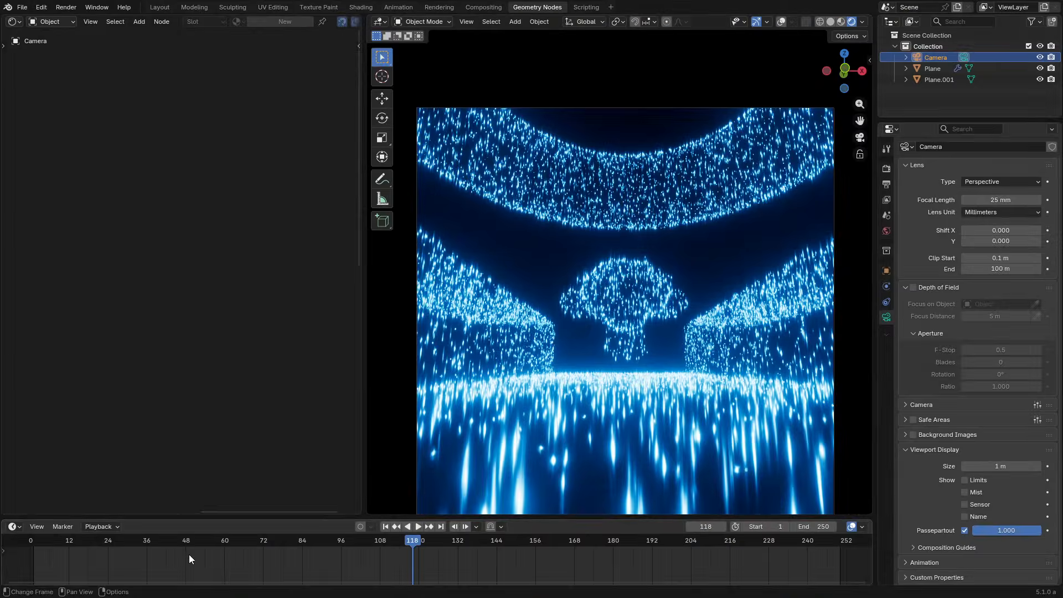
Play the animation from an earlier frame and examine the spark motion up close through the camera
left_click(189, 553)
key("space")
scroll(580, 356, "up", 2)
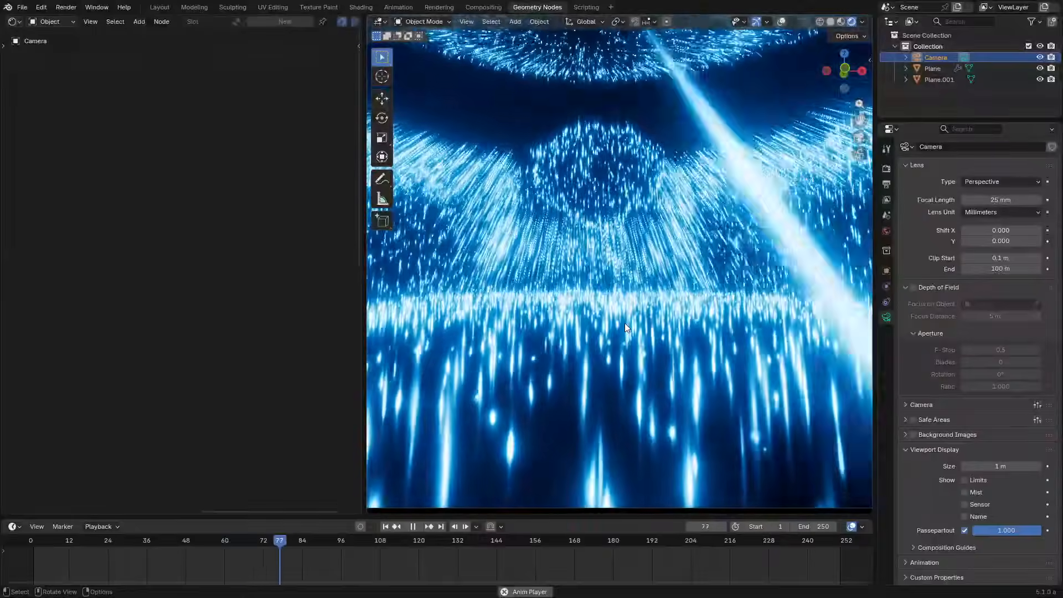
scroll(625, 323, "down", 2)
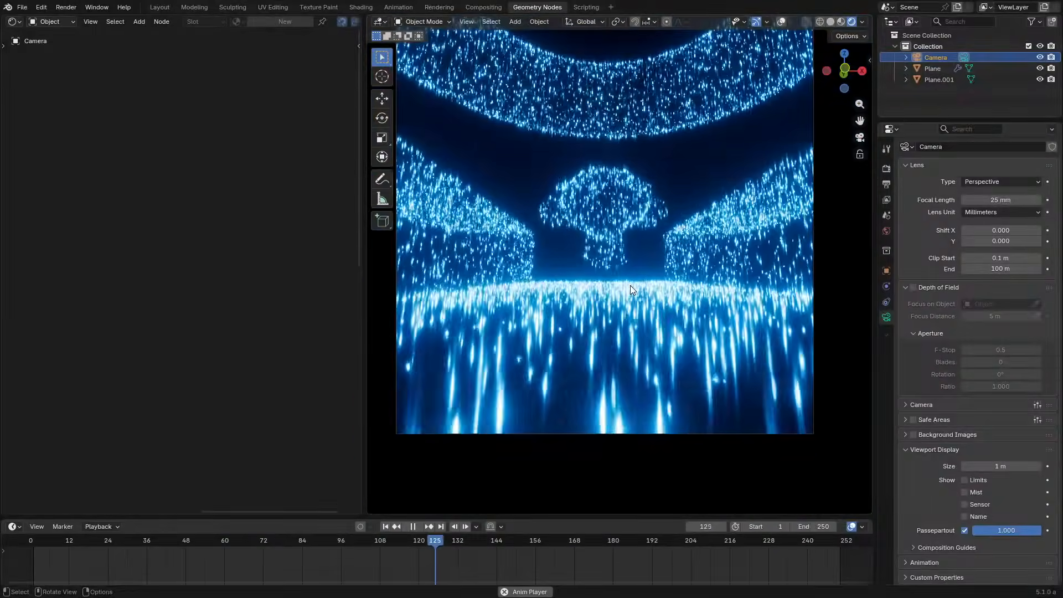
scroll(630, 284, "up", 2)
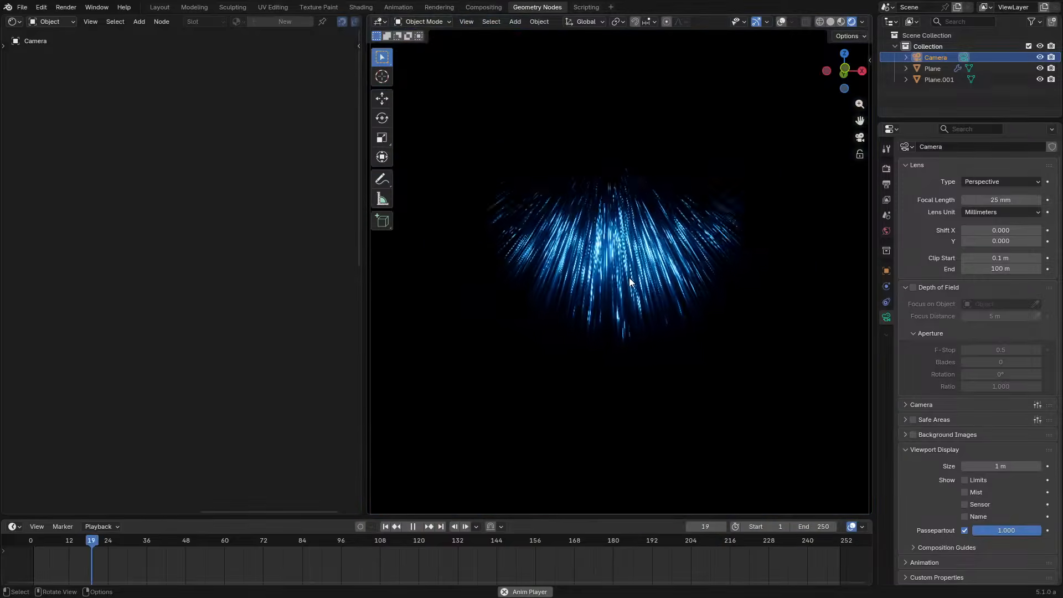
Recolour the connected Emission node in Plane.001's material to violet #6C00FF during playback, and stop the playback
left_click(15, 22)
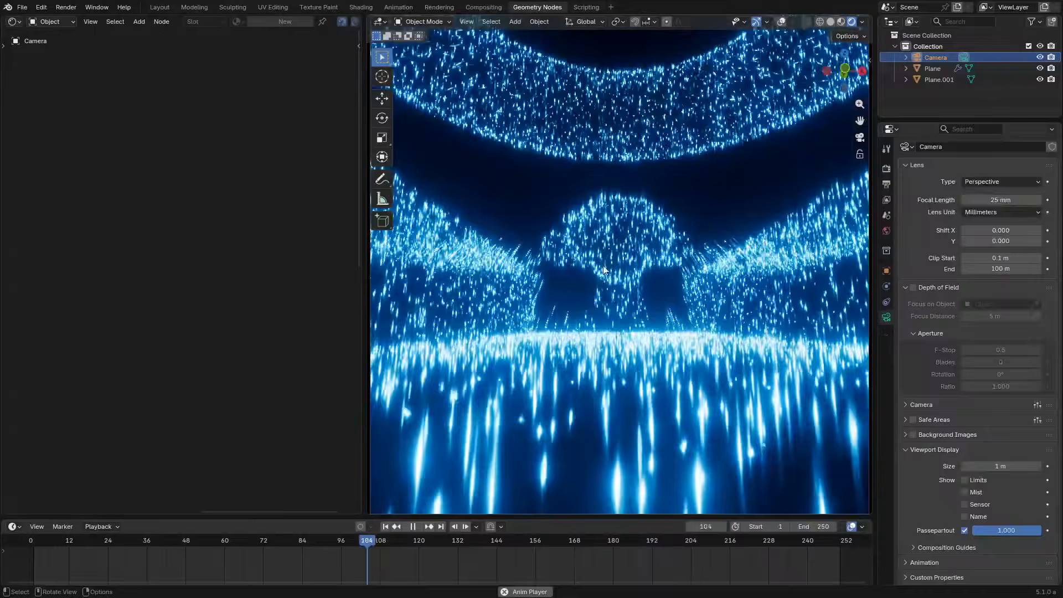
left_click(603, 270)
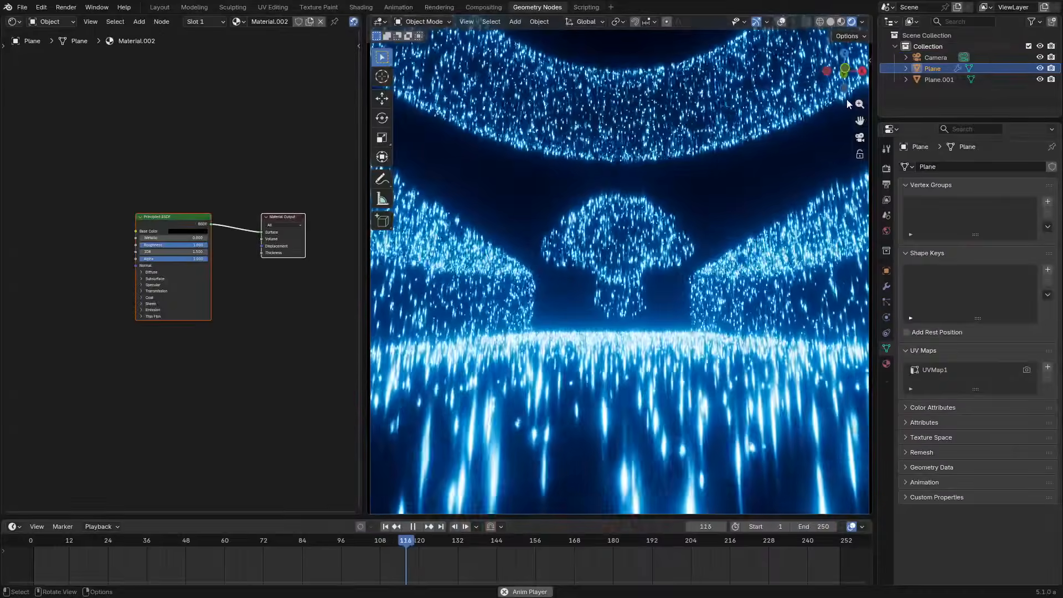
left_click(939, 79)
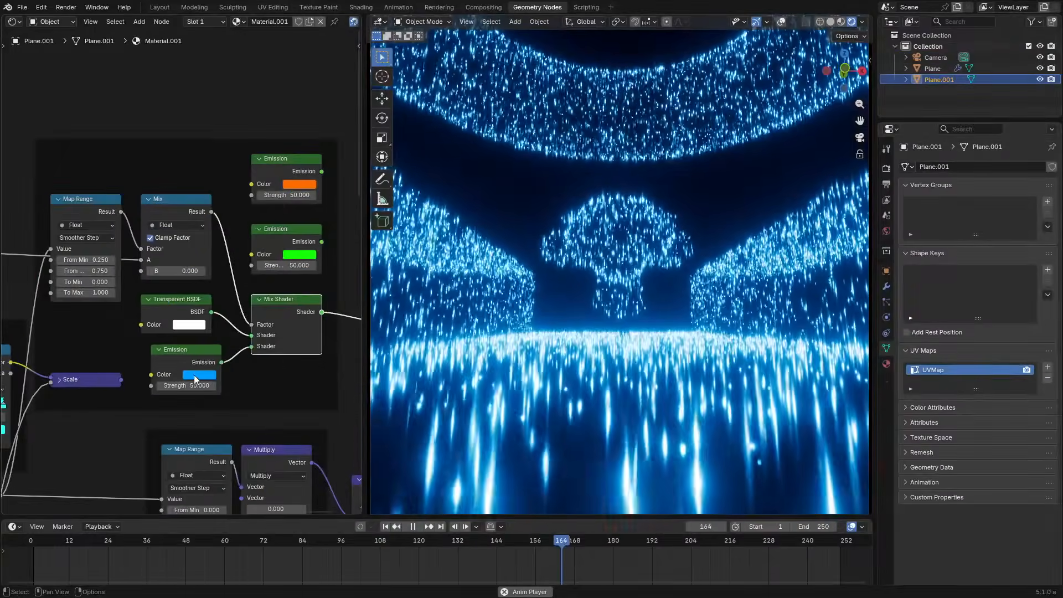
left_click(199, 374)
mouse_move(199, 227)
left_mouse_down()
mouse_move(213, 275)
mouse_move(194, 259)
mouse_move(200, 210)
mouse_move(252, 215)
mouse_move(223, 200)
left_mouse_up()
mouse_move(219, 201)
left_mouse_down()
mouse_move(232, 205)
mouse_move(229, 242)
mouse_move(260, 231)
mouse_move(254, 222)
mouse_move(266, 236)
left_mouse_up()
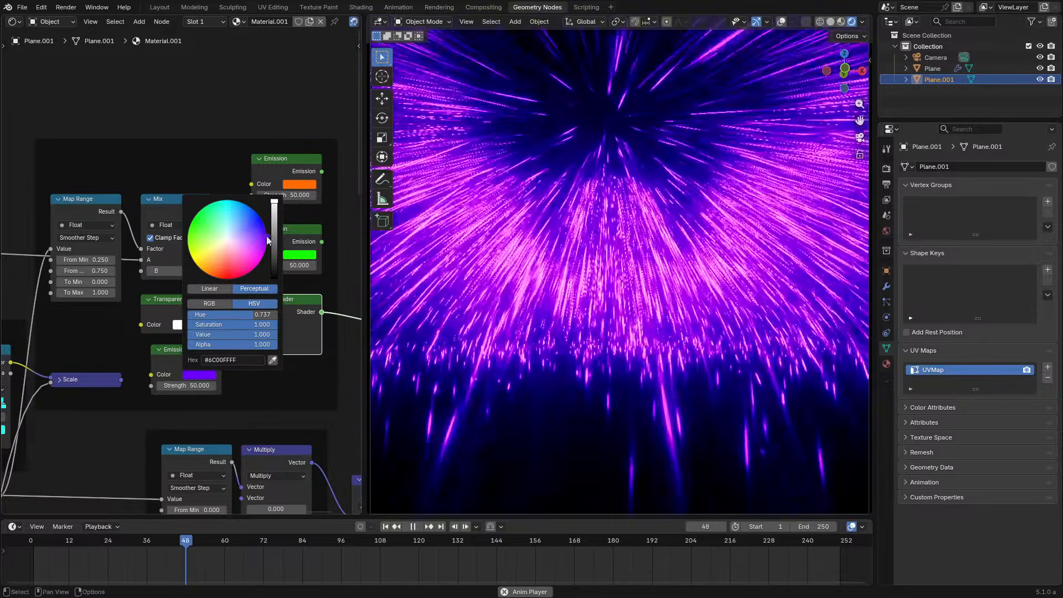
key("space")
Try the ACES 2.0 view transform in the render colour management and shift the violet emission hue to test it
left_click(886, 169)
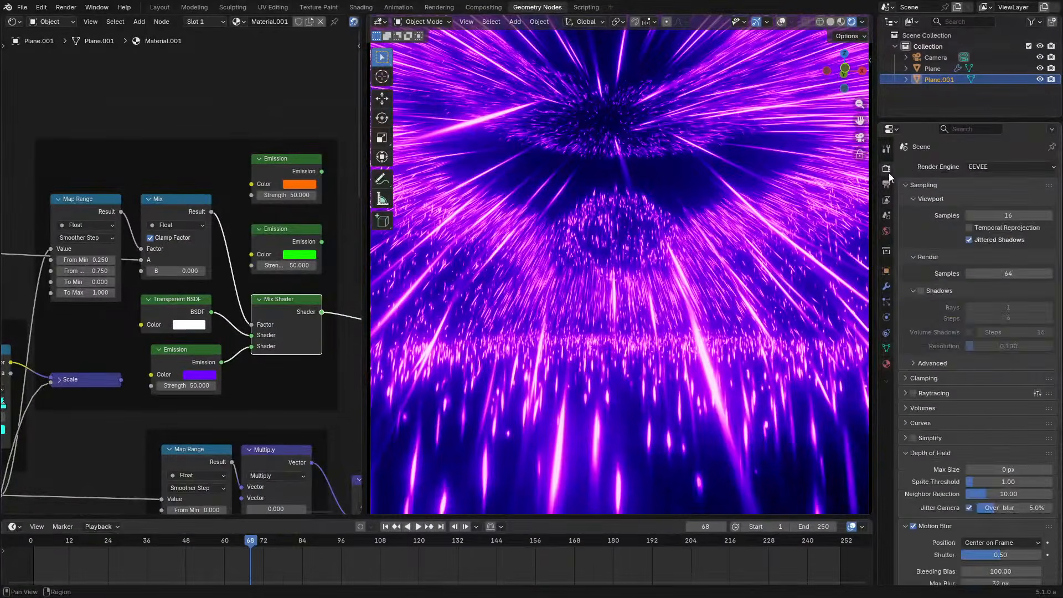
scroll(974, 476, "down", 10)
left_click(997, 479)
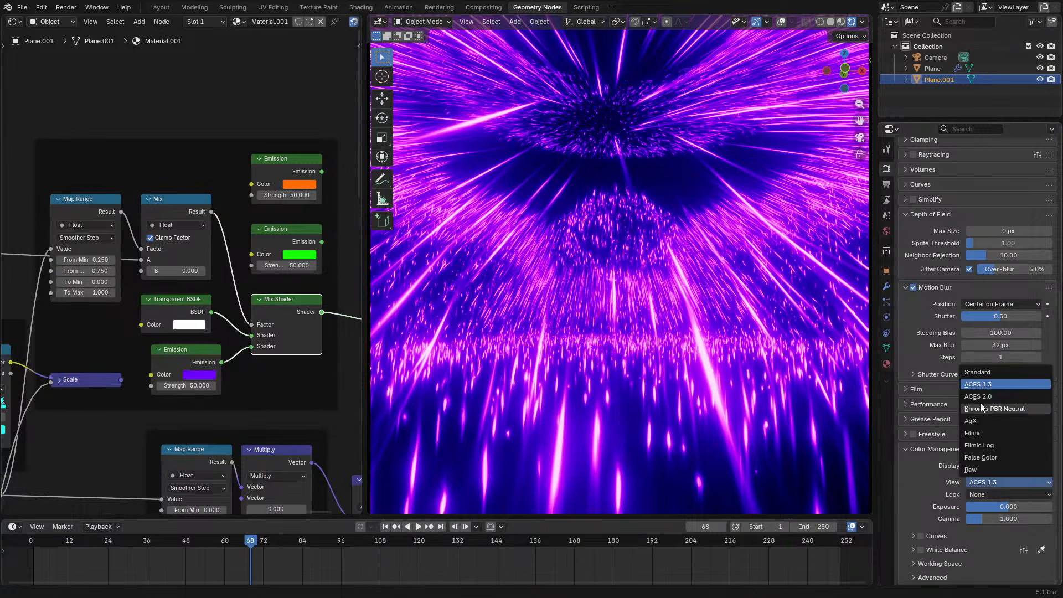
left_click(988, 395)
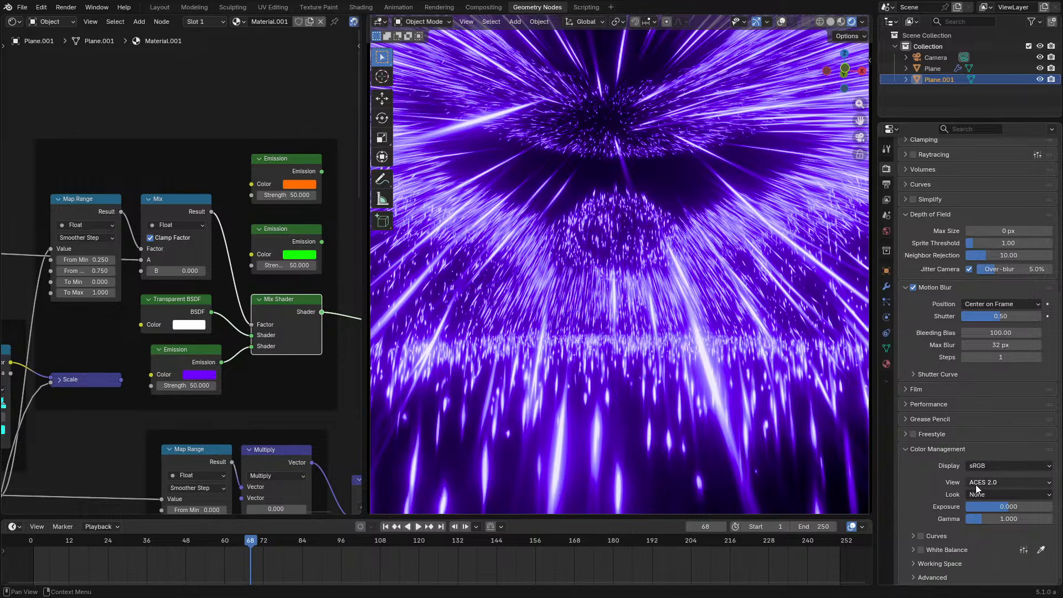
left_click(194, 377)
left_click_drag(233, 313, 254, 314)
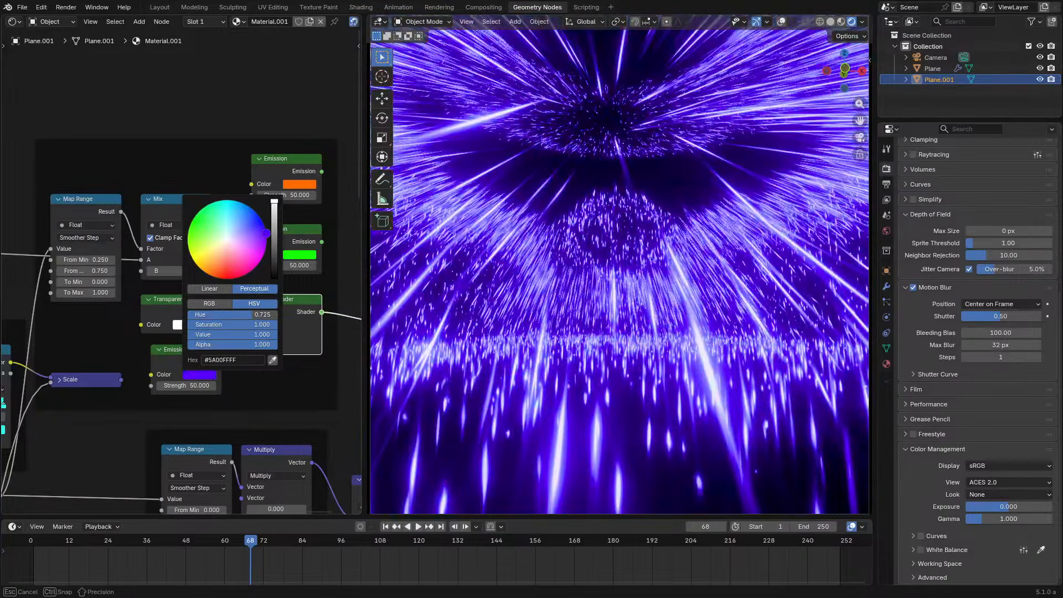
Switch the view transform to AgX and shift the emission hue to 0.669 for a pure blue
left_click(1000, 484)
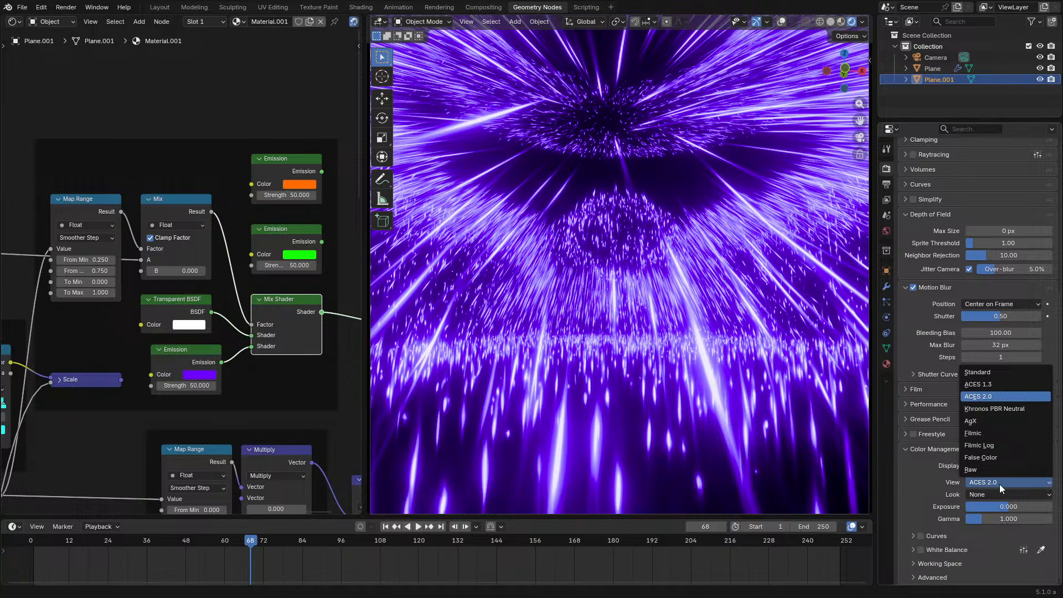
left_click(995, 417)
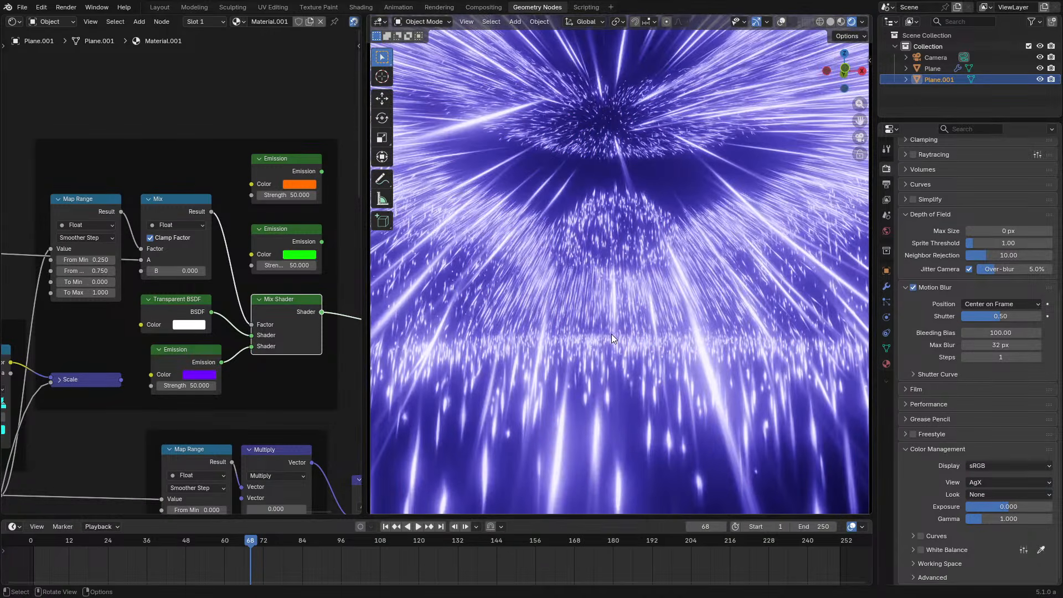
left_click(194, 379)
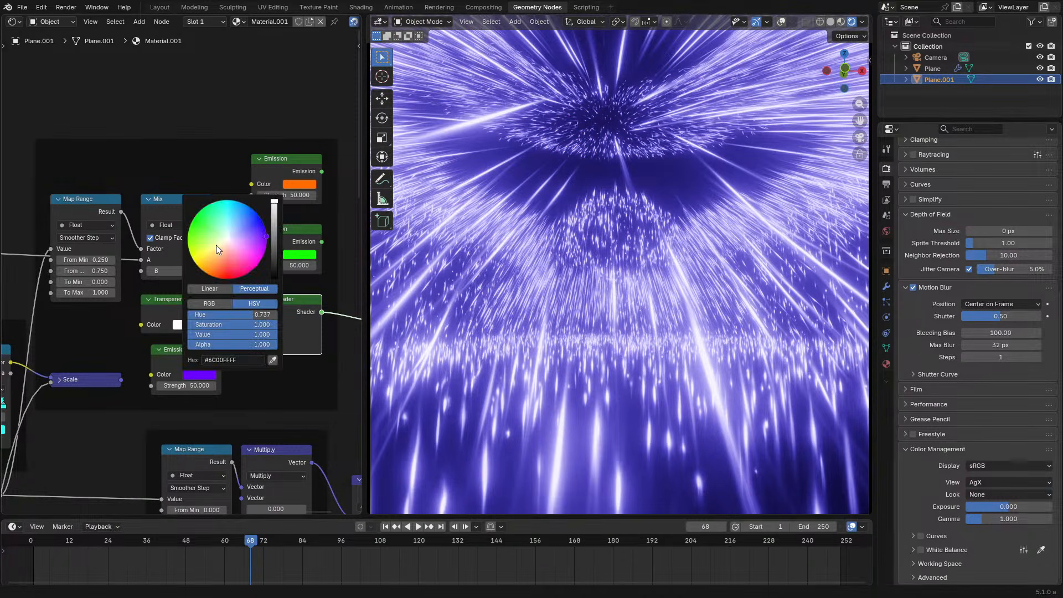
mouse_move(255, 314)
left_mouse_down()
mouse_move(194, 314)
mouse_move(248, 314)
left_mouse_up()
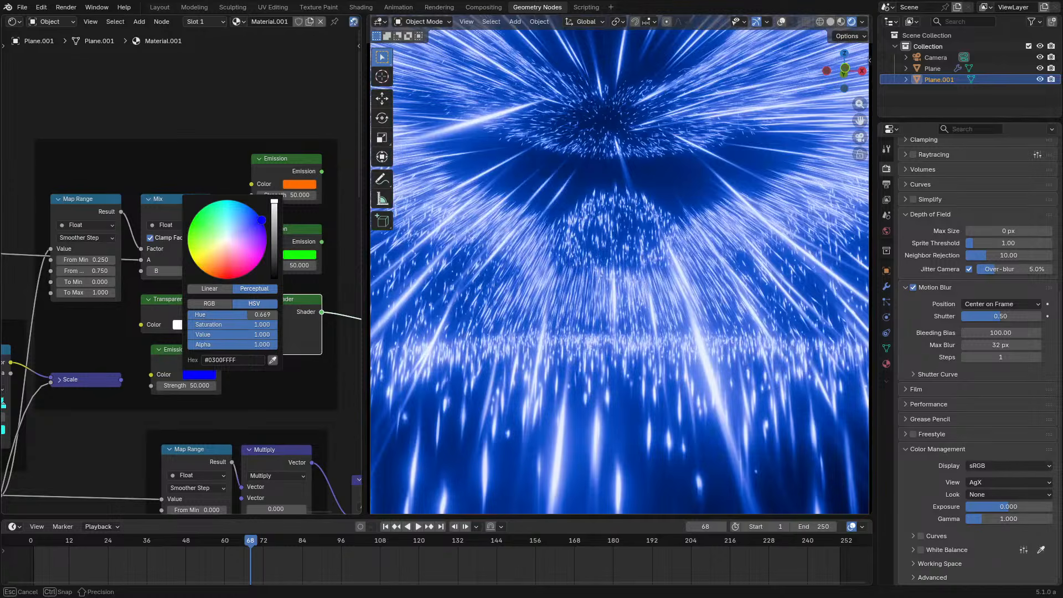
In the Compositor, try an Unsharp Mask, undo it and insert a Tune Image node after Glare instead
left_click(14, 23)
left_click(42, 88)
scroll(161, 244, "down", 2)
mouse_move(162, 245)
middle_mouse_down()
mouse_move(173, 247)
mouse_move(175, 231)
middle_mouse_up()
key("shift+a")
key("Escape")
left_click_drag(202, 504, 173, 242)
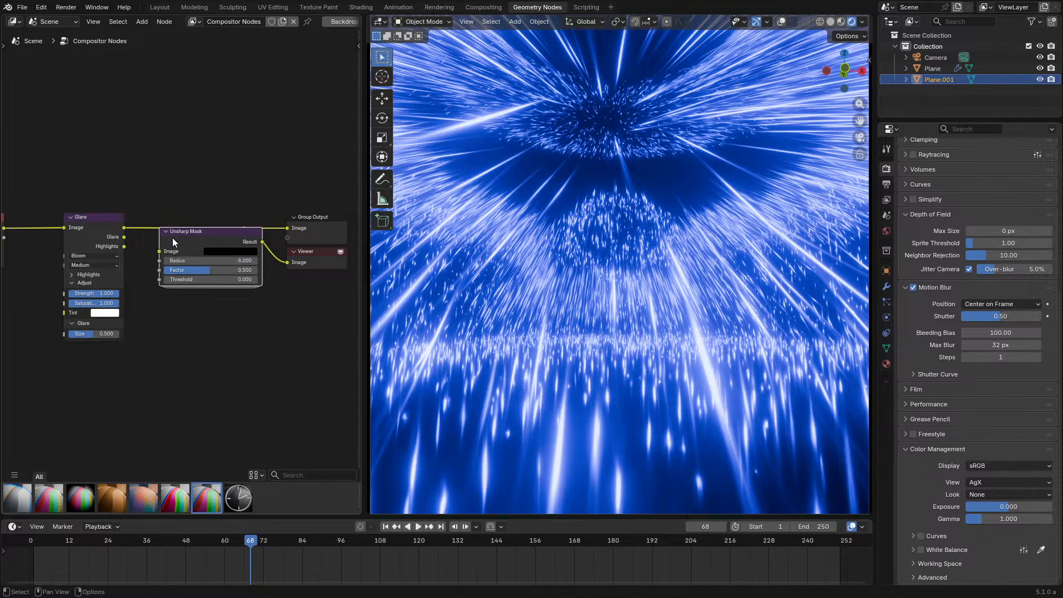
key("ctrl+z")
left_click_drag(175, 499, 247, 233)
Set the Tune Image node's Contrast to 5.000 and its Color Boost, Clarity, Detail and Sharpen to 1.000
scroll(212, 274, "up", 5)
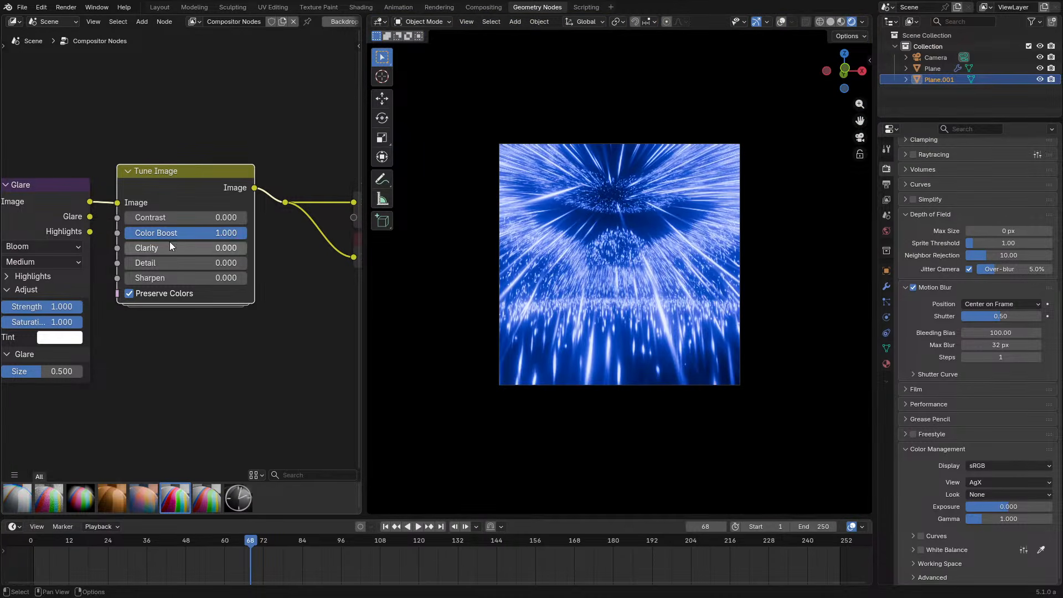
left_click_drag(171, 247, 123, 248)
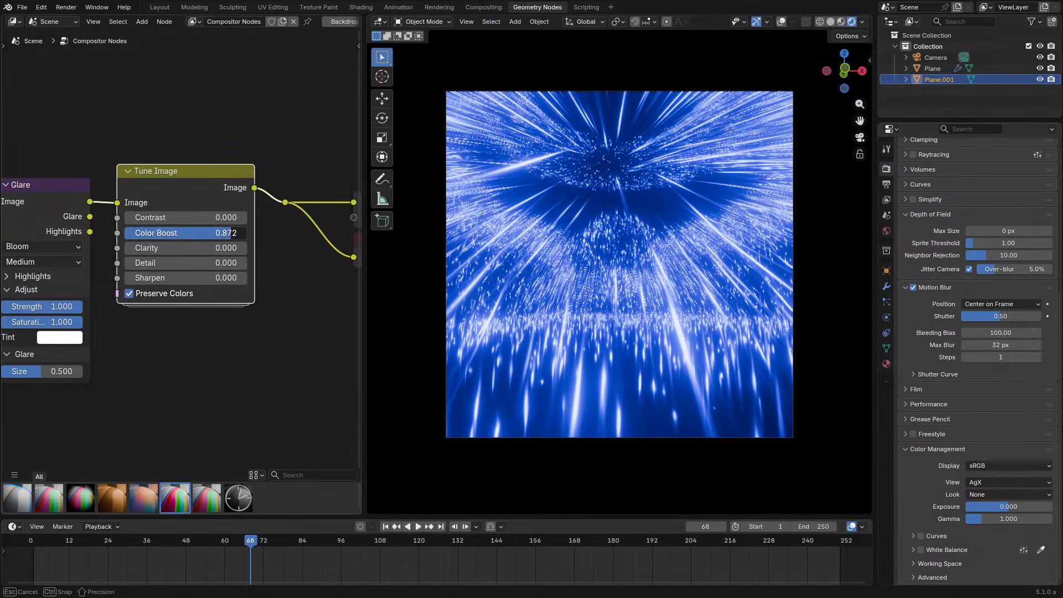
mouse_move(218, 223)
left_mouse_down()
mouse_move(232, 223)
mouse_move(210, 219)
left_mouse_up()
left_click(219, 220)
key("Escape")
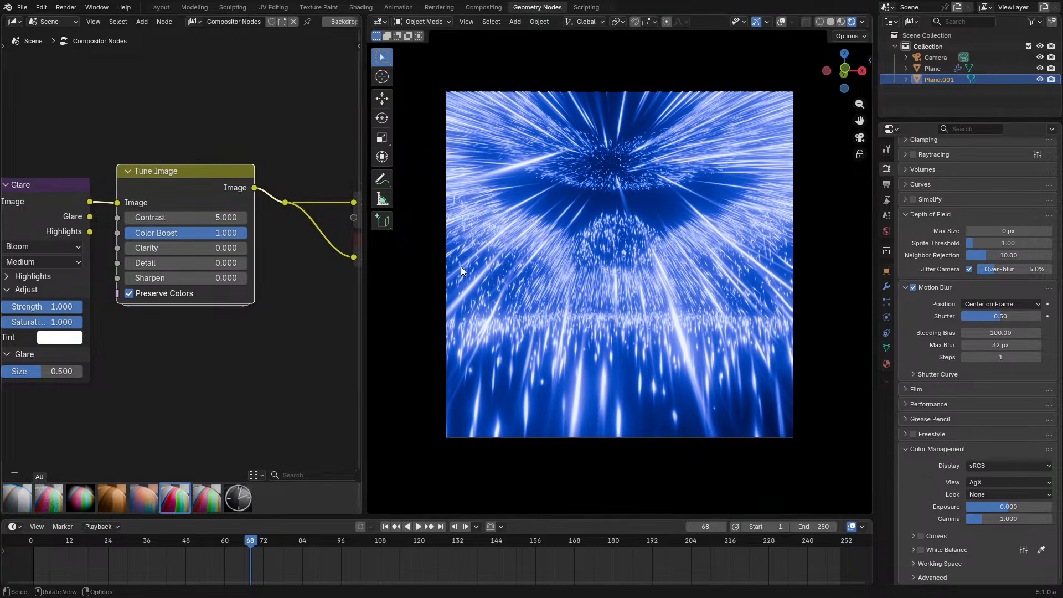
key("Home")
left_click_drag(176, 252, 238, 279)
Inspect the sharpened sparks up close and remove the Tune Image node, keeping Glare linked to the outputs
scroll(575, 229, "up", 4)
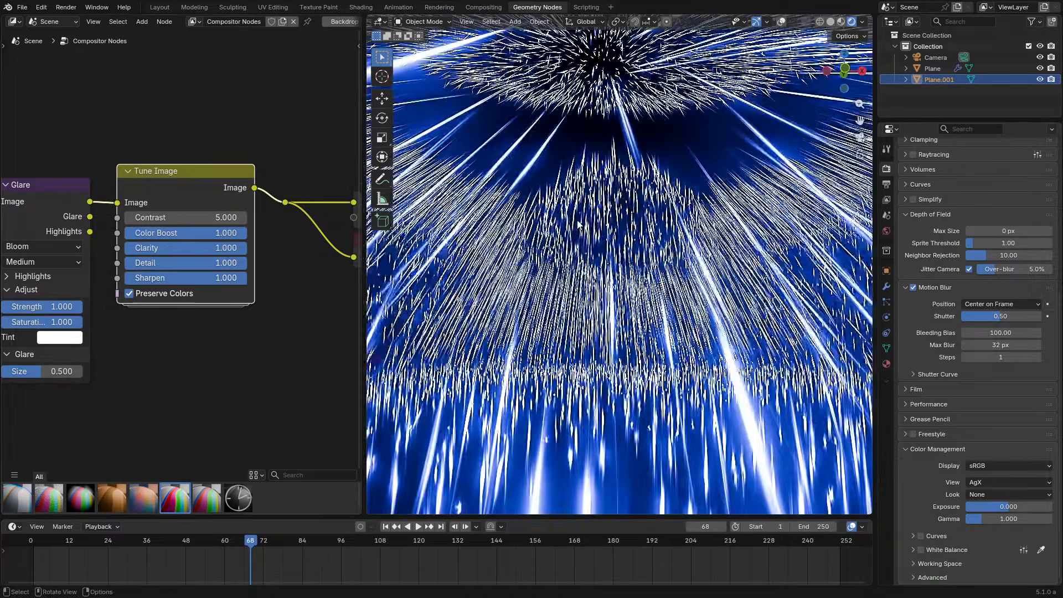
scroll(576, 227, "up", 4)
scroll(572, 219, "down", 5)
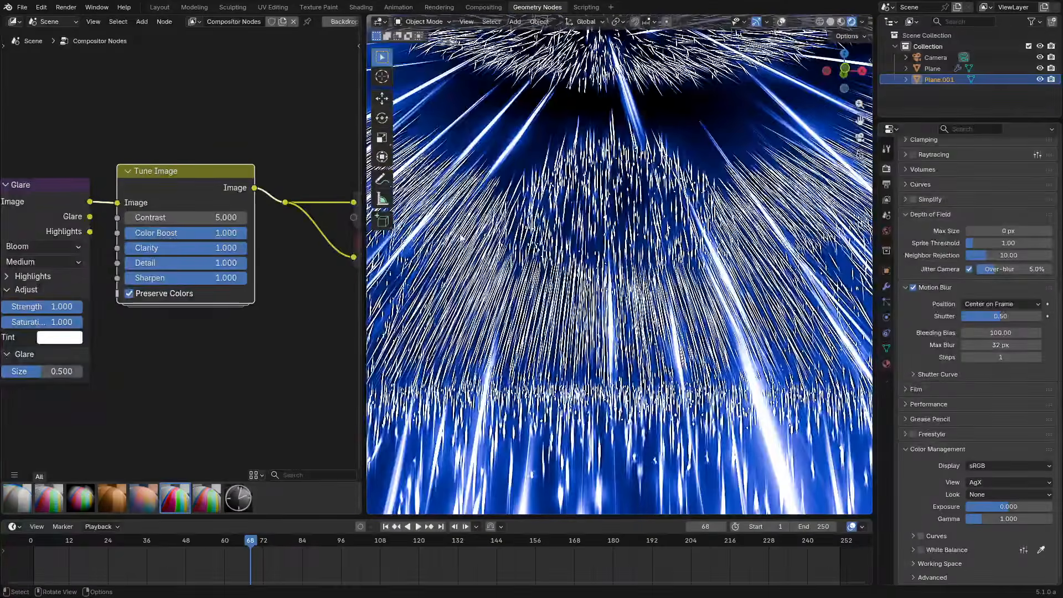
key("ctrl+x")
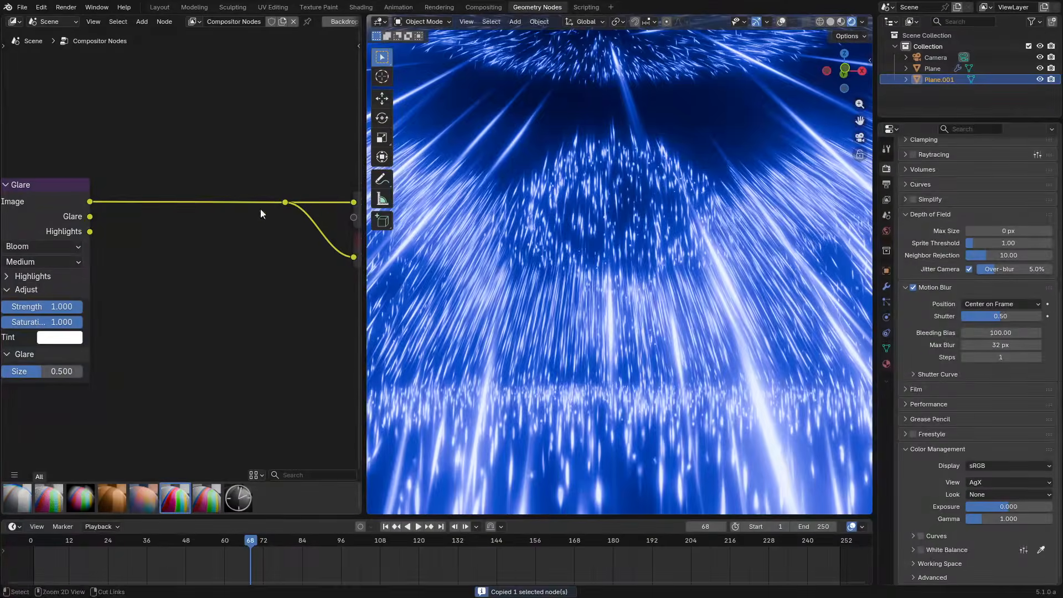
Compare the ACES 2.0, ACES 1.3 and Filmic view transforms on the blue sparks
left_click(985, 480)
left_click(1002, 388)
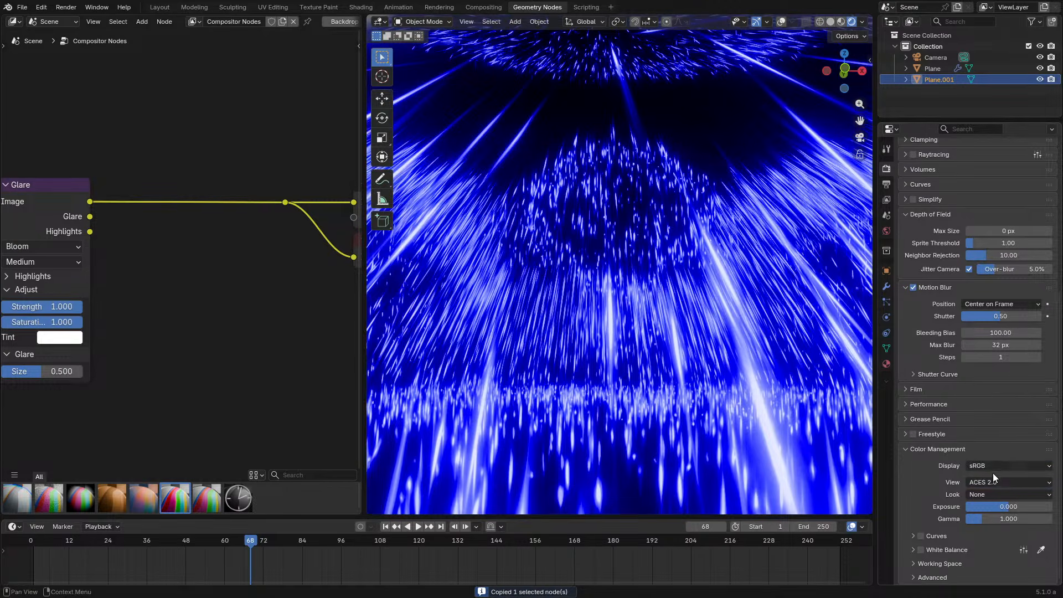
left_click(992, 480)
left_click(988, 384)
left_click(984, 480)
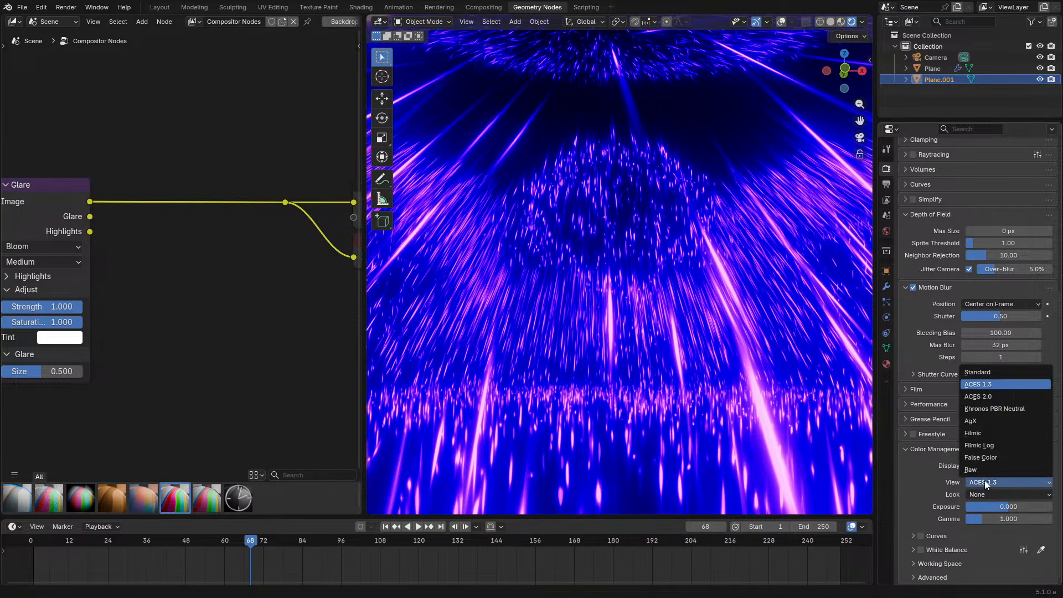
left_click(985, 428)
scroll(733, 392, "down", 3)
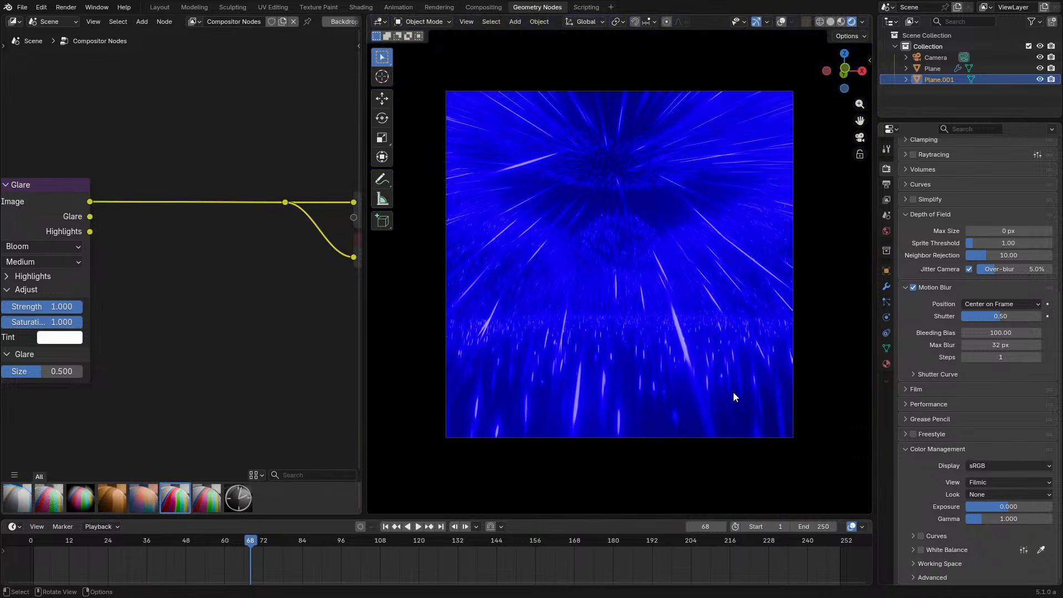
Return to the Shader Editor and undo the view transform, compositor and colour experiments back to the light-blue emission with ACES 1.3
key("ctrl+z")
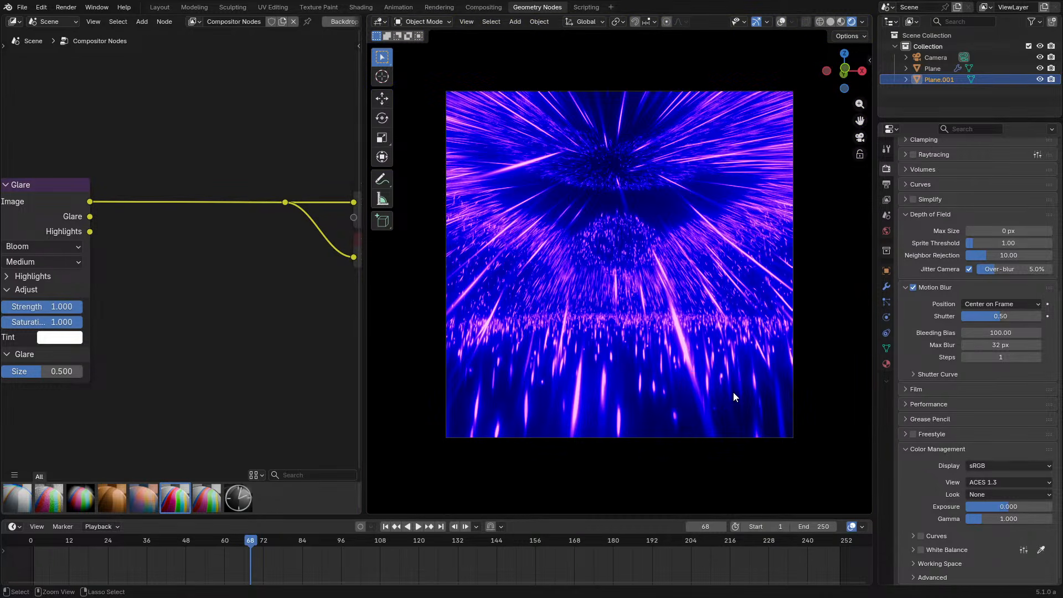
scroll(733, 392, "up", 4)
left_click(15, 21)
left_click(34, 100)
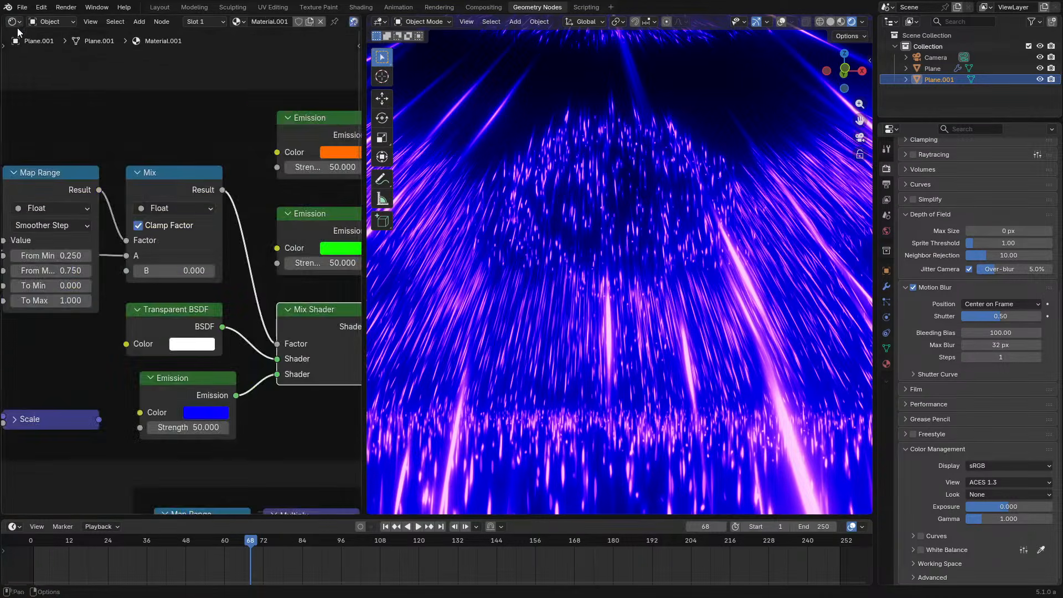
key("ctrl+z")
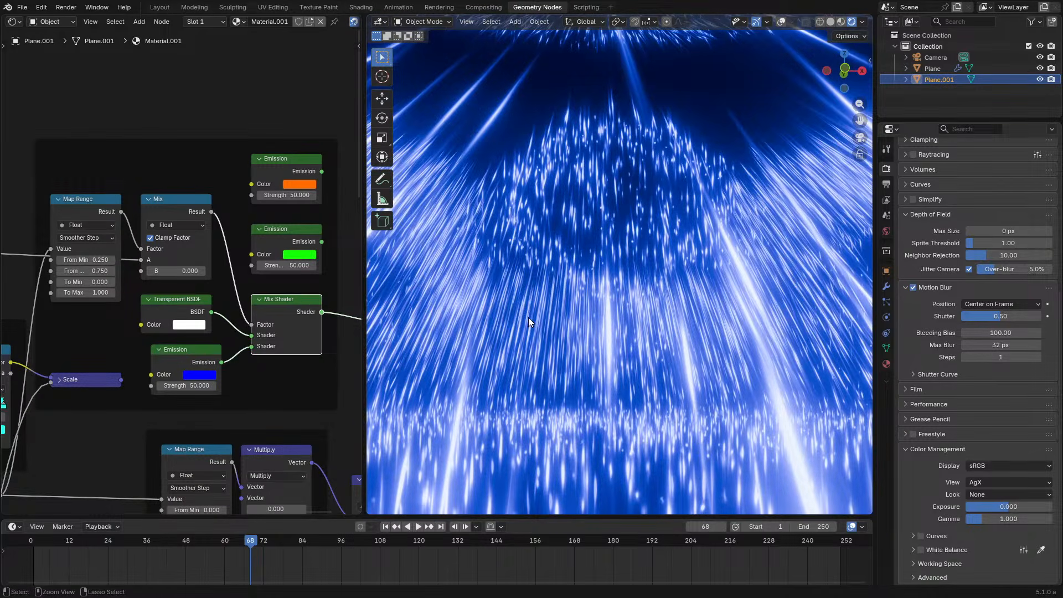
key("ctrl+z")
key("ctrl+z")
key("ctrl+z")
key("ctrl+z")
key("ctrl+z")
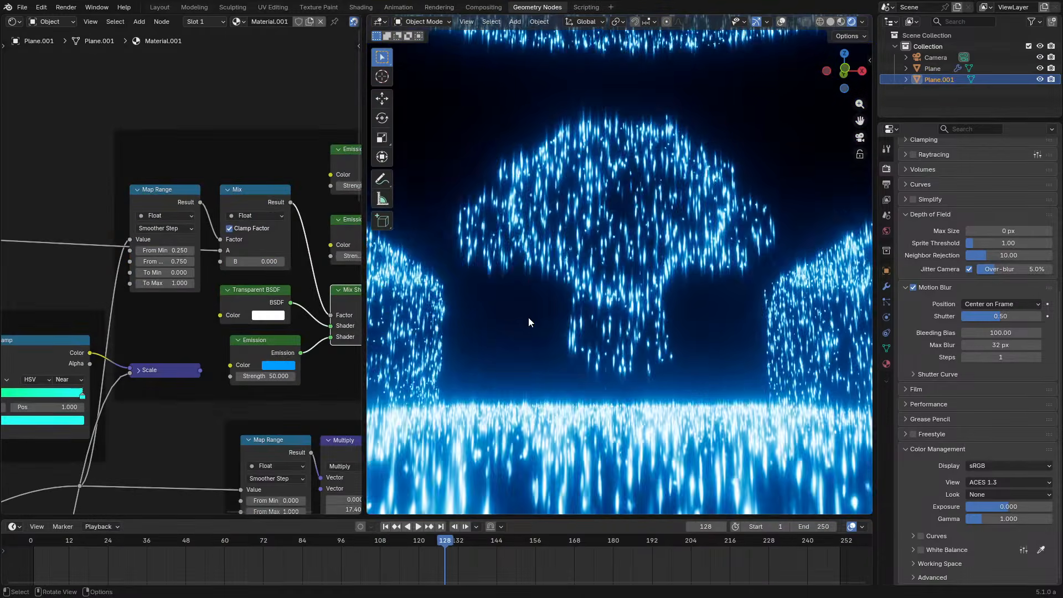
Preview the restored animation briefly and save the Blender file
key("space")
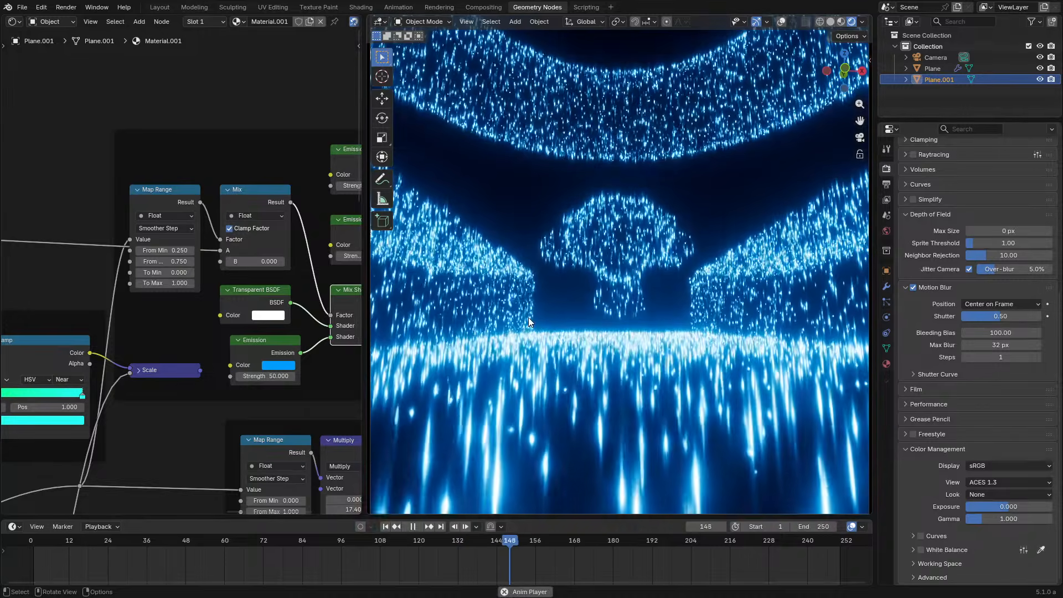
key("space")
key("ctrl+s")
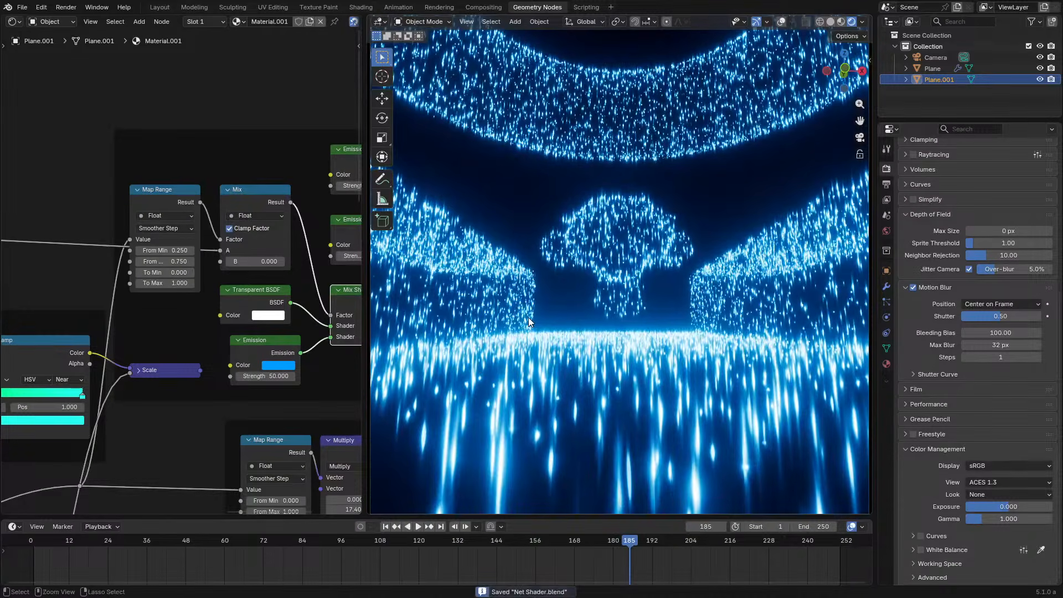
Play back the finished light-blue spark animation once more and stop it
key("space")
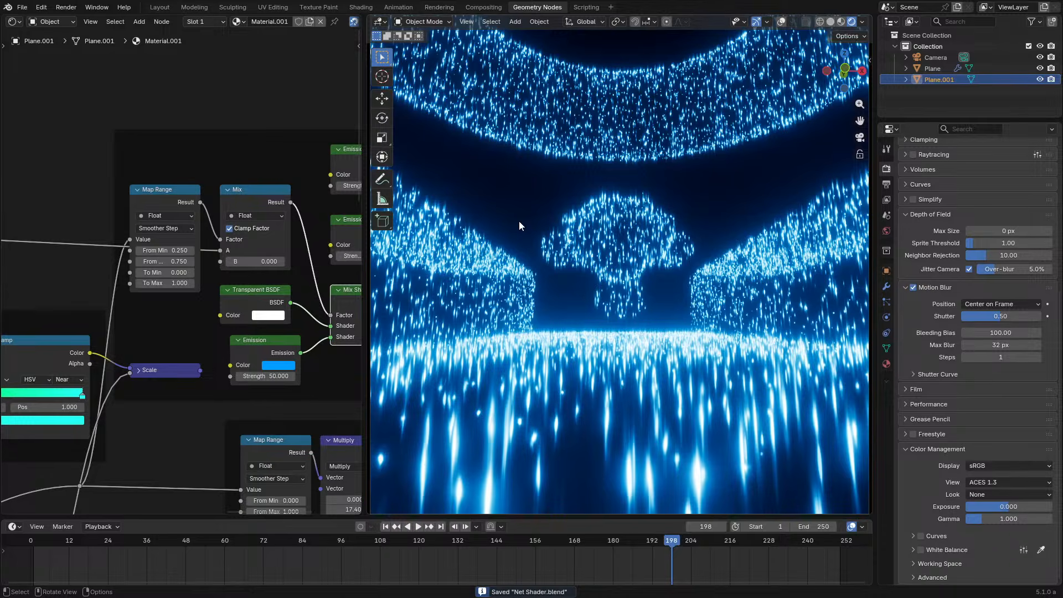
key("space")
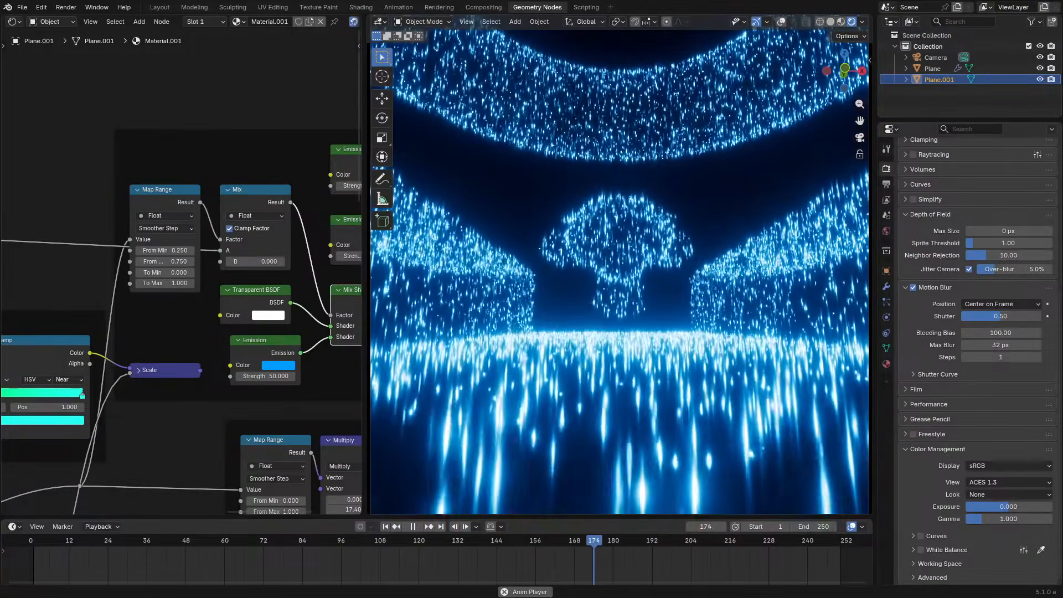
left_click(172, 429)
key("space")
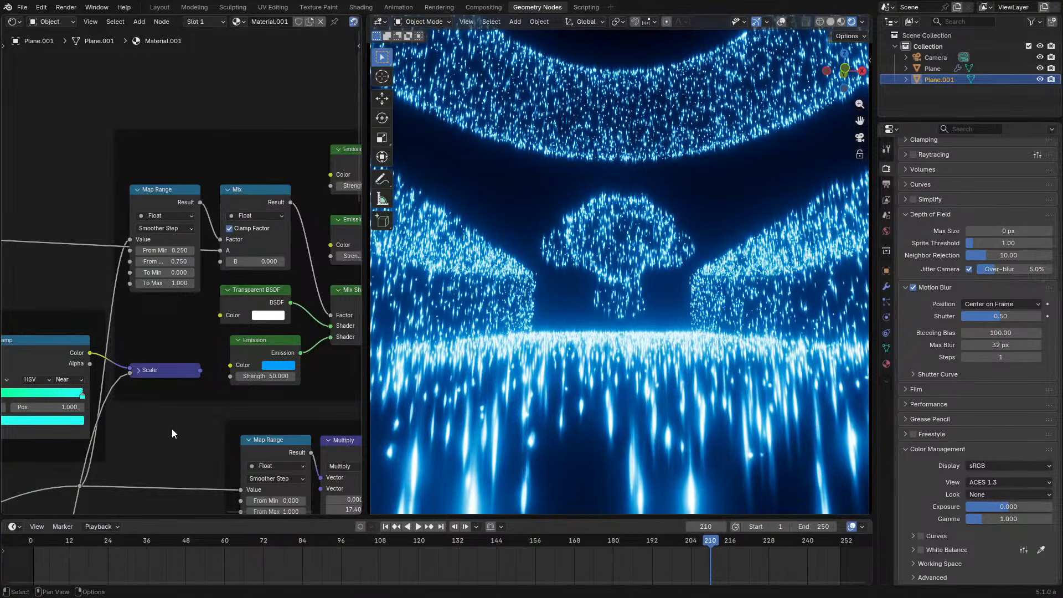